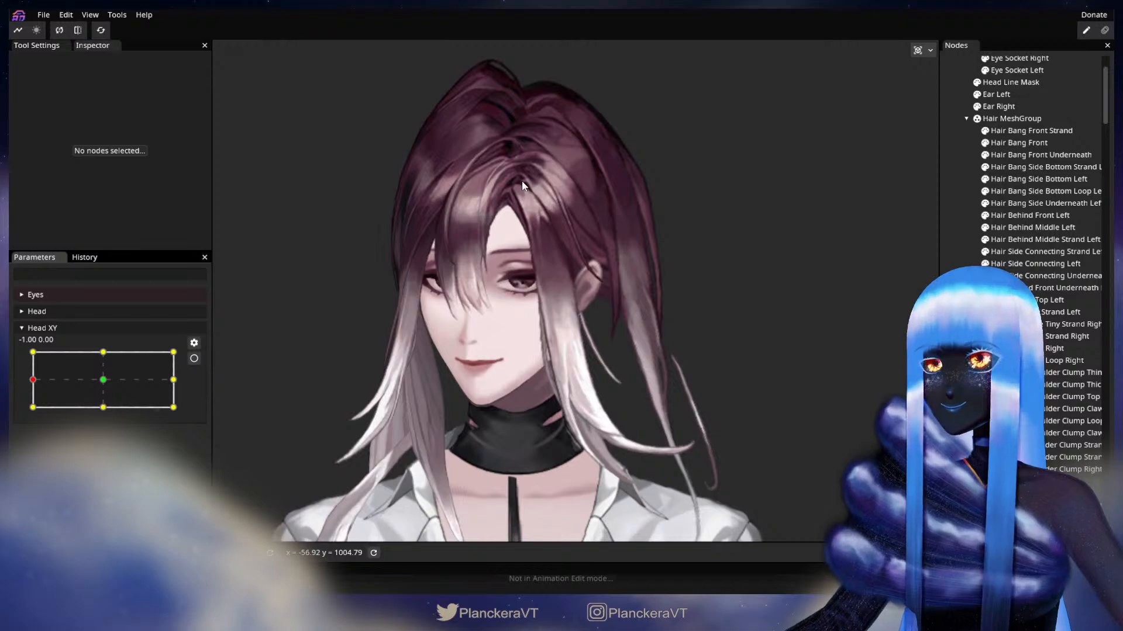
Preview the Head XY parameter at its horizontal extreme, centre and 1.00, -1.00 corner to examine how the hair follows the head.
{"action": "mouse_move", "coordinate": [34, 378]}
{"action": "left_mouse_down"}
{"action": "mouse_move", "coordinate": [188, 381]}
{"action": "mouse_move", "coordinate": [101, 337]}
{"action": "mouse_move", "coordinate": [105, 397]}
{"action": "mouse_move", "coordinate": [114, 336]}
{"action": "mouse_move", "coordinate": [41, 404]}
{"action": "mouse_move", "coordinate": [194, 385]}
{"action": "mouse_move", "coordinate": [34, 380]}
{"action": "left_mouse_up"}
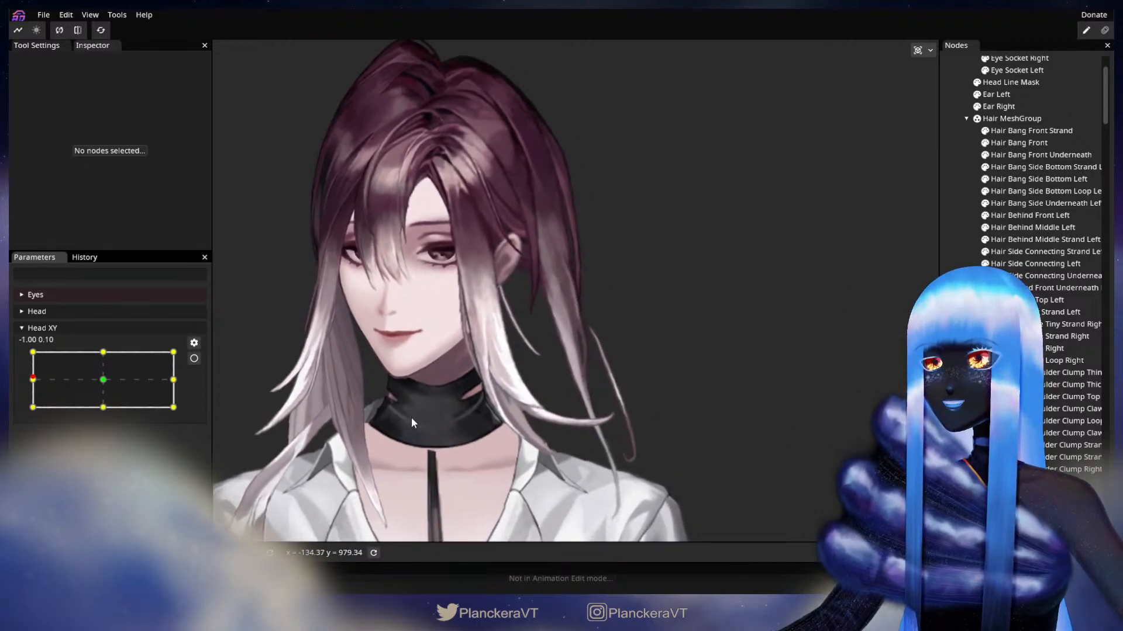
{"action": "mouse_move", "coordinate": [34, 379]}
{"action": "left_mouse_down"}
{"action": "mouse_move", "coordinate": [79, 380]}
{"action": "mouse_move", "coordinate": [32, 379]}
{"action": "left_mouse_up"}
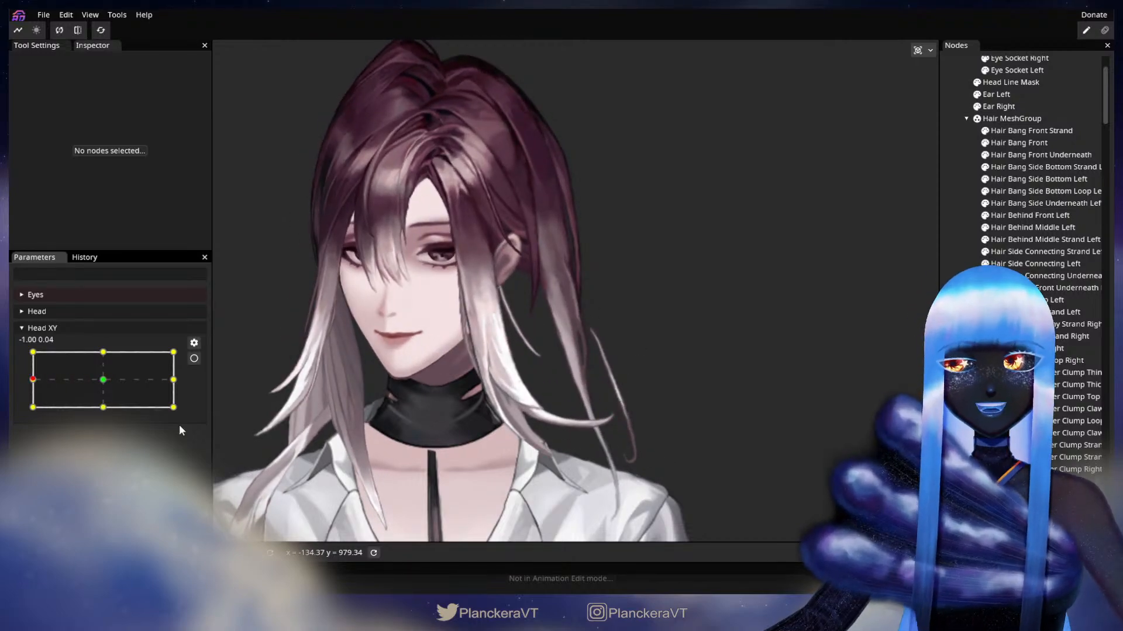
{"action": "left_click_drag", "start_coordinate": [33, 380], "coordinate": [103, 380]}
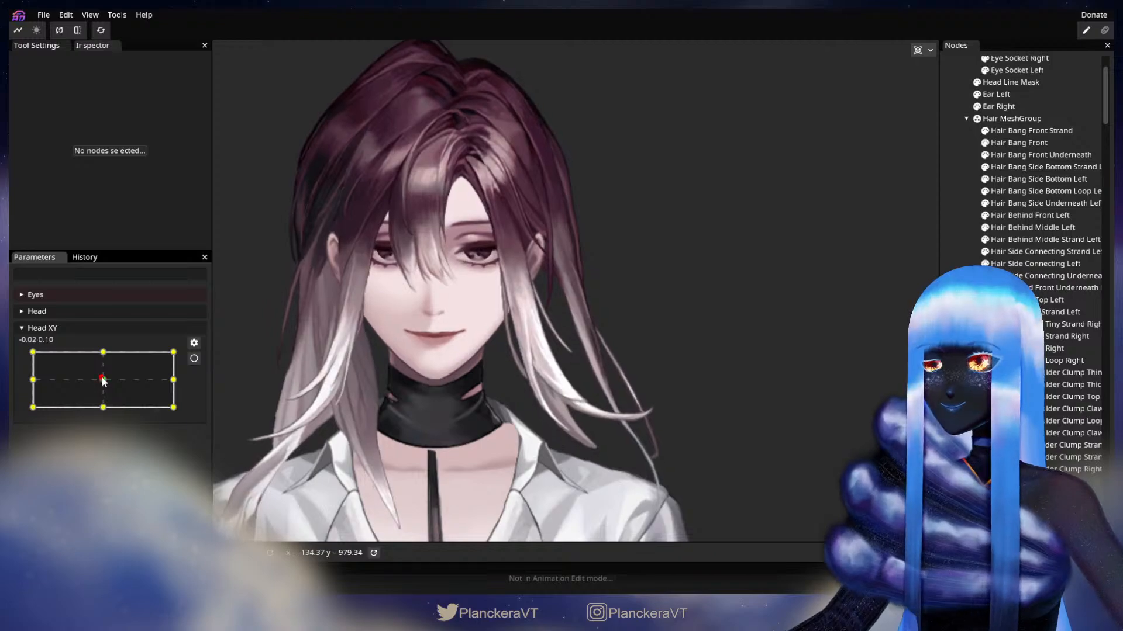
{"action": "scroll", "coordinate": [1035, 175], "scroll_direction": "down", "scroll_amount": 3}
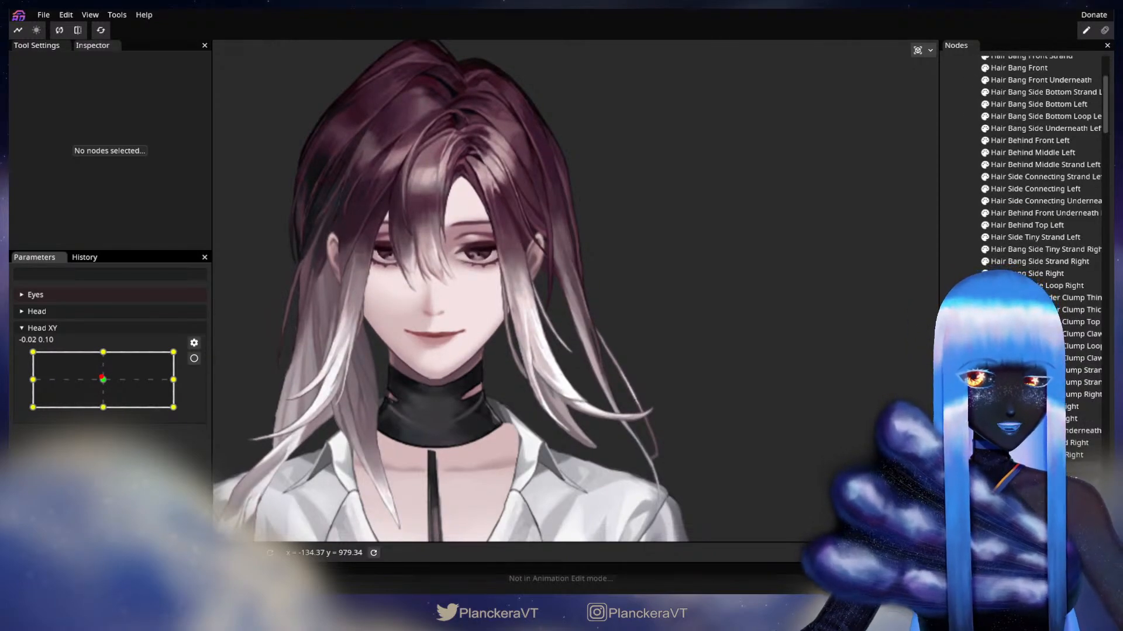
{"action": "scroll", "coordinate": [1035, 176], "scroll_direction": "up", "scroll_amount": 1}
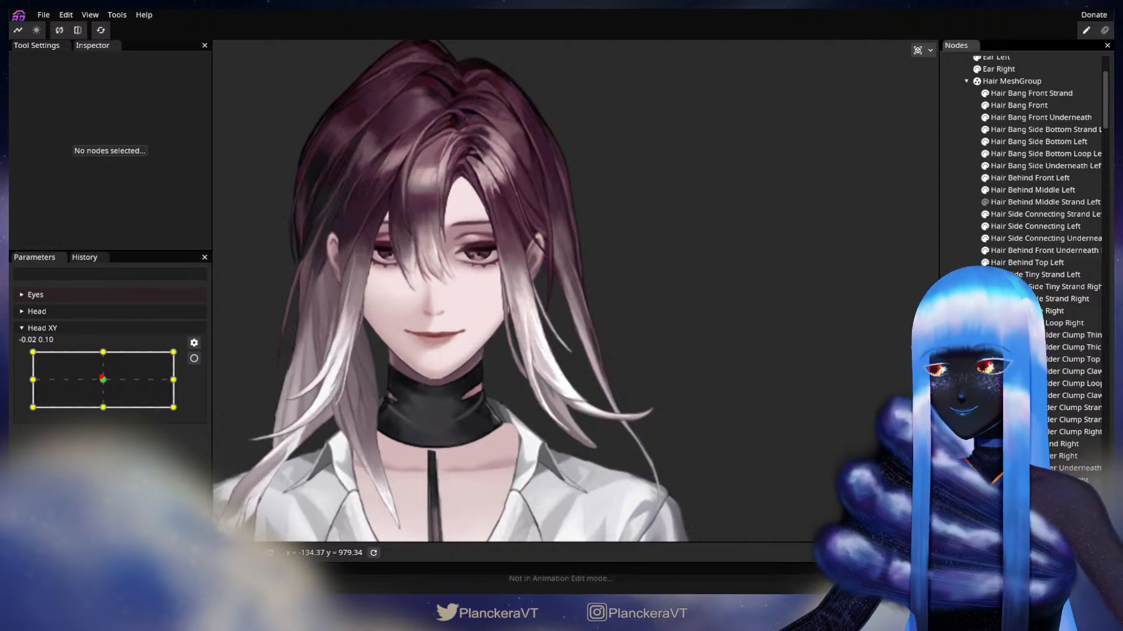
{"action": "left_click_drag", "start_coordinate": [96, 384], "coordinate": [184, 416]}
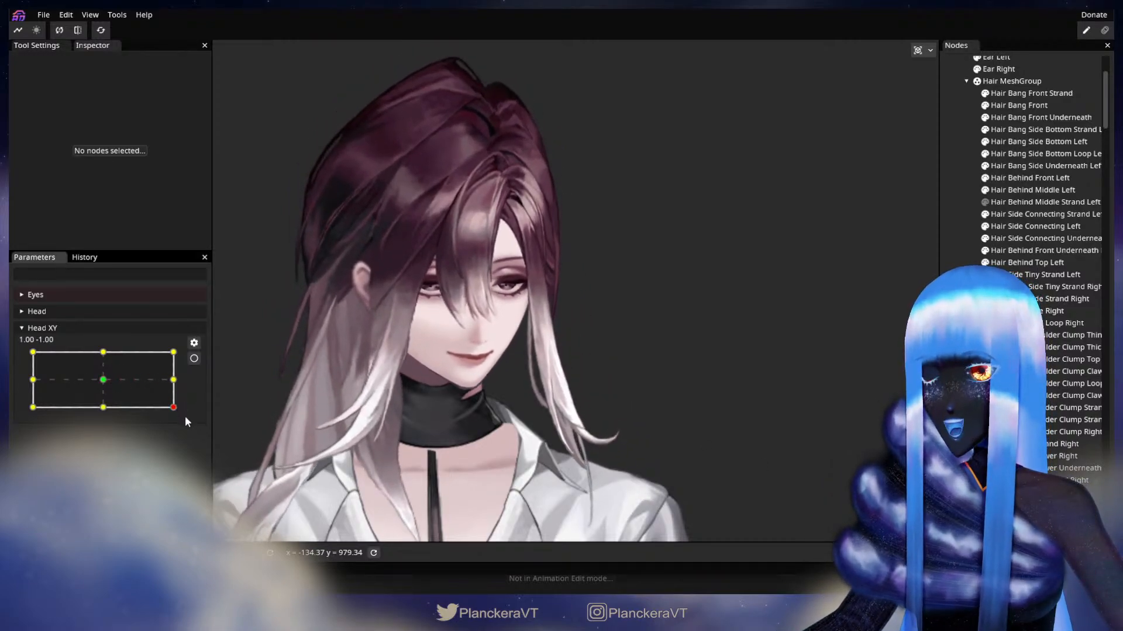
{"action": "scroll", "coordinate": [471, 368], "scroll_direction": "up", "scroll_amount": 4}
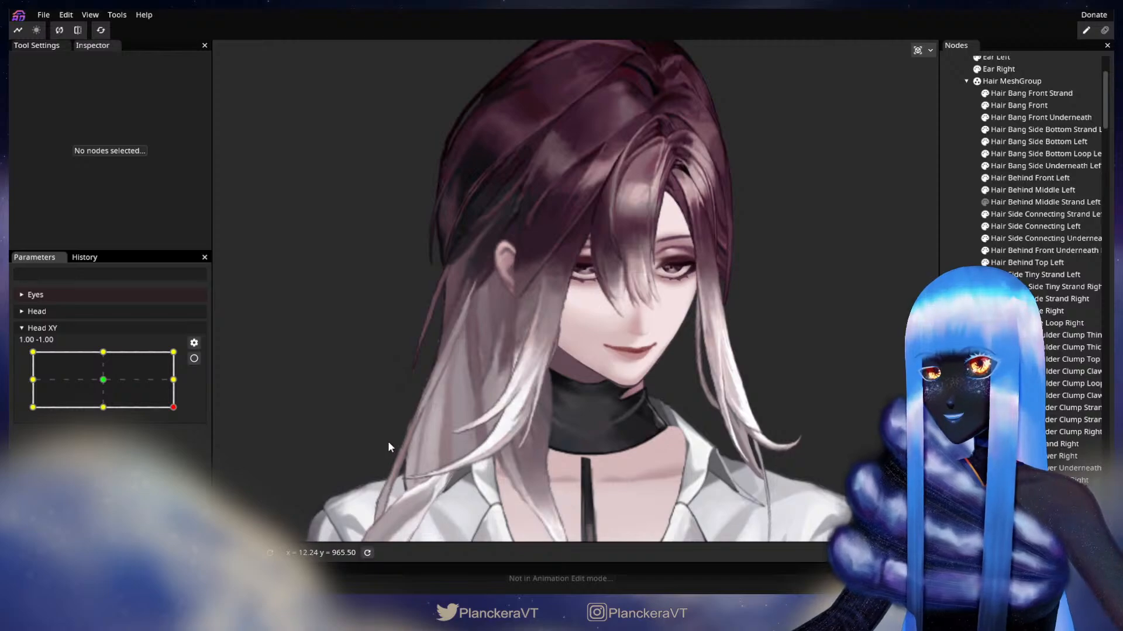
{"action": "scroll", "coordinate": [473, 305], "scroll_direction": "up", "scroll_amount": 2}
Arm Head XY at 1.00, 0.00 and nudge the upper-middle mesh of Hair Side Main Strand Right with the 64.00 Circle Brush.
{"action": "left_click_drag", "start_coordinate": [174, 407], "coordinate": [185, 385]}
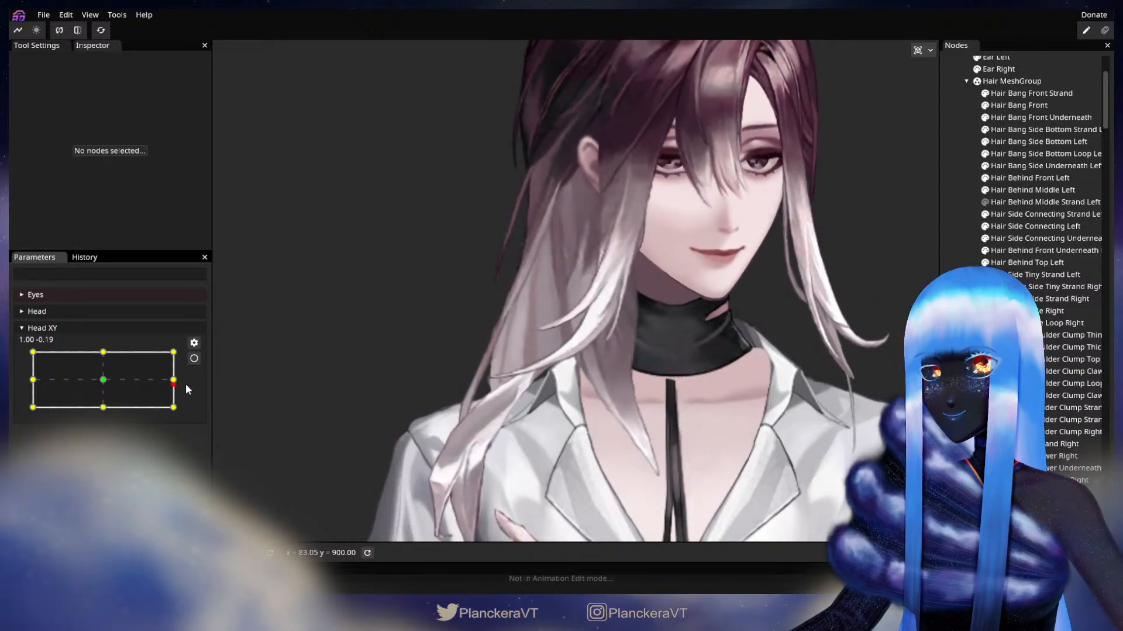
{"action": "left_click", "coordinate": [193, 359]}
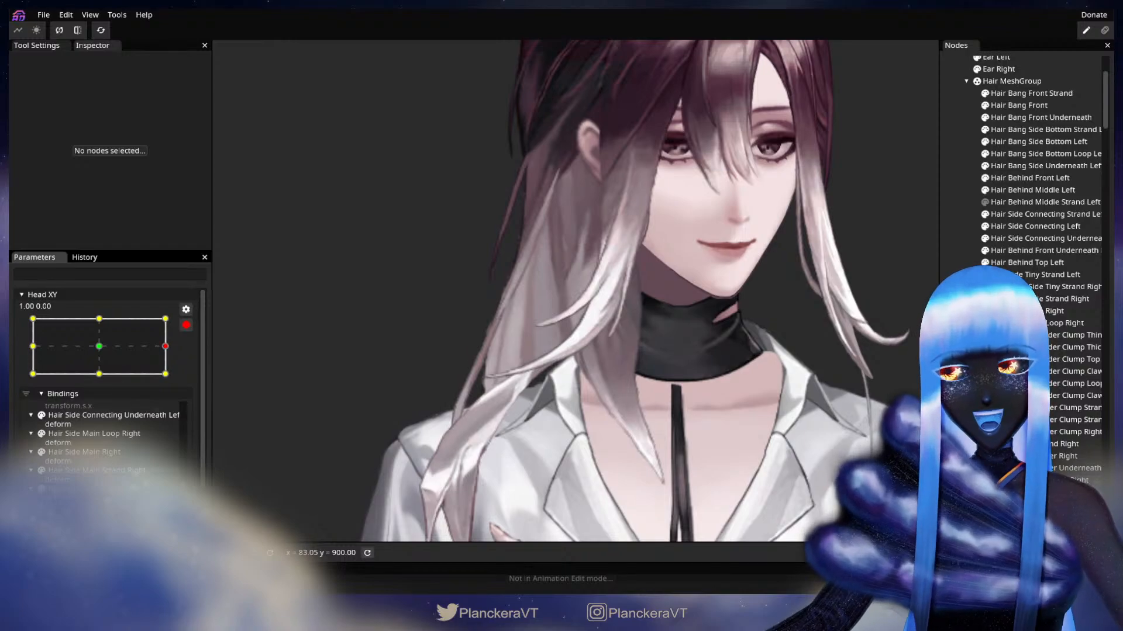
{"action": "left_click", "coordinate": [1007, 299]}
{"action": "scroll", "coordinate": [653, 339], "scroll_direction": "up", "scroll_amount": 3}
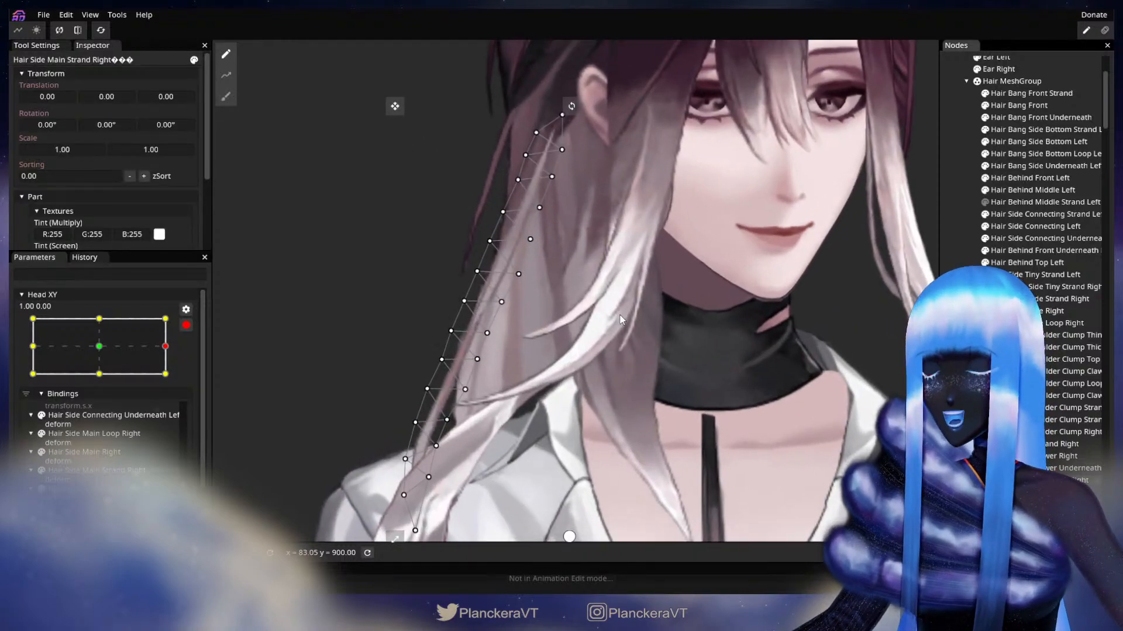
{"action": "left_click_drag", "start_coordinate": [608, 304], "coordinate": [625, 348]}
{"action": "left_click", "coordinate": [226, 97]}
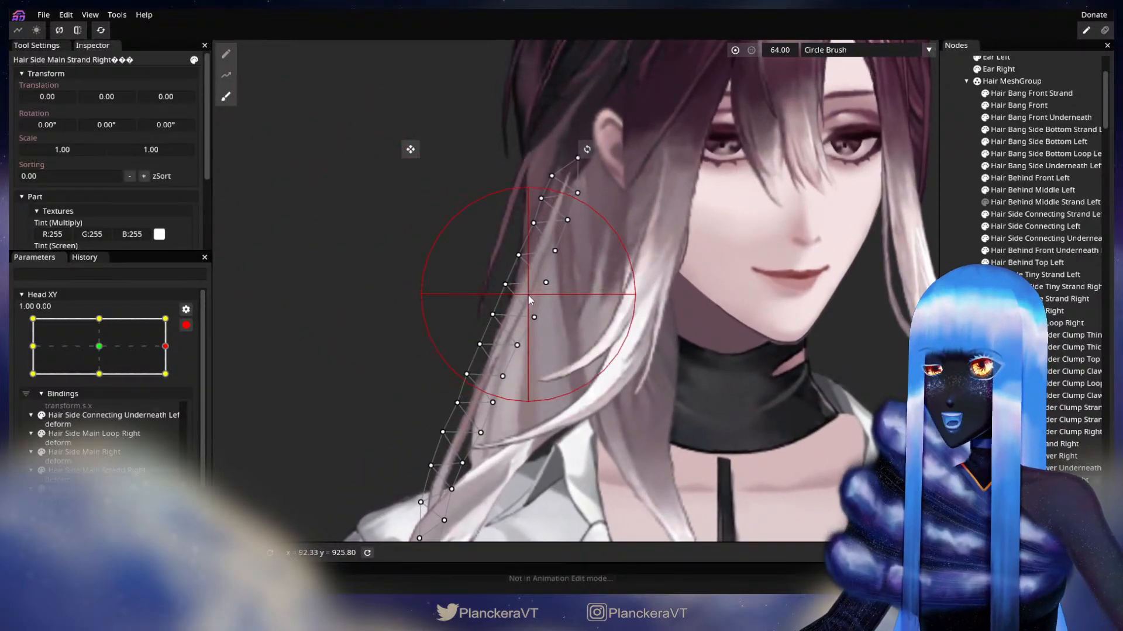
{"action": "left_click_drag", "start_coordinate": [527, 292], "coordinate": [531, 297]}
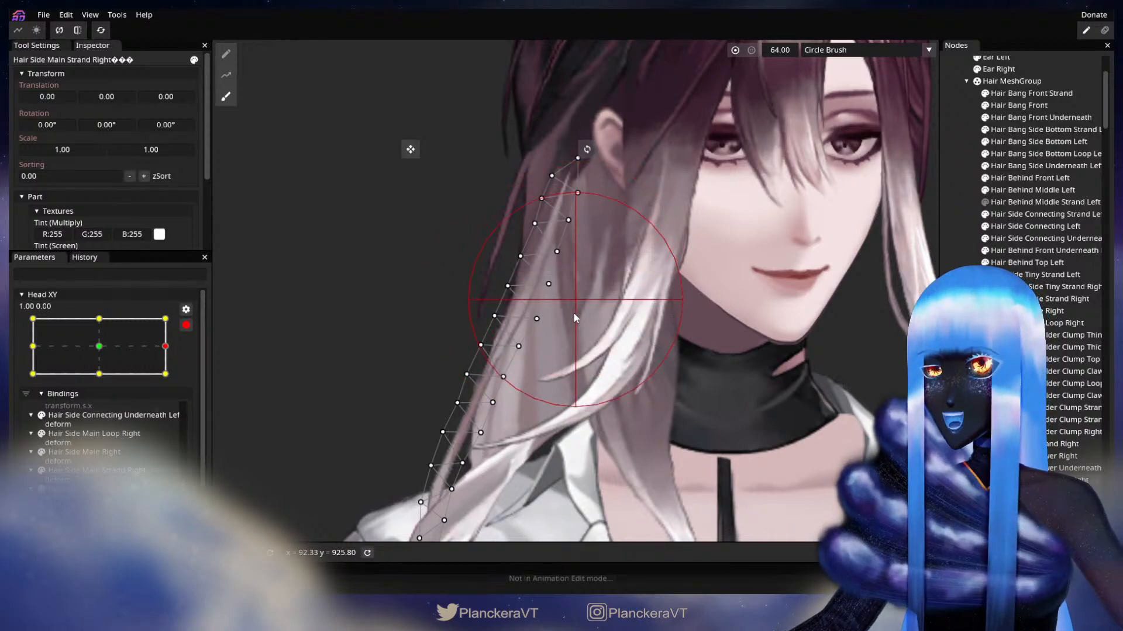
{"action": "left_click_drag", "start_coordinate": [560, 314], "coordinate": [572, 281]}
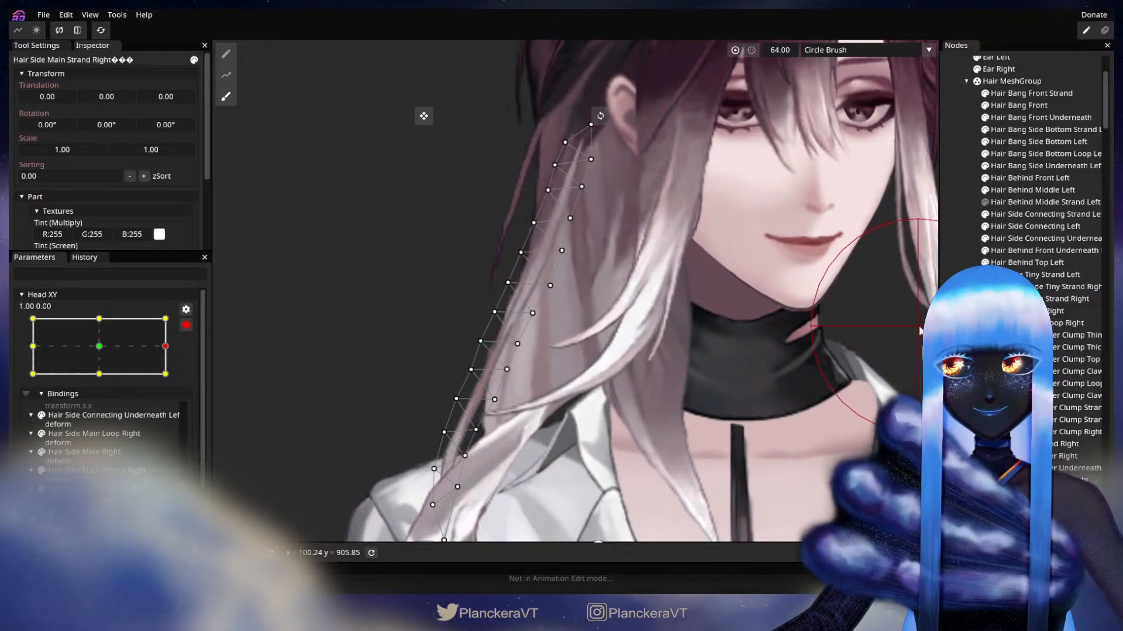
{"action": "left_click", "coordinate": [947, 324]}
Disarm Head XY and return it near centre to examine the side hair strands between the turned and neutral poses.
{"action": "scroll", "coordinate": [658, 381], "scroll_direction": "down", "scroll_amount": 2}
{"action": "left_click_drag", "start_coordinate": [477, 377], "coordinate": [437, 407]}
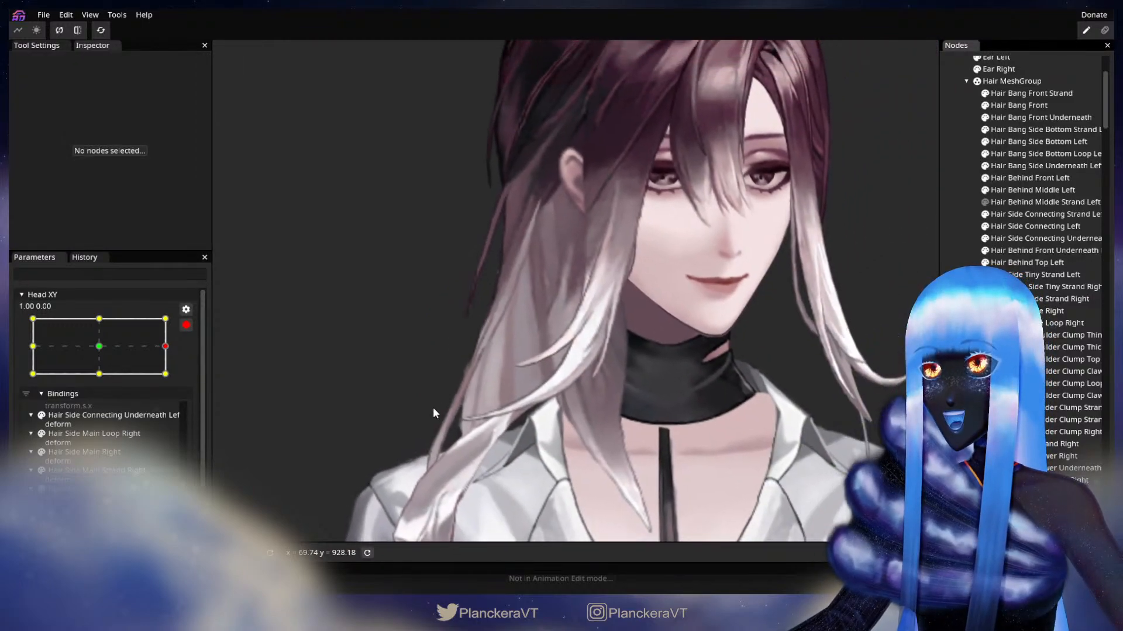
{"action": "left_click", "coordinate": [186, 325]}
{"action": "left_click_drag", "start_coordinate": [174, 381], "coordinate": [103, 380]}
{"action": "left_click_drag", "start_coordinate": [468, 422], "coordinate": [515, 304]}
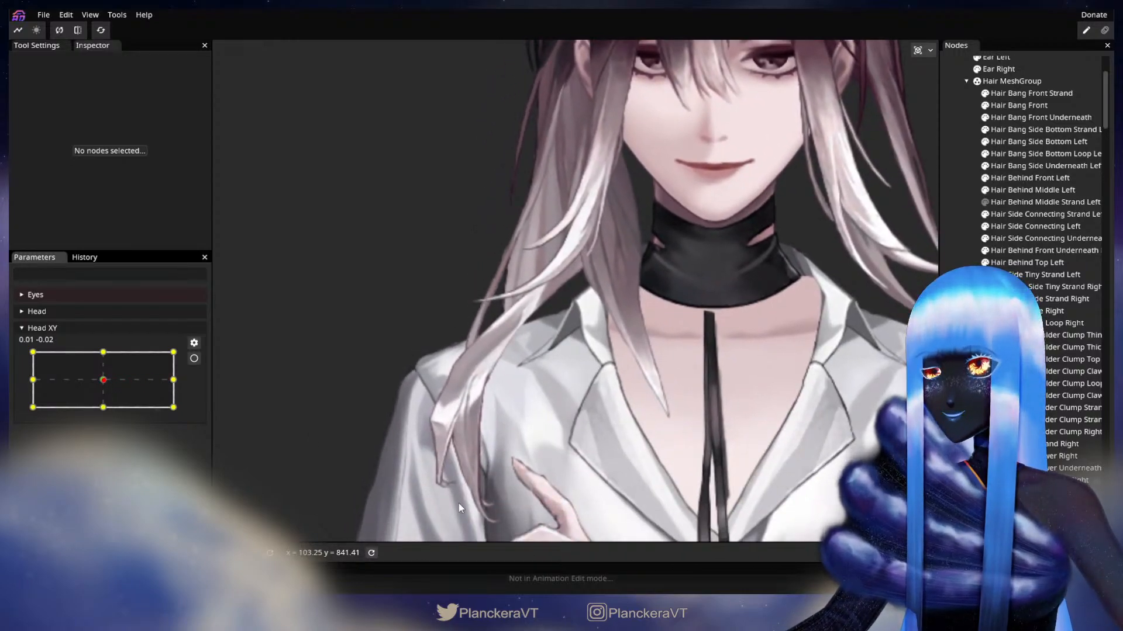
{"action": "left_click_drag", "start_coordinate": [524, 377], "coordinate": [441, 403]}
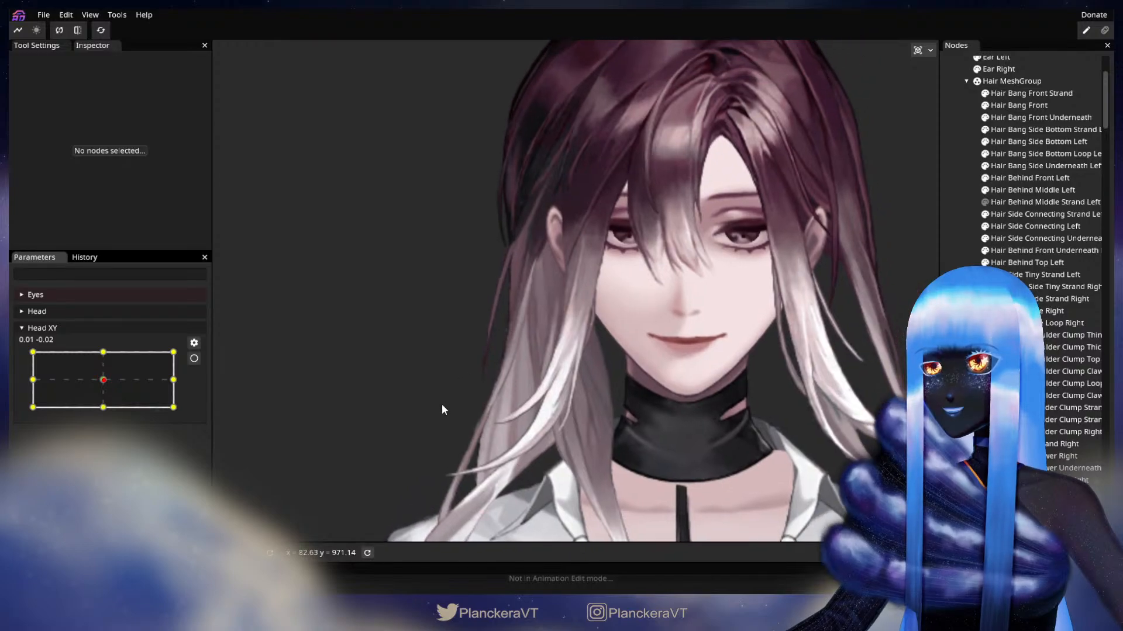
{"action": "left_click", "coordinate": [106, 381]}
{"action": "left_click", "coordinate": [107, 380]}
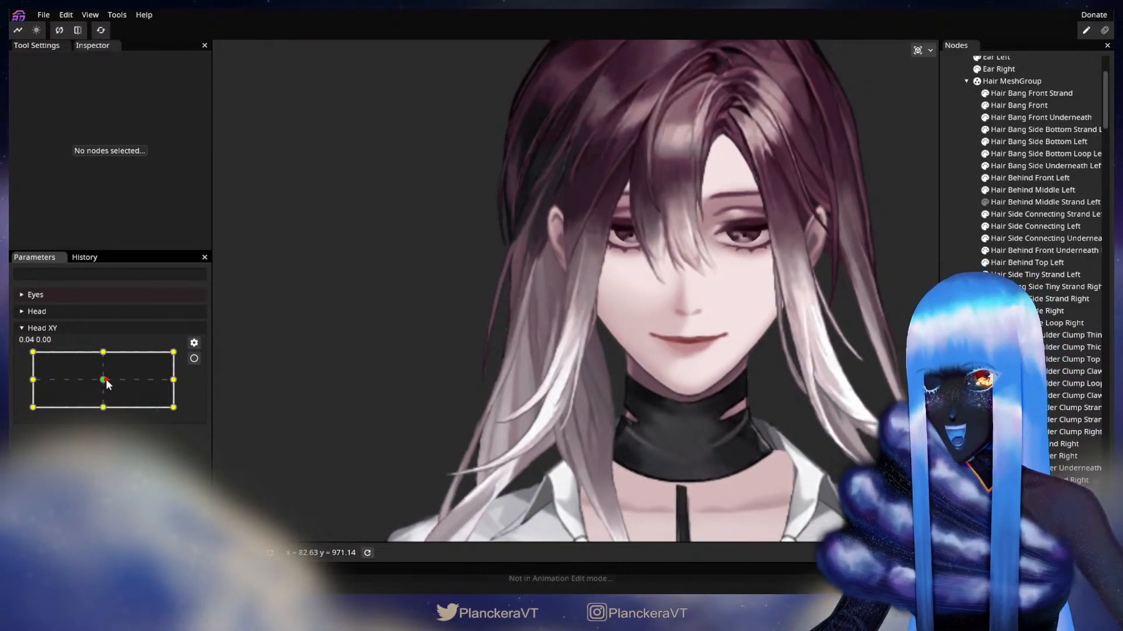
{"action": "left_click", "coordinate": [106, 380]}
Arm Head XY at 1.00, 0.00 again and shift individual upper-middle outer-edge vertices of Hair Side Main Strand Right slightly inward.
{"action": "left_click_drag", "start_coordinate": [106, 381], "coordinate": [180, 387]}
{"action": "left_click", "coordinate": [194, 358]}
{"action": "scroll", "coordinate": [571, 367], "scroll_direction": "up", "scroll_amount": 5}
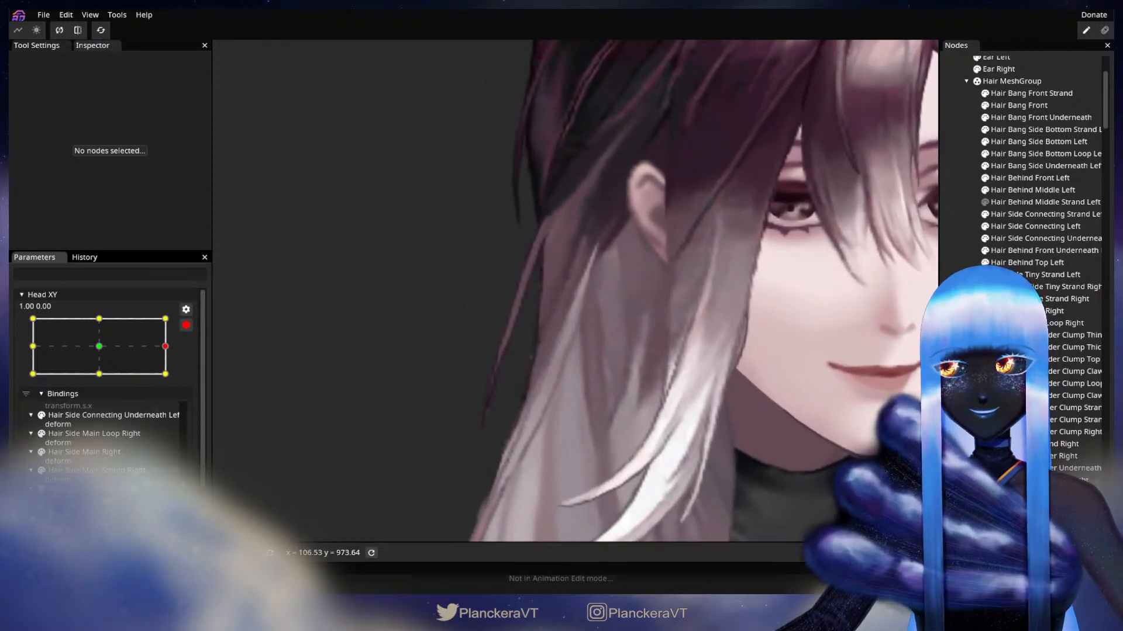
{"action": "scroll", "coordinate": [1057, 421], "scroll_direction": "down", "scroll_amount": 3}
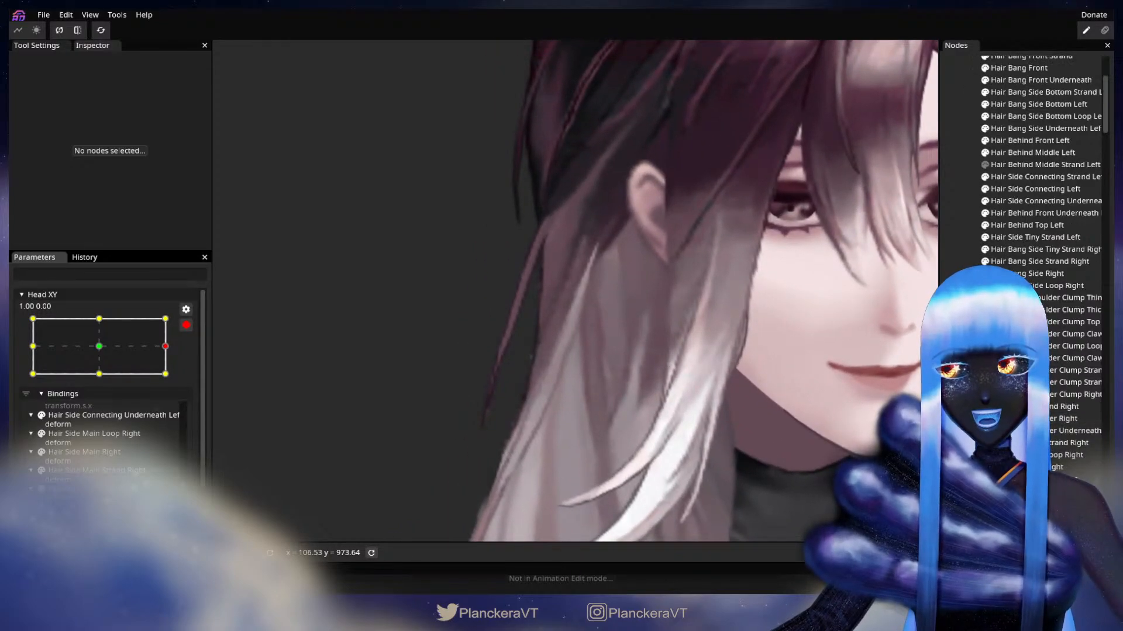
{"action": "left_click", "coordinate": [1059, 455]}
{"action": "left_click", "coordinate": [1059, 444]}
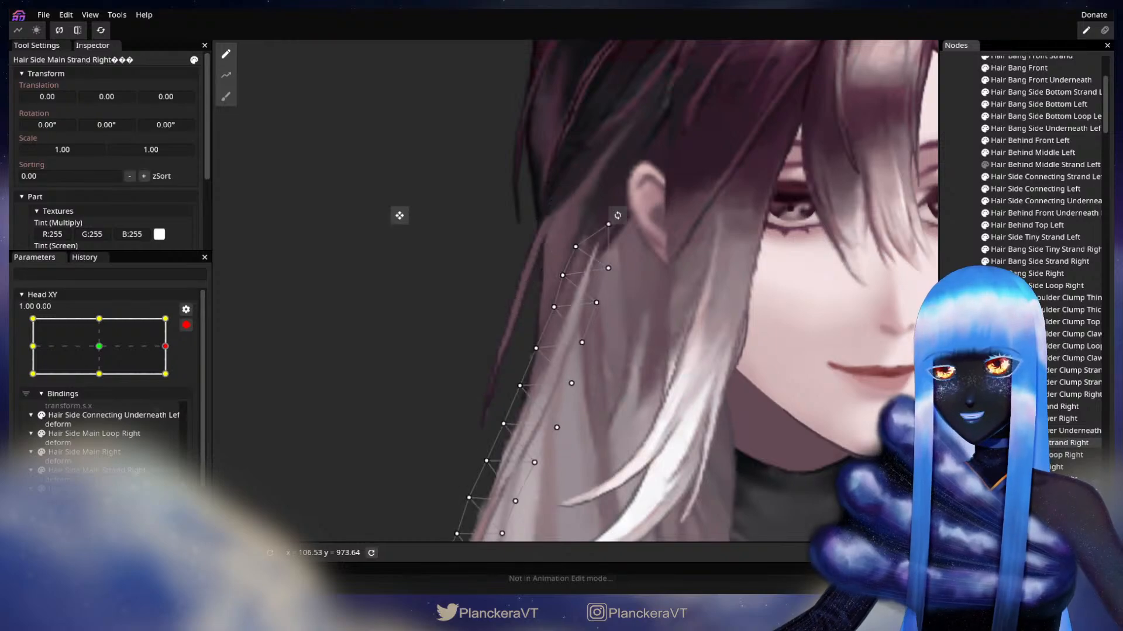
{"action": "scroll", "coordinate": [614, 373], "scroll_direction": "up", "scroll_amount": 2}
{"action": "left_click", "coordinate": [584, 352]}
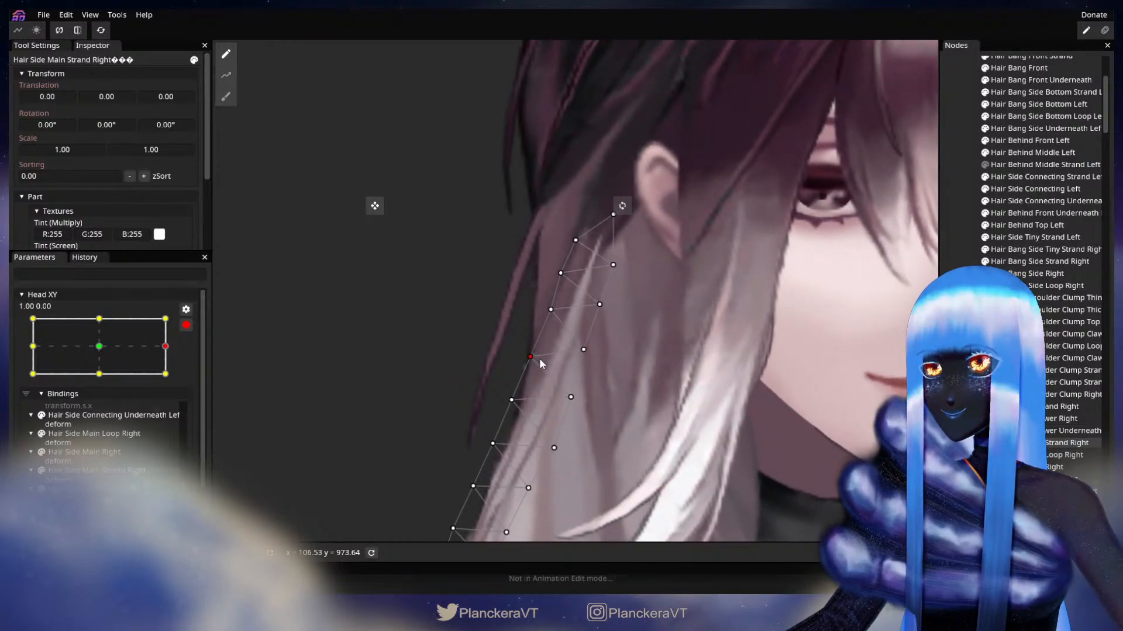
{"action": "left_click_drag", "start_coordinate": [539, 358], "coordinate": [542, 359]}
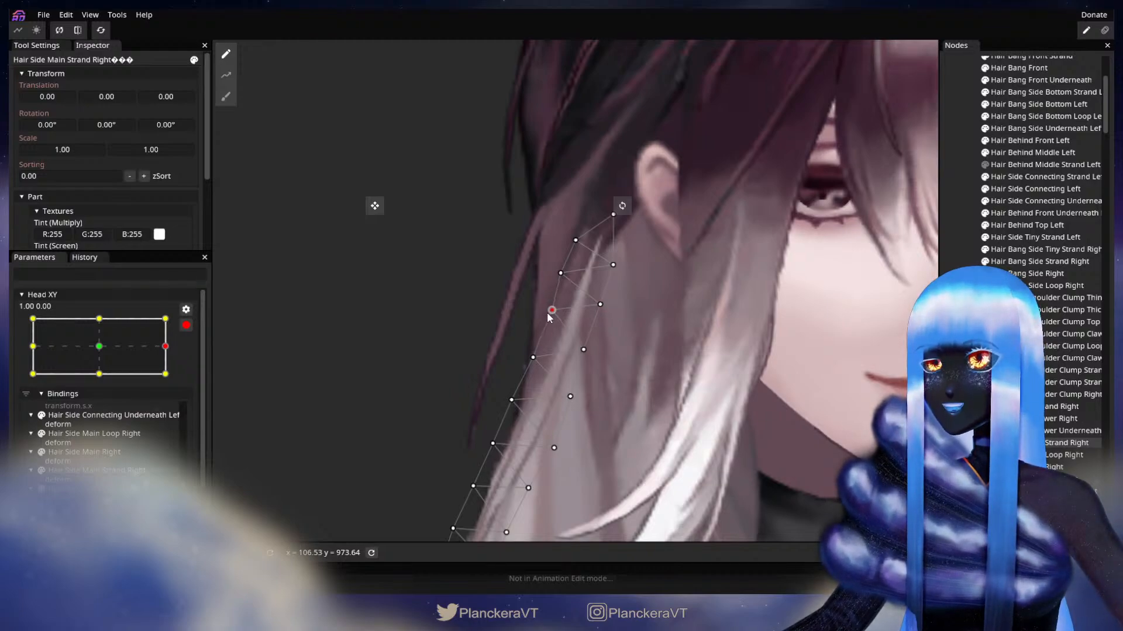
Fine-tune individual vertices along both edges of the strand's lower half to smooth its curve.
{"action": "scroll", "coordinate": [640, 318], "scroll_direction": "down", "scroll_amount": 3}
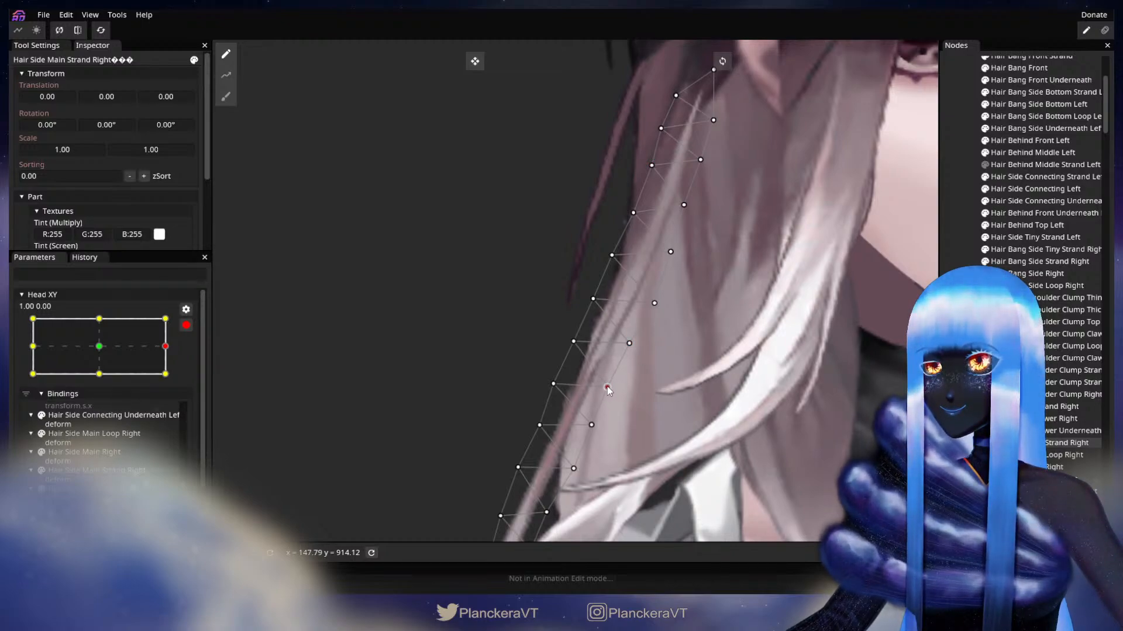
{"action": "scroll", "coordinate": [623, 408], "scroll_direction": "down", "scroll_amount": 2}
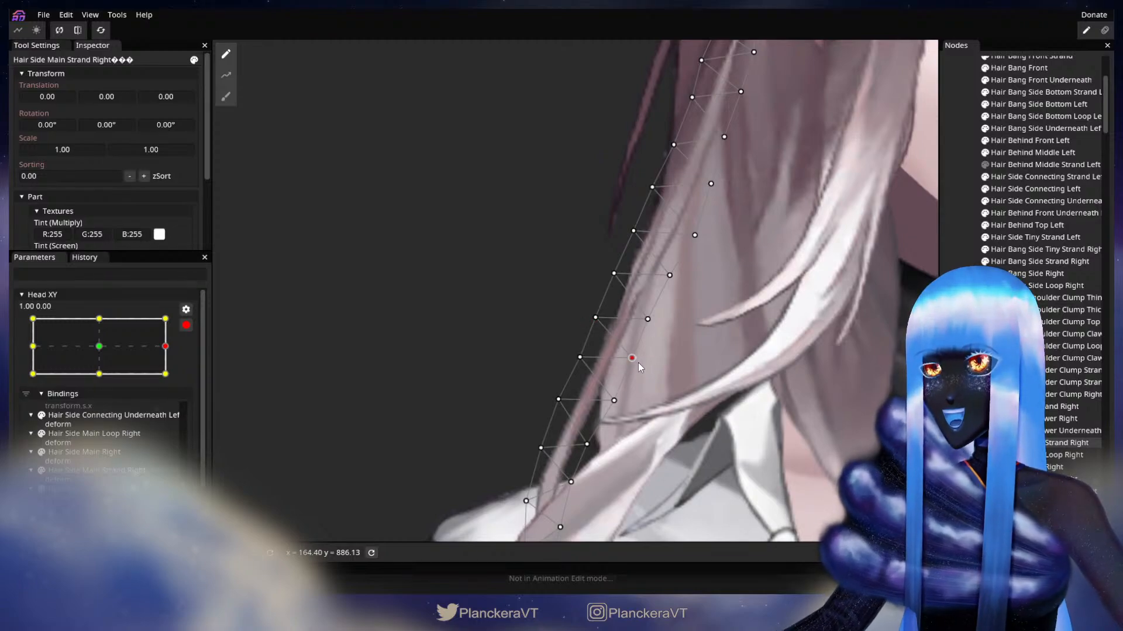
{"action": "scroll", "coordinate": [640, 363], "scroll_direction": "down", "scroll_amount": 1}
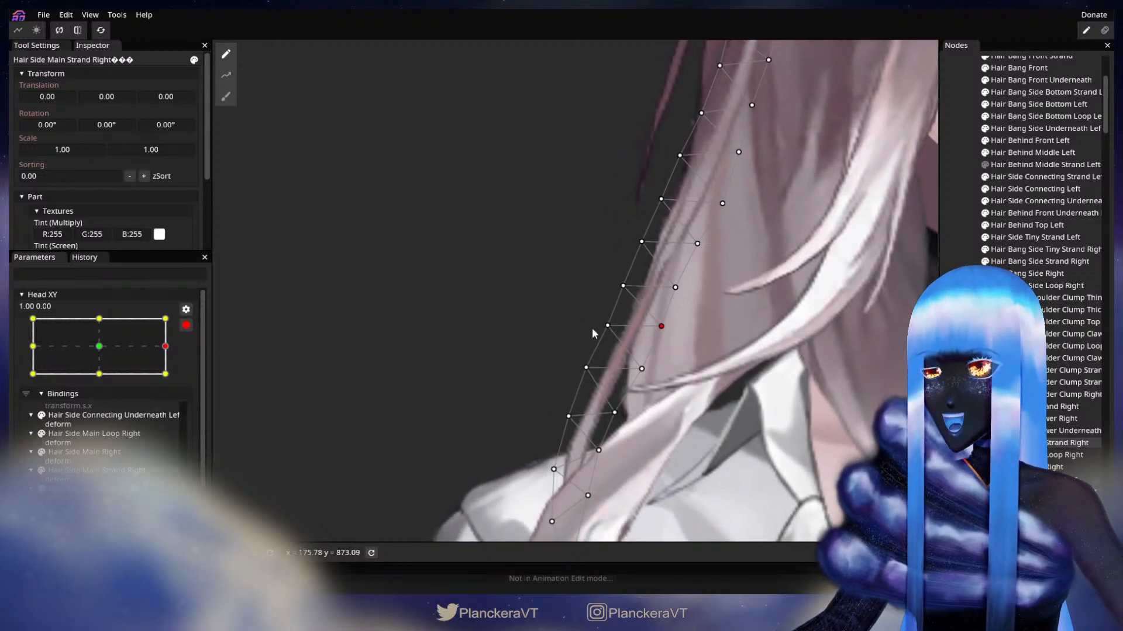
{"action": "left_click", "coordinate": [606, 327]}
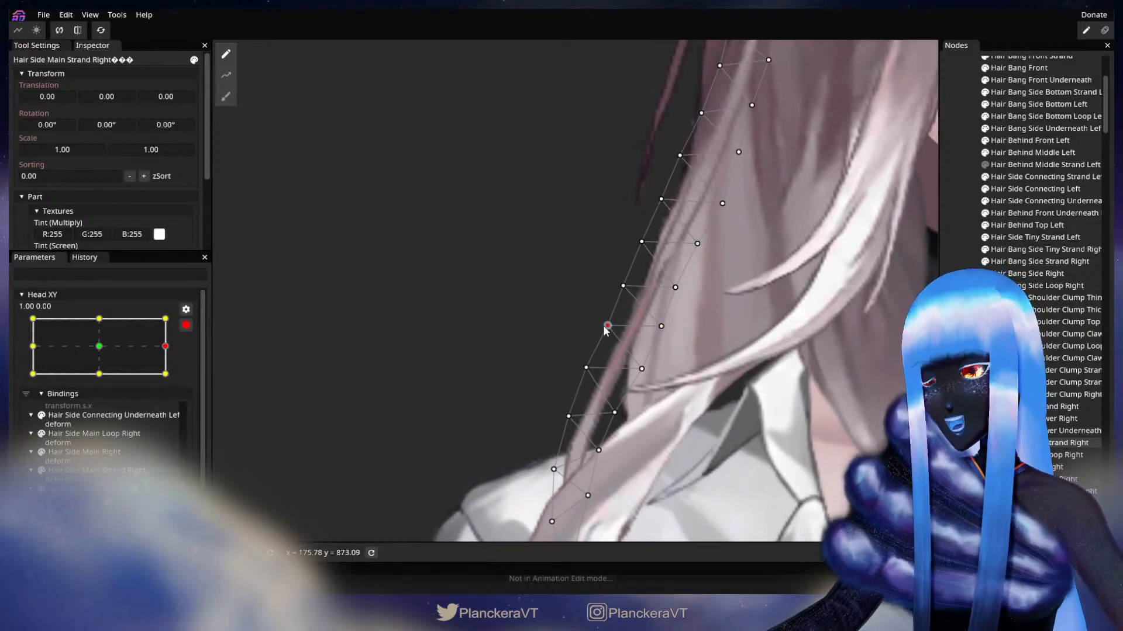
{"action": "left_click", "coordinate": [642, 370]}
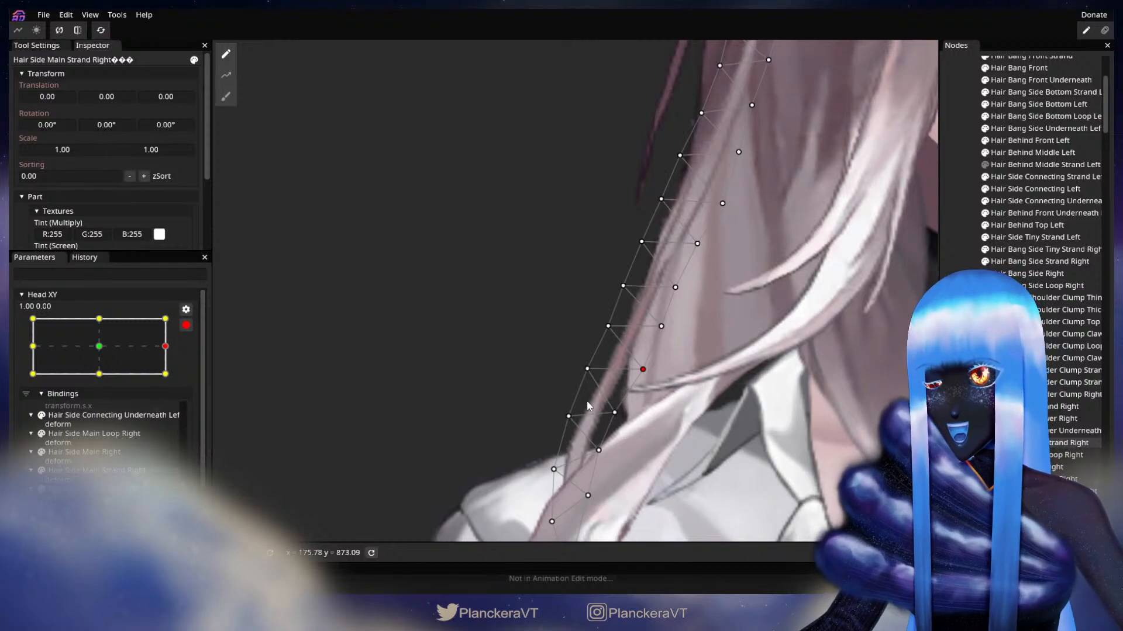
{"action": "left_click", "coordinate": [616, 413]}
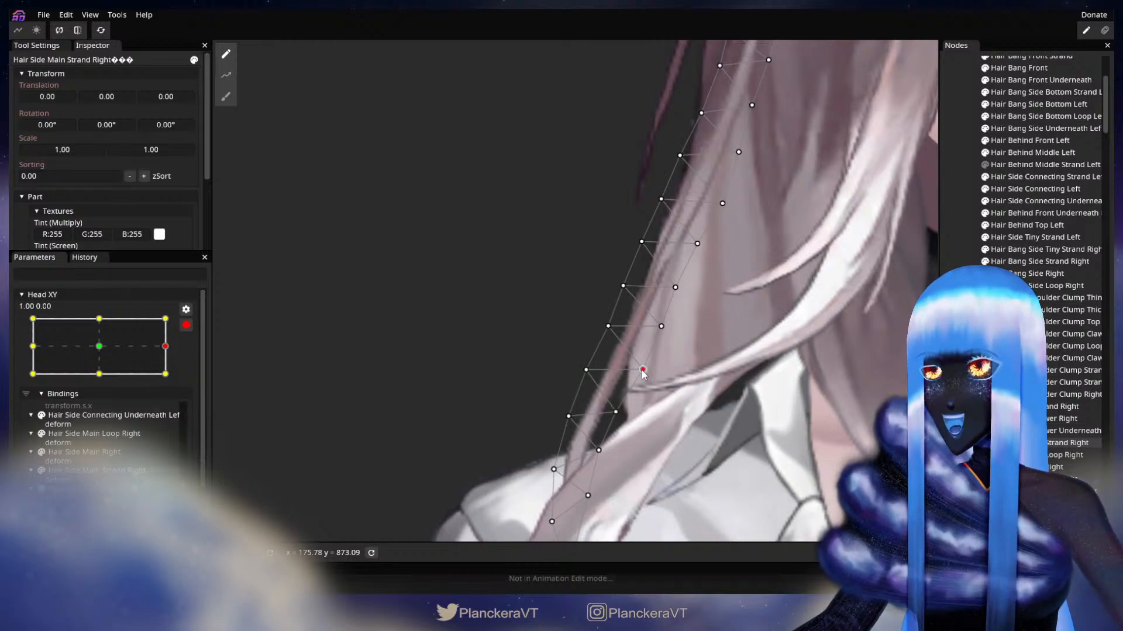
Deselect the strand and disarm Head XY to examine the adjusted hair on the turned head.
{"action": "scroll", "coordinate": [811, 359], "scroll_direction": "down", "scroll_amount": 2}
{"action": "left_click_drag", "start_coordinate": [841, 321], "coordinate": [759, 398]}
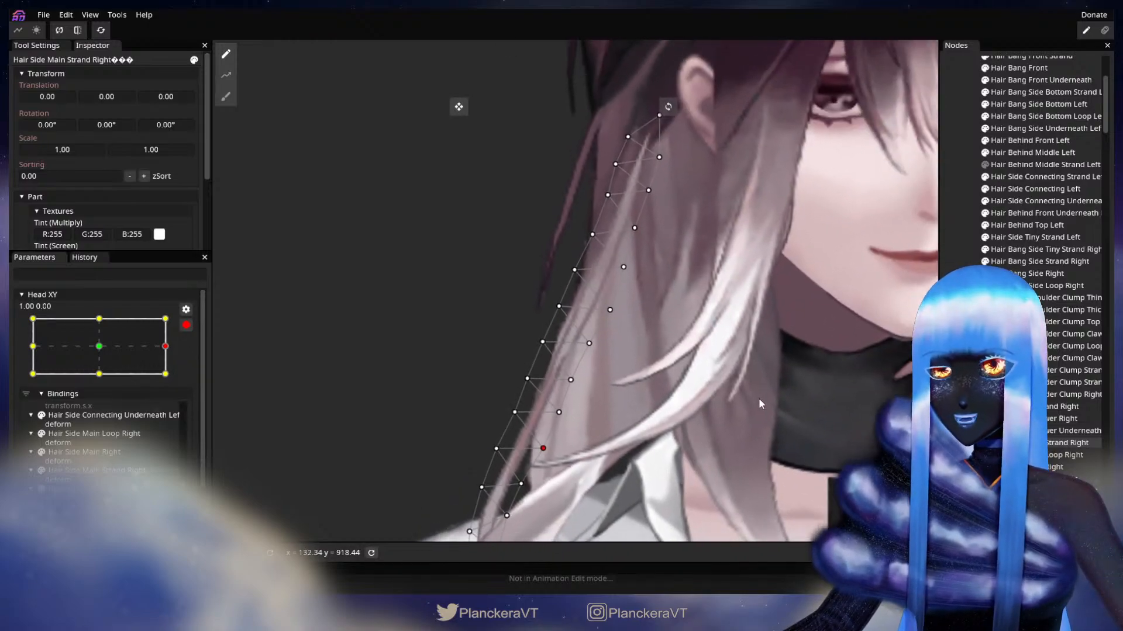
{"action": "scroll", "coordinate": [809, 394], "scroll_direction": "down", "scroll_amount": 2}
{"action": "left_click", "coordinate": [958, 409]}
{"action": "scroll", "coordinate": [752, 377], "scroll_direction": "down", "scroll_amount": 3}
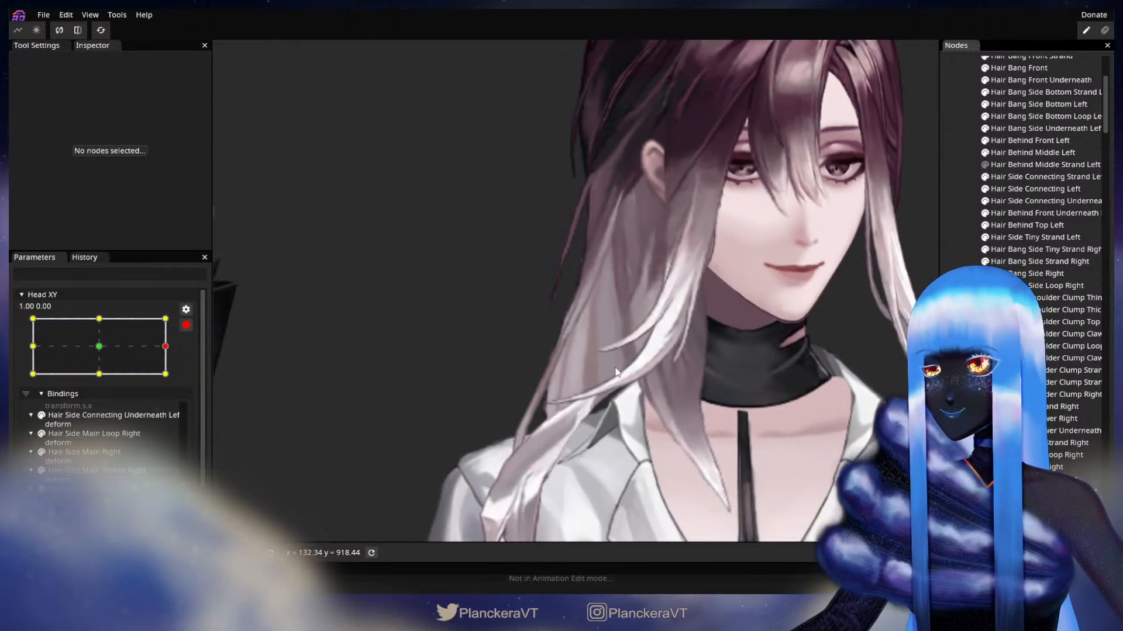
{"action": "left_click_drag", "start_coordinate": [614, 362], "coordinate": [600, 382]}
{"action": "left_click", "coordinate": [186, 325]}
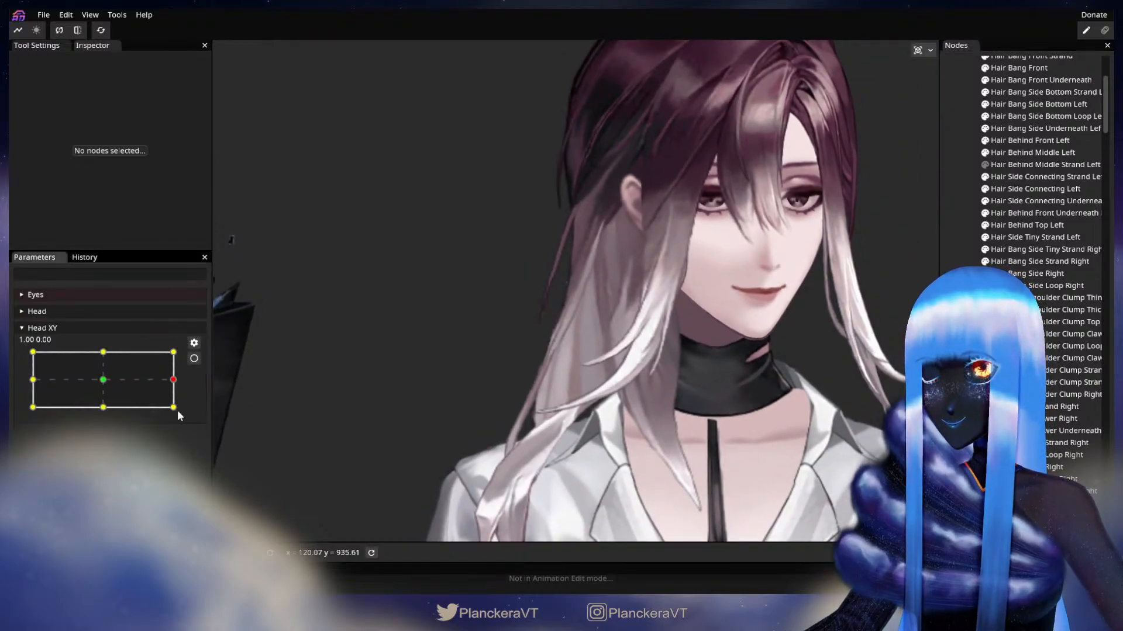
Arm Head XY at 1.00, 0.00 and nudge individual outer-edge vertices of Hair Side Main Strand Right in its upper-middle section.
{"action": "mouse_move", "coordinate": [175, 380]}
{"action": "left_mouse_down"}
{"action": "mouse_move", "coordinate": [103, 380]}
{"action": "mouse_move", "coordinate": [187, 383]}
{"action": "left_mouse_up"}
{"action": "left_click", "coordinate": [193, 359]}
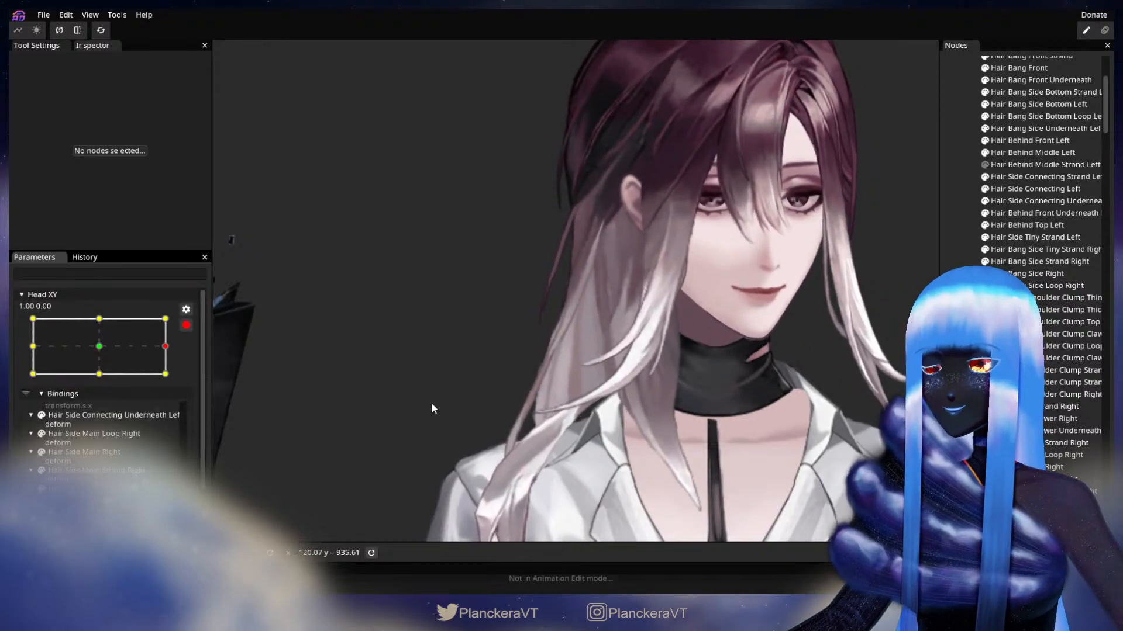
{"action": "scroll", "coordinate": [431, 403], "scroll_direction": "up", "scroll_amount": 5}
{"action": "scroll", "coordinate": [606, 391], "scroll_direction": "up", "scroll_amount": 3}
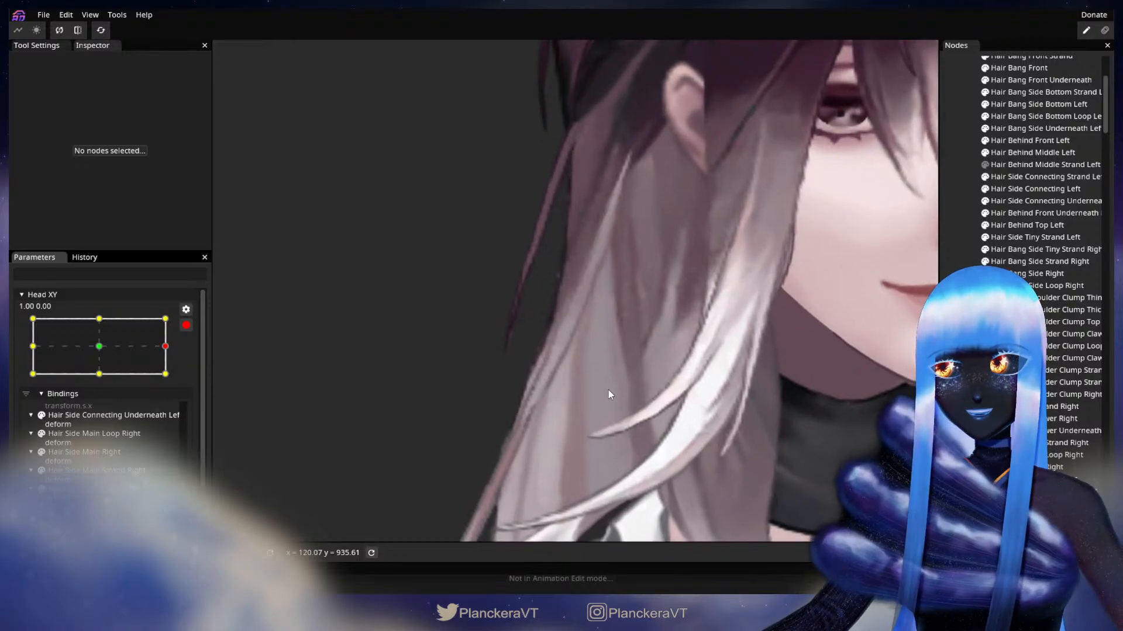
{"action": "left_click", "coordinate": [579, 369]}
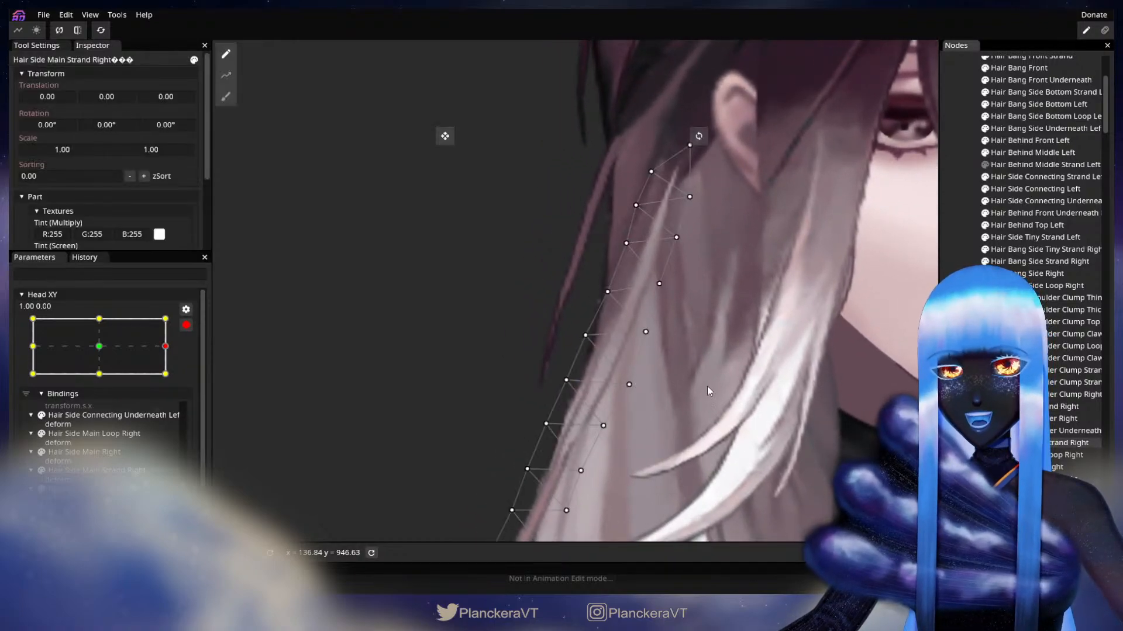
{"action": "left_click_drag", "start_coordinate": [579, 343], "coordinate": [583, 348]}
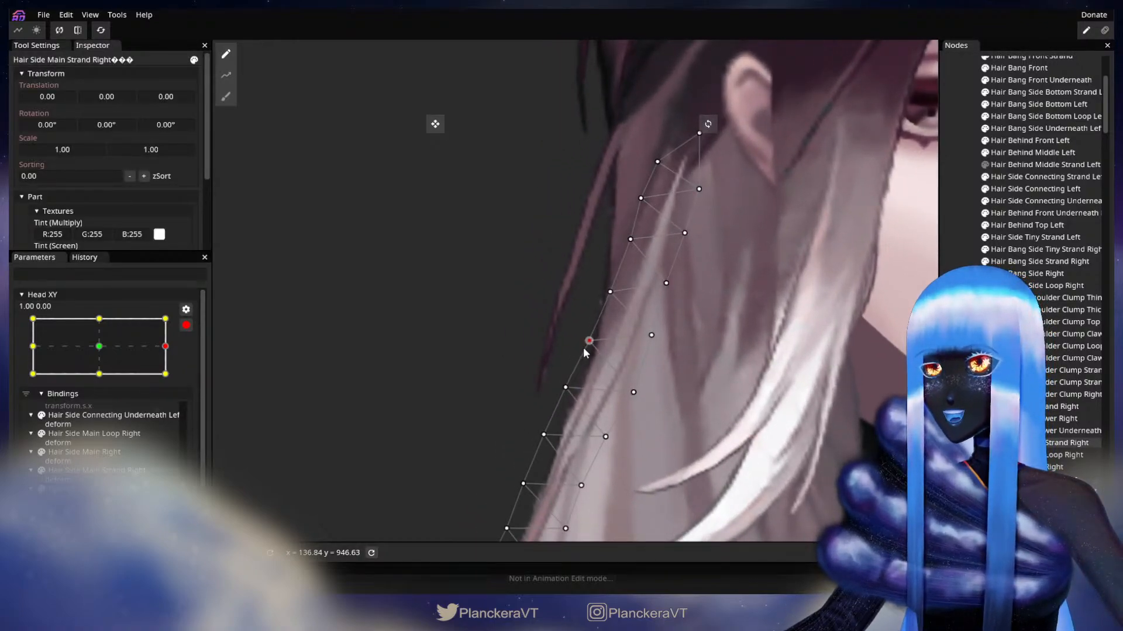
{"action": "left_click", "coordinate": [566, 387]}
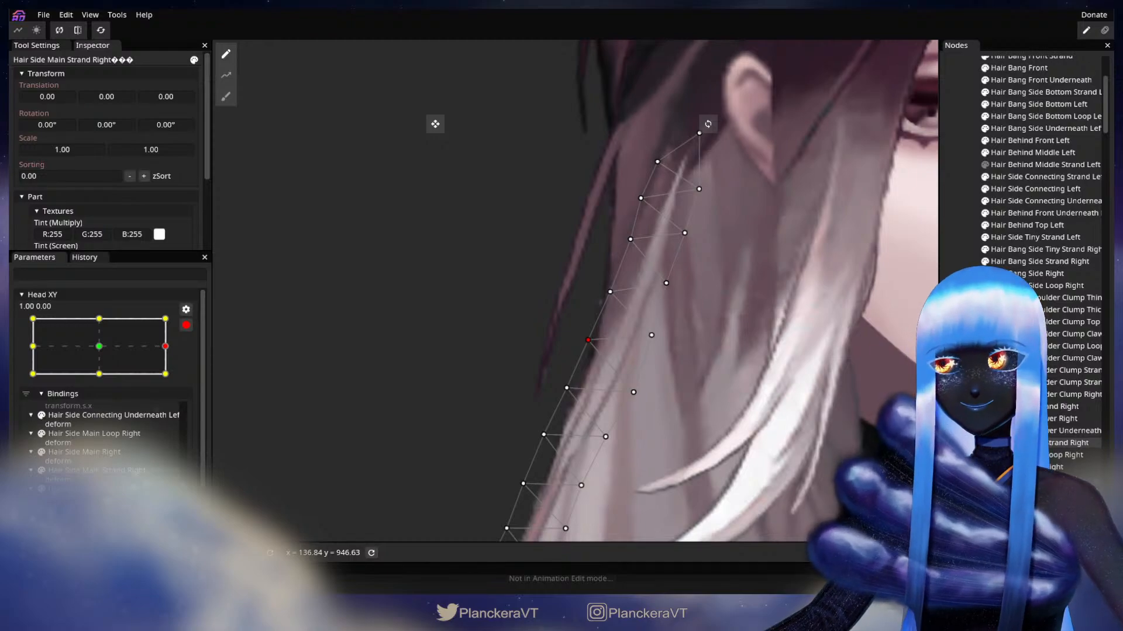
Deselect the strand, disarm Head XY and turn the head down to 1.00, -1.00.
{"action": "left_click", "coordinate": [959, 410]}
{"action": "scroll", "coordinate": [705, 401], "scroll_direction": "down", "scroll_amount": 6}
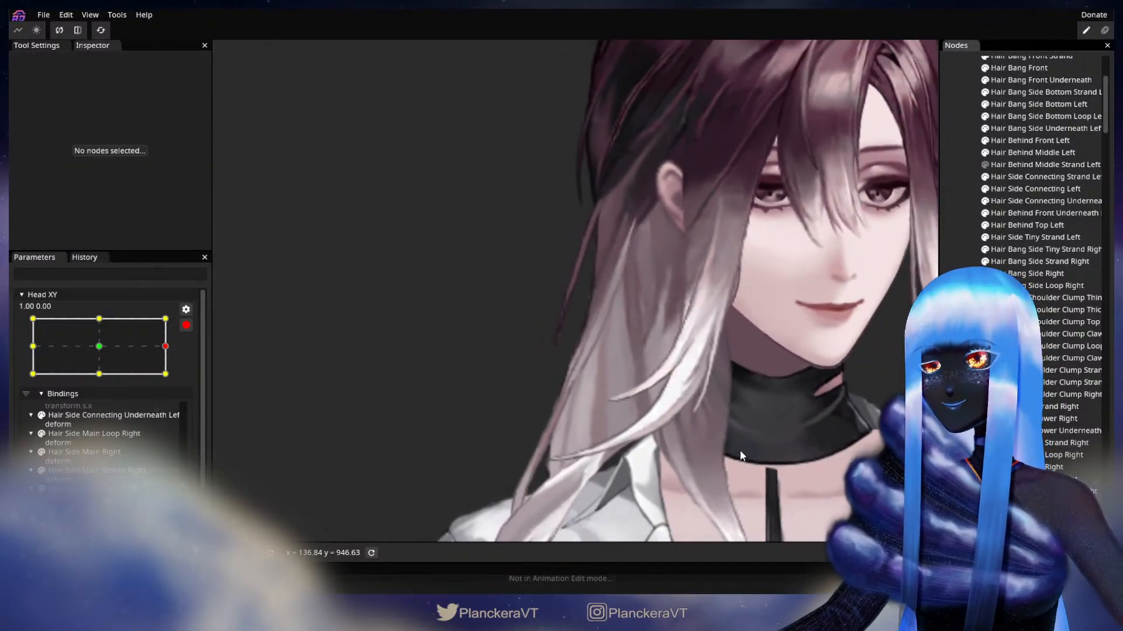
{"action": "scroll", "coordinate": [740, 439], "scroll_direction": "down", "scroll_amount": 5}
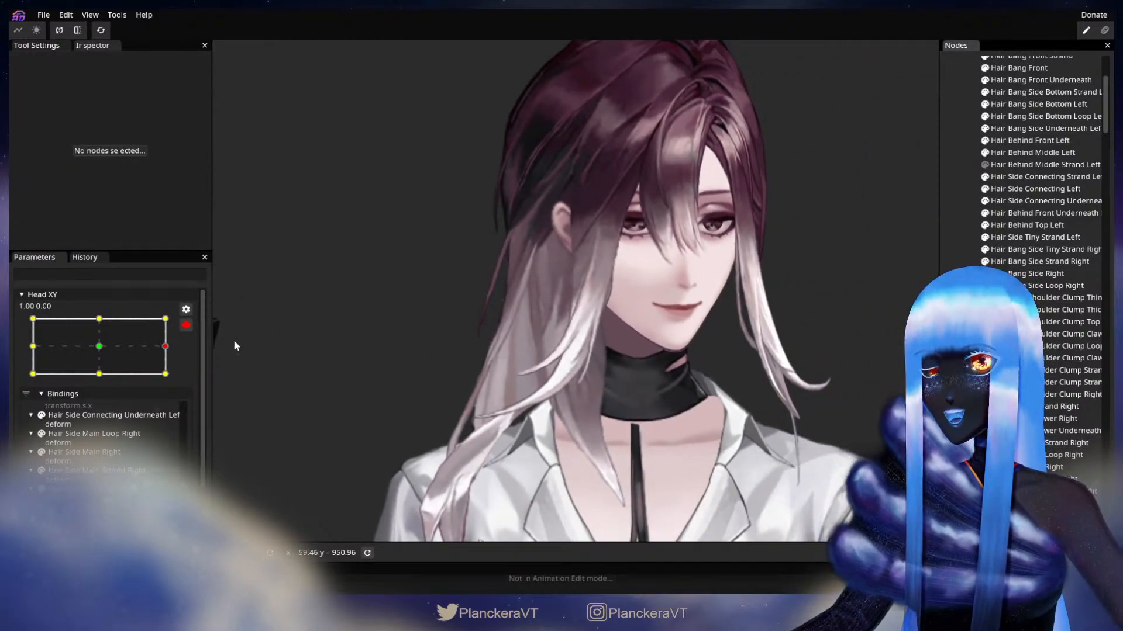
{"action": "left_click", "coordinate": [187, 325]}
{"action": "left_click_drag", "start_coordinate": [174, 380], "coordinate": [192, 415]}
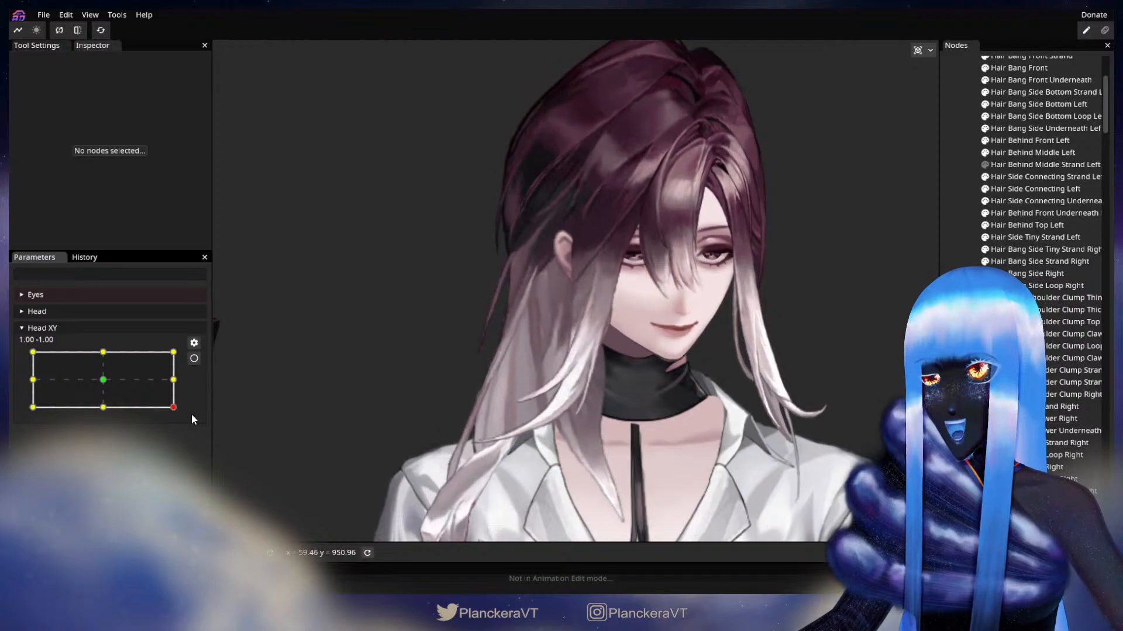
Arm Head XY at 1.00, -1.00 and select the Hair Side Main Strand Right node for deforming.
{"action": "left_click", "coordinate": [194, 358]}
{"action": "scroll", "coordinate": [472, 361], "scroll_direction": "up", "scroll_amount": 3}
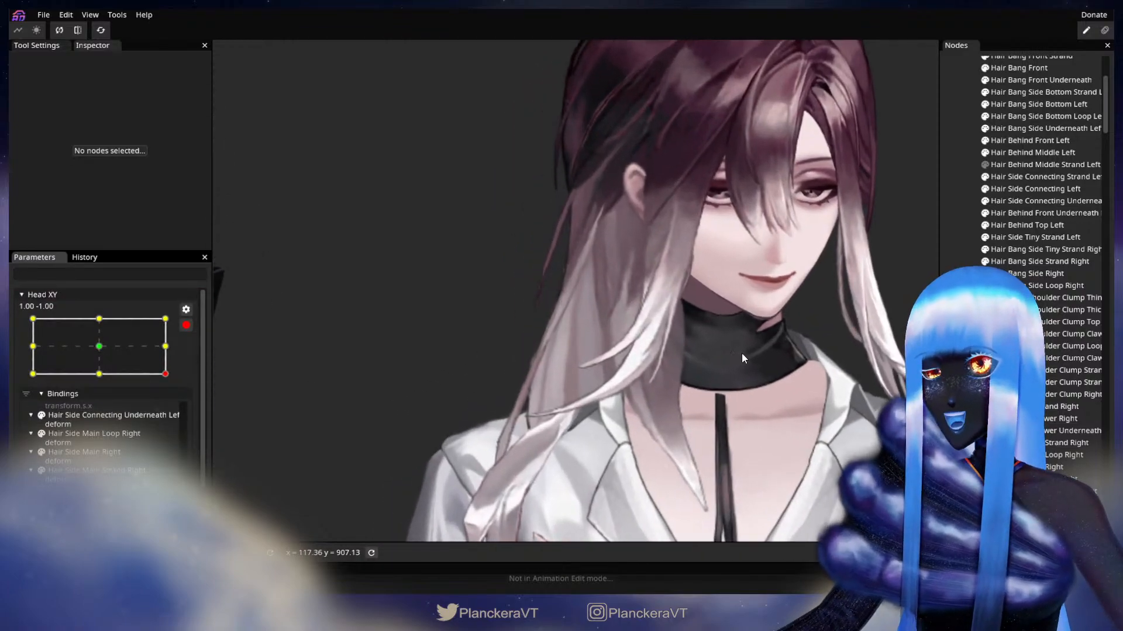
{"action": "left_click", "coordinate": [93, 434]}
{"action": "scroll", "coordinate": [662, 352], "scroll_direction": "up", "scroll_amount": 1}
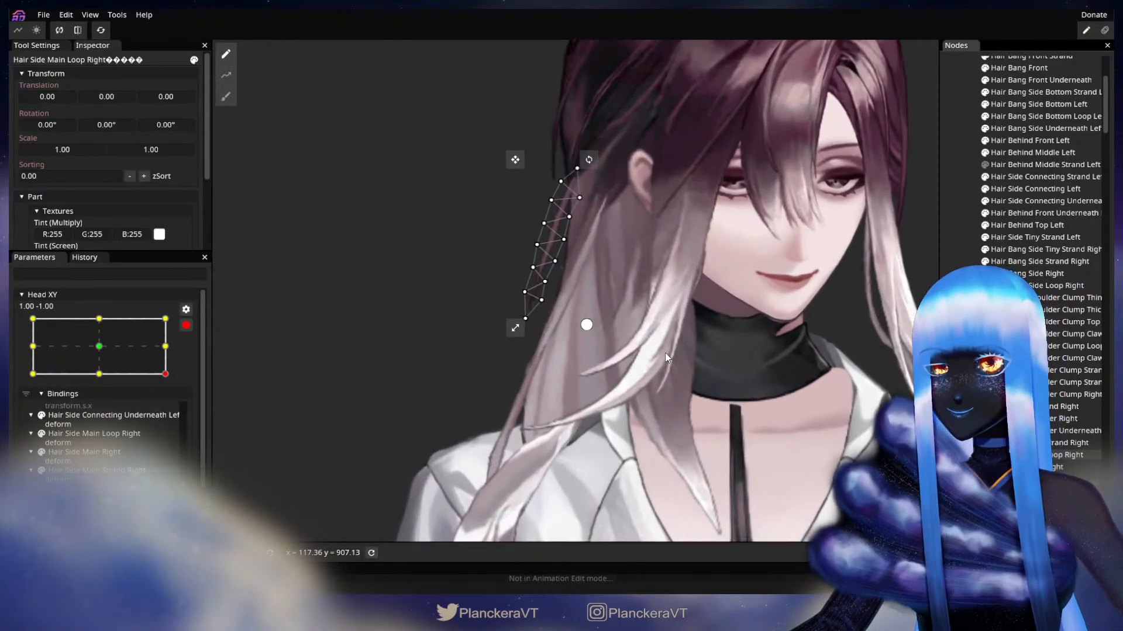
{"action": "left_click", "coordinate": [1049, 445]}
{"action": "scroll", "coordinate": [540, 268], "scroll_direction": "up", "scroll_amount": 1}
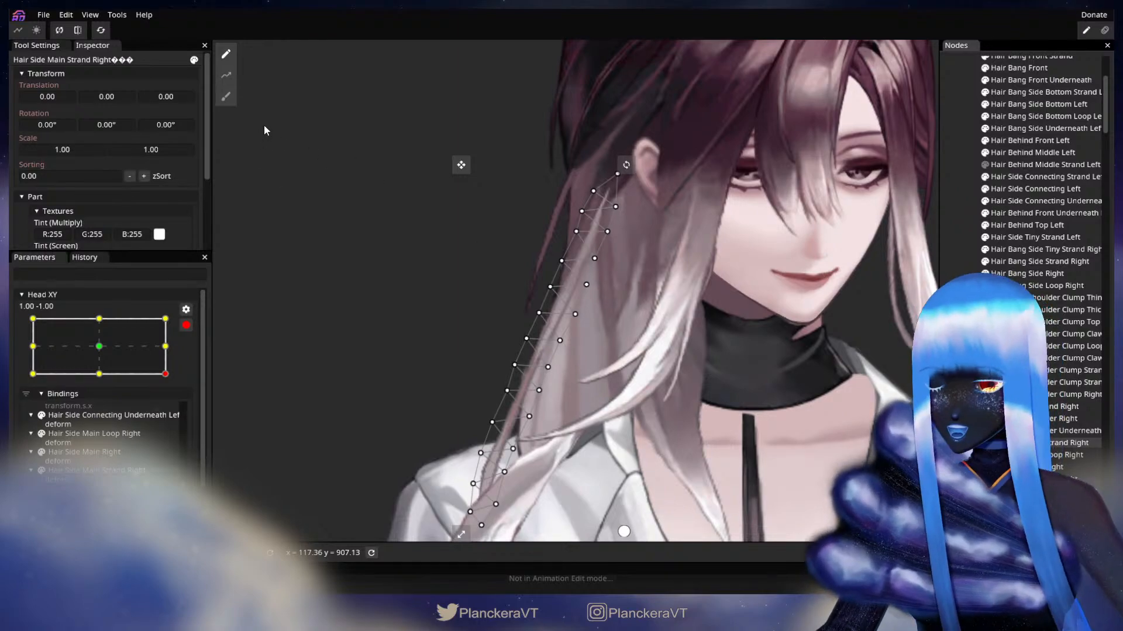
Push the middle of the strand's mesh slightly toward the face with the 64.00 Circle Brush.
{"action": "left_click", "coordinate": [225, 97]}
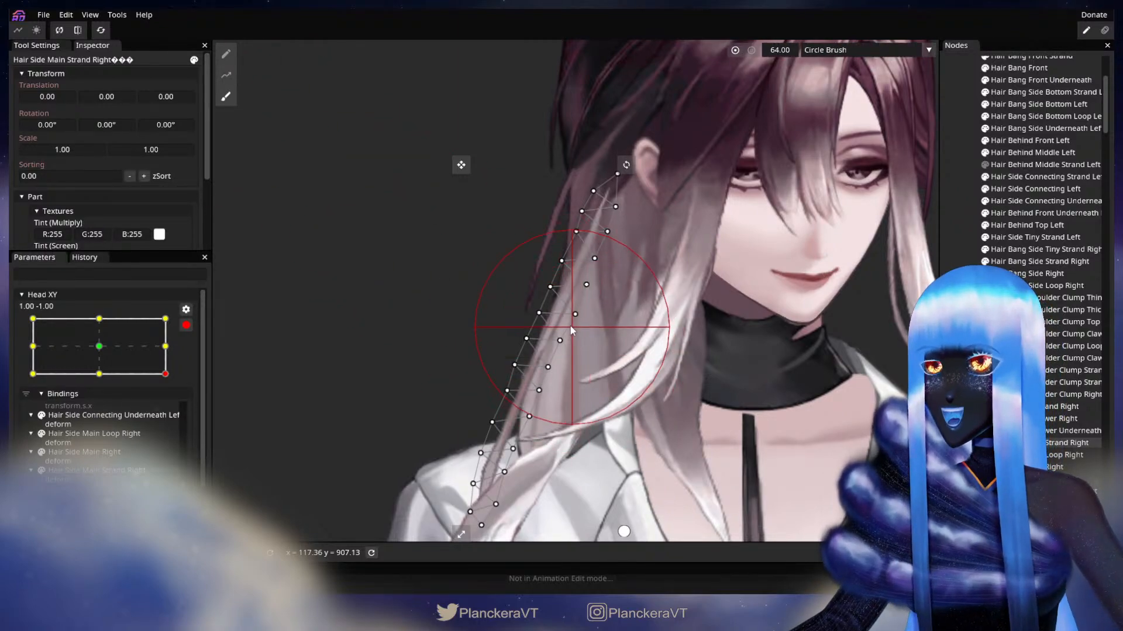
{"action": "left_click_drag", "start_coordinate": [561, 334], "coordinate": [566, 338]}
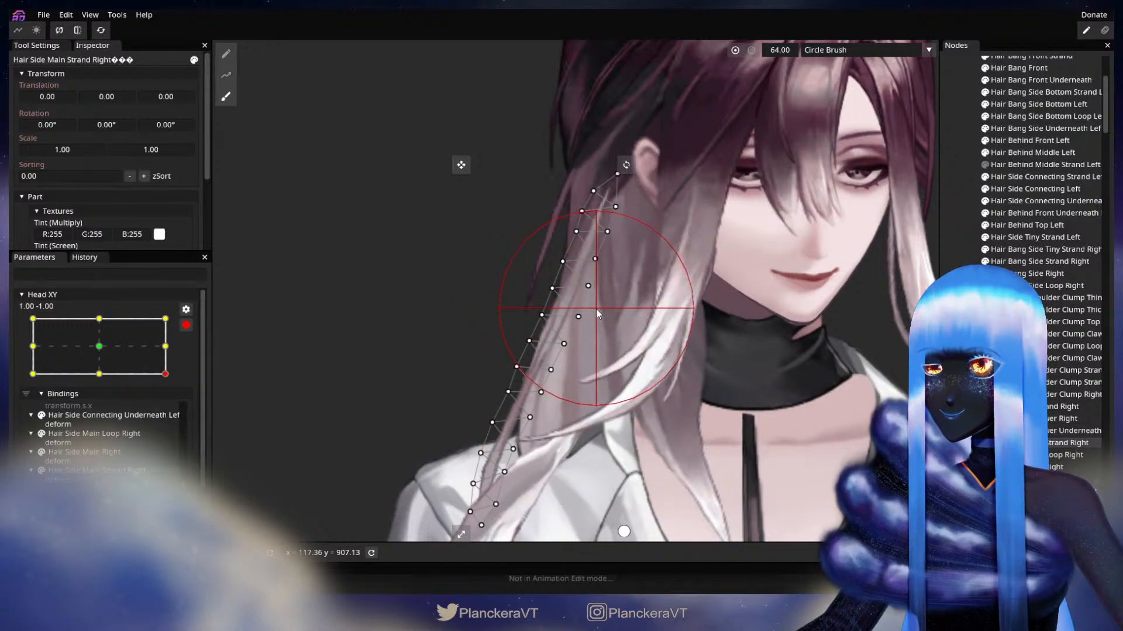
{"action": "left_click_drag", "start_coordinate": [595, 308], "coordinate": [598, 308]}
{"action": "left_click_drag", "start_coordinate": [686, 338], "coordinate": [665, 387]}
Deselect the strand and disarm Head XY to examine the hair's motion around 1.00, -1.00.
{"action": "left_click", "coordinate": [958, 366]}
{"action": "scroll", "coordinate": [549, 410], "scroll_direction": "down", "scroll_amount": 1}
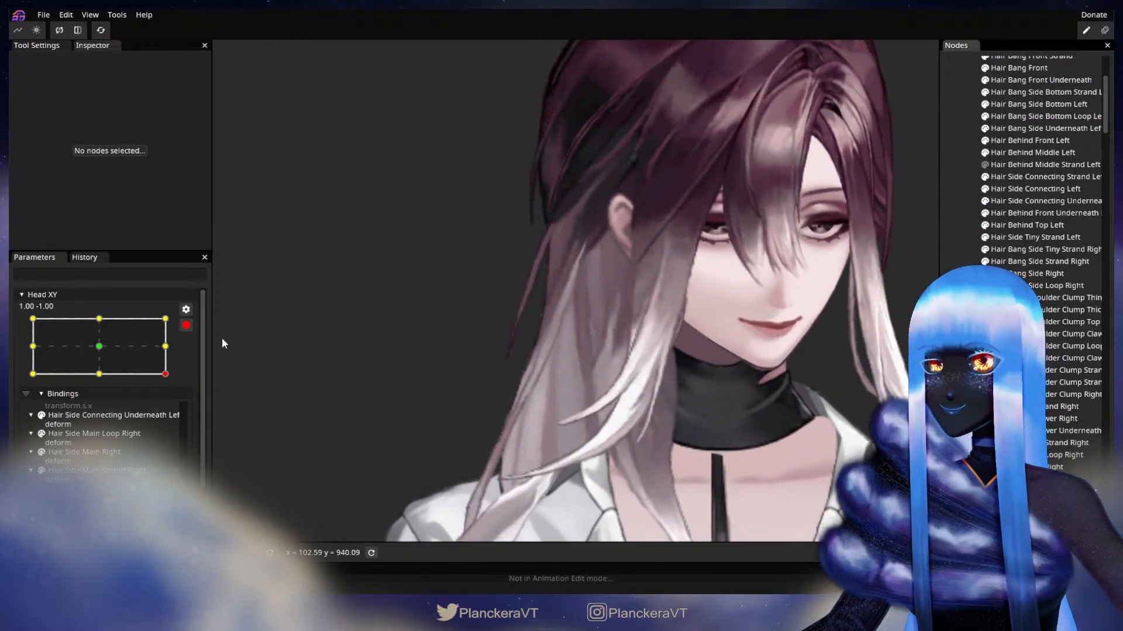
{"action": "left_click", "coordinate": [186, 325]}
{"action": "mouse_move", "coordinate": [174, 407]}
{"action": "left_mouse_down"}
{"action": "mouse_move", "coordinate": [176, 396]}
{"action": "mouse_move", "coordinate": [180, 418]}
{"action": "left_mouse_up"}
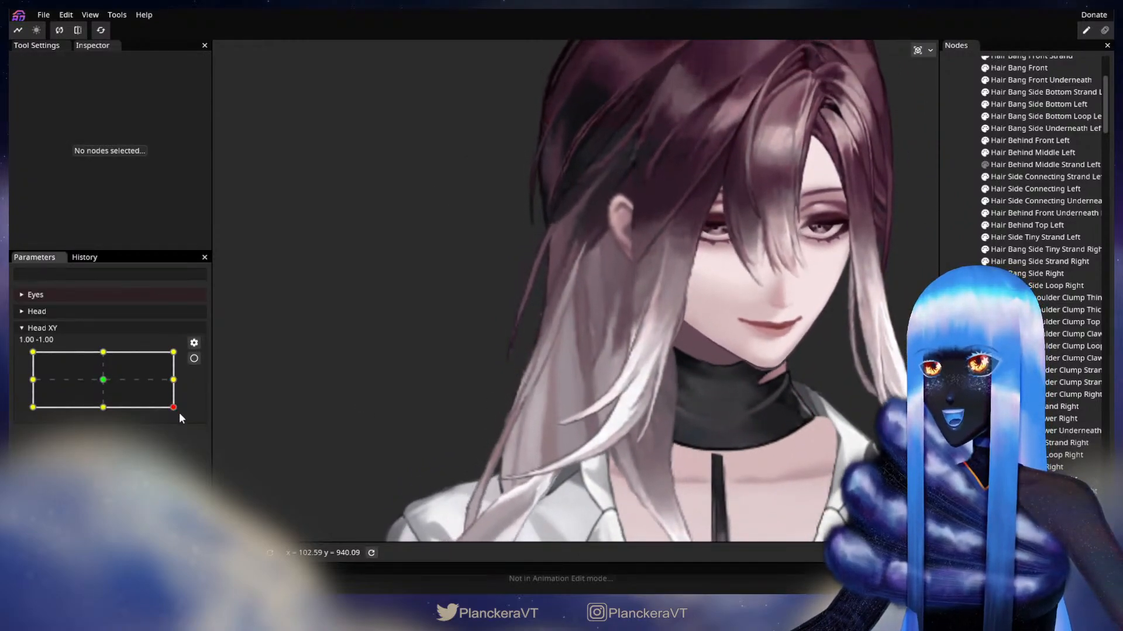
Arm Head XY at 1.00, -1.00 again and brush the upper section of Hair Side Main Strand Right slightly toward the face.
{"action": "left_click", "coordinate": [194, 359]}
{"action": "scroll", "coordinate": [594, 366], "scroll_direction": "up", "scroll_amount": 3}
{"action": "scroll", "coordinate": [640, 381], "scroll_direction": "up", "scroll_amount": 1}
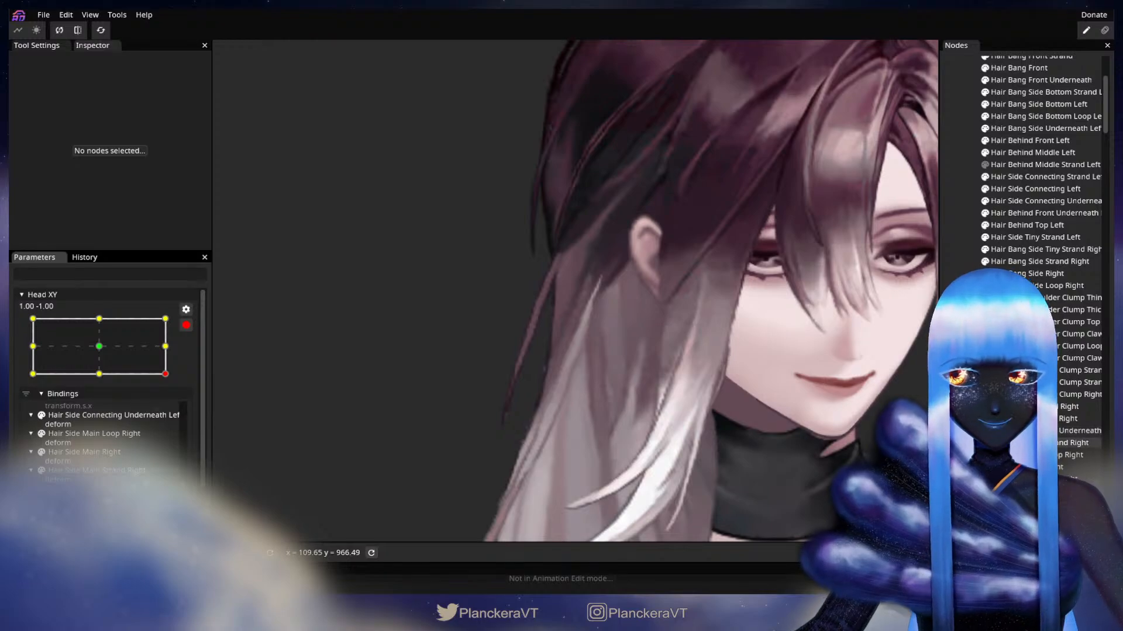
{"action": "left_click", "coordinate": [1032, 442]}
{"action": "left_click", "coordinate": [227, 97]}
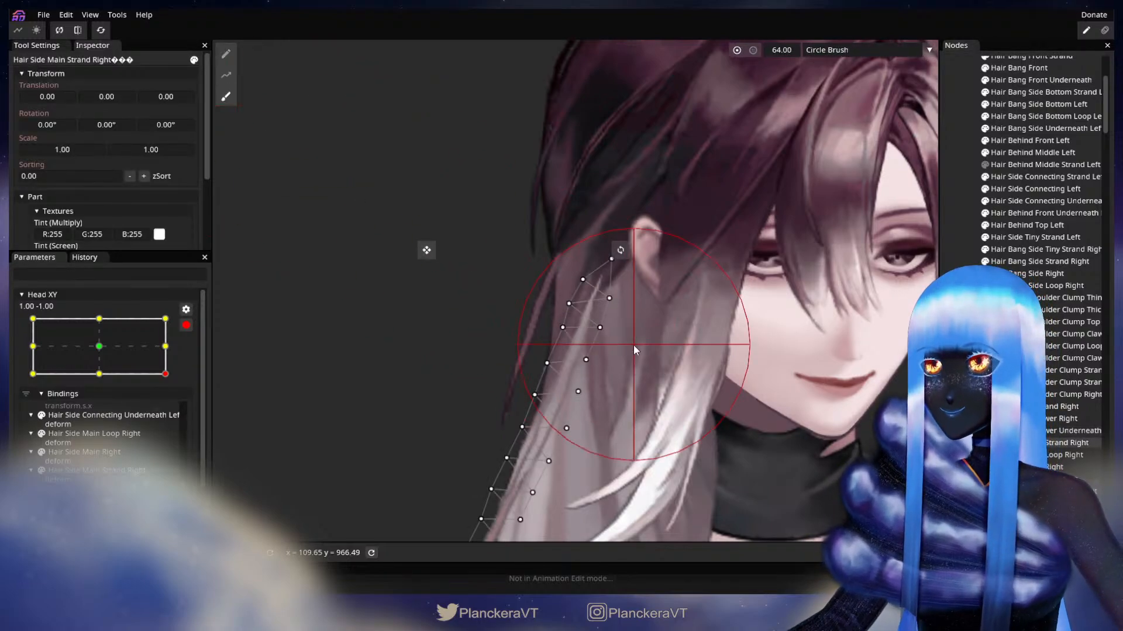
{"action": "left_click_drag", "start_coordinate": [599, 335], "coordinate": [605, 338]}
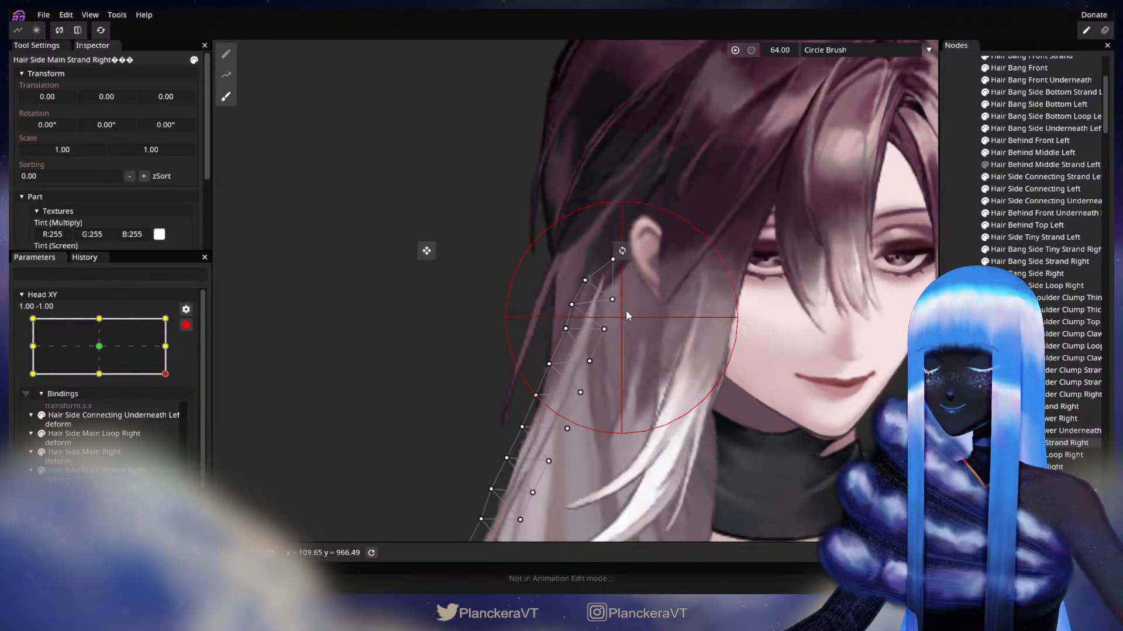
{"action": "left_click_drag", "start_coordinate": [646, 283], "coordinate": [655, 283]}
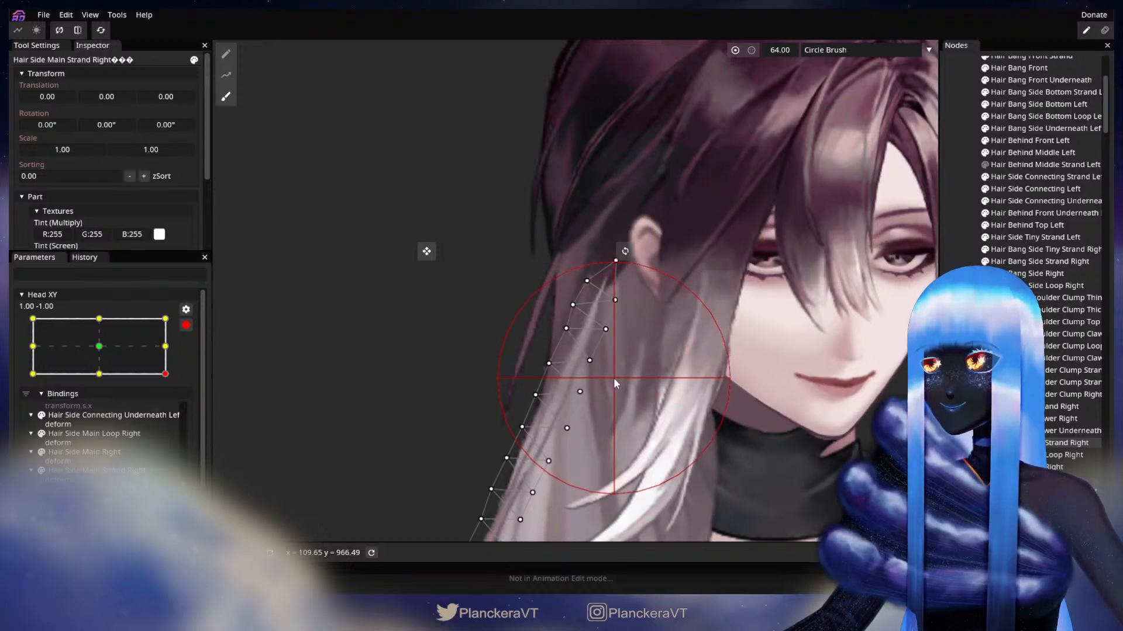
{"action": "left_click_drag", "start_coordinate": [614, 378], "coordinate": [629, 301]}
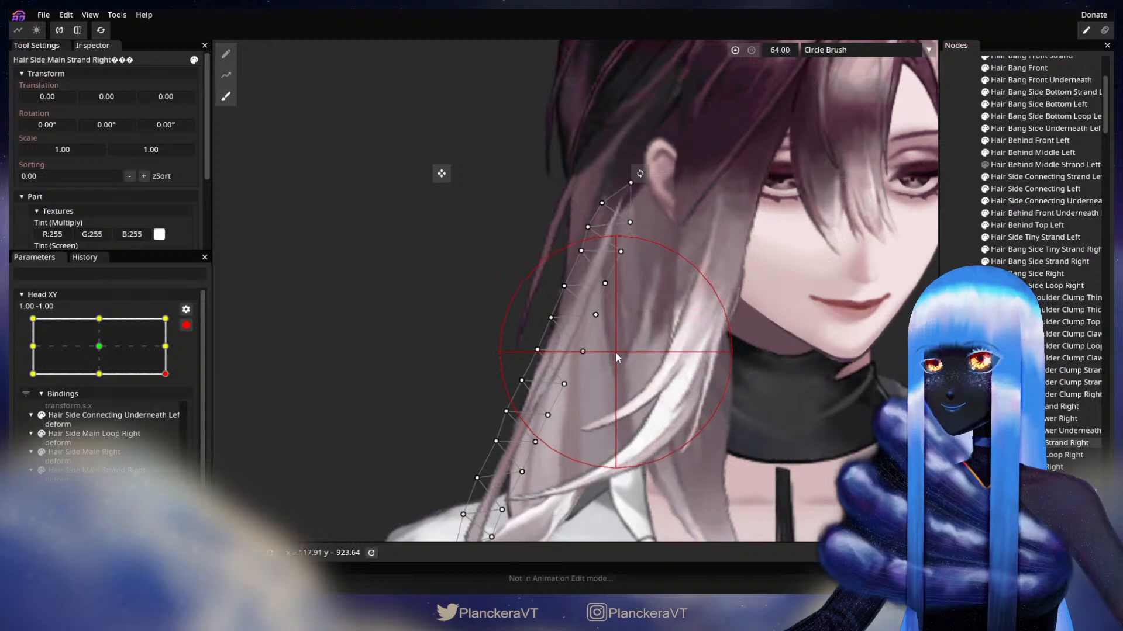
Examine the deselected strand's motion with Head XY disarmed, and save the model with it armed again at 1.00, -1.00.
{"action": "left_click", "coordinate": [962, 344]}
{"action": "scroll", "coordinate": [314, 370], "scroll_direction": "down", "scroll_amount": 1}
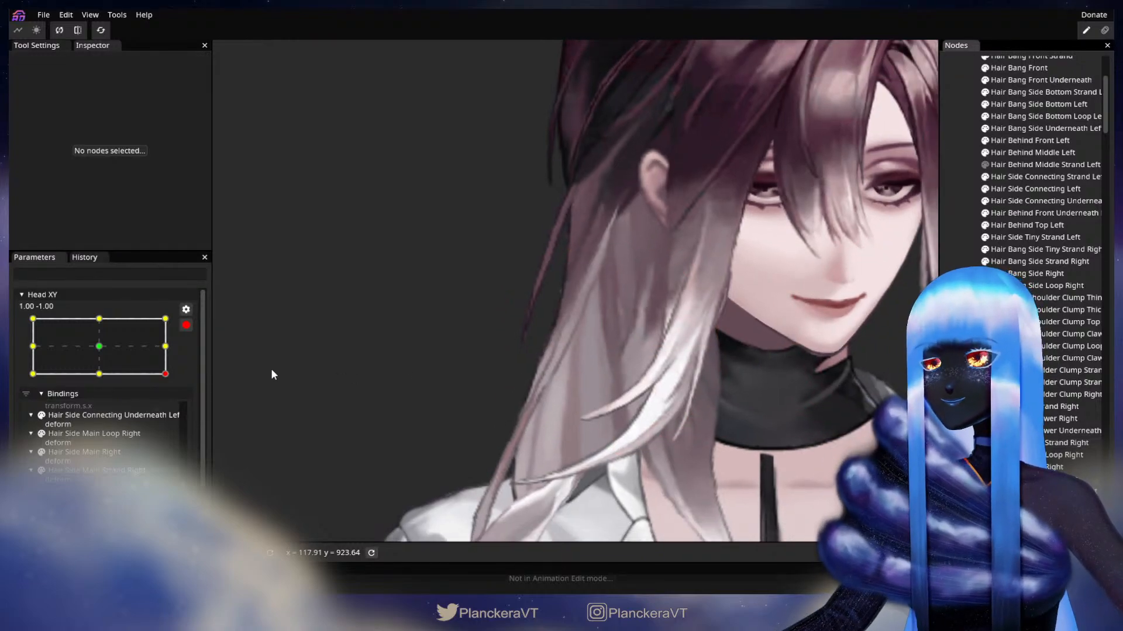
{"action": "left_click", "coordinate": [186, 325]}
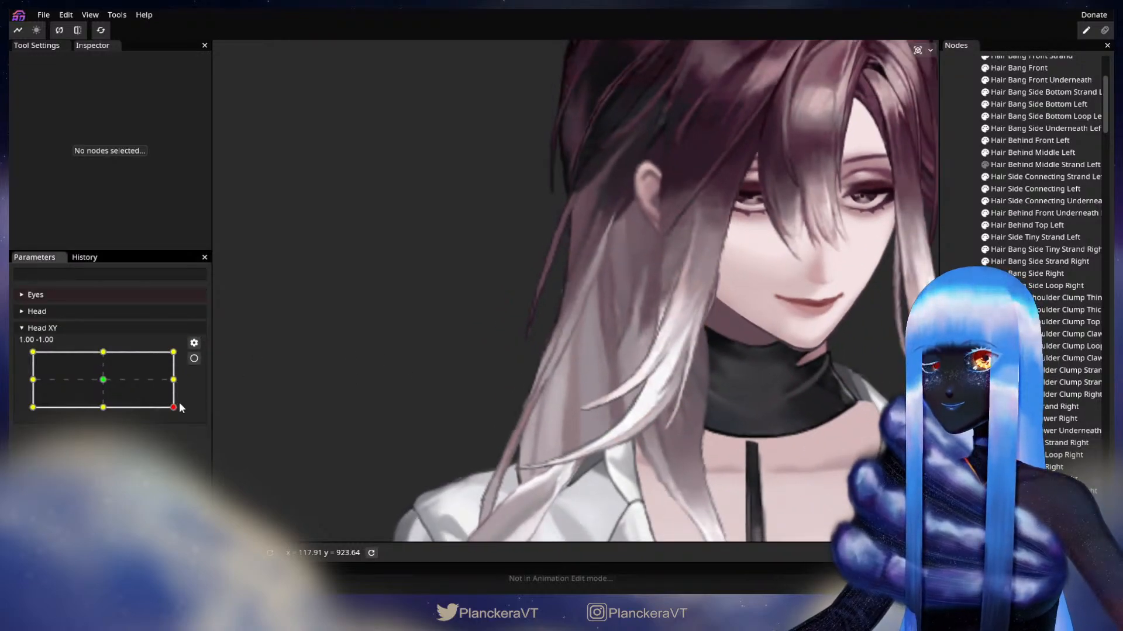
{"action": "mouse_move", "coordinate": [175, 409]}
{"action": "left_mouse_down"}
{"action": "mouse_move", "coordinate": [176, 380]}
{"action": "mouse_move", "coordinate": [174, 409]}
{"action": "left_mouse_up"}
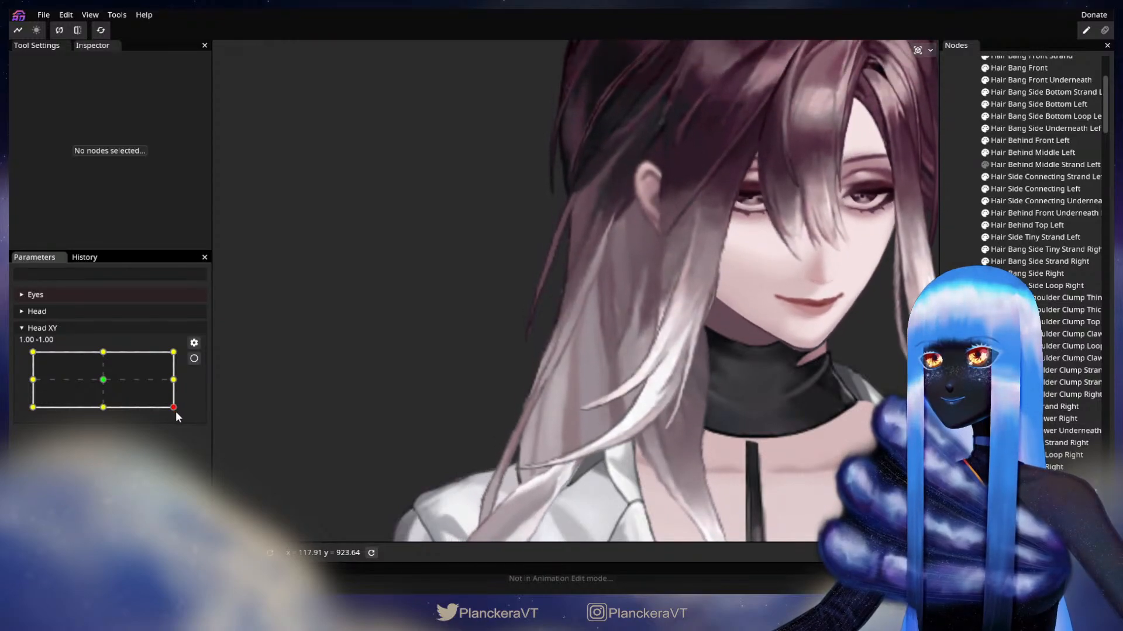
{"action": "left_click", "coordinate": [194, 359]}
{"action": "key", "text": "ctrl+s"}
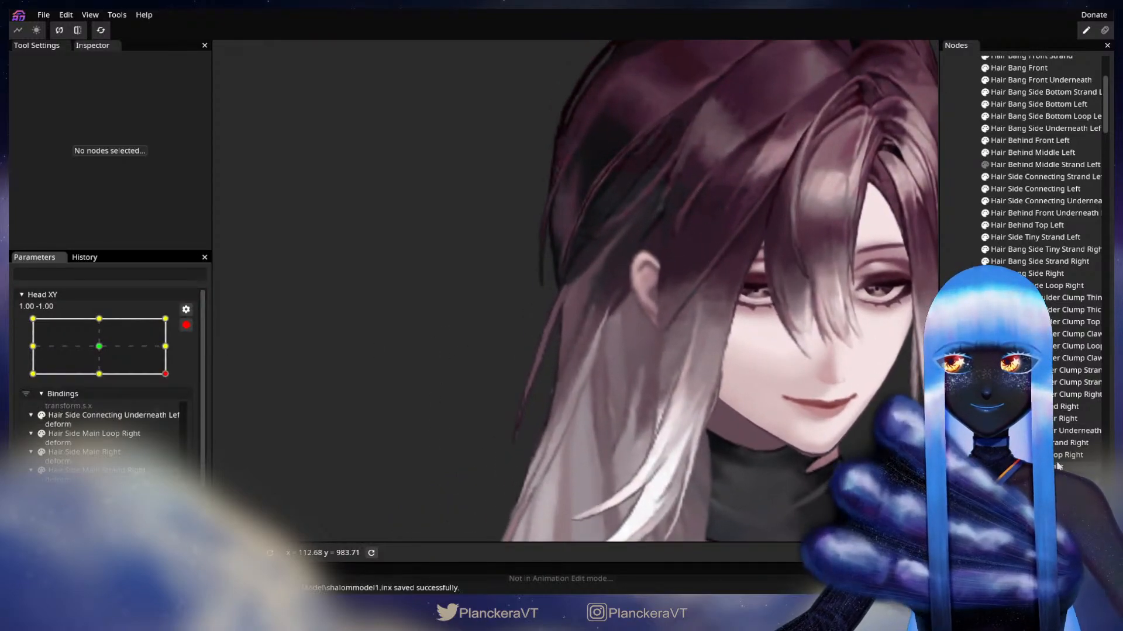
Push the top of Hair Side Main Strand Right slightly back outward with the 64.00 Circle Brush.
{"action": "left_click", "coordinate": [1053, 456]}
{"action": "left_click", "coordinate": [1053, 442]}
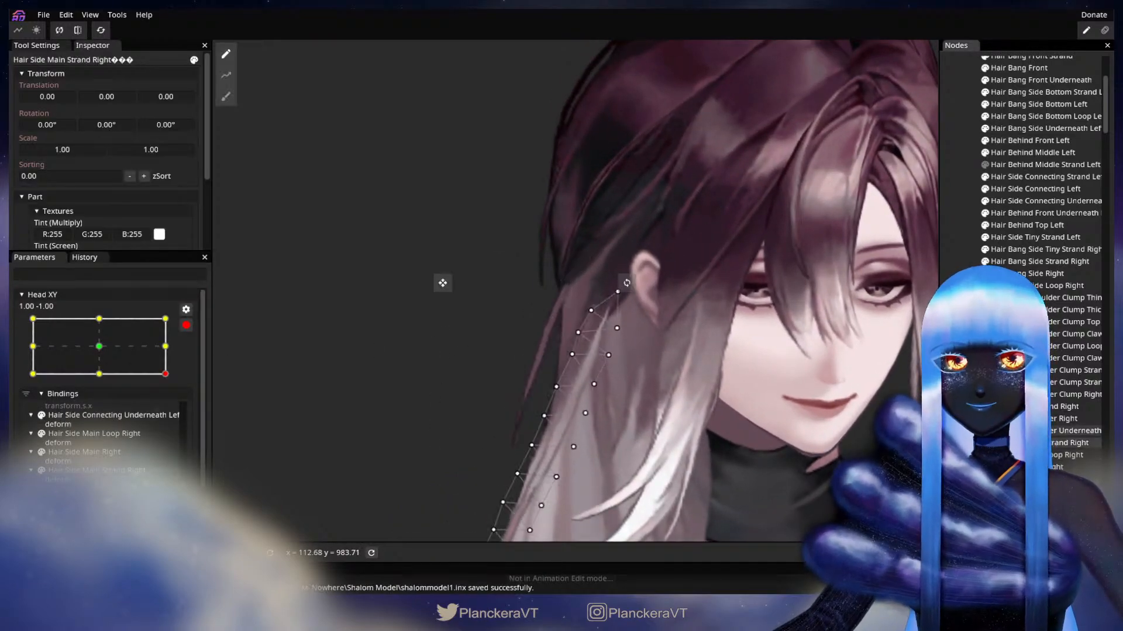
{"action": "left_click", "coordinate": [226, 97]}
{"action": "left_click_drag", "start_coordinate": [637, 342], "coordinate": [632, 339]}
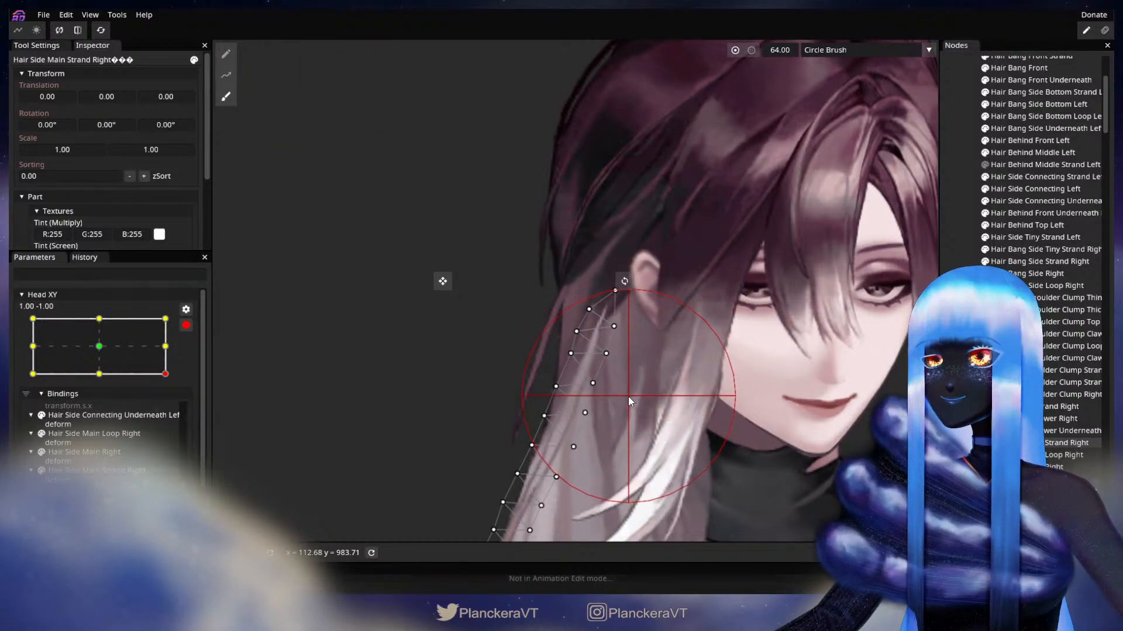
{"action": "left_click_drag", "start_coordinate": [690, 372], "coordinate": [682, 284]}
Deselect the strand and disarm Head XY to examine the whole head's hair near 1.00, -1.00.
{"action": "left_click", "coordinate": [960, 328]}
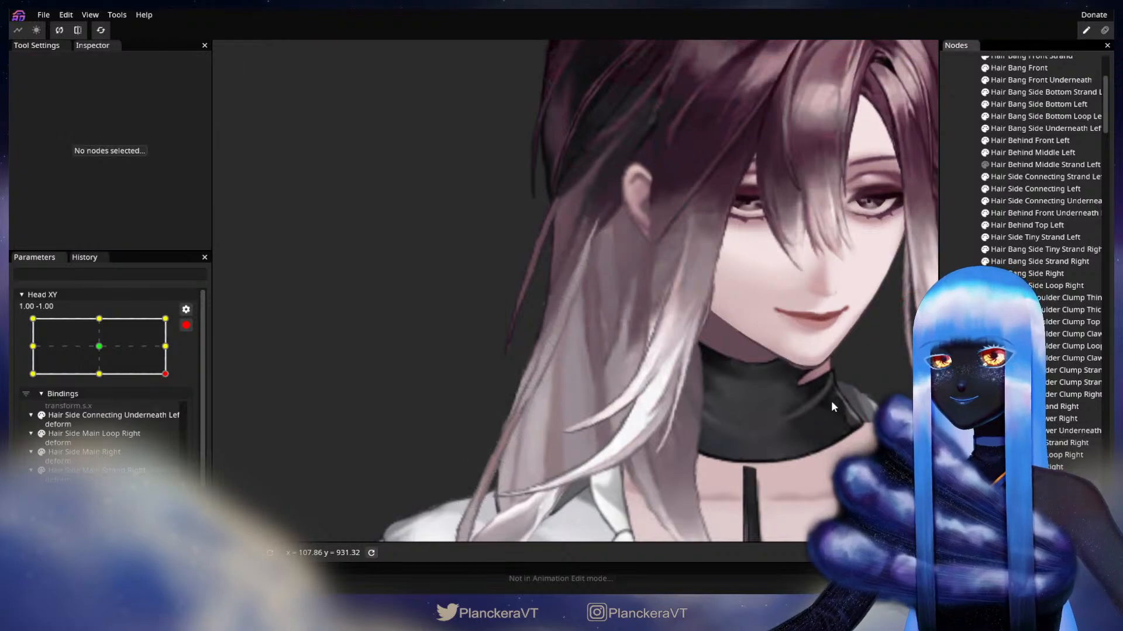
{"action": "scroll", "coordinate": [630, 401], "scroll_direction": "down", "scroll_amount": 2}
{"action": "scroll", "coordinate": [630, 402], "scroll_direction": "down", "scroll_amount": 4}
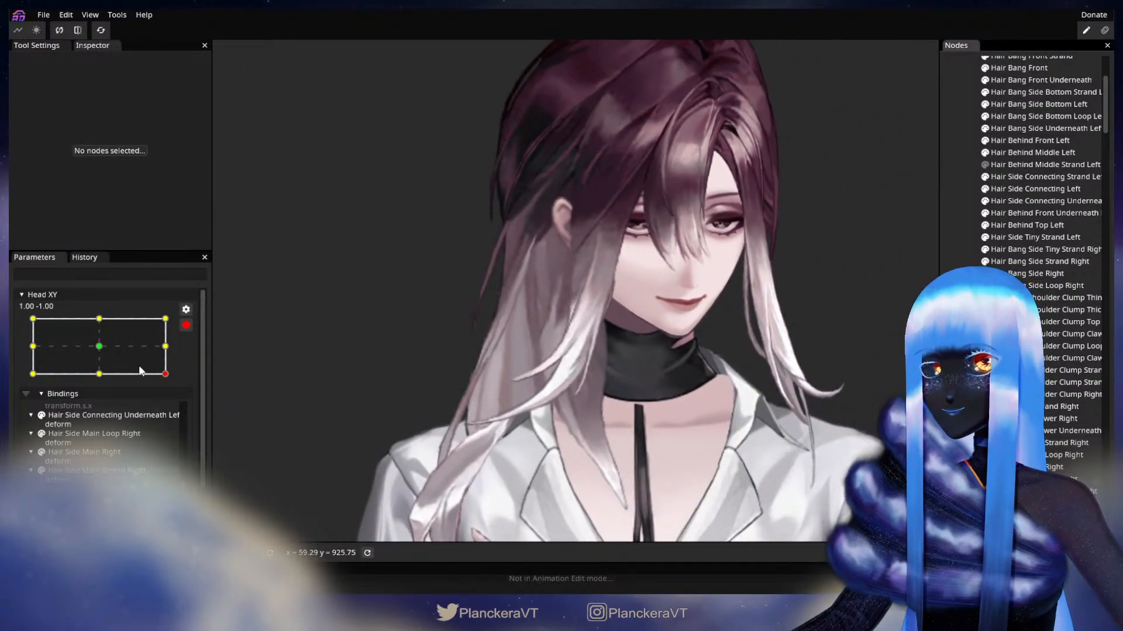
{"action": "left_click", "coordinate": [188, 325]}
{"action": "mouse_move", "coordinate": [178, 406]}
{"action": "left_mouse_down"}
{"action": "mouse_move", "coordinate": [182, 379]}
{"action": "mouse_move", "coordinate": [187, 406]}
{"action": "left_mouse_up"}
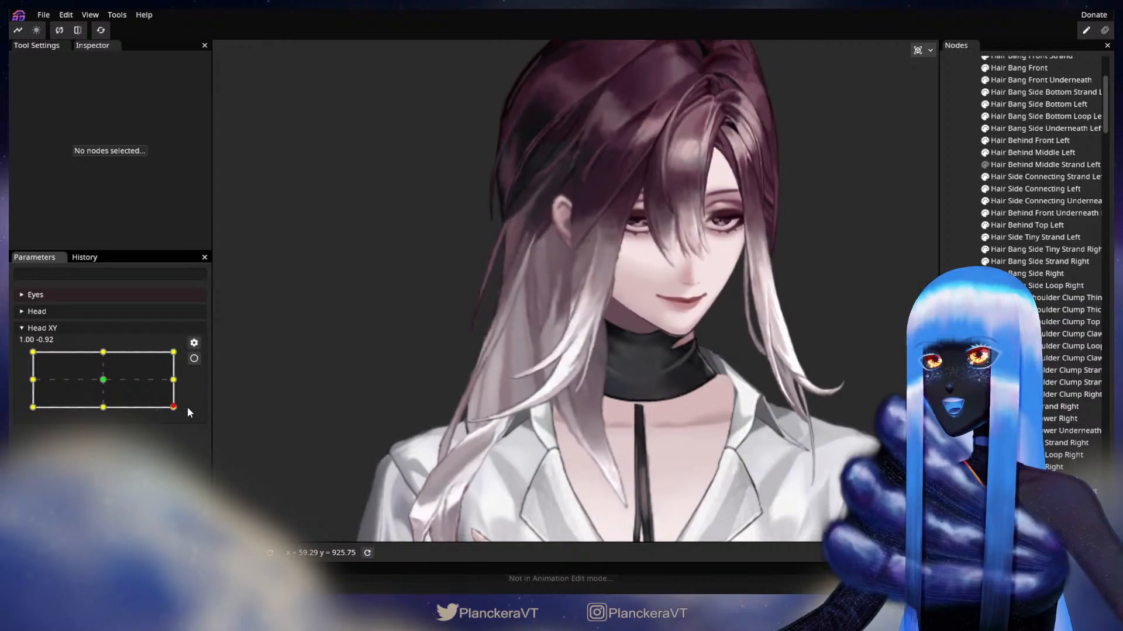
Arm Head XY at 1.00, -1.00 and shift individual vertices at the top of Hair Side Main Strand Right slightly downward.
{"action": "left_click", "coordinate": [194, 358]}
{"action": "scroll", "coordinate": [443, 258], "scroll_direction": "up", "scroll_amount": 5}
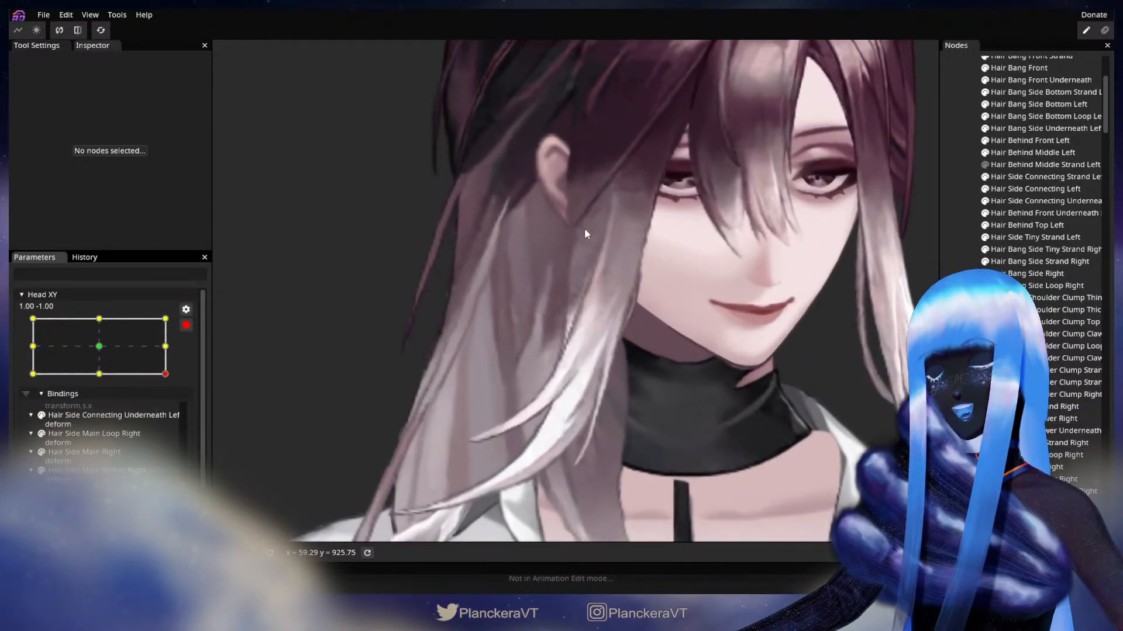
{"action": "scroll", "coordinate": [584, 229], "scroll_direction": "up", "scroll_amount": 2}
{"action": "left_click_drag", "start_coordinate": [518, 205], "coordinate": [596, 269]}
{"action": "left_click", "coordinate": [1063, 443]}
{"action": "scroll", "coordinate": [659, 333], "scroll_direction": "up", "scroll_amount": 1}
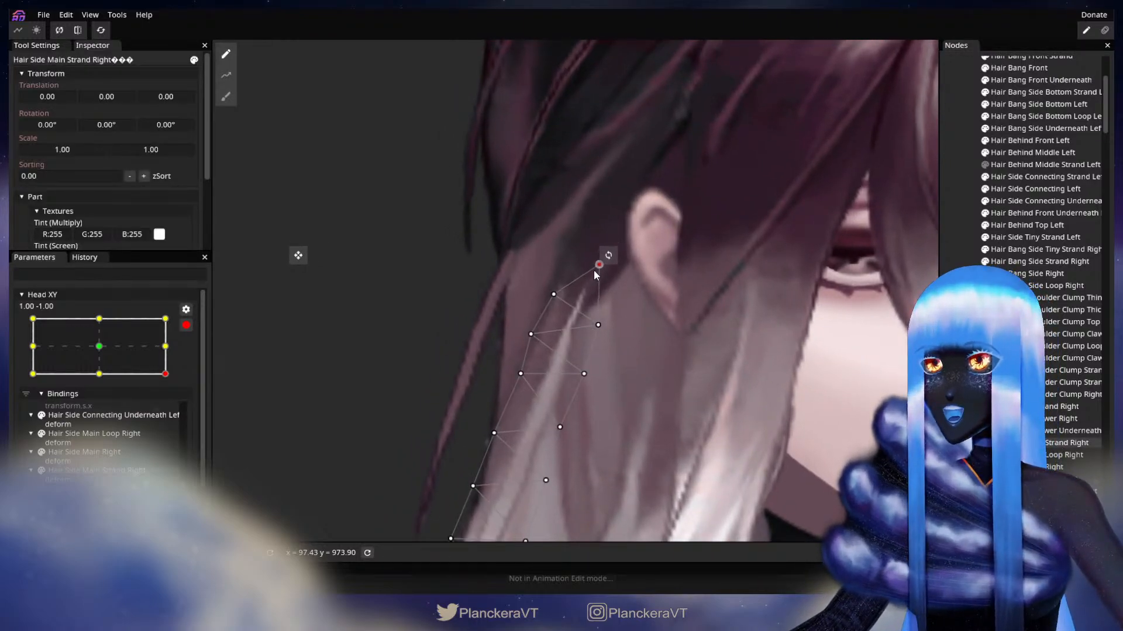
{"action": "left_click_drag", "start_coordinate": [595, 335], "coordinate": [531, 339]}
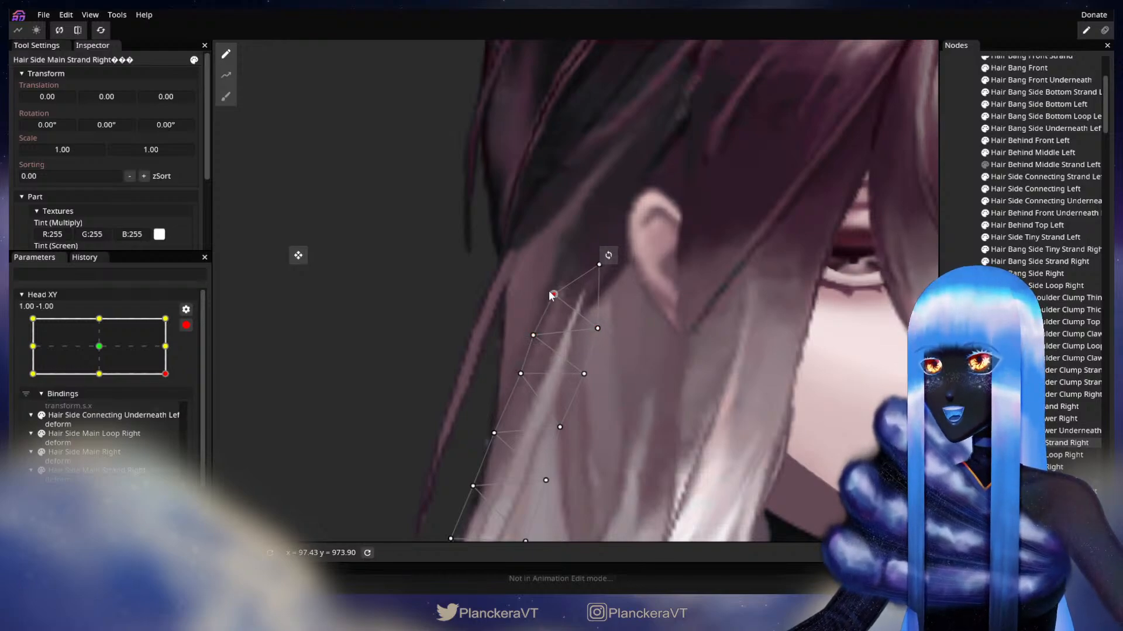
Shift individual vertices along the upper and middle part of Hair Side Main Strand Right slightly downward.
{"action": "left_click_drag", "start_coordinate": [604, 371], "coordinate": [648, 273]}
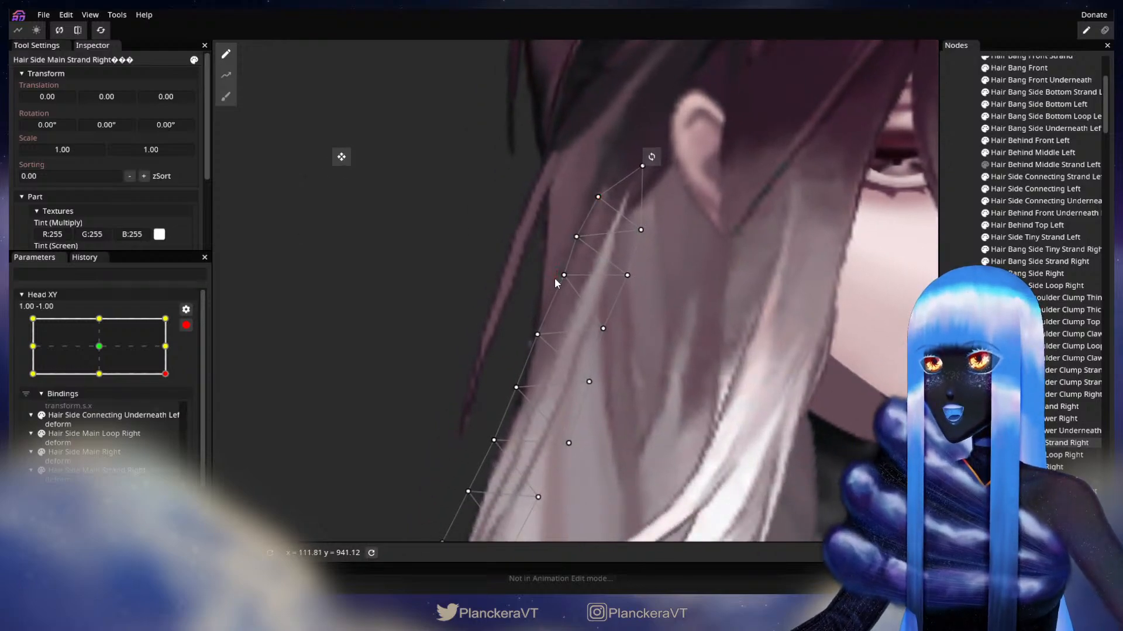
{"action": "left_click_drag", "start_coordinate": [560, 283], "coordinate": [559, 285]}
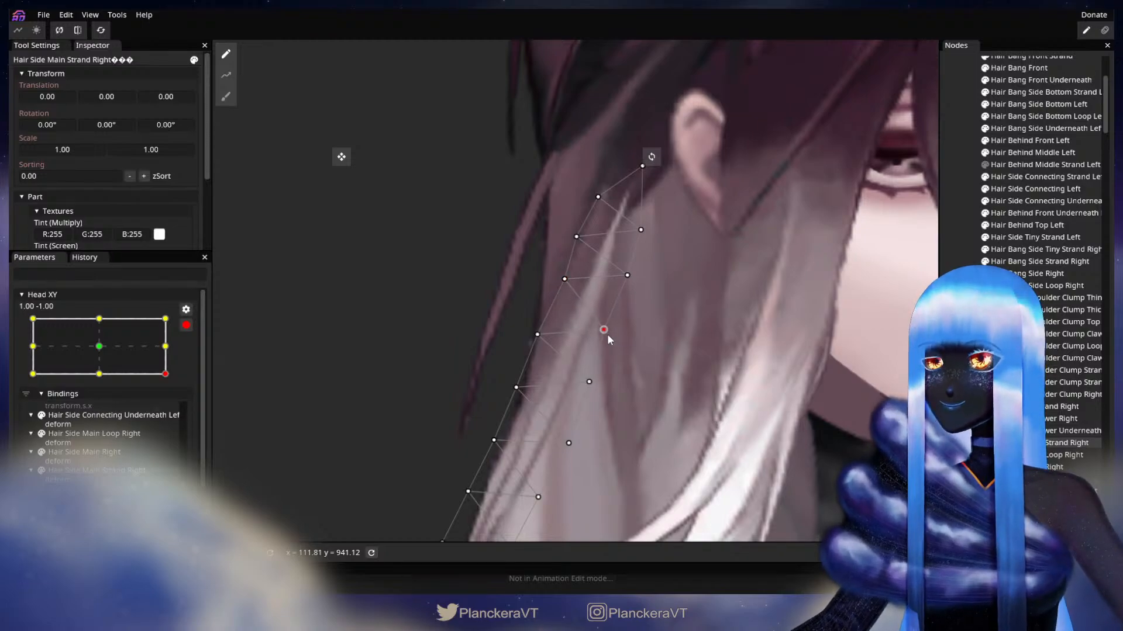
{"action": "left_click_drag", "start_coordinate": [607, 335], "coordinate": [648, 292]}
{"action": "left_click", "coordinate": [579, 293]}
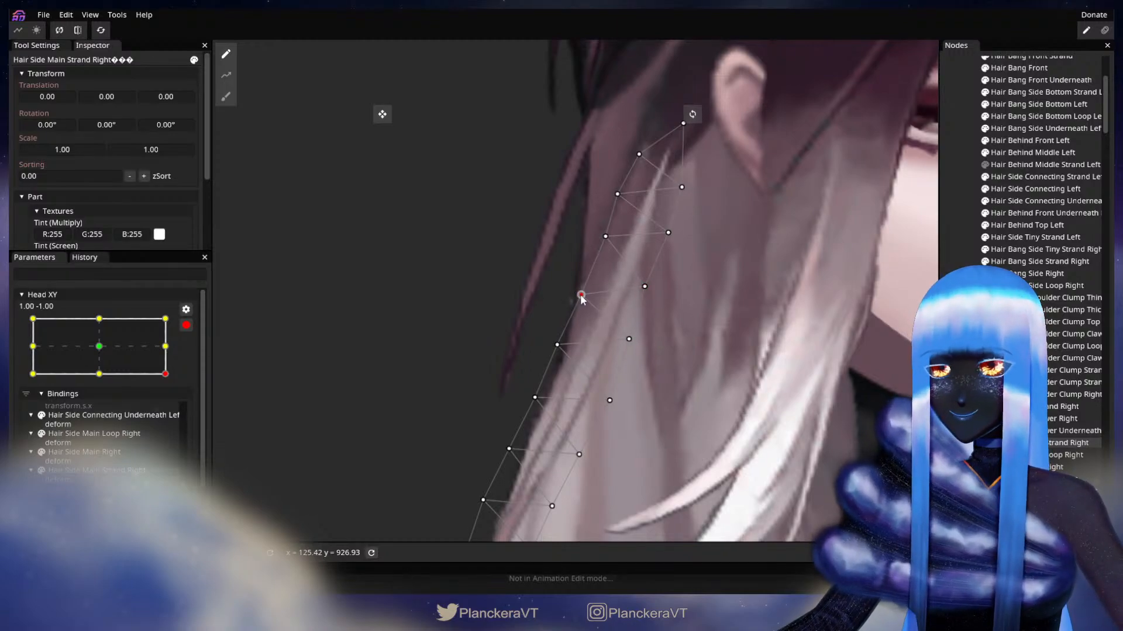
{"action": "left_click_drag", "start_coordinate": [608, 371], "coordinate": [676, 296]}
{"action": "left_click", "coordinate": [625, 270]}
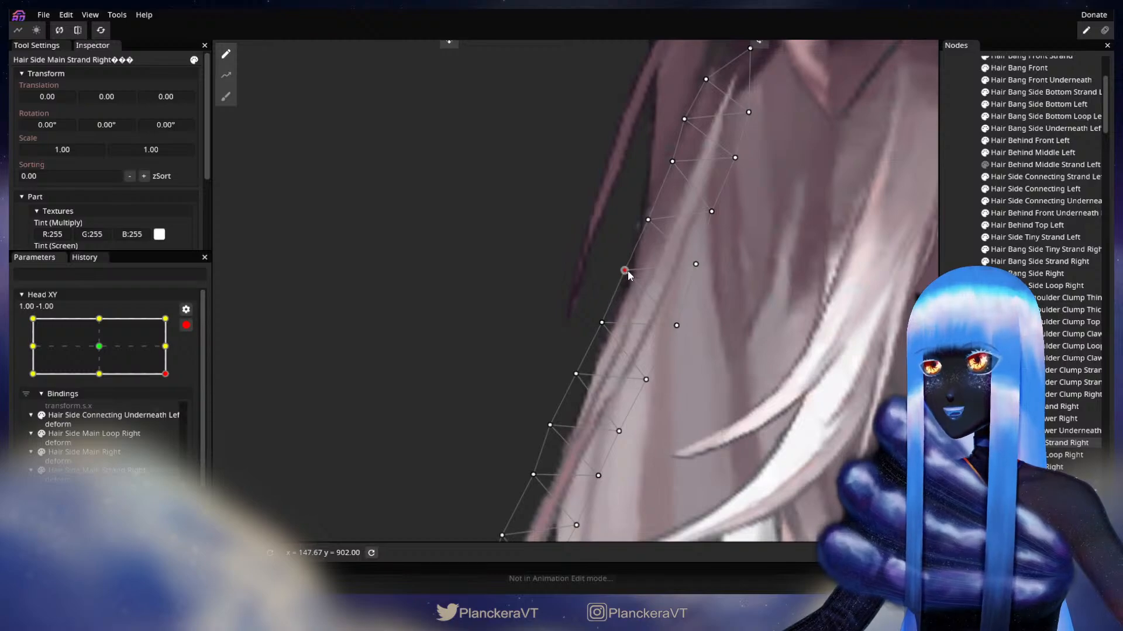
{"action": "scroll", "coordinate": [722, 324], "scroll_direction": "down", "scroll_amount": 5}
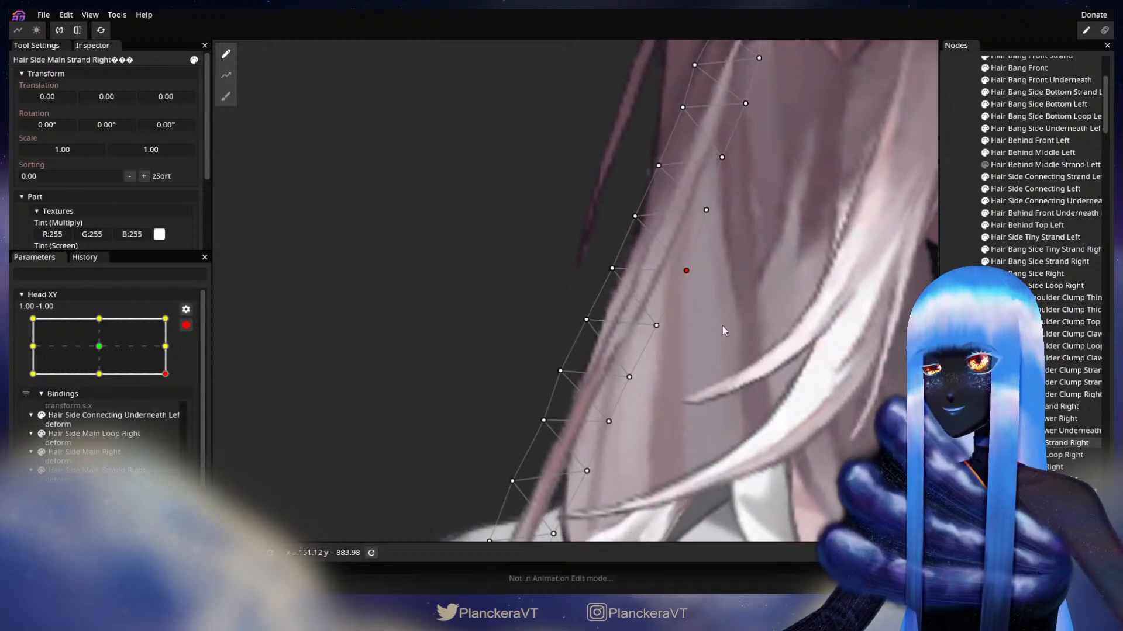
{"action": "scroll", "coordinate": [680, 175], "scroll_direction": "up", "scroll_amount": 2}
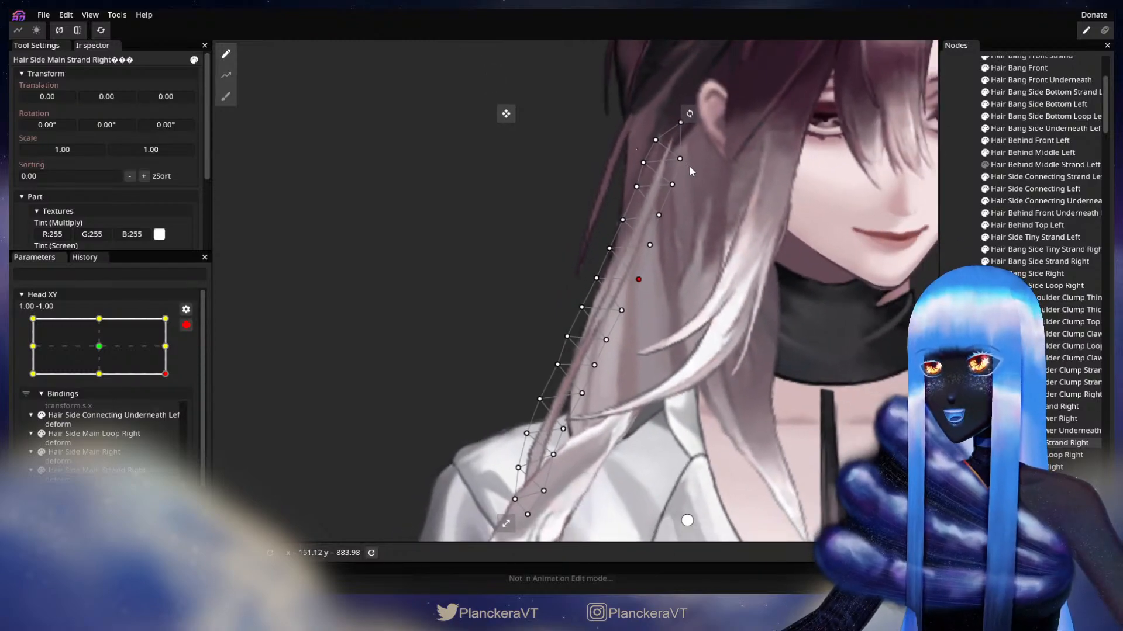
Deselect the strand and examine its motion near 1.00, -1.00 with Head XY disarmed, arming it again at that keypoint.
{"action": "scroll", "coordinate": [707, 256], "scroll_direction": "down", "scroll_amount": 2}
{"action": "left_click", "coordinate": [248, 383]}
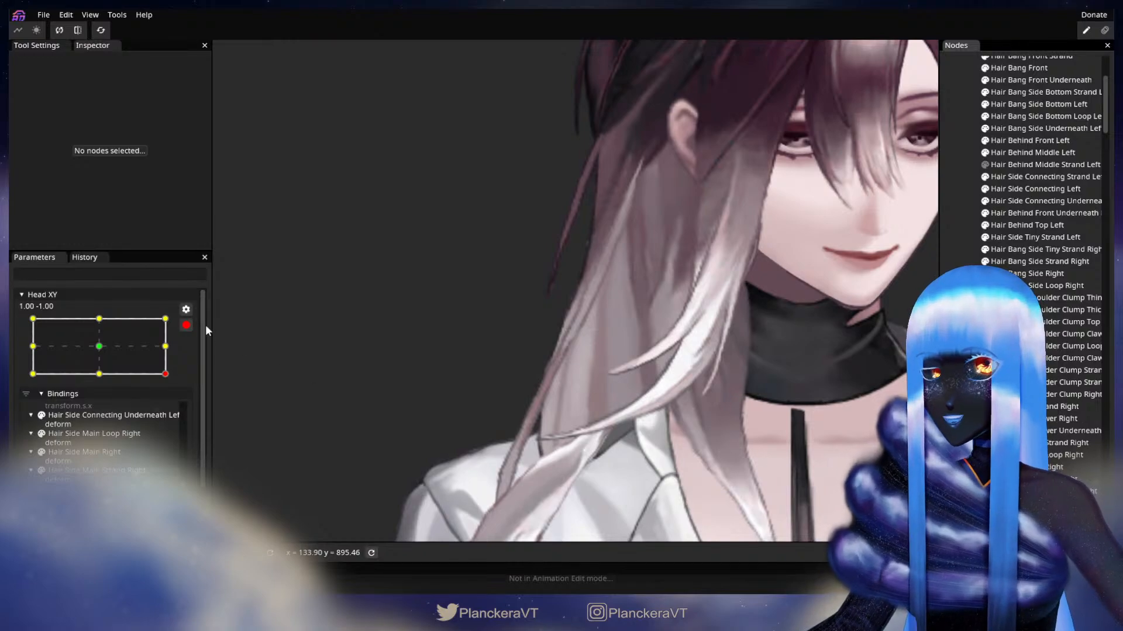
{"action": "left_click", "coordinate": [186, 325]}
{"action": "mouse_move", "coordinate": [176, 411]}
{"action": "left_mouse_down"}
{"action": "mouse_move", "coordinate": [180, 380]}
{"action": "mouse_move", "coordinate": [174, 407]}
{"action": "left_mouse_up"}
{"action": "left_click", "coordinate": [194, 359]}
Nudge the upper part of Hair Side Main Strand Right slightly with the 64.00 Circle Brush.
{"action": "scroll", "coordinate": [540, 360], "scroll_direction": "up", "scroll_amount": 5}
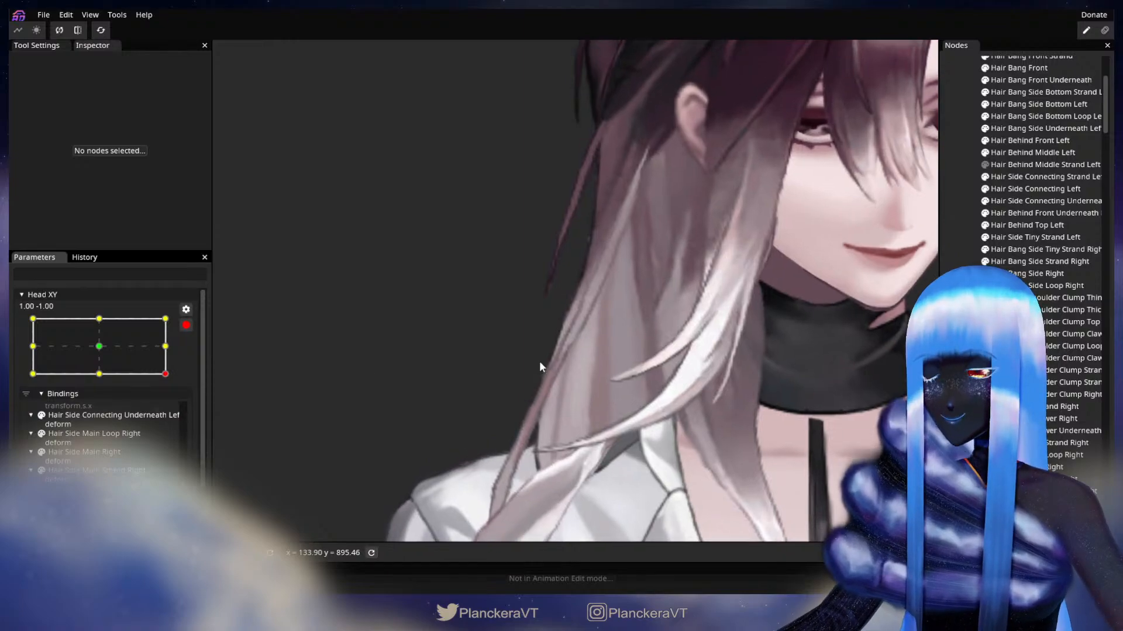
{"action": "scroll", "coordinate": [623, 400], "scroll_direction": "up", "scroll_amount": 3}
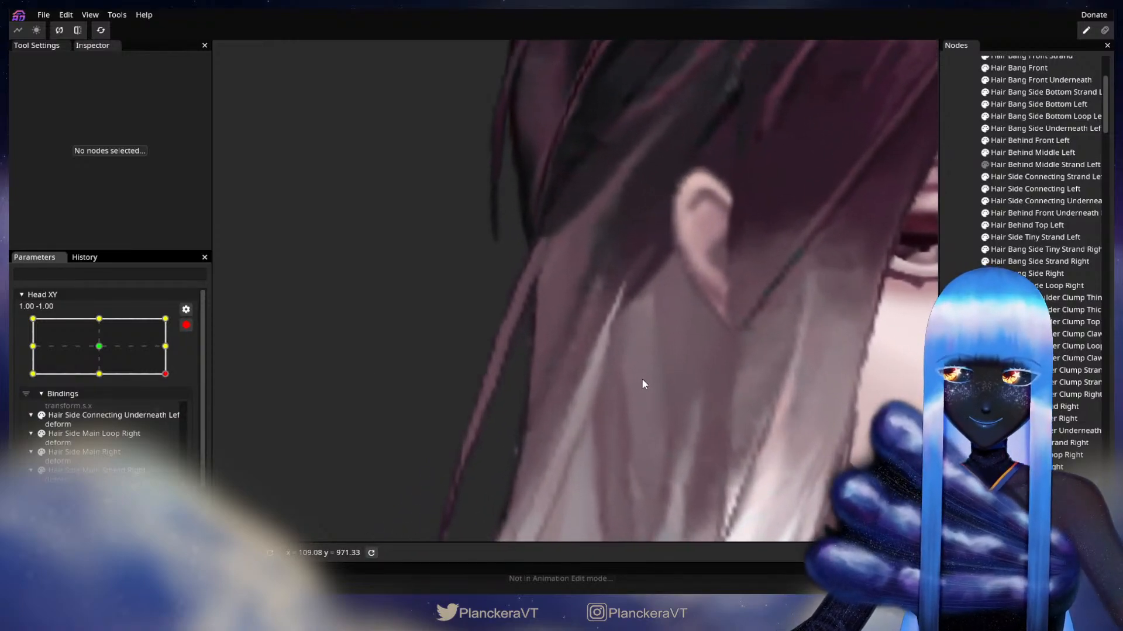
{"action": "left_click", "coordinate": [602, 345]}
{"action": "left_click_drag", "start_coordinate": [451, 190], "coordinate": [436, 202]}
{"action": "left_click", "coordinate": [227, 97]}
{"action": "left_click_drag", "start_coordinate": [697, 209], "coordinate": [690, 204]}
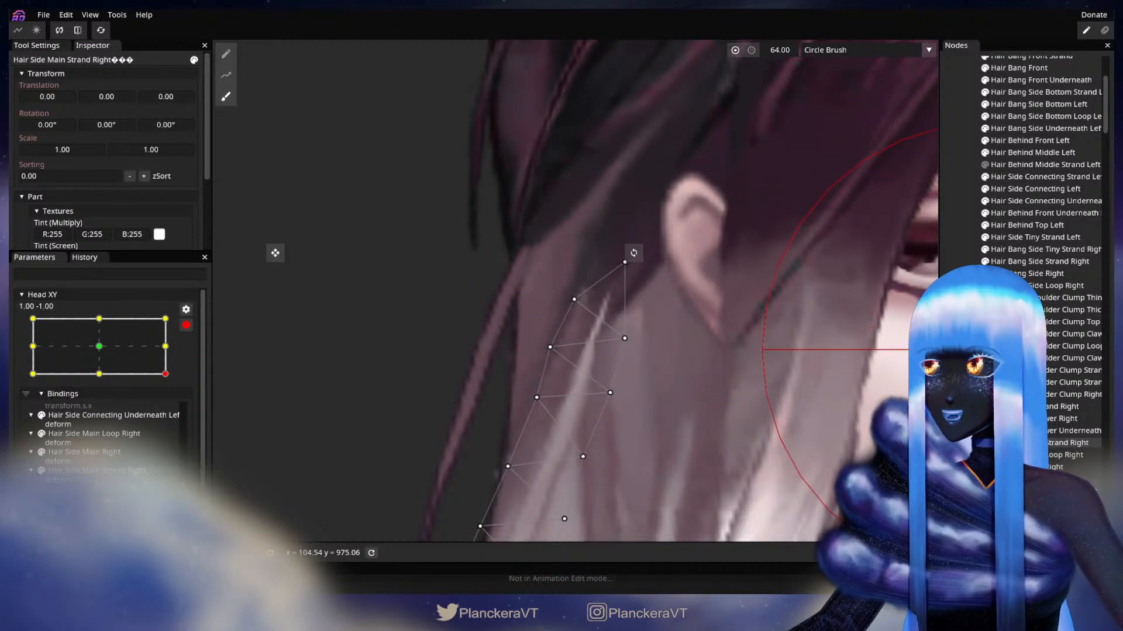
Examine the head's hair with nothing selected and Head XY disarmed near 1.00, -1.00, and re-arm the keypoint.
{"action": "left_click", "coordinate": [969, 344]}
{"action": "scroll", "coordinate": [737, 395], "scroll_direction": "down", "scroll_amount": 3}
{"action": "scroll", "coordinate": [737, 395], "scroll_direction": "down", "scroll_amount": 5}
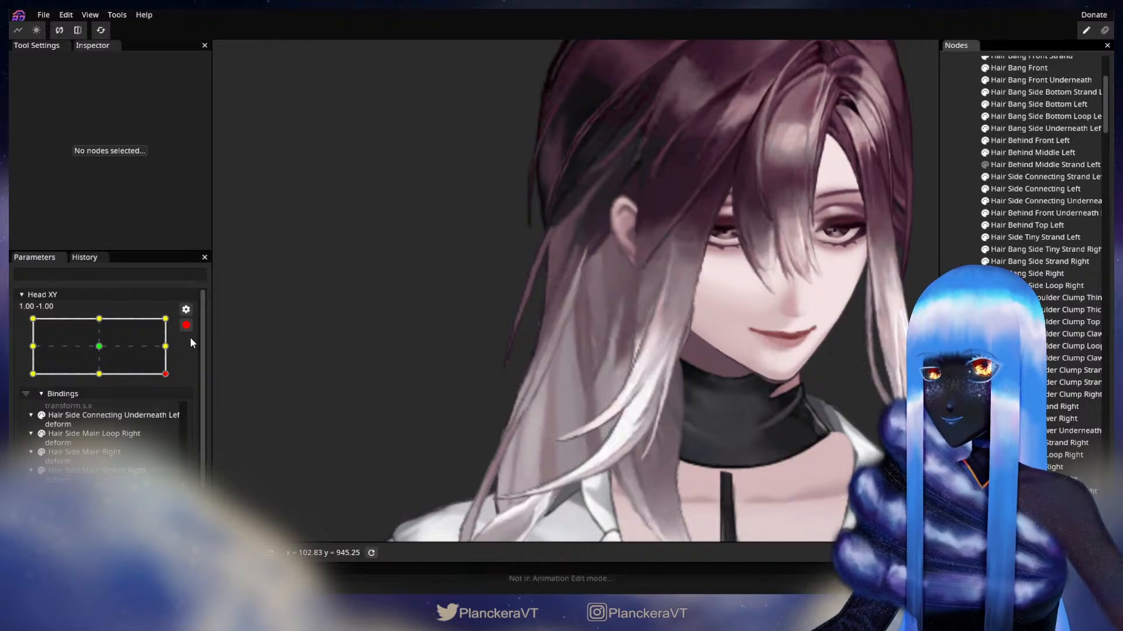
{"action": "left_click", "coordinate": [186, 325]}
{"action": "mouse_move", "coordinate": [174, 409]}
{"action": "left_mouse_down"}
{"action": "mouse_move", "coordinate": [176, 379]}
{"action": "mouse_move", "coordinate": [173, 408]}
{"action": "left_mouse_up"}
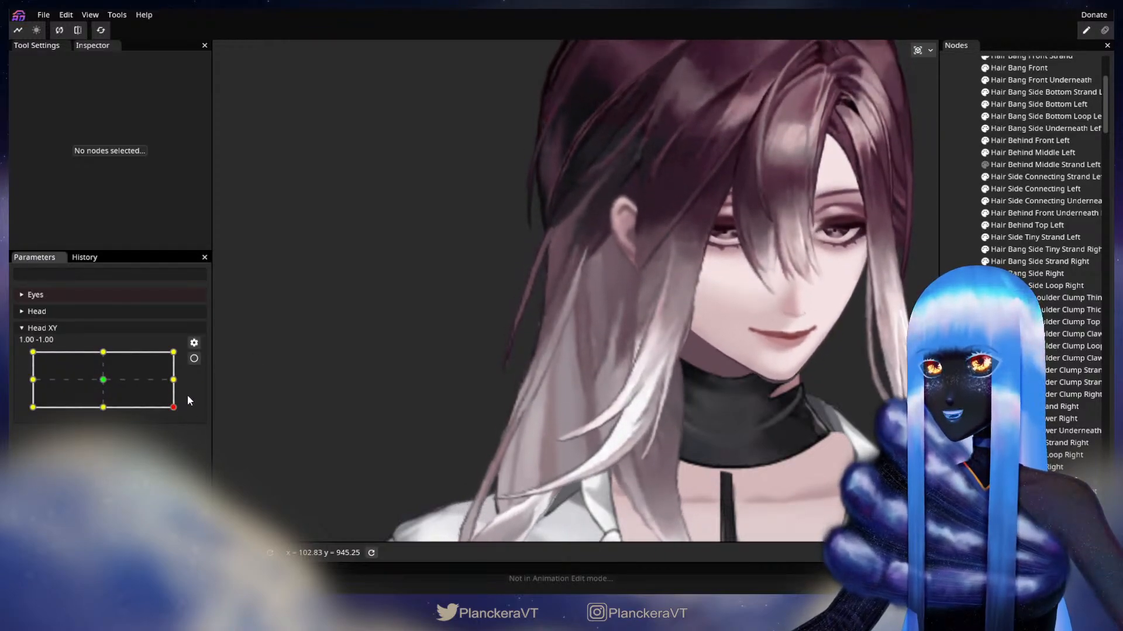
{"action": "left_click", "coordinate": [194, 359]}
Select Hair Side Main Strand Right and shift individual vertices near its top slightly downward to smooth the mesh spacing.
{"action": "scroll", "coordinate": [619, 395], "scroll_direction": "up", "scroll_amount": 3}
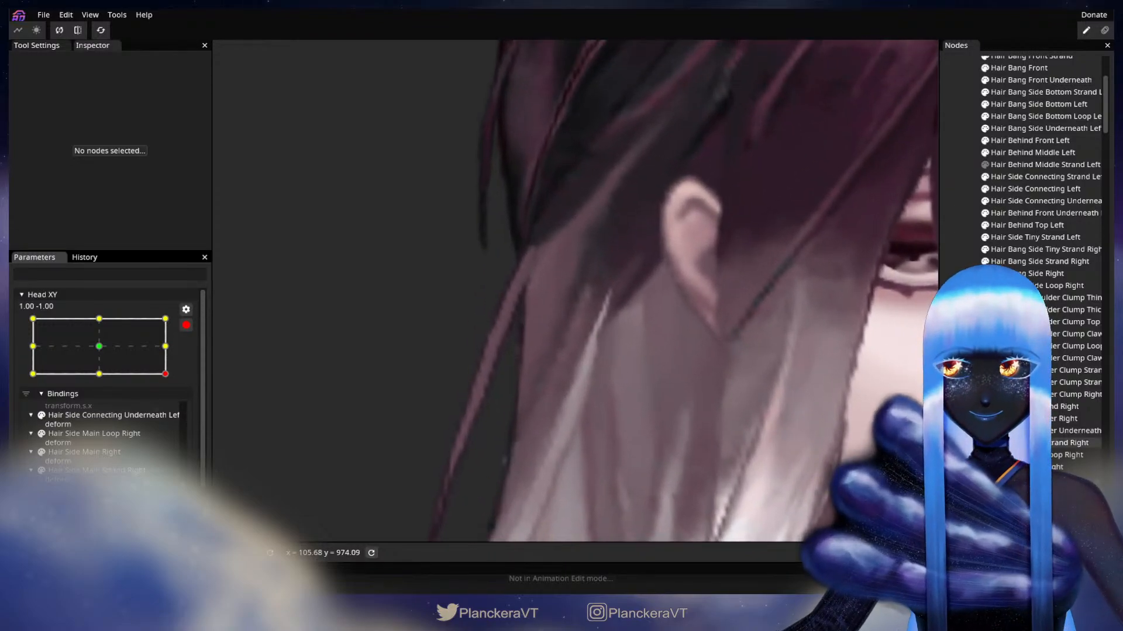
{"action": "left_click", "coordinate": [686, 321]}
{"action": "left_click", "coordinate": [1065, 455]}
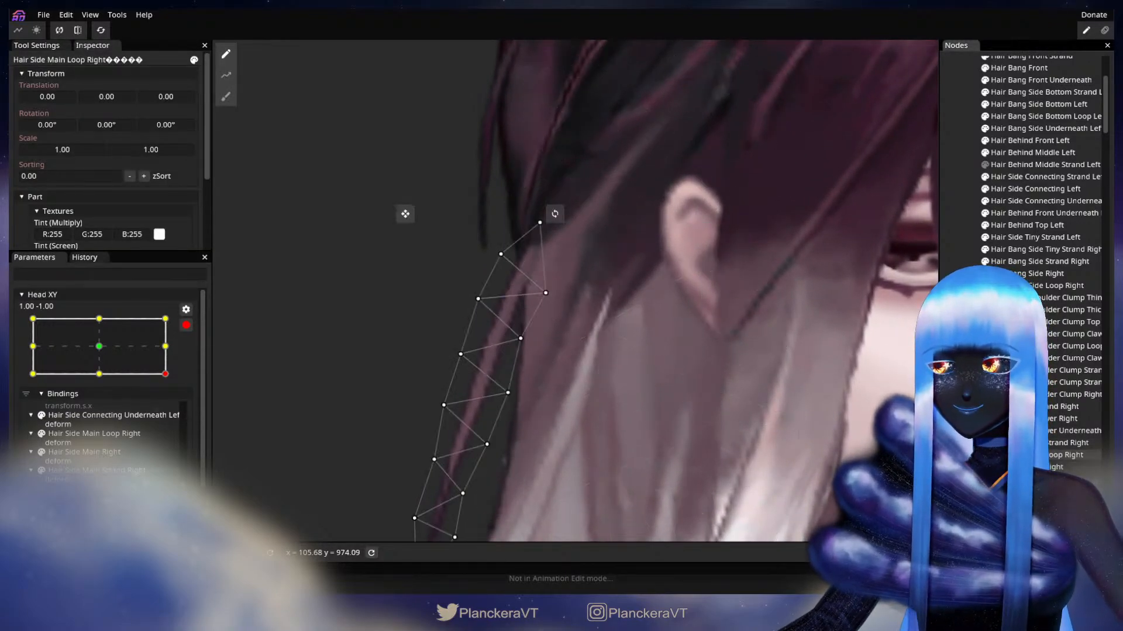
{"action": "left_click", "coordinate": [1065, 443]}
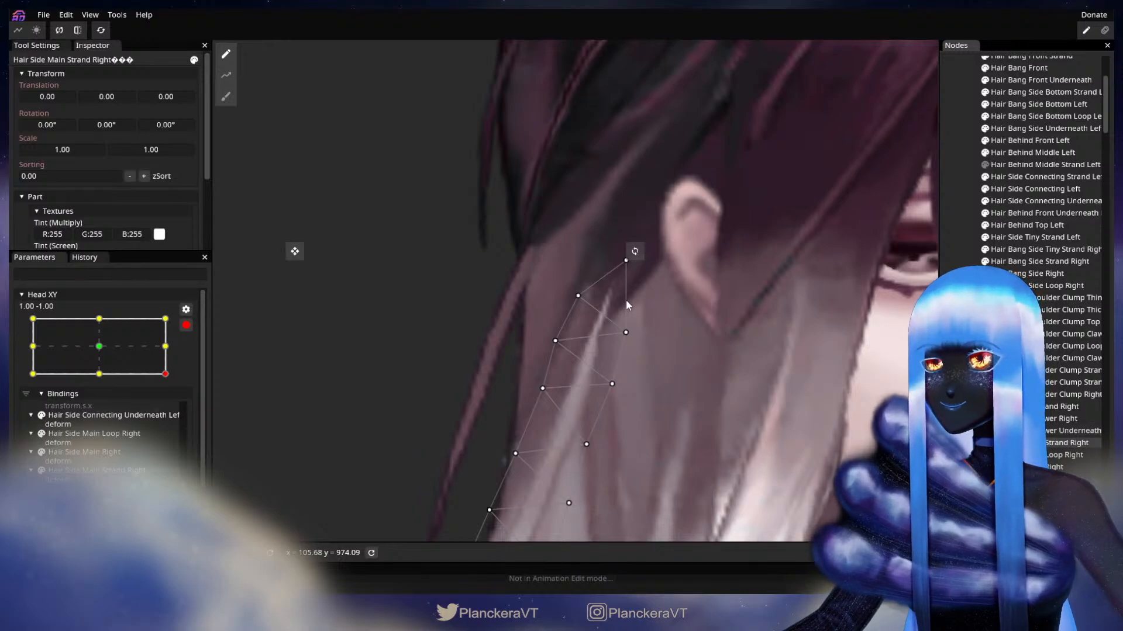
{"action": "left_click_drag", "start_coordinate": [577, 299], "coordinate": [576, 301]}
{"action": "left_click_drag", "start_coordinate": [627, 337], "coordinate": [659, 318]}
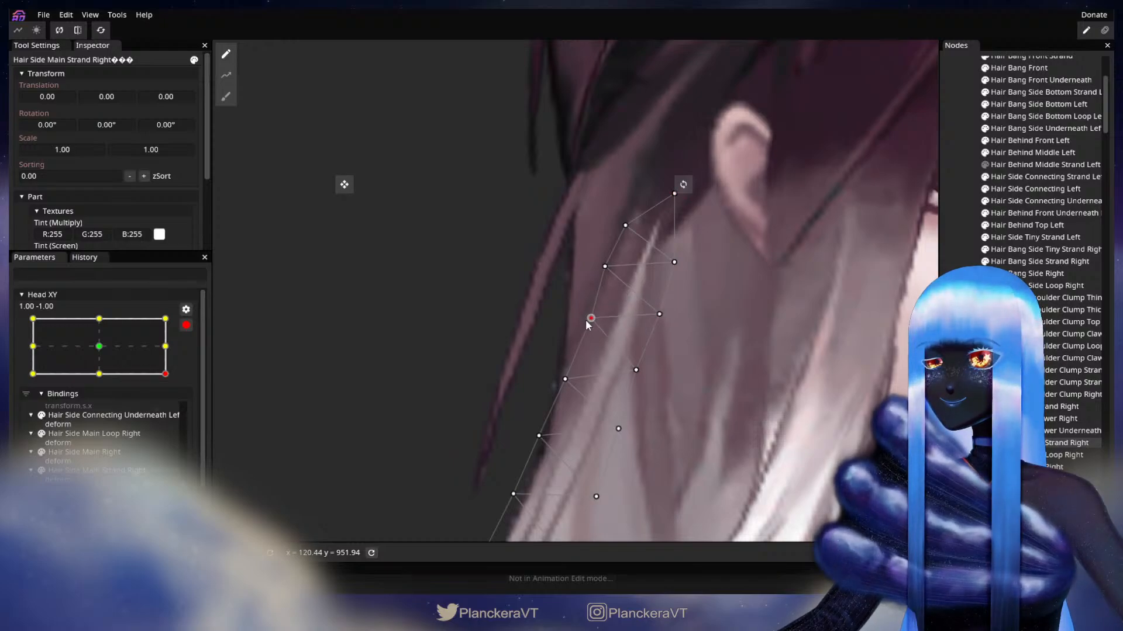
{"action": "left_click_drag", "start_coordinate": [600, 268], "coordinate": [601, 274]}
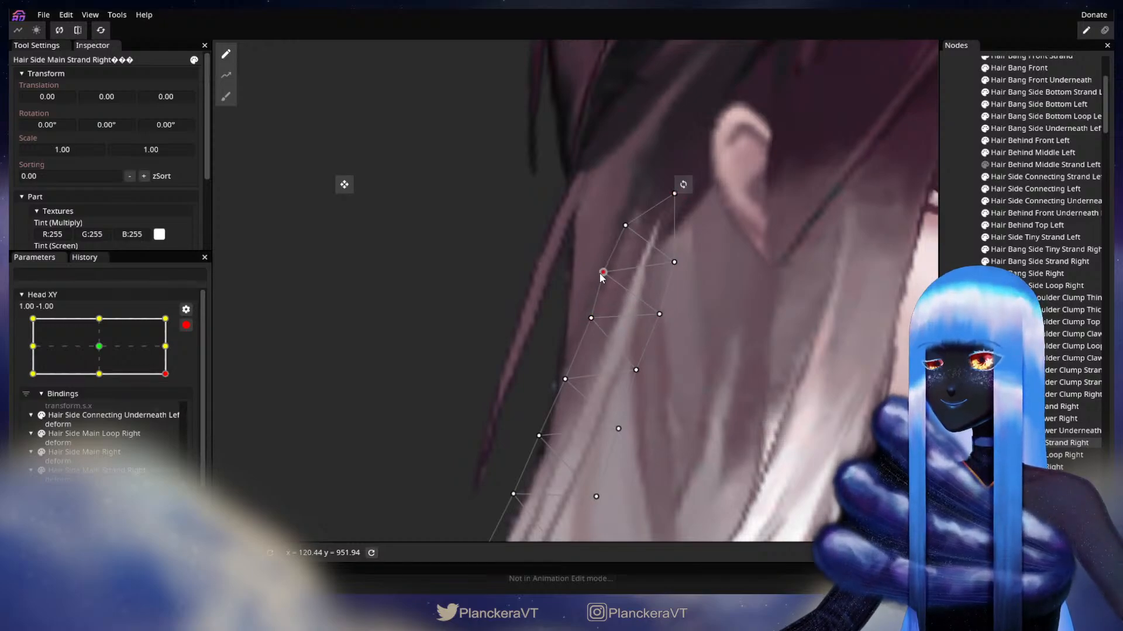
{"action": "left_click", "coordinate": [659, 315]}
{"action": "left_click", "coordinate": [592, 319]}
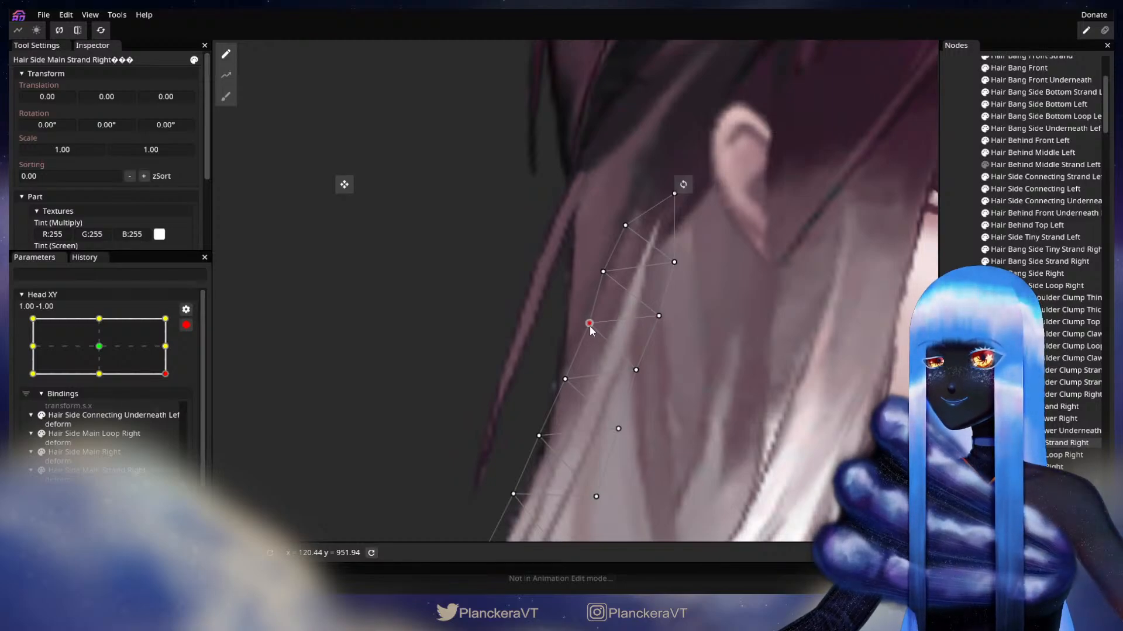
{"action": "left_click_drag", "start_coordinate": [635, 370], "coordinate": [673, 335]}
Deselect the strand and check the side hair's movement around 1.00, -1.00 with Head XY disarmed, re-arming it at that keypoint.
{"action": "scroll", "coordinate": [673, 336], "scroll_direction": "down", "scroll_amount": 1}
{"action": "left_click", "coordinate": [873, 388]}
{"action": "scroll", "coordinate": [692, 439], "scroll_direction": "down", "scroll_amount": 1}
{"action": "scroll", "coordinate": [691, 443], "scroll_direction": "down", "scroll_amount": 5}
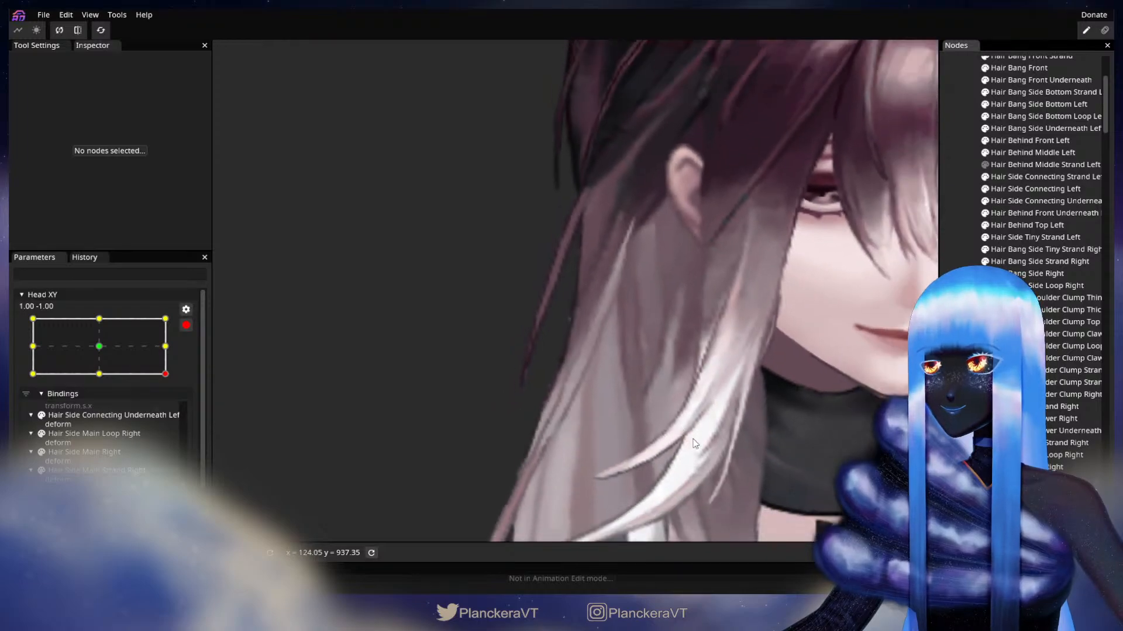
{"action": "scroll", "coordinate": [700, 443], "scroll_direction": "down", "scroll_amount": 1}
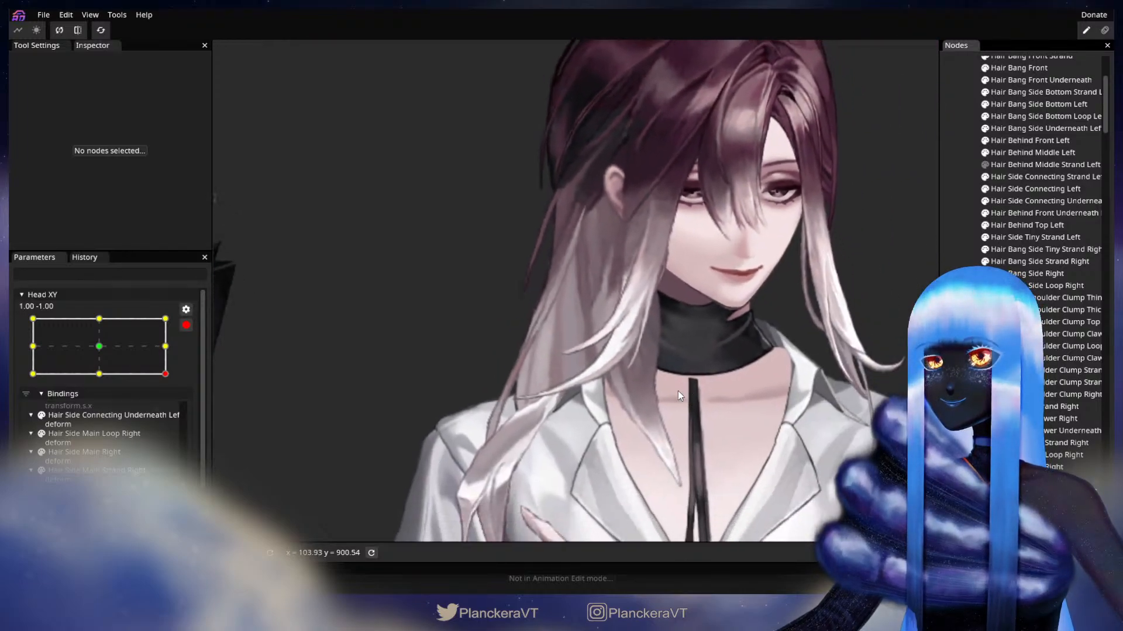
{"action": "left_click", "coordinate": [186, 325]}
{"action": "mouse_move", "coordinate": [175, 413]}
{"action": "left_mouse_down"}
{"action": "mouse_move", "coordinate": [178, 376]}
{"action": "mouse_move", "coordinate": [181, 411]}
{"action": "mouse_move", "coordinate": [181, 384]}
{"action": "mouse_move", "coordinate": [185, 401]}
{"action": "left_mouse_up"}
{"action": "left_click", "coordinate": [194, 358]}
Select Hair Side Main Strand Right and fine-tune individual vertices on both edges around its middle at Head XY 1.00, -1.00.
{"action": "scroll", "coordinate": [509, 320], "scroll_direction": "up", "scroll_amount": 5}
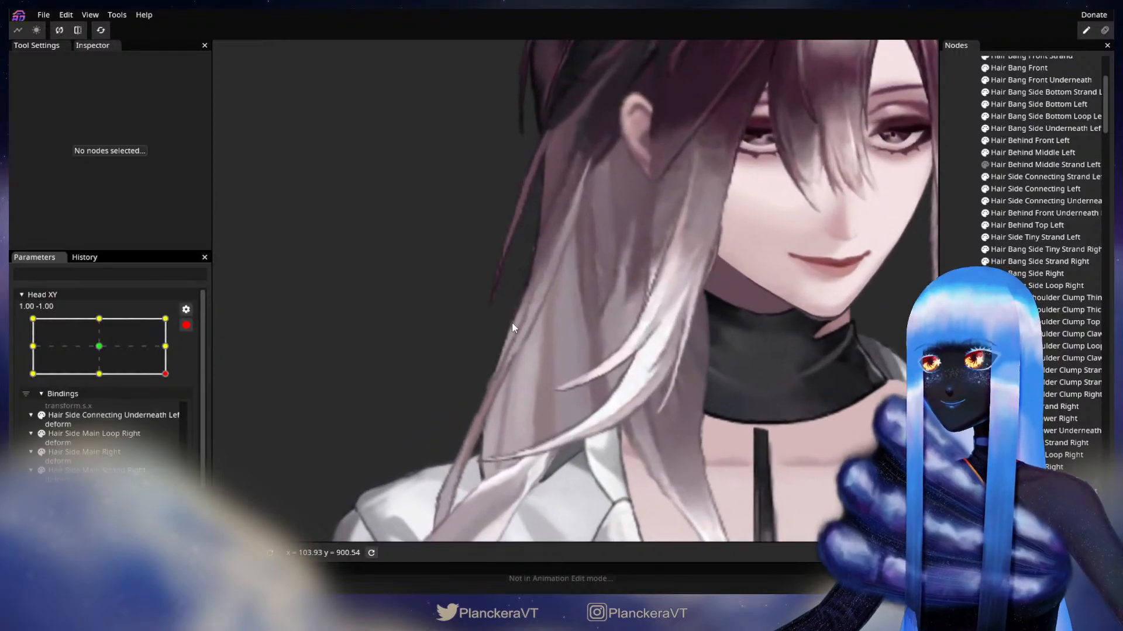
{"action": "scroll", "coordinate": [607, 387], "scroll_direction": "up", "scroll_amount": 3}
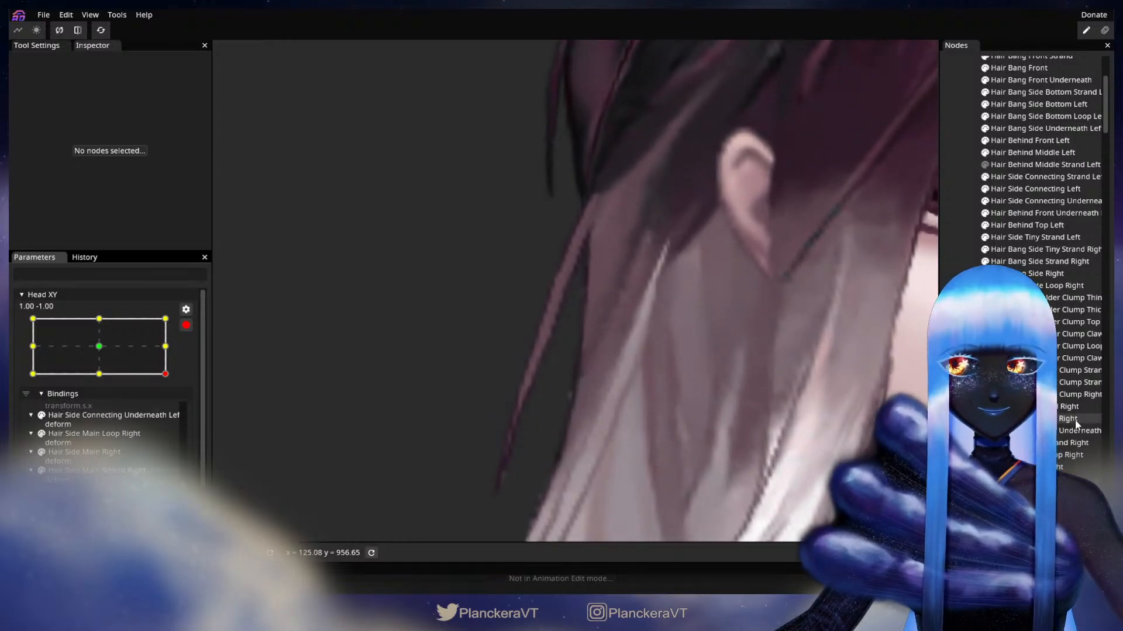
{"action": "left_click", "coordinate": [1063, 446]}
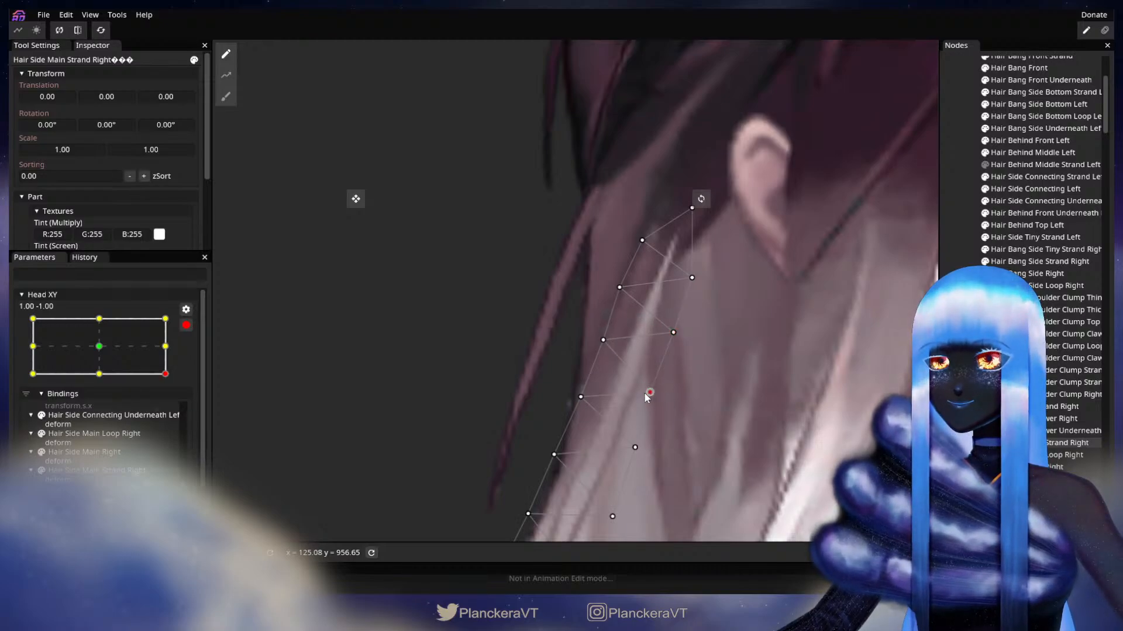
{"action": "left_click_drag", "start_coordinate": [668, 413], "coordinate": [778, 314]}
{"action": "left_click_drag", "start_coordinate": [749, 349], "coordinate": [748, 349]}
{"action": "left_click", "coordinate": [660, 356]}
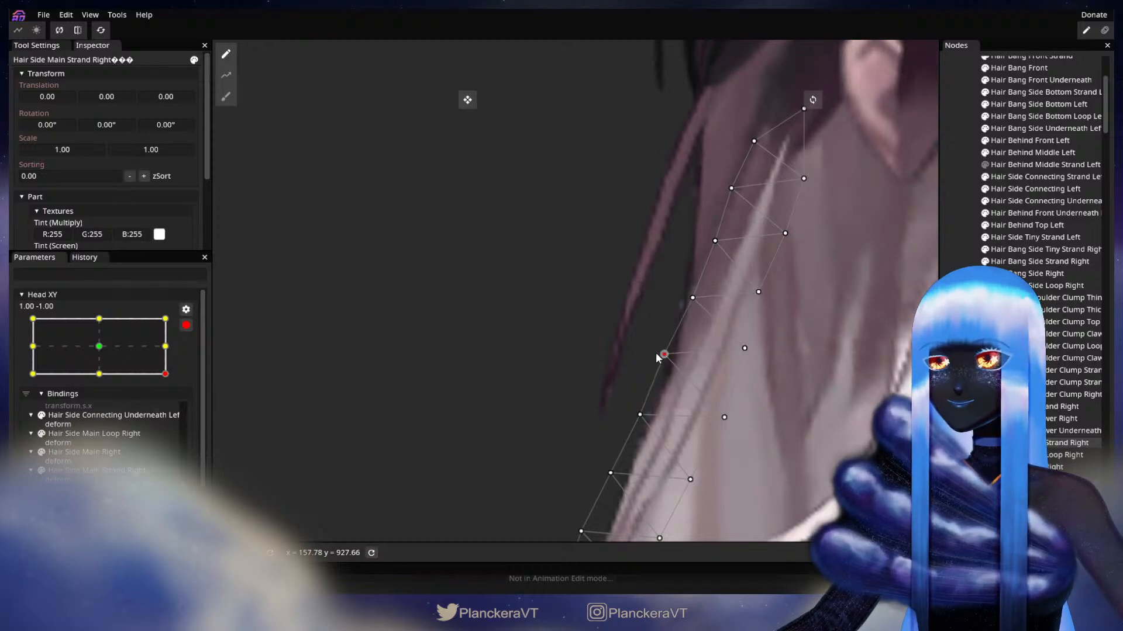
{"action": "left_click", "coordinate": [691, 299]}
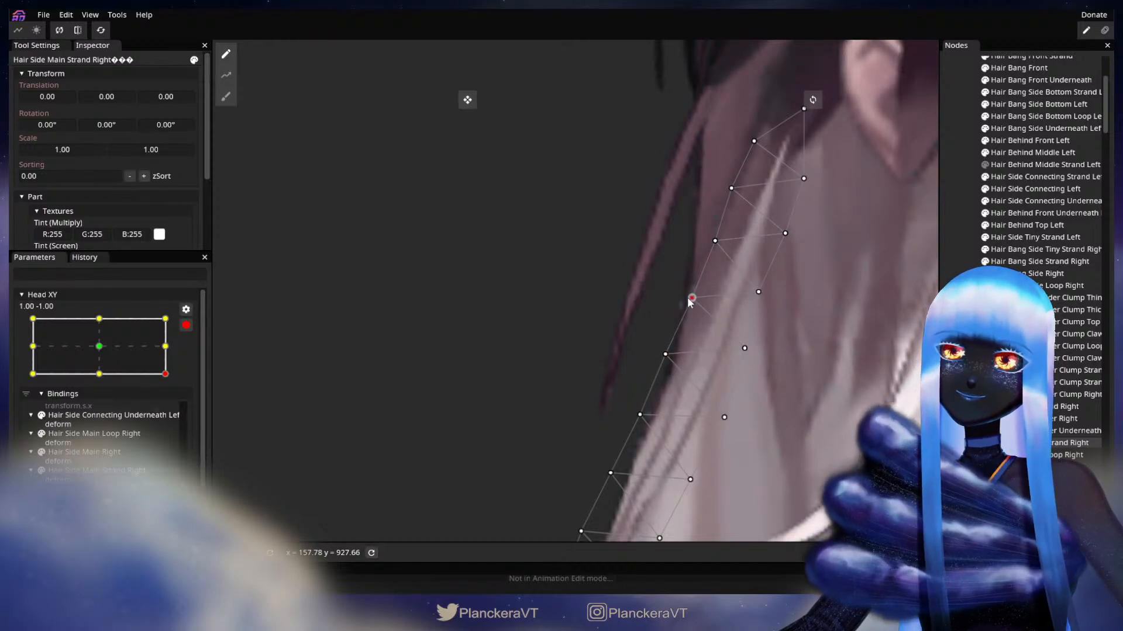
{"action": "left_click_drag", "start_coordinate": [763, 388], "coordinate": [780, 338]}
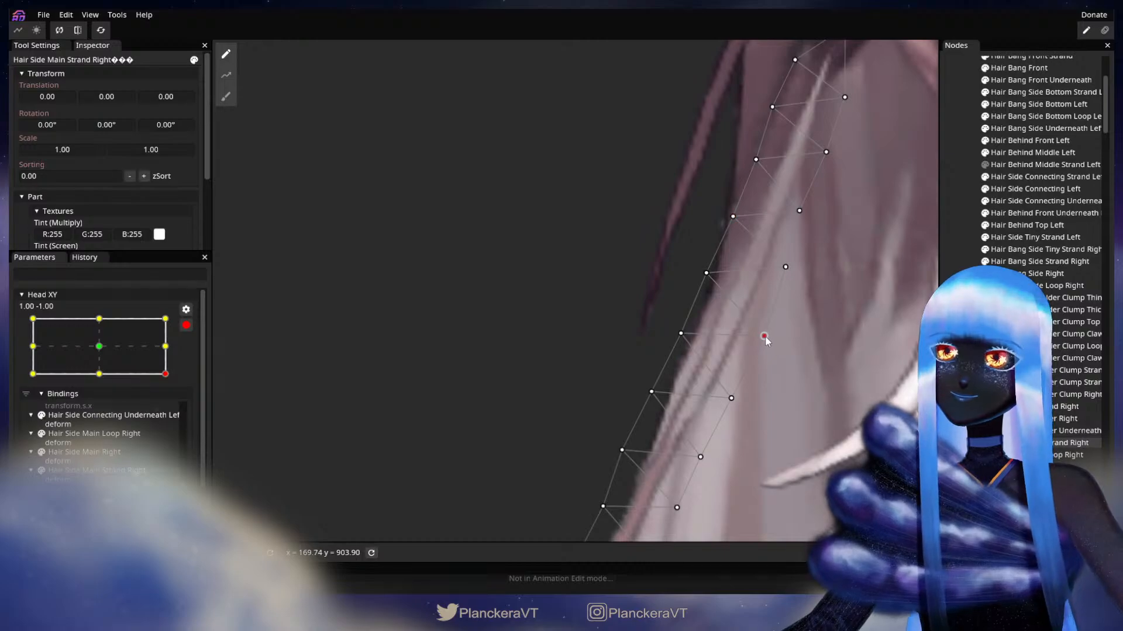
{"action": "scroll", "coordinate": [766, 338], "scroll_direction": "down", "scroll_amount": 2}
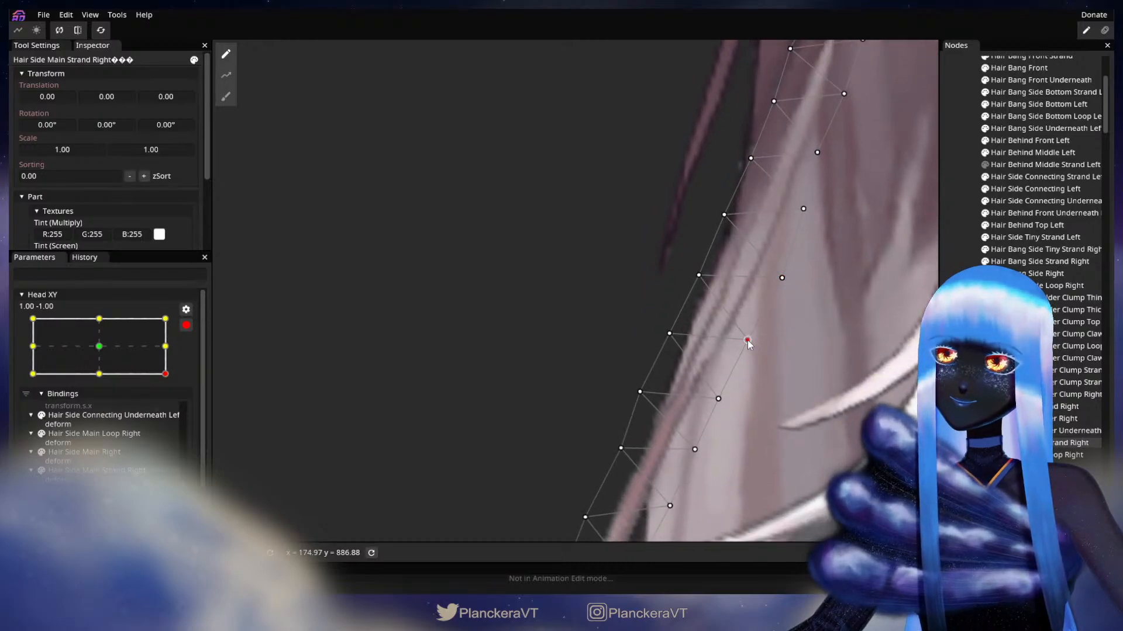
Move individual outer-edge vertices on the lower part of Hair Side Main Strand Right slightly outward, down to the shoulder.
{"action": "left_click_drag", "start_coordinate": [731, 383], "coordinate": [772, 277]}
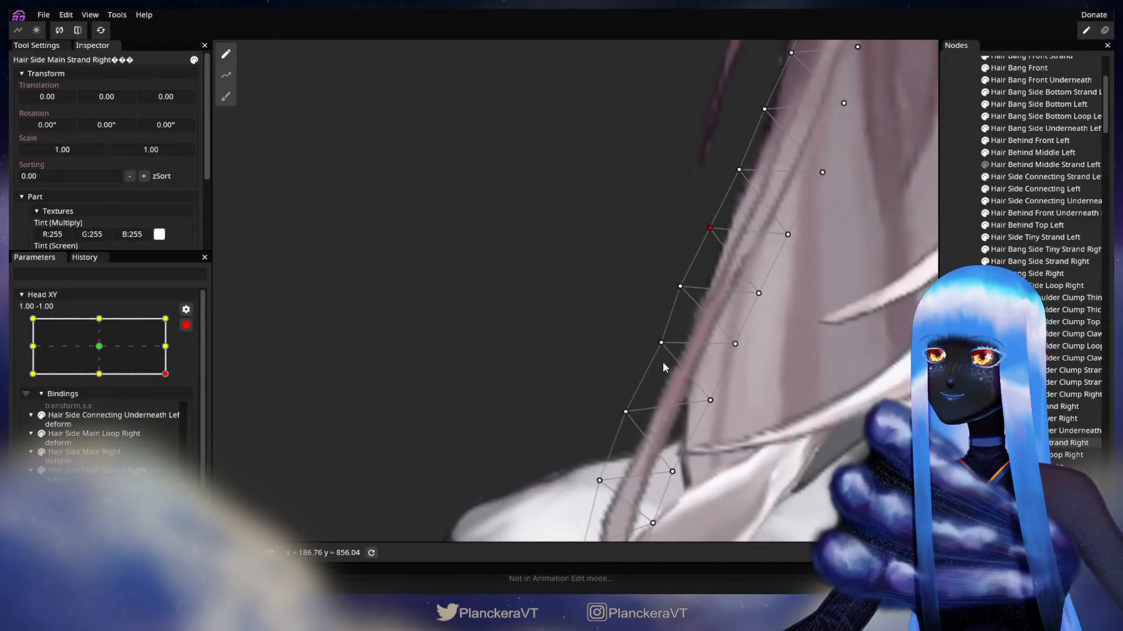
{"action": "left_click_drag", "start_coordinate": [654, 351], "coordinate": [651, 351]}
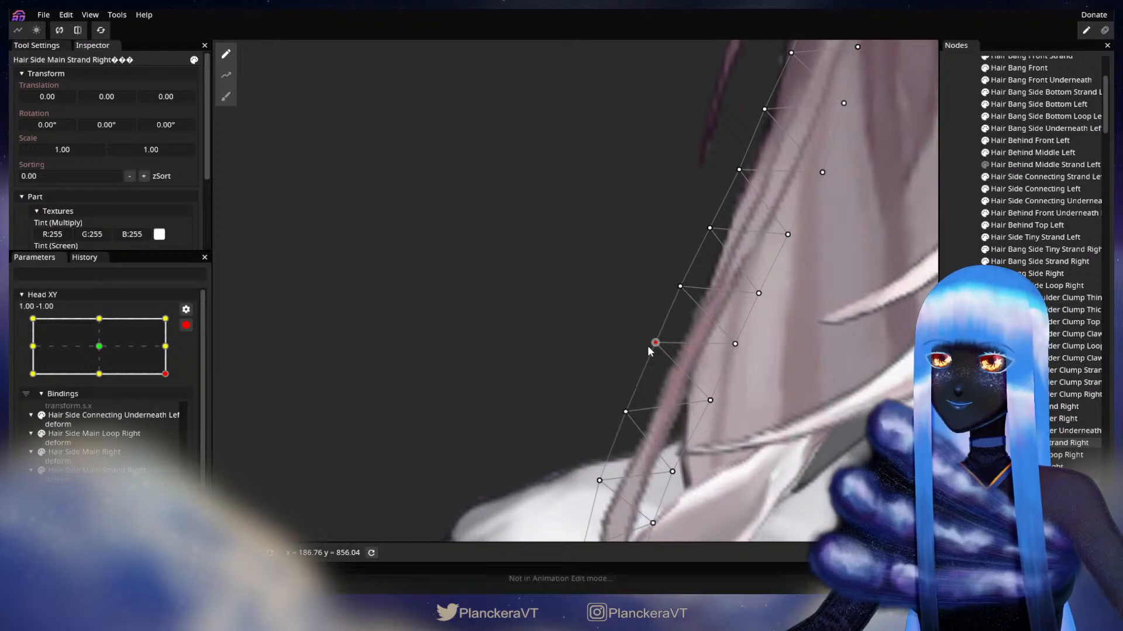
{"action": "scroll", "coordinate": [665, 367], "scroll_direction": "down", "scroll_amount": 2}
{"action": "left_click", "coordinate": [647, 365]}
{"action": "scroll", "coordinate": [649, 386], "scroll_direction": "down", "scroll_amount": 3}
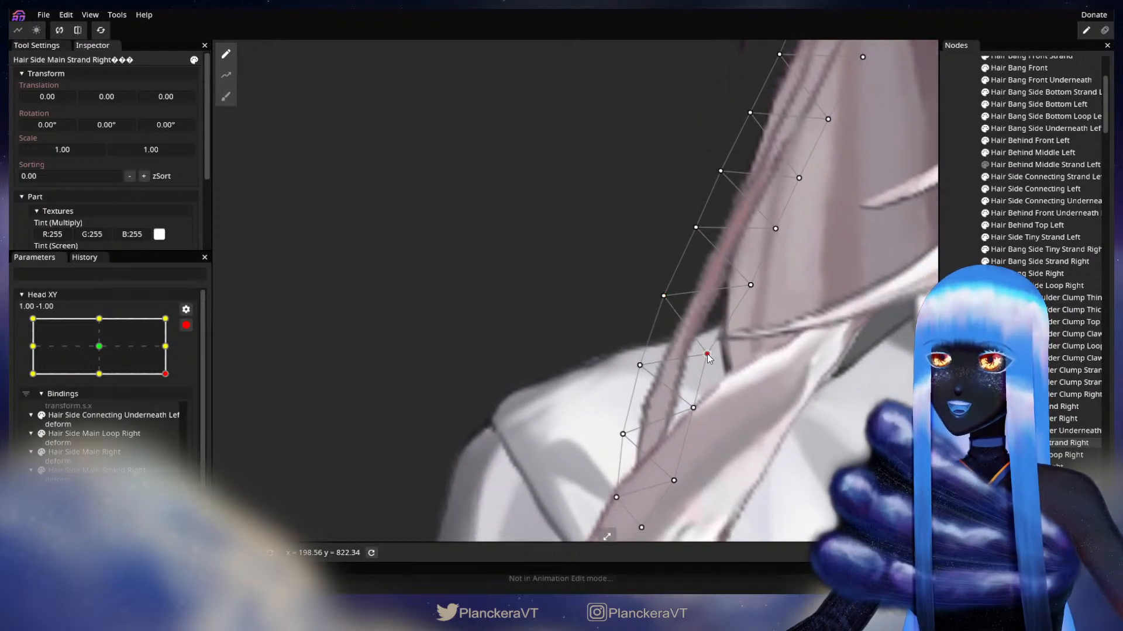
{"action": "left_click_drag", "start_coordinate": [710, 356], "coordinate": [727, 324]}
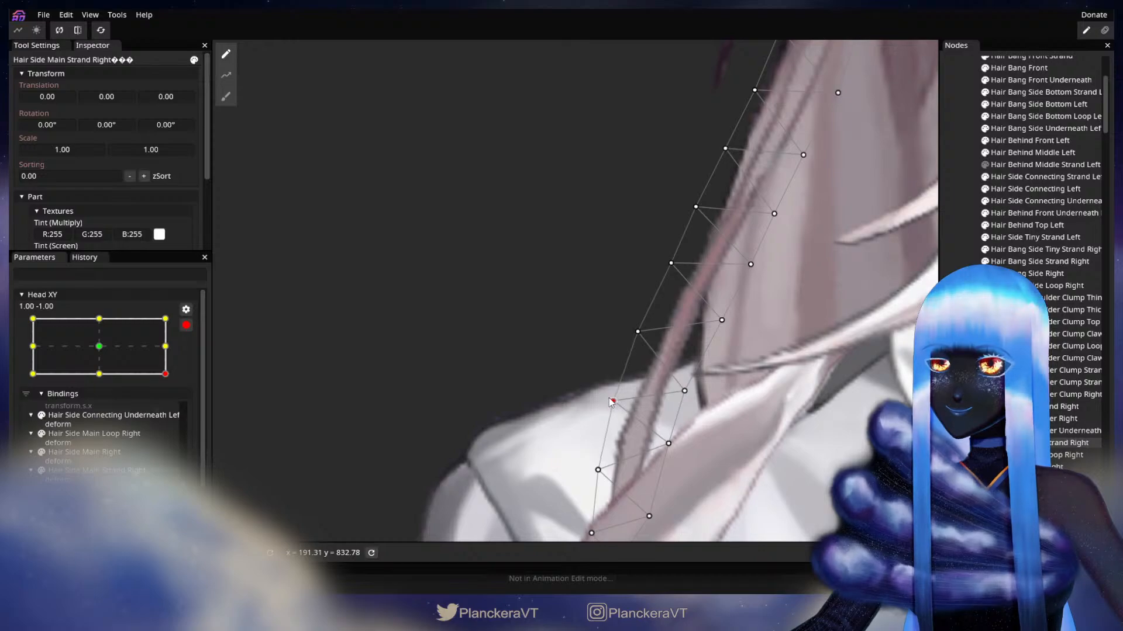
Deselect the strand and examine the hair while moving disarmed Head XY up from 1.00, -1.00 and back, re-arming it there.
{"action": "key", "text": "Escape"}
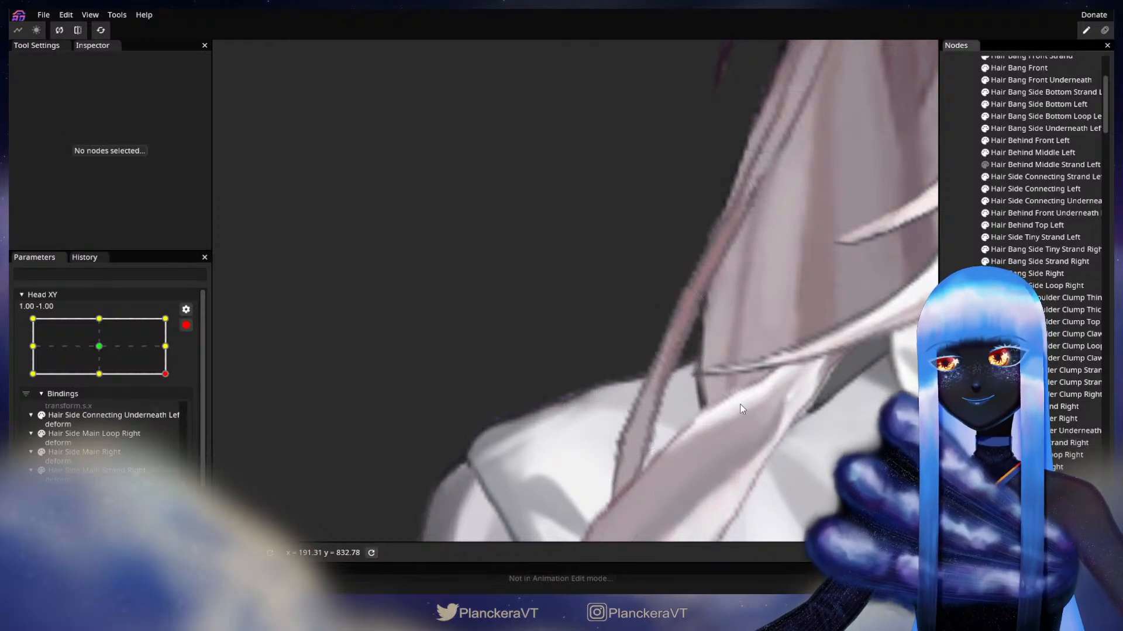
{"action": "scroll", "coordinate": [753, 403], "scroll_direction": "down", "scroll_amount": 6}
{"action": "scroll", "coordinate": [750, 402], "scroll_direction": "down", "scroll_amount": 10}
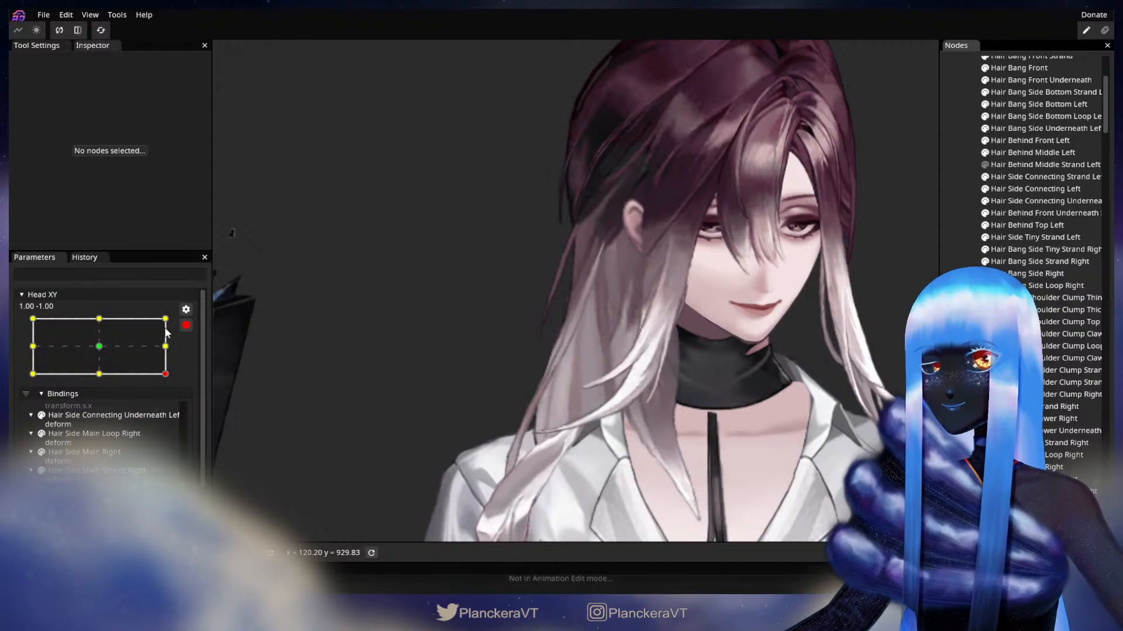
{"action": "left_click", "coordinate": [186, 326]}
{"action": "left_click_drag", "start_coordinate": [176, 413], "coordinate": [176, 384]}
{"action": "left_click_drag", "start_coordinate": [176, 383], "coordinate": [189, 406]}
{"action": "left_click", "coordinate": [194, 359]}
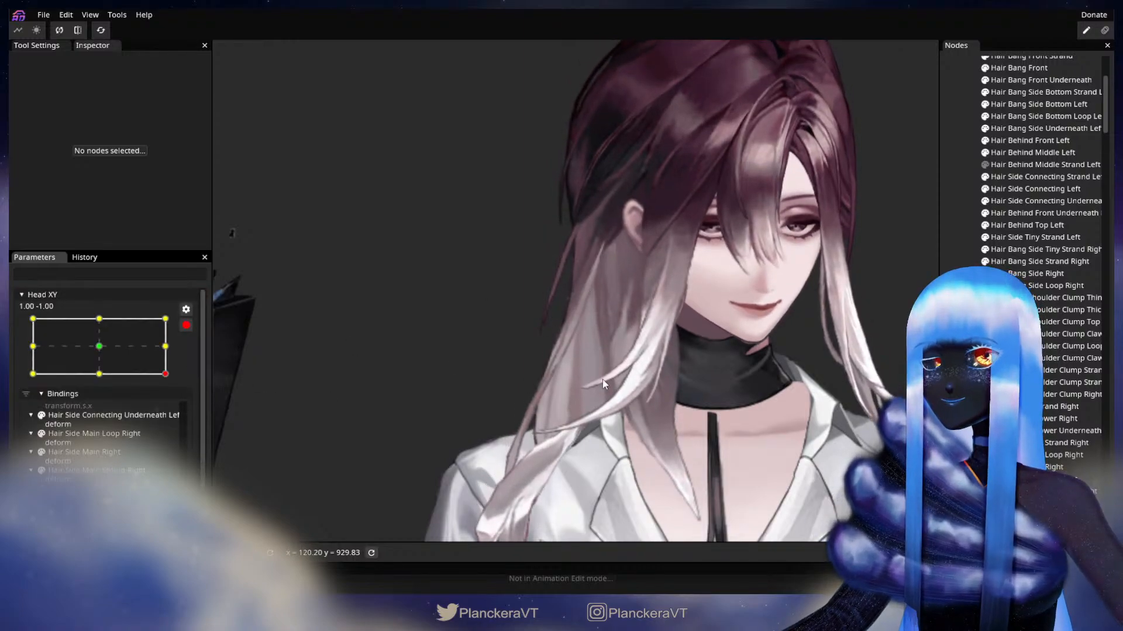
{"action": "scroll", "coordinate": [604, 380], "scroll_direction": "up", "scroll_amount": 3}
{"action": "scroll", "coordinate": [602, 378], "scroll_direction": "up", "scroll_amount": 5}
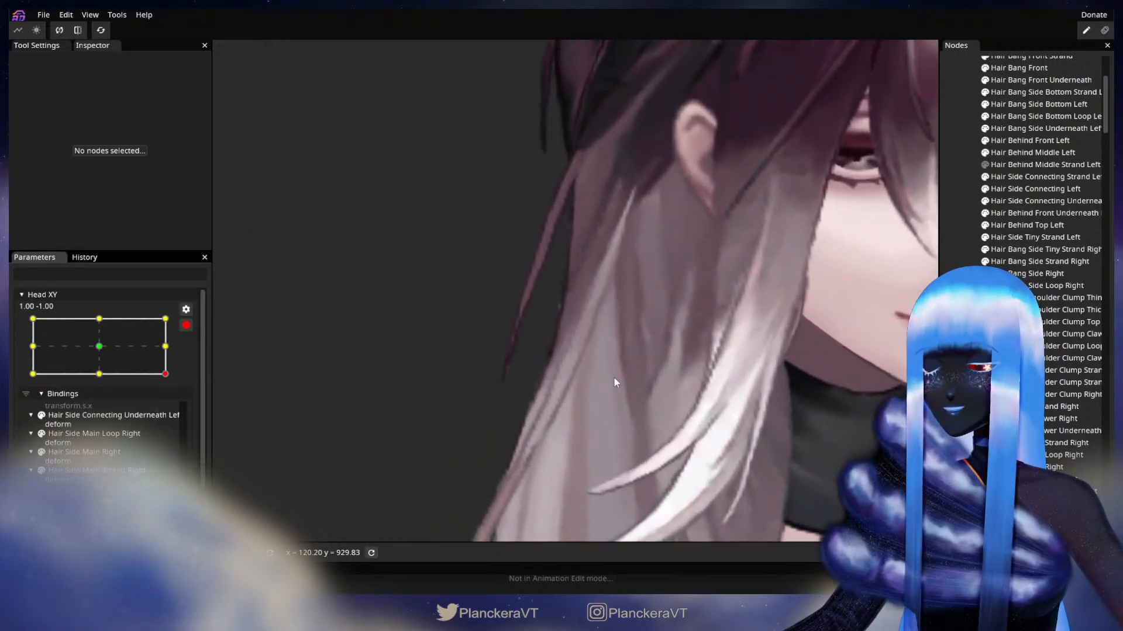
Select Hair Side Main Strand Right and nudge inner-edge vertices around its upper middle at Head XY 1.00, -1.00.
{"action": "scroll", "coordinate": [621, 365], "scroll_direction": "up", "scroll_amount": 4}
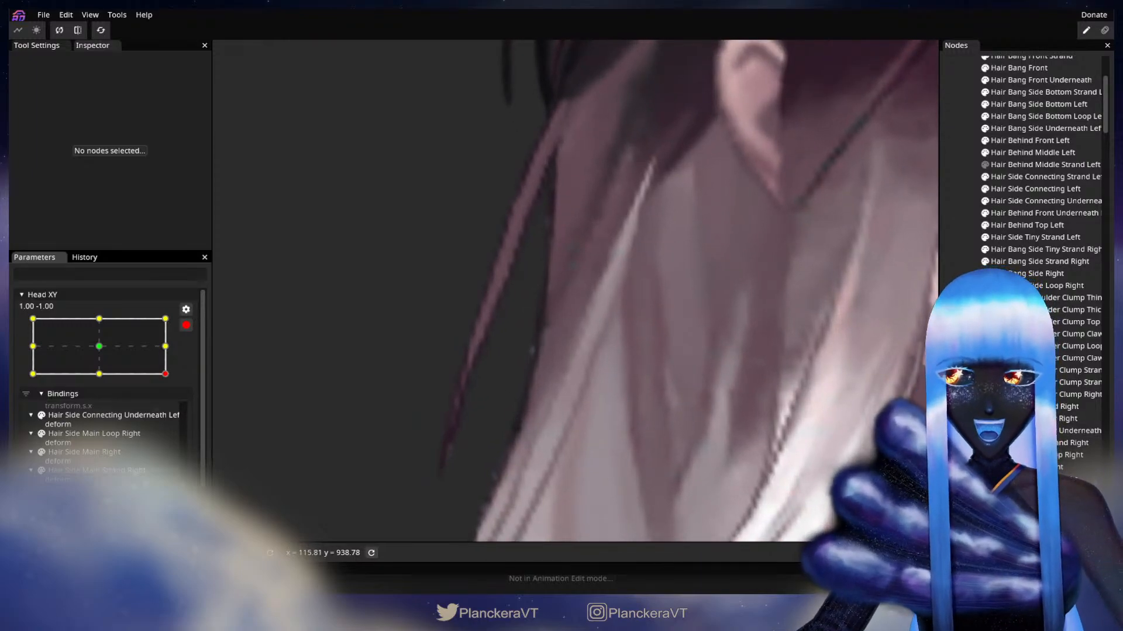
{"action": "left_click", "coordinate": [1023, 443]}
{"action": "scroll", "coordinate": [630, 363], "scroll_direction": "up", "scroll_amount": 1}
{"action": "left_click", "coordinate": [623, 340]}
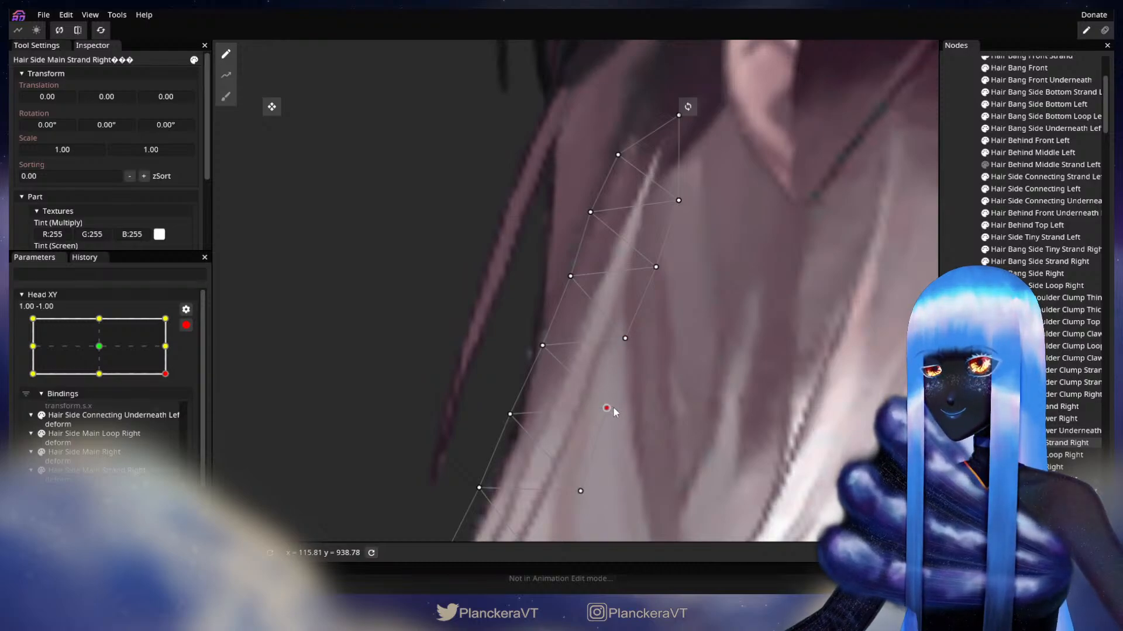
{"action": "left_click", "coordinate": [632, 346]}
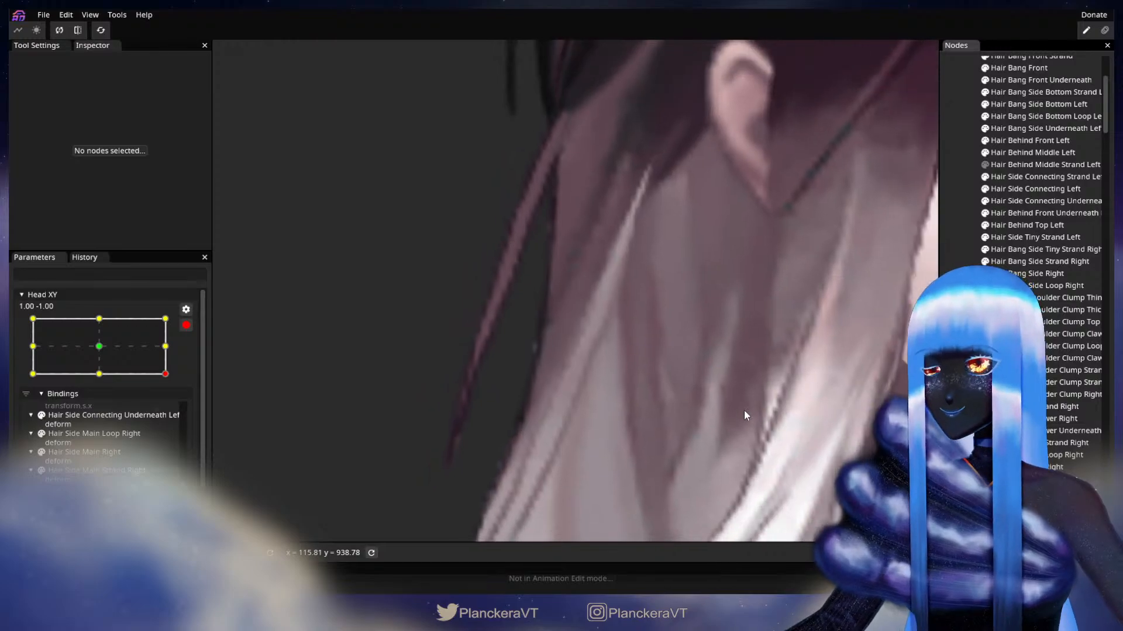
Check the side hair's movement around 1.00, -1.00 with the strand deselected and Head XY disarmed.
{"action": "scroll", "coordinate": [745, 406], "scroll_direction": "down", "scroll_amount": 6}
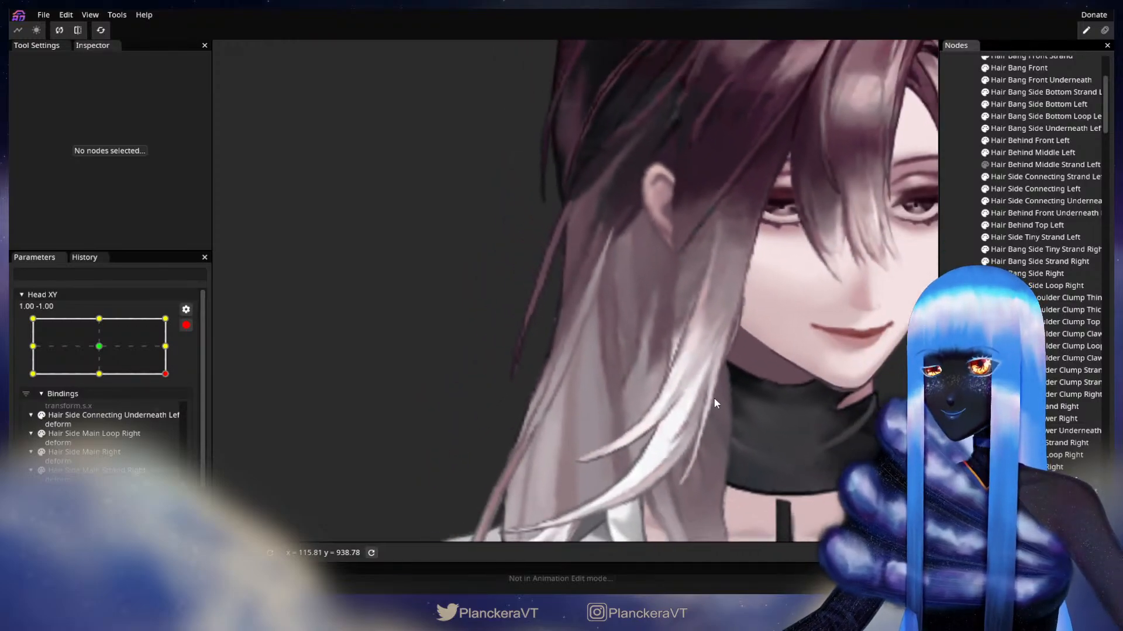
{"action": "scroll", "coordinate": [698, 380], "scroll_direction": "down", "scroll_amount": 2}
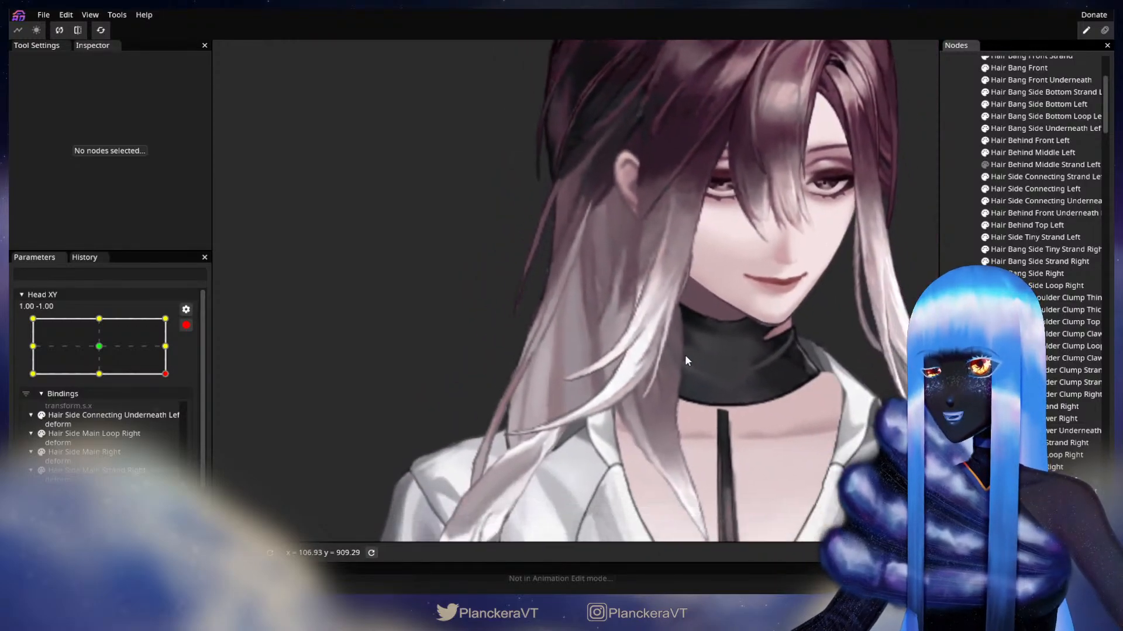
{"action": "left_click", "coordinate": [184, 325]}
{"action": "mouse_move", "coordinate": [177, 406]}
{"action": "left_mouse_down"}
{"action": "mouse_move", "coordinate": [178, 379]}
{"action": "mouse_move", "coordinate": [181, 407]}
{"action": "left_mouse_up"}
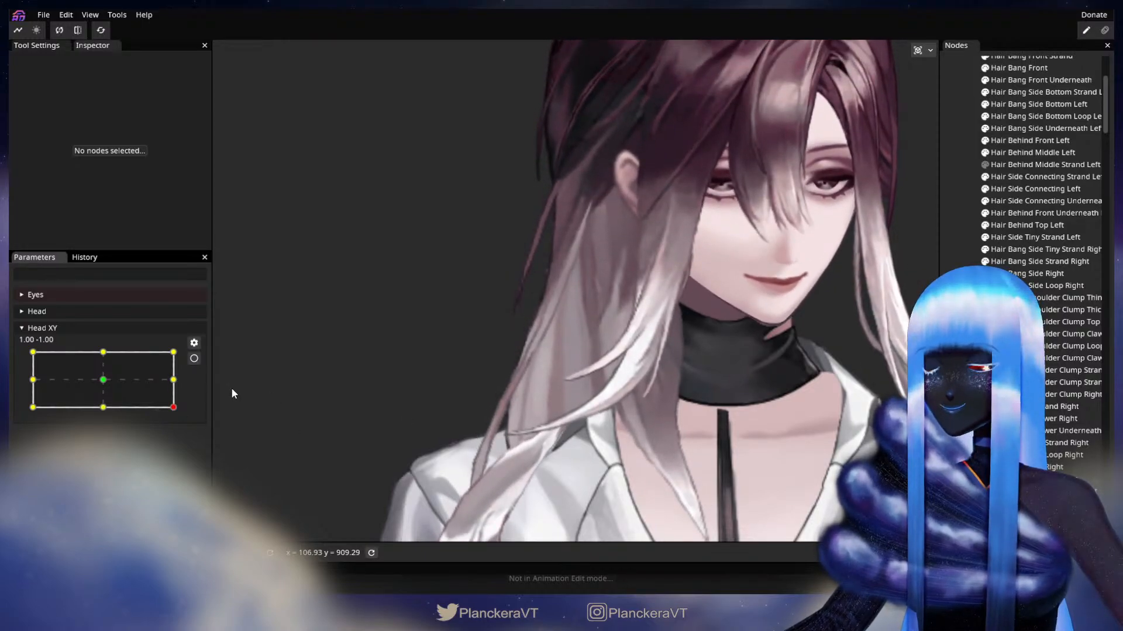
{"action": "mouse_move", "coordinate": [177, 408]}
{"action": "left_mouse_down"}
{"action": "mouse_move", "coordinate": [180, 378]}
{"action": "mouse_move", "coordinate": [184, 410]}
{"action": "left_mouse_up"}
{"action": "left_click_drag", "start_coordinate": [477, 325], "coordinate": [487, 402]}
Select Hair Side Main Strand Right, re-arm Head XY at 1.00, -1.00 and adjust vertices on both edges of its upper half.
{"action": "scroll", "coordinate": [487, 403], "scroll_direction": "up", "scroll_amount": 2}
{"action": "scroll", "coordinate": [654, 352], "scroll_direction": "up", "scroll_amount": 3}
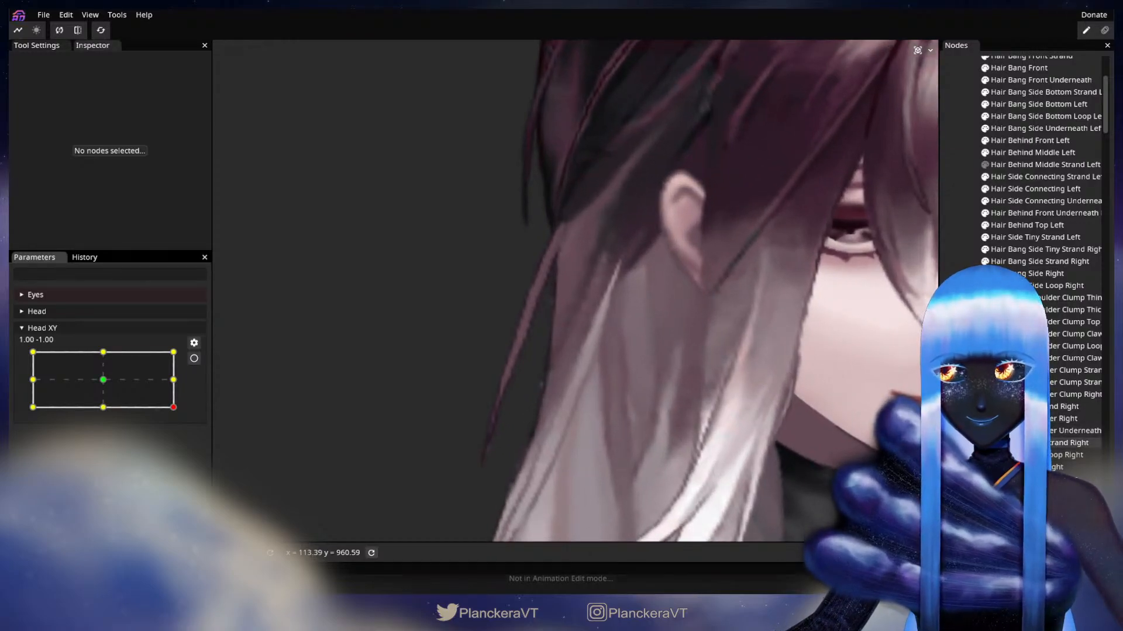
{"action": "left_click", "coordinate": [1070, 443]}
{"action": "mouse_move", "coordinate": [174, 408]}
{"action": "left_mouse_down"}
{"action": "mouse_move", "coordinate": [178, 385]}
{"action": "mouse_move", "coordinate": [175, 407]}
{"action": "left_mouse_up"}
{"action": "left_click", "coordinate": [194, 358]}
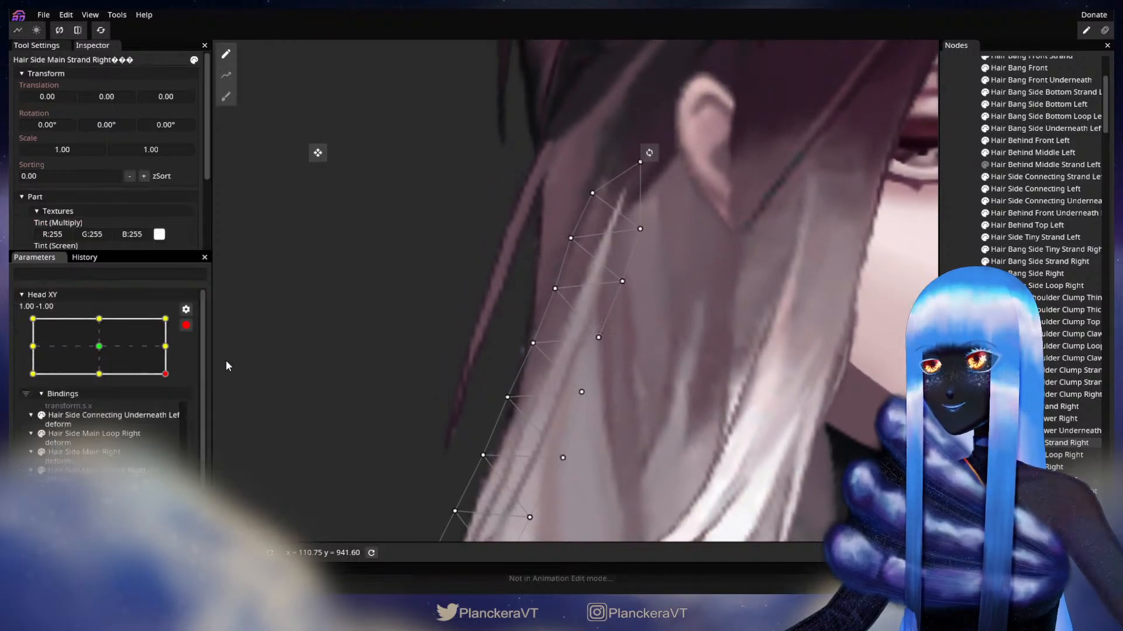
{"action": "left_click", "coordinate": [559, 282]}
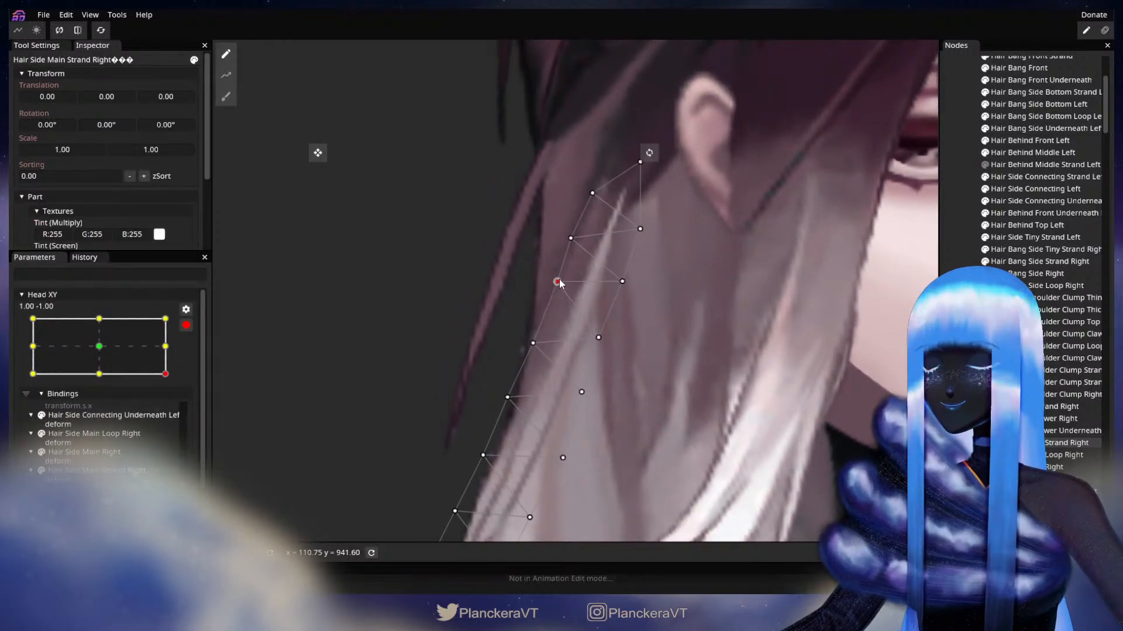
{"action": "left_click_drag", "start_coordinate": [598, 339], "coordinate": [563, 292]}
{"action": "left_click", "coordinate": [563, 287]}
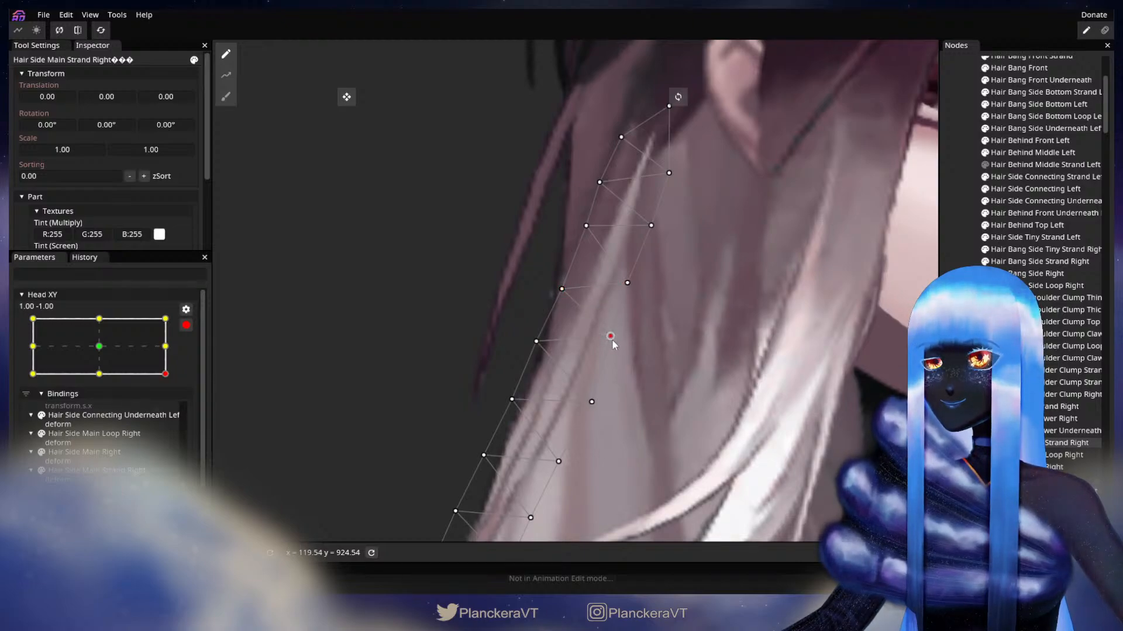
Preview the strand with Head XY disarmed, re-arm it at 1.00, -1.00 and shift the vertex pair just below the upper tip.
{"action": "left_click", "coordinate": [188, 329]}
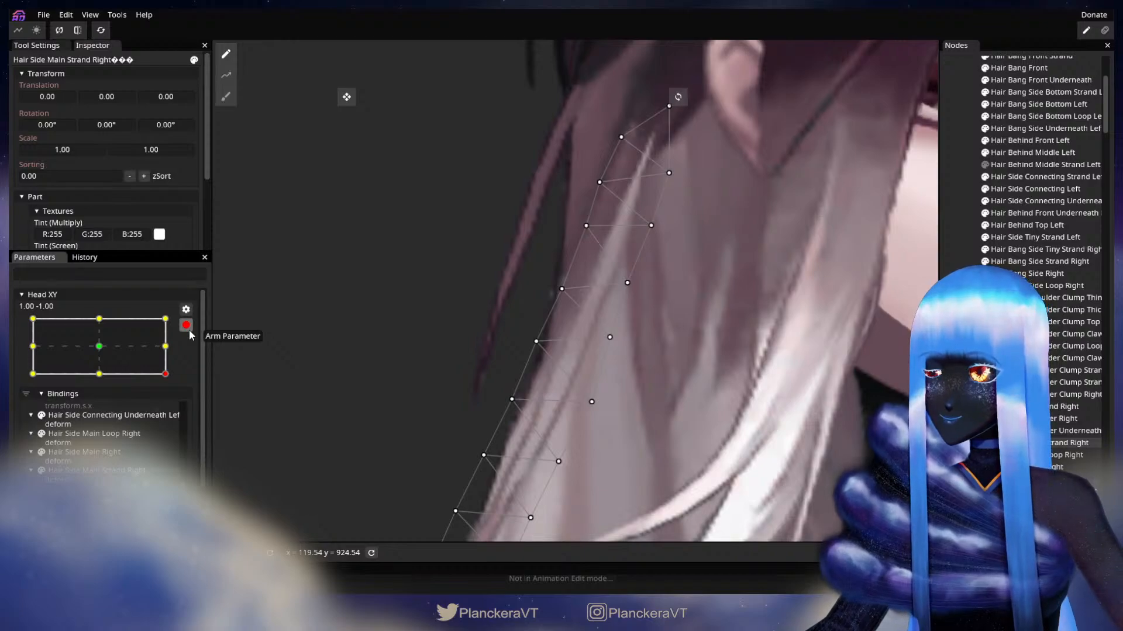
{"action": "left_click", "coordinate": [188, 330]}
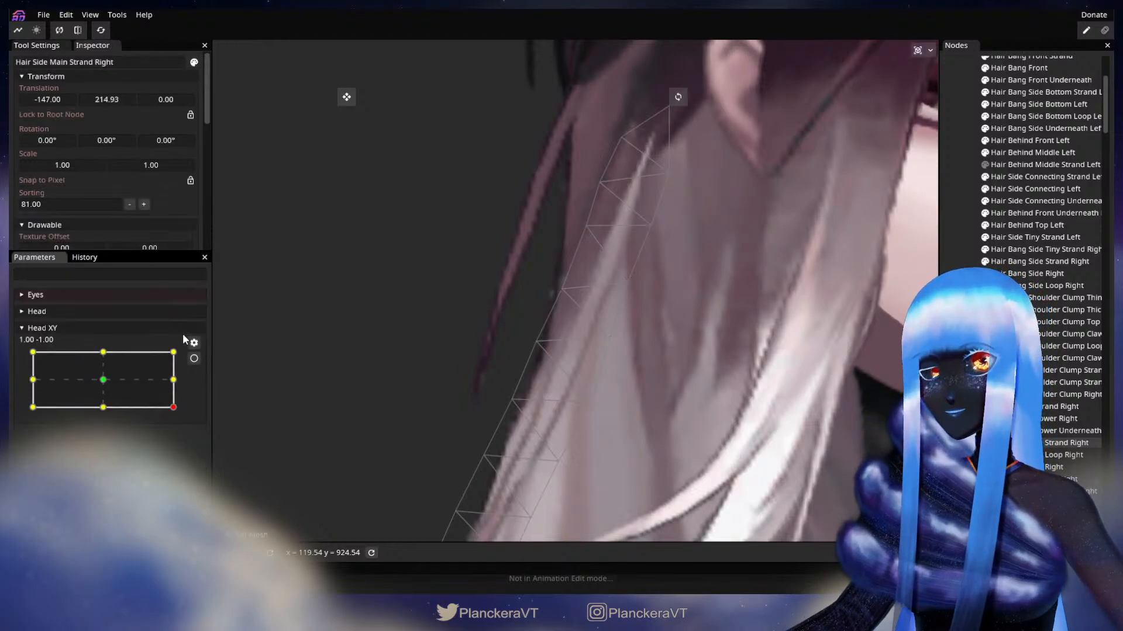
{"action": "mouse_move", "coordinate": [177, 414]}
{"action": "left_mouse_down"}
{"action": "mouse_move", "coordinate": [183, 384]}
{"action": "mouse_move", "coordinate": [183, 413]}
{"action": "left_mouse_up"}
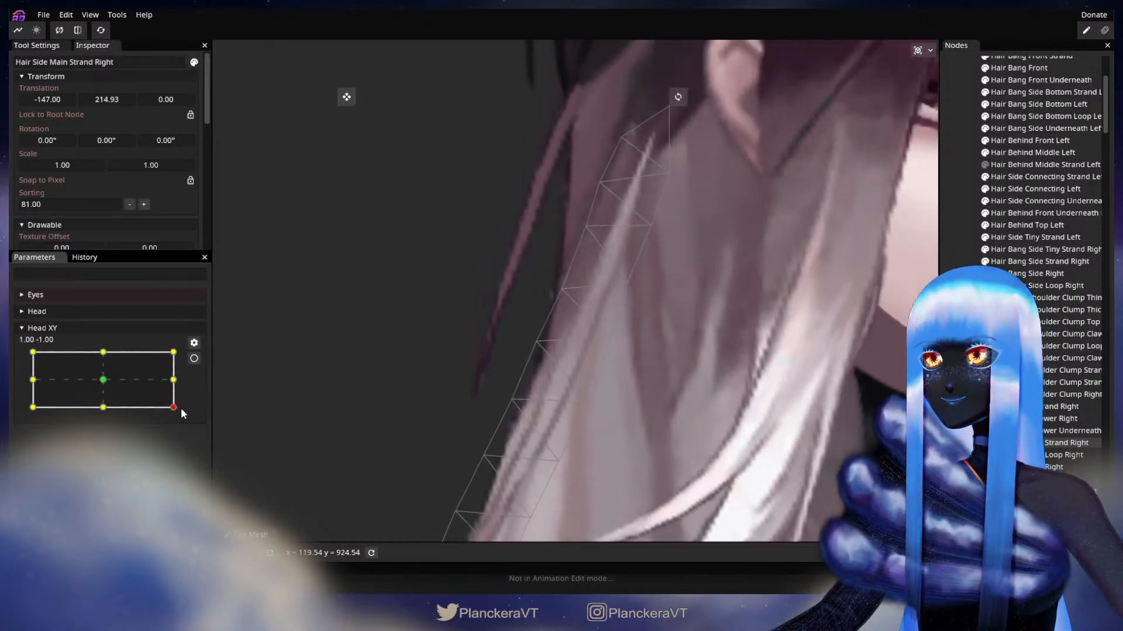
{"action": "left_click", "coordinate": [194, 358]}
{"action": "left_click_drag", "start_coordinate": [654, 227], "coordinate": [655, 222]}
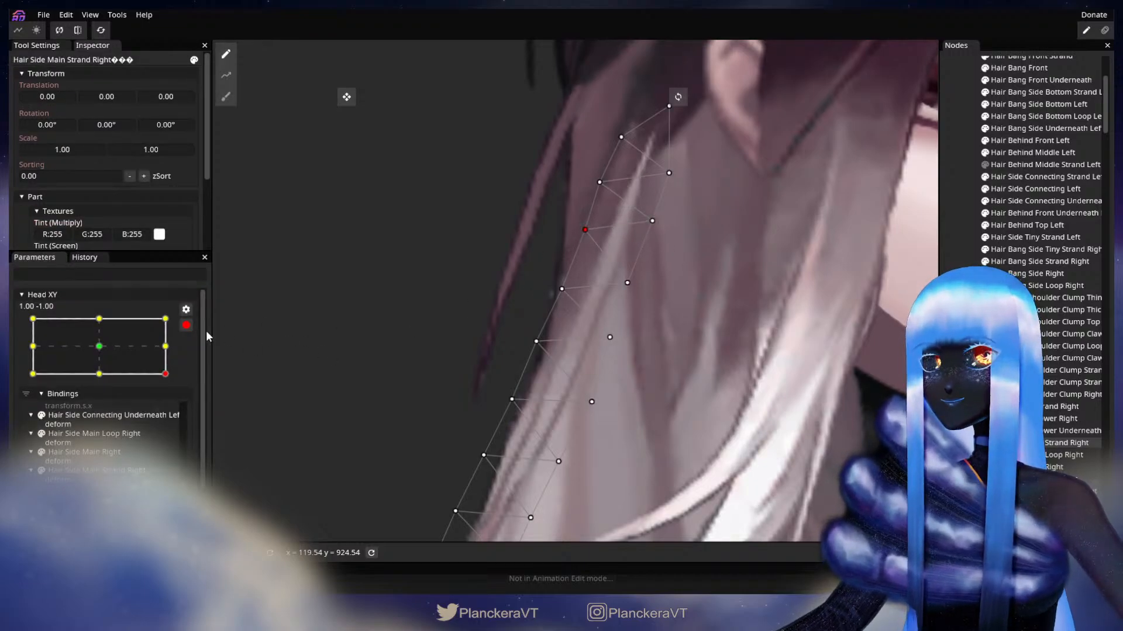
Recheck the strand around 1.00, -1.00 with Head XY disarmed, re-arm it and lower the shifted upper inner-edge vertex slightly.
{"action": "left_click", "coordinate": [186, 325]}
{"action": "mouse_move", "coordinate": [178, 408]}
{"action": "left_mouse_down"}
{"action": "mouse_move", "coordinate": [182, 383]}
{"action": "mouse_move", "coordinate": [180, 409]}
{"action": "left_mouse_up"}
{"action": "left_click", "coordinate": [194, 358]}
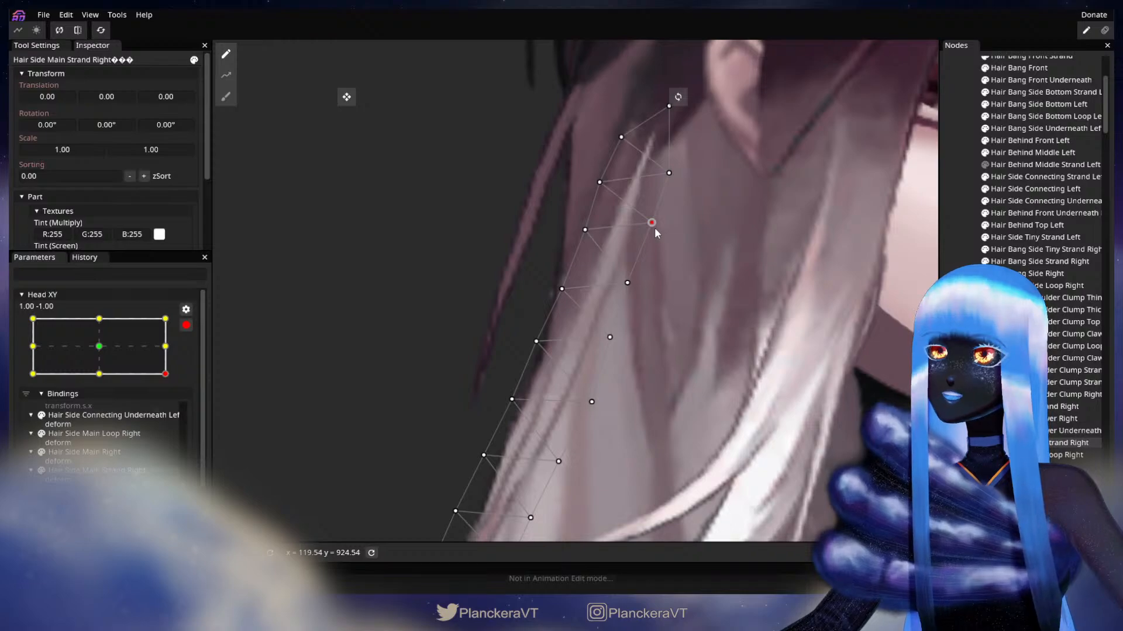
{"action": "left_click", "coordinate": [652, 227]}
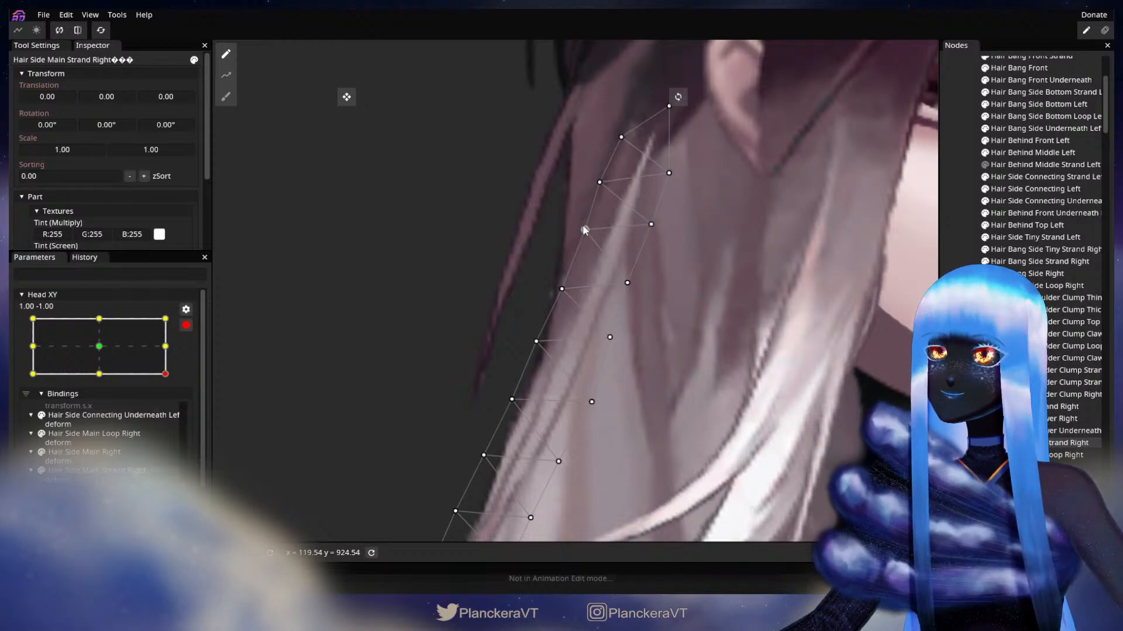
Test the upper strand near 1.00, -1.00, re-arm Head XY there and move two middle outer-edge vertices slightly outward.
{"action": "left_click", "coordinate": [186, 325]}
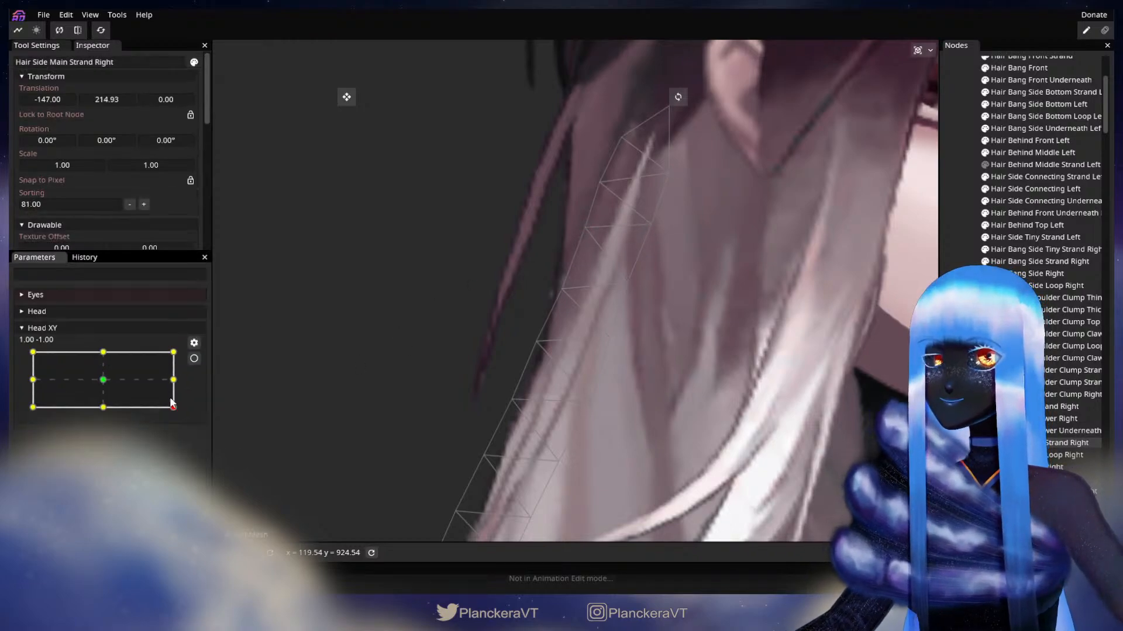
{"action": "mouse_move", "coordinate": [174, 408]}
{"action": "left_mouse_down"}
{"action": "mouse_move", "coordinate": [176, 381]}
{"action": "mouse_move", "coordinate": [175, 408]}
{"action": "left_mouse_up"}
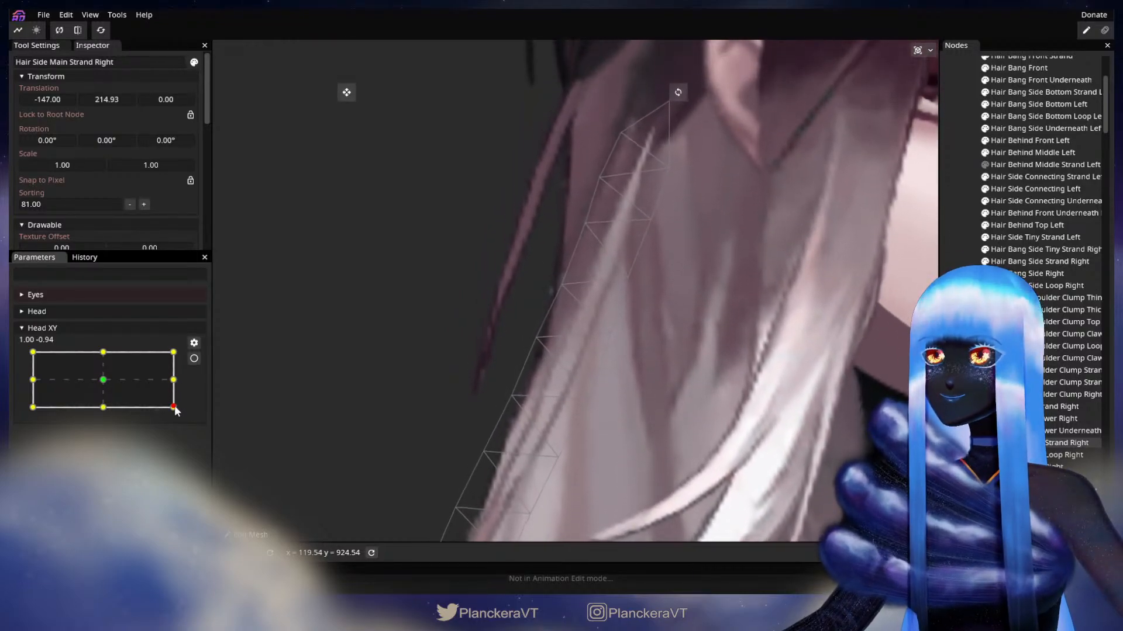
{"action": "left_click", "coordinate": [193, 358]}
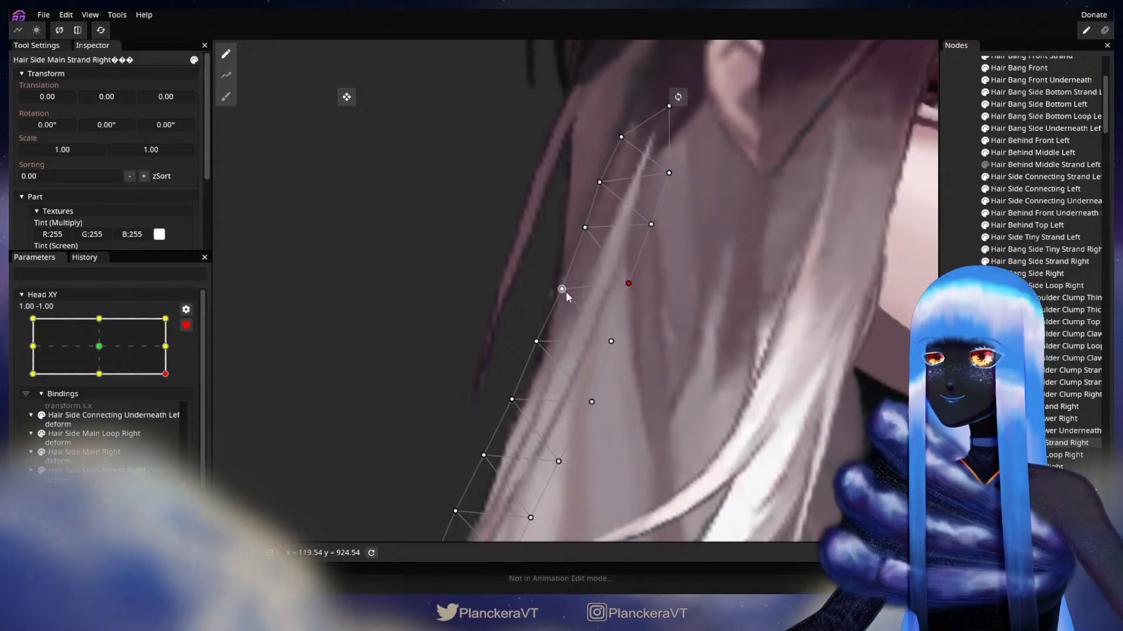
{"action": "left_click_drag", "start_coordinate": [556, 287], "coordinate": [554, 287]}
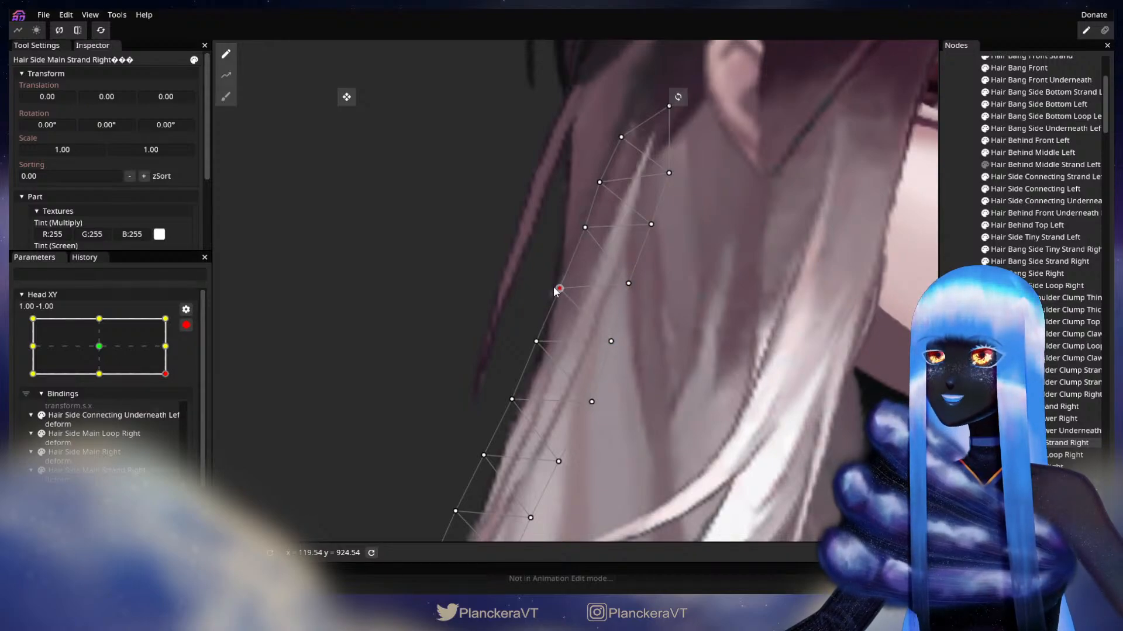
{"action": "left_click", "coordinate": [535, 342]}
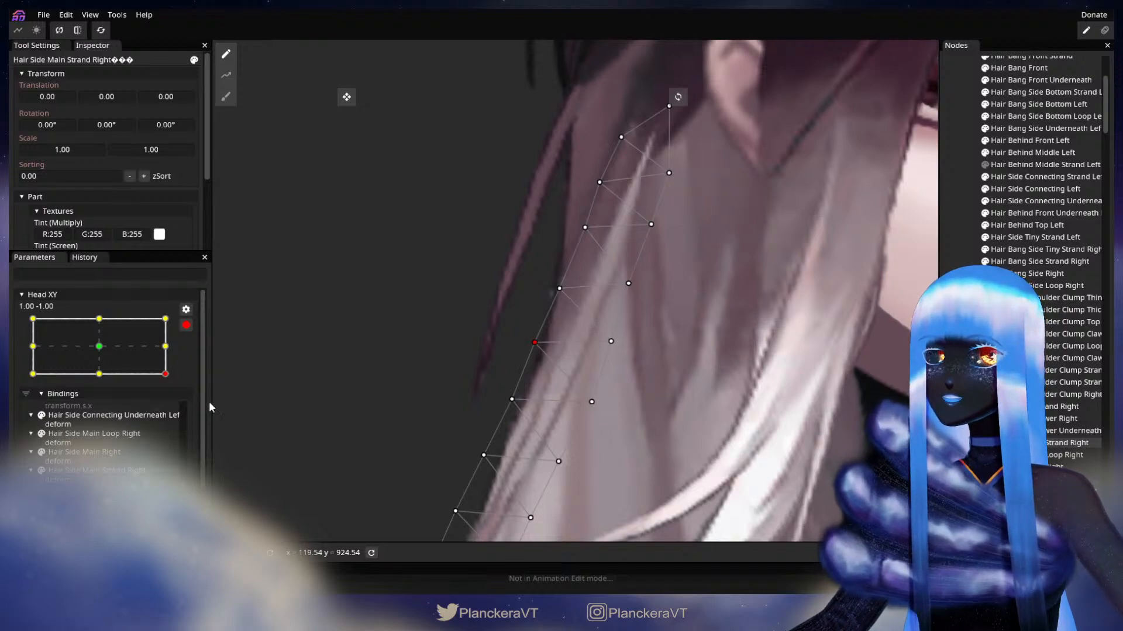
Examine the strand while moving disarmed Head XY between 1.00, -1.00 and the middle right keypoint, re-arming it at 1.00, -1.00.
{"action": "left_click", "coordinate": [186, 325]}
{"action": "left_click_drag", "start_coordinate": [173, 410], "coordinate": [181, 383]}
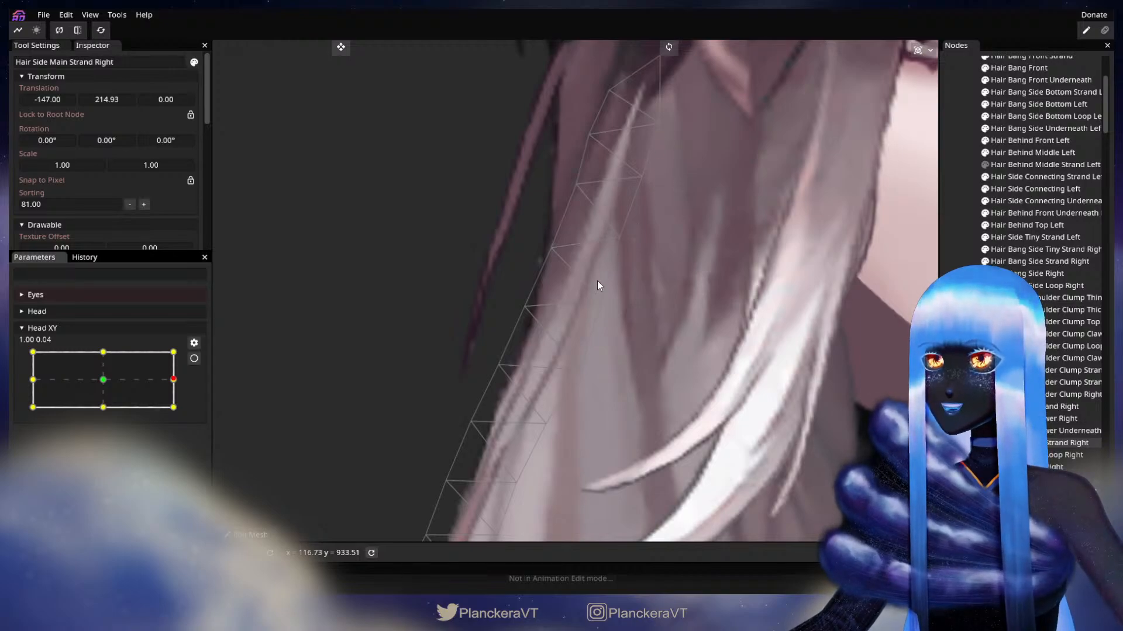
{"action": "mouse_move", "coordinate": [169, 382]}
{"action": "left_mouse_down"}
{"action": "mouse_move", "coordinate": [179, 409]}
{"action": "mouse_move", "coordinate": [181, 380]}
{"action": "left_mouse_up"}
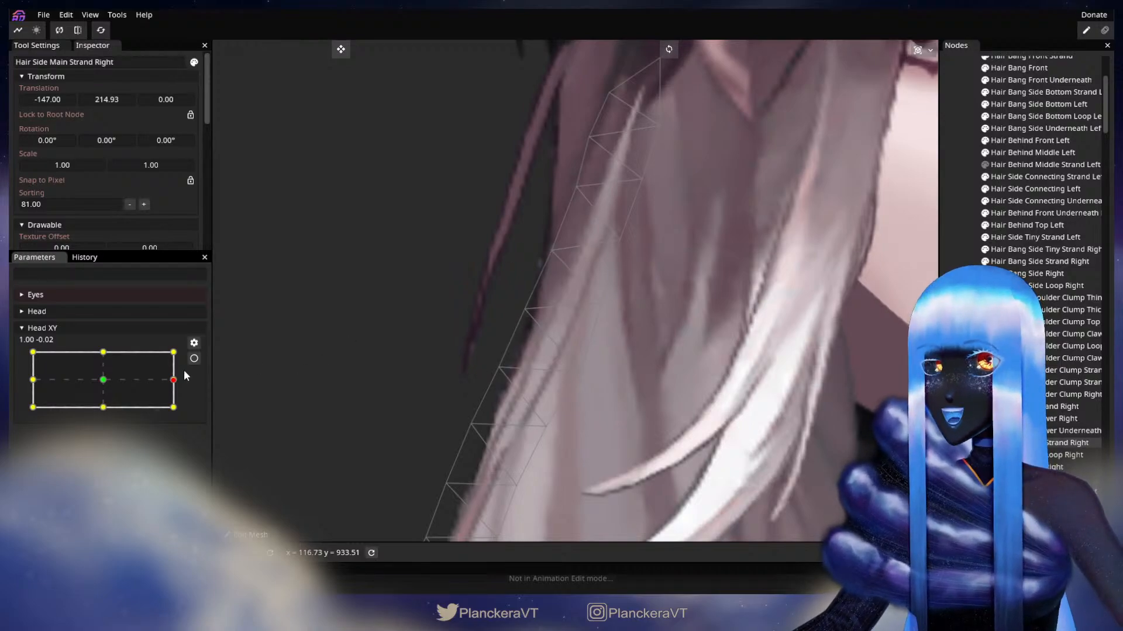
{"action": "left_click_drag", "start_coordinate": [176, 386], "coordinate": [184, 409]}
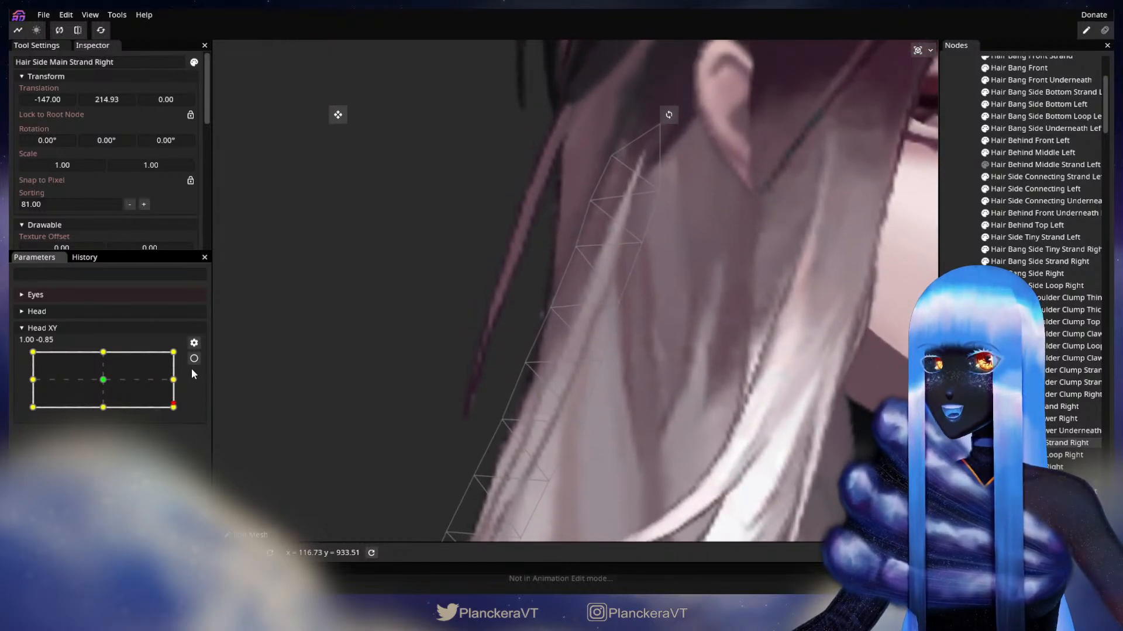
{"action": "left_click", "coordinate": [194, 358]}
Fine-tune individual vertices on both edges of Hair Side Main Strand Right's middle section at Head XY 1.00, -1.00.
{"action": "left_click_drag", "start_coordinate": [555, 314], "coordinate": [562, 268]}
{"action": "left_click", "coordinate": [540, 308]}
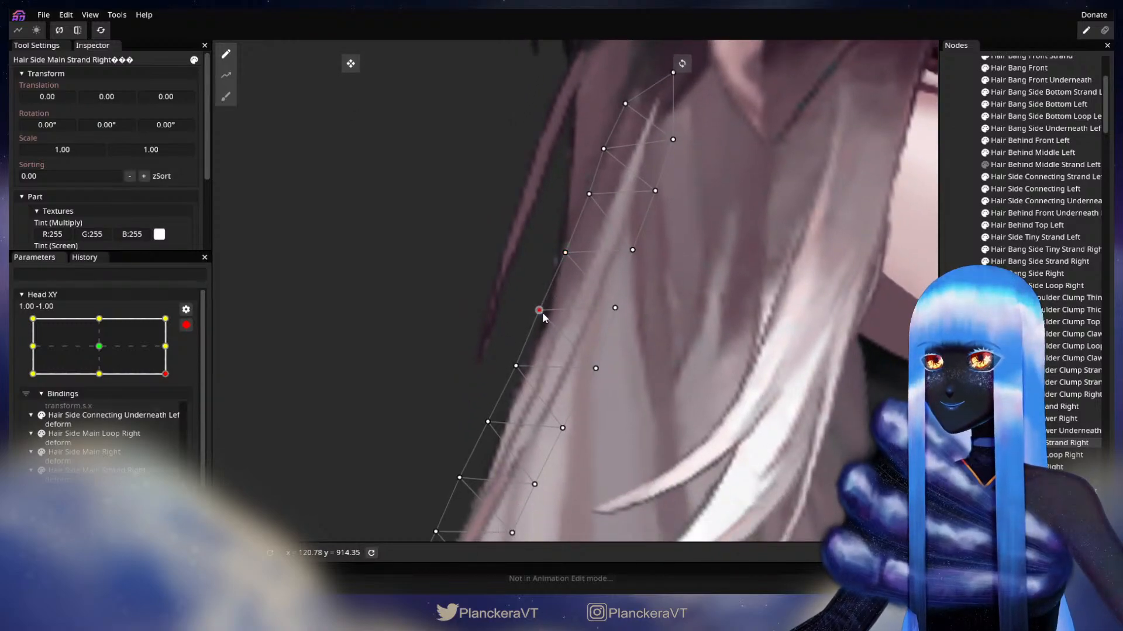
{"action": "left_click", "coordinate": [615, 308]}
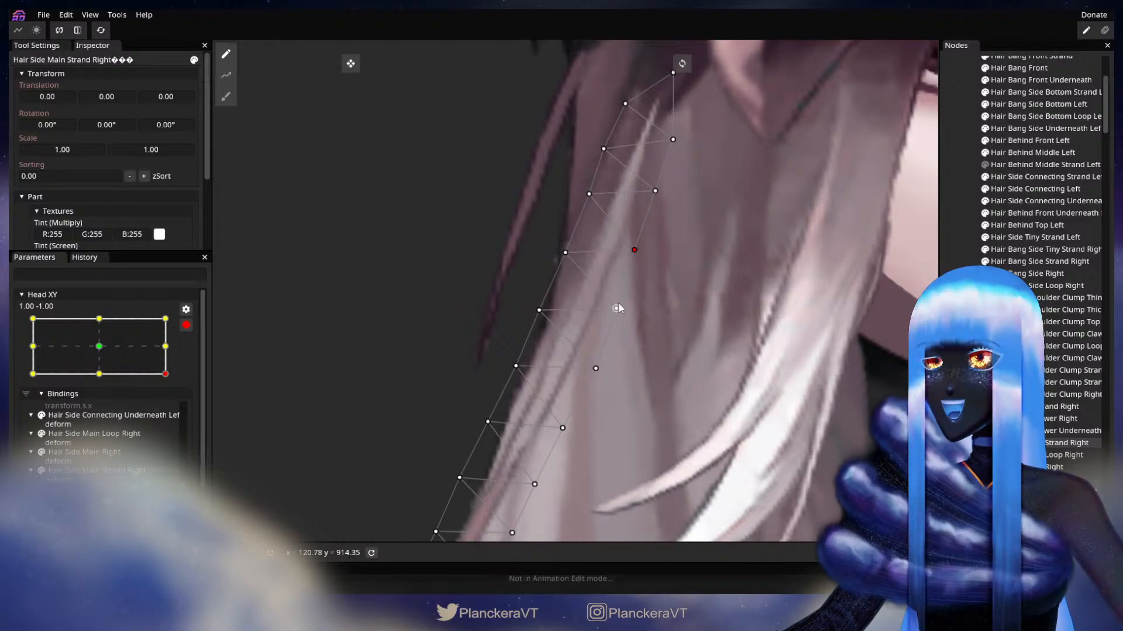
{"action": "left_click_drag", "start_coordinate": [618, 309], "coordinate": [670, 265]}
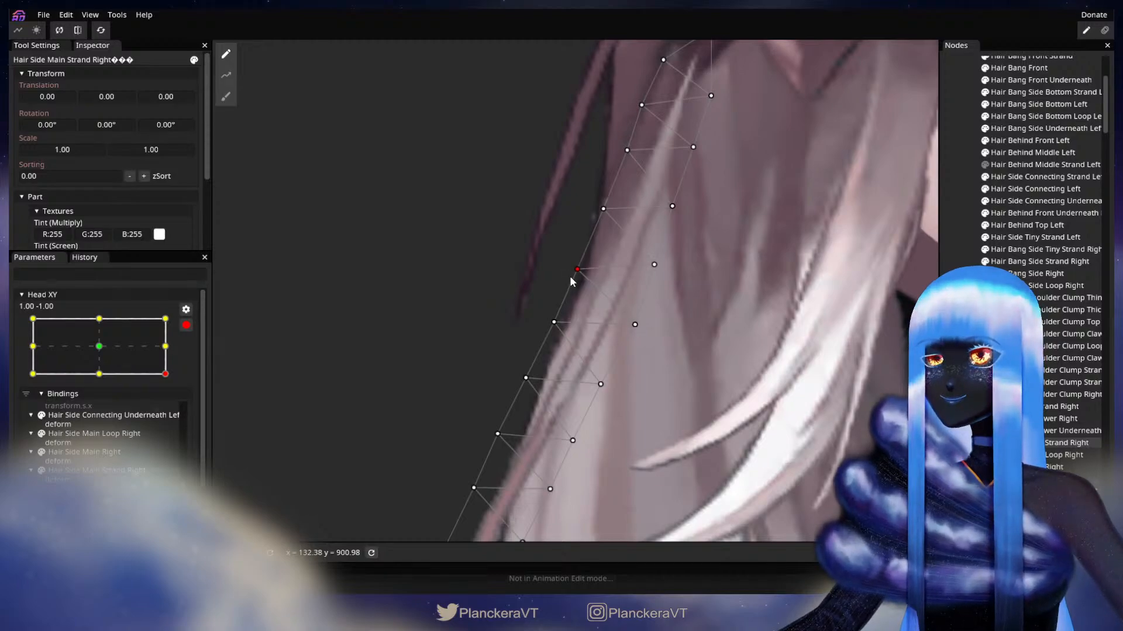
{"action": "left_click_drag", "start_coordinate": [559, 320], "coordinate": [584, 275]}
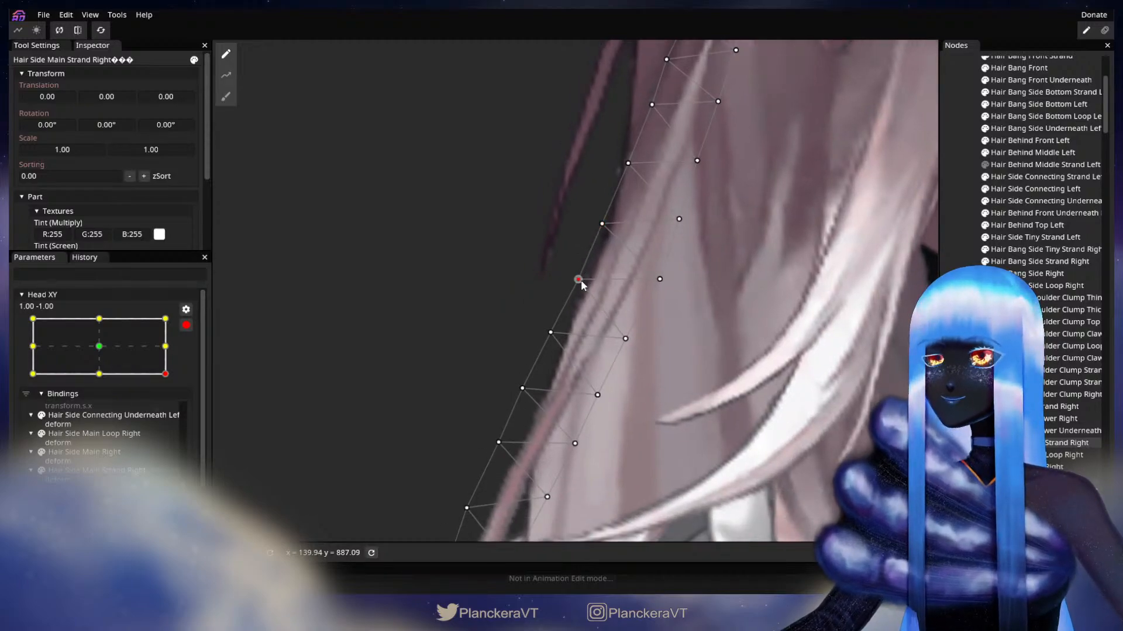
{"action": "left_click_drag", "start_coordinate": [623, 352], "coordinate": [559, 458]}
Check the strand with Head XY disarmed, re-arm it at 1.00, -1.00 and adjust the vertex pair just below the middle.
{"action": "left_click", "coordinate": [186, 325]}
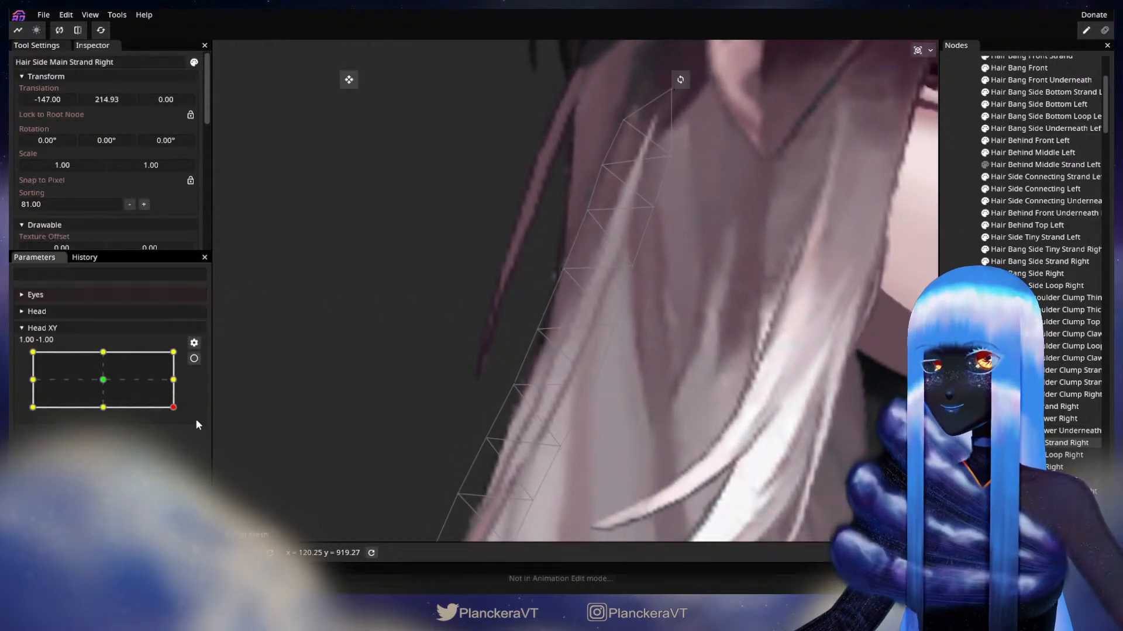
{"action": "mouse_move", "coordinate": [174, 409]}
{"action": "left_mouse_down"}
{"action": "mouse_move", "coordinate": [181, 376]}
{"action": "mouse_move", "coordinate": [187, 409]}
{"action": "left_mouse_up"}
{"action": "left_click", "coordinate": [197, 361]}
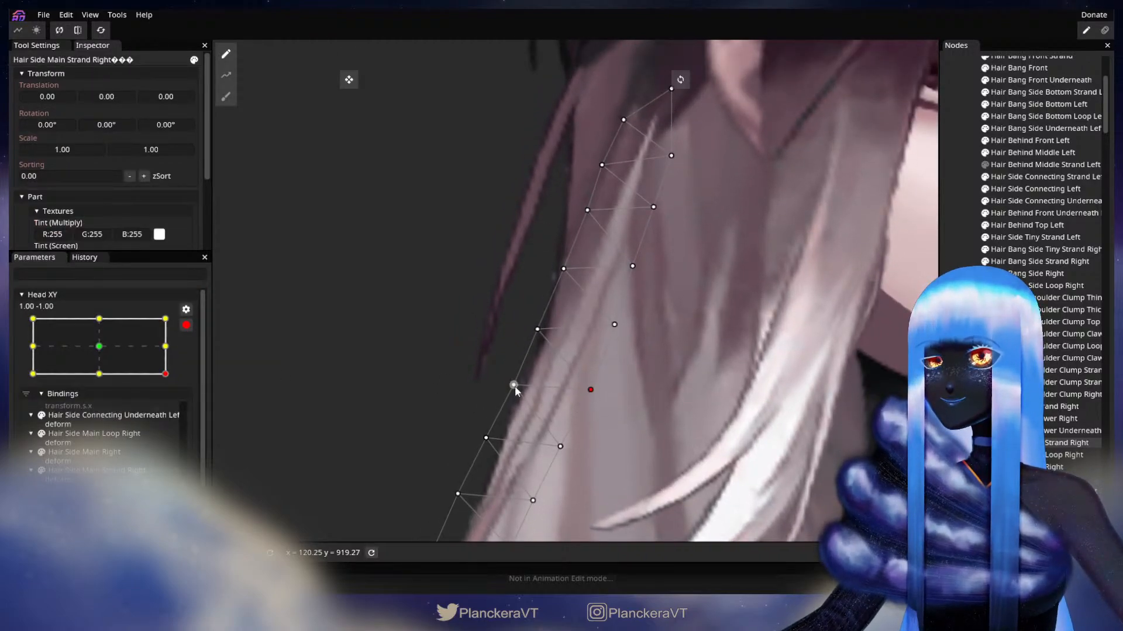
{"action": "left_click_drag", "start_coordinate": [508, 392], "coordinate": [468, 331]}
Preview the lower strand around 1.00, -1.00, re-arm Head XY there and push its outer-edge vertices slightly outward.
{"action": "left_click", "coordinate": [188, 328]}
{"action": "mouse_move", "coordinate": [187, 401]}
{"action": "left_mouse_down"}
{"action": "mouse_move", "coordinate": [187, 377]}
{"action": "mouse_move", "coordinate": [190, 408]}
{"action": "left_mouse_up"}
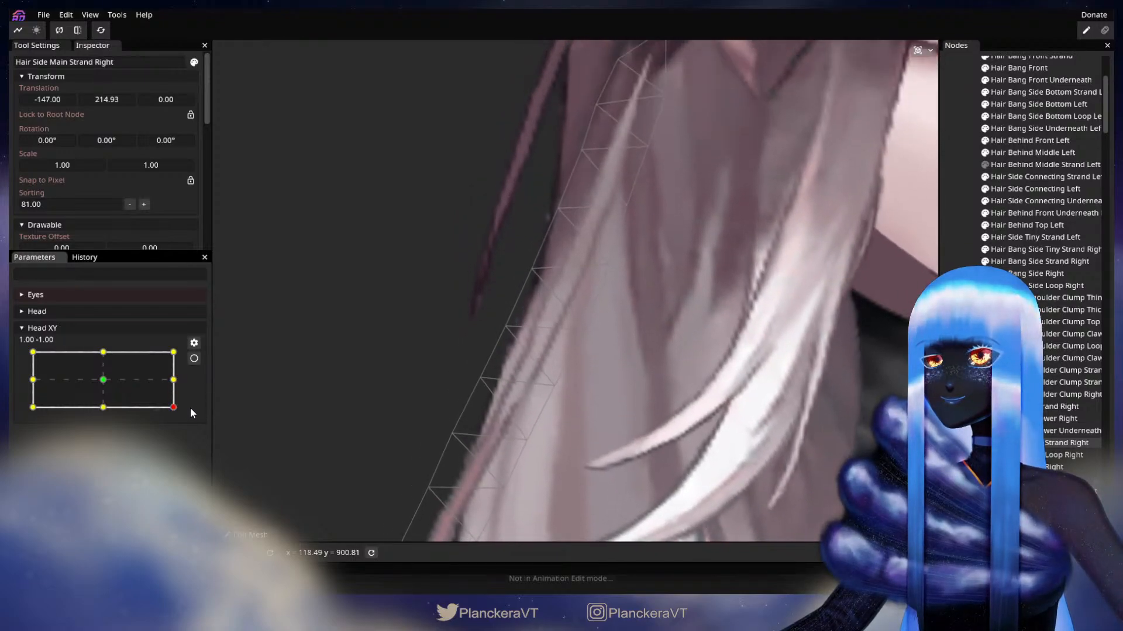
{"action": "left_click", "coordinate": [194, 359]}
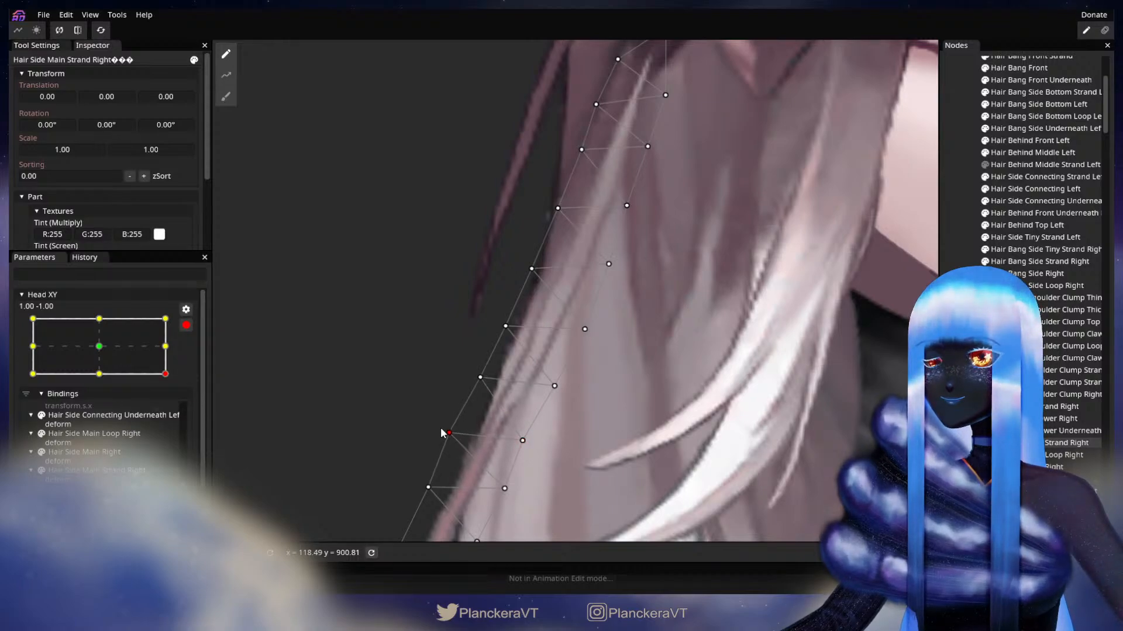
{"action": "left_click", "coordinate": [479, 376]}
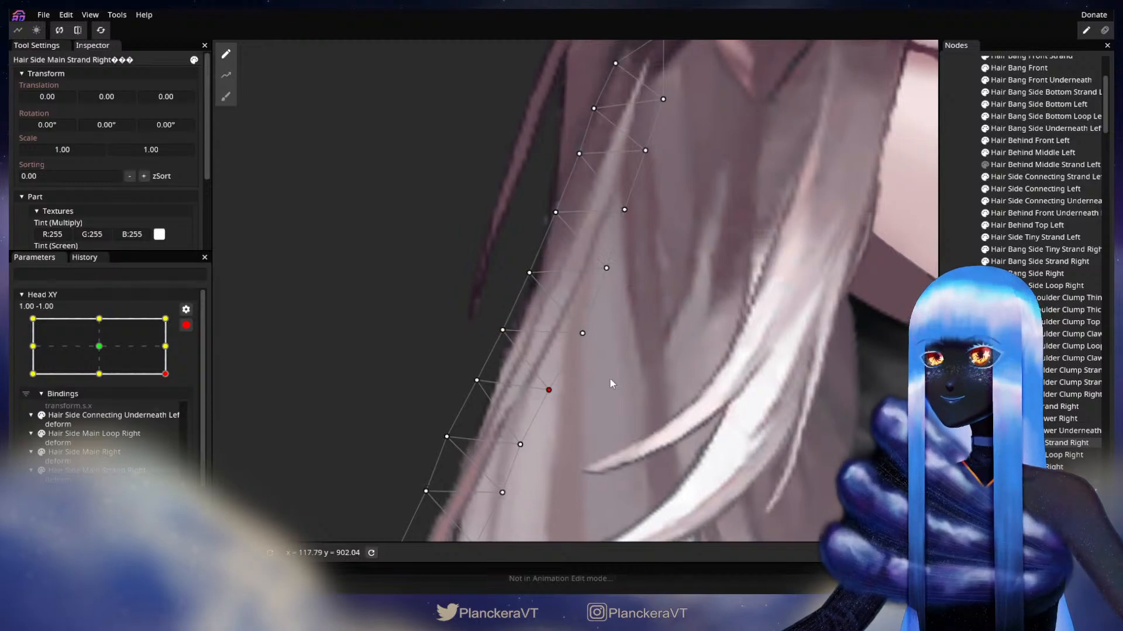
Test the strand while moving disarmed Head XY up from 1.00, -1.00, re-arm it there and refine two lower-middle outer-edge vertices.
{"action": "left_click", "coordinate": [186, 325]}
{"action": "left_click_drag", "start_coordinate": [176, 404], "coordinate": [182, 387]}
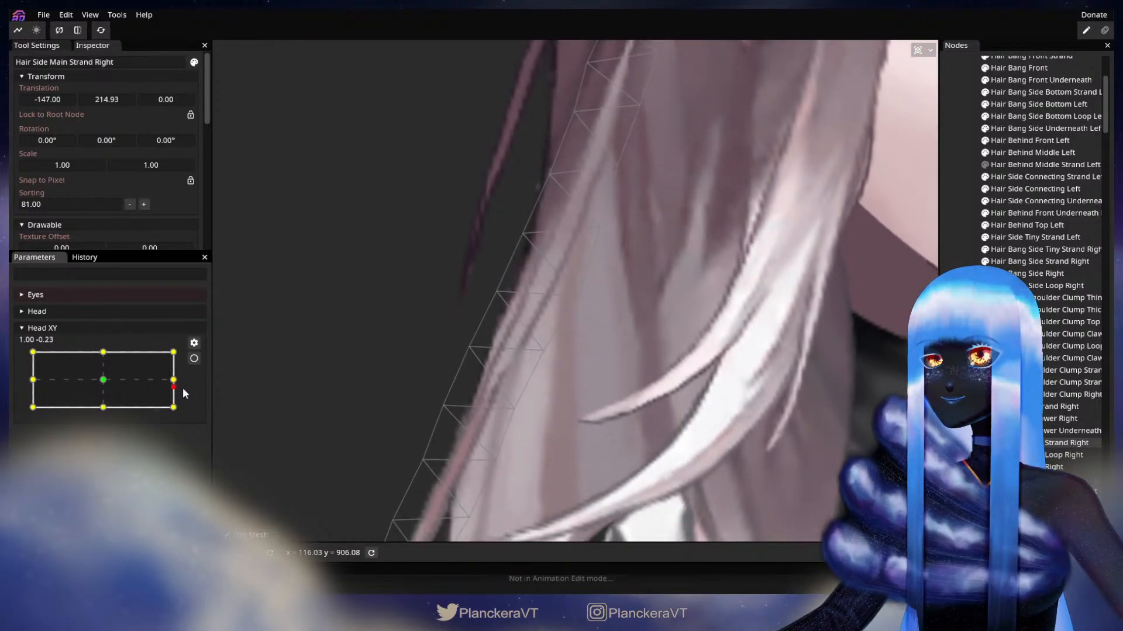
{"action": "left_click", "coordinate": [194, 359]}
{"action": "left_click_drag", "start_coordinate": [497, 344], "coordinate": [500, 340]}
{"action": "left_click_drag", "start_coordinate": [471, 394], "coordinate": [470, 397]}
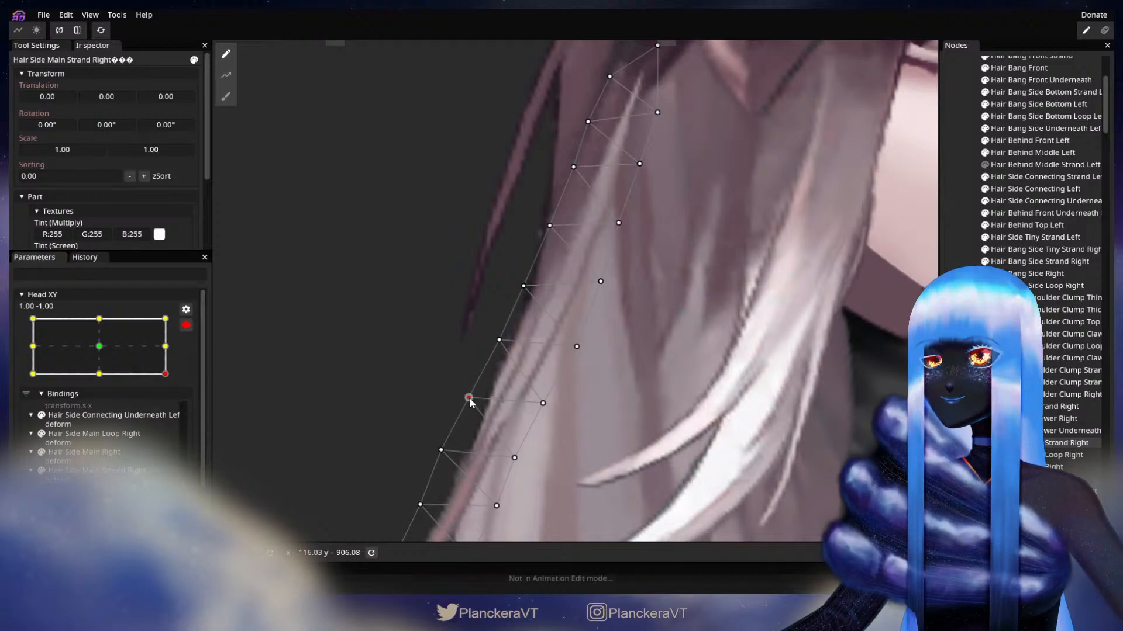
Preview the strand twice with Head XY disarmed near 1.00, -1.00, re-arming it each time to nudge the upper-middle outer-edge vertices.
{"action": "left_click", "coordinate": [186, 325]}
{"action": "left_click_drag", "start_coordinate": [175, 413], "coordinate": [180, 382]}
{"action": "mouse_move", "coordinate": [180, 398]}
{"action": "left_mouse_down"}
{"action": "mouse_move", "coordinate": [183, 384]}
{"action": "mouse_move", "coordinate": [184, 415]}
{"action": "left_mouse_up"}
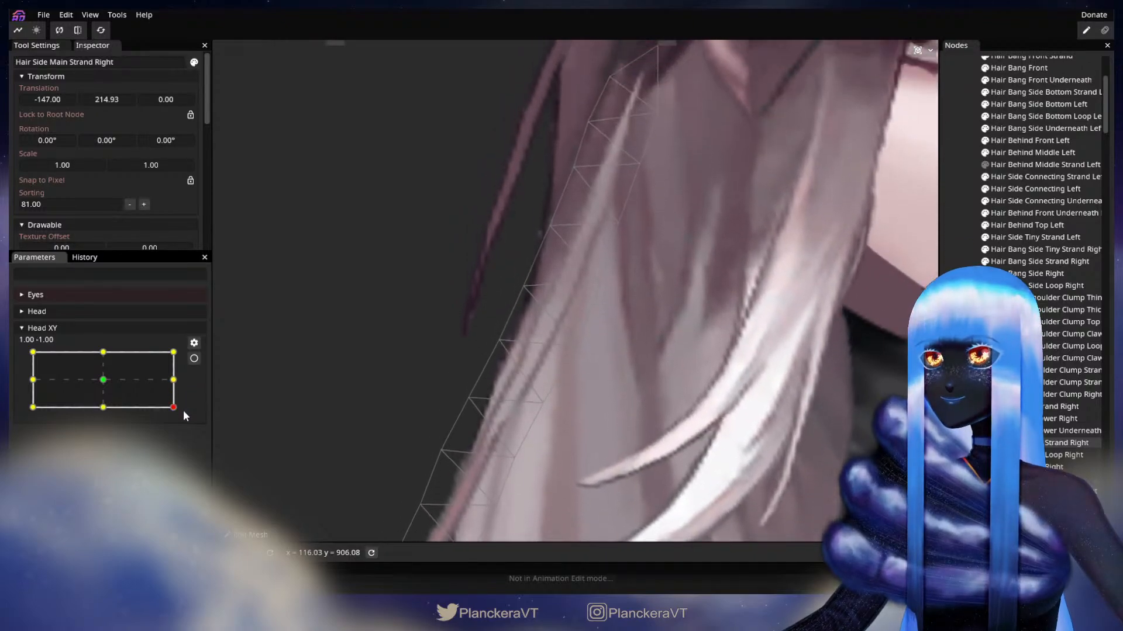
{"action": "left_click", "coordinate": [194, 361]}
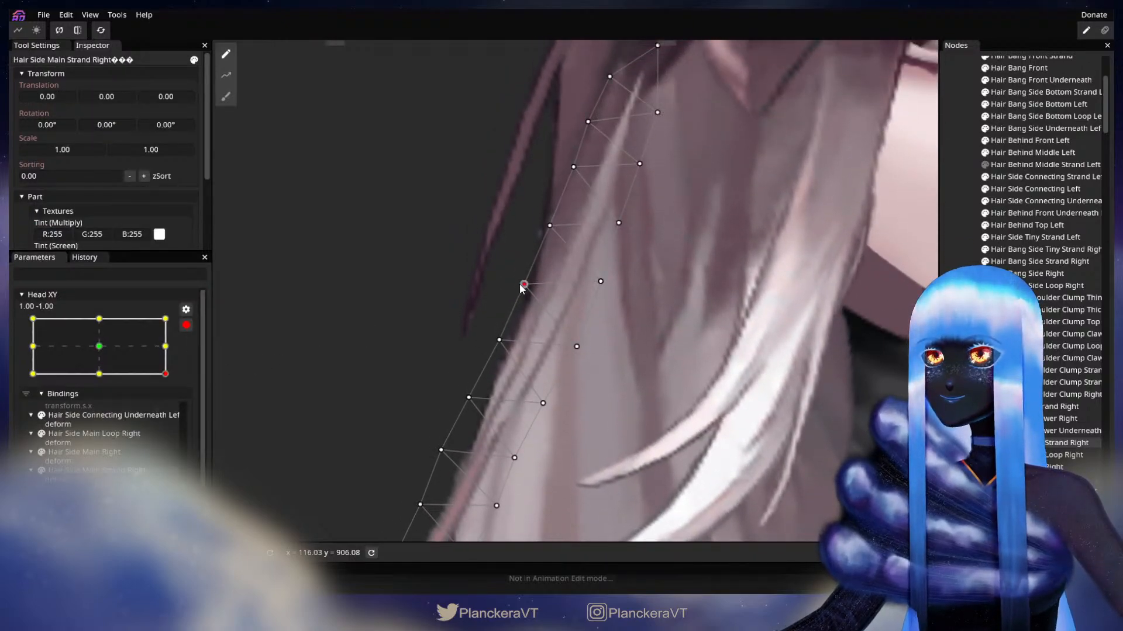
{"action": "left_click", "coordinate": [186, 325]}
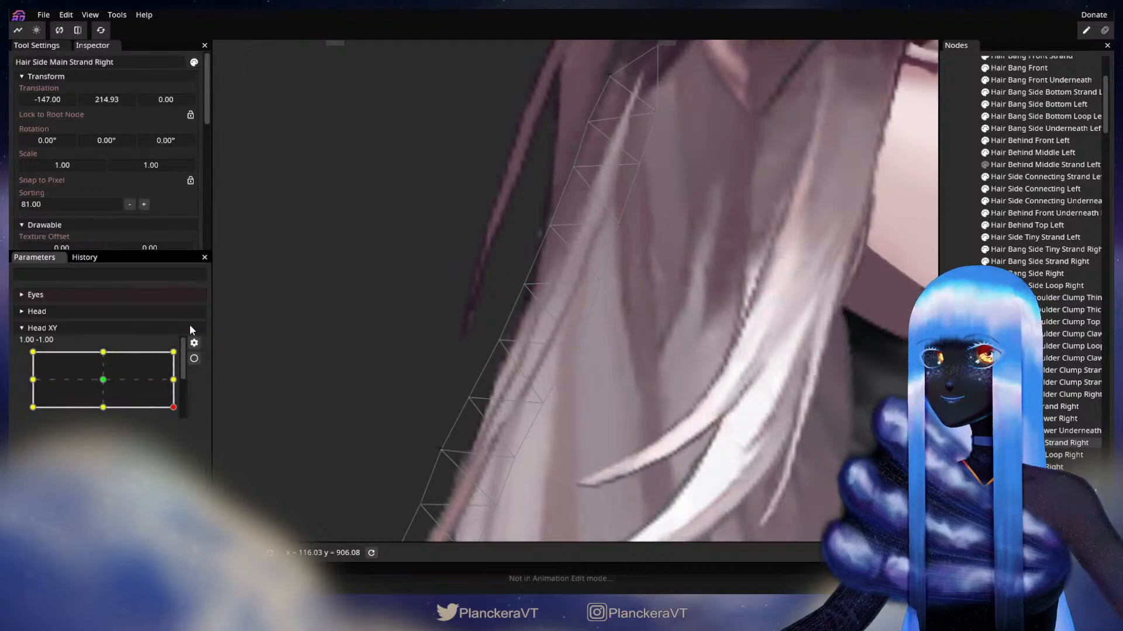
{"action": "mouse_move", "coordinate": [174, 407]}
{"action": "left_mouse_down"}
{"action": "mouse_move", "coordinate": [183, 386]}
{"action": "mouse_move", "coordinate": [183, 410]}
{"action": "left_mouse_up"}
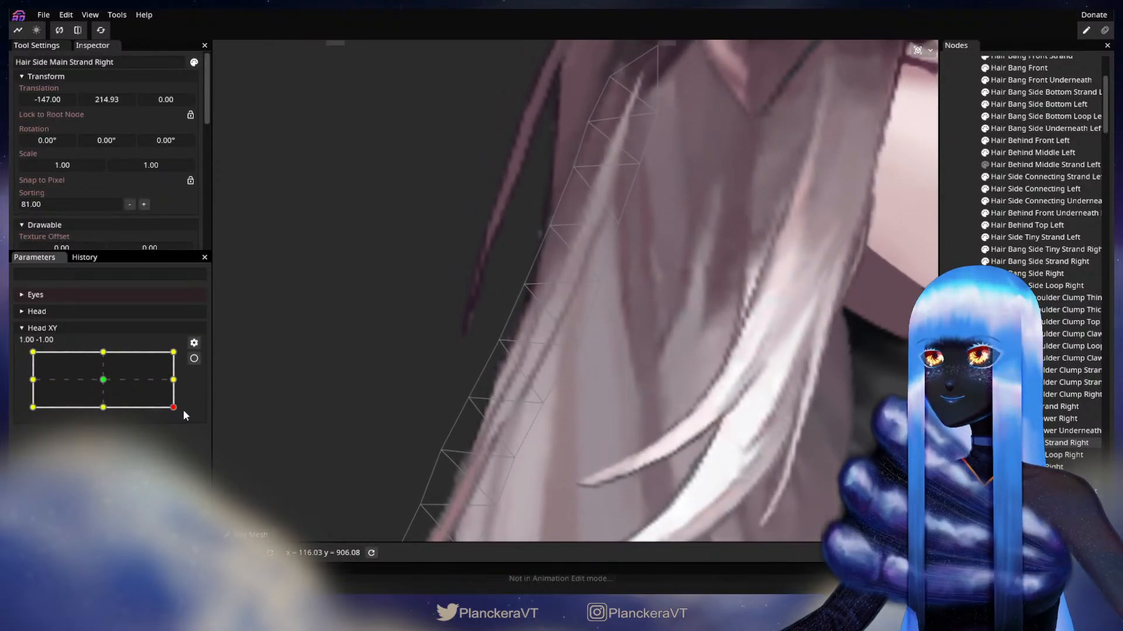
{"action": "left_click", "coordinate": [194, 359]}
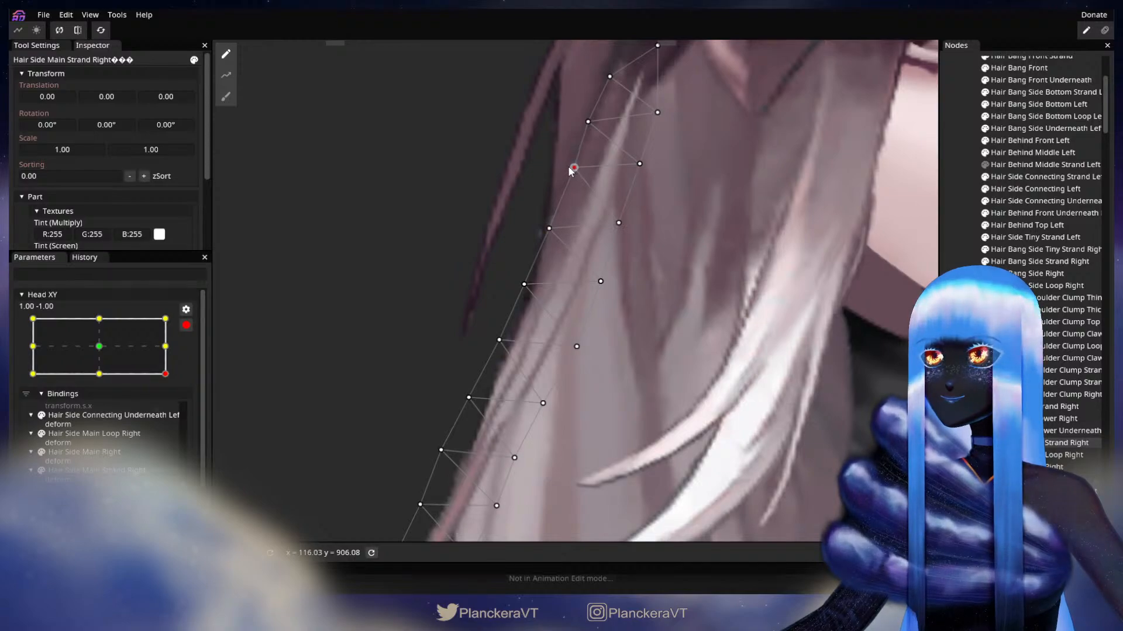
Check the disarmed head motion, re-arm Head XY at 1.00, -1.00 and adjust the inner-edge vertex near the strand's upper end before leaving mesh editing.
{"action": "left_click", "coordinate": [186, 326]}
{"action": "mouse_move", "coordinate": [175, 409]}
{"action": "left_mouse_down"}
{"action": "mouse_move", "coordinate": [184, 386]}
{"action": "mouse_move", "coordinate": [181, 408]}
{"action": "left_mouse_up"}
{"action": "left_click", "coordinate": [194, 358]}
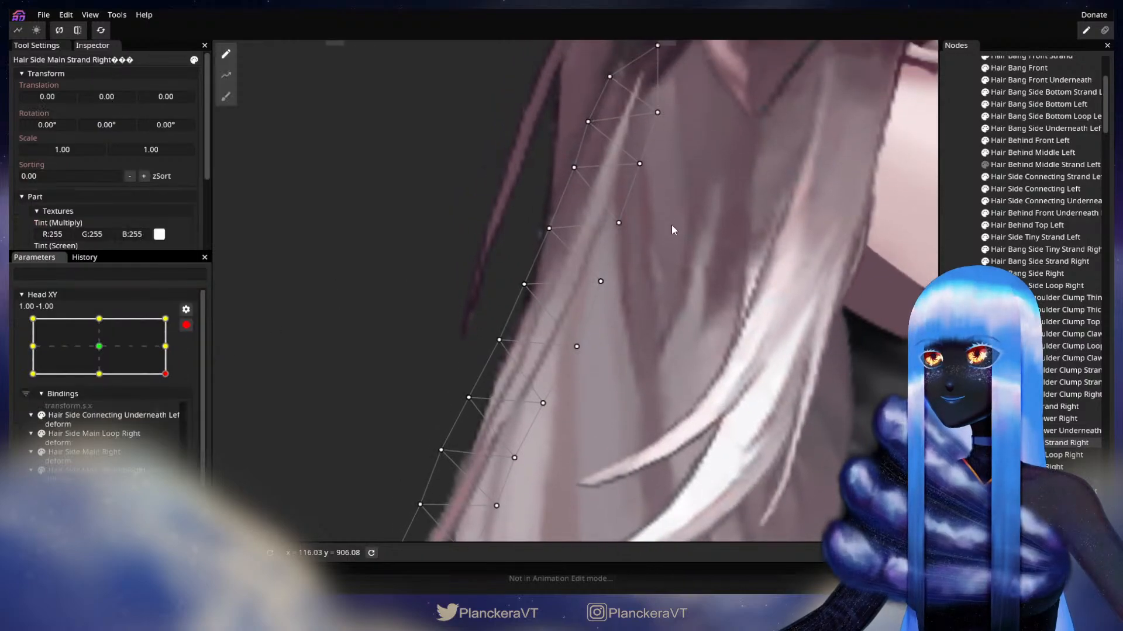
{"action": "left_click", "coordinate": [640, 164]}
{"action": "left_click_drag", "start_coordinate": [627, 354], "coordinate": [673, 261]}
{"action": "scroll", "coordinate": [642, 278], "scroll_direction": "down", "scroll_amount": 1}
{"action": "left_click", "coordinate": [961, 315]}
Preview the whole side hair by moving disarmed Head XY around 1.00, -1.00, and re-arm the parameter at that keypoint.
{"action": "scroll", "coordinate": [722, 340], "scroll_direction": "down", "scroll_amount": 5}
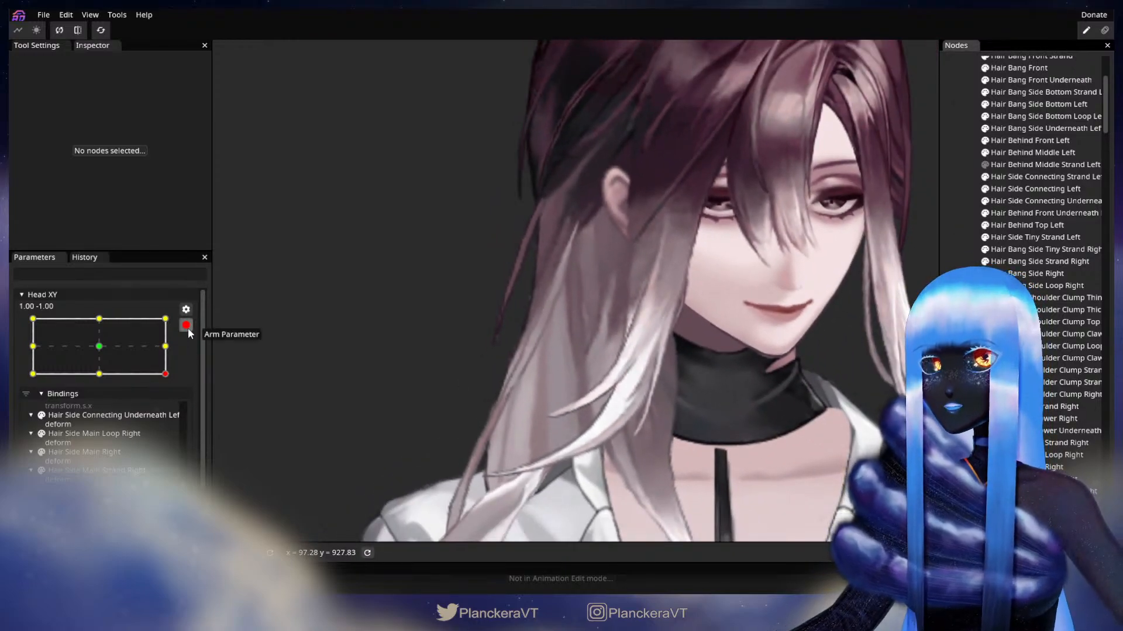
{"action": "left_click", "coordinate": [187, 325]}
{"action": "mouse_move", "coordinate": [178, 409]}
{"action": "left_mouse_down"}
{"action": "mouse_move", "coordinate": [183, 377]}
{"action": "mouse_move", "coordinate": [187, 405]}
{"action": "left_mouse_up"}
{"action": "left_click", "coordinate": [193, 359]}
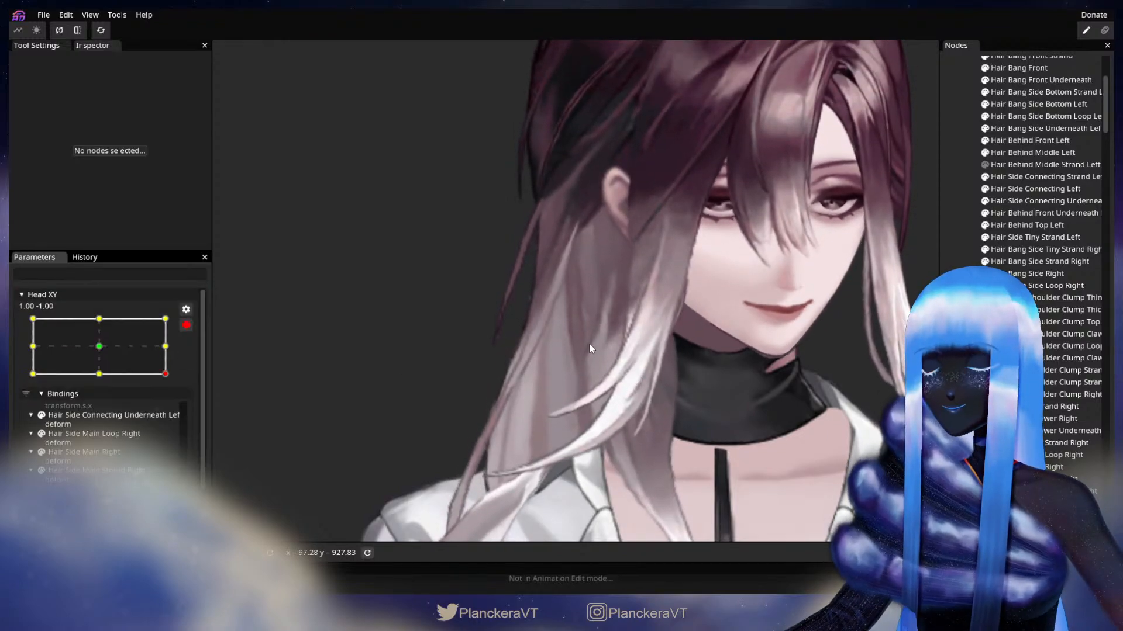
Reopen Hair Side Main Strand Right's mesh and fine-tune its upper outer-edge vertex and two neighbouring inner-edge vertices at Head XY 1.00, -1.00.
{"action": "scroll", "coordinate": [587, 321], "scroll_direction": "up", "scroll_amount": 2}
{"action": "left_click_drag", "start_coordinate": [635, 346], "coordinate": [693, 384]}
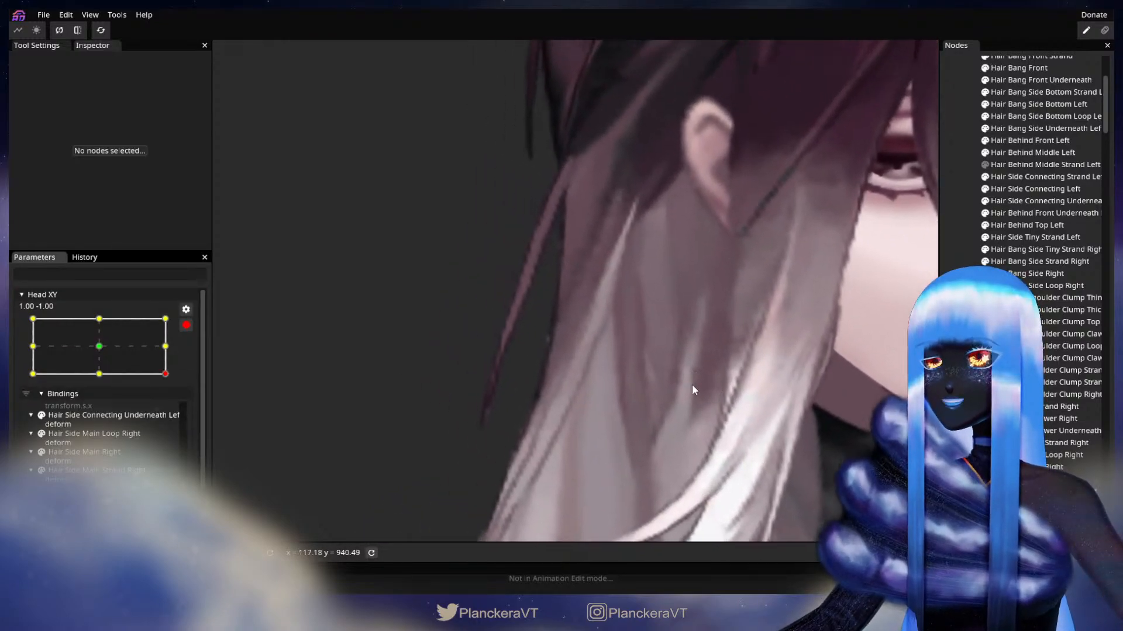
{"action": "scroll", "coordinate": [693, 384], "scroll_direction": "up", "scroll_amount": 1}
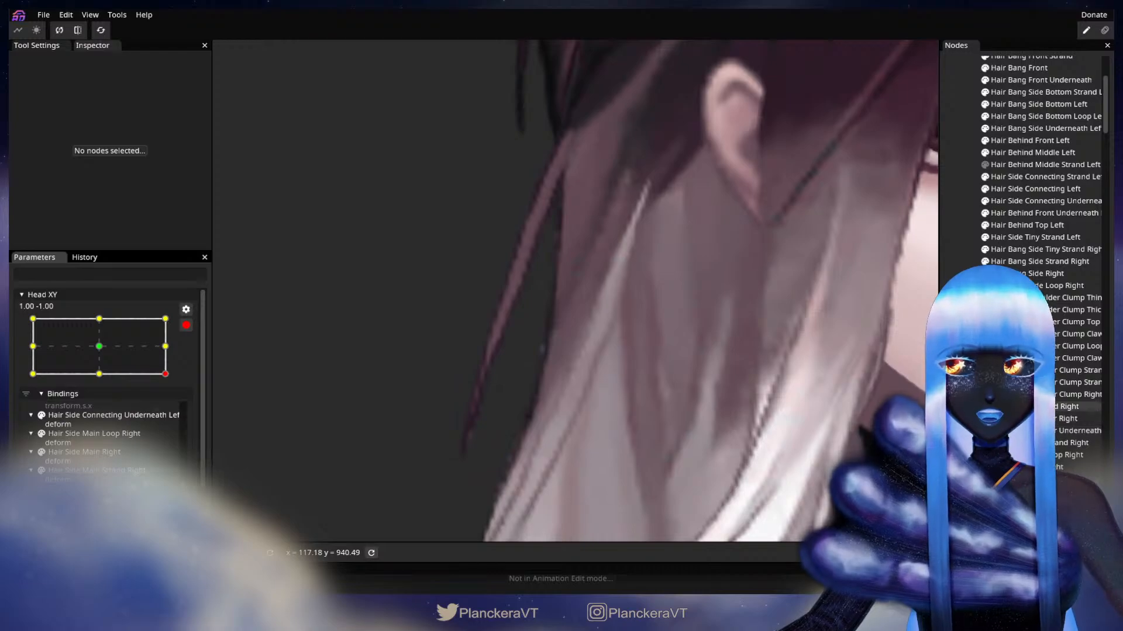
{"action": "left_click", "coordinate": [1025, 442]}
{"action": "scroll", "coordinate": [655, 332], "scroll_direction": "up", "scroll_amount": 1}
{"action": "left_click", "coordinate": [626, 341]}
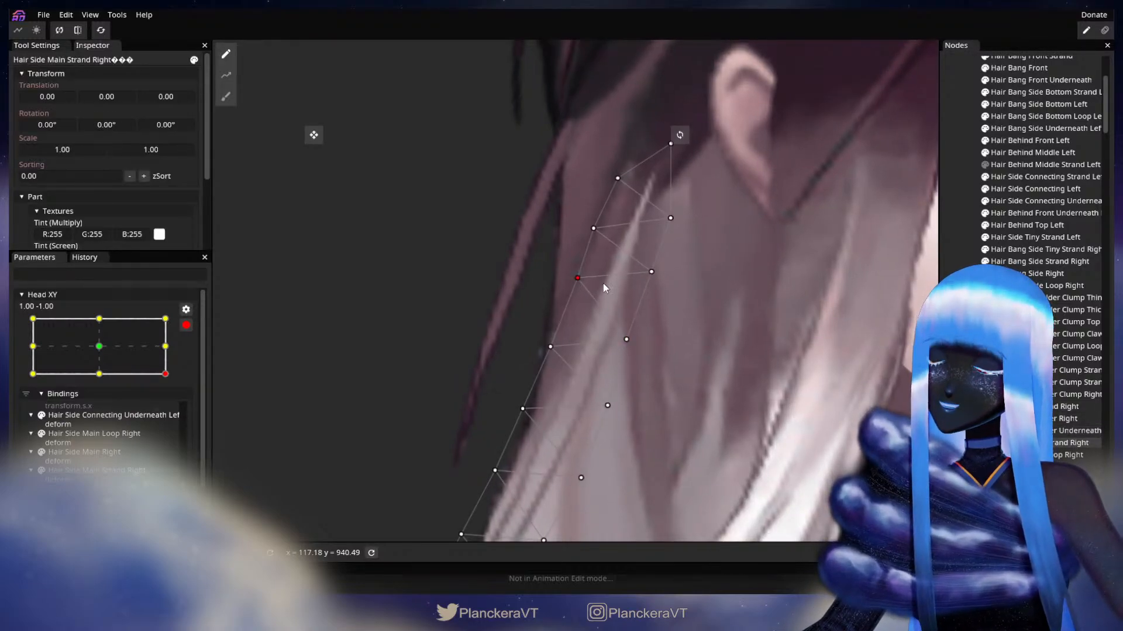
{"action": "left_click", "coordinate": [625, 340]}
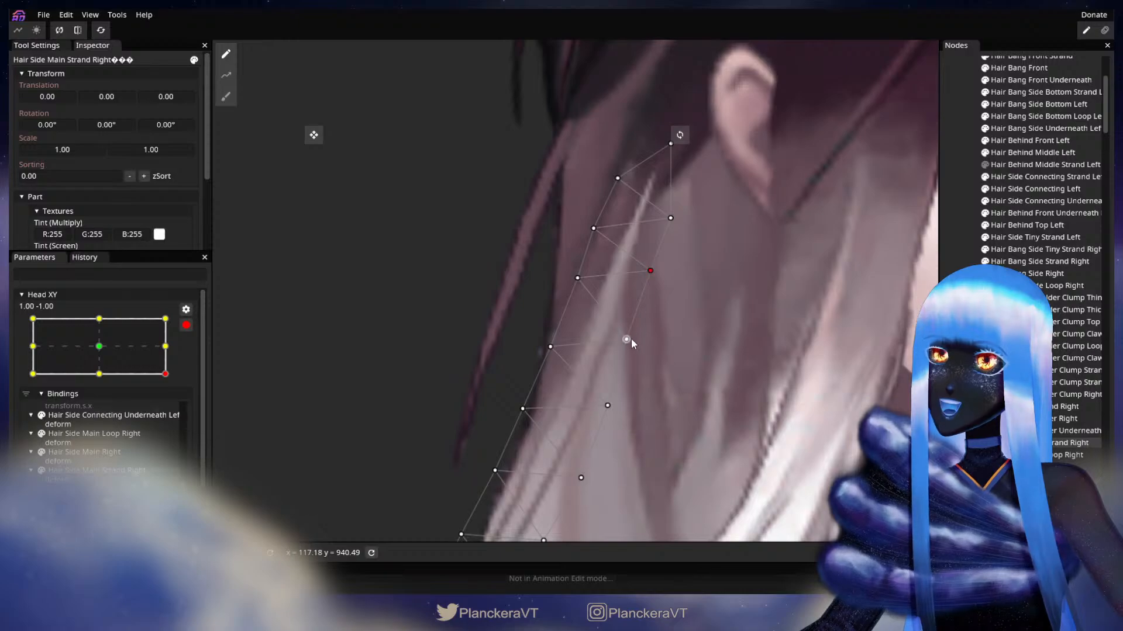
{"action": "left_click_drag", "start_coordinate": [625, 340], "coordinate": [626, 337]}
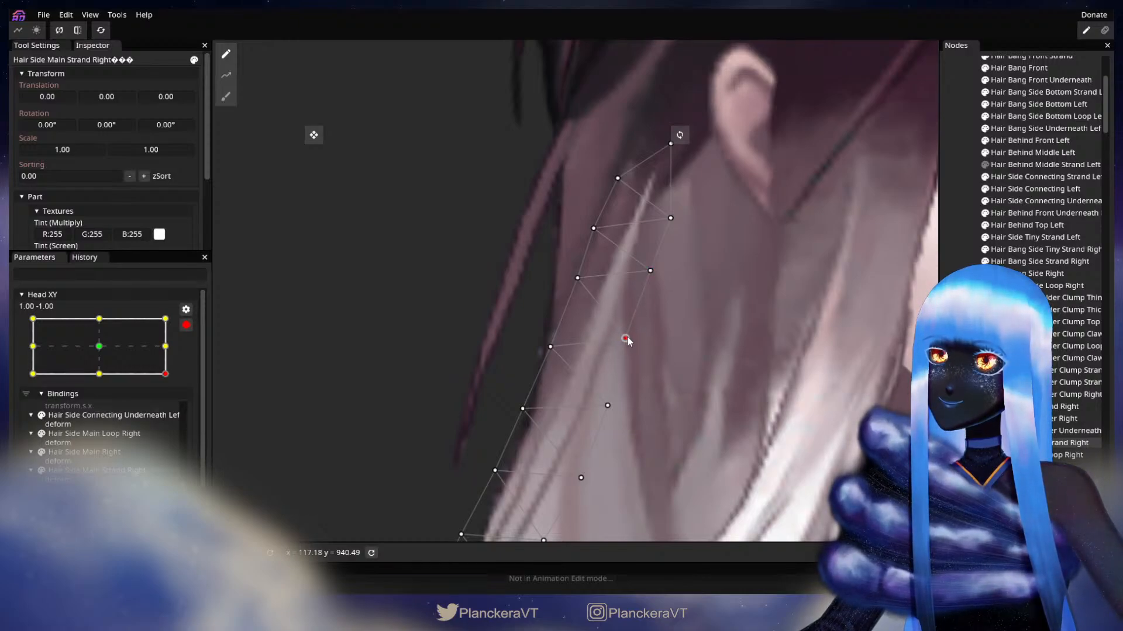
{"action": "left_click", "coordinate": [965, 443]}
Test the adjusted upper strand against the full head with Head XY disarmed, and re-arm it at 1.00, -1.00.
{"action": "scroll", "coordinate": [616, 435], "scroll_direction": "down", "scroll_amount": 1}
{"action": "scroll", "coordinate": [620, 436], "scroll_direction": "down", "scroll_amount": 4}
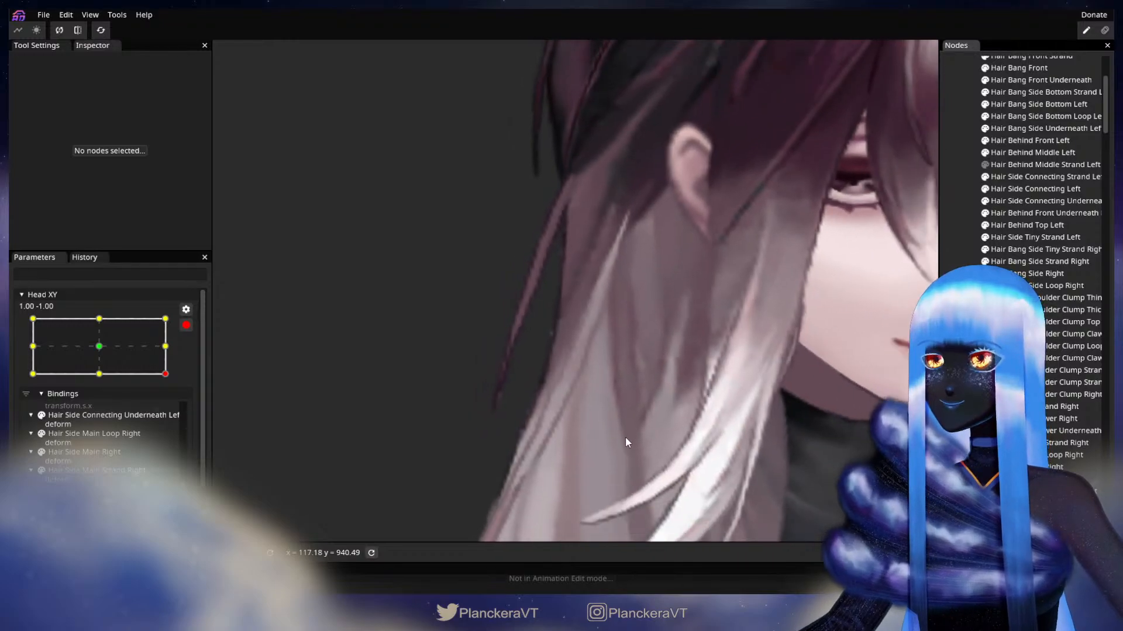
{"action": "scroll", "coordinate": [642, 437], "scroll_direction": "down", "scroll_amount": 2}
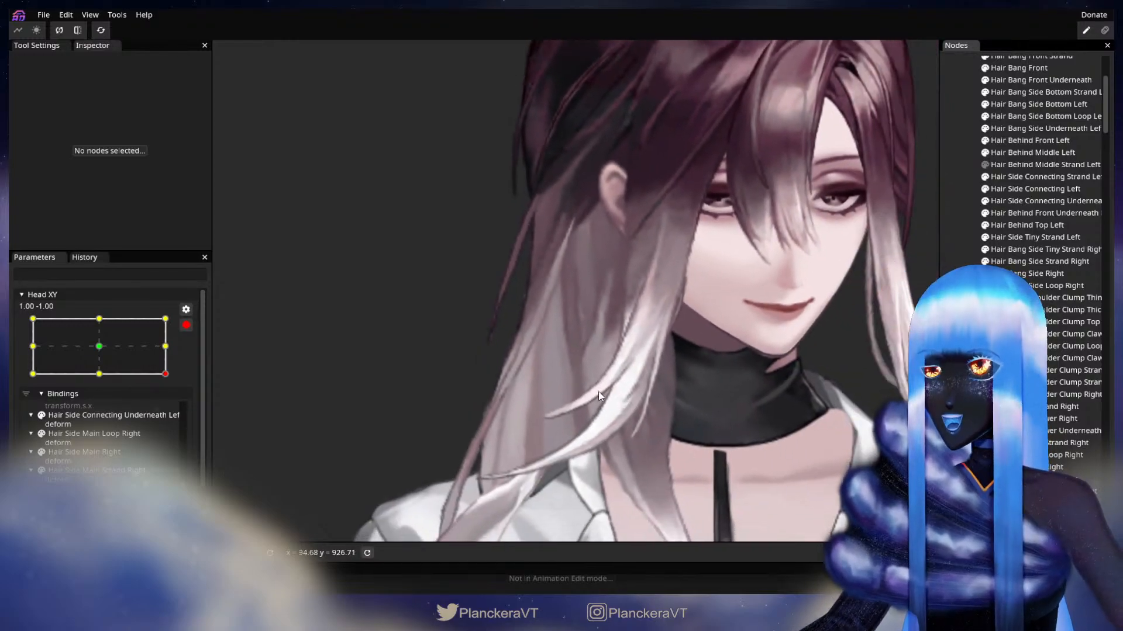
{"action": "left_click", "coordinate": [186, 329]}
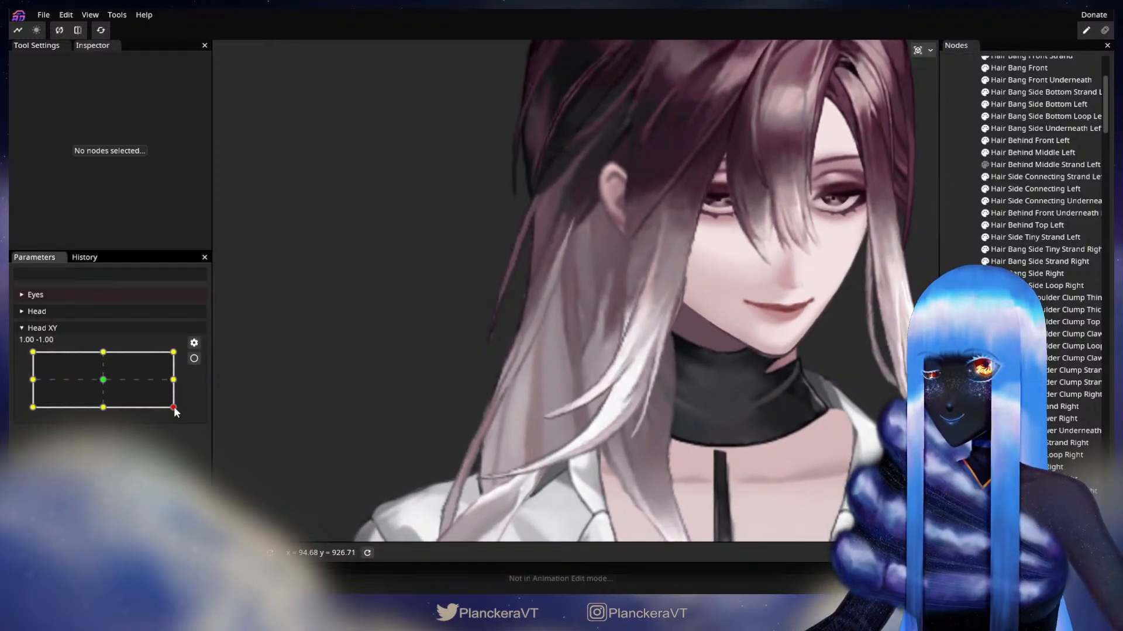
{"action": "mouse_move", "coordinate": [174, 408]}
{"action": "left_mouse_down"}
{"action": "mouse_move", "coordinate": [181, 377]}
{"action": "mouse_move", "coordinate": [185, 409]}
{"action": "left_mouse_up"}
{"action": "left_click", "coordinate": [194, 359]}
Adjust the vertex pair beside the white highlight's upper end on Hair Side Main Strand Right and close its mesh.
{"action": "scroll", "coordinate": [524, 276], "scroll_direction": "up", "scroll_amount": 6}
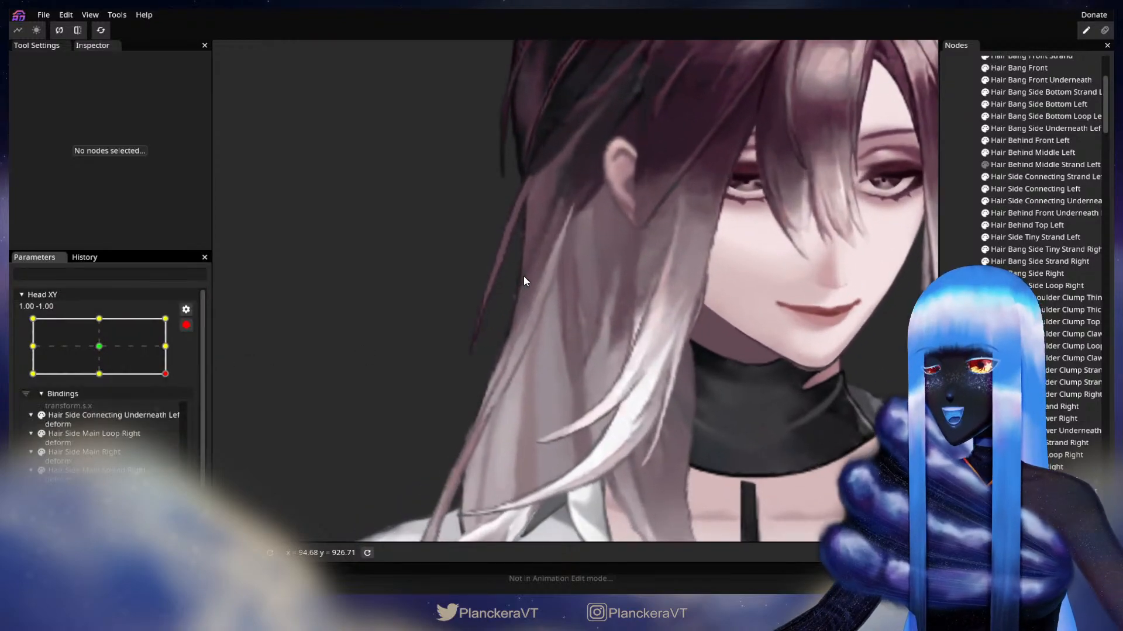
{"action": "left_click_drag", "start_coordinate": [551, 272], "coordinate": [597, 419]}
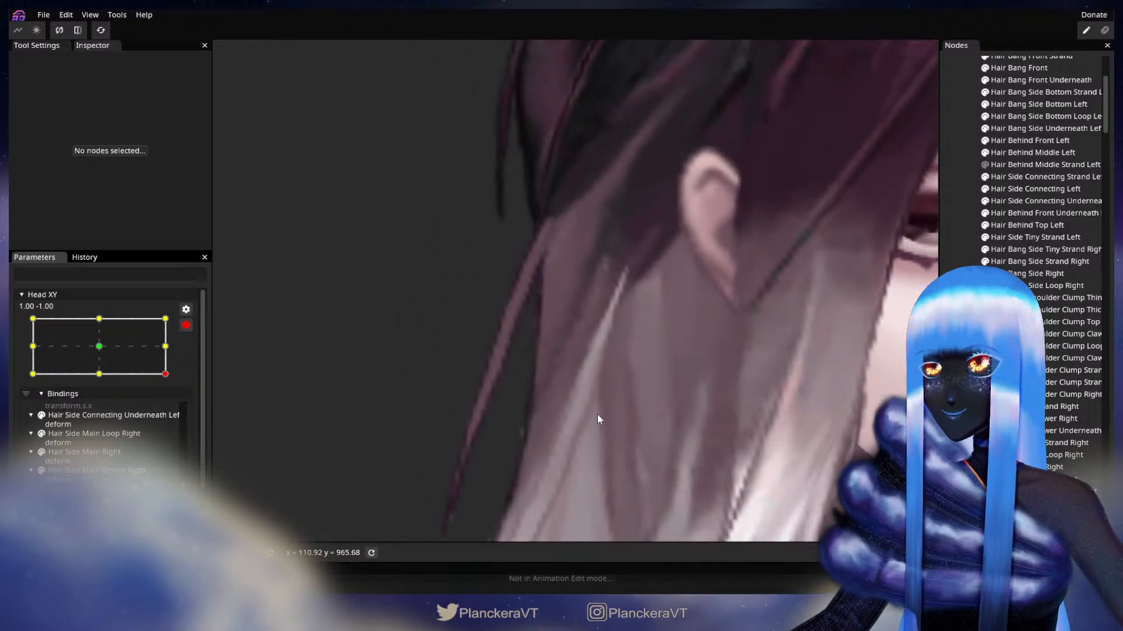
{"action": "left_click", "coordinate": [637, 371]}
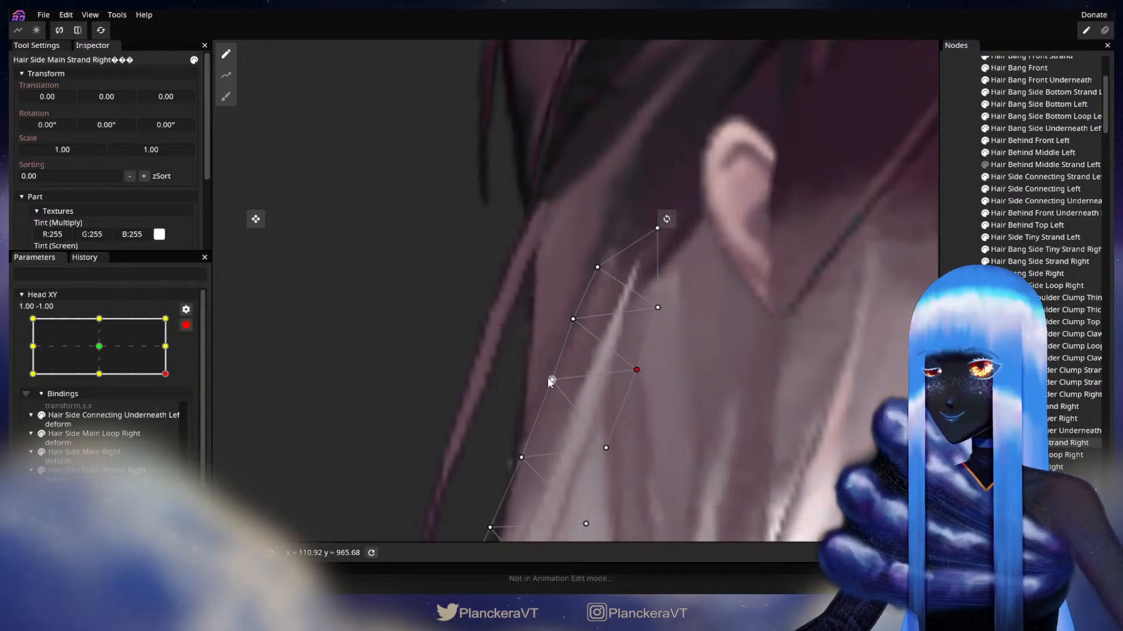
{"action": "left_click", "coordinate": [710, 415]}
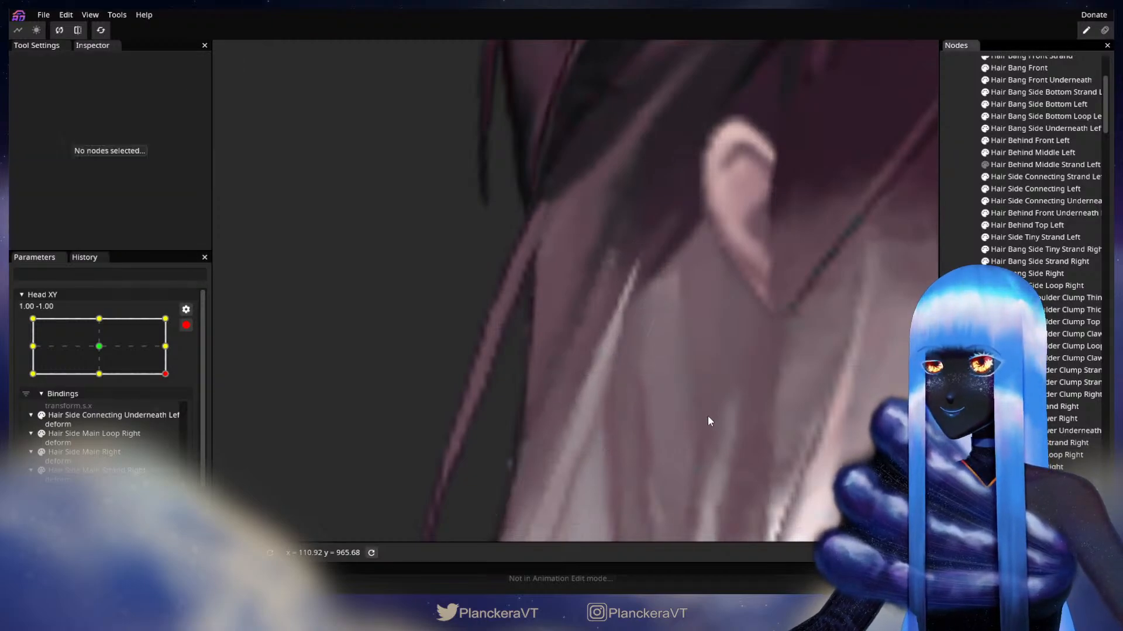
Check how the side hair follows a slight upward head move from 1.00, -1.00 with Head XY disarmed, and re-arm it at the keypoint.
{"action": "scroll", "coordinate": [710, 416], "scroll_direction": "down", "scroll_amount": 5}
{"action": "scroll", "coordinate": [739, 416], "scroll_direction": "down", "scroll_amount": 6}
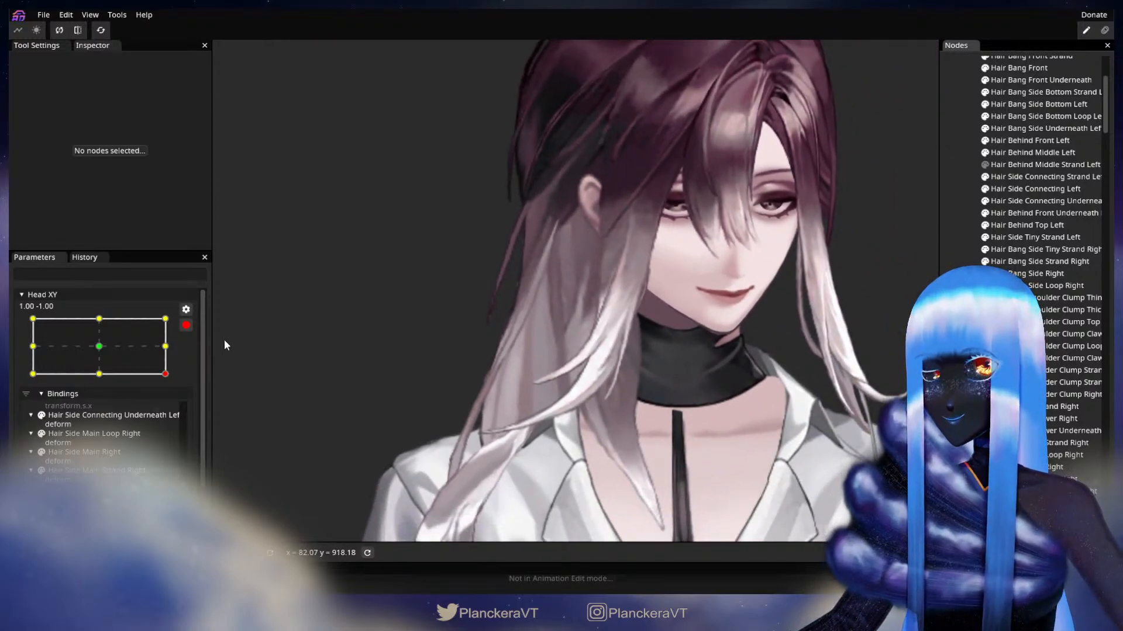
{"action": "left_click", "coordinate": [186, 326]}
{"action": "mouse_move", "coordinate": [175, 407]}
{"action": "left_mouse_down"}
{"action": "mouse_move", "coordinate": [173, 381]}
{"action": "mouse_move", "coordinate": [180, 407]}
{"action": "left_mouse_up"}
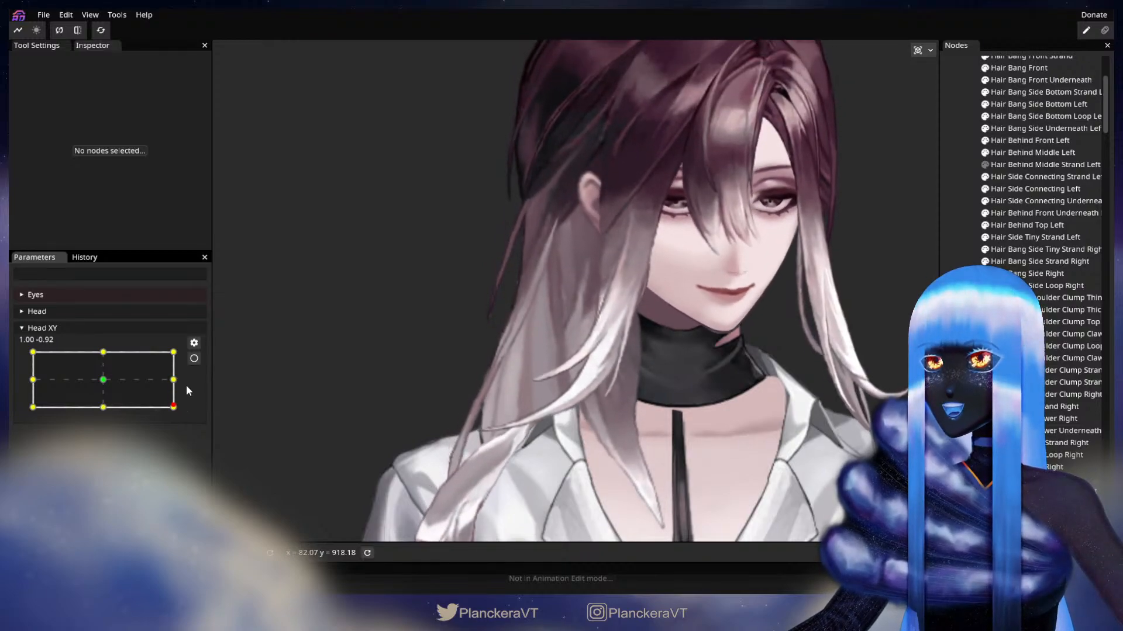
{"action": "left_click", "coordinate": [193, 358]}
Refine the outer- and inner-edge vertices of the strand's fourth row from its upper end at Head XY 1.00, -1.00.
{"action": "scroll", "coordinate": [469, 279], "scroll_direction": "up", "scroll_amount": 5}
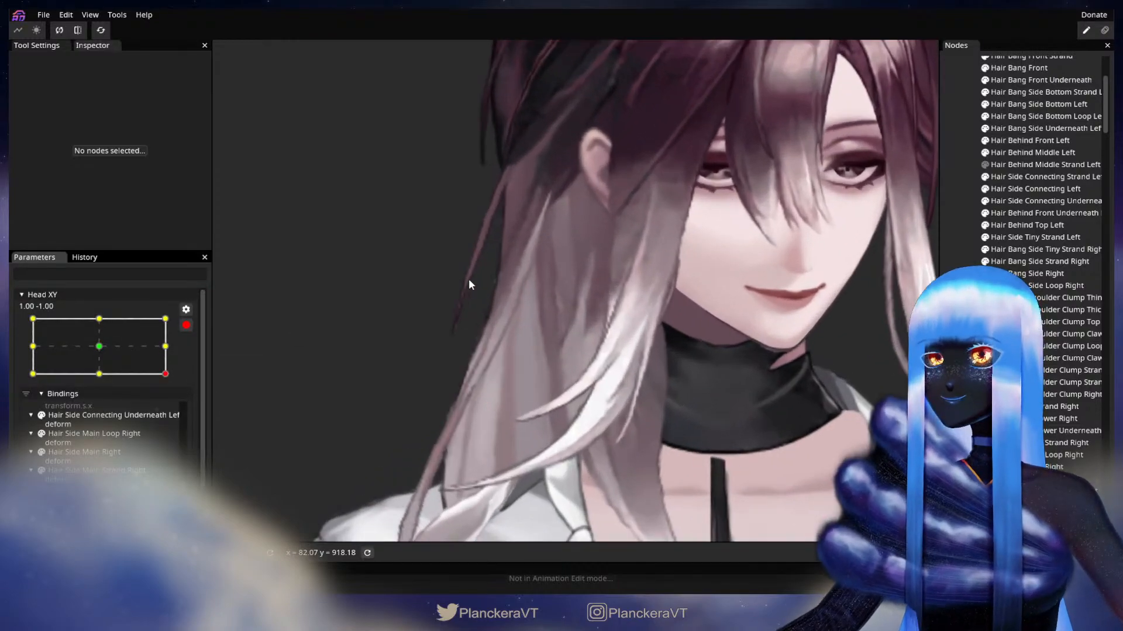
{"action": "scroll", "coordinate": [515, 350], "scroll_direction": "up", "scroll_amount": 5}
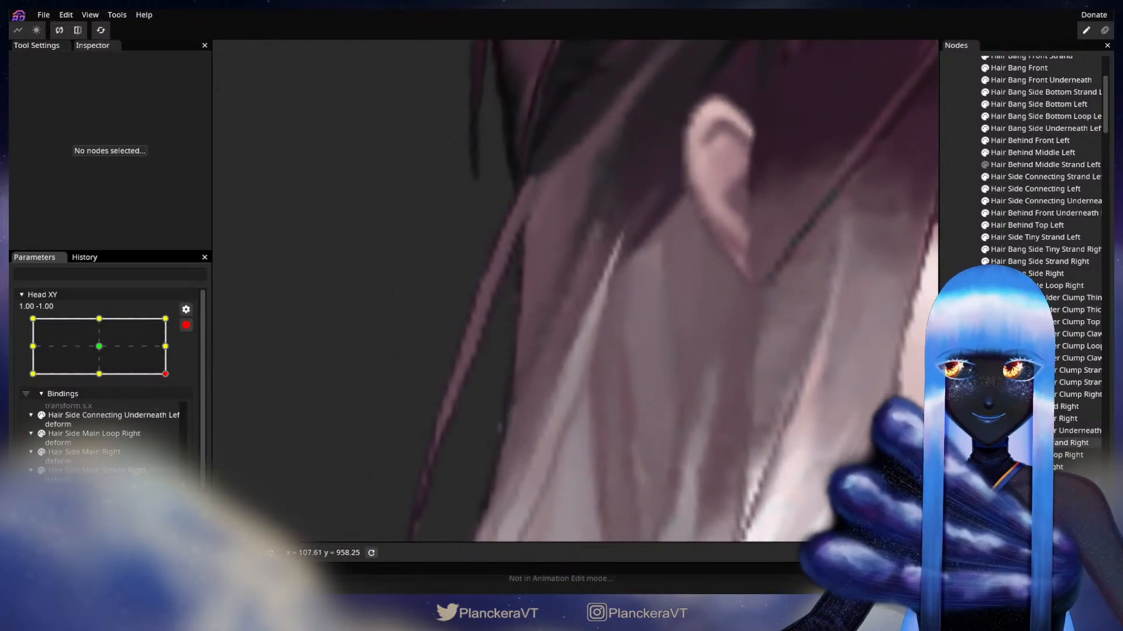
{"action": "left_click", "coordinate": [503, 381]}
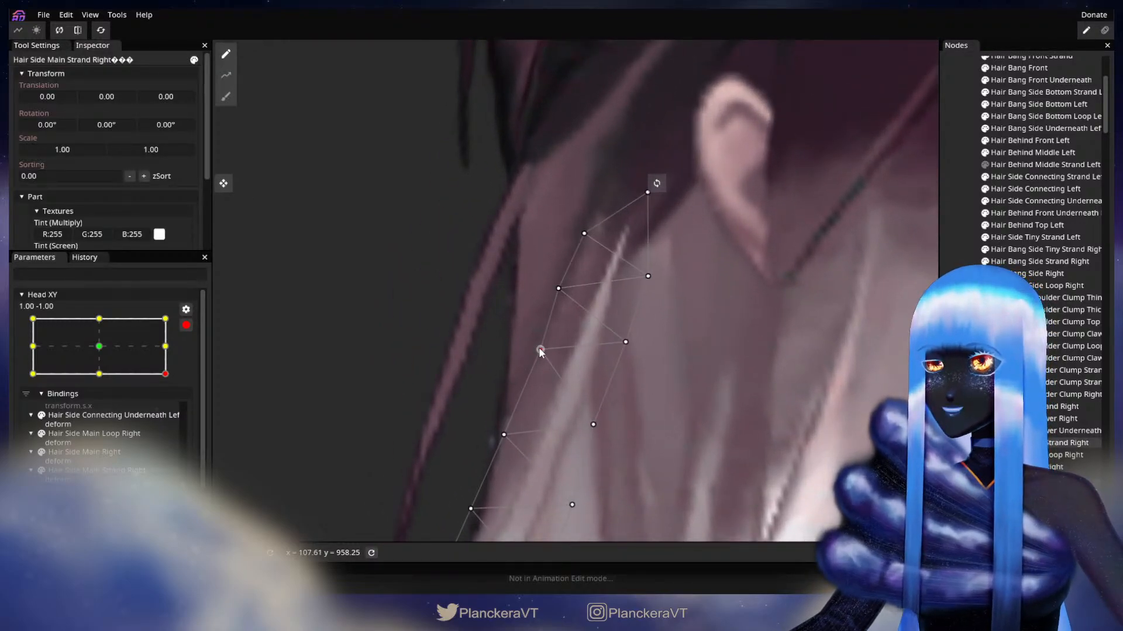
{"action": "left_click", "coordinate": [540, 349]}
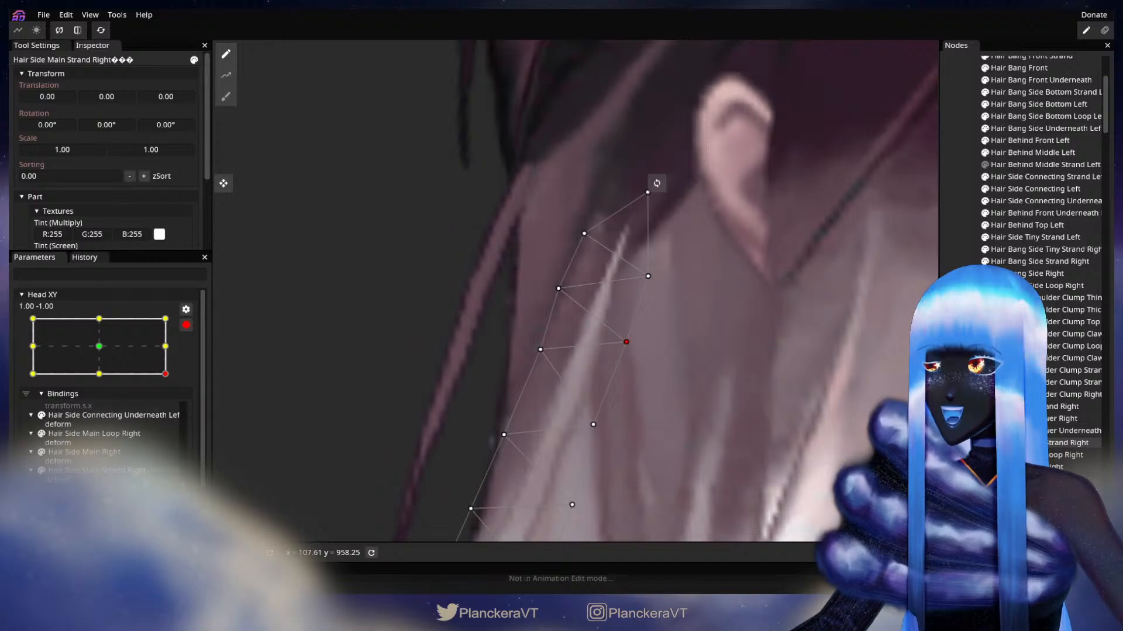
{"action": "key", "text": "Escape"}
Preview the side hair with Head XY disarmed, moving it between 1.00, -1.00 and about 1.00, -0.10.
{"action": "scroll", "coordinate": [654, 399], "scroll_direction": "down", "scroll_amount": 5}
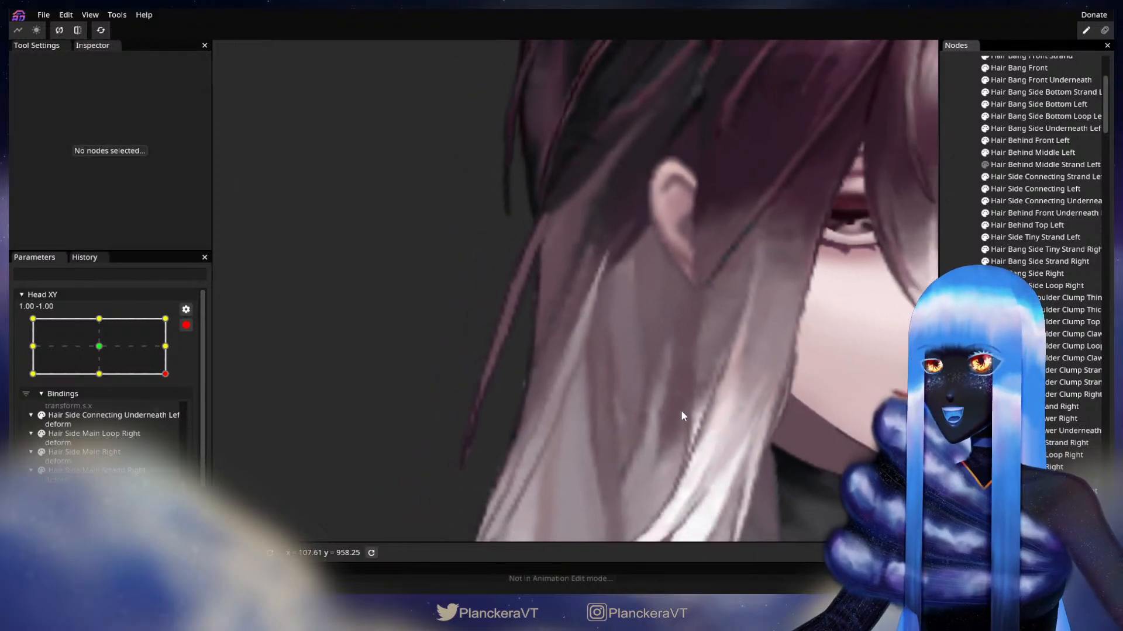
{"action": "scroll", "coordinate": [682, 416], "scroll_direction": "down", "scroll_amount": 5}
{"action": "scroll", "coordinate": [670, 377], "scroll_direction": "down", "scroll_amount": 2}
{"action": "left_click", "coordinate": [186, 325]}
{"action": "mouse_move", "coordinate": [175, 408]}
{"action": "left_mouse_down"}
{"action": "mouse_move", "coordinate": [181, 377]}
{"action": "mouse_move", "coordinate": [183, 412]}
{"action": "left_mouse_up"}
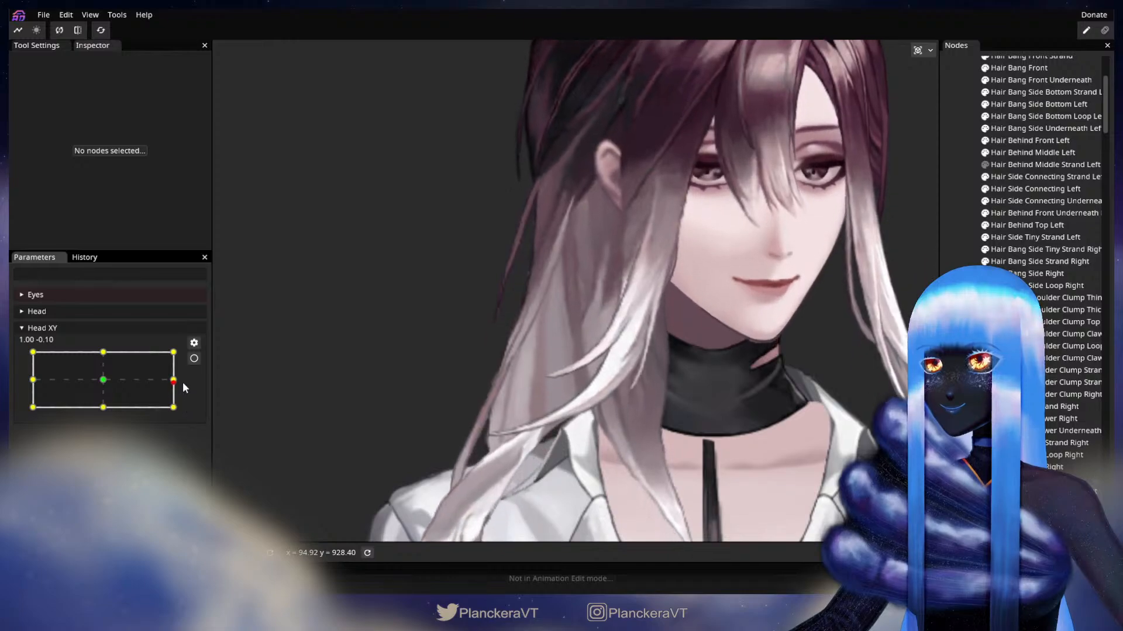
Re-arm Head XY at 1.00, -1.00 and nudge the inner-edge vertex below the highlight's tip on Hair Side Main Strand Right.
{"action": "scroll", "coordinate": [409, 348], "scroll_direction": "up", "scroll_amount": 4}
{"action": "scroll", "coordinate": [408, 348], "scroll_direction": "up", "scroll_amount": 3}
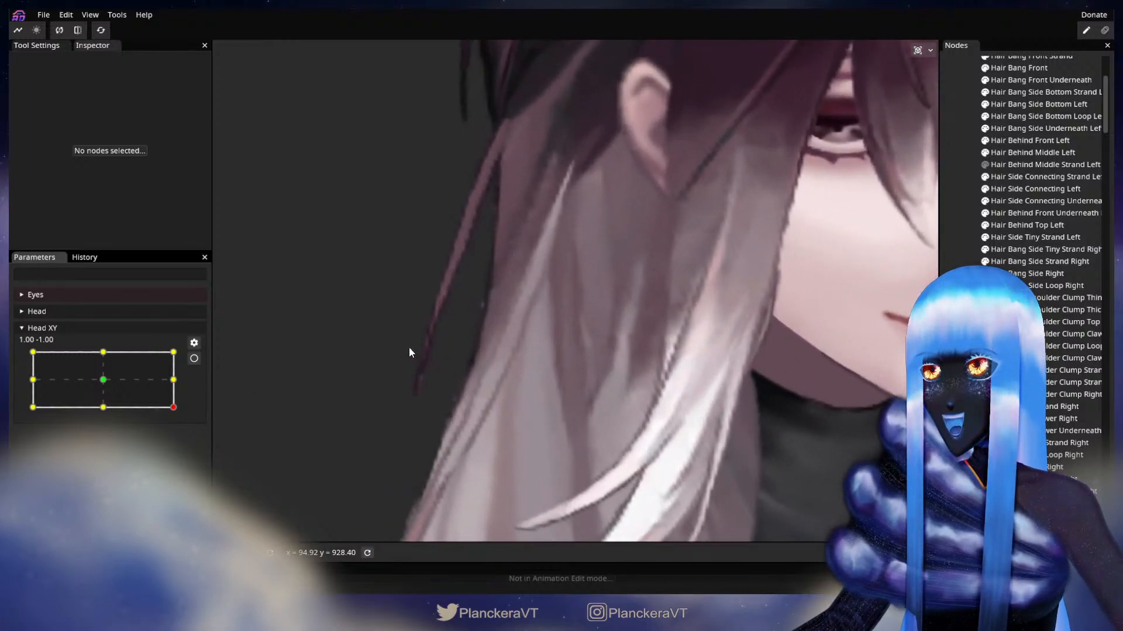
{"action": "left_click", "coordinate": [193, 359]}
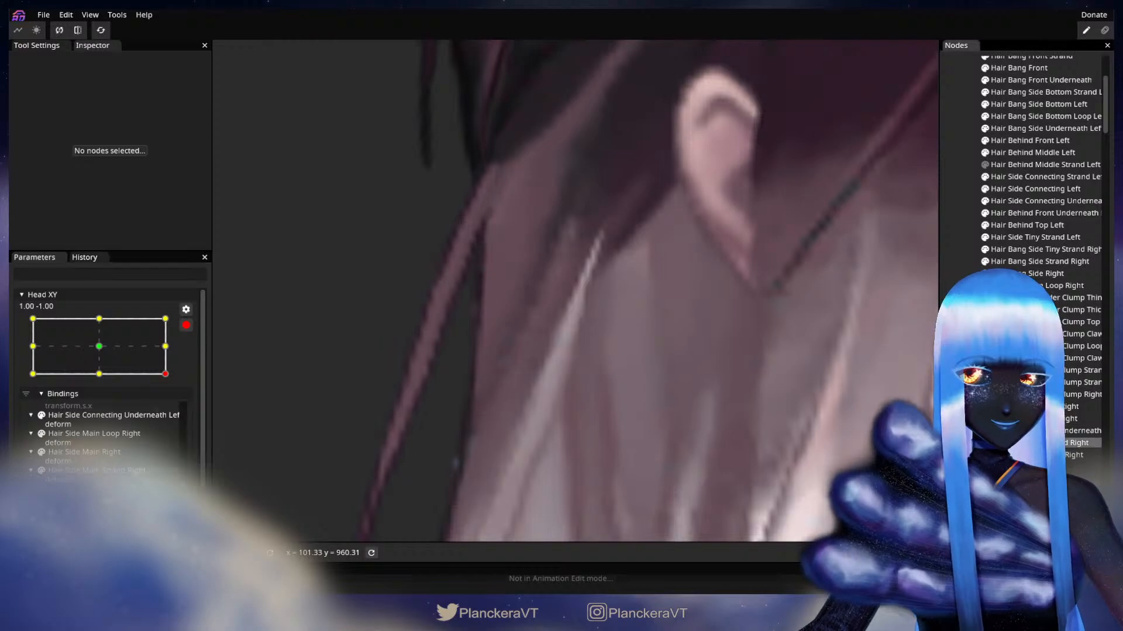
{"action": "left_click", "coordinate": [648, 377]}
{"action": "left_click", "coordinate": [602, 362]}
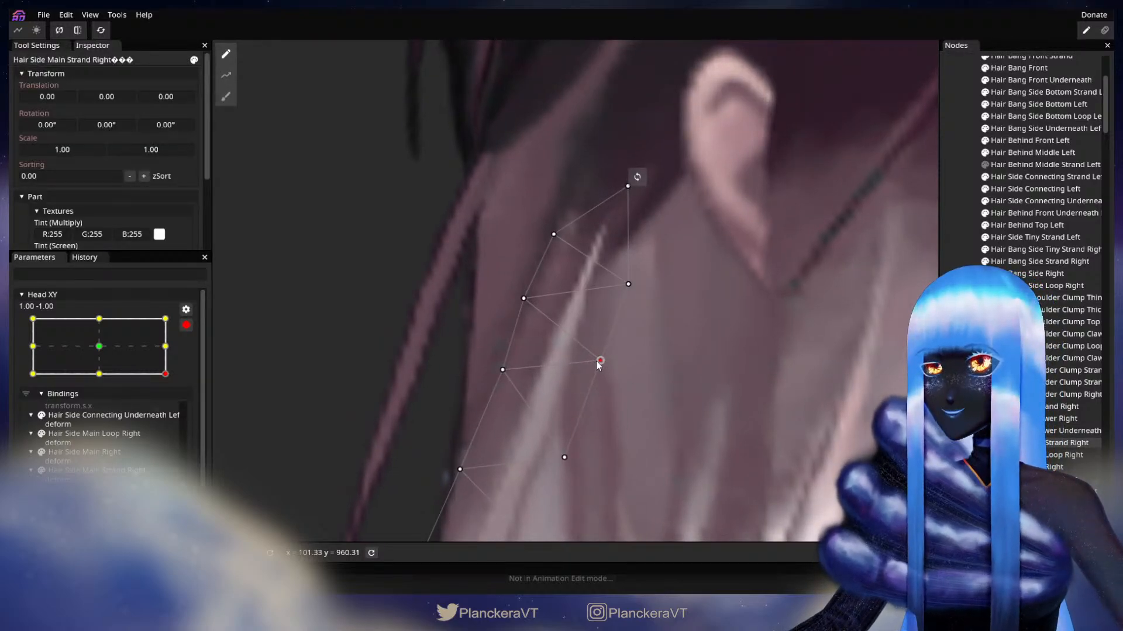
{"action": "key", "text": "Escape"}
Disarm Head XY and review the strand's latest deformation on the full head by moving the parameter around 1.00, -1.00.
{"action": "scroll", "coordinate": [591, 366], "scroll_direction": "down", "scroll_amount": 6}
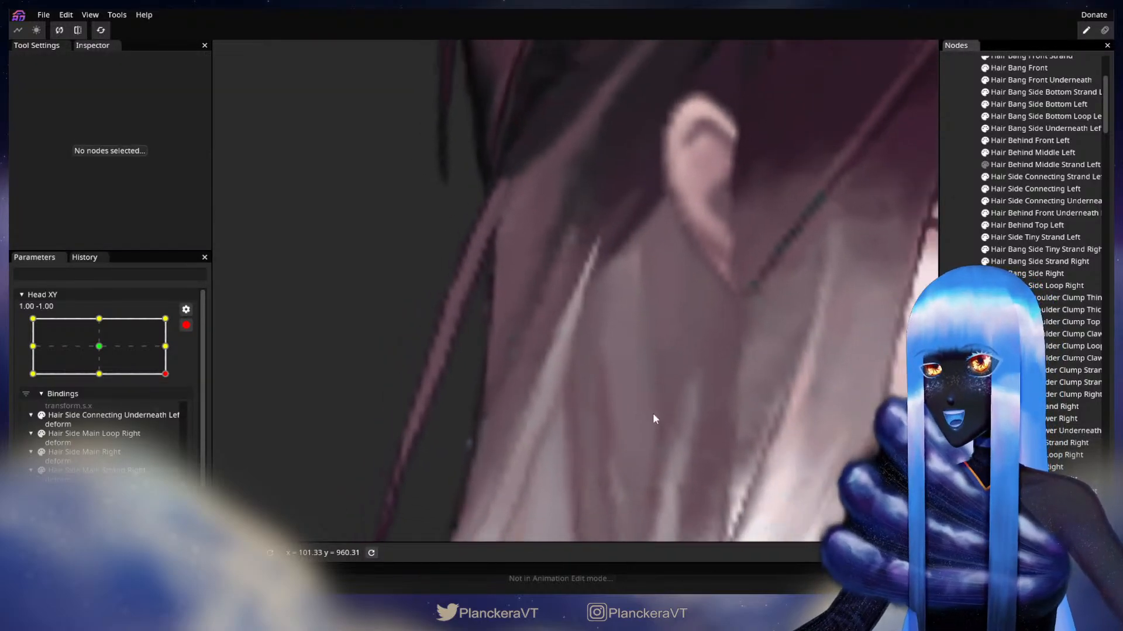
{"action": "scroll", "coordinate": [668, 406], "scroll_direction": "down", "scroll_amount": 5}
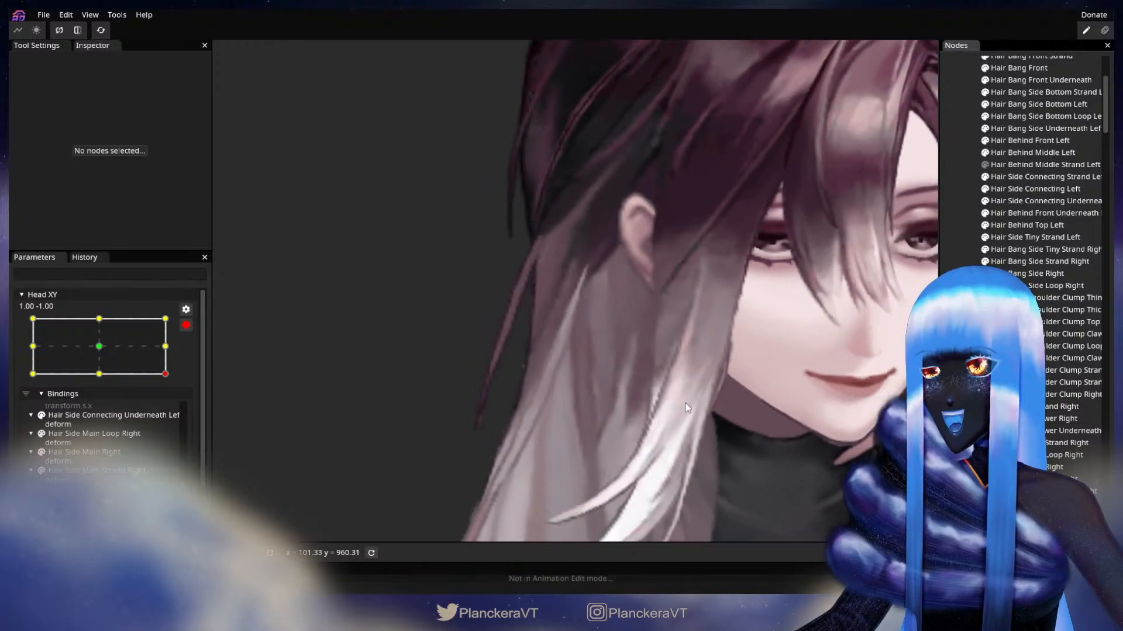
{"action": "scroll", "coordinate": [700, 349], "scroll_direction": "down", "scroll_amount": 1}
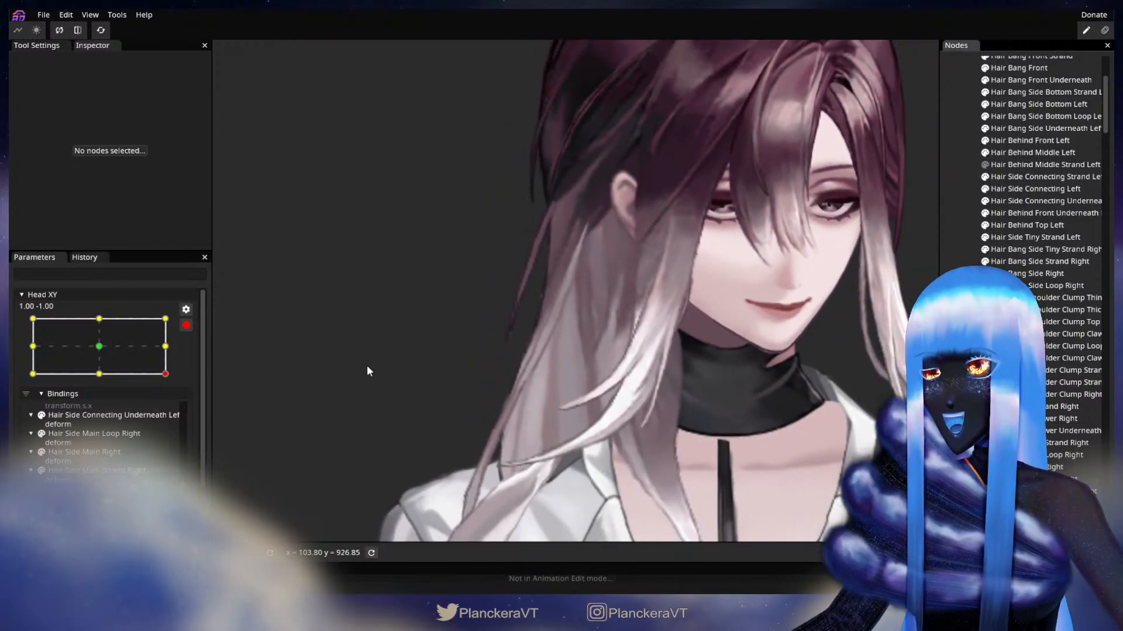
{"action": "left_click", "coordinate": [185, 326]}
{"action": "mouse_move", "coordinate": [174, 408]}
{"action": "left_mouse_down"}
{"action": "mouse_move", "coordinate": [183, 380]}
{"action": "mouse_move", "coordinate": [186, 412]}
{"action": "left_mouse_up"}
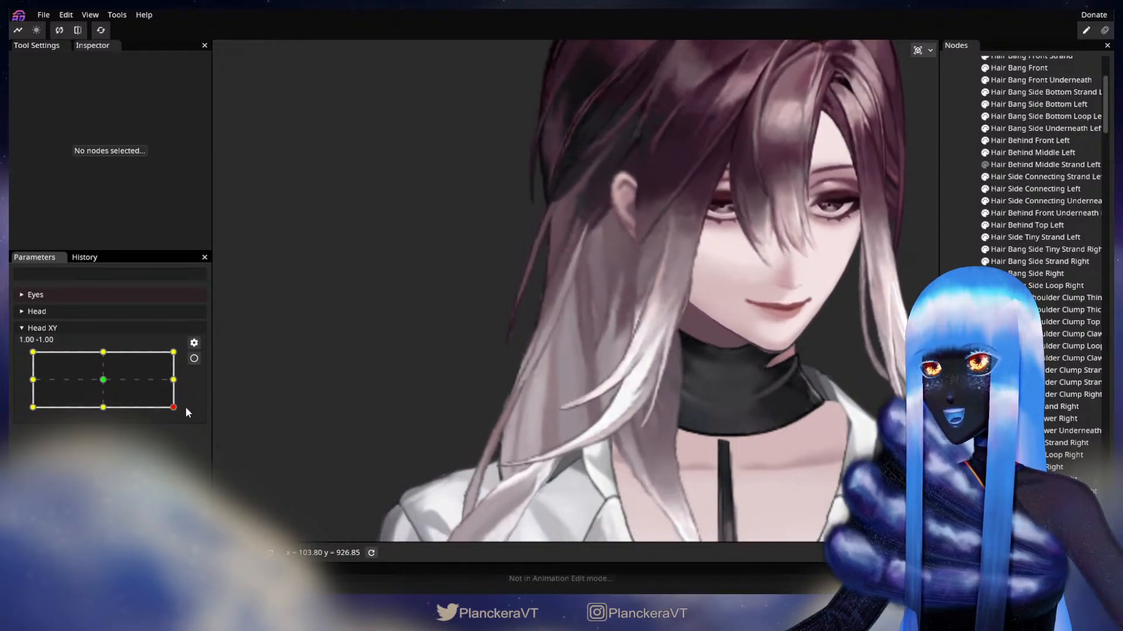
Re-arm Head XY at 1.00, -1.00 and refine Hair Side Main Strand Right's fifth and sixth outer-edge vertices and sixth inner-edge vertex from its upper end.
{"action": "left_click", "coordinate": [194, 359]}
{"action": "scroll", "coordinate": [495, 413], "scroll_direction": "up", "scroll_amount": 5}
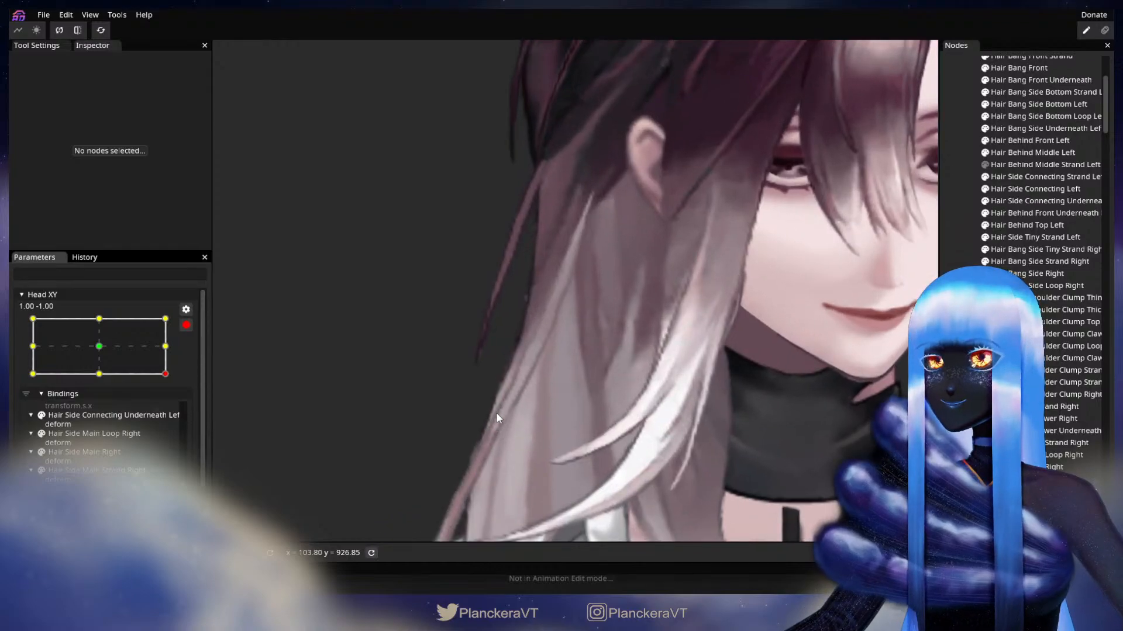
{"action": "scroll", "coordinate": [506, 405], "scroll_direction": "up", "scroll_amount": 5}
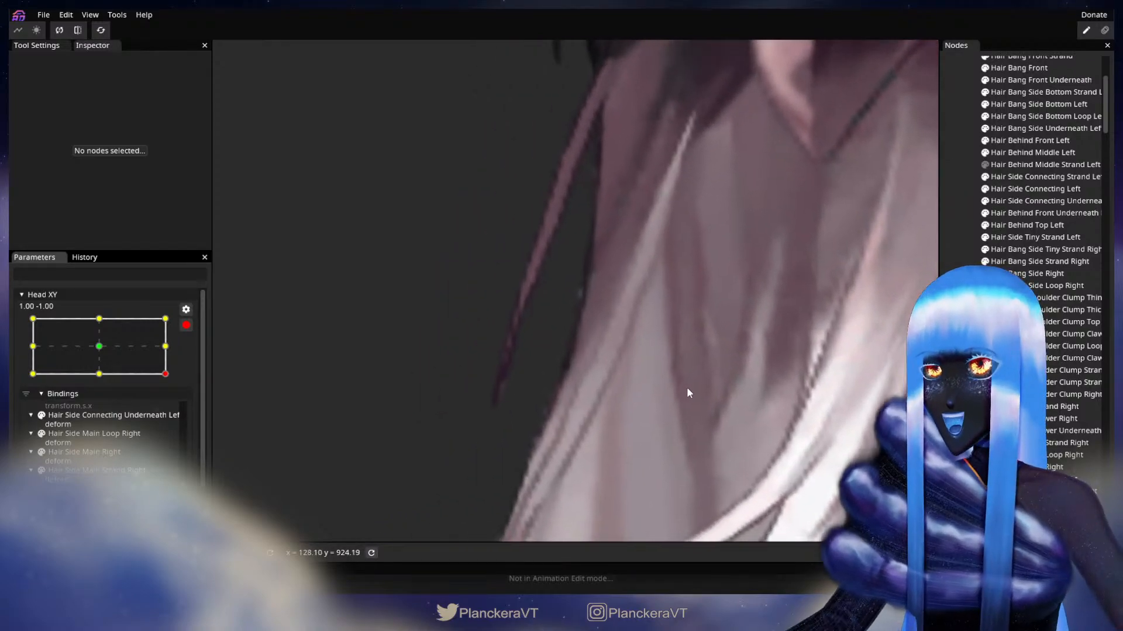
{"action": "left_click", "coordinate": [663, 368]}
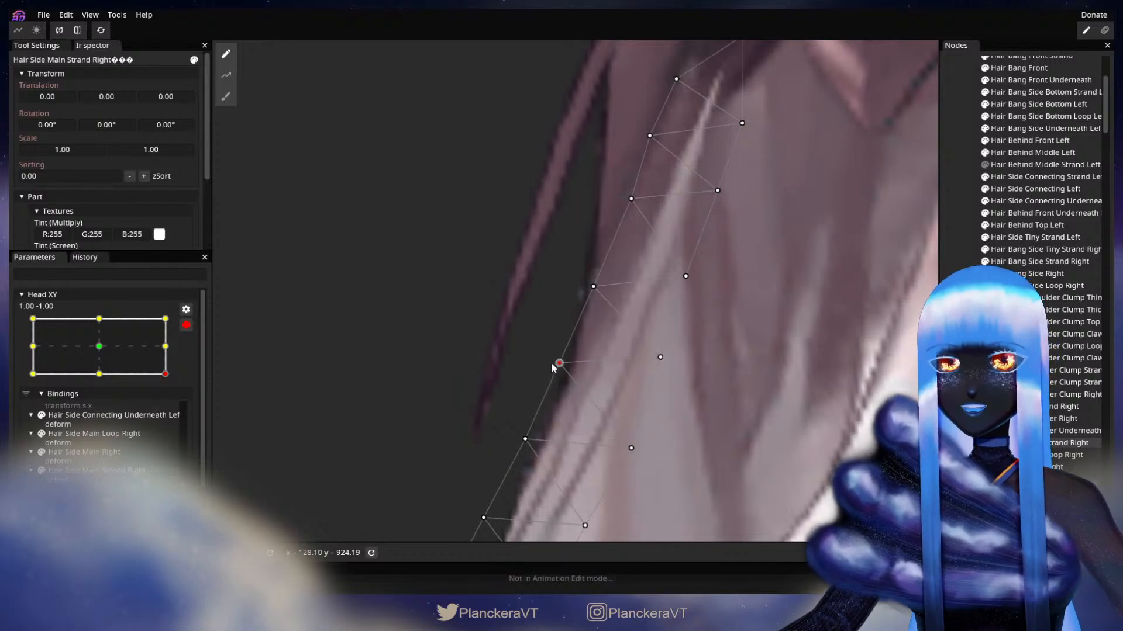
{"action": "left_click_drag", "start_coordinate": [548, 361], "coordinate": [631, 315]}
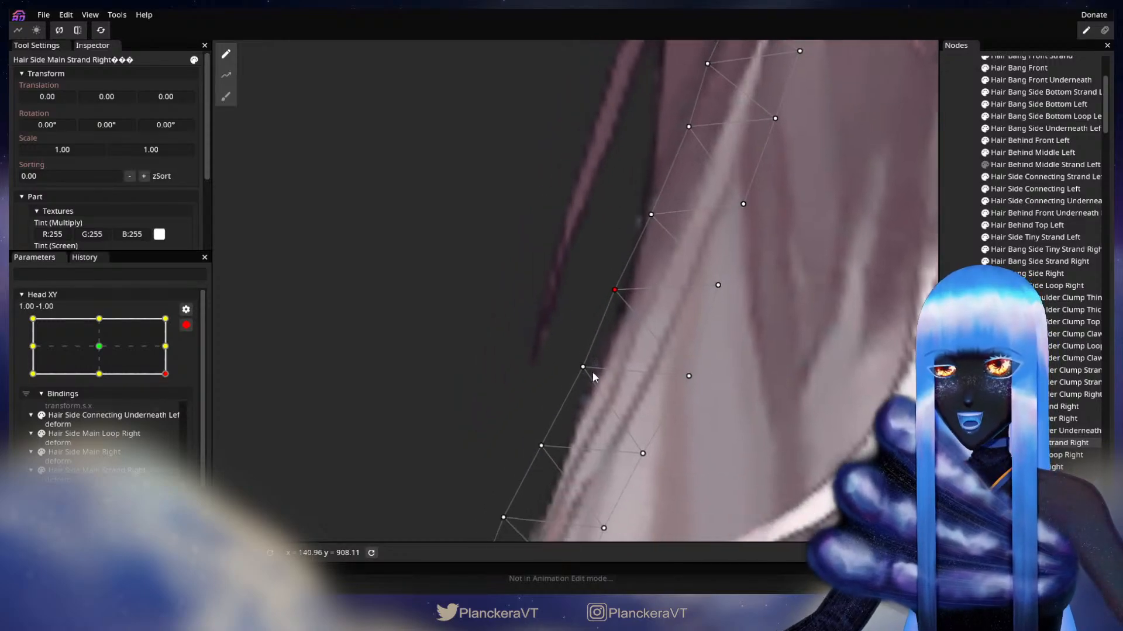
{"action": "left_click", "coordinate": [574, 369]}
{"action": "left_click_drag", "start_coordinate": [575, 369], "coordinate": [571, 367]}
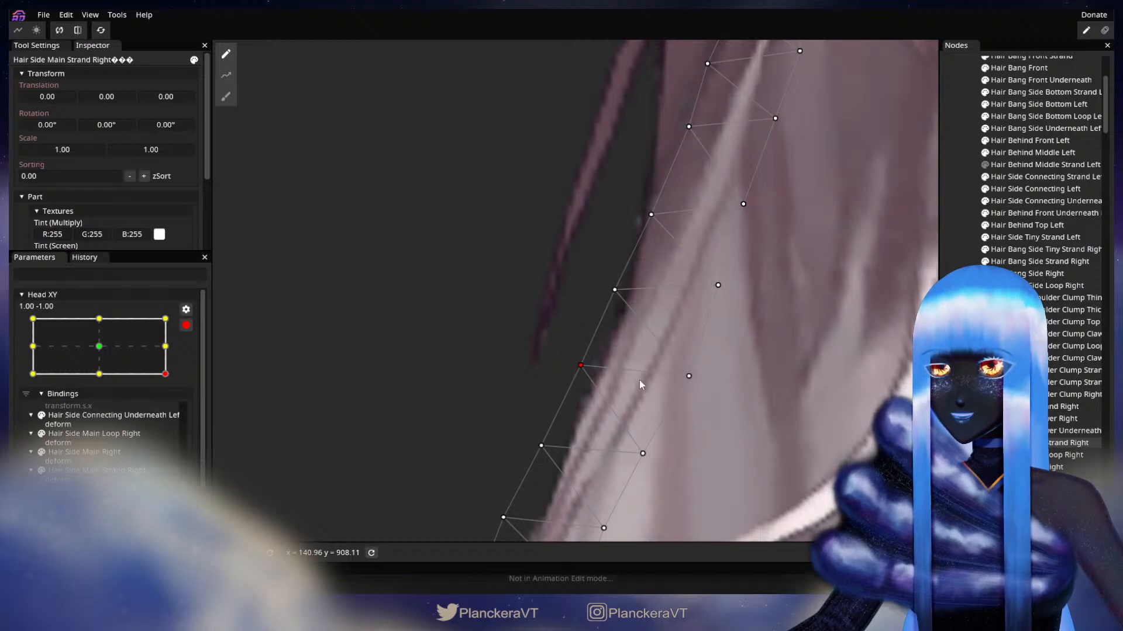
{"action": "left_click", "coordinate": [688, 376]}
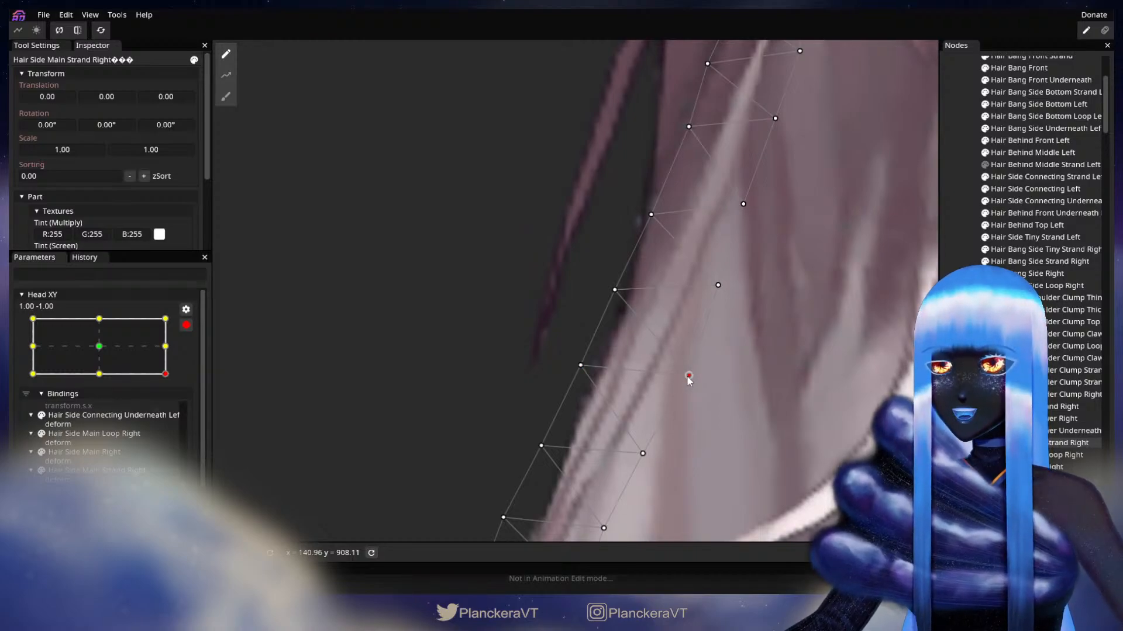
{"action": "left_click", "coordinate": [760, 398]}
{"action": "scroll", "coordinate": [773, 400], "scroll_direction": "up", "scroll_amount": 3}
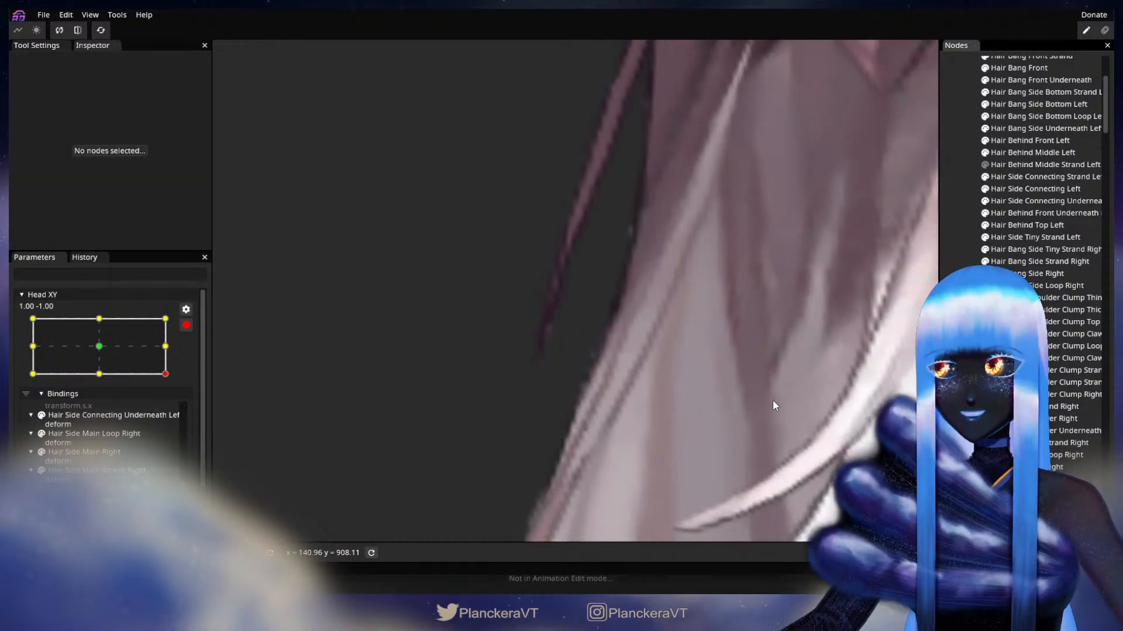
Disarm Head XY and check the side hair's motion on the full head by moving the parameter around 1.00, -1.00.
{"action": "scroll", "coordinate": [773, 406], "scroll_direction": "down", "scroll_amount": 6}
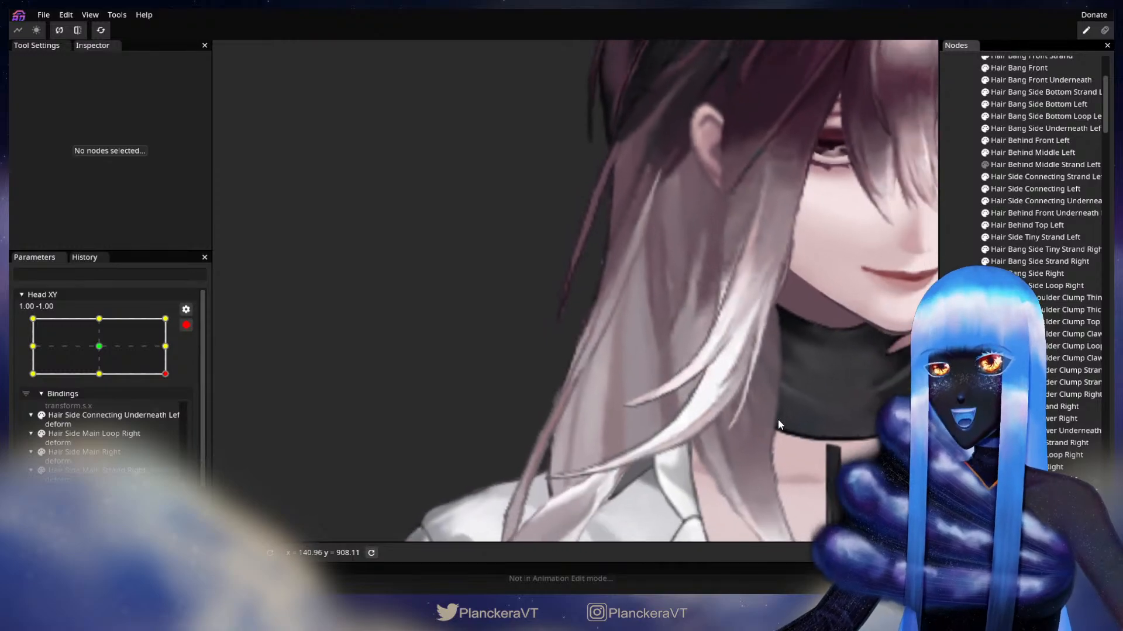
{"action": "scroll", "coordinate": [775, 412], "scroll_direction": "down", "scroll_amount": 4}
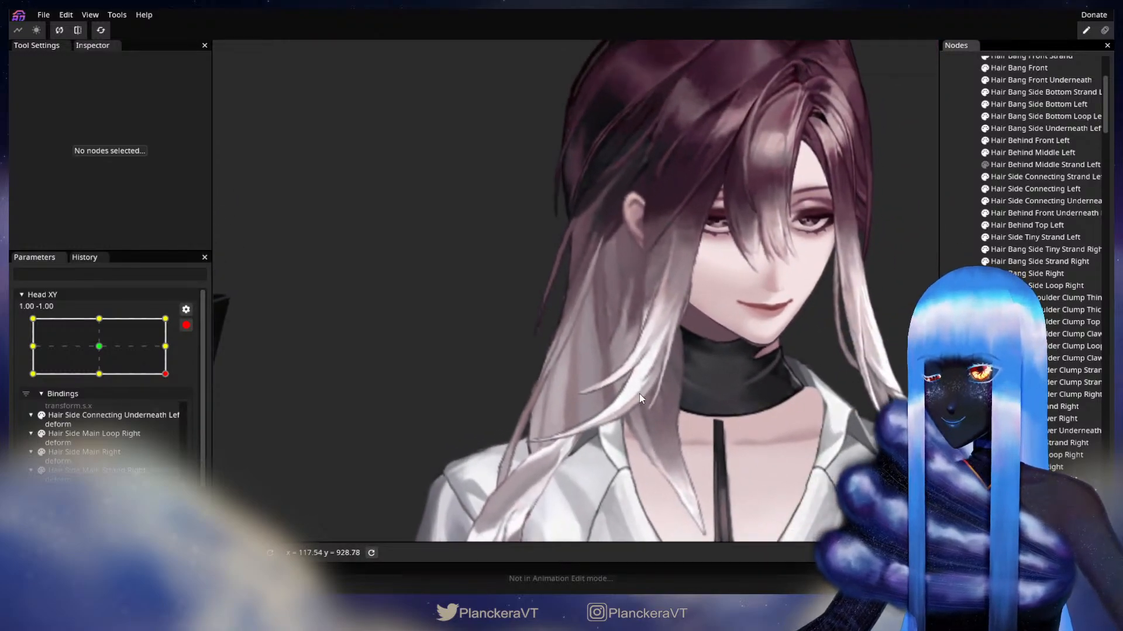
{"action": "left_click", "coordinate": [186, 325]}
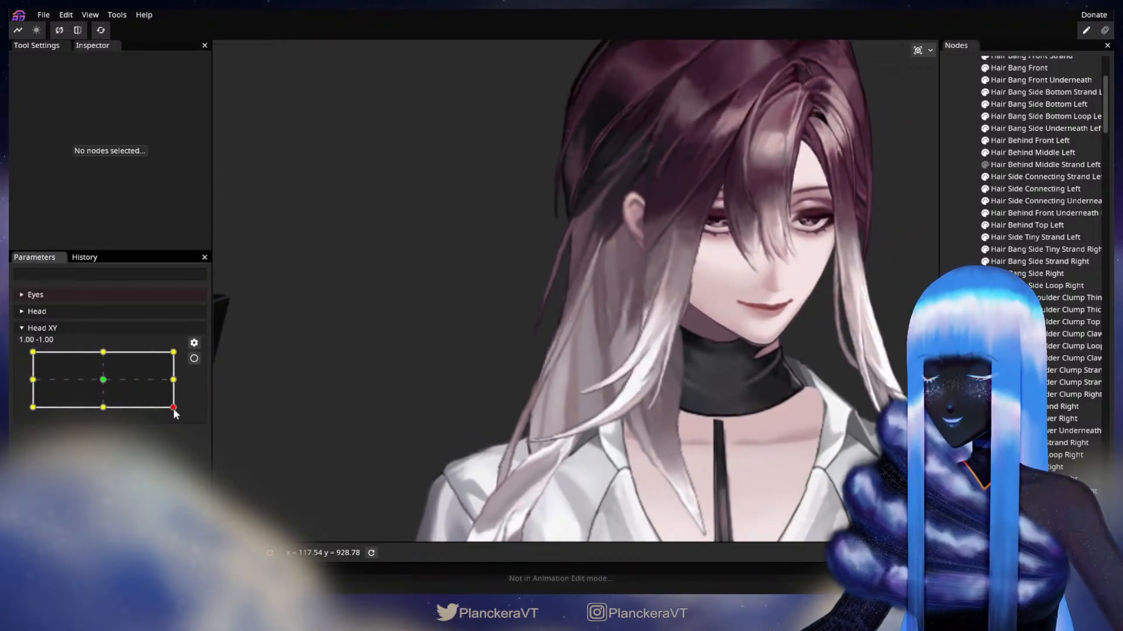
{"action": "mouse_move", "coordinate": [175, 412]}
{"action": "left_mouse_down"}
{"action": "mouse_move", "coordinate": [178, 384]}
{"action": "mouse_move", "coordinate": [179, 410]}
{"action": "left_mouse_up"}
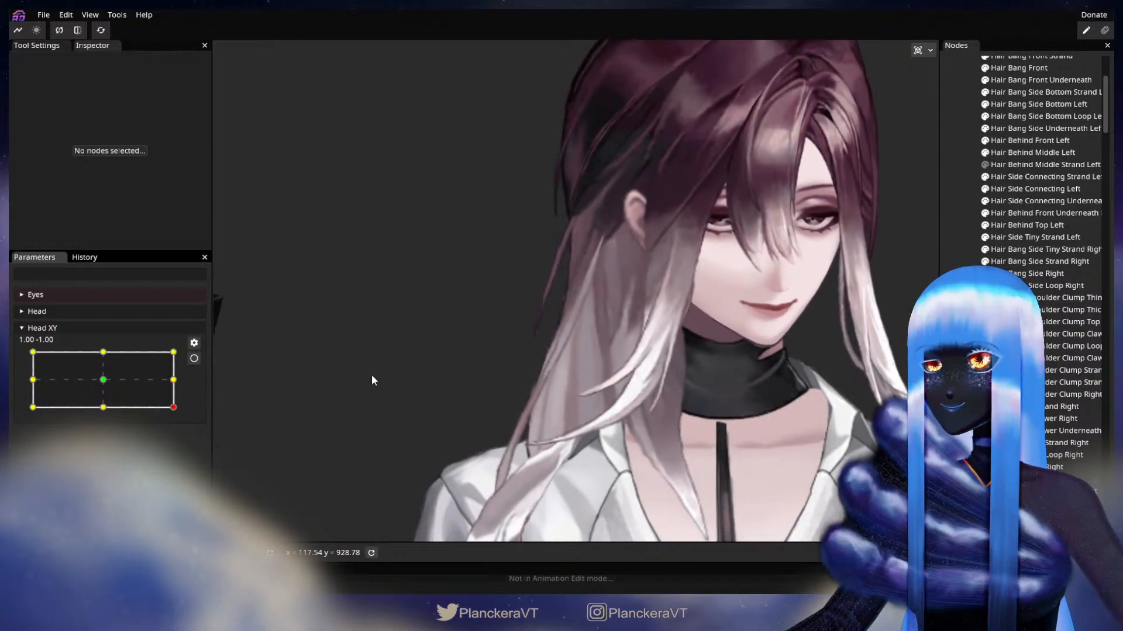
Re-arm Head XY at 1.00, -1.00 and smooth the inner edge of Hair Side Main Strand Right by nudging its mid-length vertices.
{"action": "scroll", "coordinate": [371, 379], "scroll_direction": "up", "scroll_amount": 5}
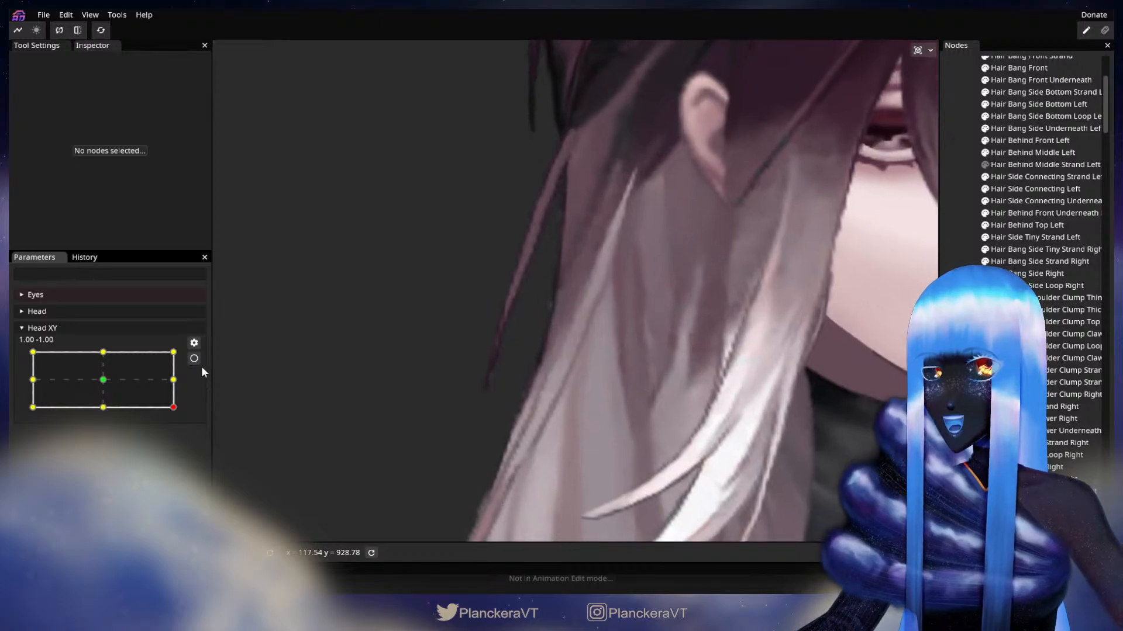
{"action": "left_click", "coordinate": [194, 358]}
{"action": "scroll", "coordinate": [678, 406], "scroll_direction": "up", "scroll_amount": 4}
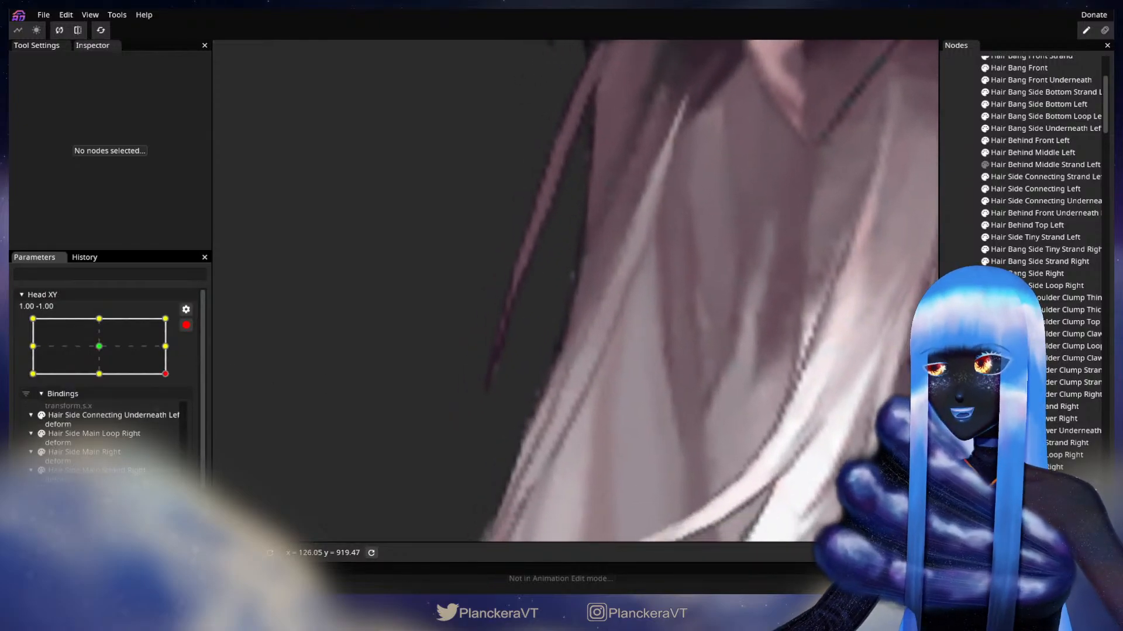
{"action": "left_click", "coordinate": [686, 396]}
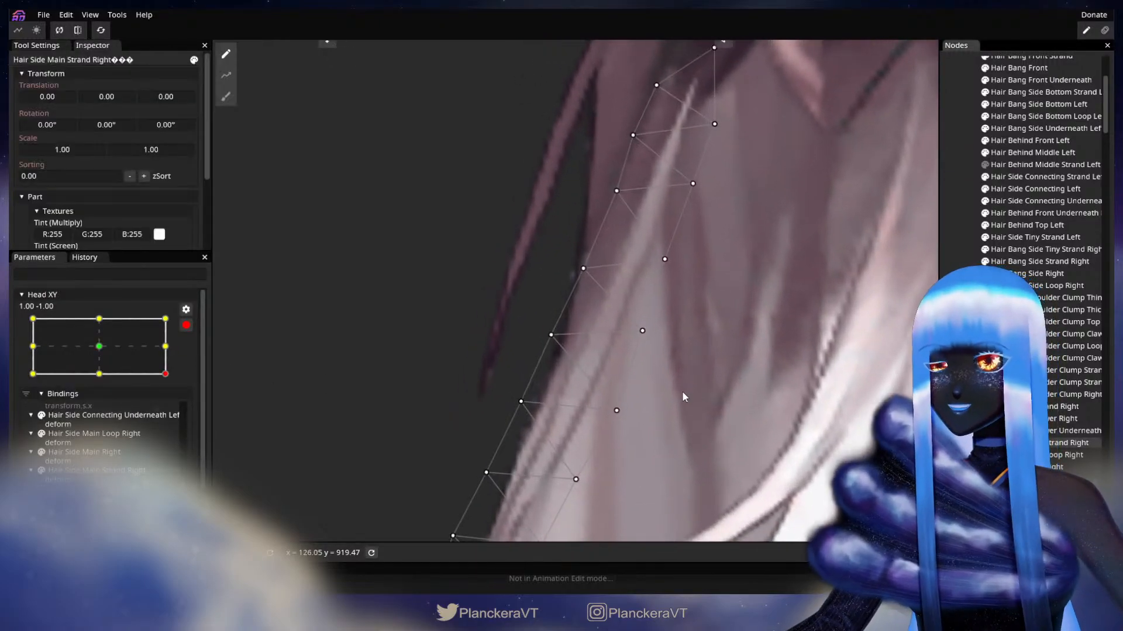
{"action": "left_click", "coordinate": [648, 332]}
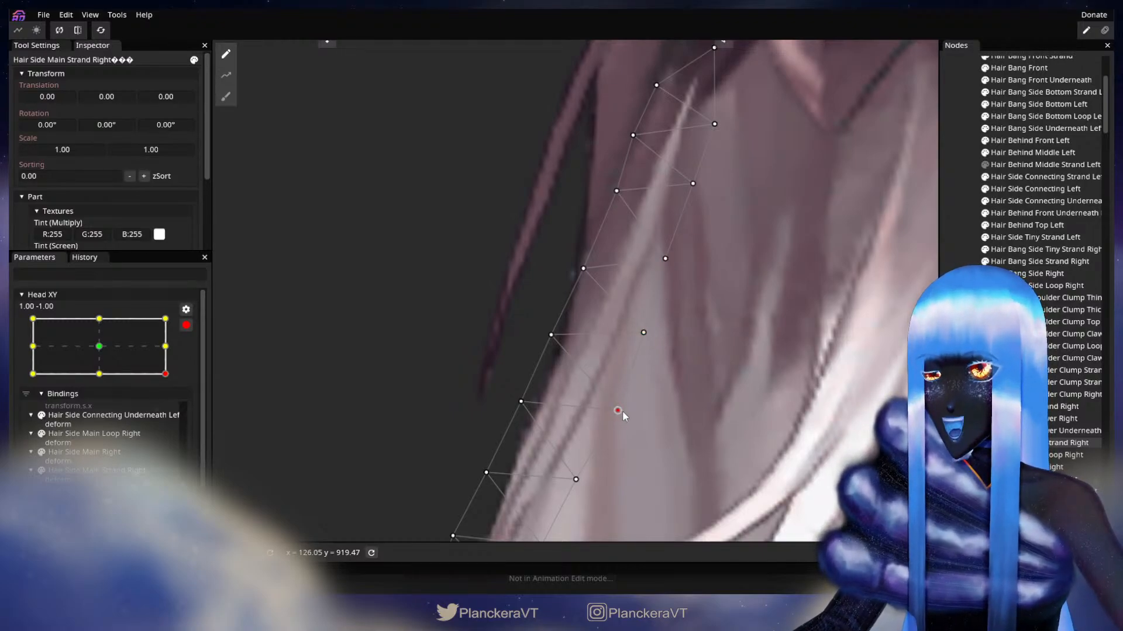
{"action": "scroll", "coordinate": [625, 418], "scroll_direction": "down", "scroll_amount": 2}
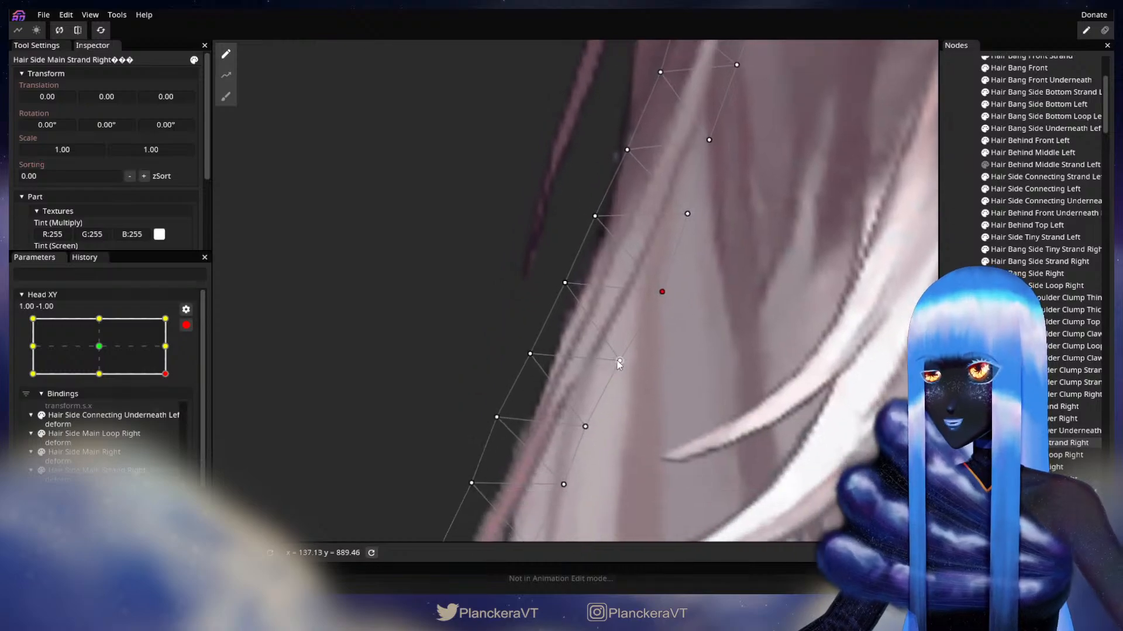
{"action": "left_click_drag", "start_coordinate": [614, 403], "coordinate": [641, 371]}
{"action": "left_click", "coordinate": [631, 370]}
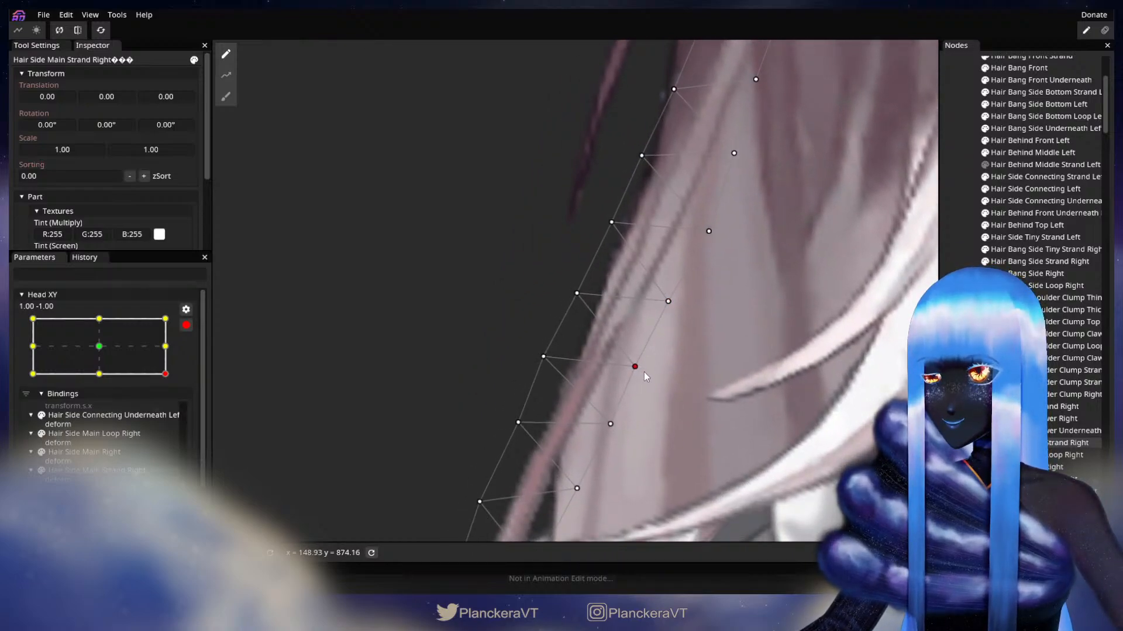
{"action": "key", "text": "Escape"}
Disarm Head XY and preview the strand's smoothed inner edge by moving the parameter around 1.00, -1.00.
{"action": "scroll", "coordinate": [659, 321], "scroll_direction": "down", "scroll_amount": 5}
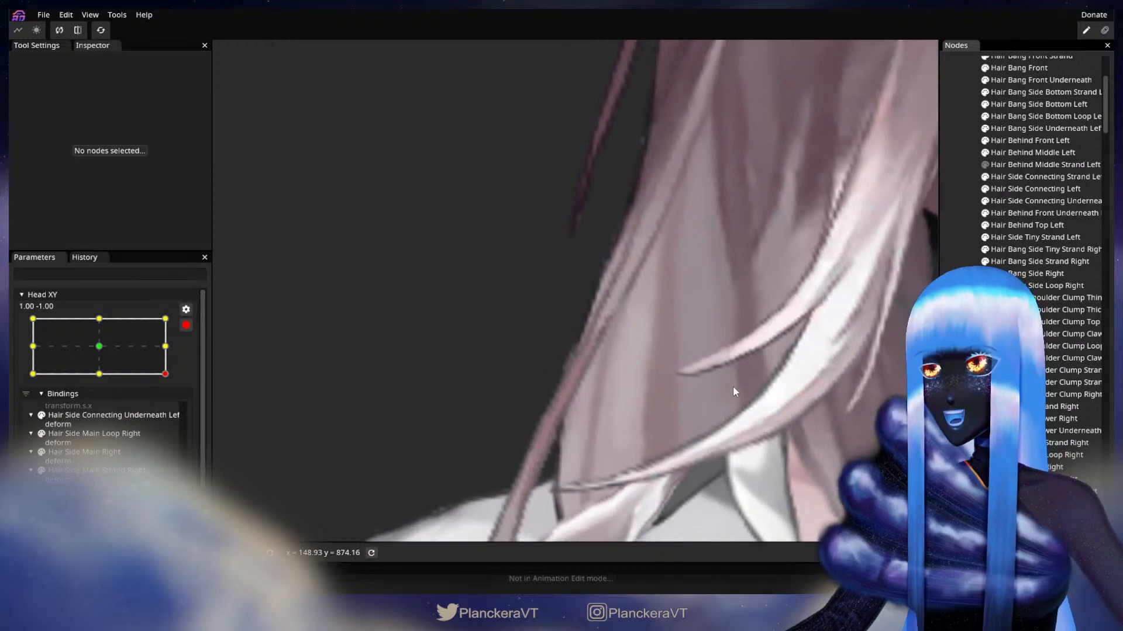
{"action": "scroll", "coordinate": [731, 375], "scroll_direction": "down", "scroll_amount": 6}
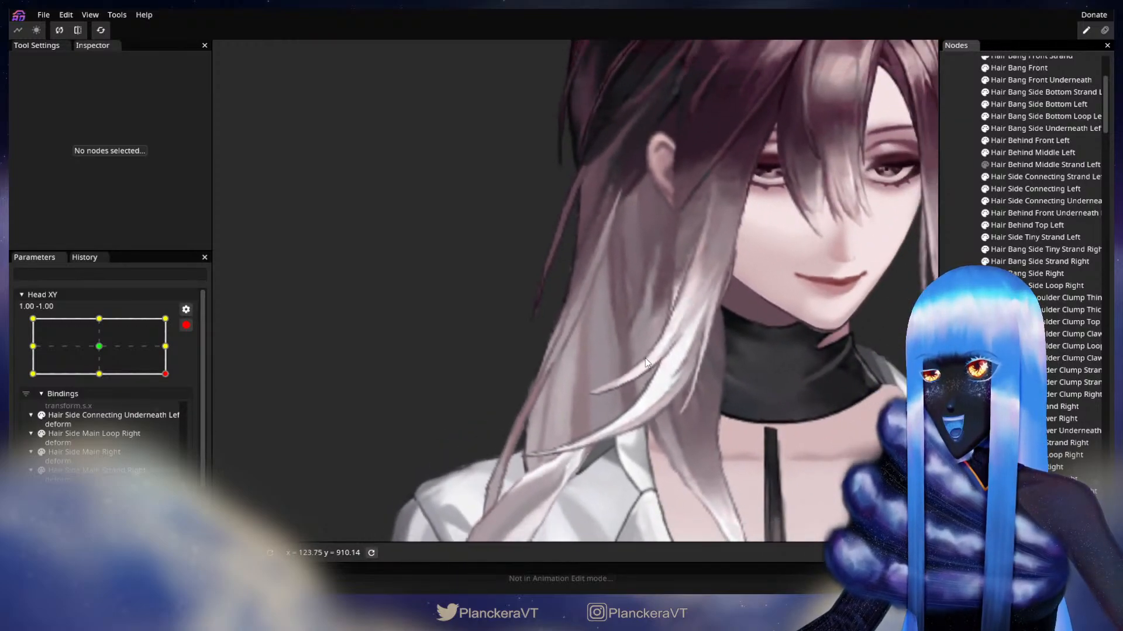
{"action": "left_click", "coordinate": [185, 325]}
{"action": "mouse_move", "coordinate": [176, 408]}
{"action": "left_mouse_down"}
{"action": "mouse_move", "coordinate": [175, 381]}
{"action": "mouse_move", "coordinate": [182, 409]}
{"action": "mouse_move", "coordinate": [192, 378]}
{"action": "mouse_move", "coordinate": [201, 406]}
{"action": "mouse_move", "coordinate": [181, 408]}
{"action": "left_mouse_up"}
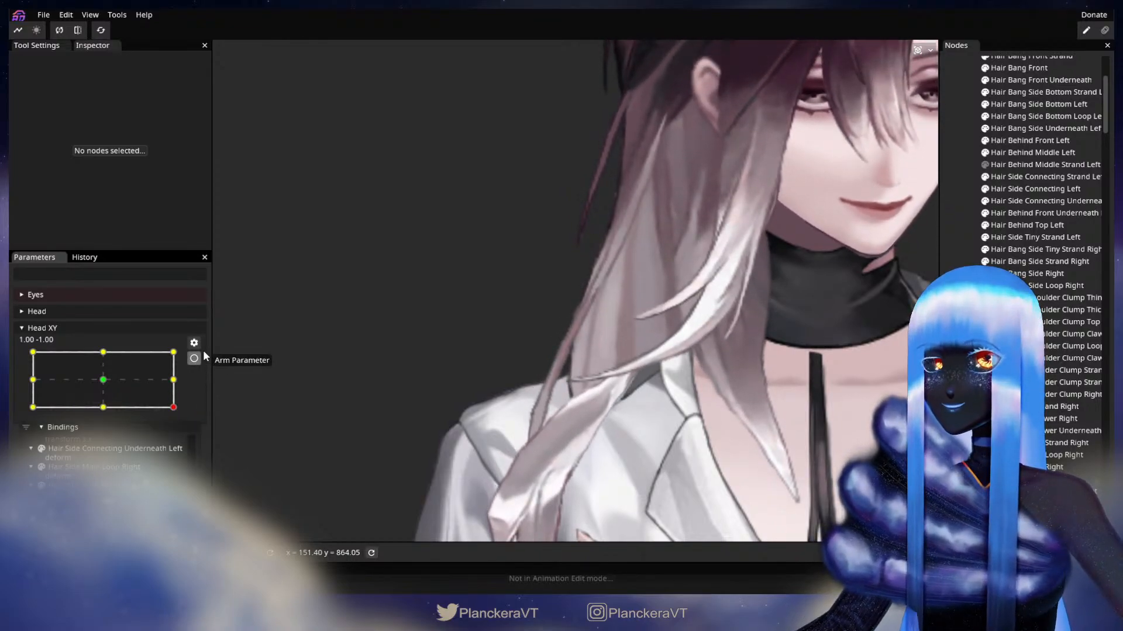
Re-arm Head XY at 1.00, -1.00 and refine Hair Side Main Strand Right's fourth and fifth inner-edge vertices and fourth outer-edge vertex from its upper end.
{"action": "left_click", "coordinate": [195, 359]}
{"action": "scroll", "coordinate": [635, 344], "scroll_direction": "up", "scroll_amount": 5}
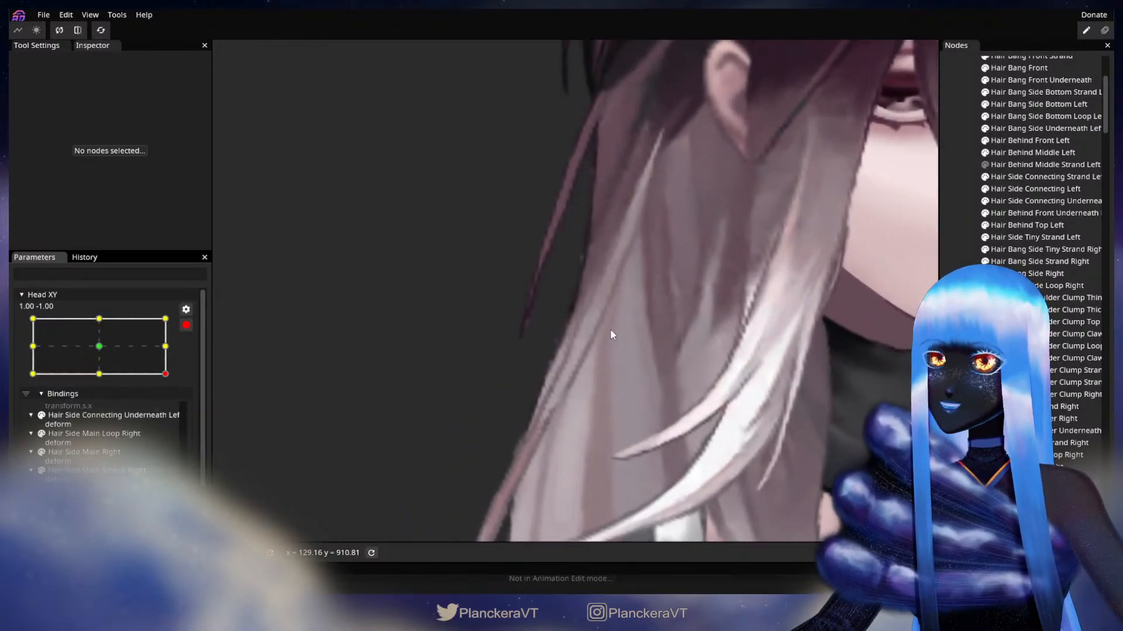
{"action": "left_click_drag", "start_coordinate": [611, 334], "coordinate": [601, 380]}
{"action": "scroll", "coordinate": [601, 381], "scroll_direction": "up", "scroll_amount": 2}
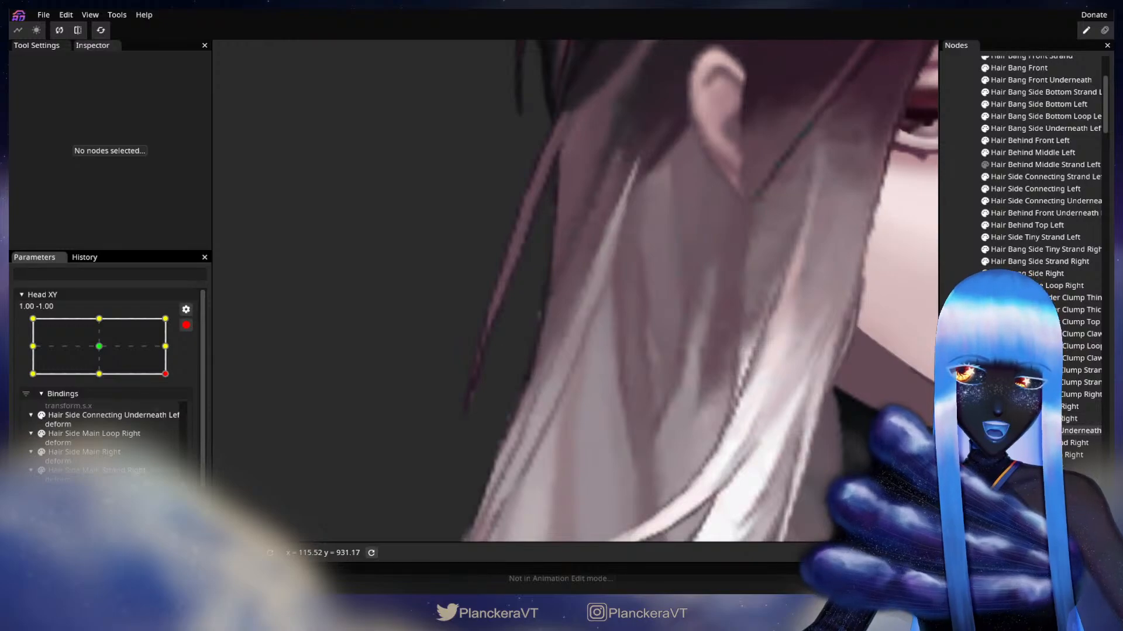
{"action": "left_click", "coordinate": [645, 335]}
{"action": "left_click", "coordinate": [601, 370]}
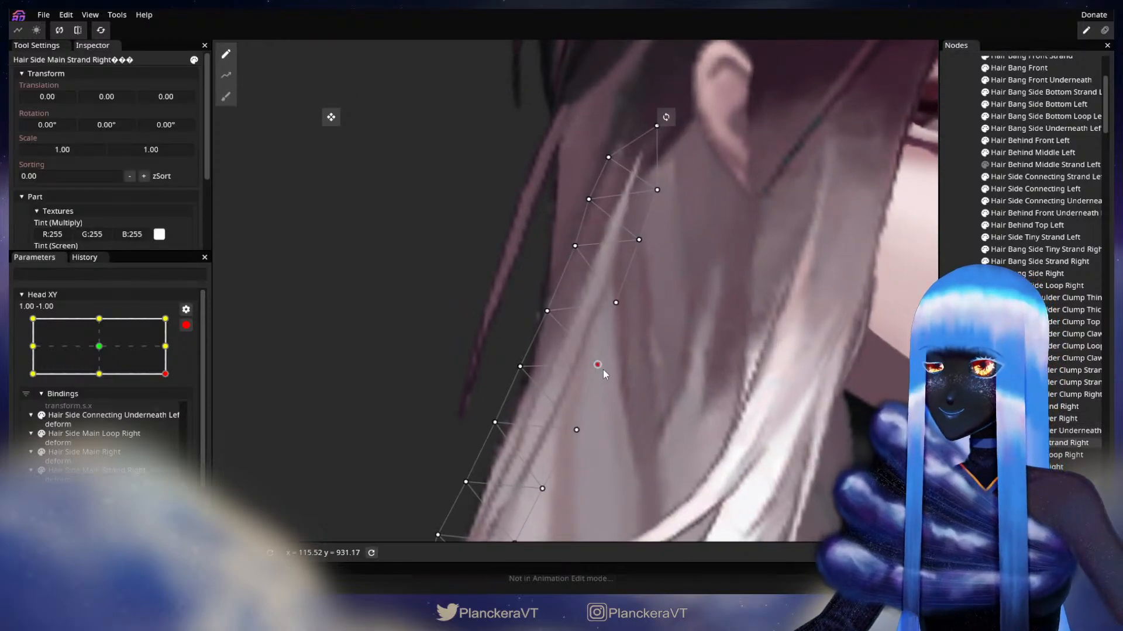
{"action": "left_click", "coordinate": [617, 303]}
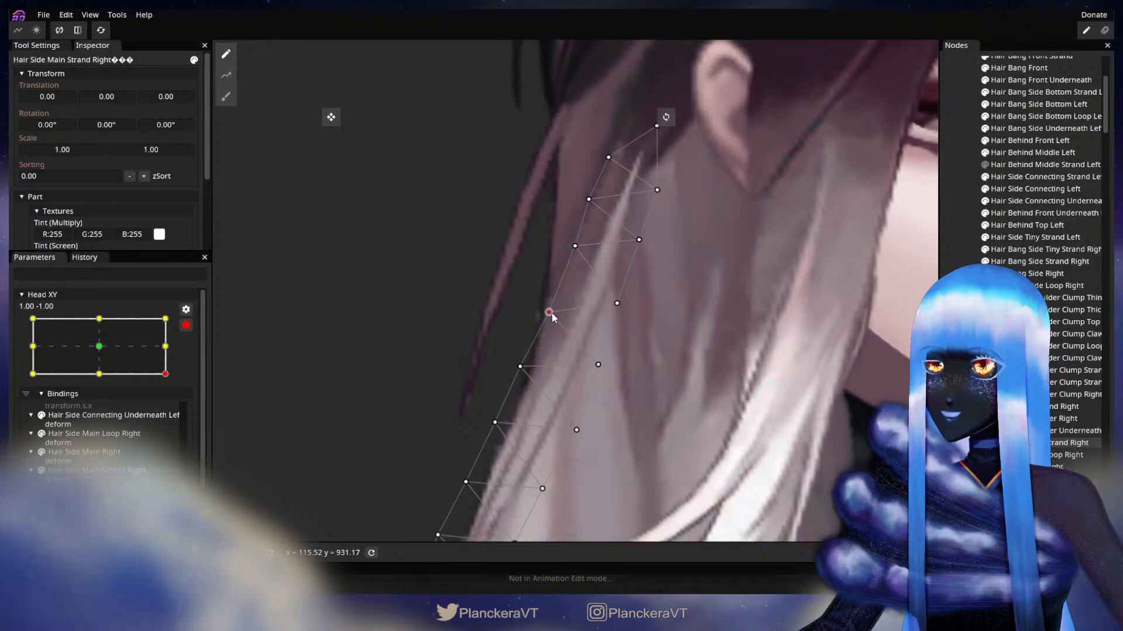
{"action": "left_click", "coordinate": [640, 240]}
{"action": "left_click", "coordinate": [957, 344]}
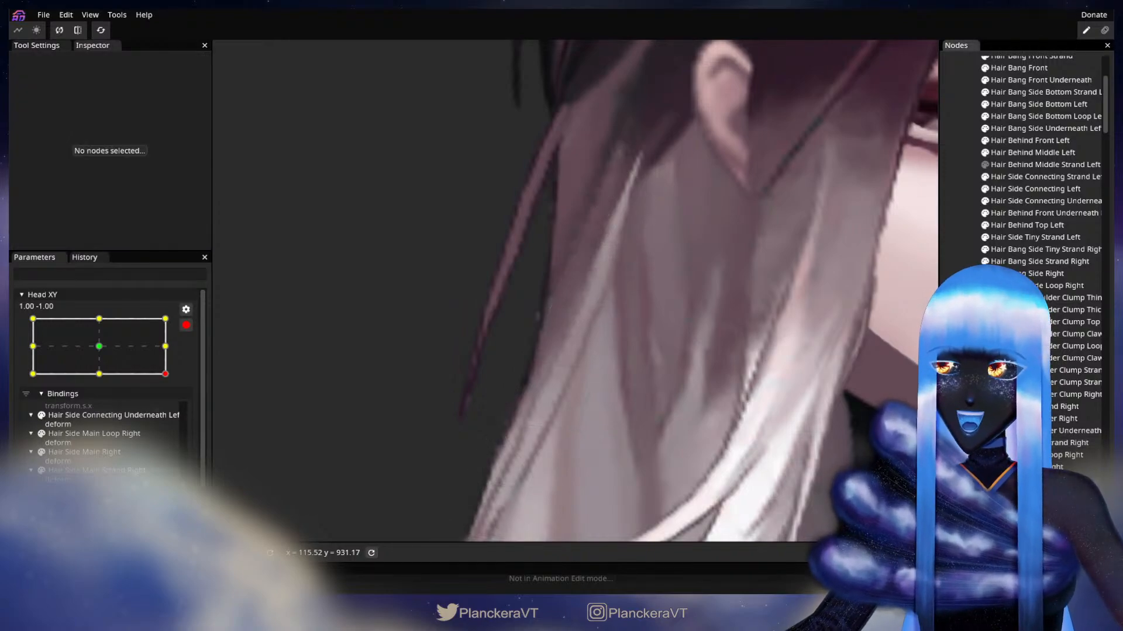
Disarm Head XY and inspect the side hair down to the shoulder while moving the parameter around 1.00, -1.00.
{"action": "scroll", "coordinate": [724, 430], "scroll_direction": "down", "scroll_amount": 5}
{"action": "scroll", "coordinate": [725, 449], "scroll_direction": "down", "scroll_amount": 5}
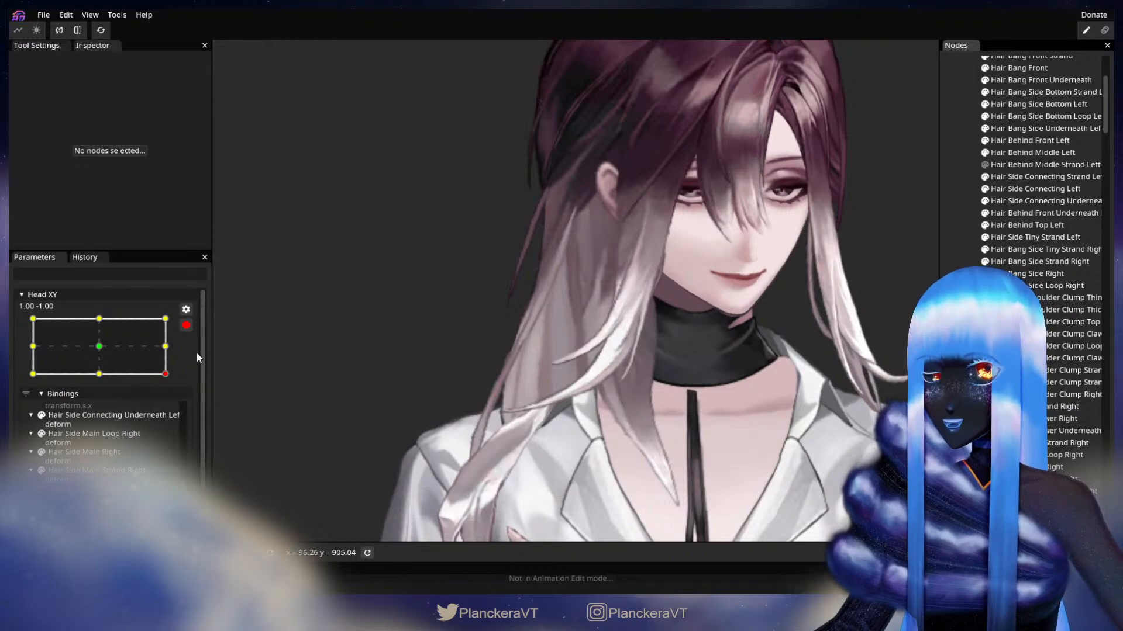
{"action": "left_click", "coordinate": [186, 325]}
{"action": "mouse_move", "coordinate": [175, 413]}
{"action": "left_mouse_down"}
{"action": "mouse_move", "coordinate": [178, 379]}
{"action": "mouse_move", "coordinate": [182, 411]}
{"action": "left_mouse_up"}
{"action": "left_click_drag", "start_coordinate": [325, 416], "coordinate": [405, 376]}
{"action": "scroll", "coordinate": [410, 375], "scroll_direction": "up", "scroll_amount": 2}
{"action": "left_click_drag", "start_coordinate": [580, 431], "coordinate": [558, 372]}
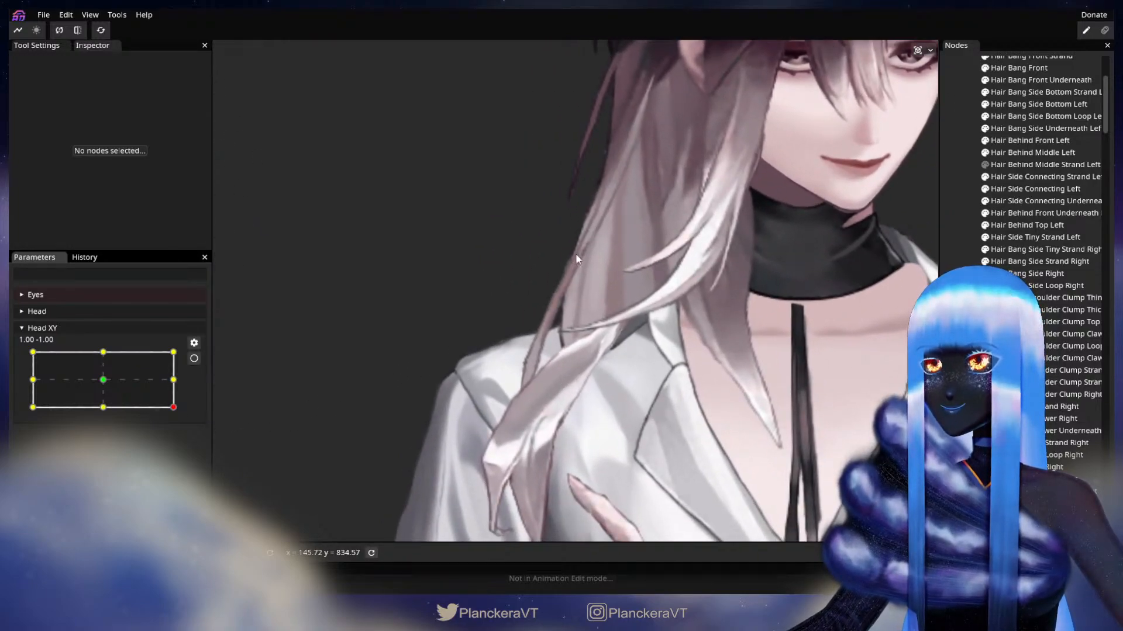
{"action": "mouse_move", "coordinate": [173, 409]}
{"action": "left_mouse_down"}
{"action": "mouse_move", "coordinate": [180, 382]}
{"action": "mouse_move", "coordinate": [187, 408]}
{"action": "mouse_move", "coordinate": [187, 375]}
{"action": "mouse_move", "coordinate": [194, 416]}
{"action": "left_mouse_up"}
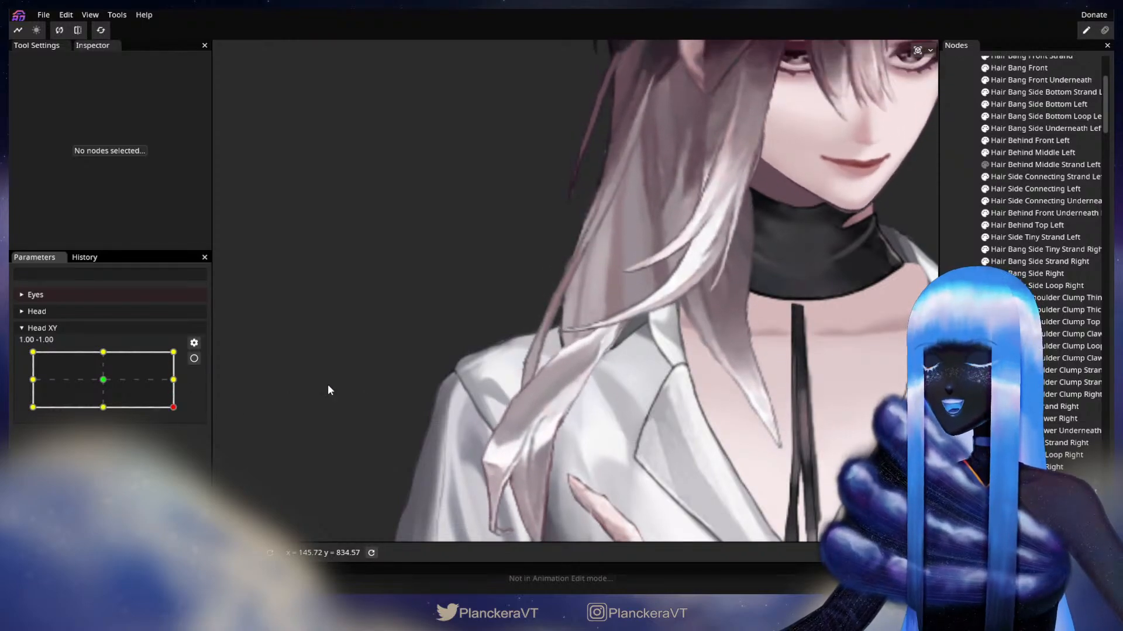
Re-arm Head XY at 1.00, -1.00 and reshape Hair Side Main Strand Right's lower part above the shoulder using a Circle Brush of size 43.00.
{"action": "scroll", "coordinate": [508, 364], "scroll_direction": "up", "scroll_amount": 5}
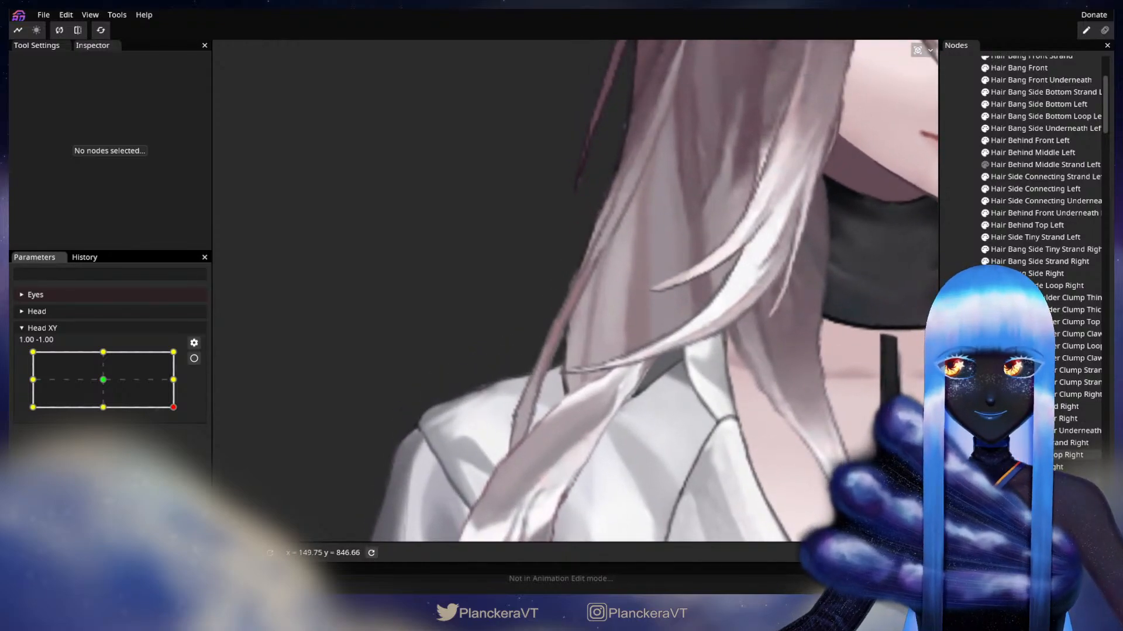
{"action": "left_click", "coordinate": [194, 358]}
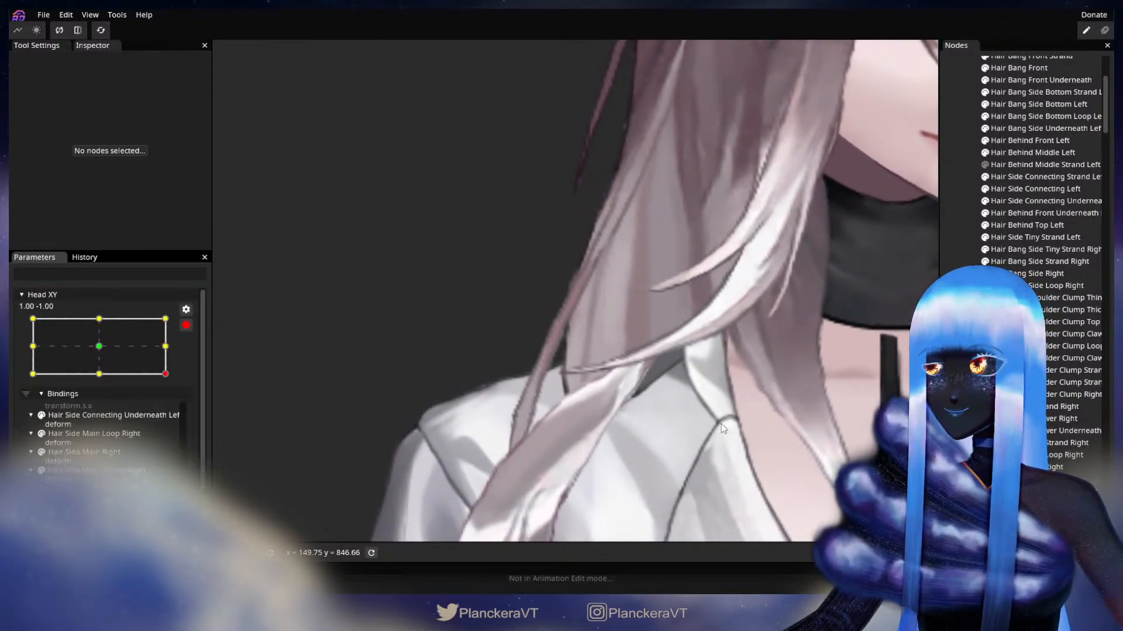
{"action": "left_click", "coordinate": [1062, 445]}
{"action": "scroll", "coordinate": [643, 281], "scroll_direction": "up", "scroll_amount": 1}
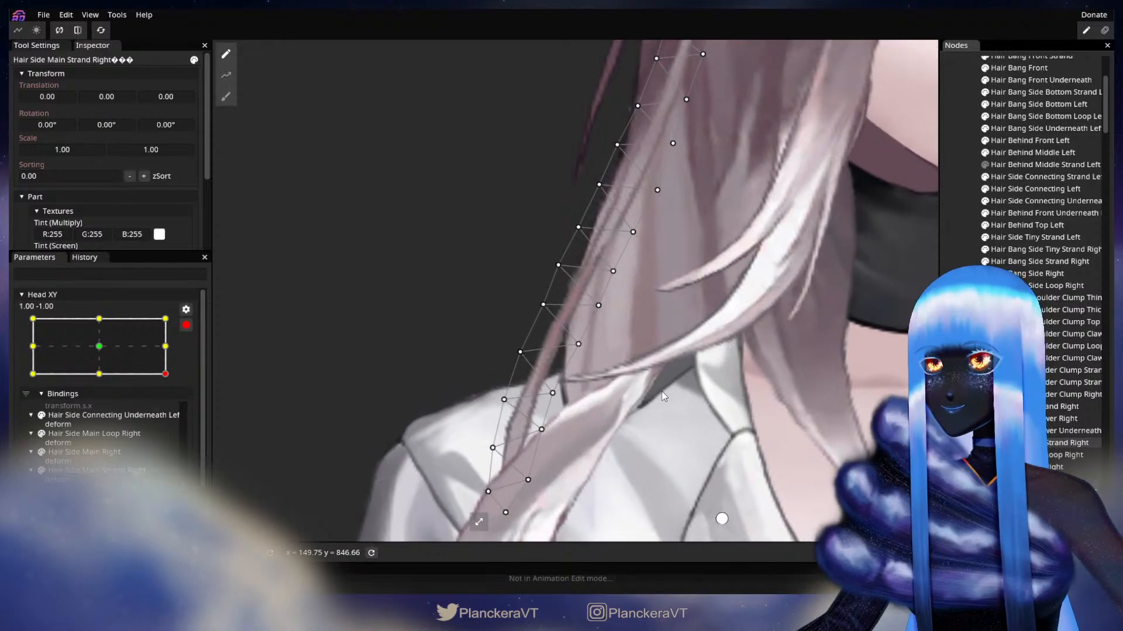
{"action": "left_click", "coordinate": [227, 97]}
{"action": "left_click_drag", "start_coordinate": [732, 262], "coordinate": [298, 201]}
{"action": "left_click_drag", "start_coordinate": [785, 51], "coordinate": [773, 50]}
{"action": "left_click_drag", "start_coordinate": [251, 343], "coordinate": [587, 371]}
{"action": "scroll", "coordinate": [509, 371], "scroll_direction": "up", "scroll_amount": 1}
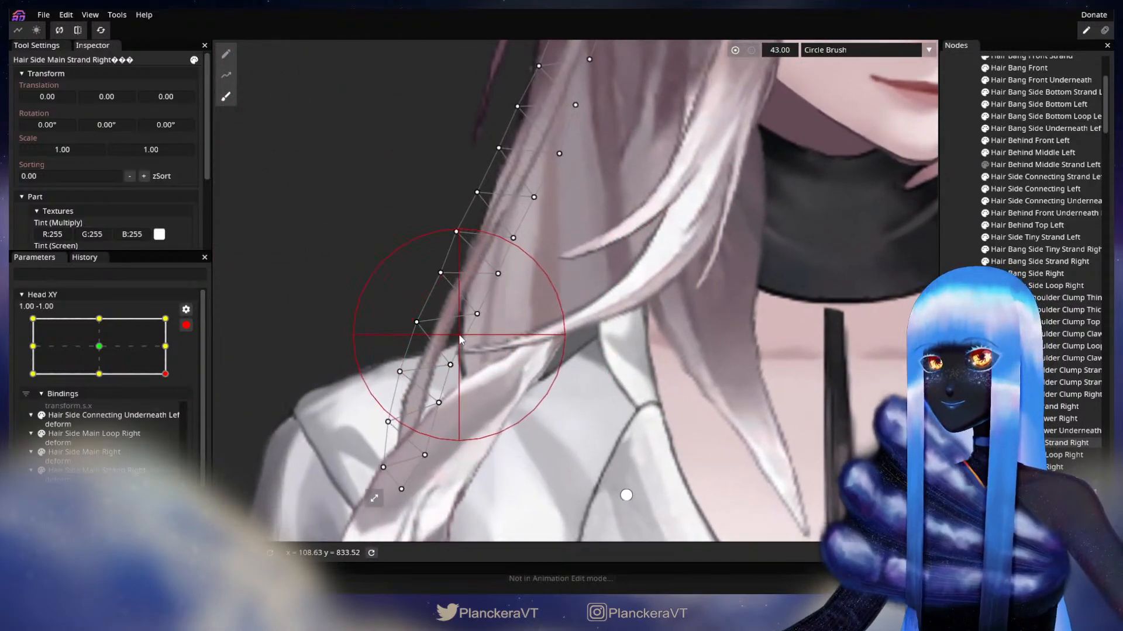
{"action": "left_click_drag", "start_coordinate": [485, 304], "coordinate": [489, 304]}
{"action": "left_click_drag", "start_coordinate": [389, 292], "coordinate": [393, 295]}
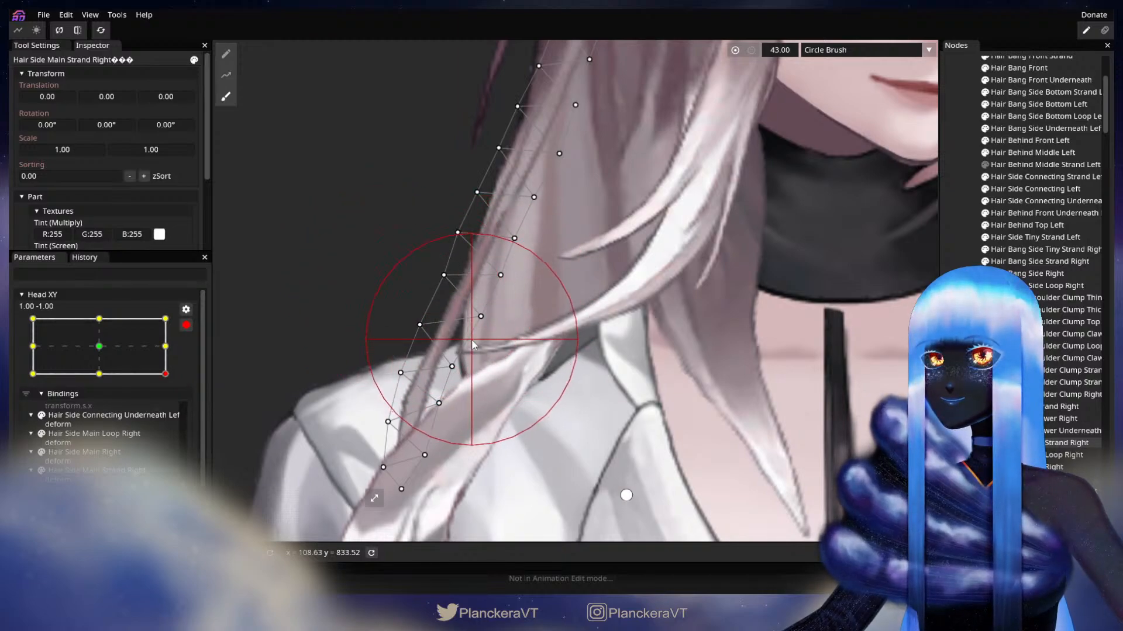
{"action": "left_click_drag", "start_coordinate": [621, 337], "coordinate": [708, 427]}
{"action": "left_click", "coordinate": [954, 390]}
Disarm Head XY and preview the strand's brushed lower part by moving the parameter around 1.00, -1.00.
{"action": "scroll", "coordinate": [714, 406], "scroll_direction": "down", "scroll_amount": 5}
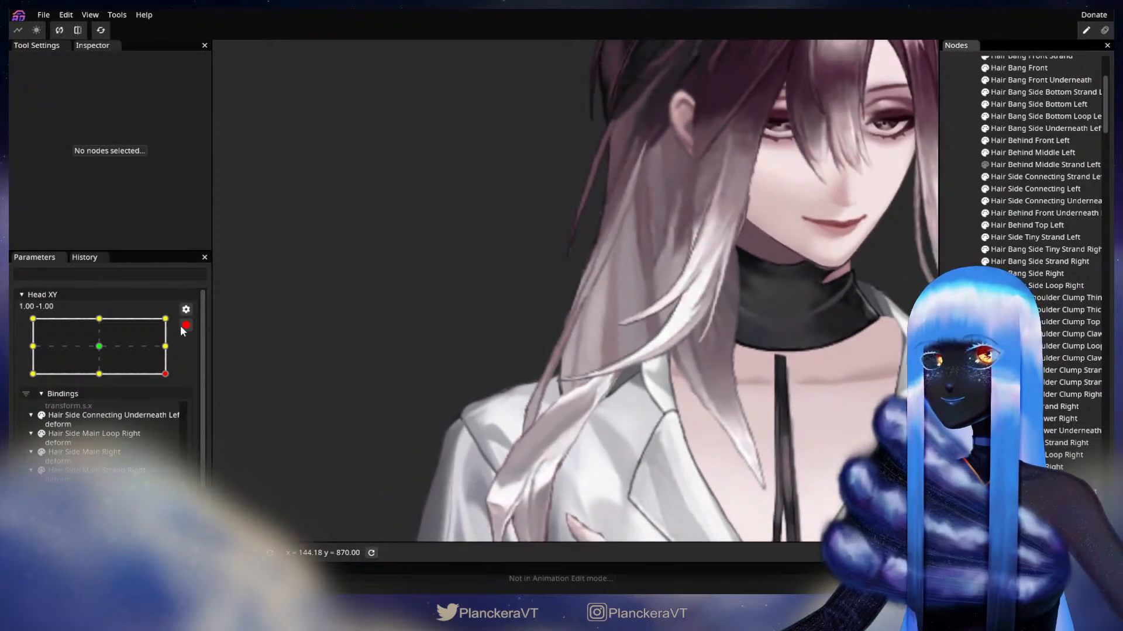
{"action": "left_click", "coordinate": [186, 325]}
{"action": "mouse_move", "coordinate": [173, 408]}
{"action": "left_mouse_down"}
{"action": "mouse_move", "coordinate": [179, 377]}
{"action": "mouse_move", "coordinate": [179, 408]}
{"action": "left_mouse_up"}
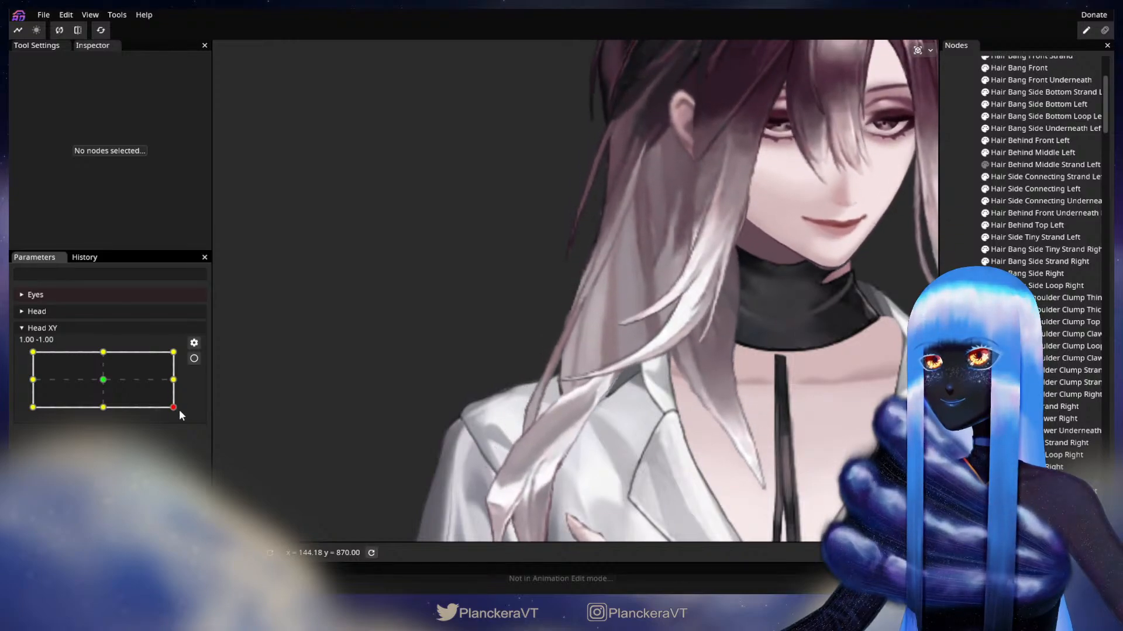
Re-arm Head XY at 1.00, -1.00 and refine Hair Side Main Strand Right's mid-length vertices above the shoulder, then deselect it.
{"action": "left_click", "coordinate": [193, 358]}
{"action": "scroll", "coordinate": [561, 380], "scroll_direction": "up", "scroll_amount": 5}
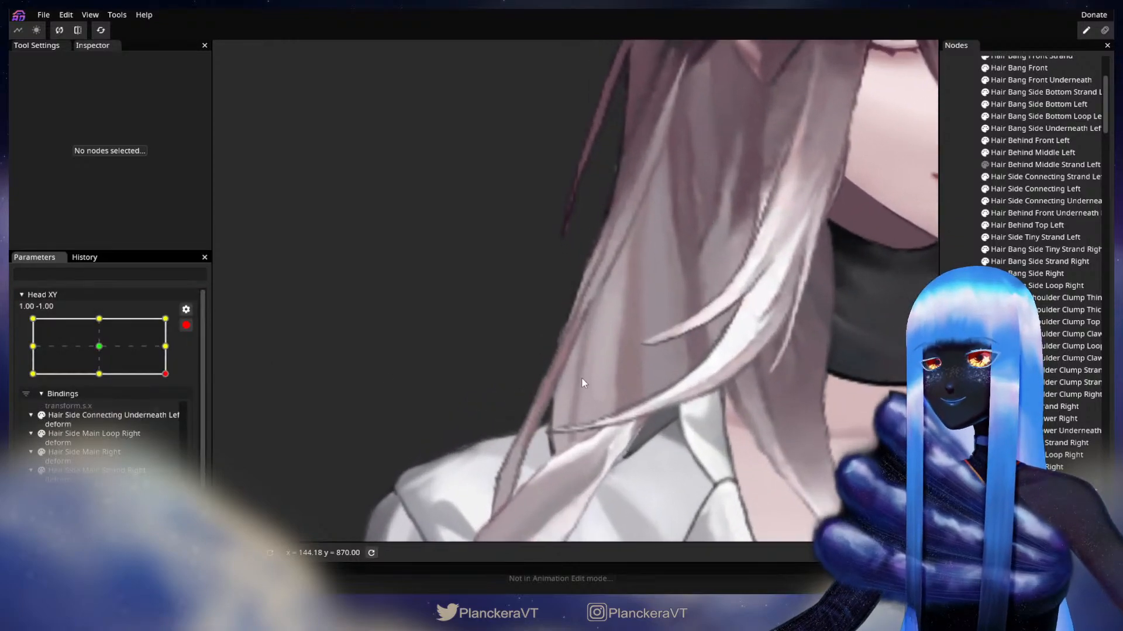
{"action": "scroll", "coordinate": [695, 371], "scroll_direction": "up", "scroll_amount": 3}
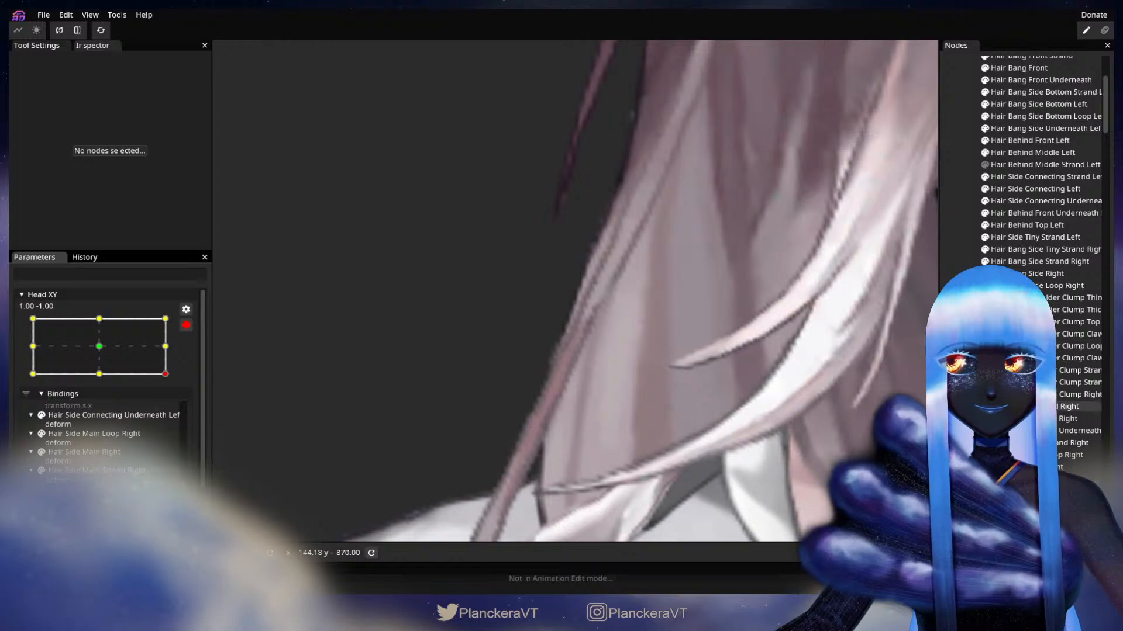
{"action": "left_click", "coordinate": [679, 352]}
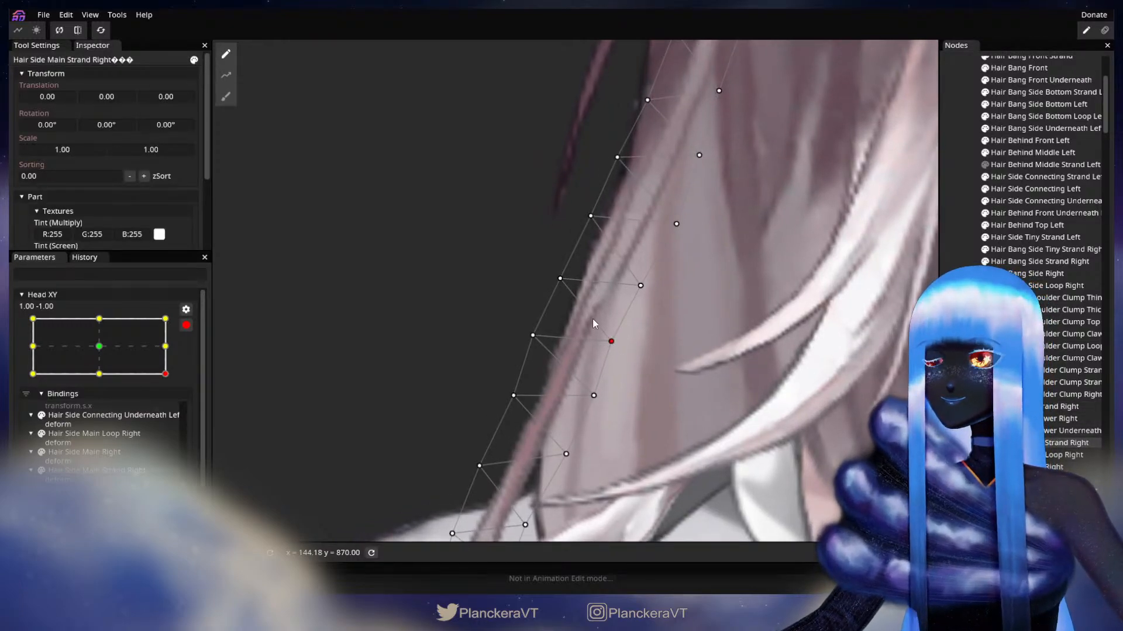
{"action": "left_click_drag", "start_coordinate": [556, 282], "coordinate": [559, 282]}
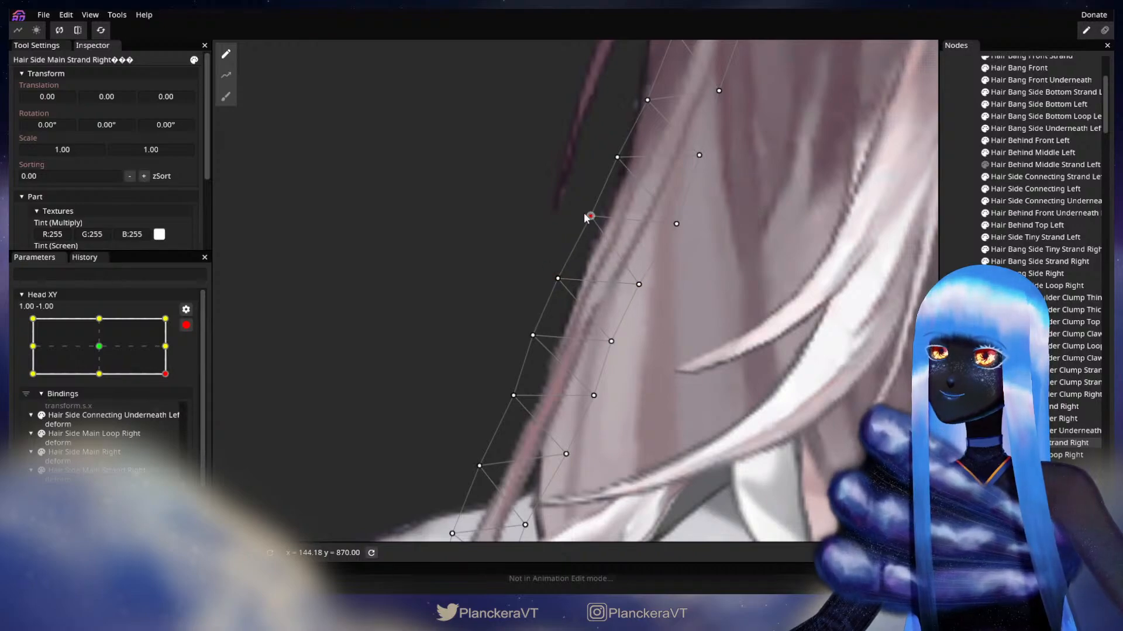
{"action": "left_click_drag", "start_coordinate": [625, 262], "coordinate": [686, 206]}
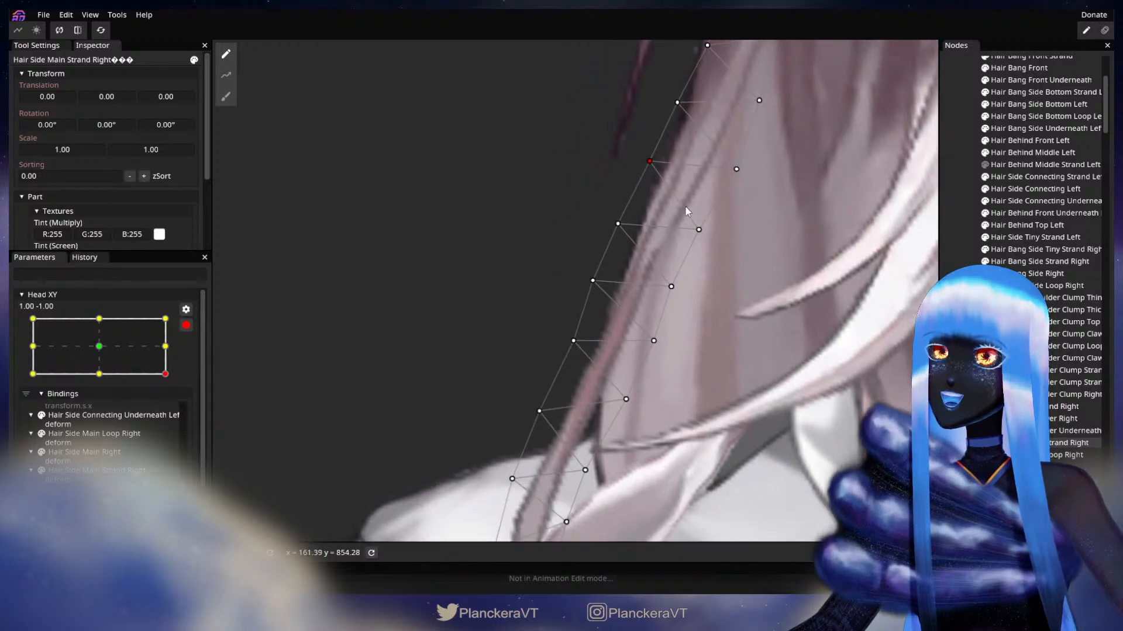
{"action": "left_click", "coordinate": [652, 340]}
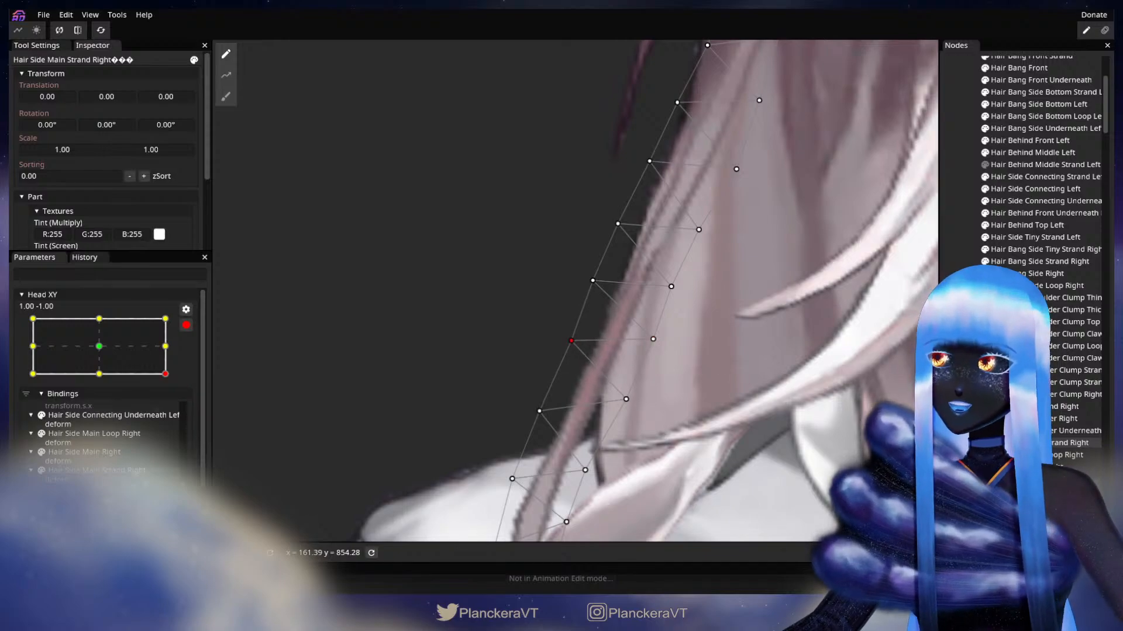
{"action": "left_click", "coordinate": [710, 439]}
Disarm Head XY and preview the side hair while moving the parameter between 0.00, -1.00 and 1.00, -1.00.
{"action": "scroll", "coordinate": [724, 435], "scroll_direction": "down", "scroll_amount": 10}
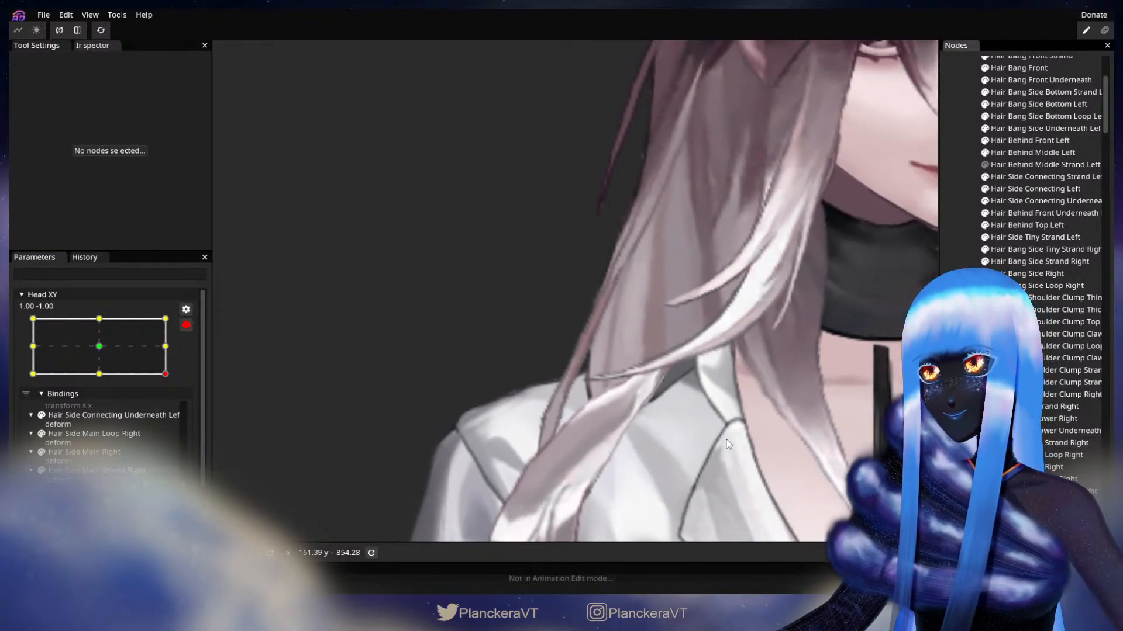
{"action": "scroll", "coordinate": [727, 444], "scroll_direction": "down", "scroll_amount": 4}
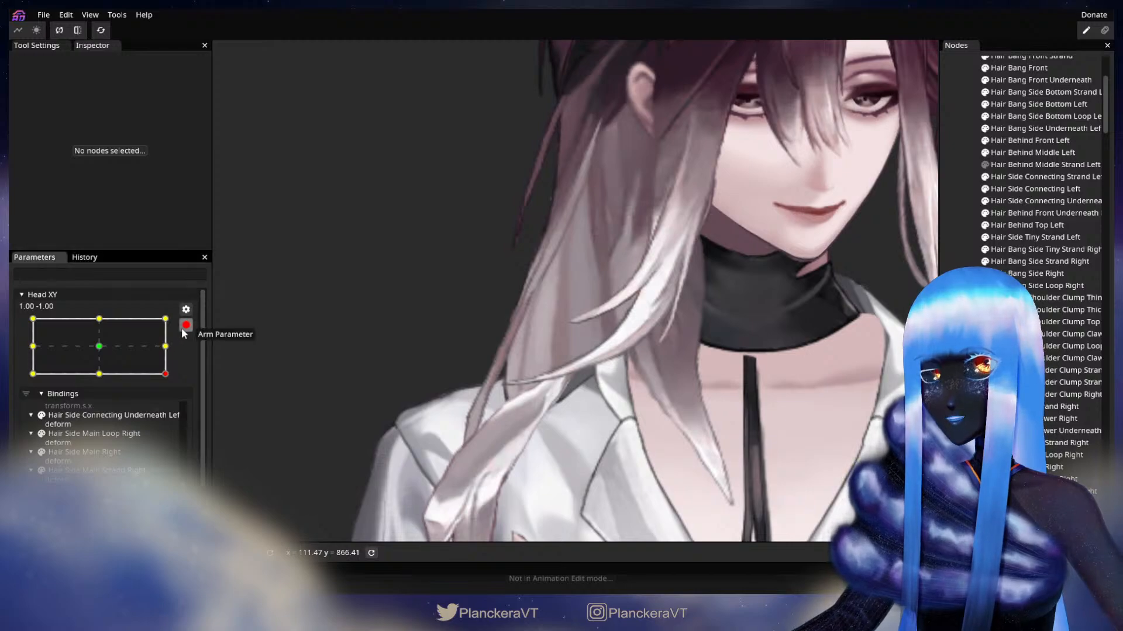
{"action": "left_click", "coordinate": [185, 326]}
{"action": "left_click_drag", "start_coordinate": [177, 409], "coordinate": [103, 416]}
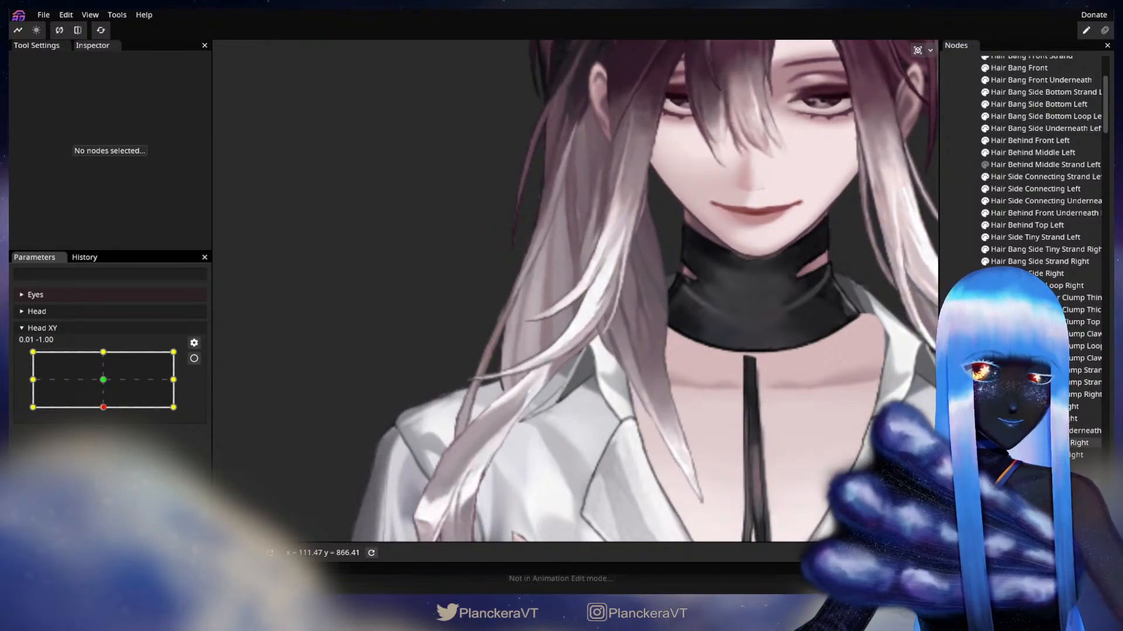
{"action": "left_click_drag", "start_coordinate": [512, 256], "coordinate": [571, 346]}
{"action": "scroll", "coordinate": [570, 346], "scroll_direction": "up", "scroll_amount": 3}
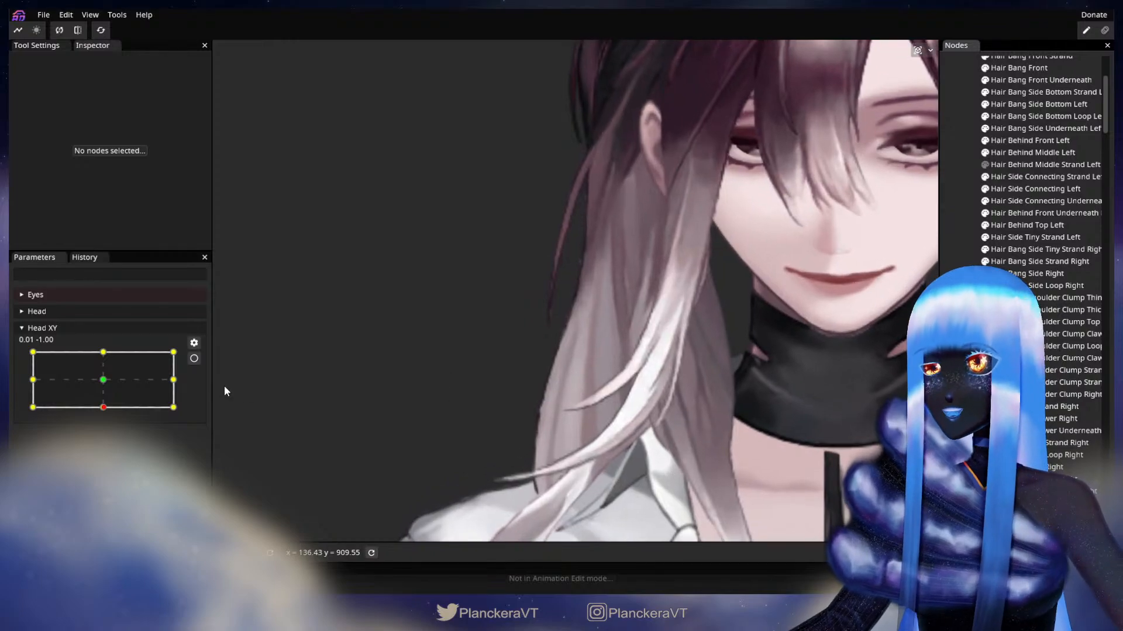
{"action": "left_click_drag", "start_coordinate": [104, 414], "coordinate": [172, 410]}
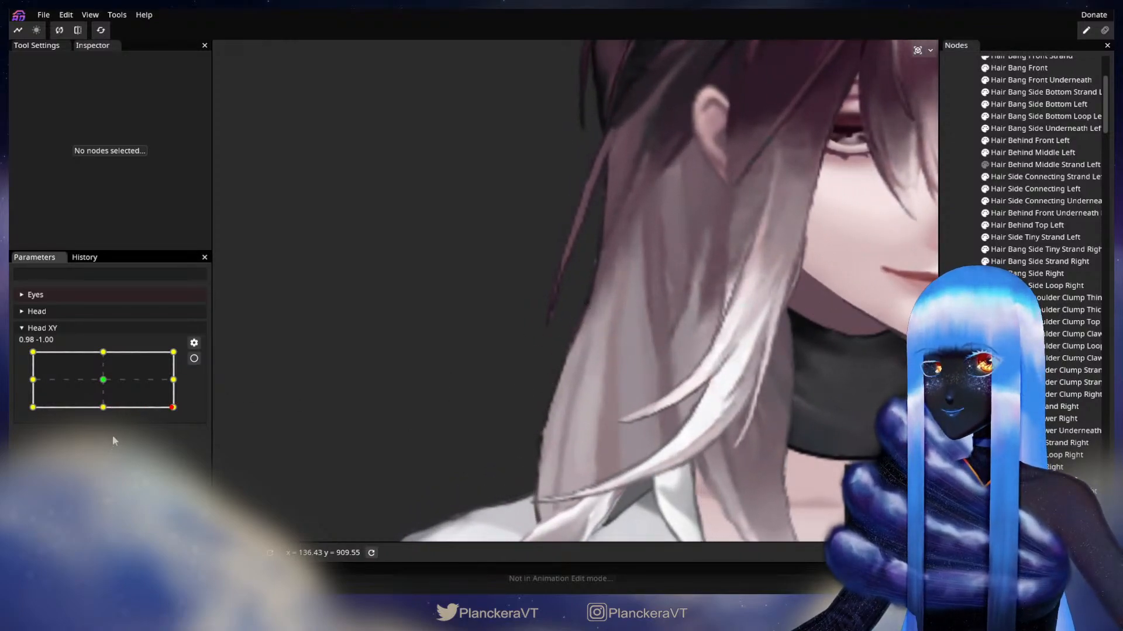
{"action": "left_click_drag", "start_coordinate": [177, 406], "coordinate": [105, 414]}
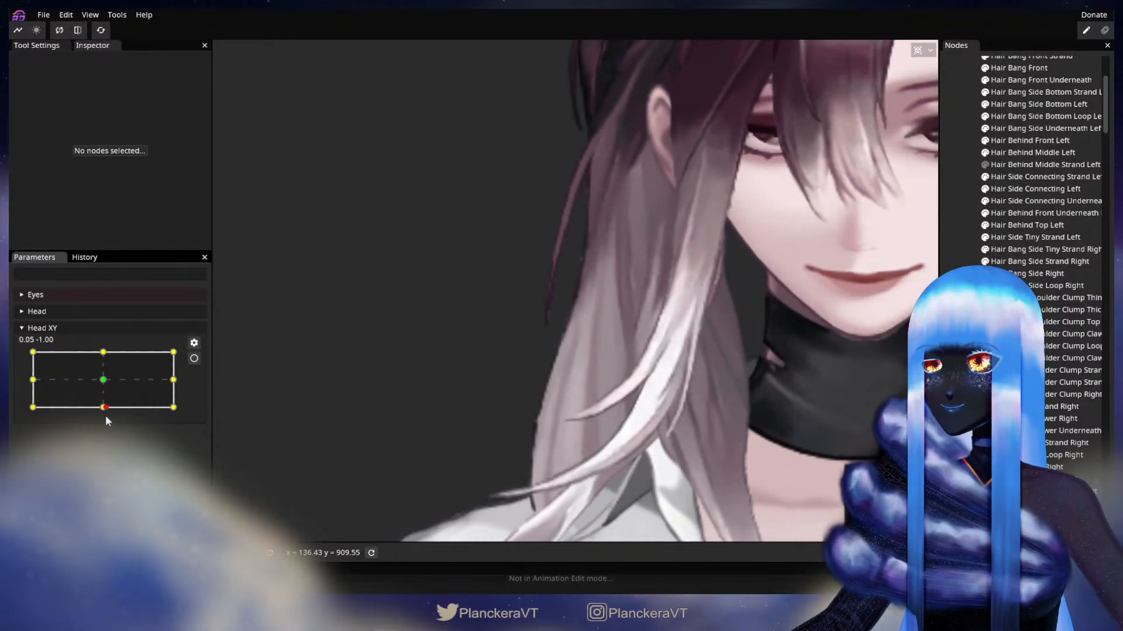
Adjust Hair Side Main Right's vertices along its outer contour with Head XY armed at 1.00, -1.00, then disarm and check the movement.
{"action": "left_click", "coordinate": [546, 443]}
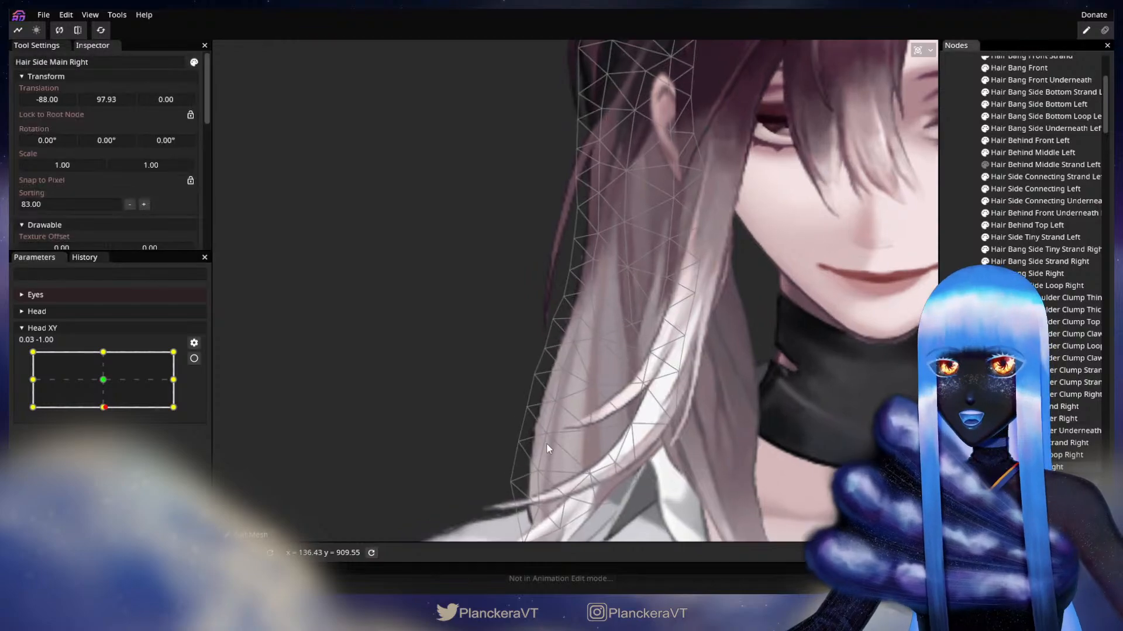
{"action": "left_click_drag", "start_coordinate": [275, 420], "coordinate": [269, 369]}
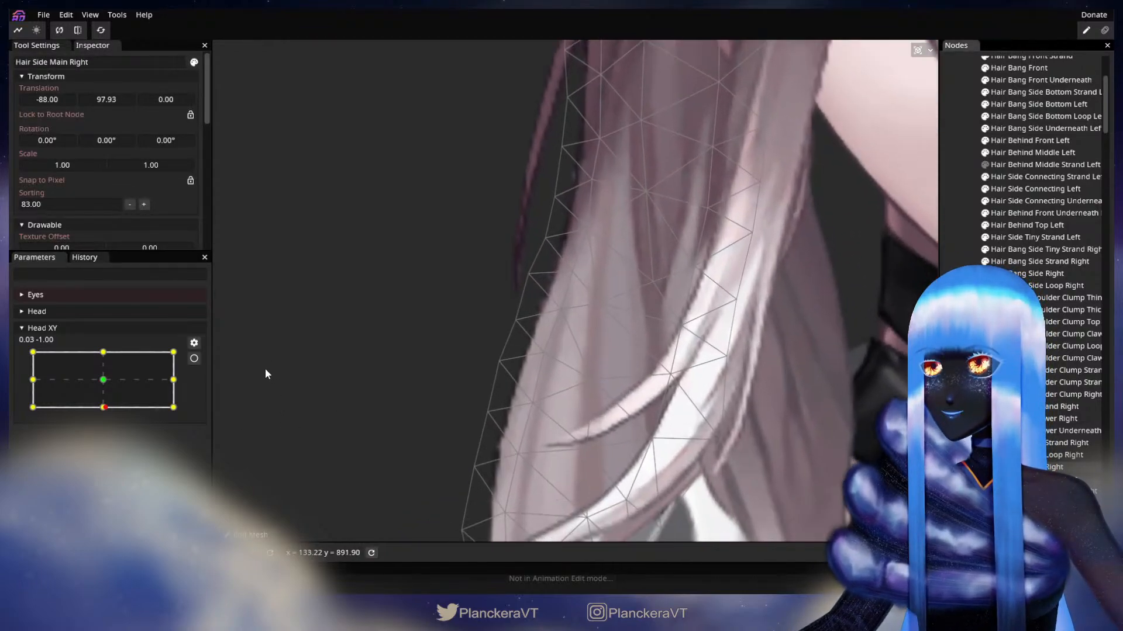
{"action": "left_click_drag", "start_coordinate": [104, 412], "coordinate": [175, 411]}
{"action": "left_click", "coordinate": [194, 359]}
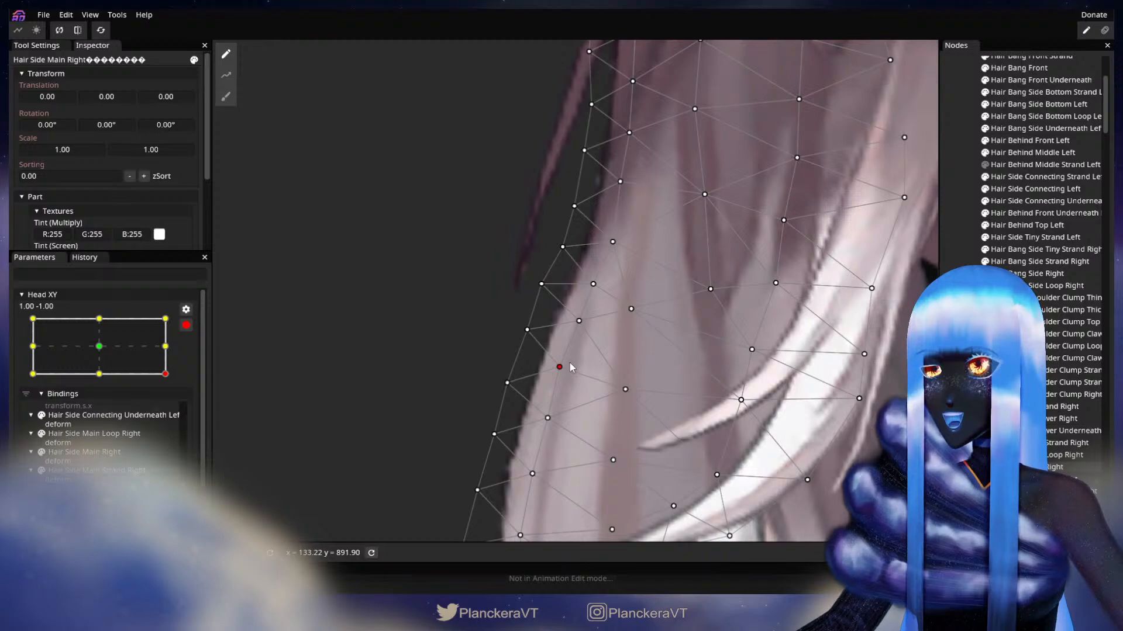
{"action": "left_click", "coordinate": [186, 325]}
{"action": "mouse_move", "coordinate": [173, 412]}
{"action": "left_mouse_down"}
{"action": "mouse_move", "coordinate": [103, 413]}
{"action": "mouse_move", "coordinate": [169, 411]}
{"action": "left_mouse_up"}
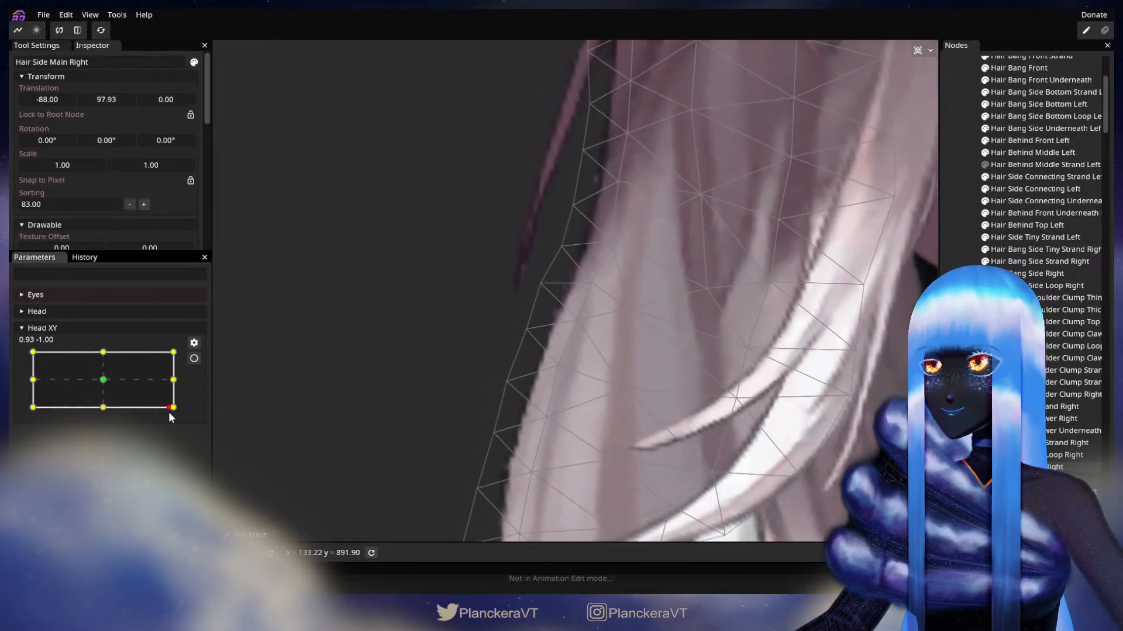
Re-arm Head XY at 1.00, -1.00, nudge Hair Side Main Right's vertices at the outward bend of its outer edge, and preview the motion.
{"action": "left_click", "coordinate": [194, 359]}
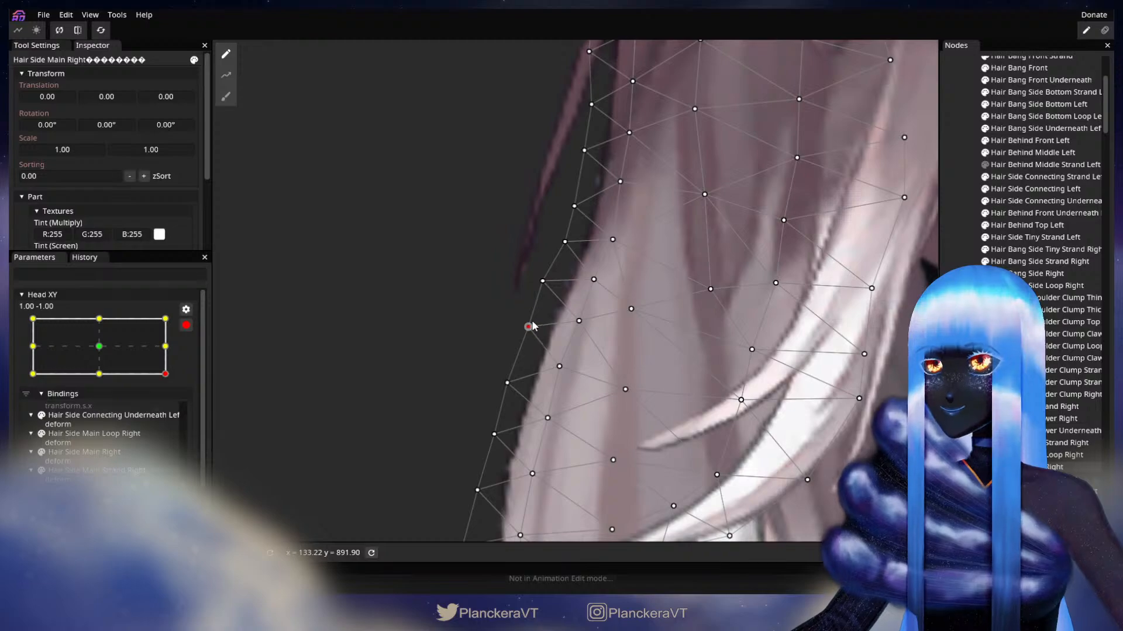
{"action": "left_click", "coordinate": [186, 325]}
{"action": "mouse_move", "coordinate": [177, 408]}
{"action": "left_mouse_down"}
{"action": "mouse_move", "coordinate": [103, 414]}
{"action": "mouse_move", "coordinate": [173, 412]}
{"action": "left_mouse_up"}
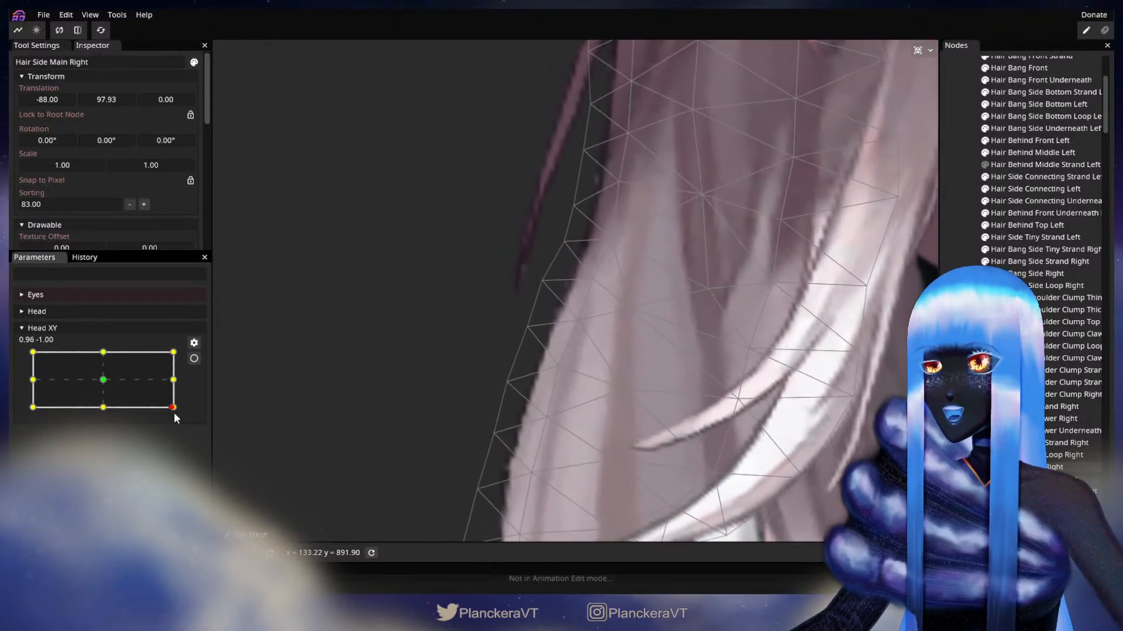
Re-arm Head XY and raise two mid-length outer-edge vertices of Hair Side Main Right at 1.00, -1.00, then disarm and preview.
{"action": "left_click", "coordinate": [194, 358]}
{"action": "left_click_drag", "start_coordinate": [508, 382], "coordinate": [527, 346]}
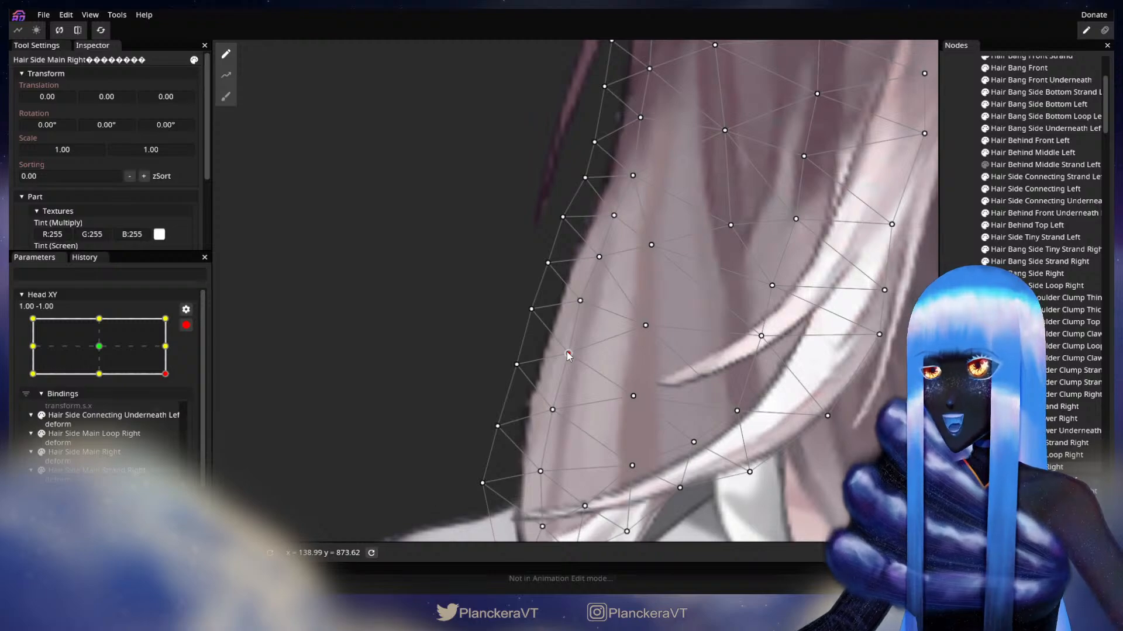
{"action": "left_click", "coordinate": [186, 326]}
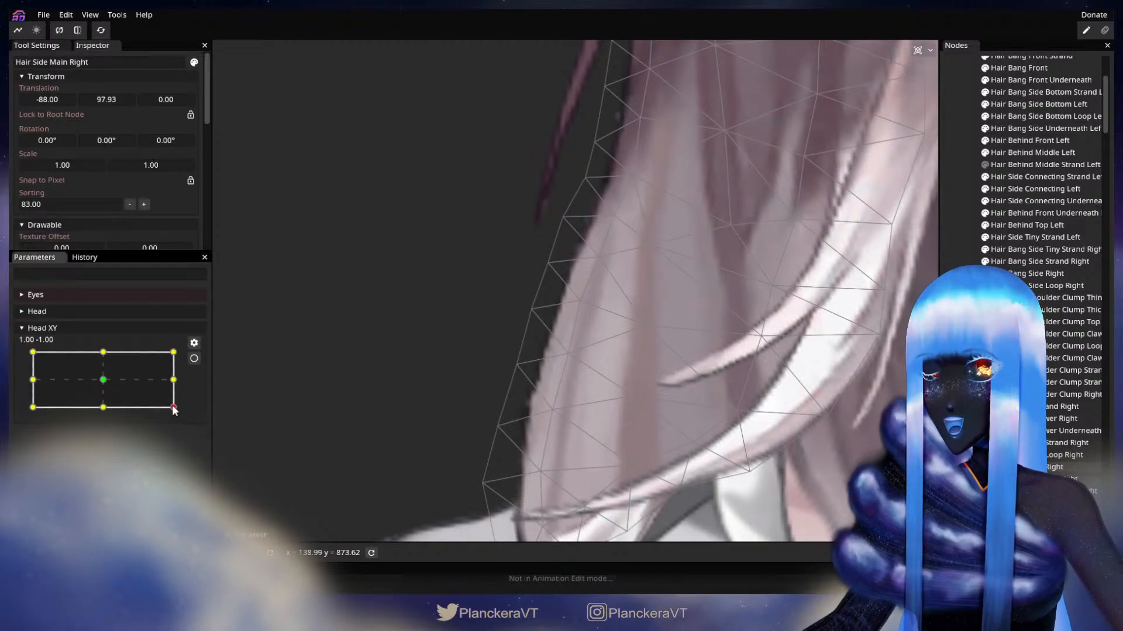
{"action": "left_click", "coordinate": [173, 407]}
{"action": "mouse_move", "coordinate": [173, 408]}
{"action": "left_mouse_down"}
{"action": "mouse_move", "coordinate": [107, 413]}
{"action": "mouse_move", "coordinate": [186, 412]}
{"action": "left_mouse_up"}
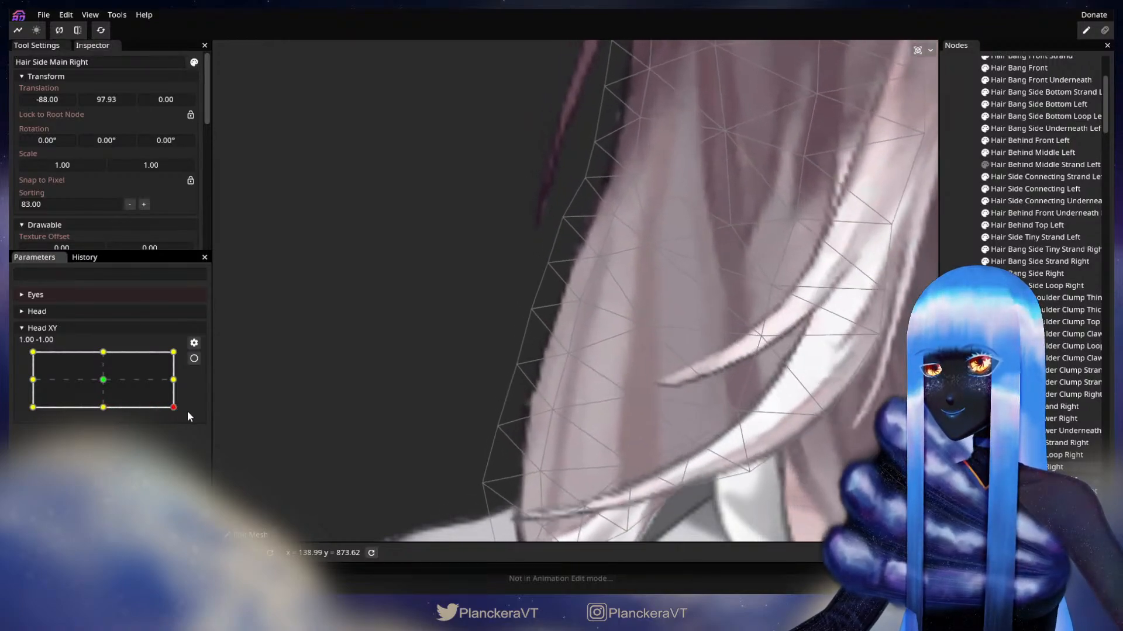
Re-arm Head XY at 1.00, -1.00, refine Hair Side Main Right's lower outer-contour vertices just above the shoulder, and check the disarmed motion.
{"action": "left_click", "coordinate": [194, 359]}
{"action": "left_click", "coordinate": [553, 405]}
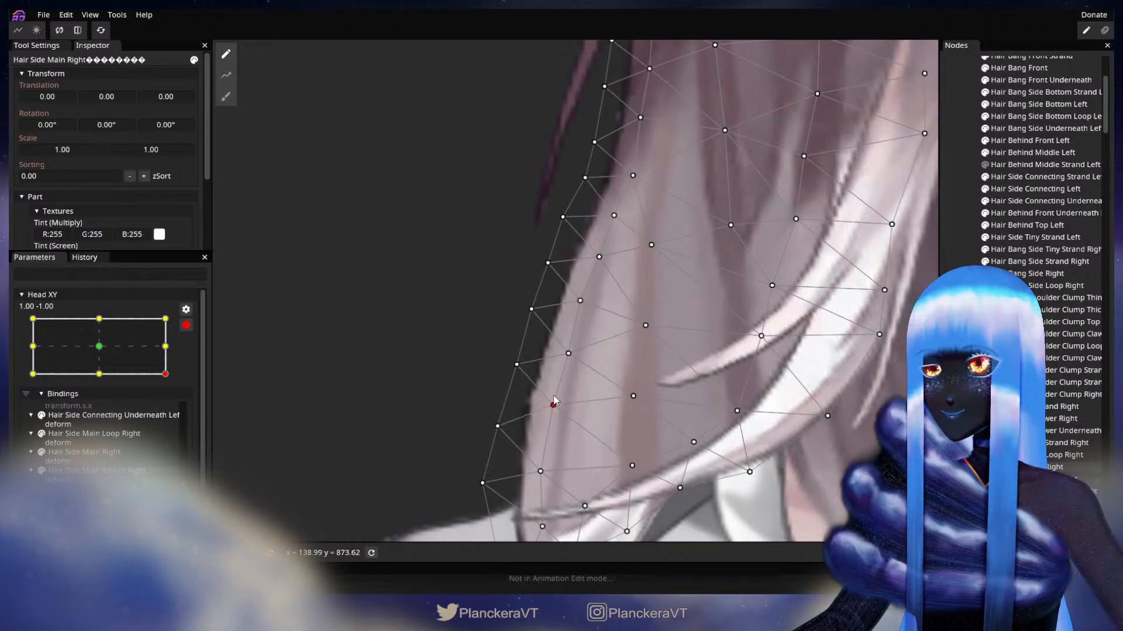
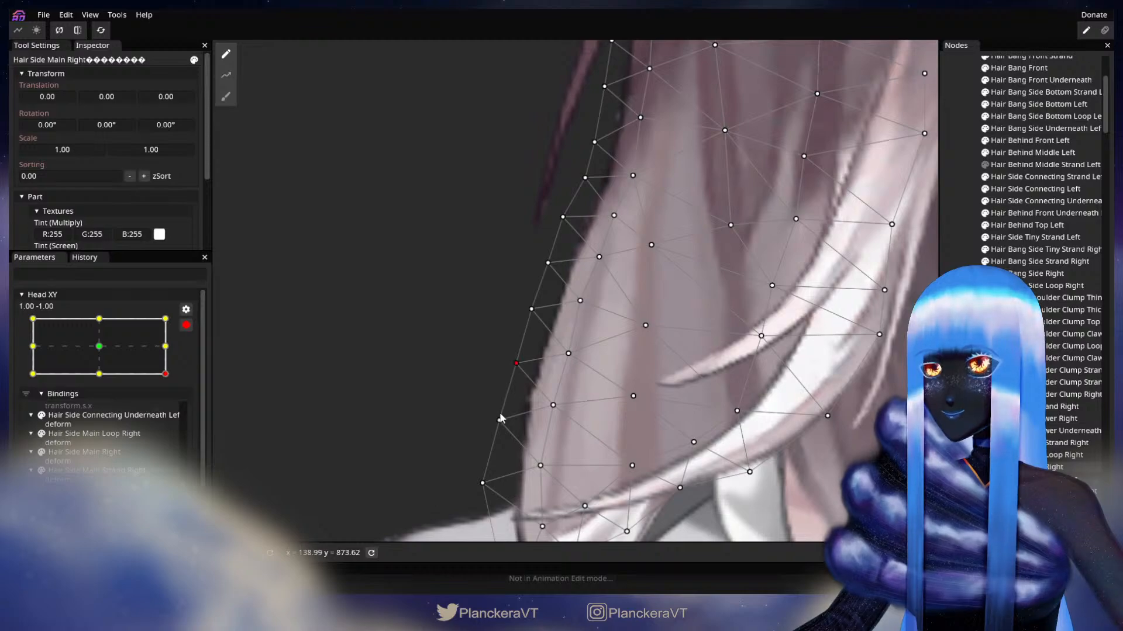
{"action": "left_click_drag", "start_coordinate": [496, 430], "coordinate": [494, 431]}
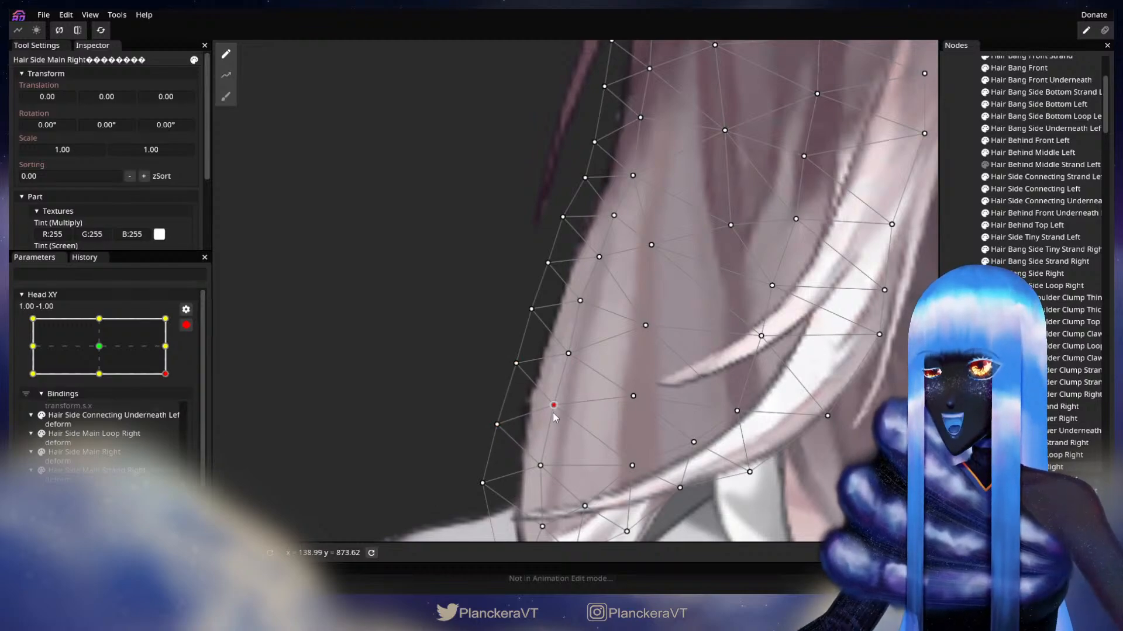
{"action": "left_click_drag", "start_coordinate": [336, 398], "coordinate": [331, 402]}
{"action": "scroll", "coordinate": [333, 399], "scroll_direction": "down", "scroll_amount": 2}
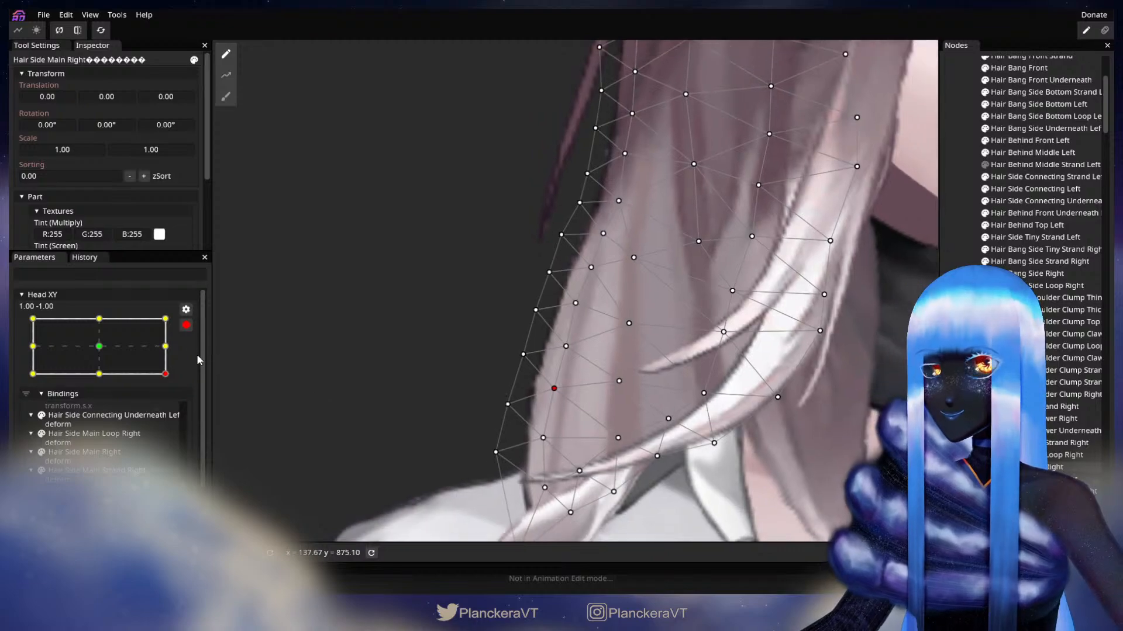
{"action": "left_click", "coordinate": [186, 325]}
{"action": "mouse_move", "coordinate": [173, 408]}
{"action": "left_mouse_down"}
{"action": "mouse_move", "coordinate": [113, 412]}
{"action": "mouse_move", "coordinate": [178, 424]}
{"action": "left_mouse_up"}
Re-arm Head XY at 1.00, -1.00, raise Hair Side Main Right's inner vertex beside the bend in its outer edge, and deselect the part.
{"action": "left_click", "coordinate": [194, 359]}
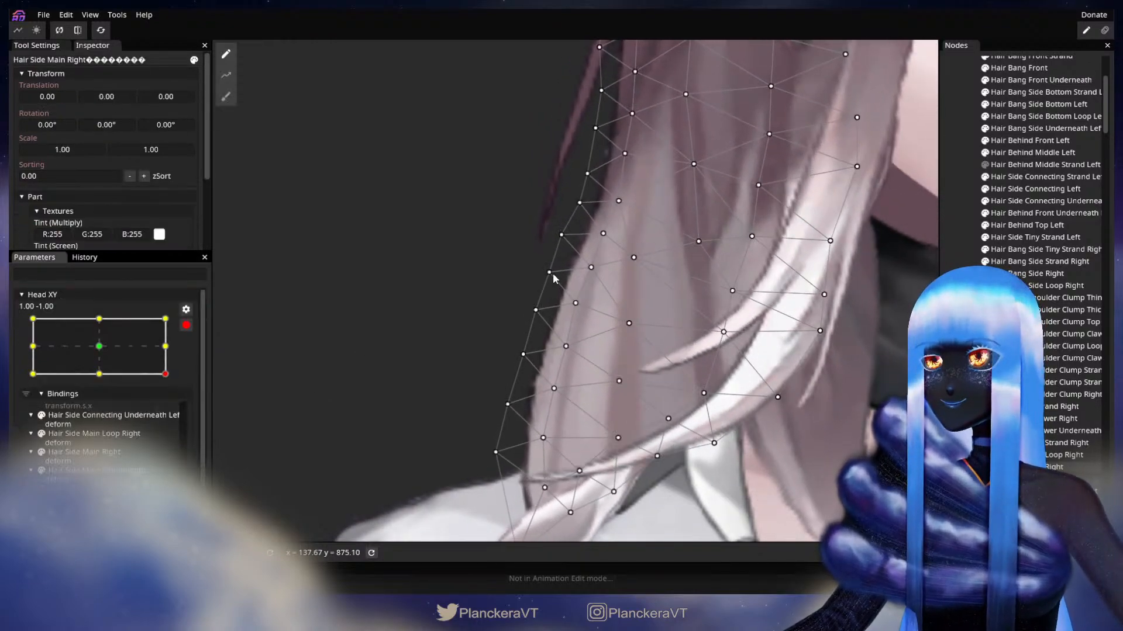
{"action": "left_click", "coordinate": [619, 202]}
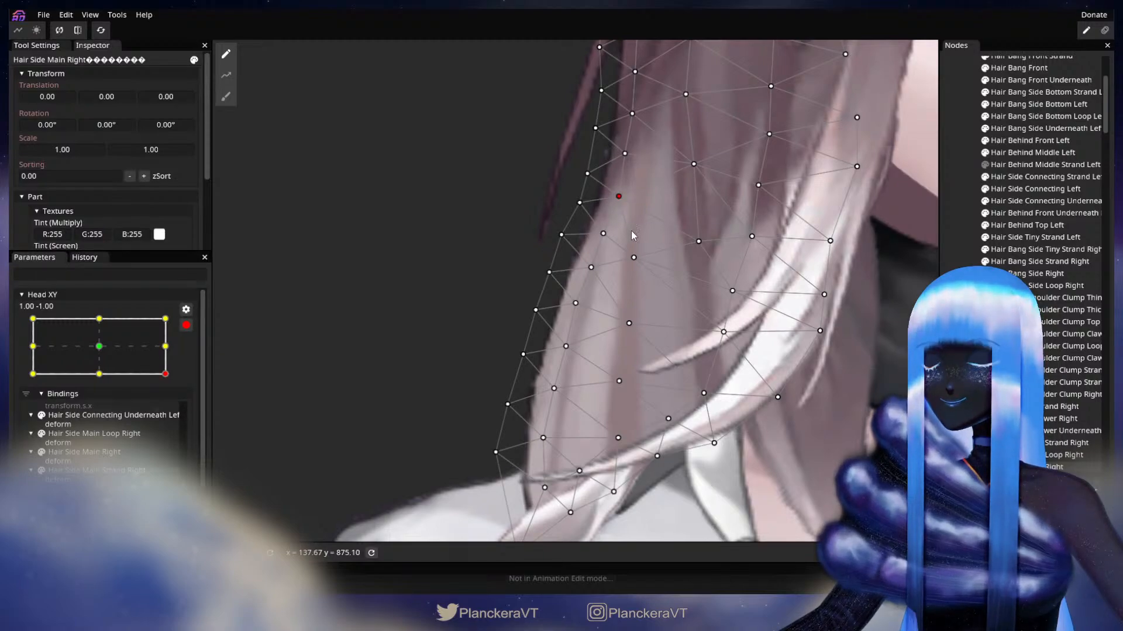
{"action": "left_click", "coordinate": [1071, 370]}
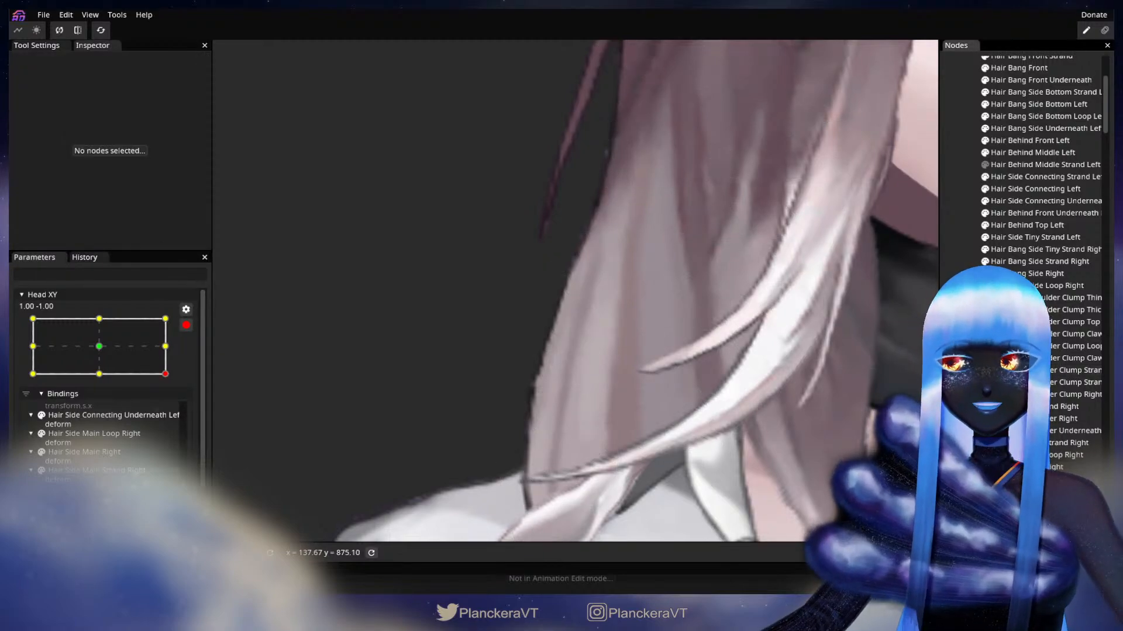
Disarm Head XY and inspect the whole side hair while moving the parameter around 1.00, -1.00.
{"action": "scroll", "coordinate": [605, 388], "scroll_direction": "down", "scroll_amount": 3}
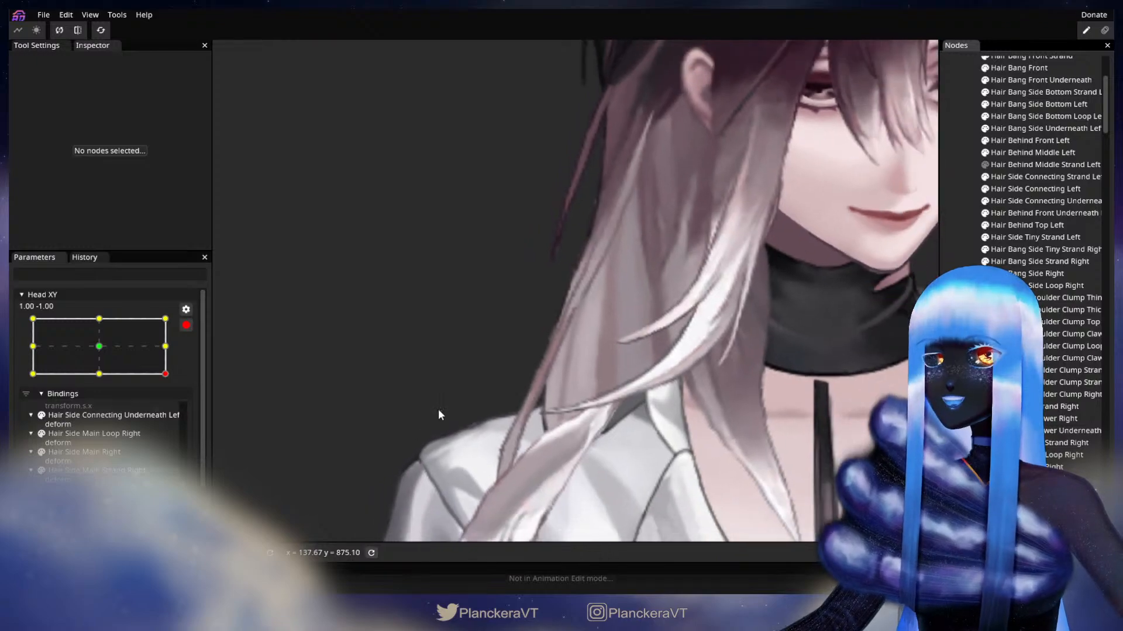
{"action": "left_click", "coordinate": [186, 325]}
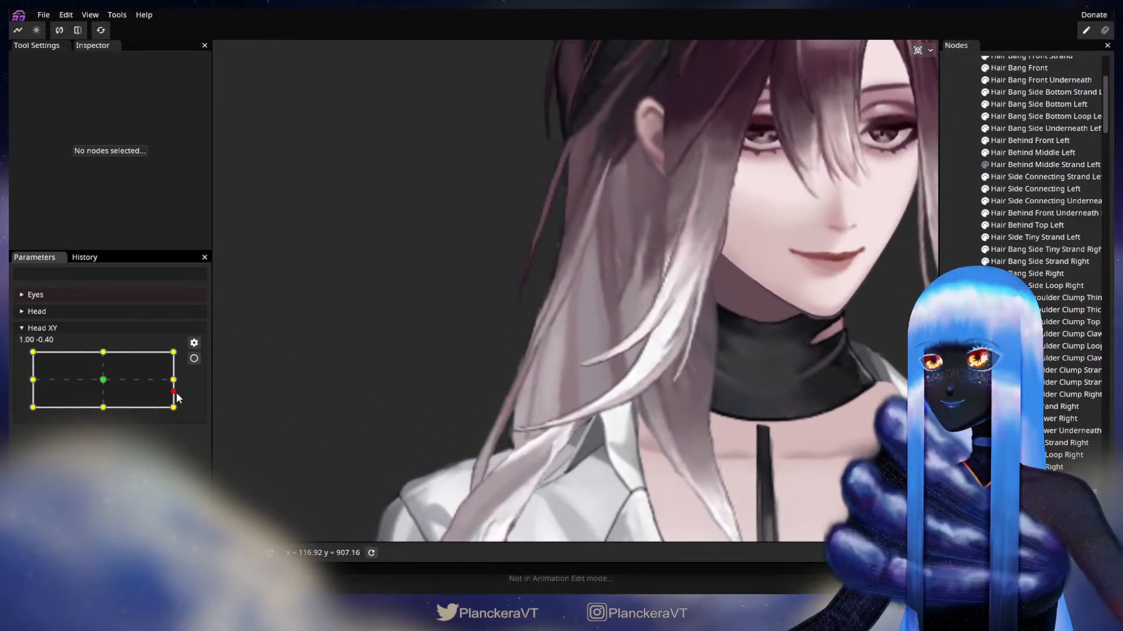
{"action": "left_click_drag", "start_coordinate": [176, 412], "coordinate": [203, 414]}
{"action": "scroll", "coordinate": [784, 386], "scroll_direction": "up", "scroll_amount": 2}
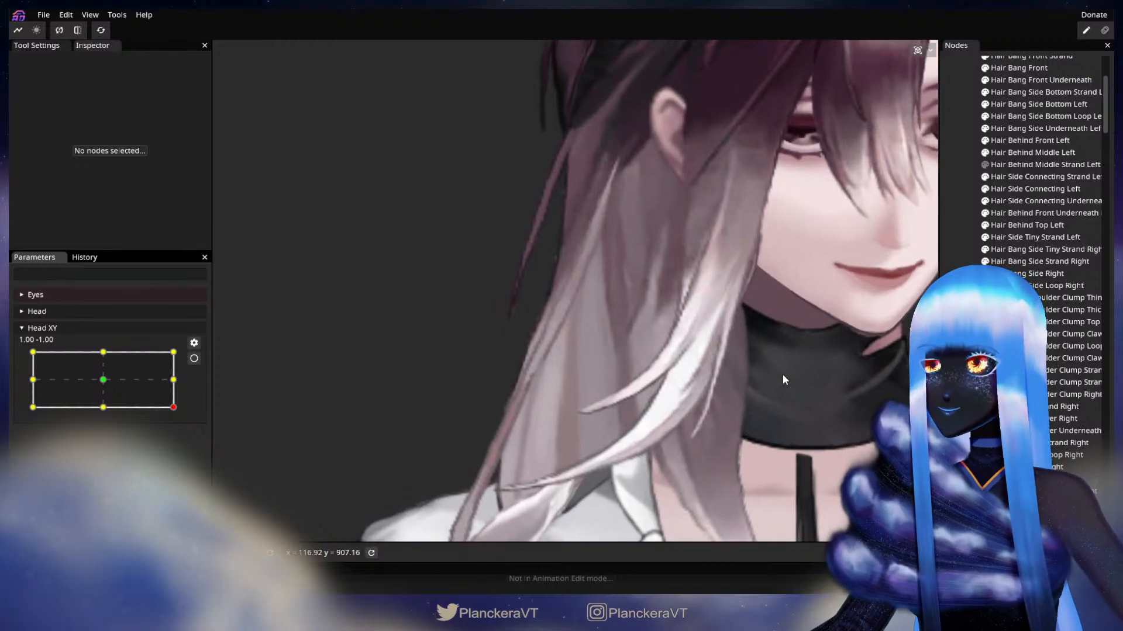
{"action": "scroll", "coordinate": [714, 362], "scroll_direction": "down", "scroll_amount": 3}
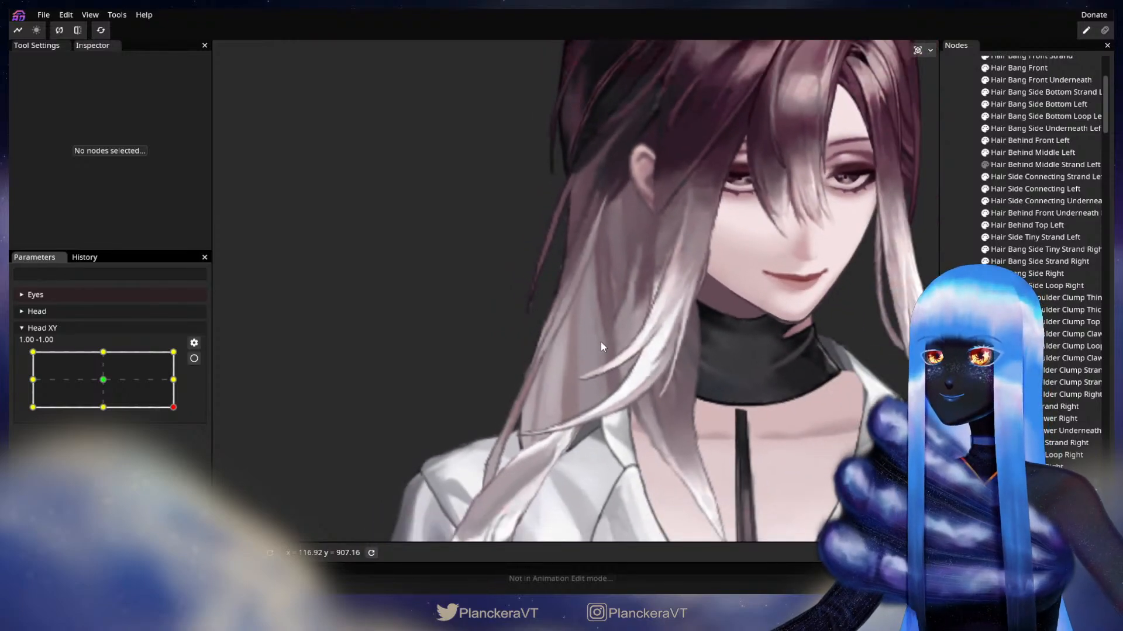
{"action": "scroll", "coordinate": [564, 402], "scroll_direction": "up", "scroll_amount": 2}
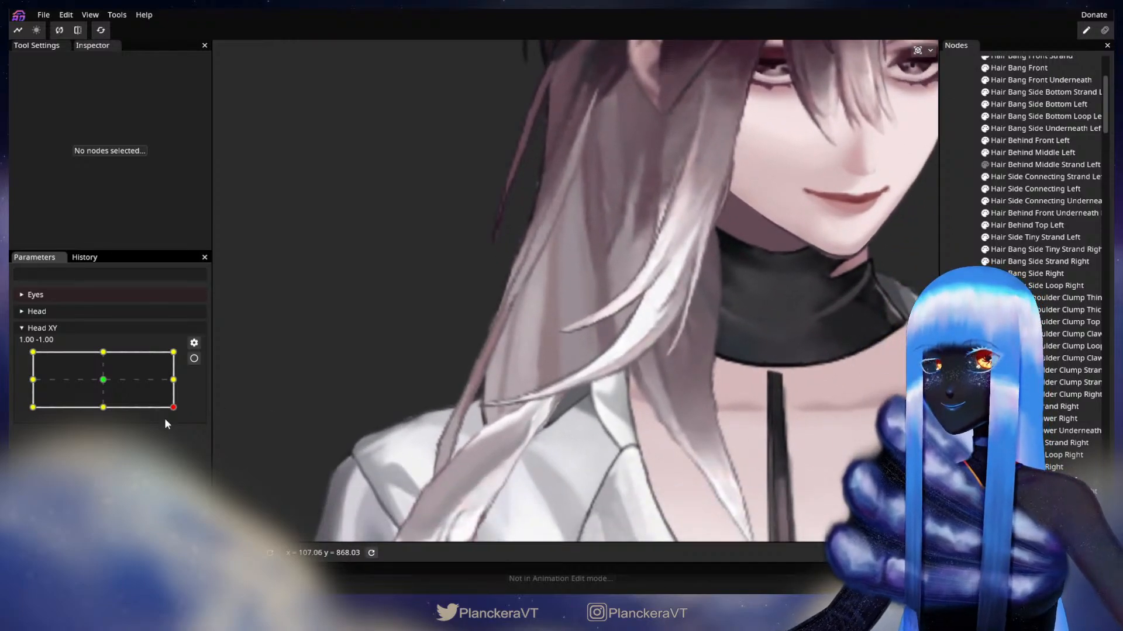
{"action": "mouse_move", "coordinate": [176, 407]}
{"action": "left_mouse_down"}
{"action": "mouse_move", "coordinate": [177, 378]}
{"action": "mouse_move", "coordinate": [178, 413]}
{"action": "left_mouse_up"}
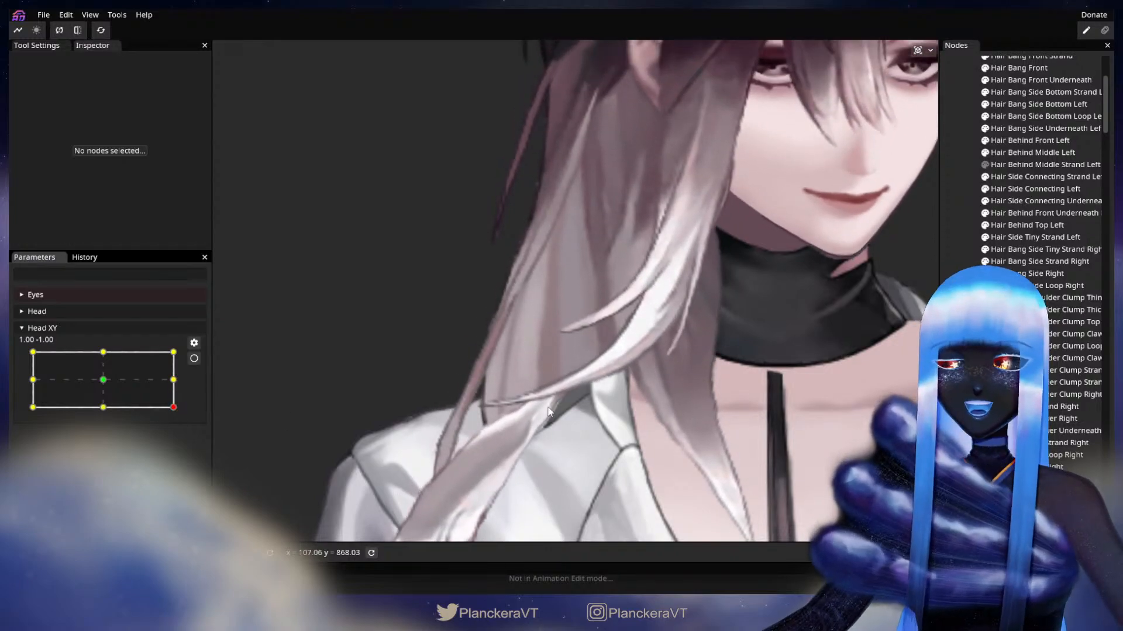
Arm Head XY at 1.00, -1.00, raise two mid-length outer vertices and the adjacent inner vertex of Hair Side Main Strand Right, then disarm and preview.
{"action": "left_click", "coordinate": [1041, 443]}
{"action": "scroll", "coordinate": [743, 408], "scroll_direction": "up", "scroll_amount": 5}
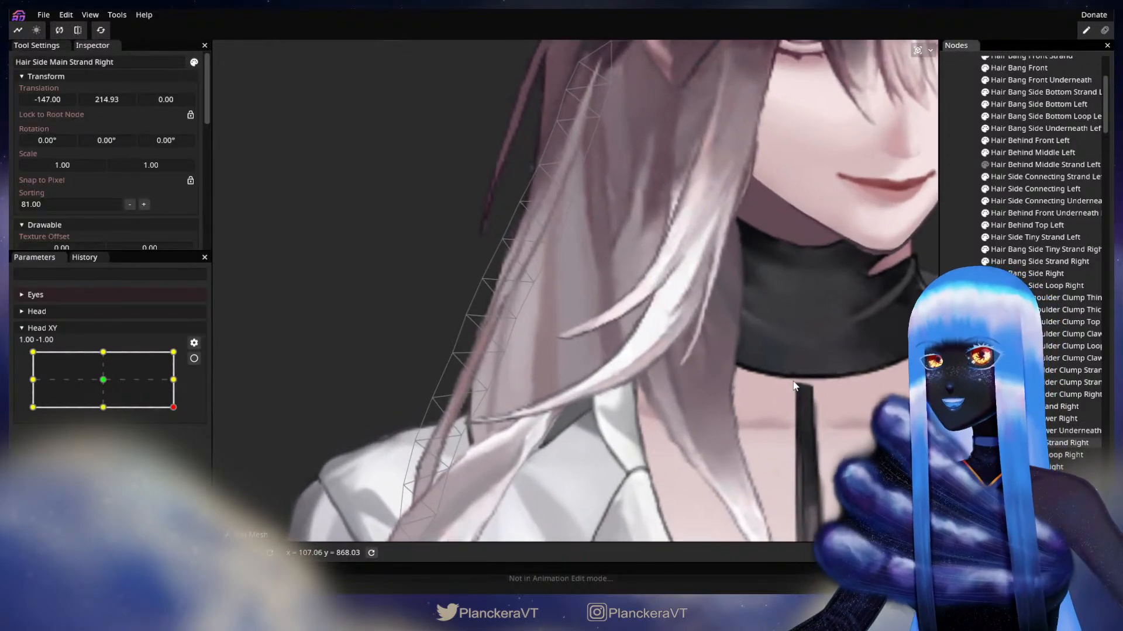
{"action": "left_click_drag", "start_coordinate": [531, 386], "coordinate": [629, 411]}
{"action": "scroll", "coordinate": [629, 411], "scroll_direction": "up", "scroll_amount": 2}
{"action": "left_click_drag", "start_coordinate": [661, 295], "coordinate": [619, 325]}
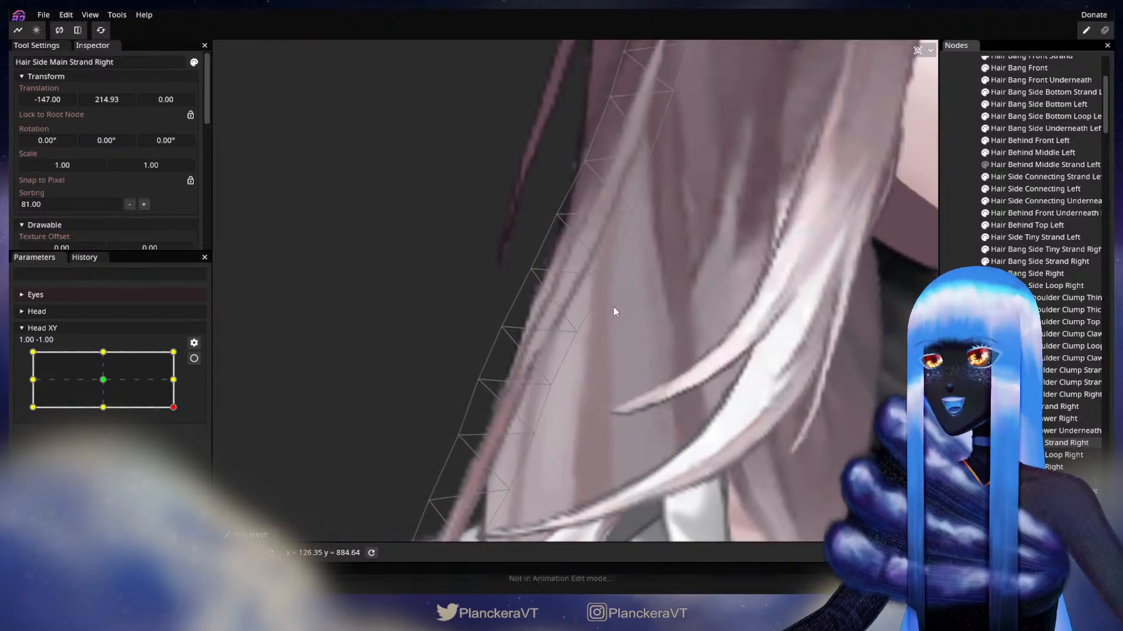
{"action": "mouse_move", "coordinate": [173, 410]}
{"action": "left_mouse_down"}
{"action": "mouse_move", "coordinate": [180, 381]}
{"action": "mouse_move", "coordinate": [172, 412]}
{"action": "left_mouse_up"}
{"action": "left_click", "coordinate": [194, 359]}
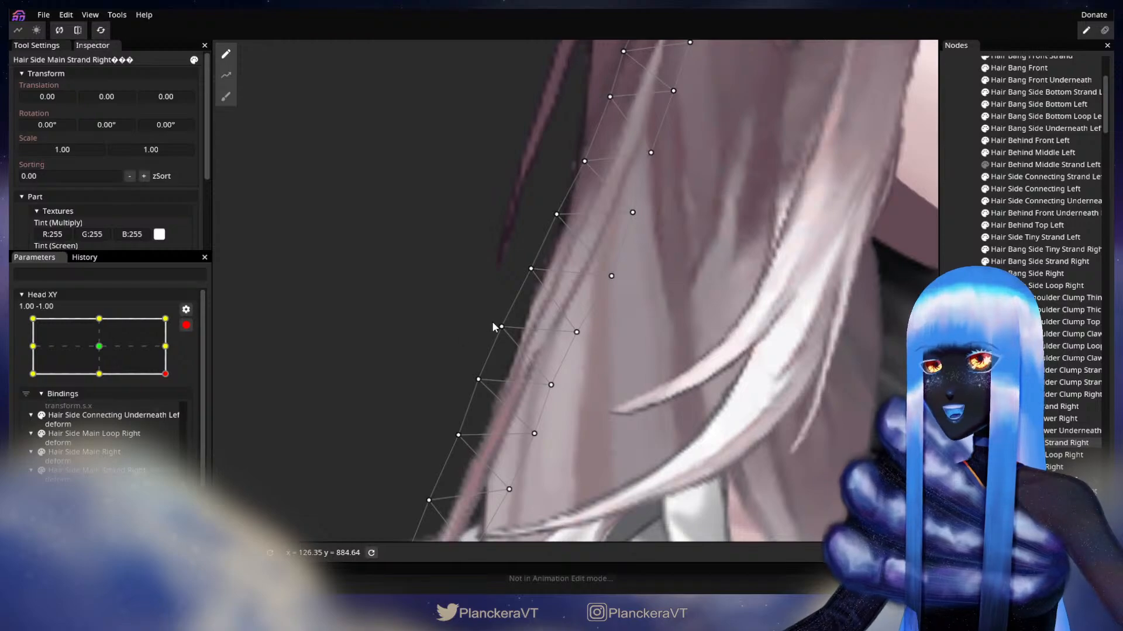
{"action": "left_click_drag", "start_coordinate": [501, 327], "coordinate": [505, 321]}
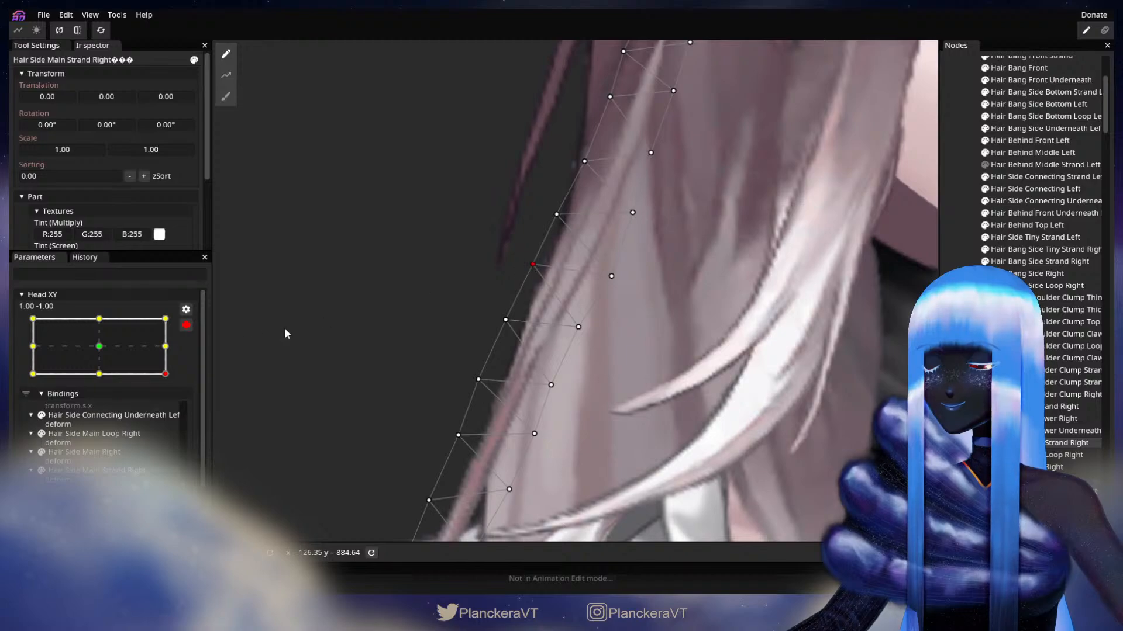
{"action": "left_click", "coordinate": [186, 325]}
{"action": "mouse_move", "coordinate": [174, 407]}
{"action": "left_mouse_down"}
{"action": "mouse_move", "coordinate": [179, 381]}
{"action": "mouse_move", "coordinate": [188, 400]}
{"action": "left_mouse_up"}
Re-arm Head XY at 1.00, -1.00, raise the next higher outer and inner vertices of Hair Side Main Strand Right, and preview the disarmed motion.
{"action": "left_click", "coordinate": [195, 358]}
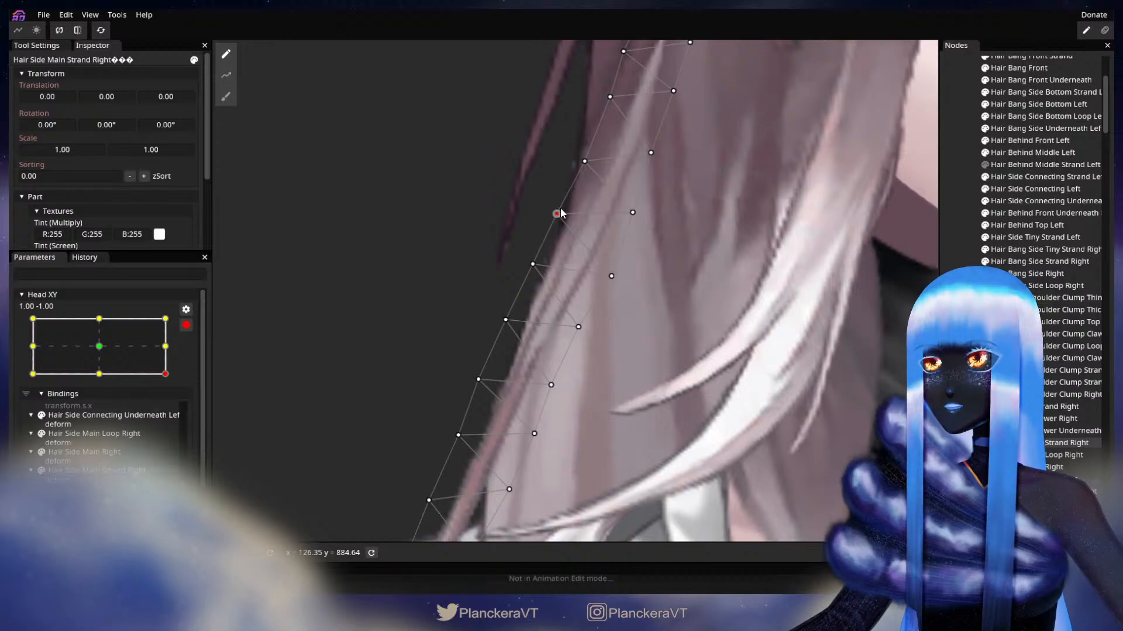
{"action": "left_click_drag", "start_coordinate": [611, 276], "coordinate": [614, 269]}
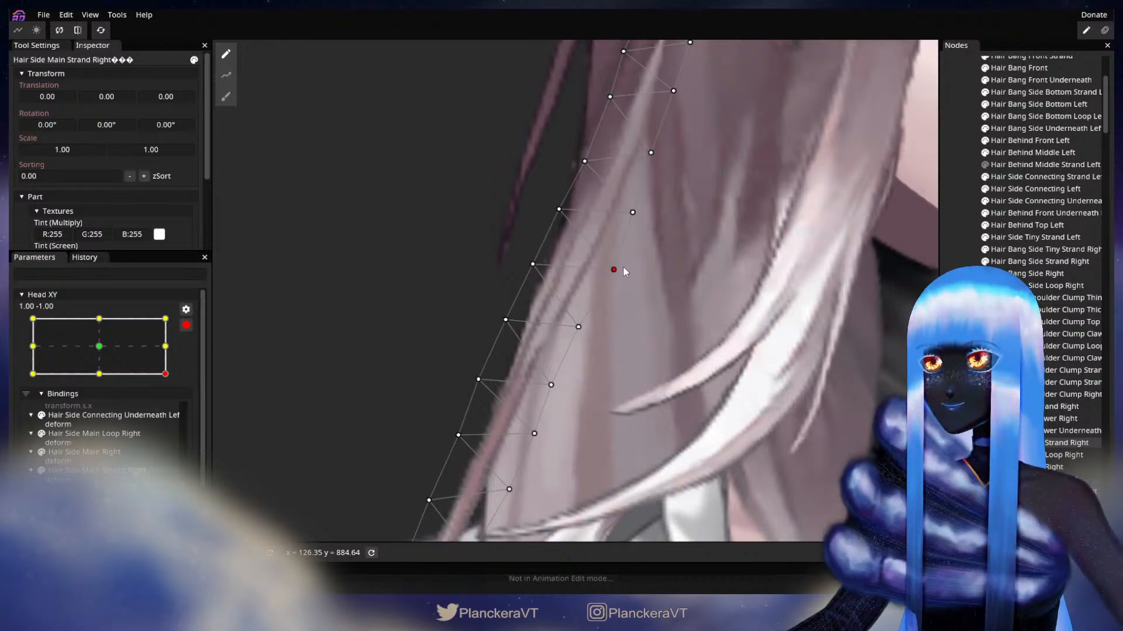
{"action": "left_click", "coordinate": [186, 326]}
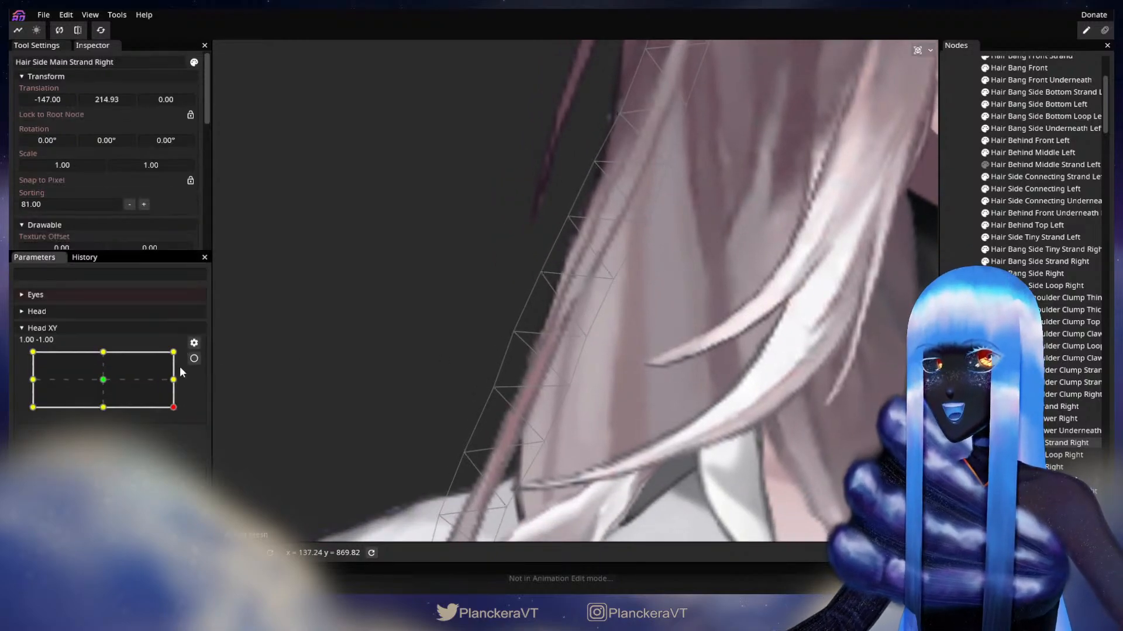
{"action": "mouse_move", "coordinate": [173, 408]}
{"action": "left_mouse_down"}
{"action": "mouse_move", "coordinate": [181, 386]}
{"action": "mouse_move", "coordinate": [180, 411]}
{"action": "left_mouse_up"}
Re-arm Head XY at 1.00, -1.00, nudge two mid-length inner vertices of the strand away from its outer edge, then disarm and preview.
{"action": "left_click", "coordinate": [192, 358]}
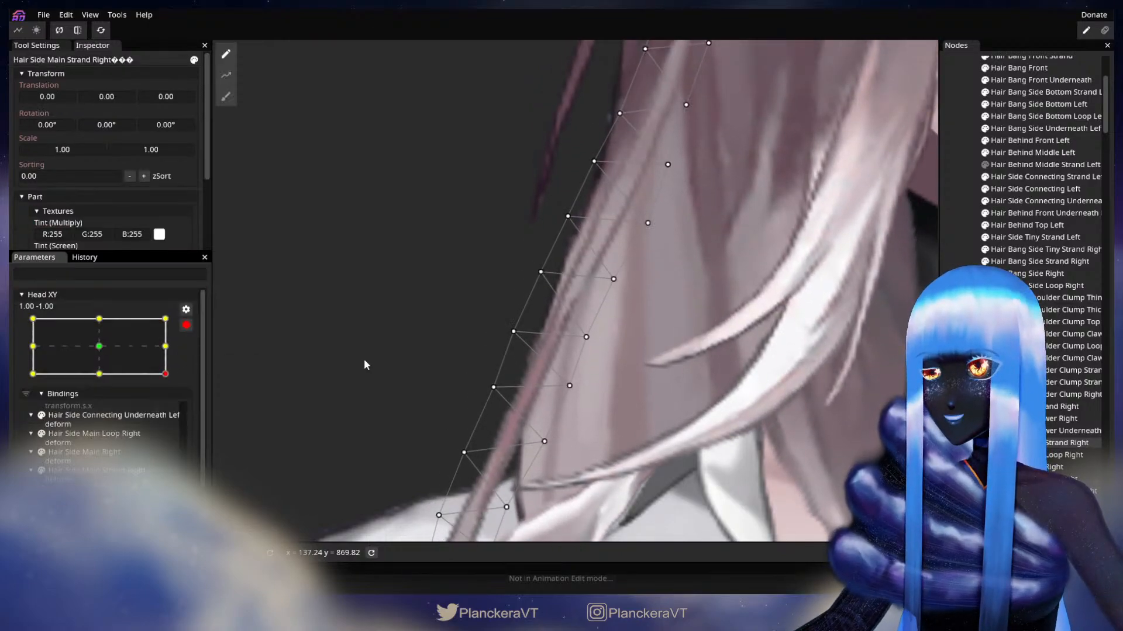
{"action": "left_click_drag", "start_coordinate": [613, 280], "coordinate": [618, 277]}
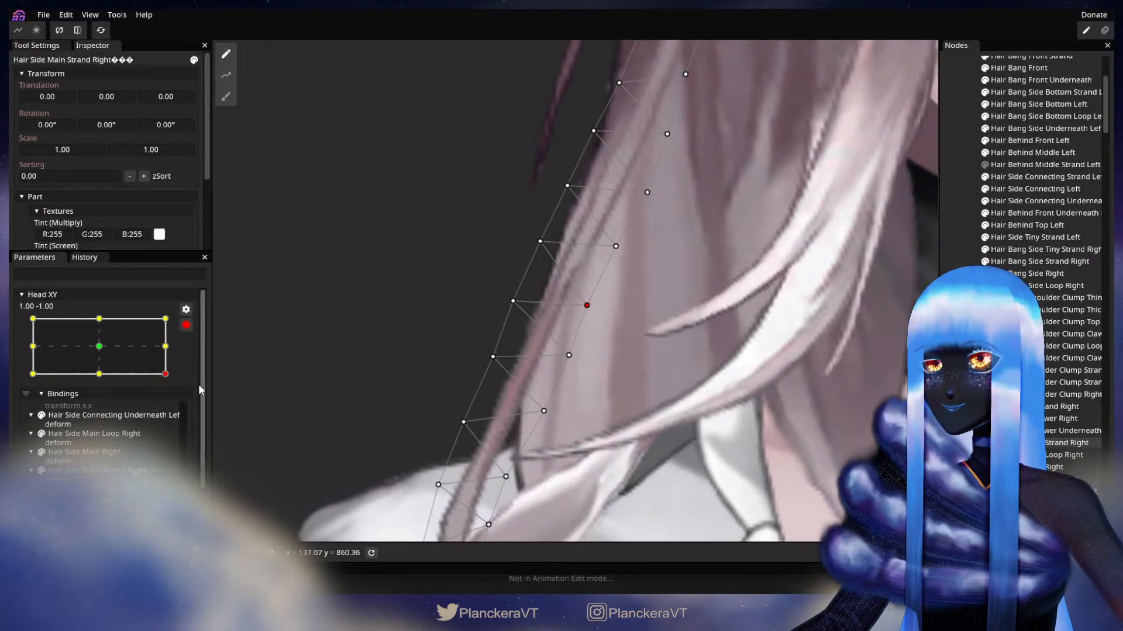
{"action": "left_click", "coordinate": [186, 325]}
{"action": "mouse_move", "coordinate": [174, 408]}
{"action": "left_mouse_down"}
{"action": "mouse_move", "coordinate": [175, 386]}
{"action": "mouse_move", "coordinate": [177, 417]}
{"action": "left_mouse_up"}
With Head XY armed at 1.00, -1.00, shift two lower inner vertices toward the strand's outer edge, even out two outer vertices, and preview the disarmed motion.
{"action": "left_click", "coordinate": [194, 358]}
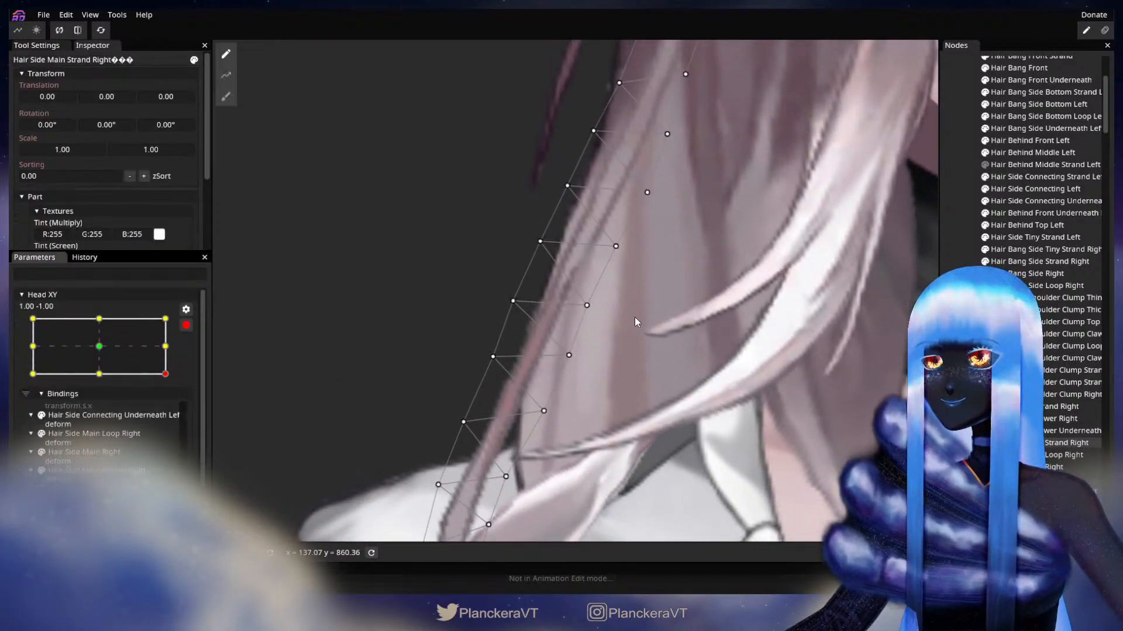
{"action": "left_click", "coordinate": [584, 310]}
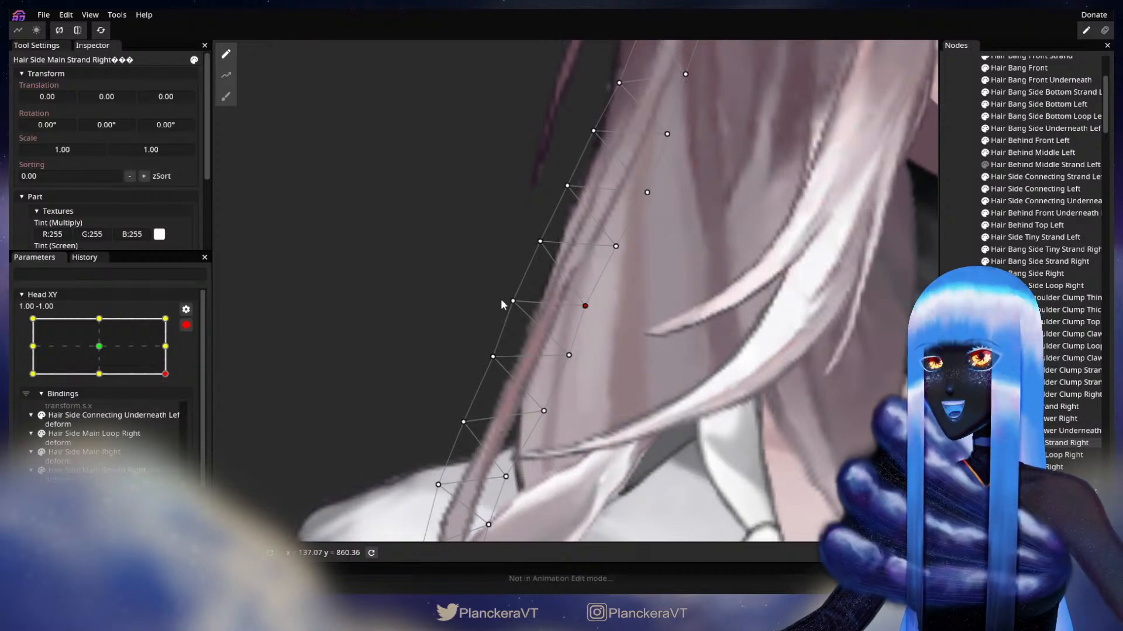
{"action": "left_click_drag", "start_coordinate": [572, 358], "coordinate": [569, 362]}
{"action": "left_click", "coordinate": [186, 325]}
{"action": "mouse_move", "coordinate": [174, 408]}
{"action": "left_mouse_down"}
{"action": "mouse_move", "coordinate": [174, 395]}
{"action": "mouse_move", "coordinate": [174, 407]}
{"action": "left_mouse_up"}
{"action": "left_click", "coordinate": [194, 359]}
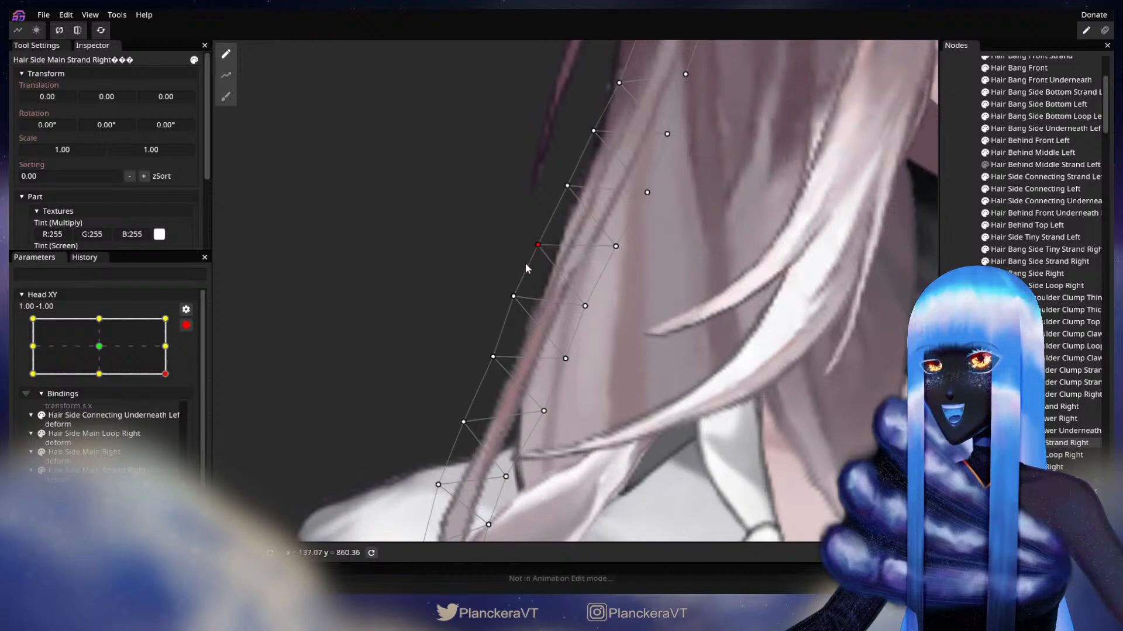
{"action": "left_click", "coordinate": [186, 325]}
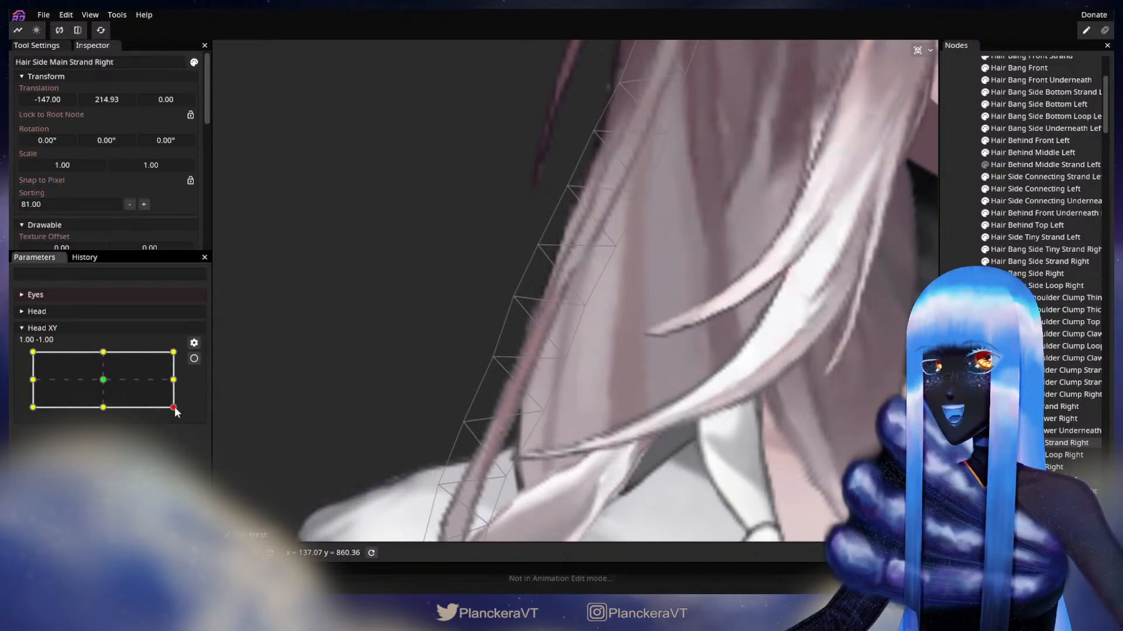
{"action": "mouse_move", "coordinate": [175, 409]}
{"action": "left_mouse_down"}
{"action": "mouse_move", "coordinate": [177, 387]}
{"action": "mouse_move", "coordinate": [178, 417]}
{"action": "left_mouse_up"}
Re-arm Head XY at 1.00, -1.00, smooth the spacing of the strand's outer-edge vertices above the shoulder, then disarm and preview.
{"action": "left_click", "coordinate": [194, 358]}
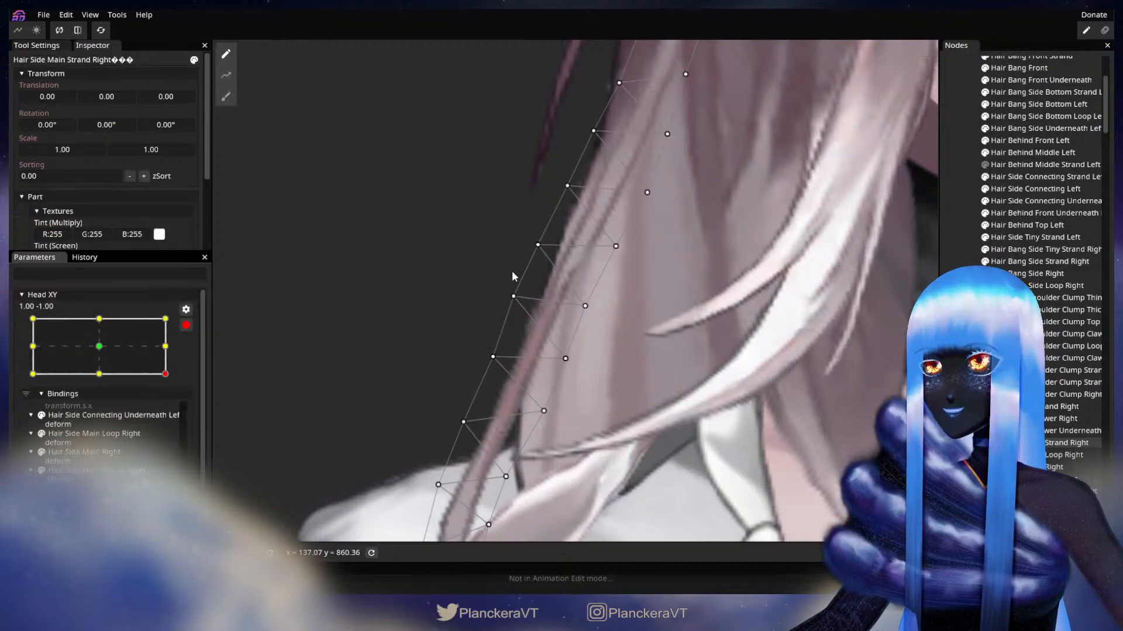
{"action": "left_click_drag", "start_coordinate": [540, 247], "coordinate": [559, 213]}
{"action": "left_click_drag", "start_coordinate": [539, 253], "coordinate": [537, 259]}
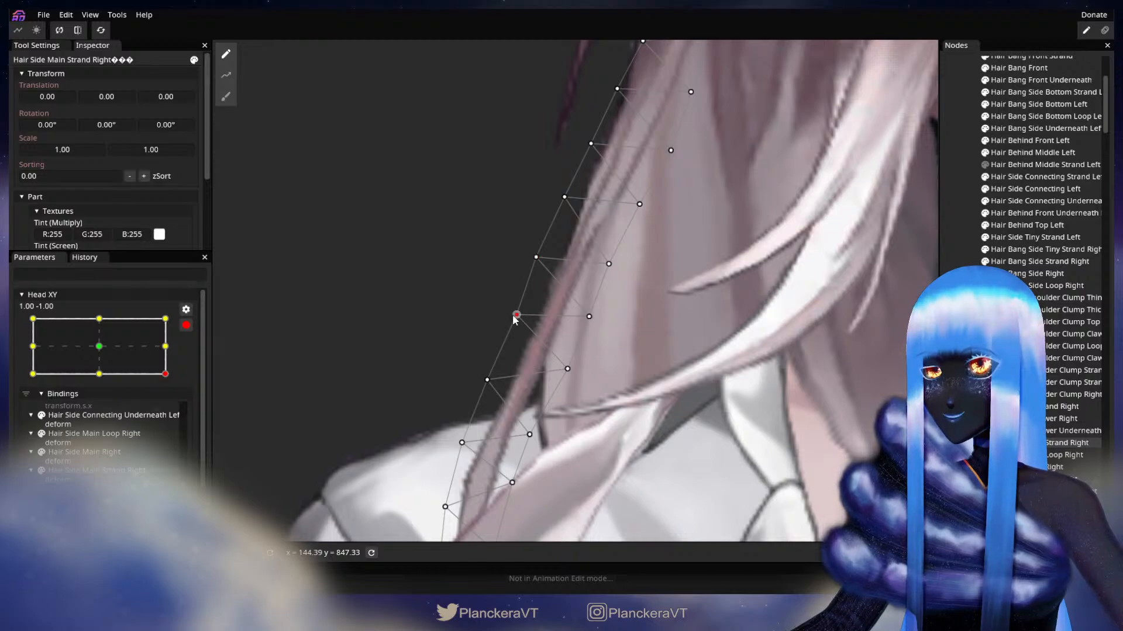
{"action": "left_click_drag", "start_coordinate": [480, 337], "coordinate": [471, 310]}
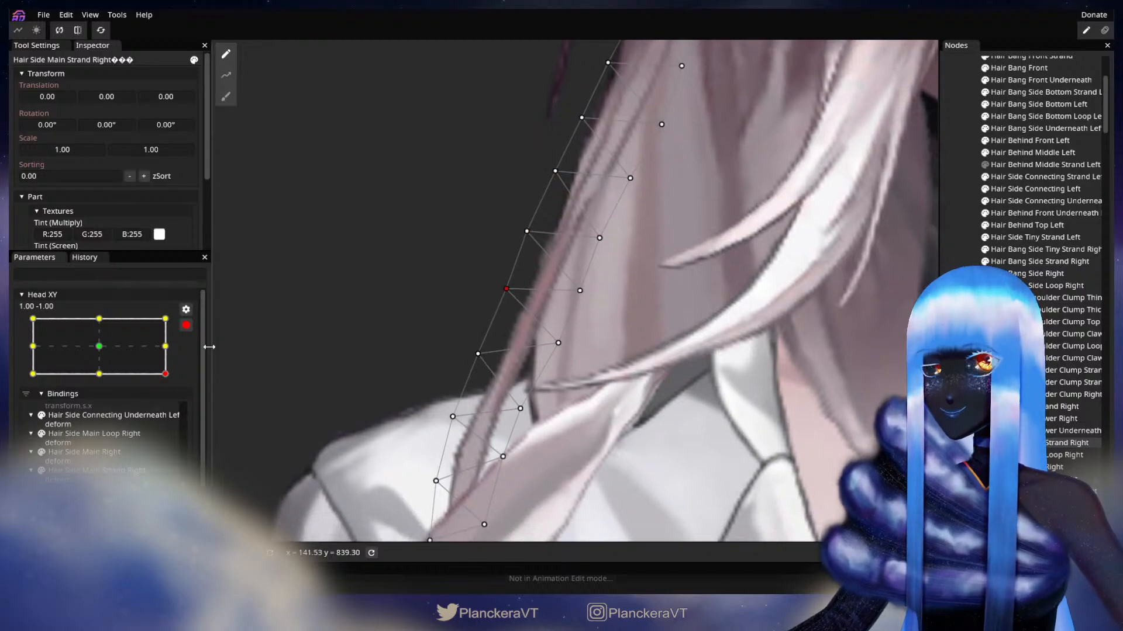
{"action": "left_click", "coordinate": [185, 325]}
{"action": "left_click", "coordinate": [174, 403]}
{"action": "left_click_drag", "start_coordinate": [178, 402], "coordinate": [181, 408]}
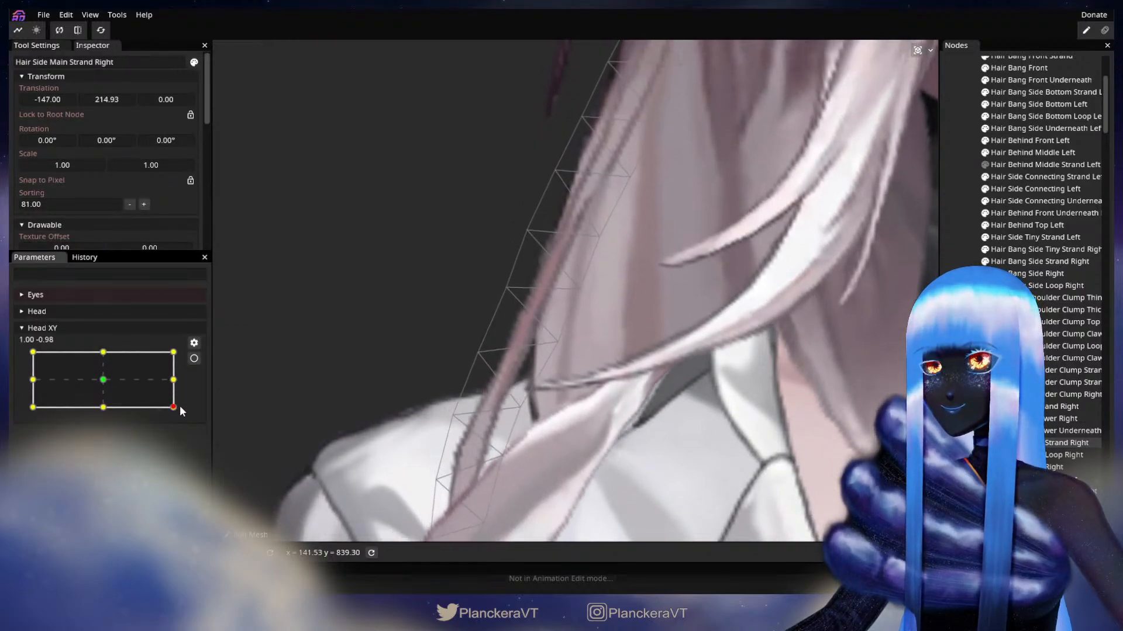
Re-arm Head XY at 1.00, -1.00, move the strand's inner vertices beside the shoulder line toward its outer edge, and check the disarmed motion.
{"action": "left_click", "coordinate": [194, 358]}
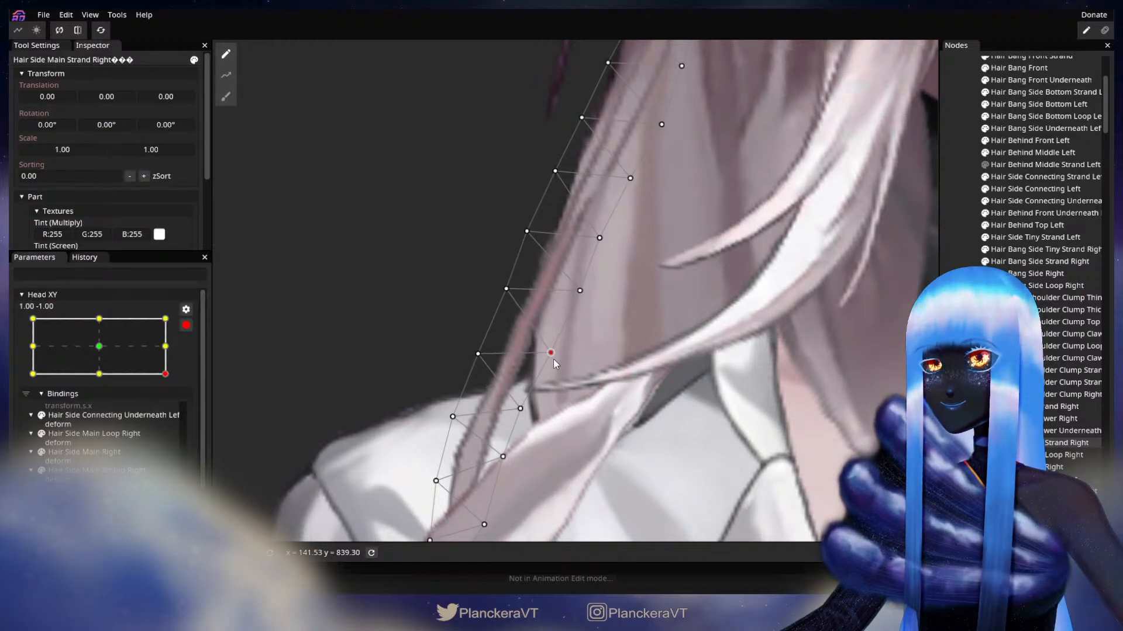
{"action": "left_click_drag", "start_coordinate": [554, 359], "coordinate": [541, 377]}
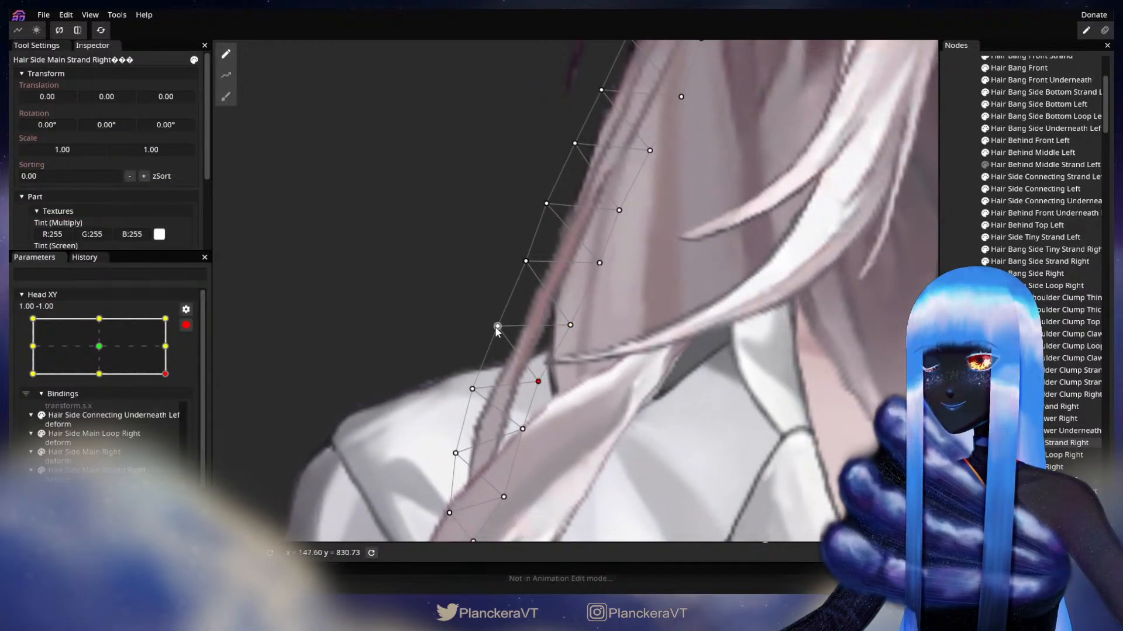
{"action": "left_click", "coordinate": [186, 325]}
{"action": "mouse_move", "coordinate": [174, 408]}
{"action": "left_mouse_down"}
{"action": "mouse_move", "coordinate": [181, 377]}
{"action": "mouse_move", "coordinate": [182, 399]}
{"action": "left_mouse_up"}
Re-arm Head XY at 1.00, -1.00, fine-tune the strand's inner and outer vertices around the shoulder line, then disarm and preview.
{"action": "left_click", "coordinate": [194, 359]}
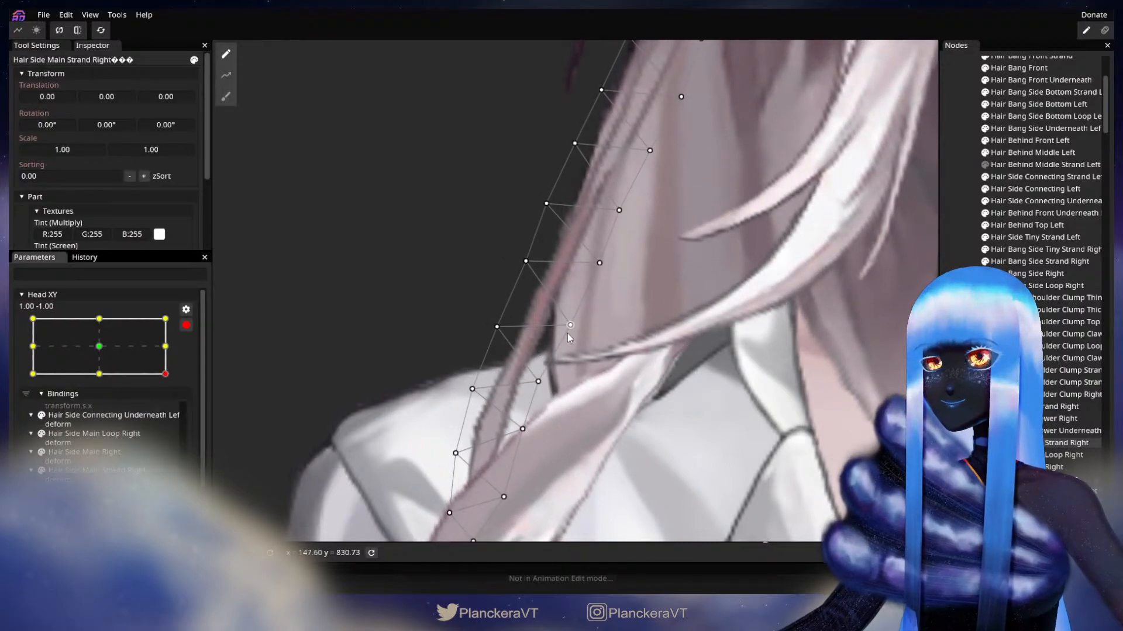
{"action": "left_click_drag", "start_coordinate": [580, 326], "coordinate": [583, 327]}
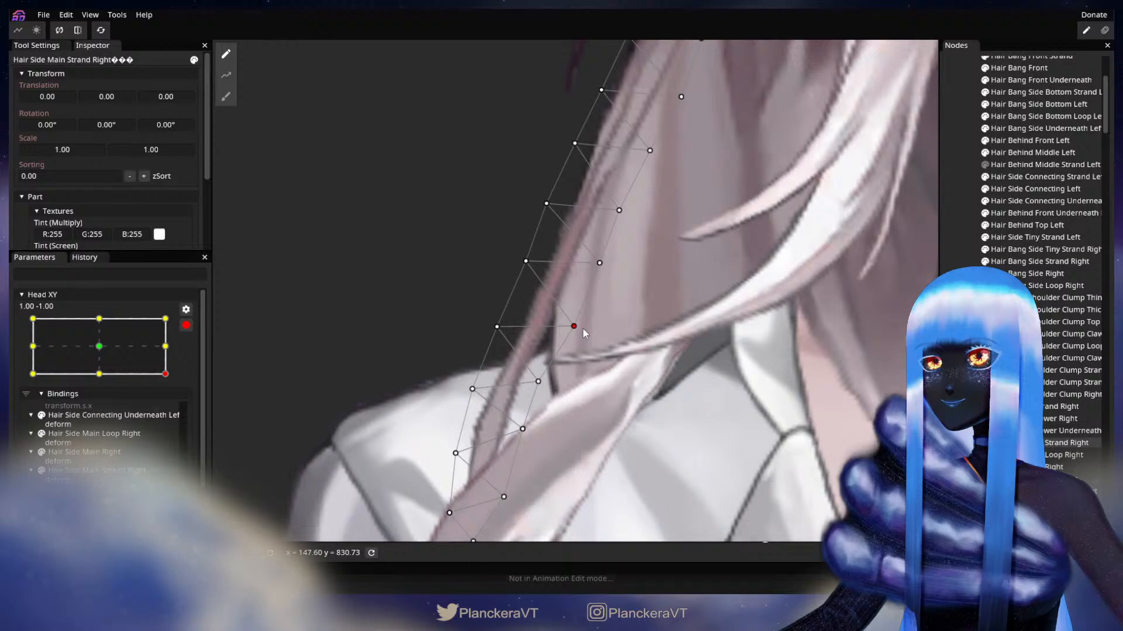
{"action": "left_click_drag", "start_coordinate": [526, 260], "coordinate": [527, 263]}
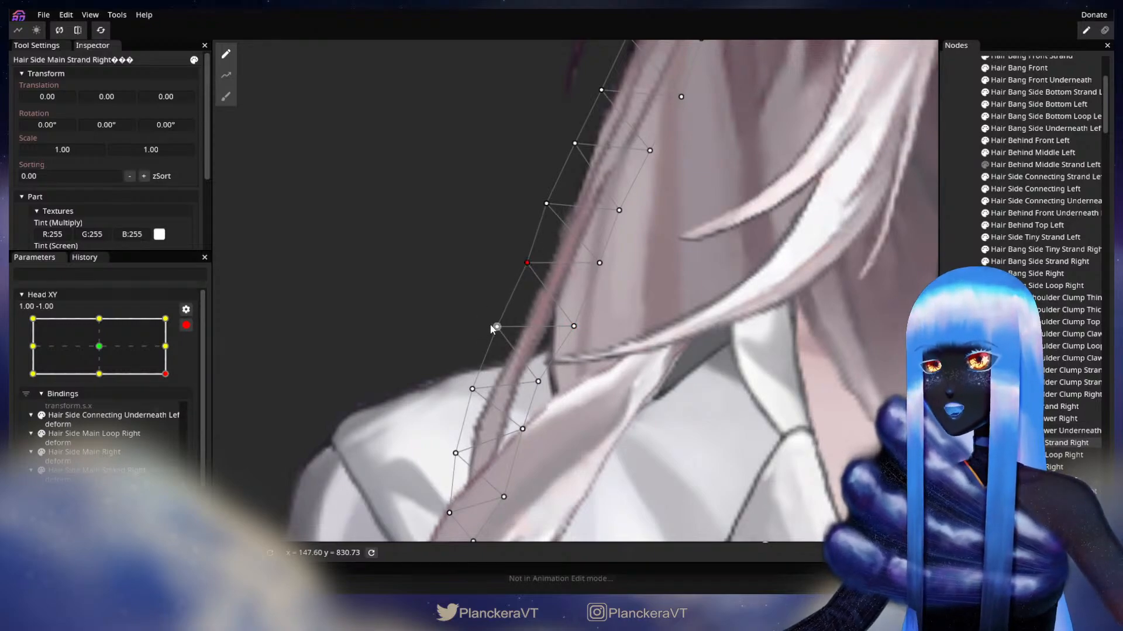
{"action": "left_click_drag", "start_coordinate": [494, 329], "coordinate": [496, 330]}
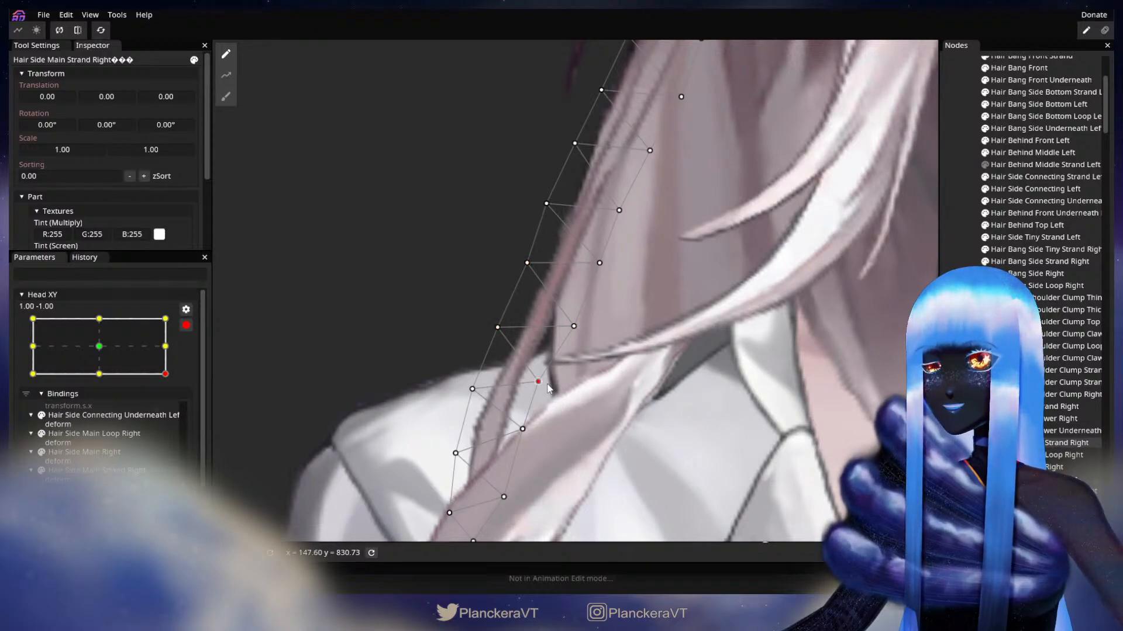
{"action": "left_click_drag", "start_coordinate": [548, 388], "coordinate": [550, 388]}
{"action": "left_click", "coordinate": [186, 325]}
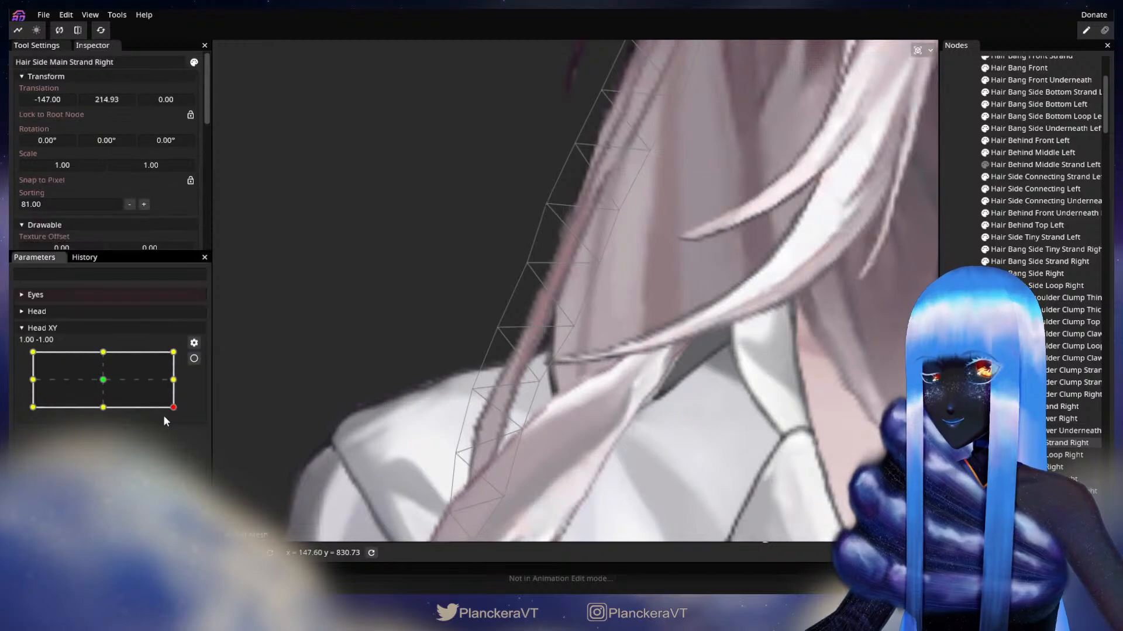
{"action": "mouse_move", "coordinate": [173, 408]}
{"action": "left_mouse_down"}
{"action": "mouse_move", "coordinate": [176, 387]}
{"action": "mouse_move", "coordinate": [176, 409]}
{"action": "left_mouse_up"}
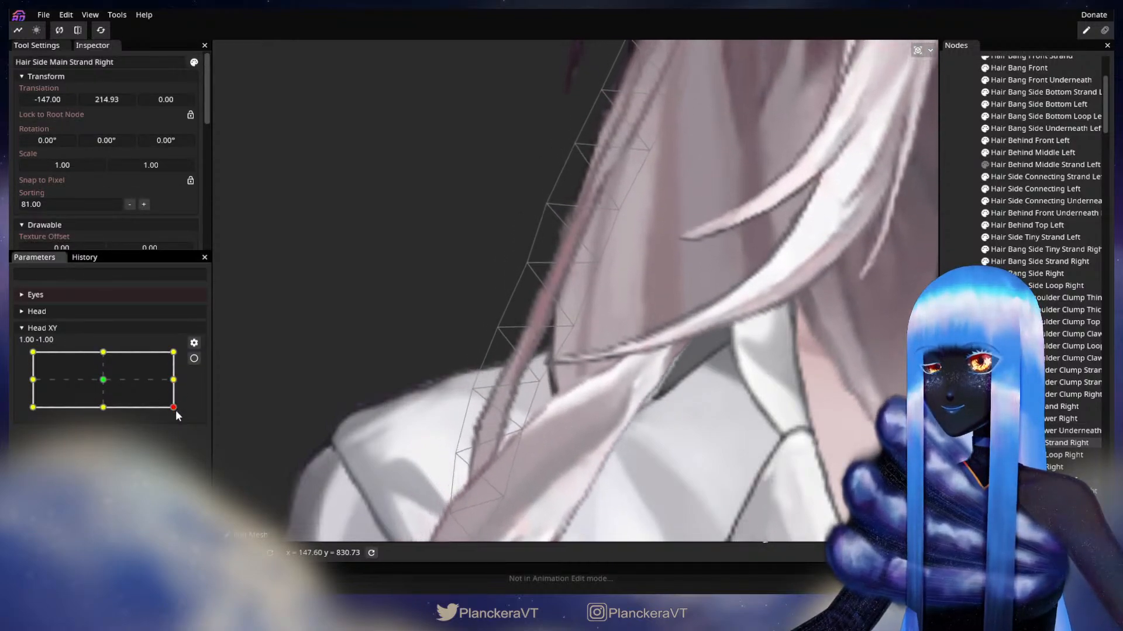
Re-arm Head XY at 1.00, -1.00, raise the strand's outer vertex over the shoulder, deselect the part, and disarm the parameter.
{"action": "left_click", "coordinate": [194, 358]}
{"action": "left_click_drag", "start_coordinate": [472, 389], "coordinate": [478, 381]}
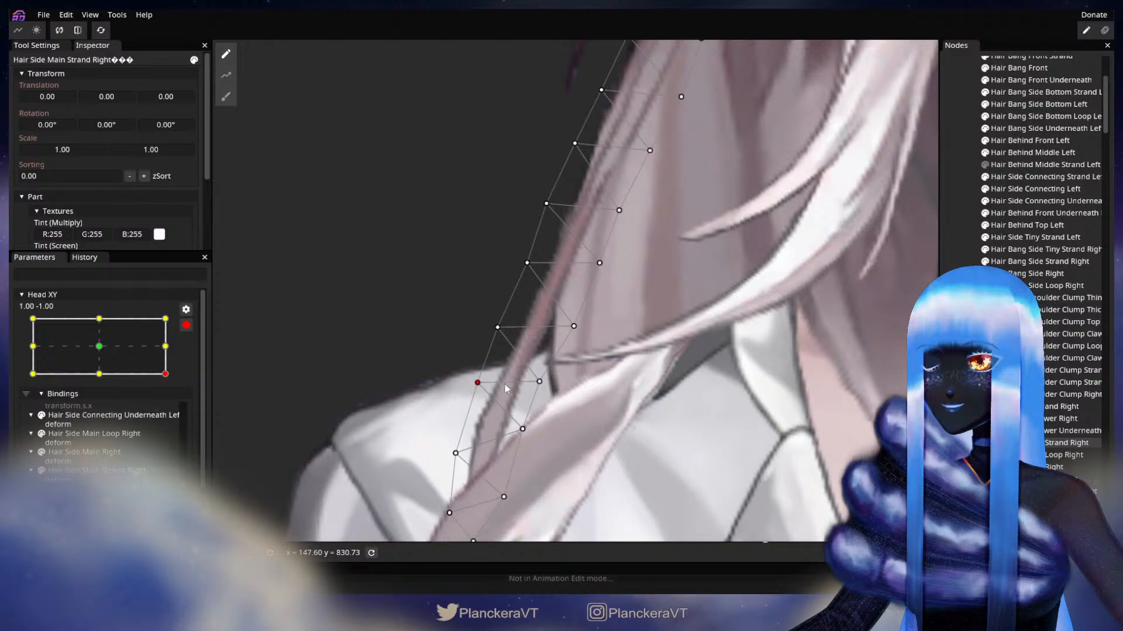
{"action": "left_click", "coordinate": [622, 409]}
{"action": "scroll", "coordinate": [623, 409], "scroll_direction": "down", "scroll_amount": 5}
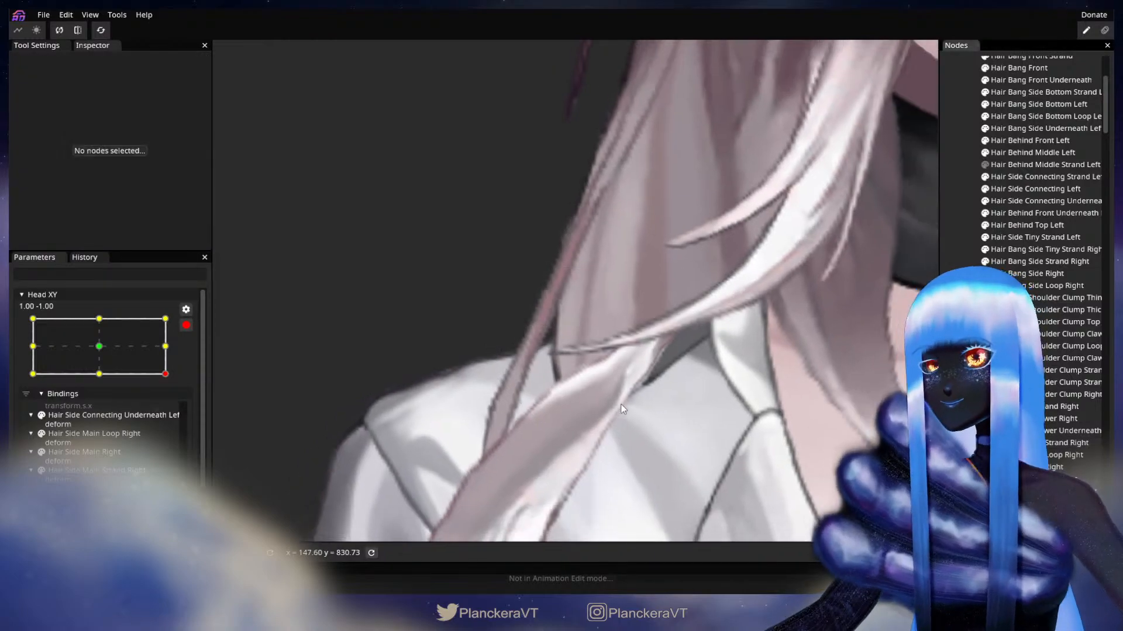
{"action": "scroll", "coordinate": [661, 408], "scroll_direction": "down", "scroll_amount": 10}
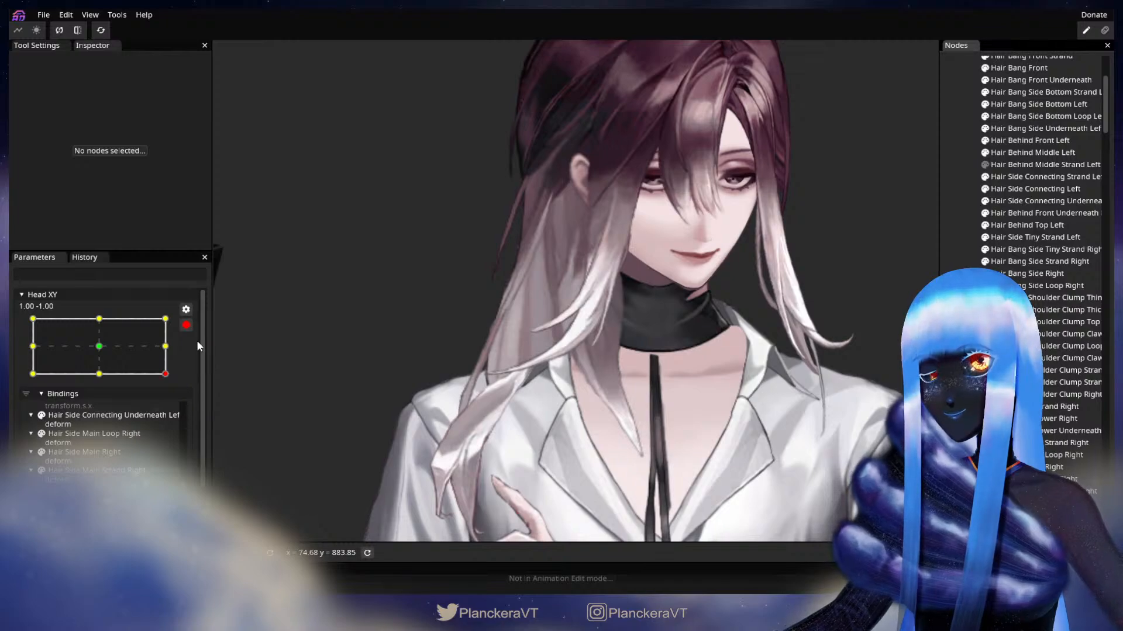
{"action": "left_click", "coordinate": [187, 326]}
Arm Head XY at 1.00, 1.00 and adjust the middle of Hair Side Main Strand Right's mesh with the Circle Brush.
{"action": "left_click_drag", "start_coordinate": [174, 407], "coordinate": [198, 365]}
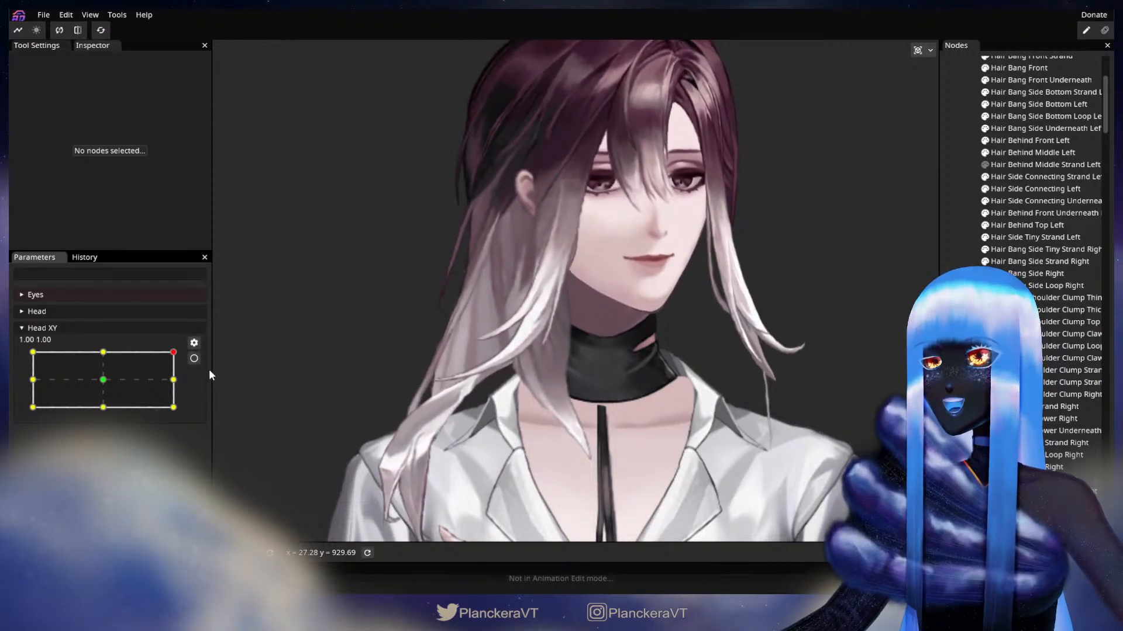
{"action": "left_click", "coordinate": [194, 358]}
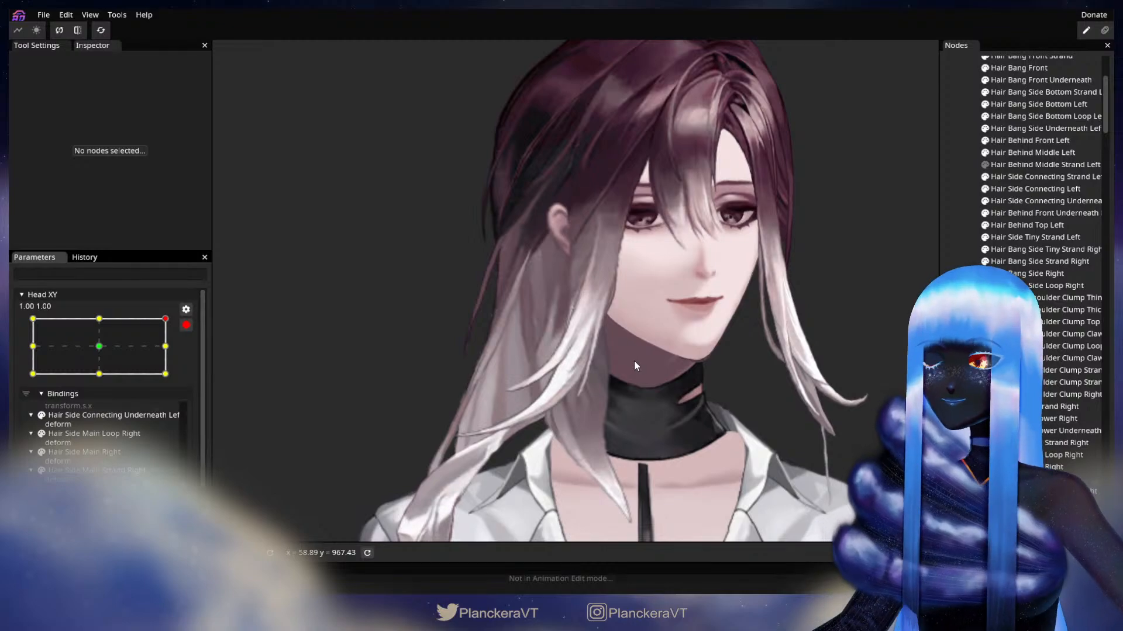
{"action": "scroll", "coordinate": [650, 354], "scroll_direction": "up", "scroll_amount": 1}
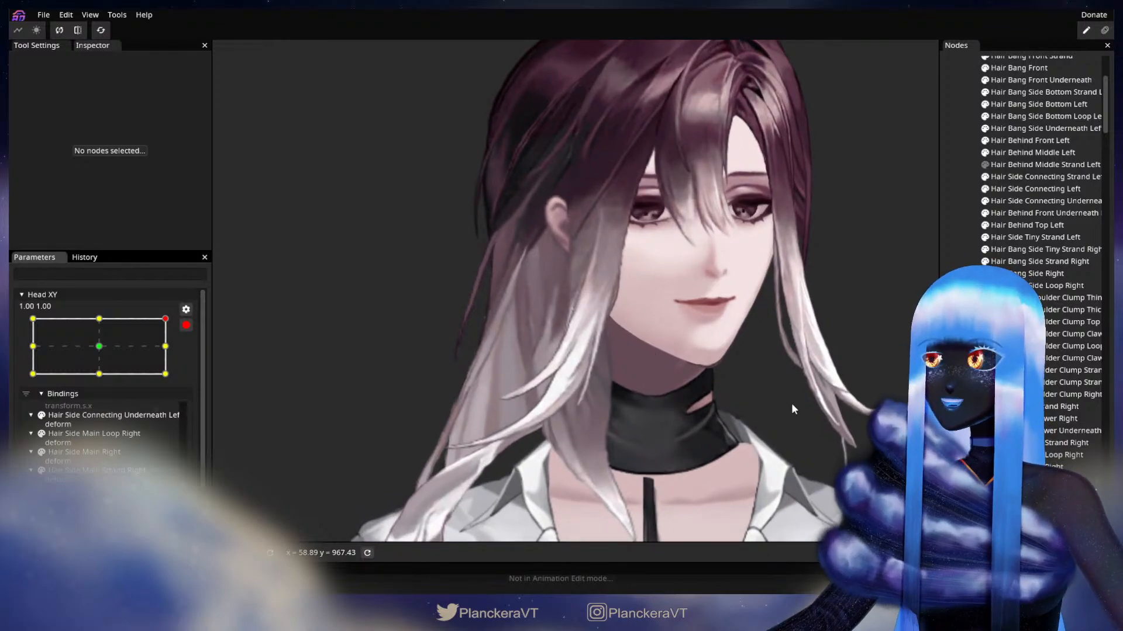
{"action": "left_click", "coordinate": [1066, 442]}
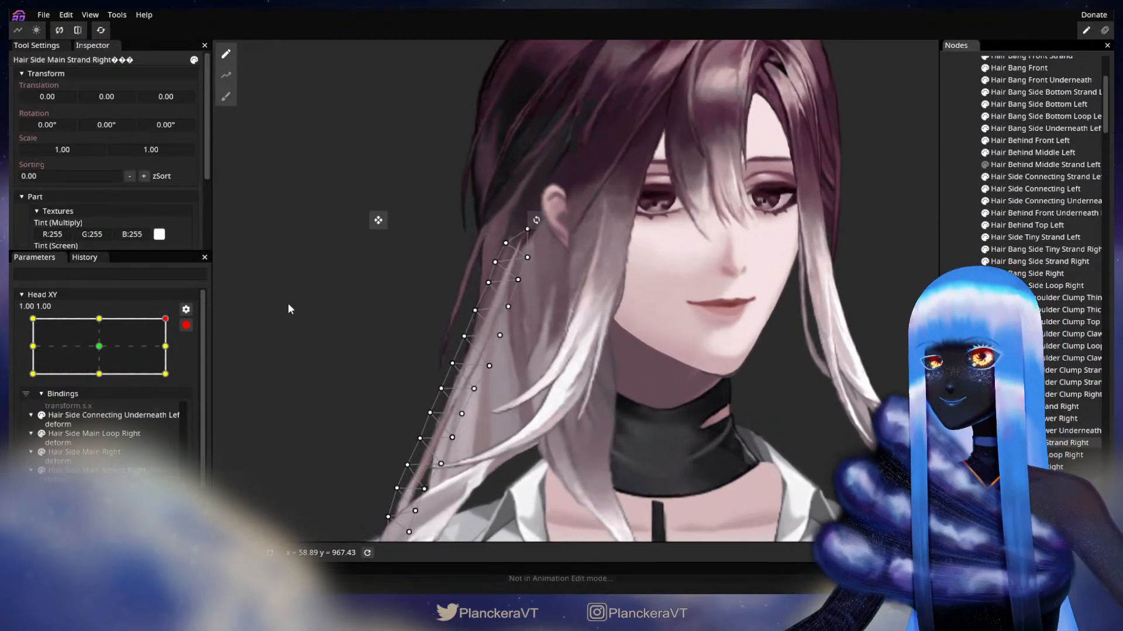
{"action": "left_click", "coordinate": [226, 96]}
{"action": "scroll", "coordinate": [464, 352], "scroll_direction": "up", "scroll_amount": 1}
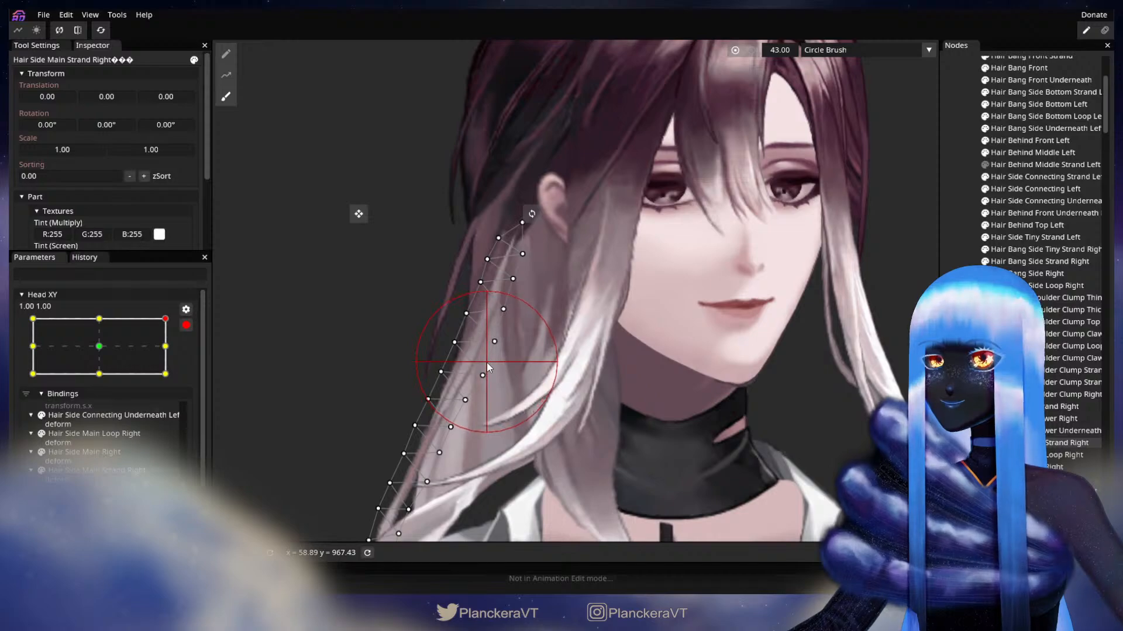
{"action": "left_click_drag", "start_coordinate": [488, 363], "coordinate": [504, 294]}
{"action": "left_click_drag", "start_coordinate": [486, 363], "coordinate": [476, 389]}
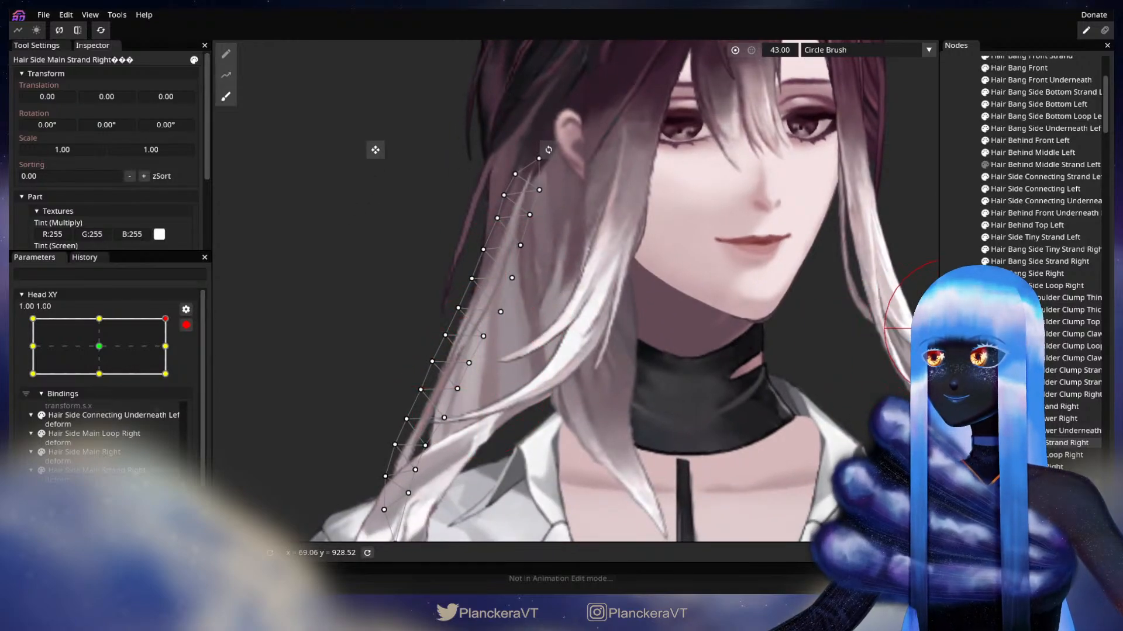
Deselect the strand, preview the disarmed Head XY motion around 1.00, 1.00, and save the model.
{"action": "left_click", "coordinate": [959, 352]}
{"action": "scroll", "coordinate": [402, 359], "scroll_direction": "down", "scroll_amount": 3}
{"action": "left_click", "coordinate": [186, 325]}
{"action": "mouse_move", "coordinate": [175, 354]}
{"action": "left_mouse_down"}
{"action": "mouse_move", "coordinate": [181, 383]}
{"action": "mouse_move", "coordinate": [187, 346]}
{"action": "mouse_move", "coordinate": [187, 388]}
{"action": "mouse_move", "coordinate": [181, 347]}
{"action": "left_mouse_up"}
{"action": "key", "text": "ctrl+s"}
Re-arm Head XY at 1.00, 1.00, select Hair Side Main Strand Right, and adjust the inner vertices along the middle of its mesh.
{"action": "left_click", "coordinate": [174, 379]}
{"action": "left_click", "coordinate": [194, 359]}
{"action": "scroll", "coordinate": [559, 322], "scroll_direction": "up", "scroll_amount": 5}
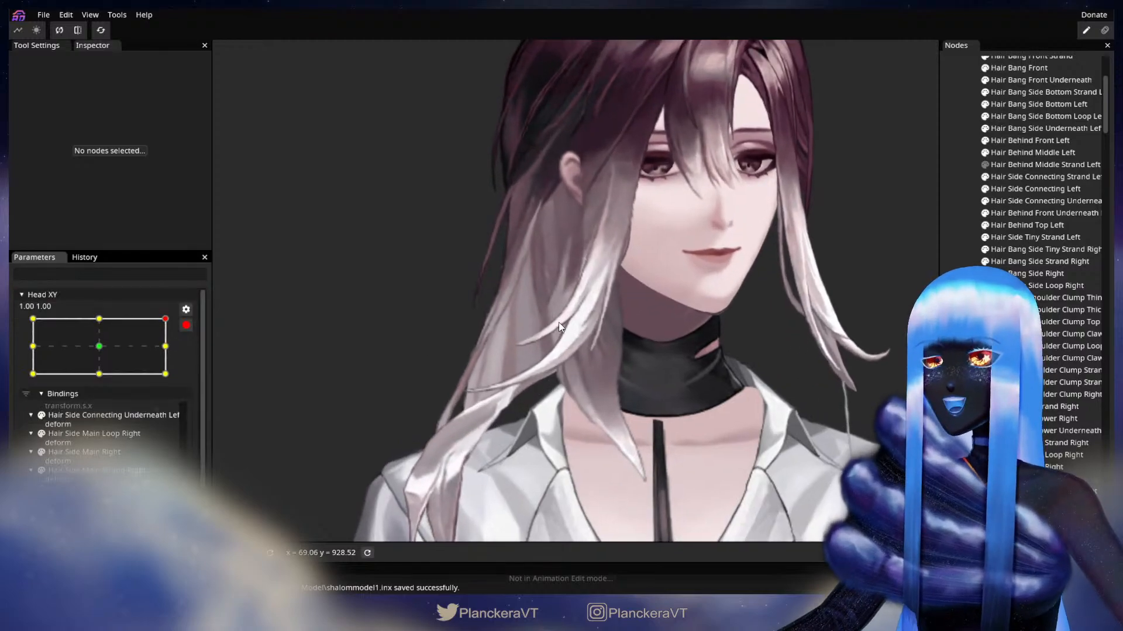
{"action": "scroll", "coordinate": [556, 380], "scroll_direction": "up", "scroll_amount": 5}
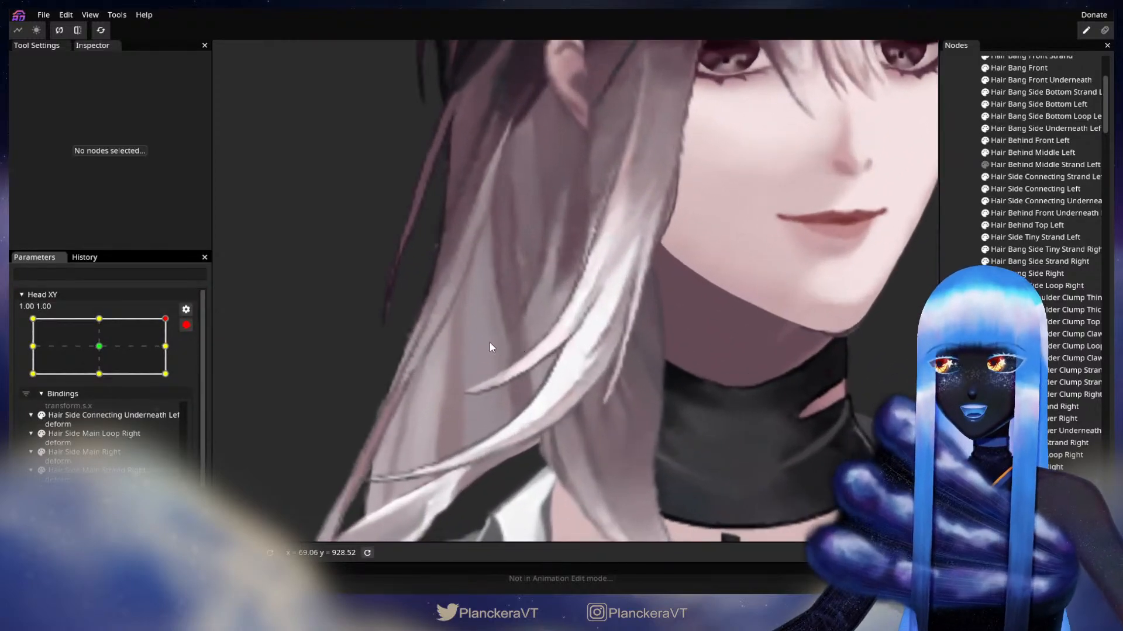
{"action": "left_click", "coordinate": [1051, 445]}
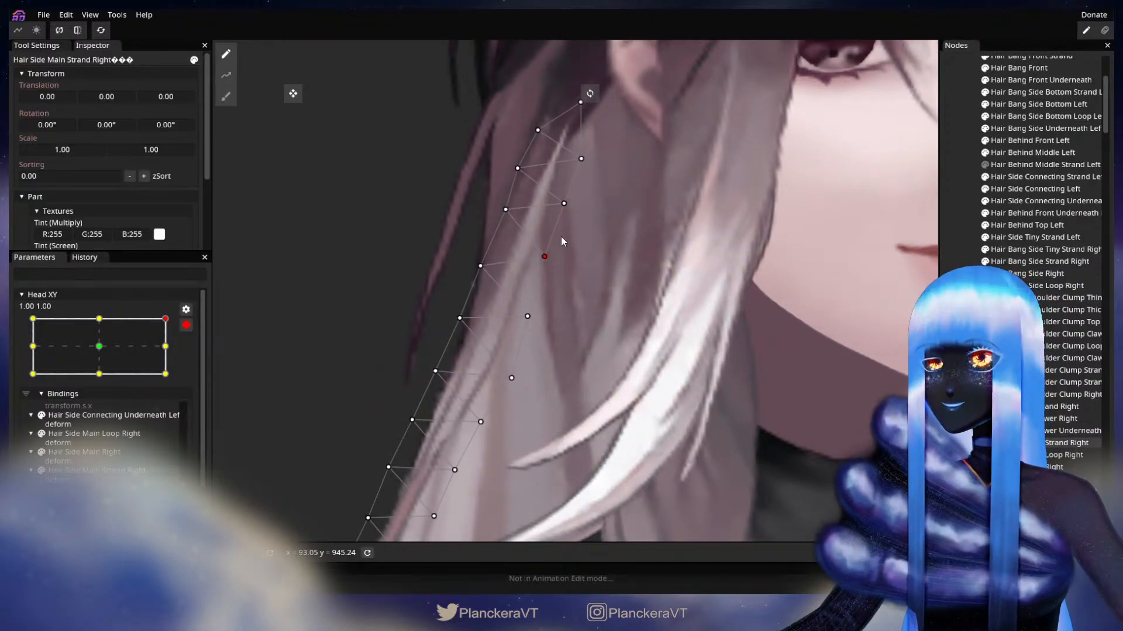
{"action": "left_click_drag", "start_coordinate": [503, 407], "coordinate": [561, 350]}
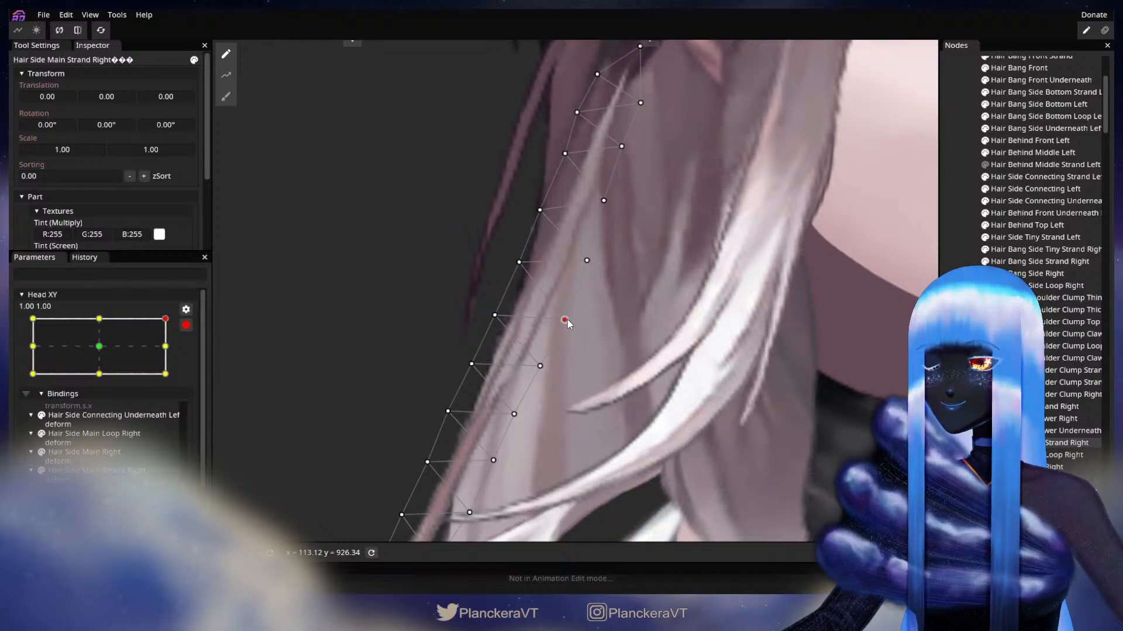
Compare the strand's mesh with the 0.00, 0.00 key, return to 1.00, 1.00, and nudge its upper inner and outer vertices.
{"action": "left_click", "coordinate": [100, 347]}
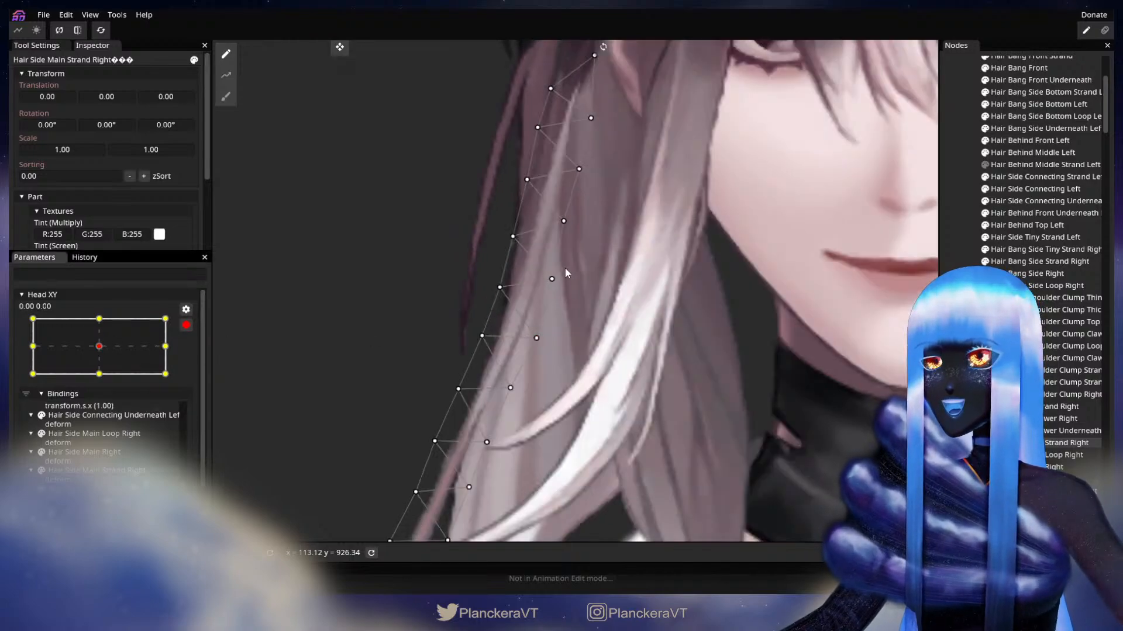
{"action": "left_click_drag", "start_coordinate": [564, 268], "coordinate": [577, 342]}
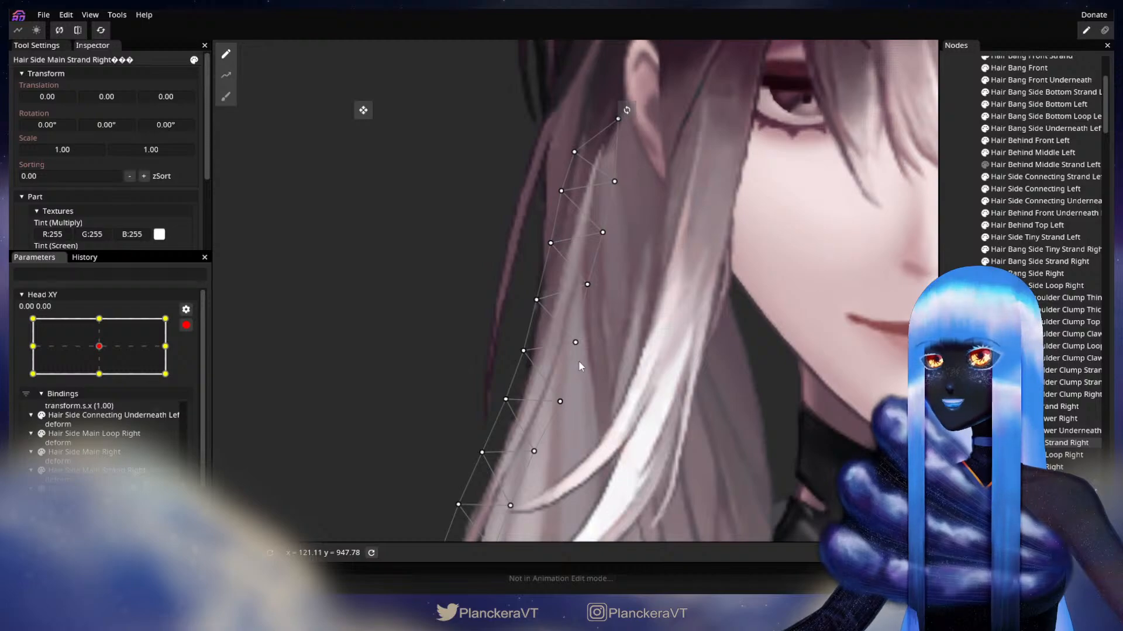
{"action": "left_click_drag", "start_coordinate": [543, 306], "coordinate": [574, 103]}
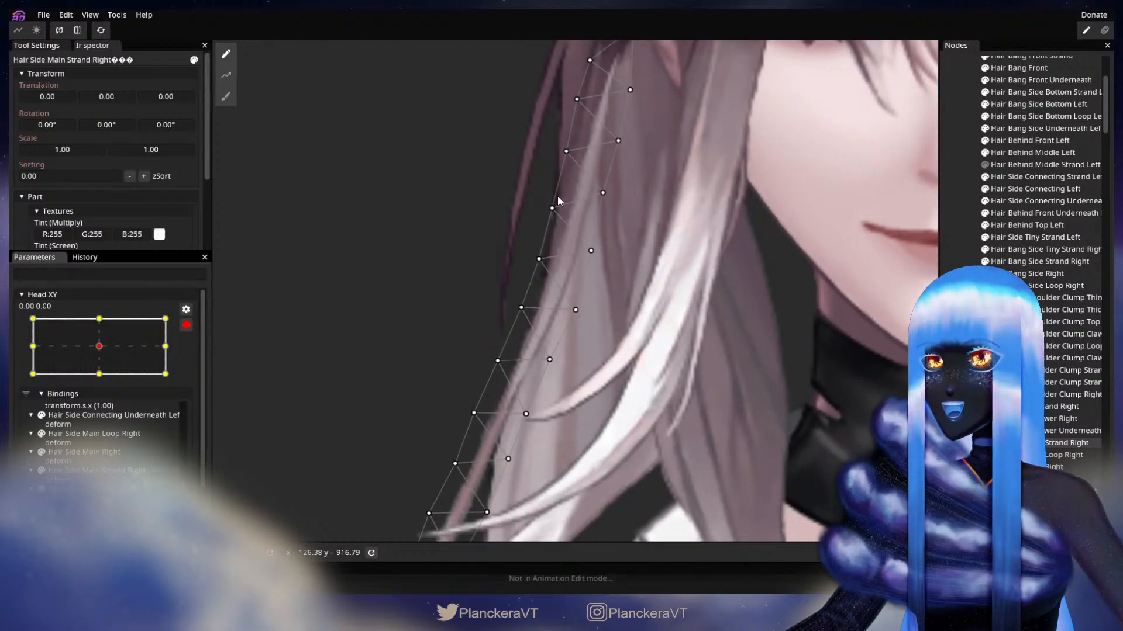
{"action": "left_click_drag", "start_coordinate": [440, 440], "coordinate": [430, 474]}
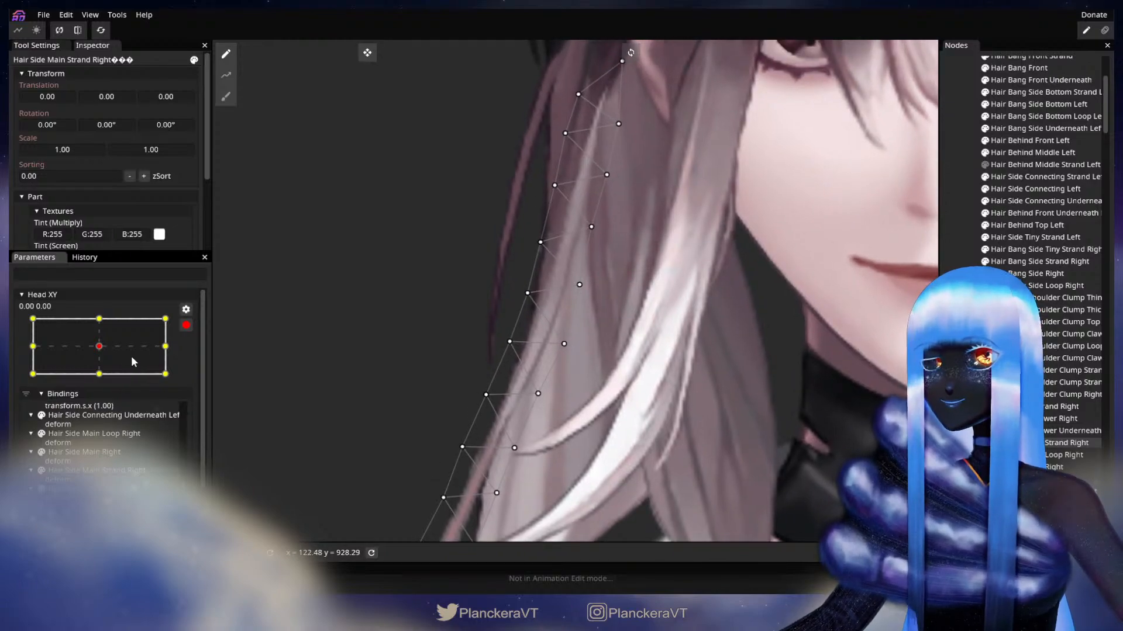
{"action": "left_click", "coordinate": [166, 318]}
{"action": "left_click_drag", "start_coordinate": [601, 261], "coordinate": [579, 312]}
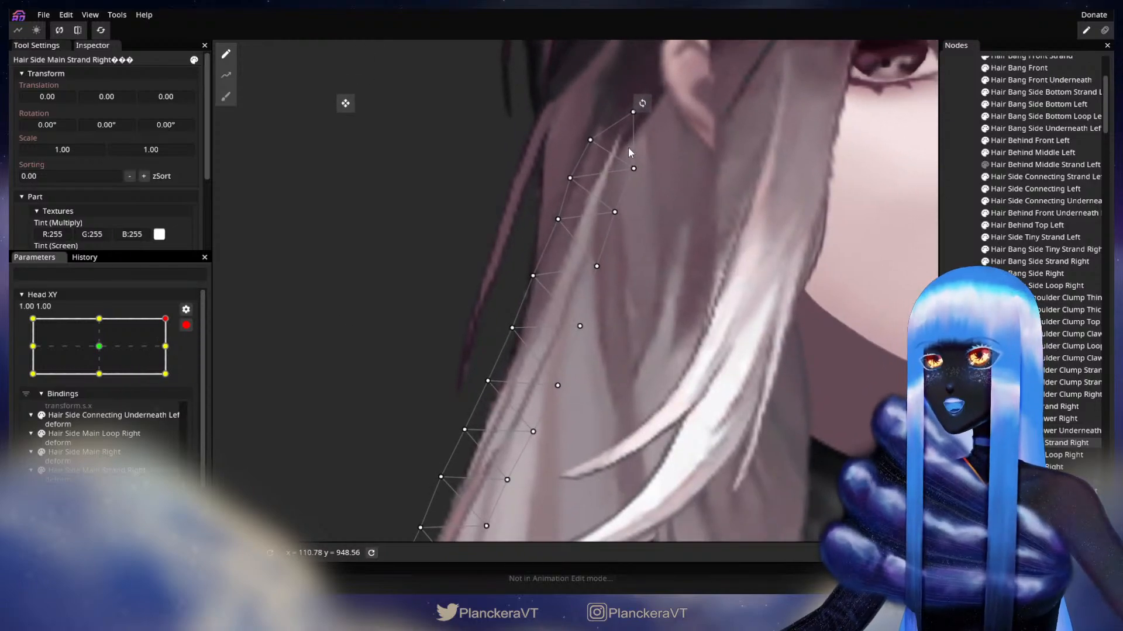
{"action": "left_click_drag", "start_coordinate": [614, 215], "coordinate": [616, 214]}
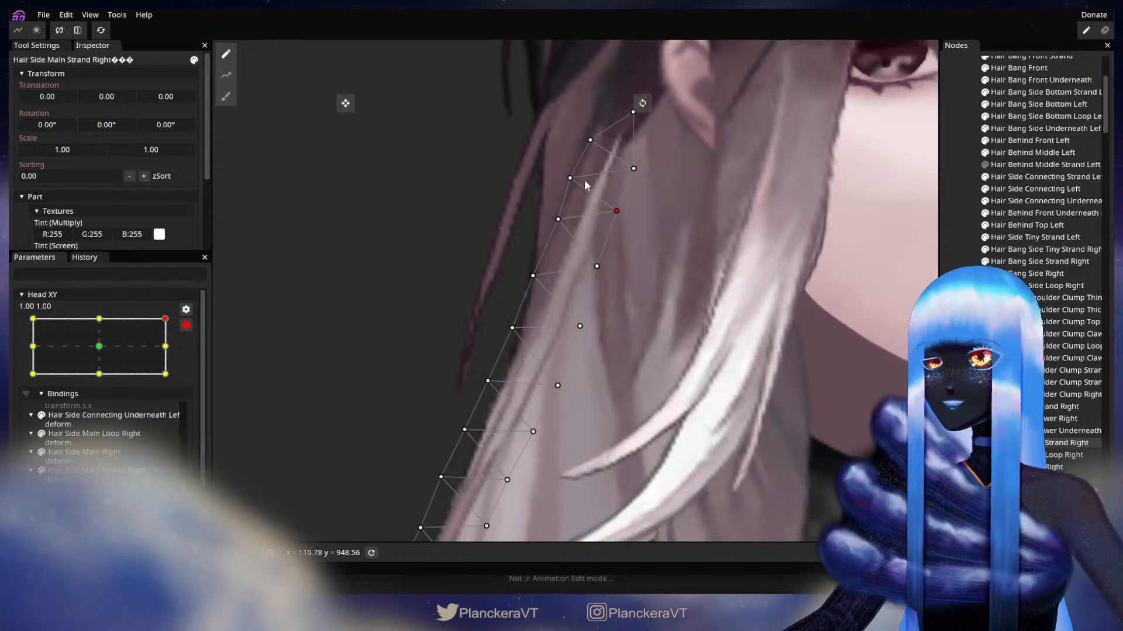
{"action": "left_click_drag", "start_coordinate": [574, 178], "coordinate": [575, 176]}
{"action": "left_click", "coordinate": [559, 222]}
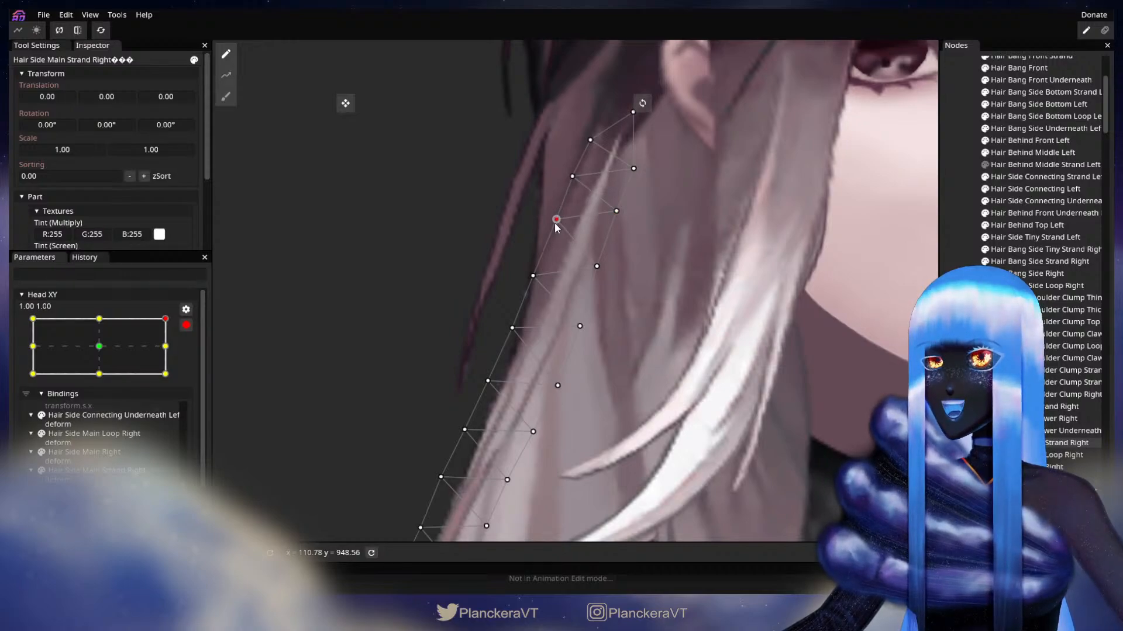
Fine-tune the strand's inner and outer vertices from the middle down to where the light hair strand crosses it.
{"action": "scroll", "coordinate": [591, 291], "scroll_direction": "down", "scroll_amount": 2}
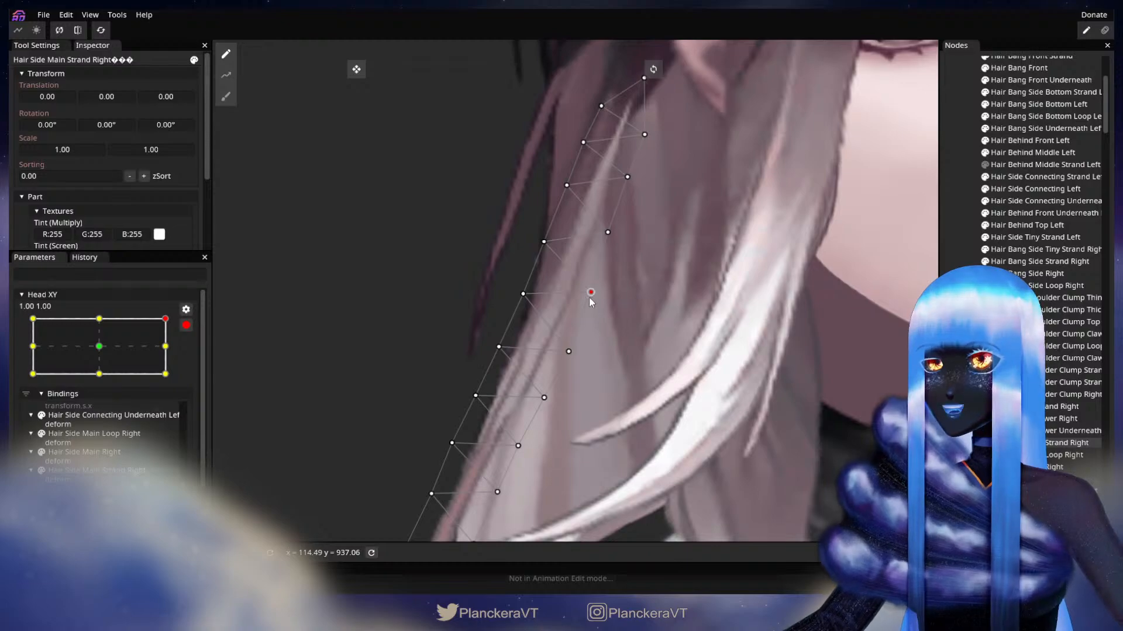
{"action": "left_click_drag", "start_coordinate": [571, 355], "coordinate": [567, 355]}
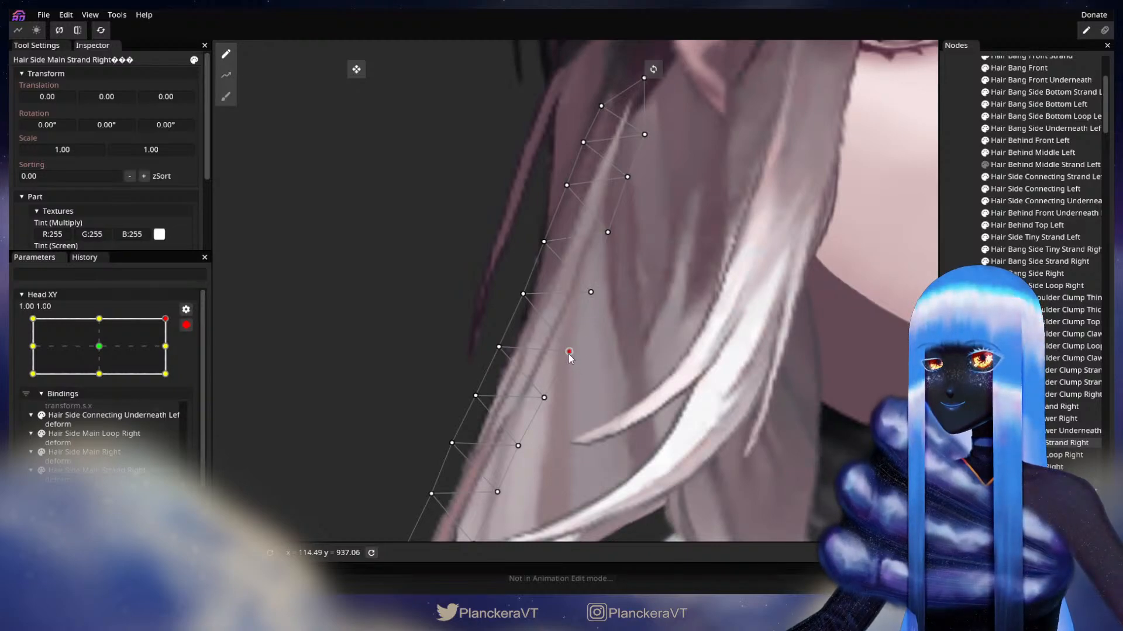
{"action": "left_click_drag", "start_coordinate": [569, 355], "coordinate": [595, 316]}
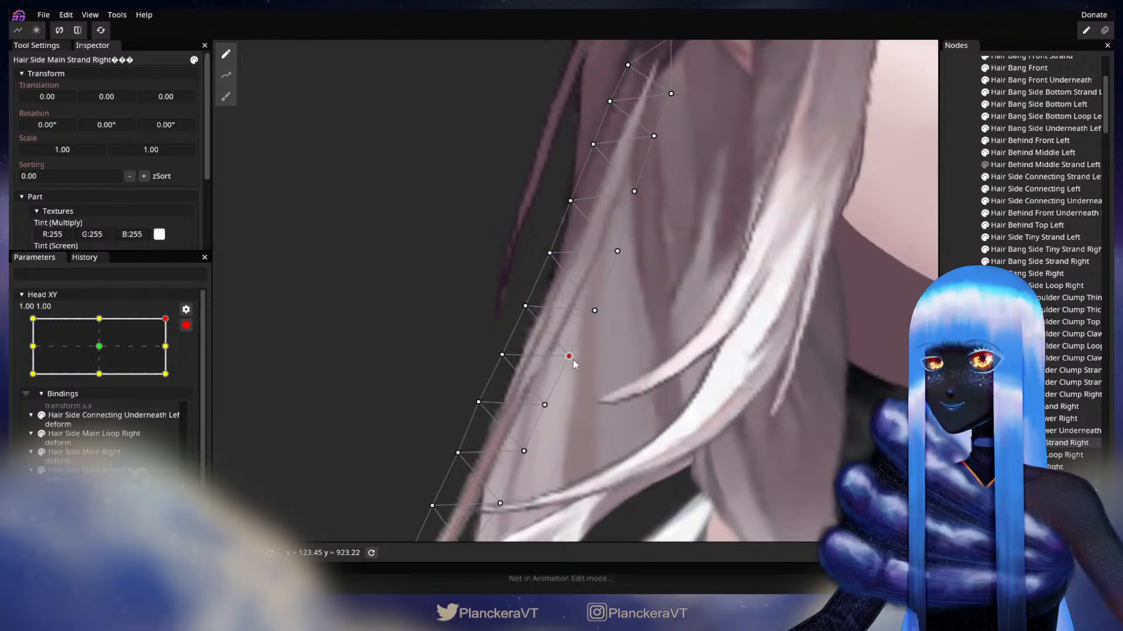
{"action": "key", "text": "ctrl+shift+z"}
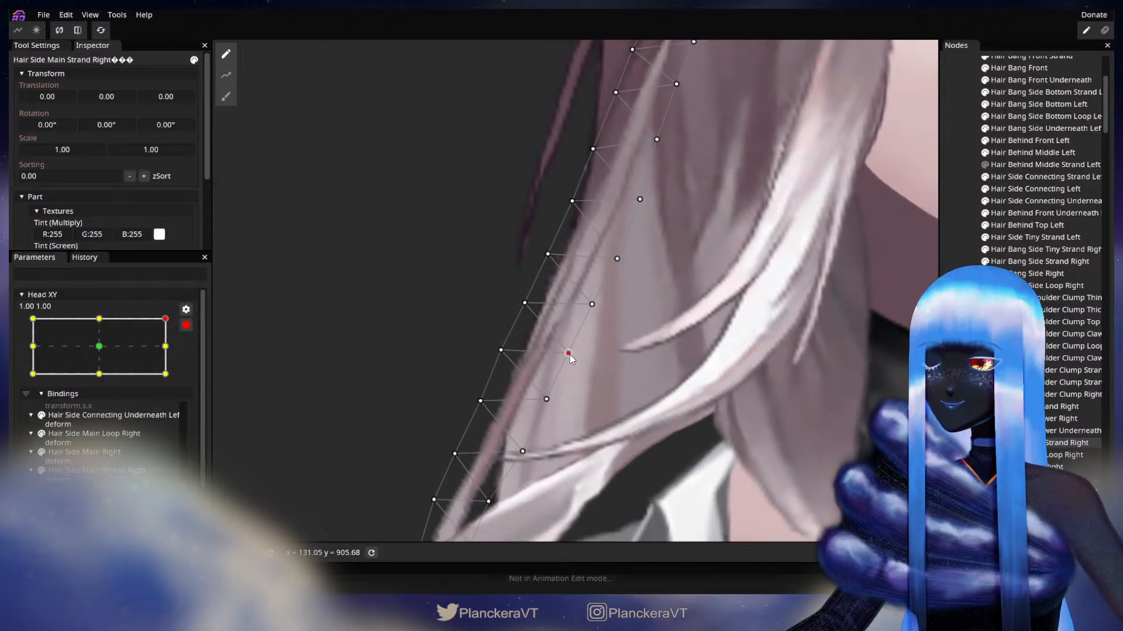
{"action": "left_click_drag", "start_coordinate": [570, 354], "coordinate": [605, 317]}
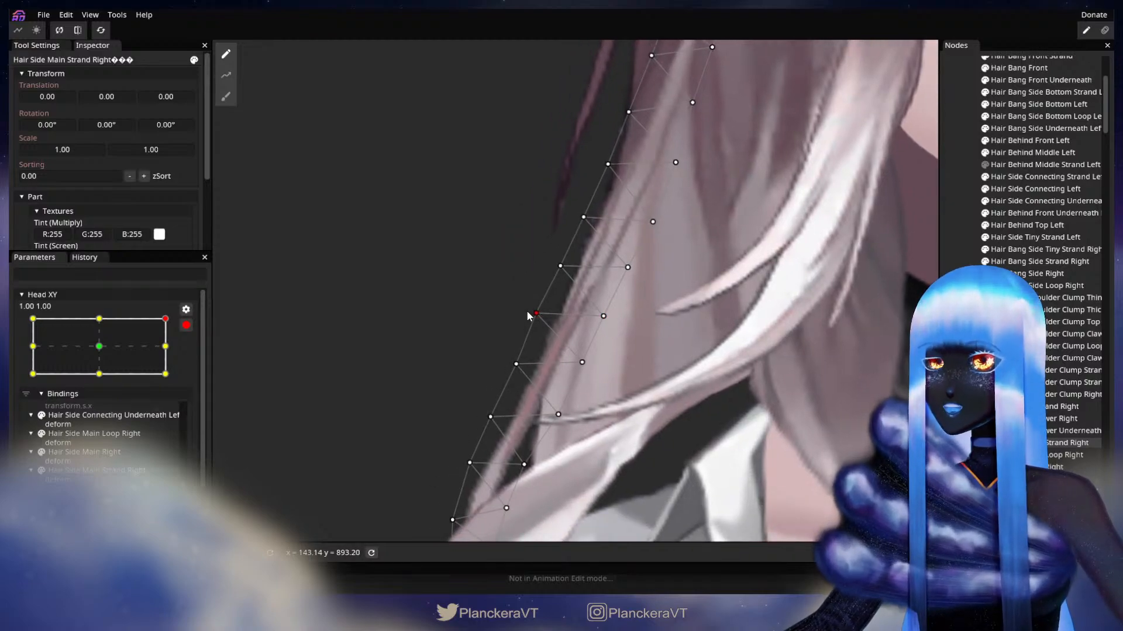
{"action": "left_click_drag", "start_coordinate": [583, 363], "coordinate": [606, 329]}
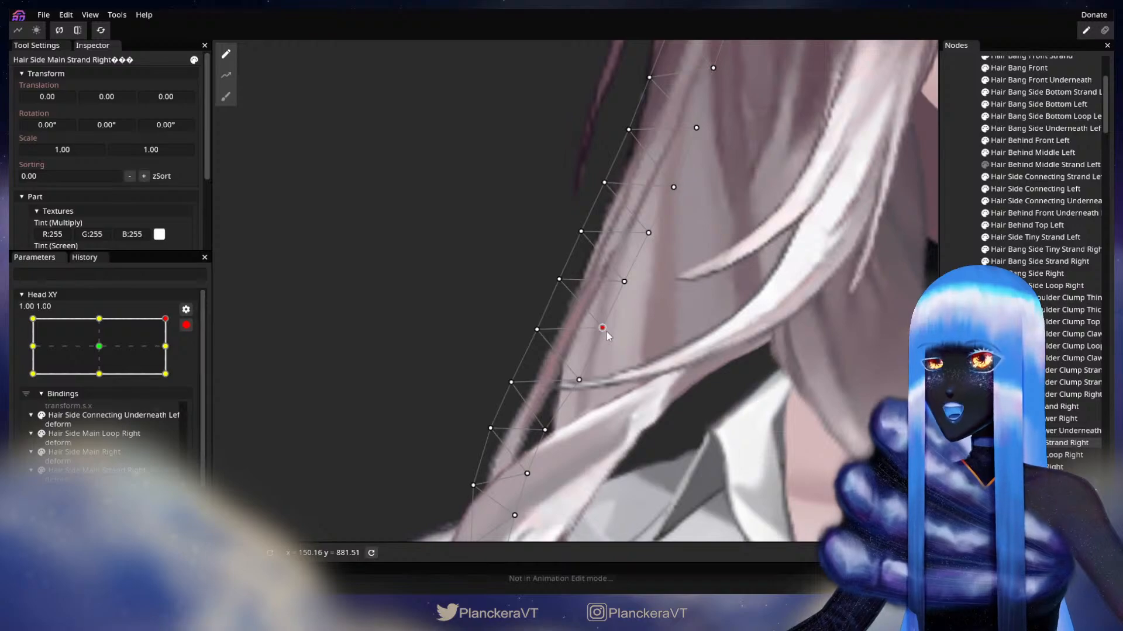
{"action": "left_click_drag", "start_coordinate": [580, 384], "coordinate": [575, 380]}
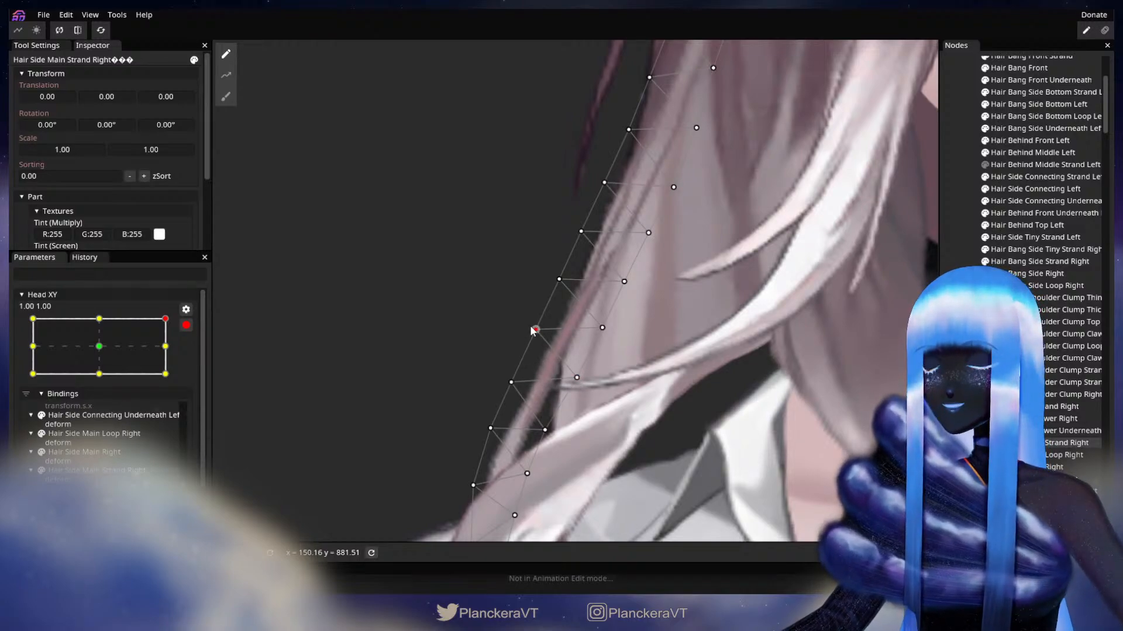
Nudge the strand's lower inner and outer vertices above the shoulder, disarm Head XY, and preview the motion around 1.00, 1.00.
{"action": "left_click_drag", "start_coordinate": [504, 393], "coordinate": [520, 325]}
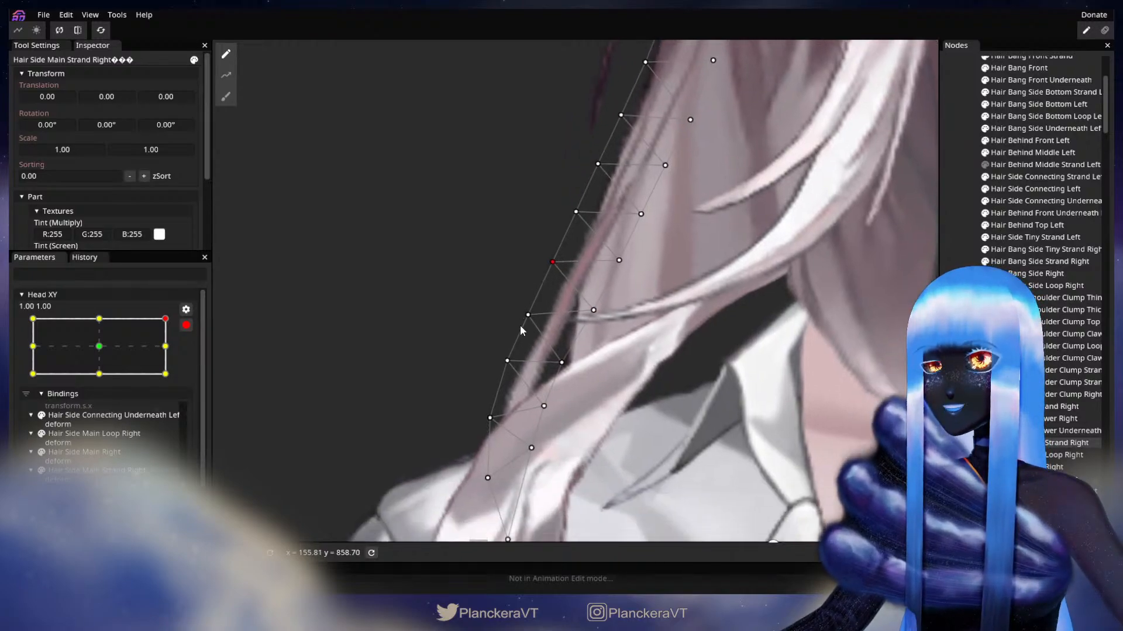
{"action": "left_click", "coordinate": [560, 363]}
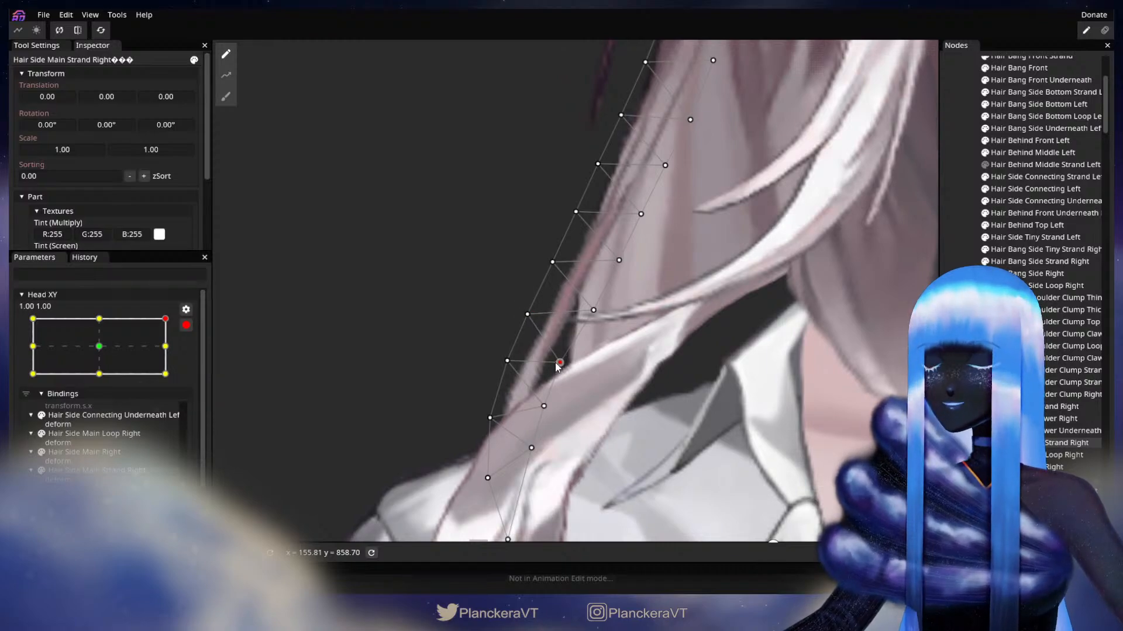
{"action": "left_click", "coordinate": [507, 361]}
{"action": "left_click_drag", "start_coordinate": [630, 375], "coordinate": [536, 465]}
{"action": "left_click", "coordinate": [186, 326]}
{"action": "scroll", "coordinate": [400, 326], "scroll_direction": "down", "scroll_amount": 3}
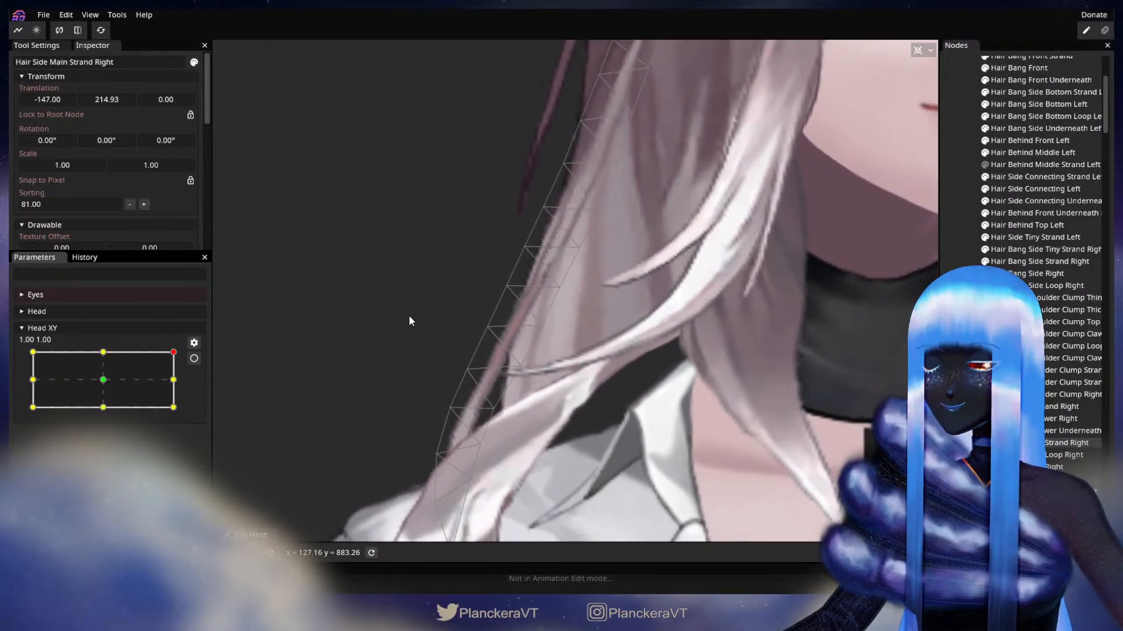
{"action": "left_click_drag", "start_coordinate": [451, 243], "coordinate": [408, 377]}
{"action": "mouse_move", "coordinate": [173, 352]}
{"action": "left_mouse_down"}
{"action": "mouse_move", "coordinate": [180, 385]}
{"action": "mouse_move", "coordinate": [181, 359]}
{"action": "left_mouse_up"}
Re-arm Head XY at 1.00, 1.00, smooth the strand's upper outer edge vertices, and preview the motion with the parameter disarmed.
{"action": "left_click", "coordinate": [194, 358]}
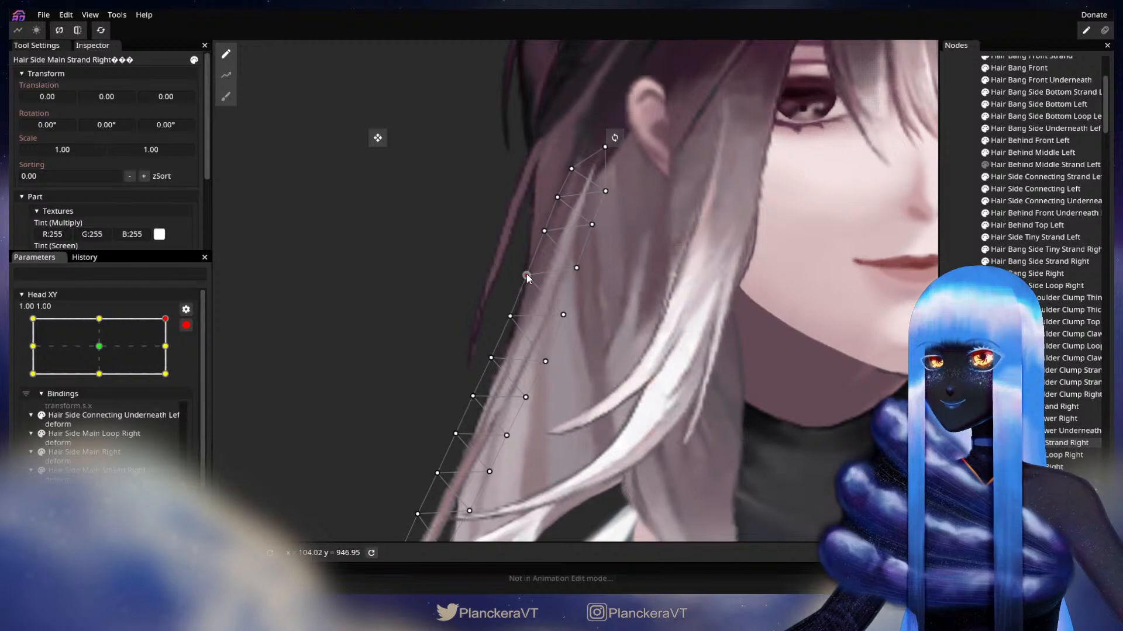
{"action": "left_click_drag", "start_coordinate": [531, 281], "coordinate": [534, 280]}
{"action": "left_click_drag", "start_coordinate": [544, 233], "coordinate": [550, 238]}
{"action": "left_click", "coordinate": [557, 198]}
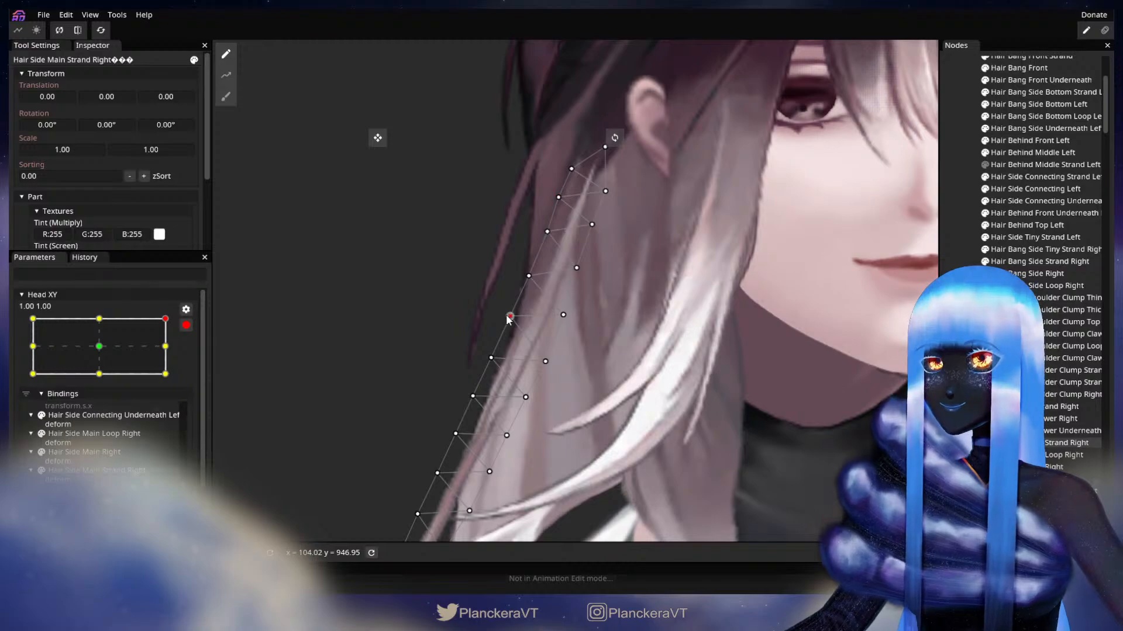
{"action": "left_click_drag", "start_coordinate": [510, 317], "coordinate": [518, 228]}
{"action": "left_click", "coordinate": [521, 274]}
{"action": "left_click_drag", "start_coordinate": [428, 252], "coordinate": [392, 315]}
{"action": "left_click", "coordinate": [183, 325]}
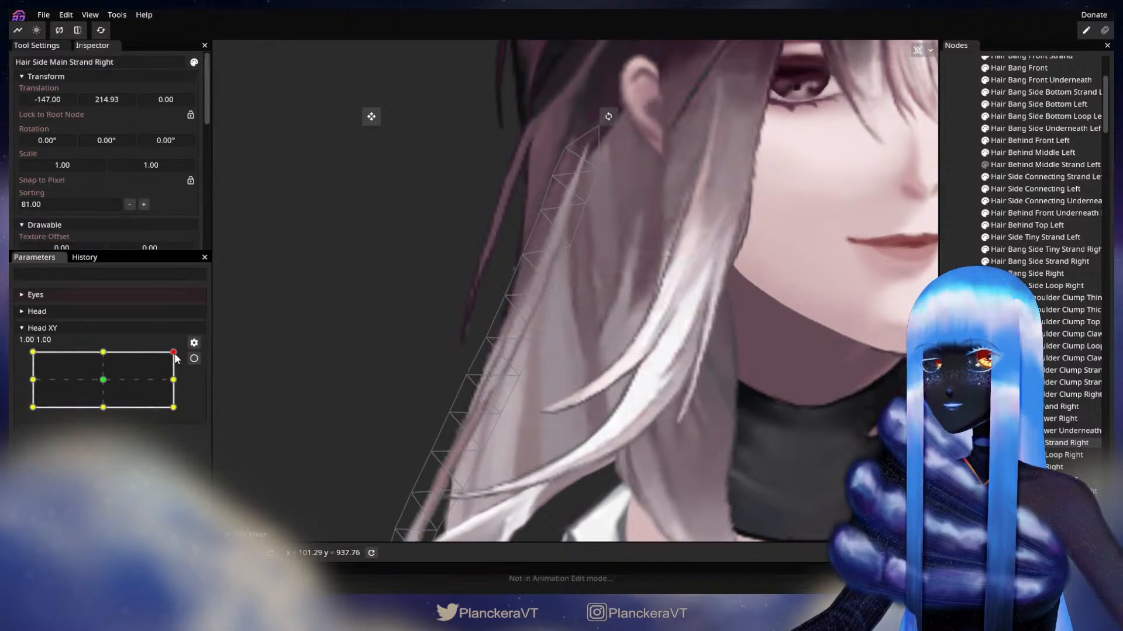
{"action": "mouse_move", "coordinate": [174, 352]}
{"action": "left_mouse_down"}
{"action": "mouse_move", "coordinate": [181, 386]}
{"action": "mouse_move", "coordinate": [181, 352]}
{"action": "left_mouse_up"}
Re-arm Head XY at 1.00, 1.00, nudge the inner vertices at mid-strand, and preview the disarmed motion.
{"action": "left_click", "coordinate": [193, 358]}
{"action": "left_click", "coordinate": [557, 294]}
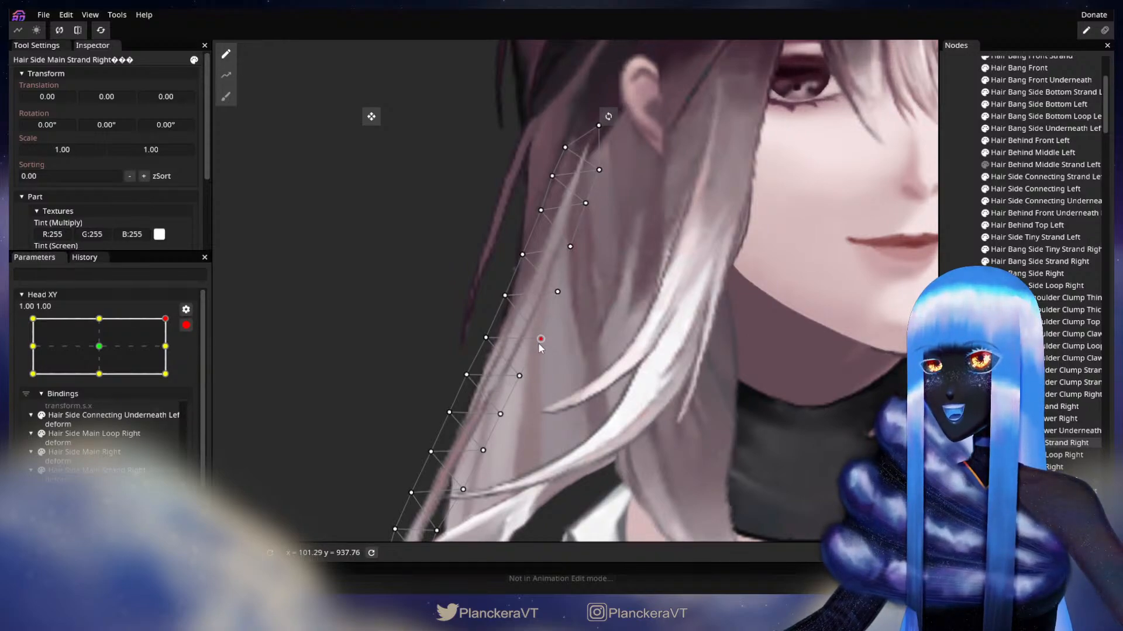
{"action": "left_click", "coordinate": [186, 325]}
{"action": "mouse_move", "coordinate": [173, 352]}
{"action": "left_mouse_down"}
{"action": "mouse_move", "coordinate": [174, 383]}
{"action": "mouse_move", "coordinate": [176, 350]}
{"action": "left_mouse_up"}
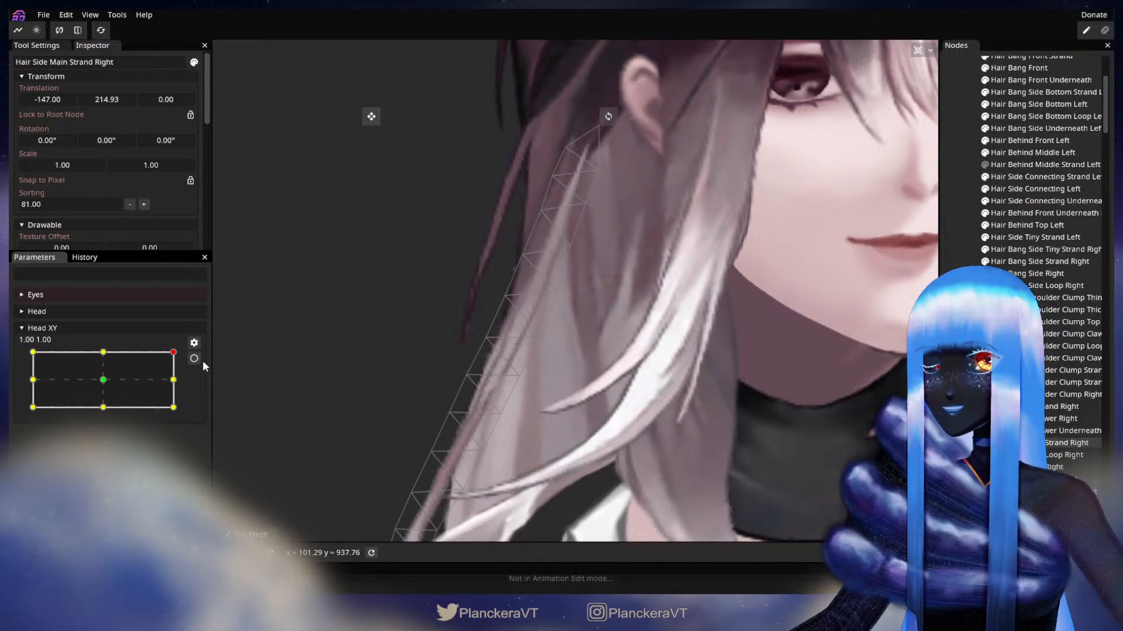
Re-arm Head XY at 1.00, 1.00 and refine the inner and outer vertices along the strand's upper-middle section.
{"action": "left_click", "coordinate": [194, 358]}
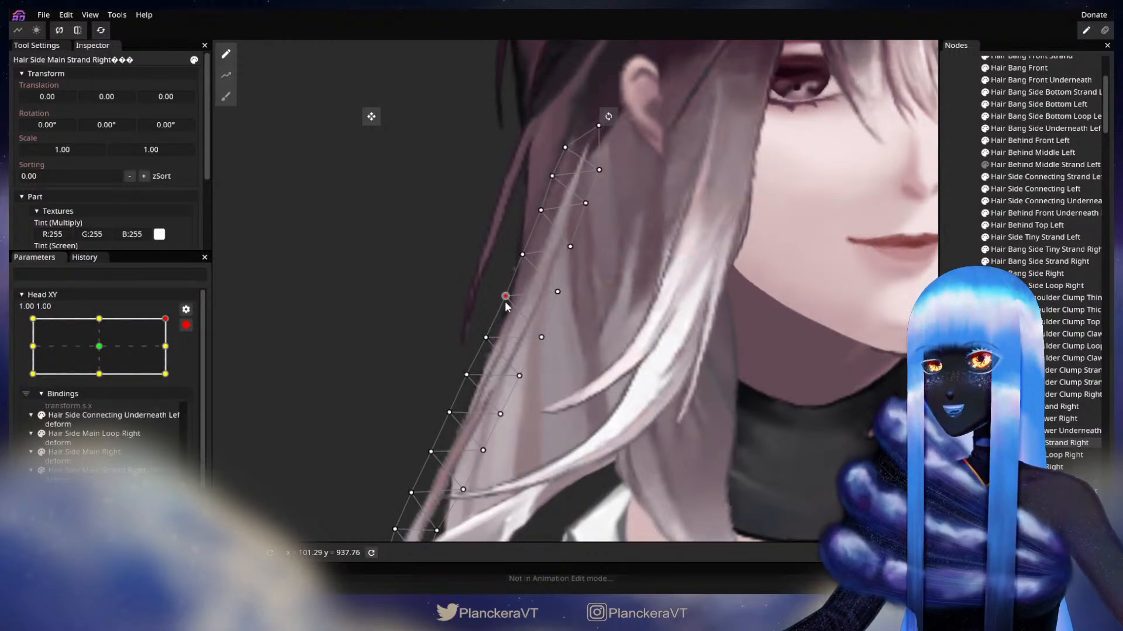
{"action": "left_click_drag", "start_coordinate": [547, 345], "coordinate": [596, 316]}
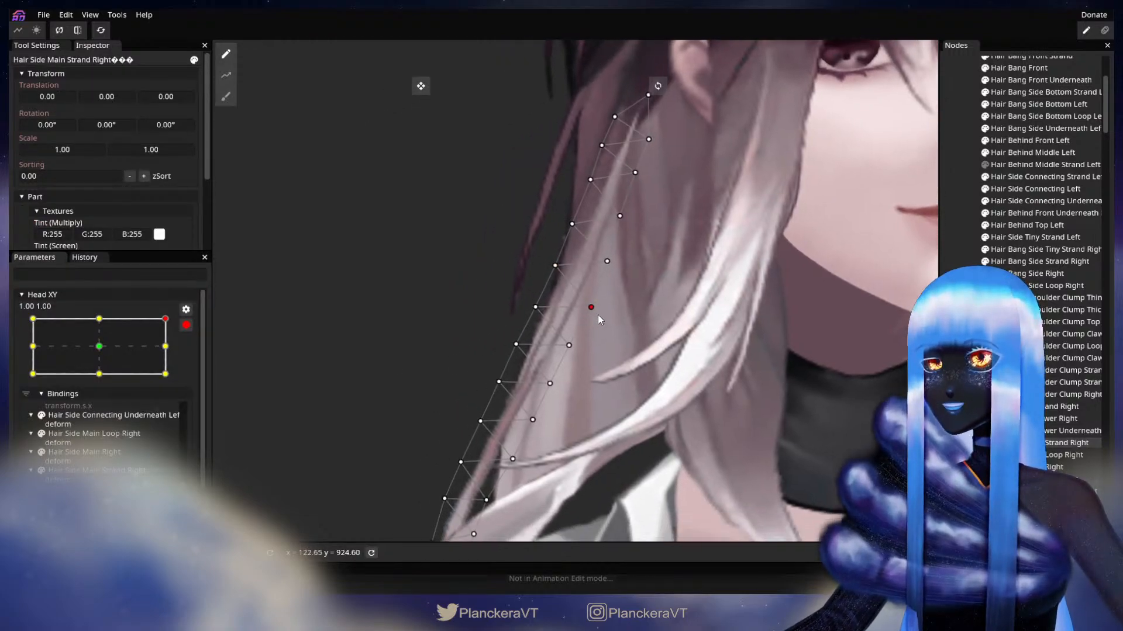
{"action": "left_click", "coordinate": [620, 217]}
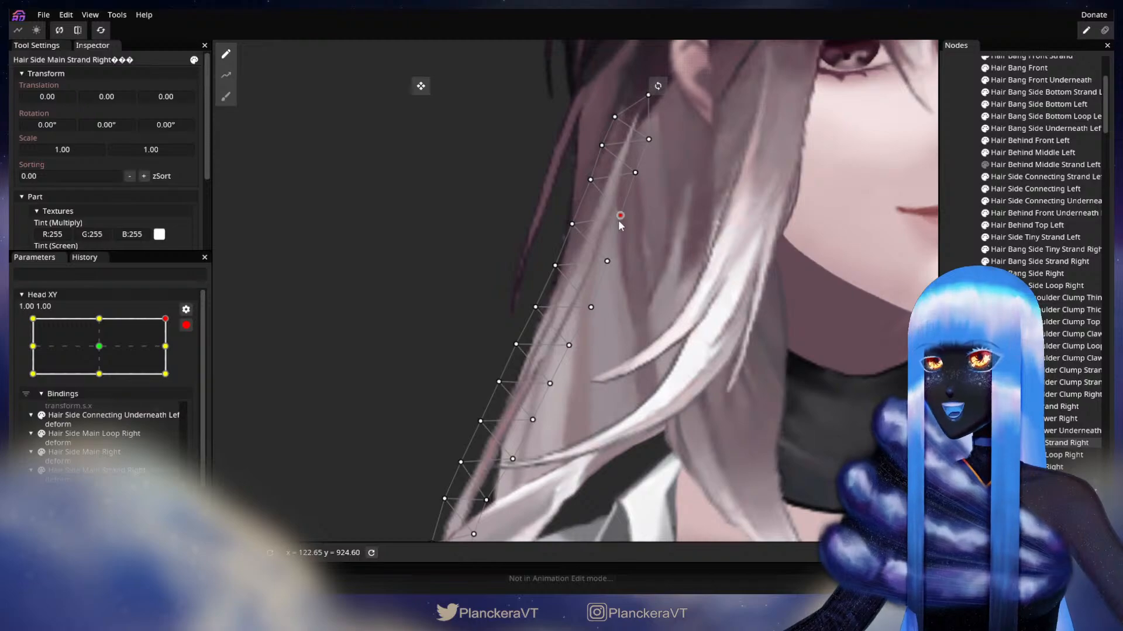
{"action": "left_click_drag", "start_coordinate": [569, 225], "coordinate": [572, 226]}
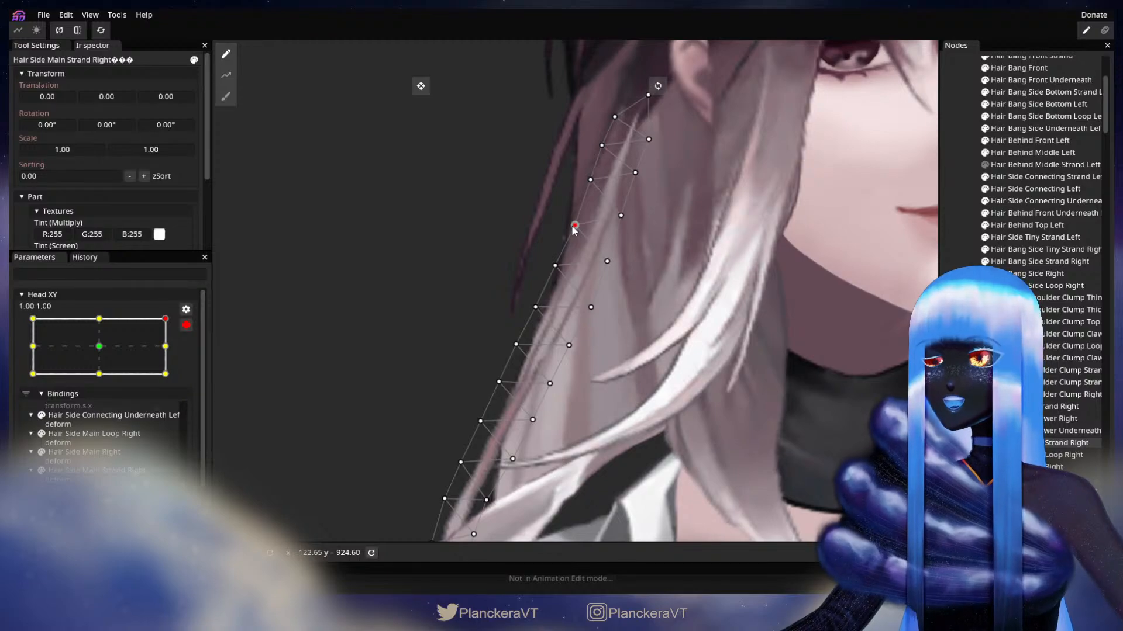
{"action": "left_click", "coordinate": [535, 307]}
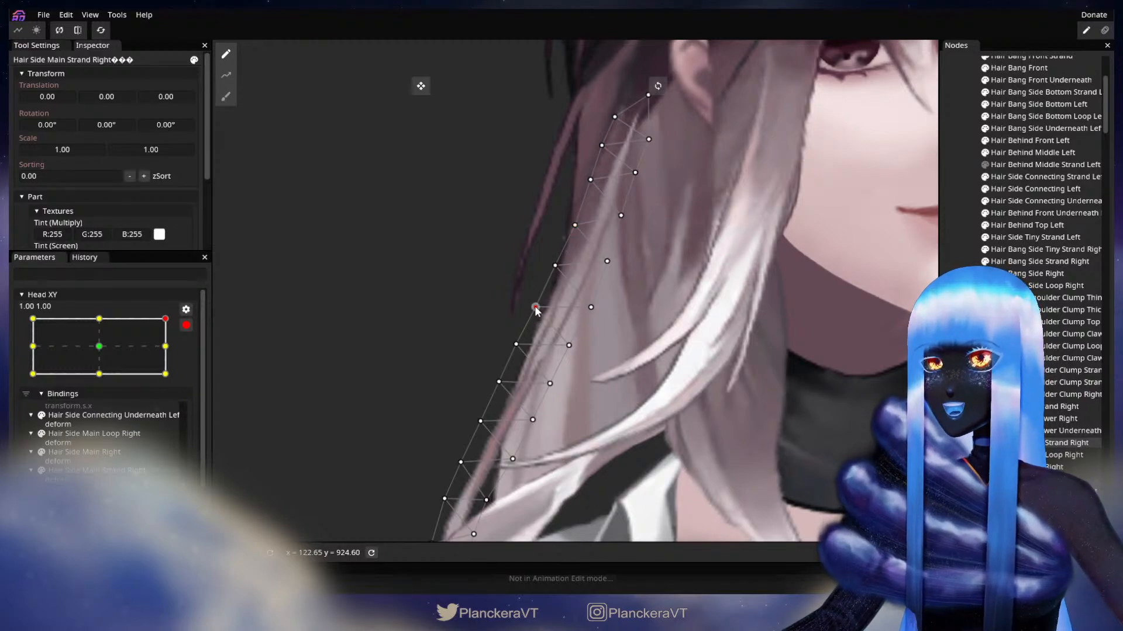
{"action": "left_click_drag", "start_coordinate": [535, 309], "coordinate": [620, 310]}
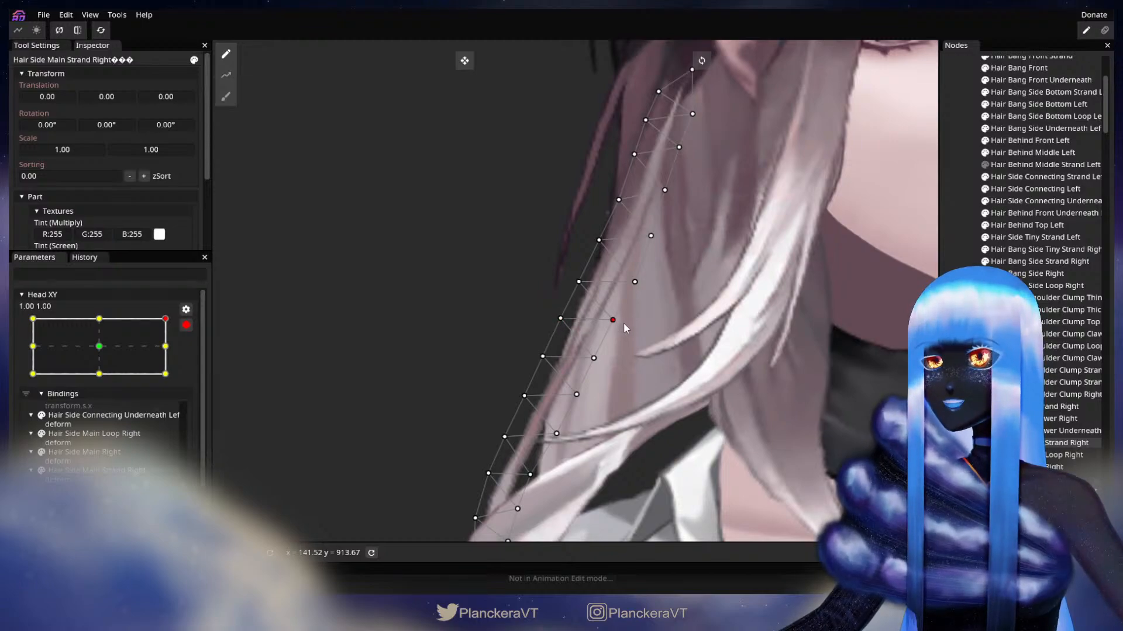
Refine the inner vertices along the strand's lower-middle section and nudge the neighbouring outer edge vertex.
{"action": "left_click_drag", "start_coordinate": [620, 334], "coordinate": [631, 317]}
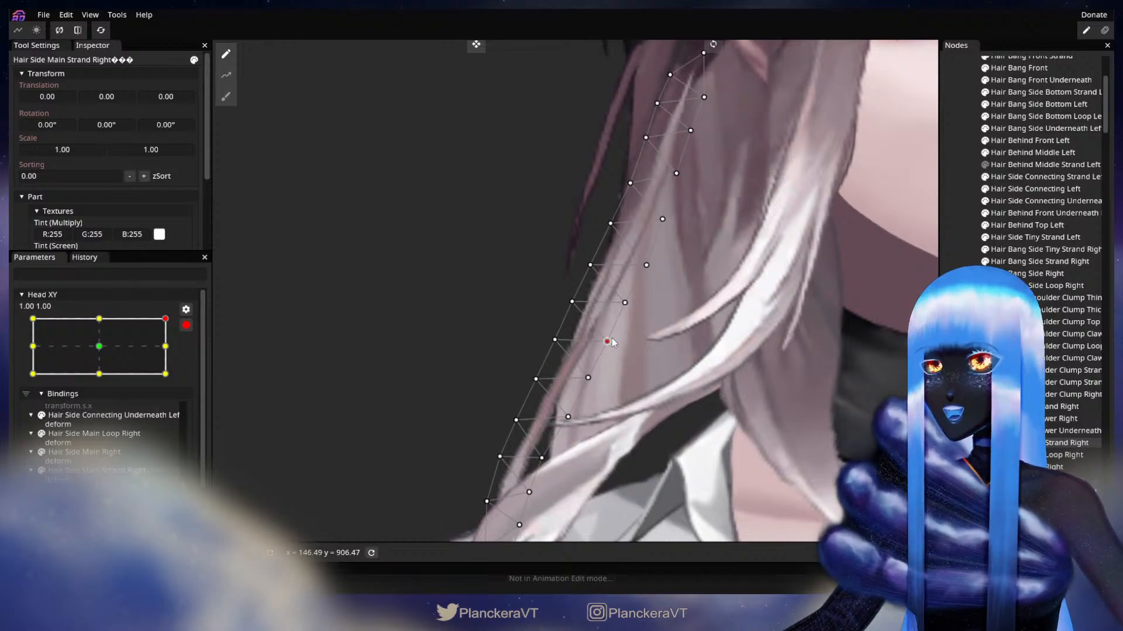
{"action": "left_click_drag", "start_coordinate": [622, 359], "coordinate": [646, 335]}
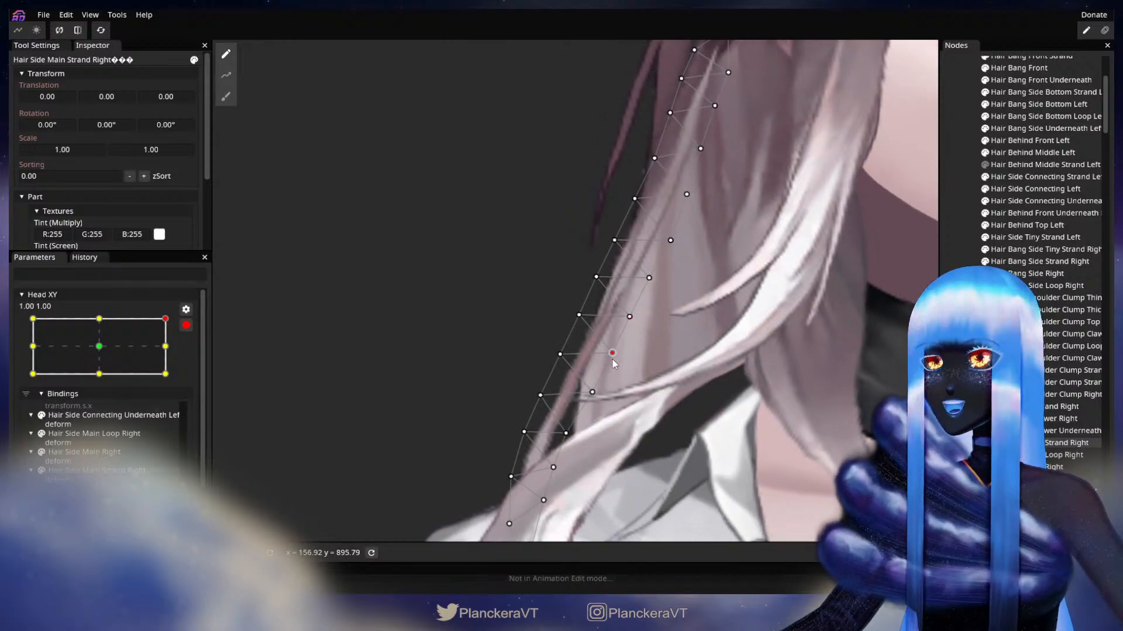
{"action": "left_click", "coordinate": [561, 355]}
{"action": "left_click_drag", "start_coordinate": [561, 357], "coordinate": [559, 355]}
{"action": "left_click_drag", "start_coordinate": [688, 352], "coordinate": [626, 398]}
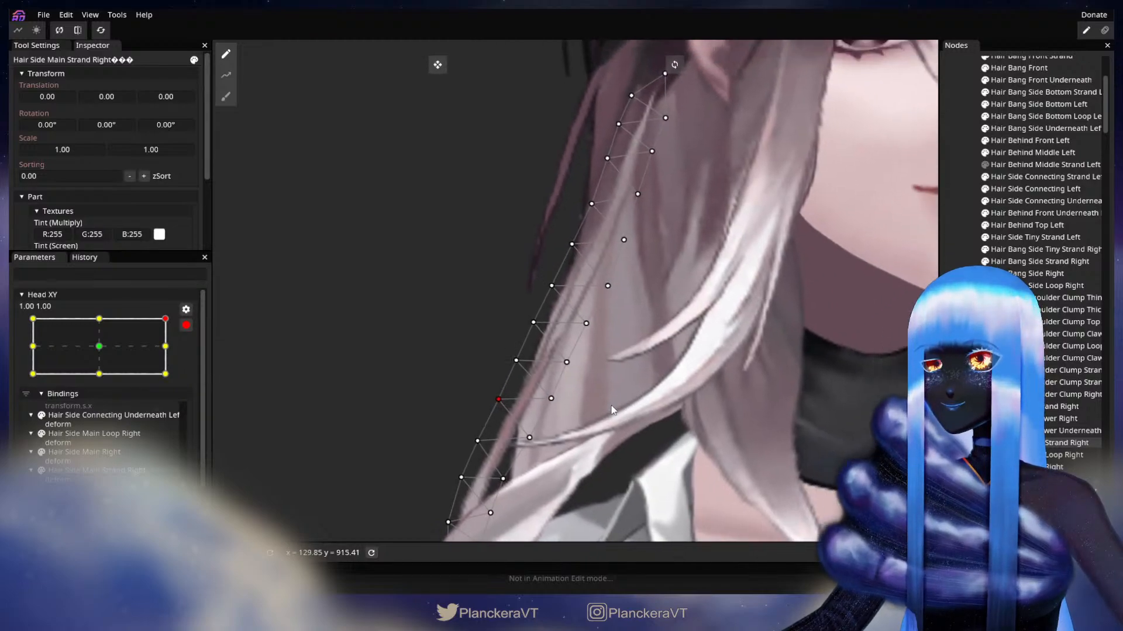
Preview the disarmed motion, re-arm Head XY at 1.00, 1.00, nudge the facing lower-middle outer and inner vertices, and recheck the motion.
{"action": "left_click", "coordinate": [186, 326]}
{"action": "mouse_move", "coordinate": [174, 353]}
{"action": "left_mouse_down"}
{"action": "mouse_move", "coordinate": [180, 381]}
{"action": "mouse_move", "coordinate": [182, 352]}
{"action": "left_mouse_up"}
{"action": "left_click", "coordinate": [193, 359]}
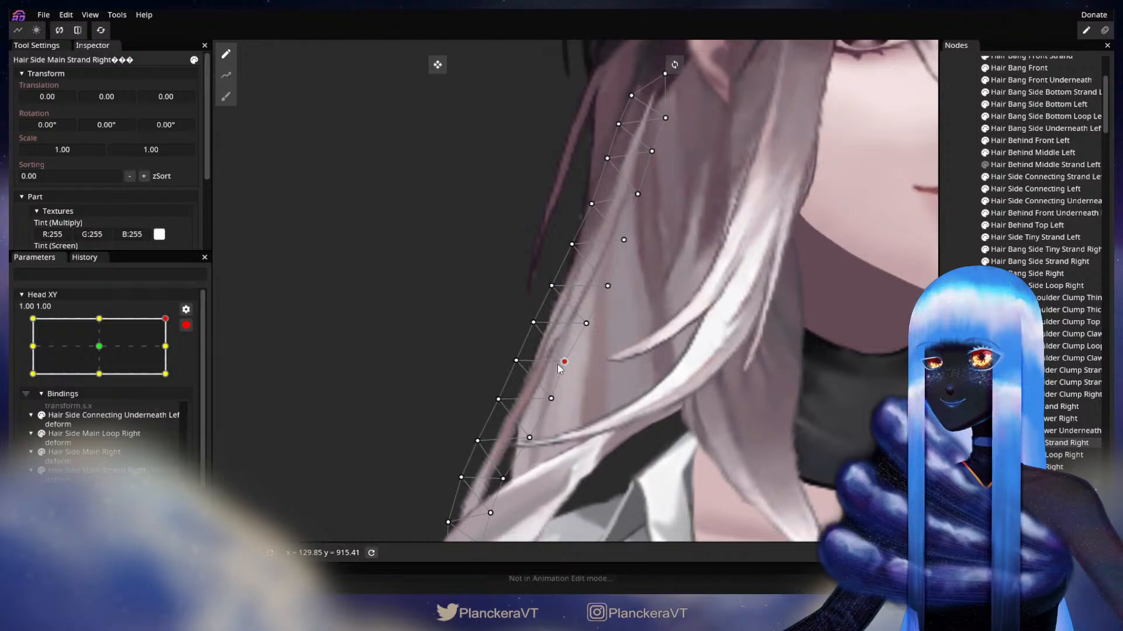
{"action": "left_click", "coordinate": [514, 361]}
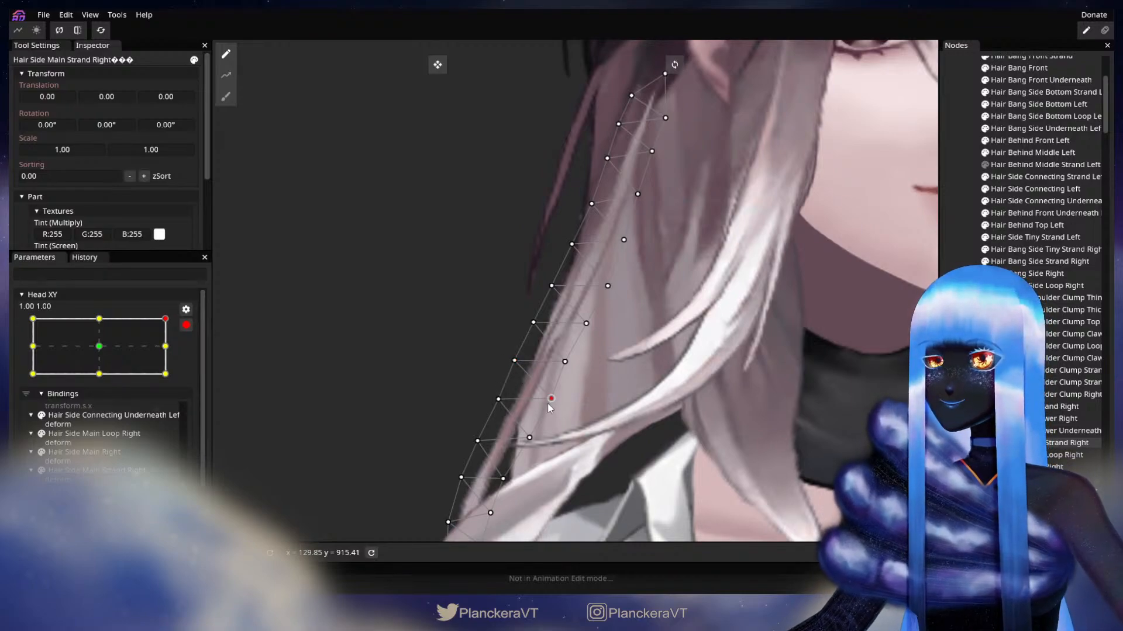
{"action": "left_click_drag", "start_coordinate": [549, 402], "coordinate": [571, 351]}
{"action": "left_click", "coordinate": [184, 325]}
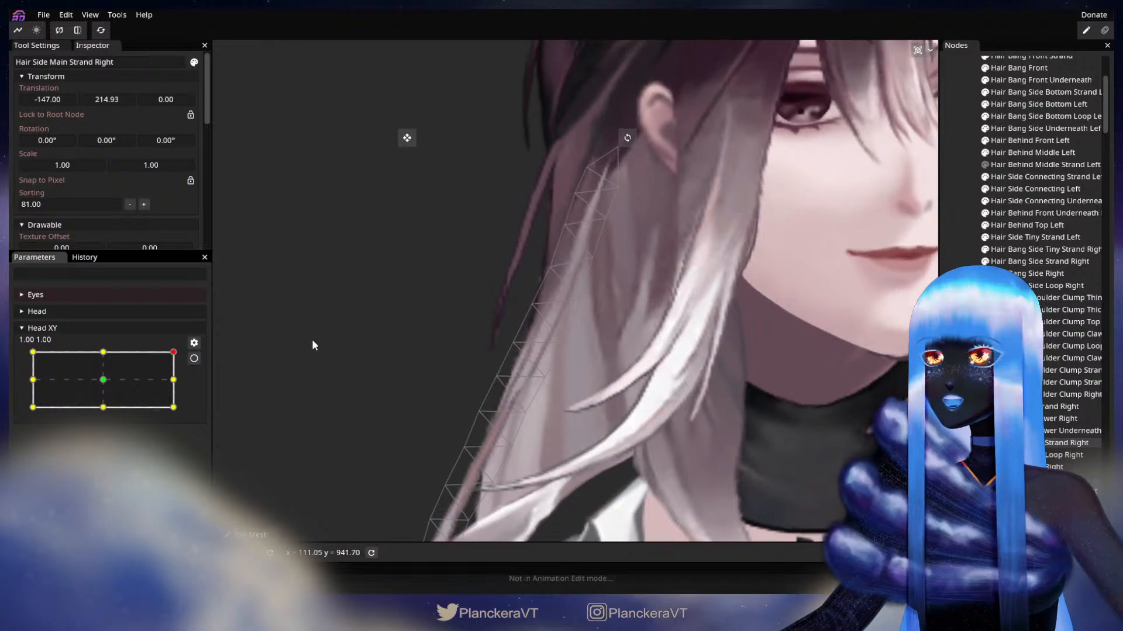
{"action": "left_click_drag", "start_coordinate": [175, 355], "coordinate": [182, 383]}
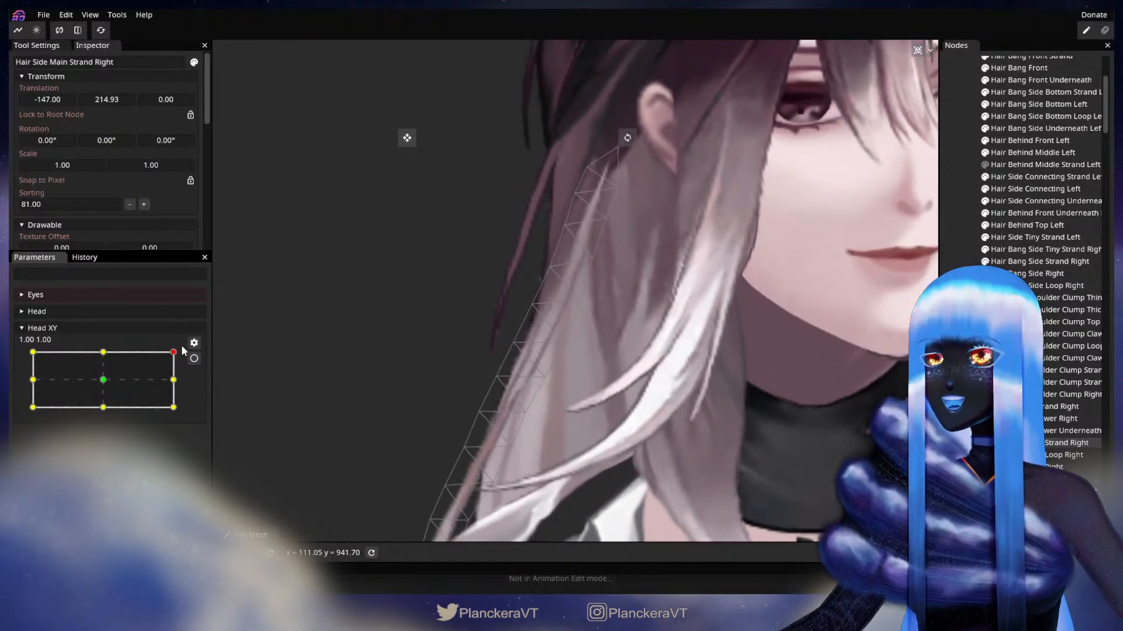
Re-arm Head XY at 1.00, 1.00, nudge the outer and inner vertices just below the strand's upper end, and preview the disarmed motion.
{"action": "left_click", "coordinate": [194, 359]}
{"action": "left_click", "coordinate": [543, 270]}
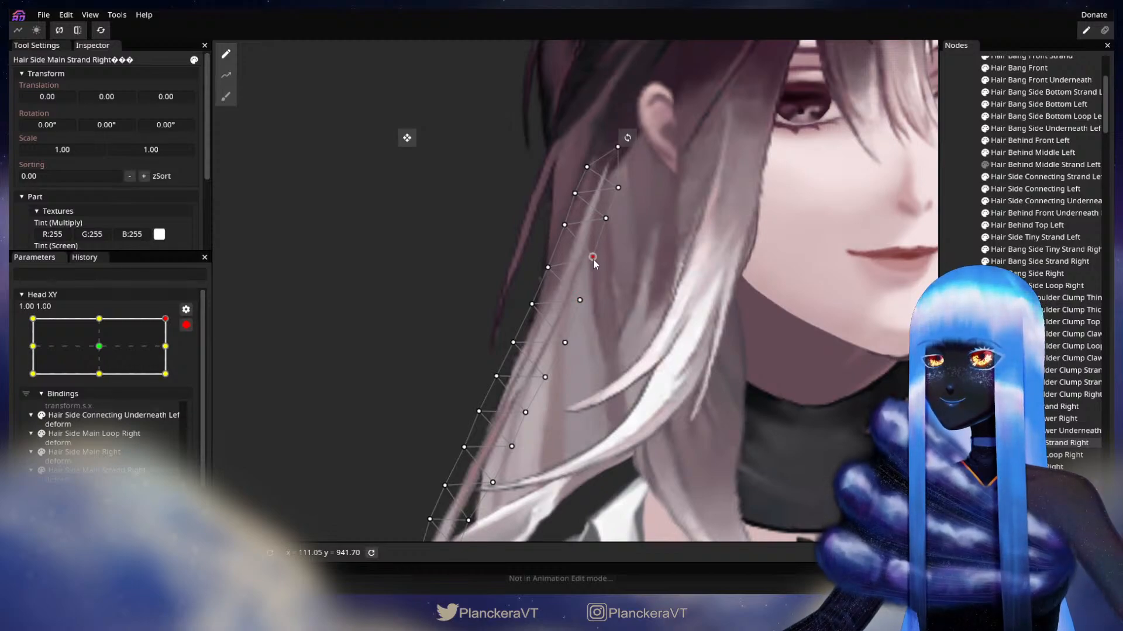
{"action": "left_click", "coordinate": [186, 325]}
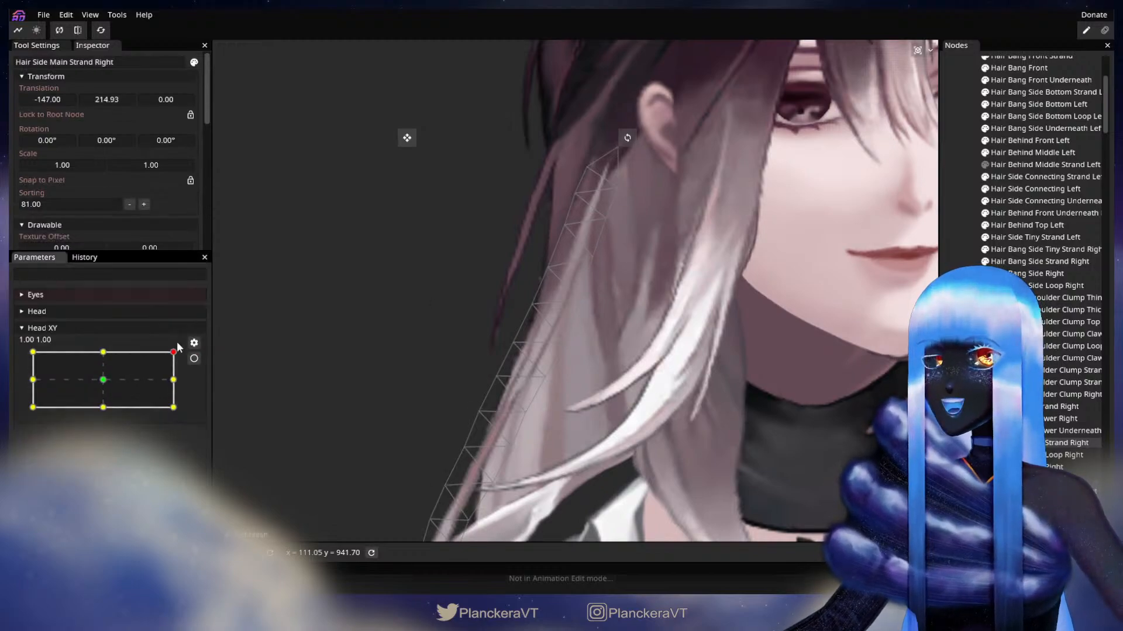
{"action": "mouse_move", "coordinate": [173, 352]}
{"action": "left_mouse_down"}
{"action": "mouse_move", "coordinate": [179, 367]}
{"action": "mouse_move", "coordinate": [182, 351]}
{"action": "left_mouse_up"}
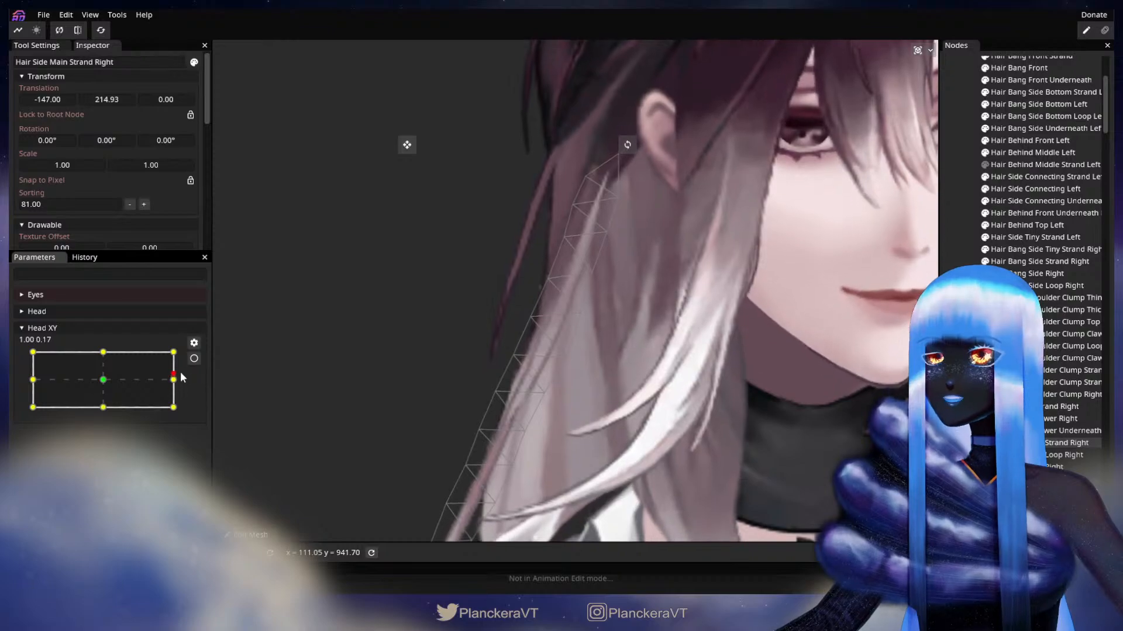
Re-arm Head XY at 1.00, 1.00, shift the second and third outer edge vertices slightly outward, and preview the disarmed motion.
{"action": "left_click", "coordinate": [194, 360]}
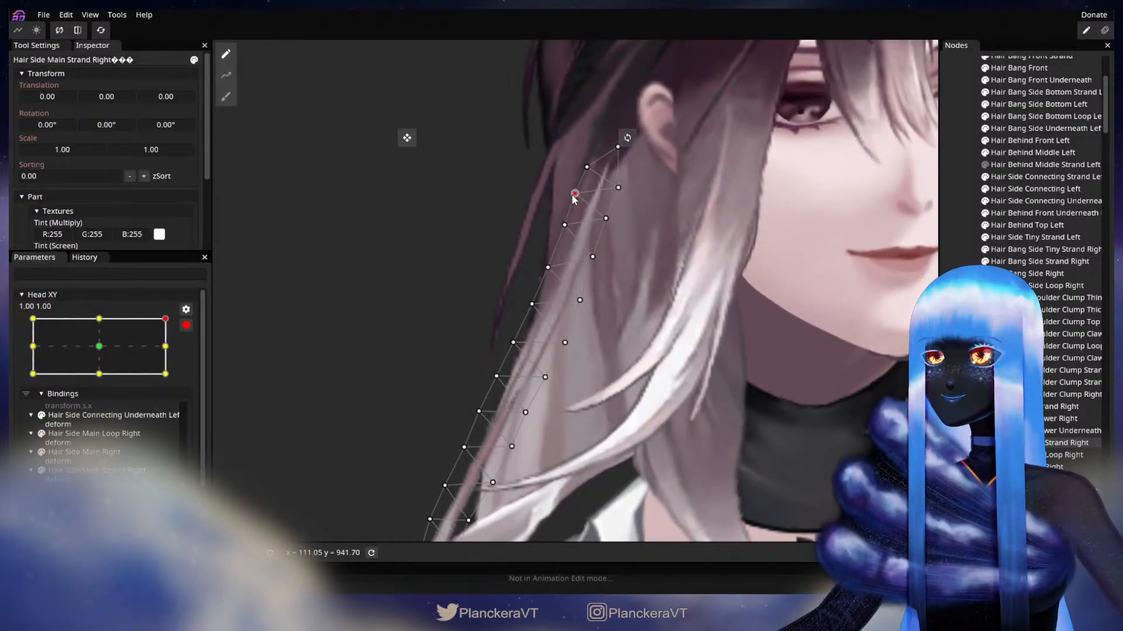
{"action": "left_click_drag", "start_coordinate": [569, 200], "coordinate": [563, 225]}
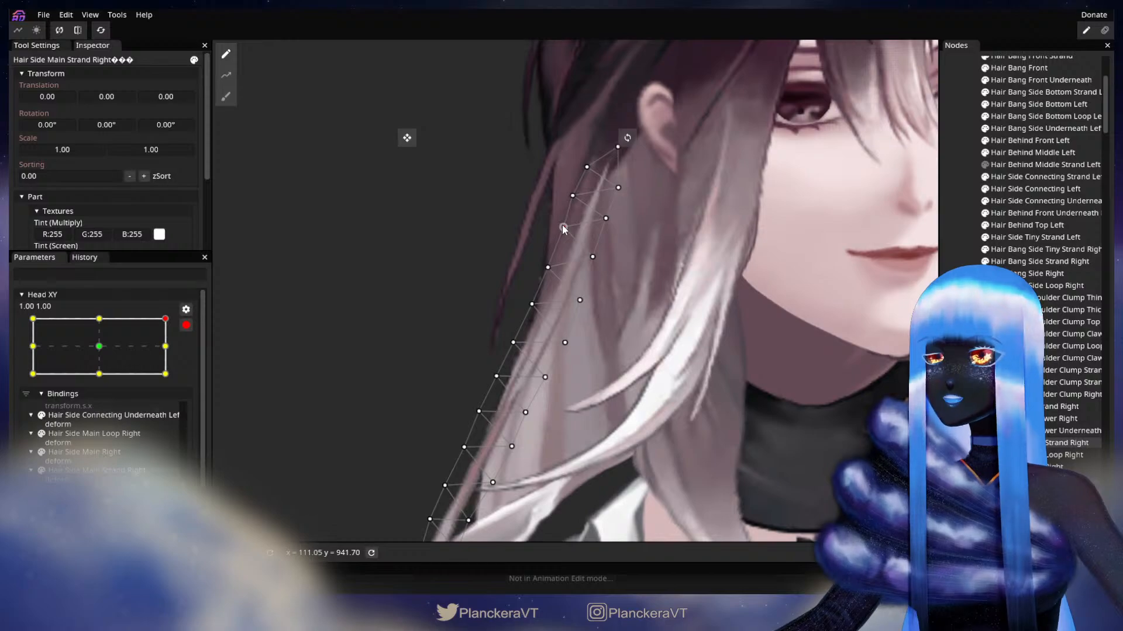
{"action": "left_click", "coordinate": [186, 325]}
{"action": "mouse_move", "coordinate": [173, 353]}
{"action": "left_mouse_down"}
{"action": "mouse_move", "coordinate": [175, 384]}
{"action": "mouse_move", "coordinate": [178, 354]}
{"action": "left_mouse_up"}
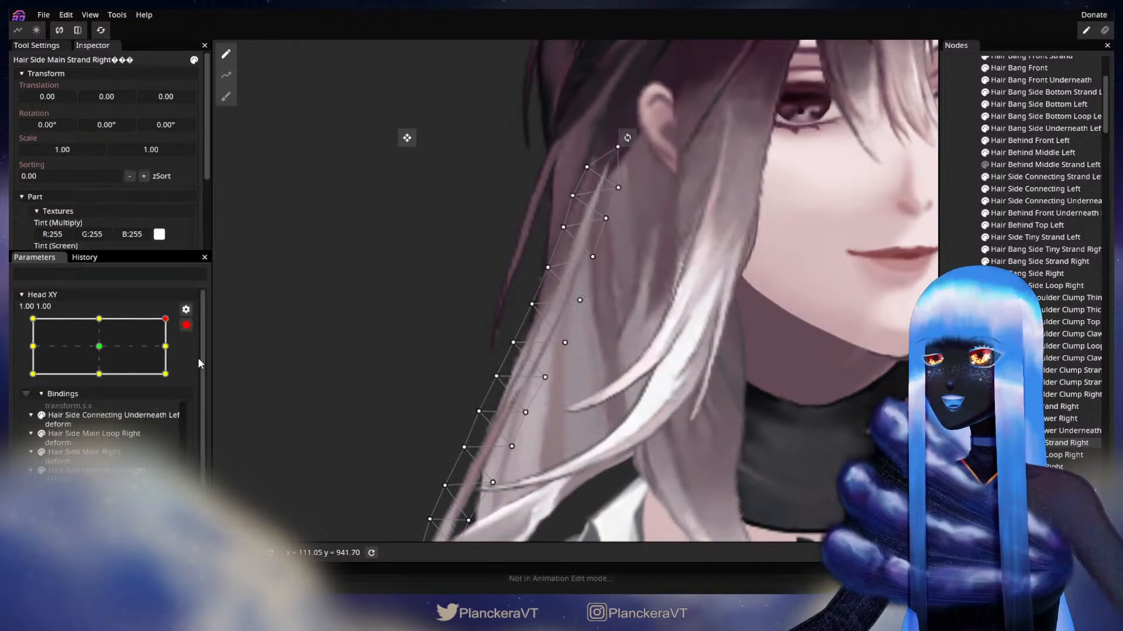
Re-arm Head XY at 1.00, 1.00, refine the topmost outer vertex and the upper-middle vertices on both edges, and preview the disarmed motion.
{"action": "left_click", "coordinate": [194, 358]}
{"action": "left_click_drag", "start_coordinate": [581, 170], "coordinate": [579, 169]}
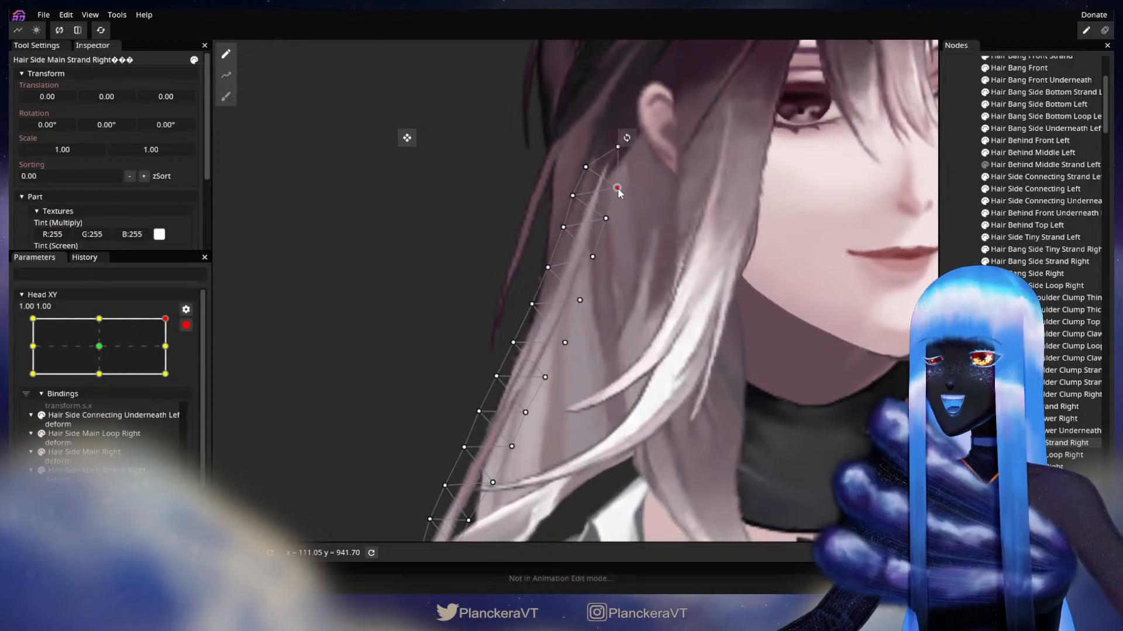
{"action": "left_click_drag", "start_coordinate": [614, 270], "coordinate": [662, 245]}
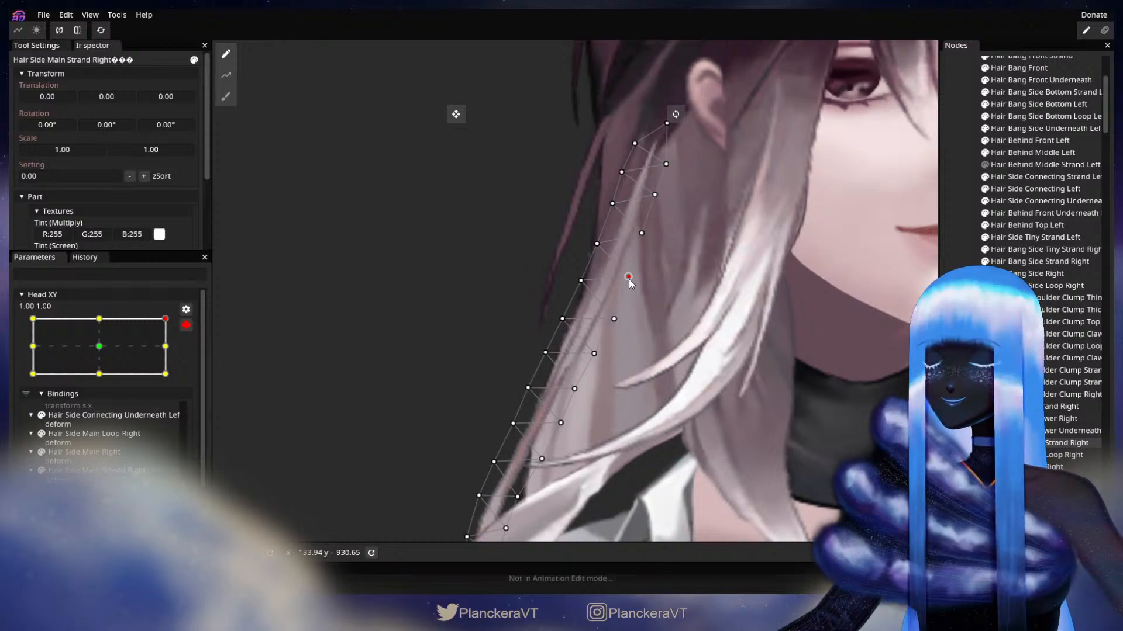
{"action": "left_click", "coordinate": [577, 282]}
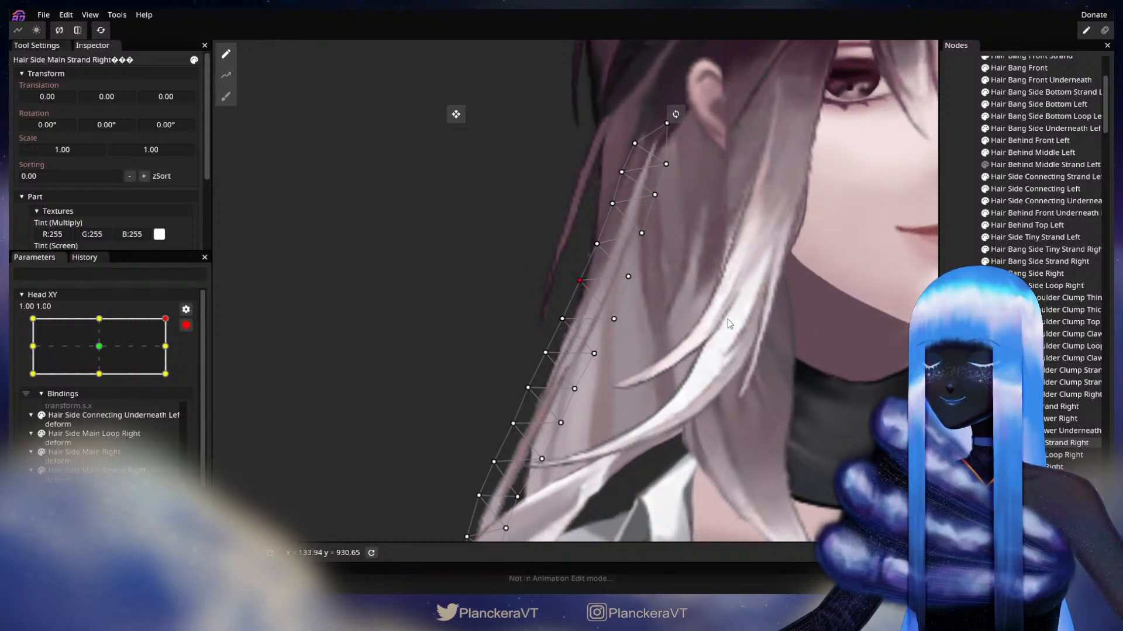
{"action": "left_click_drag", "start_coordinate": [727, 319], "coordinate": [696, 315]}
{"action": "left_click", "coordinate": [186, 327]}
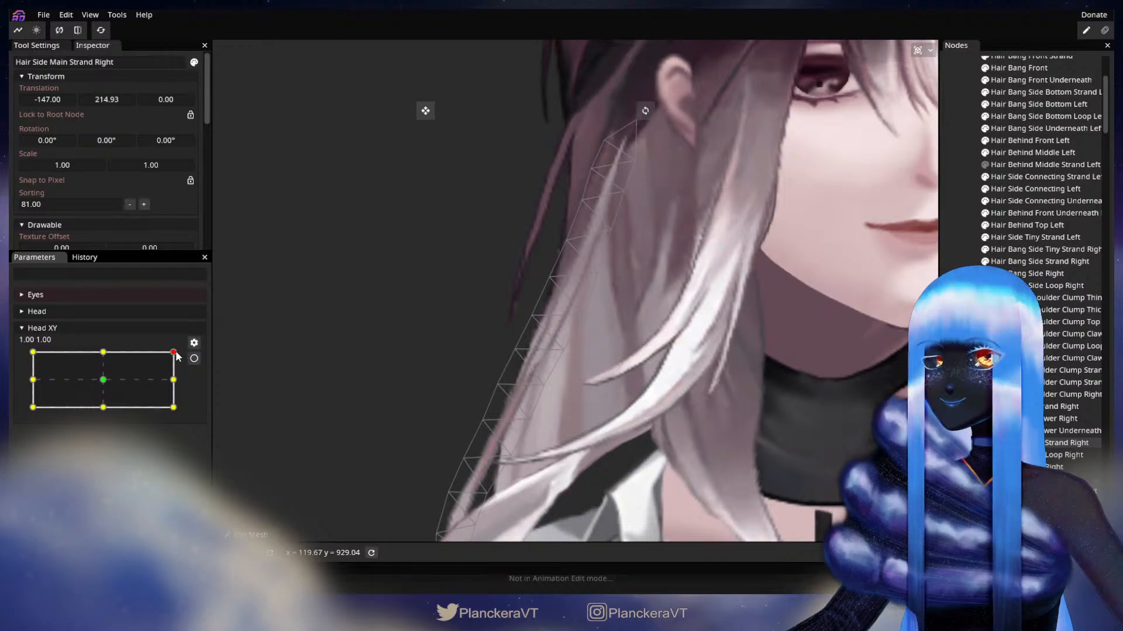
{"action": "mouse_move", "coordinate": [177, 357]}
{"action": "left_mouse_down"}
{"action": "mouse_move", "coordinate": [175, 381]}
{"action": "mouse_move", "coordinate": [172, 352]}
{"action": "left_mouse_up"}
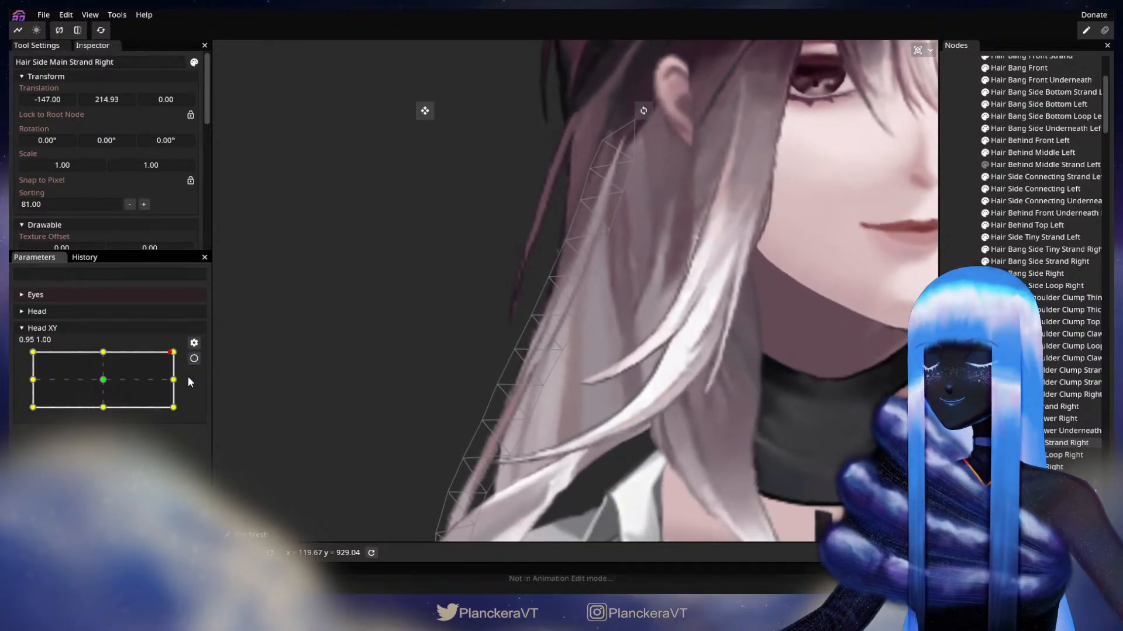
Re-arm Head XY at 1.00, 1.00, adjust the mid-strand outer vertex and neighbouring inner vertices, and preview the disarmed motion.
{"action": "left_click", "coordinate": [193, 360]}
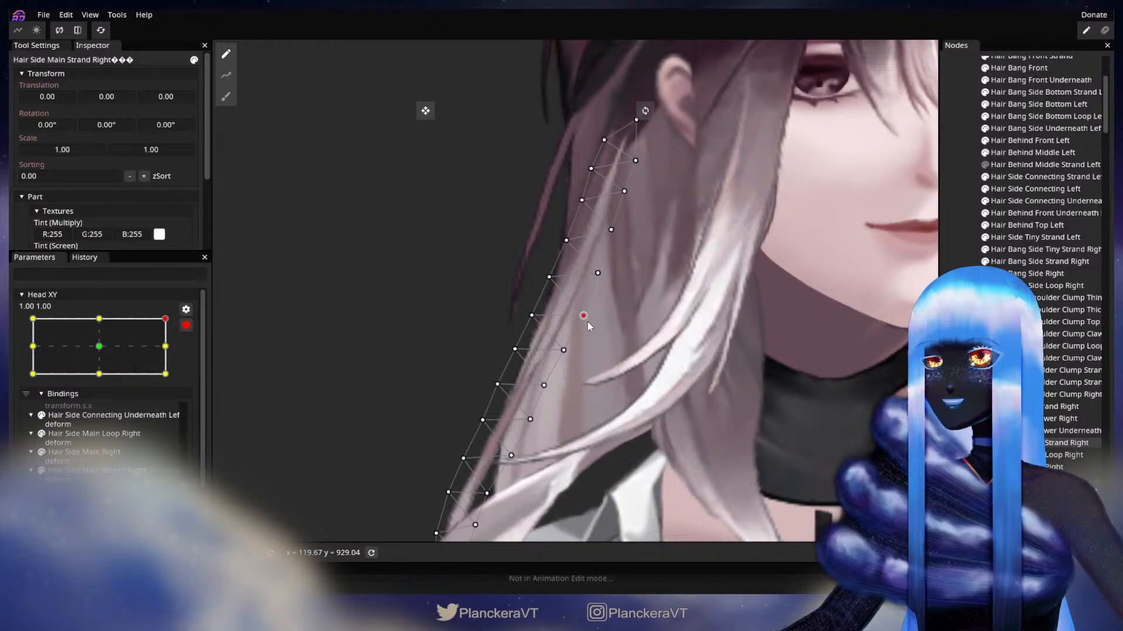
{"action": "left_click", "coordinate": [530, 315]}
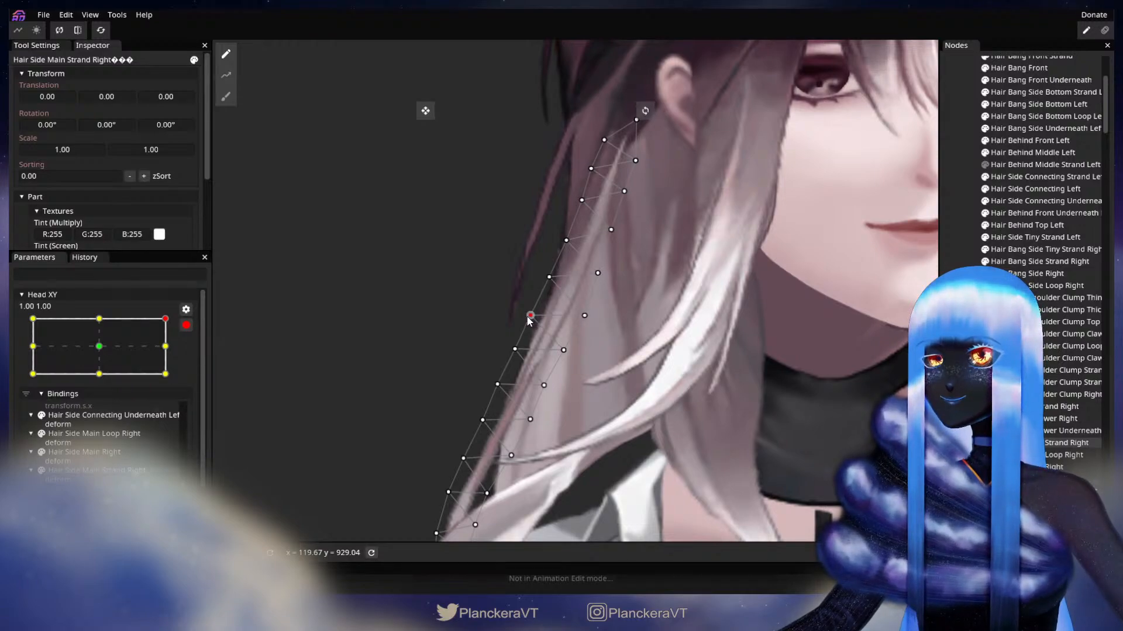
{"action": "left_click_drag", "start_coordinate": [533, 329], "coordinate": [637, 338]}
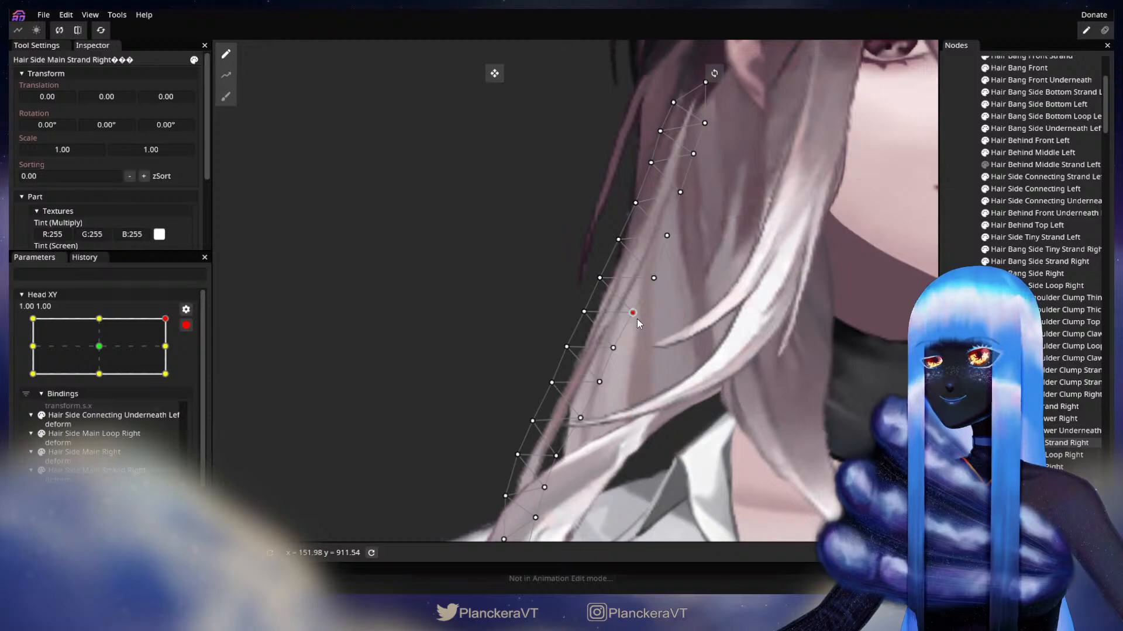
{"action": "left_click", "coordinate": [613, 348]}
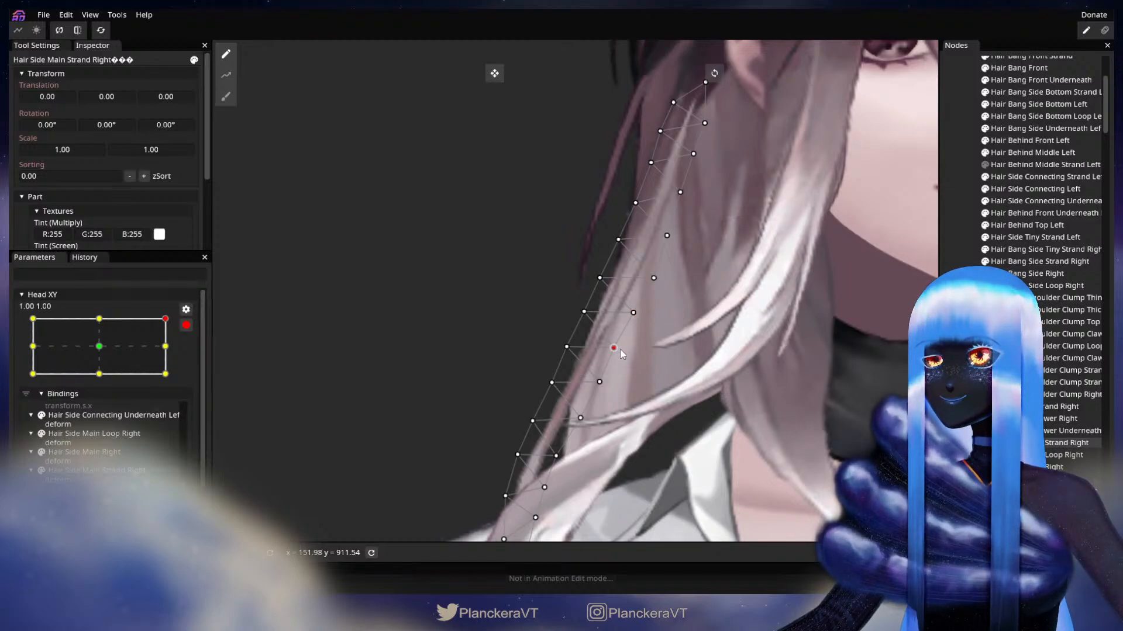
{"action": "left_click_drag", "start_coordinate": [621, 353], "coordinate": [562, 339]}
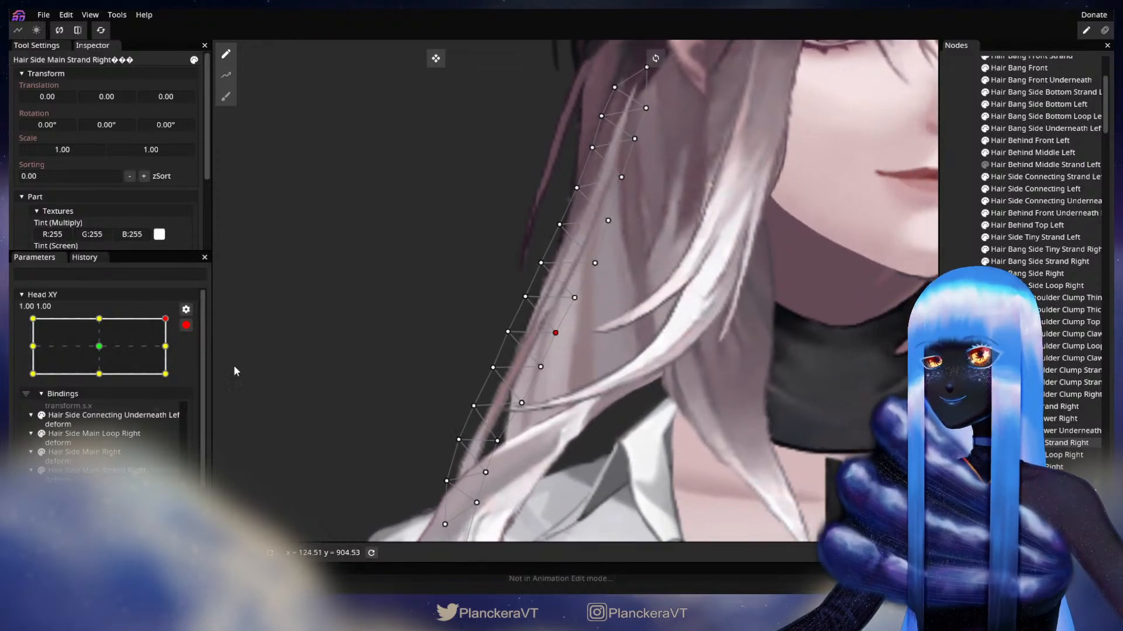
{"action": "left_click", "coordinate": [186, 326]}
{"action": "mouse_move", "coordinate": [174, 352]}
{"action": "left_mouse_down"}
{"action": "mouse_move", "coordinate": [174, 380]}
{"action": "mouse_move", "coordinate": [173, 352]}
{"action": "left_mouse_up"}
Re-arm Head XY at 1.00, 1.00, refine the outer and inner vertices from mid-strand down to the collar, and preview the disarmed motion.
{"action": "left_click", "coordinate": [194, 359]}
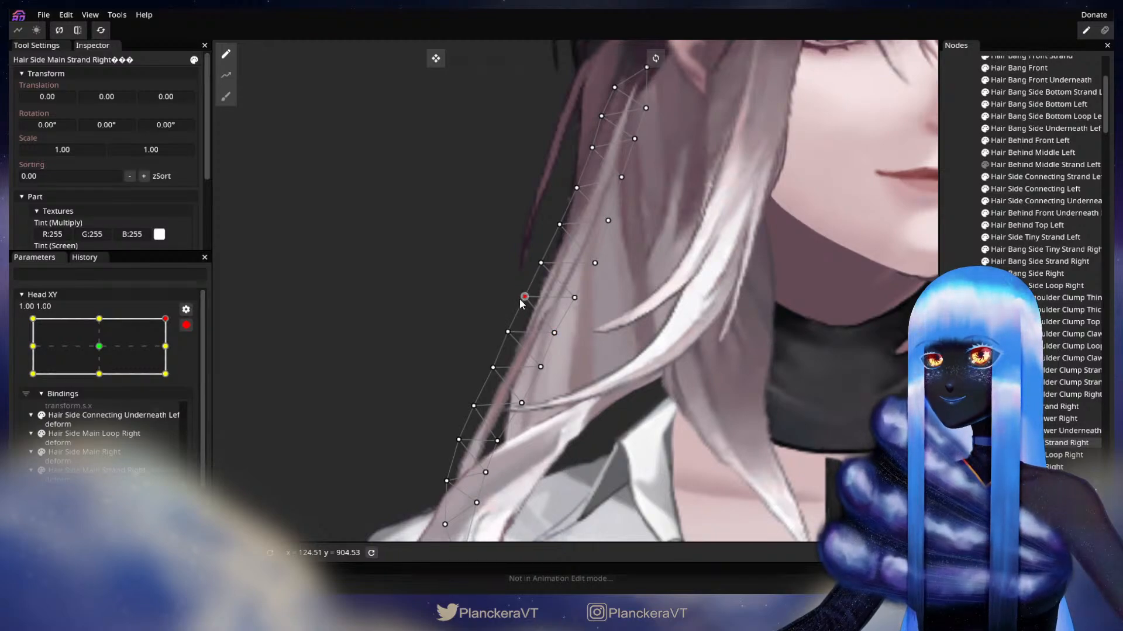
{"action": "left_click_drag", "start_coordinate": [526, 312], "coordinate": [539, 297]}
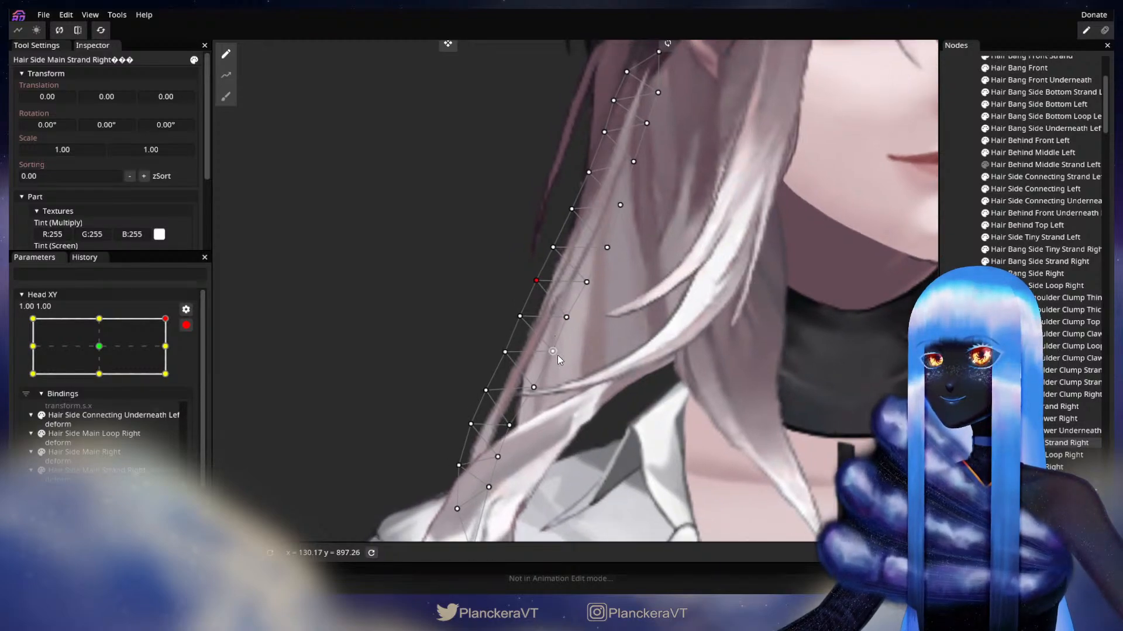
{"action": "left_click_drag", "start_coordinate": [543, 384], "coordinate": [561, 368]}
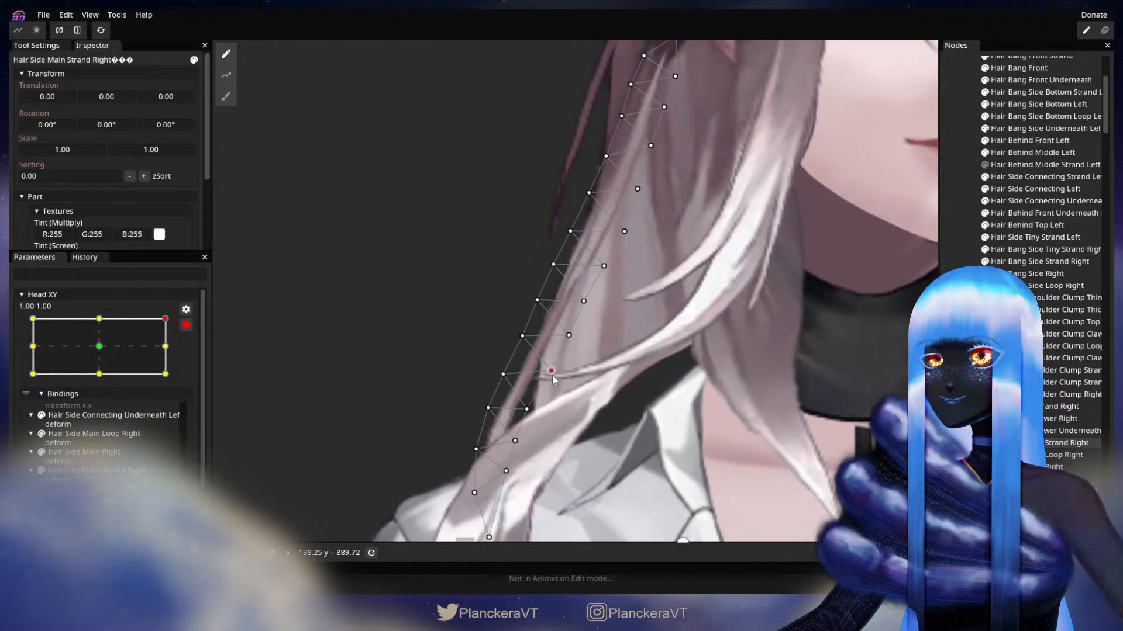
{"action": "scroll", "coordinate": [520, 342], "scroll_direction": "down", "scroll_amount": 1}
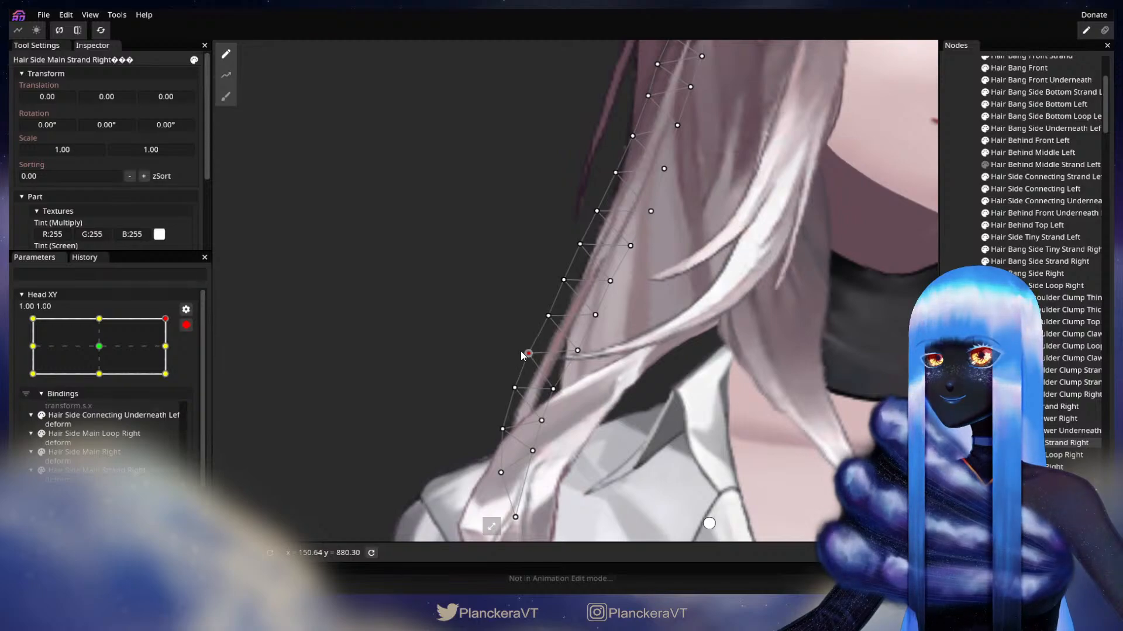
{"action": "left_click_drag", "start_coordinate": [522, 356], "coordinate": [395, 364]}
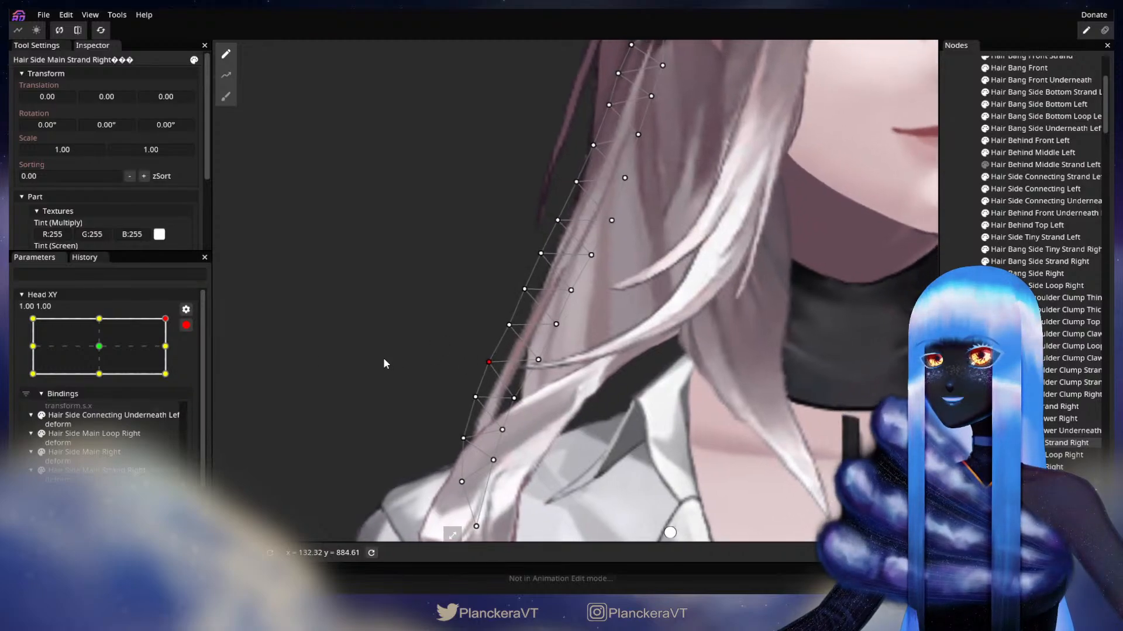
{"action": "left_click", "coordinate": [186, 325]}
{"action": "left_click", "coordinate": [174, 353]}
{"action": "left_click_drag", "start_coordinate": [175, 358], "coordinate": [186, 360]}
Re-arm Head XY at 1.00, 1.00, nudge one inner and two outer vertices above the shoulder, and preview the disarmed motion.
{"action": "left_click", "coordinate": [193, 359]}
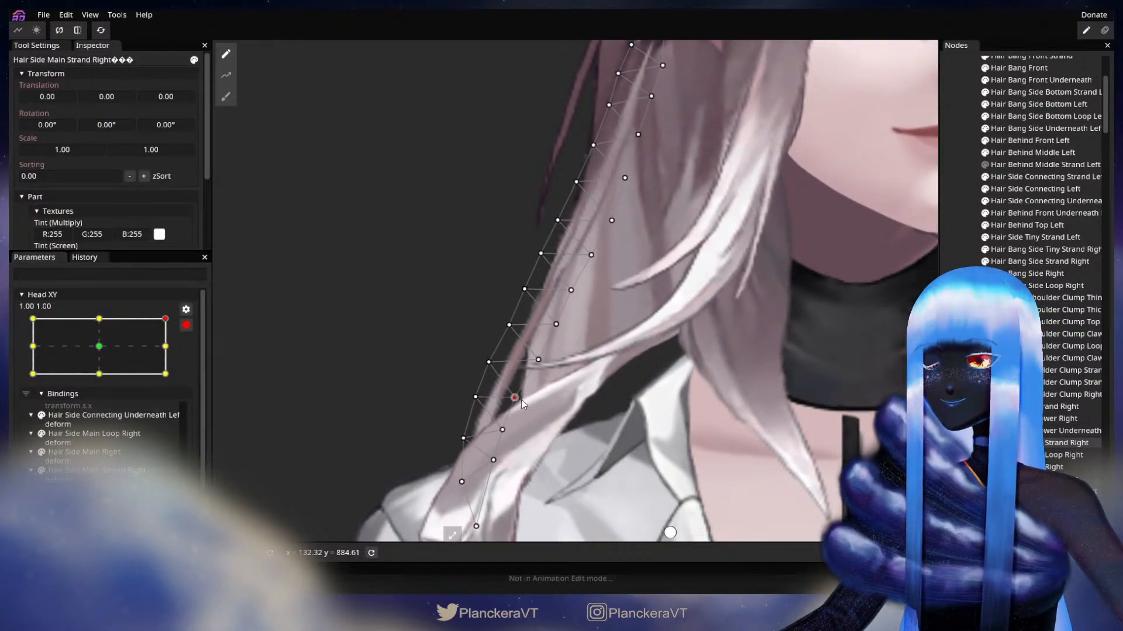
{"action": "left_click", "coordinate": [489, 362]}
{"action": "left_click_drag", "start_coordinate": [505, 328], "coordinate": [503, 326]}
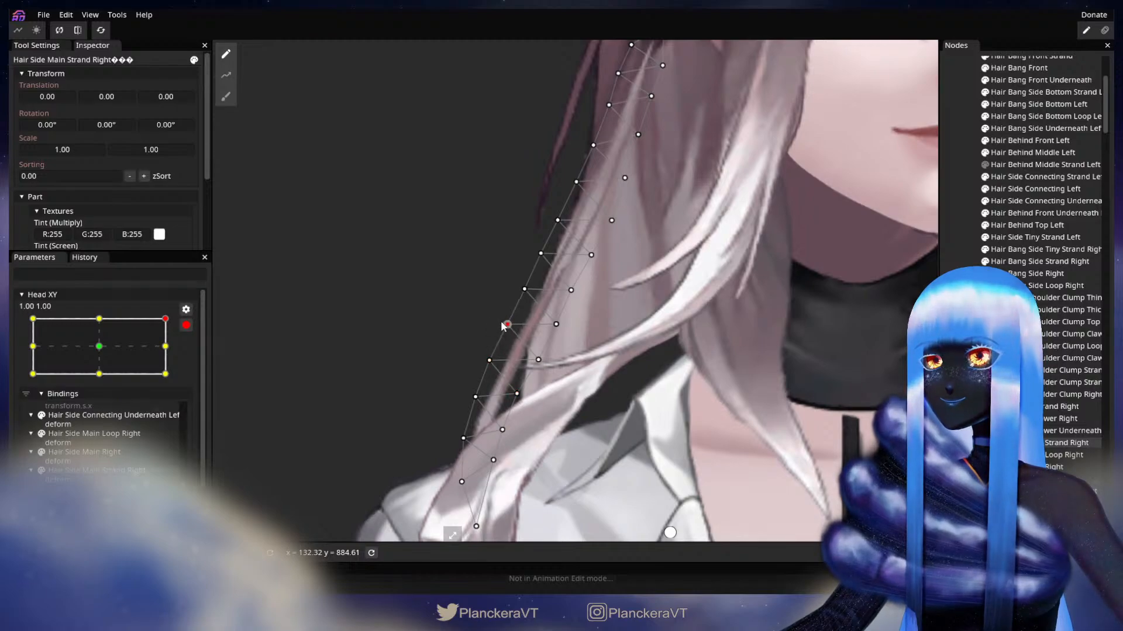
{"action": "left_click", "coordinate": [186, 325]}
{"action": "left_click_drag", "start_coordinate": [180, 359], "coordinate": [182, 386]}
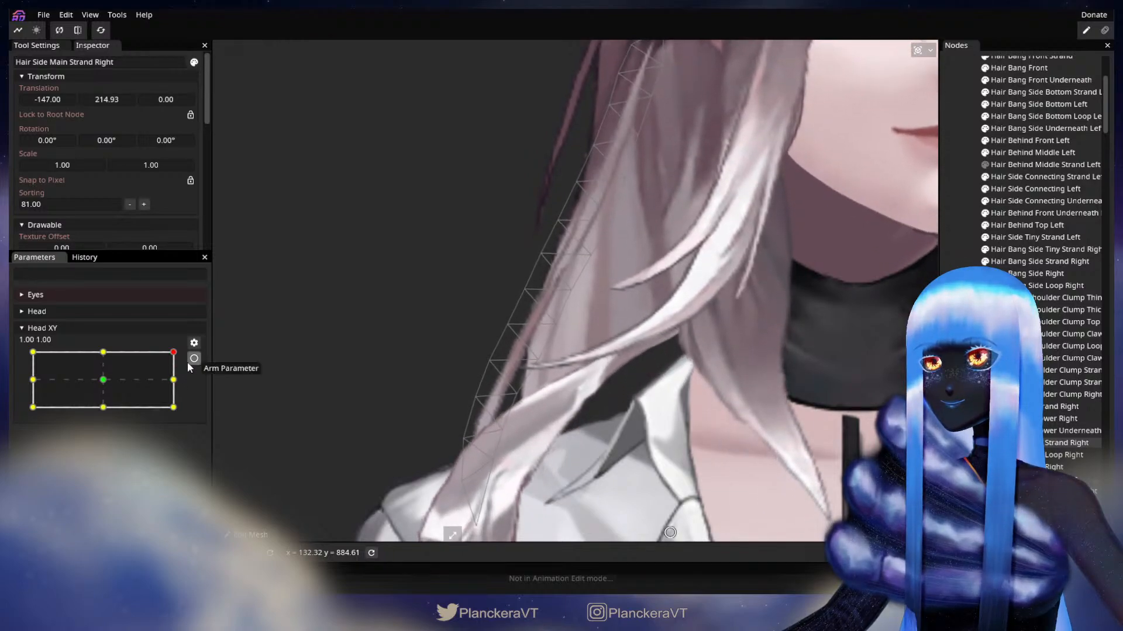
Re-arm Head XY at 1.00, 1.00, move the lower-middle outer vertex slightly inward, adjust its inner counterpart, and preview the disarmed motion.
{"action": "left_click", "coordinate": [193, 358]}
{"action": "left_click_drag", "start_coordinate": [515, 323], "coordinate": [516, 321]}
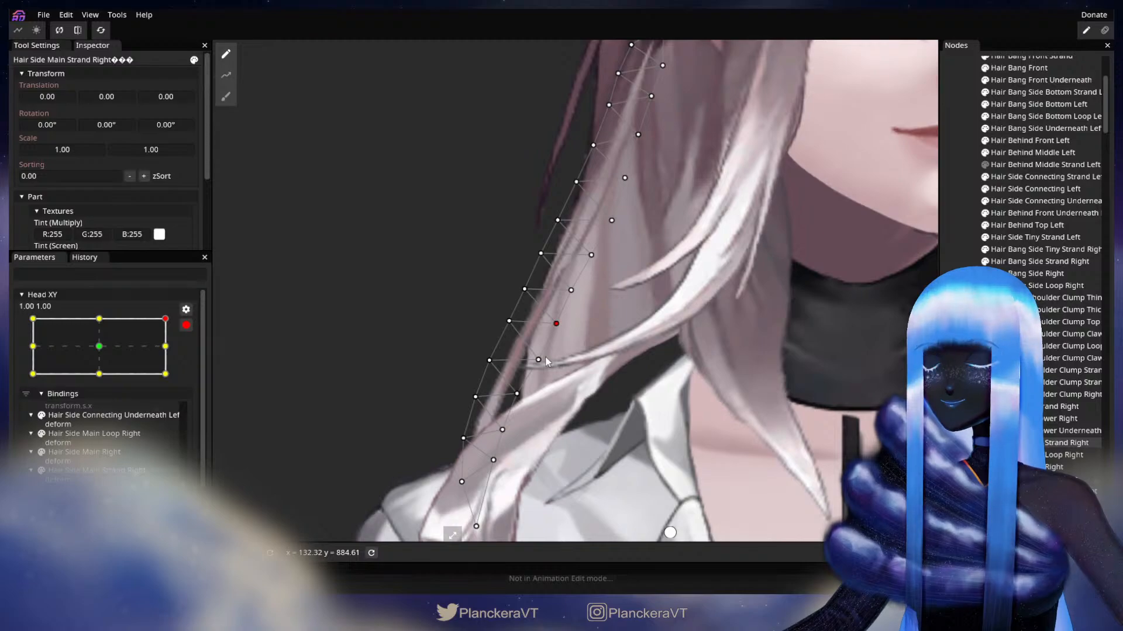
{"action": "left_click", "coordinate": [186, 326]}
{"action": "mouse_move", "coordinate": [179, 355]}
{"action": "left_mouse_down"}
{"action": "mouse_move", "coordinate": [180, 374]}
{"action": "mouse_move", "coordinate": [181, 351]}
{"action": "left_mouse_up"}
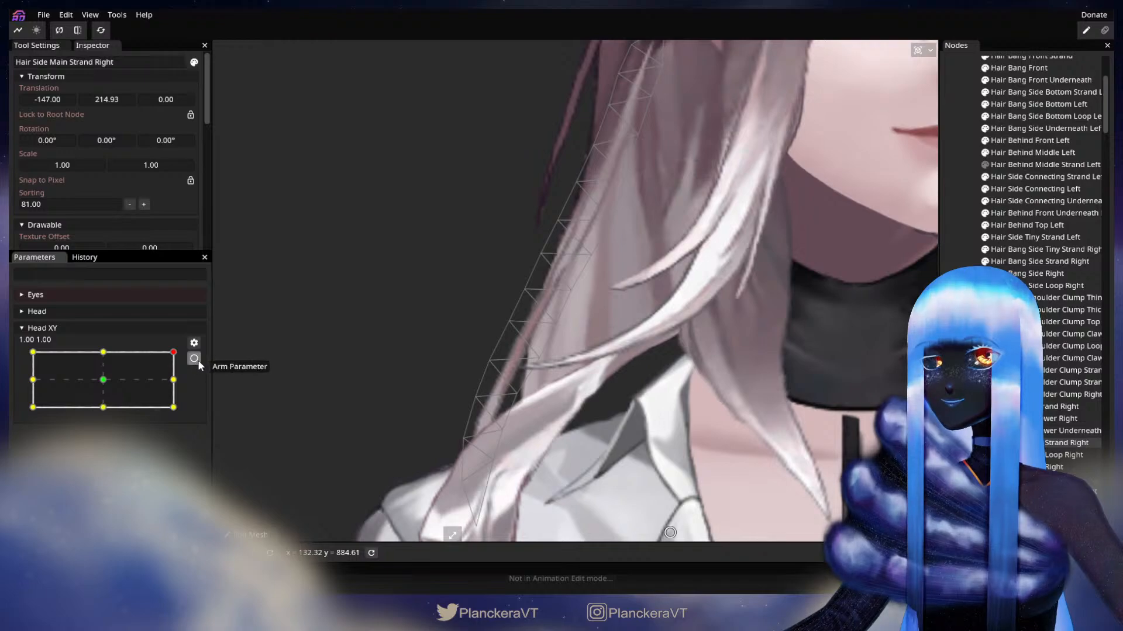
Re-arm Head XY at 1.00, 1.00 and fine-tune the lower-middle vertices on both edges of the strand.
{"action": "left_click", "coordinate": [194, 359]}
{"action": "left_click", "coordinate": [489, 360]}
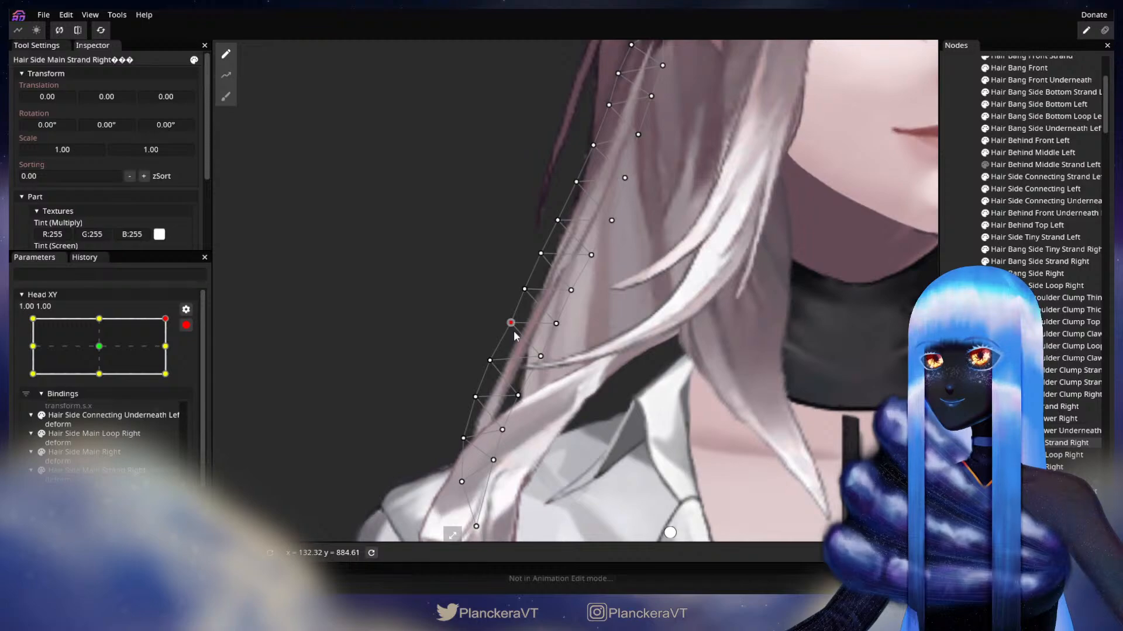
{"action": "left_click", "coordinate": [557, 325]}
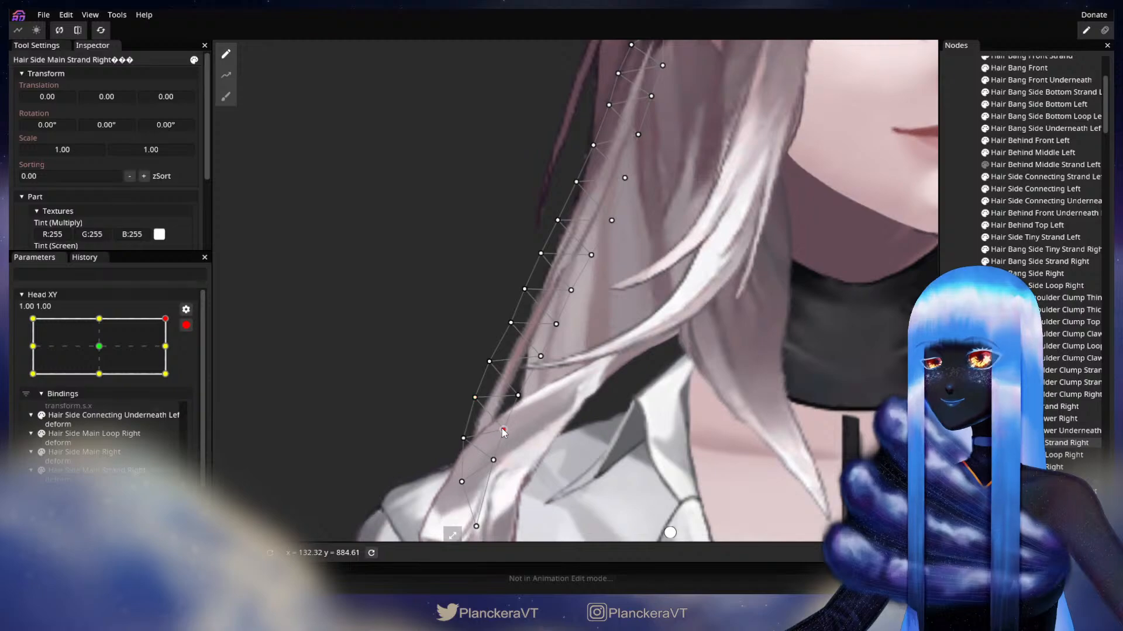
Deselect the strand, disarm Head XY, and preview the whole head's motion around the 1.00, 1.00 key.
{"action": "left_click", "coordinate": [961, 351]}
{"action": "scroll", "coordinate": [687, 320], "scroll_direction": "down", "scroll_amount": 5}
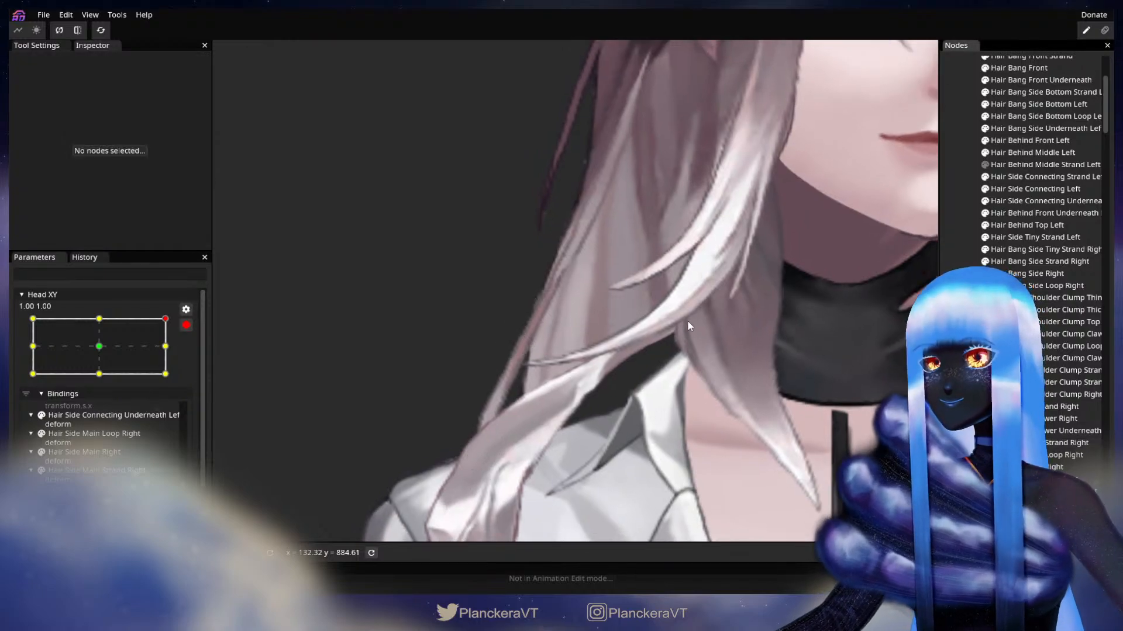
{"action": "scroll", "coordinate": [705, 364], "scroll_direction": "down", "scroll_amount": 3}
{"action": "left_click_drag", "start_coordinate": [721, 316], "coordinate": [630, 387]}
{"action": "left_click", "coordinate": [186, 326]}
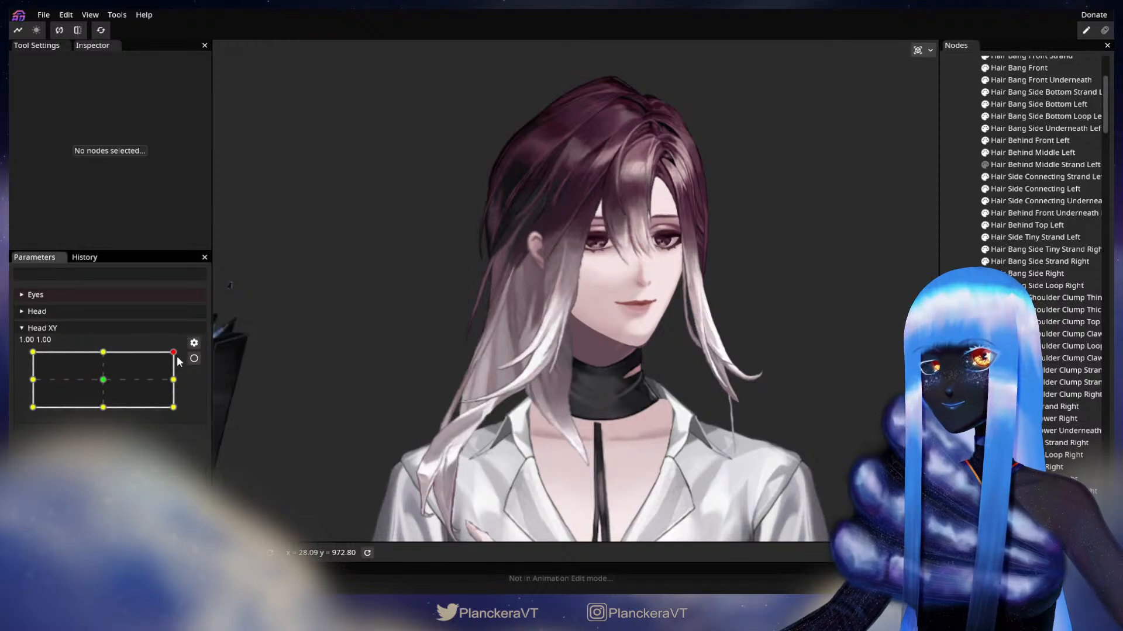
{"action": "mouse_move", "coordinate": [178, 356]}
{"action": "left_mouse_down"}
{"action": "mouse_move", "coordinate": [185, 379]}
{"action": "mouse_move", "coordinate": [188, 353]}
{"action": "mouse_move", "coordinate": [190, 383]}
{"action": "mouse_move", "coordinate": [199, 353]}
{"action": "left_mouse_up"}
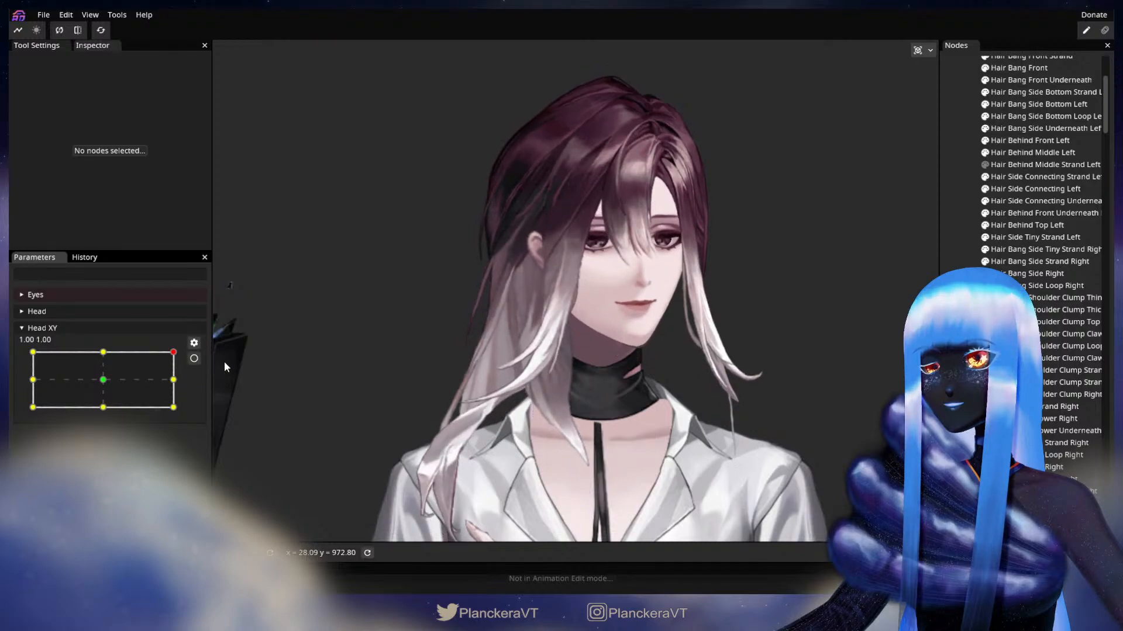
Arm Head XY at 1.00, 1.00 and nudge Hair Side Main Strand Right's outer vertex just above the shoulder slightly inward.
{"action": "left_click_drag", "start_coordinate": [452, 453], "coordinate": [496, 384]}
{"action": "left_click", "coordinate": [194, 359]}
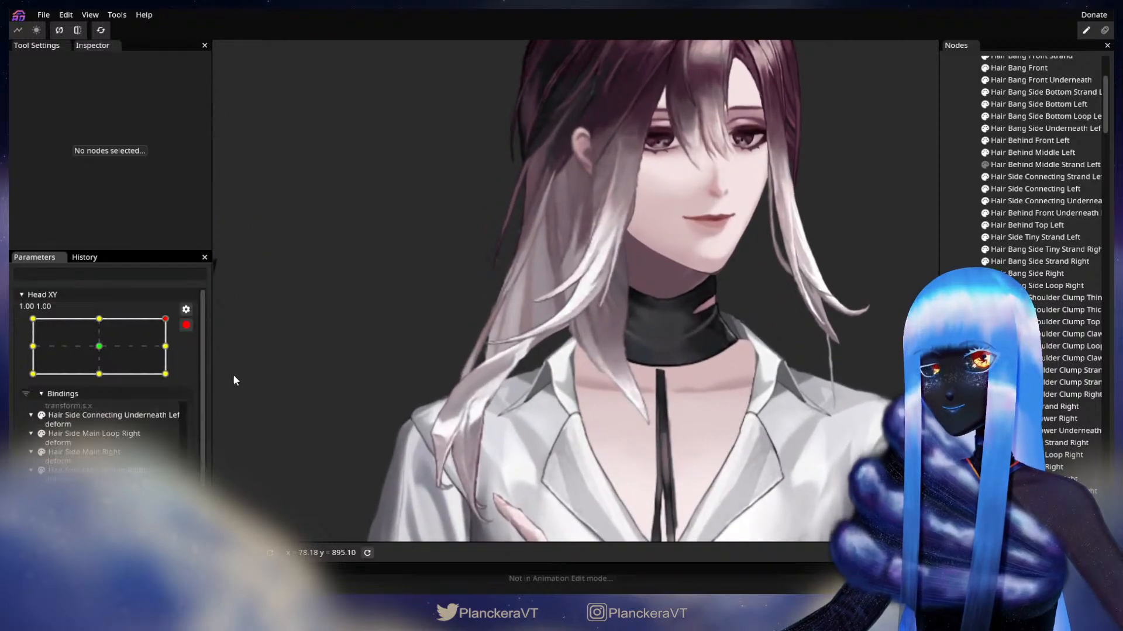
{"action": "scroll", "coordinate": [471, 466], "scroll_direction": "up", "scroll_amount": 2}
{"action": "scroll", "coordinate": [472, 466], "scroll_direction": "up", "scroll_amount": 5}
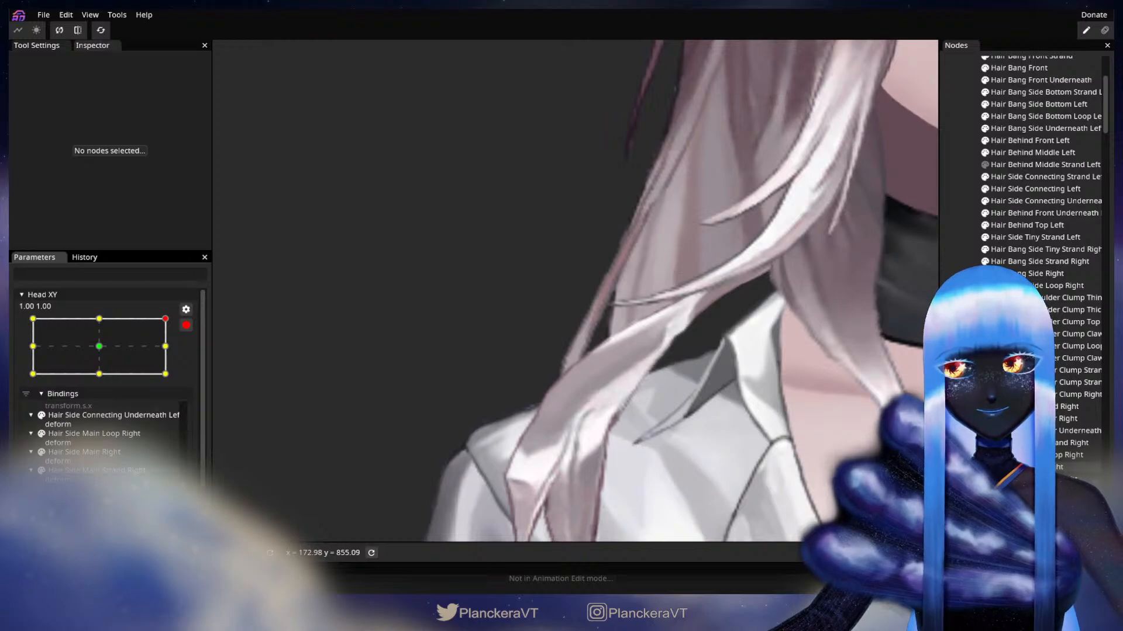
{"action": "left_click", "coordinate": [1047, 443]}
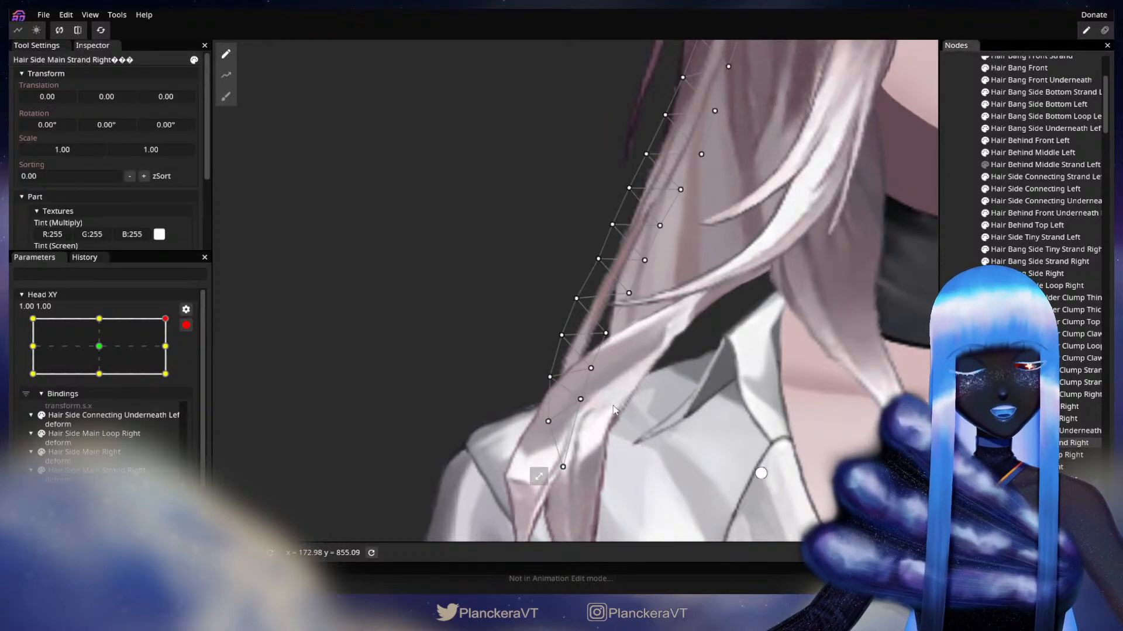
{"action": "scroll", "coordinate": [611, 409], "scroll_direction": "up", "scroll_amount": 1}
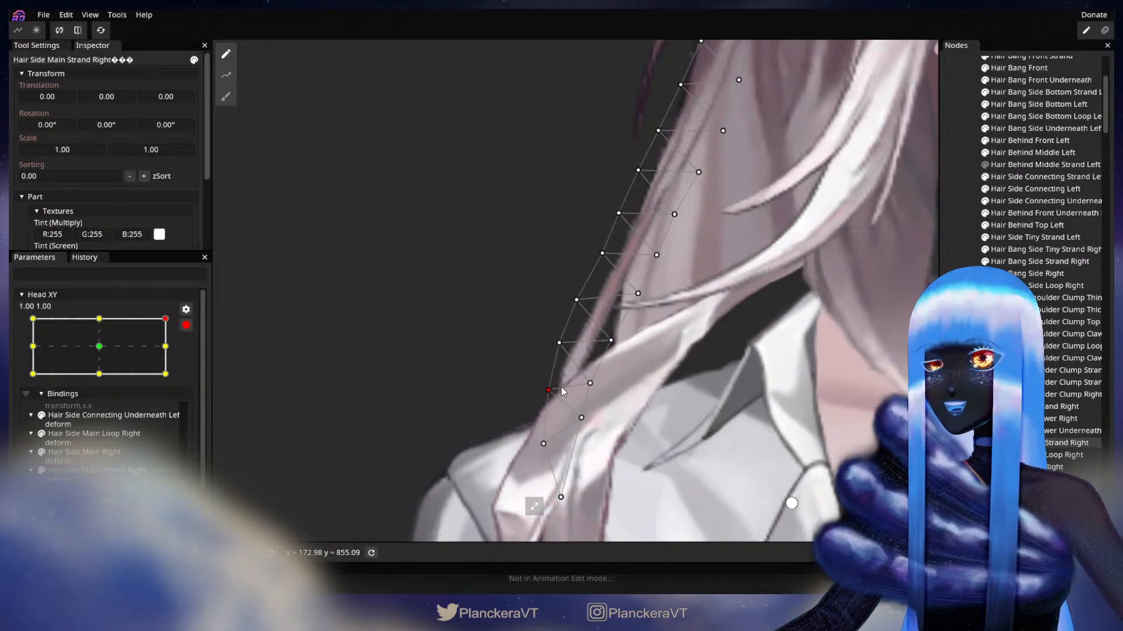
{"action": "left_click_drag", "start_coordinate": [559, 347], "coordinate": [563, 349]}
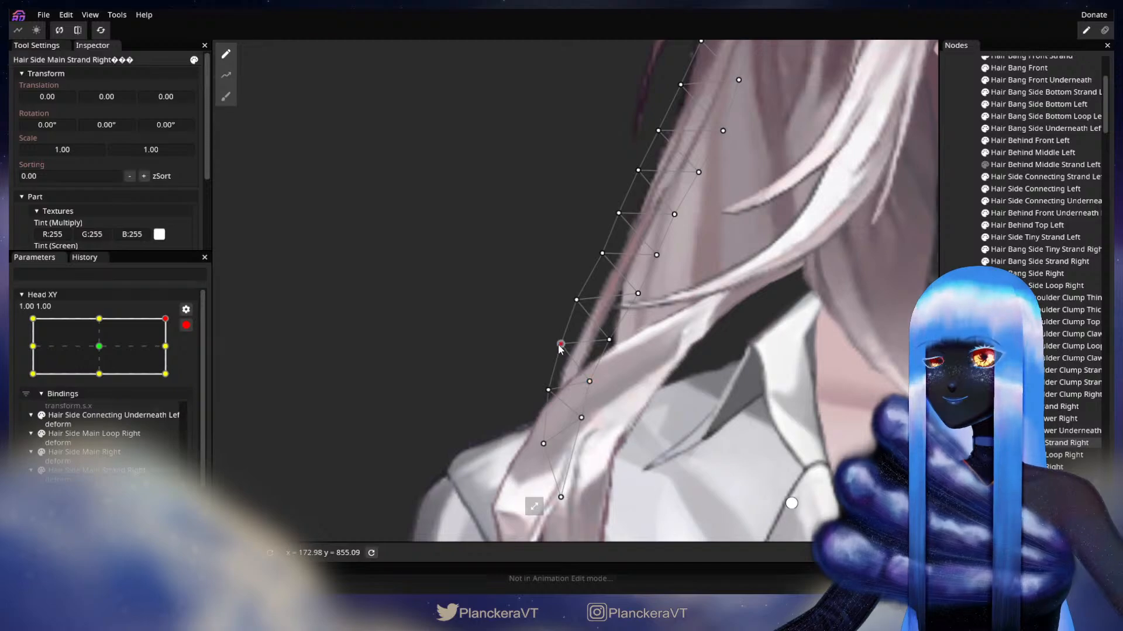
{"action": "left_click", "coordinate": [959, 375]}
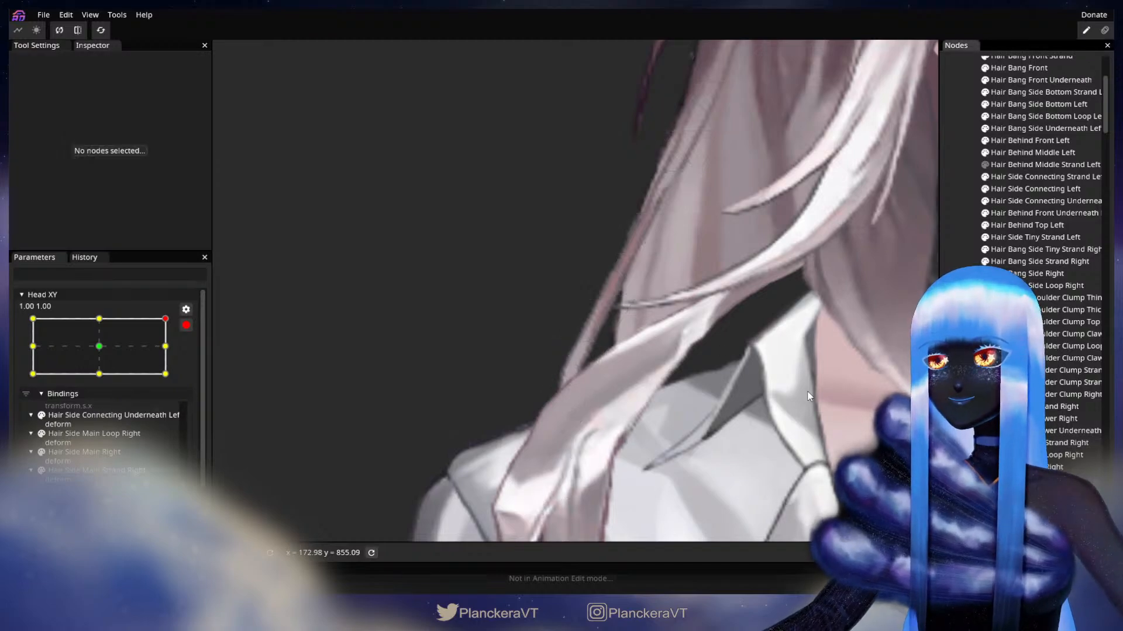
Disarm Head XY, preview the head's vertical motion on the 1.00 X side, and return to 1.00, 1.00.
{"action": "scroll", "coordinate": [729, 425], "scroll_direction": "down", "scroll_amount": 5}
{"action": "scroll", "coordinate": [734, 414], "scroll_direction": "down", "scroll_amount": 10}
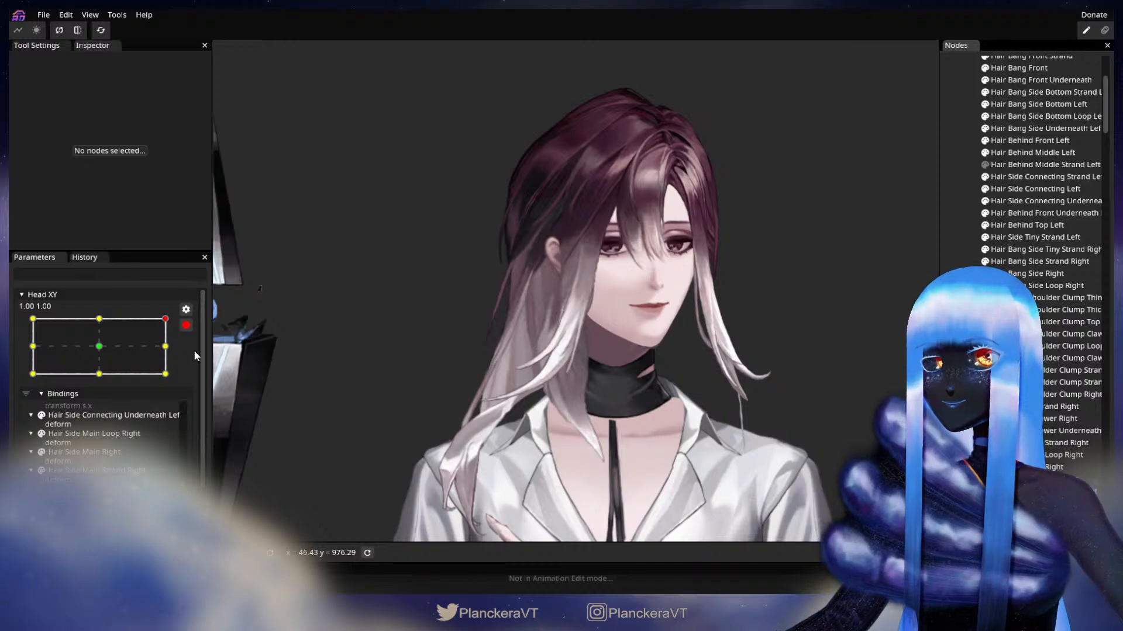
{"action": "left_click", "coordinate": [186, 326]}
{"action": "mouse_move", "coordinate": [173, 353]}
{"action": "left_mouse_down"}
{"action": "mouse_move", "coordinate": [175, 384]}
{"action": "mouse_move", "coordinate": [173, 359]}
{"action": "left_mouse_up"}
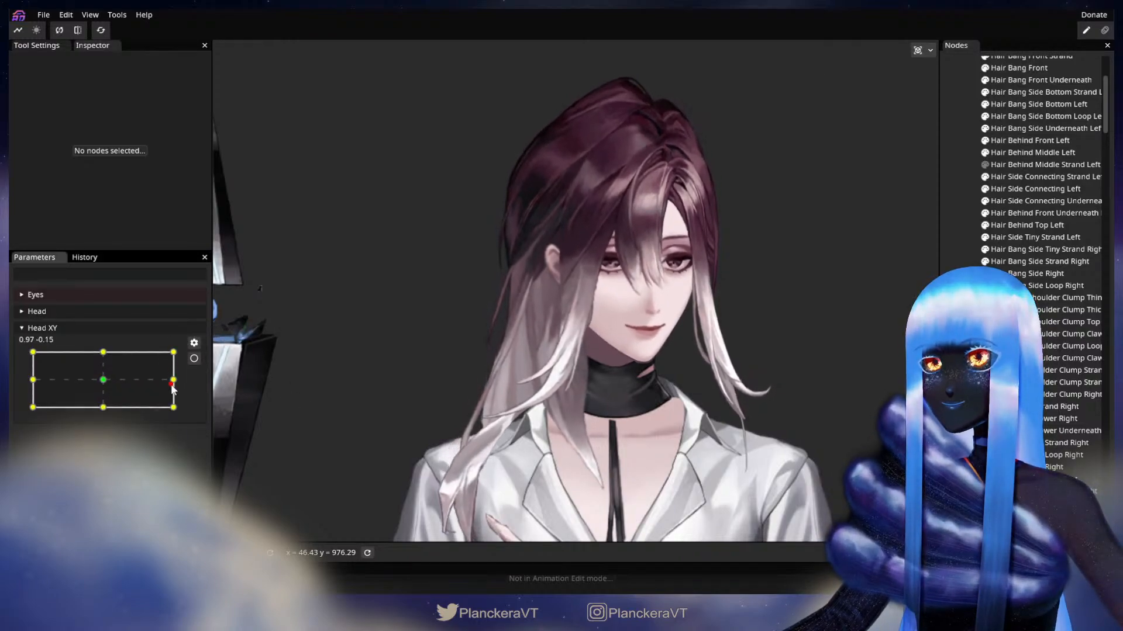
{"action": "left_click_drag", "start_coordinate": [172, 360], "coordinate": [174, 352]}
{"action": "scroll", "coordinate": [353, 425], "scroll_direction": "up", "scroll_amount": 5}
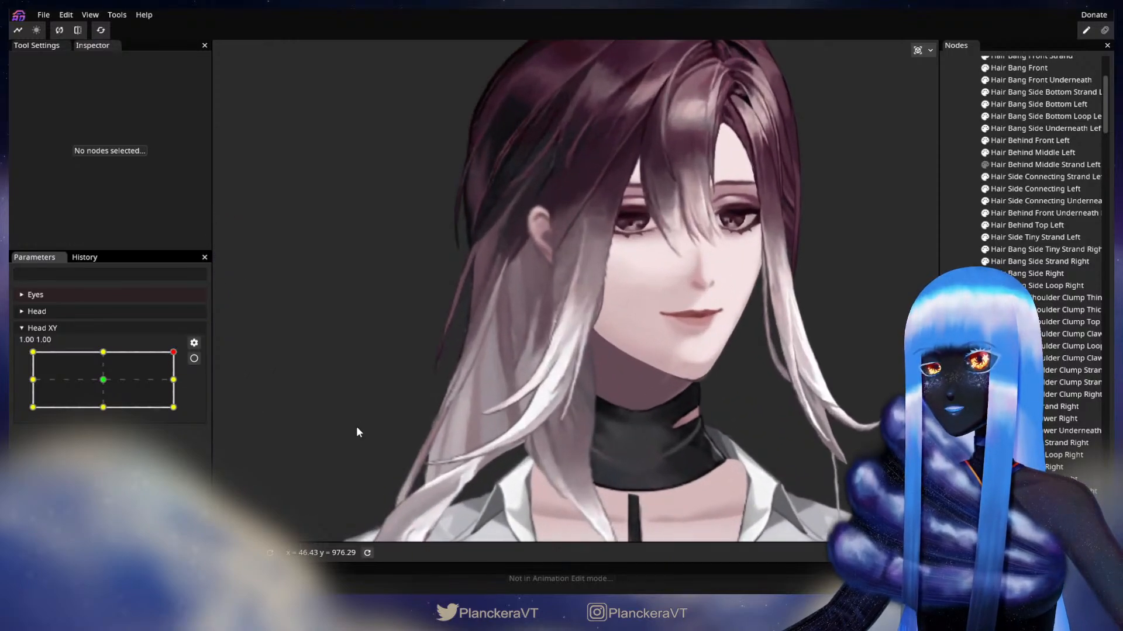
Re-arm Head XY, select Hair Side Main Strand Right, adjust the middle vertex on its outer edge, and preview the disarmed motion.
{"action": "left_click", "coordinate": [194, 359]}
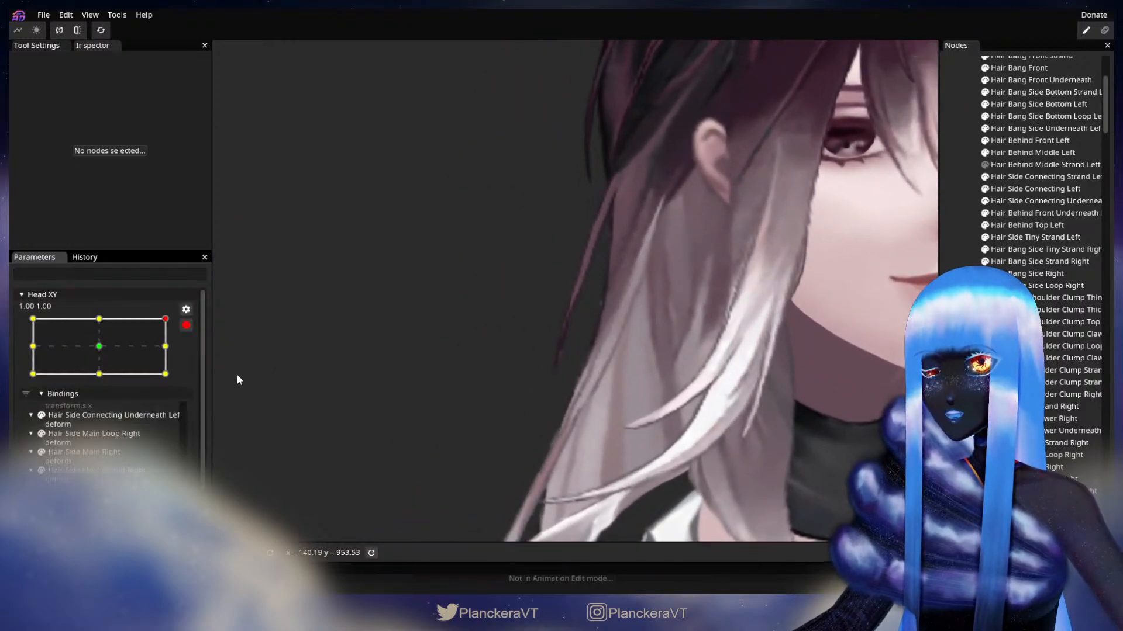
{"action": "scroll", "coordinate": [591, 392], "scroll_direction": "up", "scroll_amount": 3}
{"action": "scroll", "coordinate": [618, 395], "scroll_direction": "up", "scroll_amount": 1}
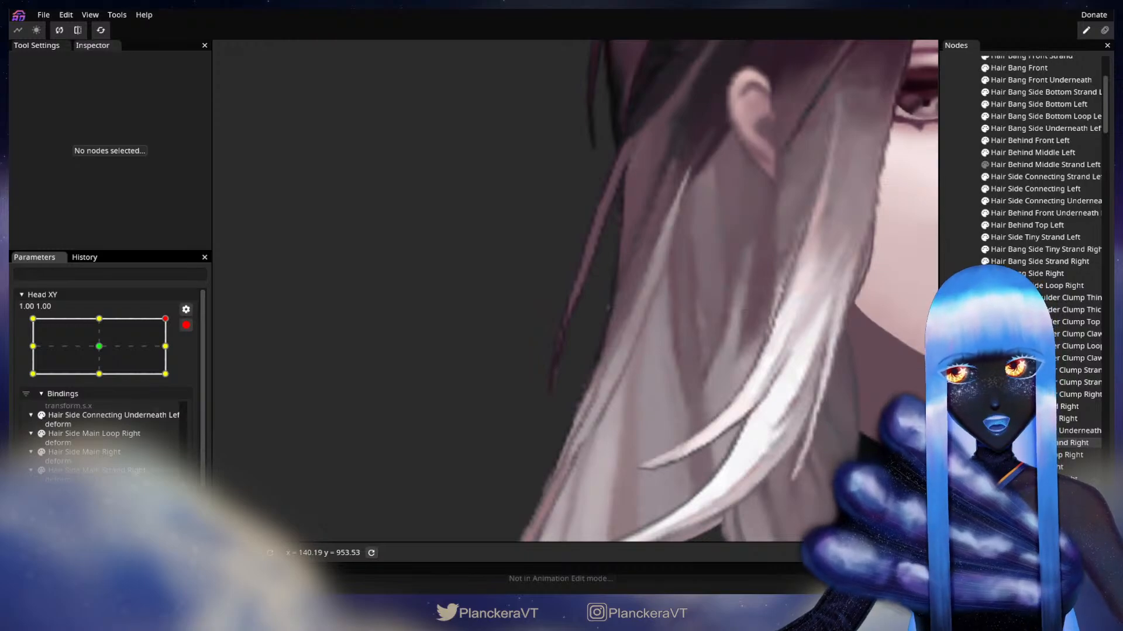
{"action": "left_click", "coordinate": [605, 385]}
{"action": "scroll", "coordinate": [604, 386], "scroll_direction": "up", "scroll_amount": 1}
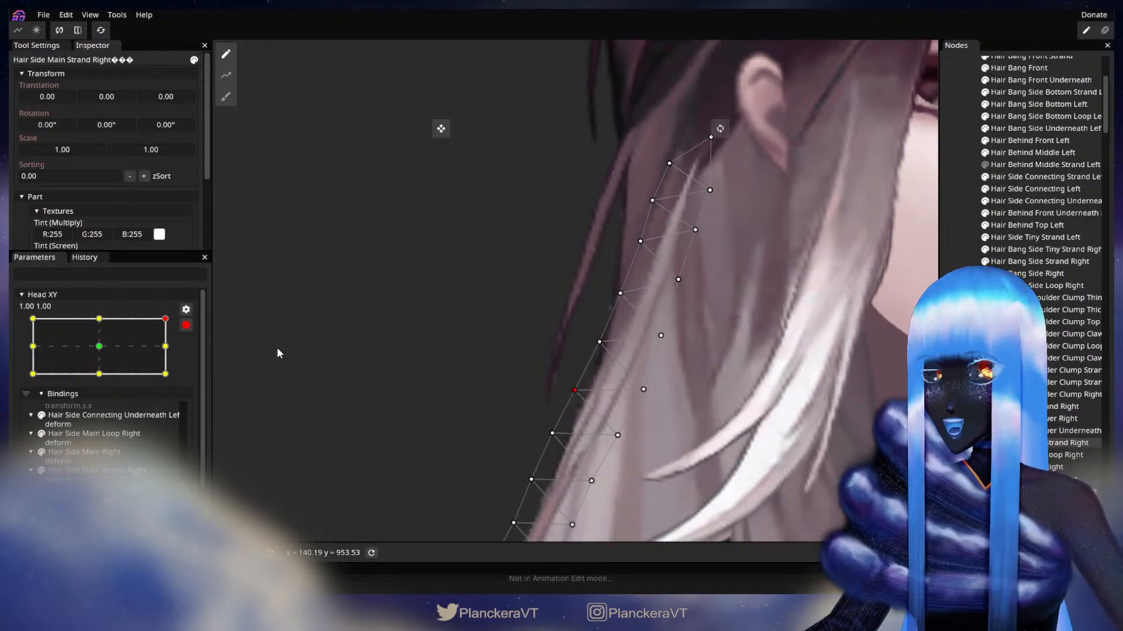
{"action": "left_click", "coordinate": [186, 325]}
{"action": "left_click_drag", "start_coordinate": [178, 355], "coordinate": [180, 380]}
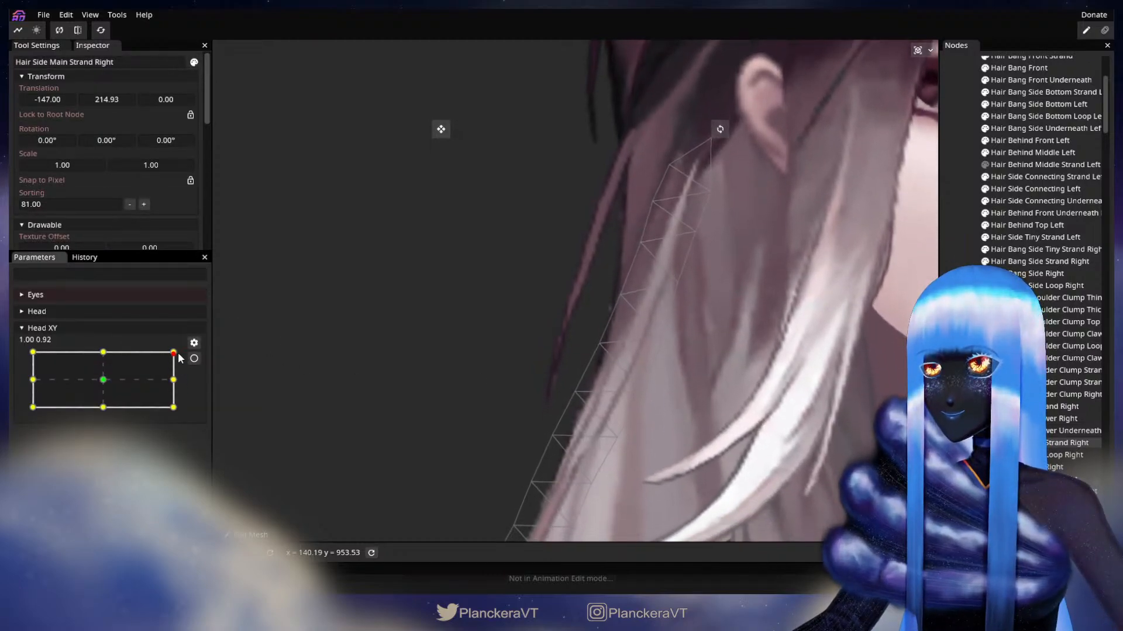
Re-arm Head XY at 1.00, 1.00, nudge the strand's upper-middle outer vertex slightly outward and down, and preview the disarmed motion.
{"action": "left_click", "coordinate": [193, 359]}
{"action": "left_click", "coordinate": [599, 342]}
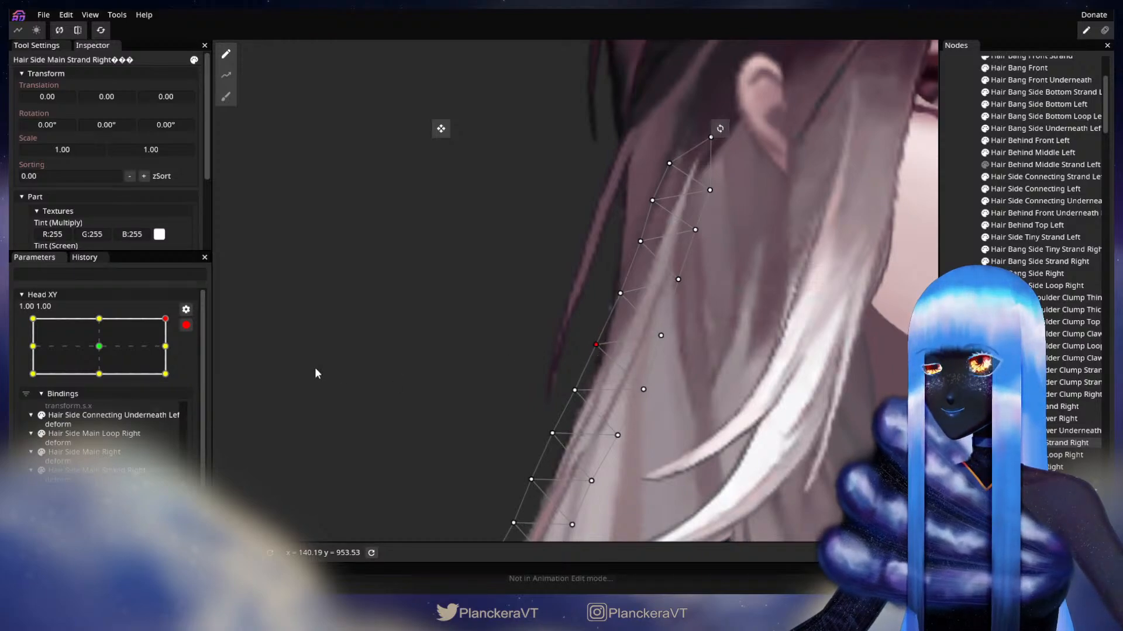
{"action": "left_click", "coordinate": [186, 325]}
{"action": "mouse_move", "coordinate": [174, 353]}
{"action": "left_mouse_down"}
{"action": "mouse_move", "coordinate": [180, 380]}
{"action": "mouse_move", "coordinate": [192, 356]}
{"action": "left_mouse_up"}
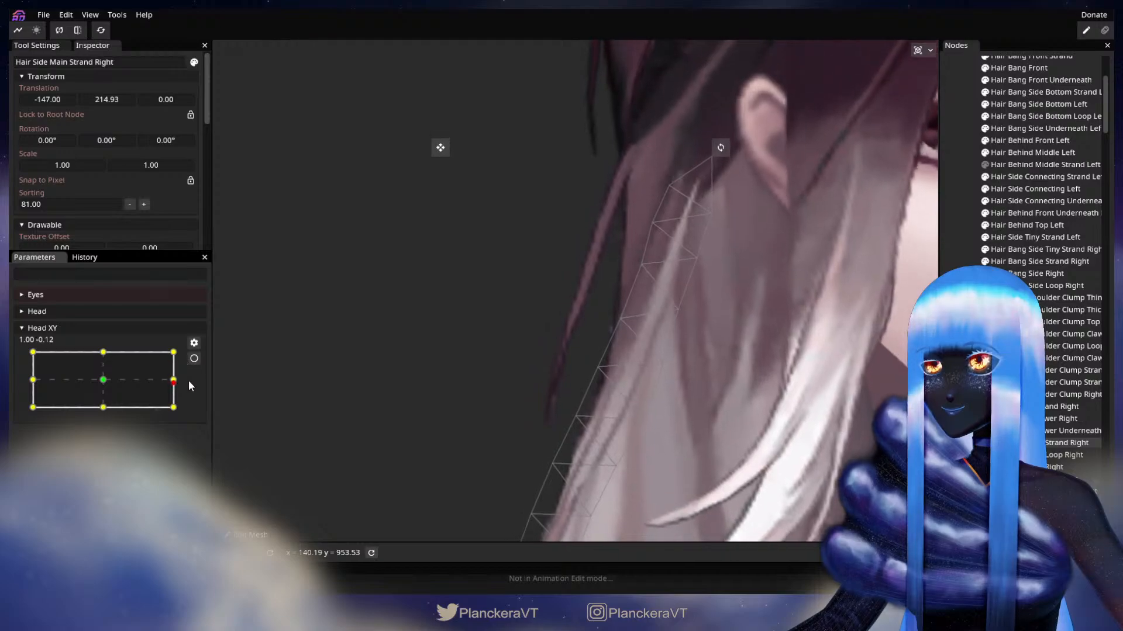
Re-arm Head XY at 1.00, 1.00, raise two middle outer vertices and one inner vertex slightly, and preview the disarmed motion.
{"action": "left_click", "coordinate": [196, 362]}
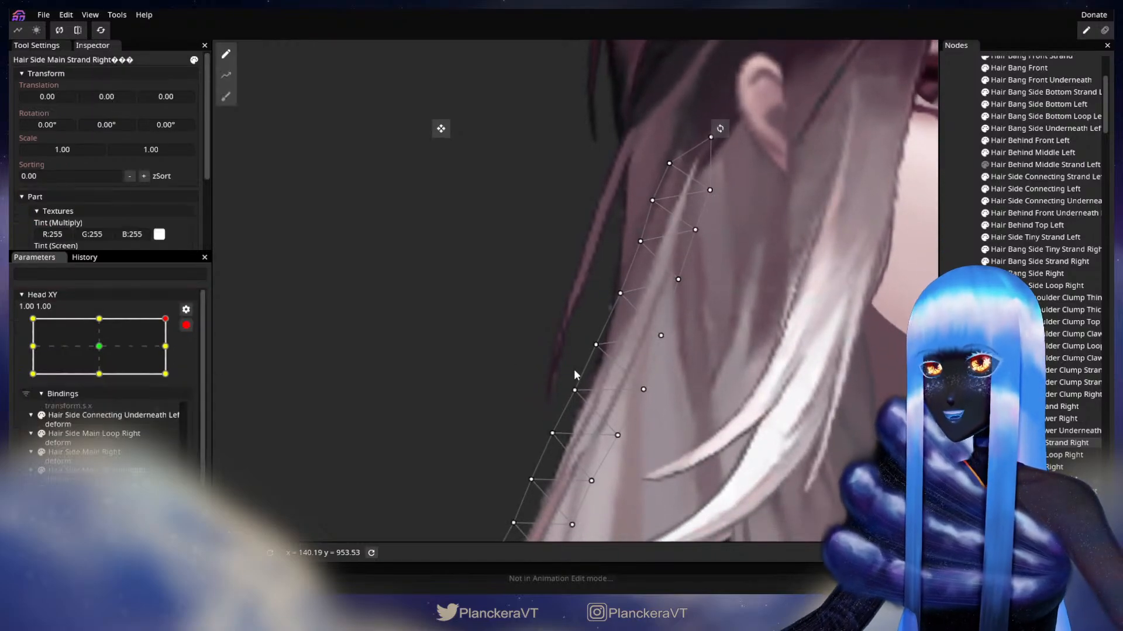
{"action": "left_click", "coordinate": [595, 345]}
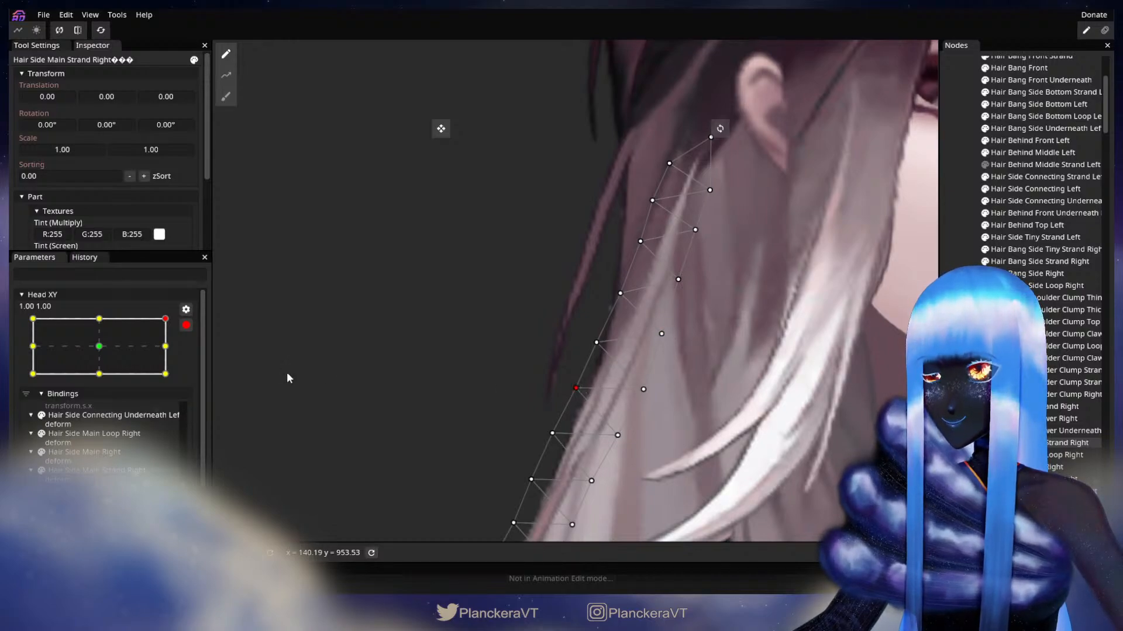
{"action": "left_click", "coordinate": [186, 326]}
{"action": "mouse_move", "coordinate": [174, 351]}
{"action": "left_mouse_down"}
{"action": "mouse_move", "coordinate": [176, 381]}
{"action": "mouse_move", "coordinate": [178, 353]}
{"action": "mouse_move", "coordinate": [178, 374]}
{"action": "mouse_move", "coordinate": [179, 362]}
{"action": "left_mouse_up"}
Re-arm Head XY at 1.00, 1.00, fine-tune the strand's middle inner vertices, preview the disarmed motion, and deselect the strand.
{"action": "left_click", "coordinate": [194, 359]}
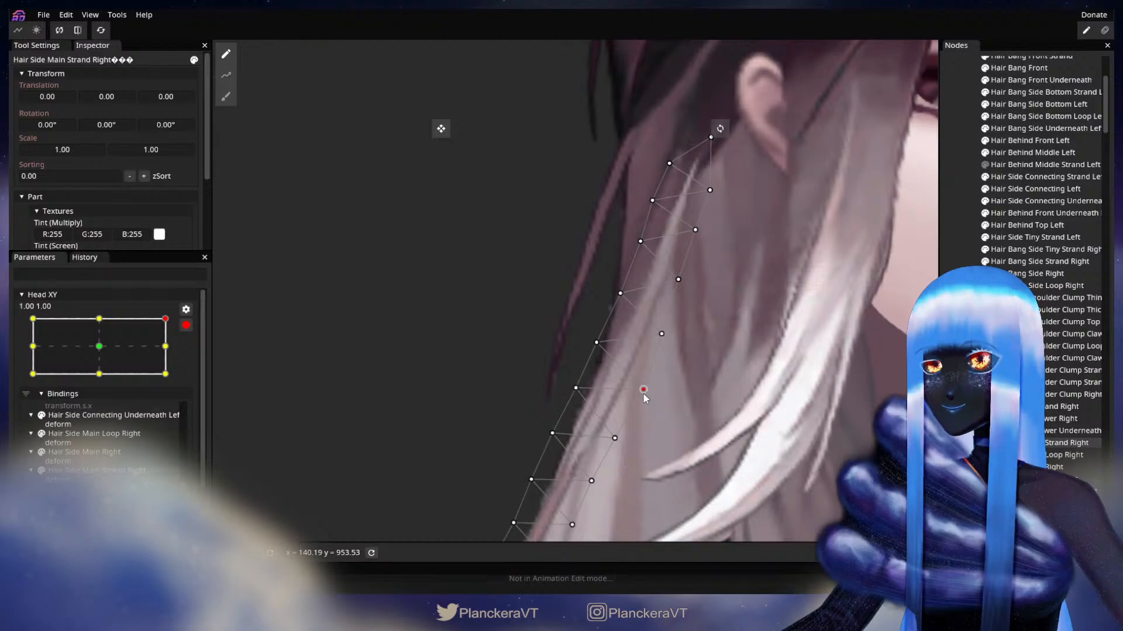
{"action": "left_click", "coordinate": [186, 326]}
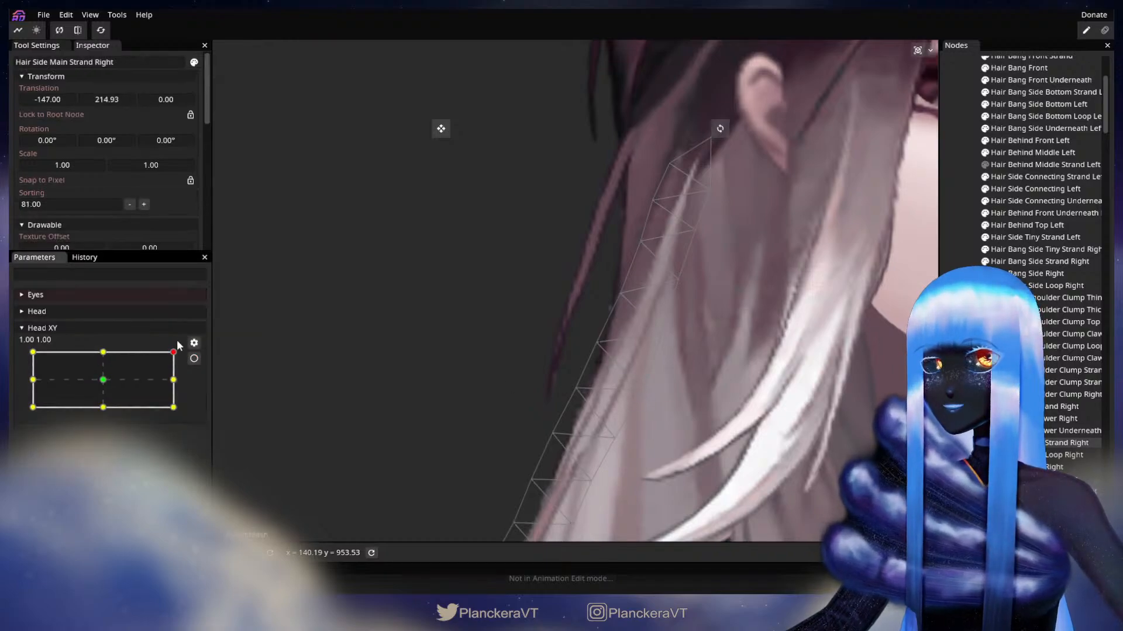
{"action": "left_click_drag", "start_coordinate": [179, 352], "coordinate": [425, 361]}
{"action": "left_click", "coordinate": [590, 293]}
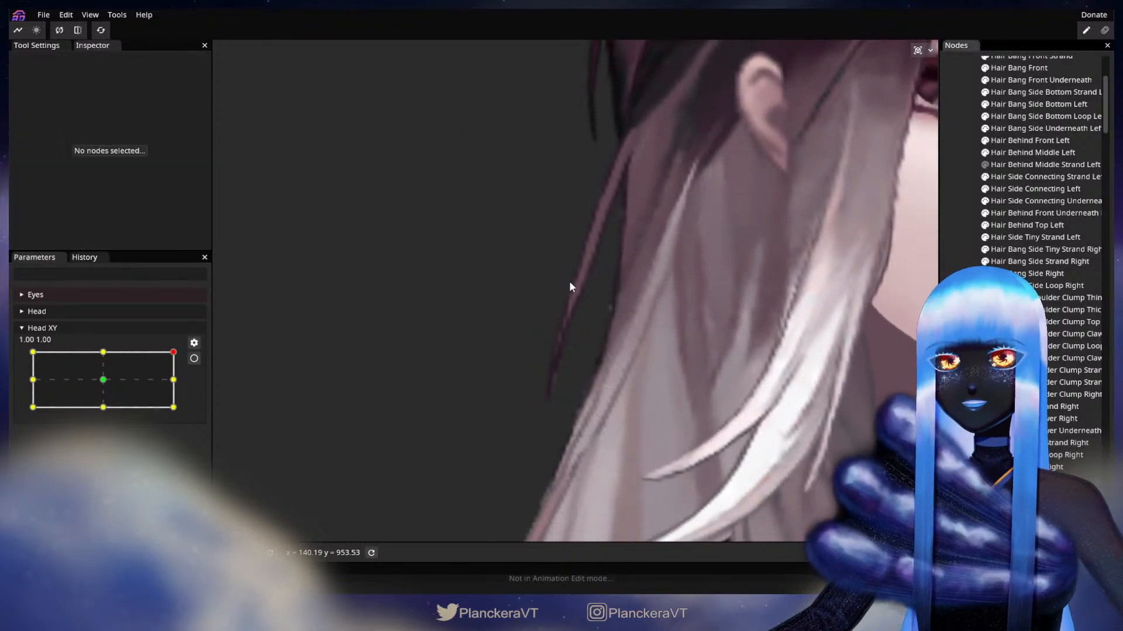
Preview the whole head moving from Head XY 1.00, 1.00 to 1.00, -0.02 and examine the side hair up close.
{"action": "scroll", "coordinate": [591, 293], "scroll_direction": "down", "scroll_amount": 5}
{"action": "scroll", "coordinate": [666, 400], "scroll_direction": "down", "scroll_amount": 4}
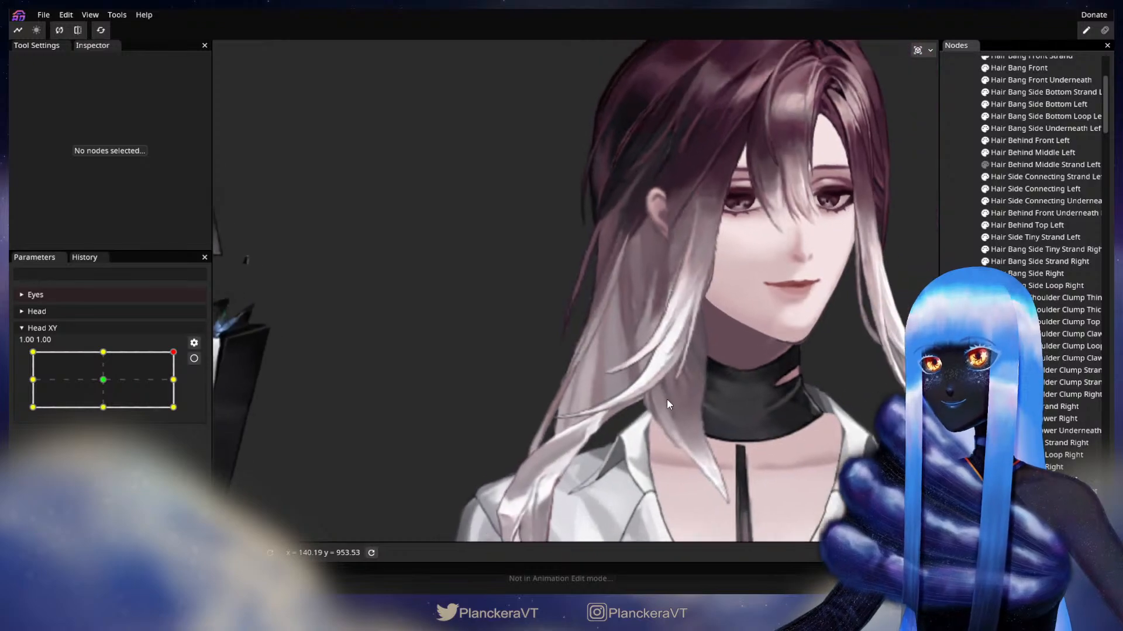
{"action": "left_click_drag", "start_coordinate": [707, 354], "coordinate": [617, 387]}
{"action": "left_click_drag", "start_coordinate": [174, 352], "coordinate": [181, 380]}
{"action": "scroll", "coordinate": [535, 351], "scroll_direction": "up", "scroll_amount": 6}
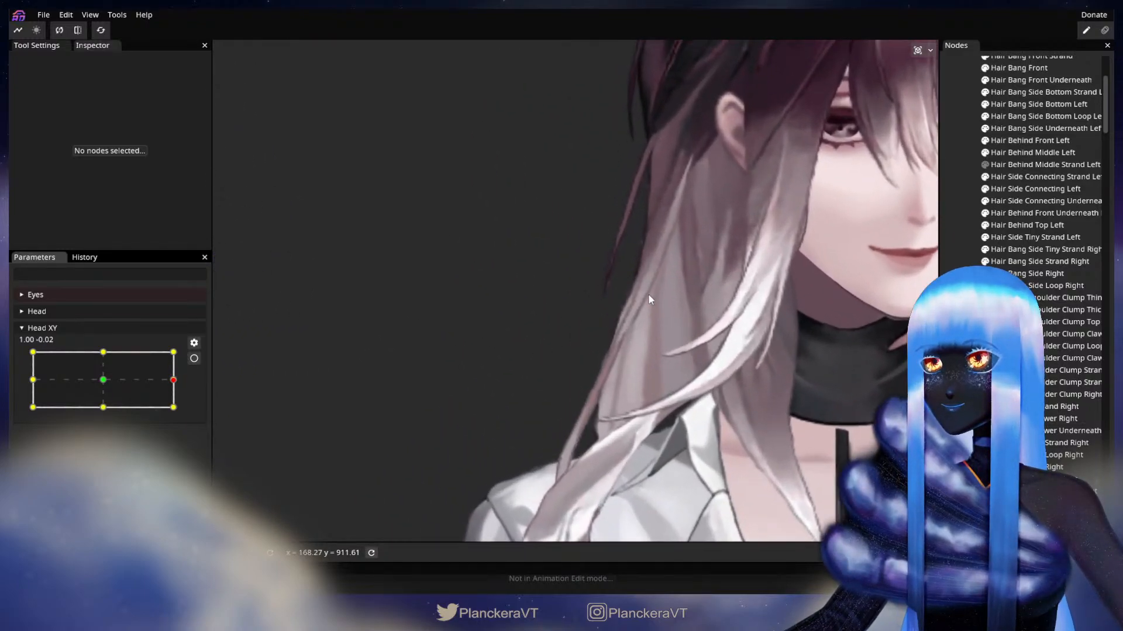
{"action": "scroll", "coordinate": [573, 370], "scroll_direction": "up", "scroll_amount": 5}
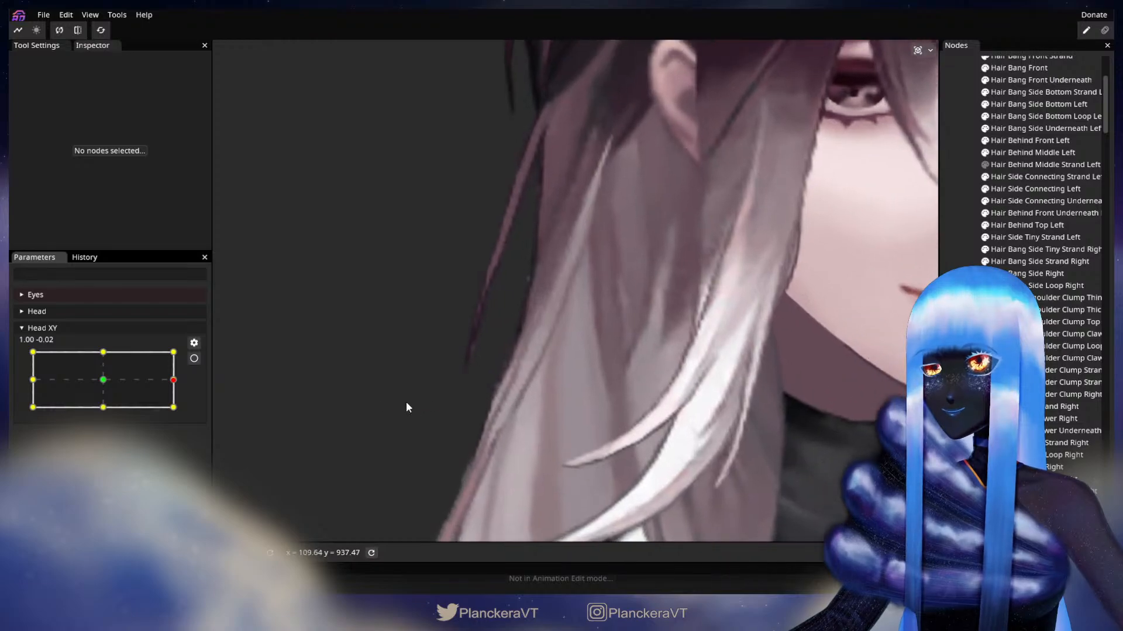
Re-arm Head XY at 1.00, 1.00, adjust Hair Side Main Strand Right's upper-middle outer vertex, deselect it, and preview the disarmed motion.
{"action": "left_click_drag", "start_coordinate": [174, 381], "coordinate": [180, 358]}
{"action": "left_click", "coordinate": [193, 362]}
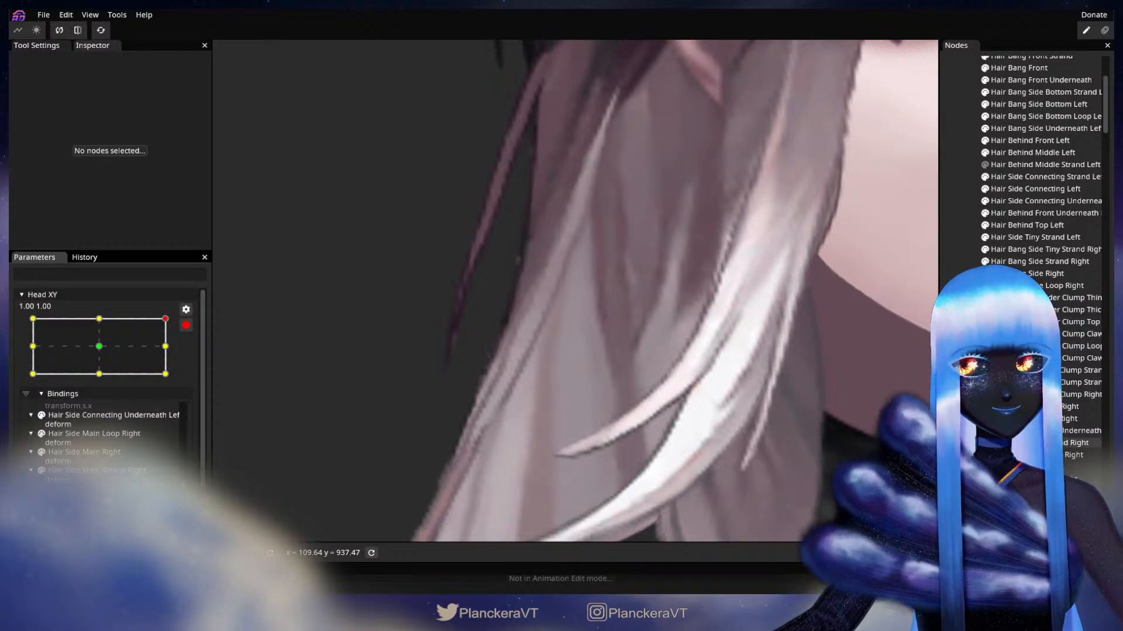
{"action": "left_click", "coordinate": [570, 395]}
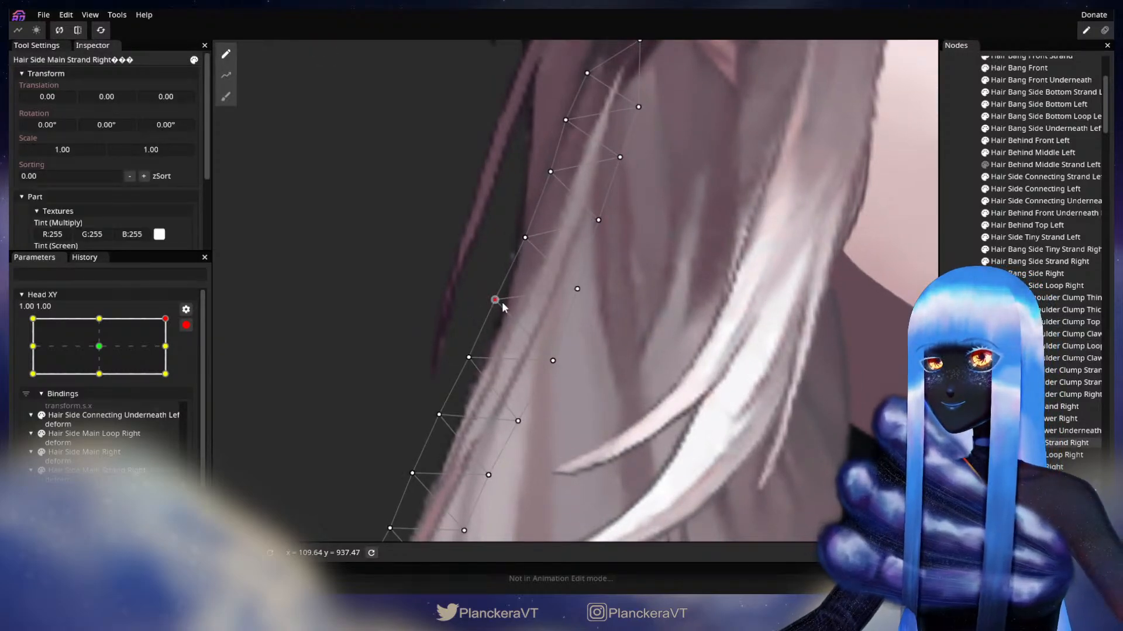
{"action": "left_click", "coordinate": [543, 370]}
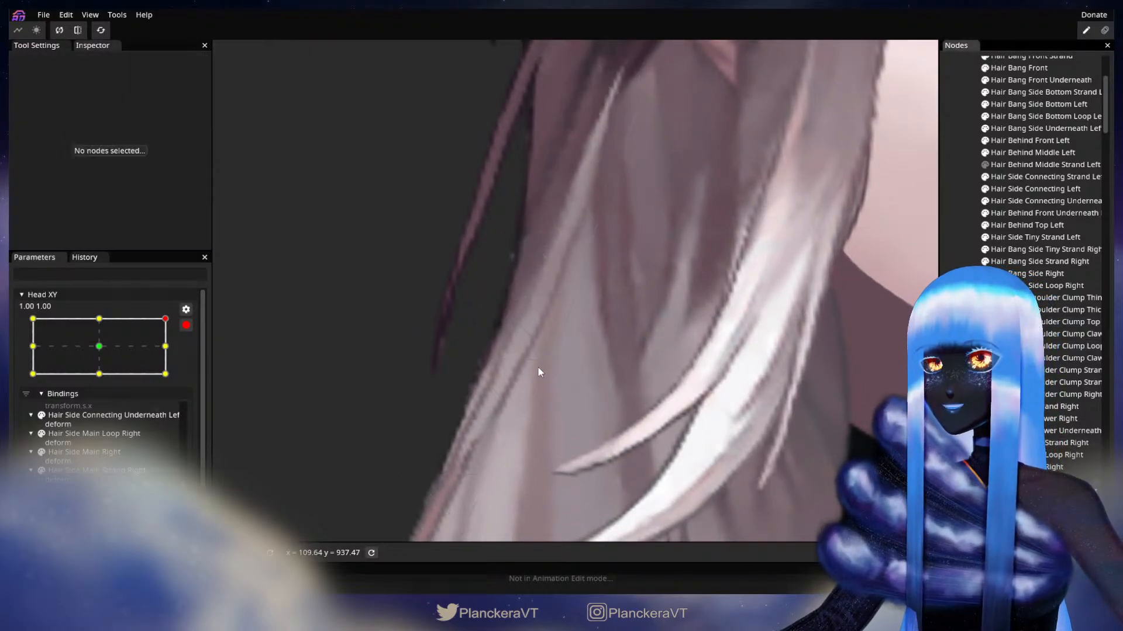
{"action": "scroll", "coordinate": [529, 375], "scroll_direction": "down", "scroll_amount": 3}
{"action": "left_click", "coordinate": [186, 325]}
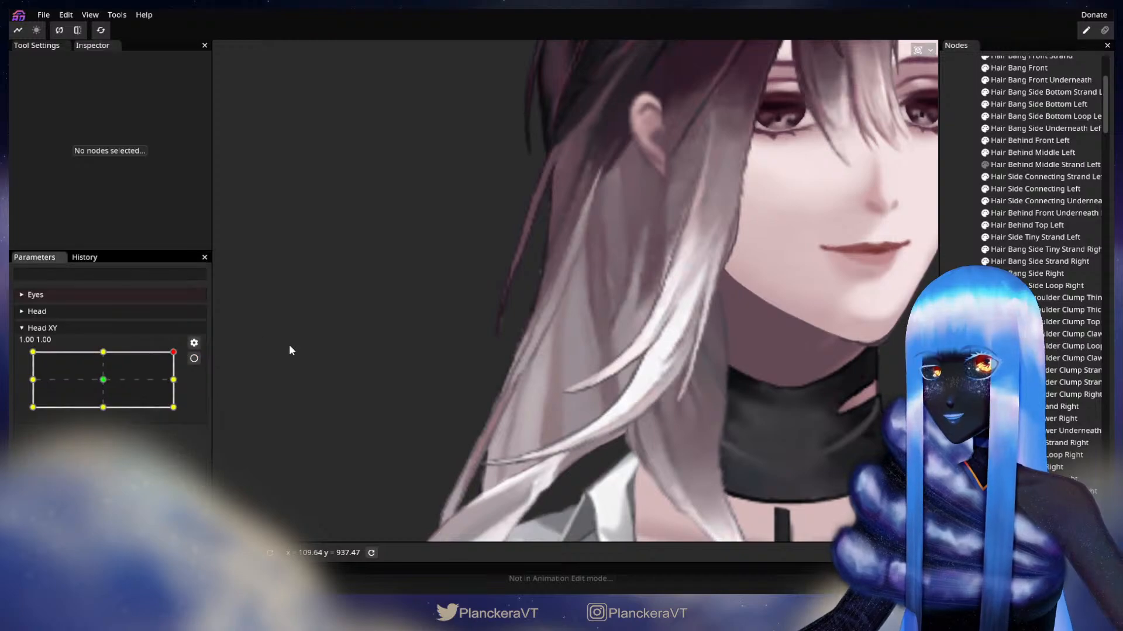
{"action": "mouse_move", "coordinate": [176, 356]}
{"action": "left_mouse_down"}
{"action": "mouse_move", "coordinate": [180, 380]}
{"action": "mouse_move", "coordinate": [173, 352]}
{"action": "left_mouse_up"}
Turn the head to Head XY -1.00, -0.02 and examine how the hair looks on the opposite side.
{"action": "scroll", "coordinate": [489, 401], "scroll_direction": "down", "scroll_amount": 3}
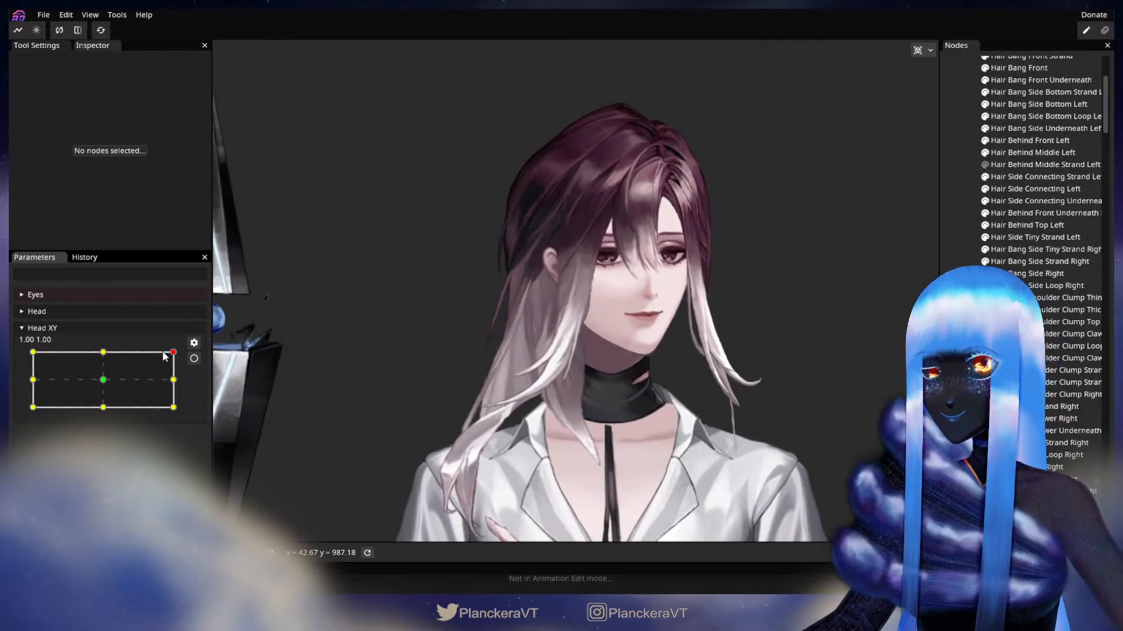
{"action": "left_click_drag", "start_coordinate": [175, 356], "coordinate": [15, 381]}
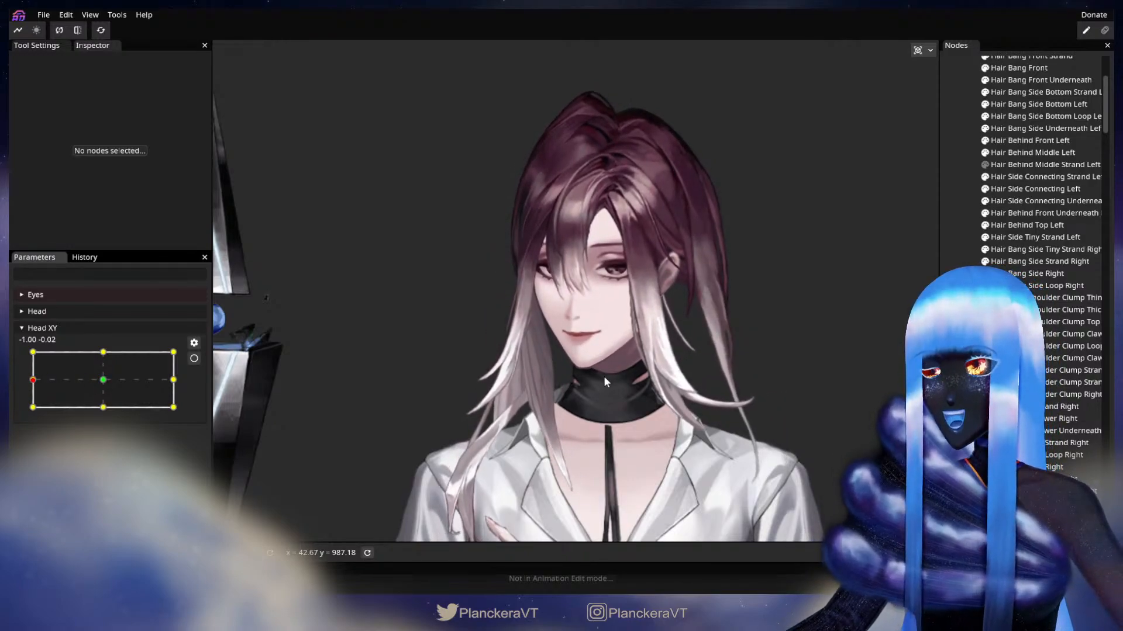
{"action": "left_click_drag", "start_coordinate": [581, 380], "coordinate": [490, 375]}
{"action": "scroll", "coordinate": [512, 315], "scroll_direction": "up", "scroll_amount": 2}
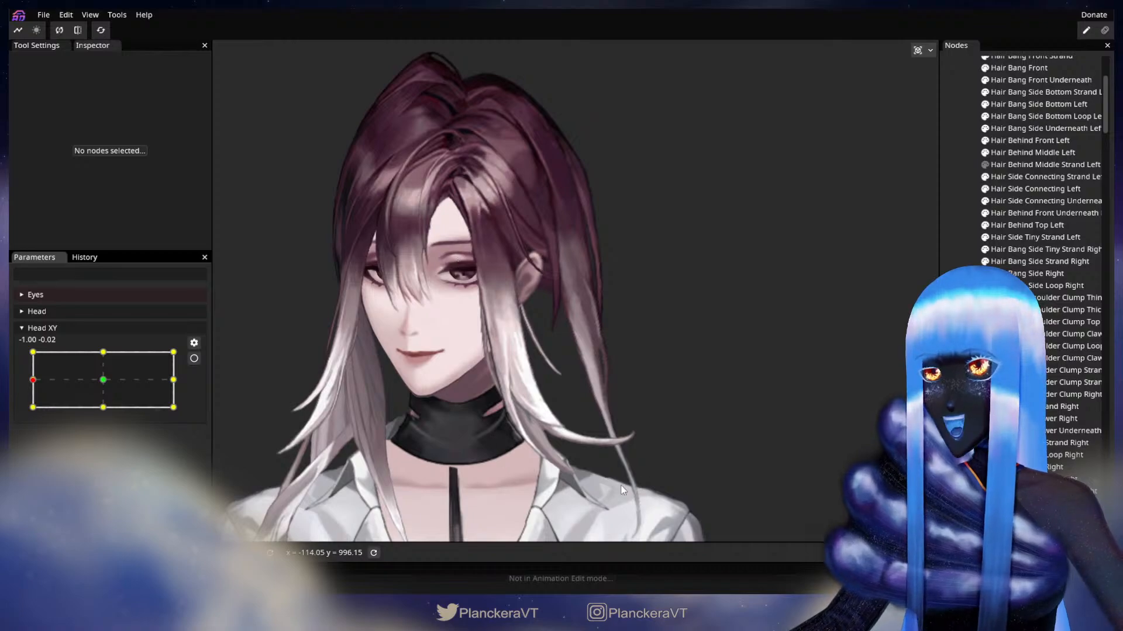
{"action": "scroll", "coordinate": [300, 398], "scroll_direction": "up", "scroll_amount": 1}
{"action": "left_click_drag", "start_coordinate": [334, 375], "coordinate": [380, 423]}
{"action": "scroll", "coordinate": [379, 422], "scroll_direction": "up", "scroll_amount": 2}
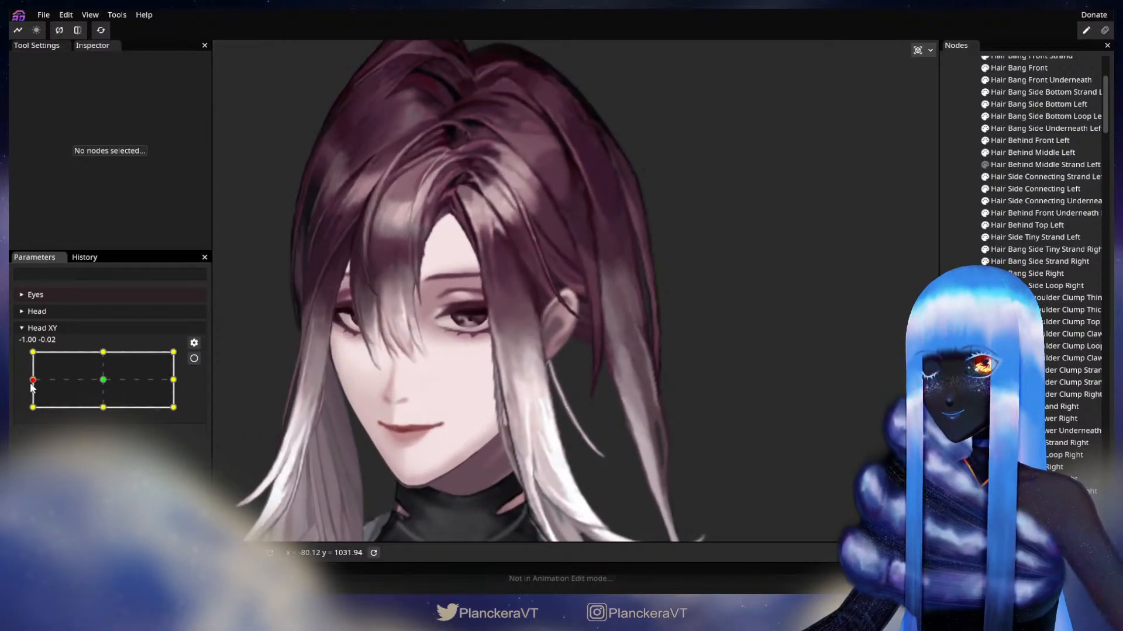
Move Head XY to -1.00, 1.00 and arm the parameter there for editing the hair around the crown.
{"action": "left_click_drag", "start_coordinate": [32, 387], "coordinate": [34, 349]}
{"action": "scroll", "coordinate": [370, 424], "scroll_direction": "up", "scroll_amount": 3}
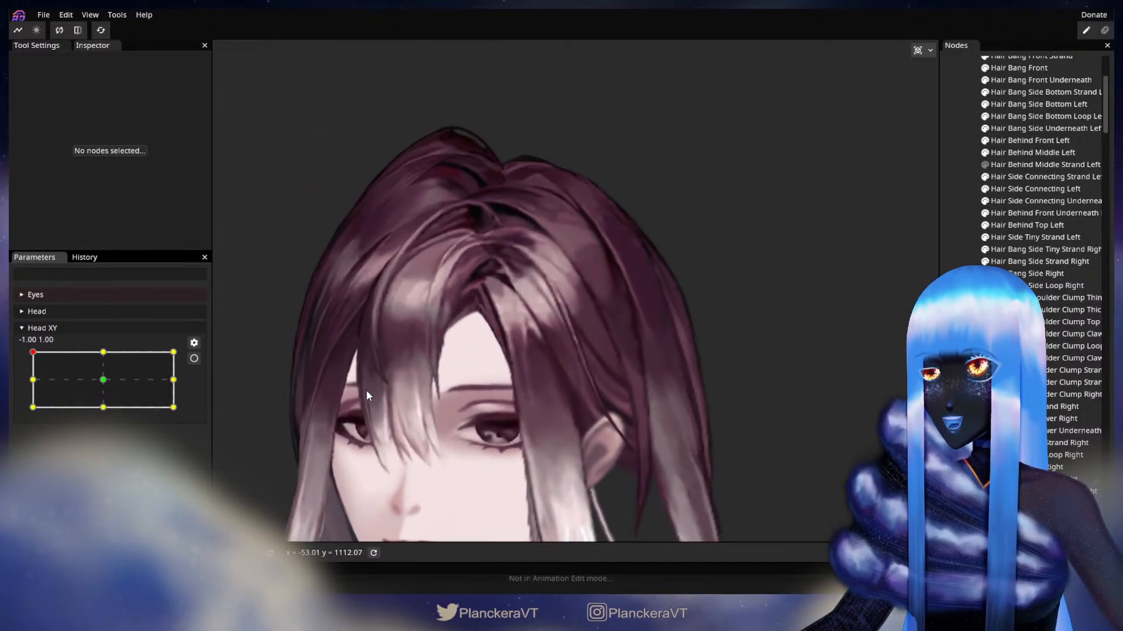
{"action": "scroll", "coordinate": [403, 397], "scroll_direction": "up", "scroll_amount": 3}
{"action": "left_click", "coordinate": [194, 359]}
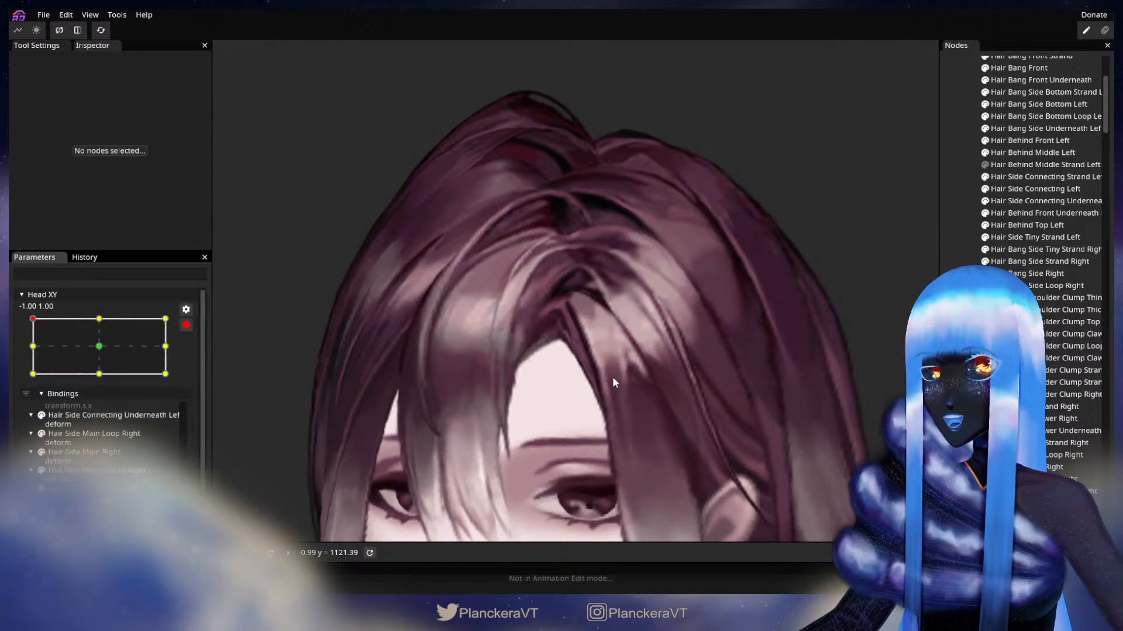
Reshape Hair Bang Front Underneath and Hair Bang Side Underneath Left together at Head XY -1.00, 1.00 using the Circle Brush at size 16.
{"action": "scroll", "coordinate": [1029, 226], "scroll_direction": "up", "scroll_amount": 5}
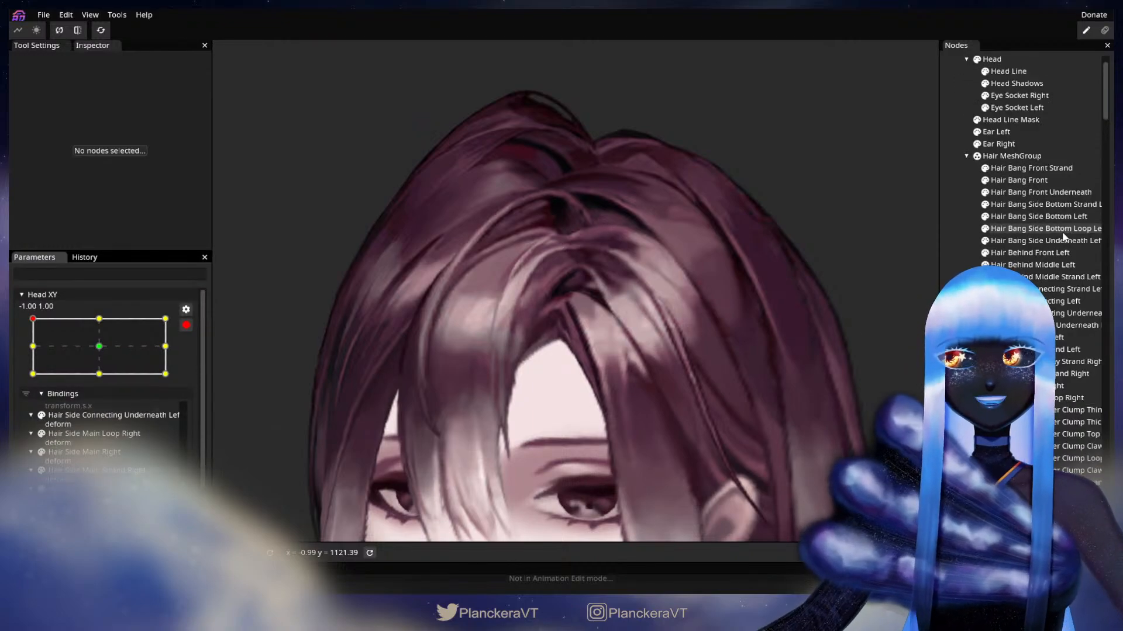
{"action": "left_click", "coordinate": [1023, 190]}
{"action": "left_click", "coordinate": [1034, 241], "text": "ctrl"}
{"action": "scroll", "coordinate": [682, 345], "scroll_direction": "up", "scroll_amount": 3}
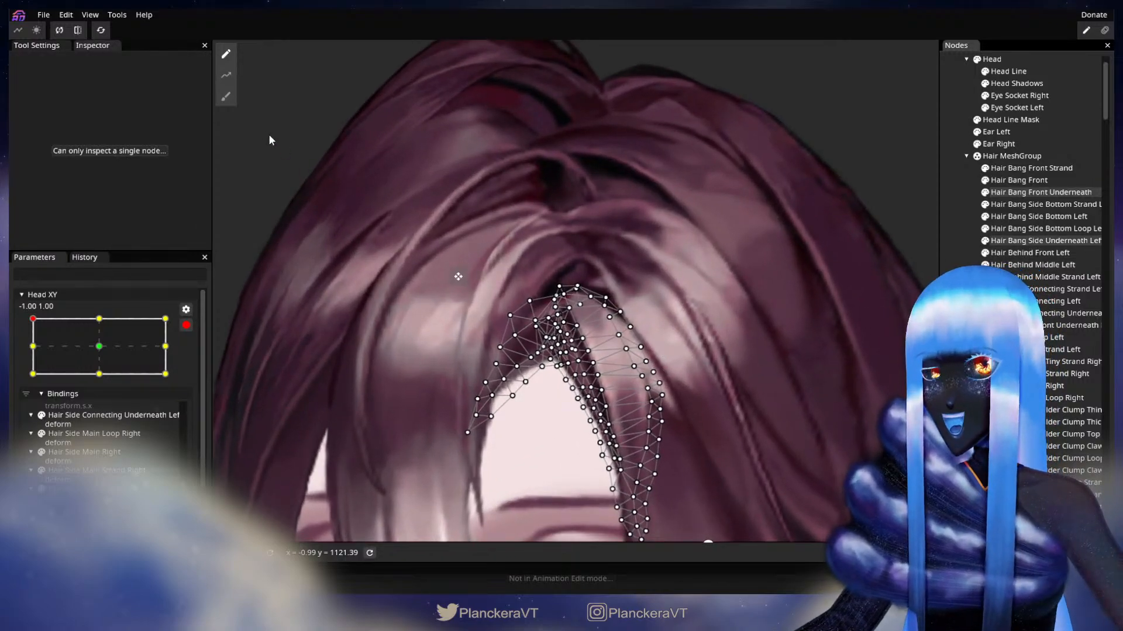
{"action": "left_click", "coordinate": [226, 96]}
{"action": "left_click_drag", "start_coordinate": [782, 50], "coordinate": [780, 49]}
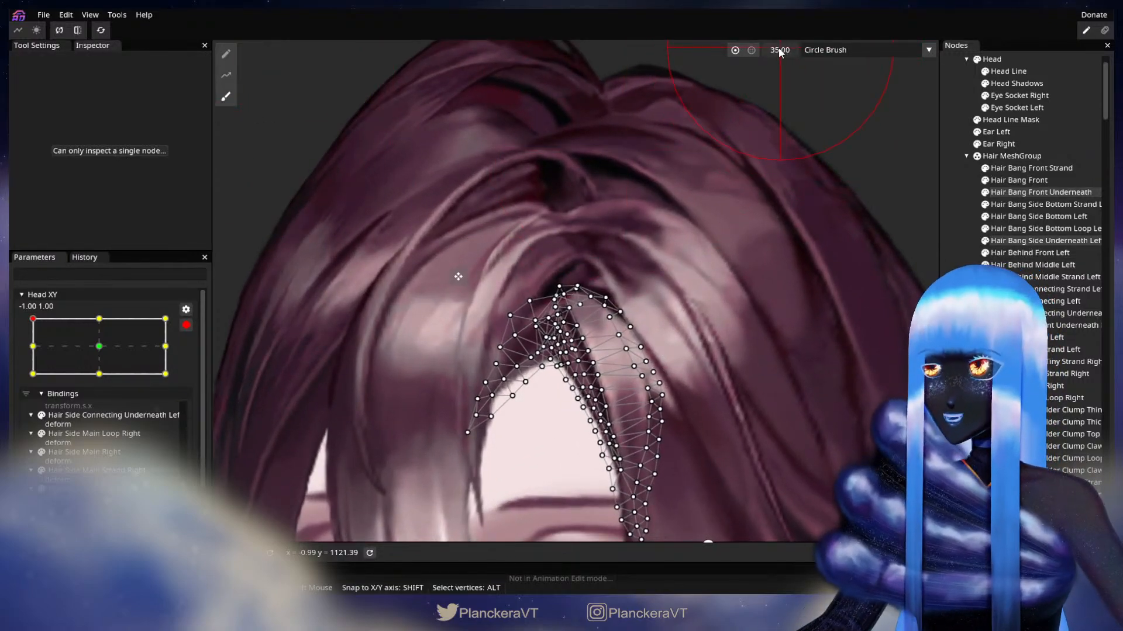
{"action": "left_click", "coordinate": [752, 50]}
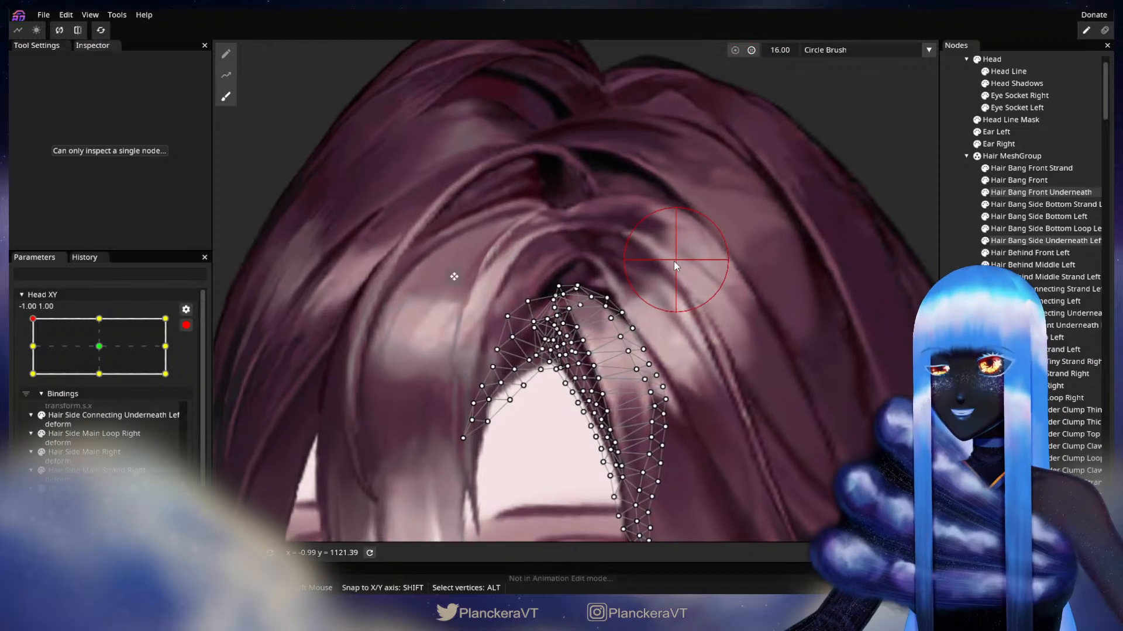
{"action": "left_click_drag", "start_coordinate": [522, 432], "coordinate": [554, 358]}
{"action": "scroll", "coordinate": [554, 358], "scroll_direction": "up", "scroll_amount": 1}
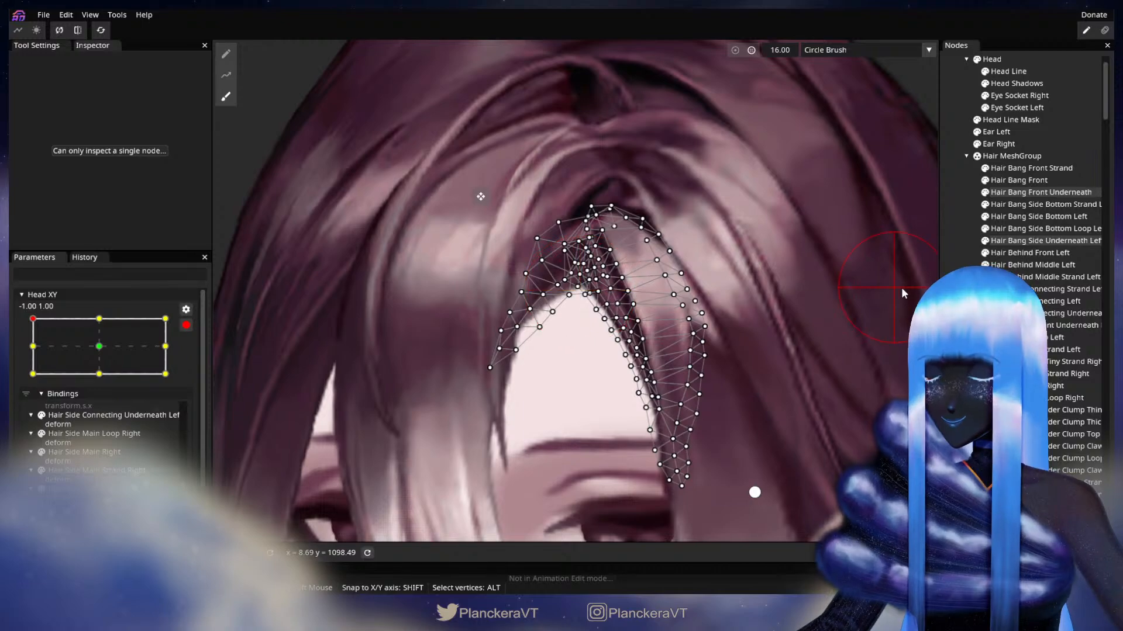
{"action": "left_click", "coordinate": [958, 291]}
{"action": "scroll", "coordinate": [630, 292], "scroll_direction": "down", "scroll_amount": 3}
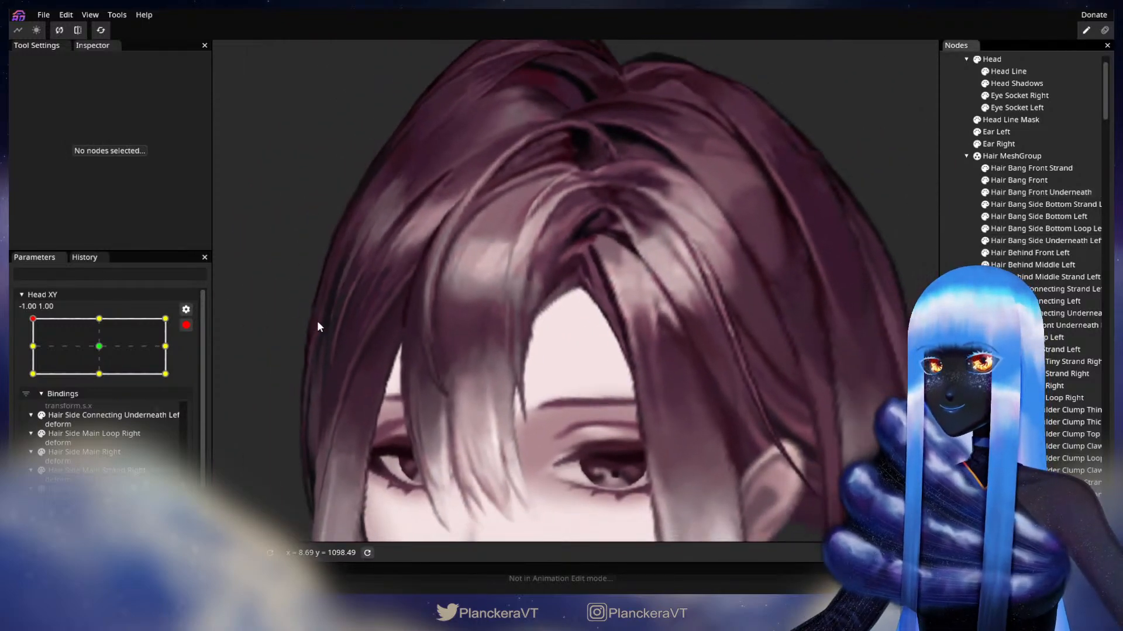
Preview the hair motion along the -1.00 edge of Head XY with keypoint editing off, and resume editing at -1.00, 1.00.
{"action": "left_click", "coordinate": [185, 326]}
{"action": "mouse_move", "coordinate": [32, 355]}
{"action": "left_mouse_down"}
{"action": "mouse_move", "coordinate": [33, 386]}
{"action": "mouse_move", "coordinate": [31, 349]}
{"action": "left_mouse_up"}
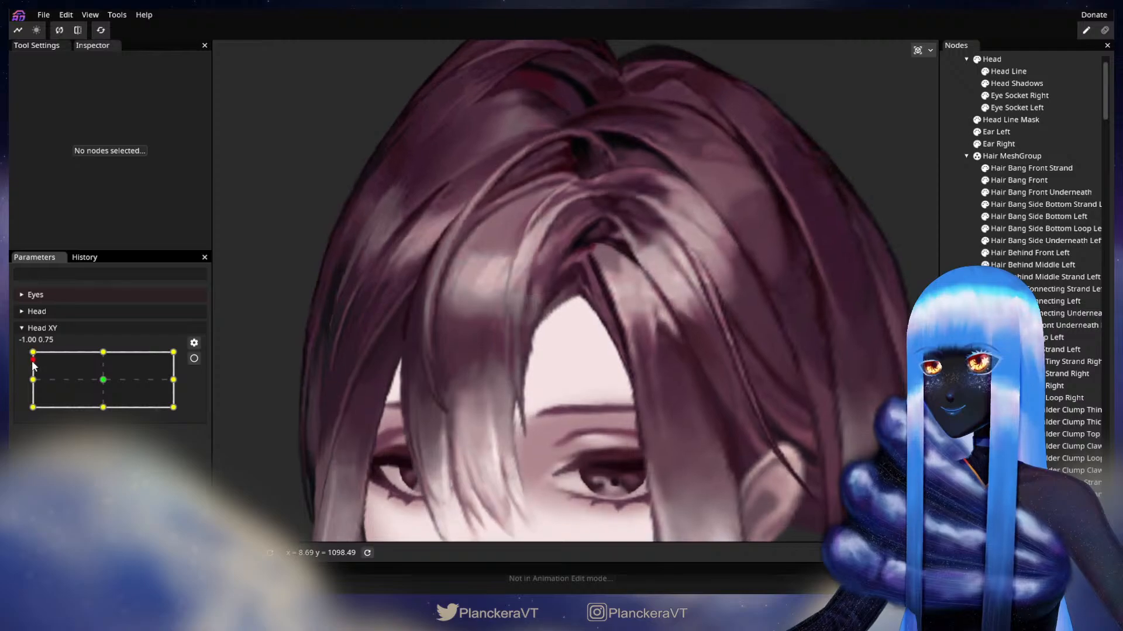
{"action": "left_click", "coordinate": [193, 359]}
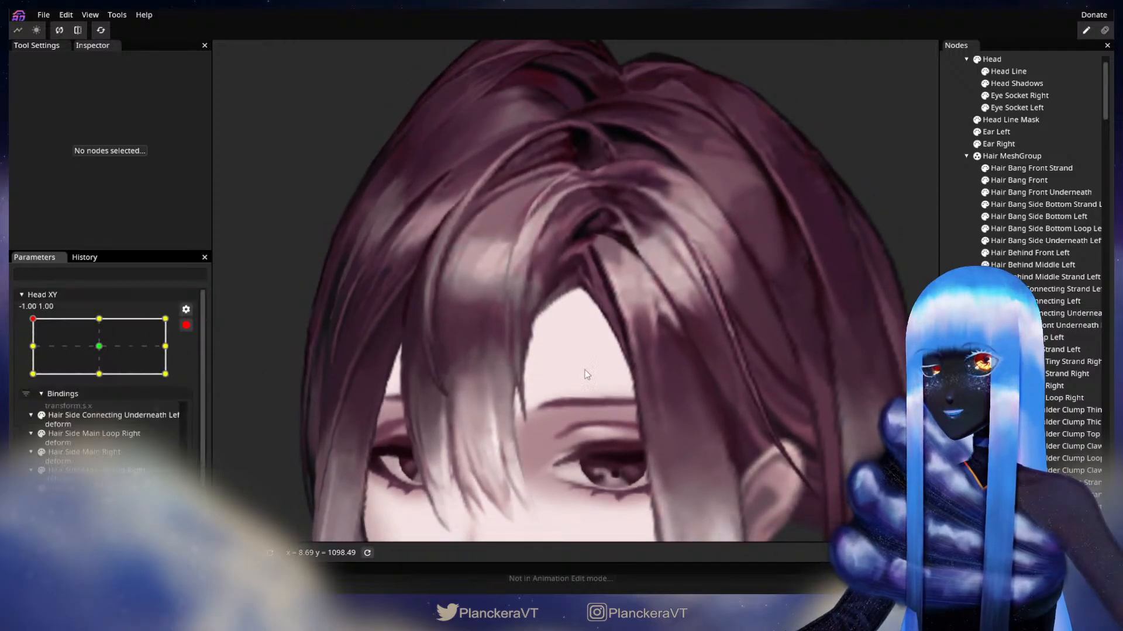
Nudge individual mesh vertices along the inner edge of Hair Bang Side Underneath Left at the Head XY -1.00, 1.00 keypoint.
{"action": "scroll", "coordinate": [619, 318], "scroll_direction": "up", "scroll_amount": 5}
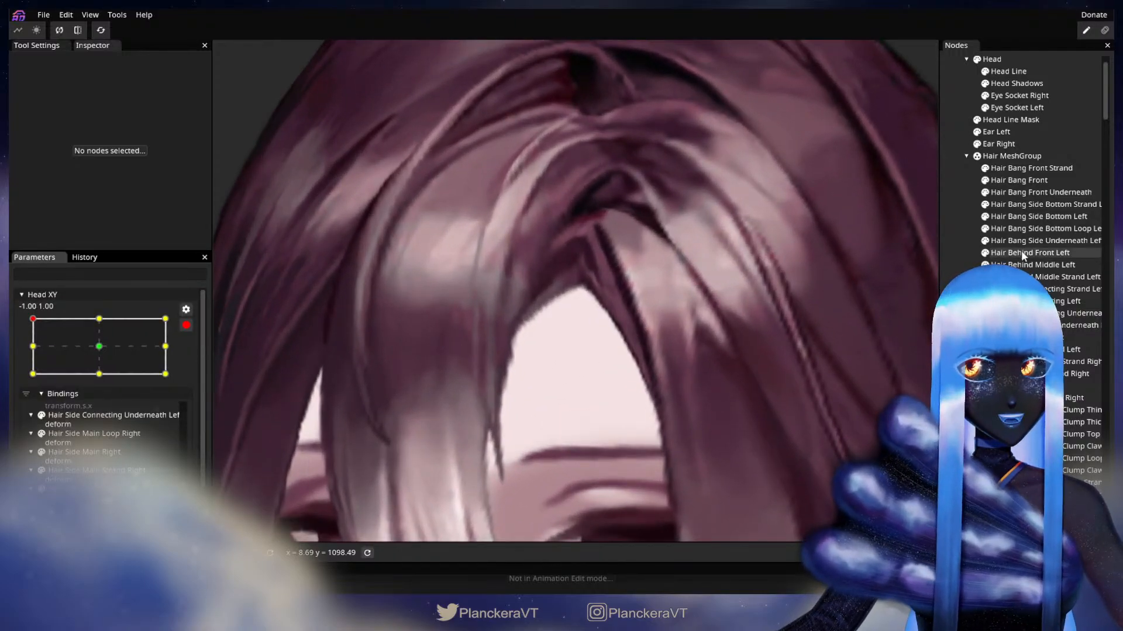
{"action": "left_click", "coordinate": [1041, 240]}
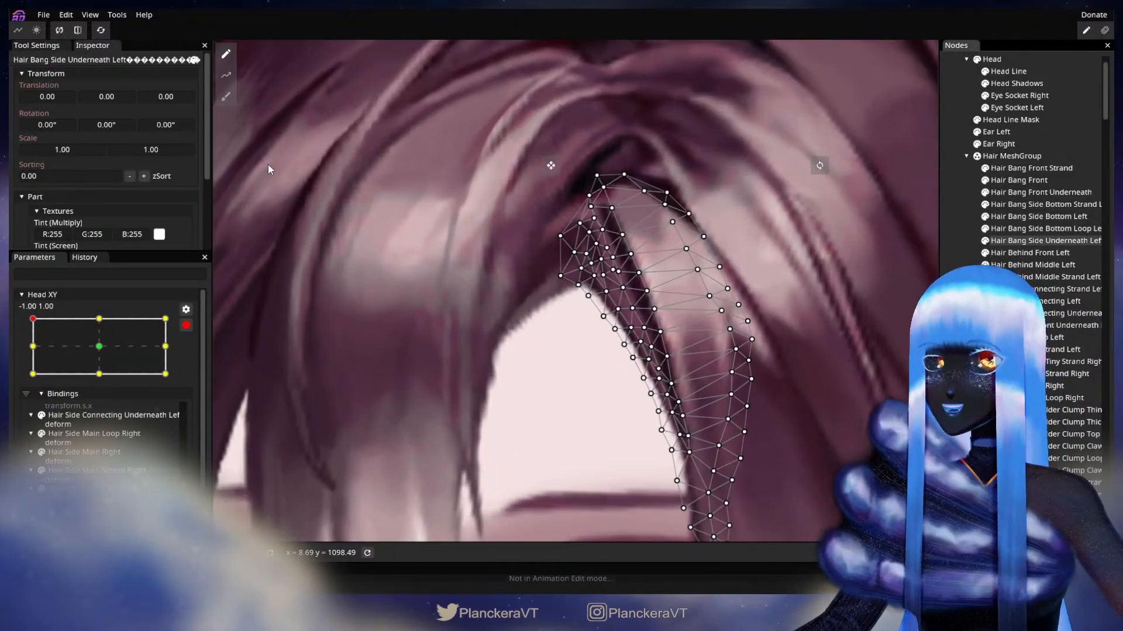
{"action": "left_click", "coordinate": [225, 97]}
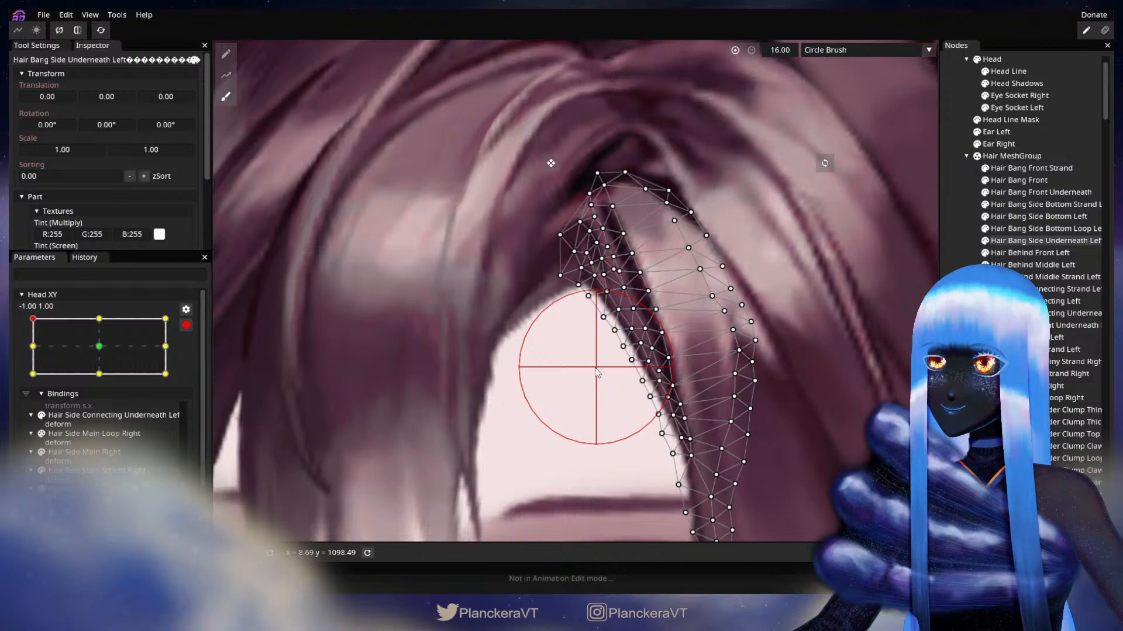
{"action": "left_click", "coordinate": [229, 56]}
{"action": "scroll", "coordinate": [606, 371], "scroll_direction": "up", "scroll_amount": 2}
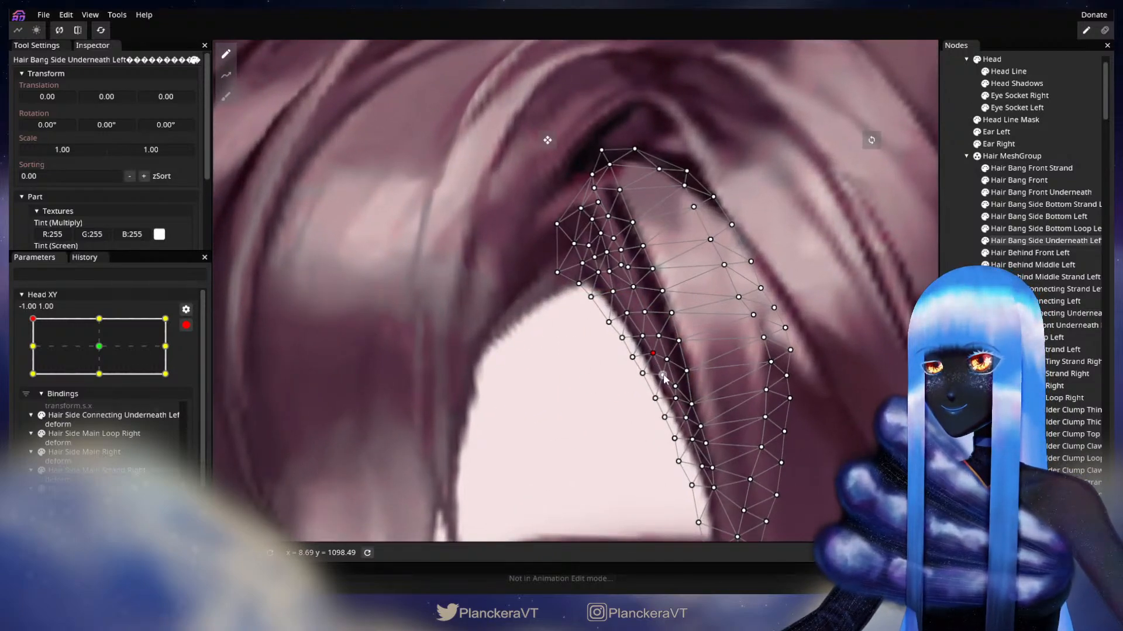
{"action": "left_click", "coordinate": [674, 399]}
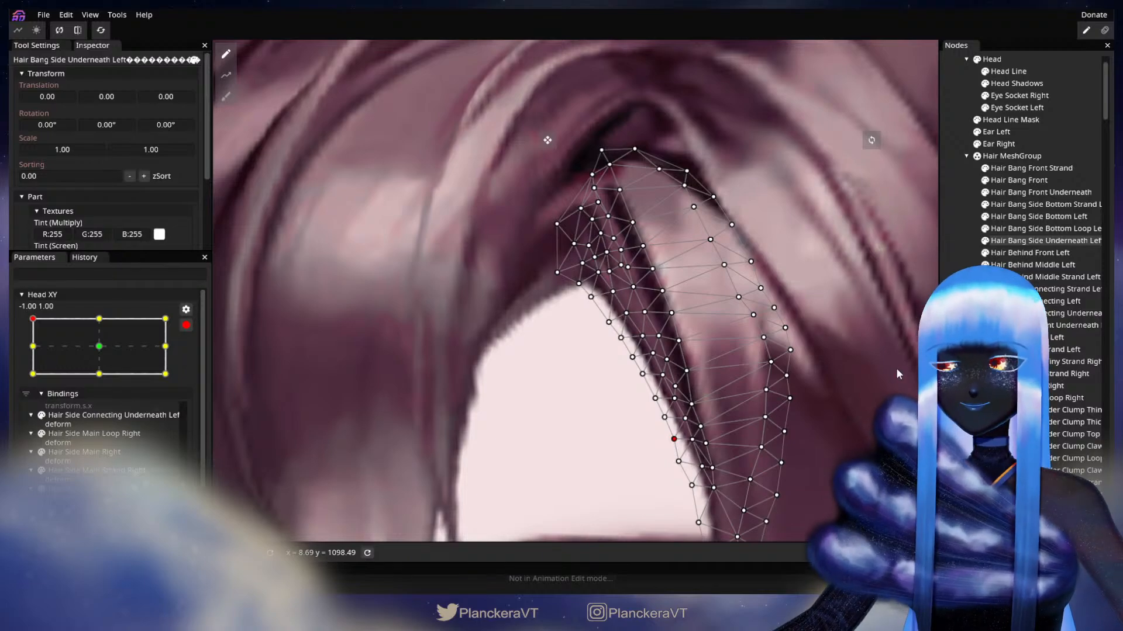
{"action": "left_click", "coordinate": [690, 375]}
{"action": "scroll", "coordinate": [688, 383], "scroll_direction": "up", "scroll_amount": 3}
{"action": "scroll", "coordinate": [688, 383], "scroll_direction": "down", "scroll_amount": 5}
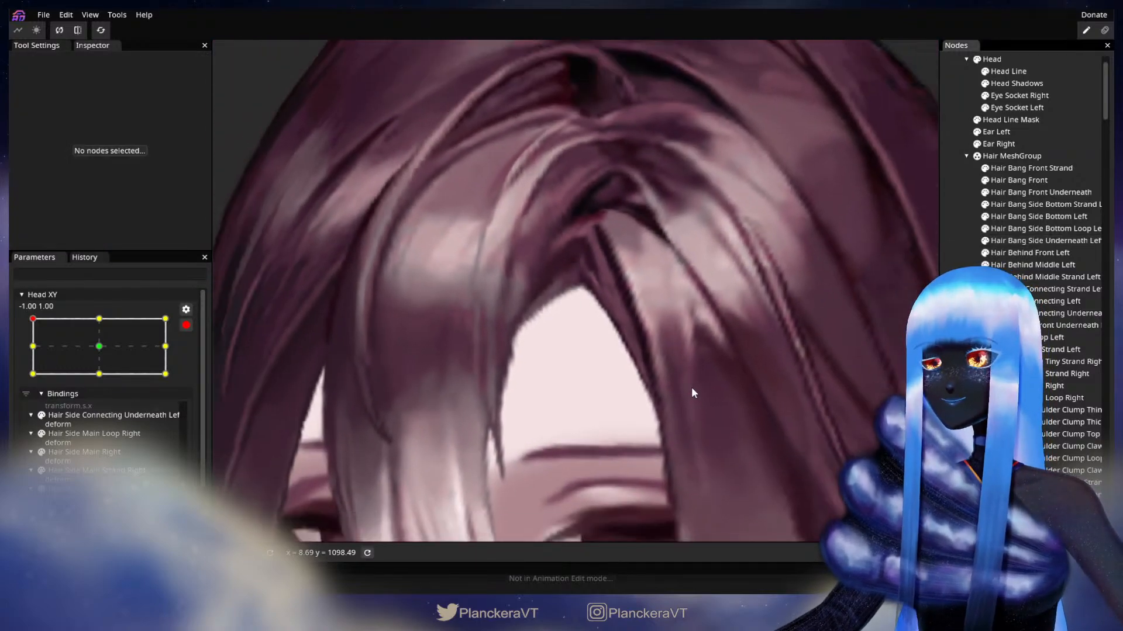
Preview the whole head with editing off by moving Head XY between -1.00, 0.00 and -1.00, 1.00.
{"action": "scroll", "coordinate": [699, 392], "scroll_direction": "down", "scroll_amount": 3}
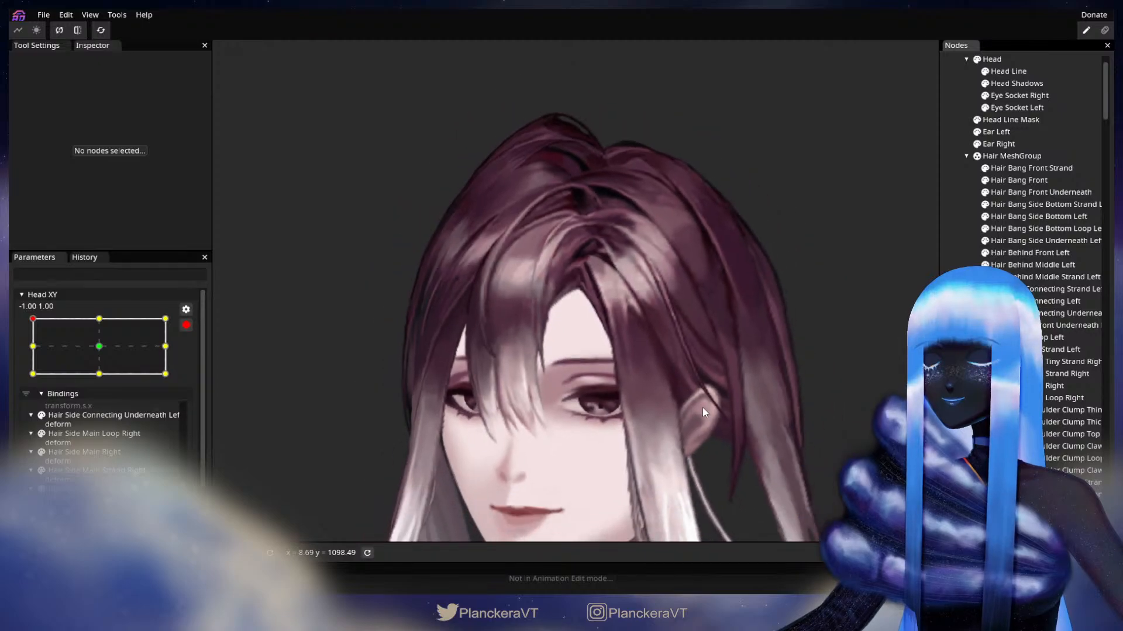
{"action": "left_click", "coordinate": [187, 326]}
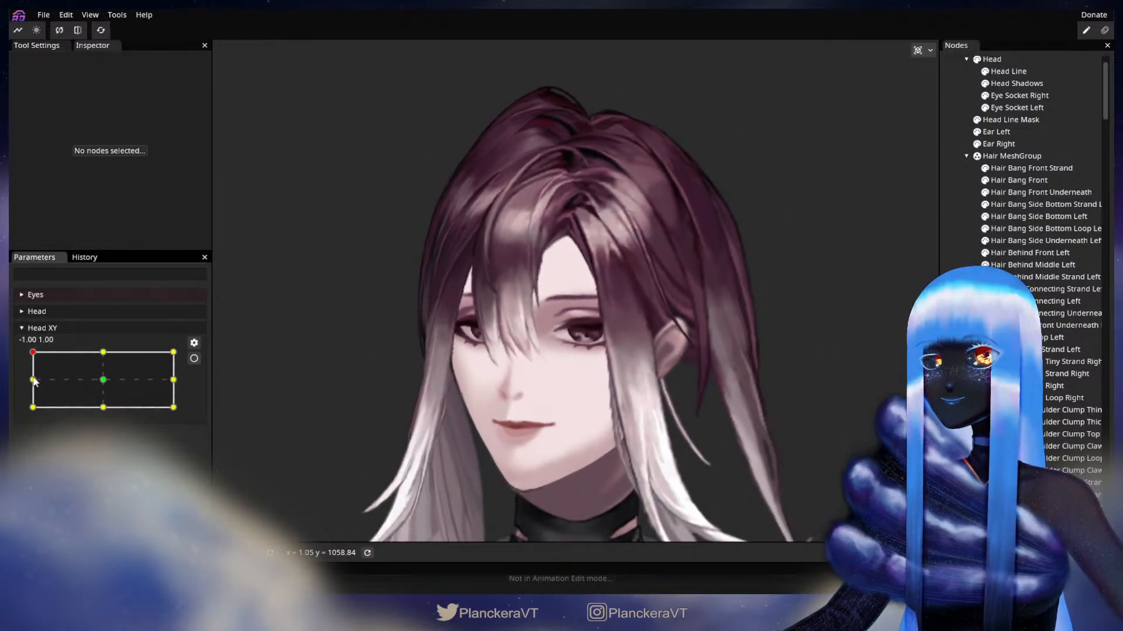
{"action": "mouse_move", "coordinate": [30, 351]}
{"action": "left_mouse_down"}
{"action": "mouse_move", "coordinate": [32, 381]}
{"action": "mouse_move", "coordinate": [28, 348]}
{"action": "left_mouse_up"}
{"action": "scroll", "coordinate": [557, 354], "scroll_direction": "up", "scroll_amount": 5}
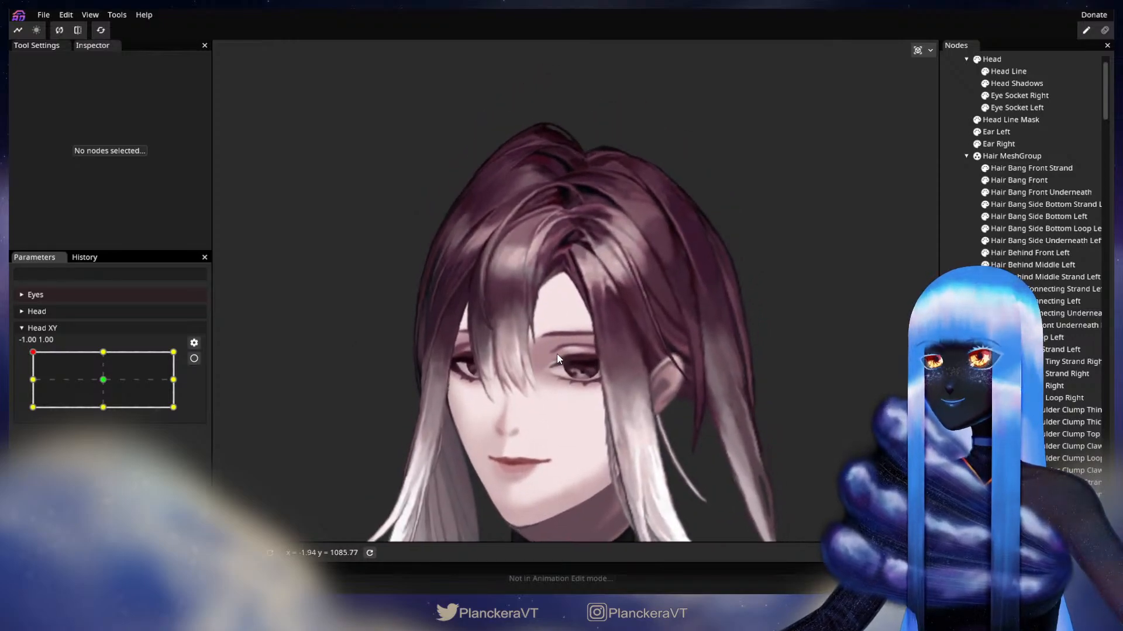
{"action": "scroll", "coordinate": [504, 365], "scroll_direction": "down", "scroll_amount": 4}
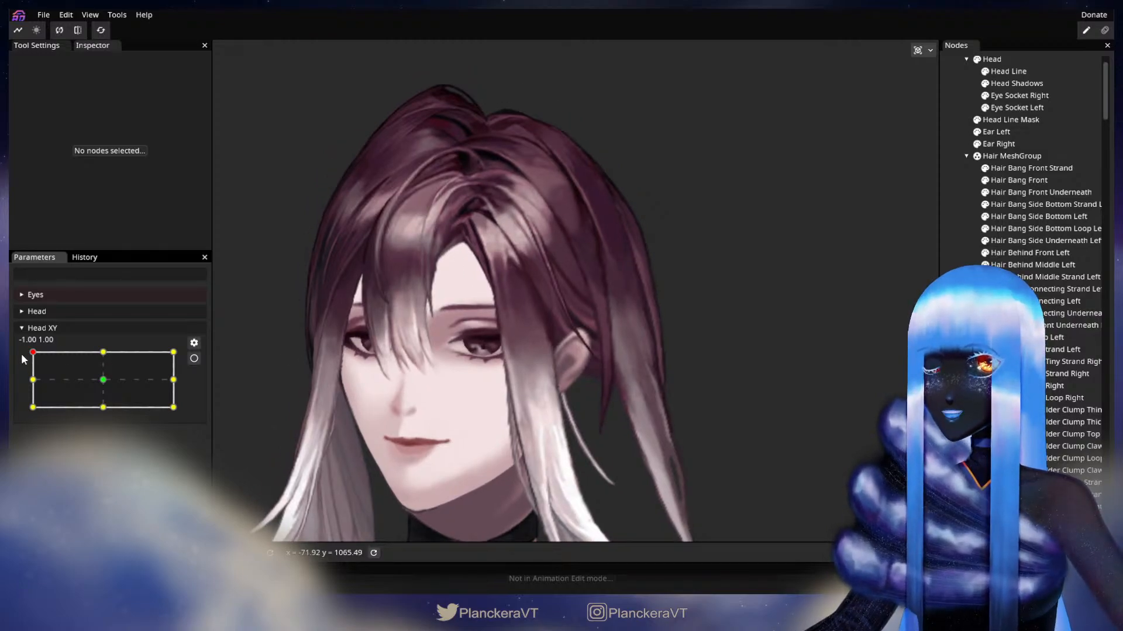
{"action": "left_click_drag", "start_coordinate": [33, 356], "coordinate": [34, 383]}
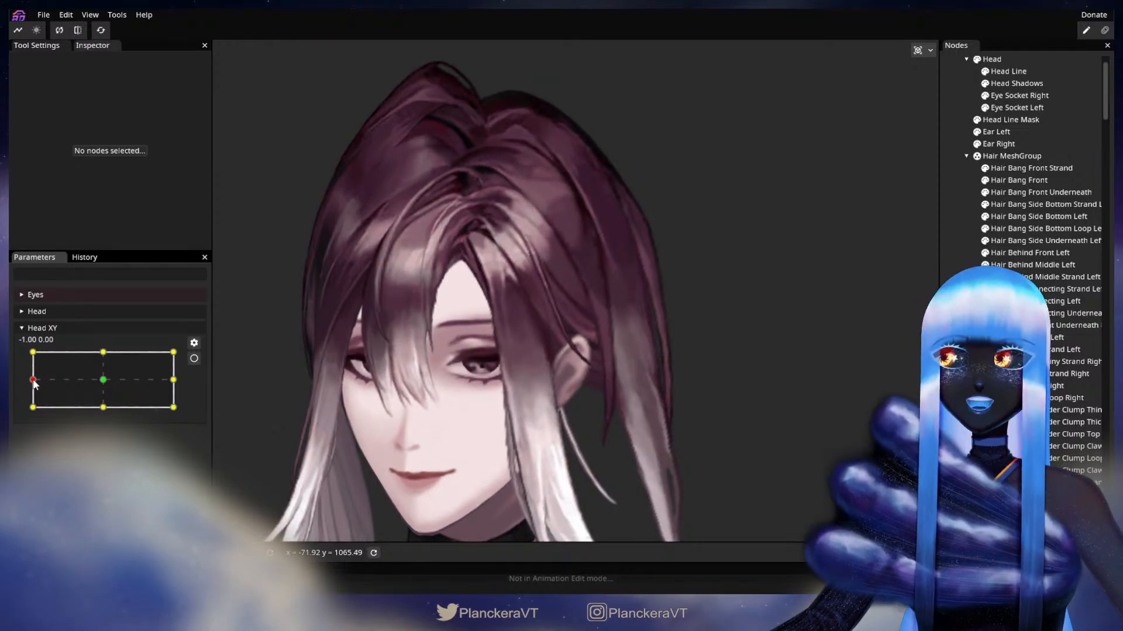
{"action": "left_click_drag", "start_coordinate": [34, 383], "coordinate": [25, 355]}
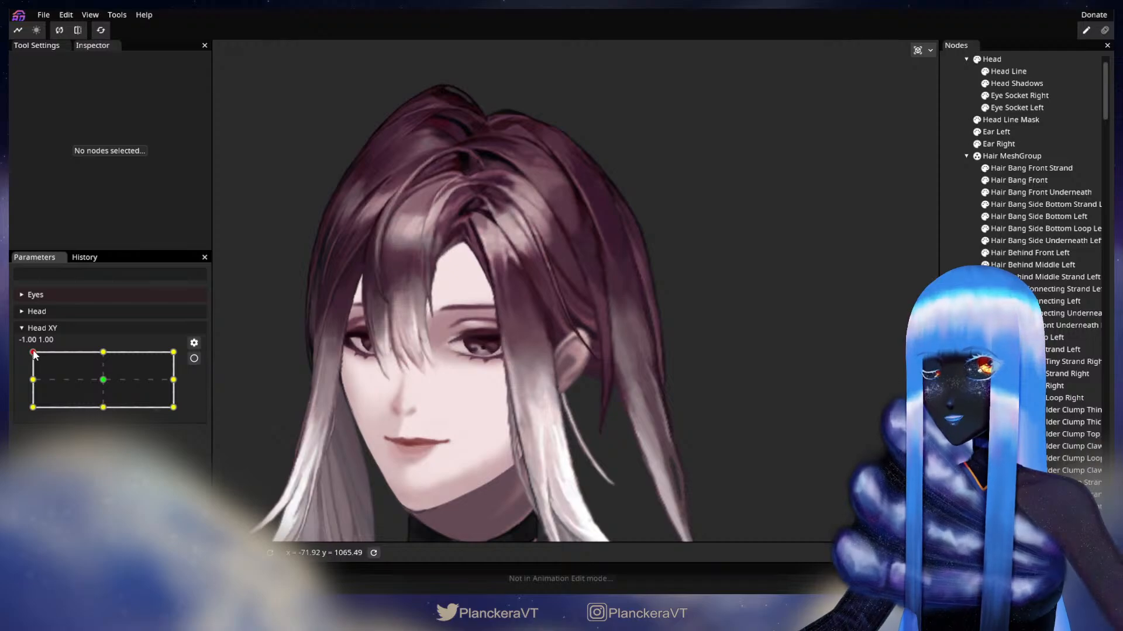
{"action": "mouse_move", "coordinate": [32, 352]}
{"action": "left_mouse_down"}
{"action": "mouse_move", "coordinate": [31, 379]}
{"action": "mouse_move", "coordinate": [29, 353]}
{"action": "left_mouse_up"}
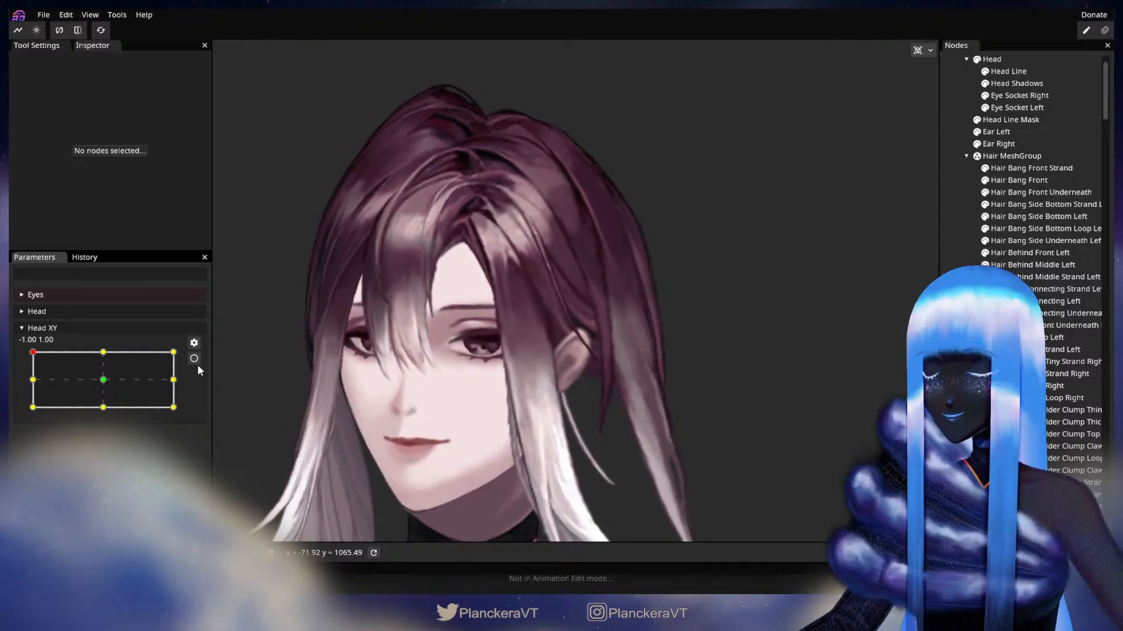
Edit the upper mesh vertices of Hair Bang Side Bottom Left near the hair parting at the Head XY -1.00, 1.00 keypoint.
{"action": "left_click", "coordinate": [196, 361]}
{"action": "scroll", "coordinate": [490, 268], "scroll_direction": "up", "scroll_amount": 5}
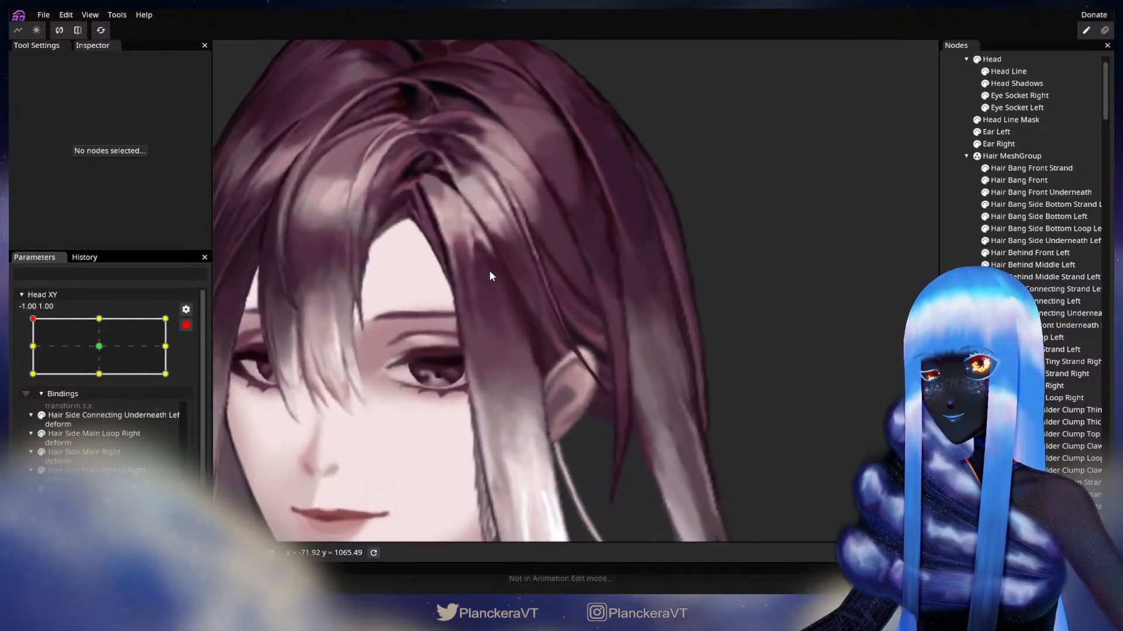
{"action": "left_click_drag", "start_coordinate": [490, 271], "coordinate": [605, 395]}
{"action": "scroll", "coordinate": [604, 394], "scroll_direction": "up", "scroll_amount": 2}
{"action": "left_click_drag", "start_coordinate": [508, 338], "coordinate": [588, 406]}
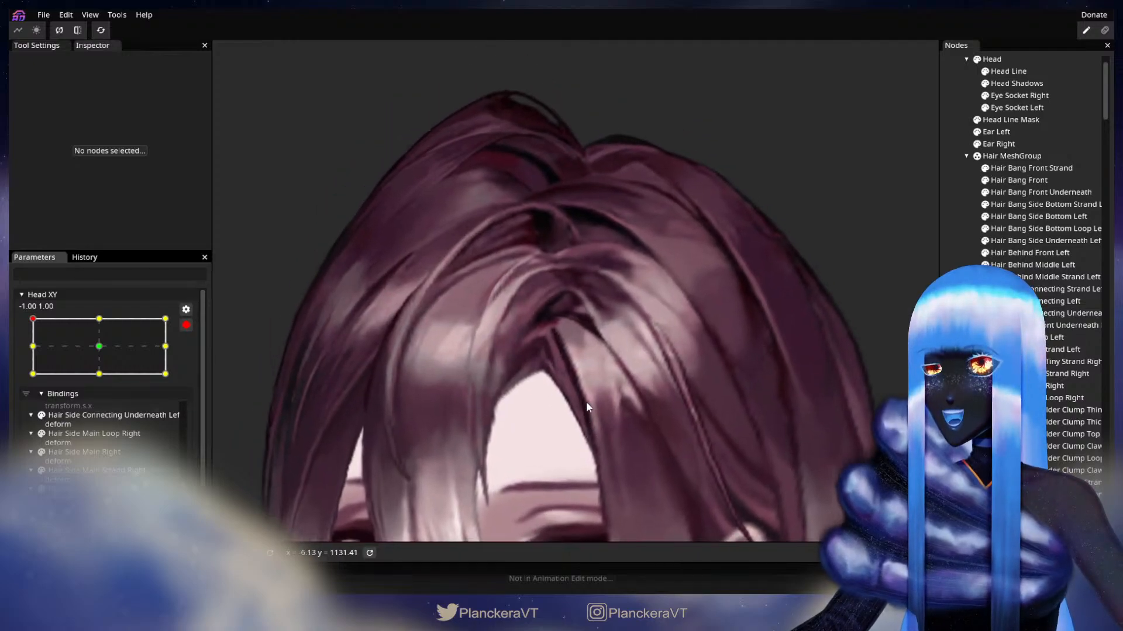
{"action": "left_click", "coordinate": [541, 301]}
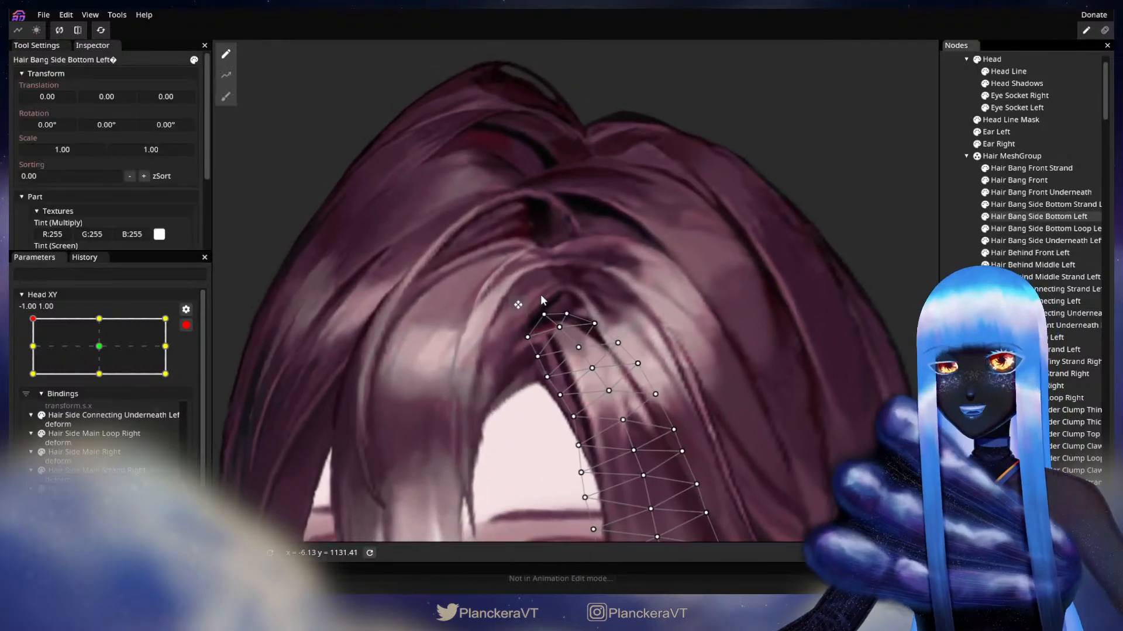
{"action": "scroll", "coordinate": [540, 302], "scroll_direction": "up", "scroll_amount": 1}
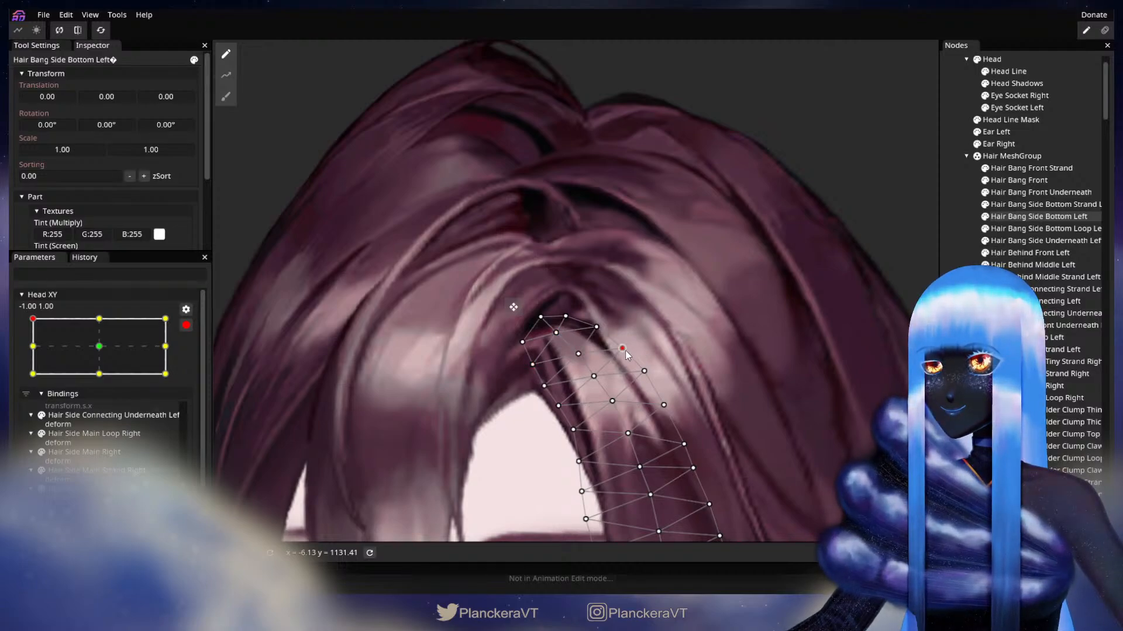
Turn off keypoint editing and examine the bangs and full head while moving Head XY around -1.00, 1.00.
{"action": "left_click", "coordinate": [186, 325]}
{"action": "mouse_move", "coordinate": [33, 353]}
{"action": "left_mouse_down"}
{"action": "mouse_move", "coordinate": [34, 383]}
{"action": "mouse_move", "coordinate": [33, 353]}
{"action": "left_mouse_up"}
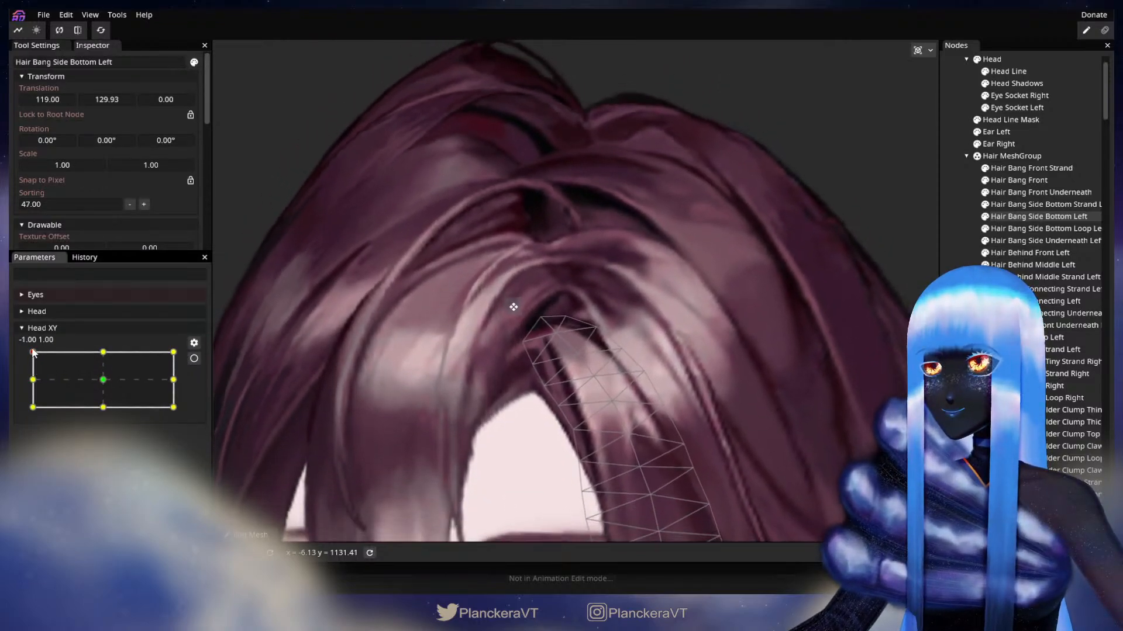
{"action": "left_click", "coordinate": [711, 344]}
{"action": "scroll", "coordinate": [577, 363], "scroll_direction": "down", "scroll_amount": 3}
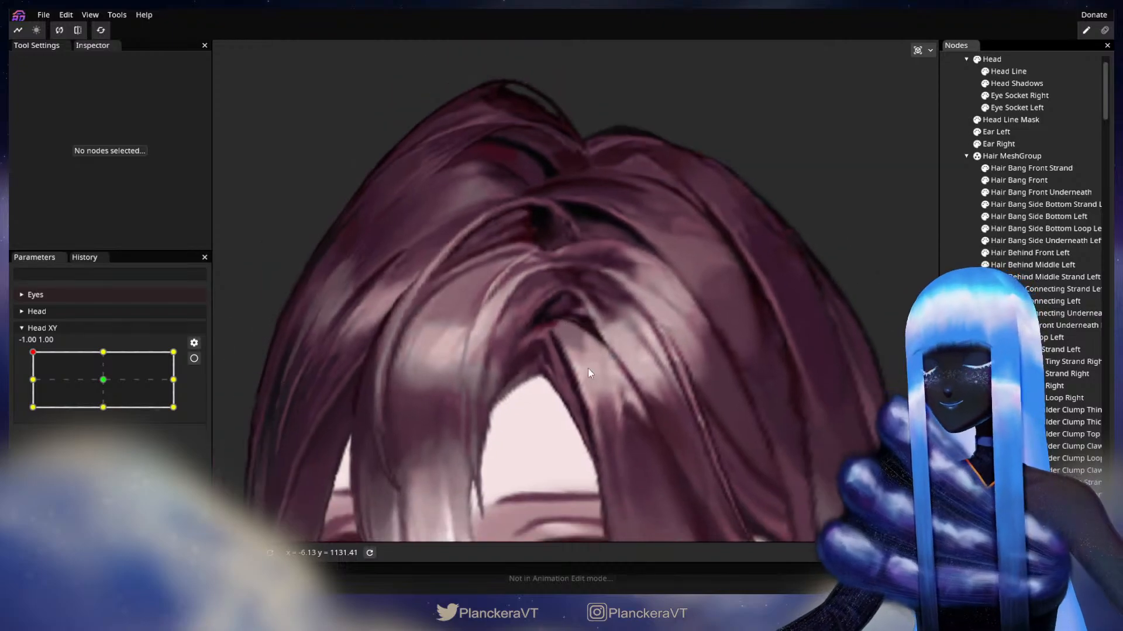
{"action": "scroll", "coordinate": [645, 440], "scroll_direction": "down", "scroll_amount": 5}
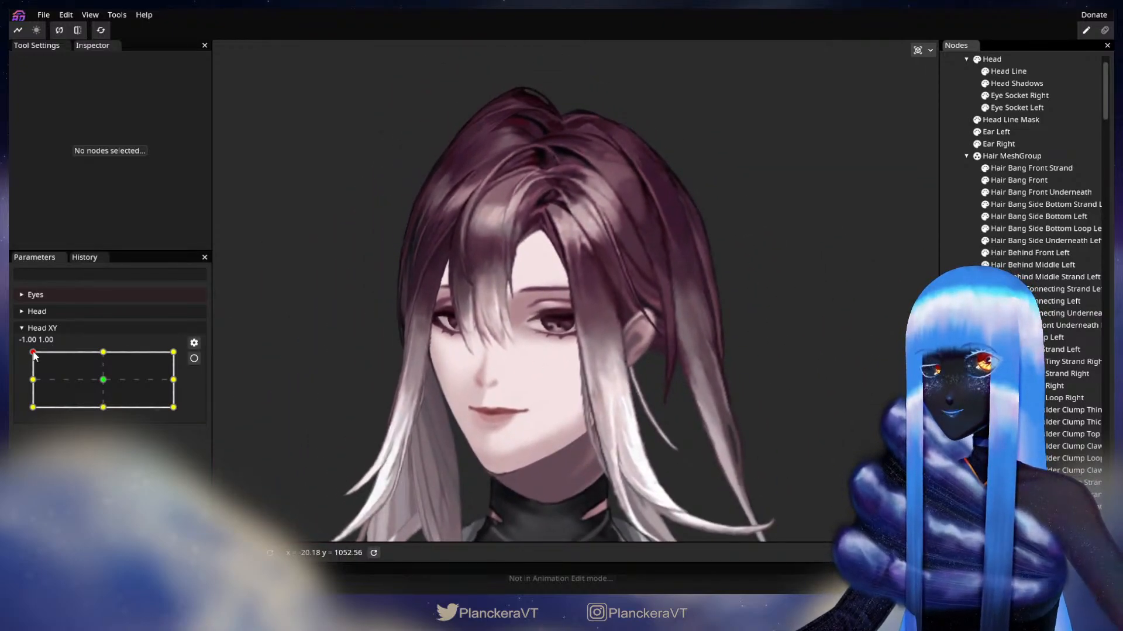
{"action": "mouse_move", "coordinate": [33, 356]}
{"action": "left_mouse_down"}
{"action": "mouse_move", "coordinate": [18, 371]}
{"action": "mouse_move", "coordinate": [23, 358]}
{"action": "mouse_move", "coordinate": [23, 383]}
{"action": "mouse_move", "coordinate": [23, 351]}
{"action": "left_mouse_up"}
Adjust several inner mesh vertices of Hair Side Connecting Left to smooth its strands at the Head XY -1.00, 1.00 keypoint.
{"action": "scroll", "coordinate": [483, 413], "scroll_direction": "up", "scroll_amount": 5}
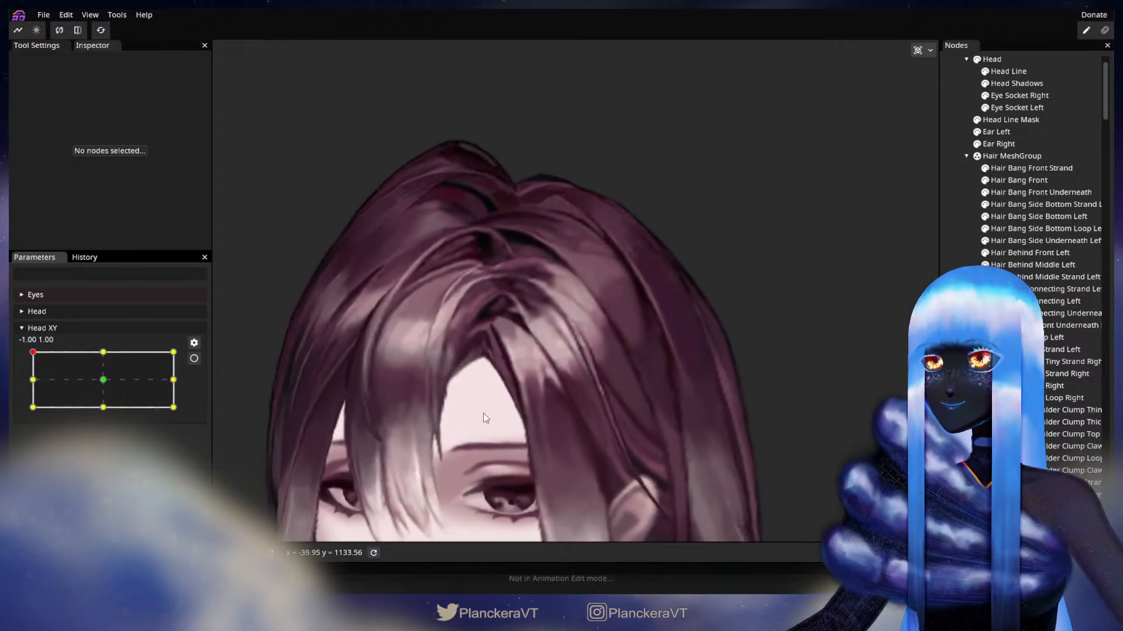
{"action": "scroll", "coordinate": [488, 418], "scroll_direction": "up", "scroll_amount": 2}
{"action": "left_click", "coordinate": [194, 358]}
{"action": "scroll", "coordinate": [564, 318], "scroll_direction": "up", "scroll_amount": 2}
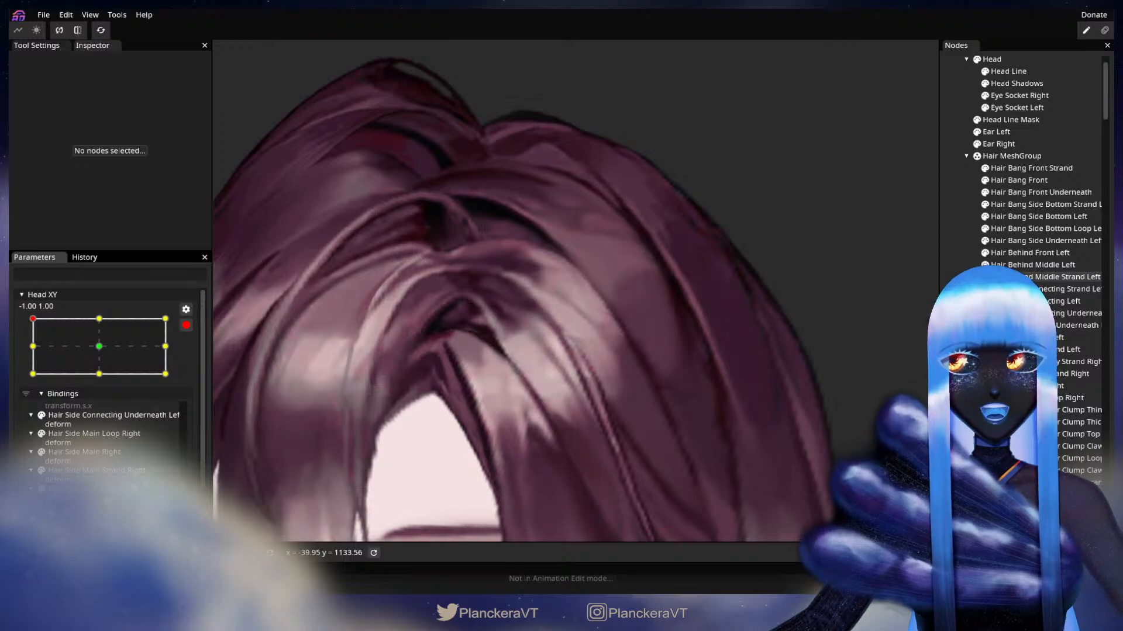
{"action": "left_click", "coordinate": [499, 363]}
{"action": "scroll", "coordinate": [534, 359], "scroll_direction": "up", "scroll_amount": 3}
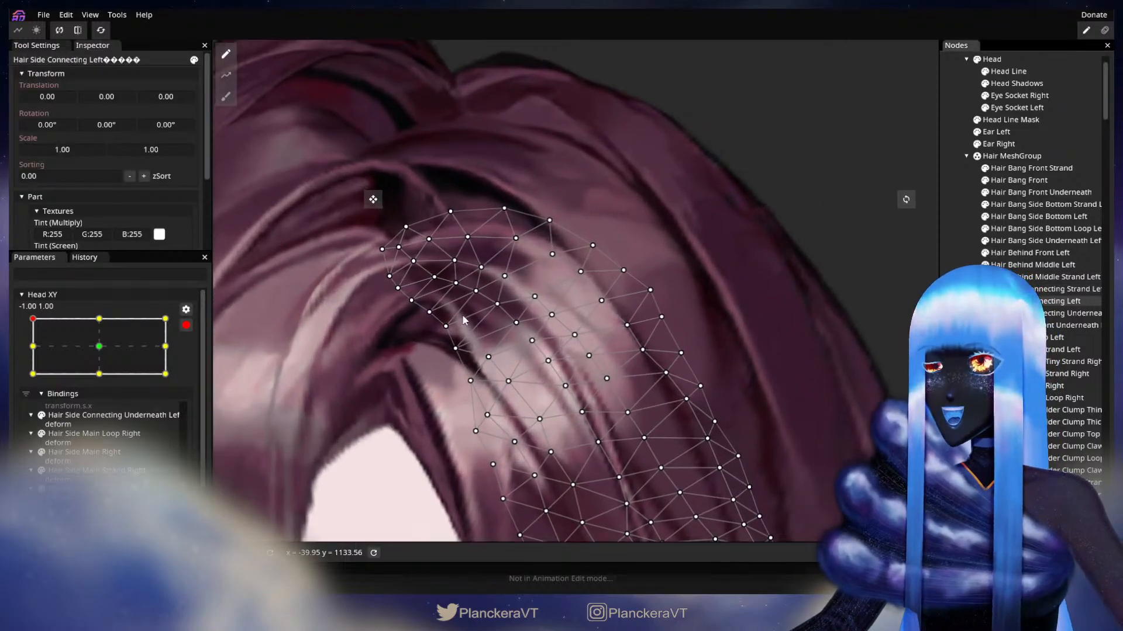
{"action": "left_click", "coordinate": [531, 345]}
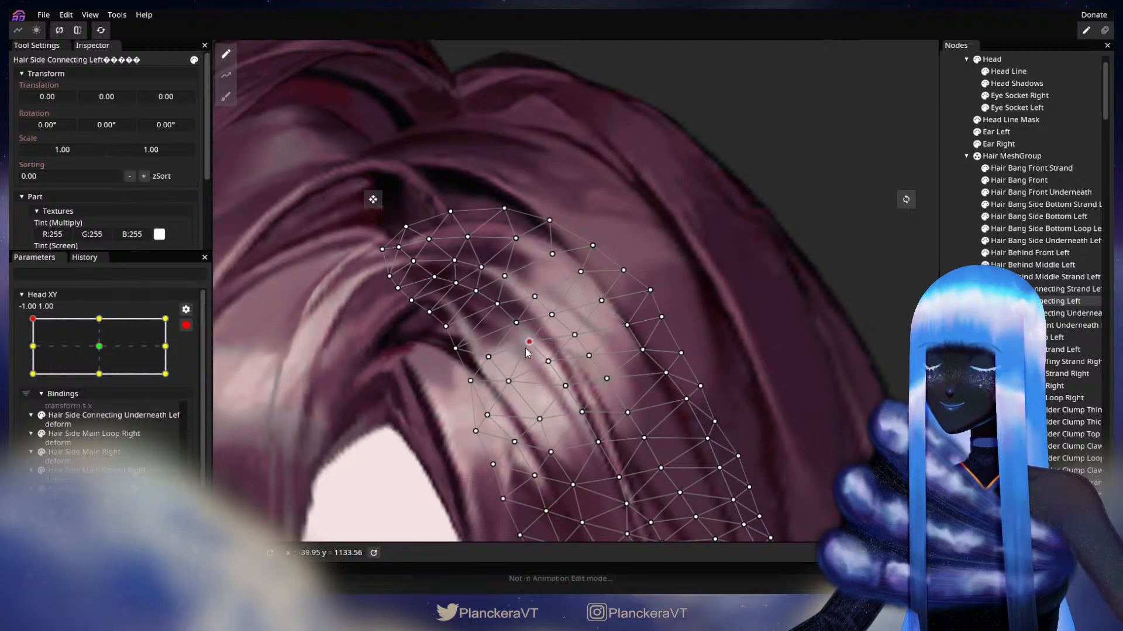
{"action": "left_click", "coordinate": [571, 336]}
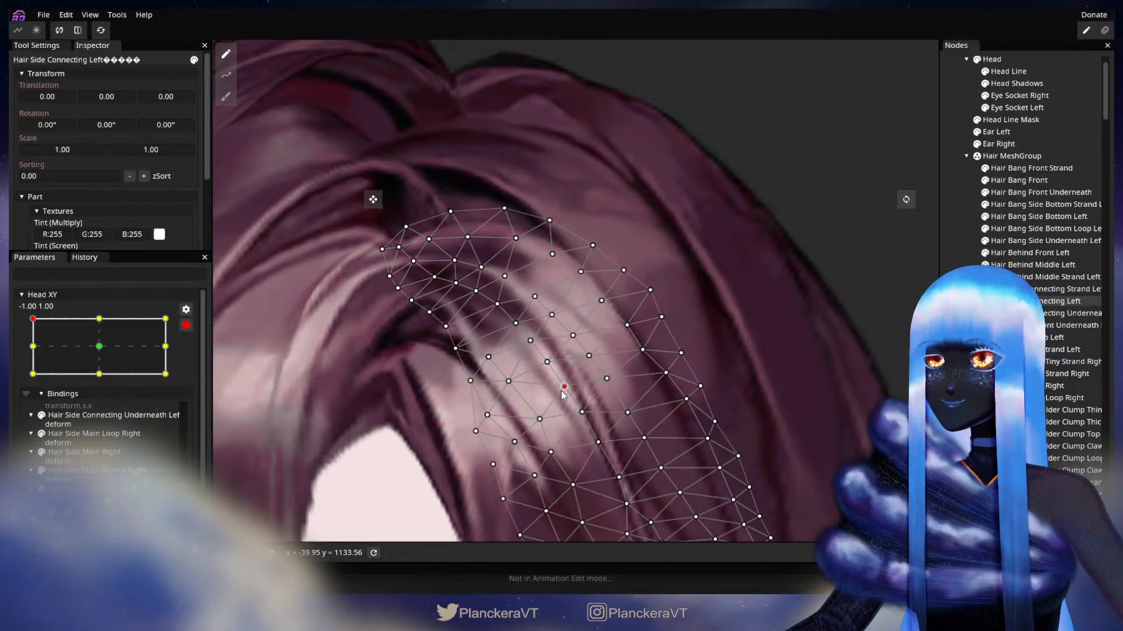
{"action": "left_click_drag", "start_coordinate": [580, 407], "coordinate": [589, 371]}
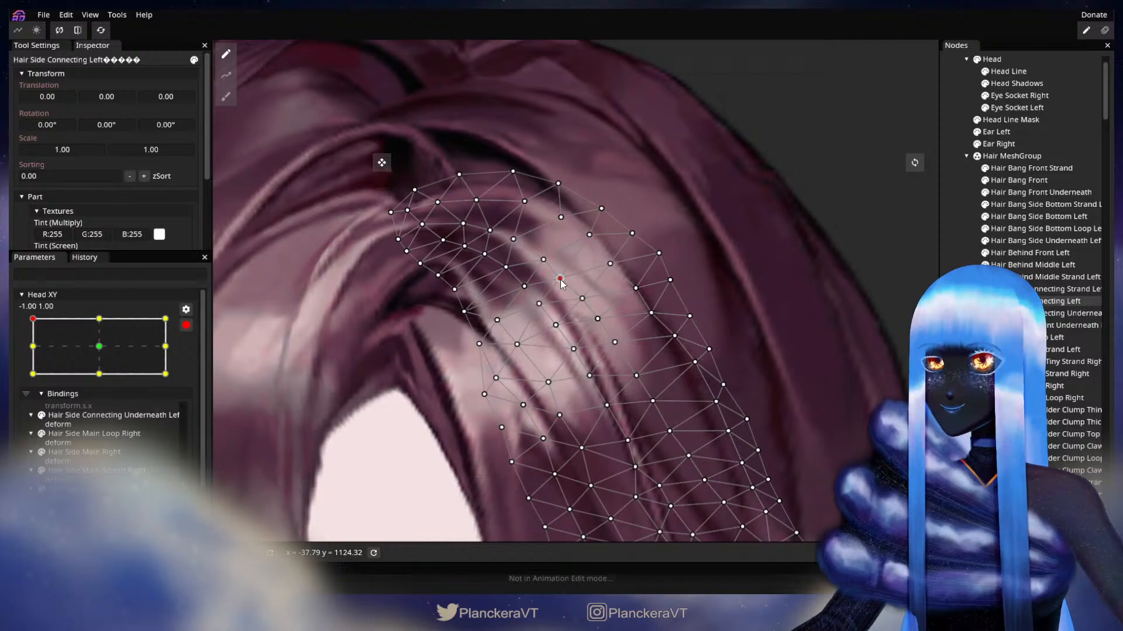
{"action": "left_click_drag", "start_coordinate": [540, 310], "coordinate": [525, 292]}
{"action": "left_click", "coordinate": [888, 324]}
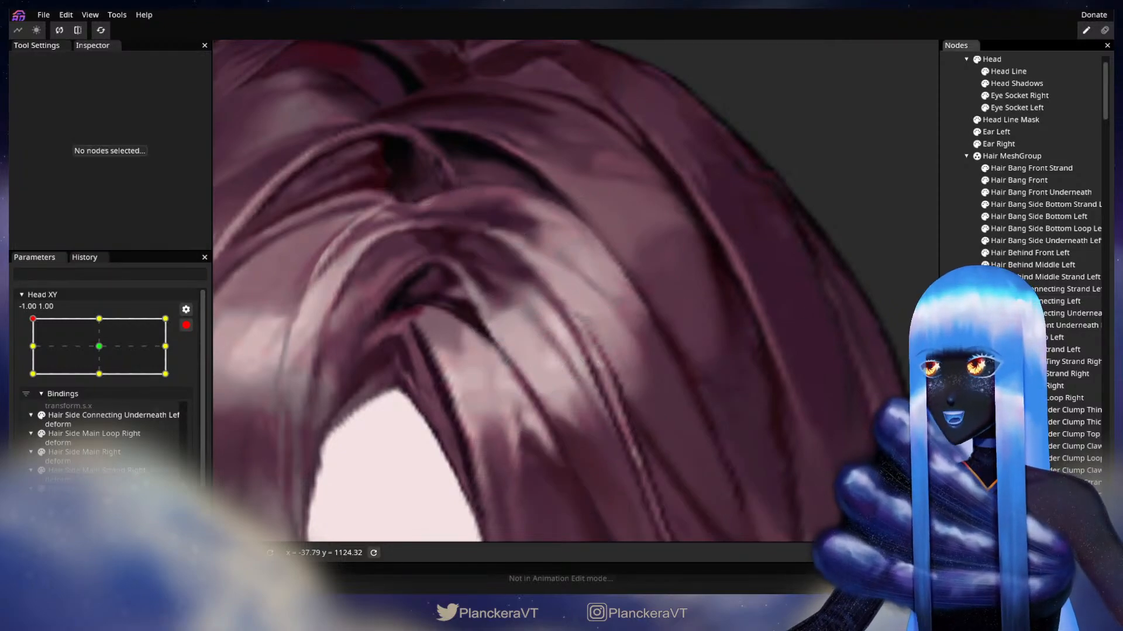
Turn off keypoint editing and examine the face and full hair while moving Head XY around -1.00, 1.00.
{"action": "scroll", "coordinate": [527, 418], "scroll_direction": "down", "scroll_amount": 6}
{"action": "scroll", "coordinate": [620, 430], "scroll_direction": "down", "scroll_amount": 6}
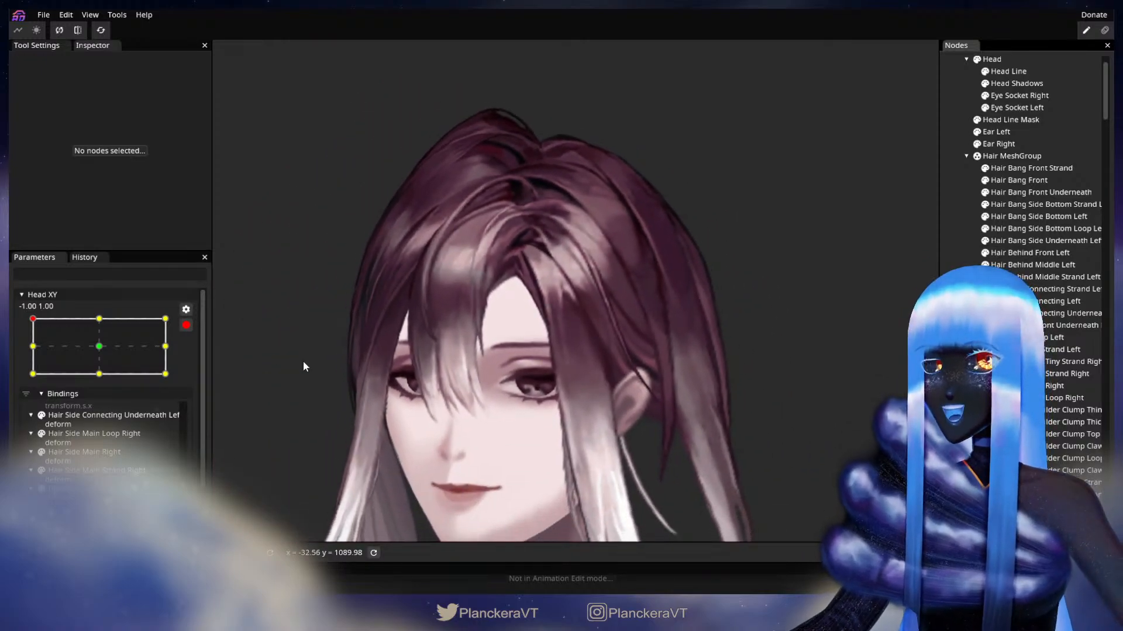
{"action": "left_click", "coordinate": [187, 326]}
{"action": "mouse_move", "coordinate": [32, 354]}
{"action": "left_mouse_down"}
{"action": "mouse_move", "coordinate": [22, 384]}
{"action": "mouse_move", "coordinate": [20, 347]}
{"action": "mouse_move", "coordinate": [19, 377]}
{"action": "mouse_move", "coordinate": [19, 361]}
{"action": "left_mouse_up"}
{"action": "scroll", "coordinate": [557, 414], "scroll_direction": "down", "scroll_amount": 4}
{"action": "left_click_drag", "start_coordinate": [583, 413], "coordinate": [530, 313]}
{"action": "scroll", "coordinate": [575, 346], "scroll_direction": "up", "scroll_amount": 2}
{"action": "left_click_drag", "start_coordinate": [603, 396], "coordinate": [600, 367]}
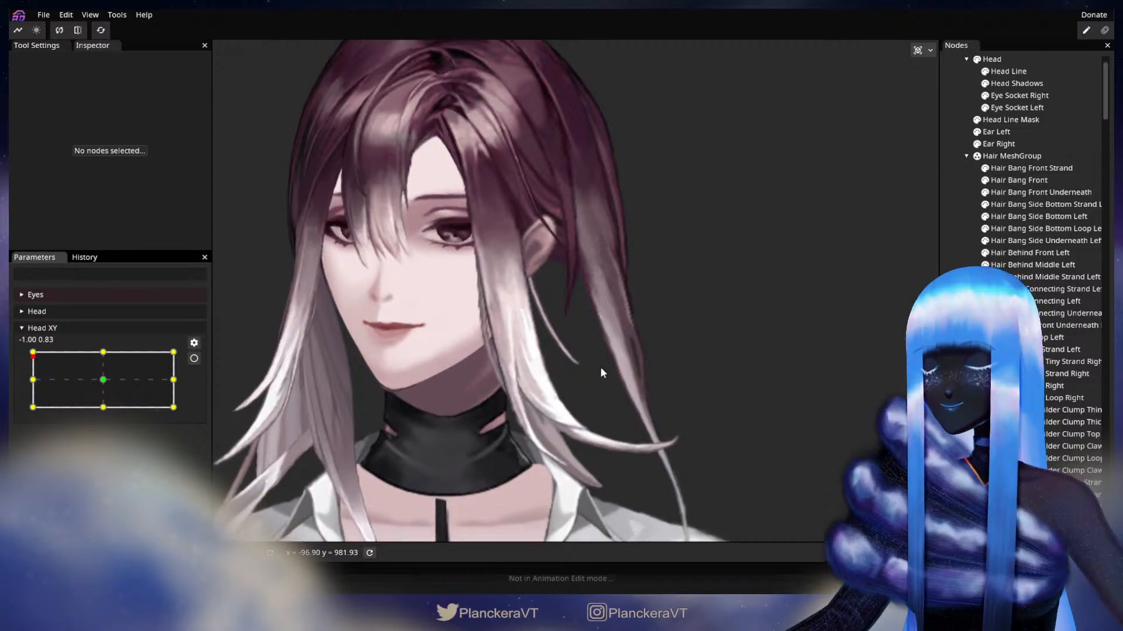
{"action": "scroll", "coordinate": [553, 357], "scroll_direction": "up", "scroll_amount": 1}
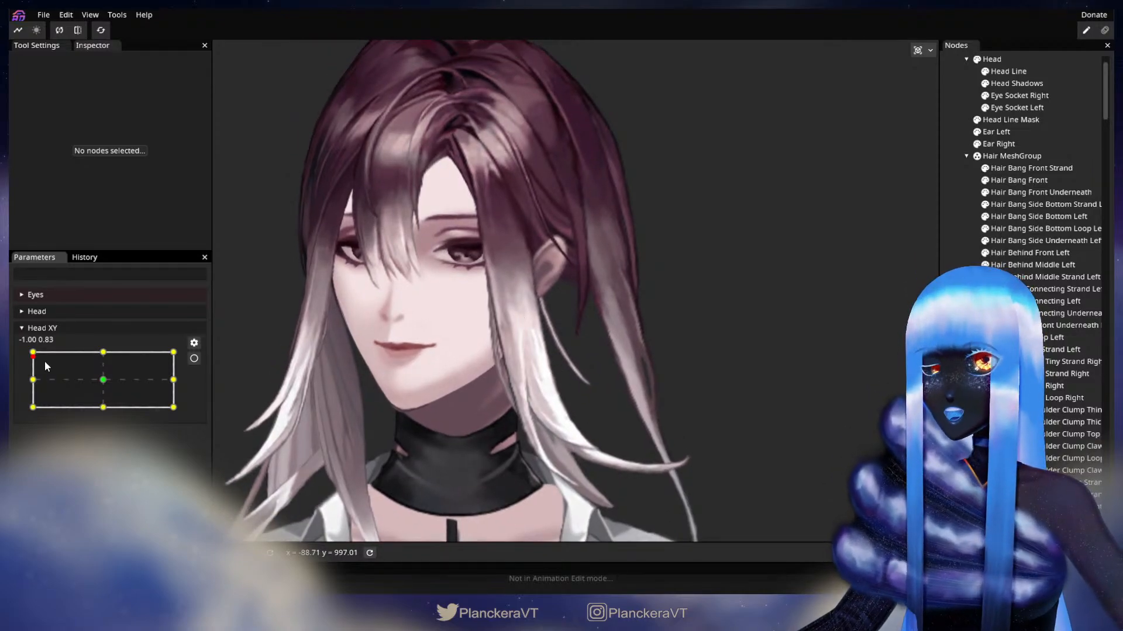
{"action": "mouse_move", "coordinate": [29, 361]}
{"action": "left_mouse_down"}
{"action": "mouse_move", "coordinate": [25, 385]}
{"action": "mouse_move", "coordinate": [18, 354]}
{"action": "left_mouse_up"}
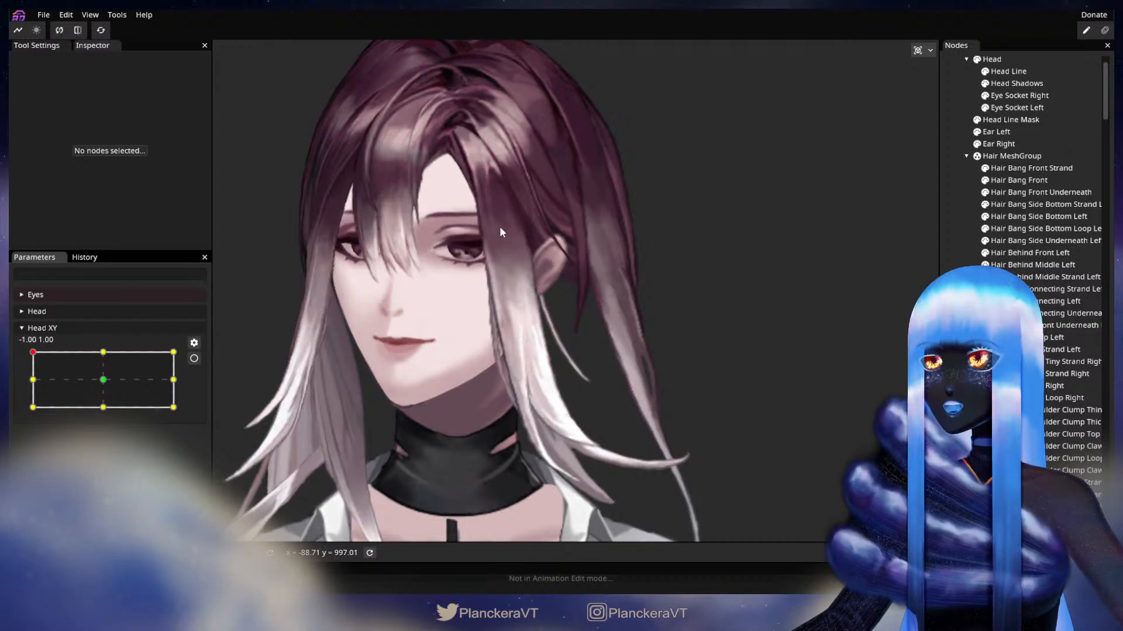
{"action": "mouse_move", "coordinate": [32, 353]}
{"action": "left_mouse_down"}
{"action": "mouse_move", "coordinate": [31, 376]}
{"action": "mouse_move", "coordinate": [26, 351]}
{"action": "left_mouse_up"}
Adjust the inner-edge mesh vertices of Hair Bang Side Bottom Left beside the forehead at the Head XY -1.00, 1.00 keypoint.
{"action": "left_click", "coordinate": [194, 363]}
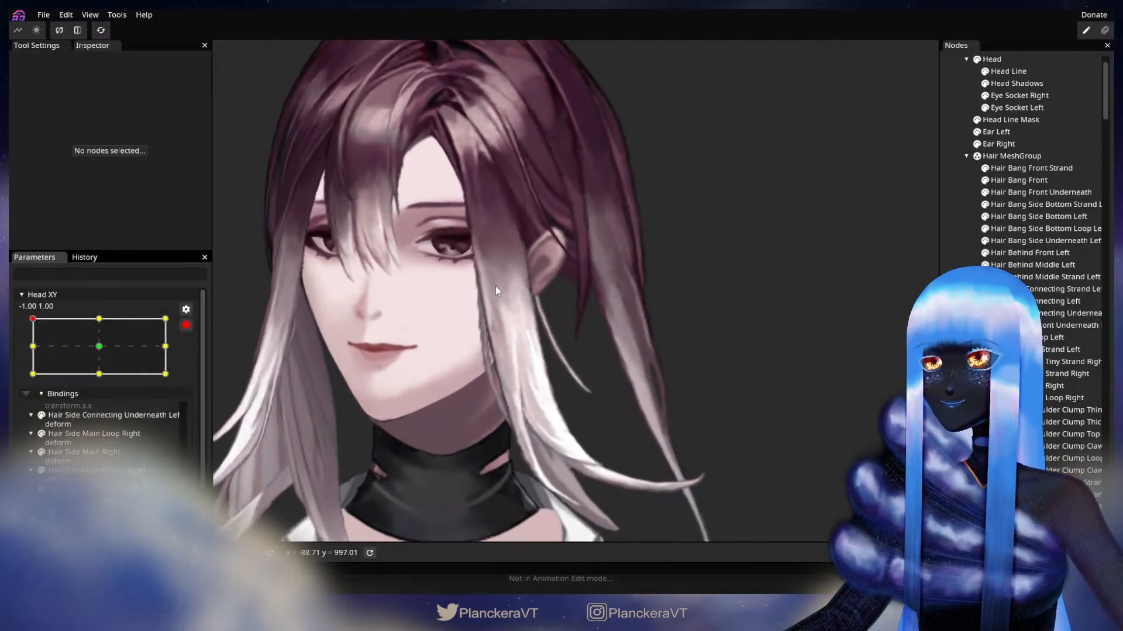
{"action": "scroll", "coordinate": [495, 287], "scroll_direction": "up", "scroll_amount": 5}
{"action": "left_click_drag", "start_coordinate": [562, 423], "coordinate": [586, 424]}
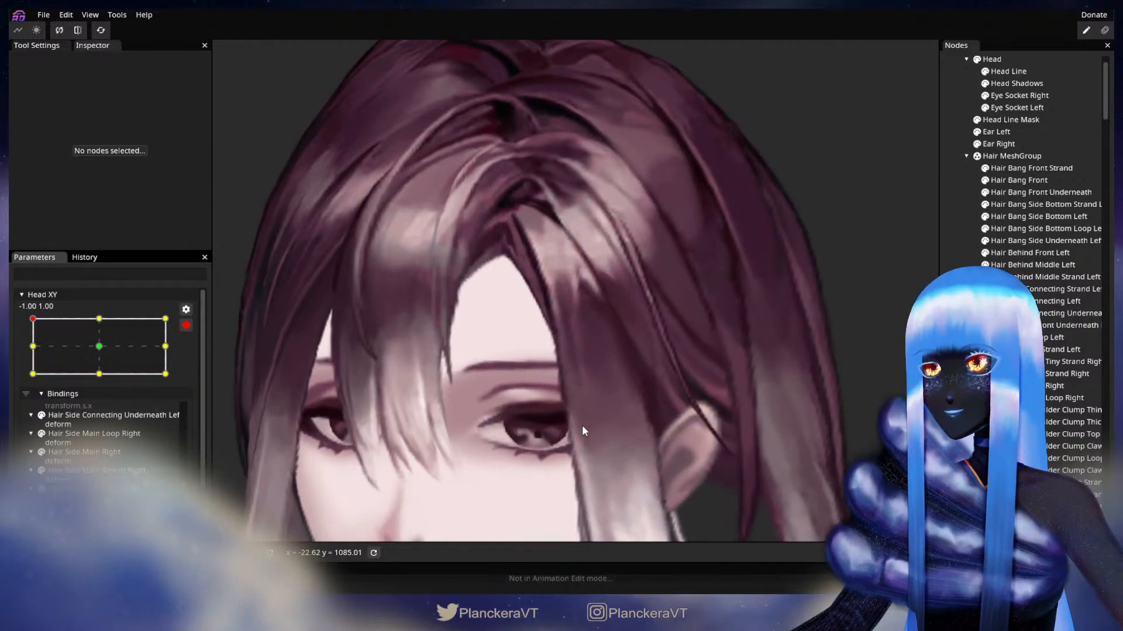
{"action": "scroll", "coordinate": [587, 424], "scroll_direction": "up", "scroll_amount": 3}
{"action": "left_click", "coordinate": [1039, 216]}
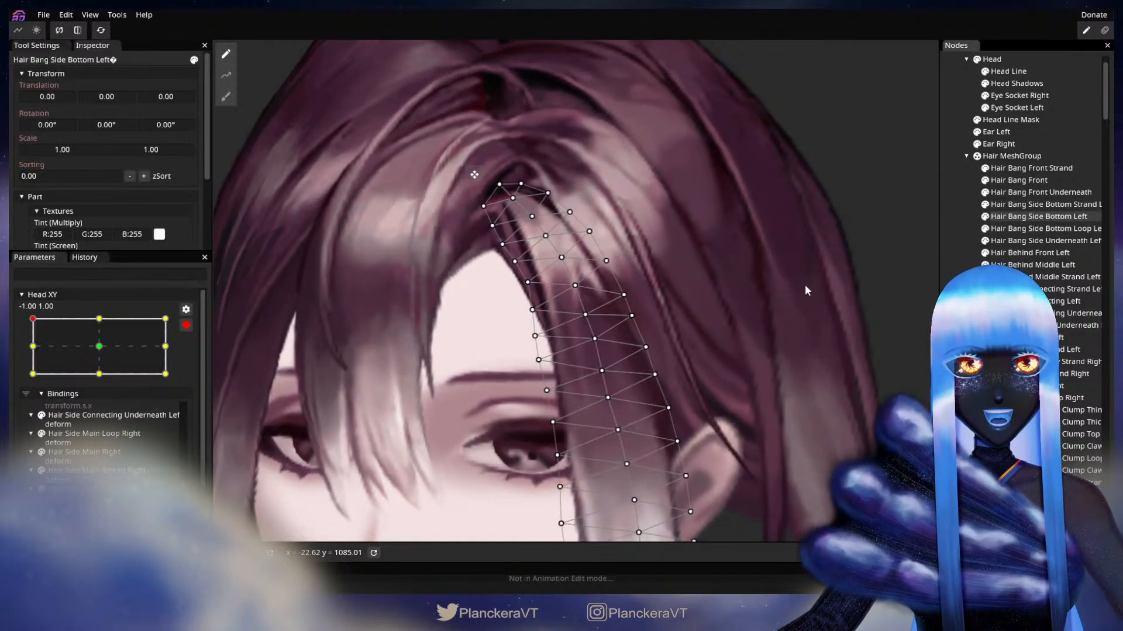
{"action": "scroll", "coordinate": [522, 324], "scroll_direction": "up", "scroll_amount": 3}
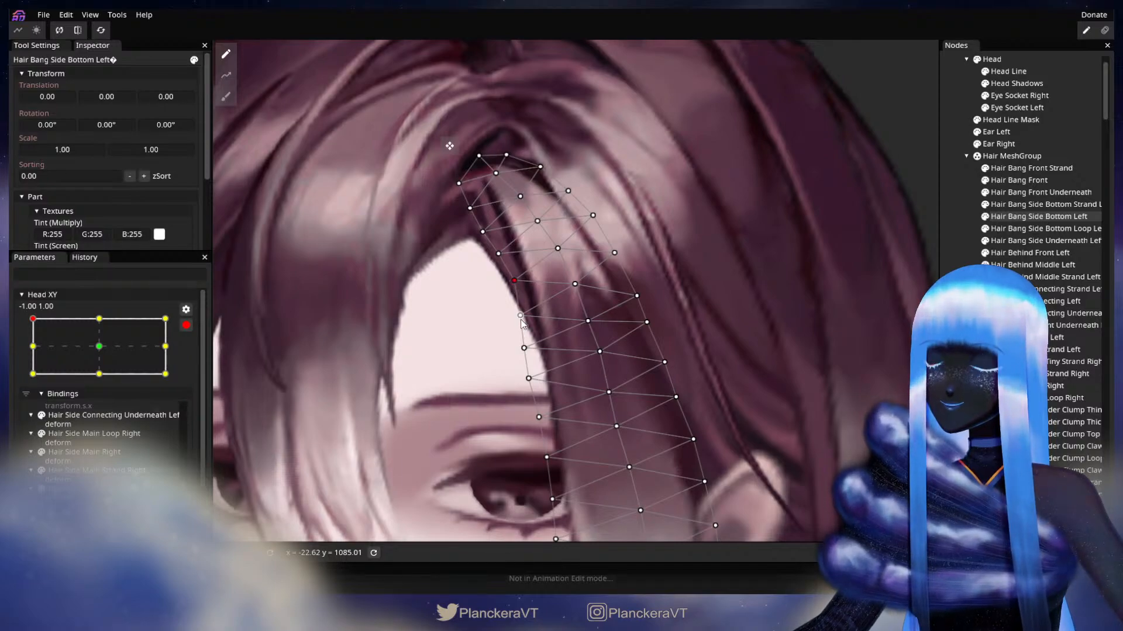
{"action": "left_click_drag", "start_coordinate": [520, 316], "coordinate": [544, 283]}
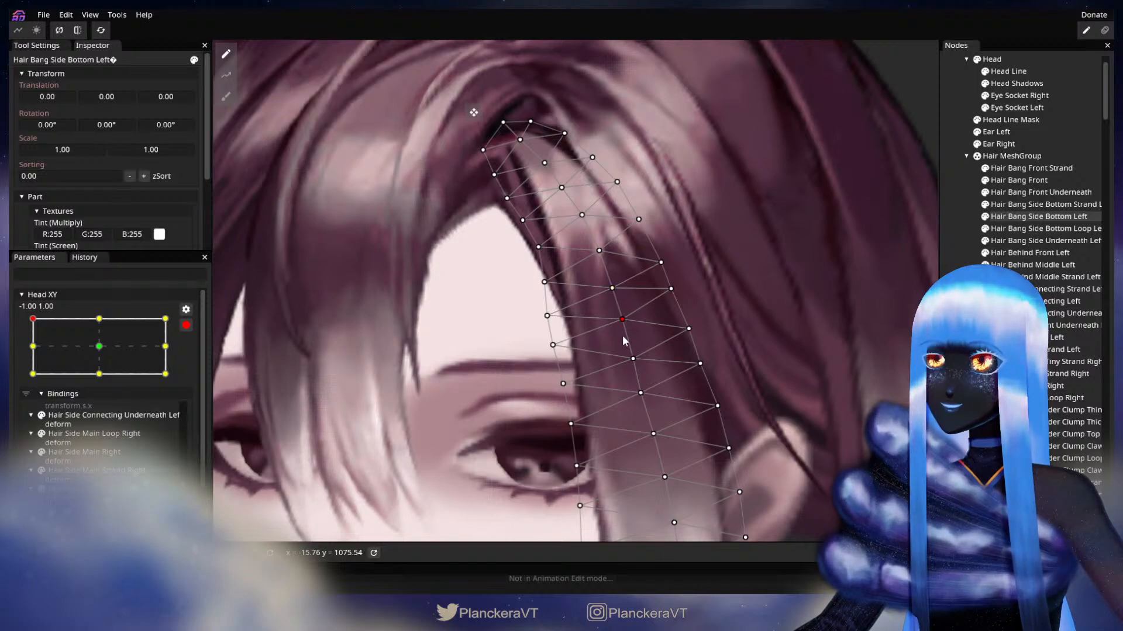
Adjust the centre-line mesh vertices of Hair Bang Side Bottom Left down the length of the strand.
{"action": "left_click_drag", "start_coordinate": [623, 337], "coordinate": [665, 325]}
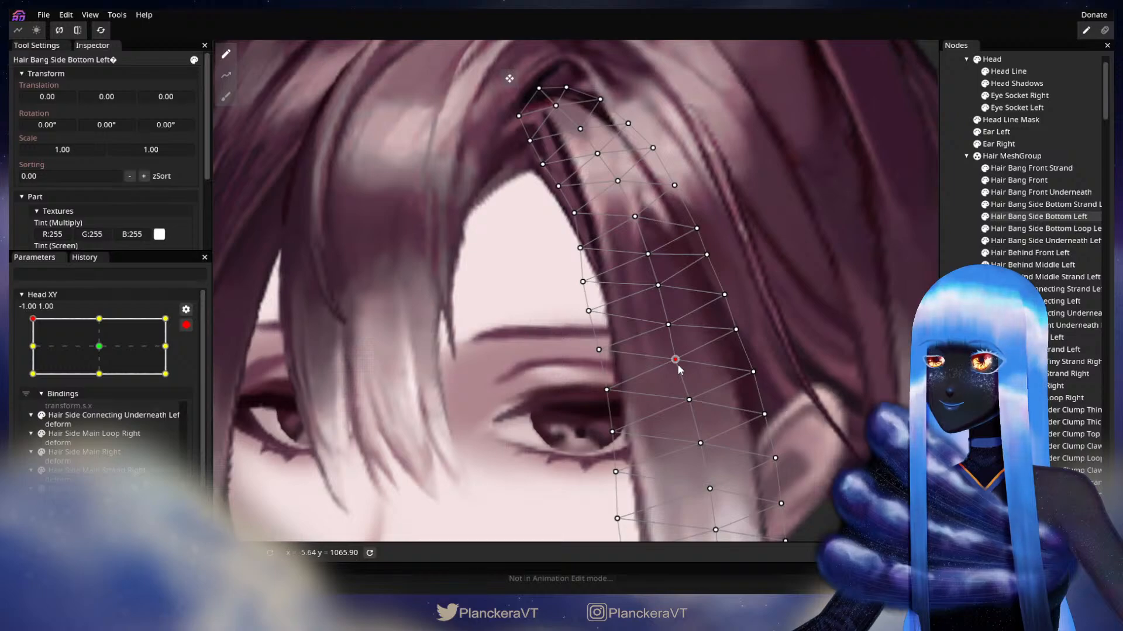
{"action": "left_click_drag", "start_coordinate": [696, 412], "coordinate": [712, 347]}
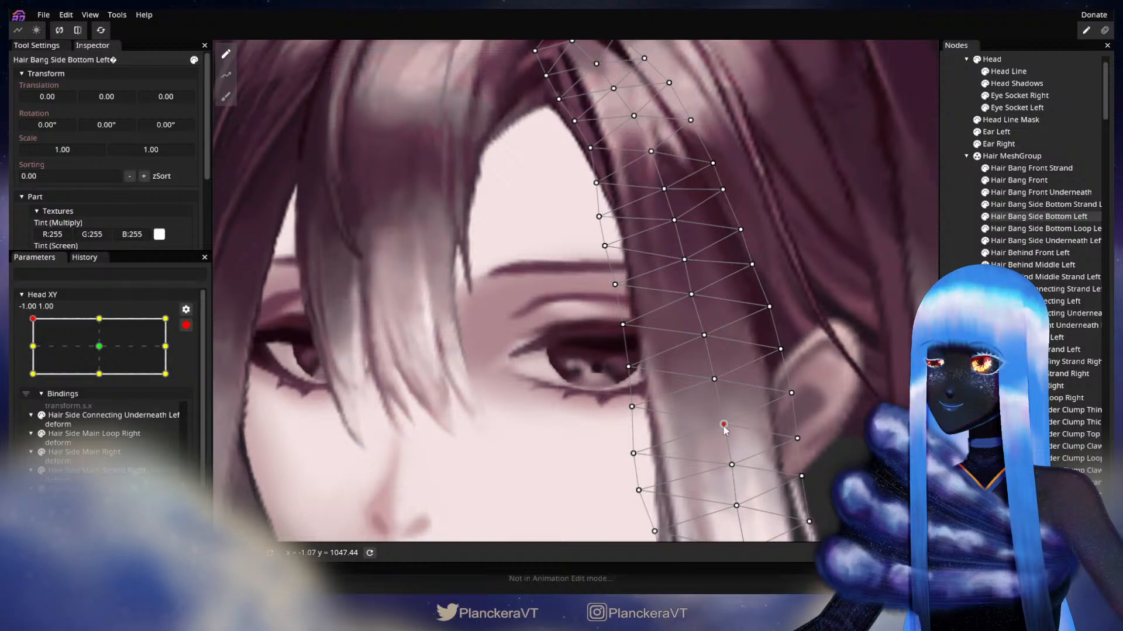
{"action": "left_click", "coordinate": [732, 465]}
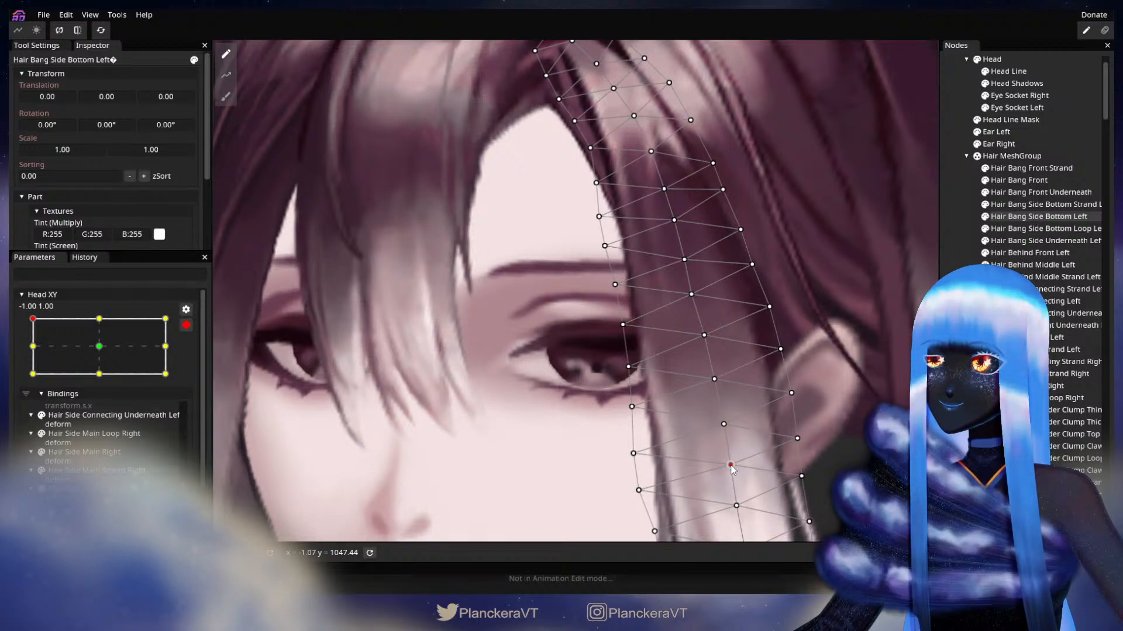
{"action": "mouse_move", "coordinate": [732, 463]}
{"action": "left_mouse_down"}
{"action": "mouse_move", "coordinate": [736, 444]}
{"action": "mouse_move", "coordinate": [740, 475]}
{"action": "left_mouse_up"}
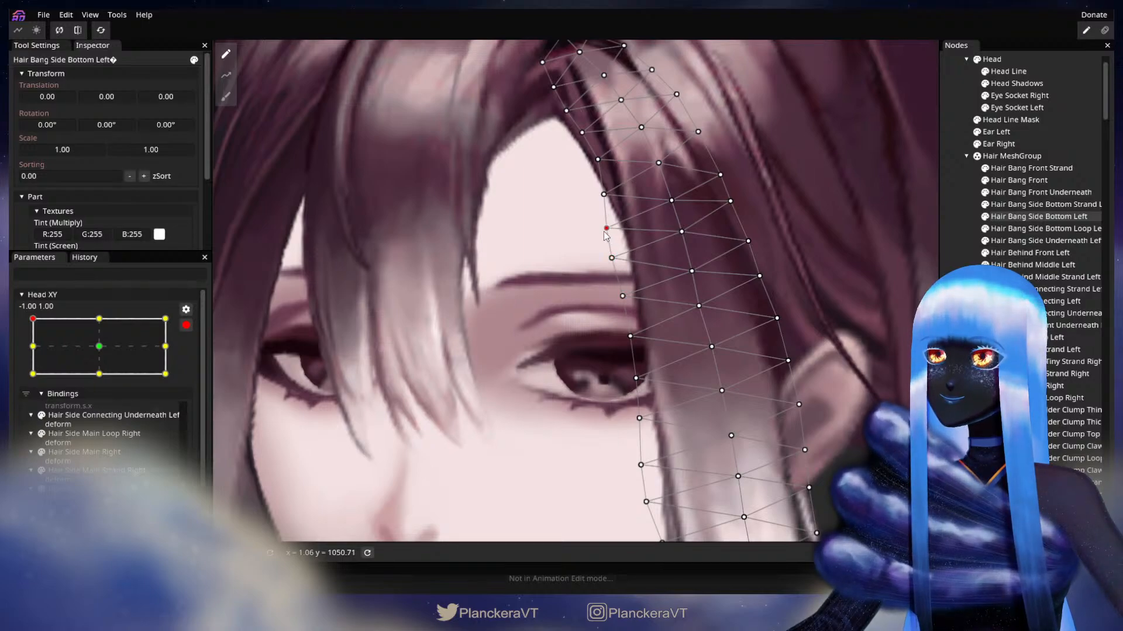
Refine the forehead-side and outer-edge vertices of Hair Bang Side Bottom Left, and deselect the mesh.
{"action": "left_click_drag", "start_coordinate": [605, 236], "coordinate": [604, 296]}
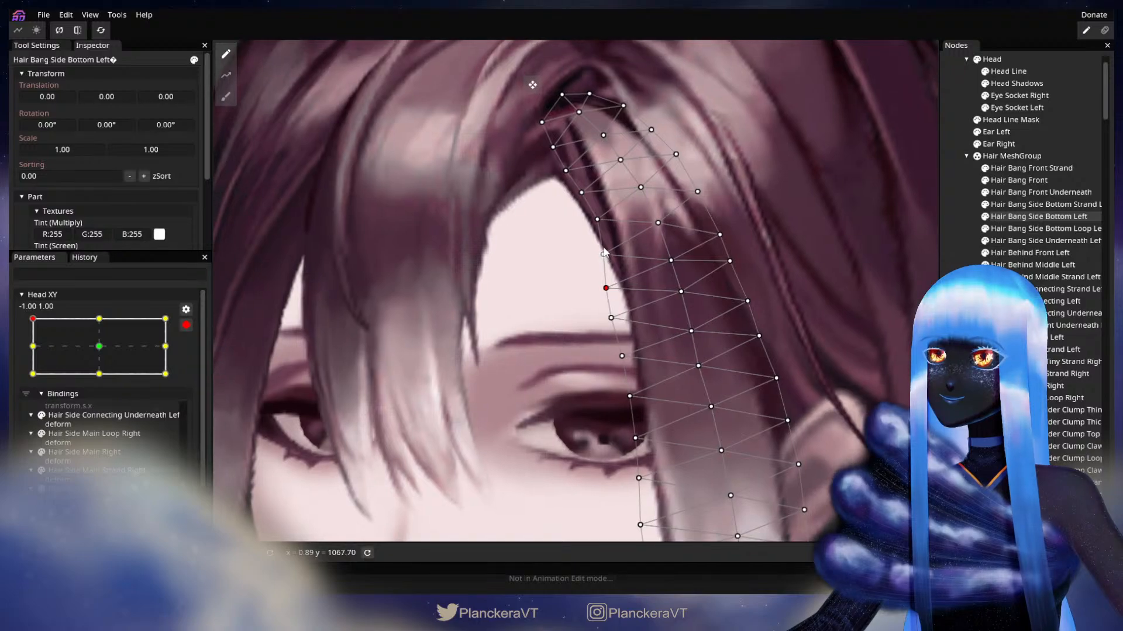
{"action": "left_click_drag", "start_coordinate": [761, 266], "coordinate": [717, 290]}
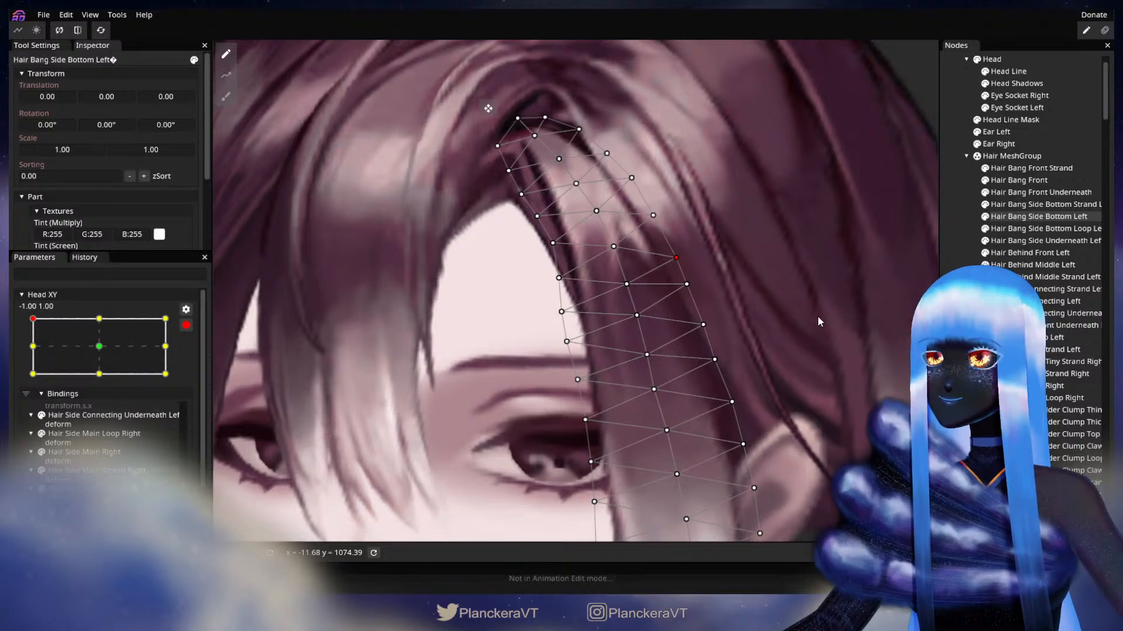
{"action": "left_click", "coordinate": [959, 375]}
Preview the reshaped side bang on the whole head with editing off by moving Head XY near -1.00, 1.00.
{"action": "scroll", "coordinate": [638, 338], "scroll_direction": "down", "scroll_amount": 8}
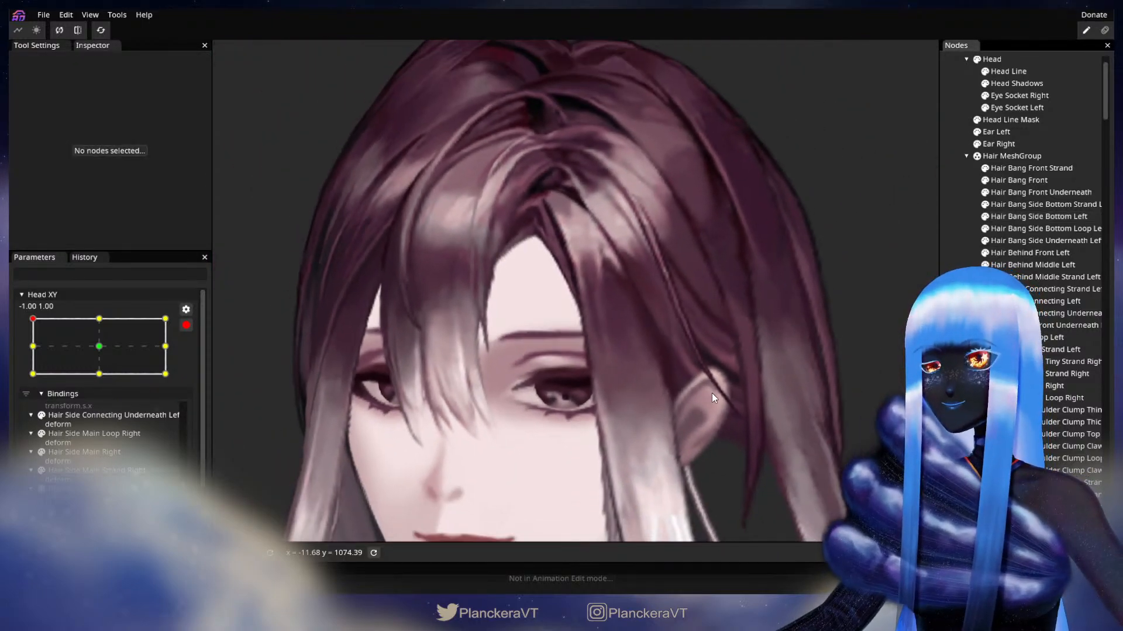
{"action": "scroll", "coordinate": [722, 399], "scroll_direction": "down", "scroll_amount": 4}
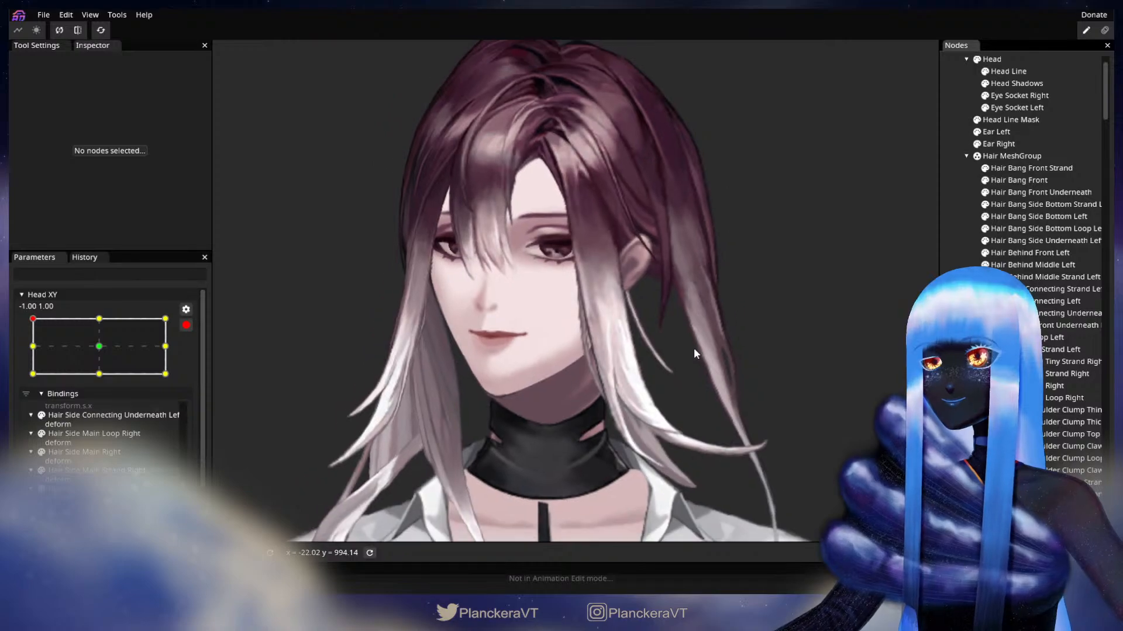
{"action": "left_click", "coordinate": [187, 326]}
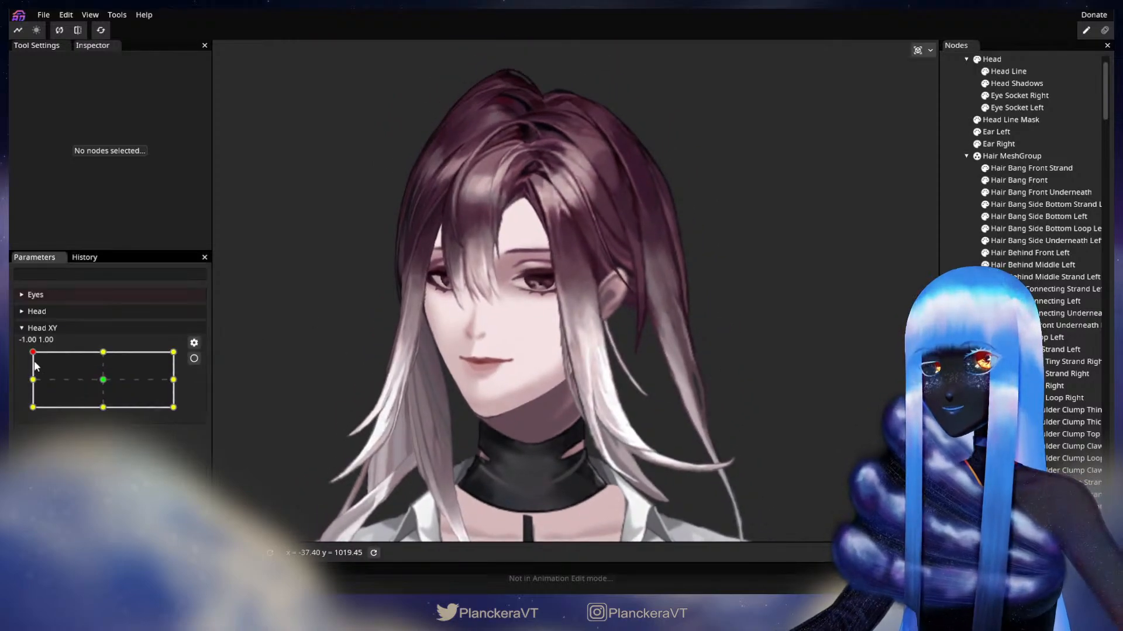
{"action": "mouse_move", "coordinate": [33, 354]}
{"action": "left_mouse_down"}
{"action": "mouse_move", "coordinate": [29, 383]}
{"action": "mouse_move", "coordinate": [31, 352]}
{"action": "left_mouse_up"}
Re-enable editing at Head XY -1.00, 1.00 and touch up the inner-edge vertices of Hair Bang Side Bottom Left below the parting.
{"action": "left_click", "coordinate": [194, 358]}
{"action": "scroll", "coordinate": [366, 296], "scroll_direction": "up", "scroll_amount": 8}
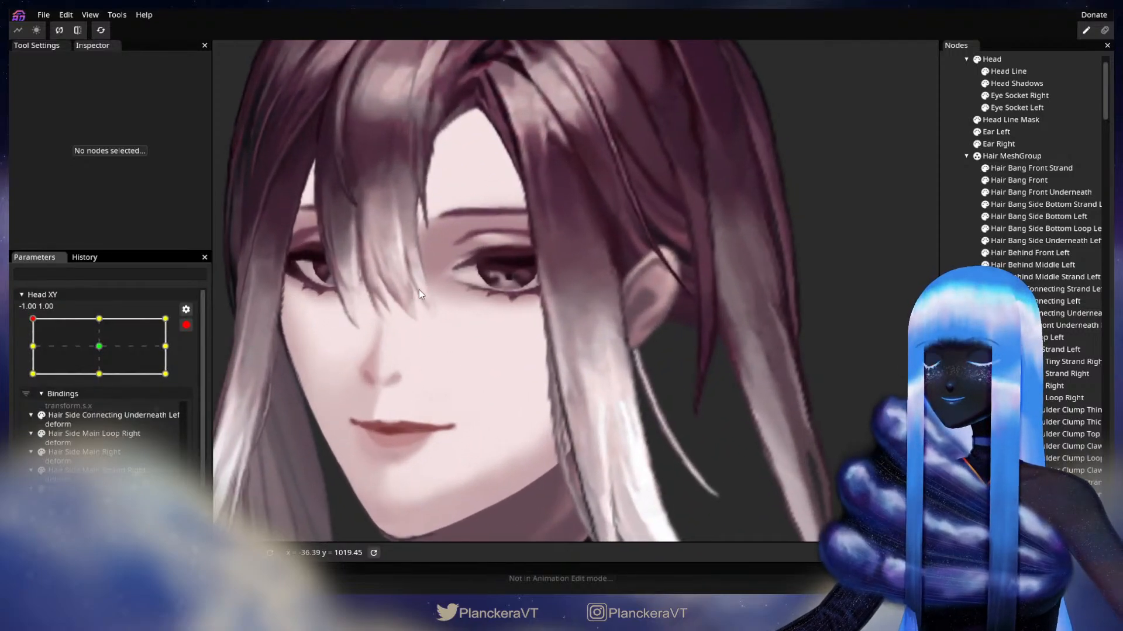
{"action": "scroll", "coordinate": [581, 404], "scroll_direction": "up", "scroll_amount": 3}
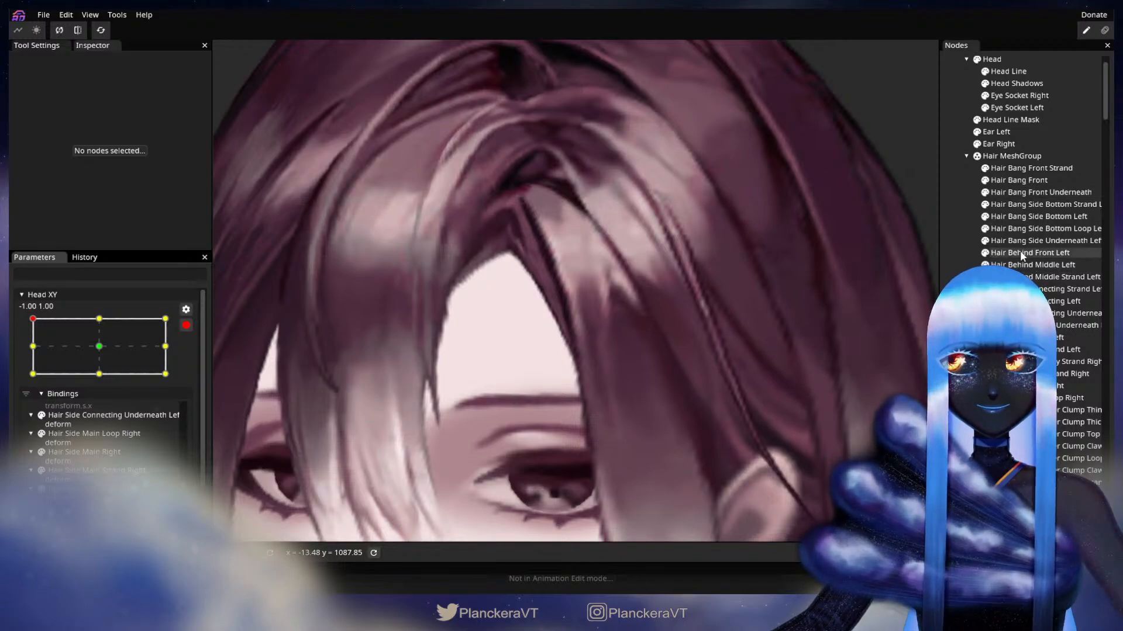
{"action": "left_click", "coordinate": [1020, 219]}
{"action": "scroll", "coordinate": [551, 333], "scroll_direction": "up", "scroll_amount": 2}
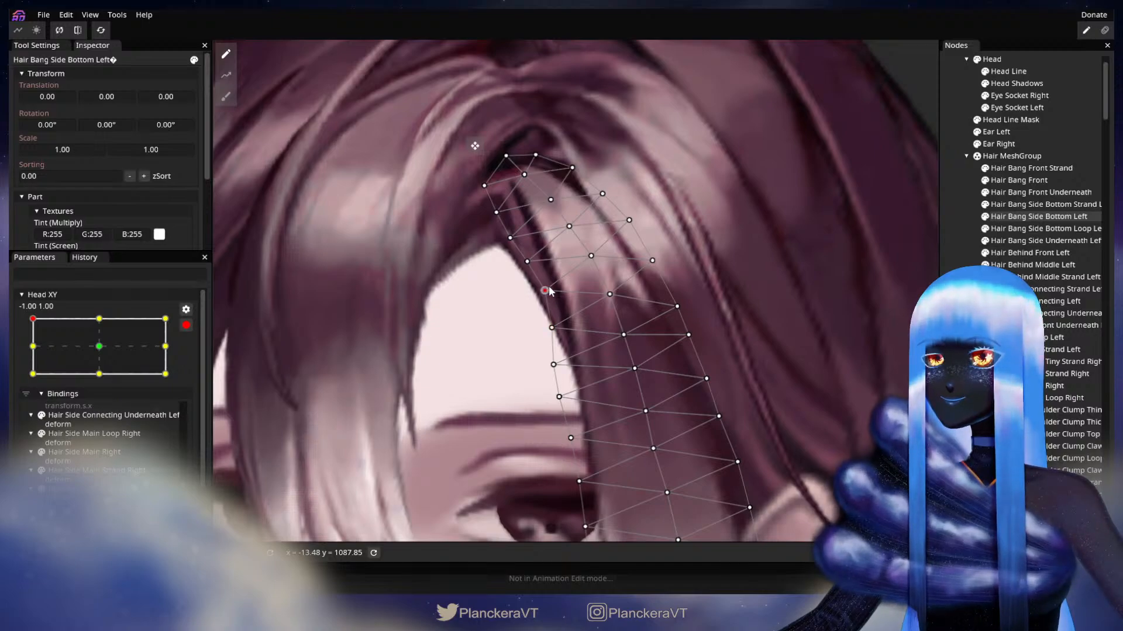
{"action": "left_click", "coordinate": [823, 334]}
Turn off editing and check the head turn by moving Head XY from -1.00, 1.00 to -1.00, 0.00 and back.
{"action": "scroll", "coordinate": [731, 363], "scroll_direction": "down", "scroll_amount": 3}
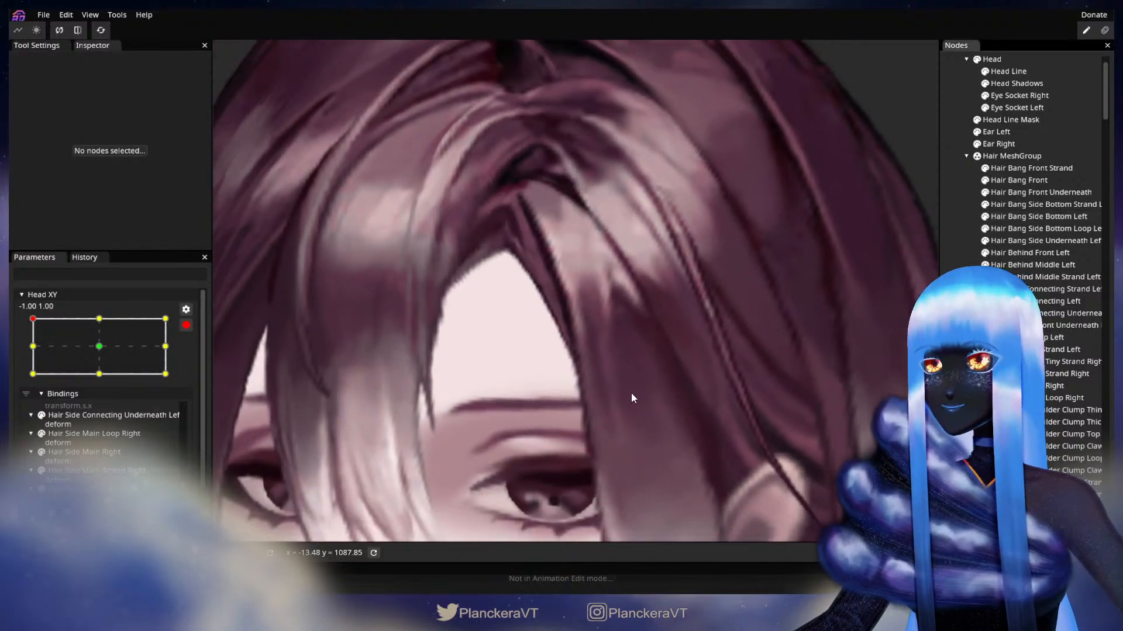
{"action": "scroll", "coordinate": [680, 420], "scroll_direction": "down", "scroll_amount": 5}
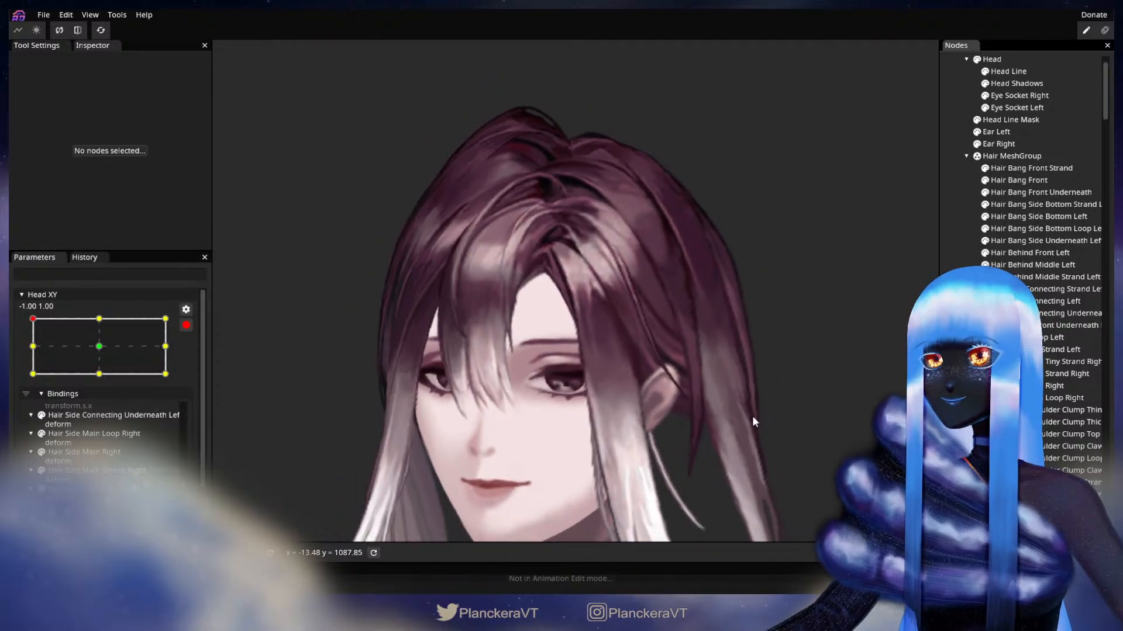
{"action": "left_click", "coordinate": [186, 326]}
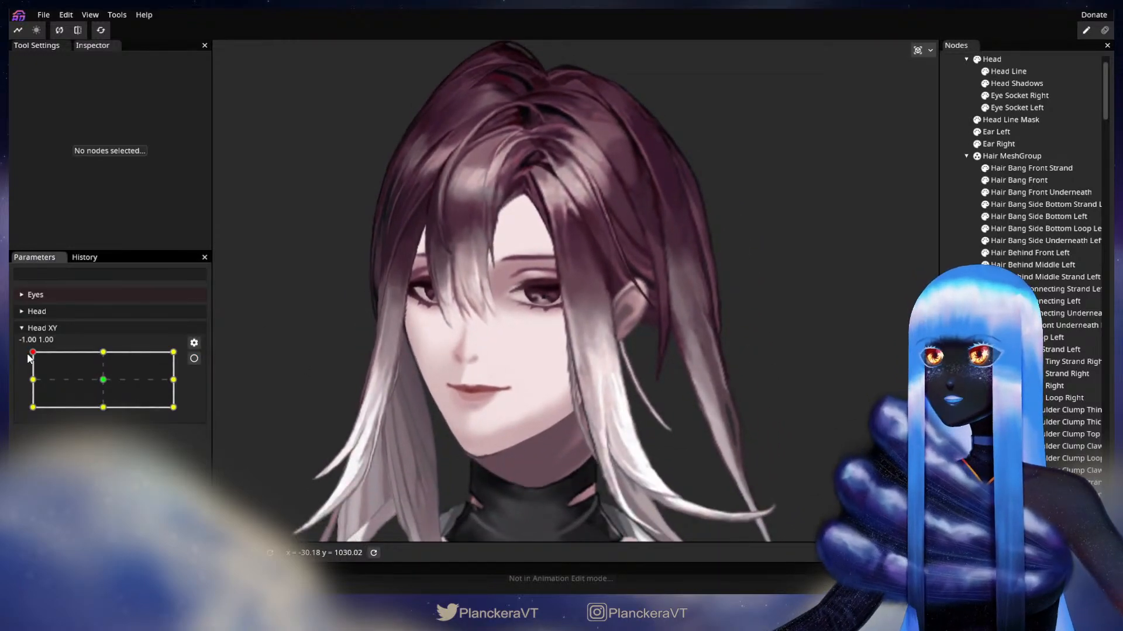
{"action": "mouse_move", "coordinate": [33, 354]}
{"action": "left_mouse_down"}
{"action": "mouse_move", "coordinate": [31, 384]}
{"action": "mouse_move", "coordinate": [29, 354]}
{"action": "left_mouse_up"}
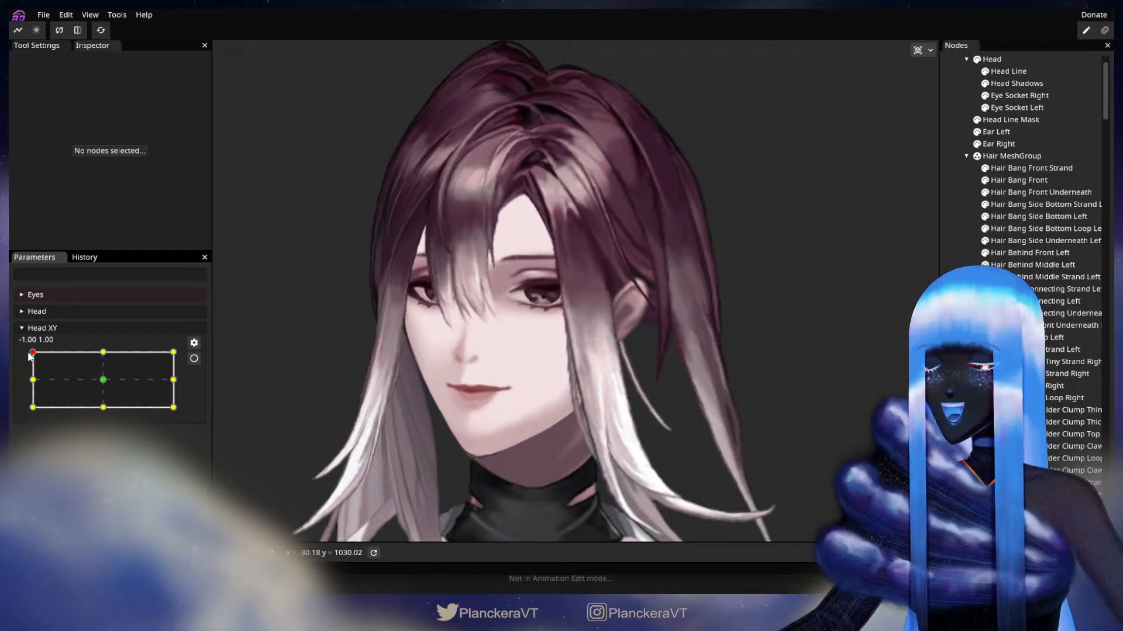
{"action": "left_click_drag", "start_coordinate": [30, 357], "coordinate": [31, 383]}
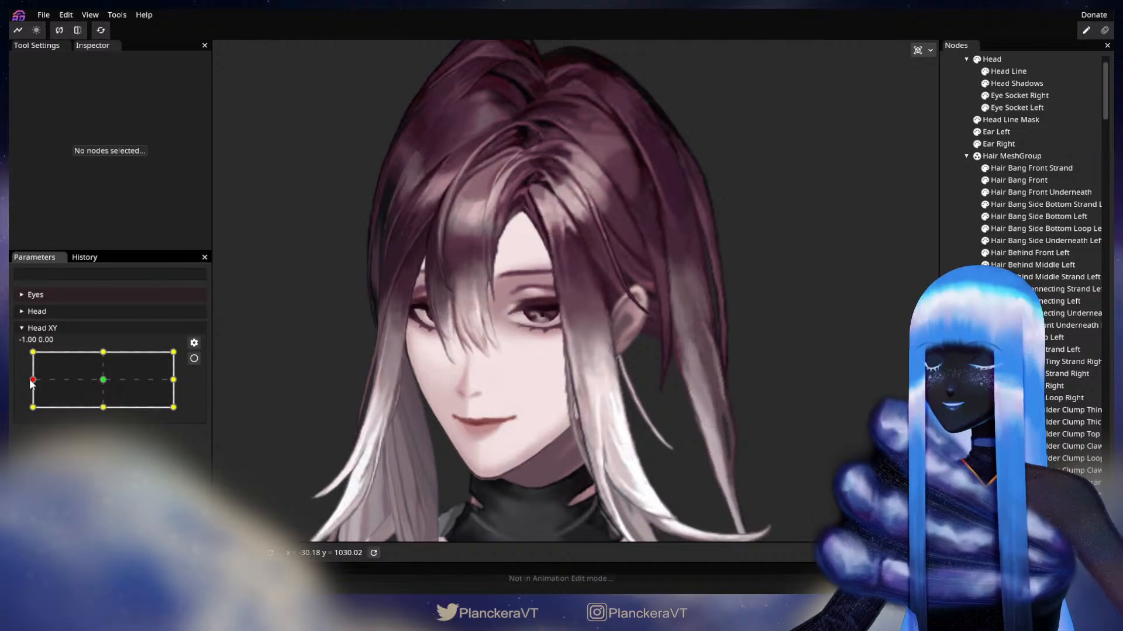
{"action": "left_click_drag", "start_coordinate": [32, 383], "coordinate": [33, 352]}
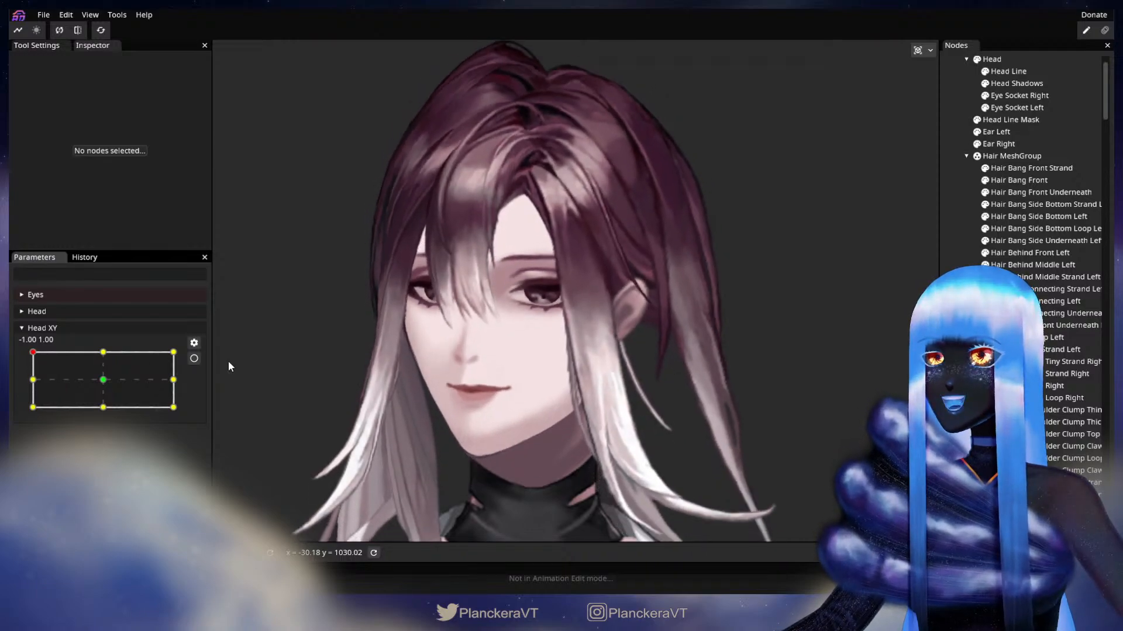
Fine-tune the upper inner-edge vertices of Hair Bang Side Bottom Left at the top of the forehead for Head XY -1.00, 1.00.
{"action": "scroll", "coordinate": [445, 430], "scroll_direction": "up", "scroll_amount": 5}
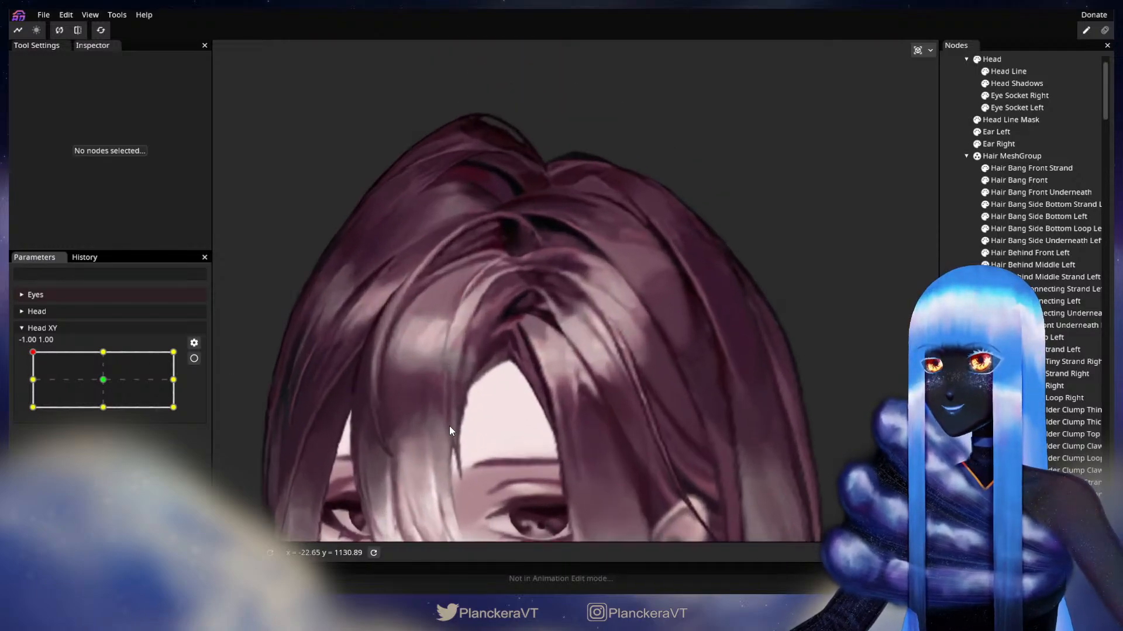
{"action": "left_click", "coordinate": [194, 359]}
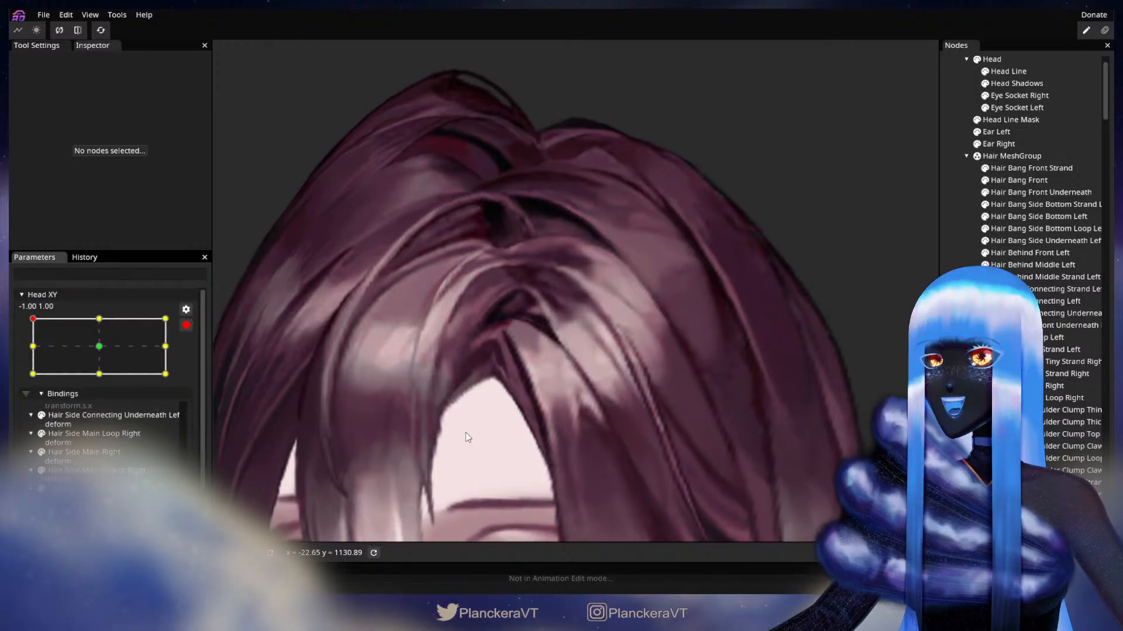
{"action": "scroll", "coordinate": [548, 440], "scroll_direction": "up", "scroll_amount": 2}
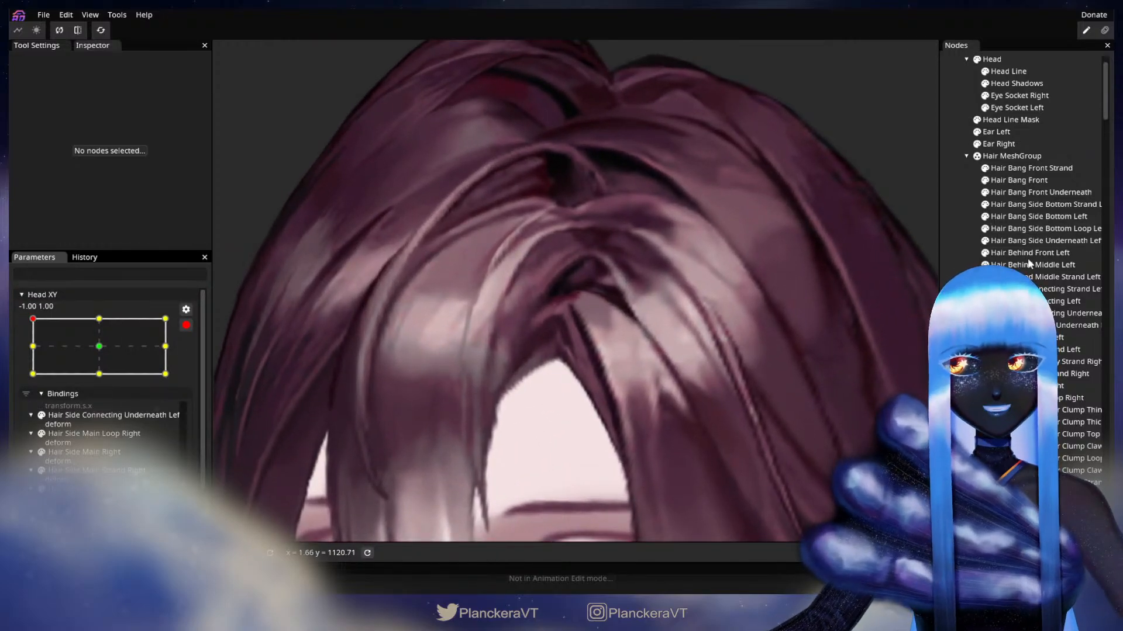
{"action": "left_click", "coordinate": [1033, 215]}
{"action": "scroll", "coordinate": [558, 343], "scroll_direction": "up", "scroll_amount": 2}
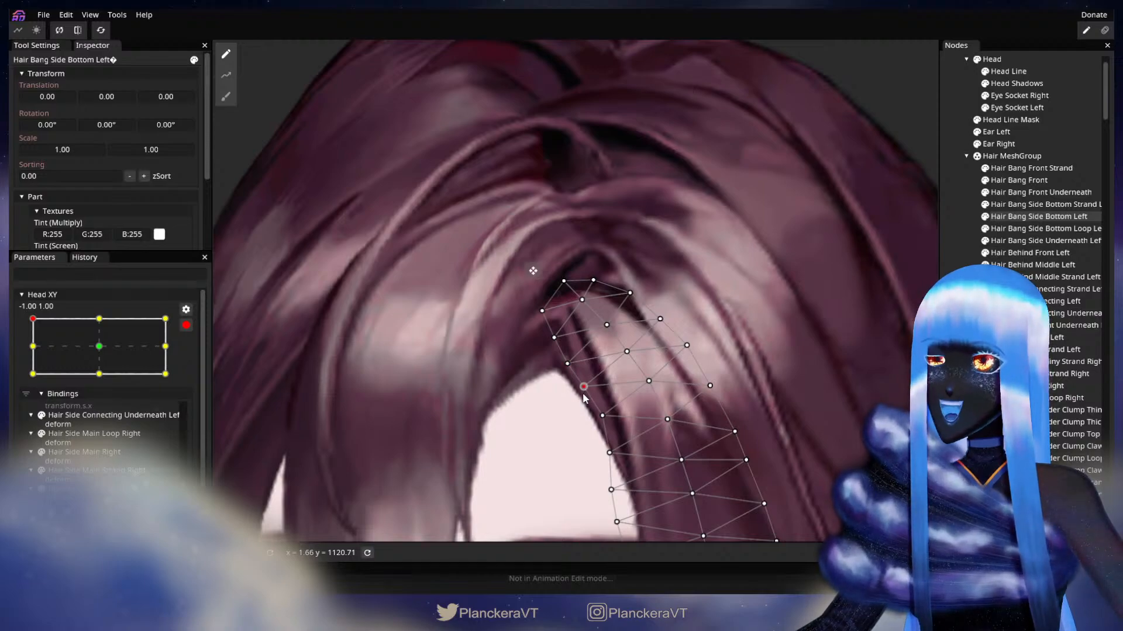
{"action": "left_click", "coordinate": [867, 379]}
Preview the full head with editing off while lowering Head XY from -1.00, 1.00 towards -1.00, 0.00.
{"action": "scroll", "coordinate": [669, 417], "scroll_direction": "down", "scroll_amount": 6}
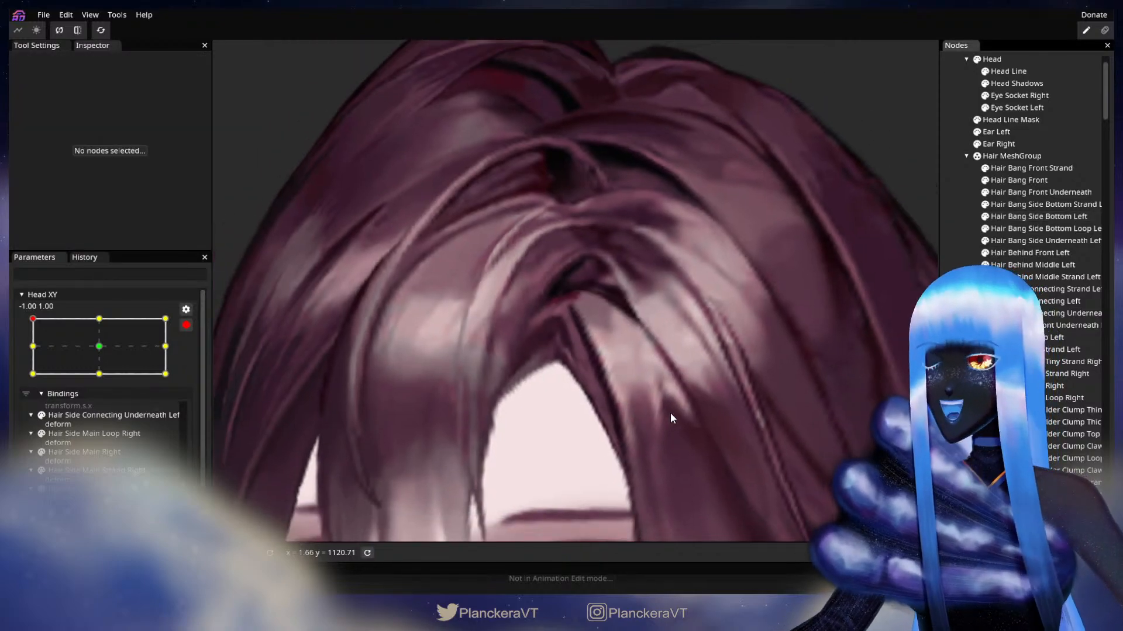
{"action": "scroll", "coordinate": [718, 423], "scroll_direction": "down", "scroll_amount": 4}
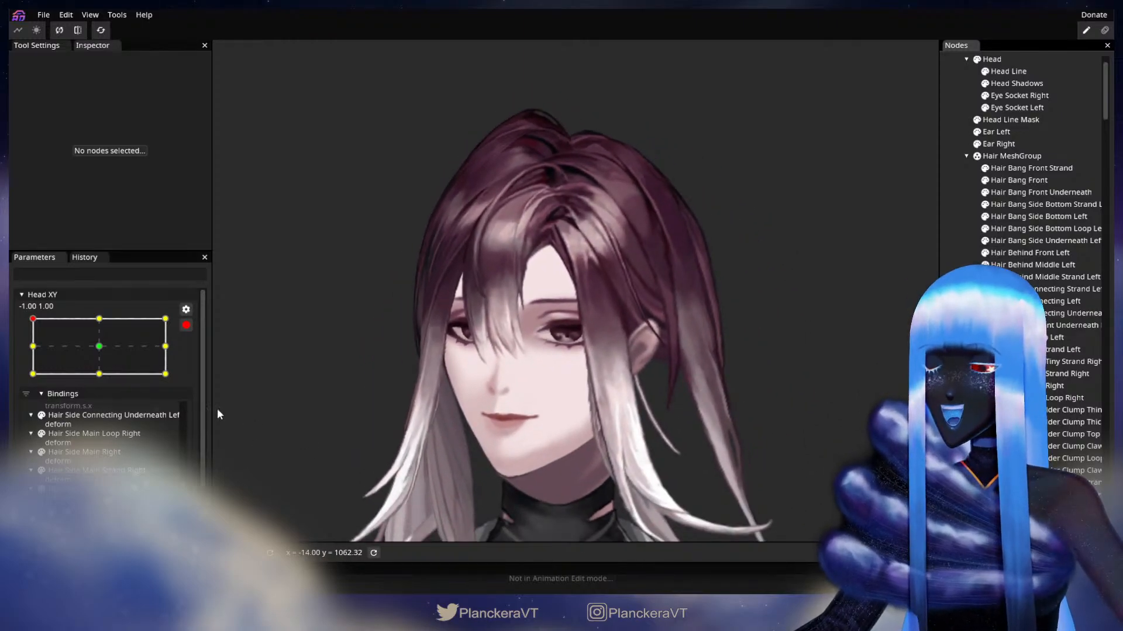
{"action": "left_click", "coordinate": [186, 325]}
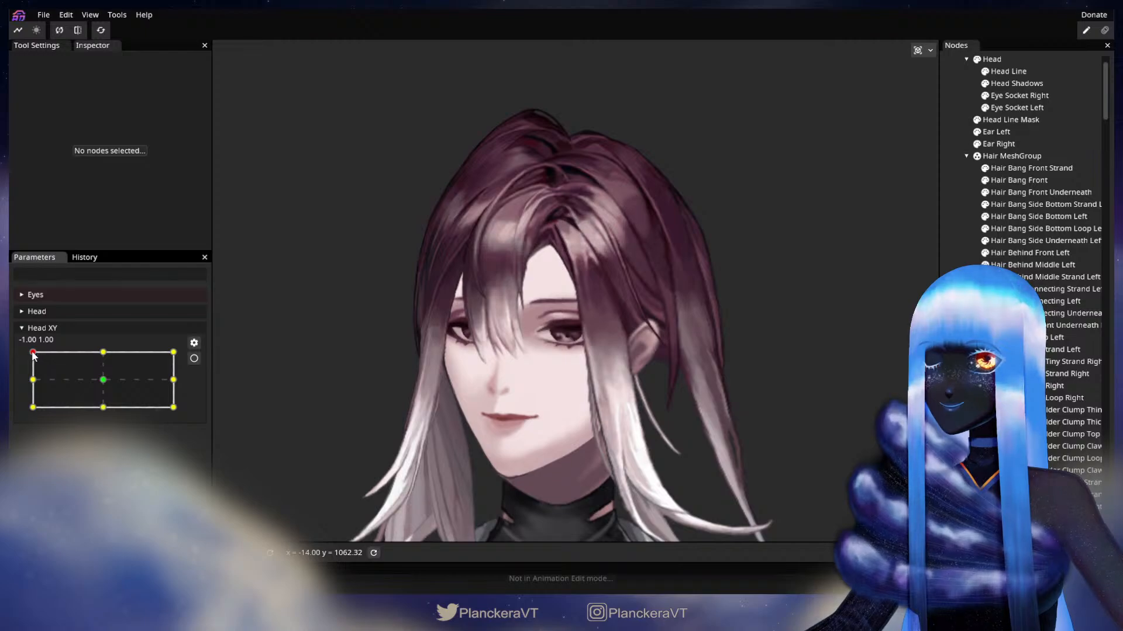
{"action": "left_click_drag", "start_coordinate": [32, 351], "coordinate": [27, 381]}
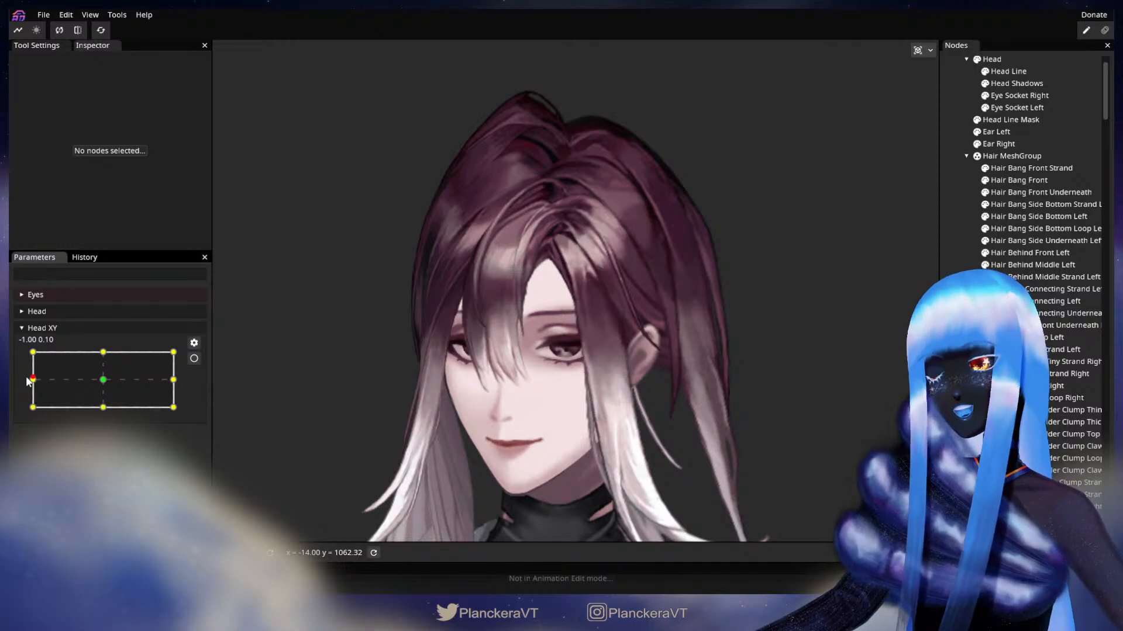
Return Head XY to -1.00, 1.00, enable editing and adjust the outer-edge vertices of Hair Bang Side Bottom Left beside the forehead.
{"action": "left_click_drag", "start_coordinate": [27, 378], "coordinate": [32, 352]}
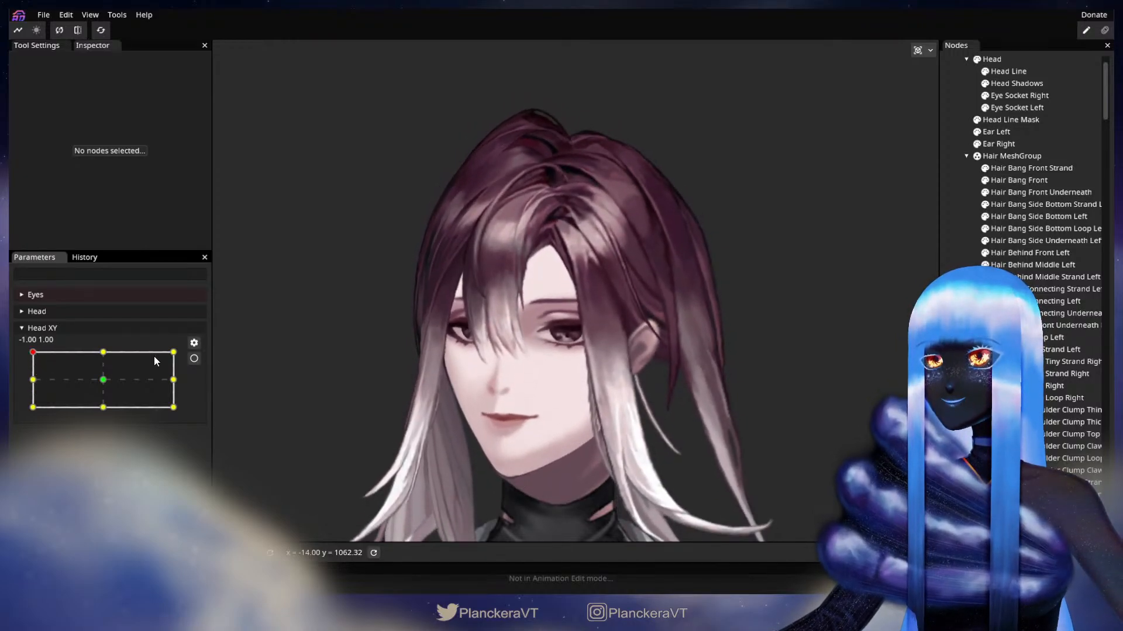
{"action": "left_click", "coordinate": [193, 358]}
{"action": "scroll", "coordinate": [531, 302], "scroll_direction": "up", "scroll_amount": 3}
{"action": "scroll", "coordinate": [545, 416], "scroll_direction": "up", "scroll_amount": 5}
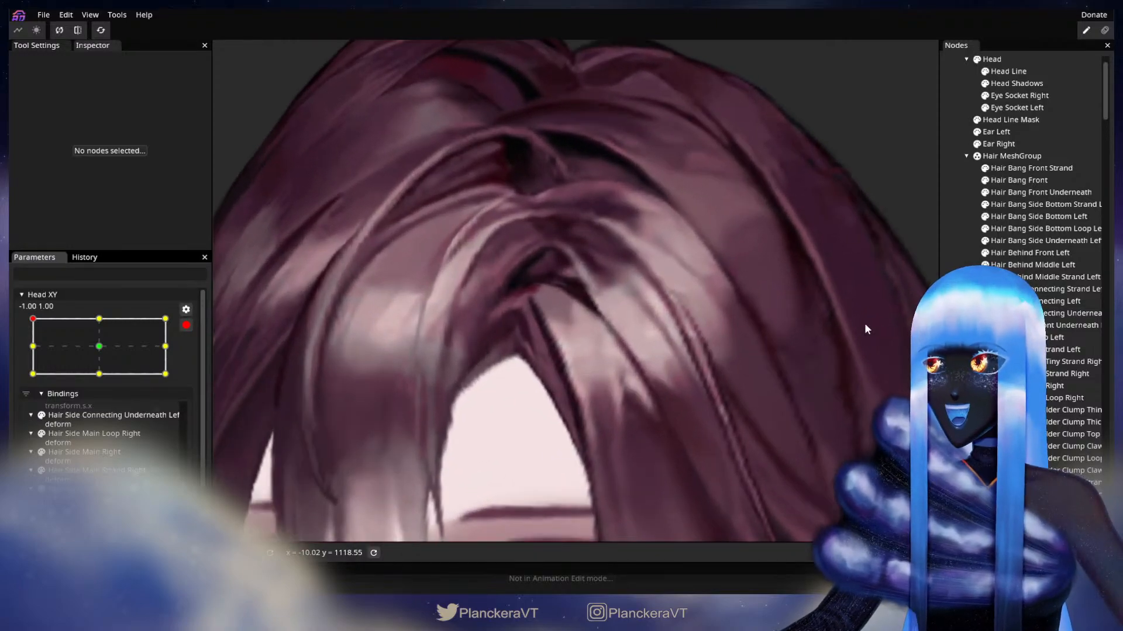
{"action": "left_click", "coordinate": [1032, 217]}
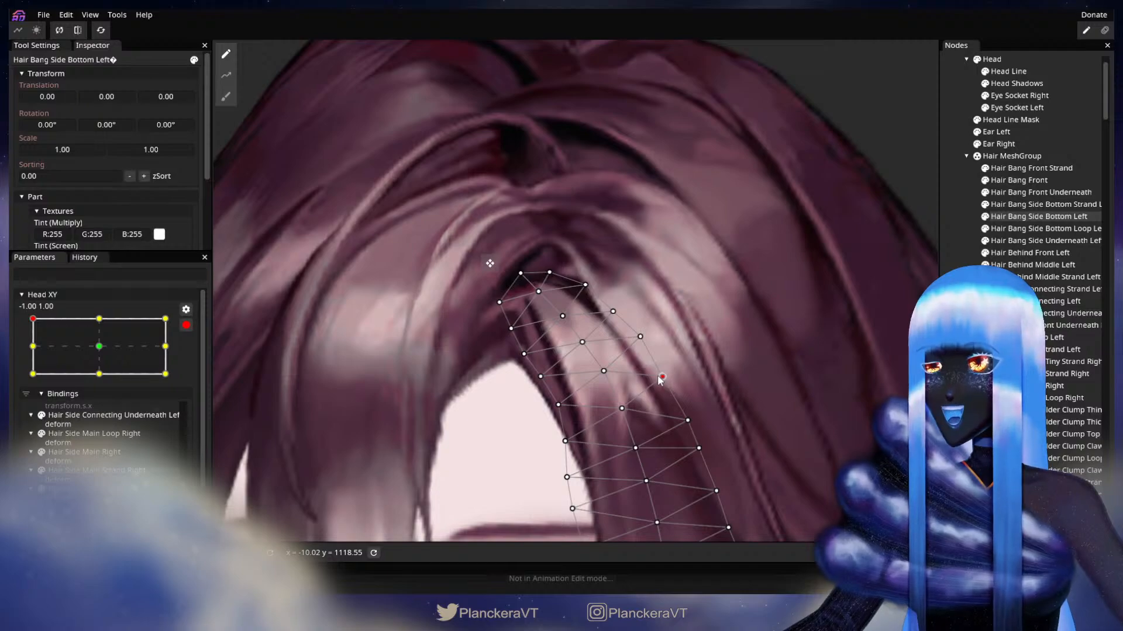
{"action": "left_click_drag", "start_coordinate": [687, 420], "coordinate": [701, 348]}
{"action": "scroll", "coordinate": [733, 358], "scroll_direction": "down", "scroll_amount": 5}
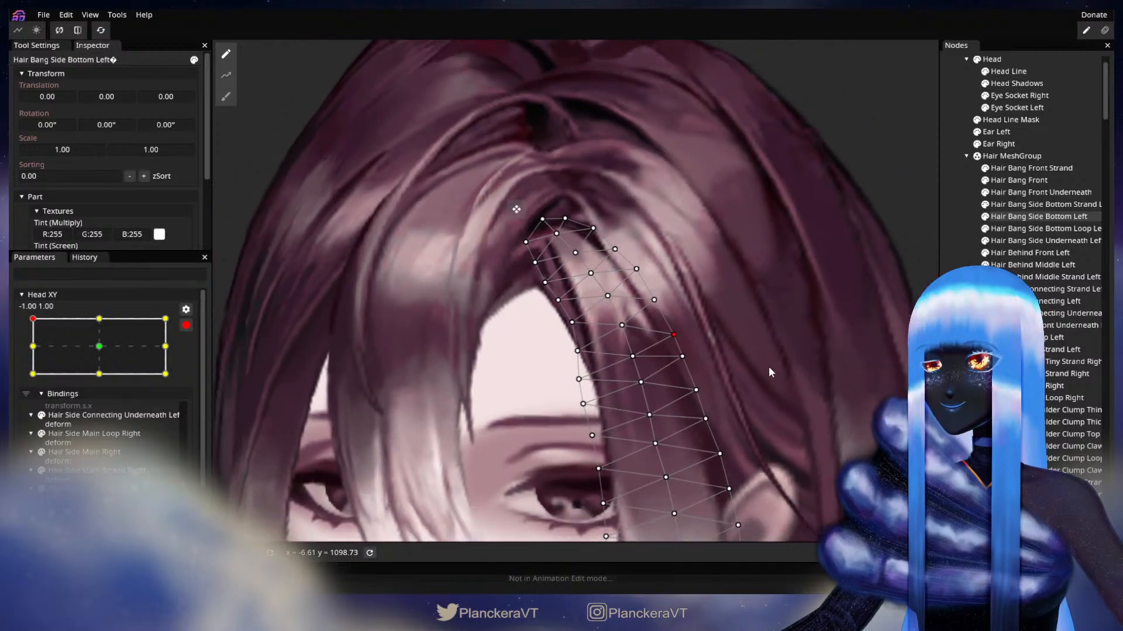
Deselect the bang mesh, turn off editing and check the whole head while moving Head XY around -1.00, 1.00.
{"action": "left_click", "coordinate": [809, 370]}
{"action": "scroll", "coordinate": [733, 403], "scroll_direction": "down", "scroll_amount": 5}
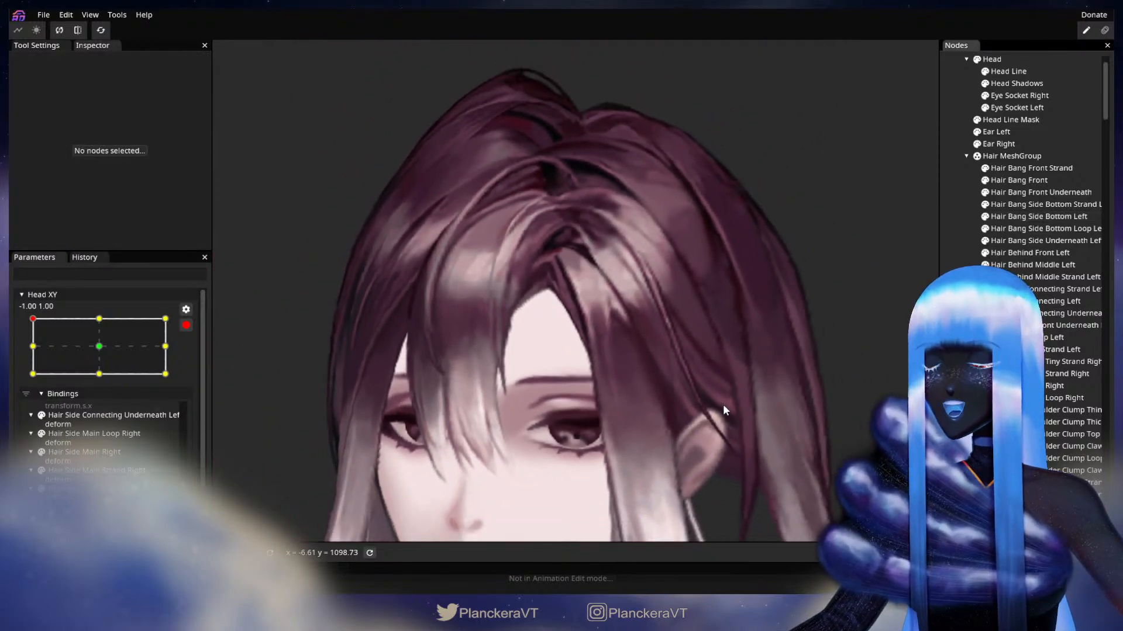
{"action": "scroll", "coordinate": [758, 393], "scroll_direction": "down", "scroll_amount": 1}
{"action": "left_click_drag", "start_coordinate": [759, 393], "coordinate": [753, 349]}
{"action": "scroll", "coordinate": [753, 349], "scroll_direction": "down", "scroll_amount": 1}
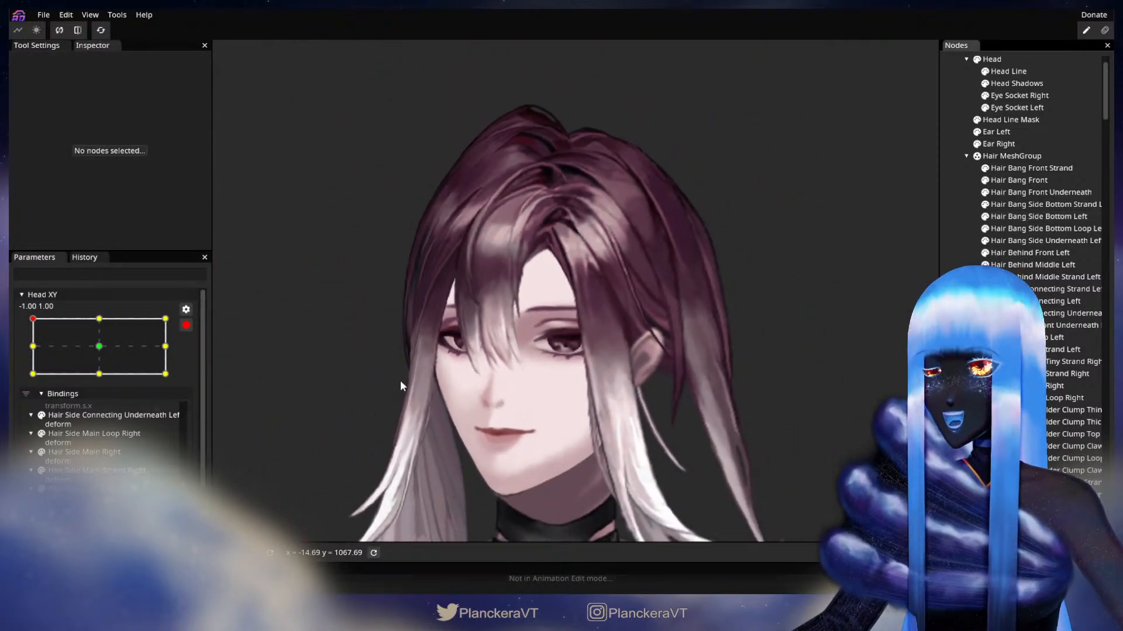
{"action": "left_click", "coordinate": [183, 328]}
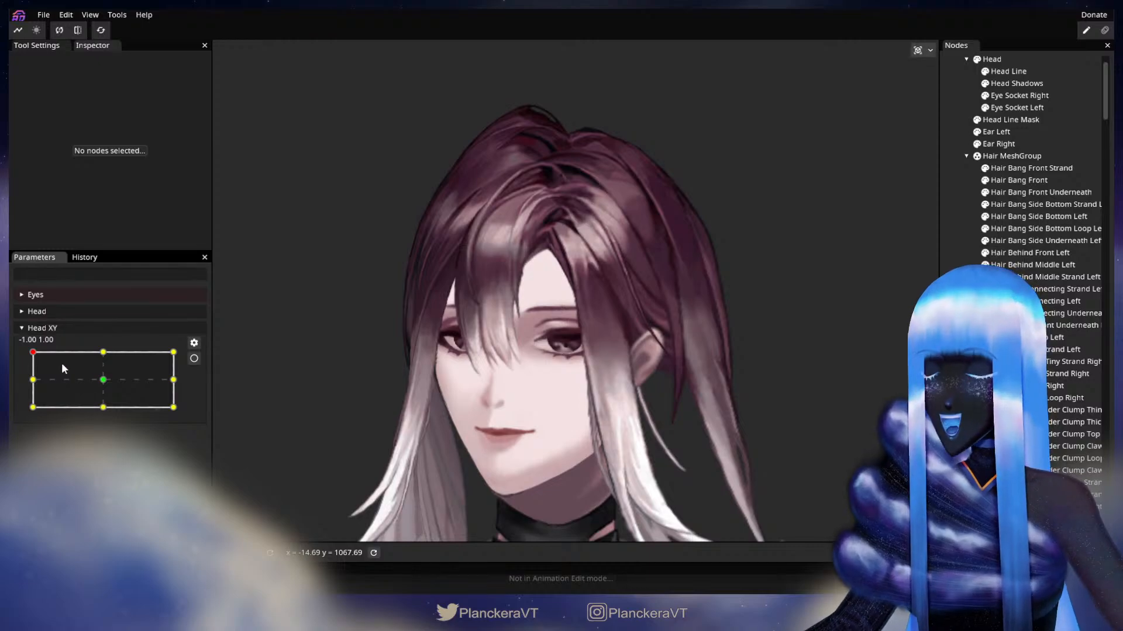
{"action": "mouse_move", "coordinate": [34, 355]}
{"action": "left_mouse_down"}
{"action": "mouse_move", "coordinate": [25, 384]}
{"action": "mouse_move", "coordinate": [28, 352]}
{"action": "left_mouse_up"}
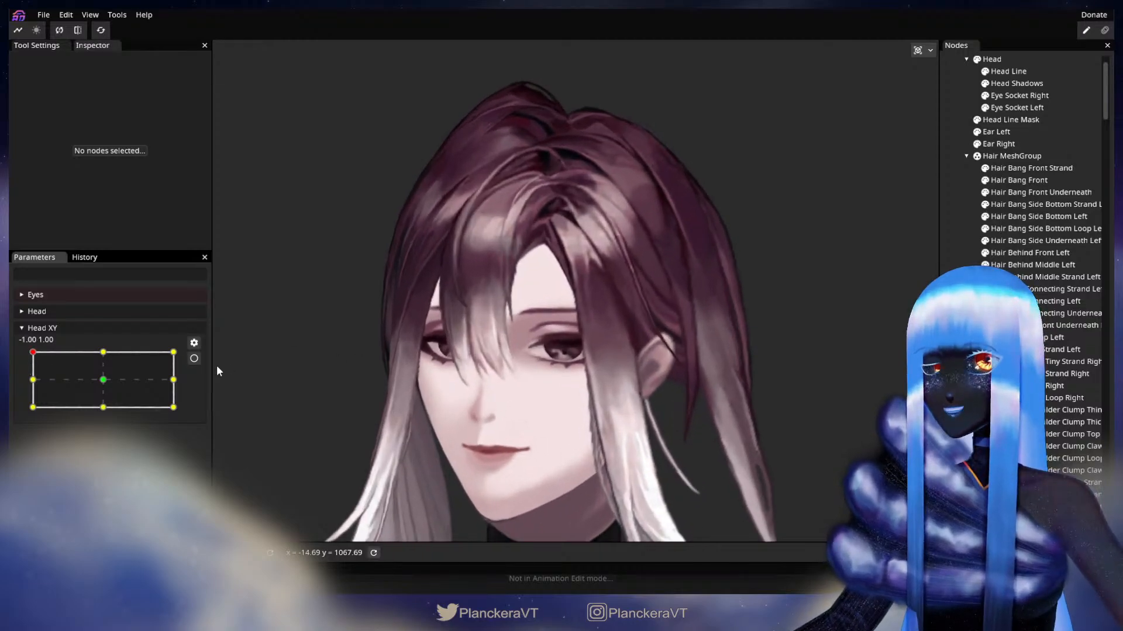
Re-enable editing at Head XY -1.00, 1.00 and nudge the upper inner-edge vertices of Hair Side Connecting Strand Left.
{"action": "scroll", "coordinate": [627, 313], "scroll_direction": "up", "scroll_amount": 3}
{"action": "left_click", "coordinate": [194, 358]}
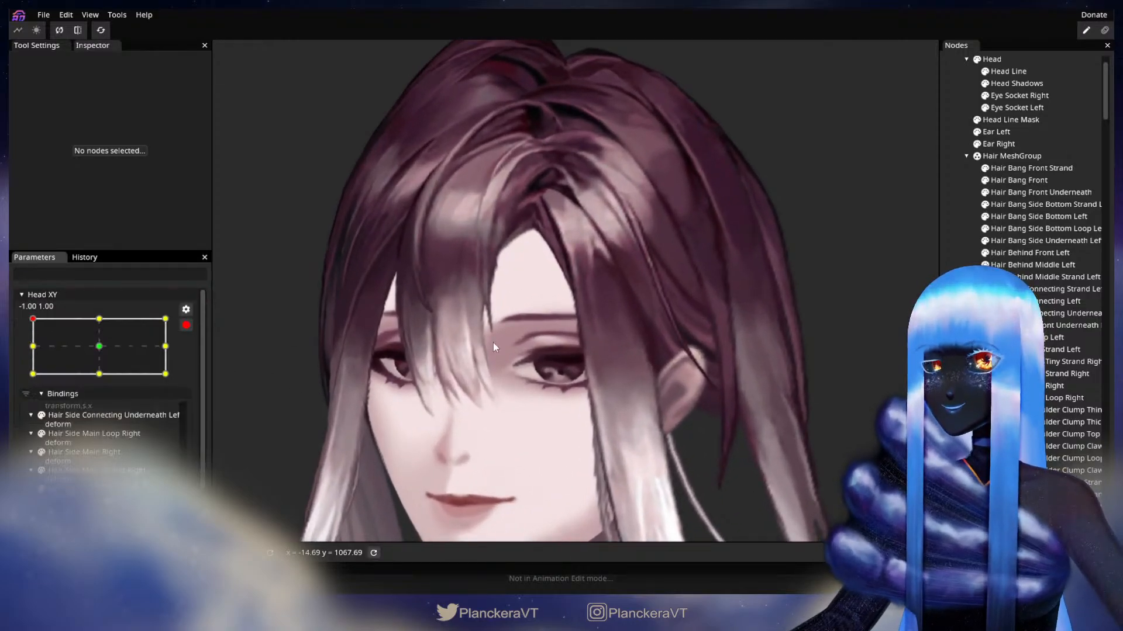
{"action": "scroll", "coordinate": [616, 313], "scroll_direction": "up", "scroll_amount": 4}
{"action": "scroll", "coordinate": [614, 400], "scroll_direction": "up", "scroll_amount": 5}
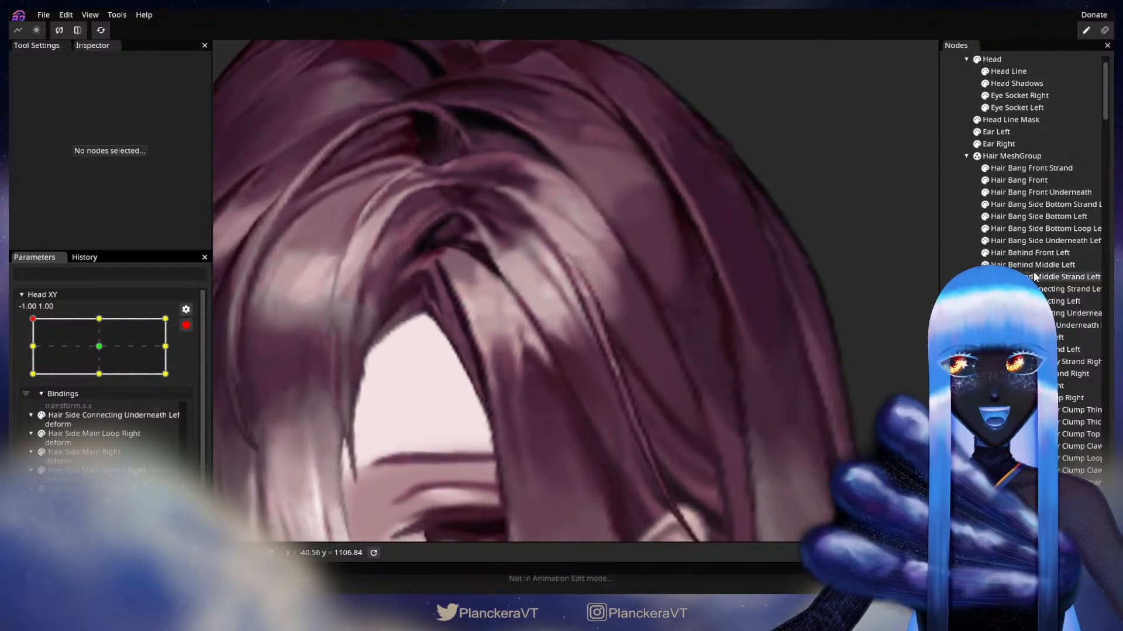
{"action": "left_click", "coordinate": [1019, 289]}
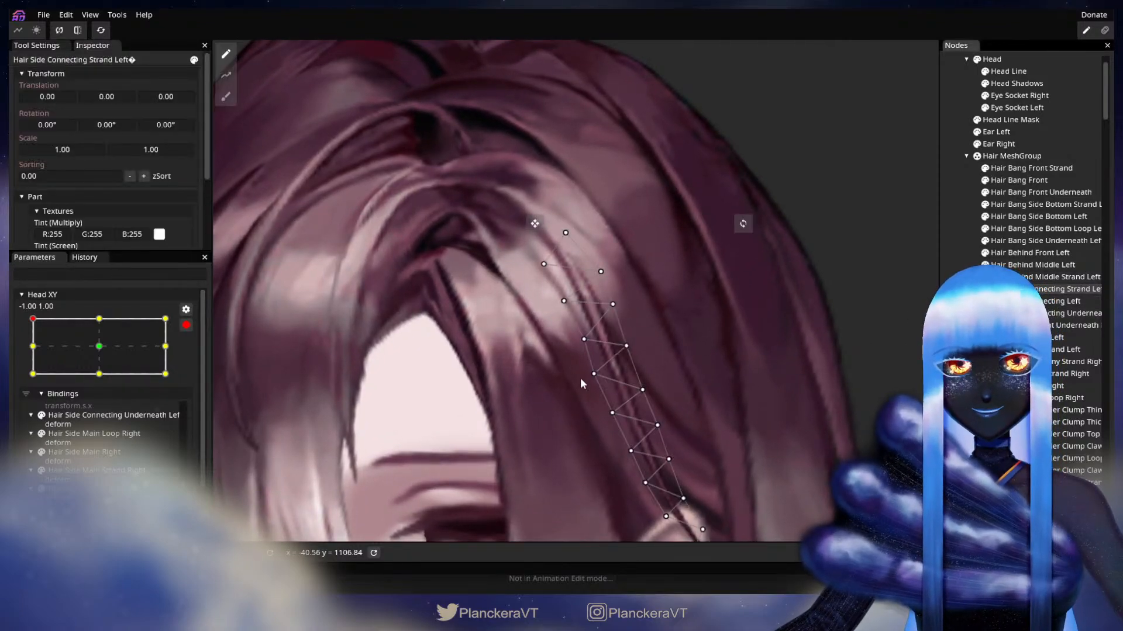
{"action": "scroll", "coordinate": [587, 364], "scroll_direction": "up", "scroll_amount": 1}
{"action": "left_click", "coordinate": [585, 345]}
{"action": "left_click_drag", "start_coordinate": [582, 346], "coordinate": [580, 347]}
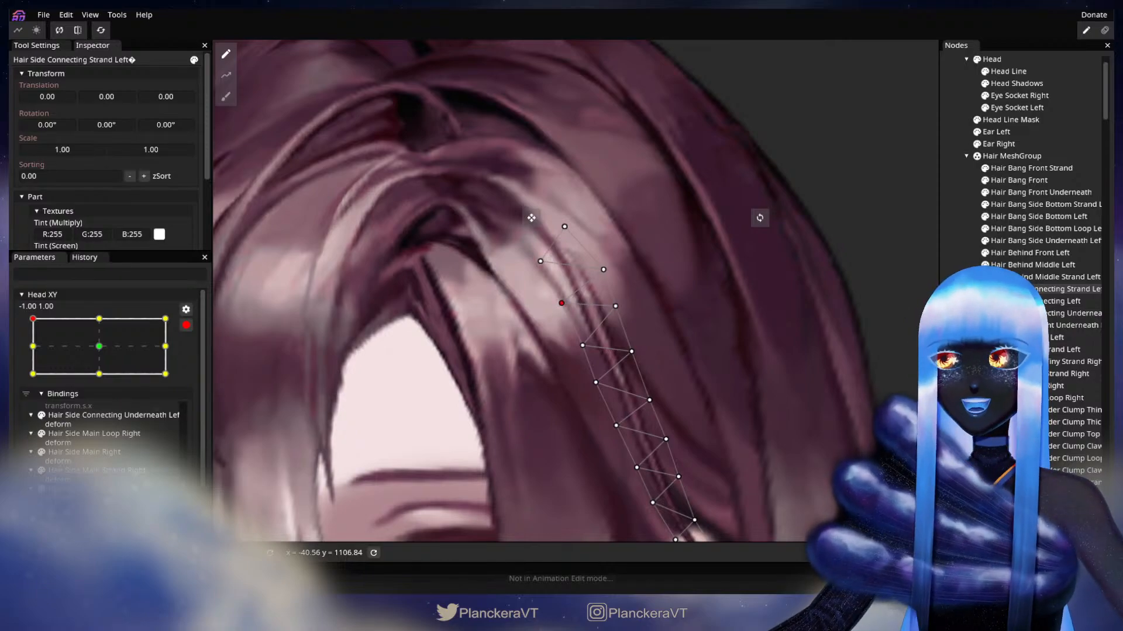
Deselect the strand, turn off editing and preview the full head's movement from Head XY -1.00, 1.00 and back.
{"action": "left_click", "coordinate": [611, 443]}
{"action": "scroll", "coordinate": [610, 445], "scroll_direction": "down", "scroll_amount": 2}
{"action": "scroll", "coordinate": [610, 448], "scroll_direction": "down", "scroll_amount": 5}
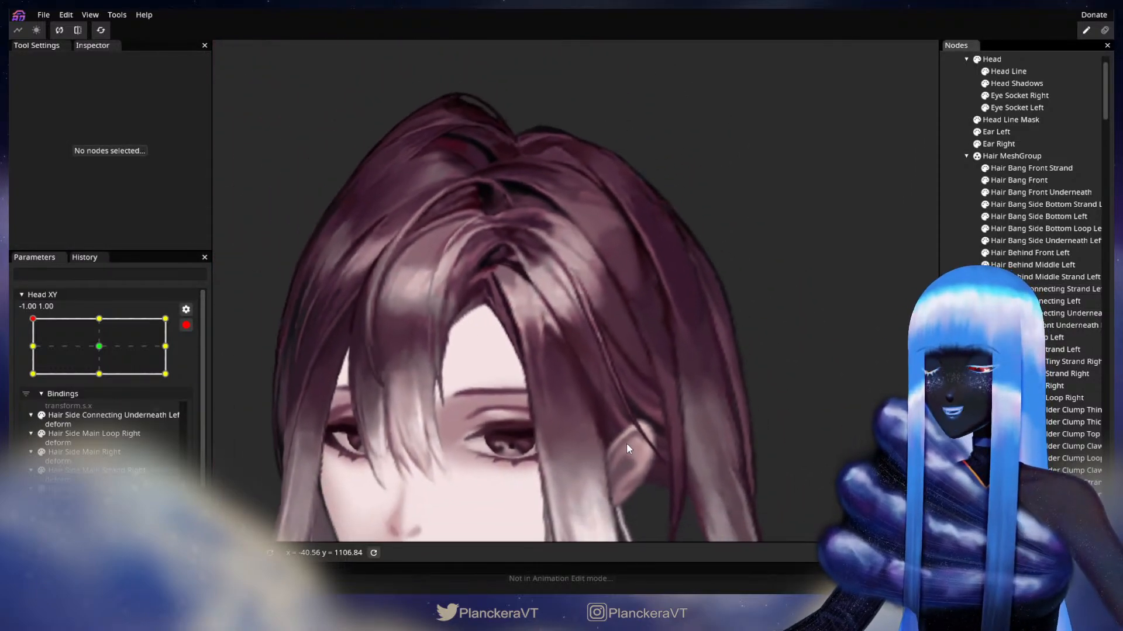
{"action": "left_click_drag", "start_coordinate": [637, 461], "coordinate": [715, 396]}
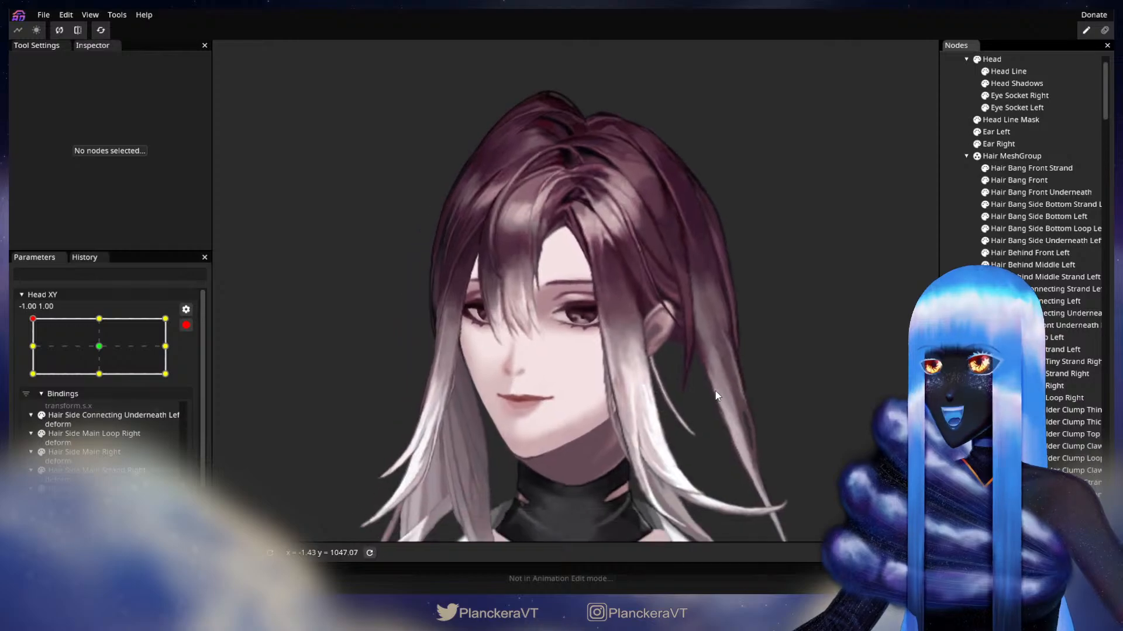
{"action": "left_click", "coordinate": [186, 326]}
{"action": "mouse_move", "coordinate": [33, 352]}
{"action": "left_mouse_down"}
{"action": "mouse_move", "coordinate": [27, 389]}
{"action": "mouse_move", "coordinate": [25, 352]}
{"action": "mouse_move", "coordinate": [19, 361]}
{"action": "mouse_move", "coordinate": [32, 352]}
{"action": "left_mouse_up"}
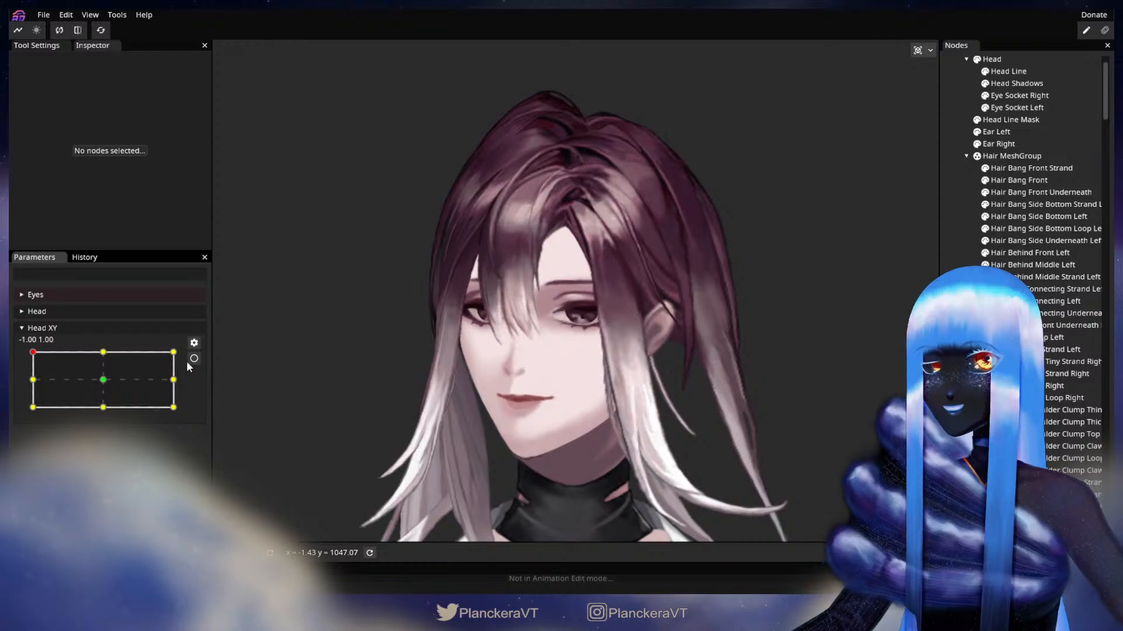
Re-enable editing at Head XY -1.00, 1.00, reposition the mid-mesh vertices of Hair Side Connecting Left beside the bang, and save the project.
{"action": "left_click", "coordinate": [193, 359]}
{"action": "scroll", "coordinate": [786, 321], "scroll_direction": "up", "scroll_amount": 5}
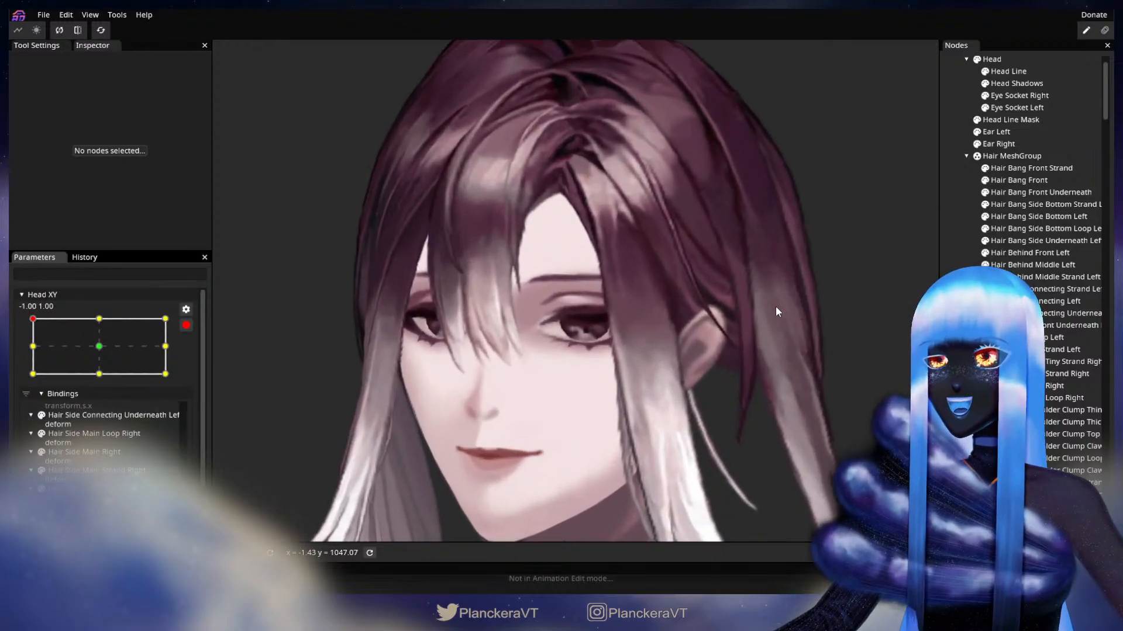
{"action": "scroll", "coordinate": [775, 307], "scroll_direction": "up", "scroll_amount": 5}
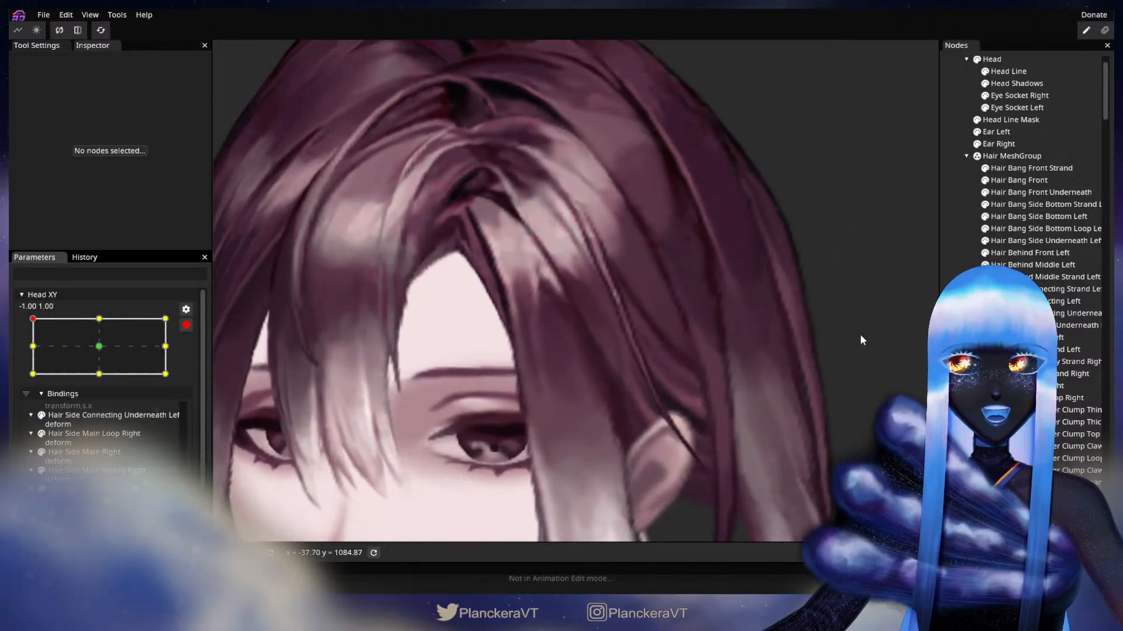
{"action": "left_click", "coordinate": [1020, 302]}
{"action": "scroll", "coordinate": [562, 356], "scroll_direction": "up", "scroll_amount": 3}
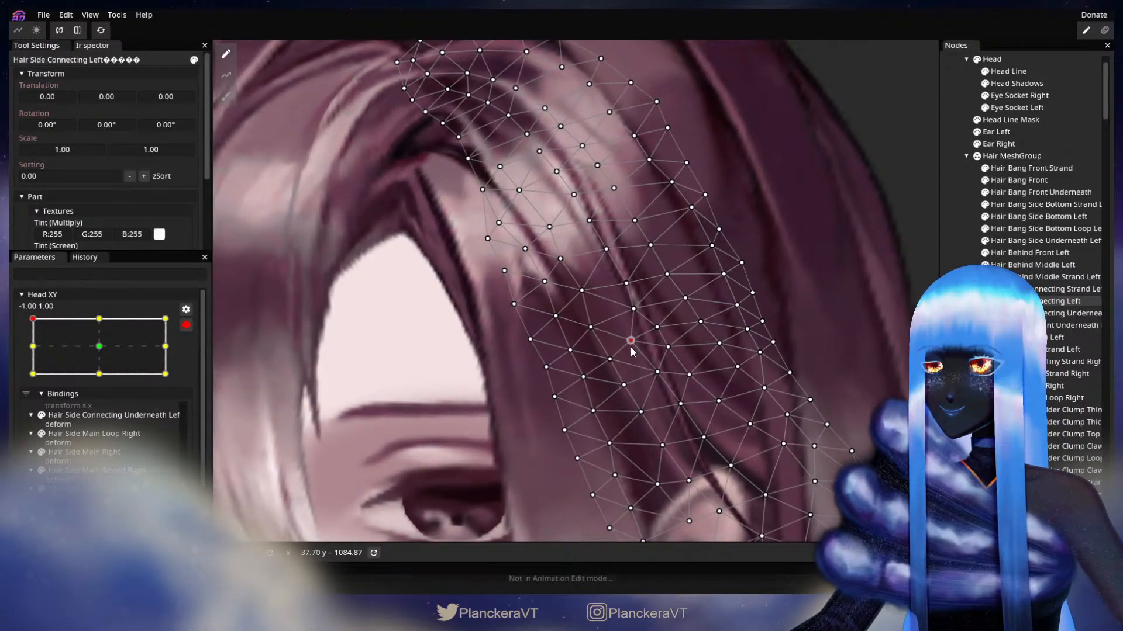
{"action": "left_click_drag", "start_coordinate": [609, 360], "coordinate": [653, 374]}
{"action": "key", "text": "ctrl+s"}
Fine-tune the Hair Side Connecting Left vertices along the dark strand running from the highlight down towards the ear.
{"action": "left_click_drag", "start_coordinate": [641, 412], "coordinate": [617, 393]}
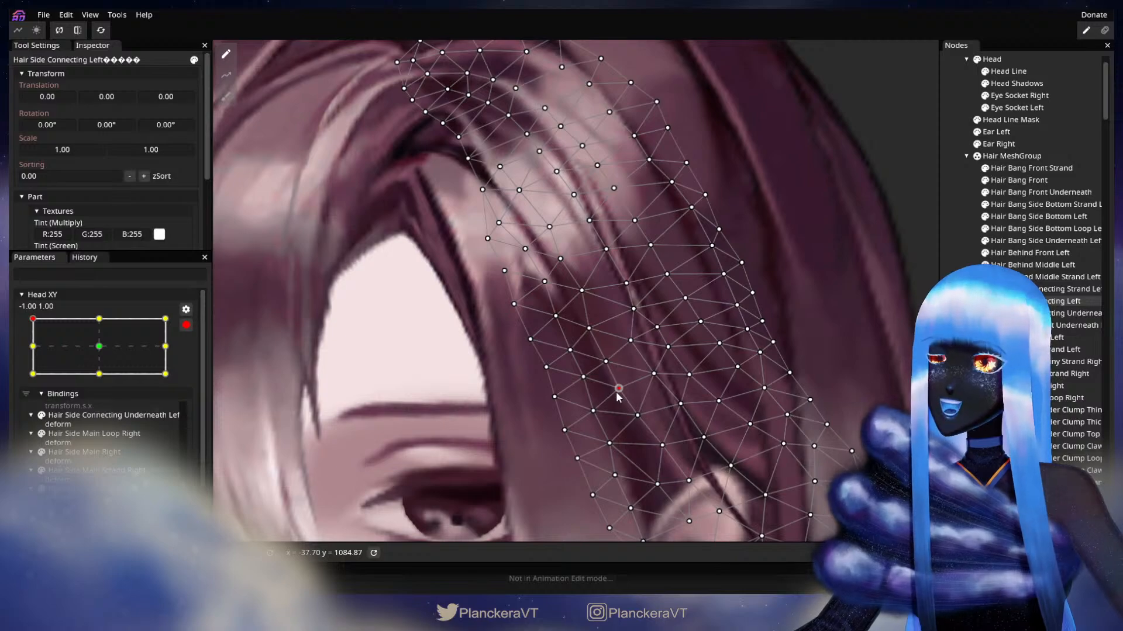
{"action": "left_click", "coordinate": [605, 363]}
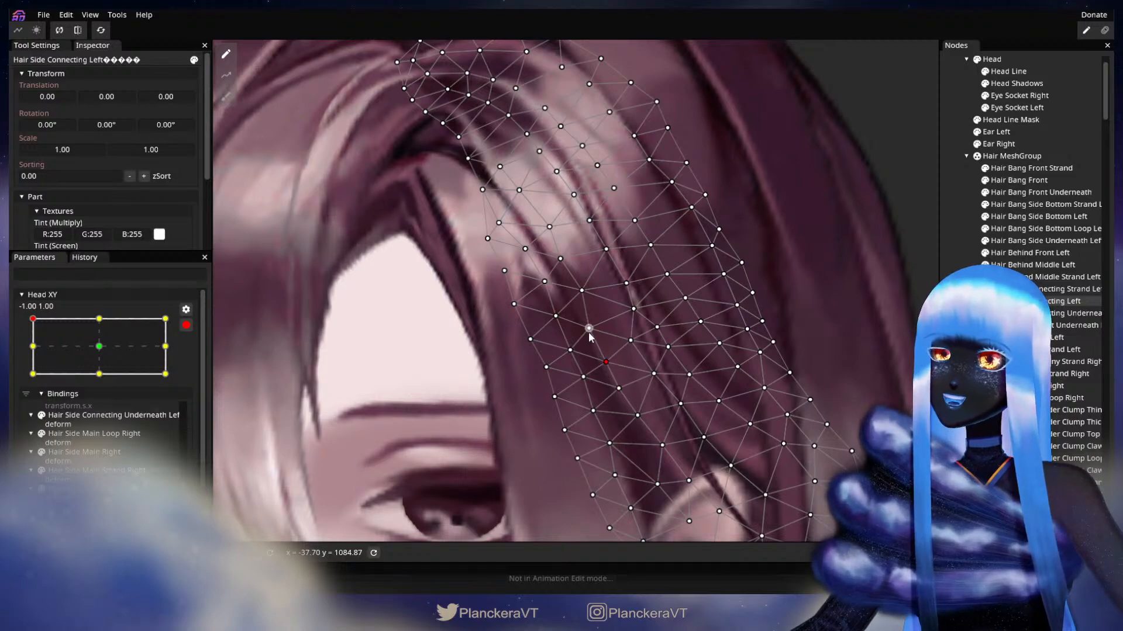
{"action": "left_click", "coordinate": [629, 343]}
{"action": "left_click_drag", "start_coordinate": [633, 310], "coordinate": [575, 297]}
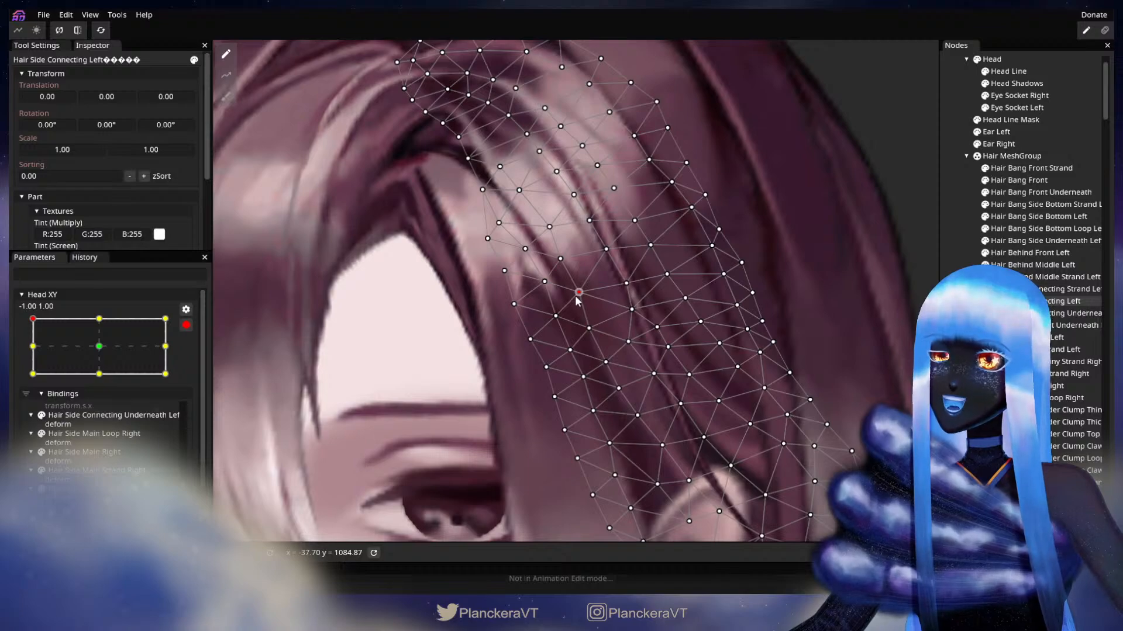
{"action": "left_click", "coordinate": [628, 342]}
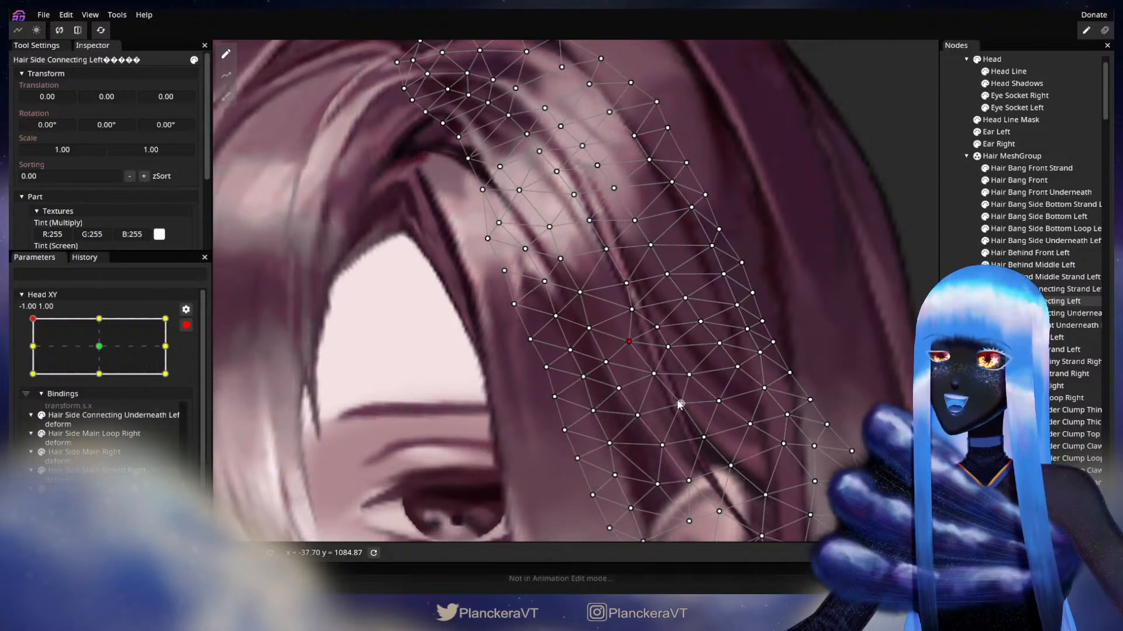
{"action": "left_click_drag", "start_coordinate": [661, 447], "coordinate": [660, 447]}
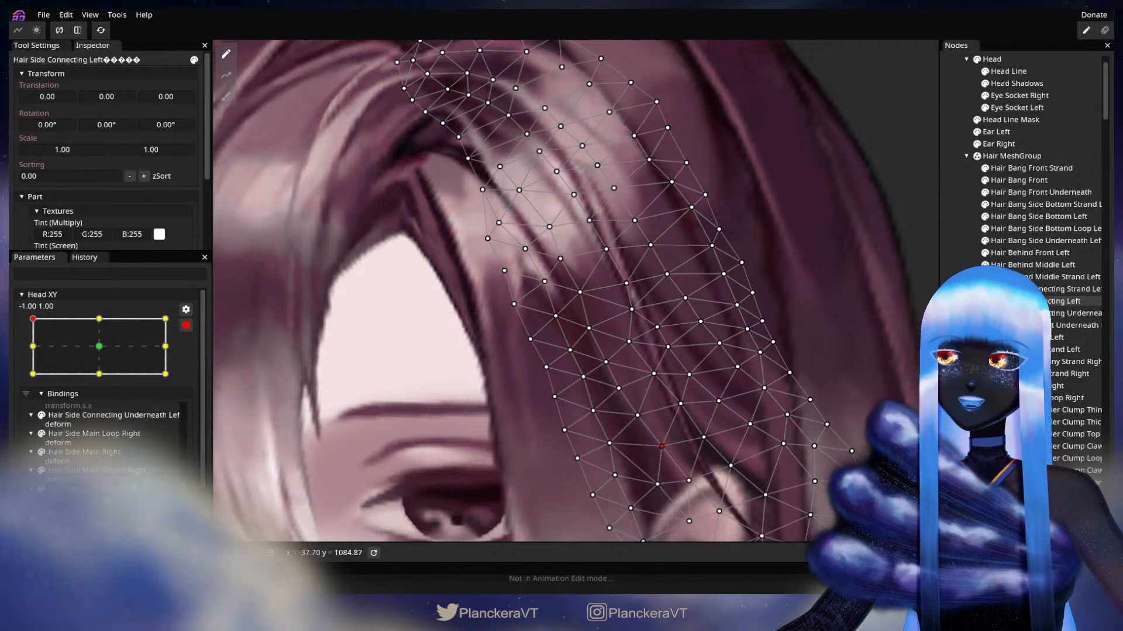
Deselect Hair Side Connecting Left, turn off editing and test the head turn from Head XY -1.00, 1.00 and back.
{"action": "left_click", "coordinate": [588, 443]}
{"action": "scroll", "coordinate": [602, 433], "scroll_direction": "down", "scroll_amount": 2}
{"action": "scroll", "coordinate": [609, 427], "scroll_direction": "down", "scroll_amount": 6}
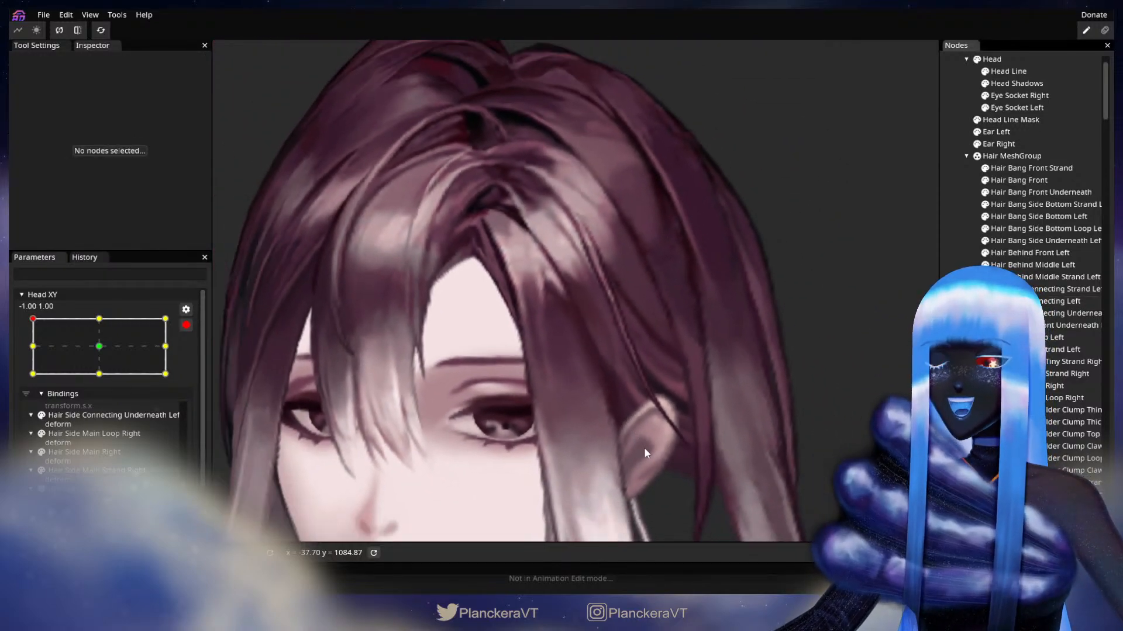
{"action": "scroll", "coordinate": [662, 453], "scroll_direction": "down", "scroll_amount": 3}
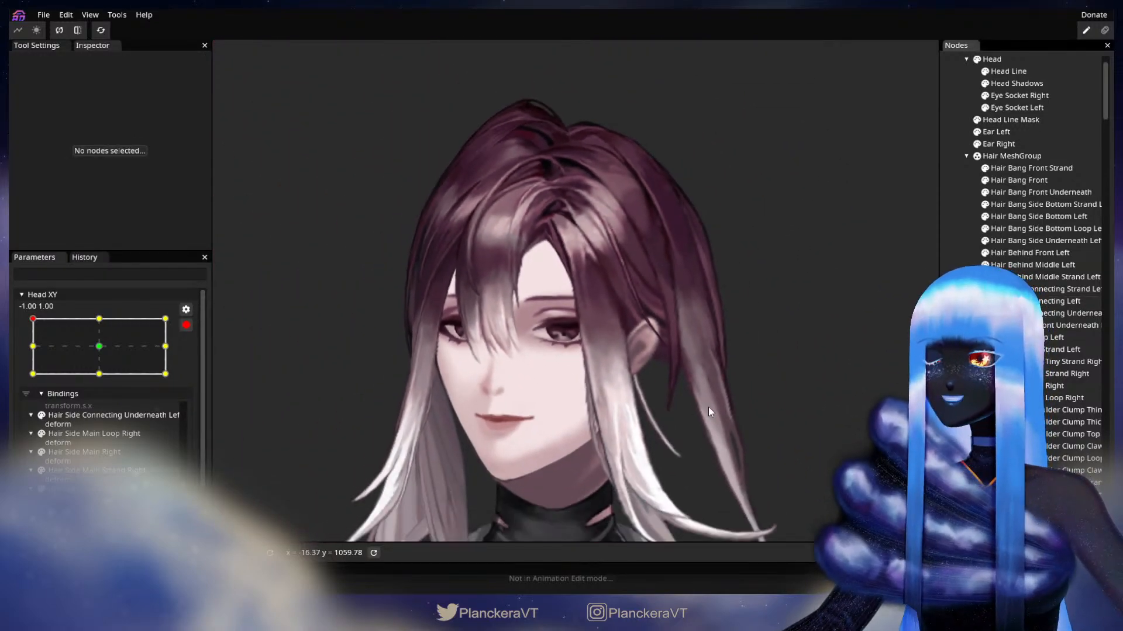
{"action": "left_click", "coordinate": [186, 325]}
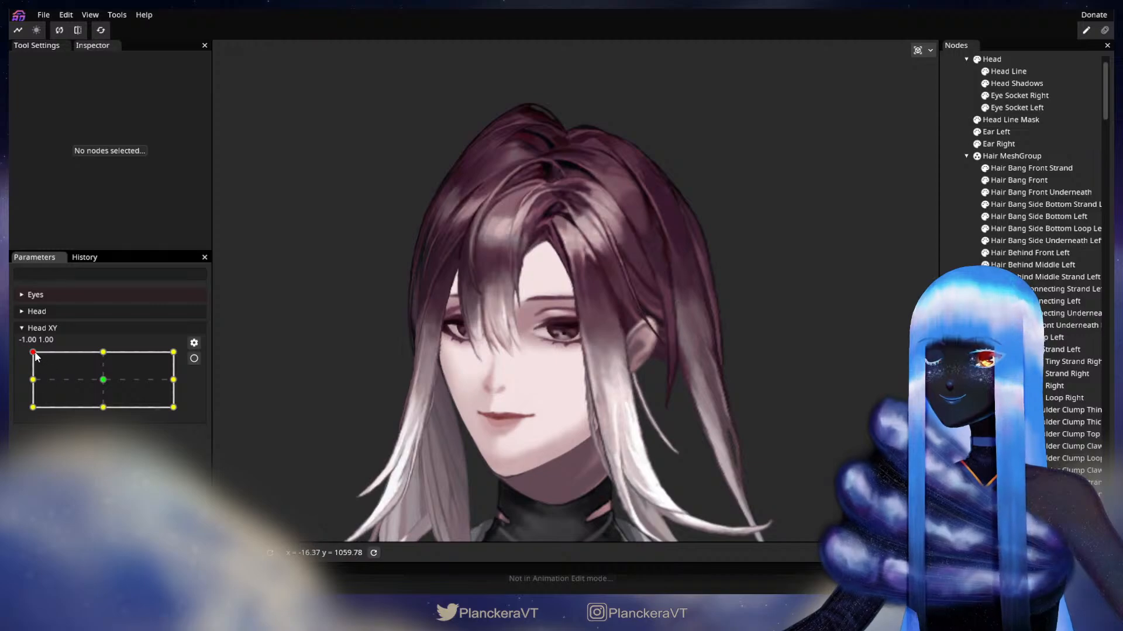
{"action": "mouse_move", "coordinate": [25, 352]}
{"action": "left_mouse_down"}
{"action": "mouse_move", "coordinate": [23, 387]}
{"action": "mouse_move", "coordinate": [11, 353]}
{"action": "mouse_move", "coordinate": [10, 386]}
{"action": "mouse_move", "coordinate": [18, 353]}
{"action": "left_mouse_up"}
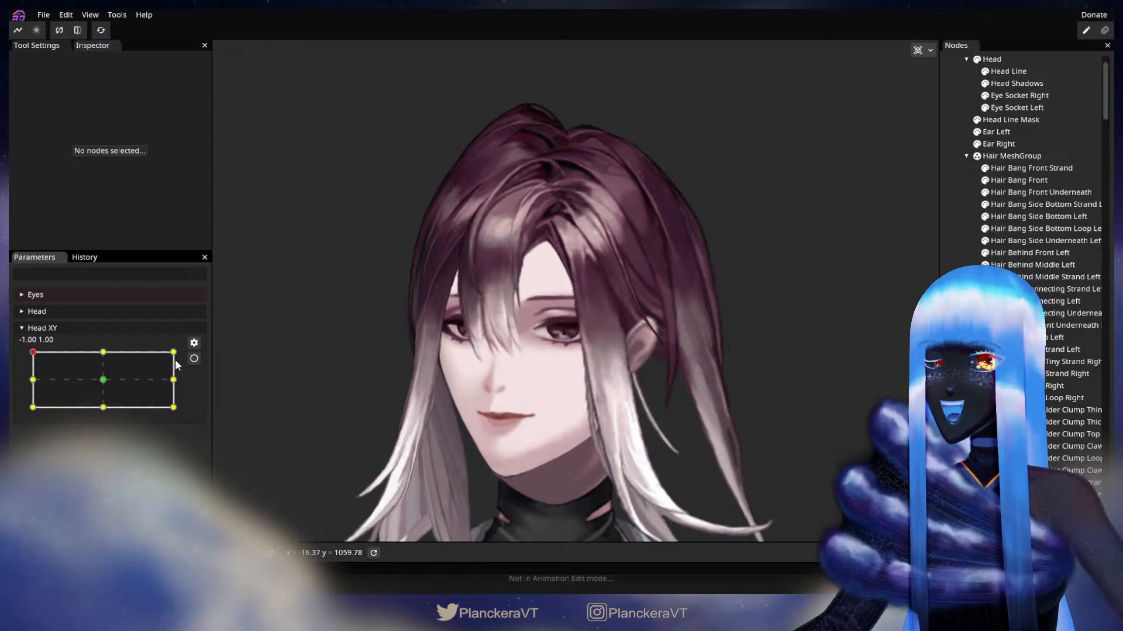
Re-enable editing at Head XY -1.00, 1.00 and smooth the Hair Side Connecting Left vertices between the bang and the connecting strand above the ear.
{"action": "left_click", "coordinate": [193, 358]}
{"action": "scroll", "coordinate": [658, 381], "scroll_direction": "up", "scroll_amount": 5}
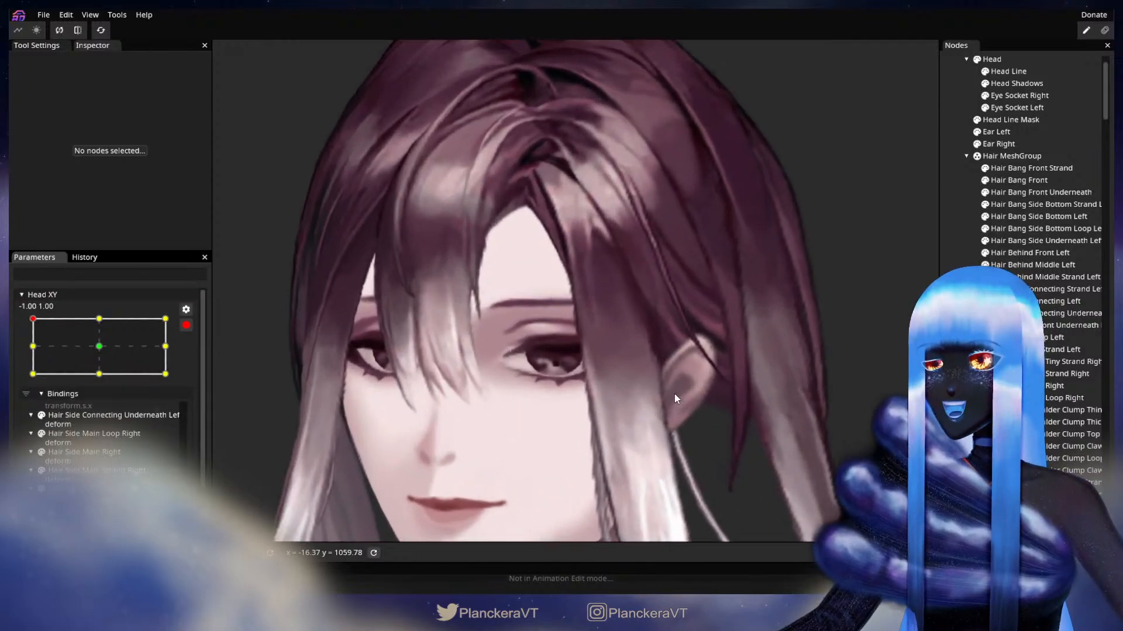
{"action": "scroll", "coordinate": [675, 396], "scroll_direction": "up", "scroll_amount": 5}
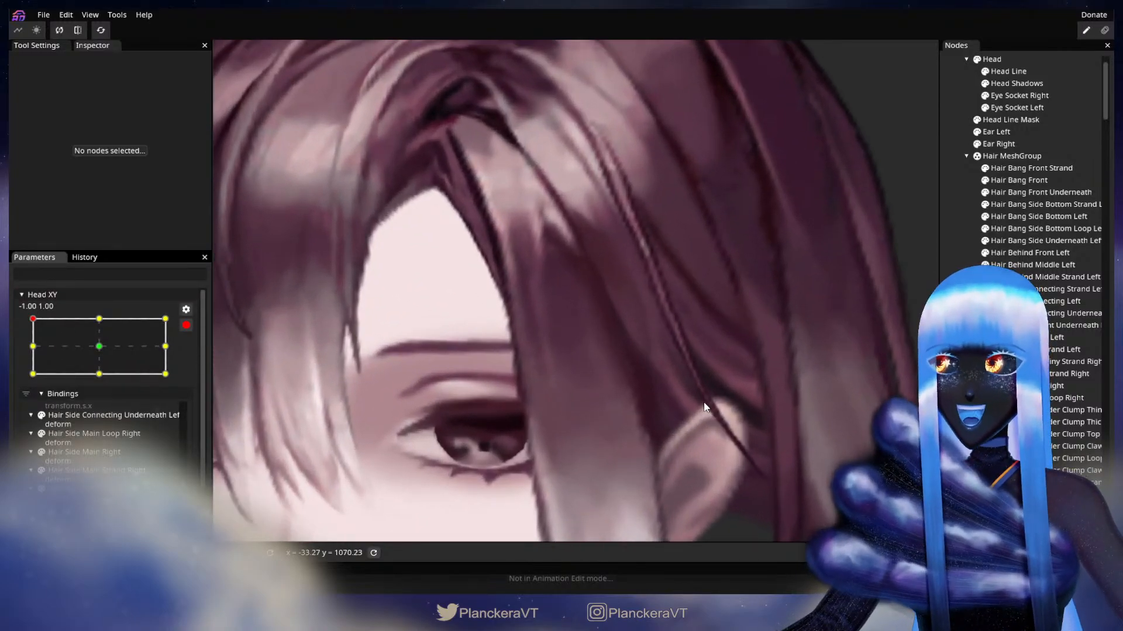
{"action": "left_click", "coordinate": [1064, 301]}
{"action": "scroll", "coordinate": [645, 367], "scroll_direction": "up", "scroll_amount": 2}
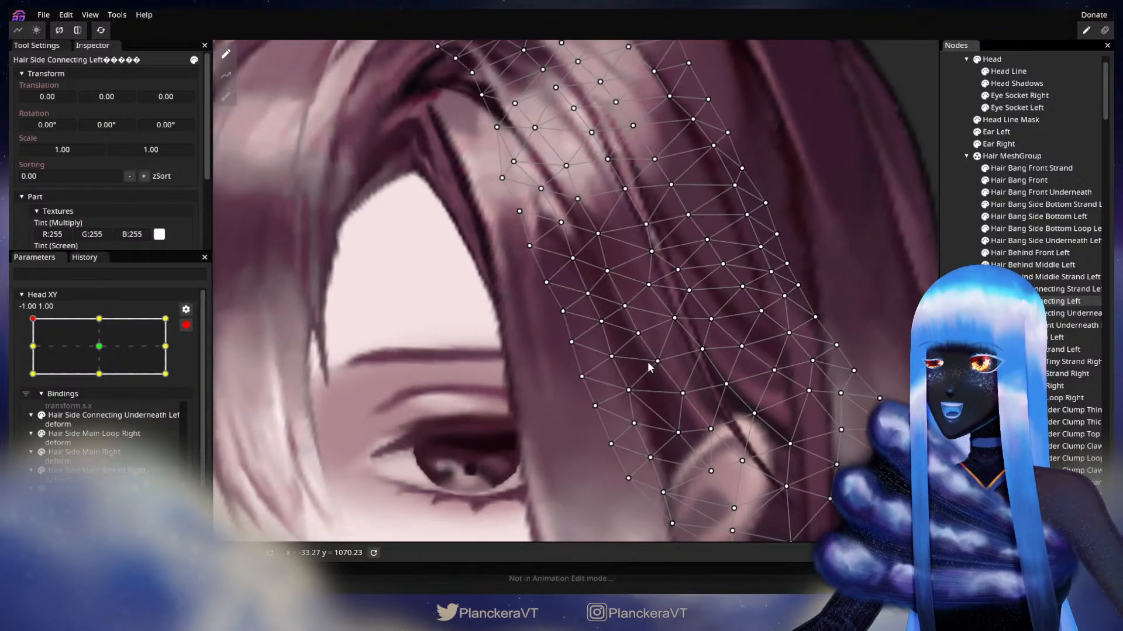
{"action": "scroll", "coordinate": [645, 367], "scroll_direction": "up", "scroll_amount": 2}
{"action": "left_click_drag", "start_coordinate": [636, 315], "coordinate": [660, 286]}
{"action": "left_click", "coordinate": [687, 326]}
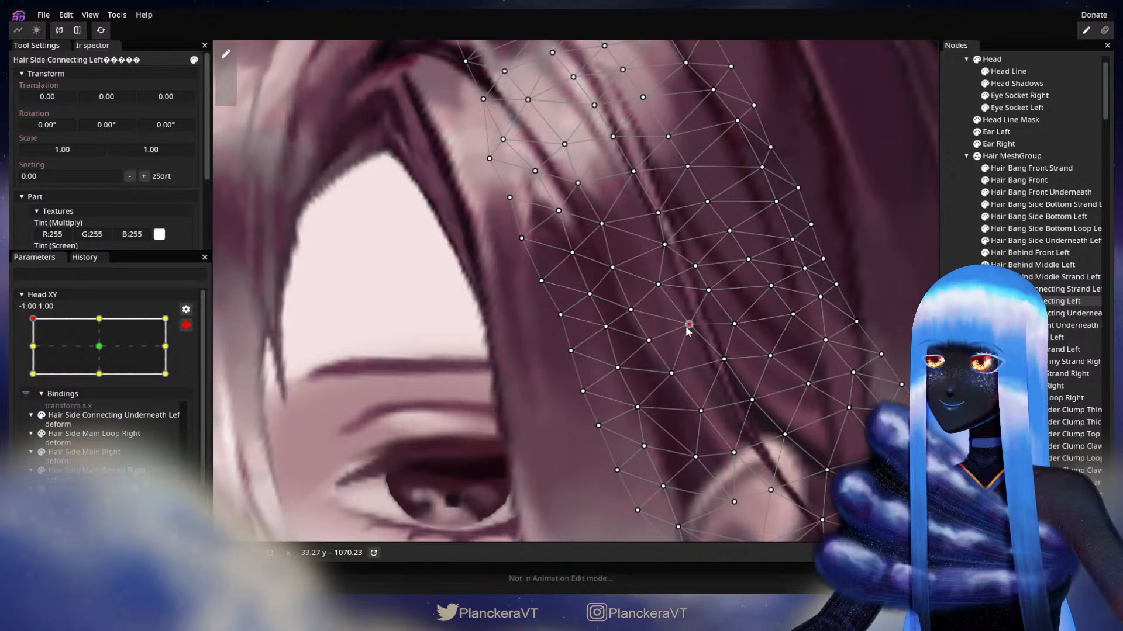
{"action": "left_click_drag", "start_coordinate": [649, 342], "coordinate": [647, 345]}
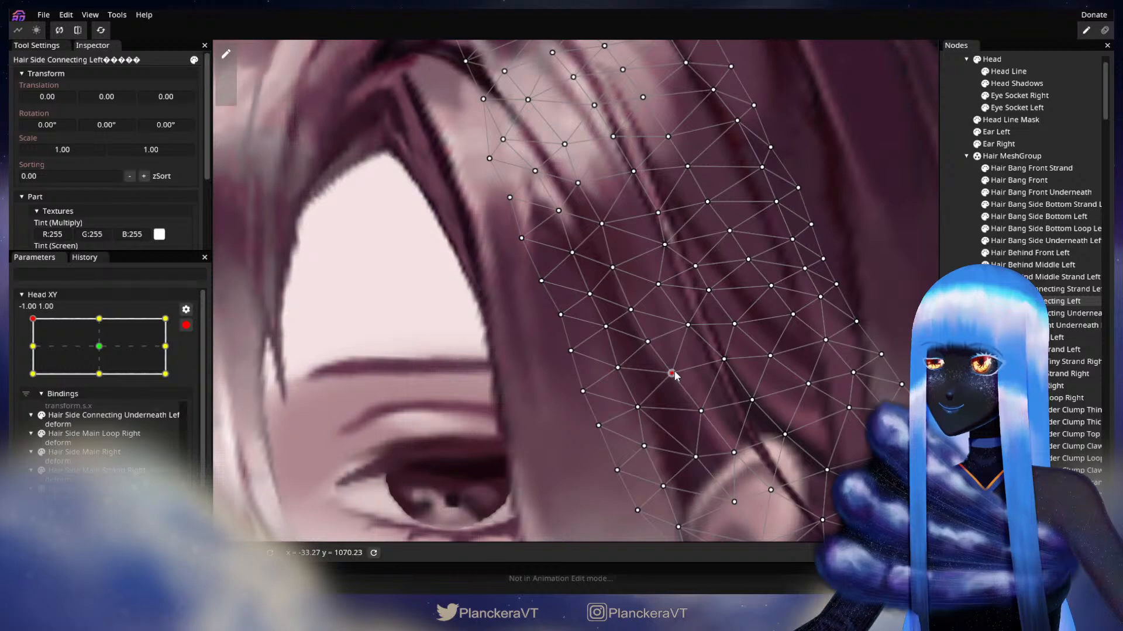
Deselect Hair Side Connecting Left, turn off editing of Head XY, and test the head turn around -1.00, 1.00.
{"action": "key", "text": "Escape"}
{"action": "scroll", "coordinate": [657, 425], "scroll_direction": "down", "scroll_amount": 5}
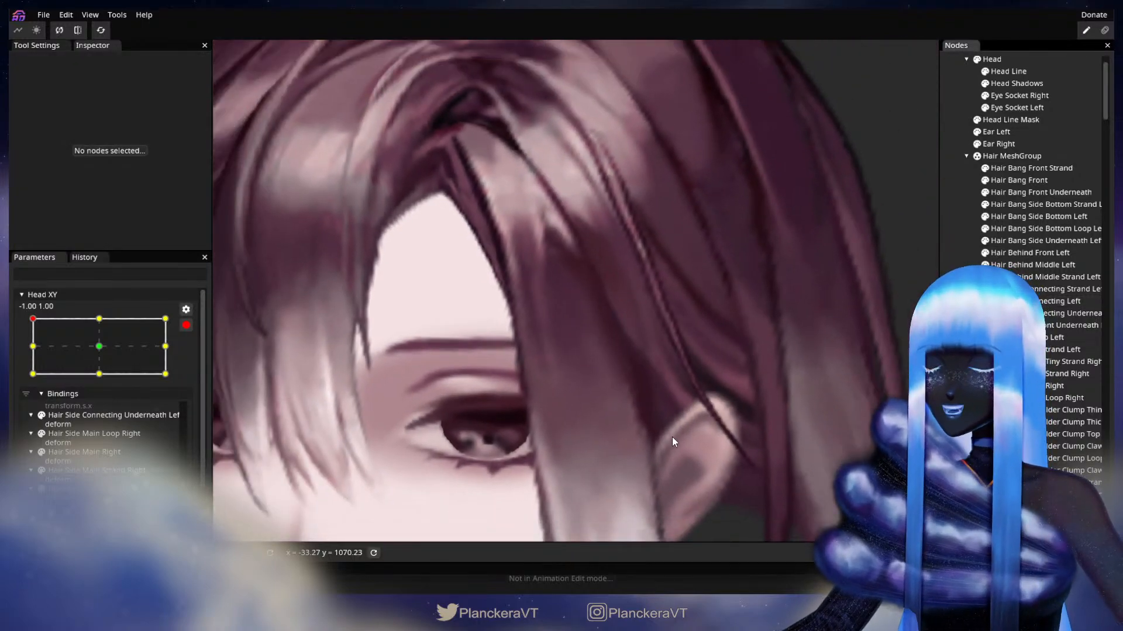
{"action": "scroll", "coordinate": [679, 432], "scroll_direction": "down", "scroll_amount": 6}
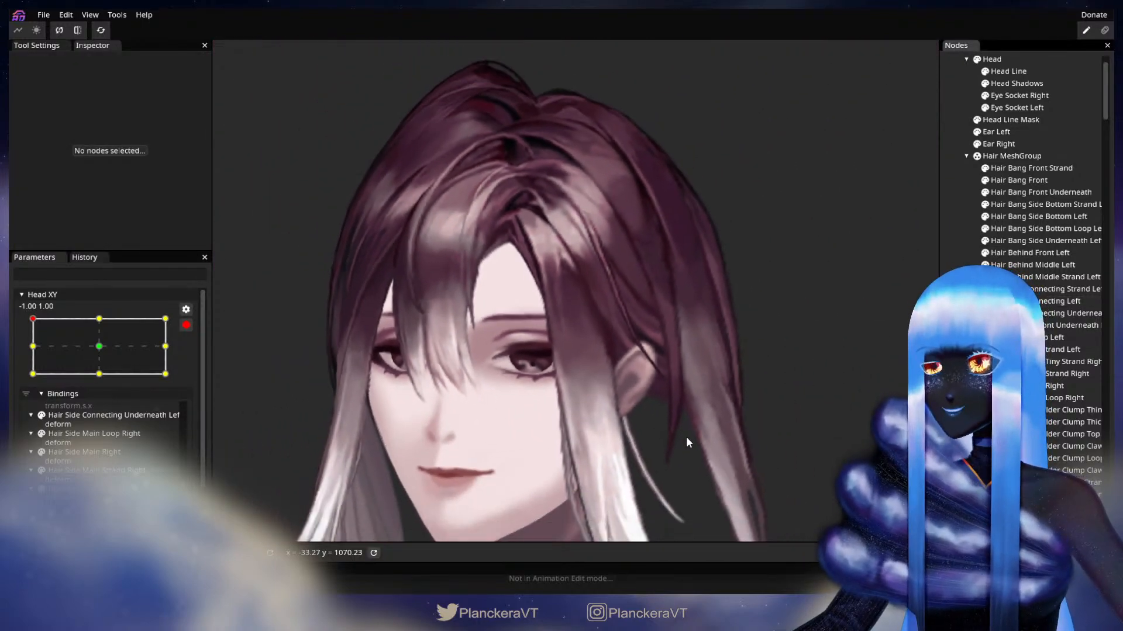
{"action": "scroll", "coordinate": [686, 429], "scroll_direction": "down", "scroll_amount": 3}
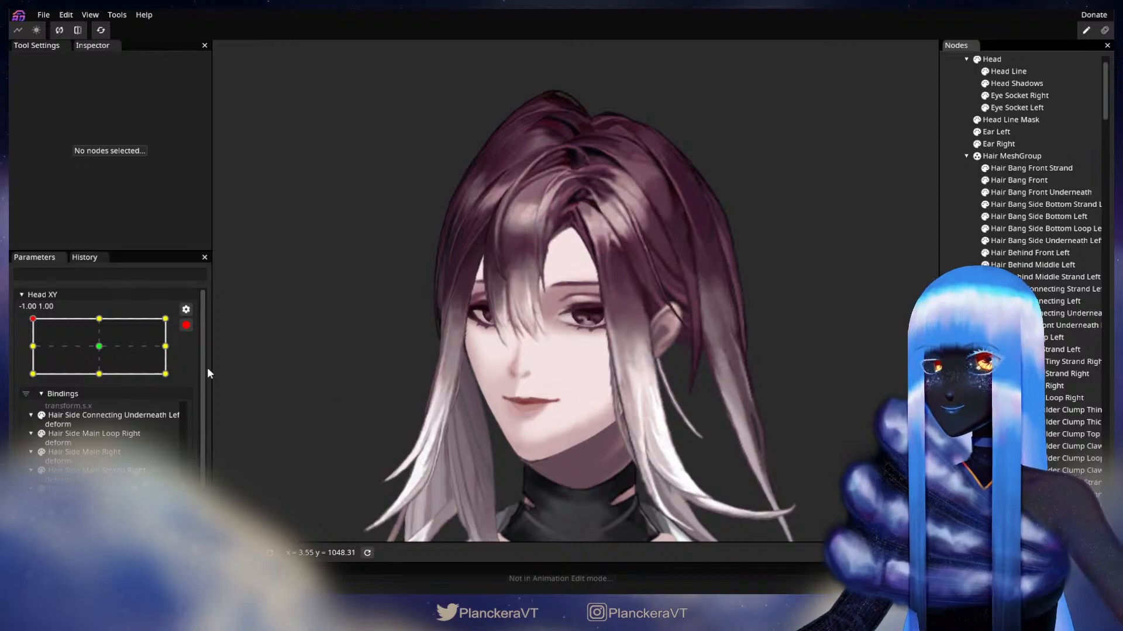
{"action": "left_click", "coordinate": [186, 325]}
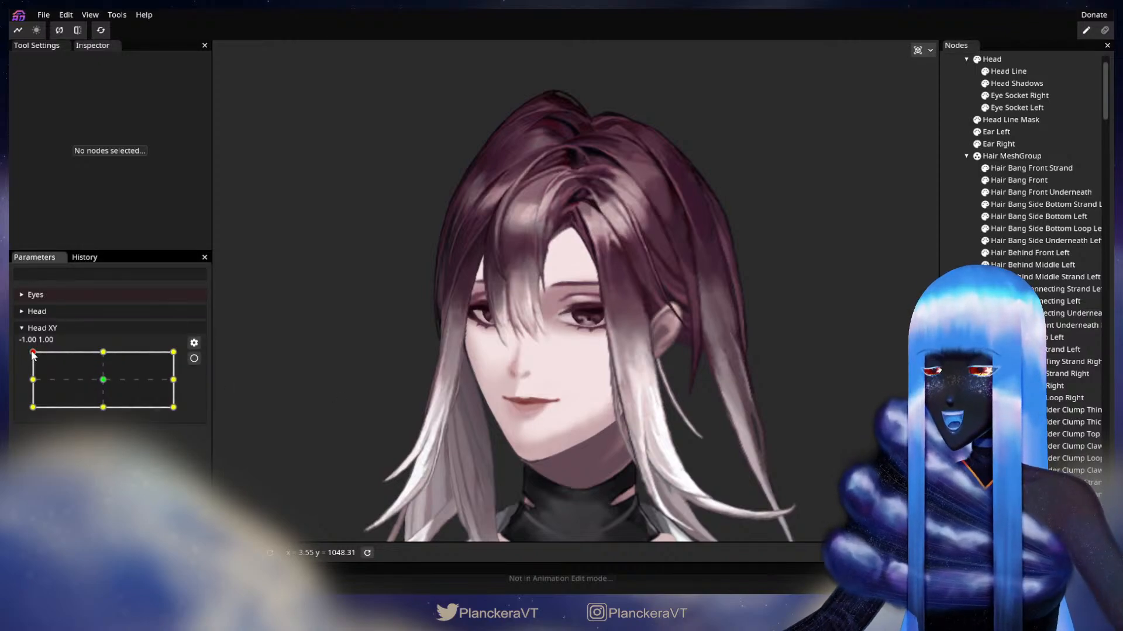
{"action": "mouse_move", "coordinate": [32, 352]}
{"action": "left_mouse_down"}
{"action": "mouse_move", "coordinate": [28, 385]}
{"action": "mouse_move", "coordinate": [30, 352]}
{"action": "left_mouse_up"}
Re-enable editing at Head XY -1.00, 1.00 and nudge the Hair Side Connecting Left vertices along the dark strand through the highlight.
{"action": "left_click", "coordinate": [194, 358]}
{"action": "scroll", "coordinate": [575, 300], "scroll_direction": "up", "scroll_amount": 4}
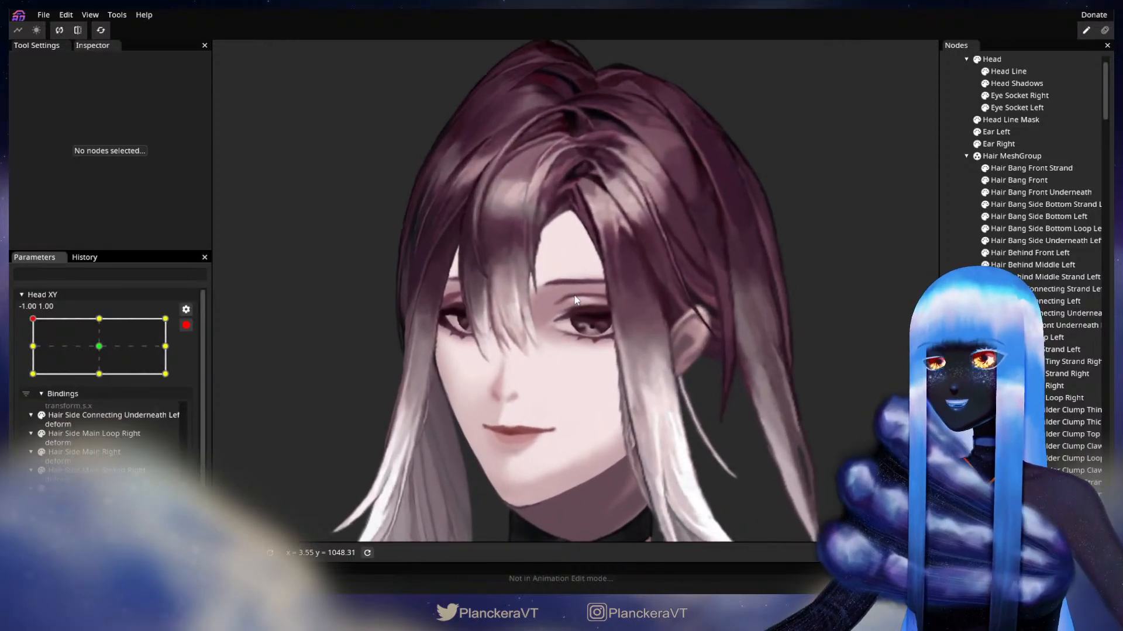
{"action": "scroll", "coordinate": [575, 300], "scroll_direction": "up", "scroll_amount": 6}
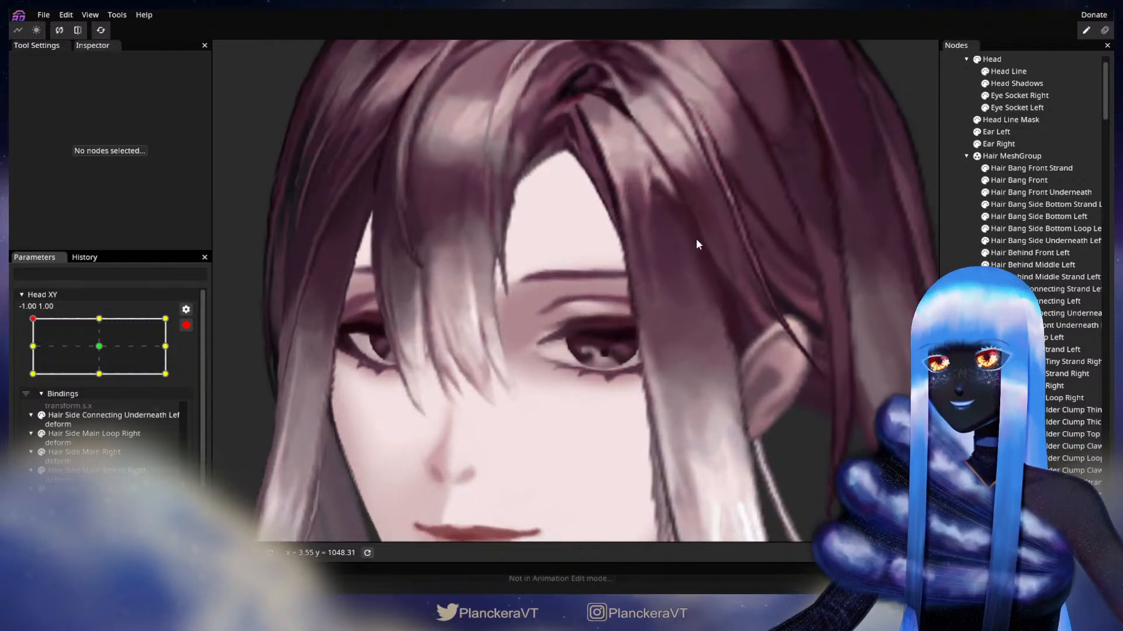
{"action": "scroll", "coordinate": [591, 391], "scroll_direction": "up", "scroll_amount": 5}
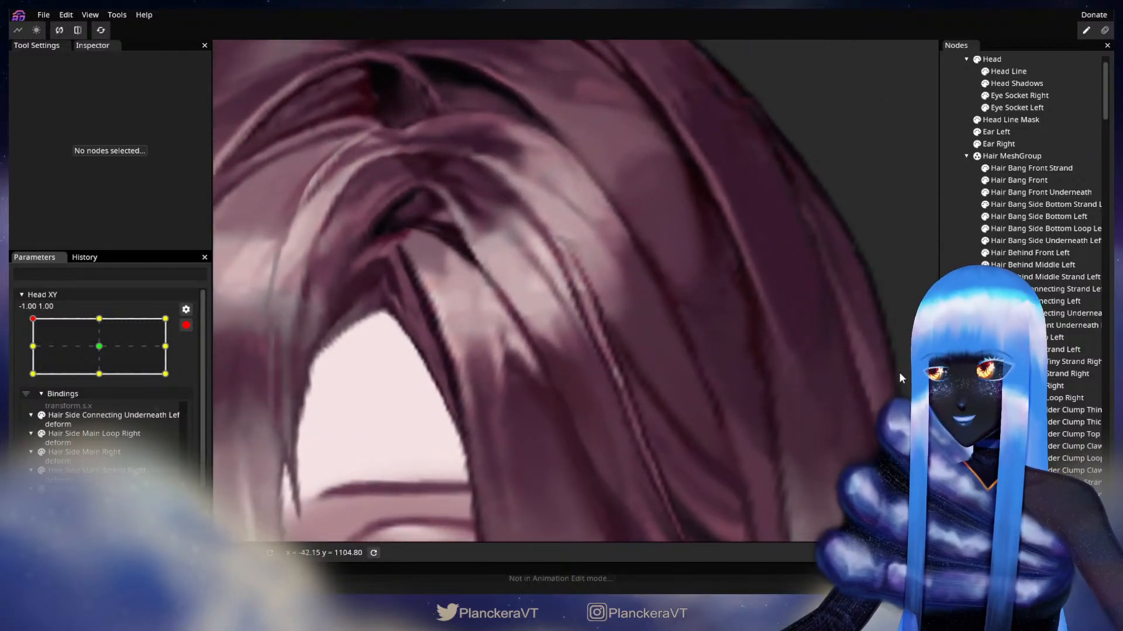
{"action": "left_click", "coordinate": [617, 390]}
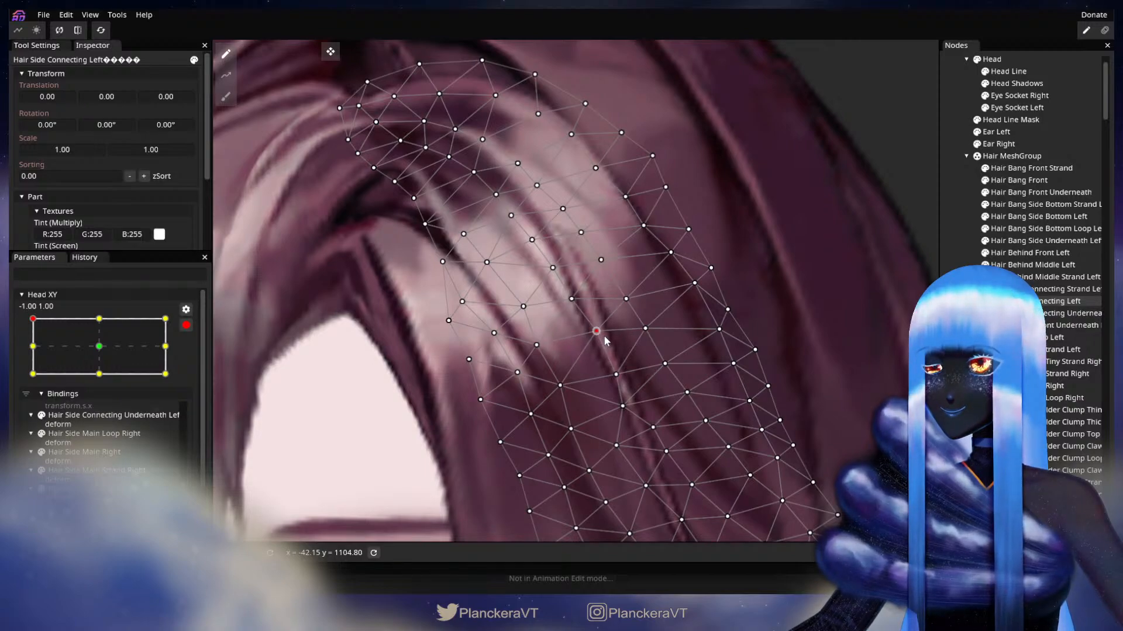
{"action": "left_click", "coordinate": [578, 302]}
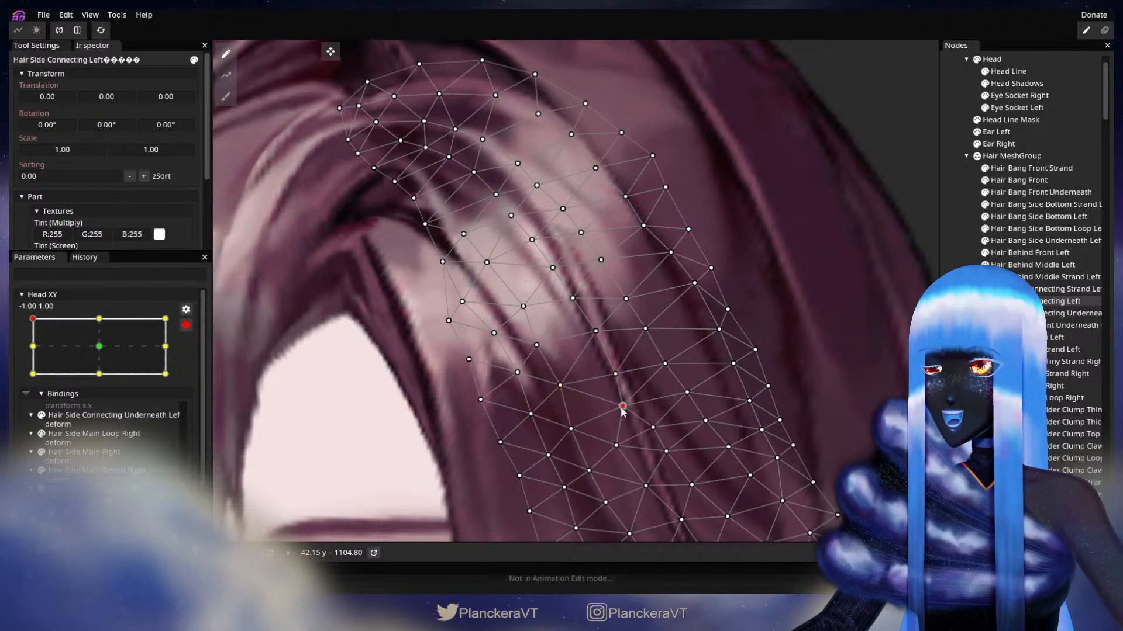
Deselect Hair Side Connecting Left, turn off editing, and move Head XY away from and back to -1.00, 1.00 to examine the hair.
{"action": "left_click", "coordinate": [1061, 301]}
{"action": "scroll", "coordinate": [613, 383], "scroll_direction": "down", "scroll_amount": 2}
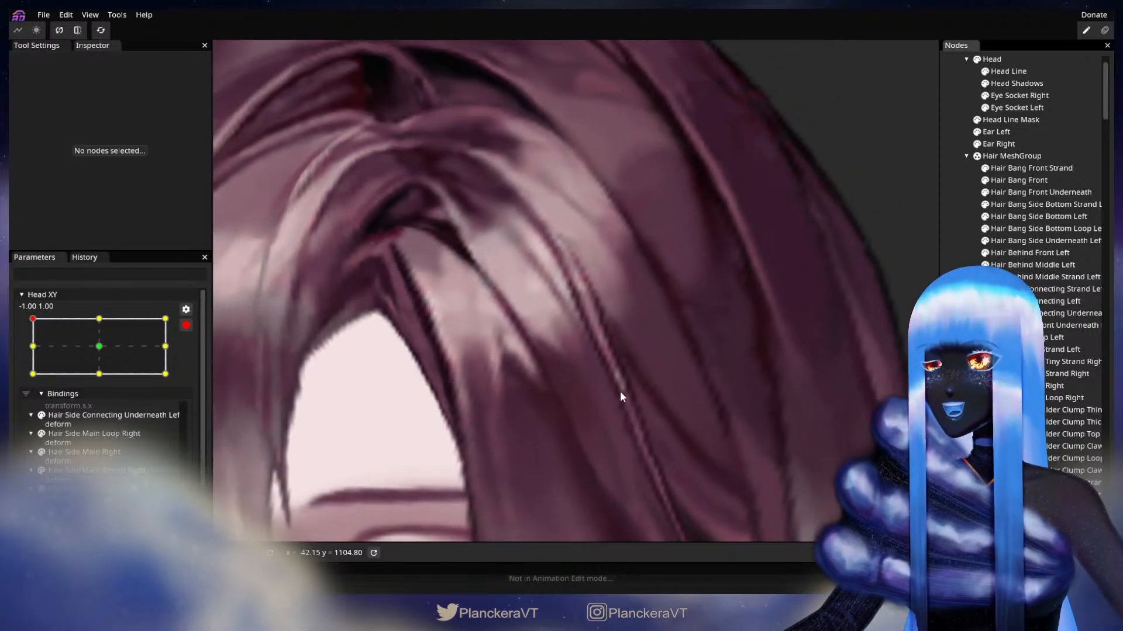
{"action": "scroll", "coordinate": [628, 409], "scroll_direction": "down", "scroll_amount": 5}
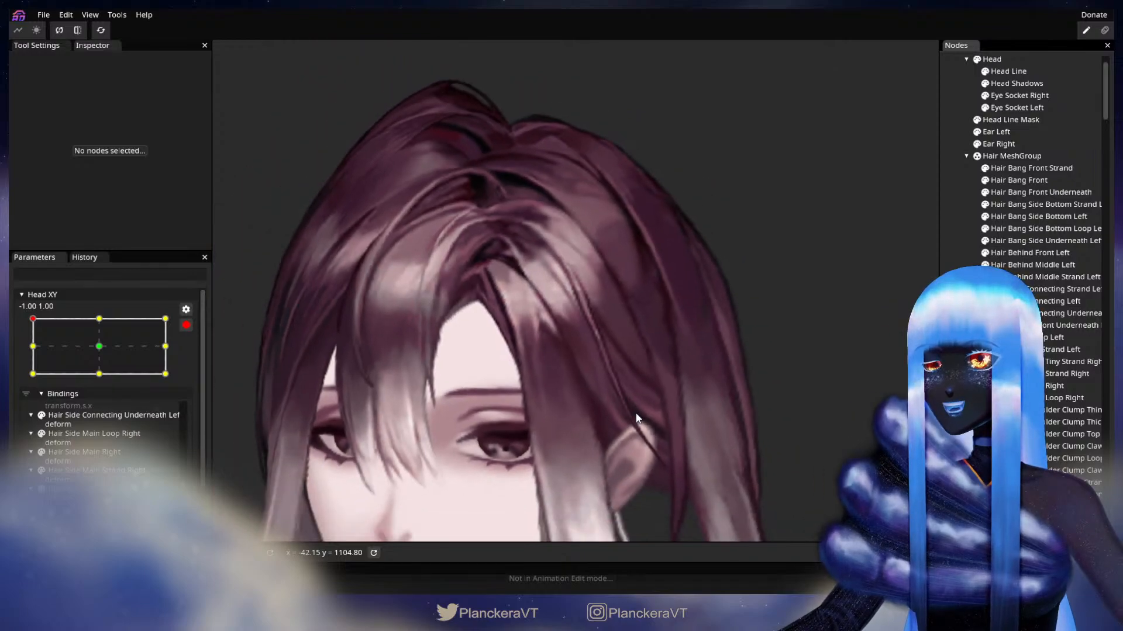
{"action": "scroll", "coordinate": [635, 418], "scroll_direction": "down", "scroll_amount": 3}
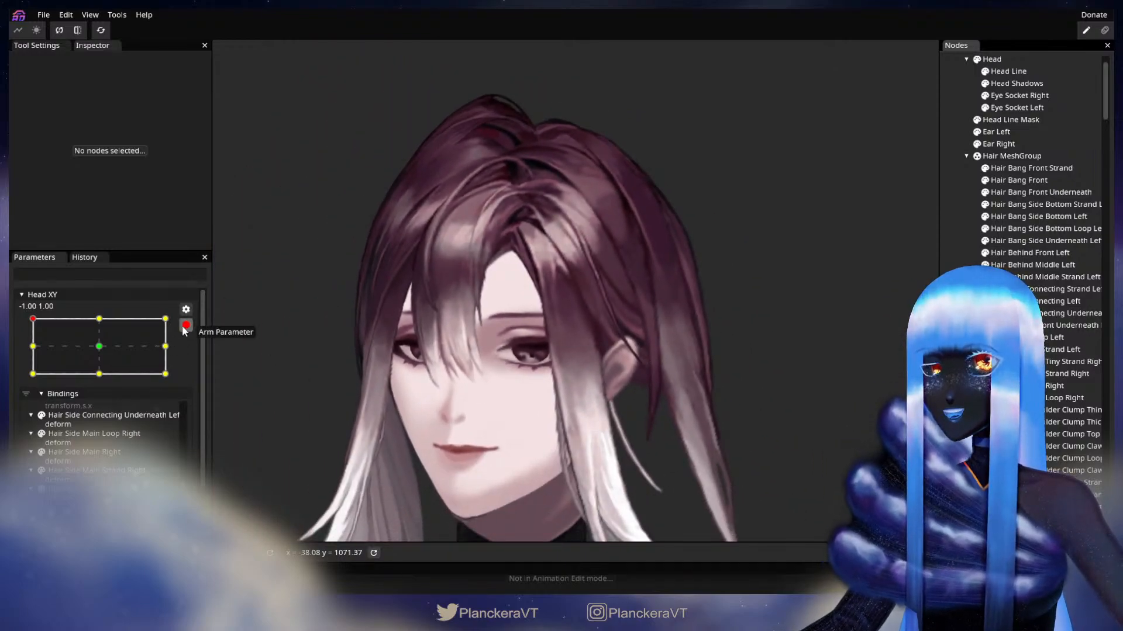
{"action": "left_click", "coordinate": [186, 325]}
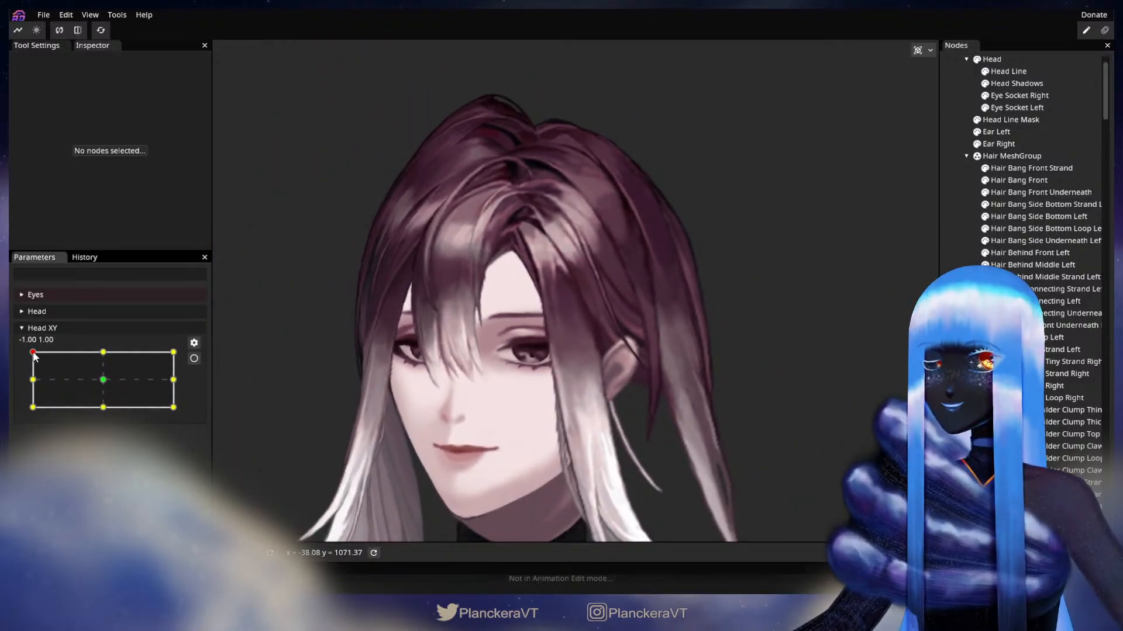
{"action": "mouse_move", "coordinate": [33, 352]}
{"action": "left_mouse_down"}
{"action": "mouse_move", "coordinate": [30, 386]}
{"action": "mouse_move", "coordinate": [30, 351]}
{"action": "left_mouse_up"}
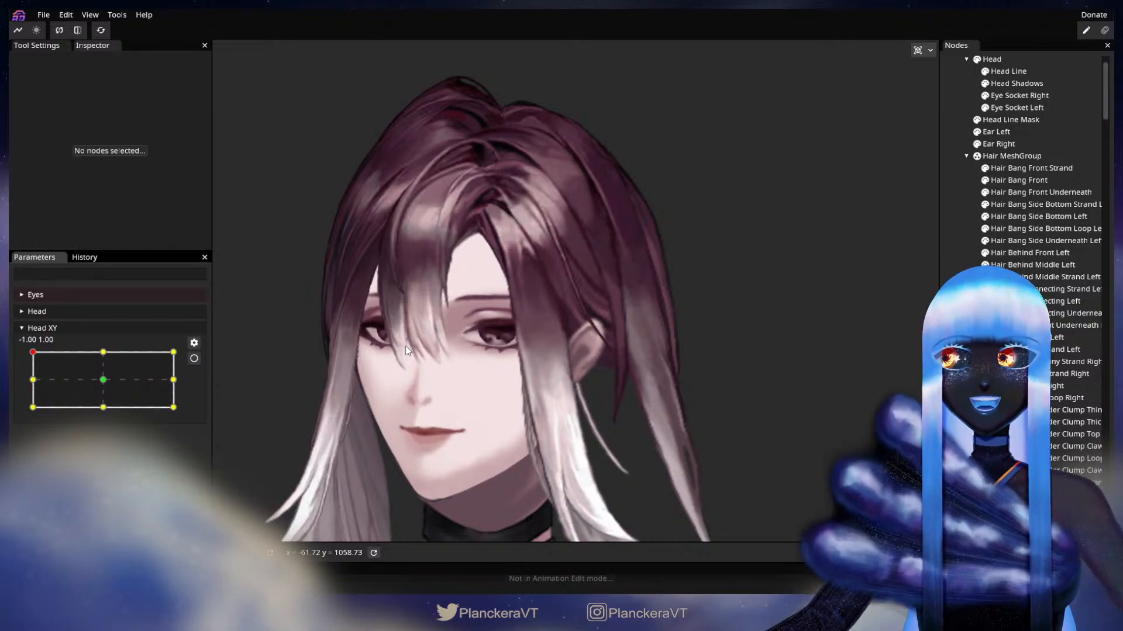
{"action": "scroll", "coordinate": [405, 346], "scroll_direction": "up", "scroll_amount": 2}
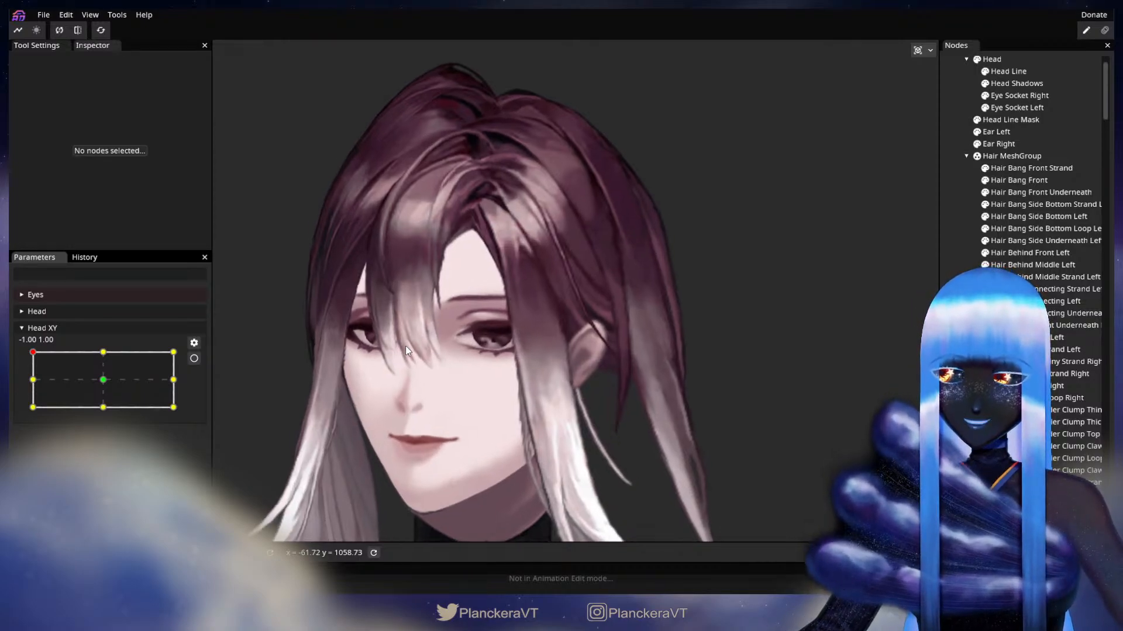
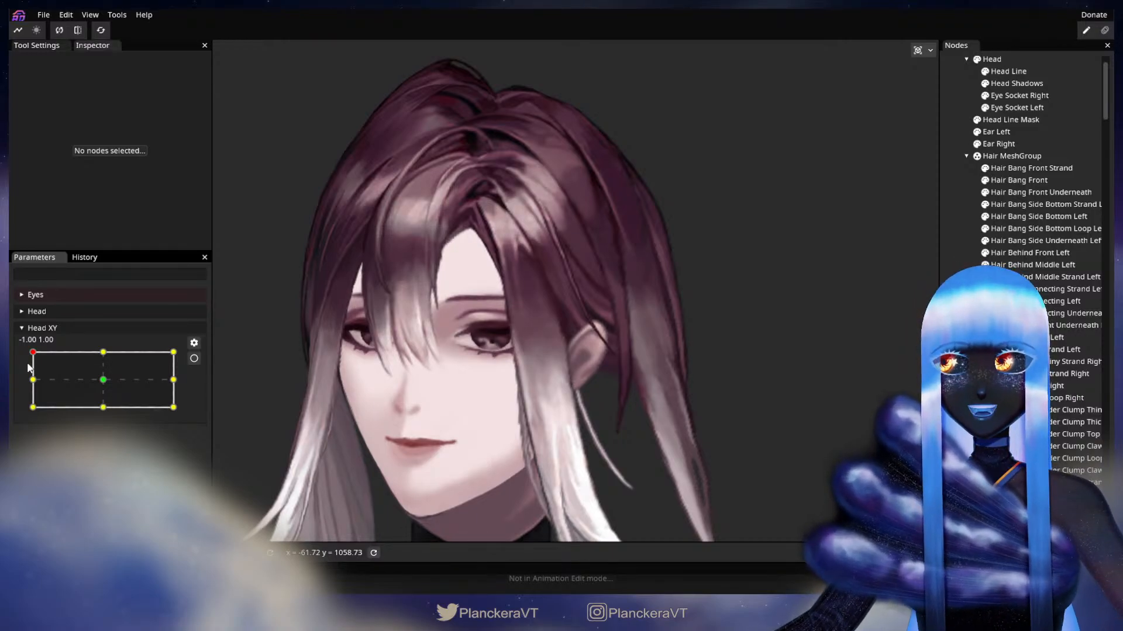
{"action": "scroll", "coordinate": [387, 405], "scroll_direction": "up", "scroll_amount": 2}
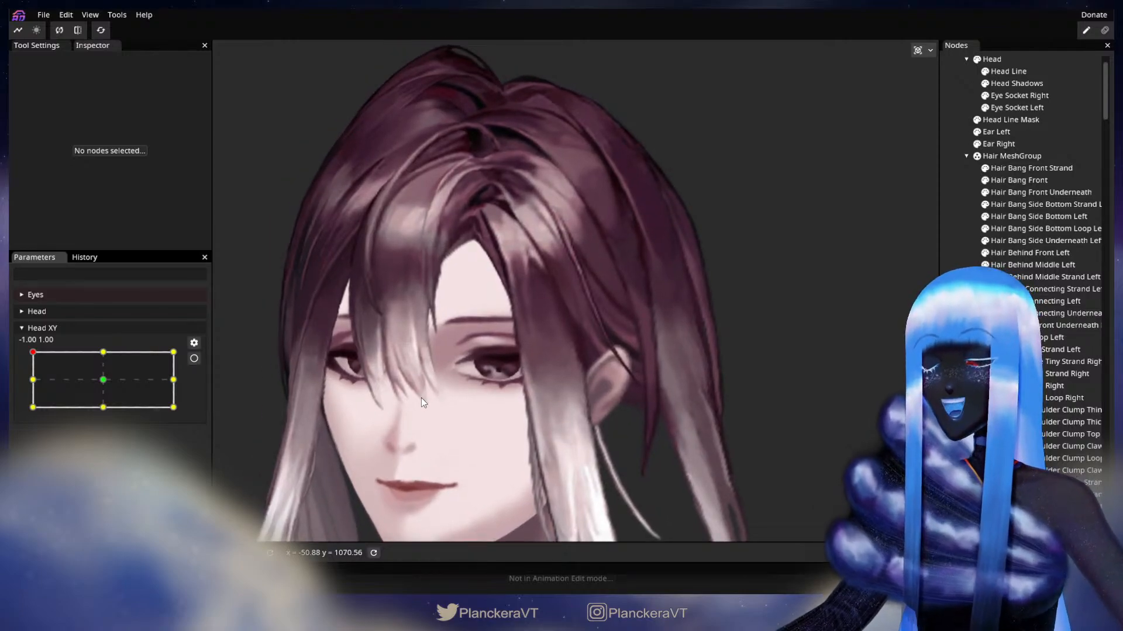
{"action": "scroll", "coordinate": [458, 380], "scroll_direction": "down", "scroll_amount": 1}
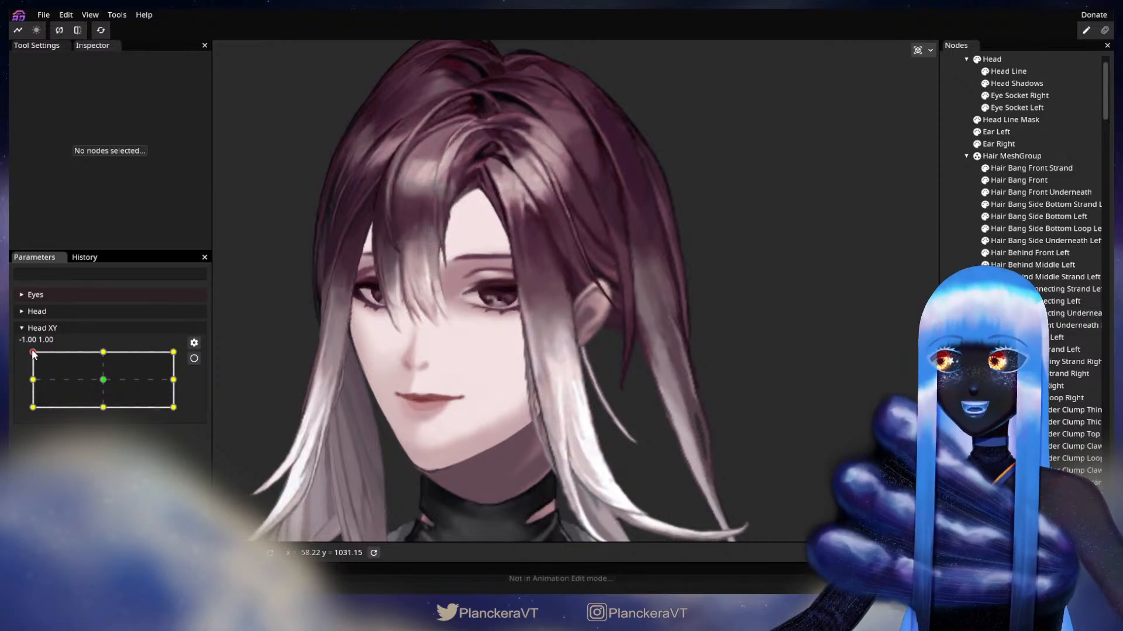
{"action": "mouse_move", "coordinate": [34, 353]}
{"action": "left_mouse_down"}
{"action": "mouse_move", "coordinate": [30, 376]}
{"action": "mouse_move", "coordinate": [34, 352]}
{"action": "left_mouse_up"}
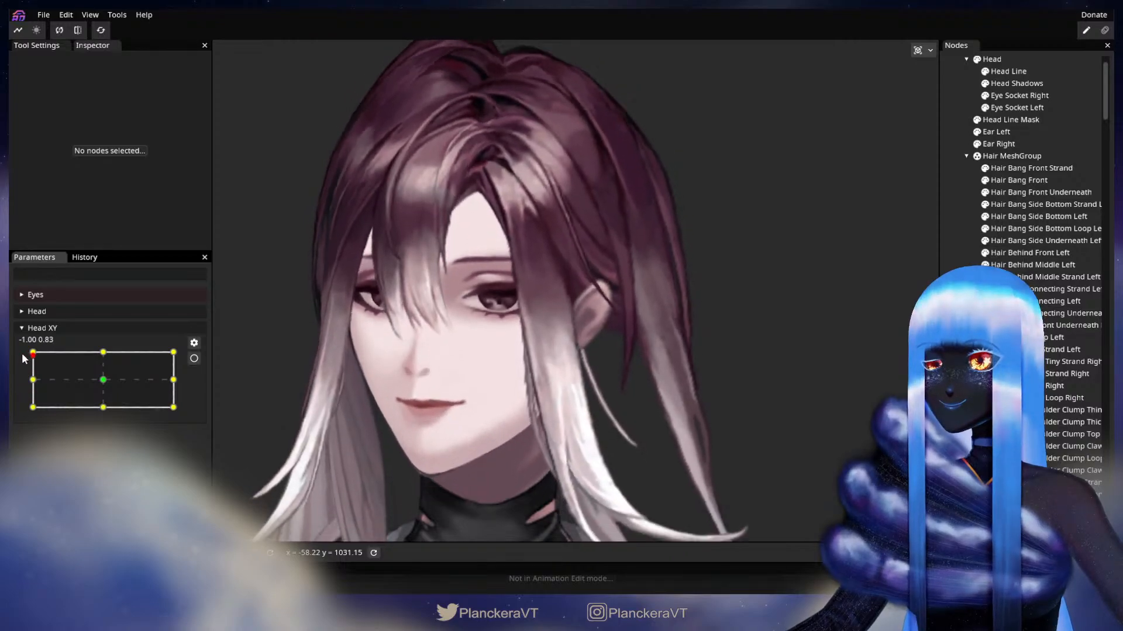
Re-enable editing at Head XY -1.00, 1.00 and adjust the centre-line vertices of Hair Bang Side Bottom Left between the highlight and eyebrow level.
{"action": "left_click", "coordinate": [194, 359]}
{"action": "scroll", "coordinate": [450, 385], "scroll_direction": "up", "scroll_amount": 3}
{"action": "scroll", "coordinate": [450, 386], "scroll_direction": "up", "scroll_amount": 5}
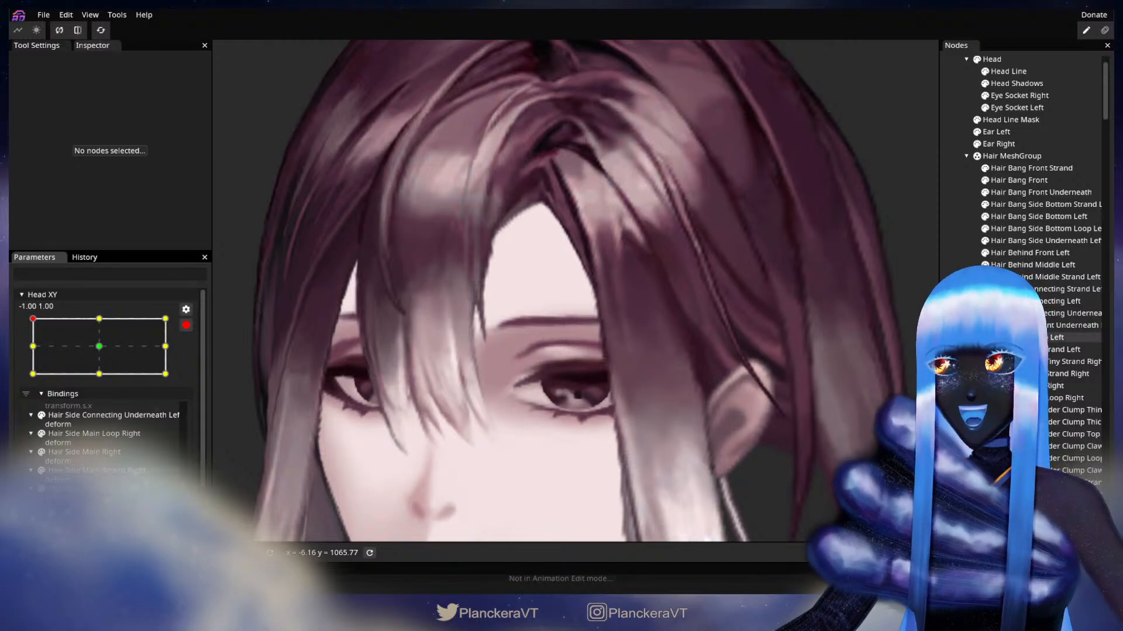
{"action": "left_click", "coordinate": [1036, 217]}
{"action": "scroll", "coordinate": [633, 378], "scroll_direction": "up", "scroll_amount": 1}
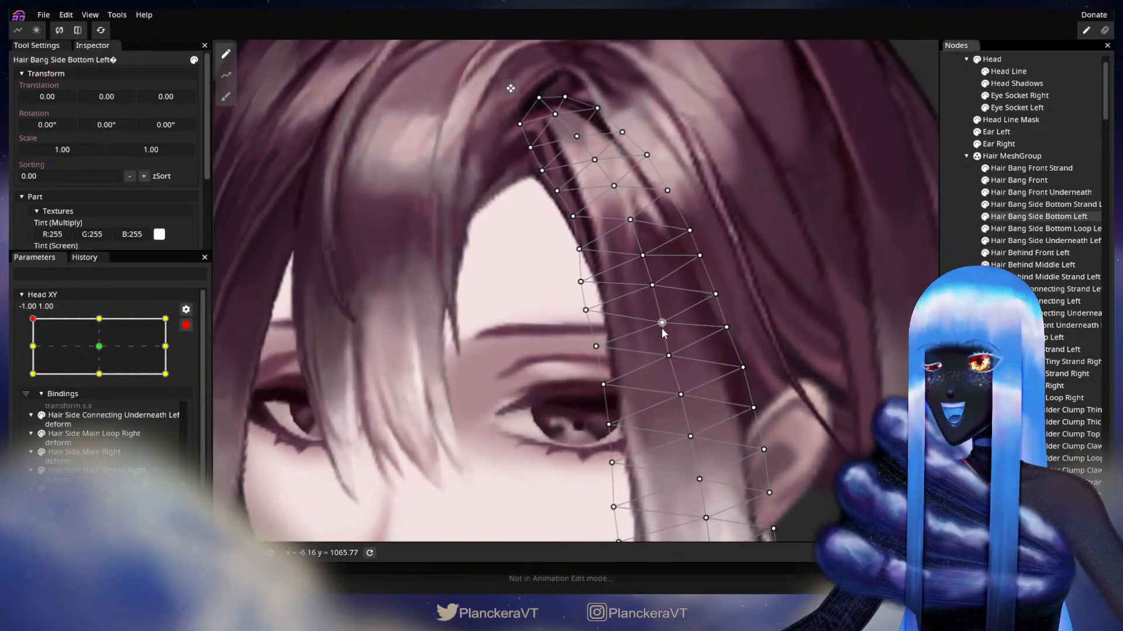
{"action": "left_click", "coordinate": [653, 287]}
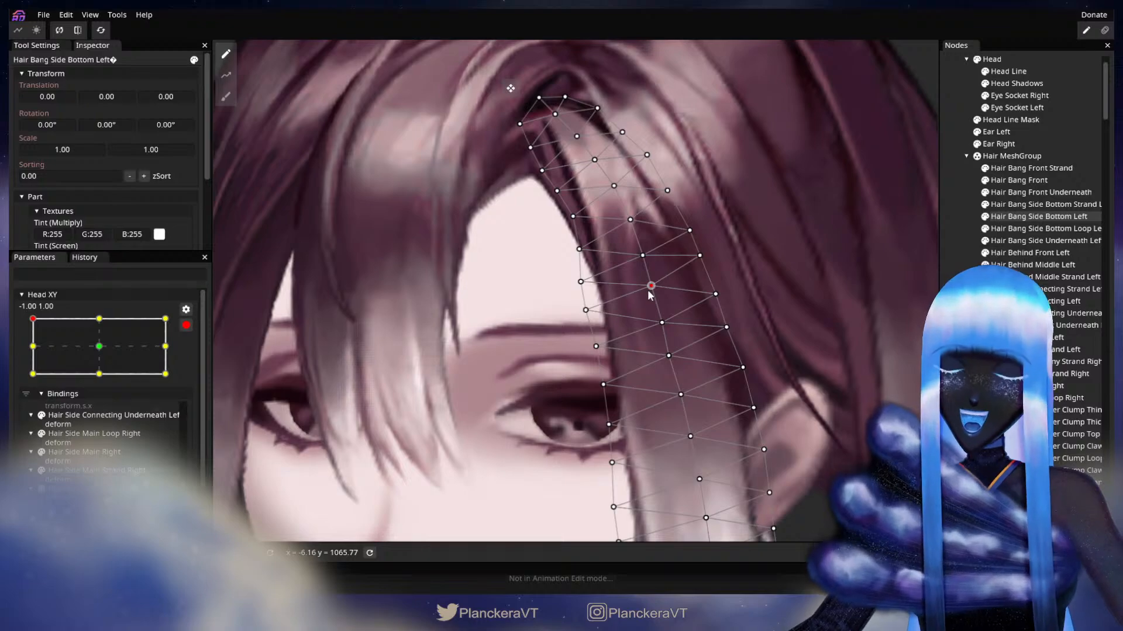
{"action": "left_click", "coordinate": [660, 324]}
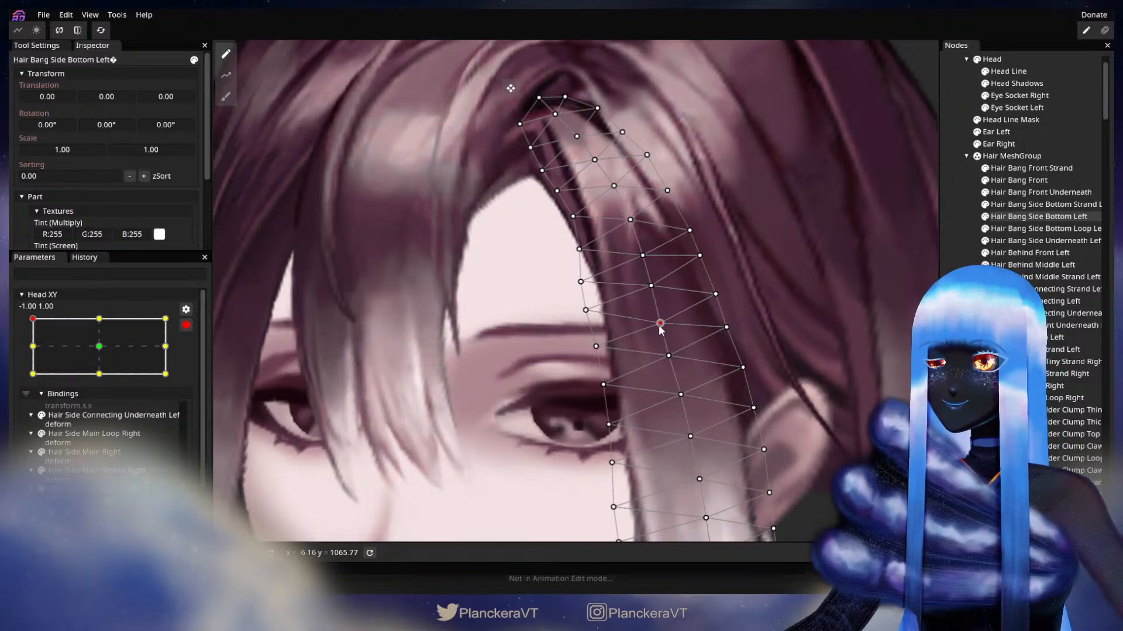
{"action": "left_click", "coordinate": [667, 356]}
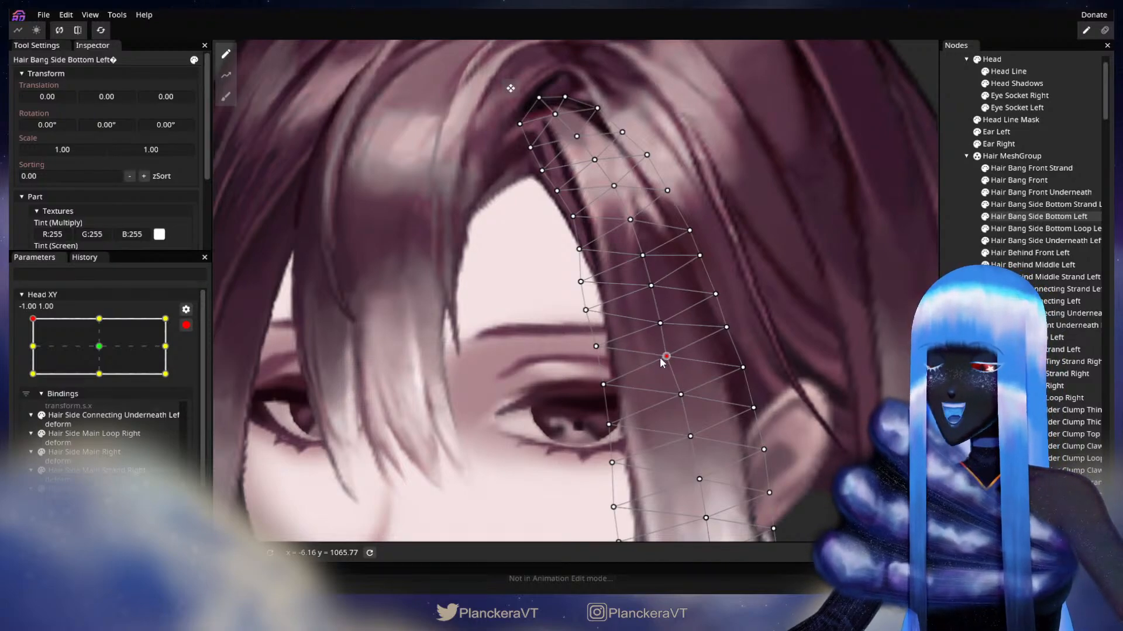
Adjust the face-side edge vertices of Hair Bang Side Bottom Left beside the eyebrow and eye.
{"action": "left_click", "coordinate": [618, 330]}
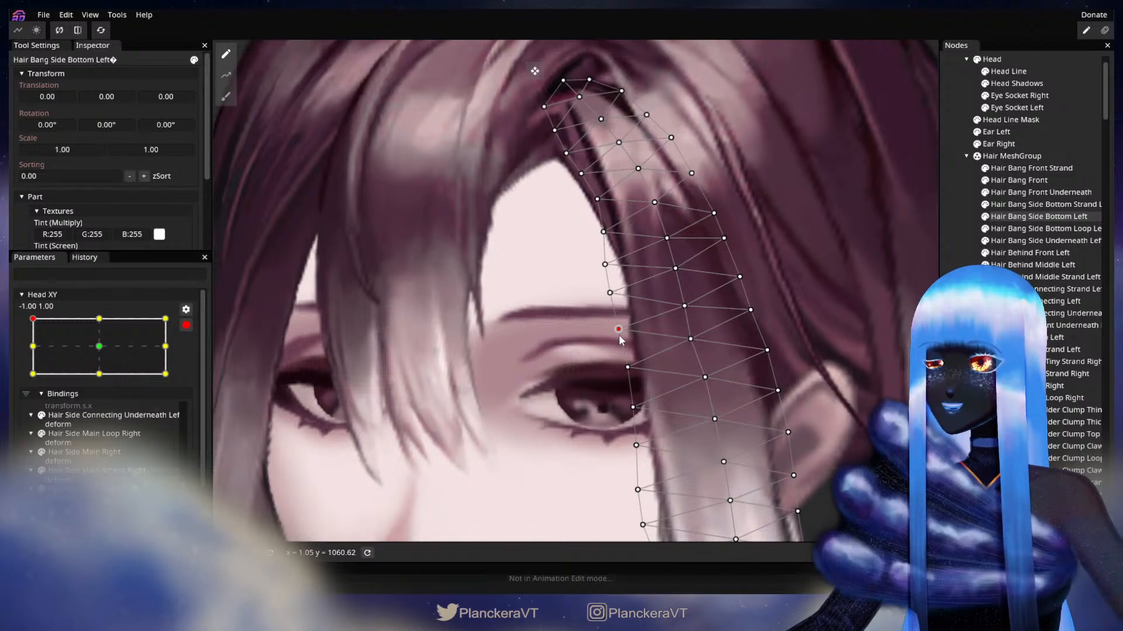
{"action": "left_click", "coordinate": [609, 293]}
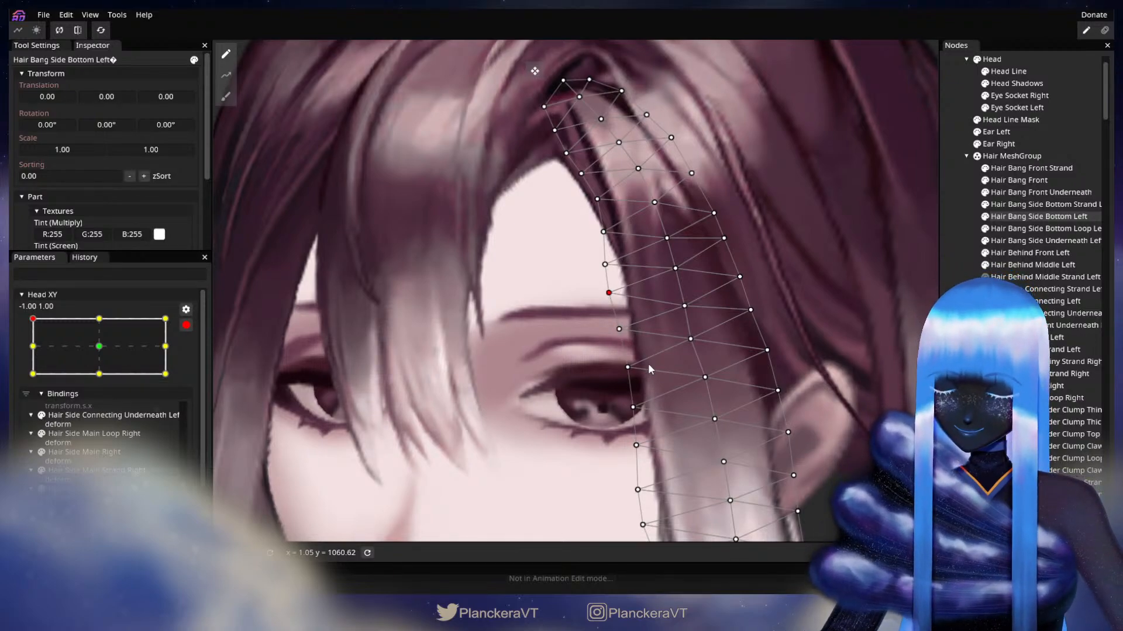
{"action": "left_click", "coordinate": [628, 368]}
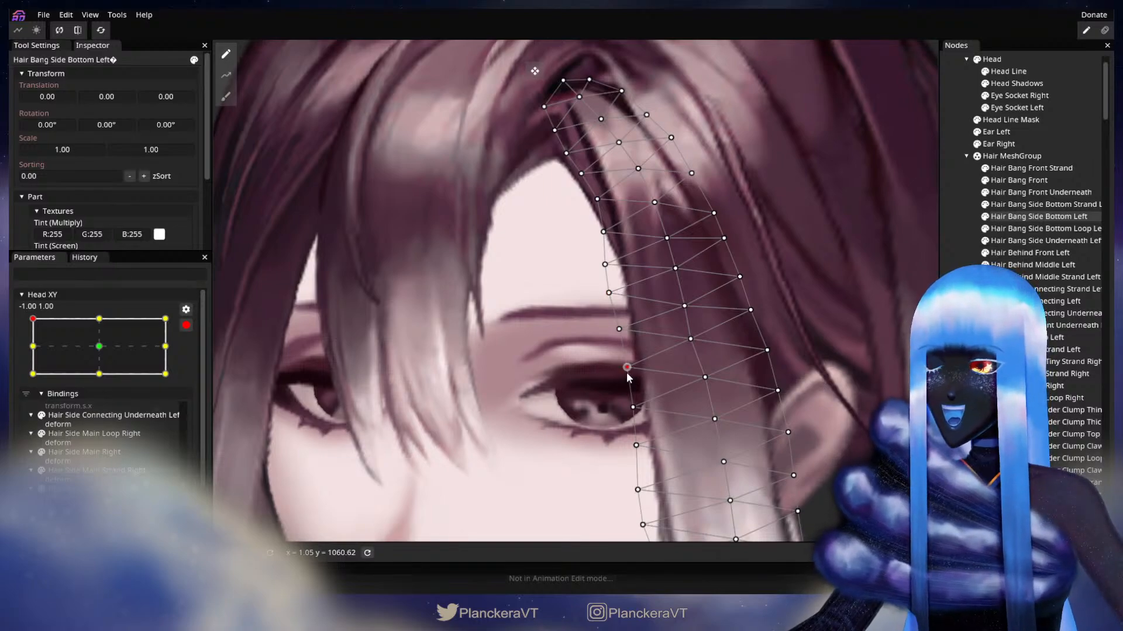
Continue smoothing the centre-line vertices of Hair Bang Side Bottom Left from eye level down to the pale lower section.
{"action": "left_click_drag", "start_coordinate": [717, 391], "coordinate": [726, 347]}
{"action": "left_click", "coordinate": [713, 334]}
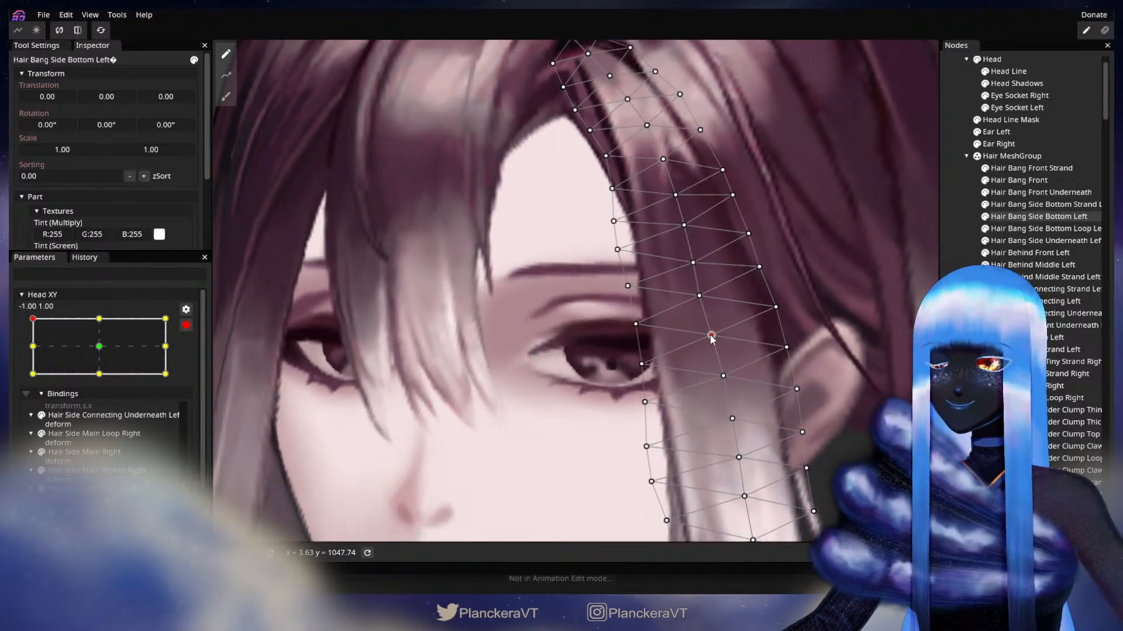
{"action": "left_click", "coordinate": [723, 376]}
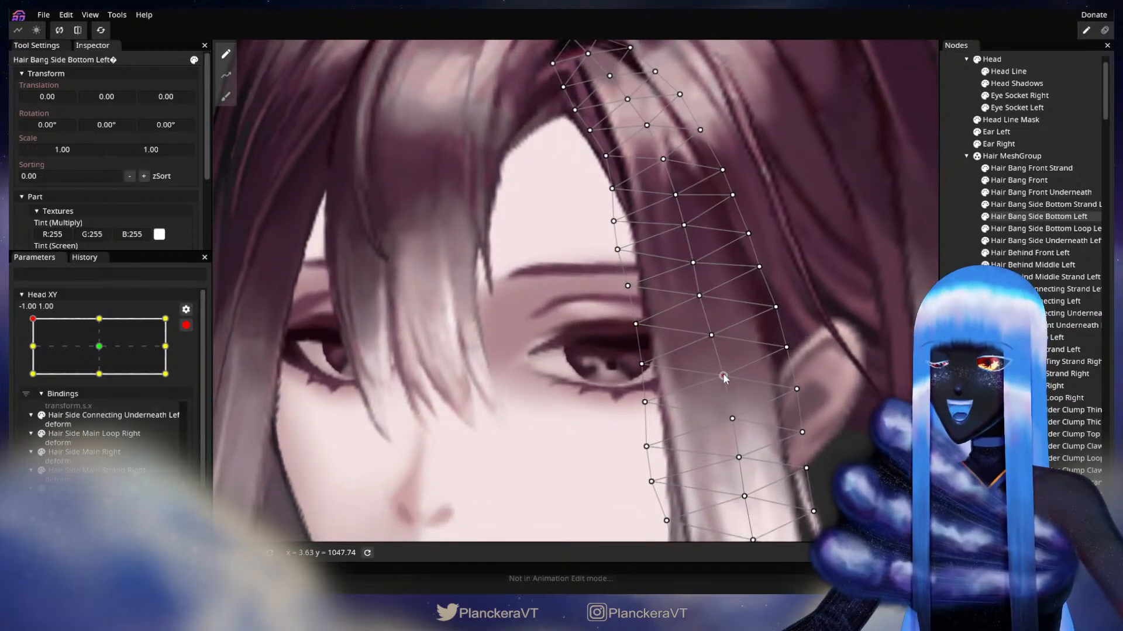
{"action": "left_click", "coordinate": [731, 419]}
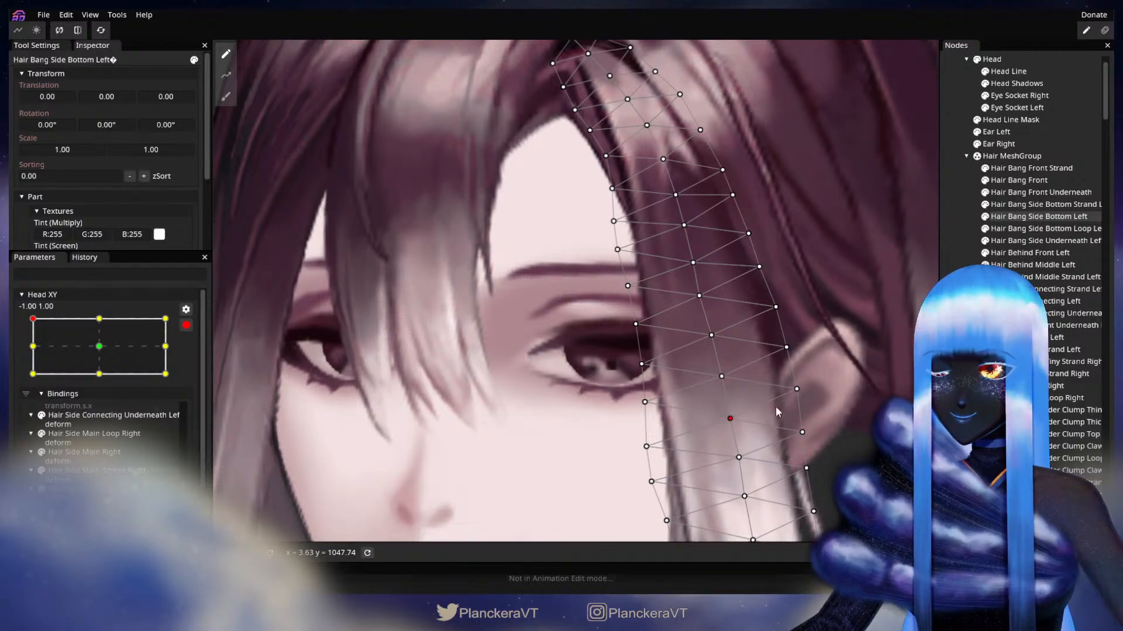
{"action": "left_click_drag", "start_coordinate": [744, 454], "coordinate": [745, 393]}
{"action": "left_click", "coordinate": [740, 396]}
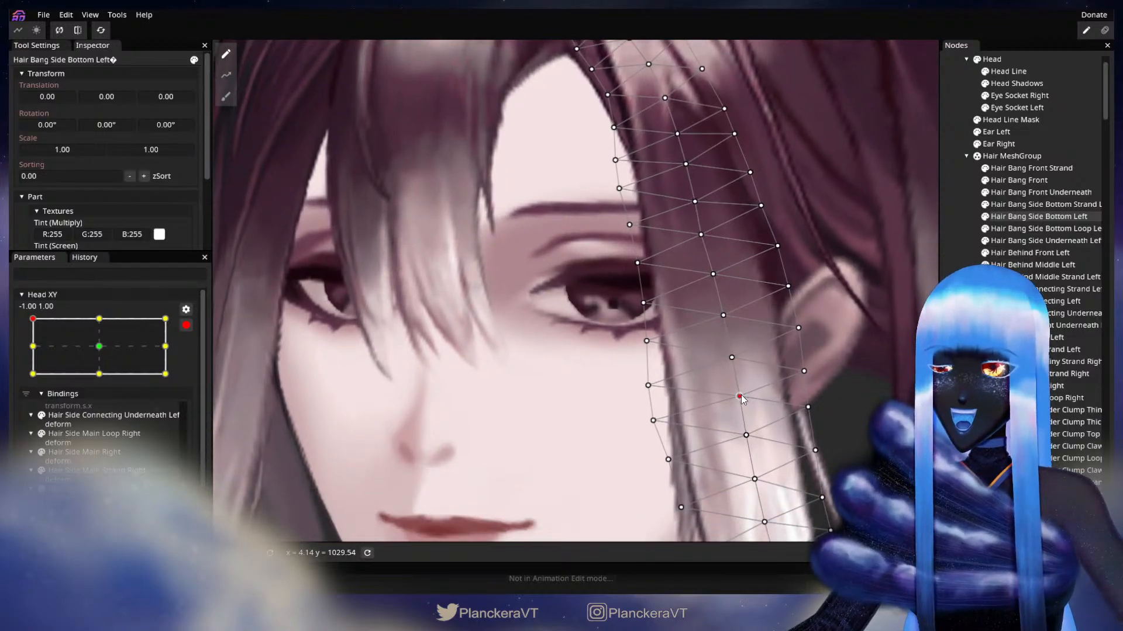
Deselect Hair Bang Side Bottom Left, turn off editing, and test the head turn from Head XY -1.00, 1.00 and back.
{"action": "left_click", "coordinate": [894, 322]}
{"action": "scroll", "coordinate": [782, 329], "scroll_direction": "down", "scroll_amount": 3}
{"action": "scroll", "coordinate": [766, 394], "scroll_direction": "down", "scroll_amount": 5}
{"action": "scroll", "coordinate": [380, 364], "scroll_direction": "down", "scroll_amount": 1}
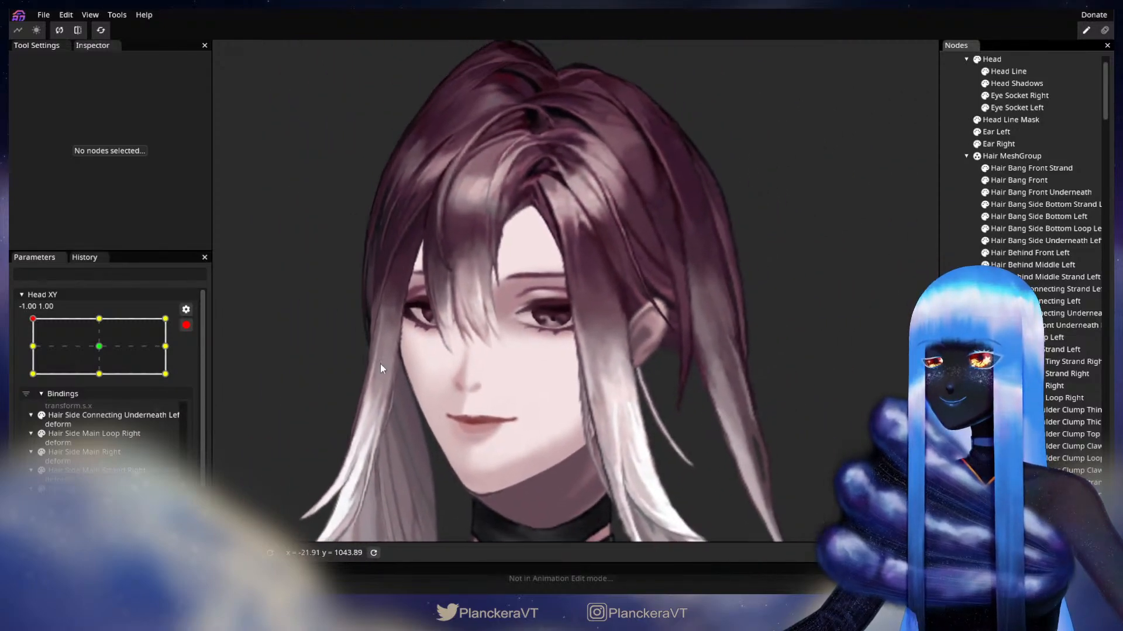
{"action": "left_click", "coordinate": [187, 326]}
{"action": "mouse_move", "coordinate": [31, 359]}
{"action": "left_mouse_down"}
{"action": "mouse_move", "coordinate": [29, 385]}
{"action": "mouse_move", "coordinate": [26, 349]}
{"action": "left_mouse_up"}
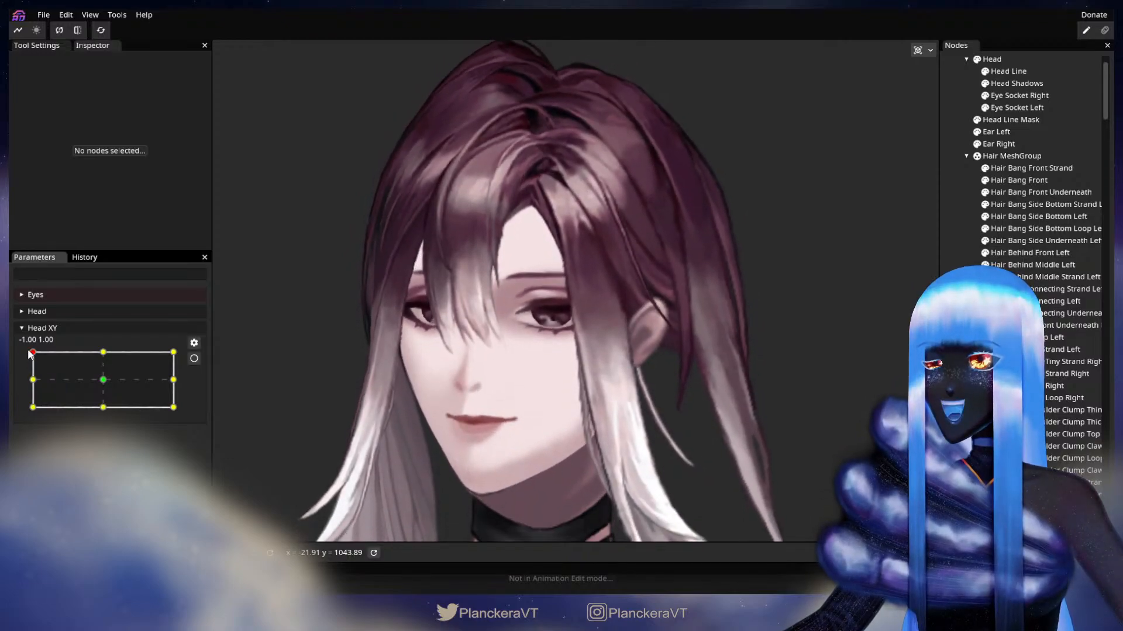
Re-enable editing at Head XY -1.00, 1.00, nudge the centre-line vertices of Hair Bang Side Bottom Left around the highlight, and deselect it.
{"action": "left_click", "coordinate": [194, 359]}
{"action": "scroll", "coordinate": [445, 342], "scroll_direction": "up", "scroll_amount": 2}
{"action": "scroll", "coordinate": [441, 340], "scroll_direction": "up", "scroll_amount": 3}
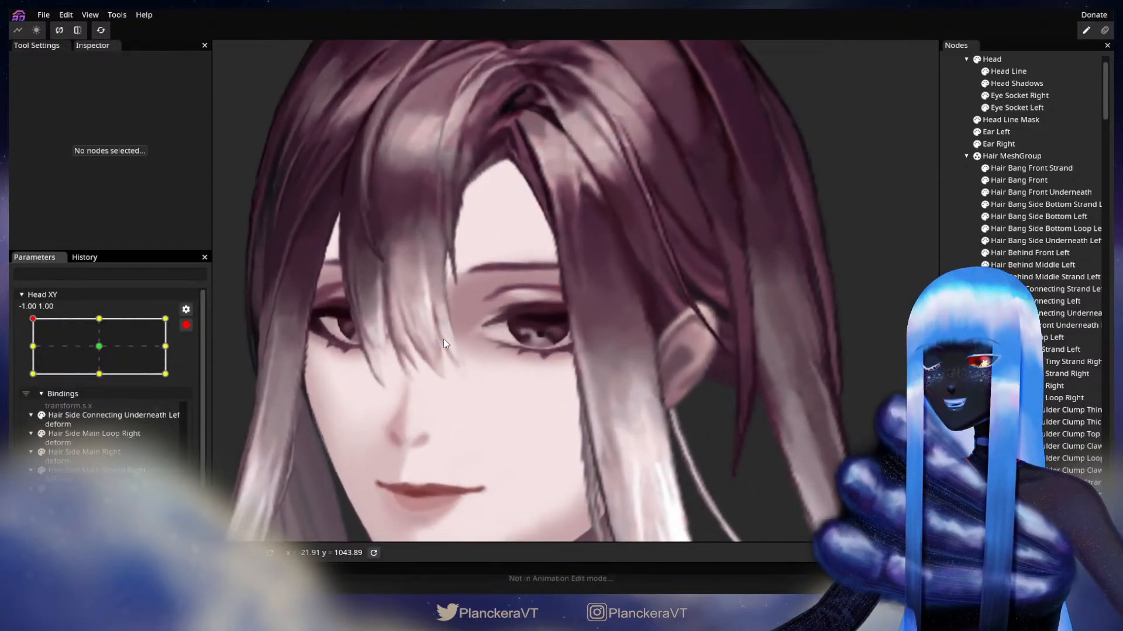
{"action": "left_click_drag", "start_coordinate": [494, 298], "coordinate": [552, 406]}
{"action": "scroll", "coordinate": [630, 361], "scroll_direction": "up", "scroll_amount": 2}
{"action": "left_click_drag", "start_coordinate": [633, 371], "coordinate": [601, 391]}
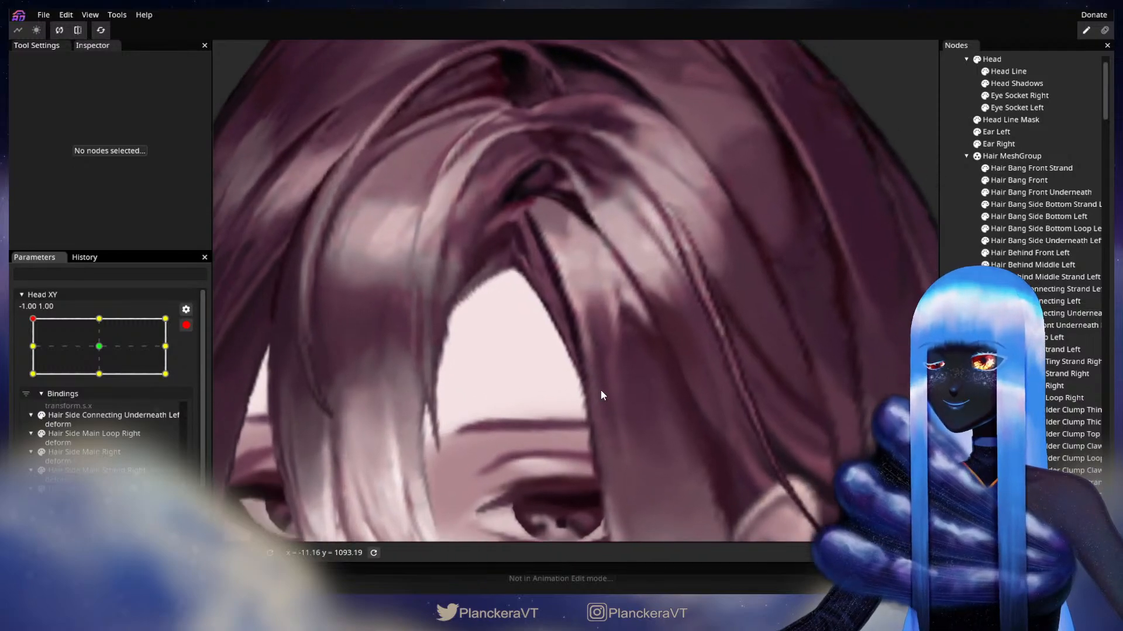
{"action": "scroll", "coordinate": [654, 391], "scroll_direction": "up", "scroll_amount": 2}
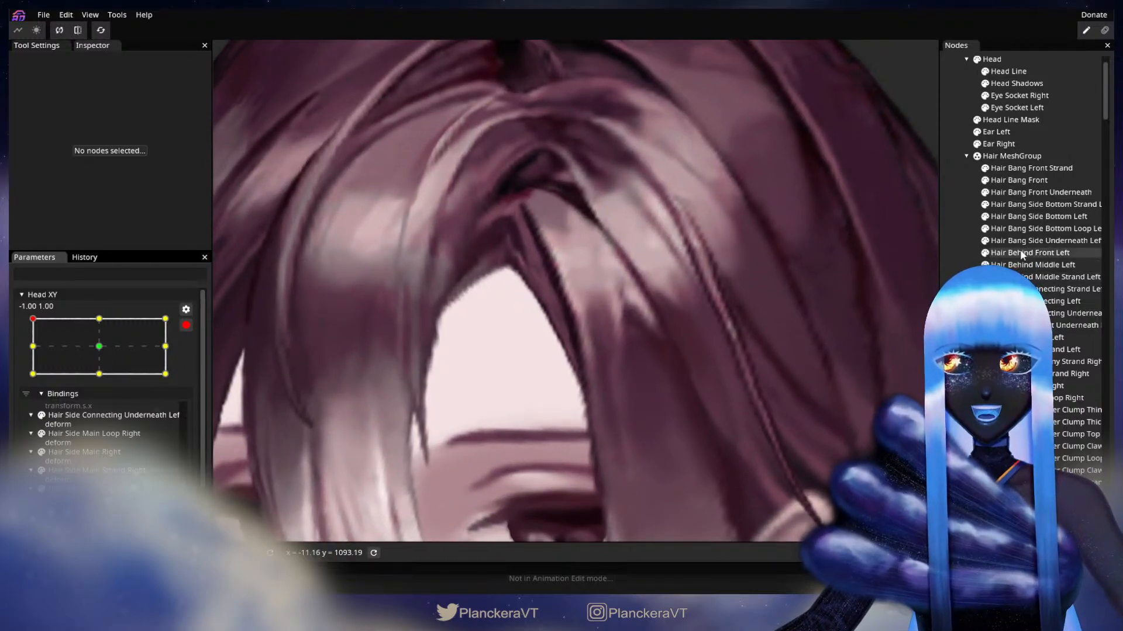
{"action": "left_click", "coordinate": [1028, 216]}
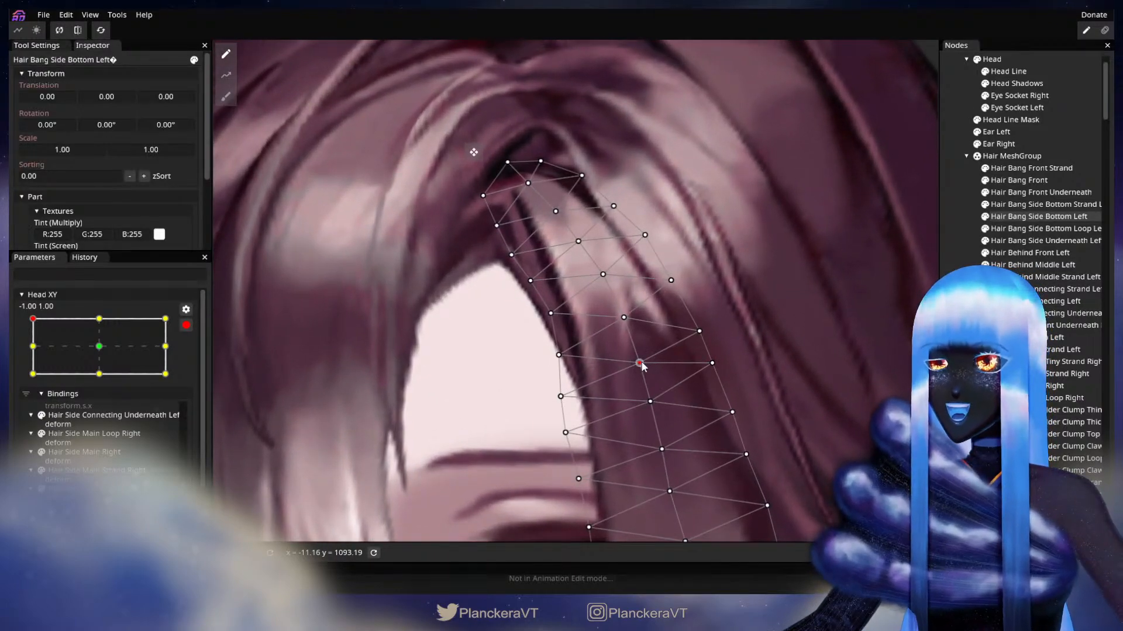
{"action": "left_click_drag", "start_coordinate": [621, 325], "coordinate": [617, 326]}
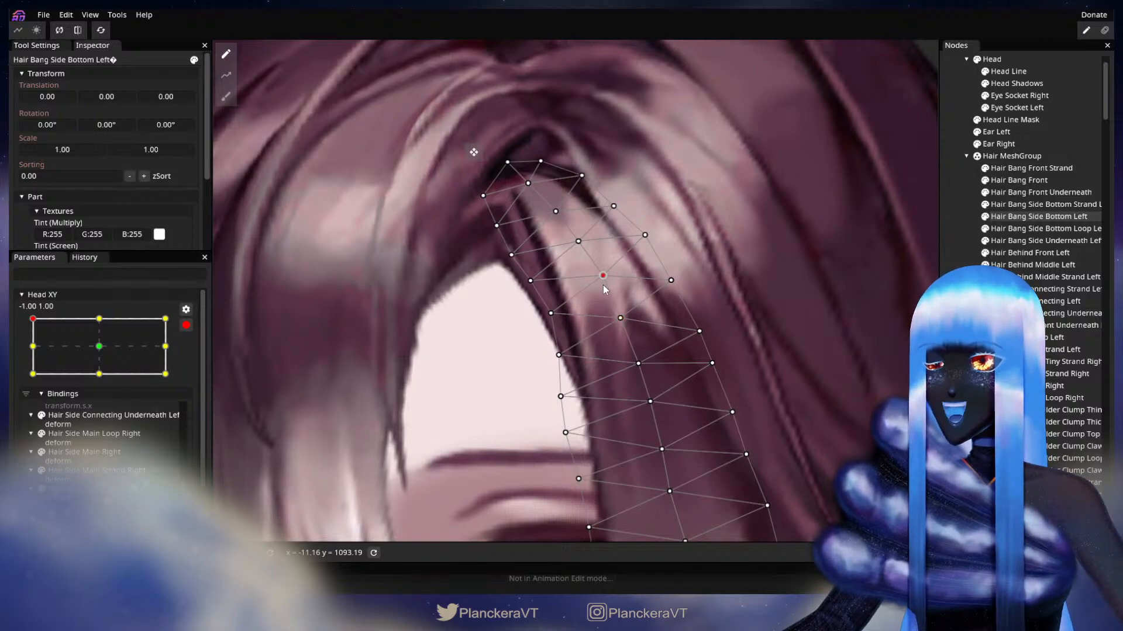
{"action": "left_click_drag", "start_coordinate": [604, 286], "coordinate": [603, 284]}
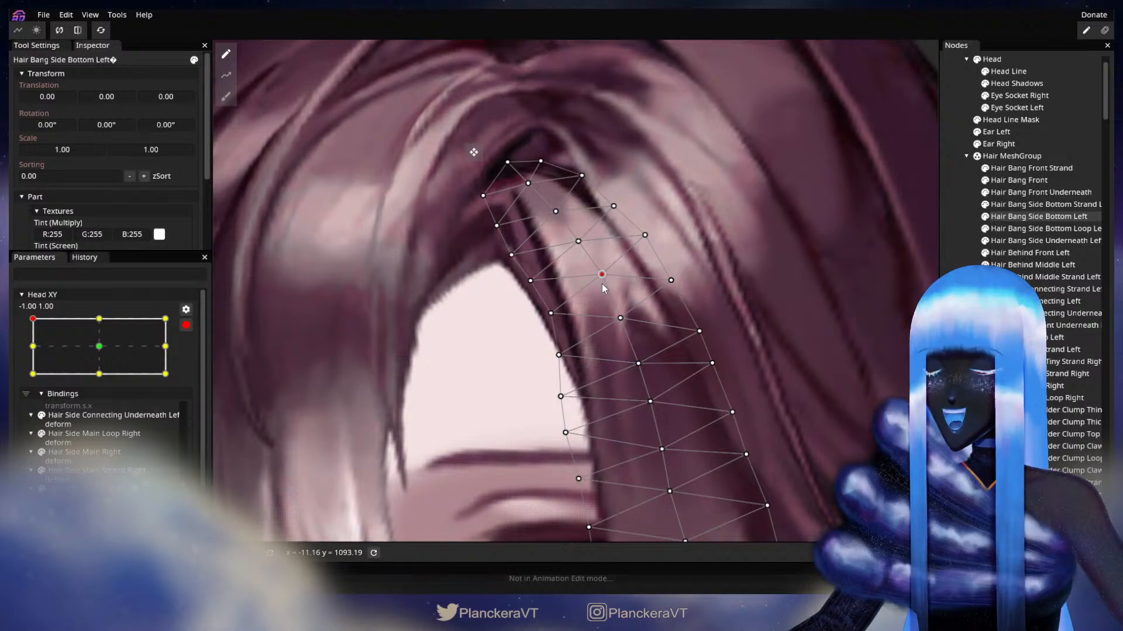
{"action": "left_click", "coordinate": [953, 345]}
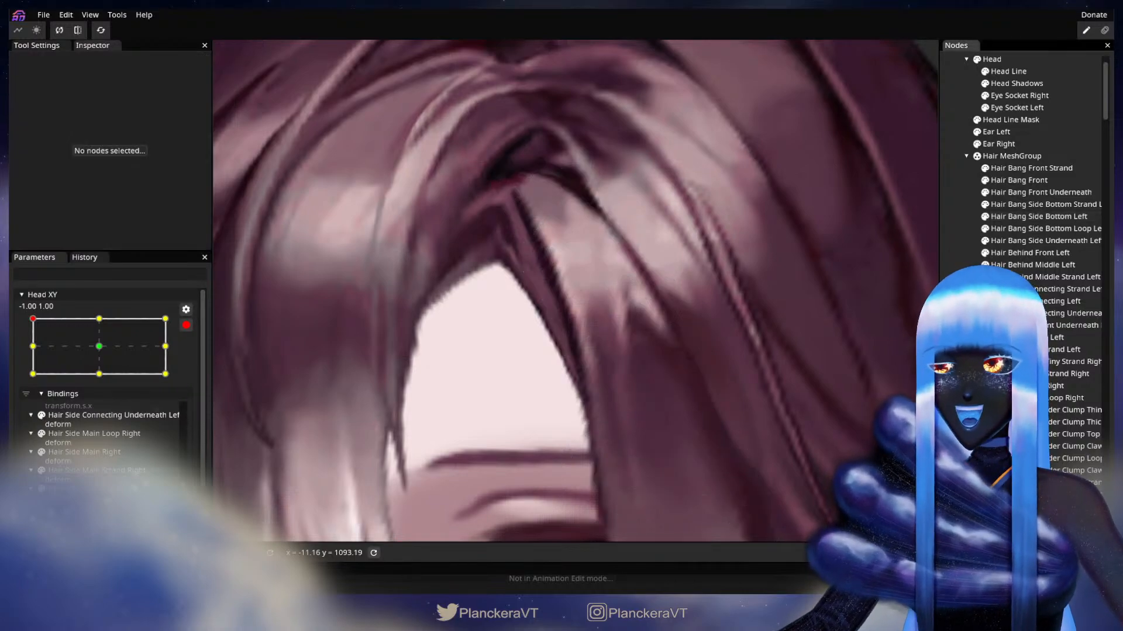
Turn off editing and test the head turn between Head XY -1.00, 1.00 and -1.00, -0.08.
{"action": "scroll", "coordinate": [710, 406], "scroll_direction": "down", "scroll_amount": 5}
{"action": "scroll", "coordinate": [736, 408], "scroll_direction": "down", "scroll_amount": 6}
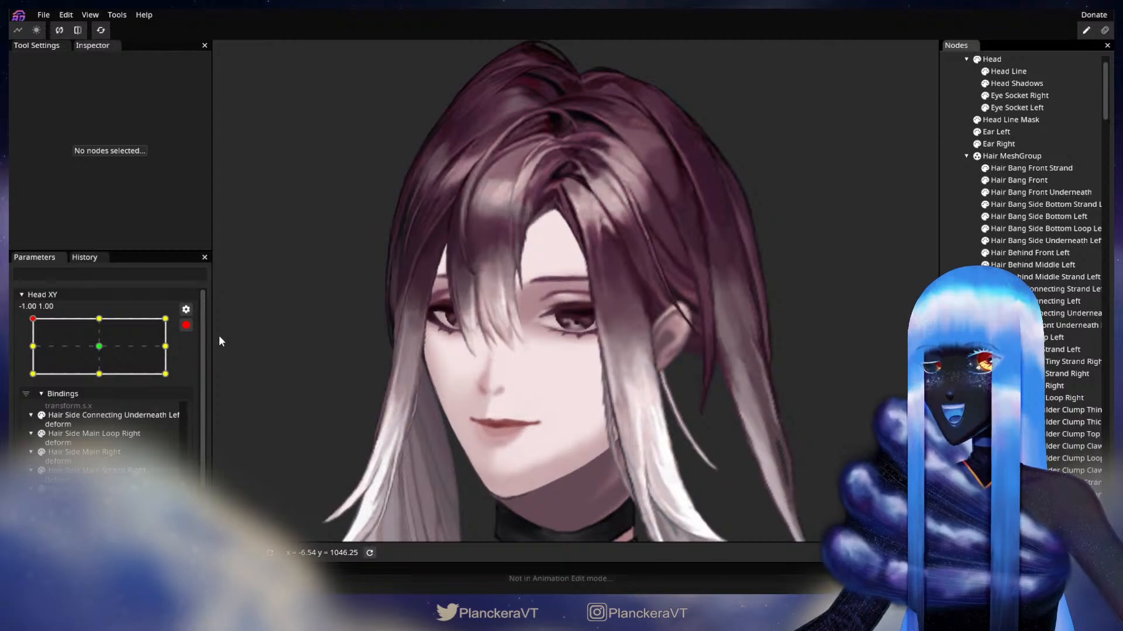
{"action": "left_click", "coordinate": [186, 326]}
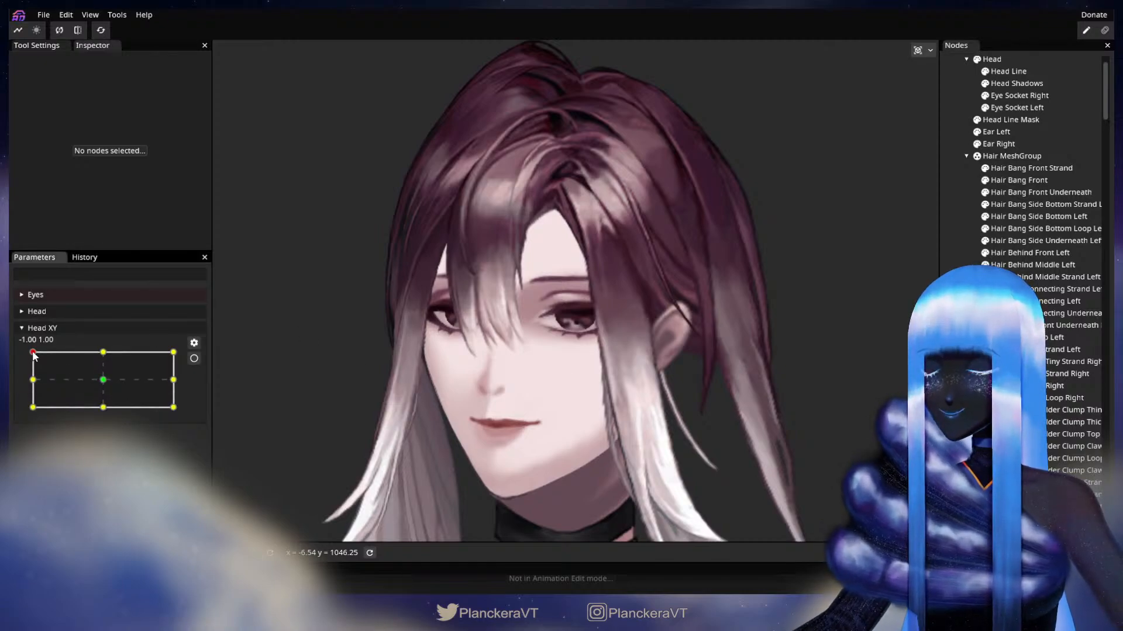
{"action": "left_click", "coordinate": [33, 352]}
{"action": "left_click_drag", "start_coordinate": [33, 352], "coordinate": [28, 382]}
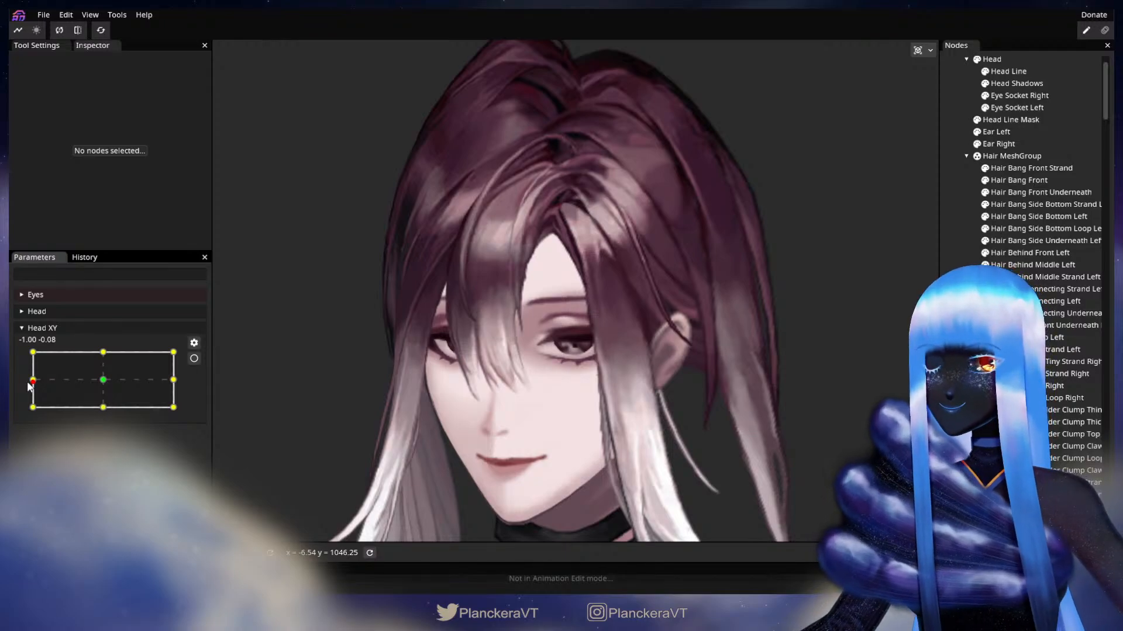
{"action": "left_click_drag", "start_coordinate": [28, 386], "coordinate": [31, 350]}
Re-enable editing at Head XY -1.00, 1.00 and fine-tune the Hair Bang Side Bottom Left centre-line vertex just below the highlight.
{"action": "left_click", "coordinate": [194, 359]}
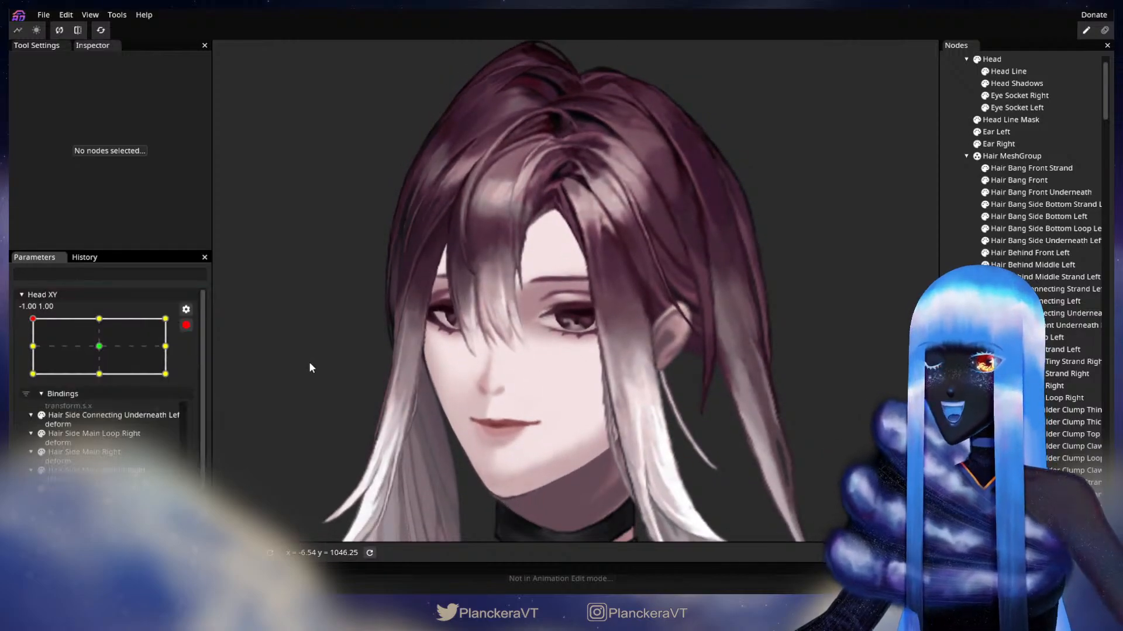
{"action": "scroll", "coordinate": [570, 310], "scroll_direction": "up", "scroll_amount": 6}
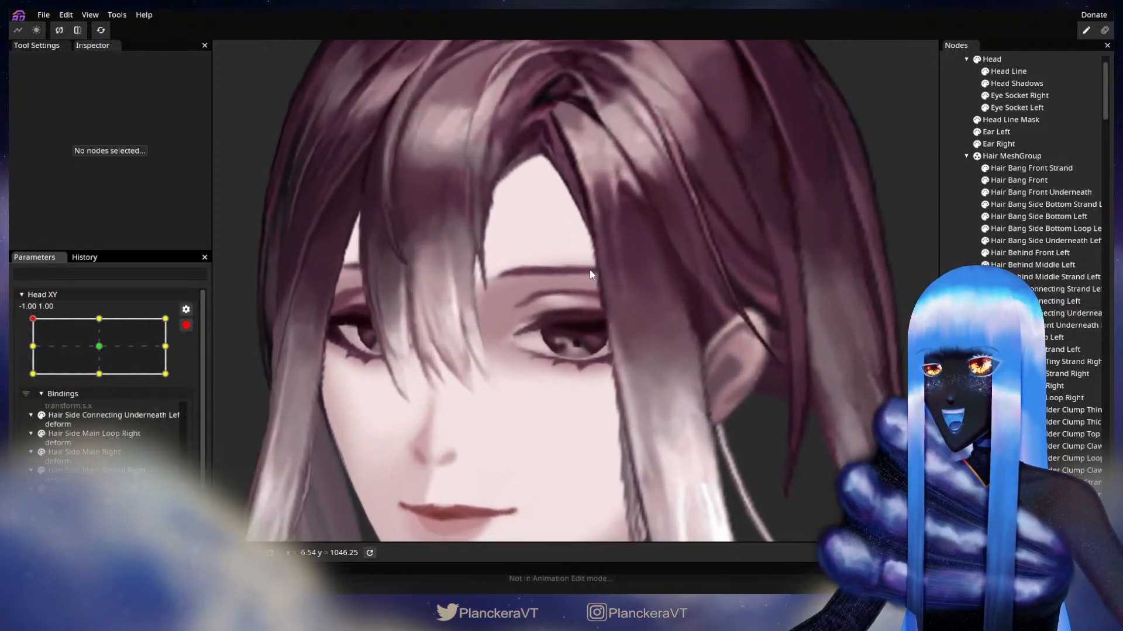
{"action": "scroll", "coordinate": [577, 426], "scroll_direction": "up", "scroll_amount": 5}
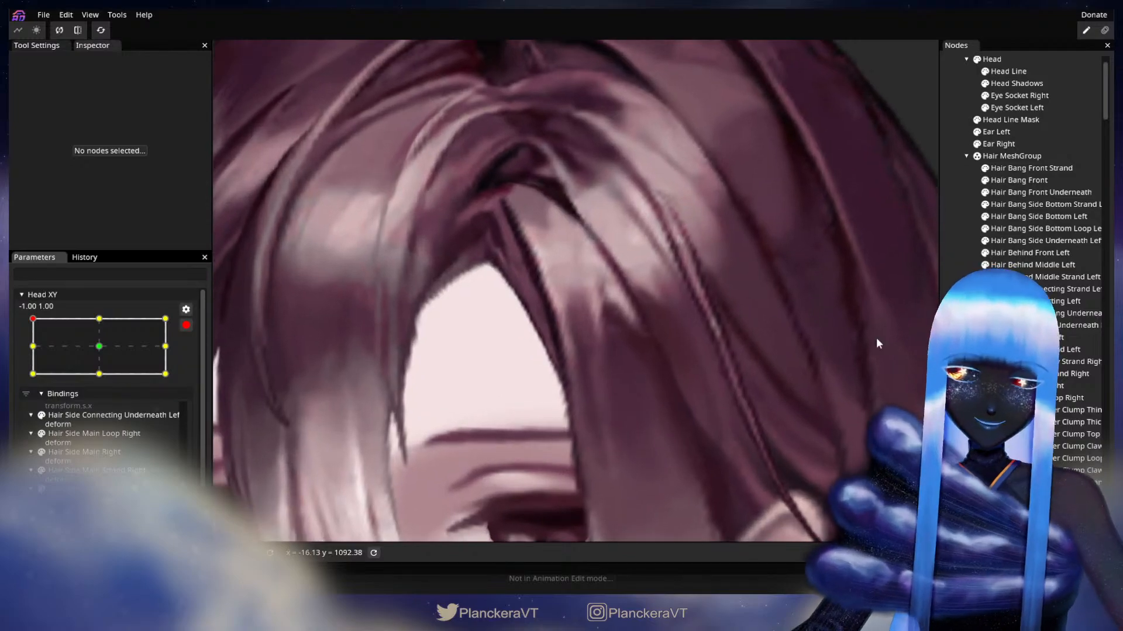
{"action": "left_click", "coordinate": [1044, 217]}
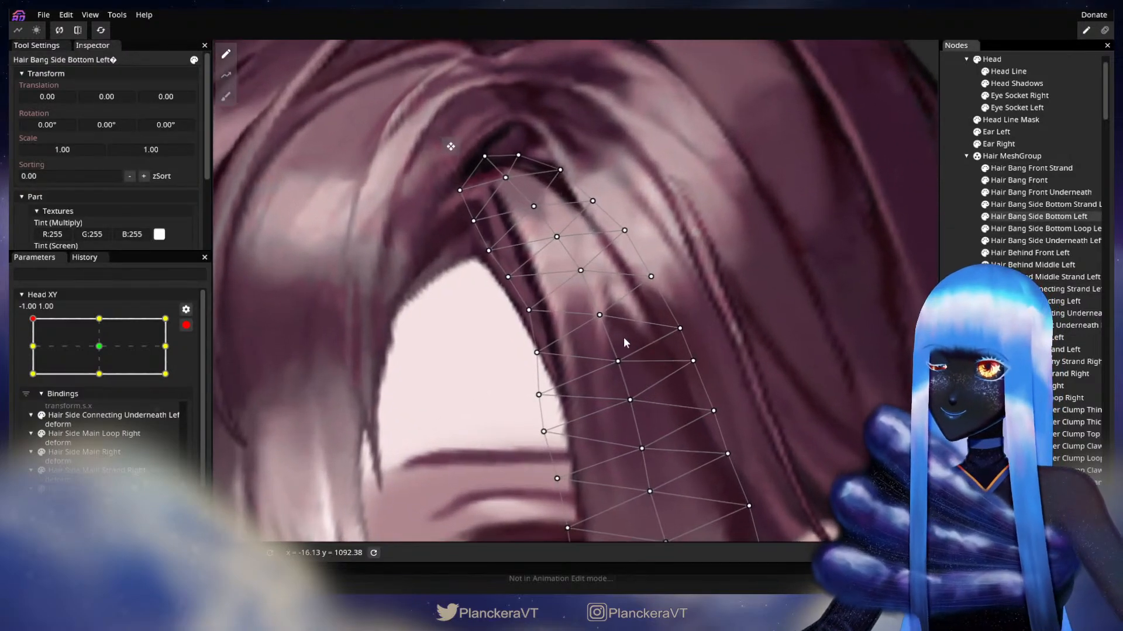
{"action": "left_click_drag", "start_coordinate": [605, 323], "coordinate": [607, 321]}
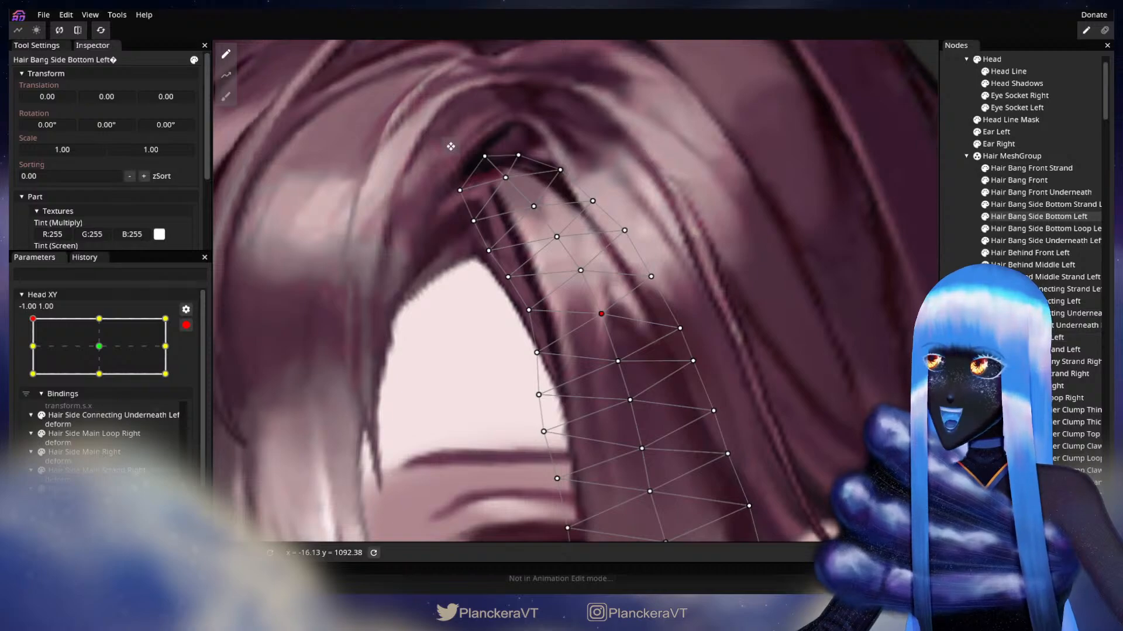
{"action": "left_click", "coordinate": [666, 393]}
Turn off editing and recheck how the side bang moves as Head XY goes down from -1.00, 1.00.
{"action": "scroll", "coordinate": [649, 401], "scroll_direction": "down", "scroll_amount": 6}
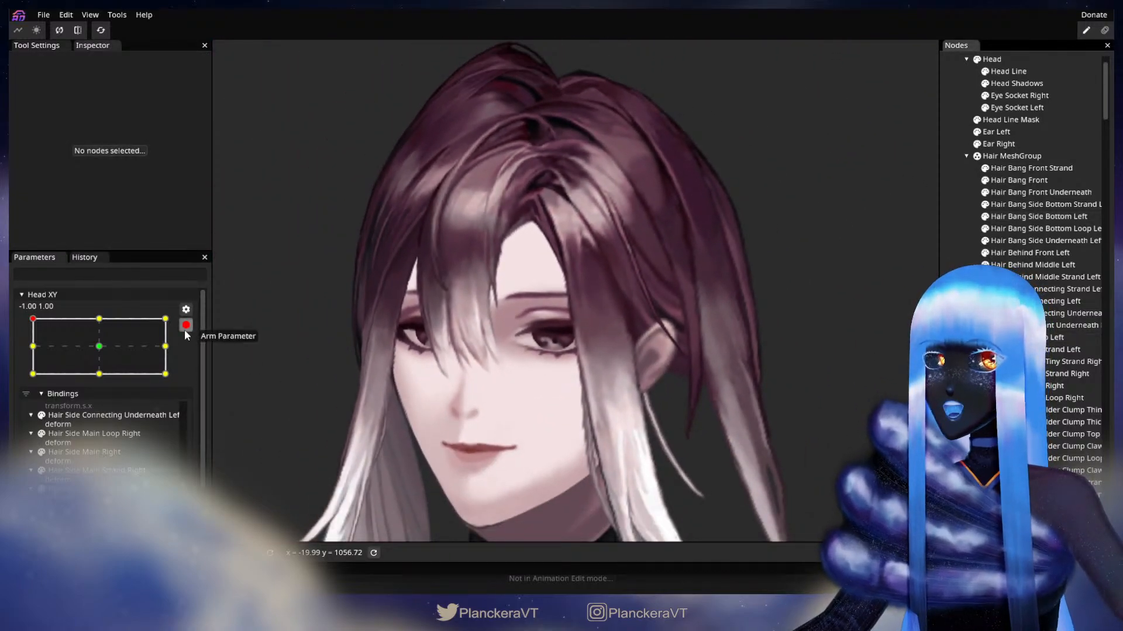
{"action": "scroll", "coordinate": [184, 328], "scroll_direction": "up", "scroll_amount": 2}
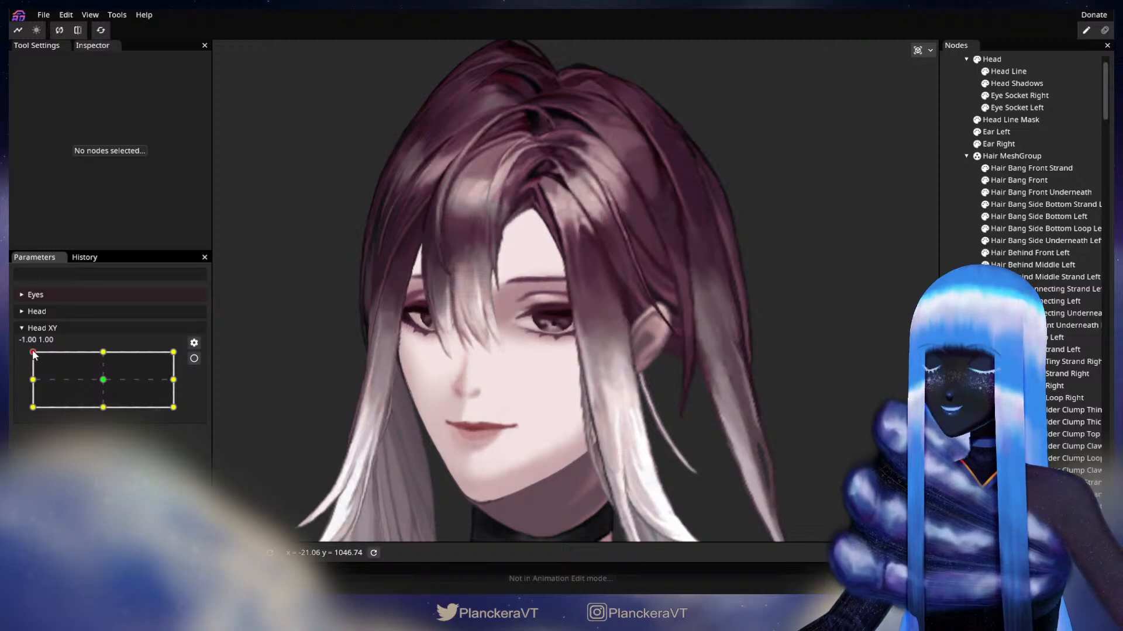
{"action": "mouse_move", "coordinate": [33, 353]}
{"action": "left_mouse_down"}
{"action": "mouse_move", "coordinate": [31, 366]}
{"action": "mouse_move", "coordinate": [30, 355]}
{"action": "left_mouse_up"}
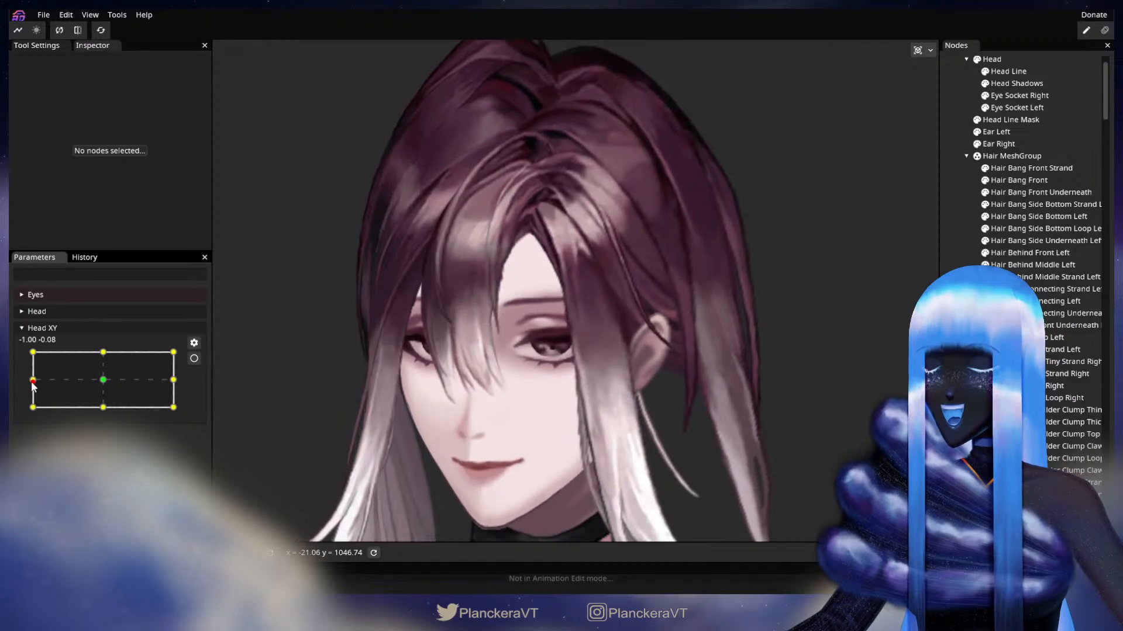
Re-enable editing at Head XY -1.00, 1.00 and adjust the centre-line vertices of Hair Bang Side Bottom Left beside the eye and ear.
{"action": "left_click", "coordinate": [193, 358]}
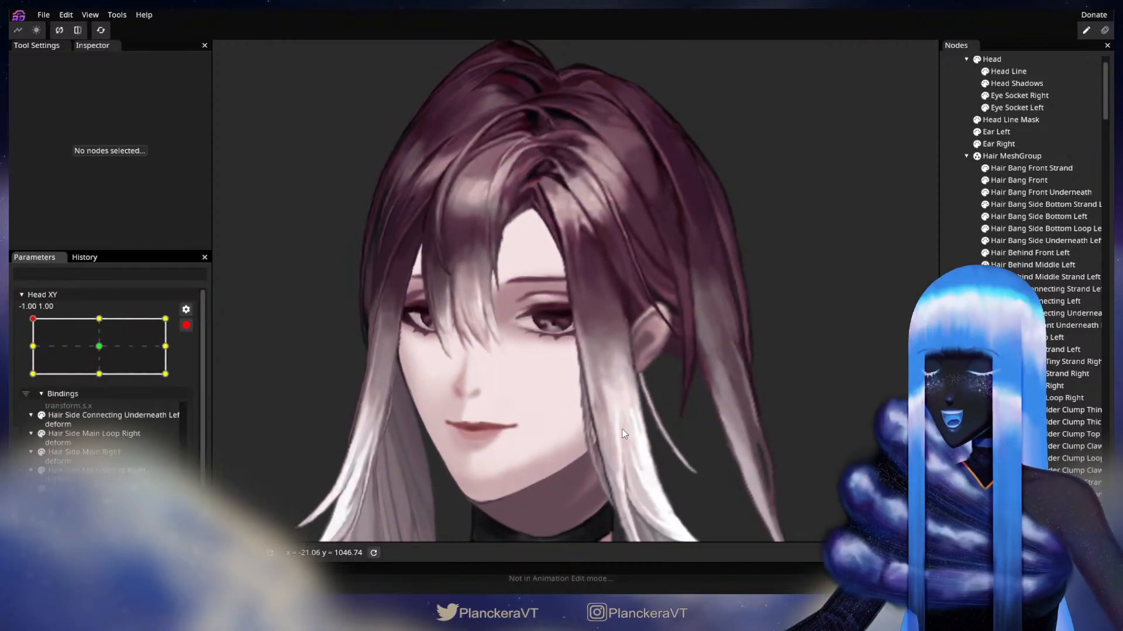
{"action": "scroll", "coordinate": [574, 388], "scroll_direction": "up", "scroll_amount": 3}
{"action": "scroll", "coordinate": [579, 376], "scroll_direction": "up", "scroll_amount": 2}
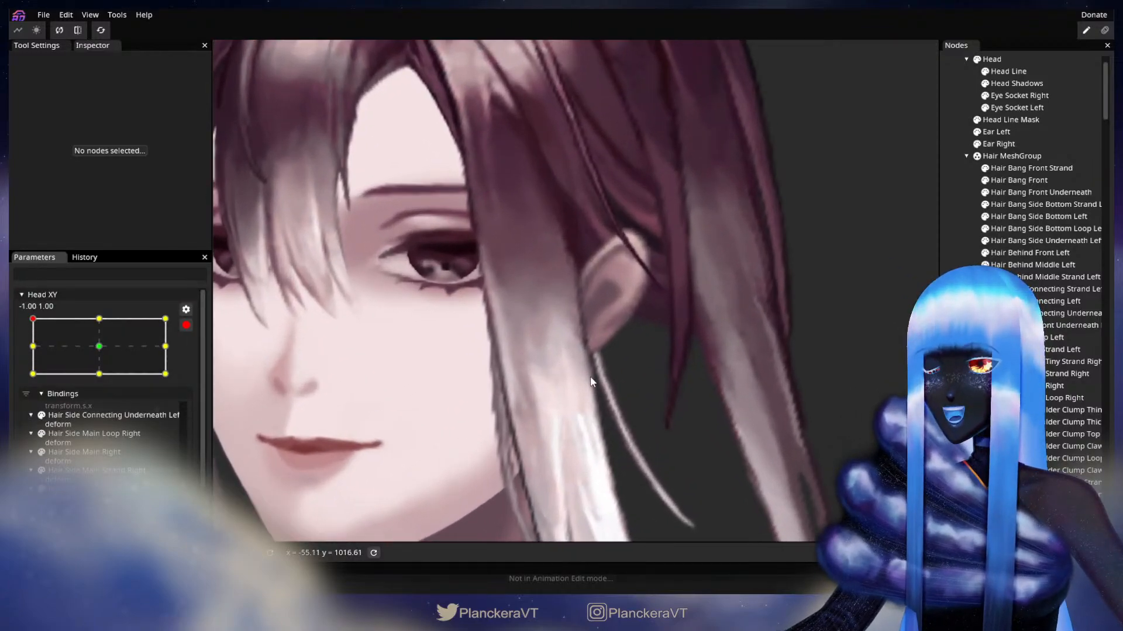
{"action": "left_click", "coordinate": [1038, 216]}
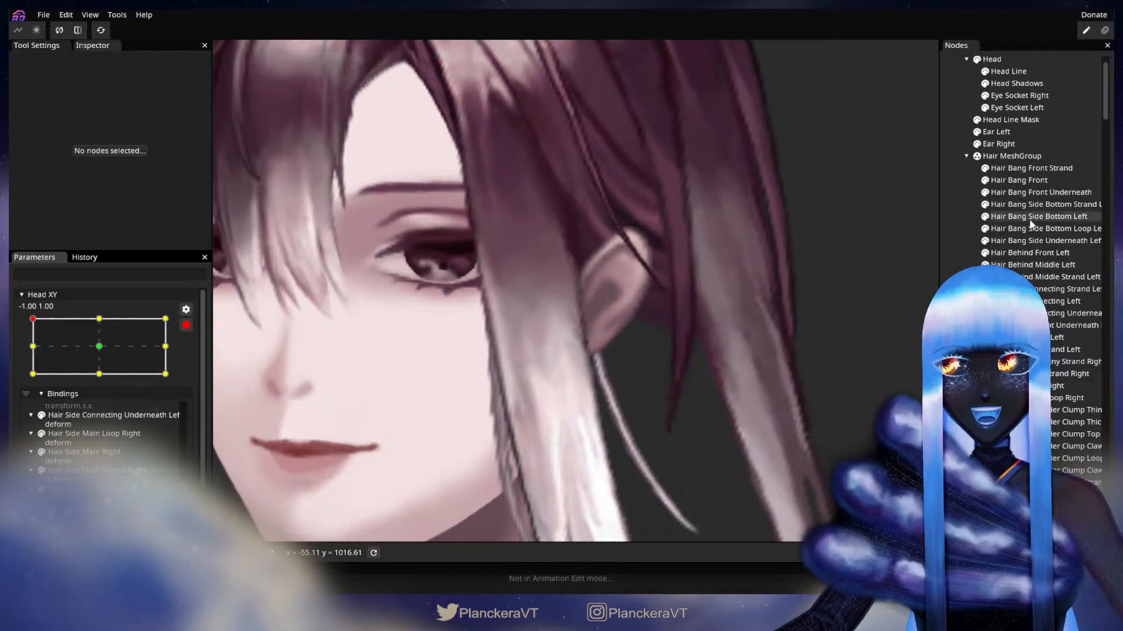
{"action": "scroll", "coordinate": [612, 339], "scroll_direction": "up", "scroll_amount": 2}
{"action": "left_click", "coordinate": [547, 351]}
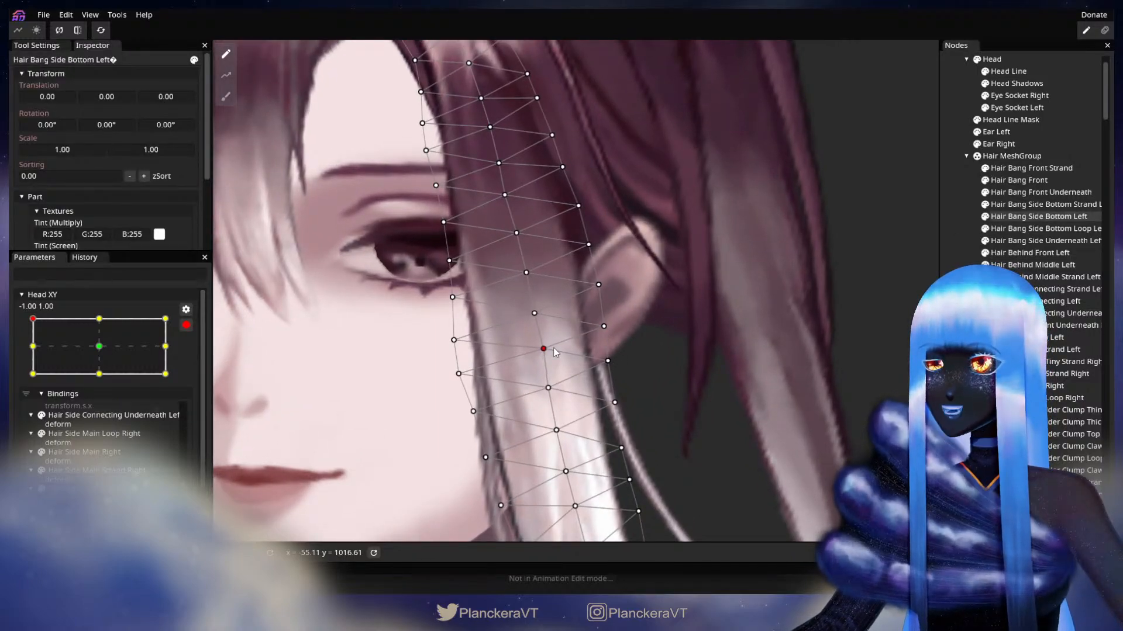
{"action": "left_click", "coordinate": [535, 314]}
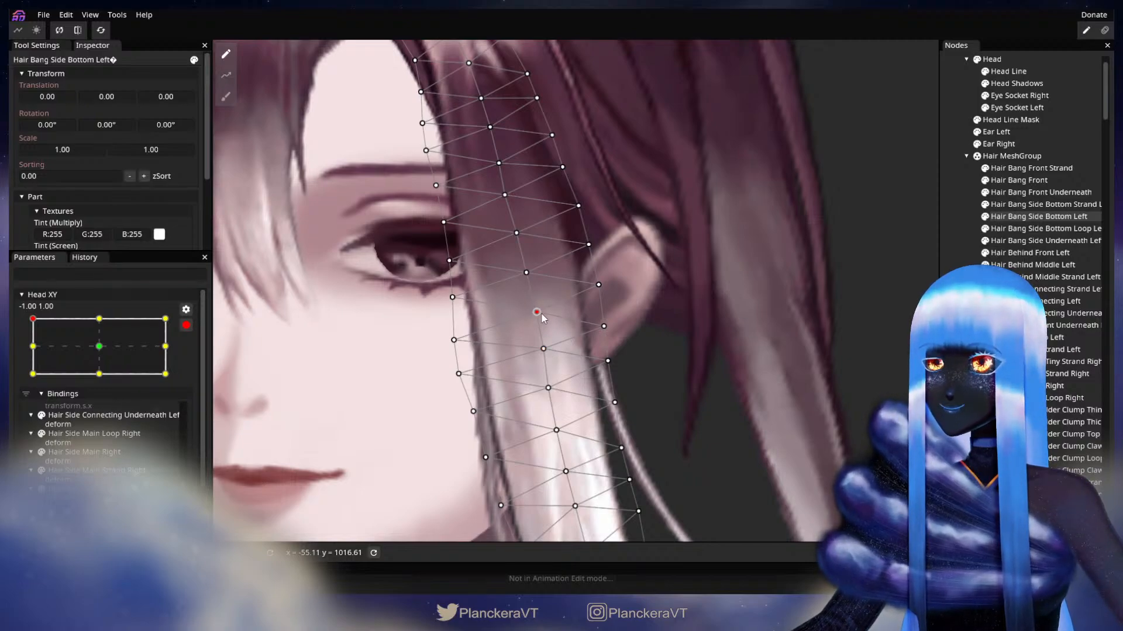
{"action": "left_click", "coordinate": [518, 232]}
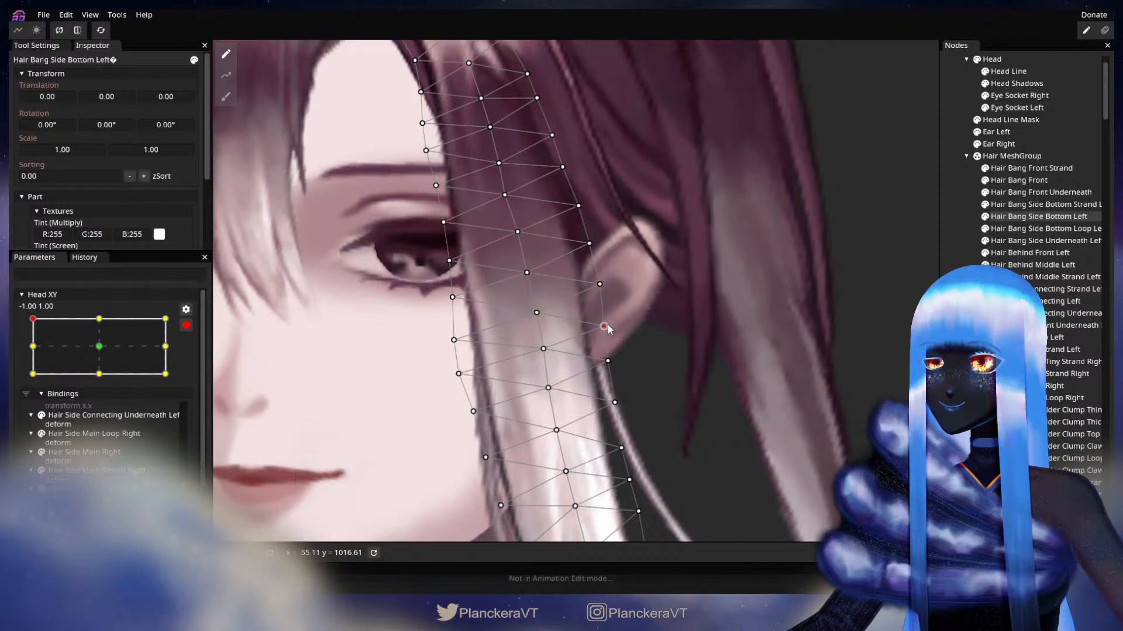
Adjust the ear-side edge vertices of Hair Bang Side Bottom Left from the ear down to the thin loose strand.
{"action": "left_click_drag", "start_coordinate": [613, 325], "coordinate": [636, 291]}
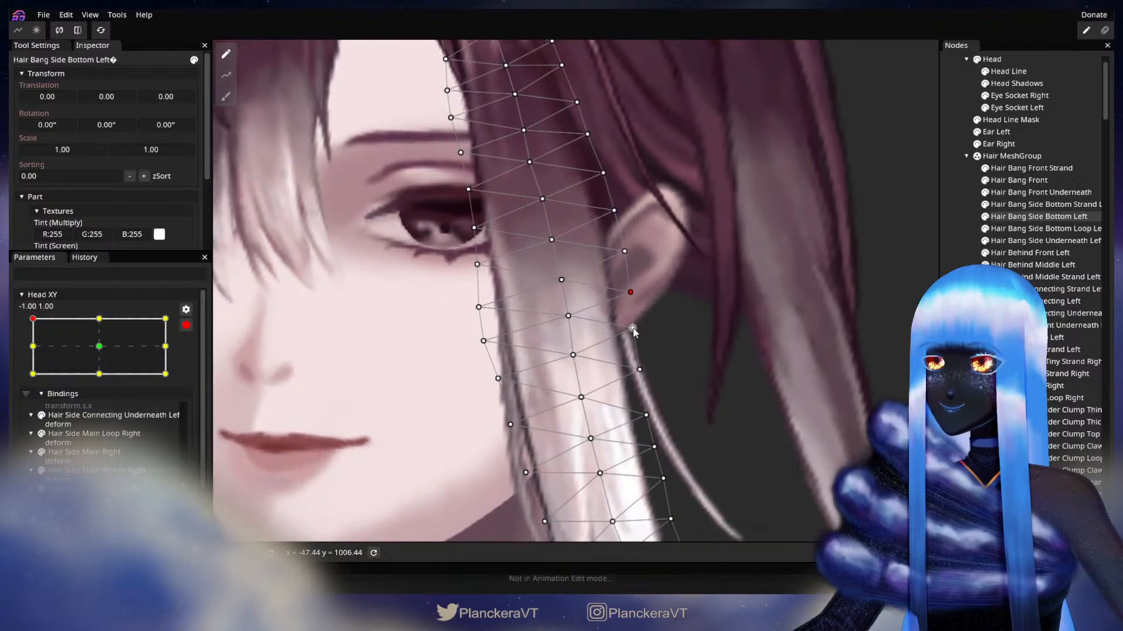
{"action": "left_click", "coordinate": [648, 336]}
{"action": "left_click_drag", "start_coordinate": [639, 368], "coordinate": [653, 304]}
{"action": "left_click", "coordinate": [655, 350]}
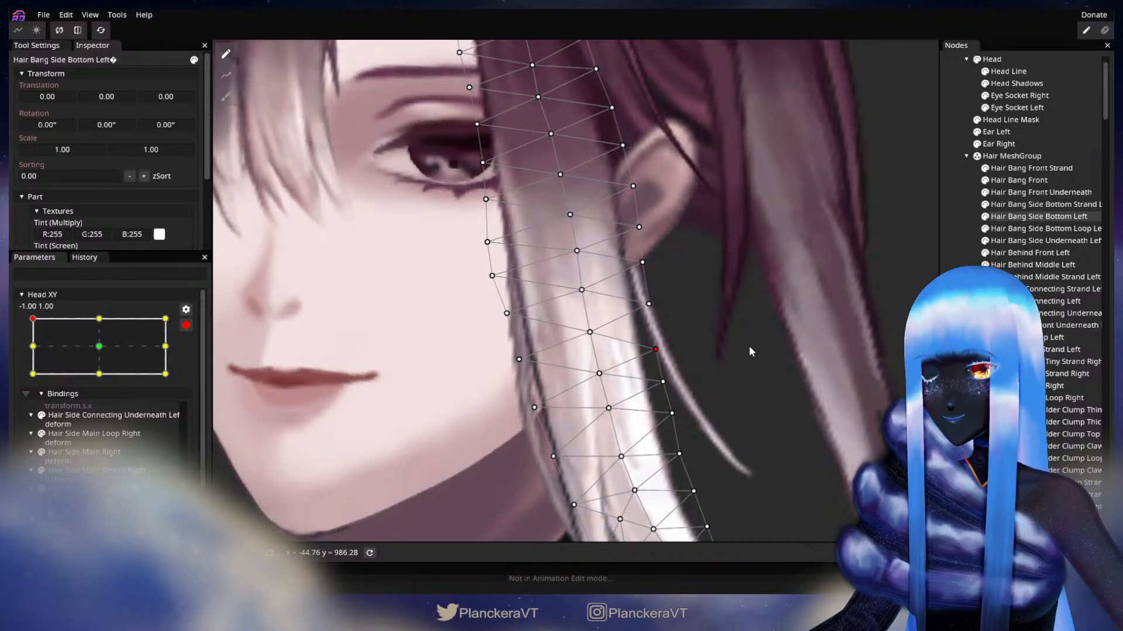
Deselect Hair Bang Side Bottom Left, turn off editing, and test the head turn from Head XY -1.00, 1.00 and back.
{"action": "scroll", "coordinate": [713, 279], "scroll_direction": "down", "scroll_amount": 4}
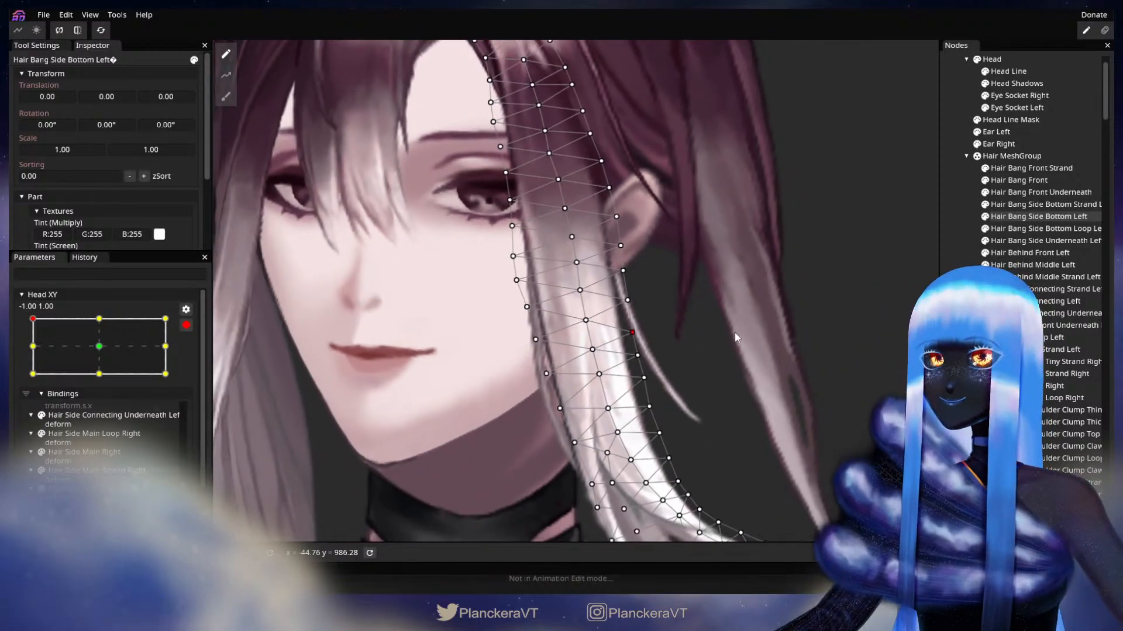
{"action": "scroll", "coordinate": [679, 318], "scroll_direction": "down", "scroll_amount": 2}
{"action": "left_click", "coordinate": [478, 88]}
{"action": "scroll", "coordinate": [477, 89], "scroll_direction": "down", "scroll_amount": 3}
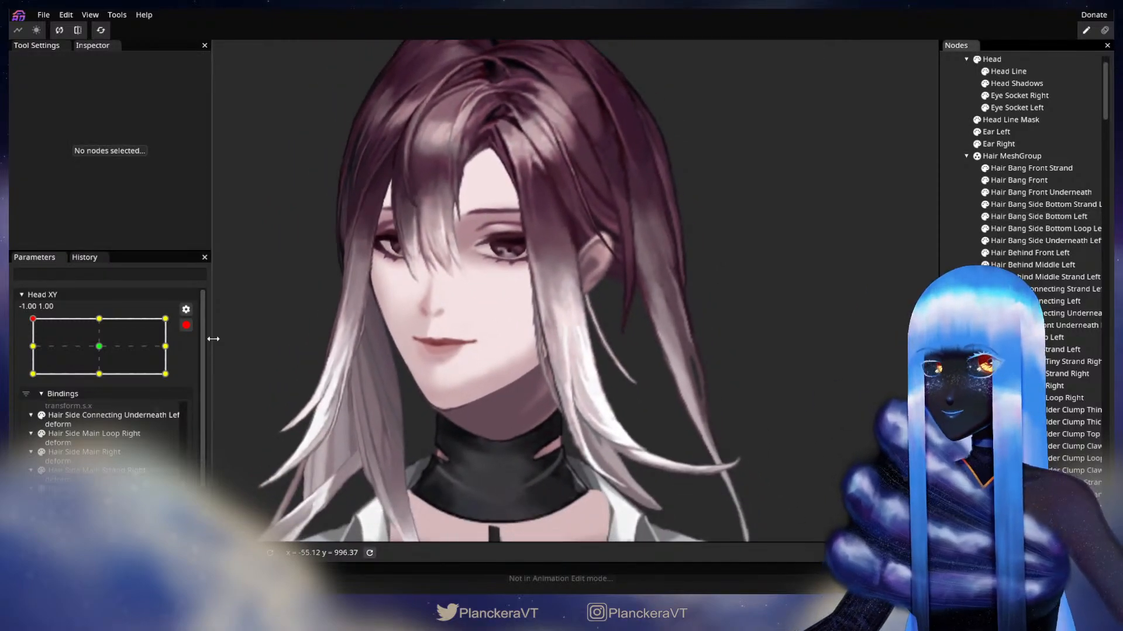
{"action": "left_click", "coordinate": [186, 325]}
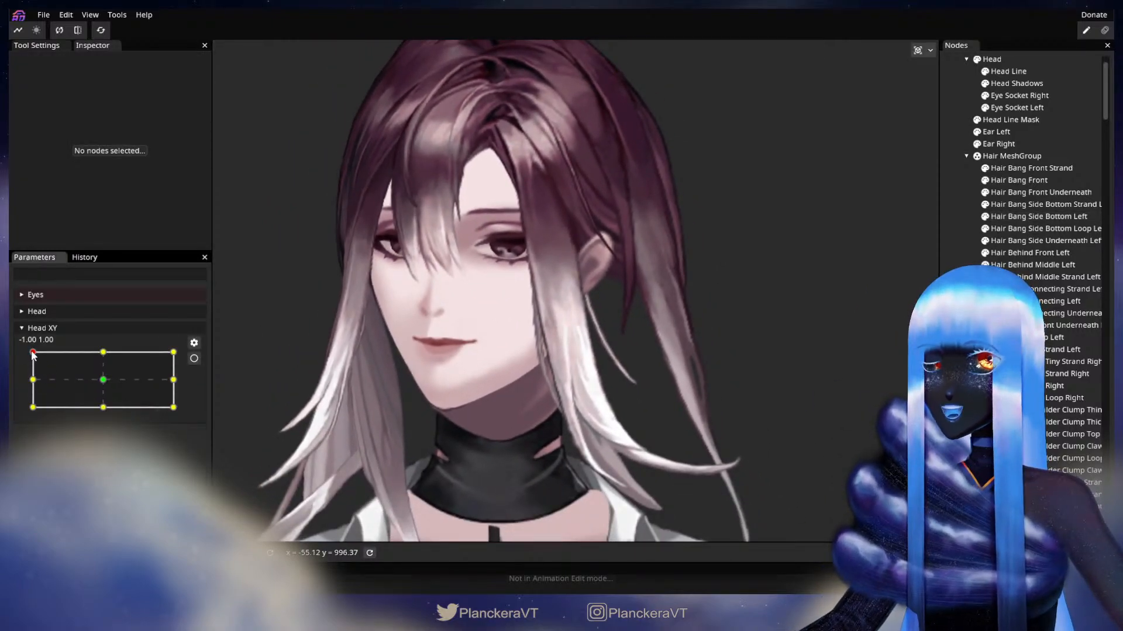
{"action": "mouse_move", "coordinate": [32, 353]}
{"action": "left_mouse_down"}
{"action": "mouse_move", "coordinate": [26, 386]}
{"action": "mouse_move", "coordinate": [32, 352]}
{"action": "left_mouse_up"}
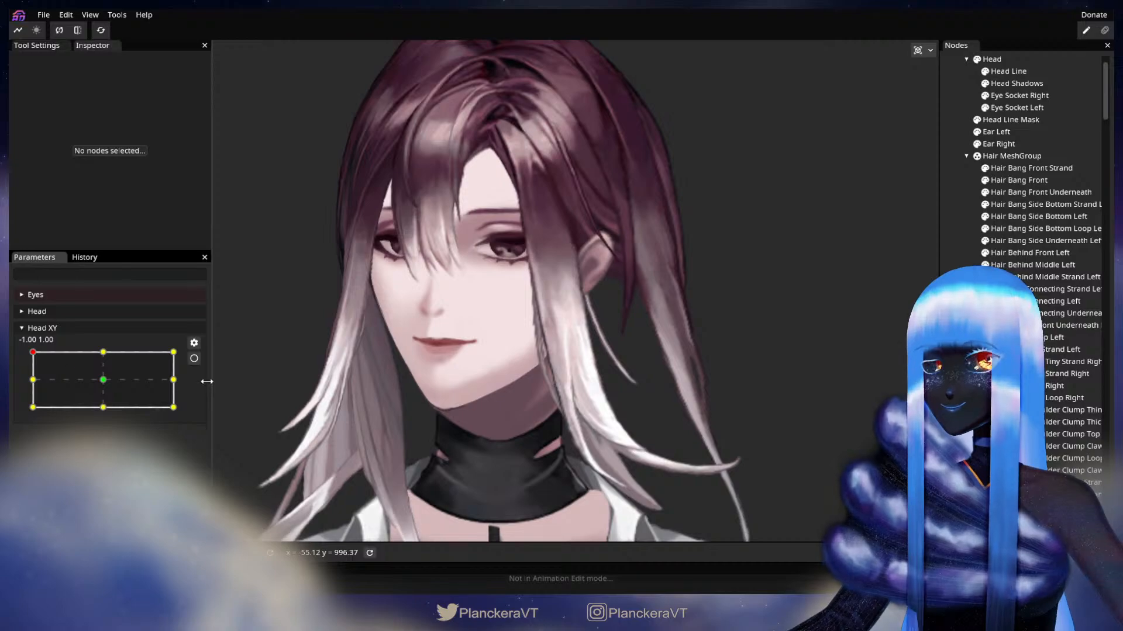
Re-enable editing at Head XY -1.00, 1.00 and adjust the upper vertices of Hair Bang Side Bottom Loop Left beside the eye and cheek.
{"action": "left_click", "coordinate": [195, 359]}
{"action": "scroll", "coordinate": [489, 363], "scroll_direction": "up", "scroll_amount": 5}
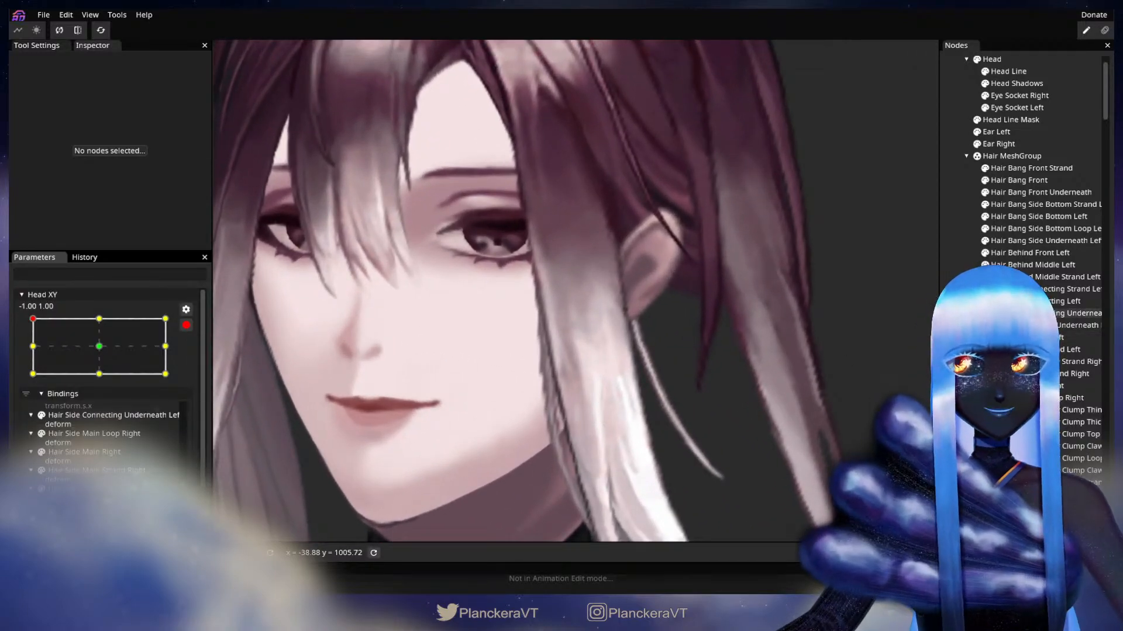
{"action": "left_click", "coordinate": [1039, 230]}
{"action": "scroll", "coordinate": [560, 373], "scroll_direction": "up", "scroll_amount": 3}
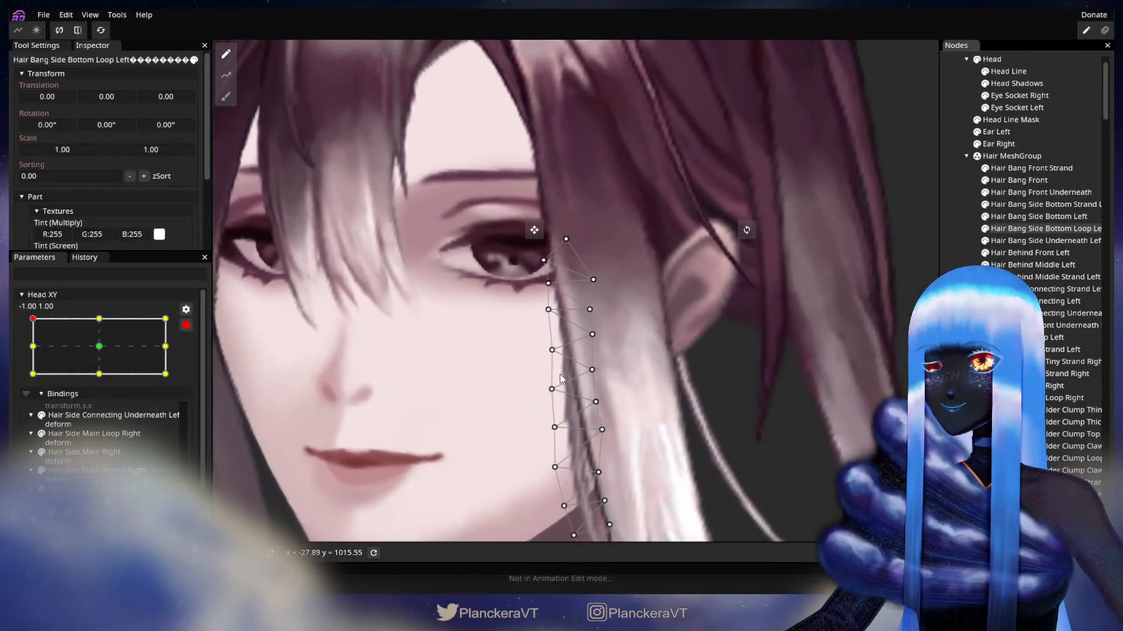
{"action": "left_click_drag", "start_coordinate": [593, 344], "coordinate": [590, 343]}
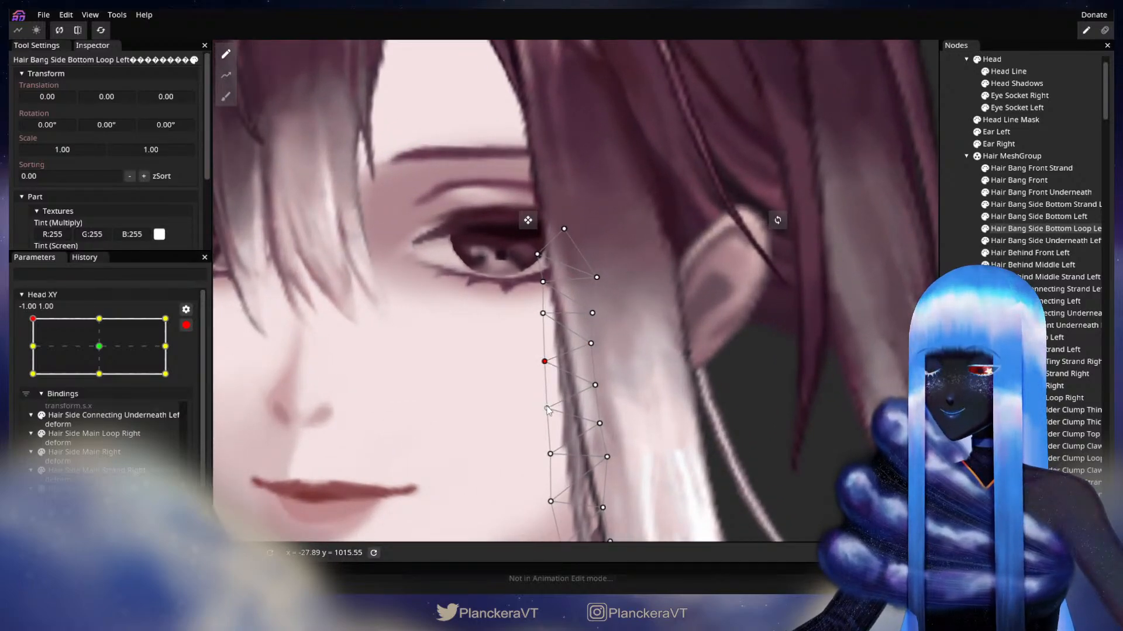
{"action": "left_click_drag", "start_coordinate": [536, 407], "coordinate": [535, 408]}
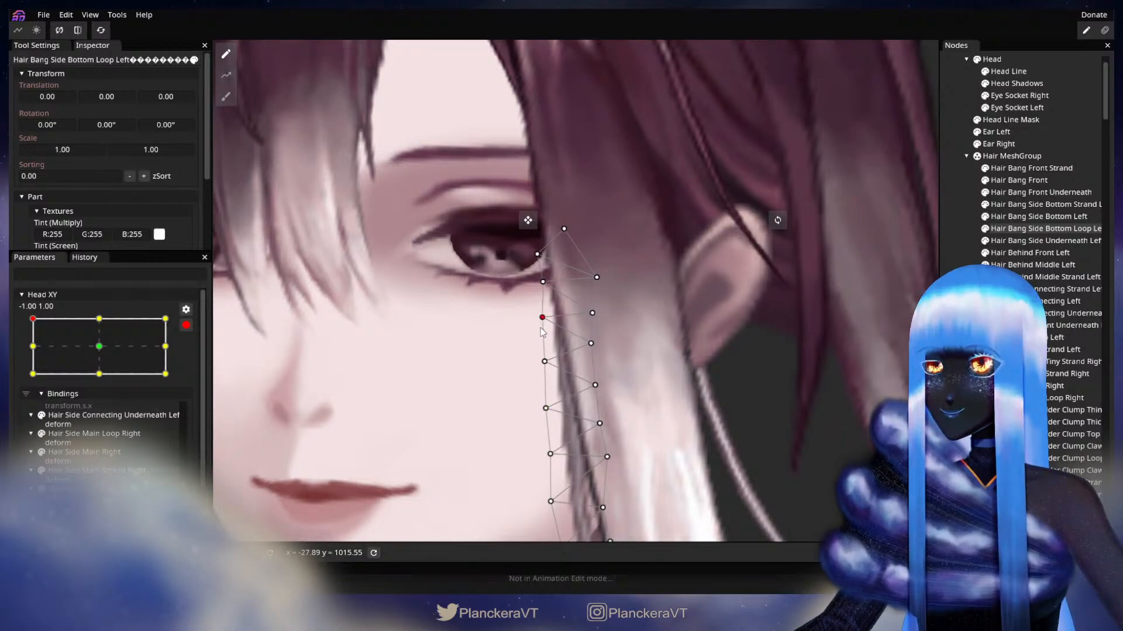
{"action": "left_click_drag", "start_coordinate": [544, 291], "coordinate": [539, 324]}
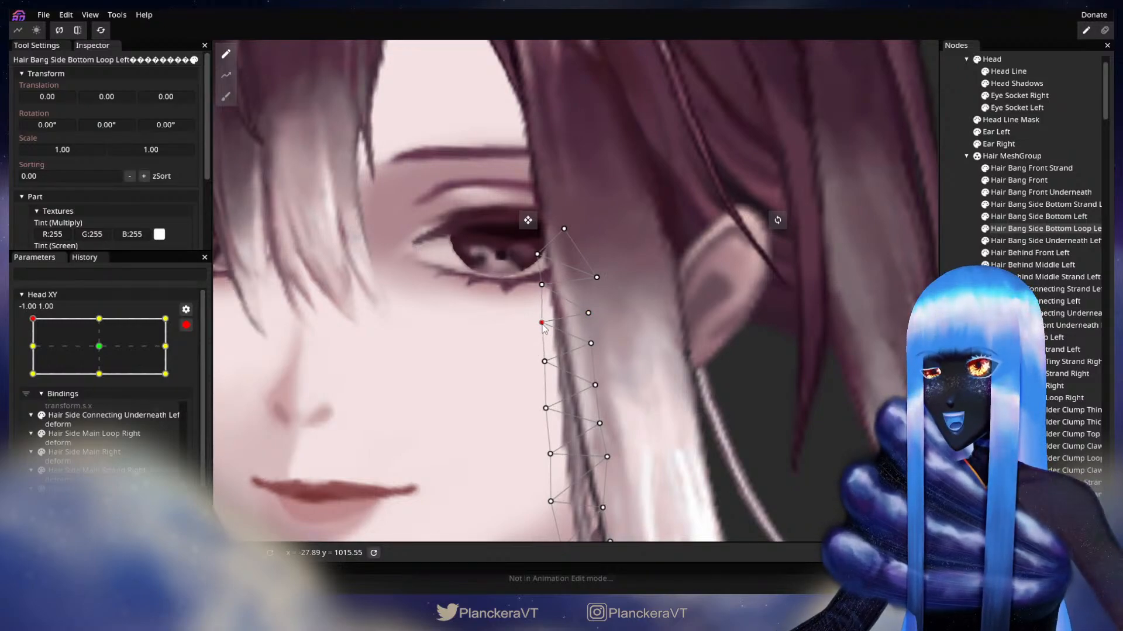
{"action": "left_click", "coordinate": [545, 362]}
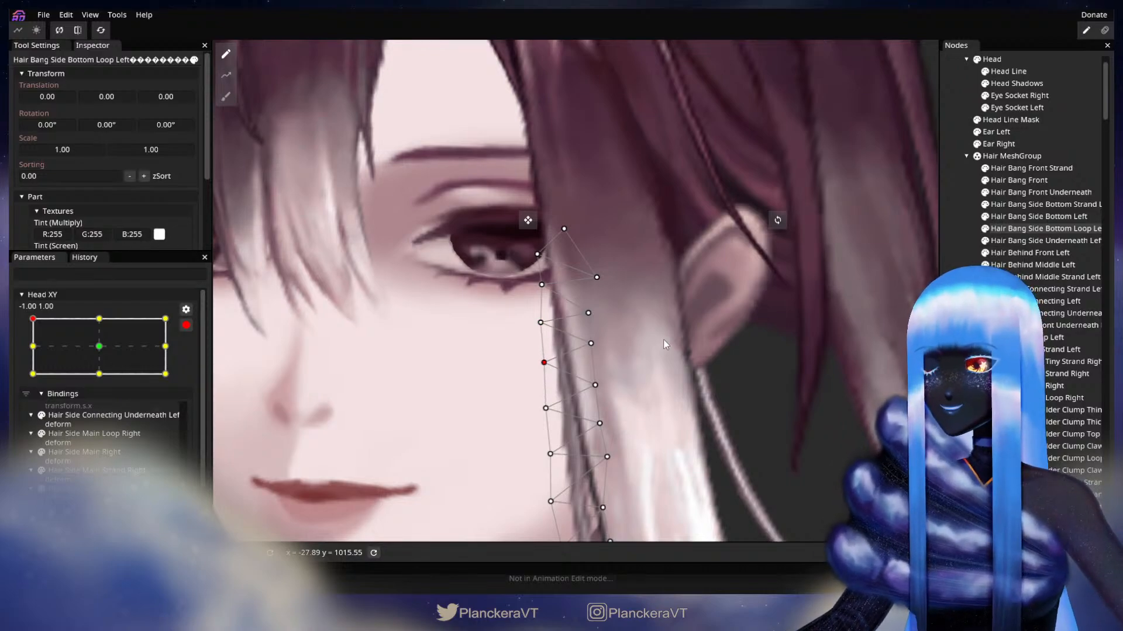
{"action": "scroll", "coordinate": [674, 344], "scroll_direction": "down", "scroll_amount": 1}
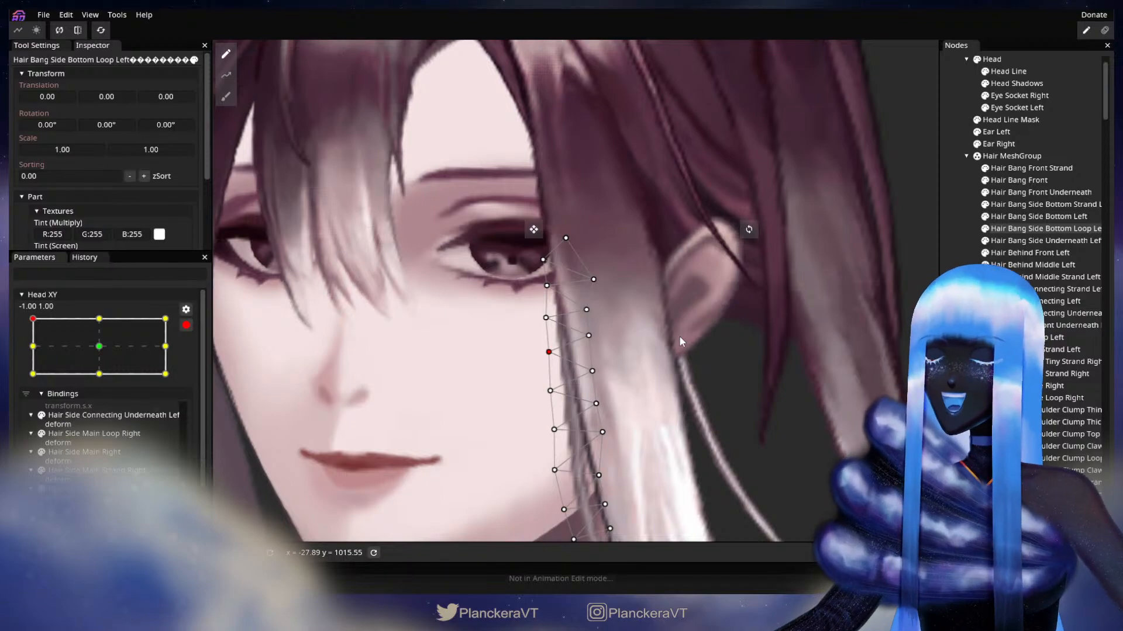
{"action": "scroll", "coordinate": [679, 336], "scroll_direction": "down", "scroll_amount": 4}
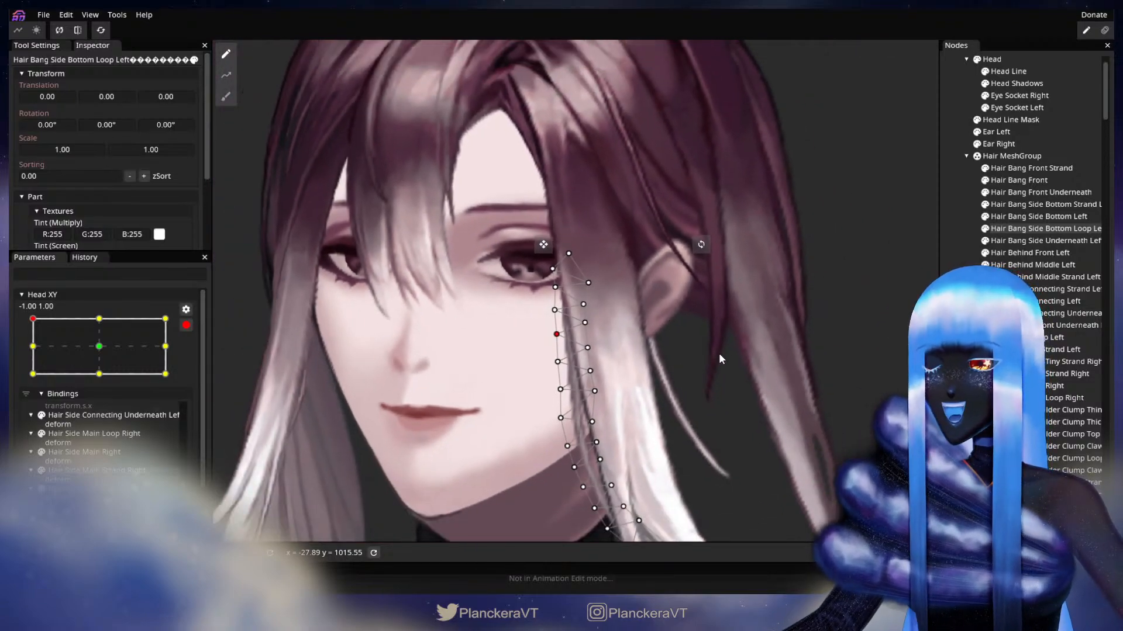
{"action": "left_click", "coordinate": [889, 332]}
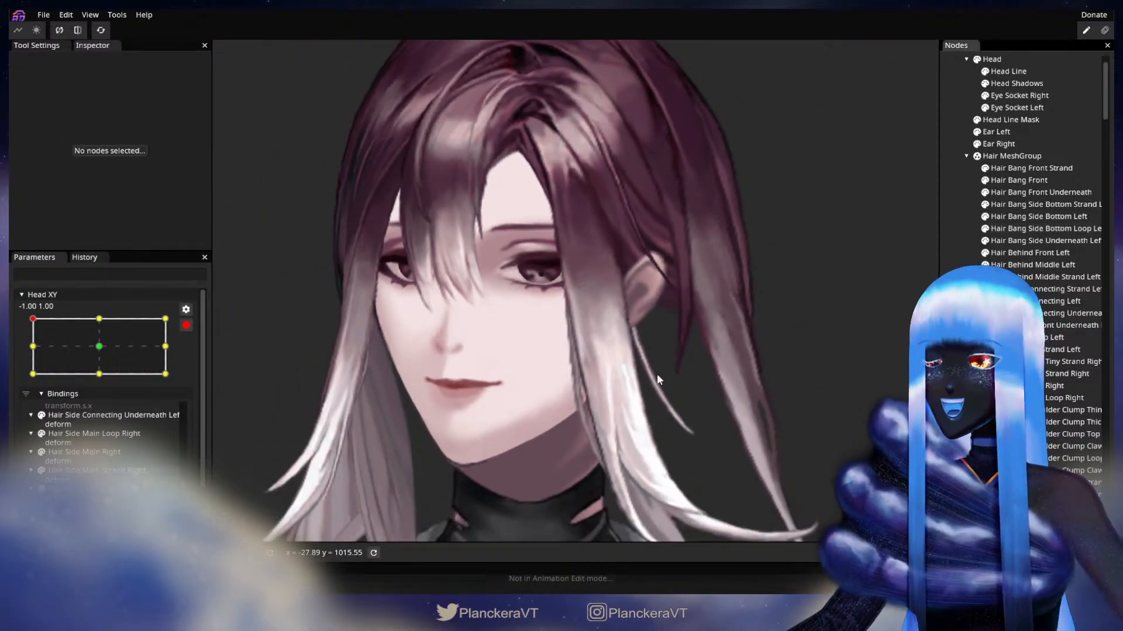
Adjust the vertices on both edges of Hair Bang Side Bottom Loop Left between nose and mouth level, then deselect it.
{"action": "scroll", "coordinate": [657, 374], "scroll_direction": "up", "scroll_amount": 3}
{"action": "scroll", "coordinate": [677, 370], "scroll_direction": "up", "scroll_amount": 2}
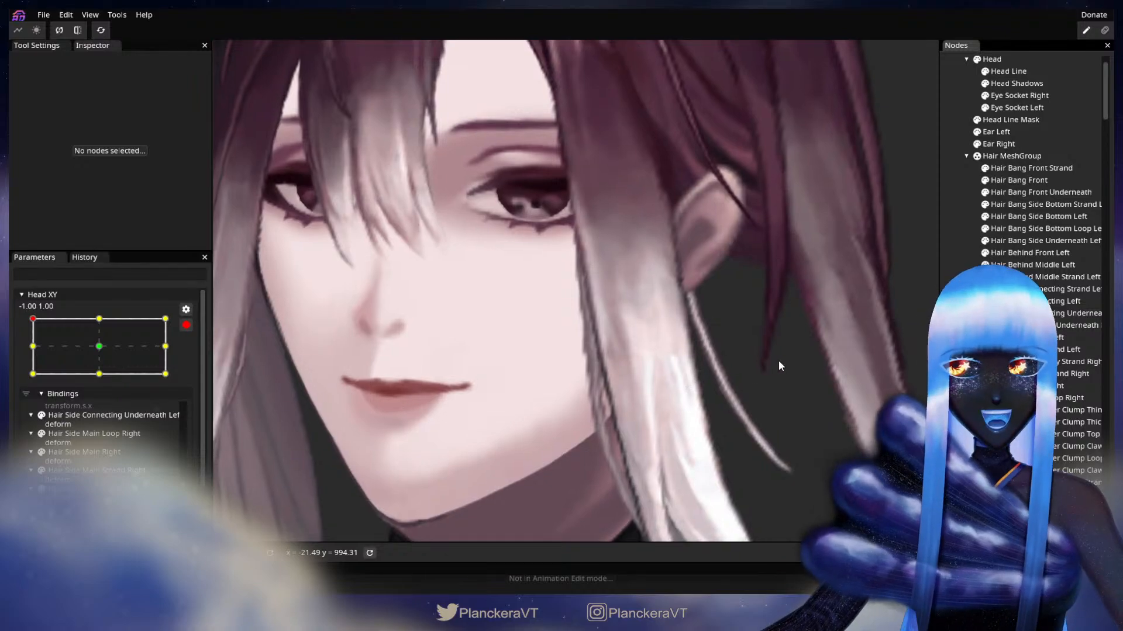
{"action": "scroll", "coordinate": [841, 310], "scroll_direction": "up", "scroll_amount": 2}
{"action": "left_click", "coordinate": [907, 258]}
{"action": "scroll", "coordinate": [601, 354], "scroll_direction": "up", "scroll_amount": 1}
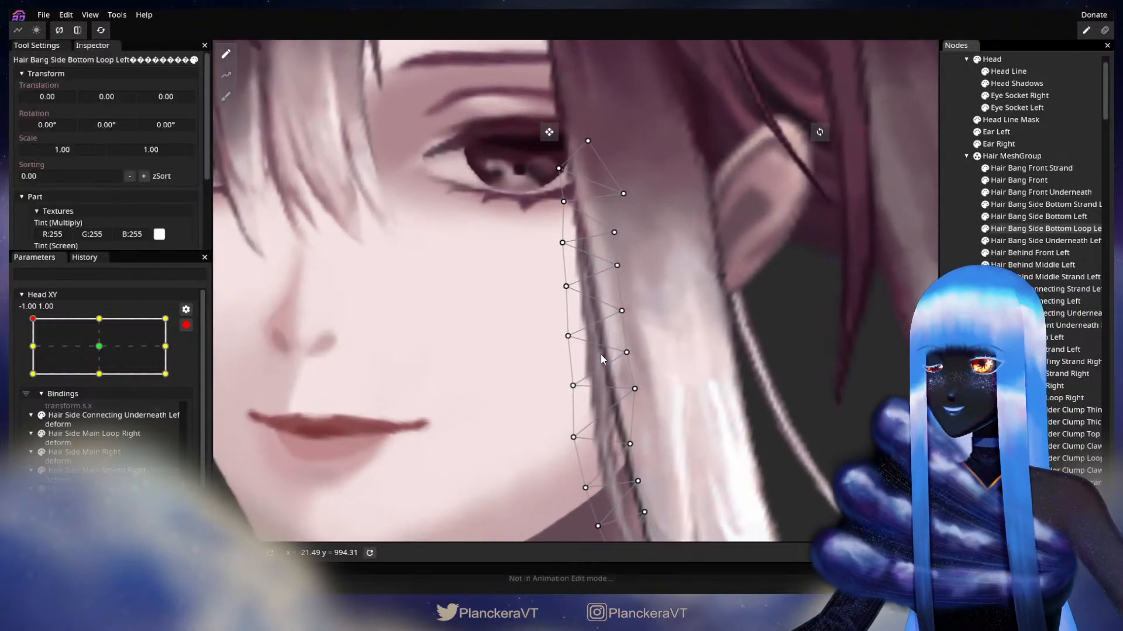
{"action": "left_click", "coordinate": [565, 339]}
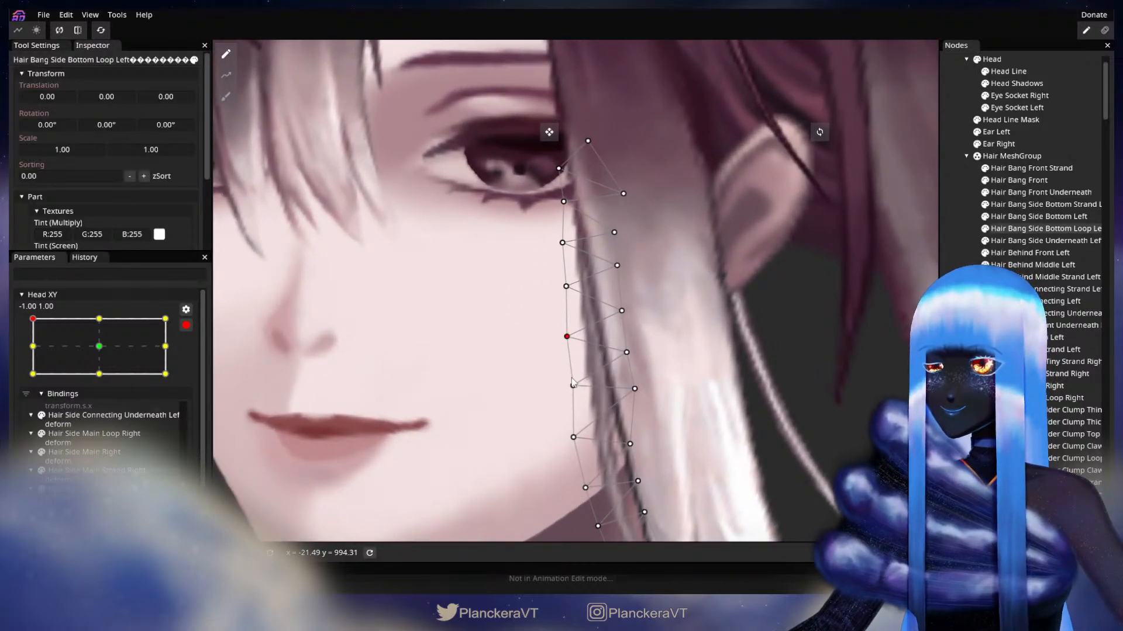
{"action": "left_click_drag", "start_coordinate": [633, 395], "coordinate": [629, 396]}
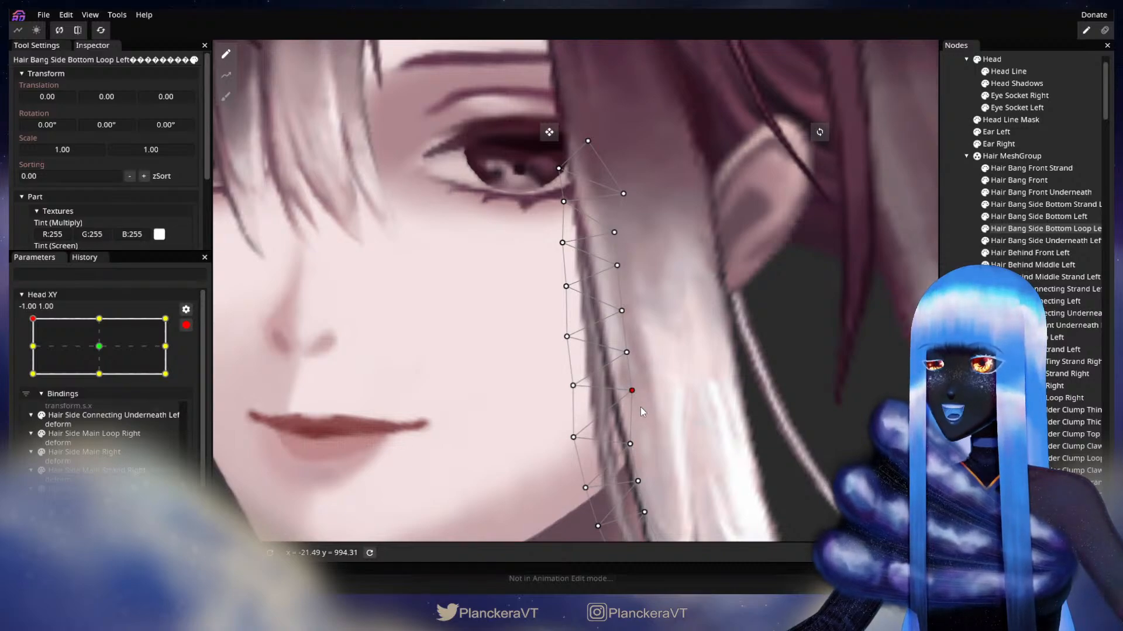
{"action": "scroll", "coordinate": [640, 407], "scroll_direction": "up", "scroll_amount": 1}
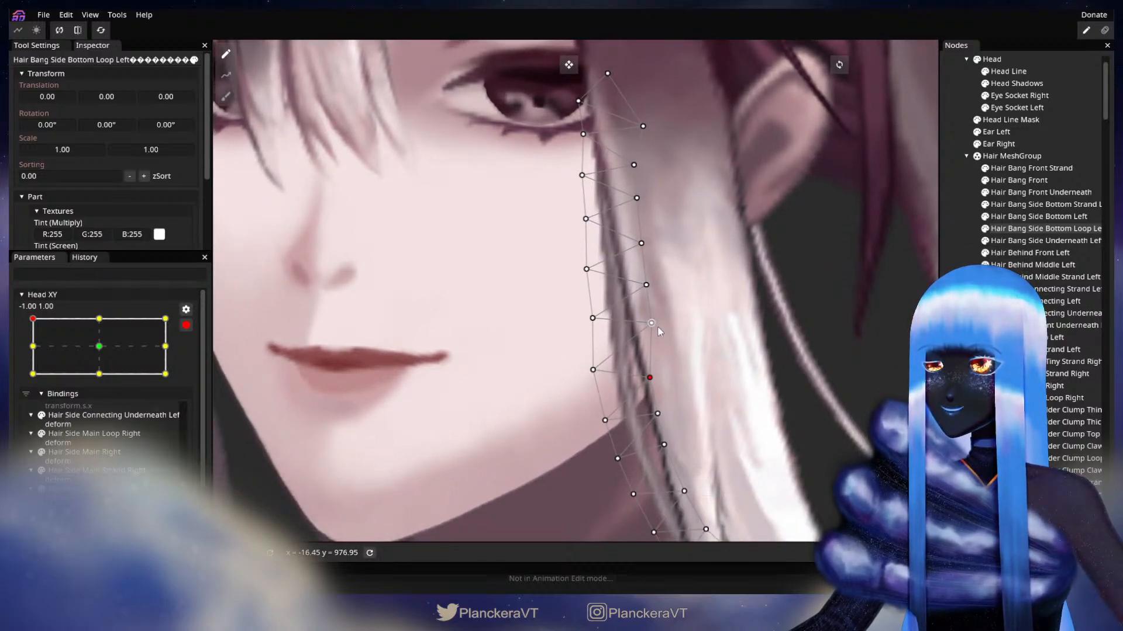
{"action": "left_click", "coordinate": [594, 319]}
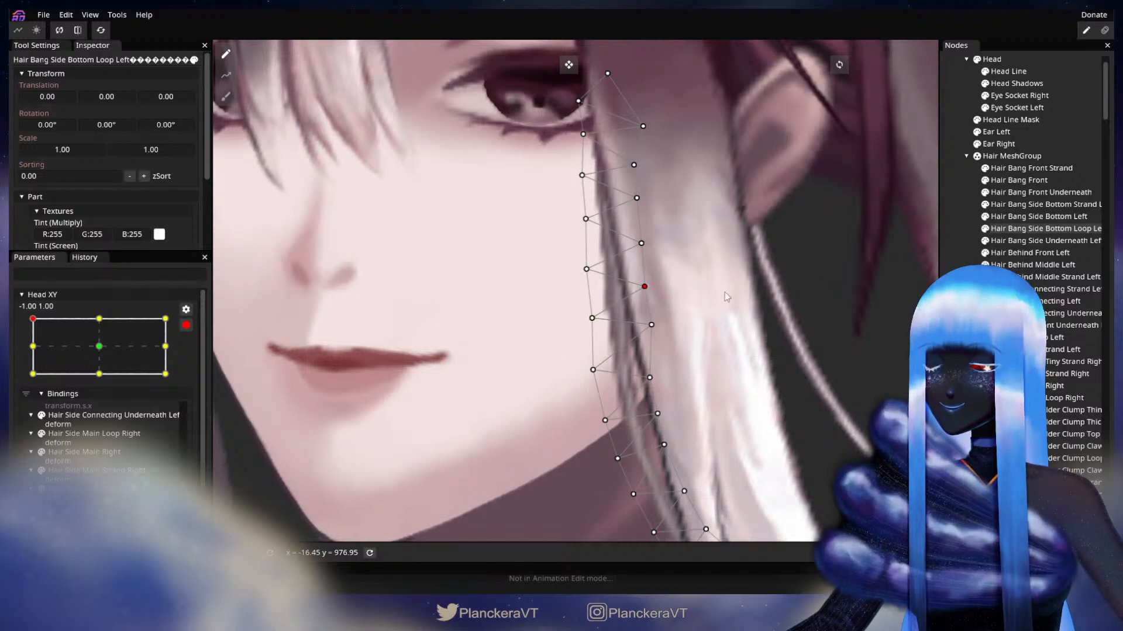
{"action": "left_click", "coordinate": [675, 331]}
{"action": "scroll", "coordinate": [739, 364], "scroll_direction": "down", "scroll_amount": 2}
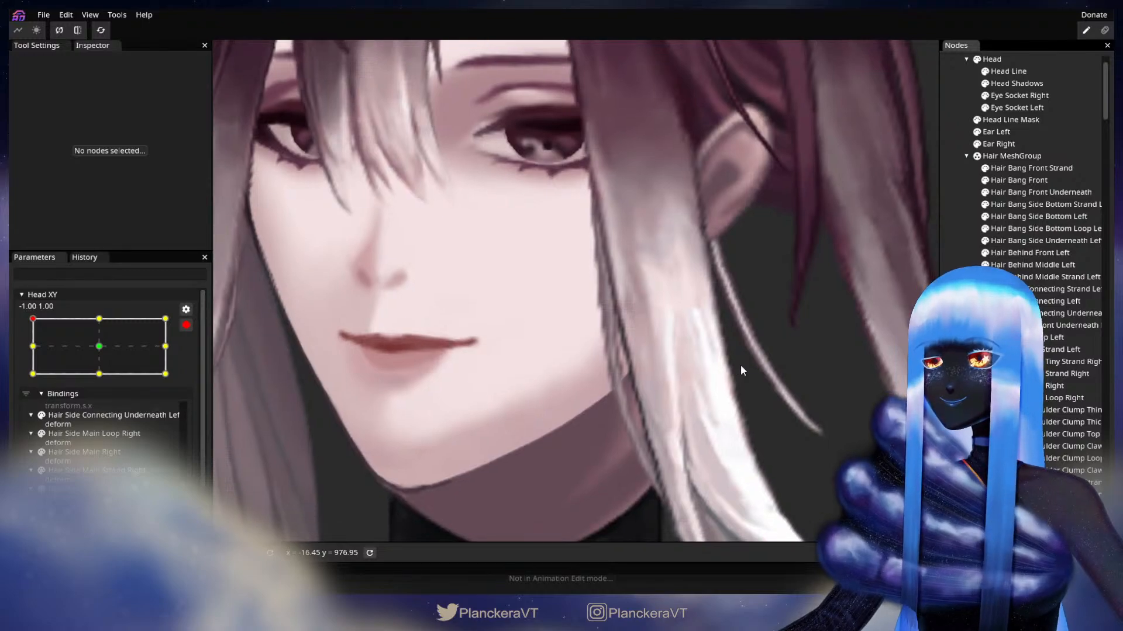
{"action": "scroll", "coordinate": [740, 365], "scroll_direction": "down", "scroll_amount": 4}
Reselect Hair Bang Side Bottom Loop Left and adjust its vertices along the jawline and upper neck.
{"action": "scroll", "coordinate": [744, 367], "scroll_direction": "up", "scroll_amount": 3}
{"action": "left_click_drag", "start_coordinate": [710, 400], "coordinate": [683, 317]}
{"action": "scroll", "coordinate": [686, 321], "scroll_direction": "up", "scroll_amount": 2}
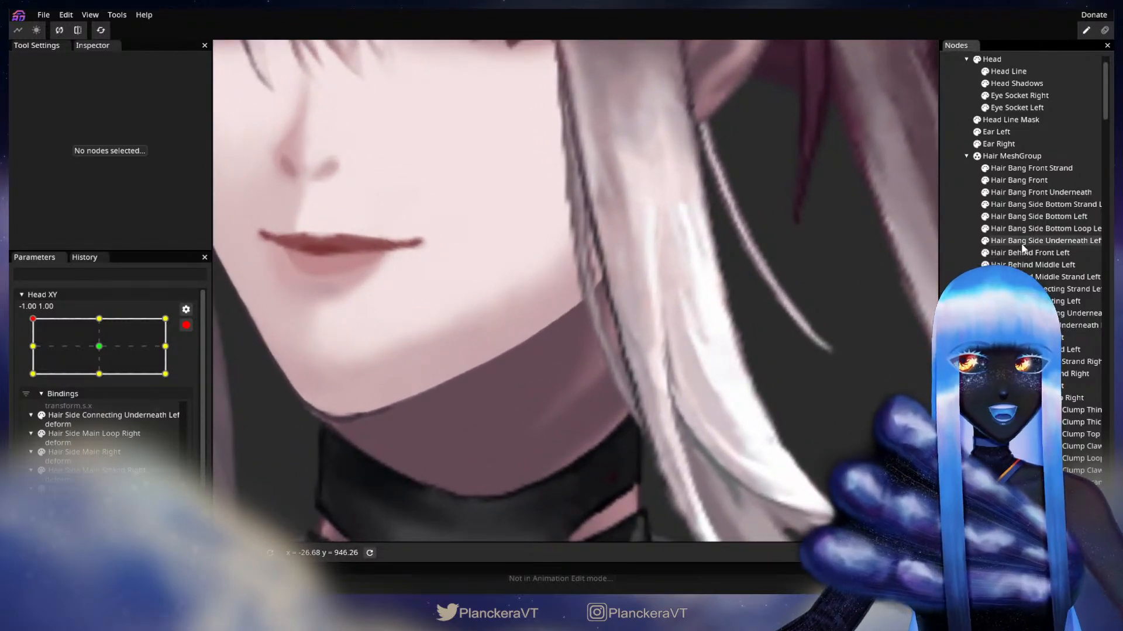
{"action": "left_click", "coordinate": [1025, 230]}
{"action": "scroll", "coordinate": [651, 351], "scroll_direction": "up", "scroll_amount": 1}
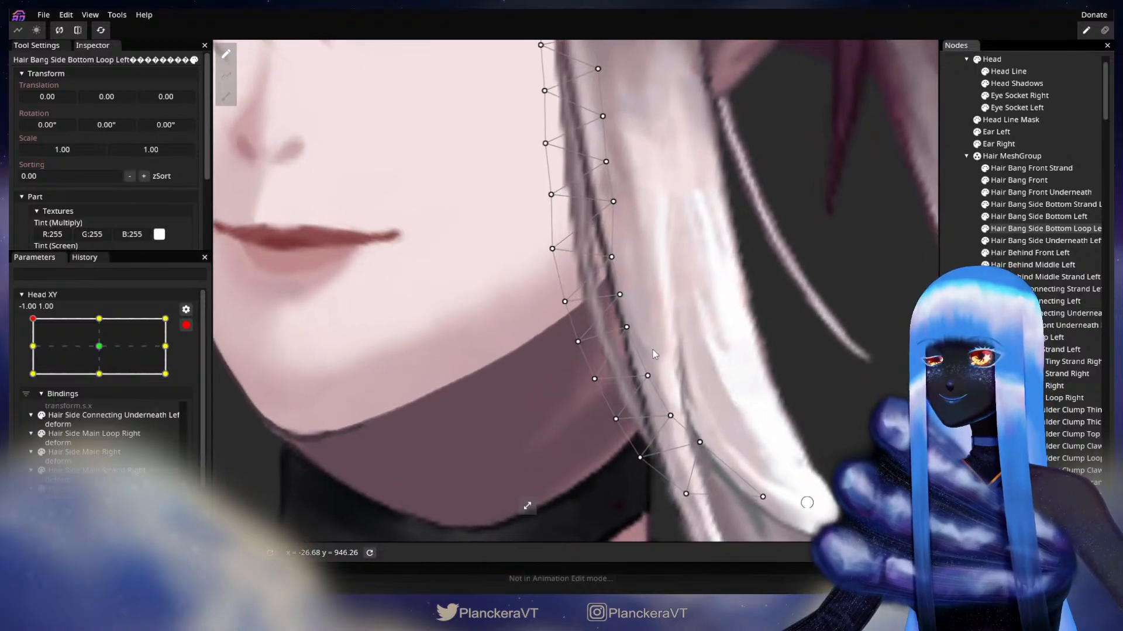
{"action": "left_click", "coordinate": [633, 335]}
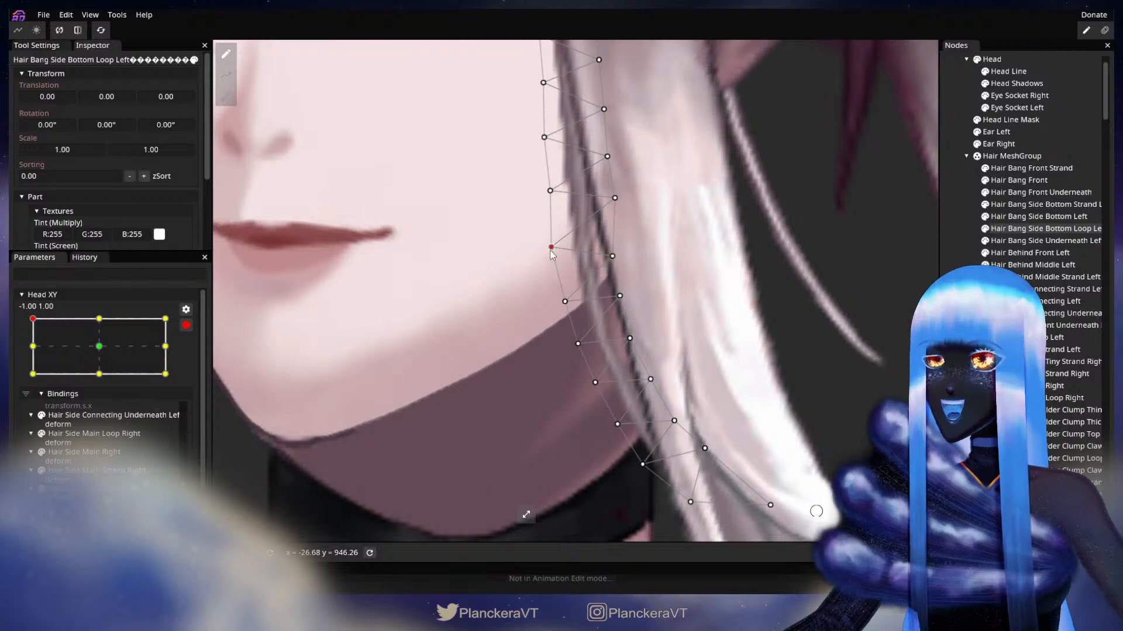
{"action": "left_click_drag", "start_coordinate": [599, 294], "coordinate": [602, 251]}
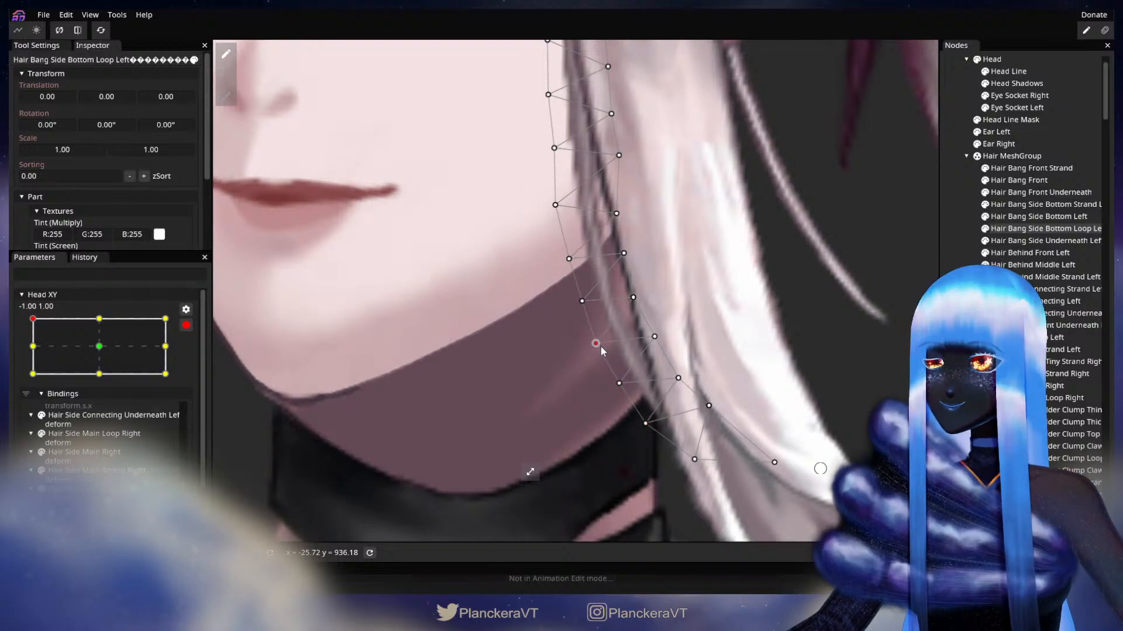
{"action": "left_click_drag", "start_coordinate": [624, 292], "coordinate": [637, 348]}
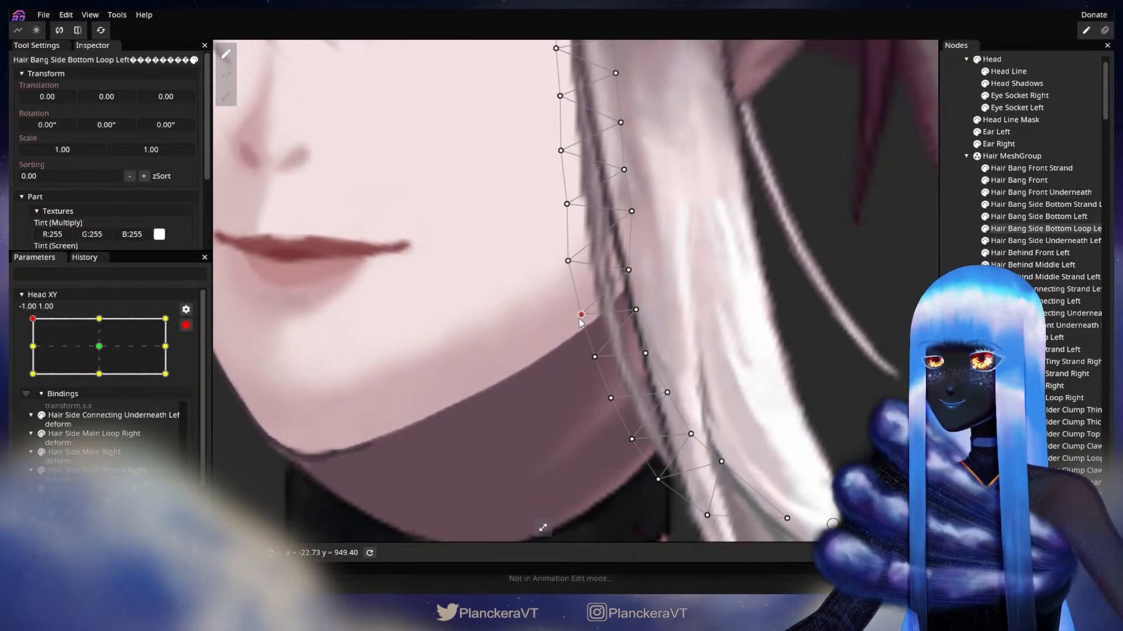
{"action": "left_click_drag", "start_coordinate": [579, 319], "coordinate": [583, 399]}
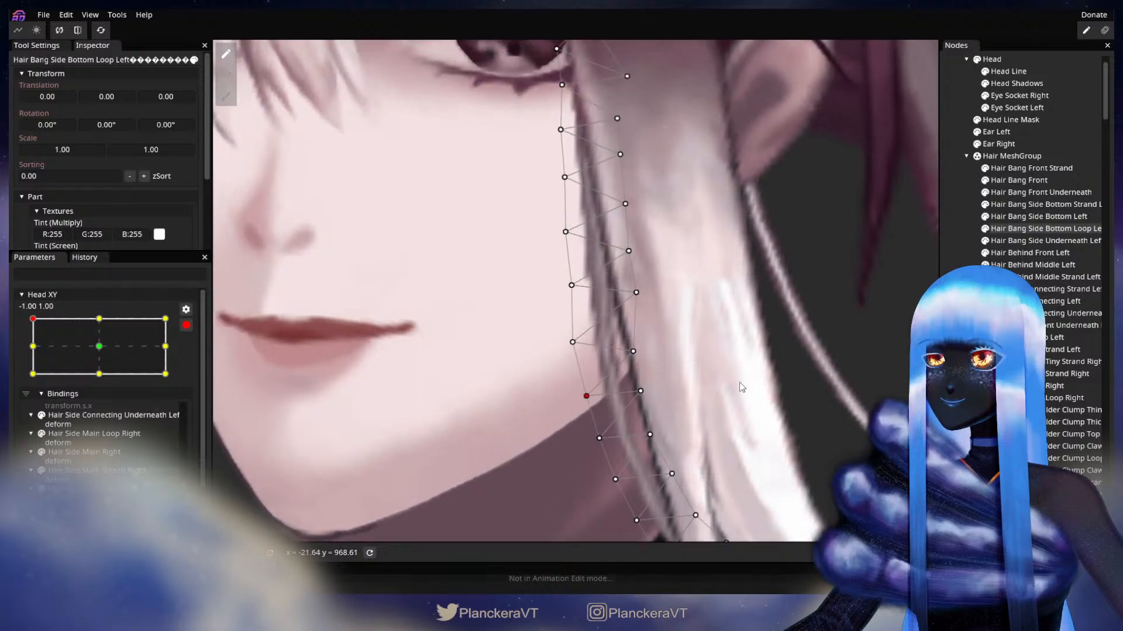
{"action": "left_click", "coordinate": [743, 399]}
Adjust the lower vertices of Hair Bang Side Bottom Loop Left beside the neck, just above the collar, and deselect it.
{"action": "scroll", "coordinate": [743, 400], "scroll_direction": "down", "scroll_amount": 3}
{"action": "left_click_drag", "start_coordinate": [743, 399], "coordinate": [700, 289]}
{"action": "scroll", "coordinate": [704, 346], "scroll_direction": "up", "scroll_amount": 3}
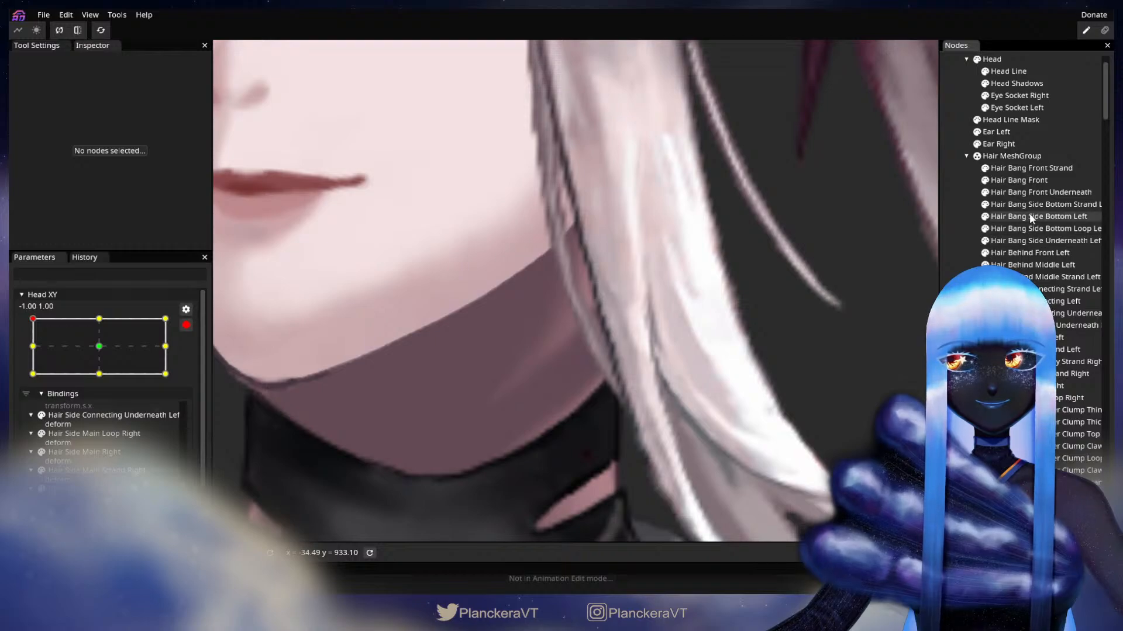
{"action": "left_click", "coordinate": [1038, 229]}
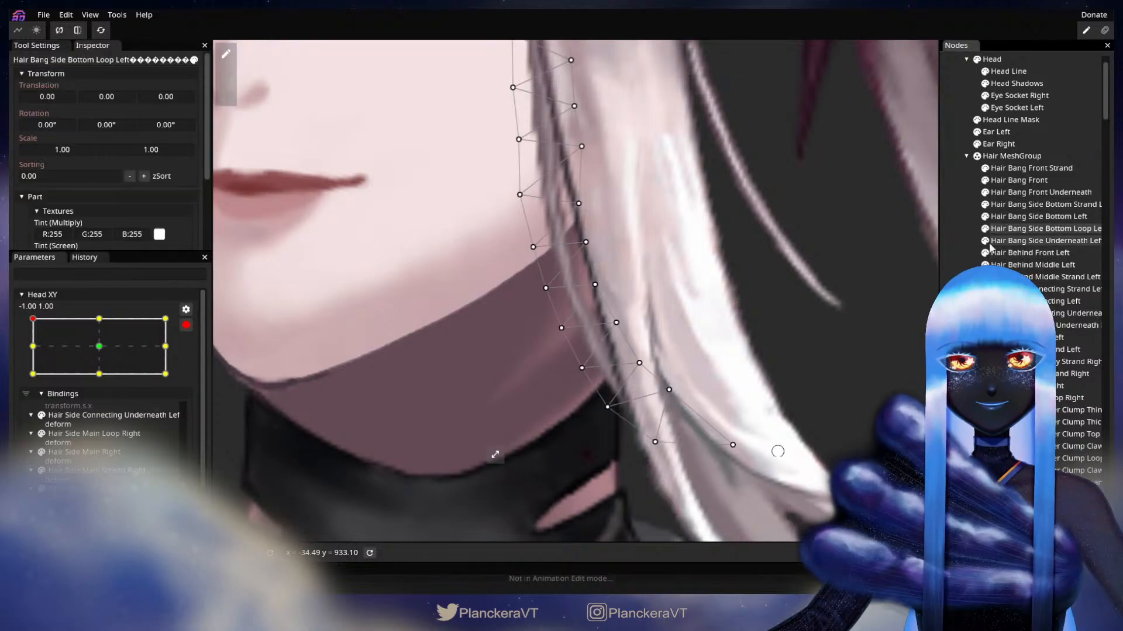
{"action": "scroll", "coordinate": [615, 362], "scroll_direction": "up", "scroll_amount": 1}
{"action": "left_click", "coordinate": [625, 330]}
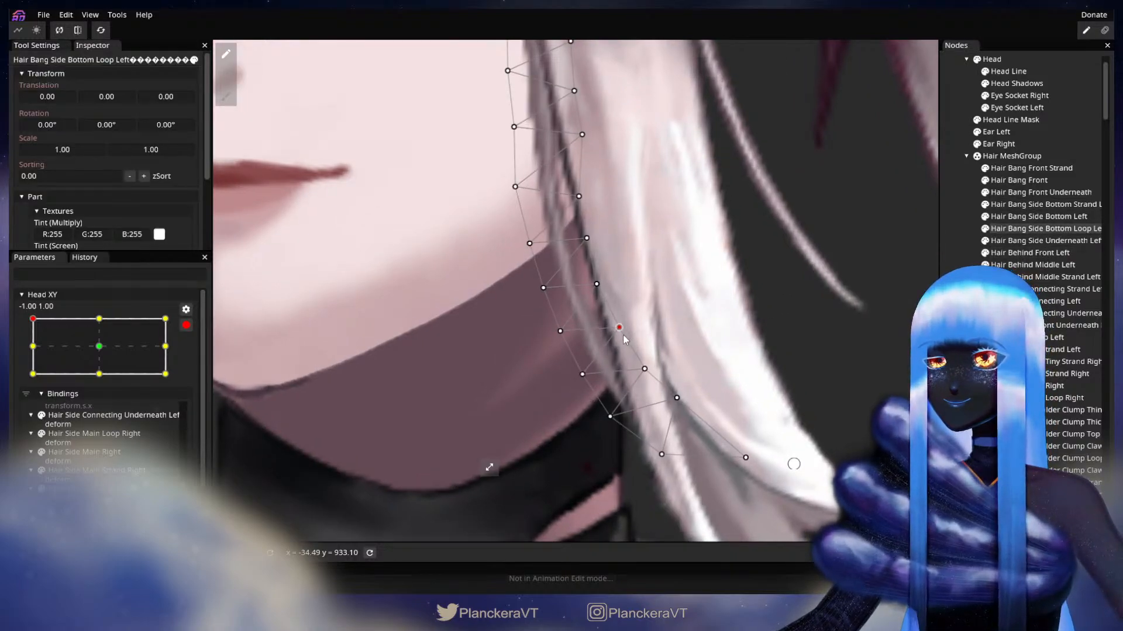
{"action": "left_click", "coordinate": [587, 379]}
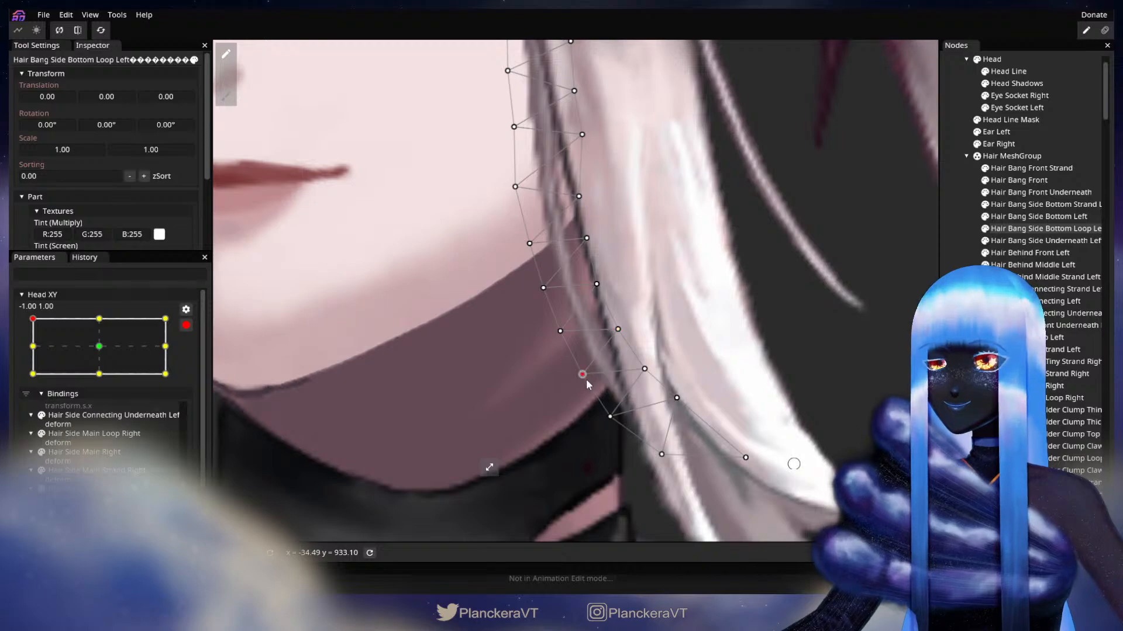
{"action": "left_click", "coordinate": [560, 334]}
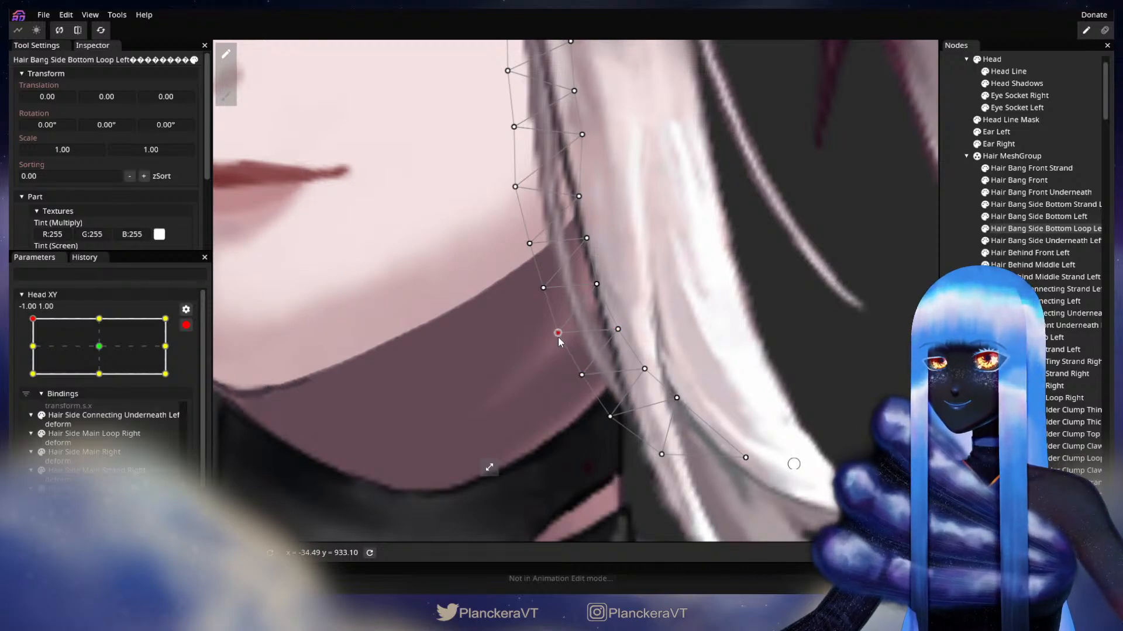
{"action": "left_click_drag", "start_coordinate": [559, 338], "coordinate": [557, 340]}
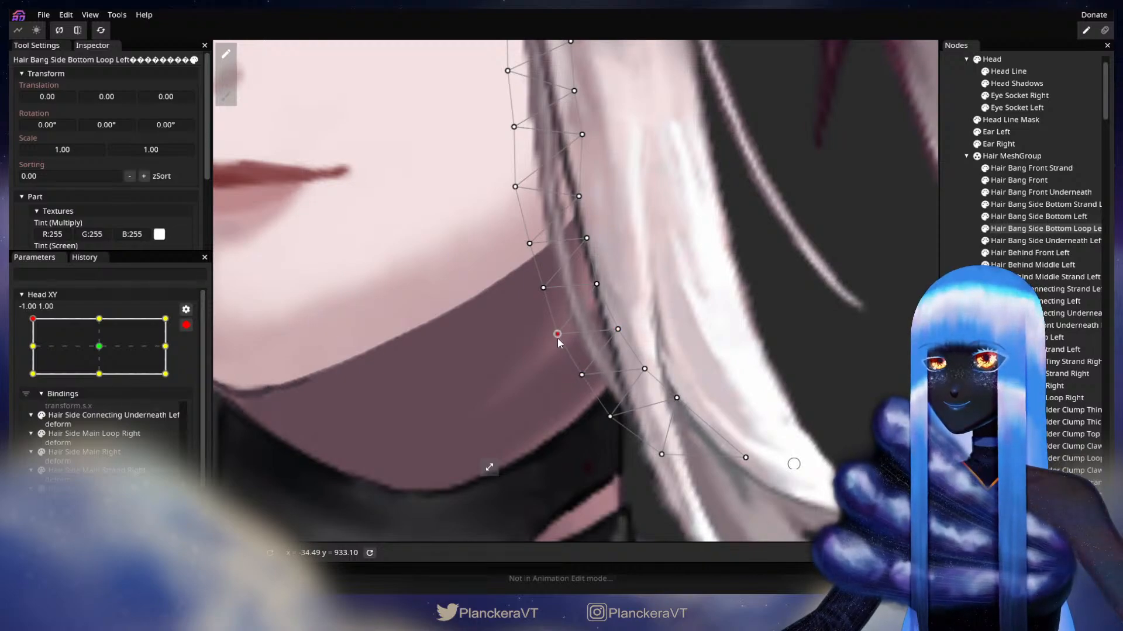
{"action": "left_click", "coordinate": [543, 296]}
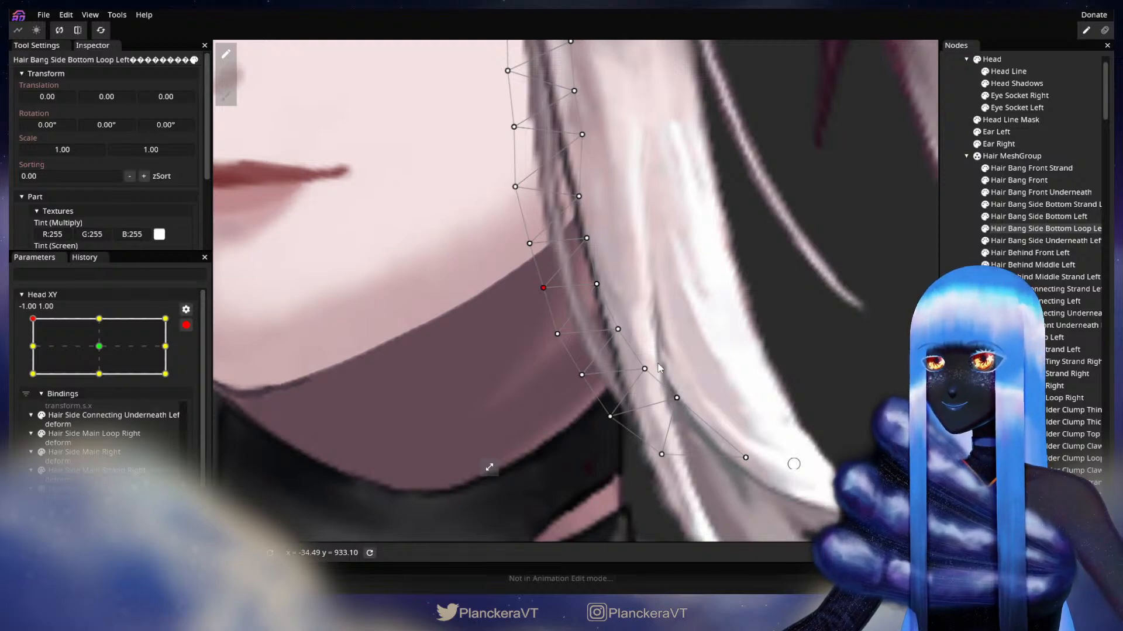
{"action": "left_click", "coordinate": [643, 374]}
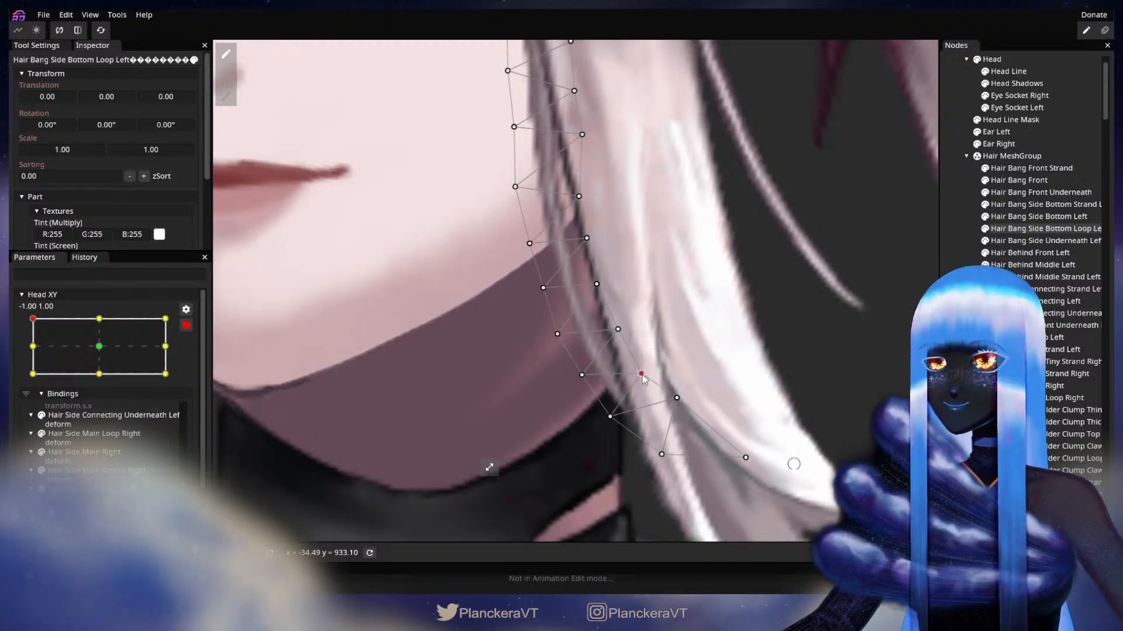
{"action": "scroll", "coordinate": [742, 323], "scroll_direction": "down", "scroll_amount": 2}
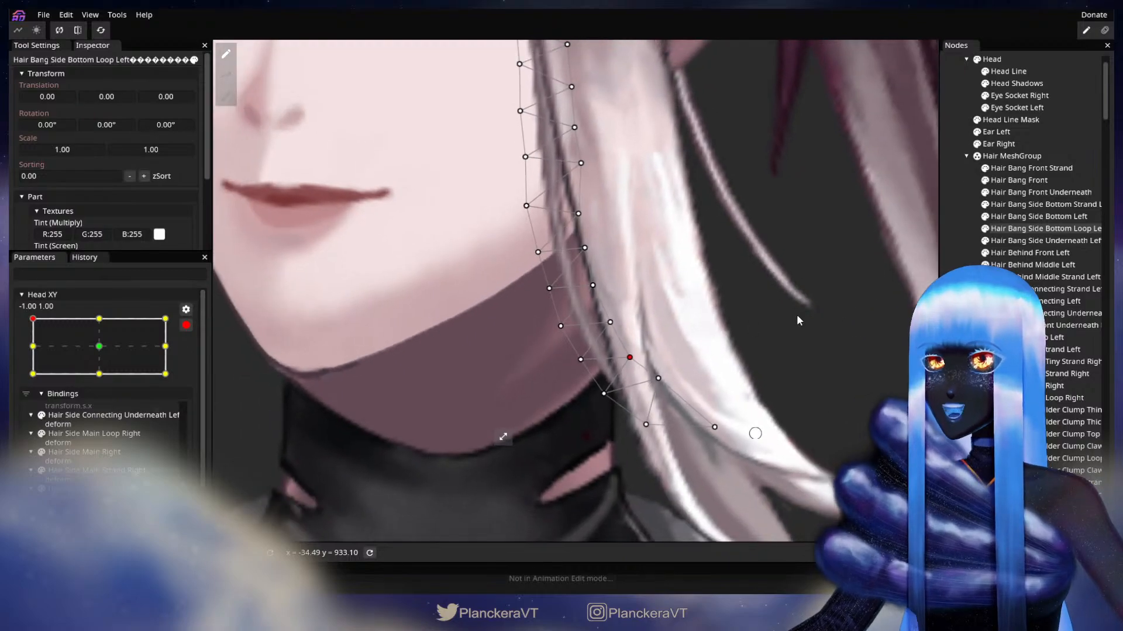
{"action": "left_click", "coordinate": [807, 341]}
Turn off editing and test how the reshaped side bang loop moves as Head XY goes down from -1.00, 1.00.
{"action": "scroll", "coordinate": [810, 343], "scroll_direction": "down", "scroll_amount": 1}
{"action": "scroll", "coordinate": [811, 348], "scroll_direction": "down", "scroll_amount": 4}
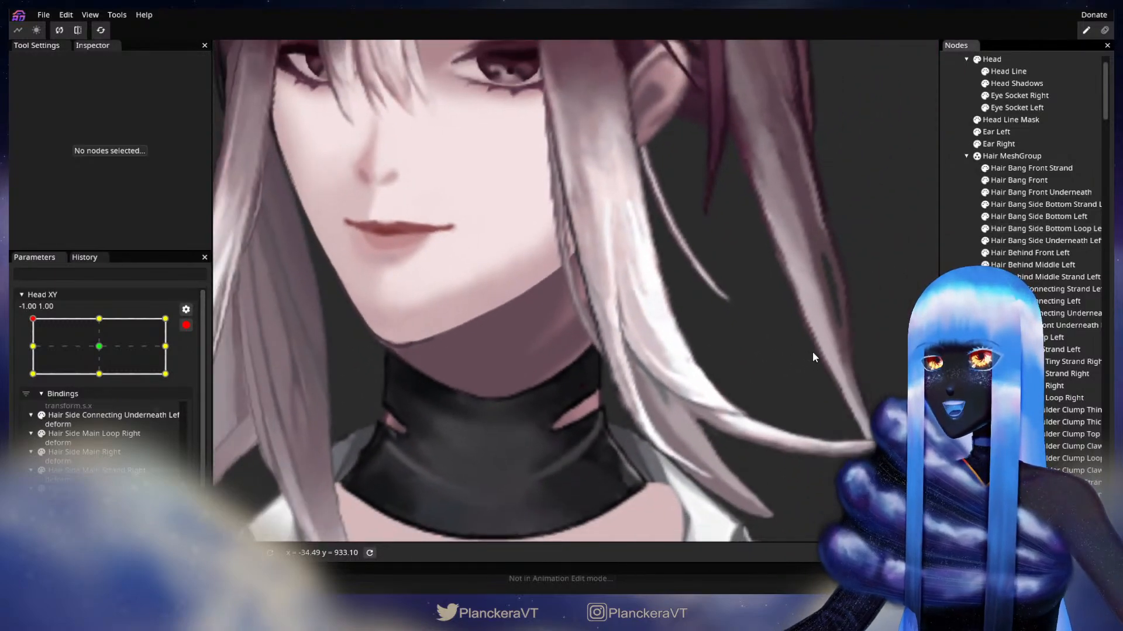
{"action": "scroll", "coordinate": [790, 410], "scroll_direction": "down", "scroll_amount": 3}
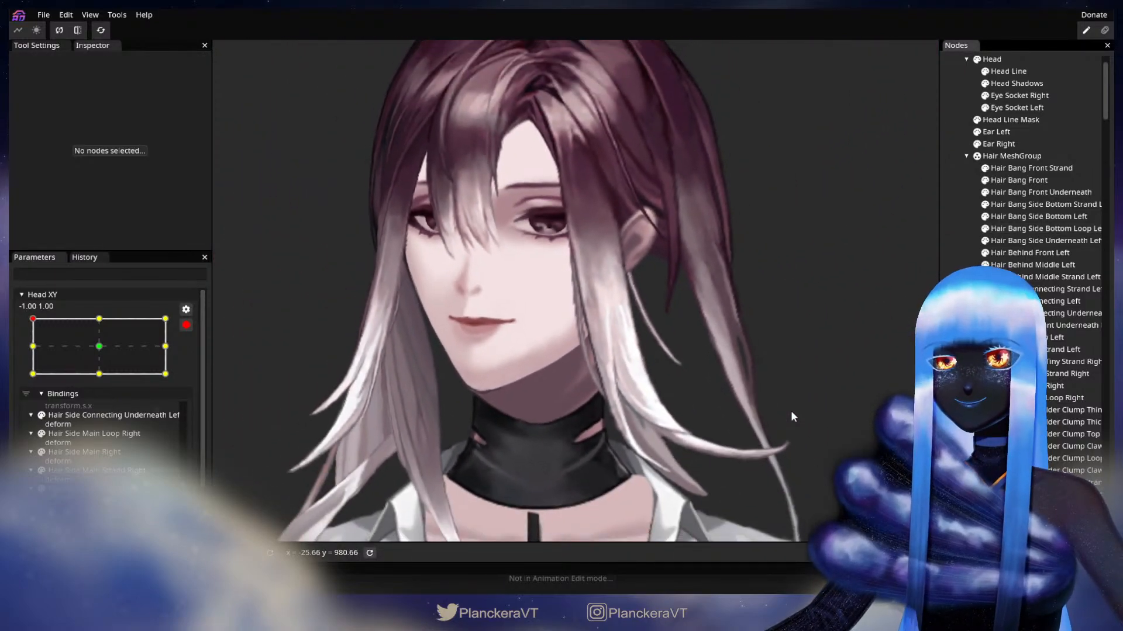
{"action": "scroll", "coordinate": [598, 394], "scroll_direction": "down", "scroll_amount": 1}
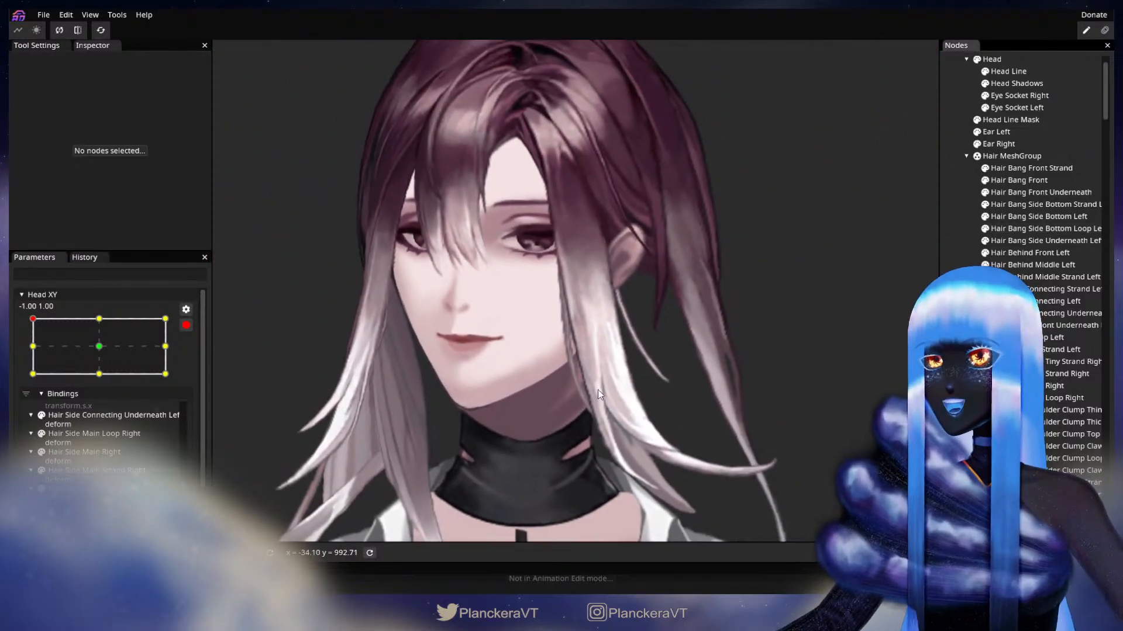
{"action": "left_click", "coordinate": [186, 325]}
{"action": "left_click_drag", "start_coordinate": [33, 351], "coordinate": [30, 385]}
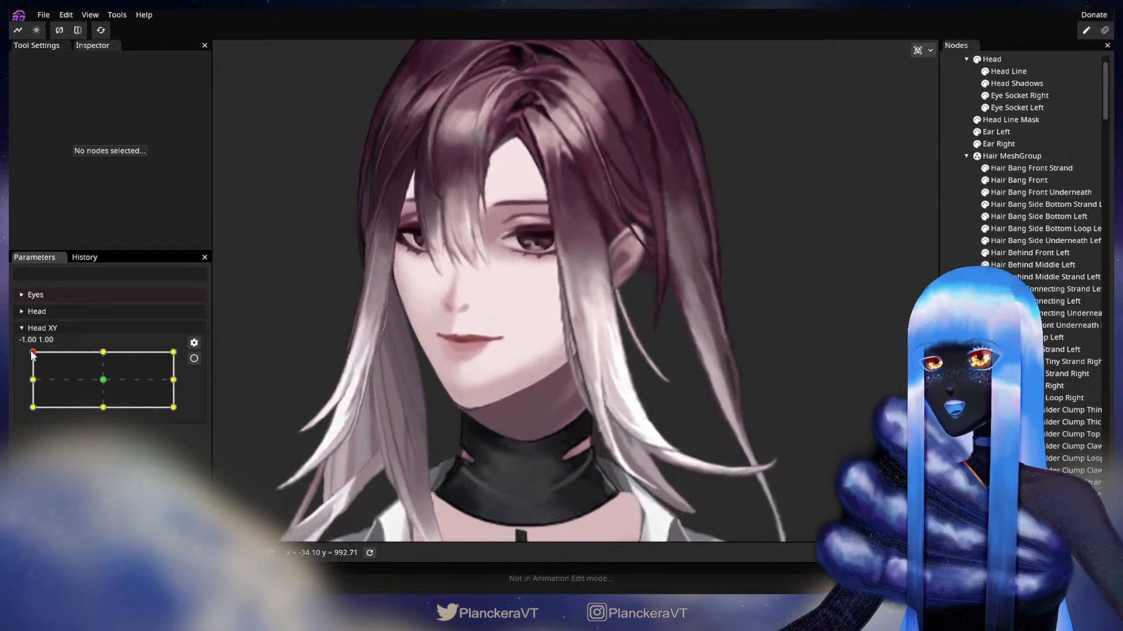
Compare the side hair at Head XY -1.00, 1.00 and -1.00, 0.00, and arm the parameter at -1.00, 0.00.
{"action": "left_click_drag", "start_coordinate": [31, 384], "coordinate": [31, 351]}
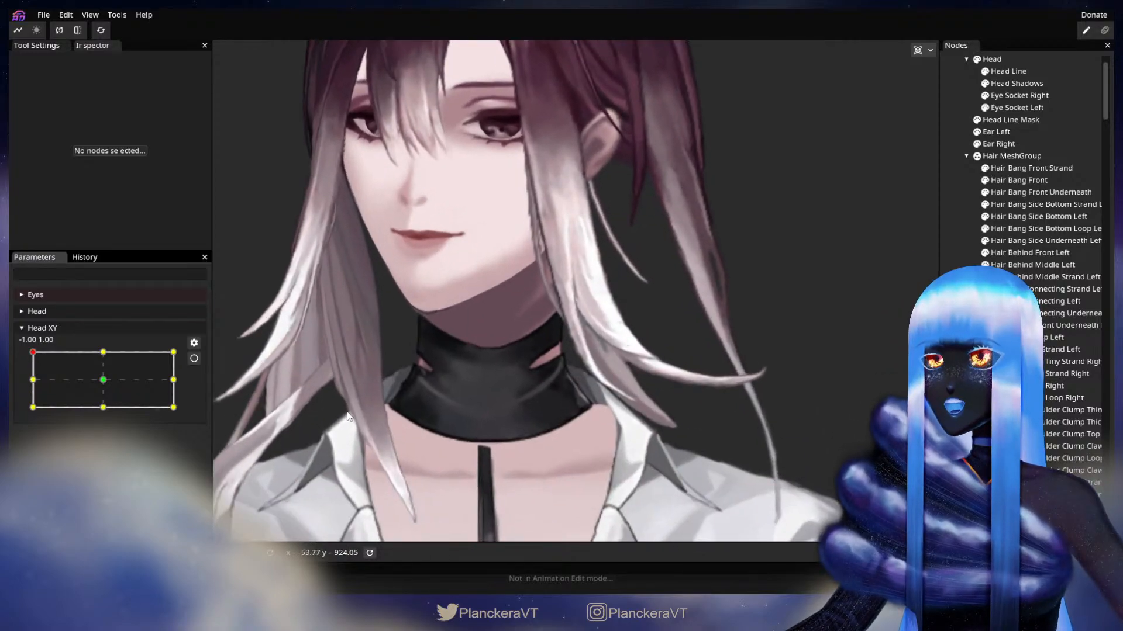
{"action": "left_click_drag", "start_coordinate": [33, 351], "coordinate": [33, 380]}
{"action": "left_click", "coordinate": [194, 359]}
{"action": "scroll", "coordinate": [525, 345], "scroll_direction": "up", "scroll_amount": 8}
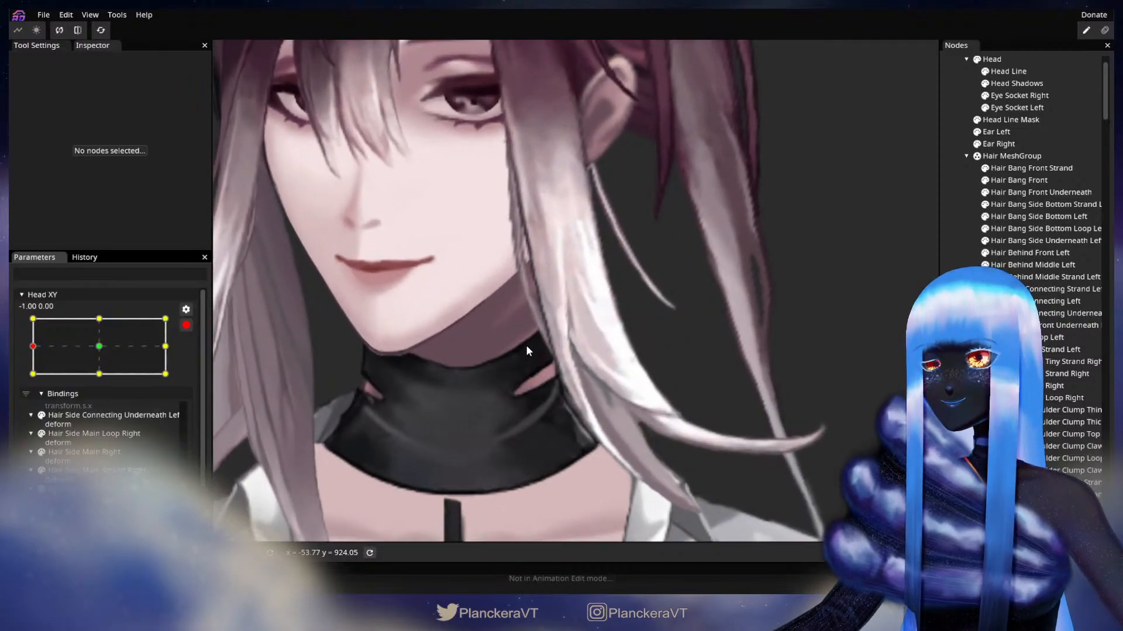
{"action": "scroll", "coordinate": [664, 395], "scroll_direction": "down", "scroll_amount": 2}
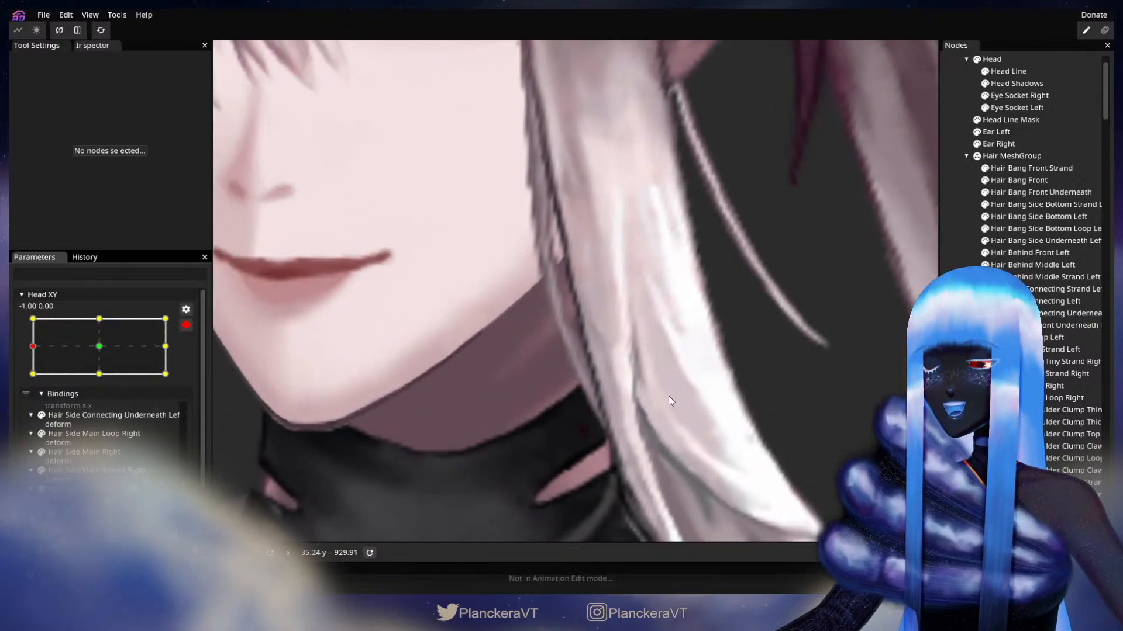
{"action": "scroll", "coordinate": [732, 394], "scroll_direction": "up", "scroll_amount": 3}
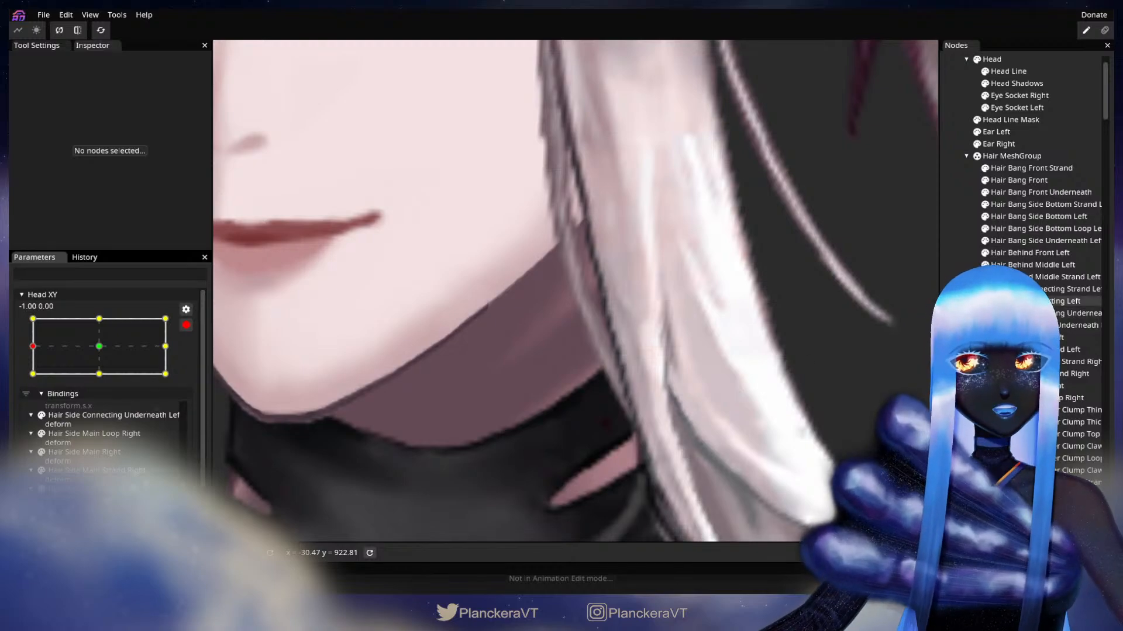
Select Hair Bang Side Bottom Loop Left and adjust its vertices along the jawline and neck for Head XY -1.00, 0.00.
{"action": "left_click", "coordinate": [1029, 229]}
{"action": "scroll", "coordinate": [651, 357], "scroll_direction": "up", "scroll_amount": 1}
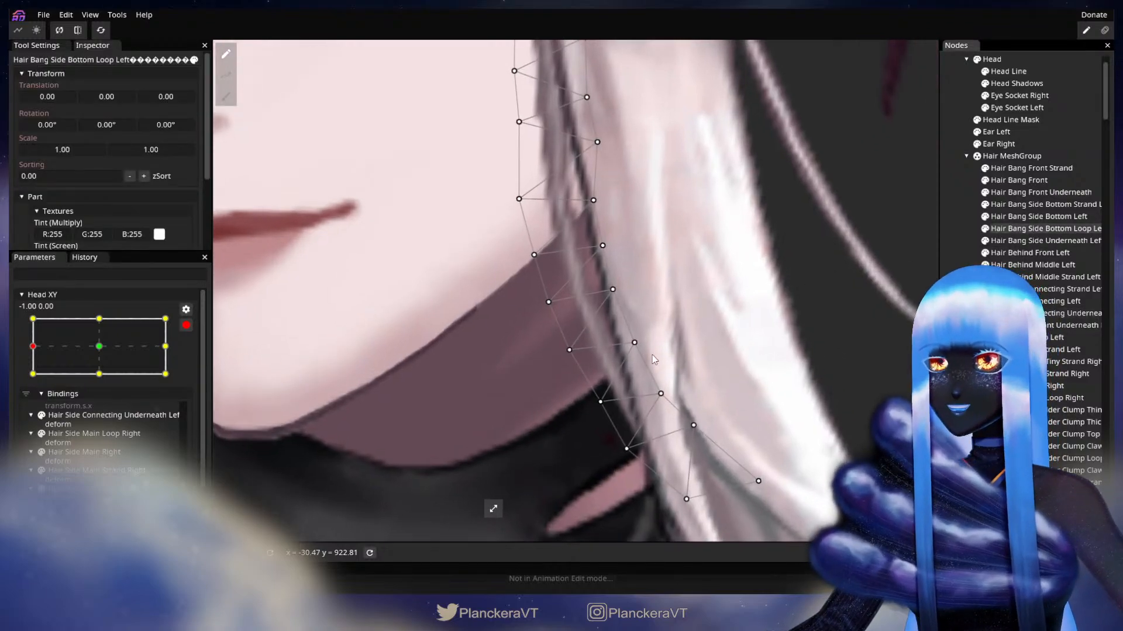
{"action": "left_click", "coordinate": [633, 346]}
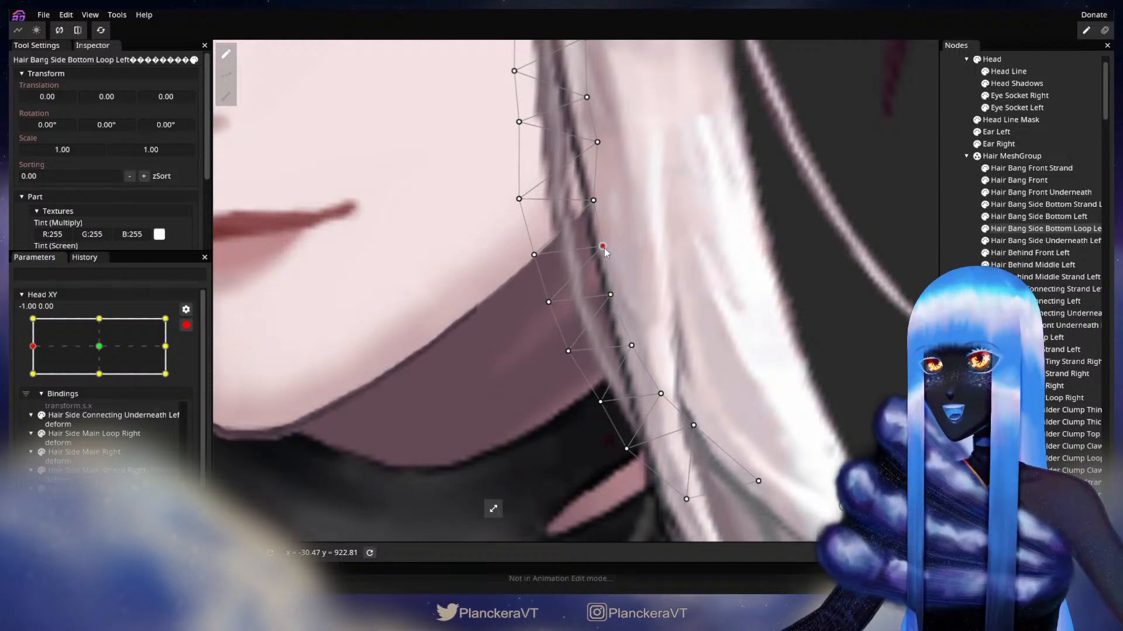
{"action": "left_click", "coordinate": [533, 256]}
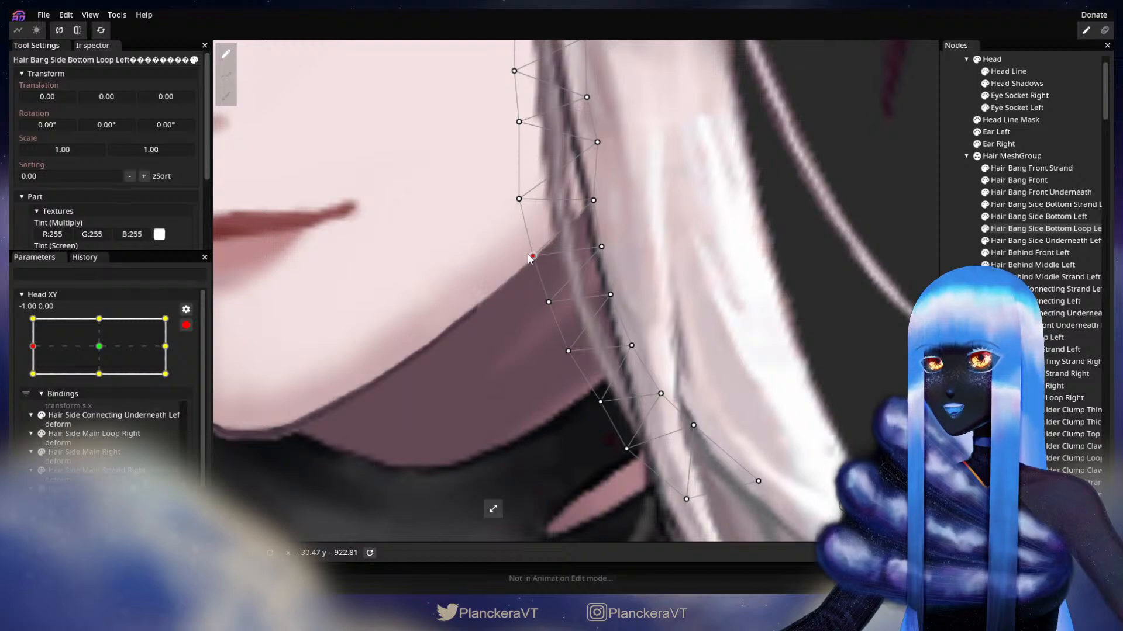
{"action": "left_click", "coordinate": [631, 347]}
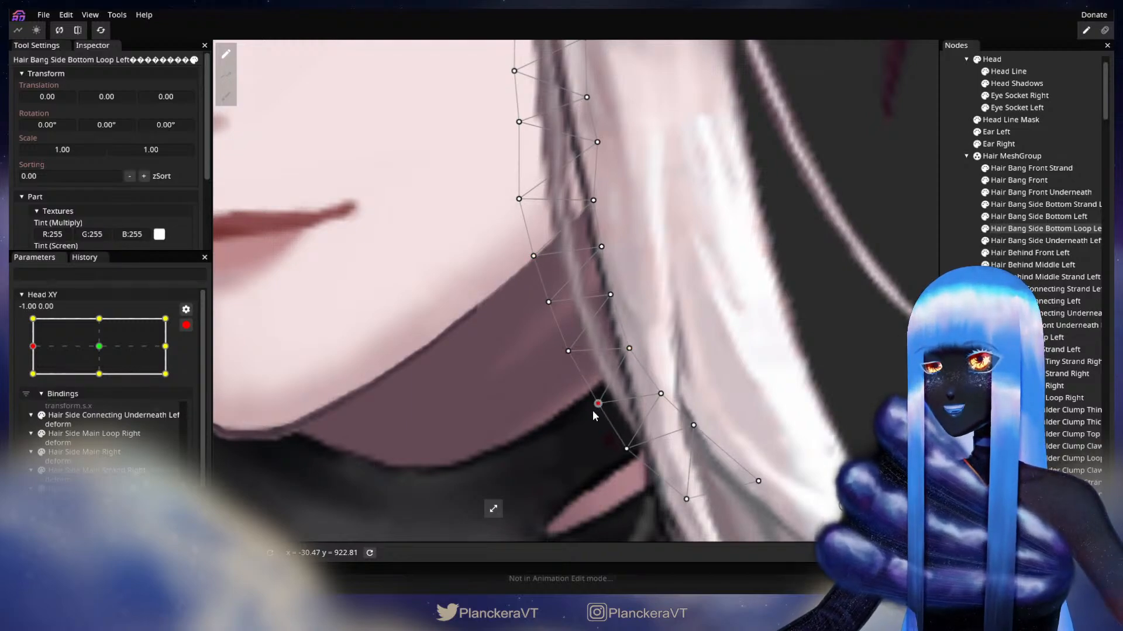
{"action": "left_click_drag", "start_coordinate": [689, 292], "coordinate": [677, 322]}
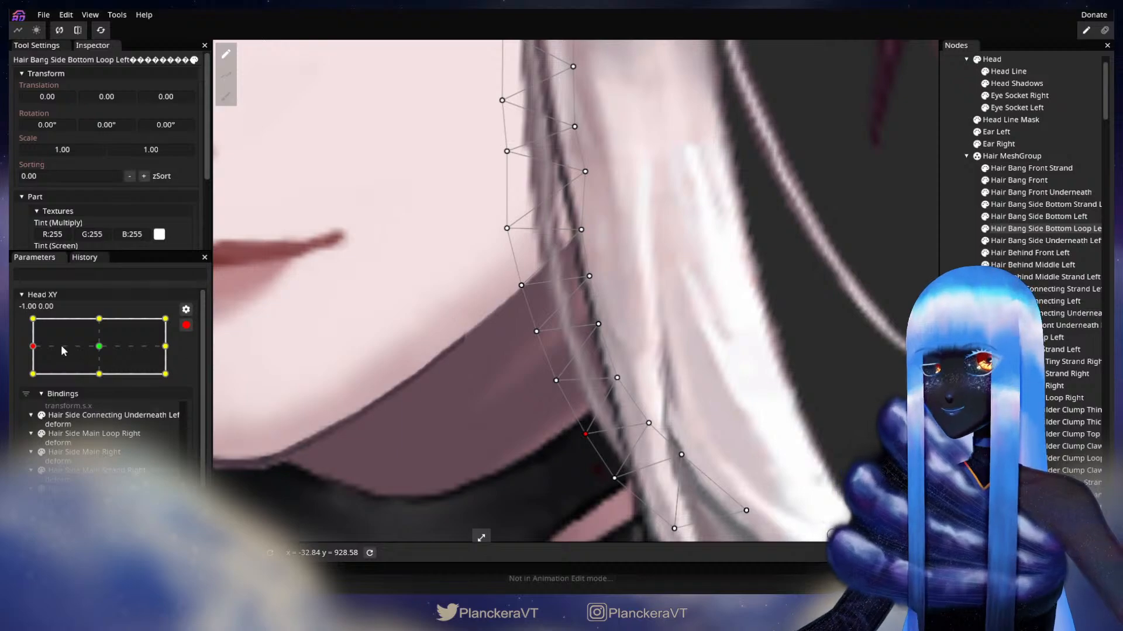
At Head XY -1.00, 1.00, adjust the vertices of Hair Bang Side Bottom Loop Left beside the jawline and upper neck, and deselect it.
{"action": "left_click", "coordinate": [34, 320]}
{"action": "left_click_drag", "start_coordinate": [547, 324], "coordinate": [564, 378]}
{"action": "left_click", "coordinate": [583, 371]}
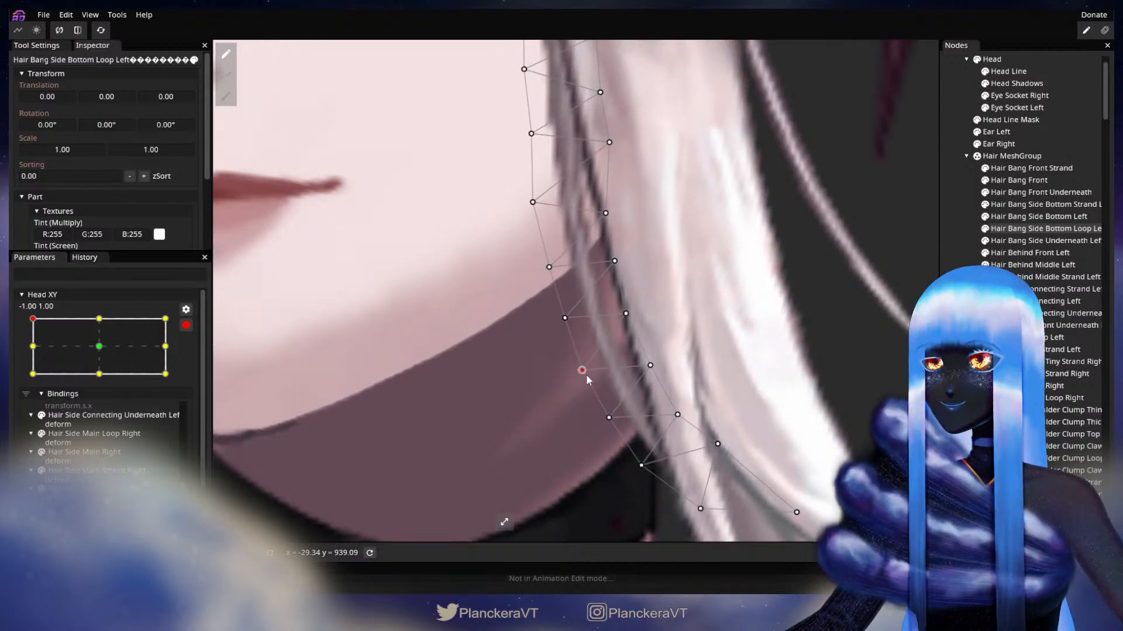
{"action": "left_click_drag", "start_coordinate": [612, 420], "coordinate": [617, 419]}
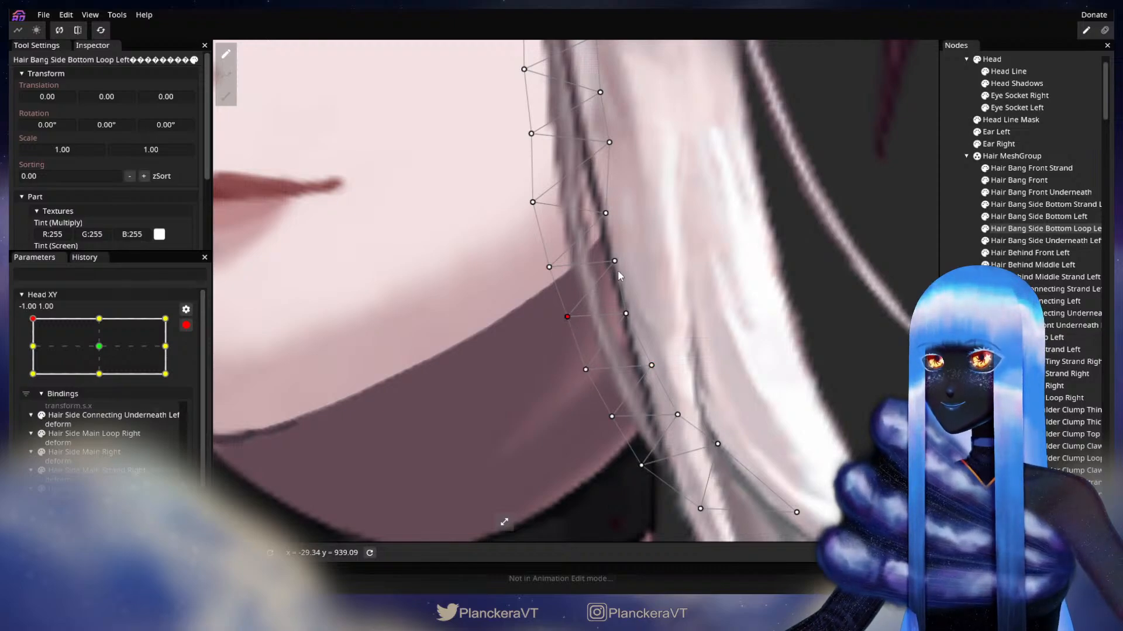
{"action": "left_click_drag", "start_coordinate": [623, 268], "coordinate": [621, 268]}
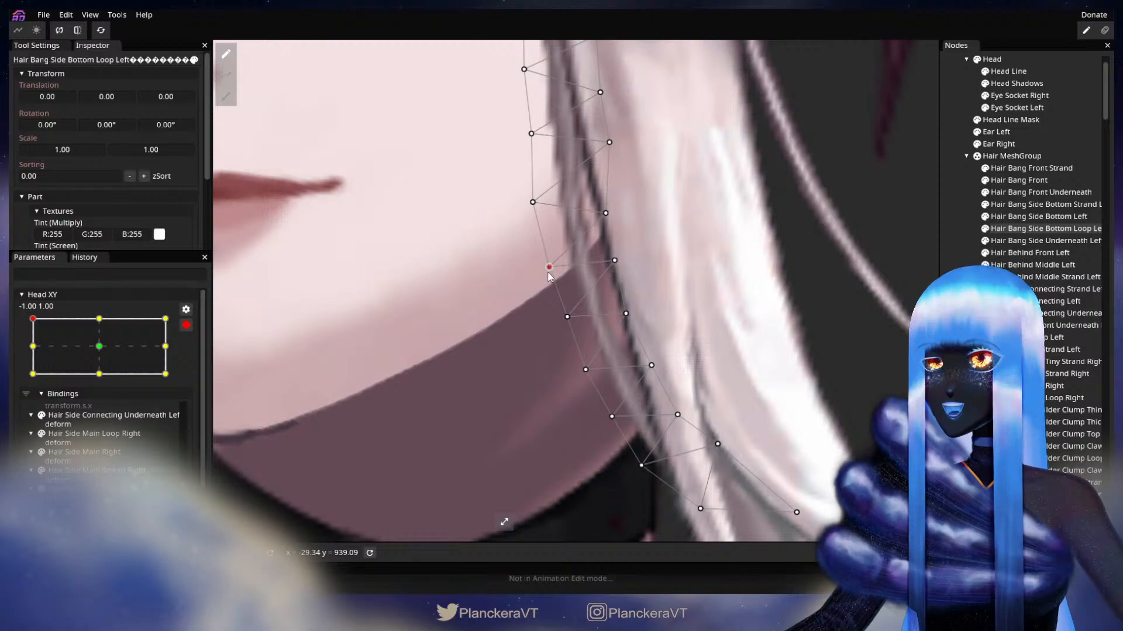
{"action": "left_click", "coordinate": [607, 213]}
{"action": "left_click_drag", "start_coordinate": [608, 211], "coordinate": [604, 211]}
{"action": "left_click_drag", "start_coordinate": [629, 305], "coordinate": [598, 296]}
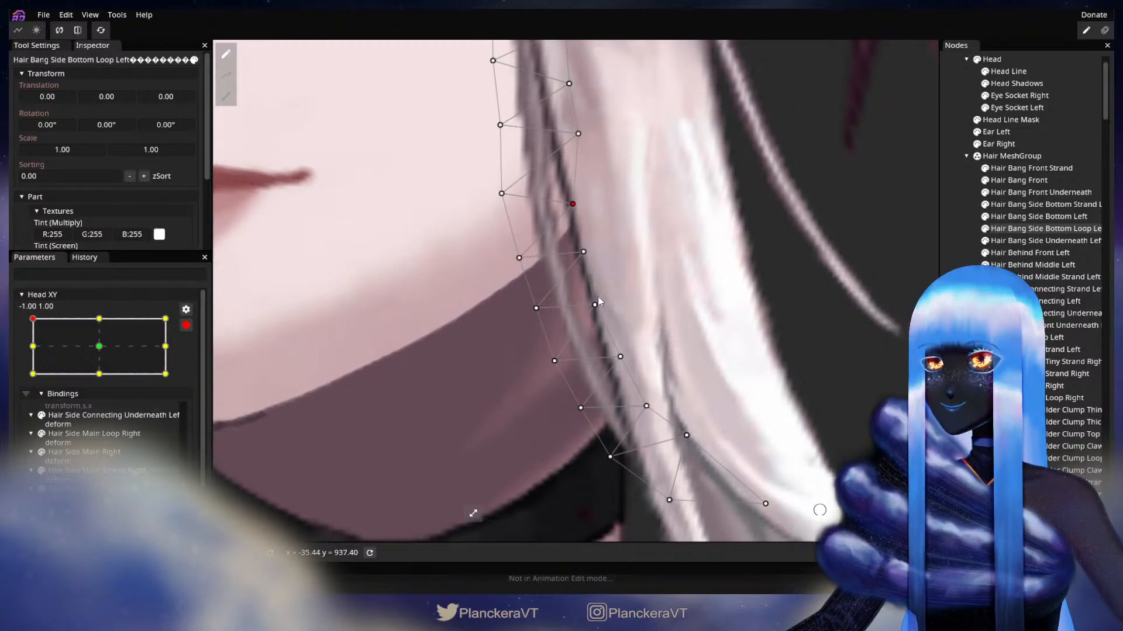
{"action": "left_click", "coordinate": [554, 361]}
{"action": "left_click", "coordinate": [819, 510]}
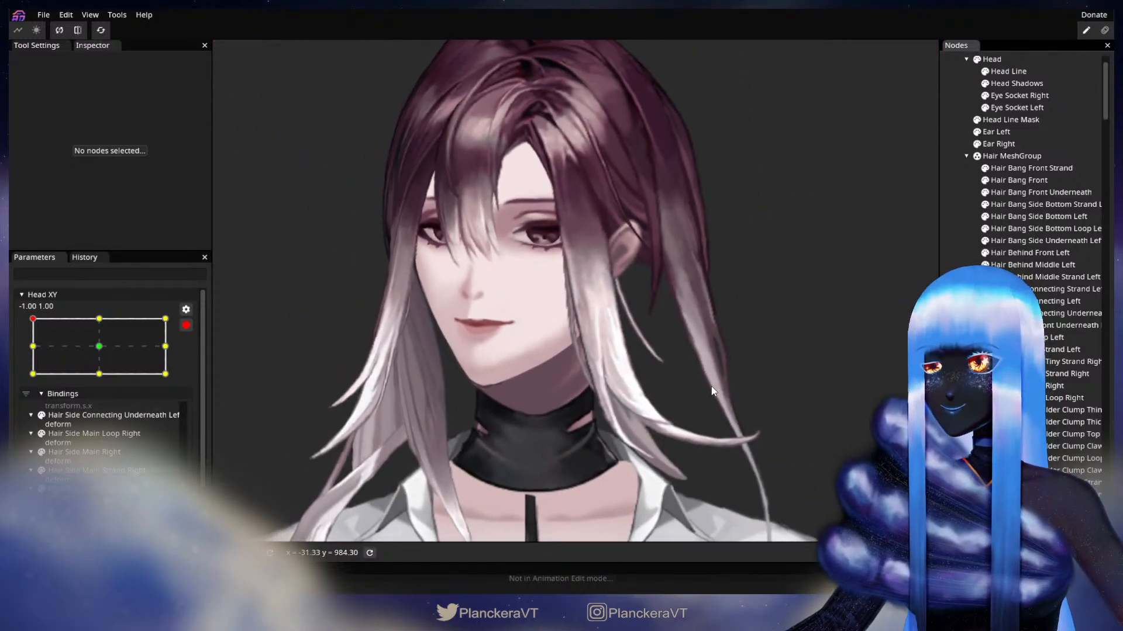
Turn off editing, test the head motion around Head XY -1.00, 1.00, and arm the parameter again at that corner.
{"action": "left_click", "coordinate": [185, 327]}
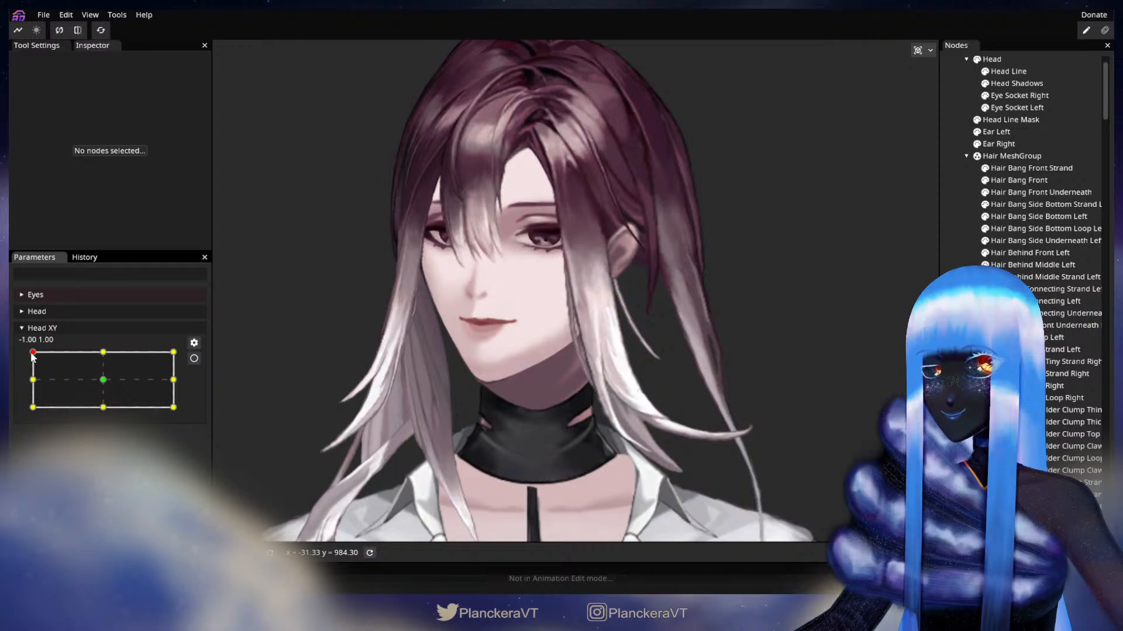
{"action": "mouse_move", "coordinate": [32, 352]}
{"action": "left_mouse_down"}
{"action": "mouse_move", "coordinate": [32, 386]}
{"action": "mouse_move", "coordinate": [29, 351]}
{"action": "left_mouse_up"}
{"action": "left_click", "coordinate": [195, 358]}
Select Hair Bang Side Bottom Left and nudge the vertex on its face-side edge beside the cheek, below the eye.
{"action": "scroll", "coordinate": [386, 345], "scroll_direction": "up", "scroll_amount": 3}
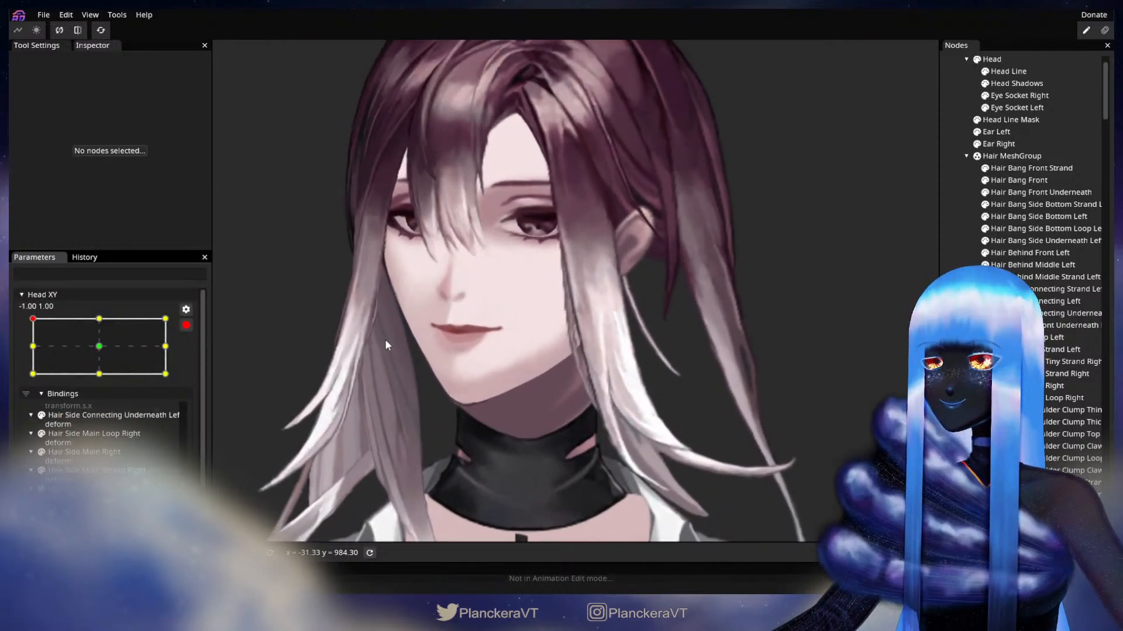
{"action": "scroll", "coordinate": [386, 344], "scroll_direction": "up", "scroll_amount": 5}
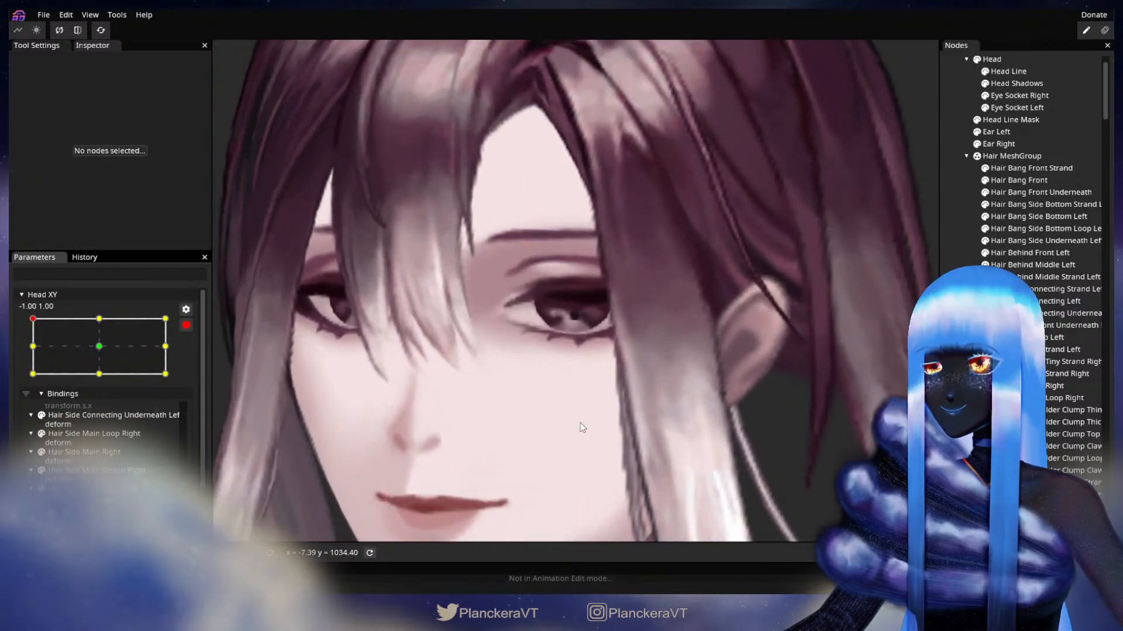
{"action": "scroll", "coordinate": [580, 423], "scroll_direction": "up", "scroll_amount": 2}
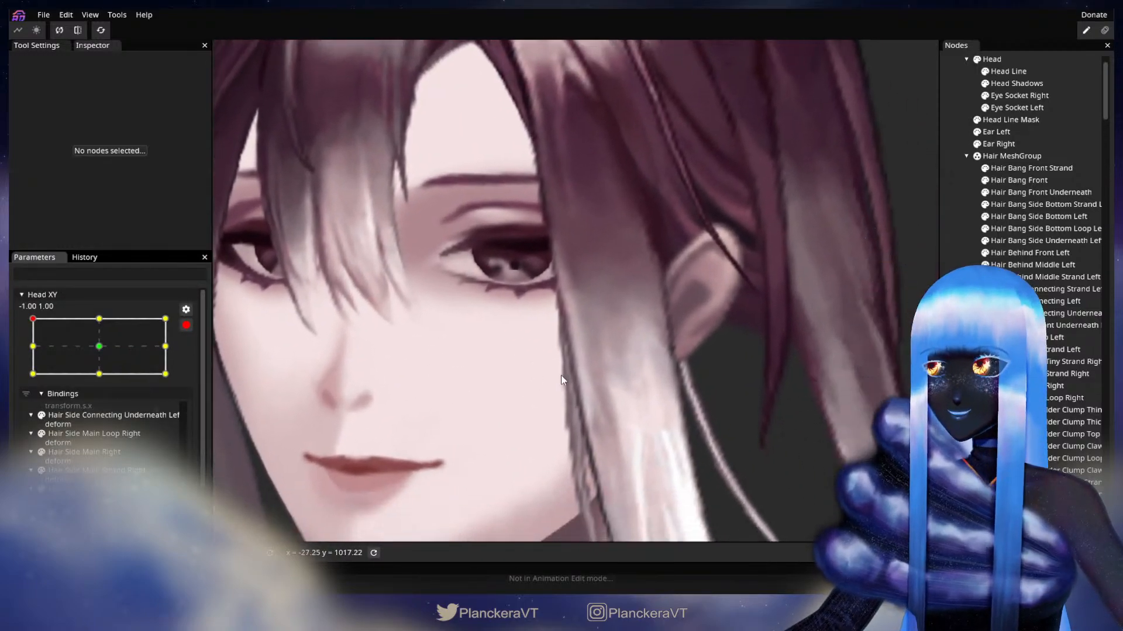
{"action": "left_click", "coordinate": [1027, 215]}
{"action": "scroll", "coordinate": [503, 431], "scroll_direction": "up", "scroll_amount": 3}
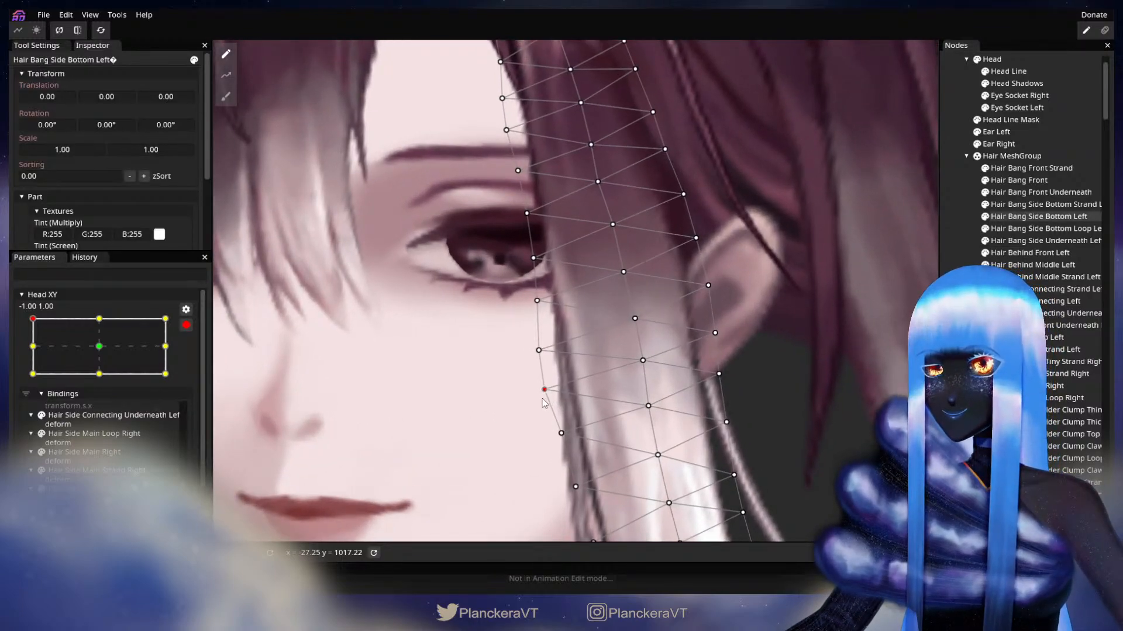
{"action": "left_click_drag", "start_coordinate": [539, 400], "coordinate": [540, 399]}
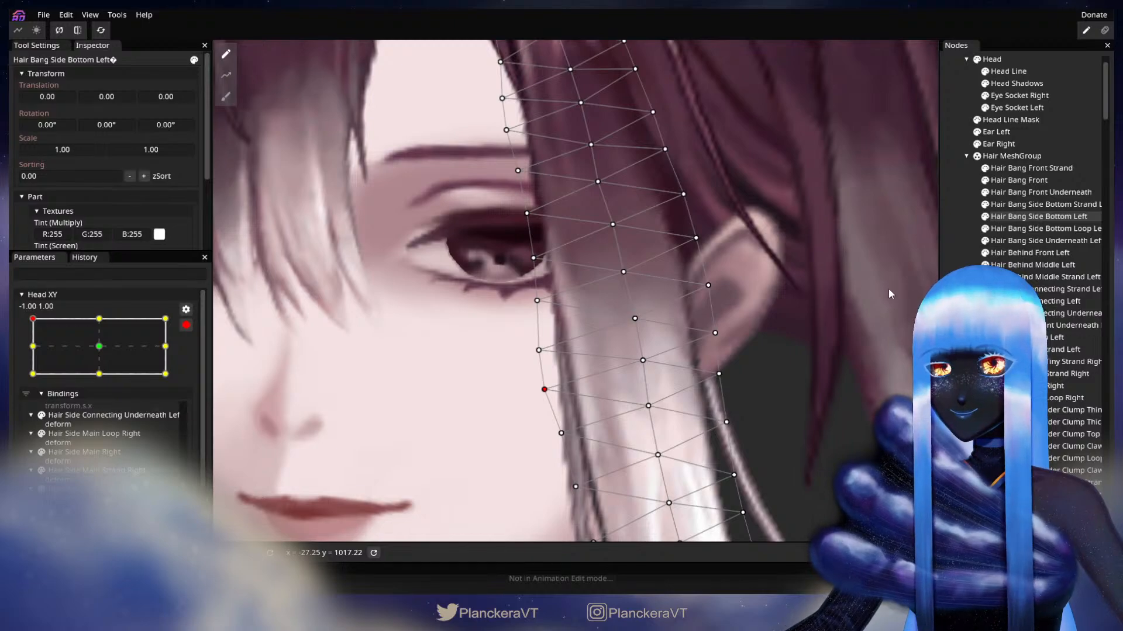
Review the recent deformation edits in the undo history and return to the Head XY parameter.
{"action": "left_click", "coordinate": [84, 257]}
{"action": "scroll", "coordinate": [113, 450], "scroll_direction": "down", "scroll_amount": 10}
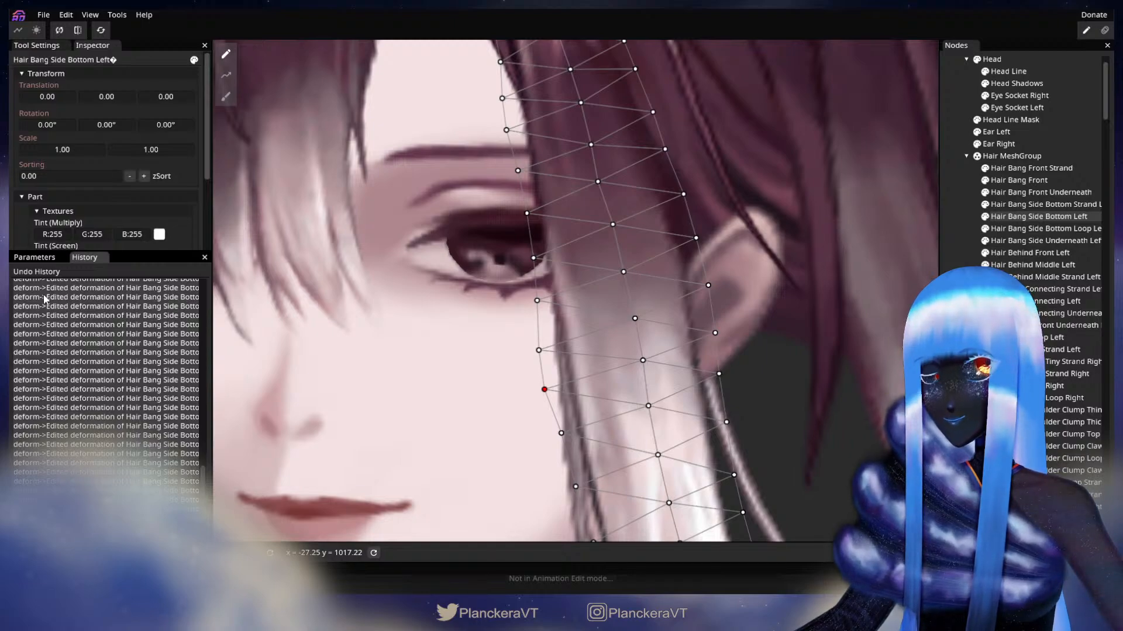
{"action": "left_click", "coordinate": [34, 258]}
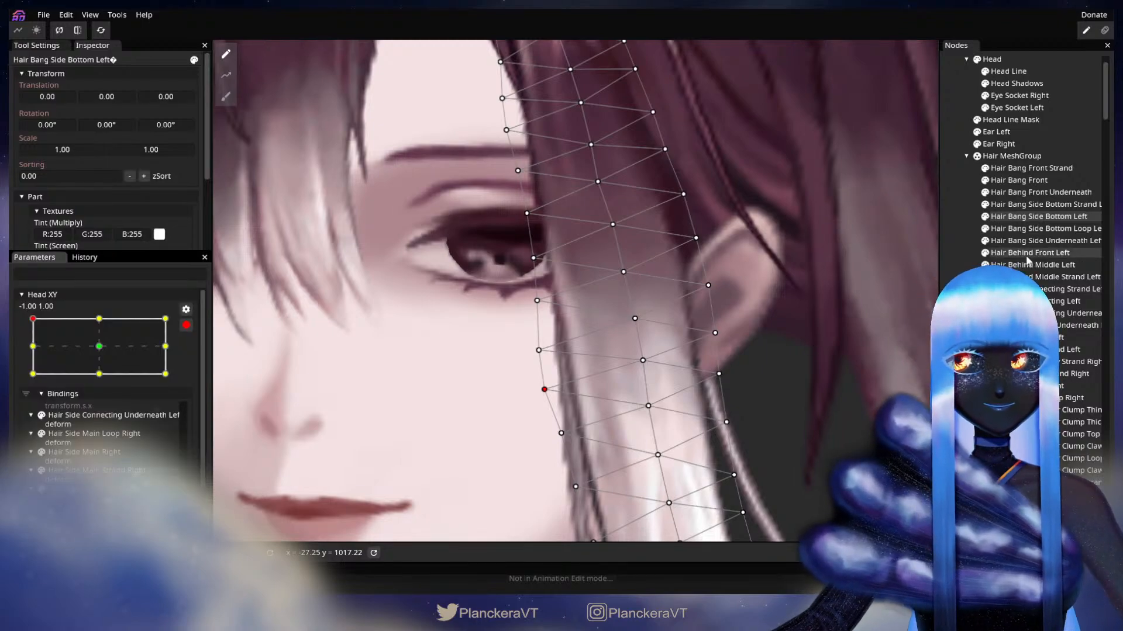
Select Hair Bang Side Bottom Strand Left and adjust its uppermost vertices just below eye level.
{"action": "left_click", "coordinate": [1043, 204]}
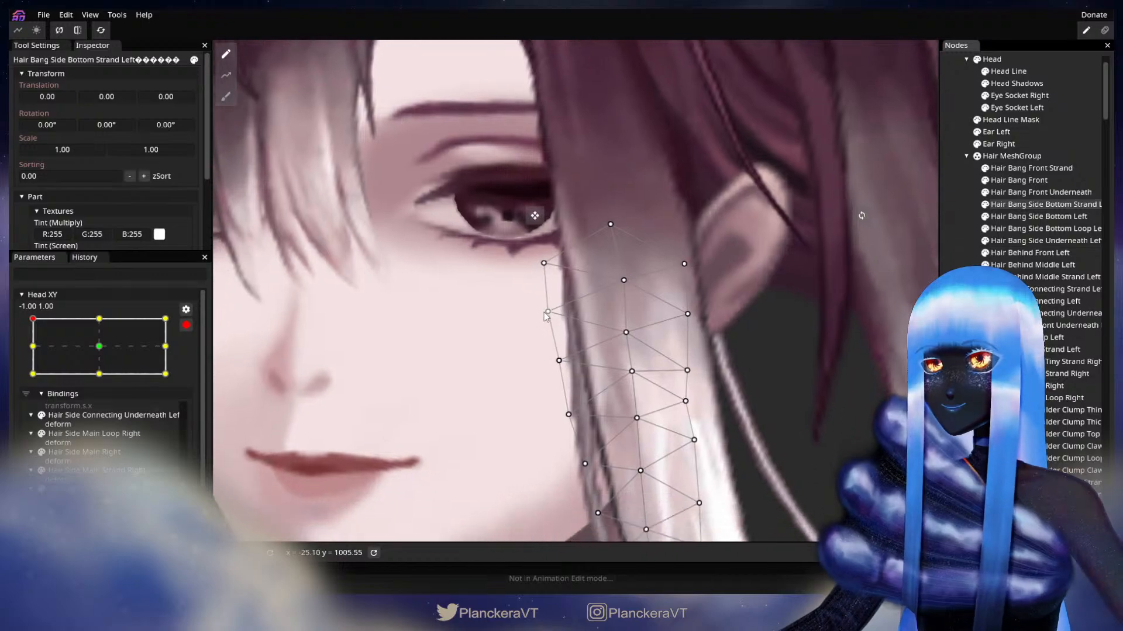
{"action": "left_click_drag", "start_coordinate": [547, 312], "coordinate": [546, 314]}
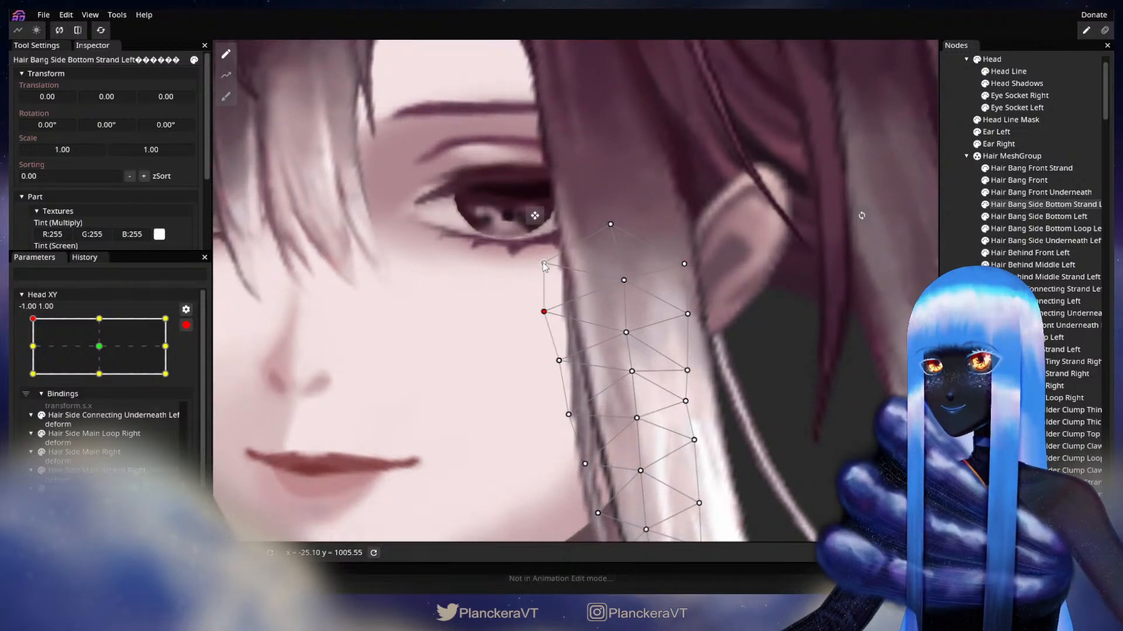
{"action": "left_click_drag", "start_coordinate": [542, 268], "coordinate": [539, 270]}
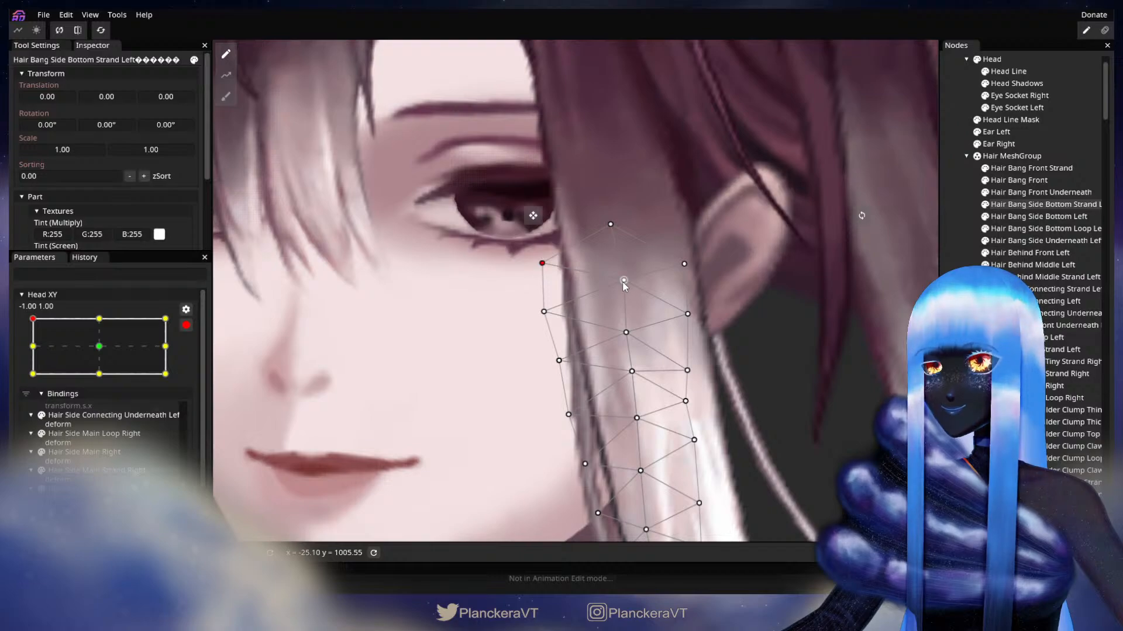
{"action": "left_click_drag", "start_coordinate": [613, 279], "coordinate": [626, 231]}
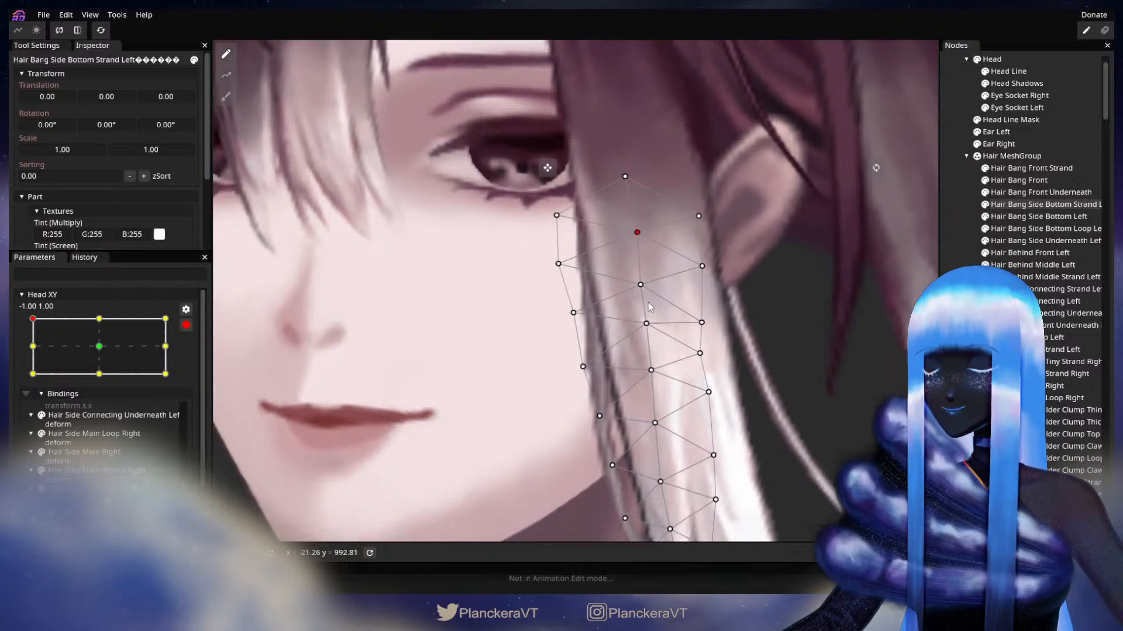
Adjust the face-side and middle vertices of Hair Bang Side Bottom Strand Left between nose and mouth level, and deselect it.
{"action": "left_click_drag", "start_coordinate": [657, 356], "coordinate": [685, 294]}
{"action": "left_click", "coordinate": [694, 342]}
{"action": "left_click_drag", "start_coordinate": [707, 363], "coordinate": [750, 379]}
{"action": "scroll", "coordinate": [760, 337], "scroll_direction": "down", "scroll_amount": 5}
{"action": "scroll", "coordinate": [750, 379], "scroll_direction": "up", "scroll_amount": 1}
{"action": "left_click", "coordinate": [651, 369]}
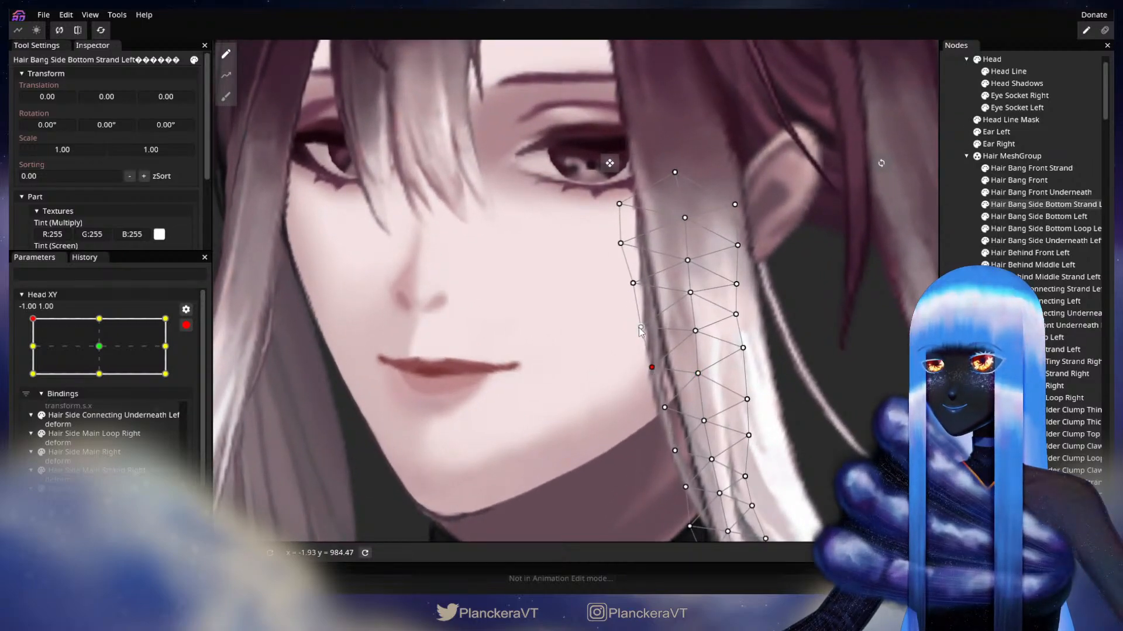
{"action": "left_click_drag", "start_coordinate": [635, 334], "coordinate": [637, 335]}
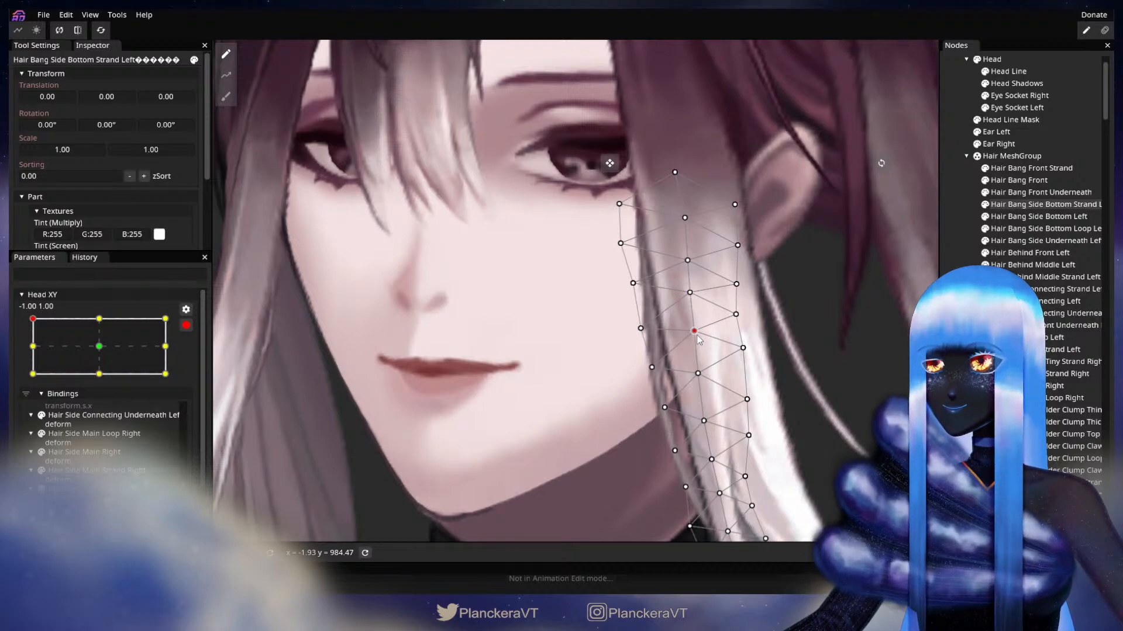
{"action": "scroll", "coordinate": [708, 362], "scroll_direction": "down", "scroll_amount": 2}
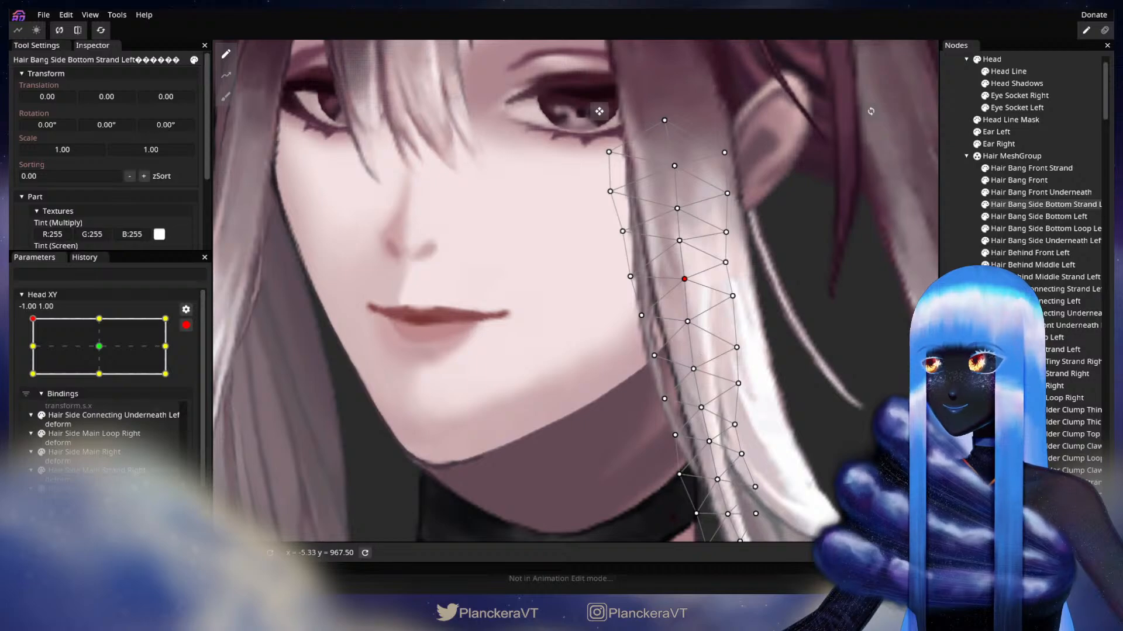
{"action": "key", "text": "Escape"}
Disarm Head XY, test the reshaped side bang strand around -1.00, 1.00, and inspect it up close.
{"action": "scroll", "coordinate": [711, 388], "scroll_direction": "down", "scroll_amount": 6}
{"action": "scroll", "coordinate": [714, 395], "scroll_direction": "down", "scroll_amount": 5}
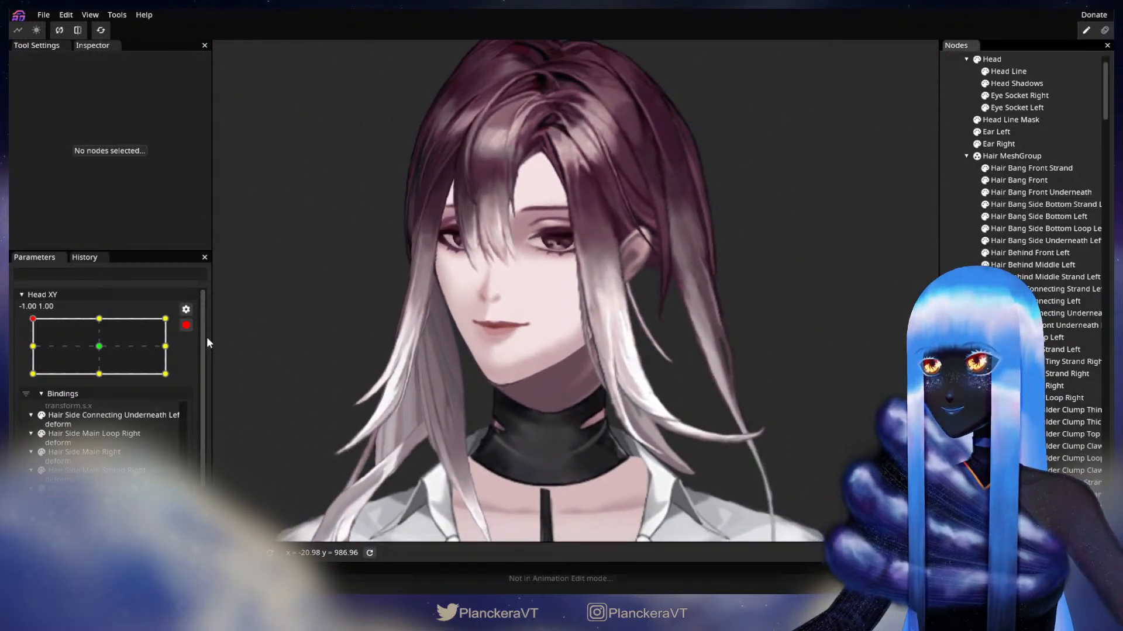
{"action": "left_click", "coordinate": [186, 325]}
{"action": "mouse_move", "coordinate": [32, 352]}
{"action": "left_mouse_down"}
{"action": "mouse_move", "coordinate": [20, 379]}
{"action": "mouse_move", "coordinate": [26, 350]}
{"action": "left_mouse_up"}
{"action": "scroll", "coordinate": [376, 396], "scroll_direction": "up", "scroll_amount": 4}
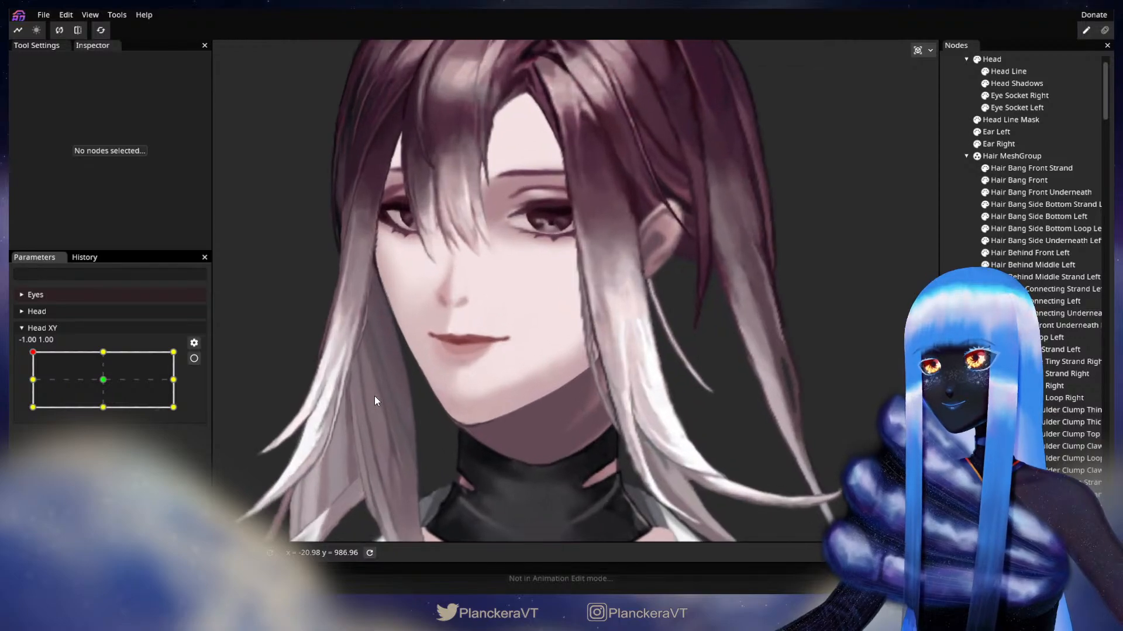
{"action": "scroll", "coordinate": [377, 391], "scroll_direction": "up", "scroll_amount": 3}
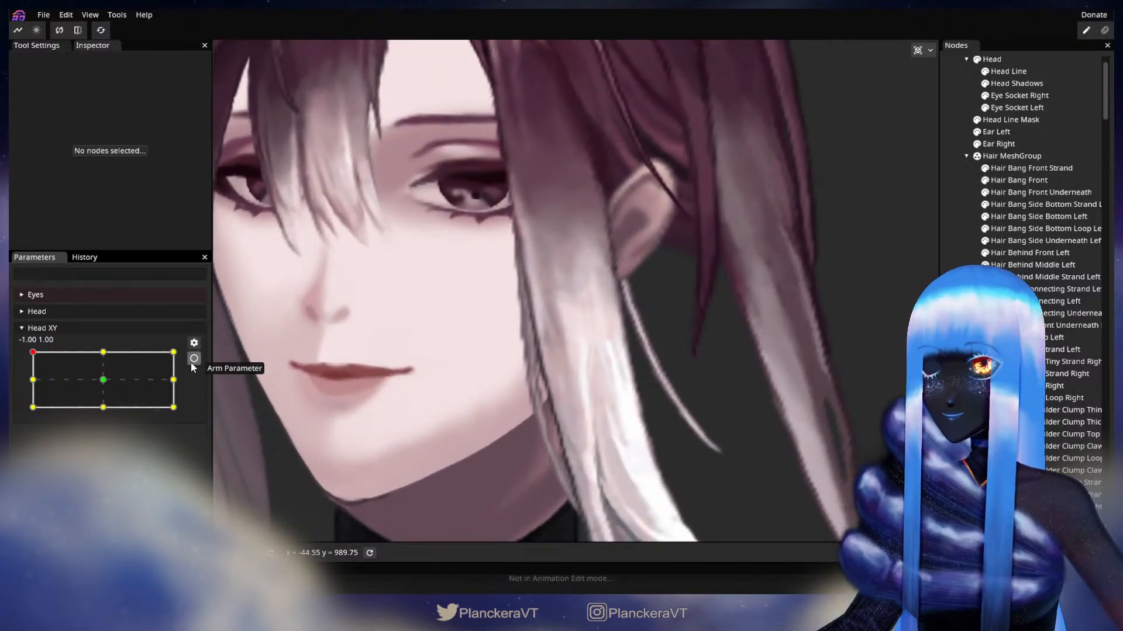
Arm Head XY at -1.00, 1.00, adjust the face-side vertices of Hair Bang Side Bottom Strand Left from mouth to neck level, and deselect it.
{"action": "left_click", "coordinate": [194, 359]}
{"action": "scroll", "coordinate": [423, 385], "scroll_direction": "up", "scroll_amount": 3}
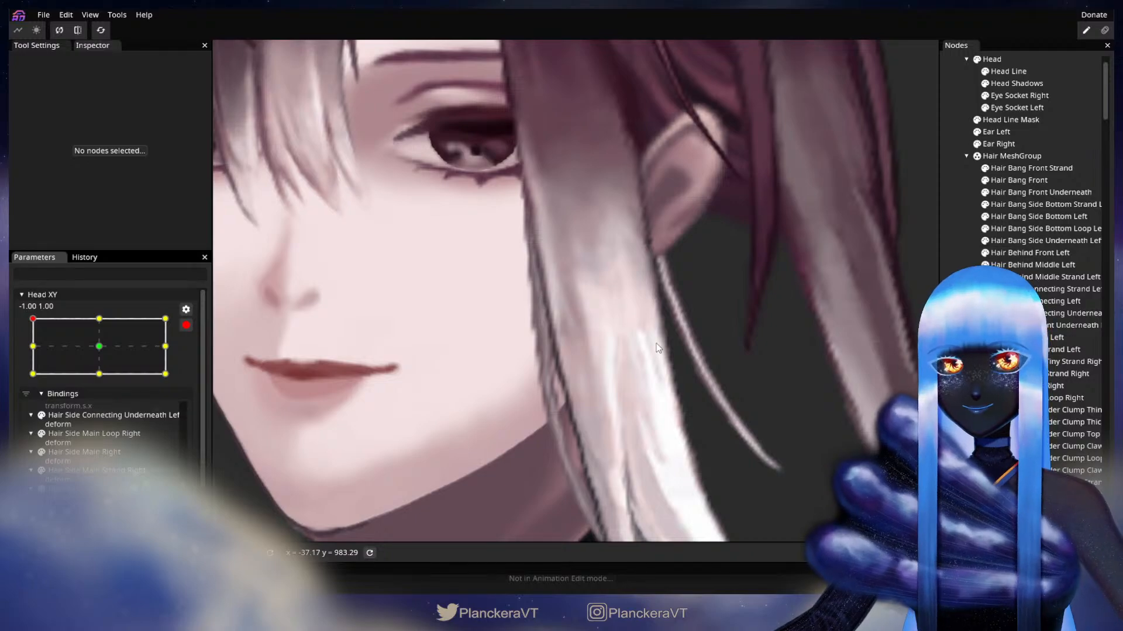
{"action": "left_click", "coordinate": [1029, 205]}
{"action": "left_click_drag", "start_coordinate": [541, 377], "coordinate": [546, 329]}
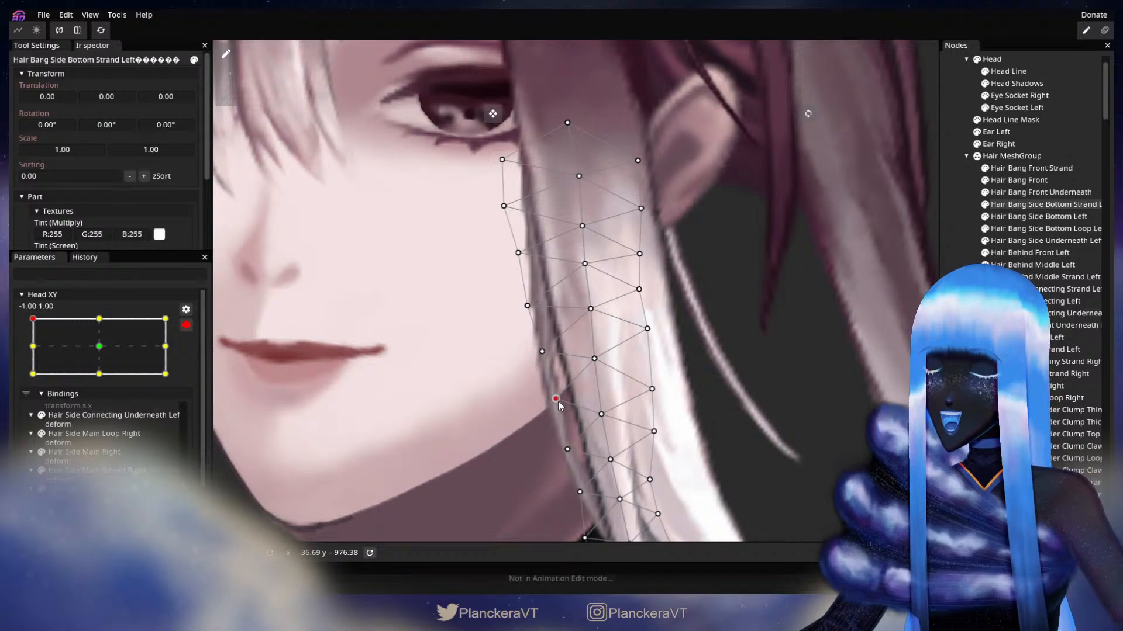
{"action": "left_click_drag", "start_coordinate": [570, 463], "coordinate": [574, 391]}
{"action": "left_click", "coordinate": [573, 380]}
{"action": "left_click", "coordinate": [615, 389]}
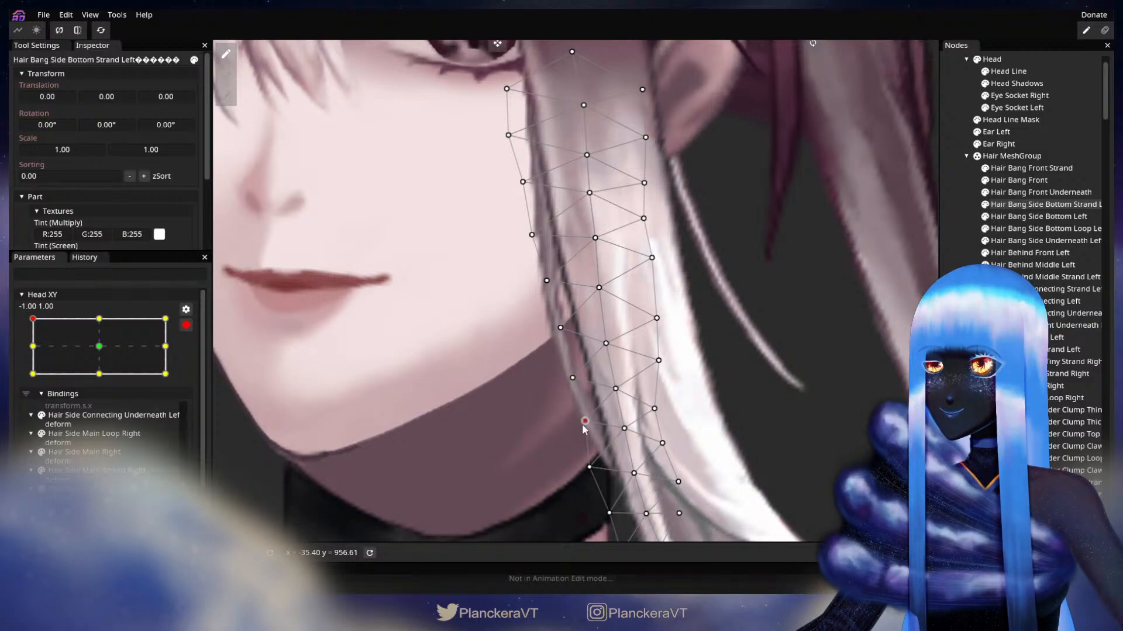
{"action": "left_click", "coordinate": [833, 361]}
Disarm Head XY and test the head turn between -1.00, 1.00 and -1.00, 0.00.
{"action": "scroll", "coordinate": [746, 311], "scroll_direction": "down", "scroll_amount": 3}
{"action": "scroll", "coordinate": [708, 353], "scroll_direction": "down", "scroll_amount": 5}
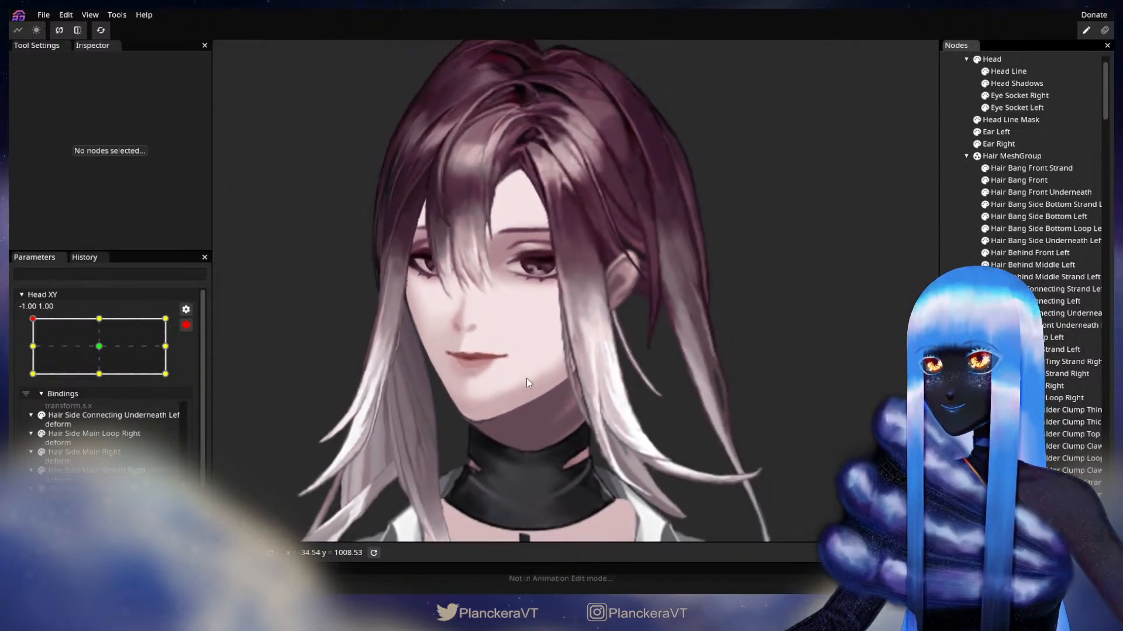
{"action": "left_click", "coordinate": [186, 325]}
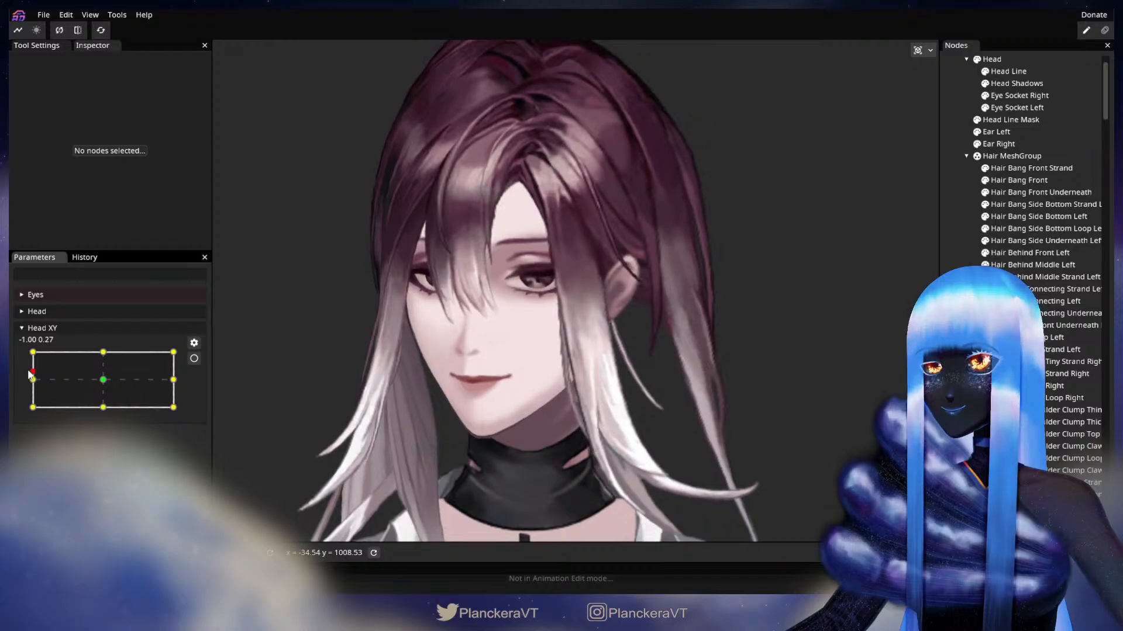
{"action": "mouse_move", "coordinate": [26, 351]}
{"action": "left_mouse_down"}
{"action": "mouse_move", "coordinate": [21, 379]}
{"action": "mouse_move", "coordinate": [47, 359]}
{"action": "left_mouse_up"}
Re-arm Head XY at -1.00, 1.00 and shift the upper face-side vertices of Hair Bang Side Bottom Strand Left near nose level.
{"action": "left_click", "coordinate": [194, 359]}
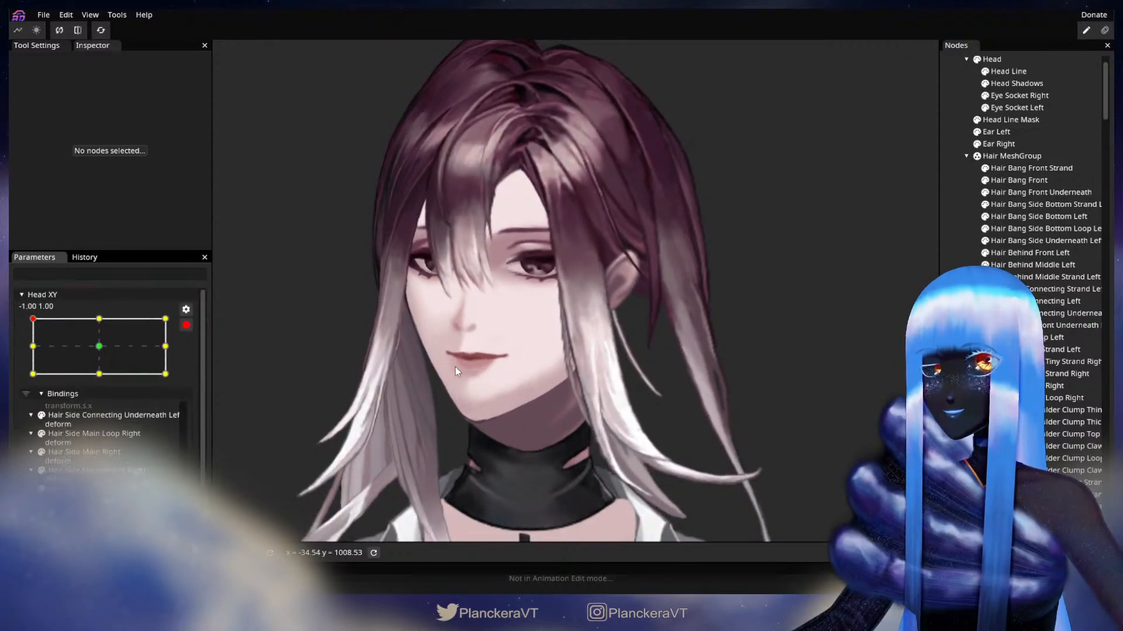
{"action": "scroll", "coordinate": [455, 364], "scroll_direction": "up", "scroll_amount": 5}
{"action": "scroll", "coordinate": [450, 360], "scroll_direction": "up", "scroll_amount": 4}
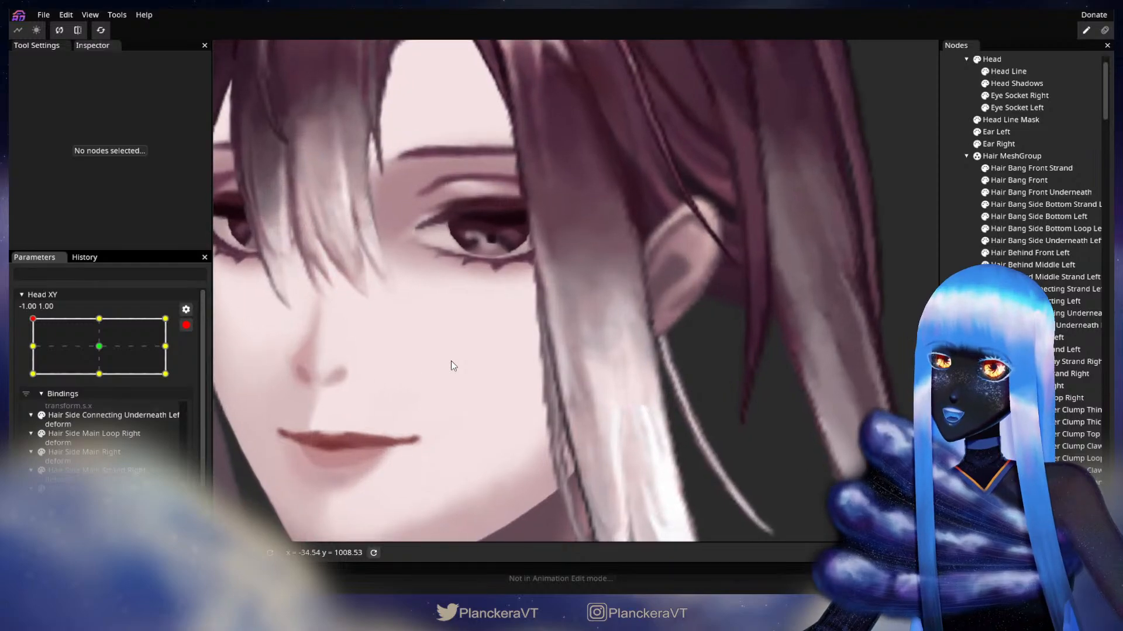
{"action": "scroll", "coordinate": [483, 377], "scroll_direction": "up", "scroll_amount": 2}
{"action": "left_click_drag", "start_coordinate": [485, 374], "coordinate": [508, 333]}
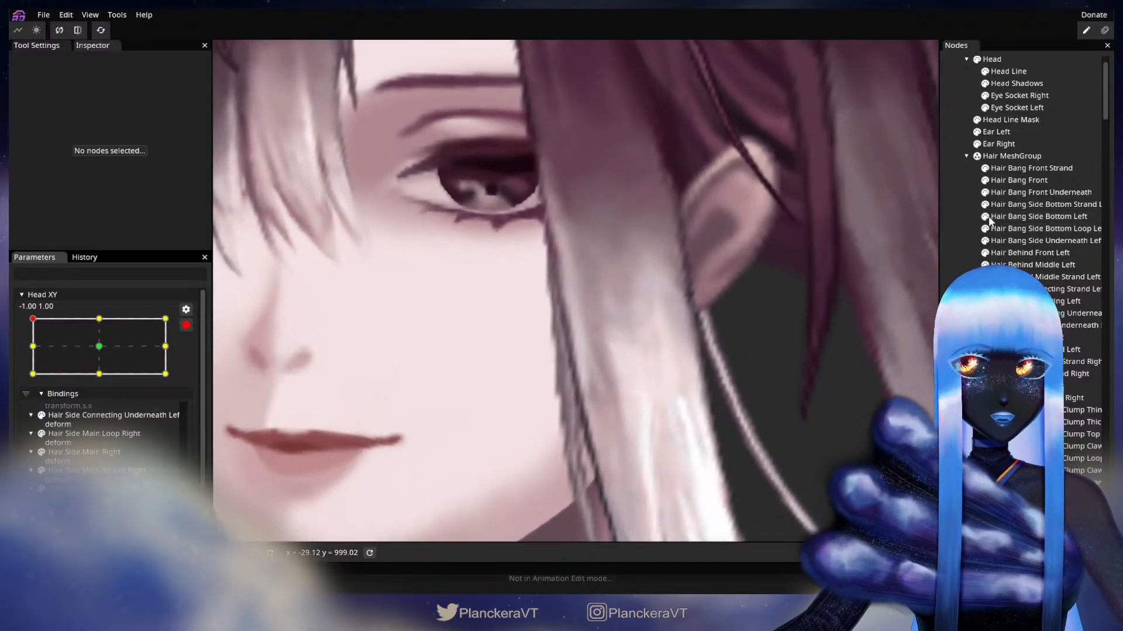
{"action": "left_click", "coordinate": [1020, 204]}
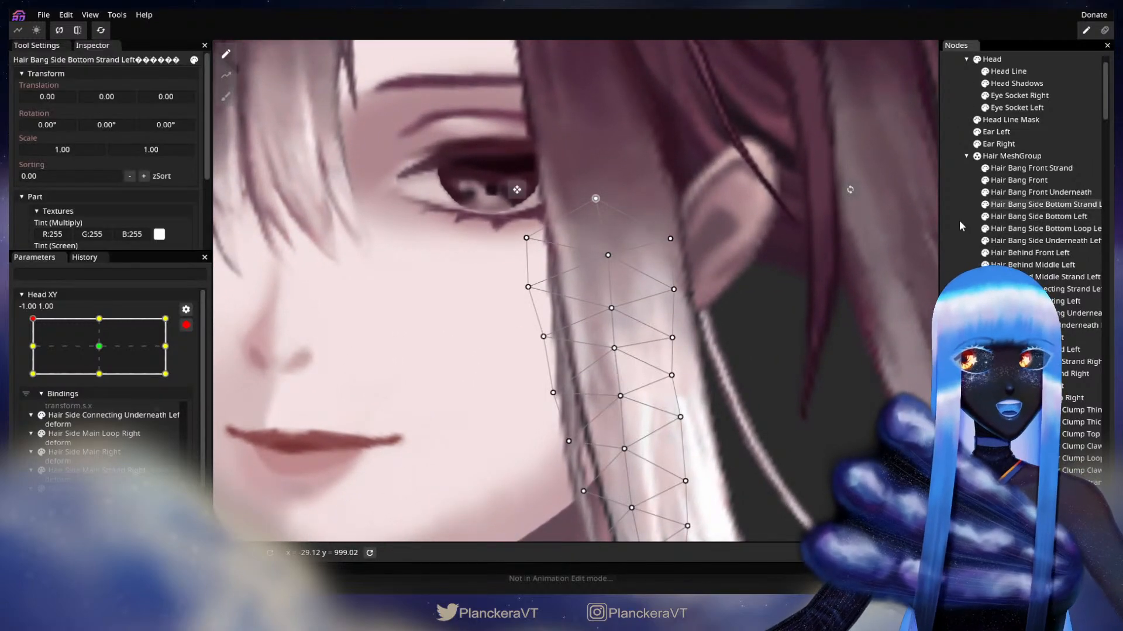
{"action": "scroll", "coordinate": [594, 342], "scroll_direction": "up", "scroll_amount": 1}
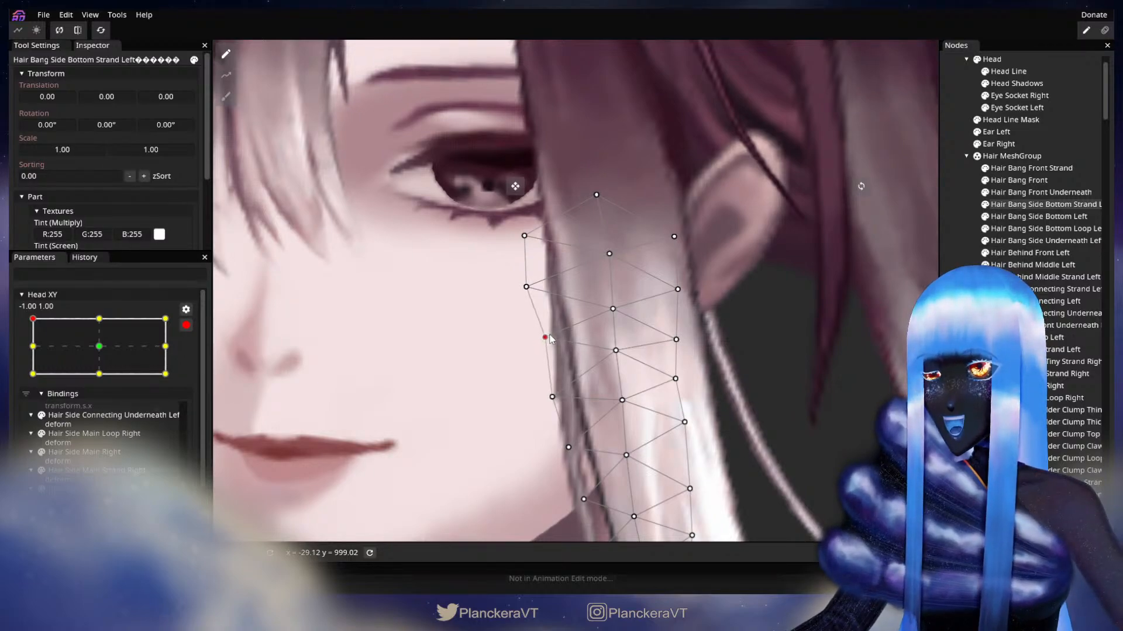
{"action": "left_click_drag", "start_coordinate": [551, 335], "coordinate": [550, 334]}
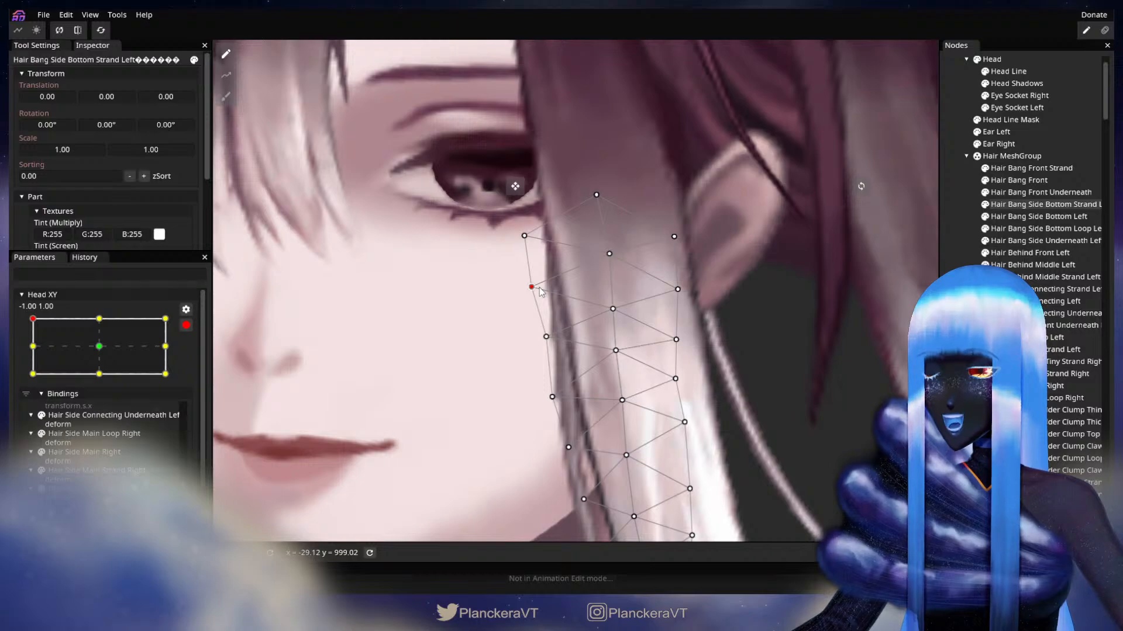
Reposition the strand's face-side vertices around mouth level to smooth its edge, and deselect it.
{"action": "left_click_drag", "start_coordinate": [552, 408], "coordinate": [546, 382]}
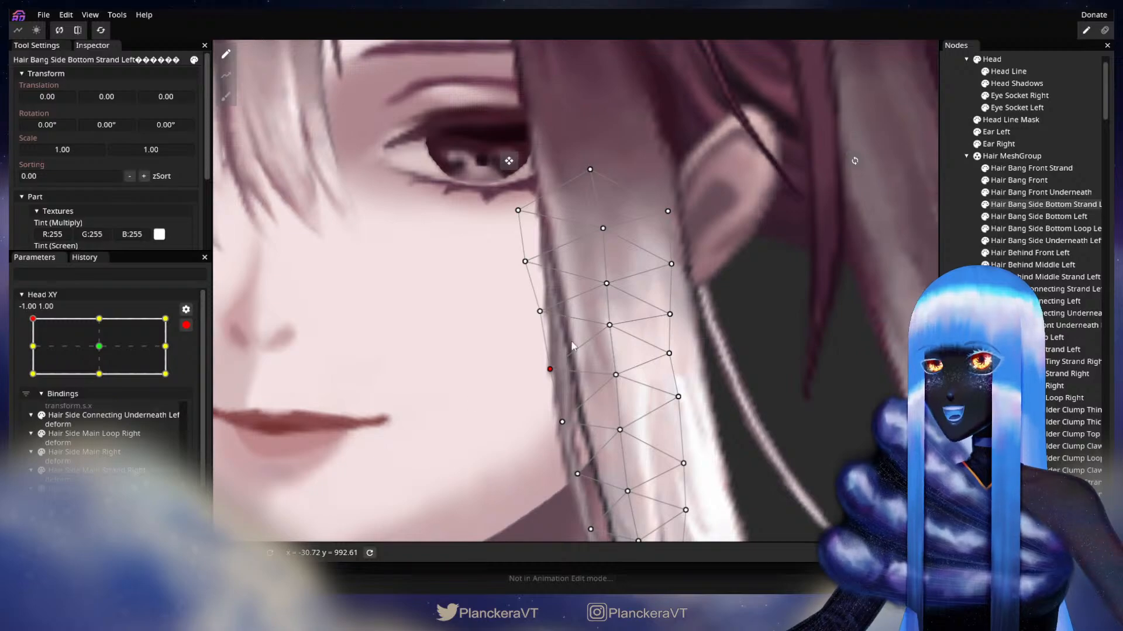
{"action": "left_click_drag", "start_coordinate": [578, 359], "coordinate": [542, 279]}
{"action": "left_click_drag", "start_coordinate": [528, 352], "coordinate": [532, 350]}
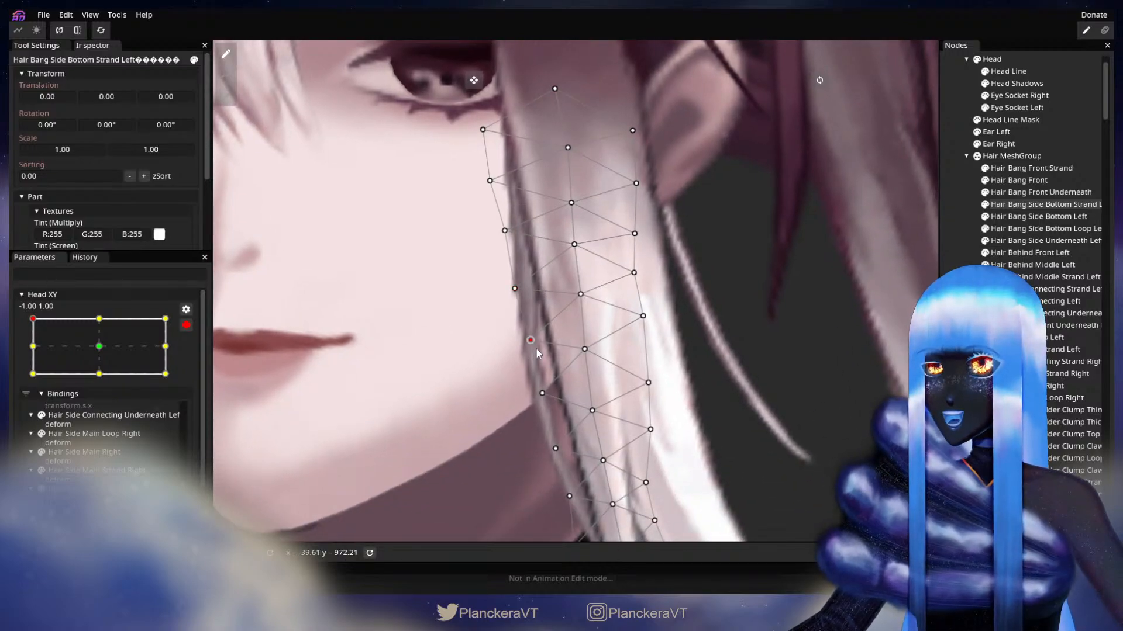
{"action": "key", "text": "Escape"}
Inspect the smoothed strand against the jaw, disarm Head XY, and test the head turn around -1.00, 1.00.
{"action": "scroll", "coordinate": [507, 356], "scroll_direction": "down", "scroll_amount": 6}
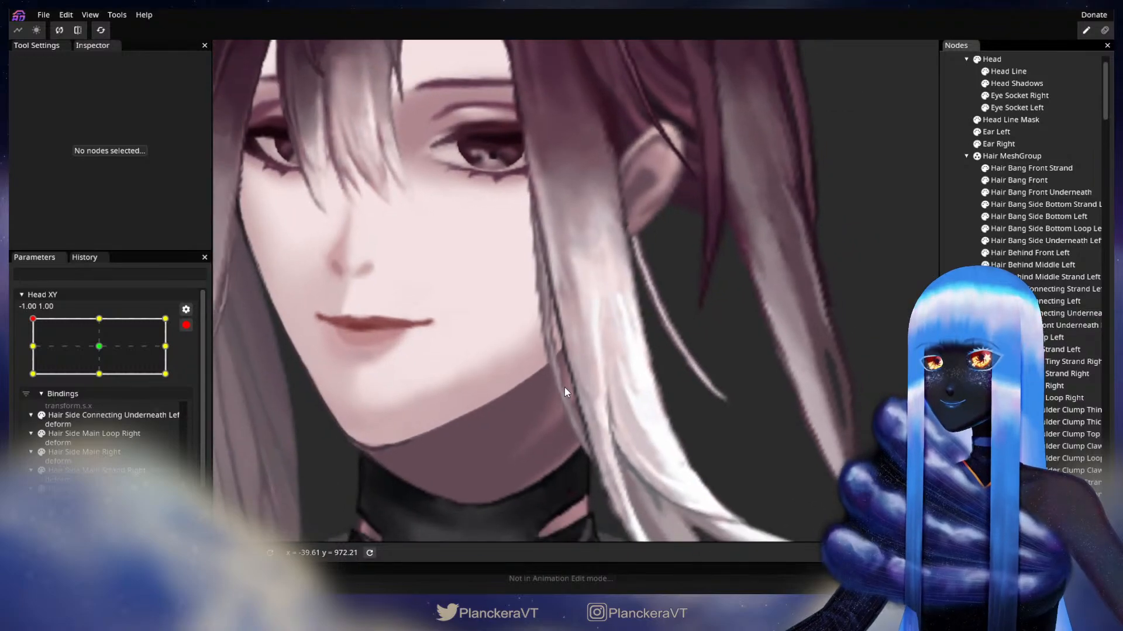
{"action": "scroll", "coordinate": [571, 392], "scroll_direction": "up", "scroll_amount": 1}
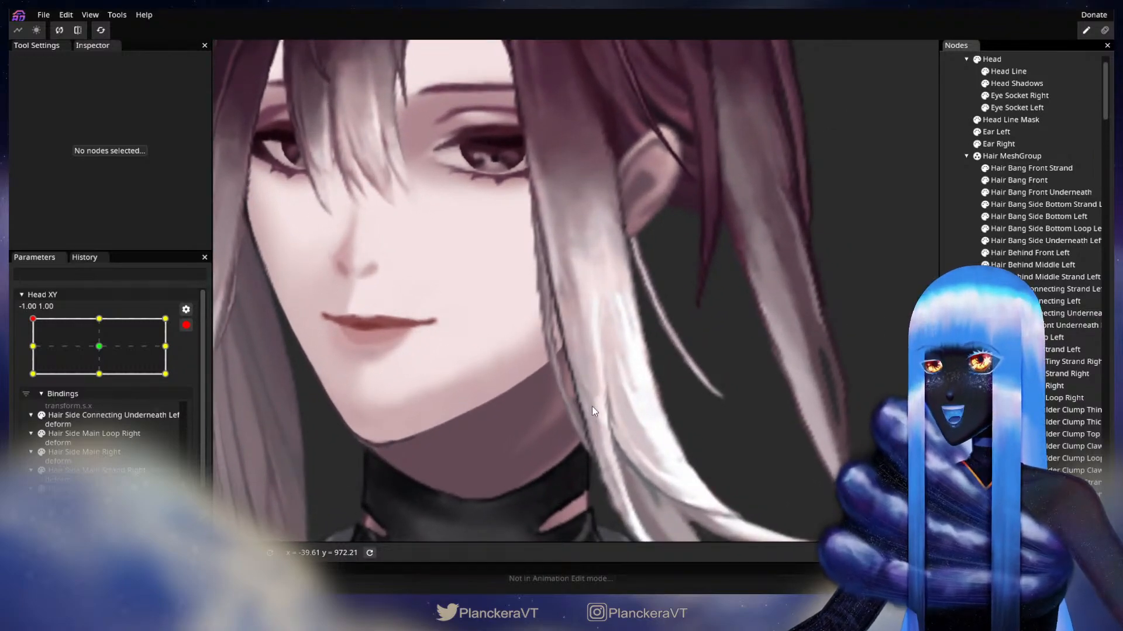
{"action": "scroll", "coordinate": [593, 410], "scroll_direction": "down", "scroll_amount": 2}
{"action": "scroll", "coordinate": [594, 409], "scroll_direction": "down", "scroll_amount": 3}
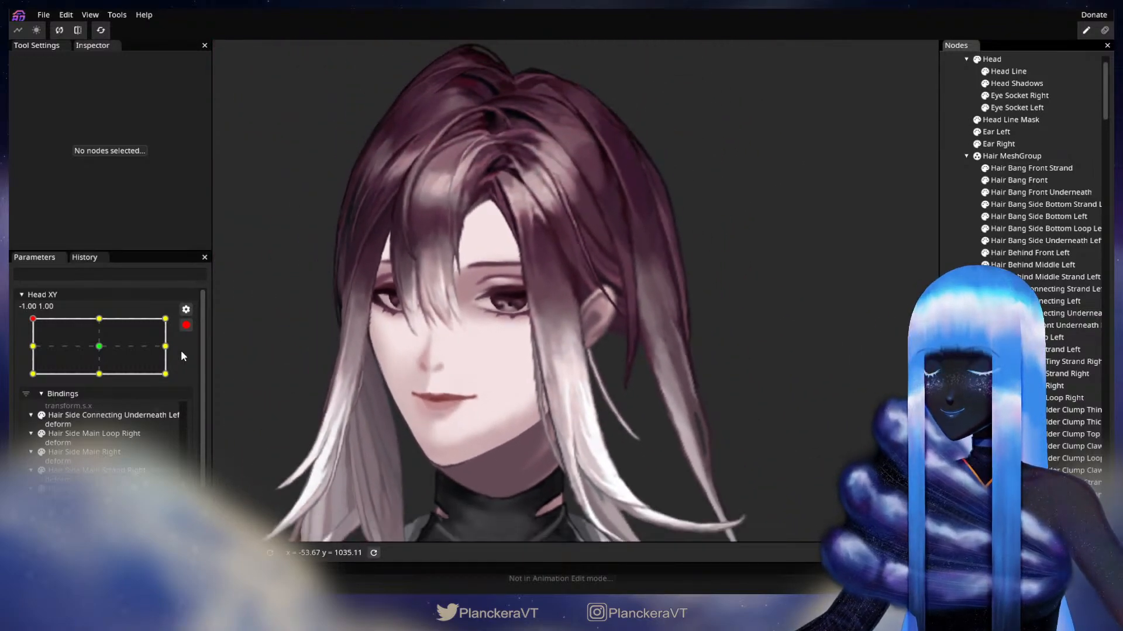
{"action": "scroll", "coordinate": [178, 336], "scroll_direction": "up", "scroll_amount": 2}
{"action": "left_click_drag", "start_coordinate": [31, 355], "coordinate": [9, 349]}
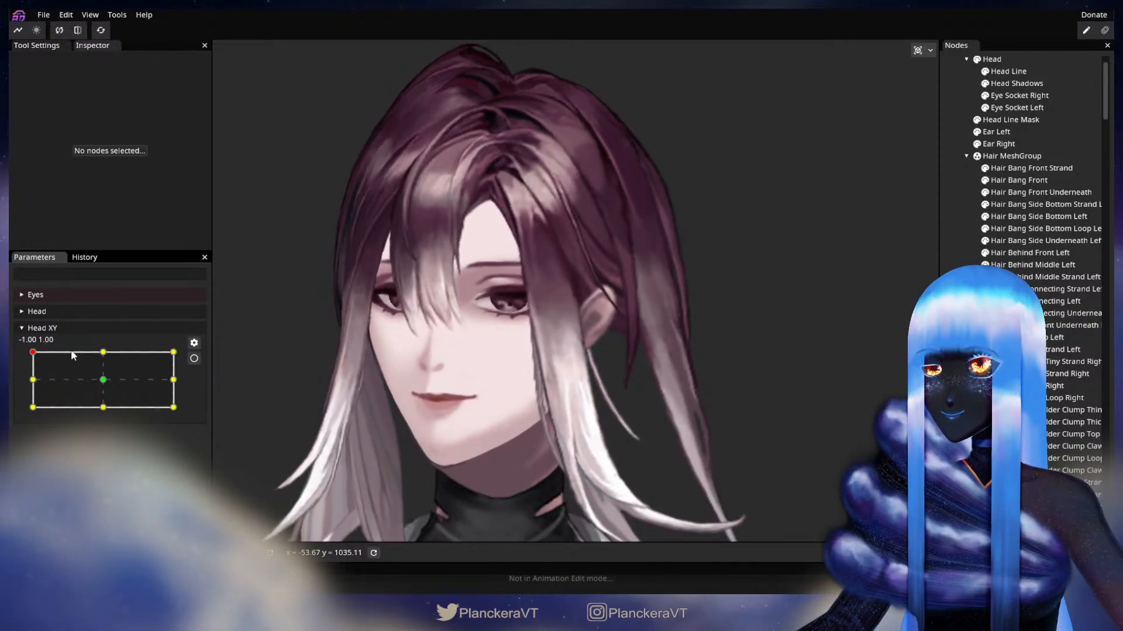
Arm Head XY and nudge the lower part of Hair Bang Side Bottom Strand Left toward the neck using a size 98 Circle Brush in flow mode.
{"action": "left_click", "coordinate": [194, 358]}
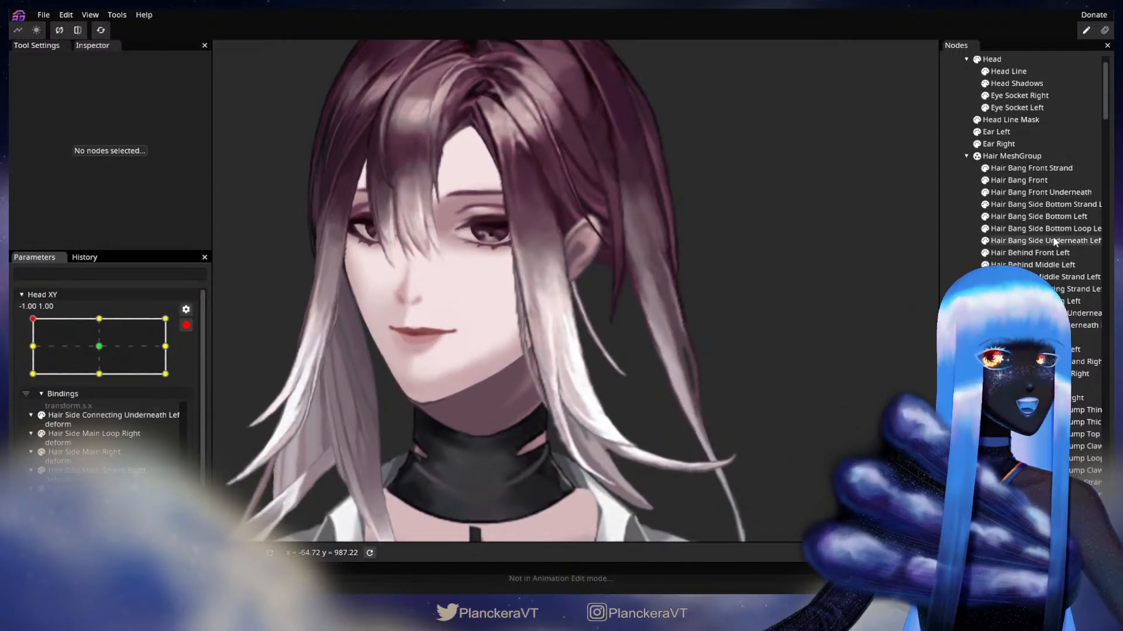
{"action": "left_click", "coordinate": [1041, 204]}
{"action": "scroll", "coordinate": [777, 260], "scroll_direction": "up", "scroll_amount": 1}
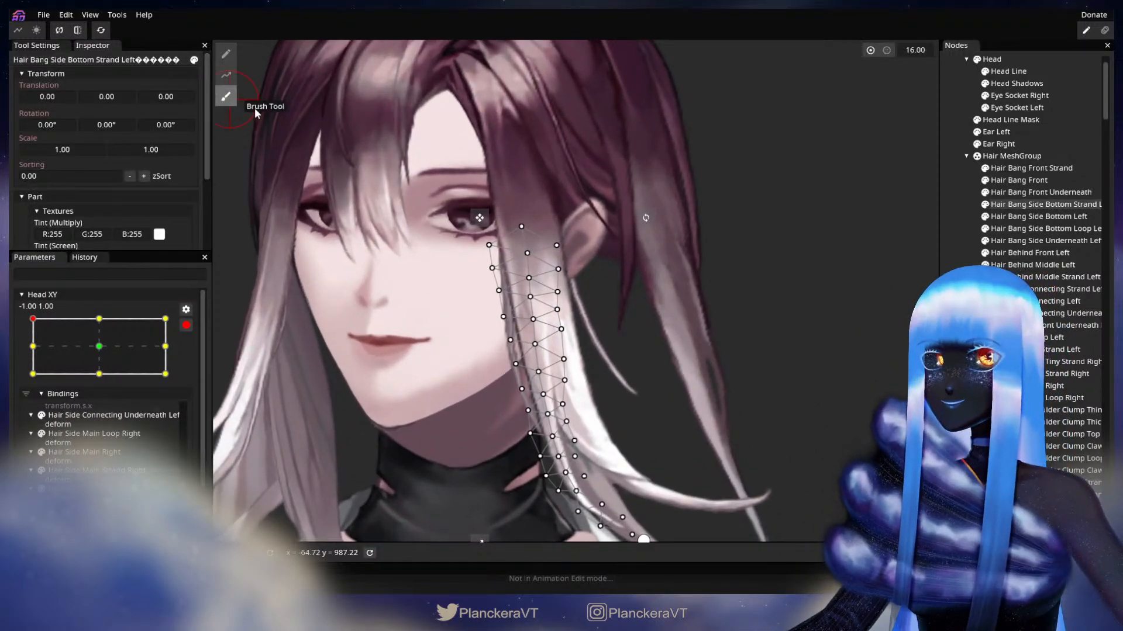
{"action": "left_click", "coordinate": [226, 96]}
{"action": "left_click_drag", "start_coordinate": [793, 52], "coordinate": [816, 52]}
{"action": "left_click", "coordinate": [751, 50]}
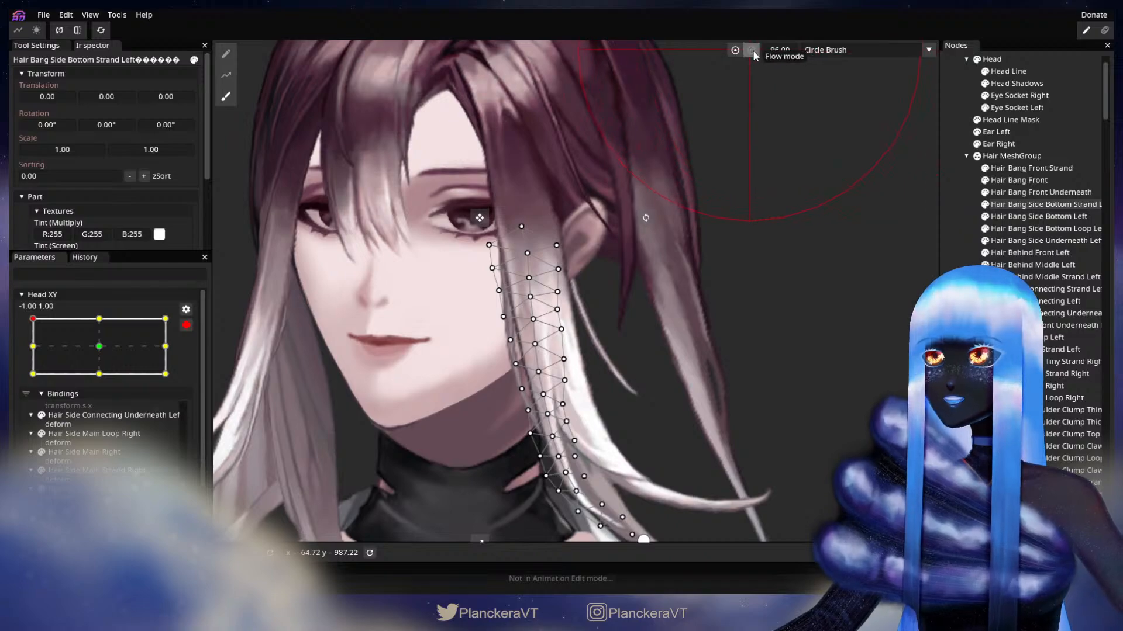
{"action": "left_click_drag", "start_coordinate": [770, 286], "coordinate": [777, 256]}
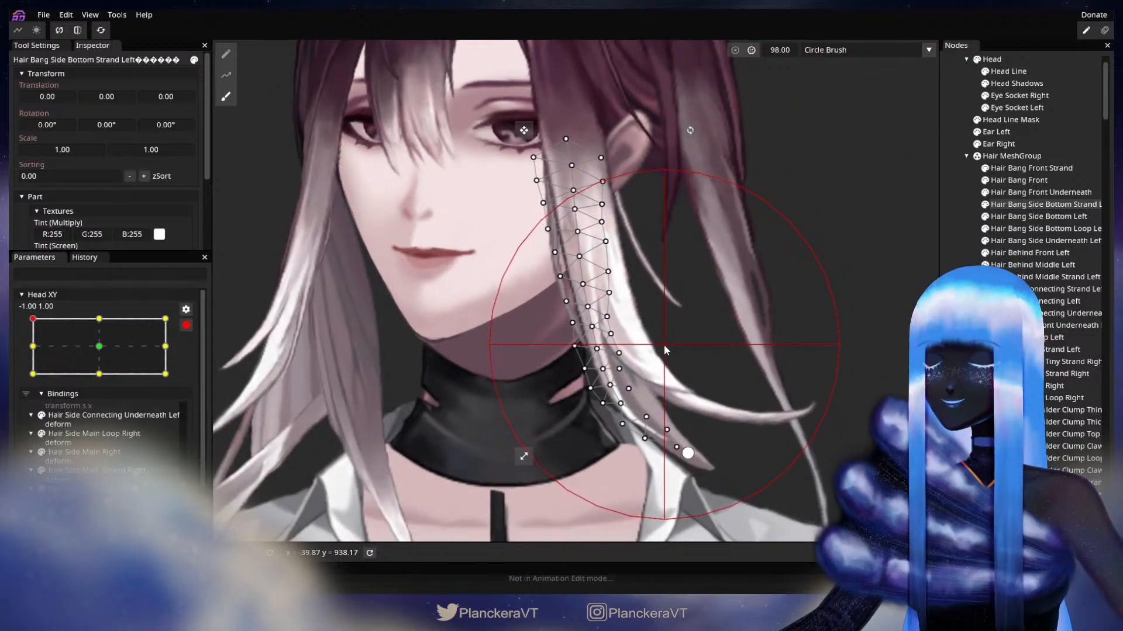
{"action": "left_click_drag", "start_coordinate": [662, 346], "coordinate": [660, 346]}
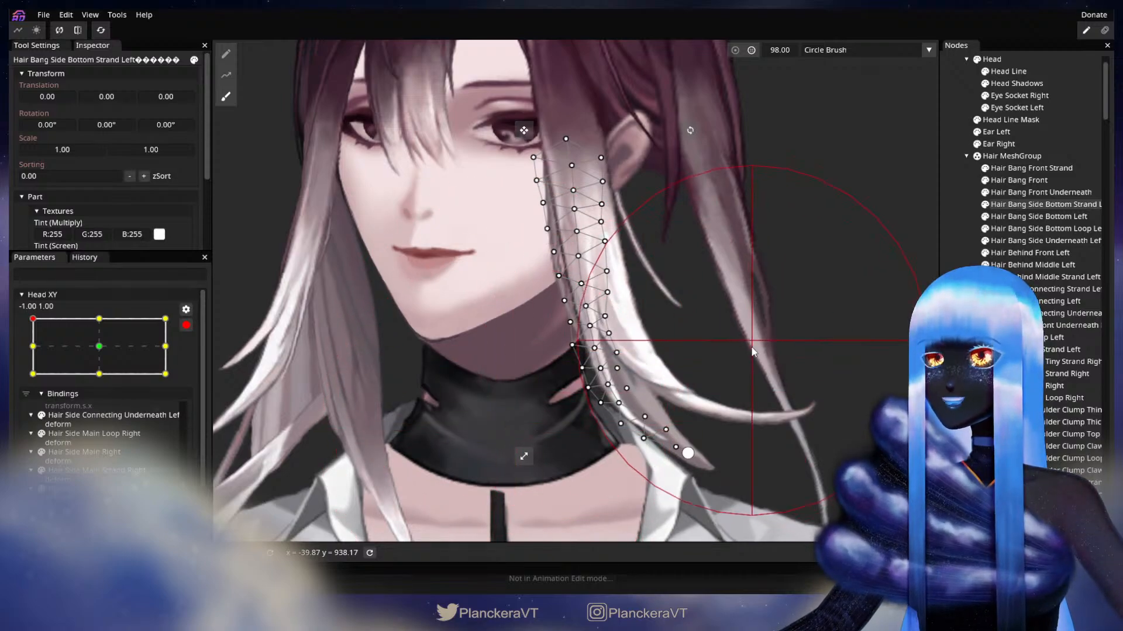
{"action": "scroll", "coordinate": [843, 374], "scroll_direction": "up", "scroll_amount": 2}
{"action": "left_click", "coordinate": [949, 342]}
Disarm Head XY and check how the brushed strand moves around the -1.00, 1.00 pose.
{"action": "scroll", "coordinate": [687, 318], "scroll_direction": "down", "scroll_amount": 2}
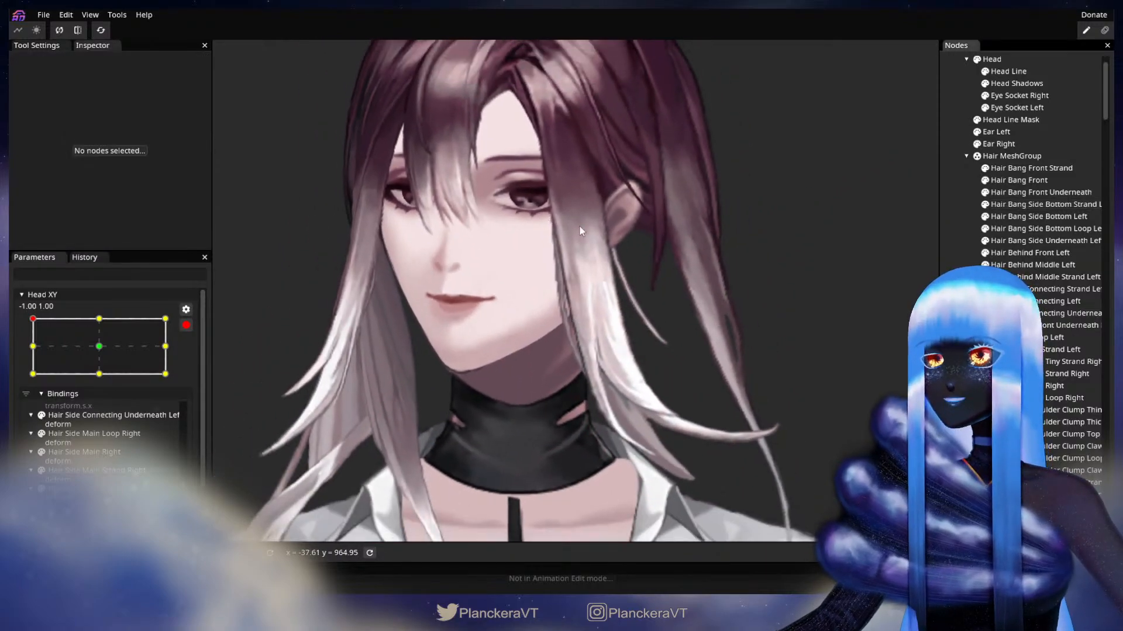
{"action": "scroll", "coordinate": [680, 401], "scroll_direction": "down", "scroll_amount": 2}
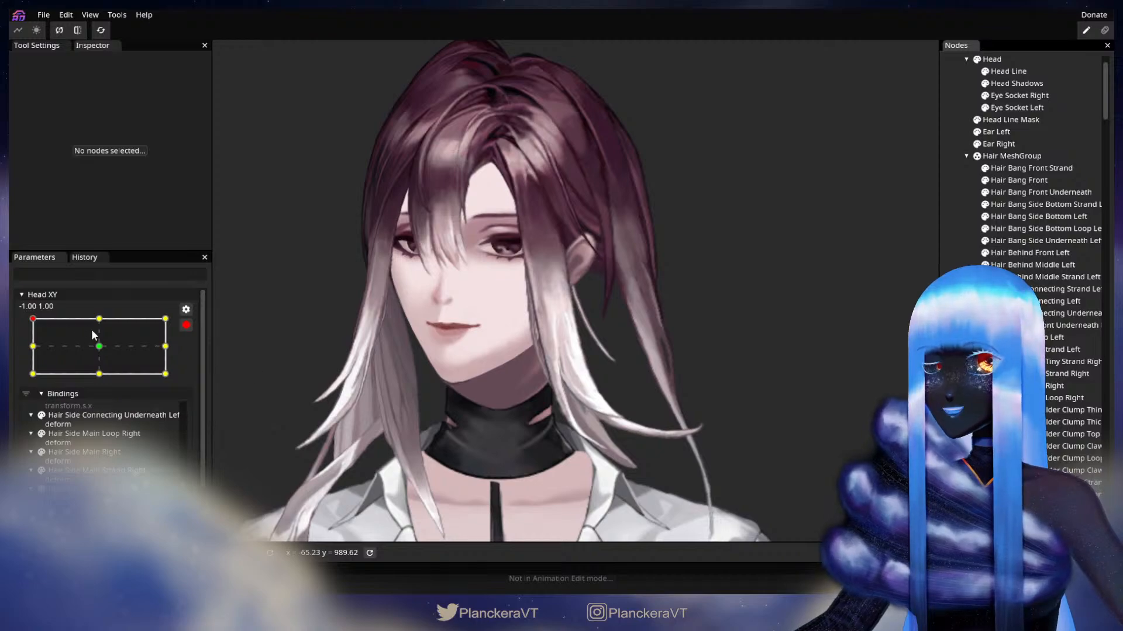
{"action": "left_click", "coordinate": [186, 325]}
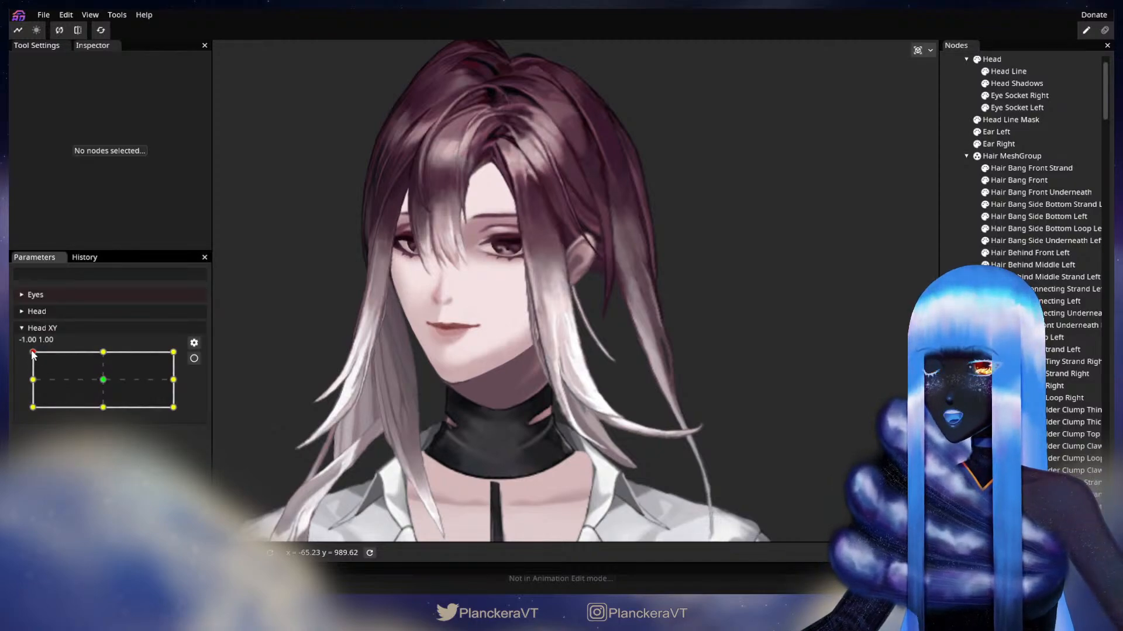
{"action": "mouse_move", "coordinate": [33, 353]}
{"action": "left_mouse_down"}
{"action": "mouse_move", "coordinate": [25, 386]}
{"action": "mouse_move", "coordinate": [29, 351]}
{"action": "left_mouse_up"}
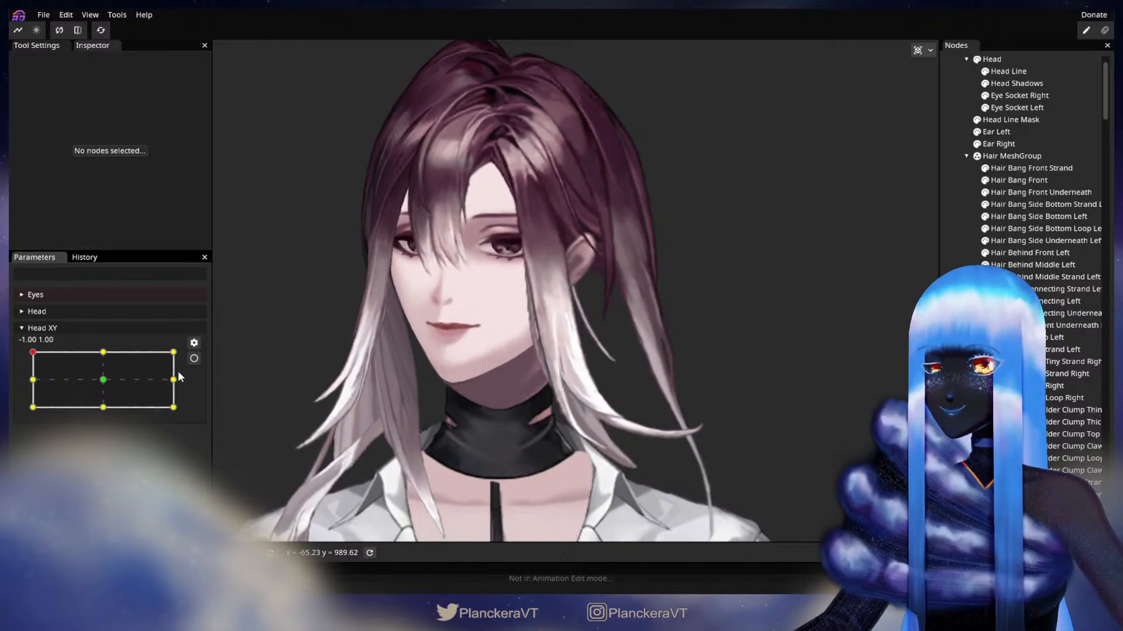
Arm Head XY and nudge the nose-level part of Hair Bang Side Bottom Loop Left toward the face using a size 25 Circle Brush.
{"action": "left_click", "coordinate": [194, 358]}
{"action": "scroll", "coordinate": [476, 379], "scroll_direction": "up", "scroll_amount": 1}
{"action": "scroll", "coordinate": [490, 365], "scroll_direction": "up", "scroll_amount": 4}
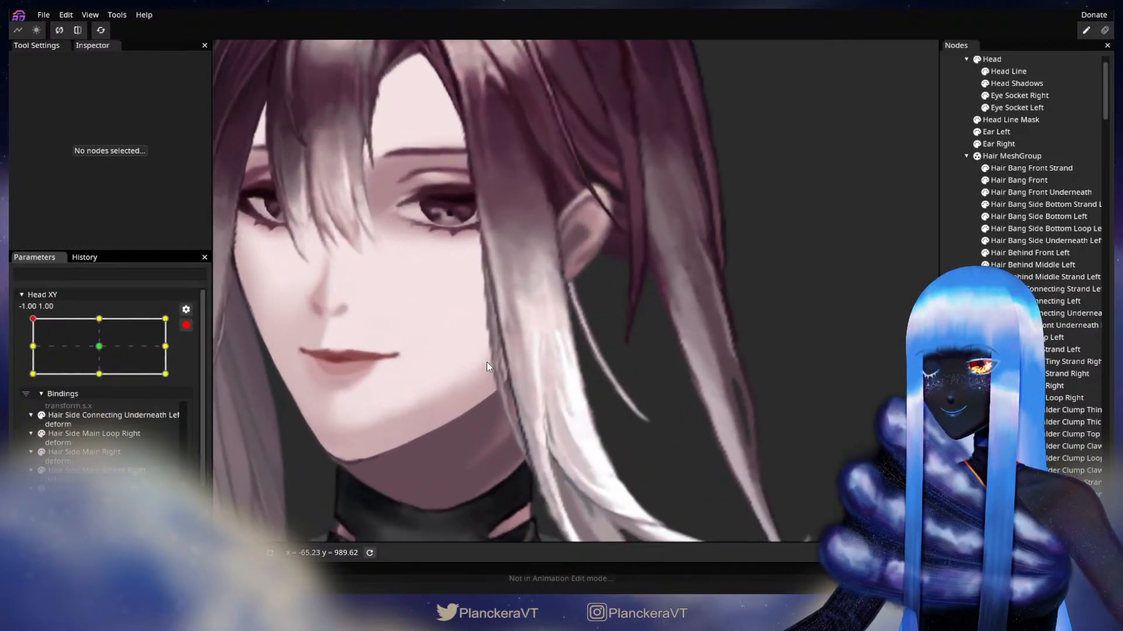
{"action": "scroll", "coordinate": [482, 347], "scroll_direction": "down", "scroll_amount": 1}
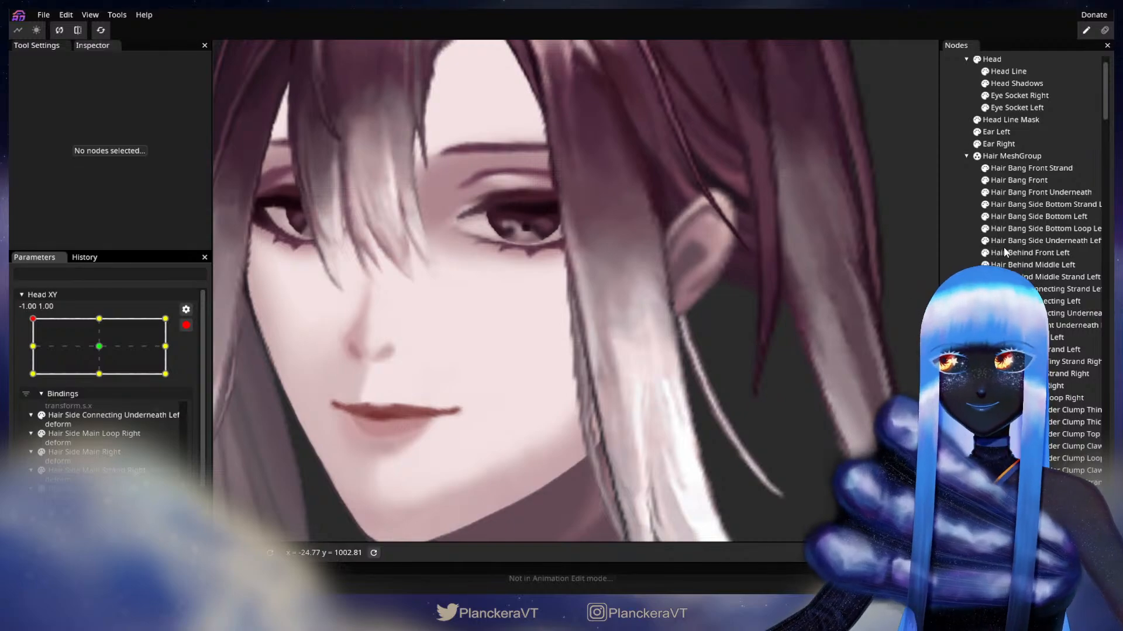
{"action": "left_click", "coordinate": [1041, 228]}
{"action": "scroll", "coordinate": [597, 339], "scroll_direction": "up", "scroll_amount": 1}
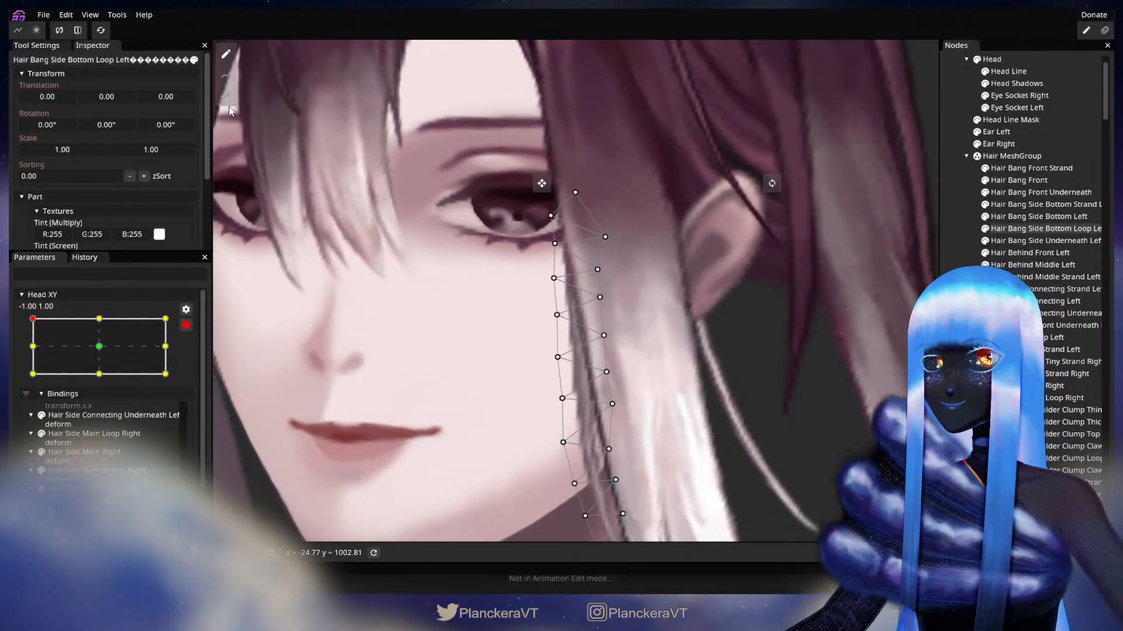
{"action": "left_click", "coordinate": [224, 98]}
{"action": "scroll", "coordinate": [376, 251], "scroll_direction": "up", "scroll_amount": 3}
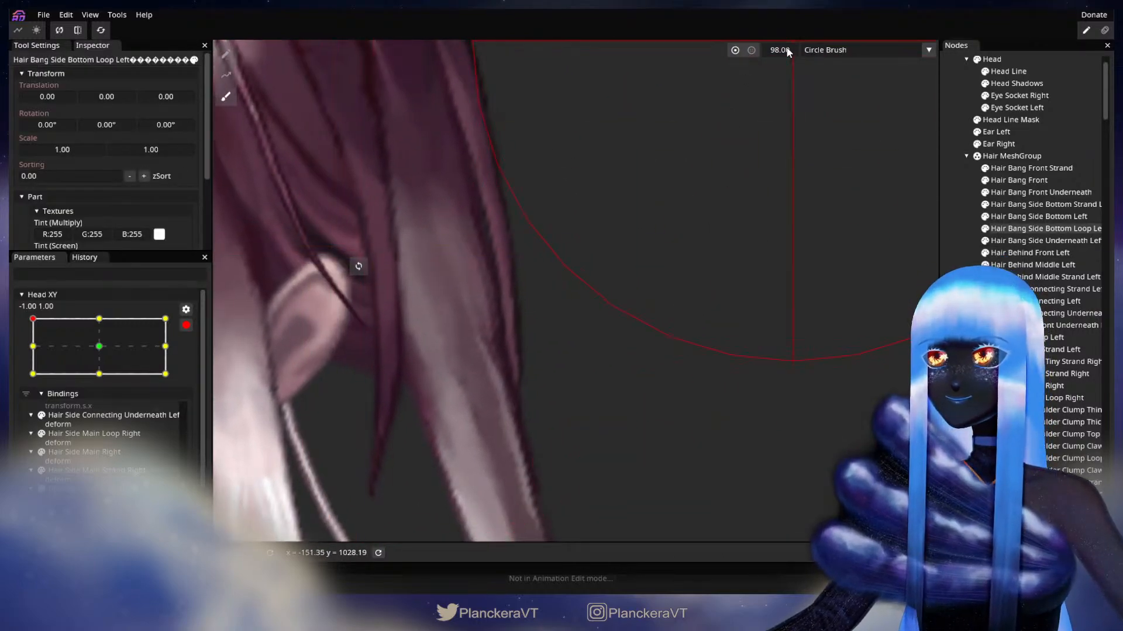
{"action": "left_click_drag", "start_coordinate": [744, 54], "coordinate": [742, 54]}
{"action": "left_click_drag", "start_coordinate": [304, 422], "coordinate": [726, 289]}
{"action": "left_click_drag", "start_coordinate": [534, 288], "coordinate": [528, 289]}
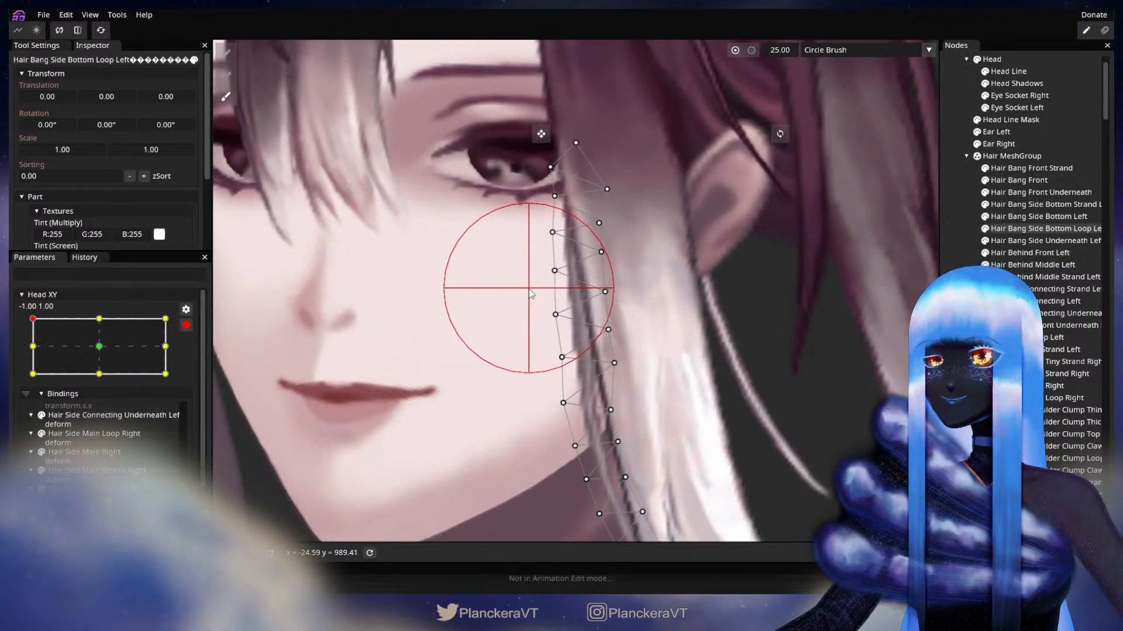
{"action": "left_click", "coordinate": [897, 302]}
Disarm Head XY and test the reshaped side bang loop by moving the head around -1.00, 1.00.
{"action": "scroll", "coordinate": [728, 374], "scroll_direction": "down", "scroll_amount": 5}
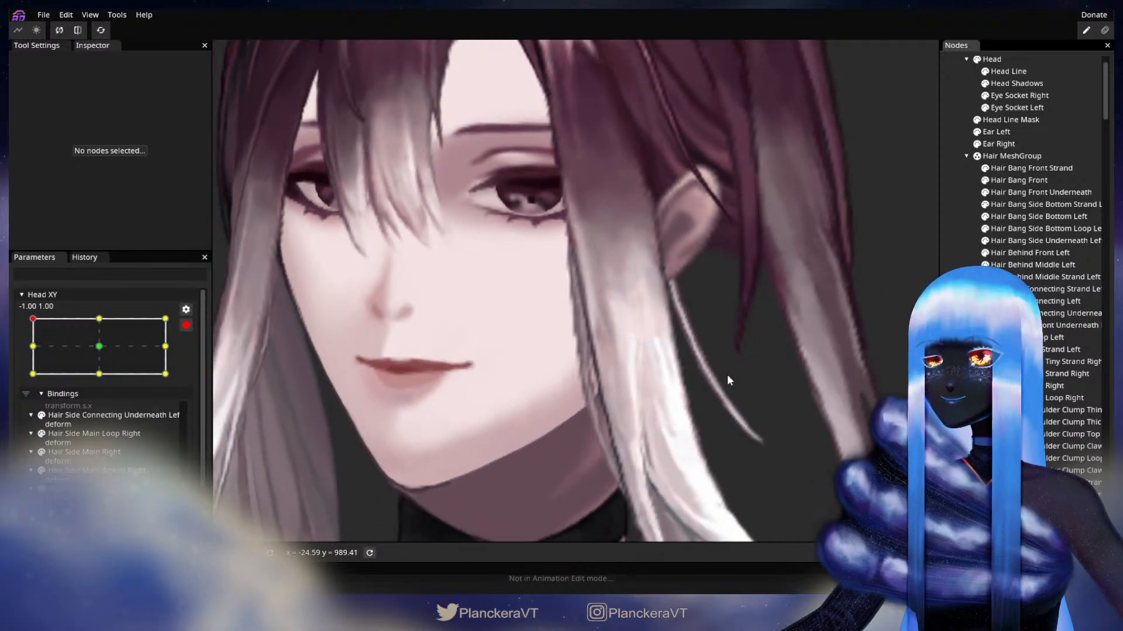
{"action": "scroll", "coordinate": [727, 374], "scroll_direction": "down", "scroll_amount": 5}
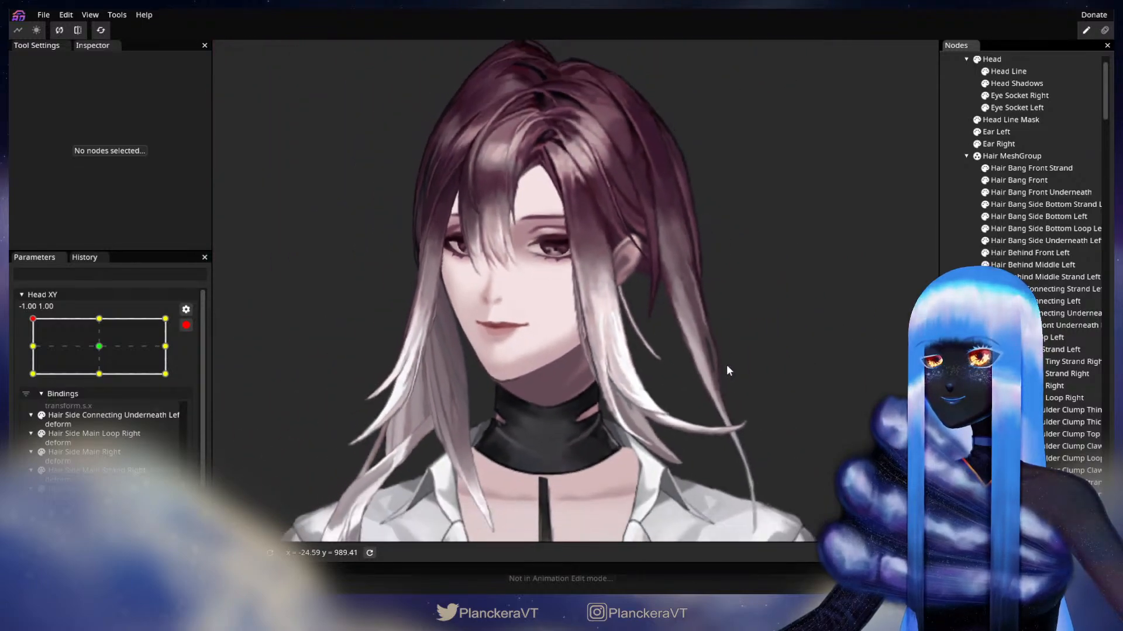
{"action": "left_click", "coordinate": [186, 325]}
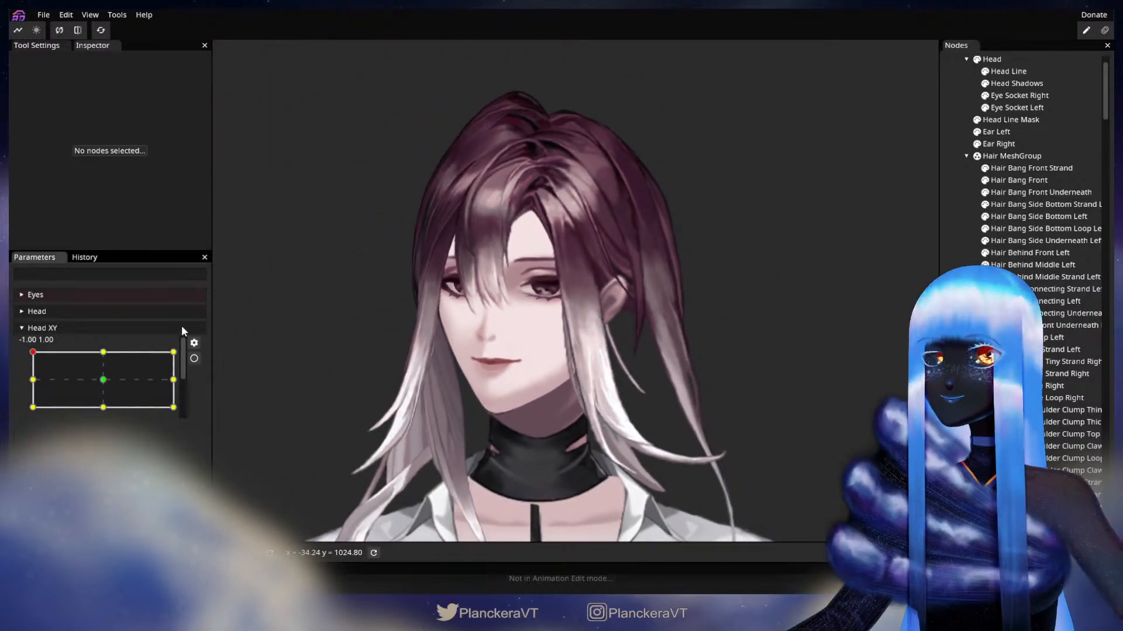
{"action": "mouse_move", "coordinate": [33, 356]}
{"action": "left_mouse_down"}
{"action": "mouse_move", "coordinate": [25, 384]}
{"action": "mouse_move", "coordinate": [27, 357]}
{"action": "left_mouse_up"}
{"action": "scroll", "coordinate": [463, 391], "scroll_direction": "up", "scroll_amount": 2}
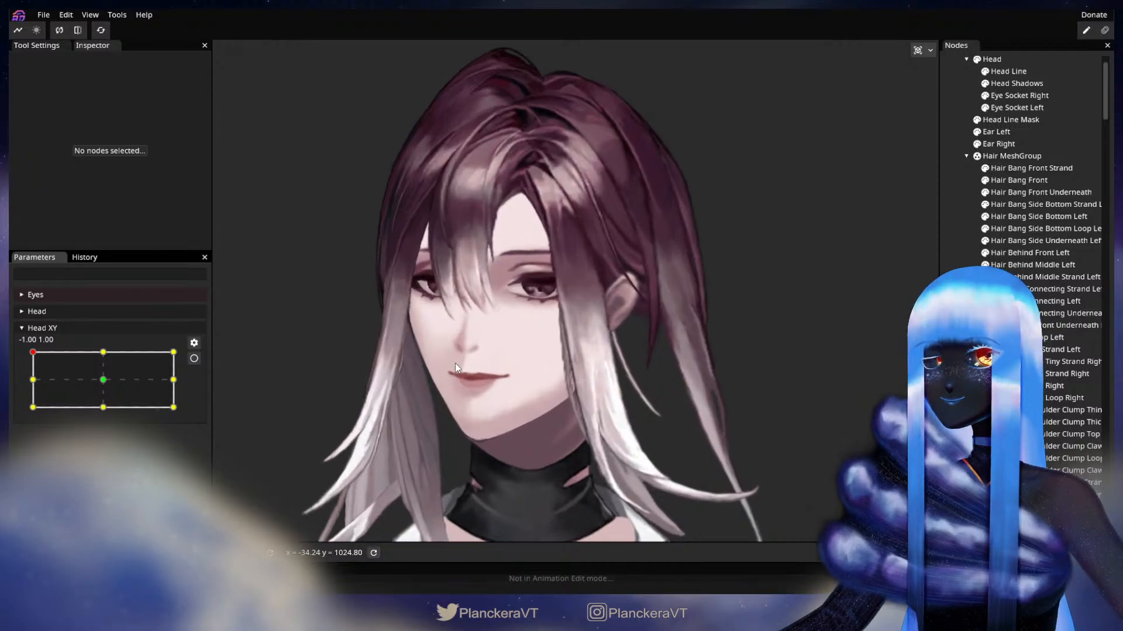
Arm Head XY and fine-tune the mouth-level part of Hair Bang Side Bottom Loop Left using a size 25 Circle Brush.
{"action": "left_click", "coordinate": [194, 359]}
{"action": "scroll", "coordinate": [447, 441], "scroll_direction": "up", "scroll_amount": 4}
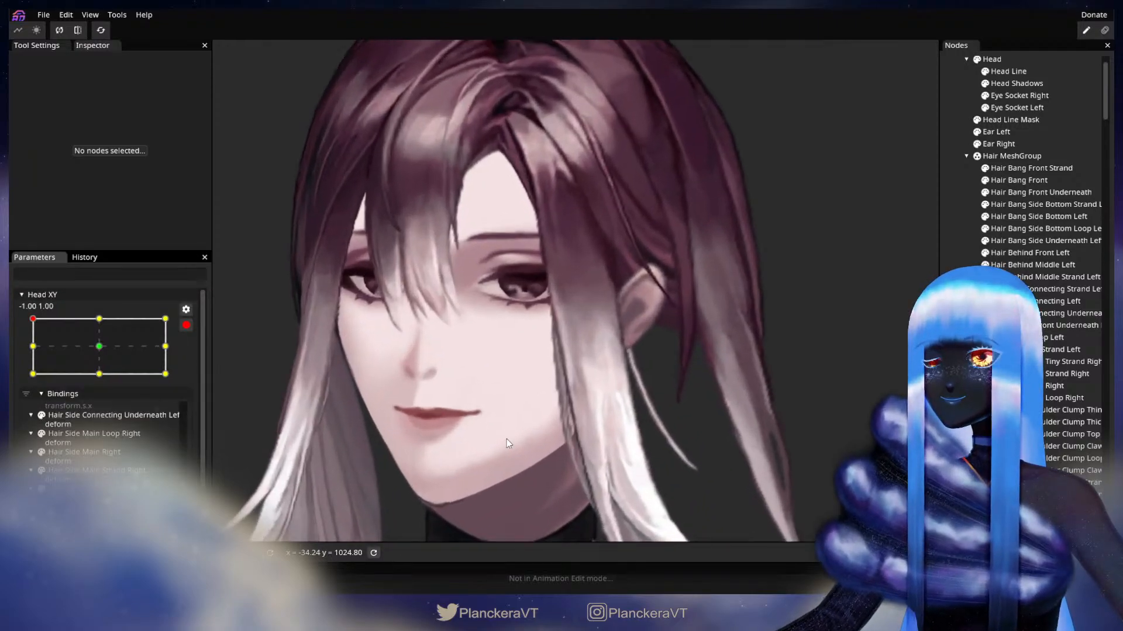
{"action": "scroll", "coordinate": [564, 406], "scroll_direction": "up", "scroll_amount": 3}
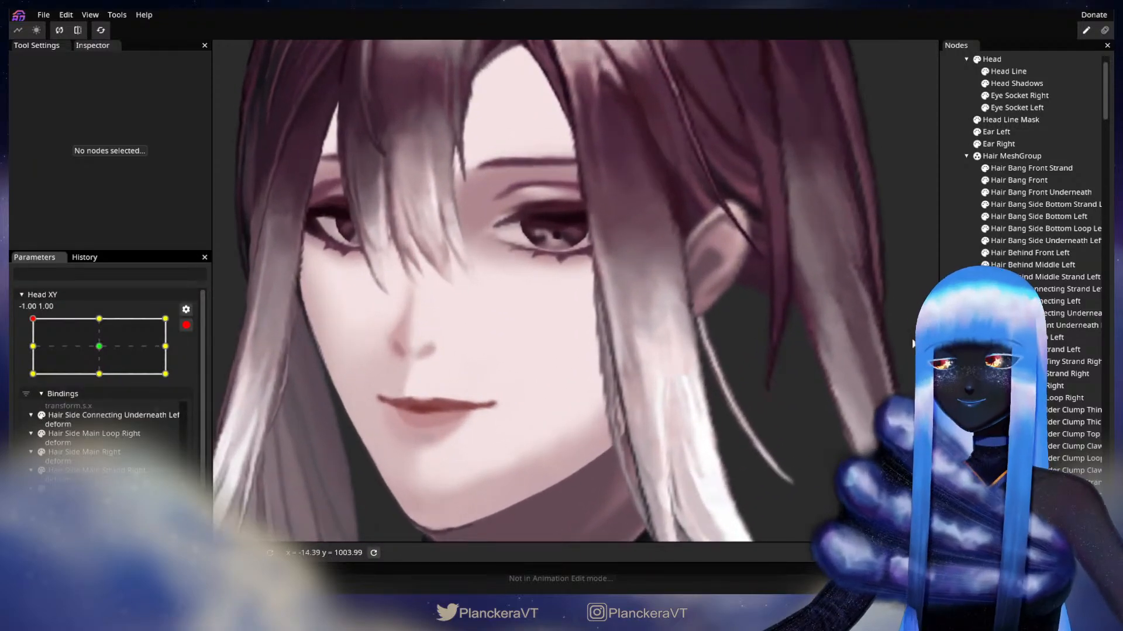
{"action": "left_click", "coordinate": [1037, 217]}
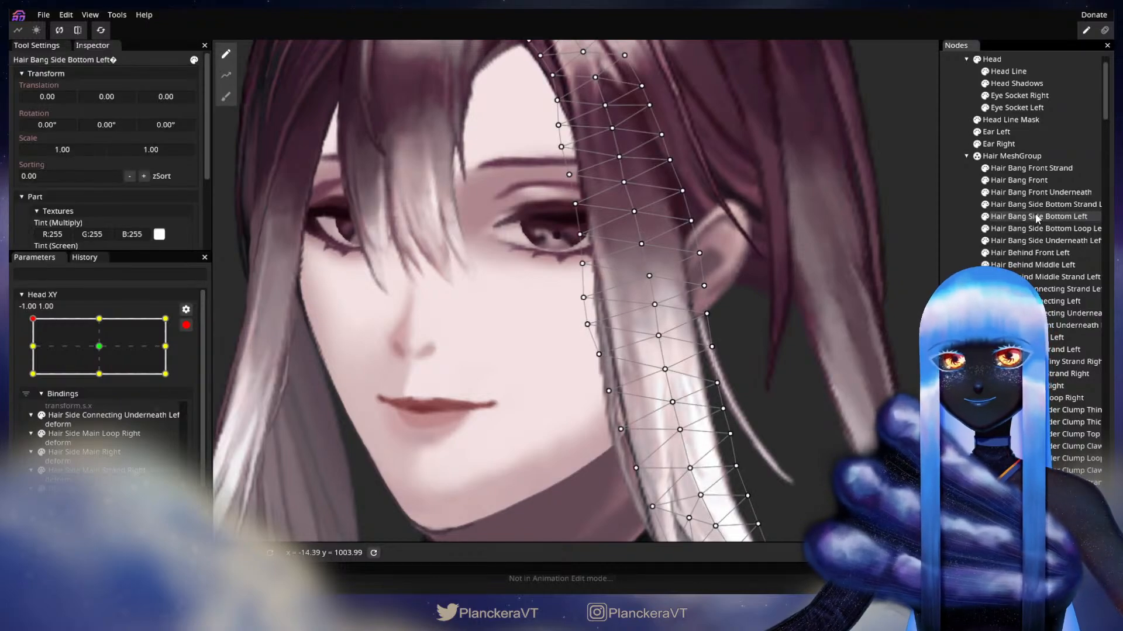
{"action": "left_click", "coordinate": [1036, 228]}
{"action": "scroll", "coordinate": [711, 339], "scroll_direction": "up", "scroll_amount": 2}
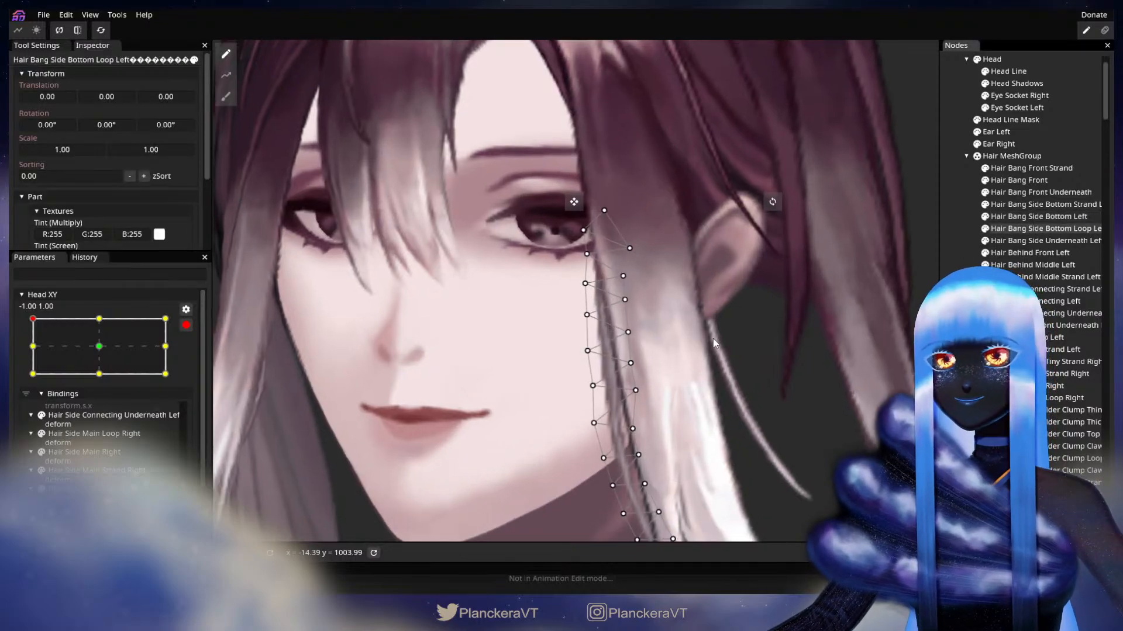
{"action": "left_click", "coordinate": [223, 103]}
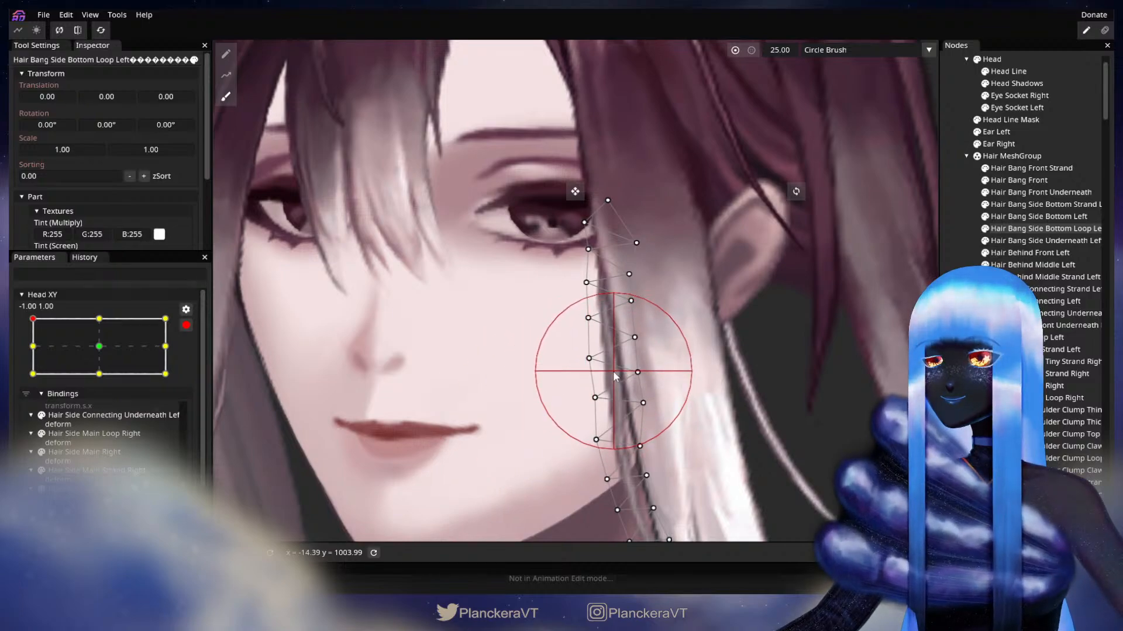
{"action": "left_click_drag", "start_coordinate": [646, 381], "coordinate": [651, 302]}
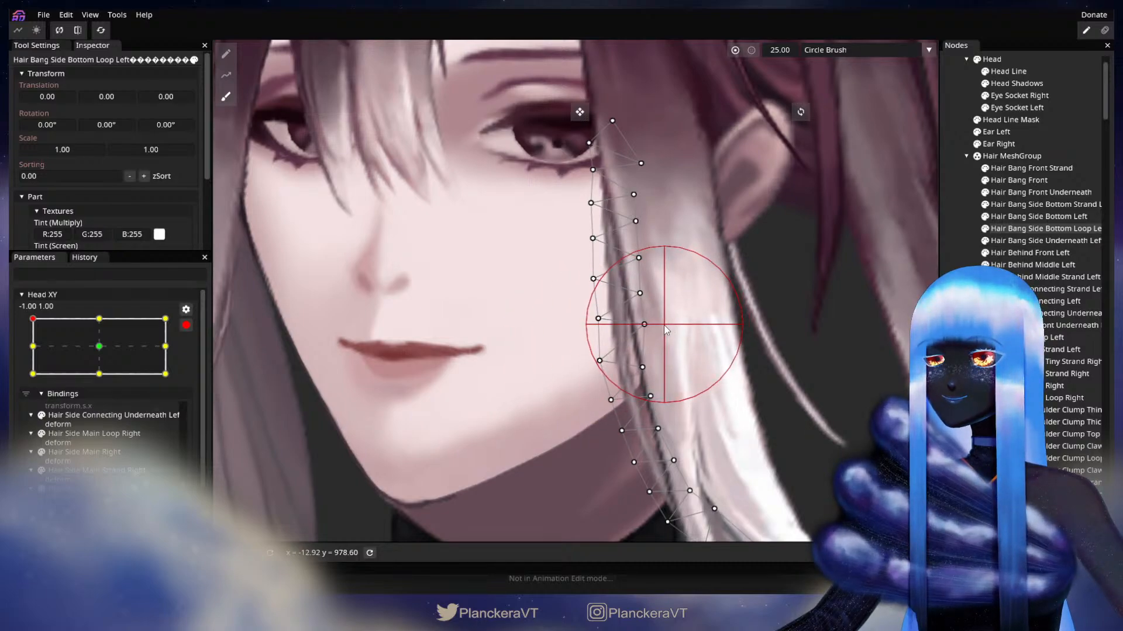
{"action": "left_click_drag", "start_coordinate": [664, 326], "coordinate": [665, 325]}
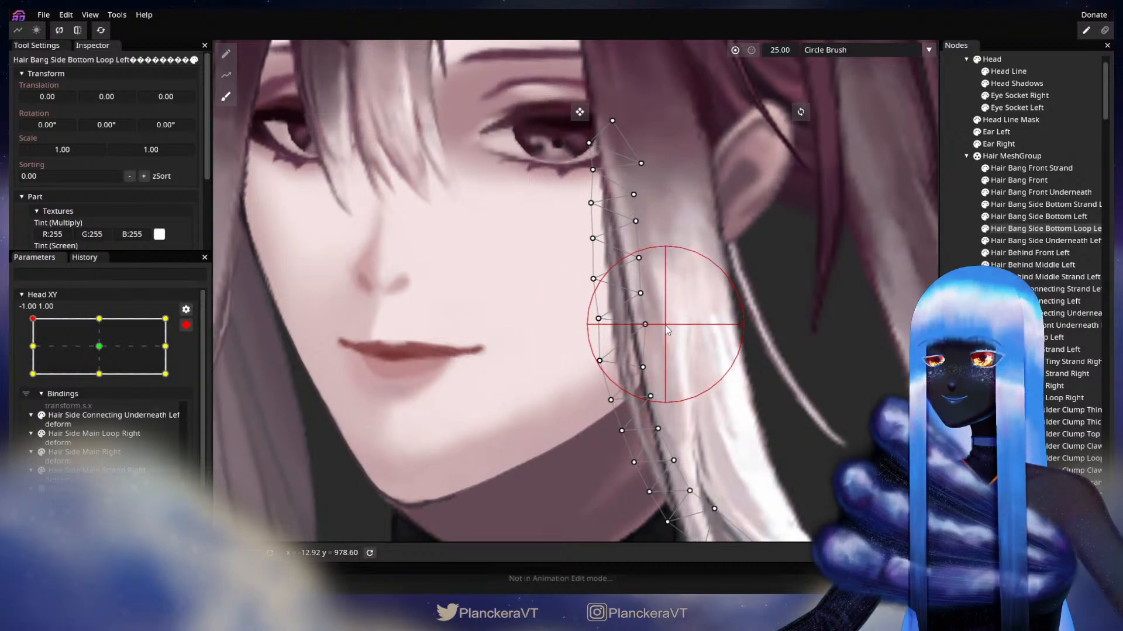
{"action": "left_click_drag", "start_coordinate": [578, 291], "coordinate": [574, 291]}
{"action": "left_click", "coordinate": [994, 313]}
Disarm Head XY and check how the side bang loop moves when the head shifts slightly around -1.00, 1.00.
{"action": "scroll", "coordinate": [736, 282], "scroll_direction": "down", "scroll_amount": 5}
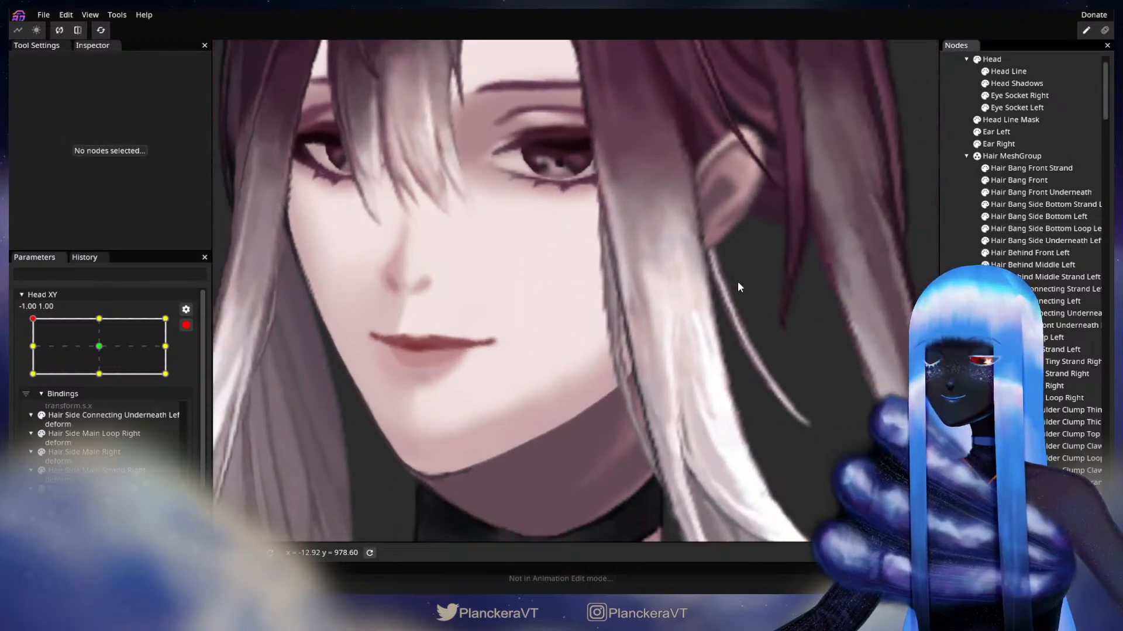
{"action": "scroll", "coordinate": [741, 330], "scroll_direction": "down", "scroll_amount": 2}
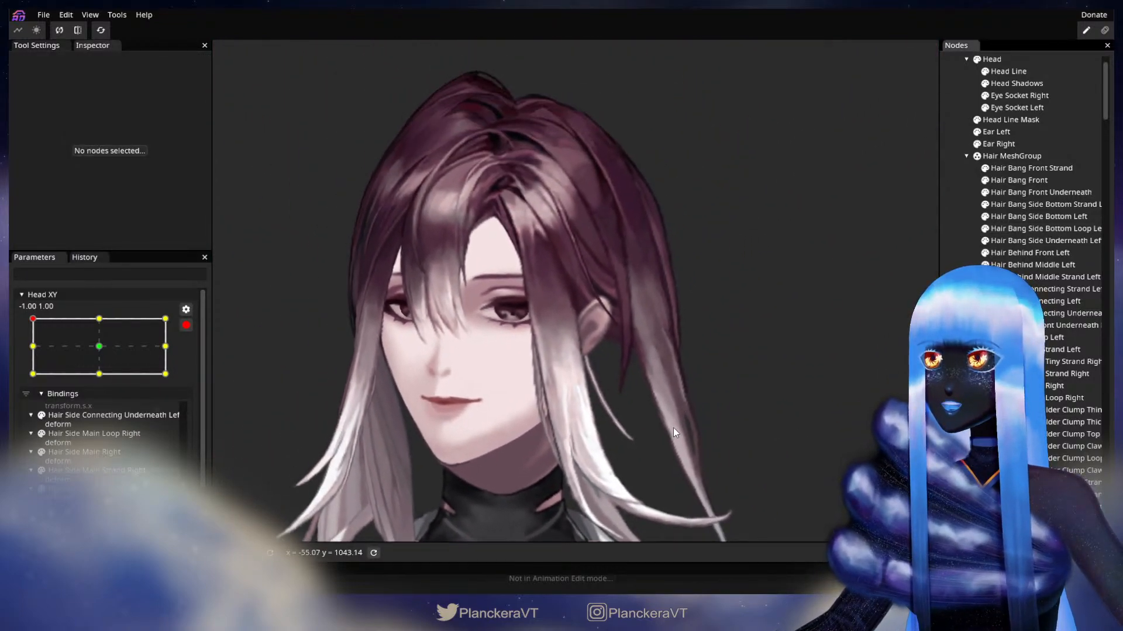
{"action": "scroll", "coordinate": [627, 387], "scroll_direction": "up", "scroll_amount": 1}
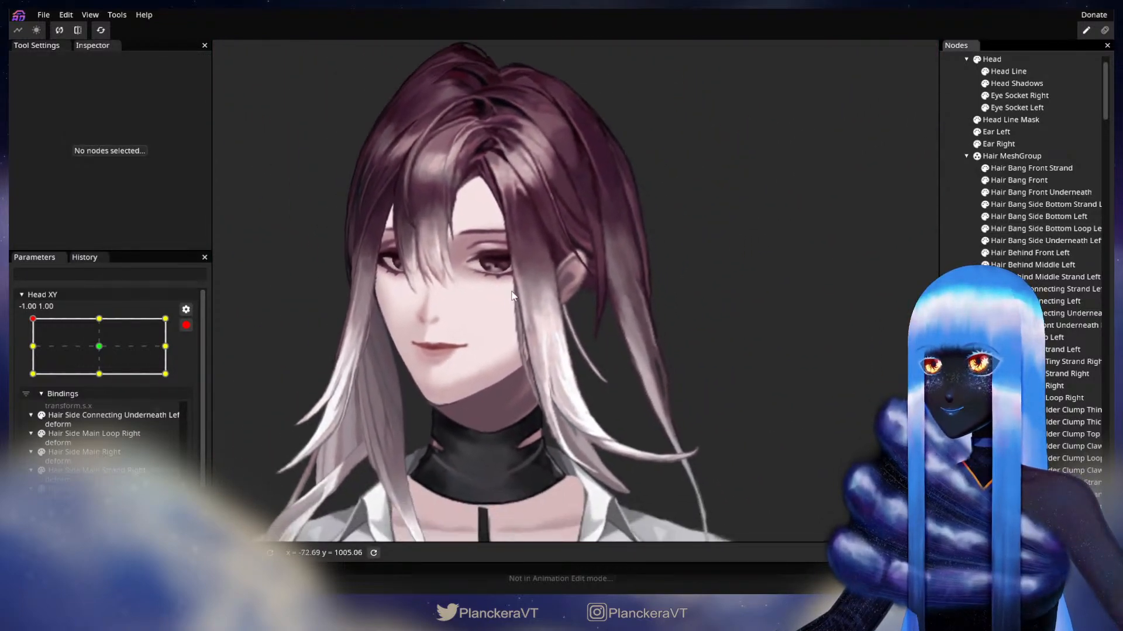
{"action": "left_click", "coordinate": [186, 326]}
{"action": "mouse_move", "coordinate": [30, 350]}
{"action": "left_mouse_down"}
{"action": "mouse_move", "coordinate": [28, 383]}
{"action": "mouse_move", "coordinate": [33, 353]}
{"action": "left_mouse_up"}
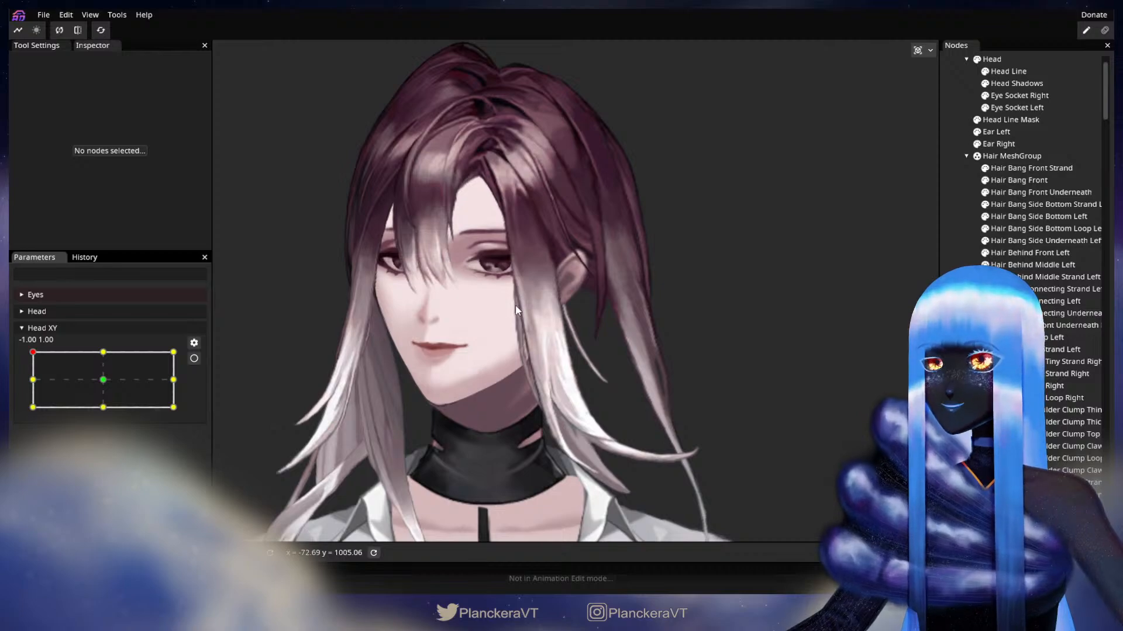
{"action": "mouse_move", "coordinate": [33, 354]}
{"action": "left_mouse_down"}
{"action": "mouse_move", "coordinate": [32, 381]}
{"action": "mouse_move", "coordinate": [33, 356]}
{"action": "left_mouse_up"}
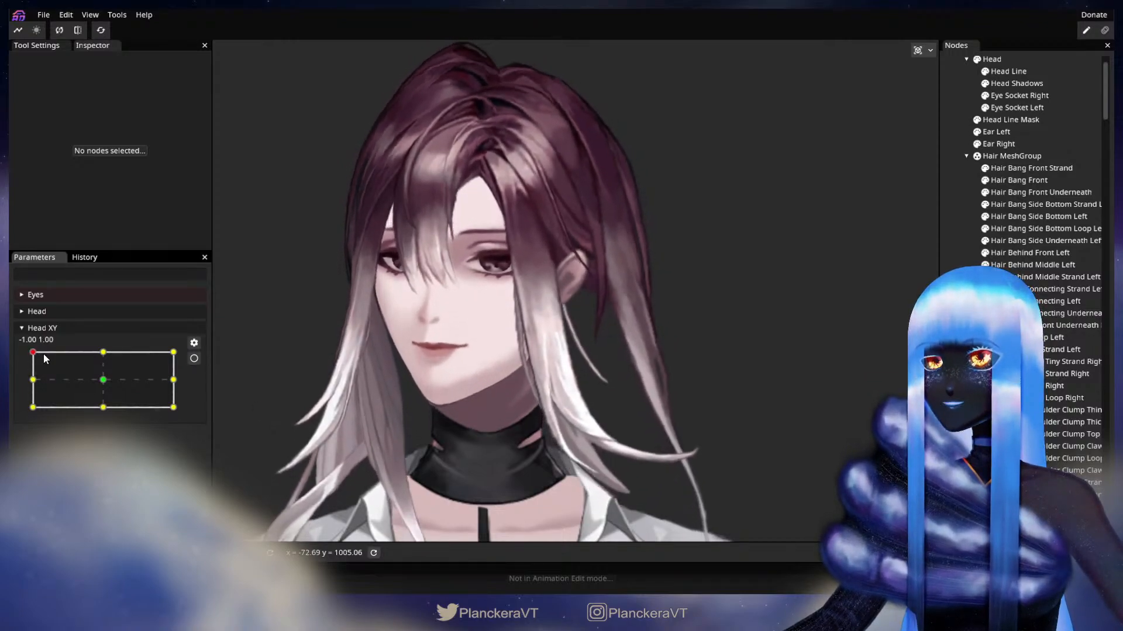
Arm Head XY and touch up Hair Bang Side Bottom Loop Left with the size 25 Circle Brush.
{"action": "left_click", "coordinate": [194, 359]}
{"action": "scroll", "coordinate": [377, 349], "scroll_direction": "up", "scroll_amount": 5}
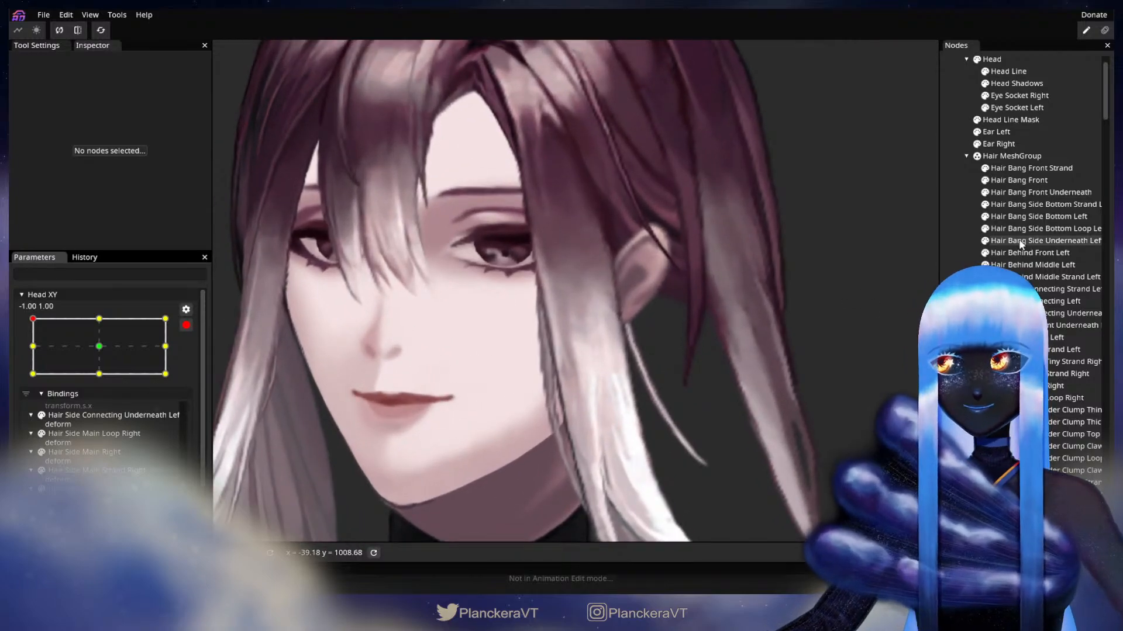
{"action": "left_click", "coordinate": [1025, 231]}
{"action": "left_click", "coordinate": [225, 97]}
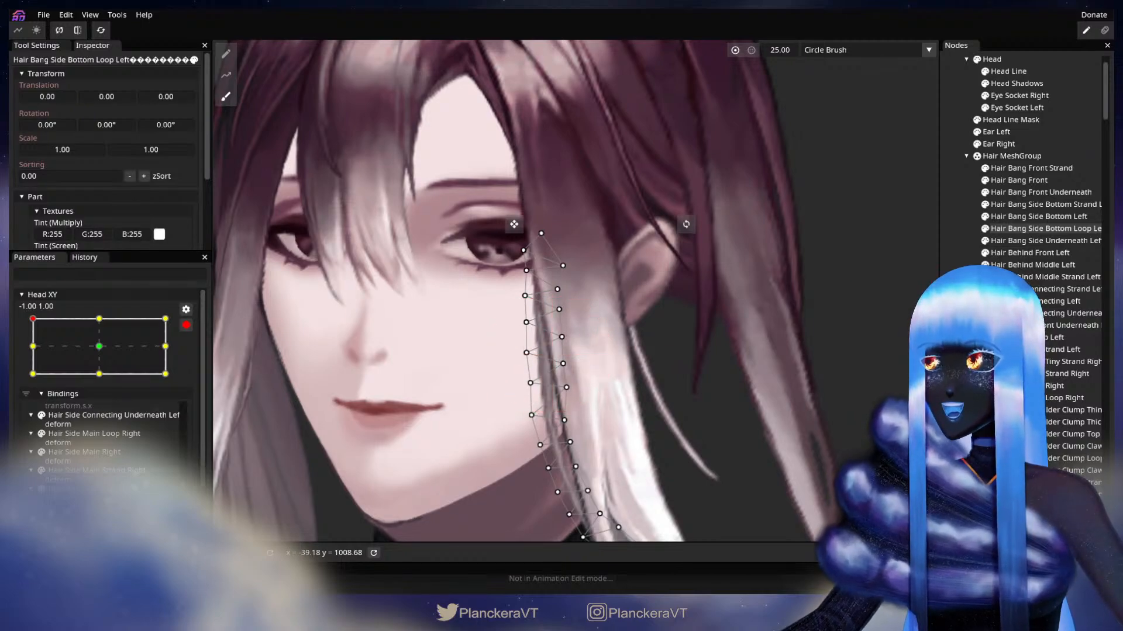
{"action": "key", "text": "Escape"}
Disarm Head XY and test the touched-up side bang loop with small head movements at -1.00, 1.00.
{"action": "scroll", "coordinate": [636, 455], "scroll_direction": "down", "scroll_amount": 4}
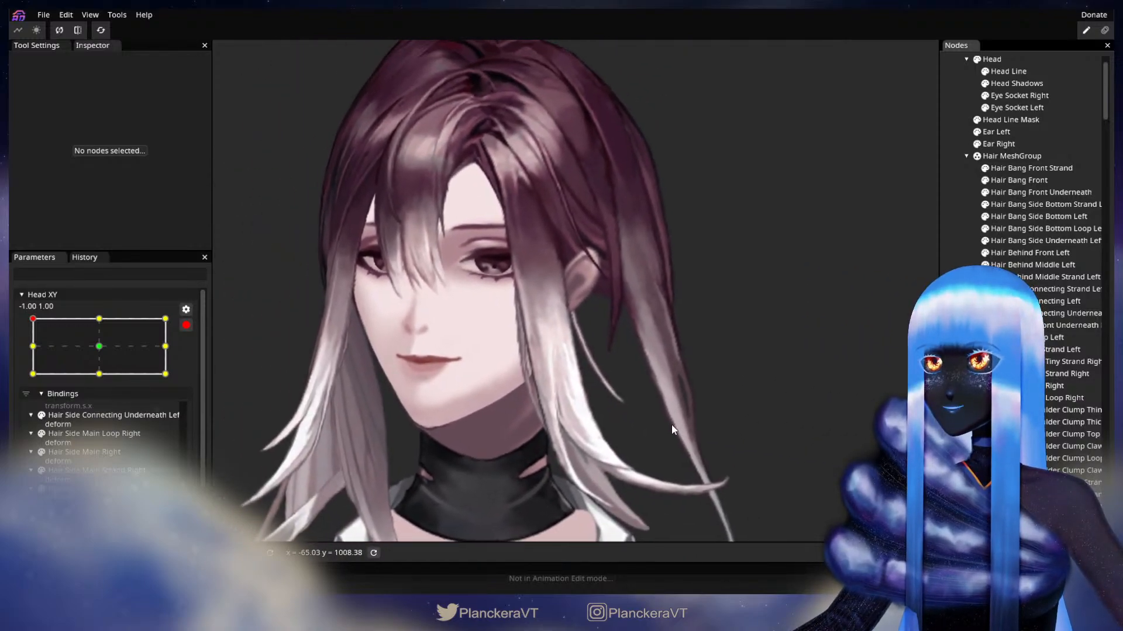
{"action": "left_click", "coordinate": [186, 325]}
{"action": "left_click", "coordinate": [33, 352]}
{"action": "mouse_move", "coordinate": [33, 352]}
{"action": "left_mouse_down"}
{"action": "mouse_move", "coordinate": [21, 385]}
{"action": "mouse_move", "coordinate": [26, 348]}
{"action": "left_mouse_up"}
Arm Head XY and refine the upper part of Hair Bang Side Bottom Loop Left below eye level using the size 25 Circle Brush.
{"action": "left_click", "coordinate": [194, 358]}
{"action": "scroll", "coordinate": [374, 390], "scroll_direction": "up", "scroll_amount": 5}
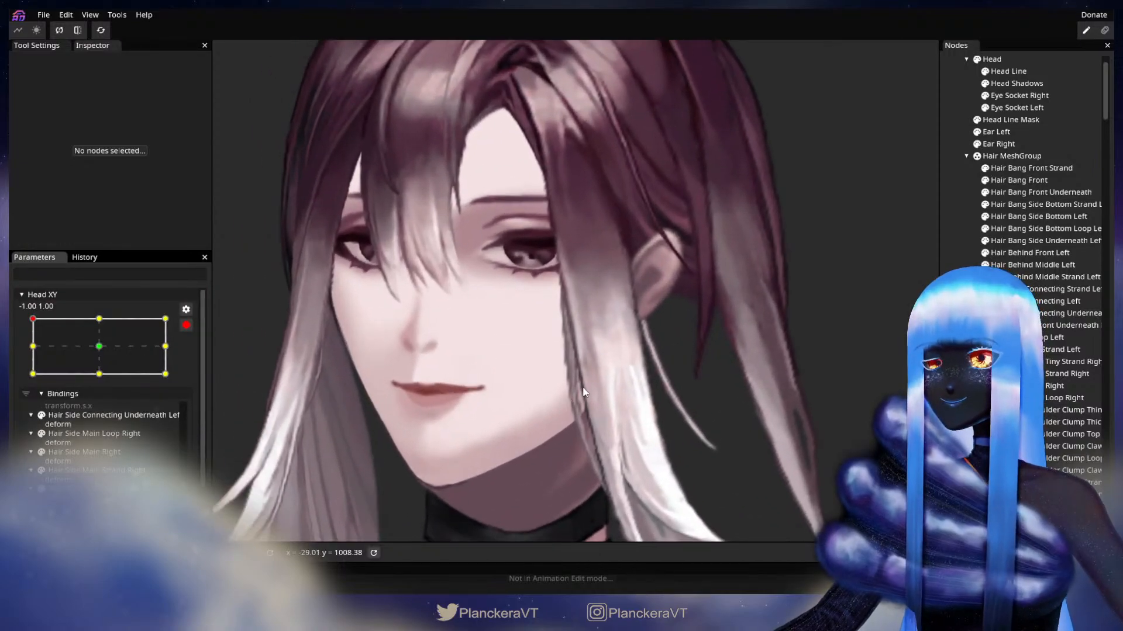
{"action": "left_click", "coordinate": [1041, 229]}
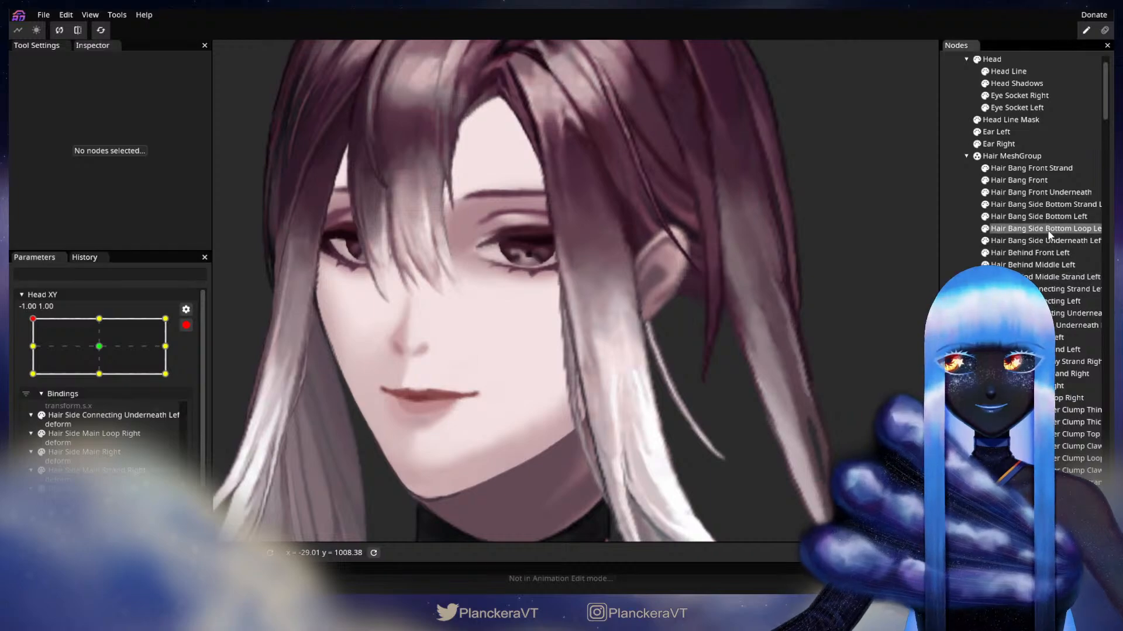
{"action": "scroll", "coordinate": [526, 251], "scroll_direction": "up", "scroll_amount": 3}
{"action": "left_click", "coordinate": [226, 96]}
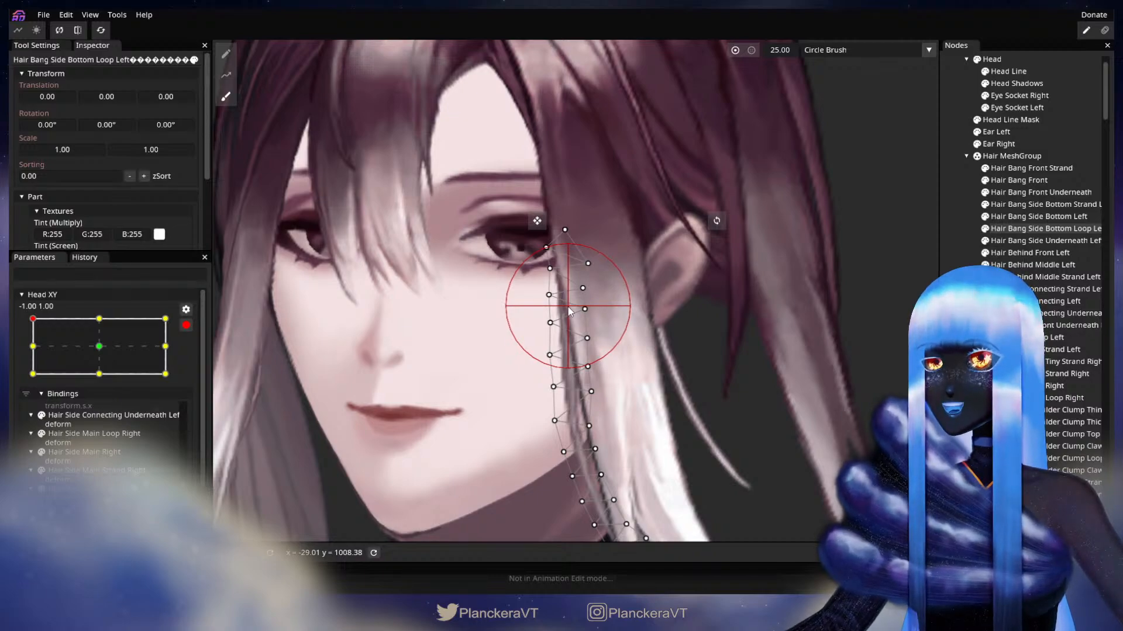
Disarm Head XY and compare the side bang loop's motion against the face around the -1.00, 1.00 pose.
{"action": "scroll", "coordinate": [735, 371], "scroll_direction": "down", "scroll_amount": 6}
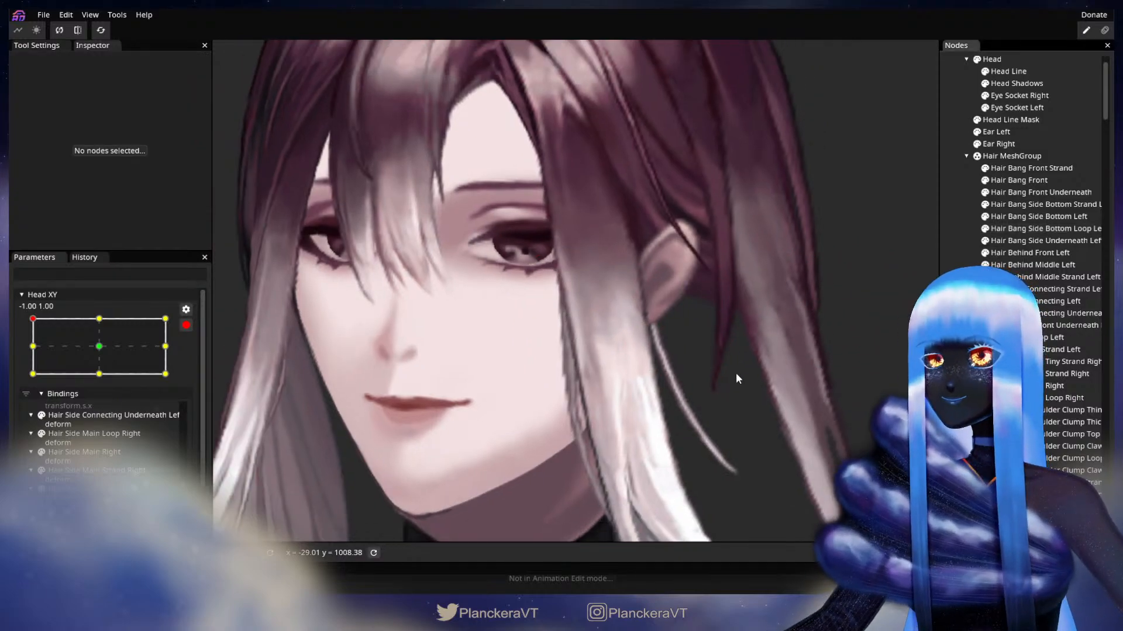
{"action": "scroll", "coordinate": [728, 375], "scroll_direction": "down", "scroll_amount": 2}
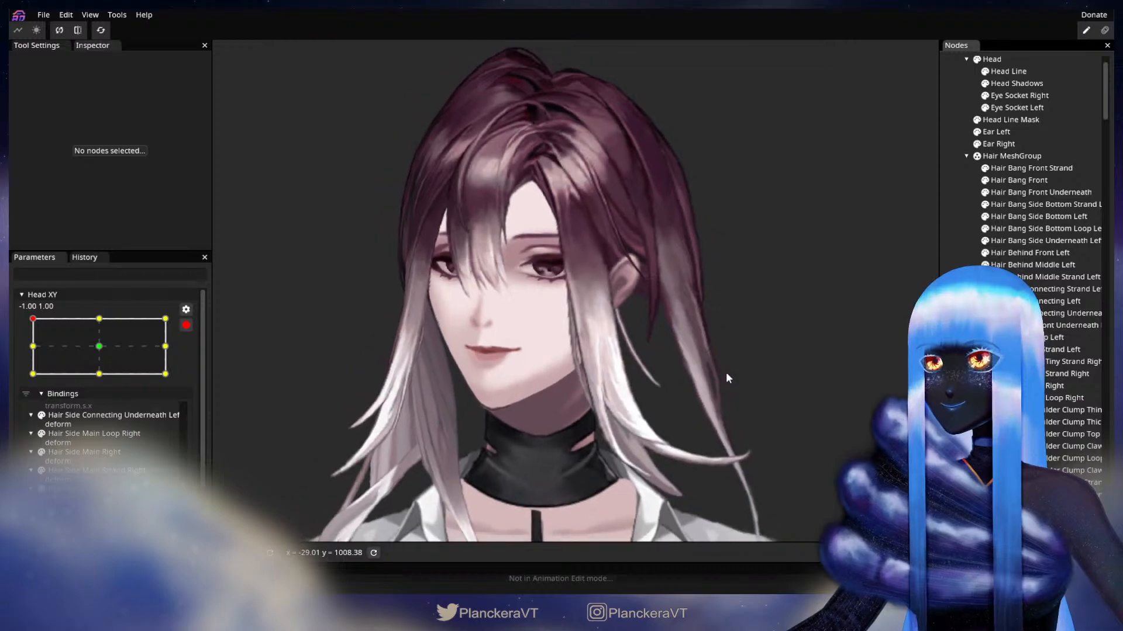
{"action": "left_click", "coordinate": [186, 326]}
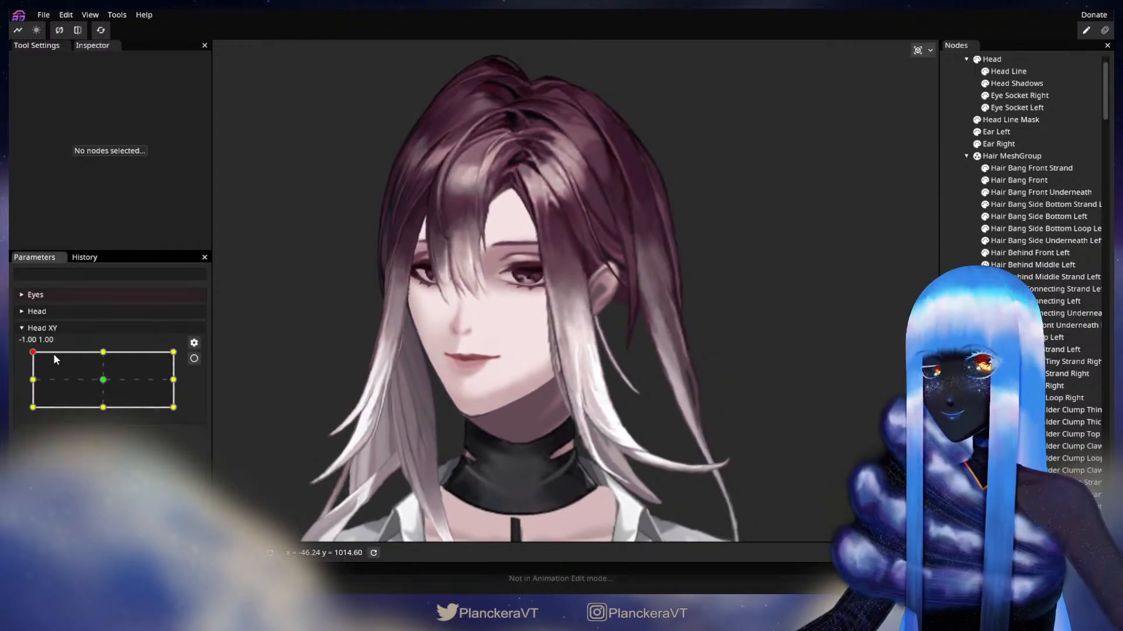
{"action": "mouse_move", "coordinate": [33, 357]}
{"action": "left_mouse_down"}
{"action": "mouse_move", "coordinate": [27, 388]}
{"action": "mouse_move", "coordinate": [24, 351]}
{"action": "left_mouse_up"}
Arm Head XY and refine the jaw-level part of Hair Bang Side Bottom Loop Left toward the neck using a size 18 Circle Brush and the Vertex Tool.
{"action": "left_click", "coordinate": [193, 359]}
{"action": "scroll", "coordinate": [479, 433], "scroll_direction": "up", "scroll_amount": 5}
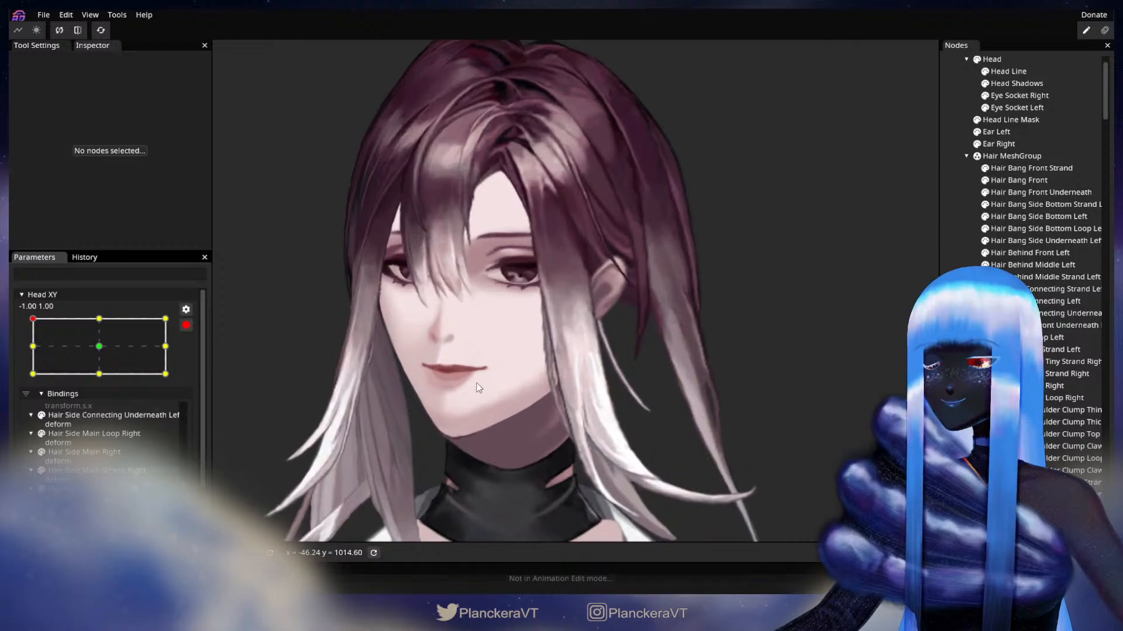
{"action": "scroll", "coordinate": [483, 429], "scroll_direction": "up", "scroll_amount": 6}
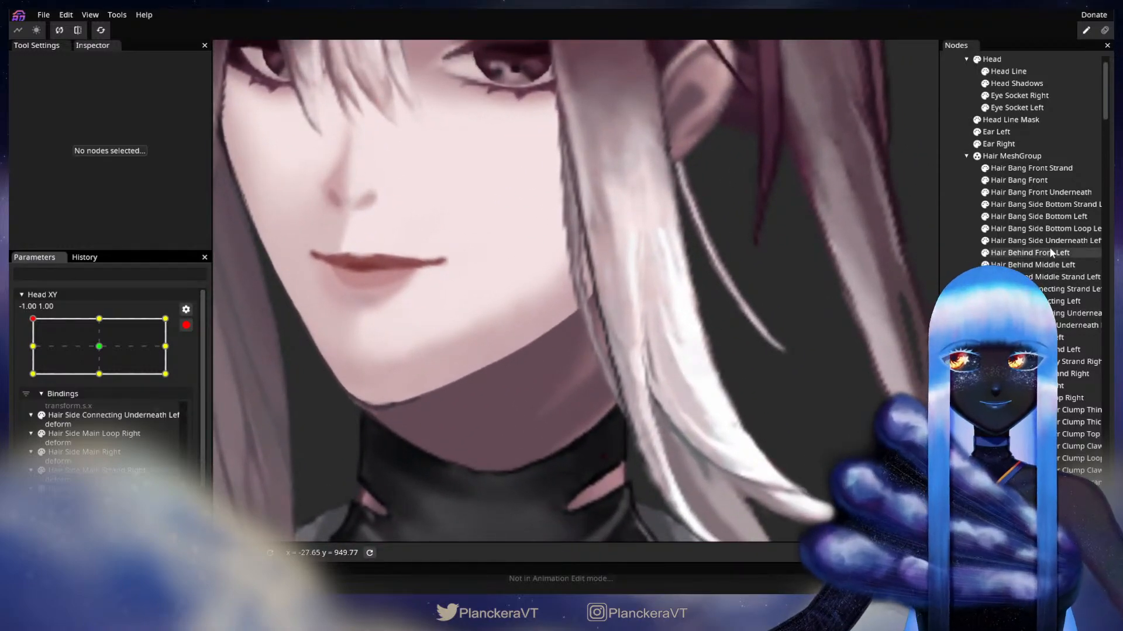
{"action": "left_click", "coordinate": [1039, 232]}
{"action": "left_click_drag", "start_coordinate": [743, 354], "coordinate": [685, 342]}
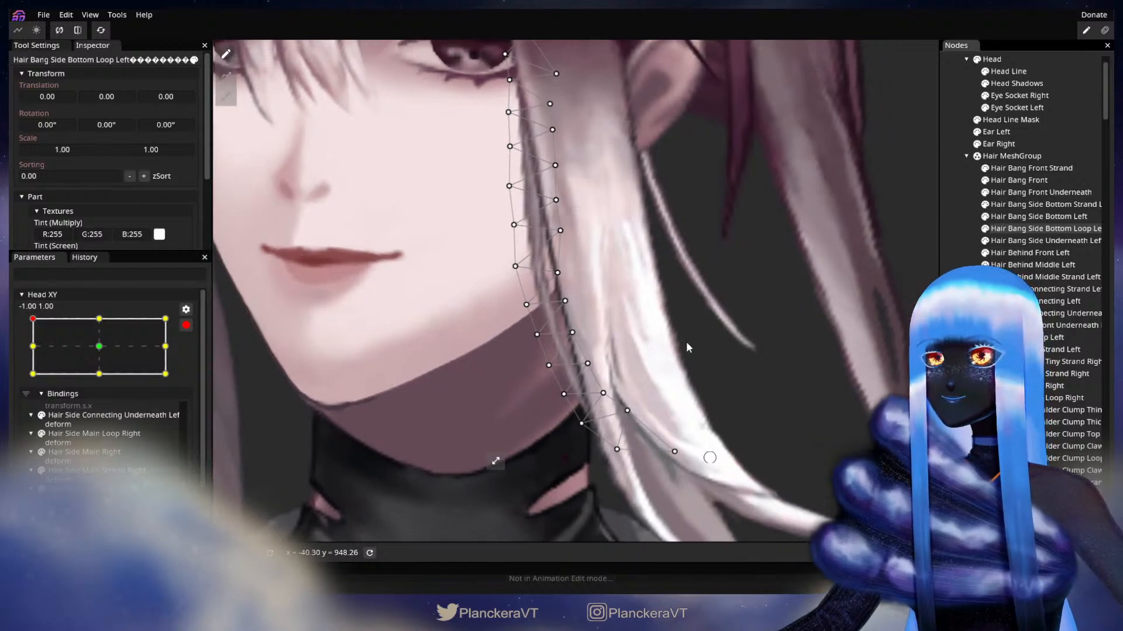
{"action": "left_click", "coordinate": [226, 96]}
{"action": "scroll", "coordinate": [539, 376], "scroll_direction": "up", "scroll_amount": 2}
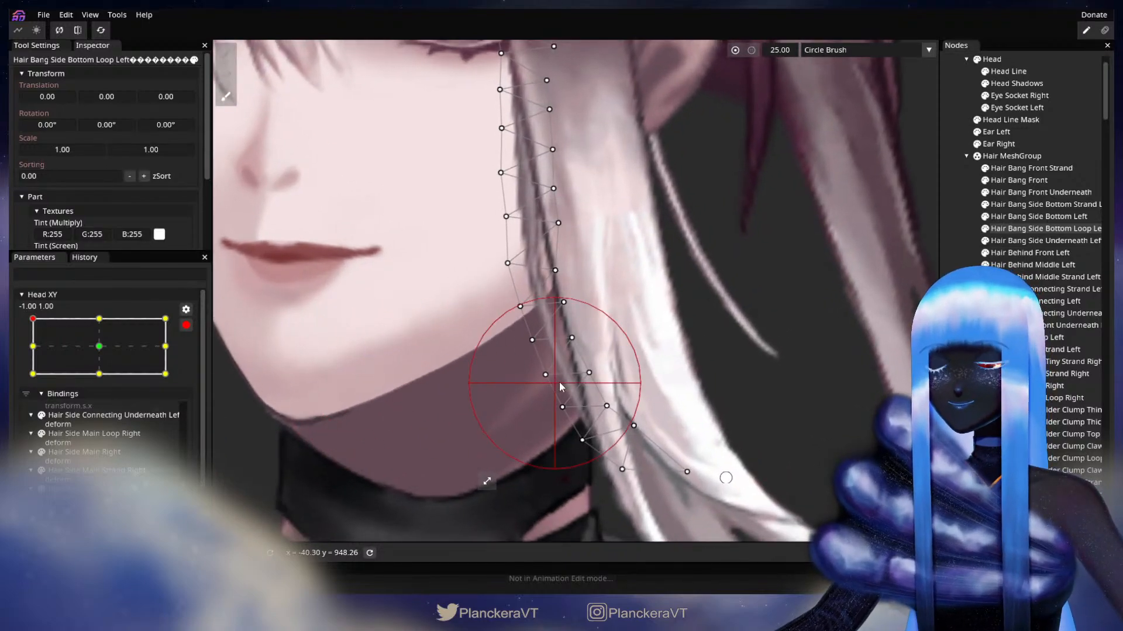
{"action": "left_click_drag", "start_coordinate": [785, 51], "coordinate": [781, 53]}
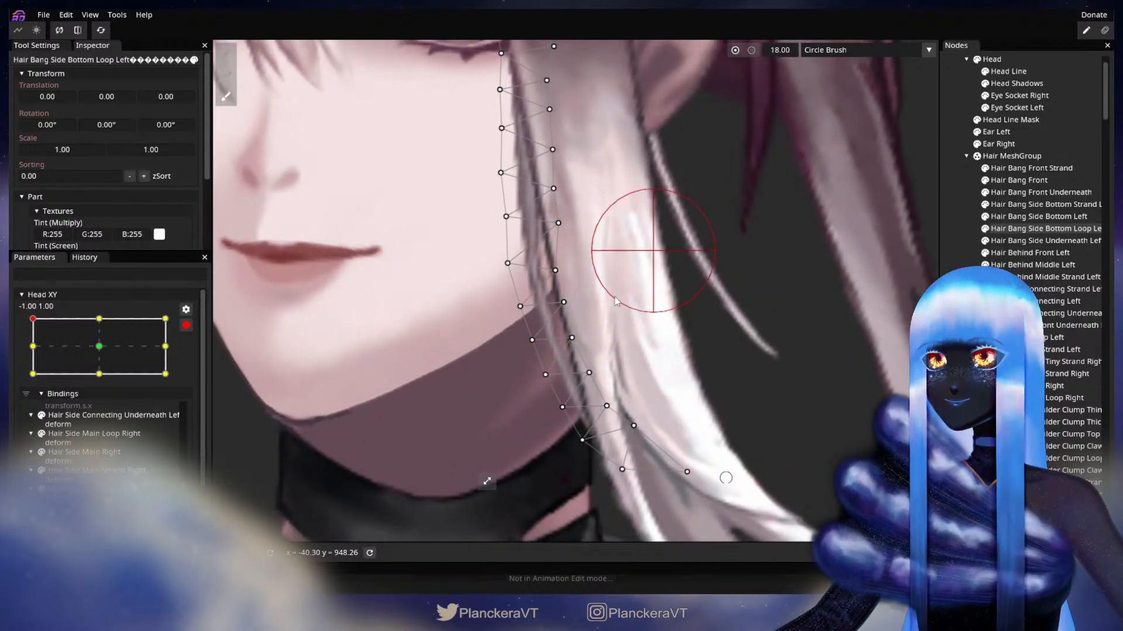
{"action": "left_click_drag", "start_coordinate": [556, 353], "coordinate": [553, 354]}
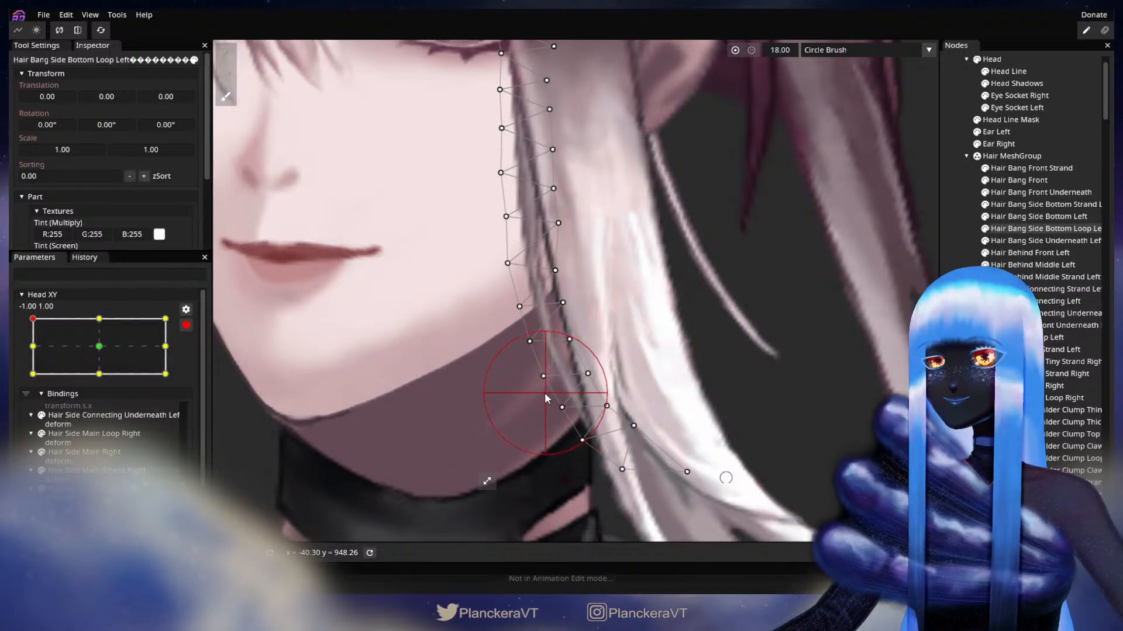
{"action": "left_click_drag", "start_coordinate": [539, 394], "coordinate": [526, 394]}
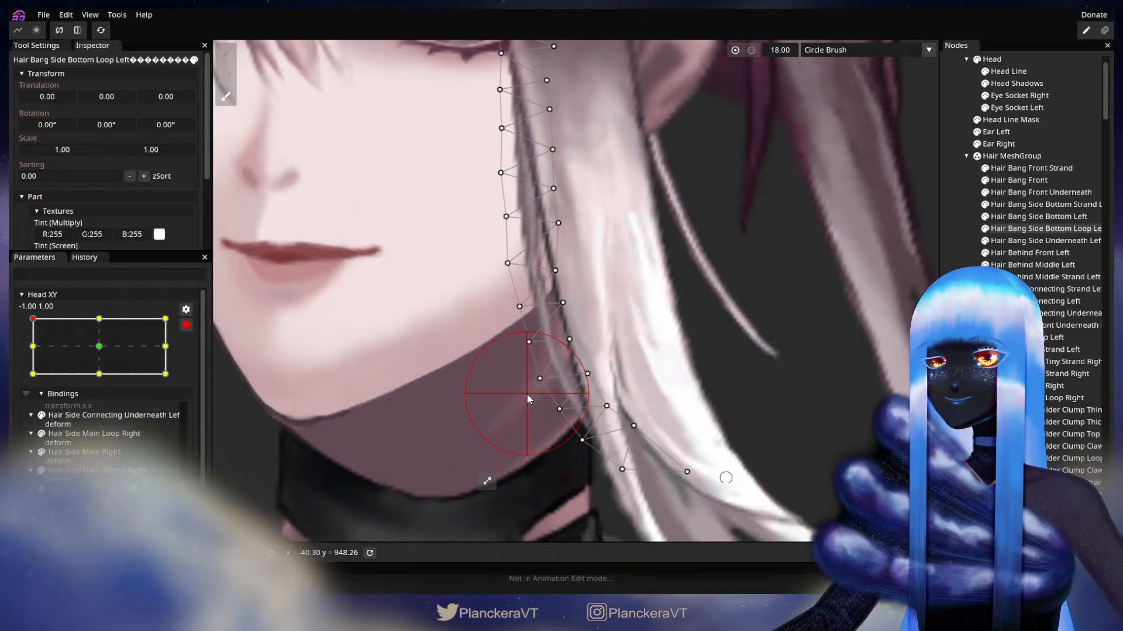
{"action": "left_click_drag", "start_coordinate": [478, 355], "coordinate": [484, 401]}
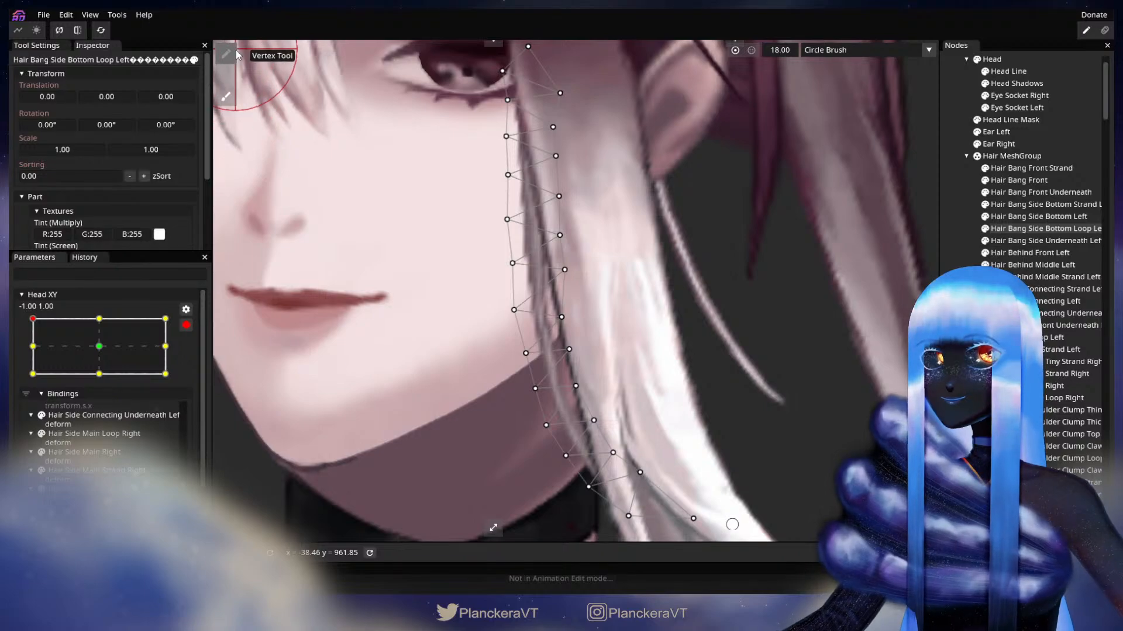
{"action": "left_click", "coordinate": [227, 54]}
{"action": "scroll", "coordinate": [573, 362], "scroll_direction": "up", "scroll_amount": 1}
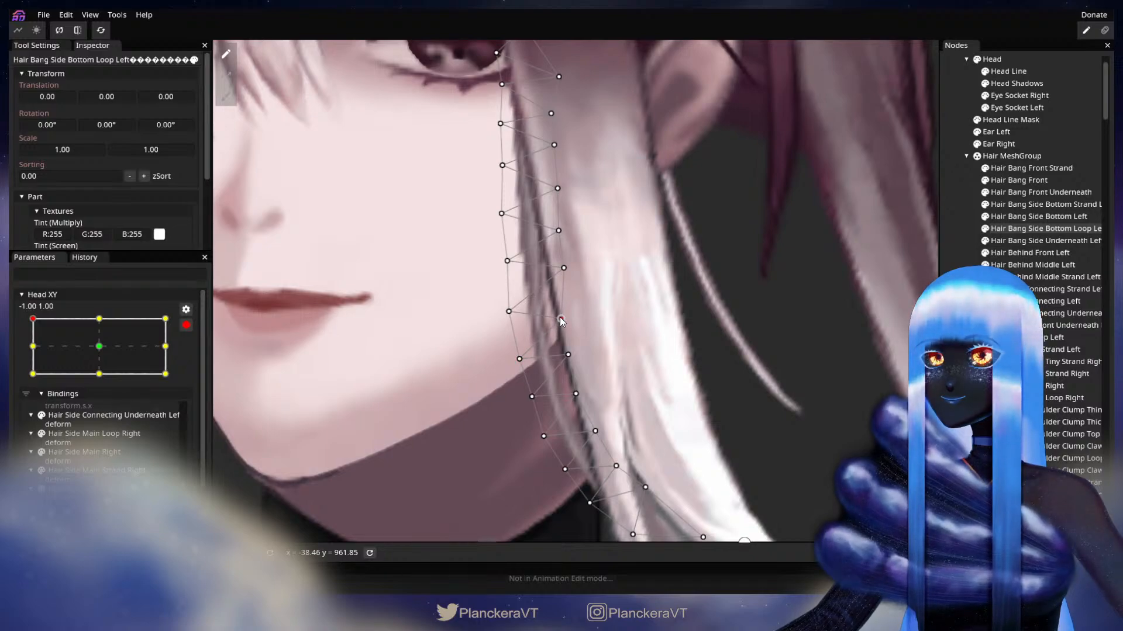
{"action": "left_click", "coordinate": [902, 337]}
Disarm Head XY and test the hair by moving the head around -1.00, 1.00 and down to -1.00, 0.00.
{"action": "scroll", "coordinate": [646, 399], "scroll_direction": "down", "scroll_amount": 3}
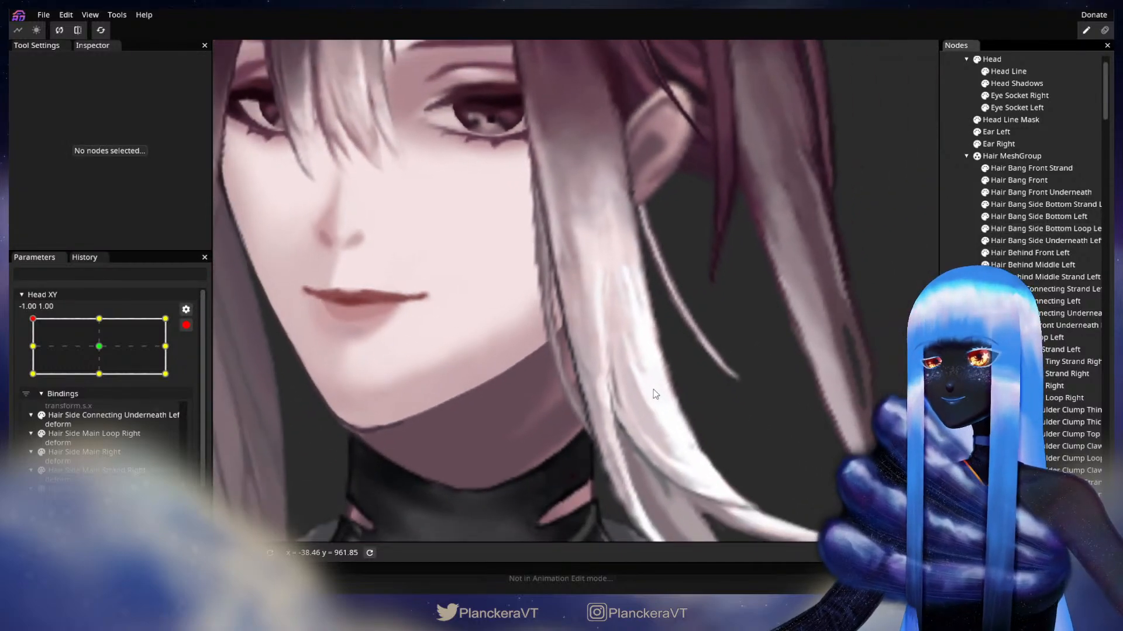
{"action": "scroll", "coordinate": [664, 381], "scroll_direction": "down", "scroll_amount": 5}
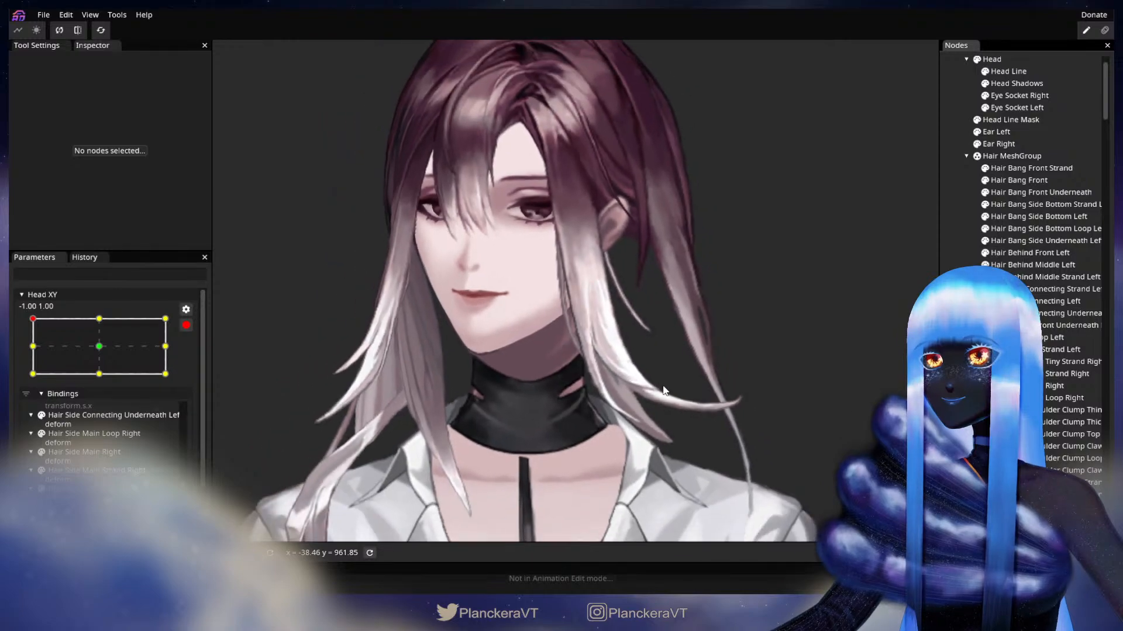
{"action": "scroll", "coordinate": [641, 416], "scroll_direction": "down", "scroll_amount": 2}
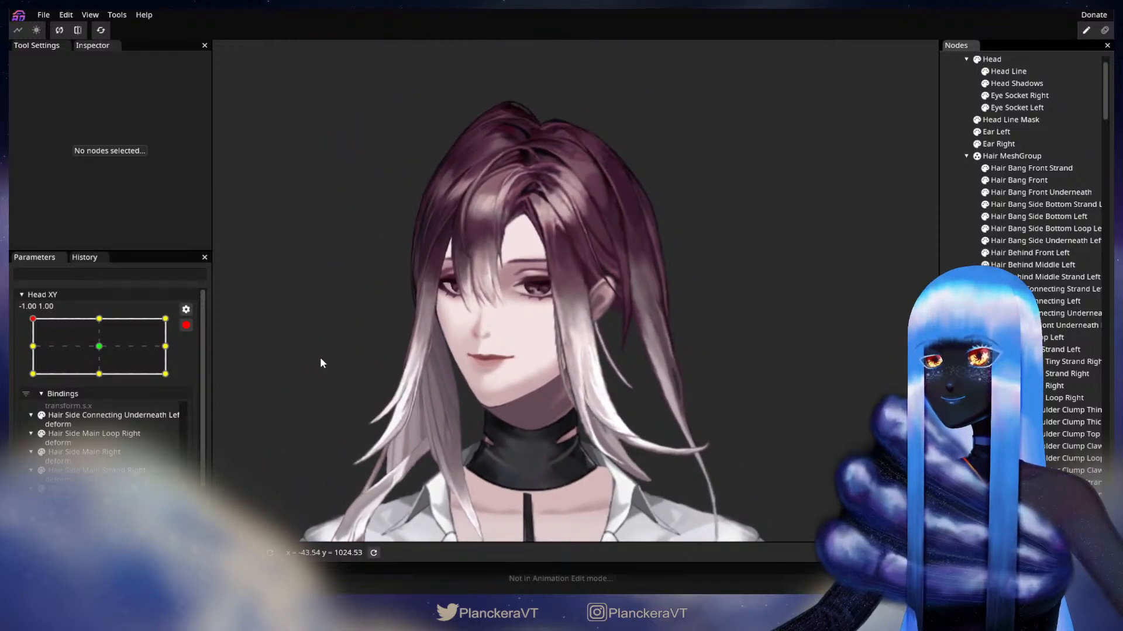
{"action": "left_click", "coordinate": [186, 325]}
{"action": "mouse_move", "coordinate": [34, 353]}
{"action": "left_mouse_down"}
{"action": "mouse_move", "coordinate": [25, 389]}
{"action": "mouse_move", "coordinate": [26, 353]}
{"action": "left_mouse_up"}
{"action": "scroll", "coordinate": [381, 427], "scroll_direction": "up", "scroll_amount": 3}
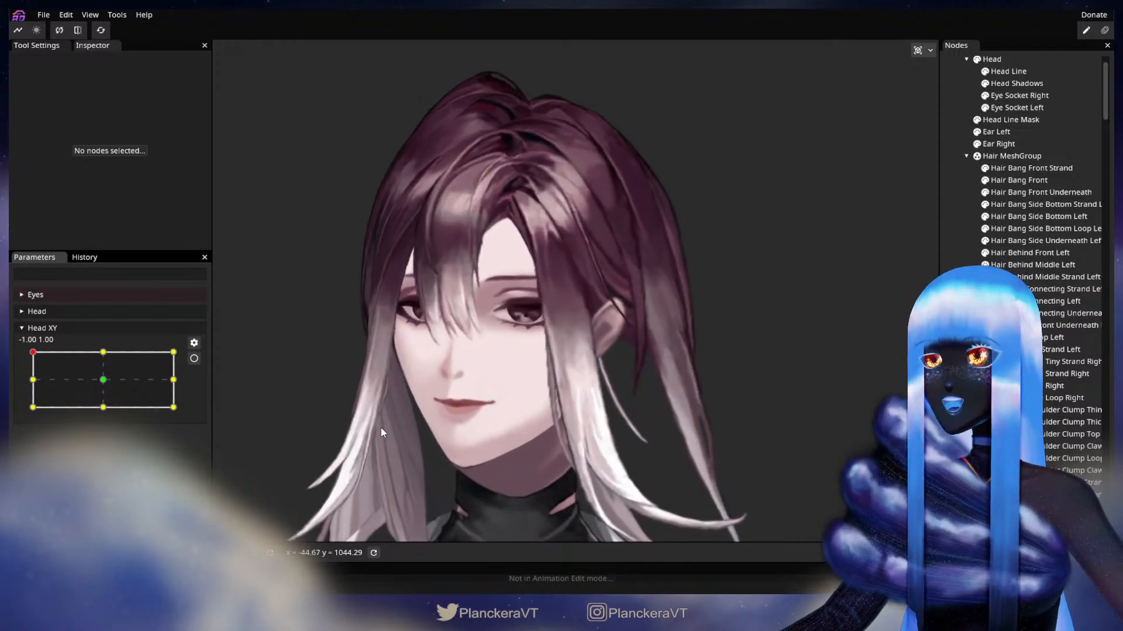
{"action": "left_click_drag", "start_coordinate": [33, 352], "coordinate": [31, 379]}
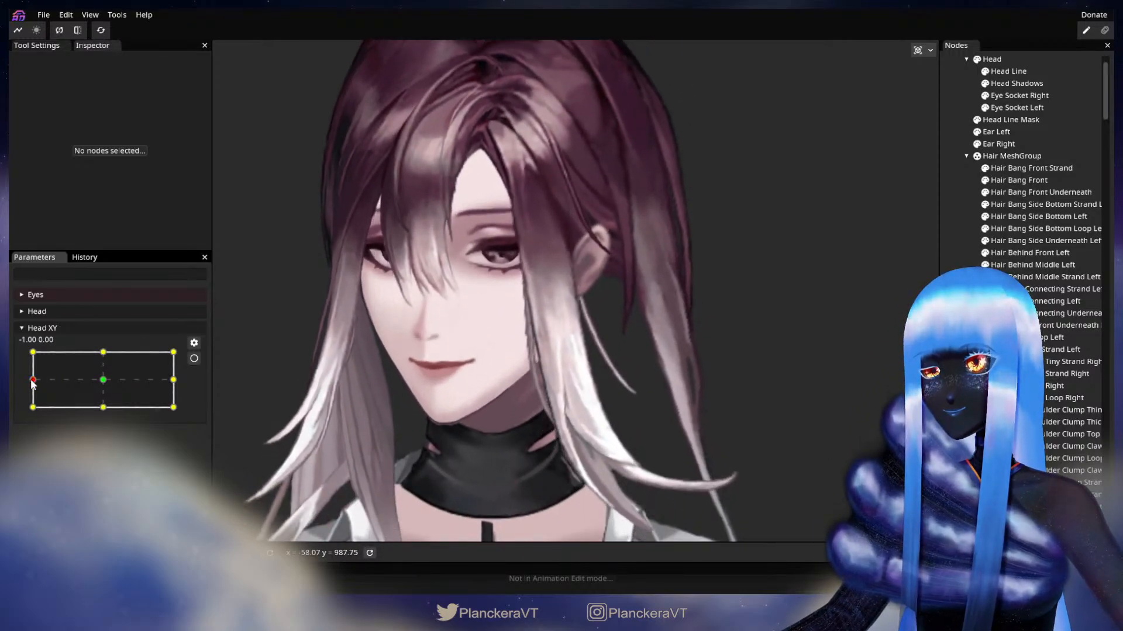
Move Head XY from -1.00, 0.00 to -1.00, -1.00 and inspect the left side bangs against the face and neck.
{"action": "left_click_drag", "start_coordinate": [32, 383], "coordinate": [31, 416]}
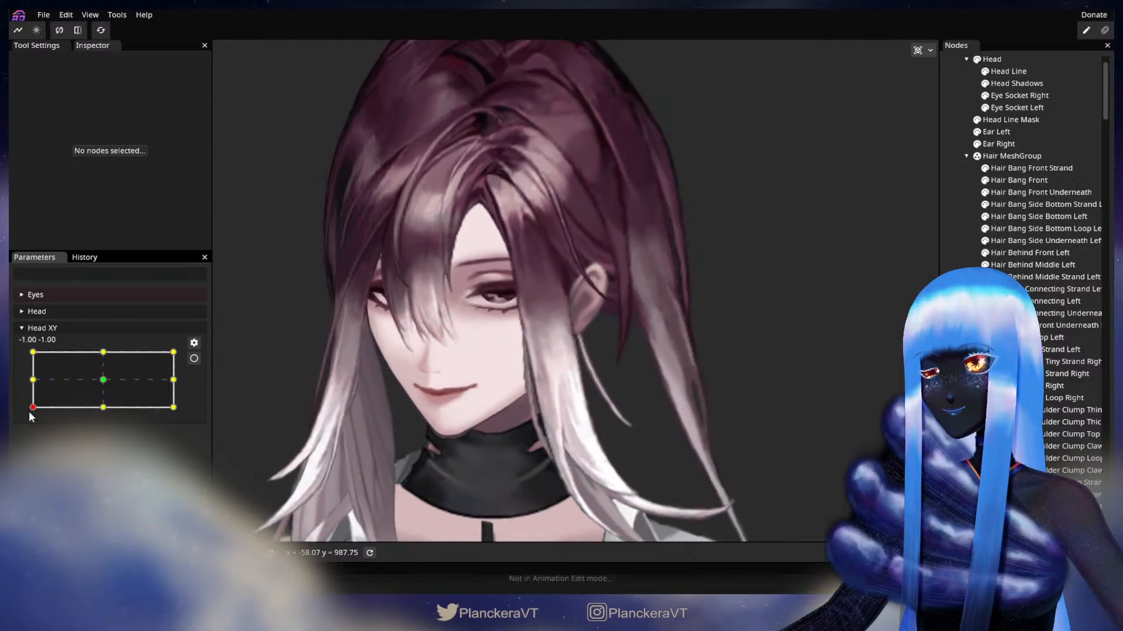
{"action": "scroll", "coordinate": [483, 427], "scroll_direction": "up", "scroll_amount": 2}
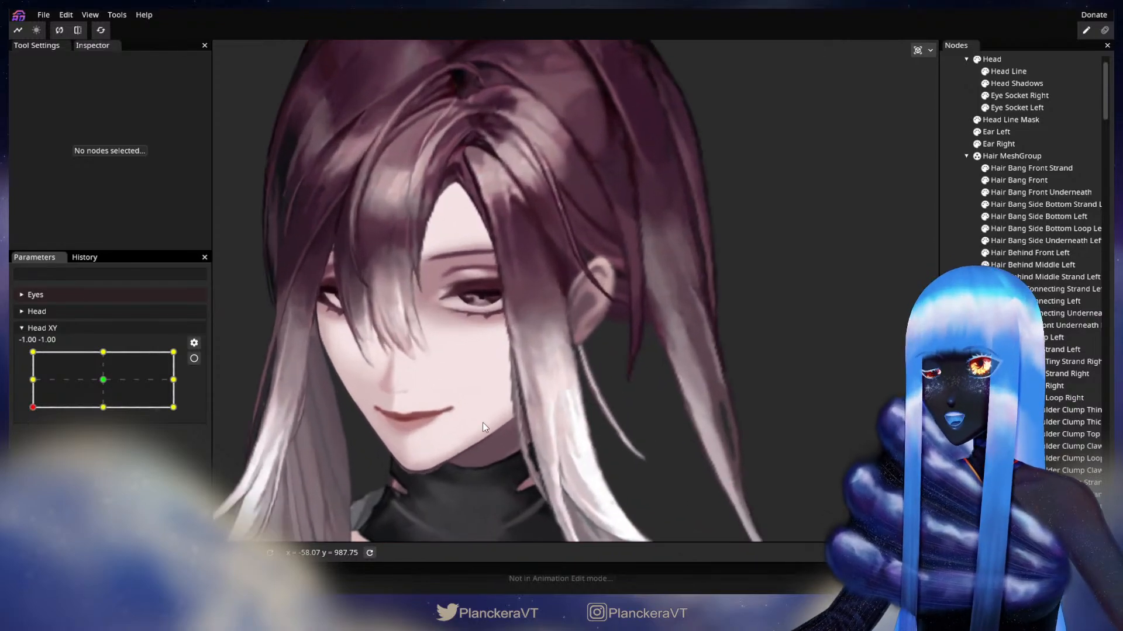
{"action": "scroll", "coordinate": [481, 303], "scroll_direction": "up", "scroll_amount": 3}
{"action": "scroll", "coordinate": [480, 303], "scroll_direction": "down", "scroll_amount": 3}
{"action": "scroll", "coordinate": [455, 382], "scroll_direction": "up", "scroll_amount": 1}
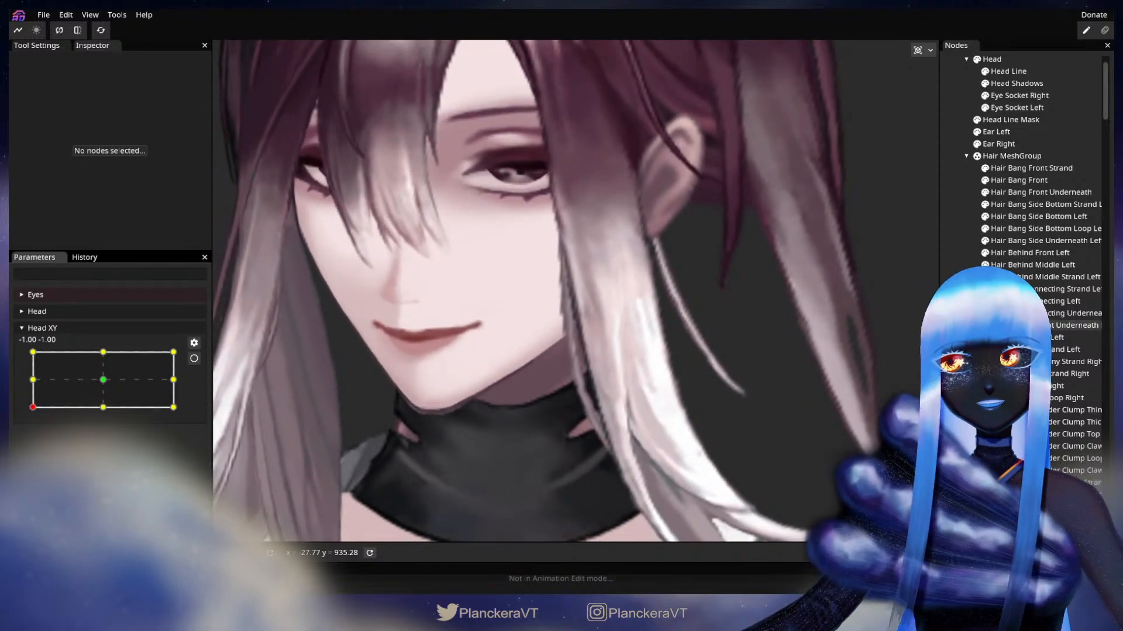
Arm Head XY at -1.00, -1.00 and raise the upper part of Hair Bang Side Bottom Loop Left using a size 47 Circle Brush.
{"action": "left_click", "coordinate": [1036, 230]}
{"action": "scroll", "coordinate": [536, 364], "scroll_direction": "up", "scroll_amount": 2}
{"action": "scroll", "coordinate": [408, 370], "scroll_direction": "up", "scroll_amount": 1}
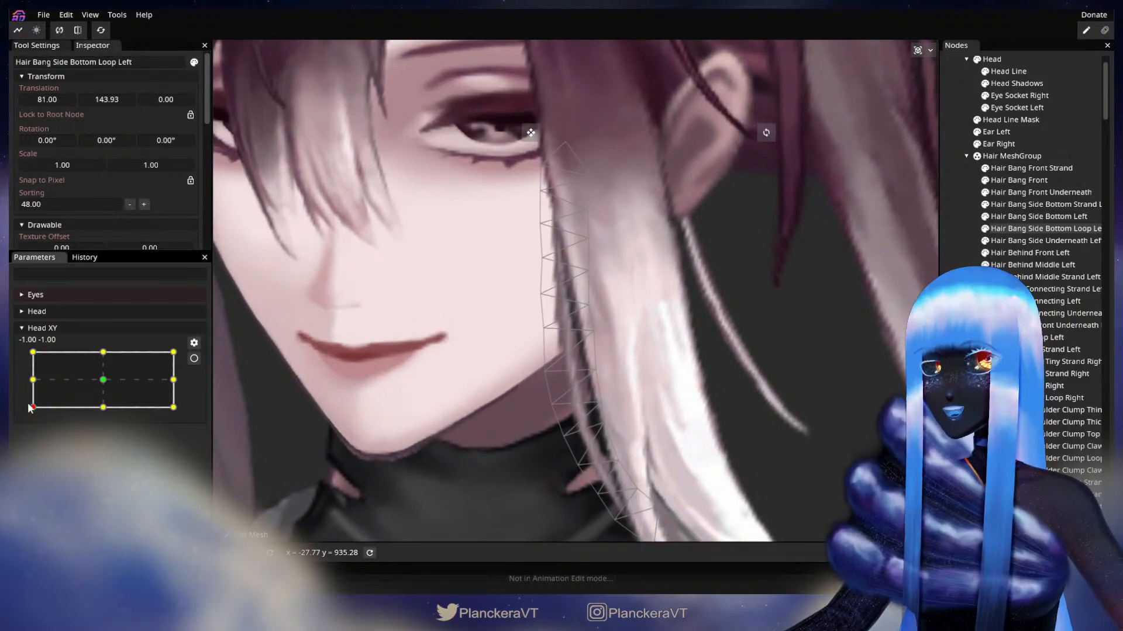
{"action": "mouse_move", "coordinate": [33, 413]}
{"action": "left_mouse_down"}
{"action": "mouse_move", "coordinate": [27, 384]}
{"action": "mouse_move", "coordinate": [33, 408]}
{"action": "left_mouse_up"}
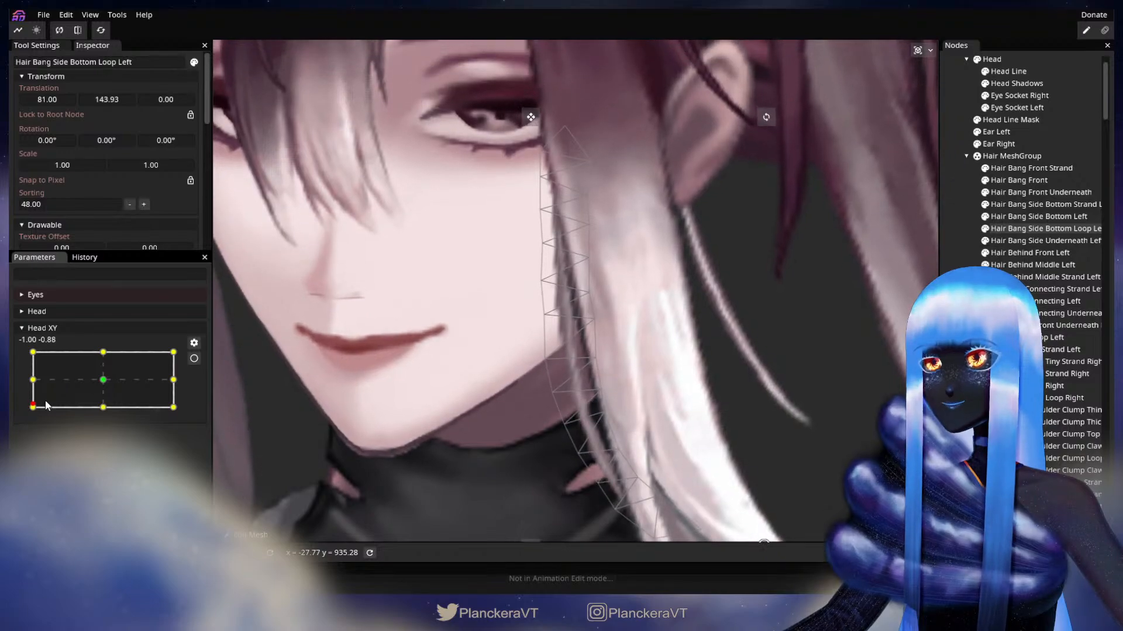
{"action": "left_click", "coordinate": [194, 358]}
{"action": "left_click", "coordinate": [226, 104]}
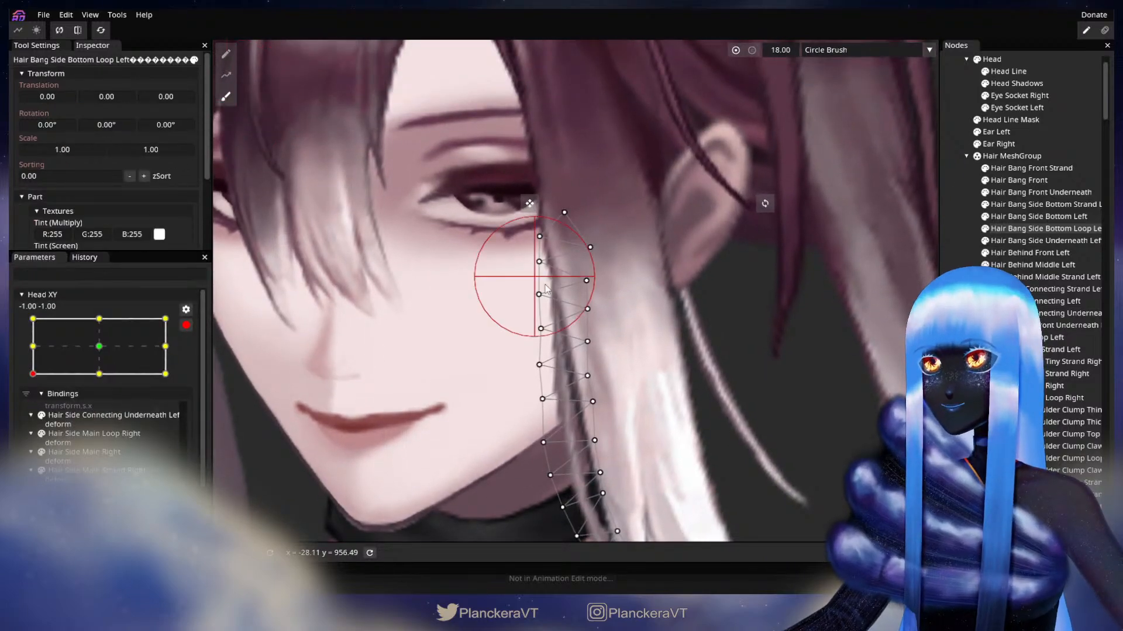
{"action": "scroll", "coordinate": [591, 252], "scroll_direction": "down", "scroll_amount": 4}
{"action": "left_click_drag", "start_coordinate": [590, 247], "coordinate": [585, 220]}
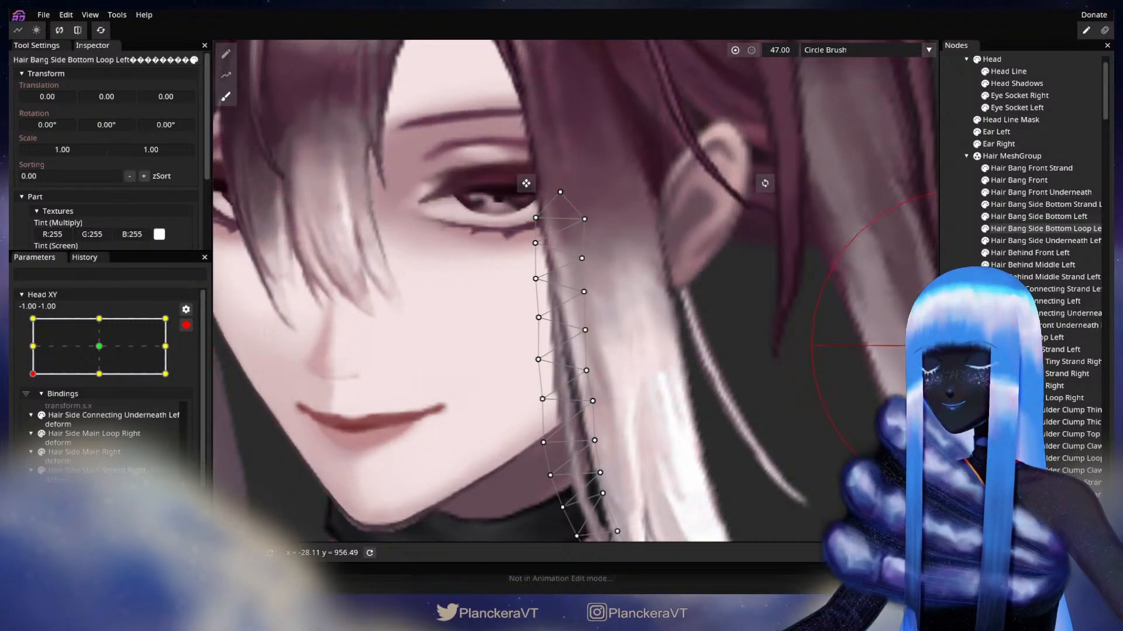
{"action": "left_click", "coordinate": [960, 346]}
Disarm Head XY and check the side bang loop's motion around the -1.00, -1.00 pose, including with its mesh displayed.
{"action": "left_click_drag", "start_coordinate": [685, 442], "coordinate": [638, 301]}
{"action": "scroll", "coordinate": [639, 301], "scroll_direction": "down", "scroll_amount": 1}
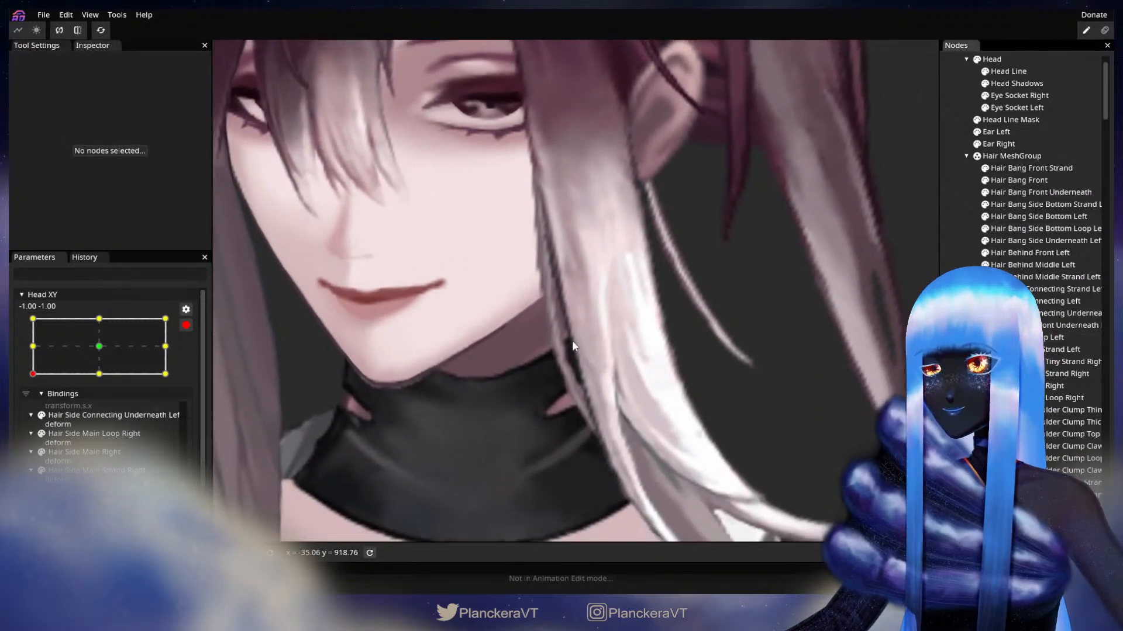
{"action": "left_click", "coordinate": [188, 325]}
{"action": "mouse_move", "coordinate": [27, 408]}
{"action": "left_mouse_down"}
{"action": "mouse_move", "coordinate": [33, 381]}
{"action": "mouse_move", "coordinate": [33, 410]}
{"action": "left_mouse_up"}
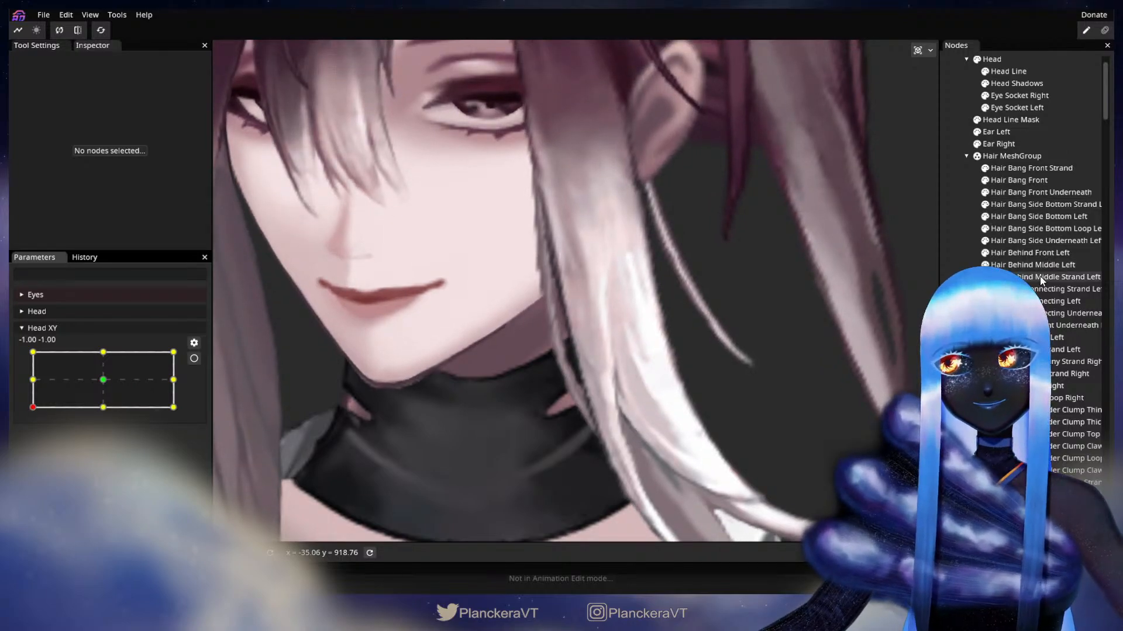
{"action": "left_click", "coordinate": [1041, 228]}
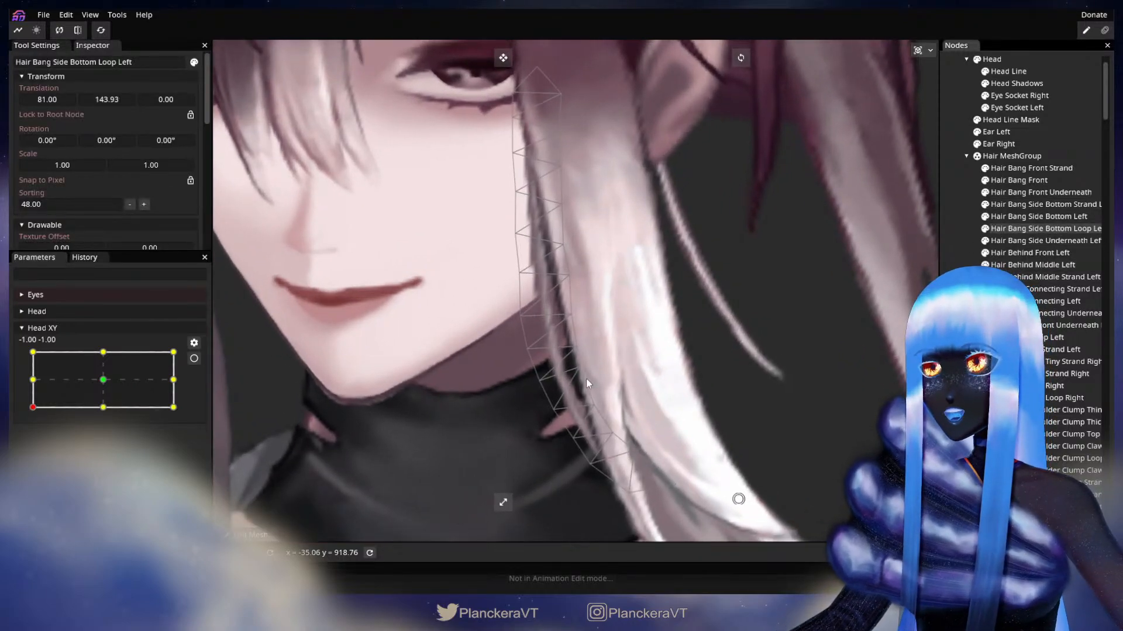
{"action": "left_click", "coordinate": [31, 407]}
{"action": "left_click_drag", "start_coordinate": [32, 411], "coordinate": [18, 418]}
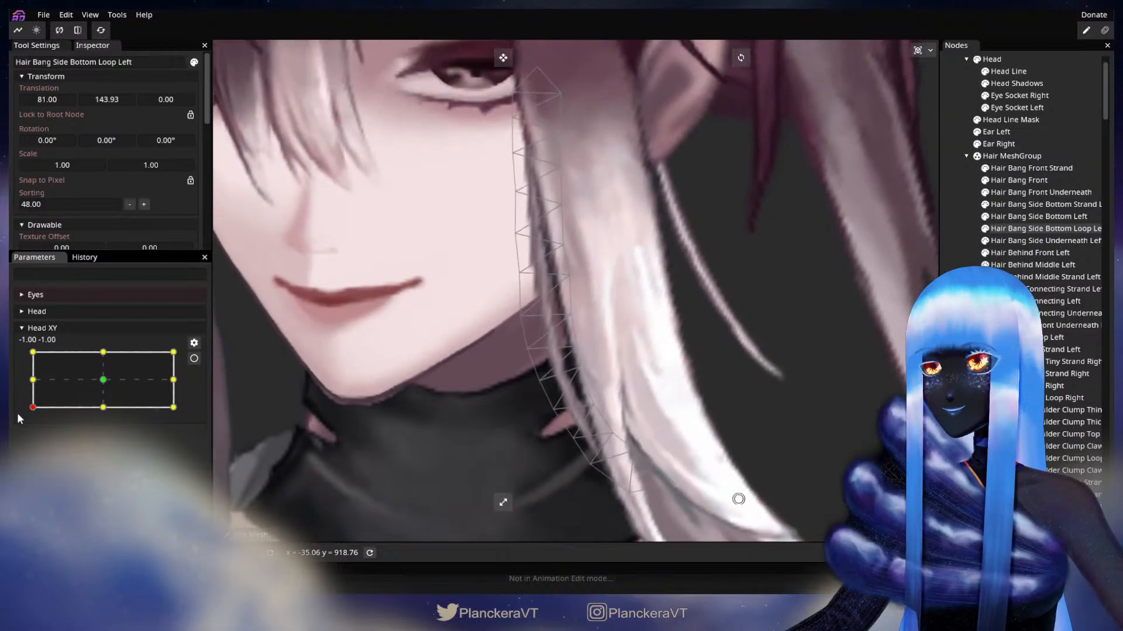
Arm Head XY at -1.00, -1.00 and nudge the neck-level vertices of Hair Bang Side Bottom Loop Left into a smoother curve.
{"action": "left_click", "coordinate": [194, 358]}
{"action": "left_click_drag", "start_coordinate": [588, 371], "coordinate": [592, 377]}
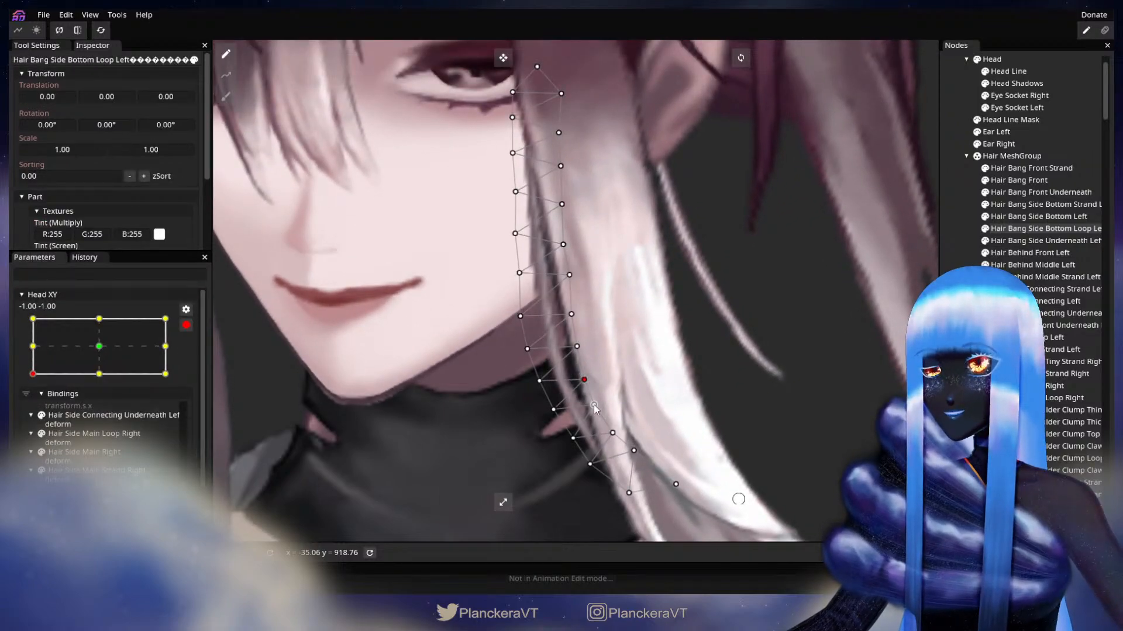
{"action": "left_click", "coordinate": [576, 347]}
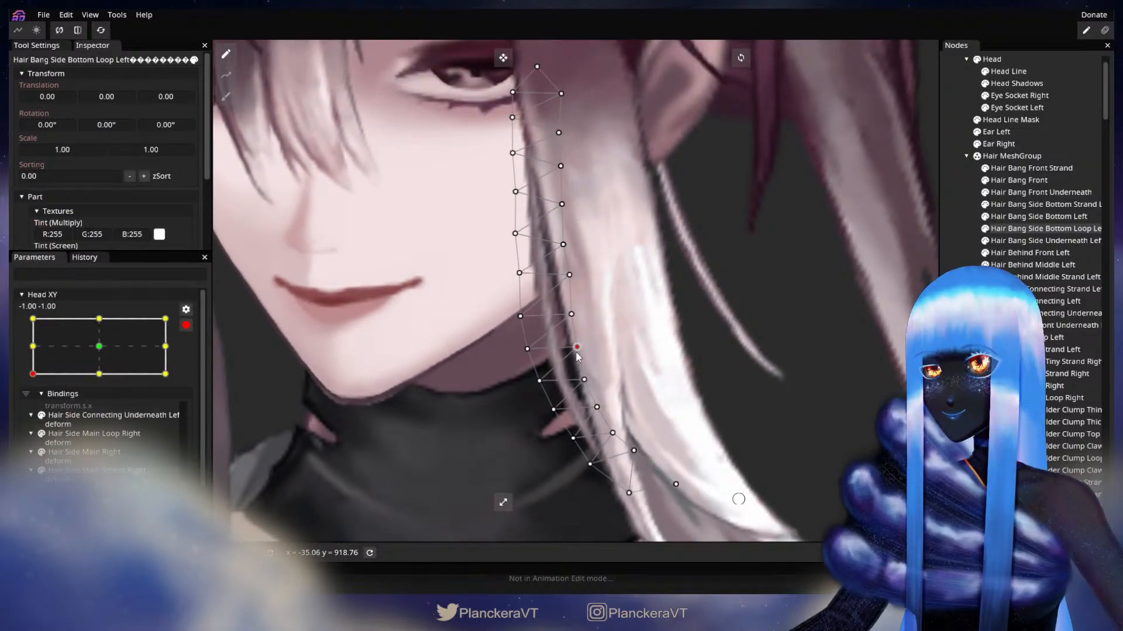
{"action": "left_click", "coordinate": [572, 315]}
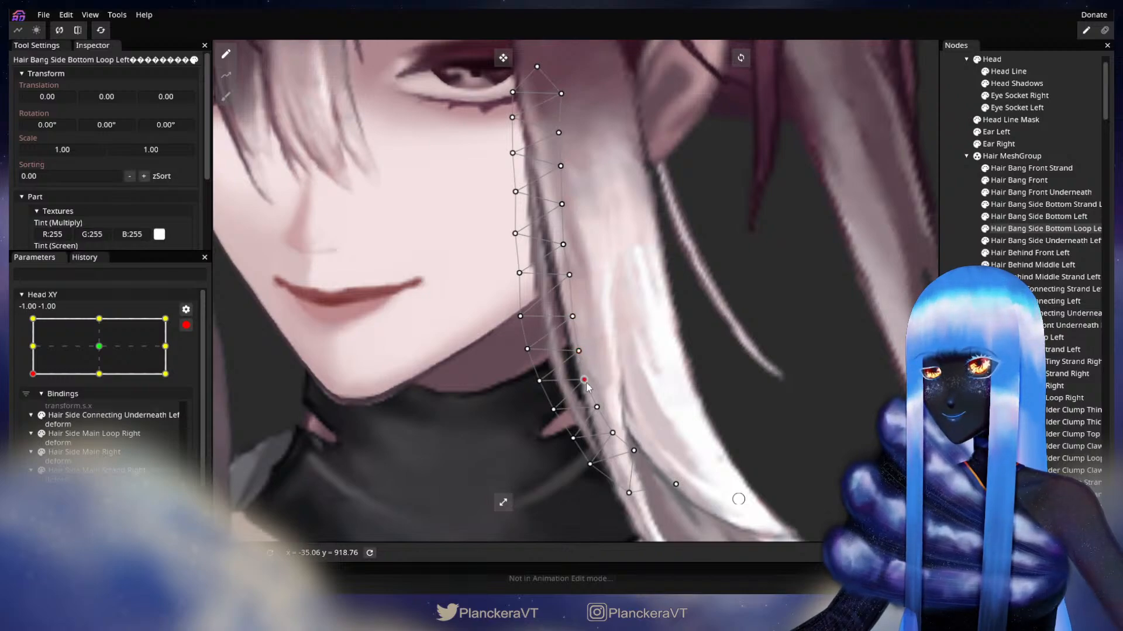
{"action": "left_click", "coordinate": [554, 411]}
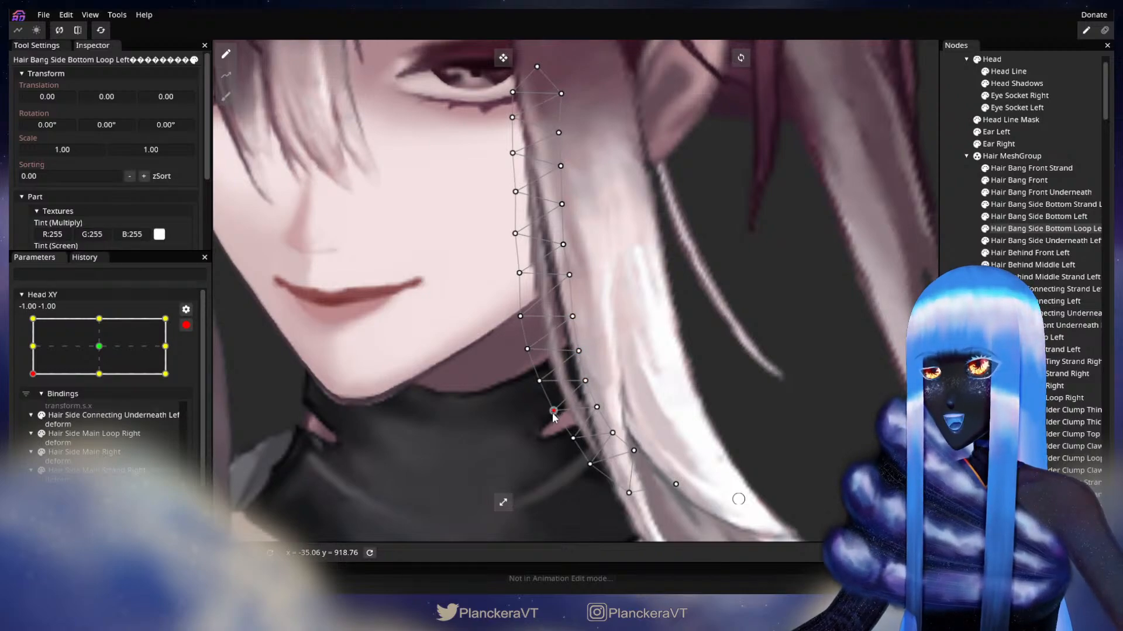
{"action": "left_click", "coordinate": [574, 439]}
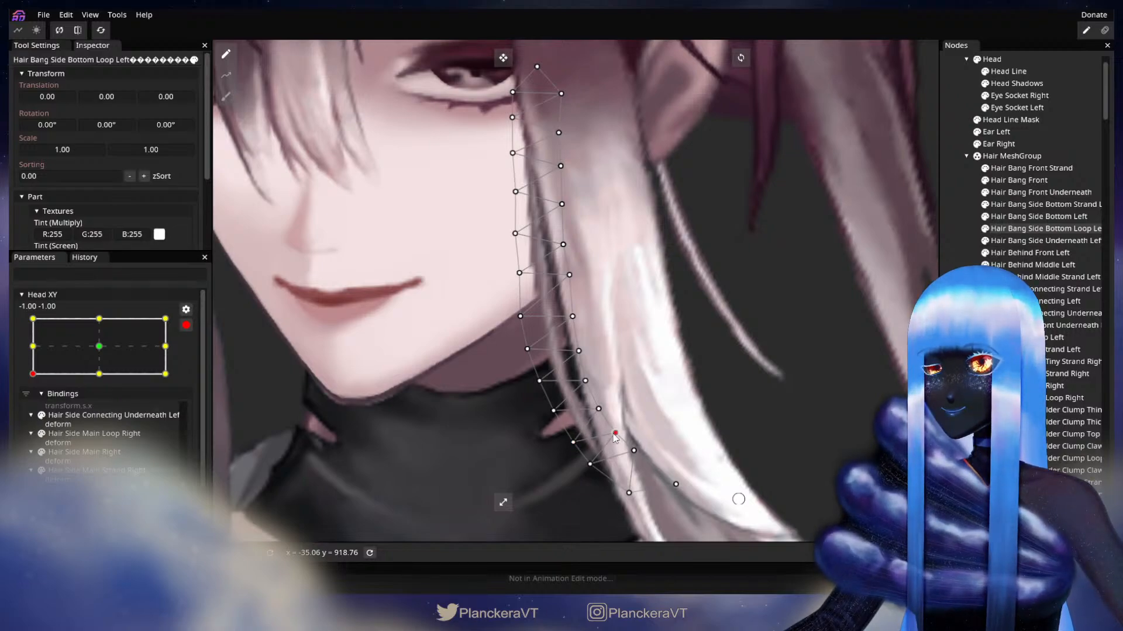
{"action": "left_click", "coordinate": [635, 454]}
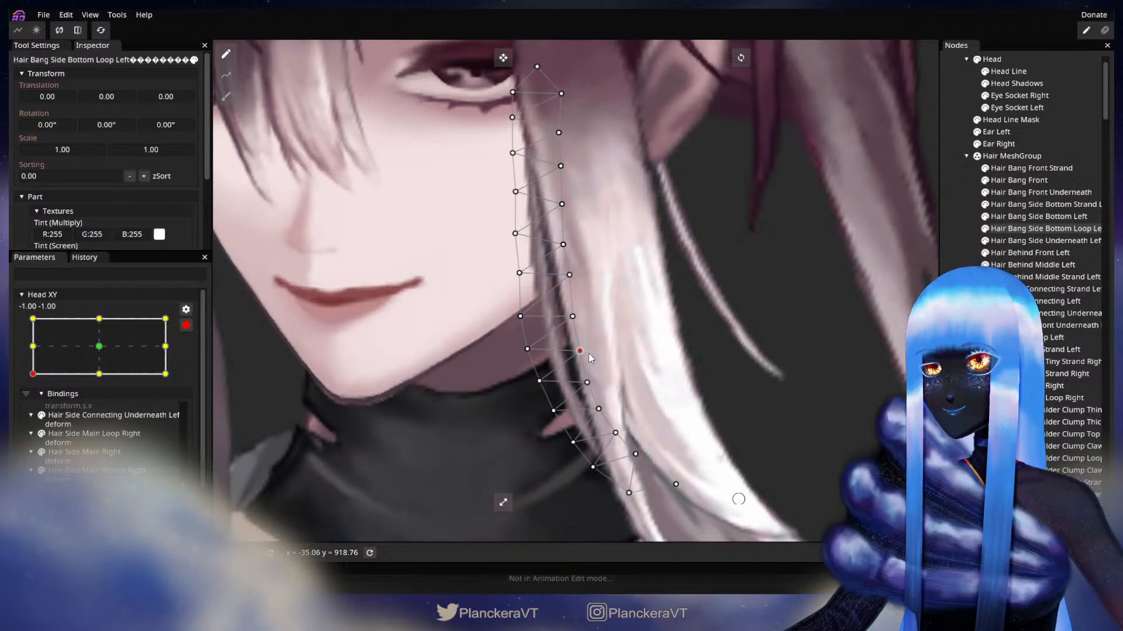
Adjust the jaw-level vertices on both edges of Hair Bang Side Bottom Loop Left at -1.00, -1.00 and save the model.
{"action": "left_click_drag", "start_coordinate": [589, 353], "coordinate": [617, 402]}
{"action": "left_click", "coordinate": [548, 322]}
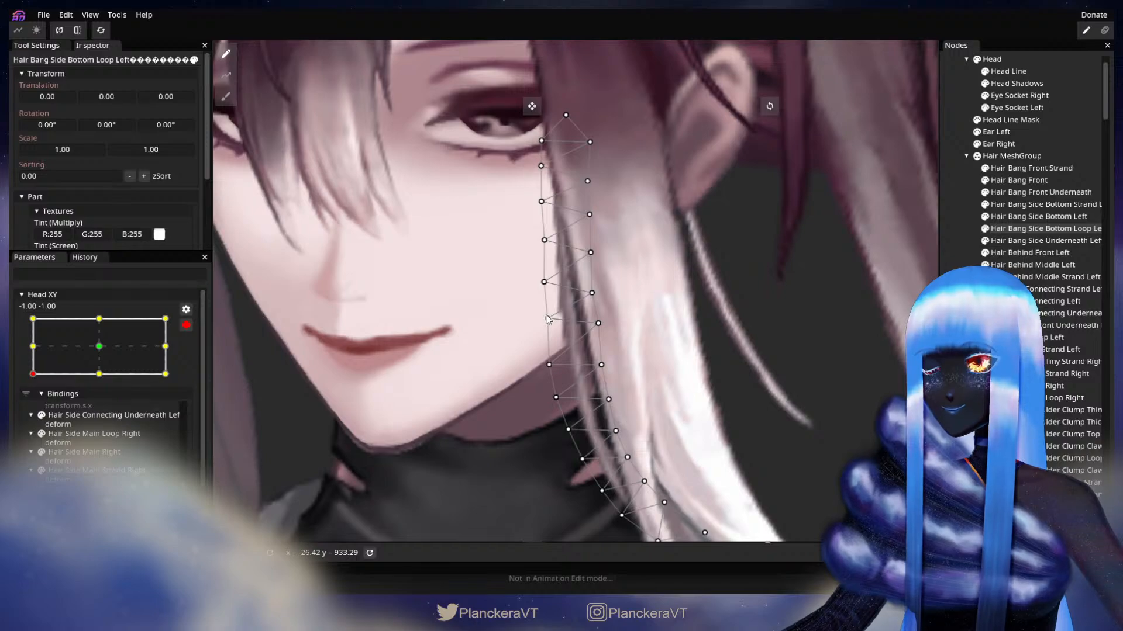
{"action": "left_click_drag", "start_coordinate": [548, 368], "coordinate": [546, 360]}
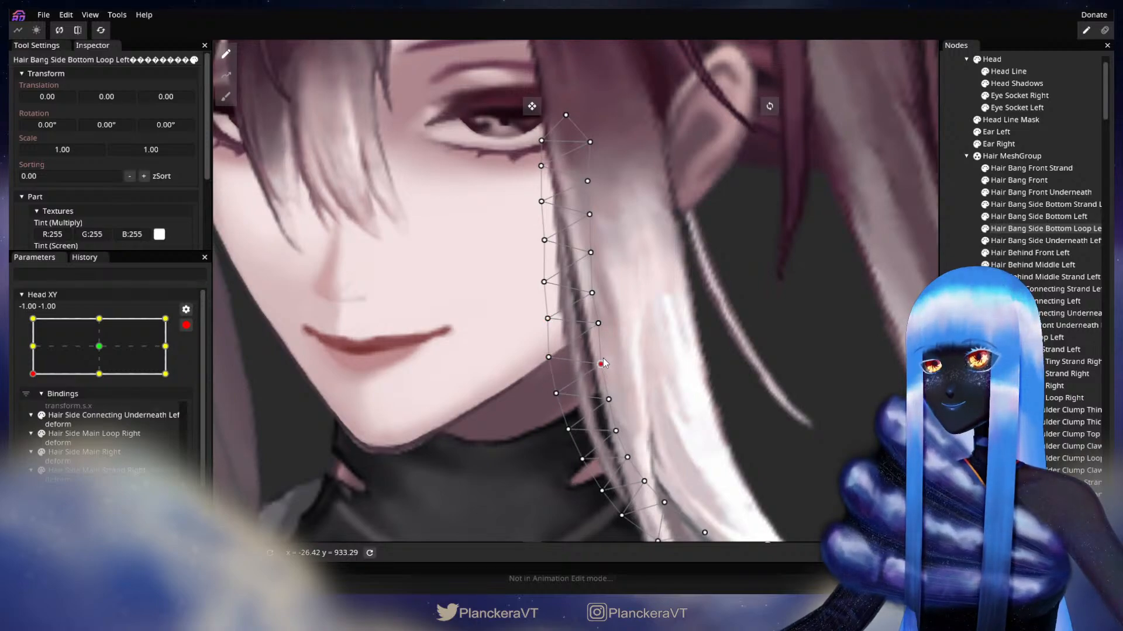
{"action": "left_click_drag", "start_coordinate": [602, 358], "coordinate": [604, 357]}
{"action": "key", "text": "ctrl+s"}
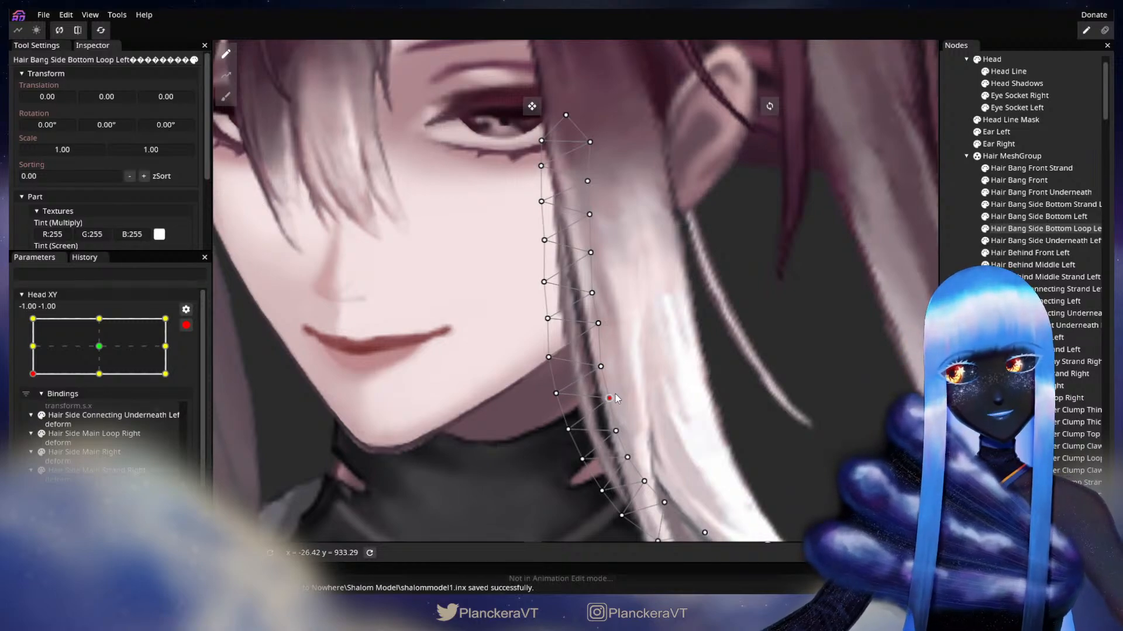
{"action": "left_click", "coordinate": [615, 431]}
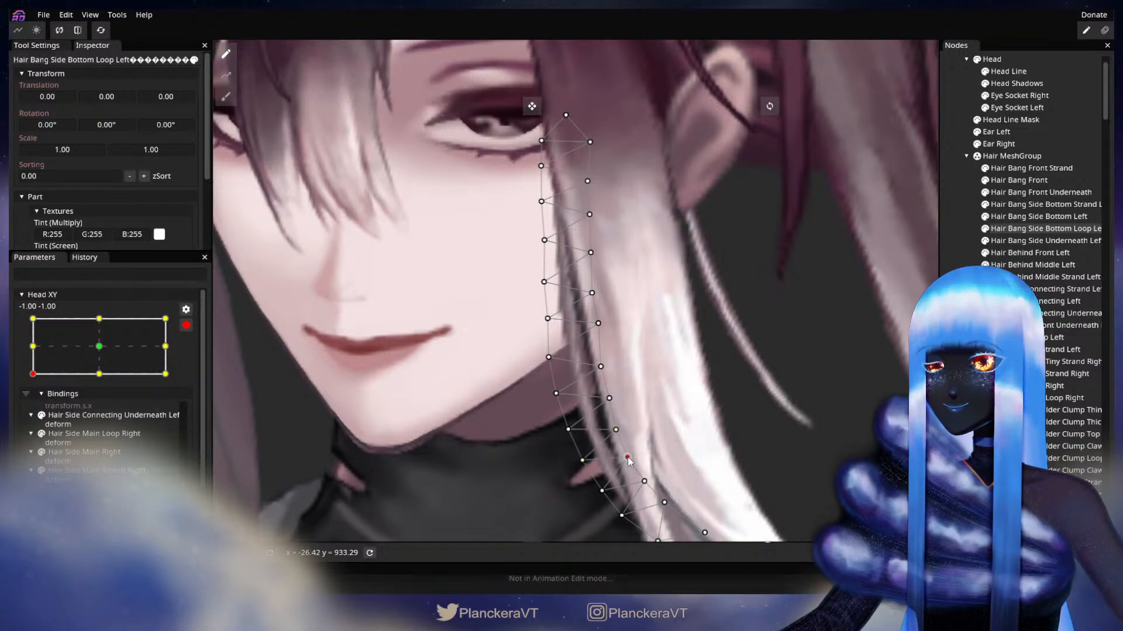
{"action": "scroll", "coordinate": [609, 373], "scroll_direction": "up", "scroll_amount": 3}
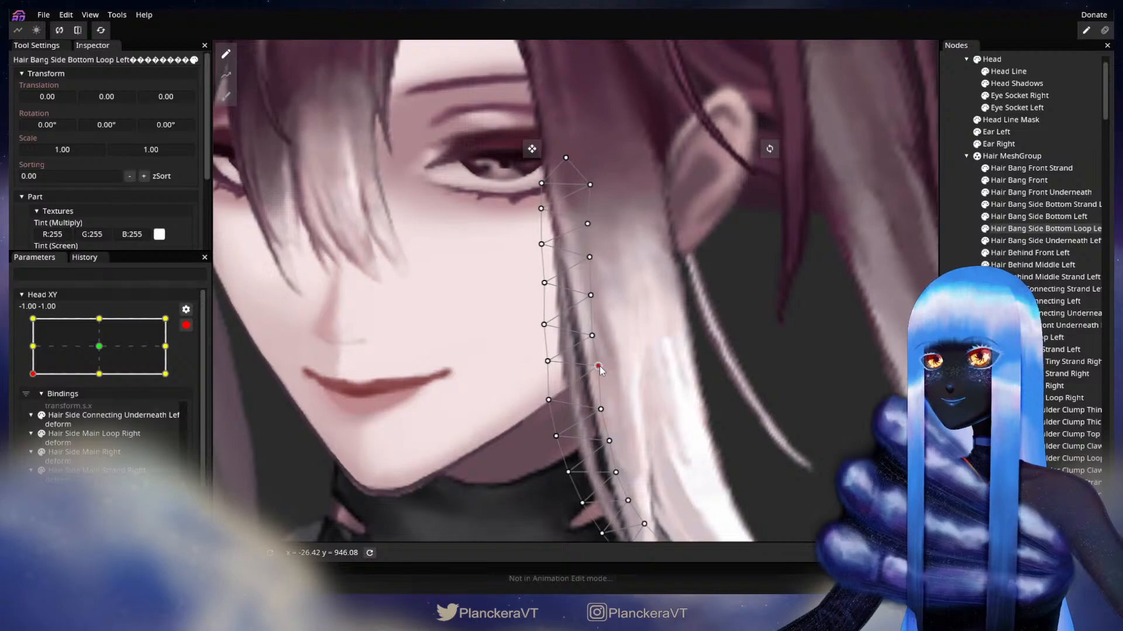
{"action": "left_click", "coordinate": [545, 361]}
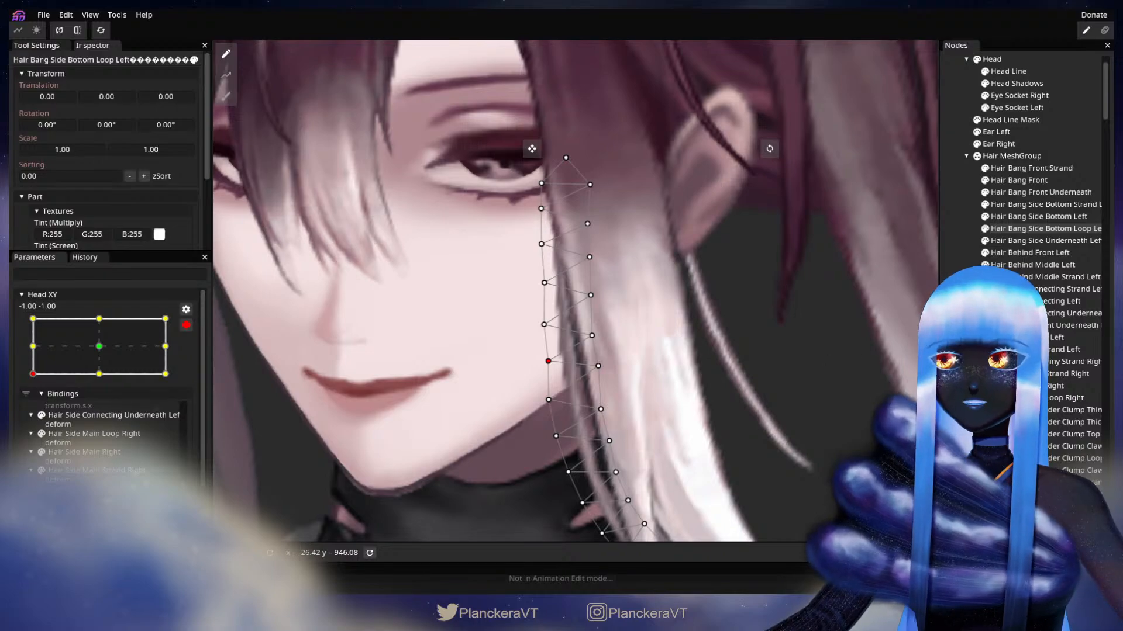
Disarm Head XY and test the whole hairstyle's motion around the -1.00, -1.00 pose.
{"action": "left_click", "coordinate": [745, 359]}
{"action": "scroll", "coordinate": [745, 359], "scroll_direction": "down", "scroll_amount": 3}
{"action": "scroll", "coordinate": [665, 431], "scroll_direction": "down", "scroll_amount": 5}
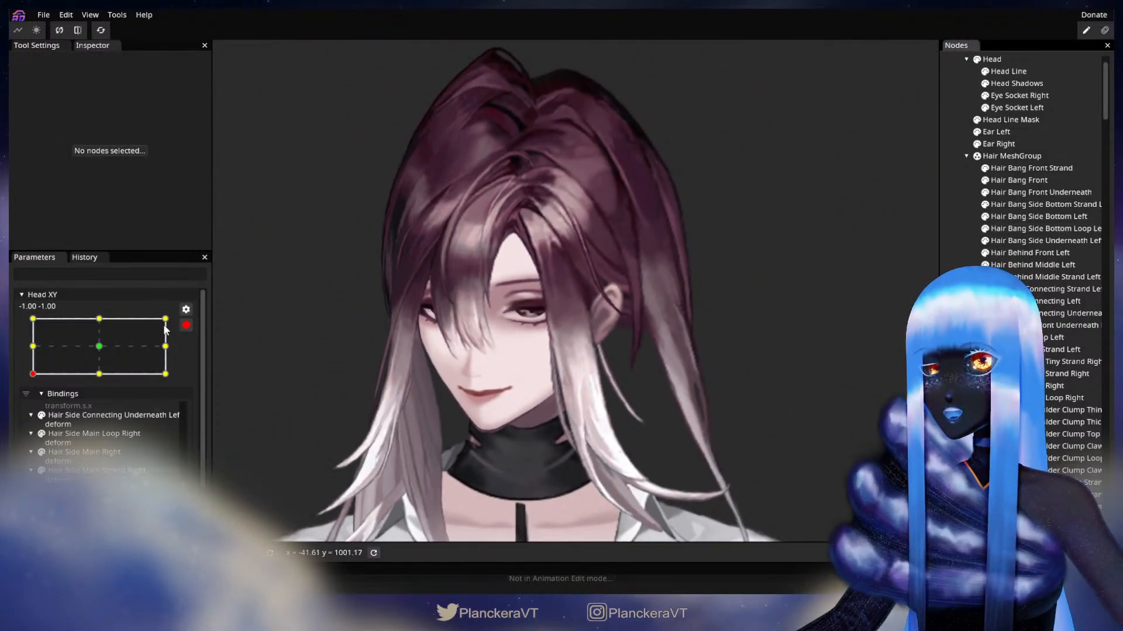
{"action": "left_click", "coordinate": [185, 325]}
{"action": "mouse_move", "coordinate": [26, 413]}
{"action": "left_mouse_down"}
{"action": "mouse_move", "coordinate": [16, 353]}
{"action": "mouse_move", "coordinate": [13, 408]}
{"action": "left_mouse_up"}
{"action": "scroll", "coordinate": [384, 435], "scroll_direction": "up", "scroll_amount": 3}
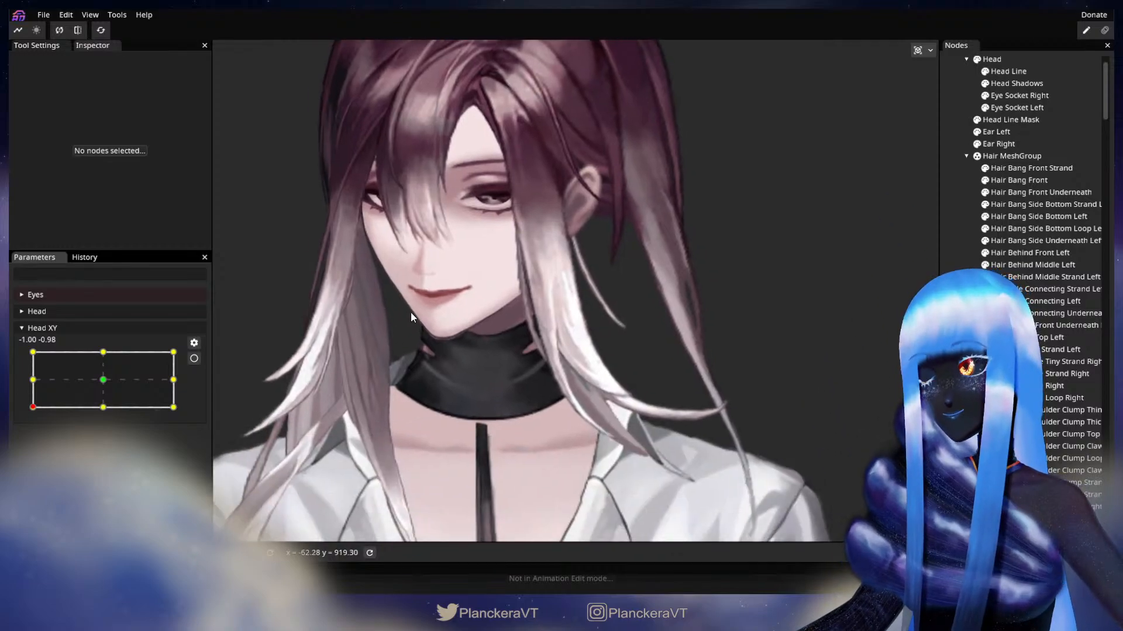
{"action": "scroll", "coordinate": [416, 321], "scroll_direction": "up", "scroll_amount": 2}
Examine the side bang loop up close beside the jaw and neck, and test it again around Head XY -1.00, -1.00.
{"action": "left_click", "coordinate": [194, 358]}
{"action": "scroll", "coordinate": [392, 383], "scroll_direction": "up", "scroll_amount": 1}
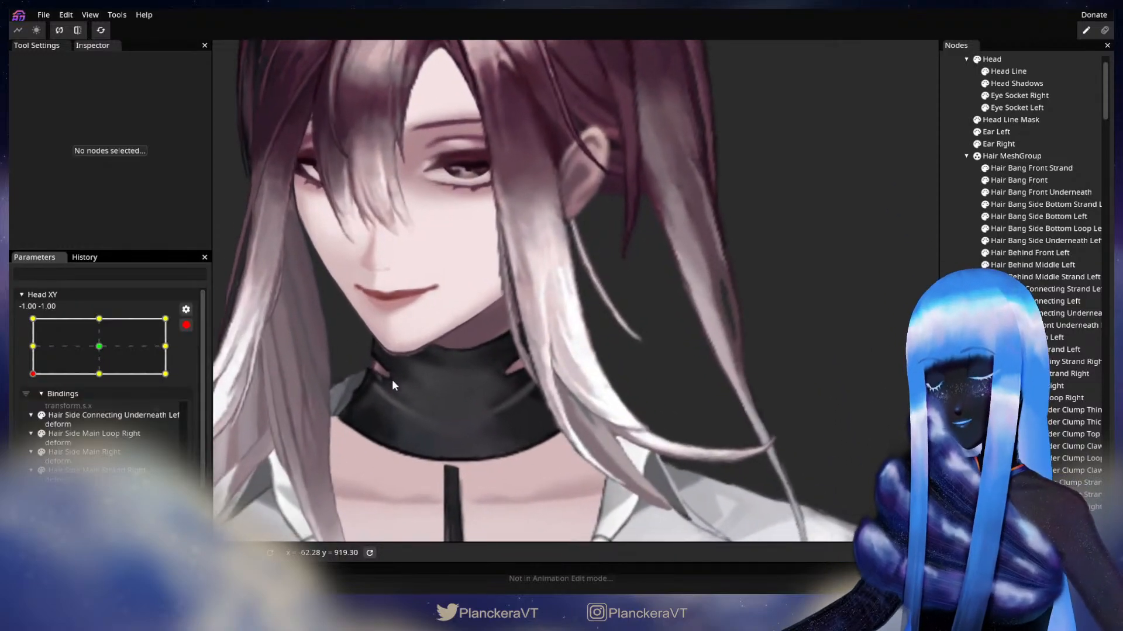
{"action": "scroll", "coordinate": [391, 375], "scroll_direction": "up", "scroll_amount": 2}
{"action": "left_click_drag", "start_coordinate": [381, 375], "coordinate": [416, 377]}
{"action": "scroll", "coordinate": [415, 377], "scroll_direction": "up", "scroll_amount": 2}
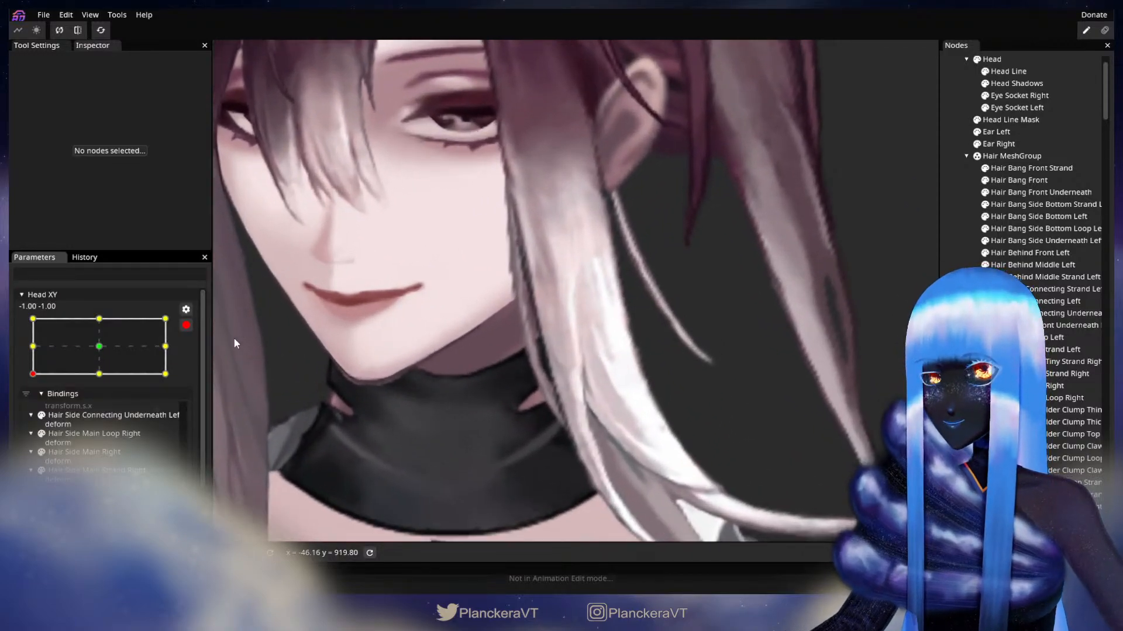
{"action": "left_click", "coordinate": [186, 326]}
{"action": "mouse_move", "coordinate": [33, 410]}
{"action": "left_mouse_down"}
{"action": "mouse_move", "coordinate": [28, 377]}
{"action": "mouse_move", "coordinate": [30, 411]}
{"action": "left_mouse_up"}
Arm Head XY at -1.00, -1.00 and refine the jaw-level part of Hair Bang Side Bottom Loop Left with the brush deform tool.
{"action": "left_click", "coordinate": [194, 358]}
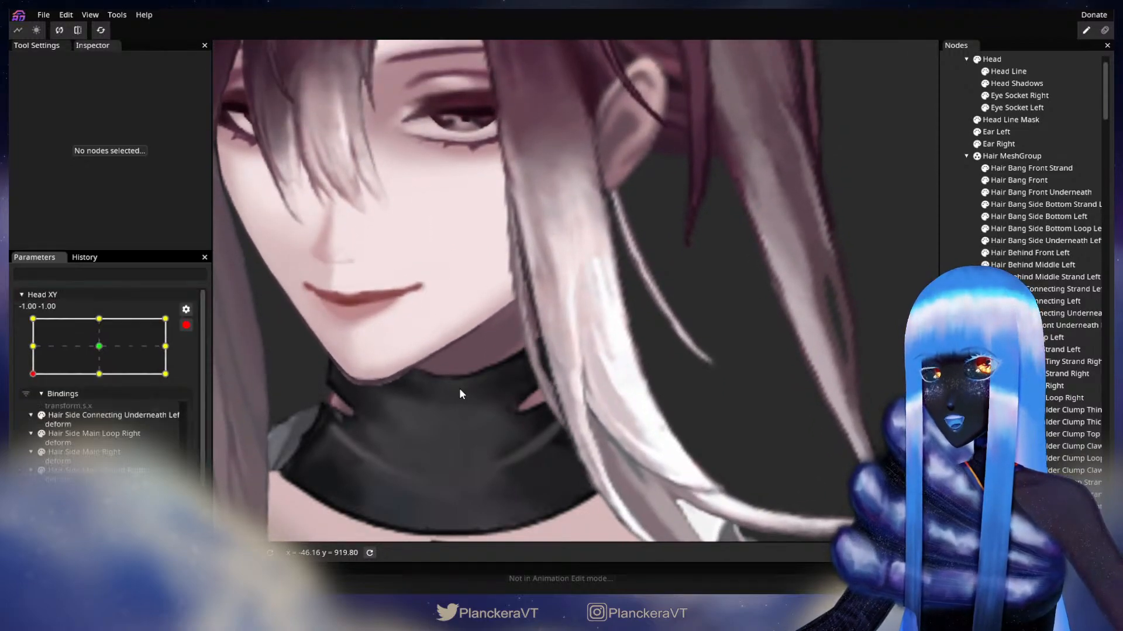
{"action": "left_click", "coordinate": [1033, 228]}
{"action": "scroll", "coordinate": [670, 356], "scroll_direction": "up", "scroll_amount": 2}
{"action": "left_click_drag", "start_coordinate": [670, 384], "coordinate": [733, 440]}
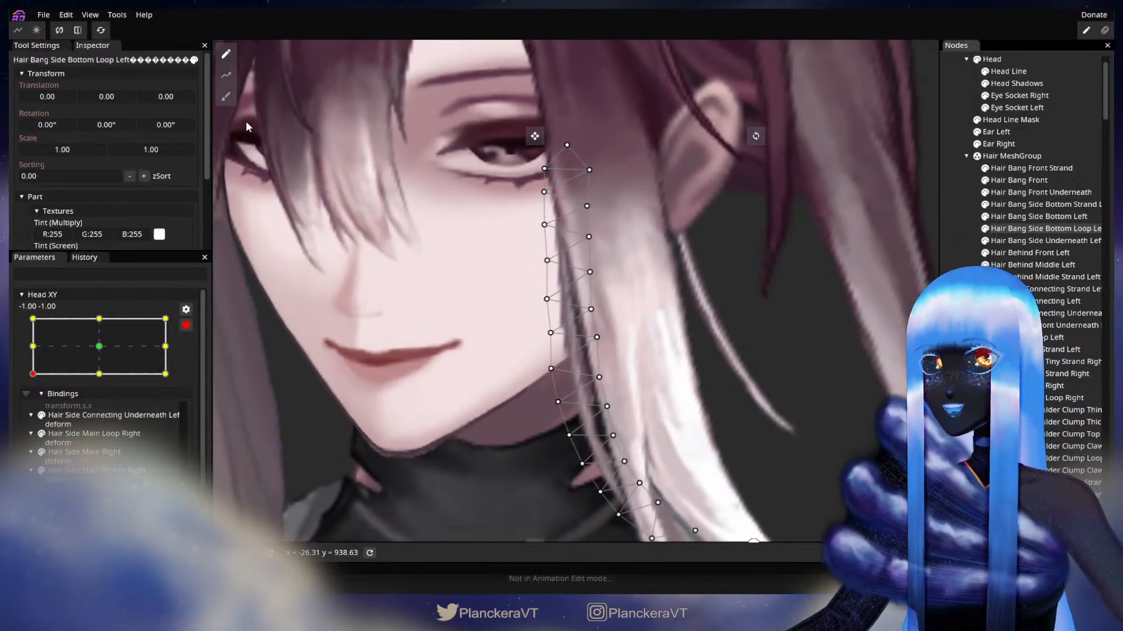
{"action": "left_click", "coordinate": [226, 96]}
{"action": "left_click_drag", "start_coordinate": [566, 264], "coordinate": [573, 136]}
{"action": "left_click_drag", "start_coordinate": [587, 388], "coordinate": [575, 303]}
Adjust individual vertices of Hair Bang Side Bottom Loop Left at -1.00, -1.00 from the jaw down to its lower end over the collar.
{"action": "left_click", "coordinate": [227, 55]}
{"action": "scroll", "coordinate": [539, 372], "scroll_direction": "up", "scroll_amount": 1}
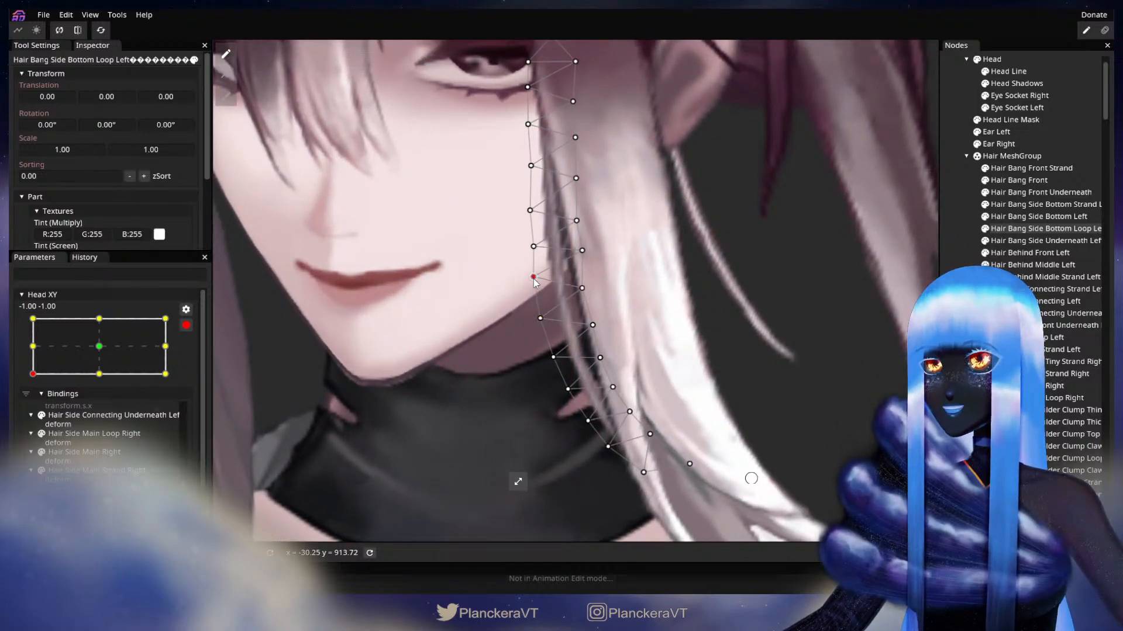
{"action": "left_click_drag", "start_coordinate": [580, 211], "coordinate": [580, 210]}
{"action": "left_click_drag", "start_coordinate": [611, 327], "coordinate": [601, 281]}
{"action": "left_click", "coordinate": [564, 317]}
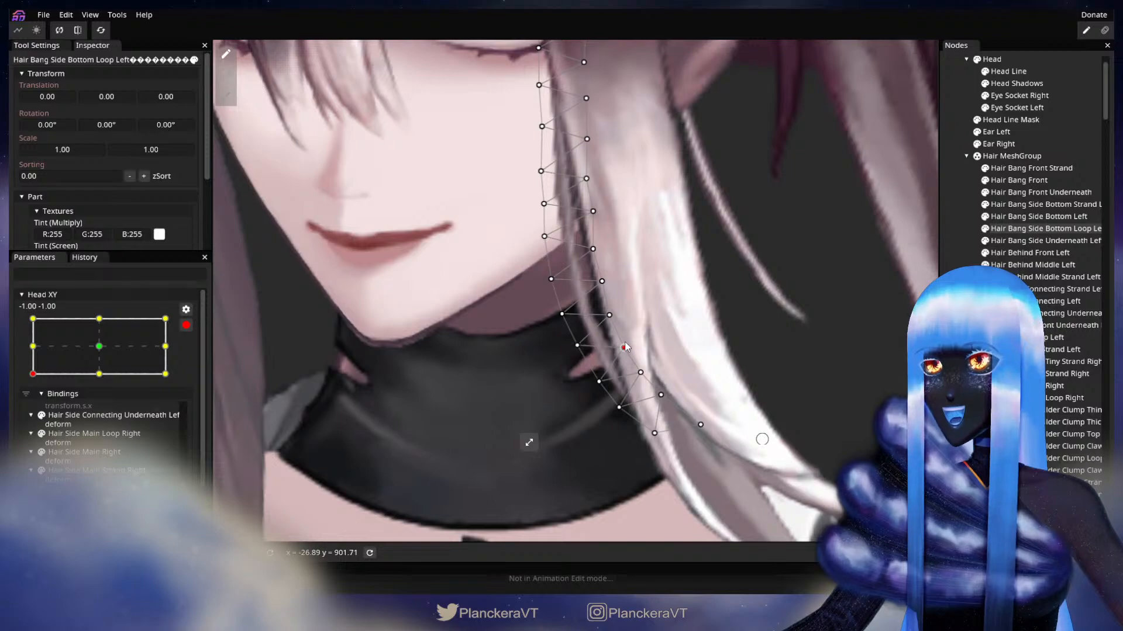
{"action": "left_click_drag", "start_coordinate": [596, 380], "coordinate": [613, 402]}
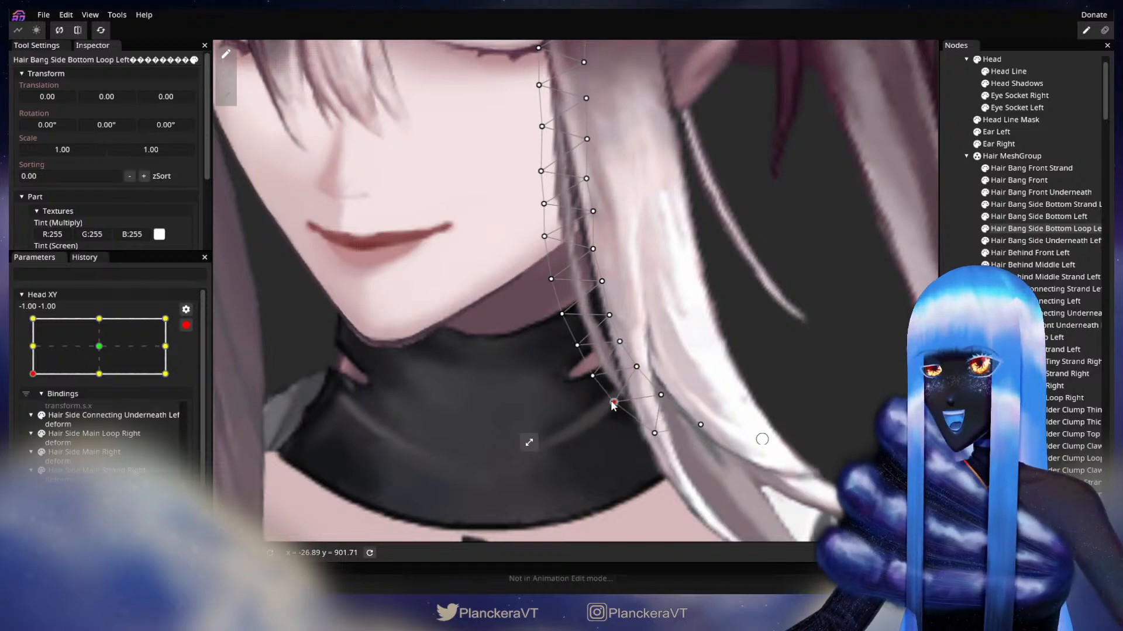
{"action": "left_click_drag", "start_coordinate": [654, 434], "coordinate": [646, 428]}
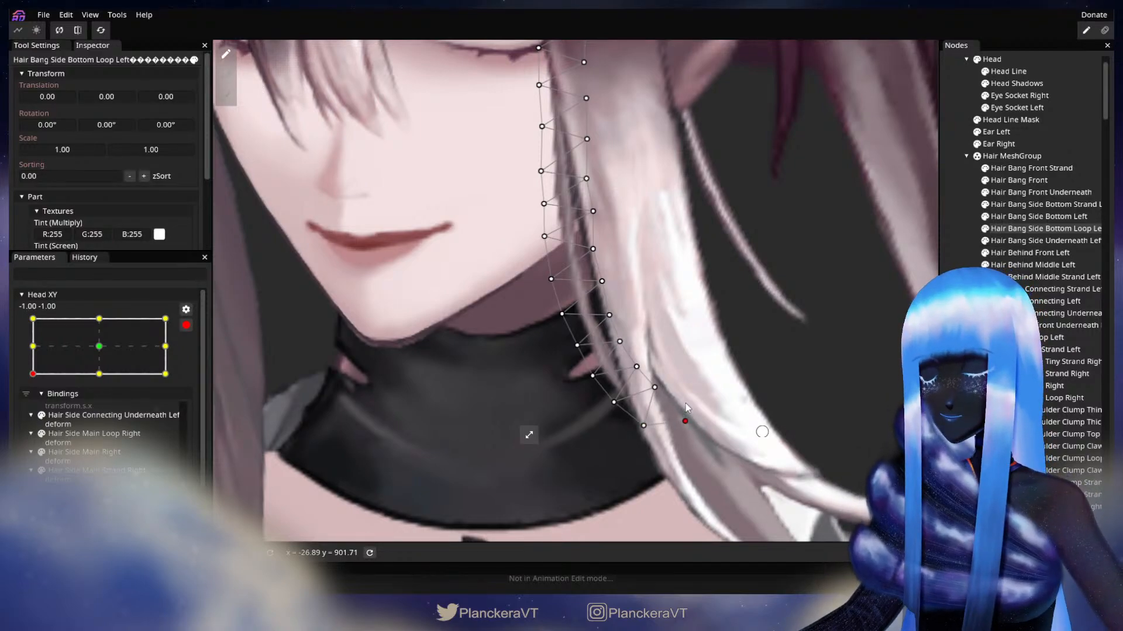
{"action": "left_click_drag", "start_coordinate": [618, 429], "coordinate": [639, 440]}
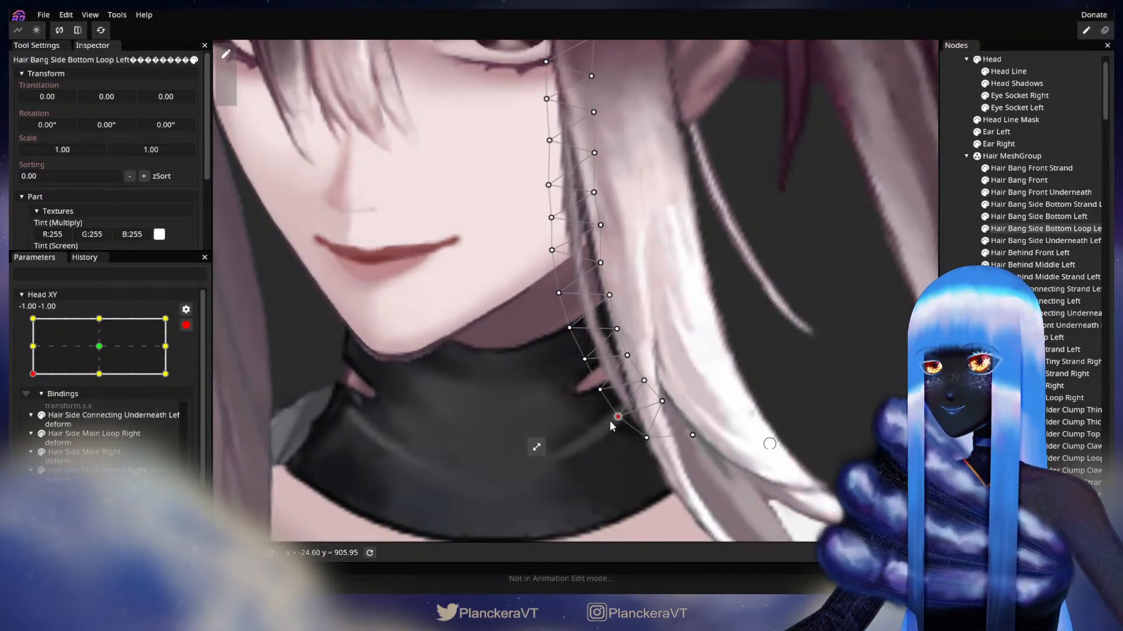
{"action": "left_click_drag", "start_coordinate": [591, 398], "coordinate": [616, 433]}
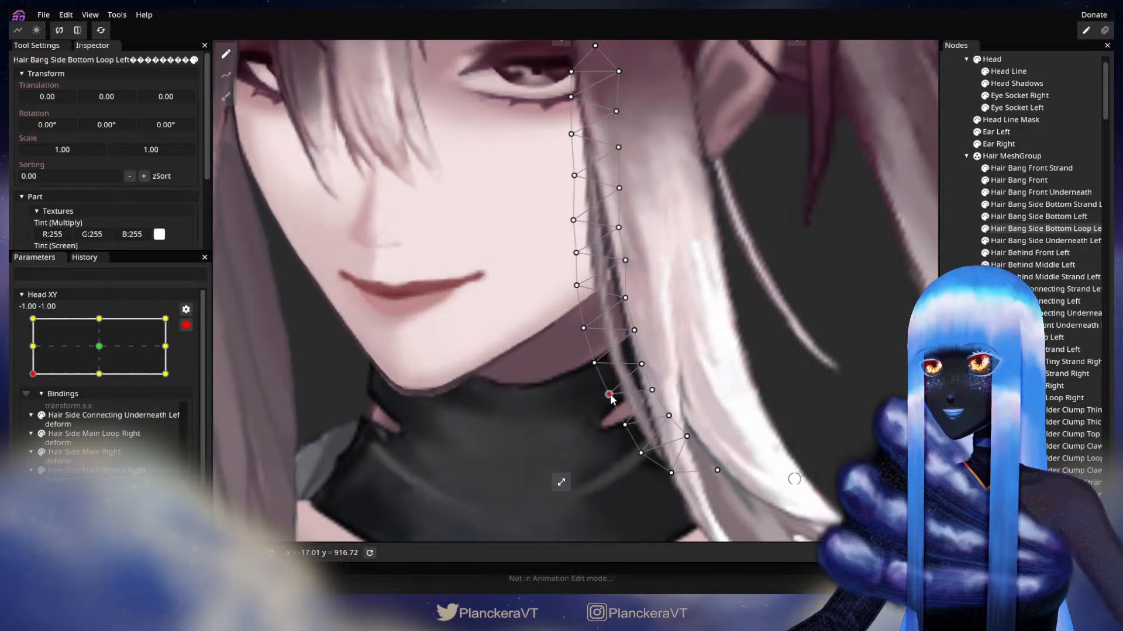
Even out the vertex pairs of the side bang loop between the jawline and collar, and deselect the mesh.
{"action": "left_click_drag", "start_coordinate": [644, 366], "coordinate": [641, 364]}
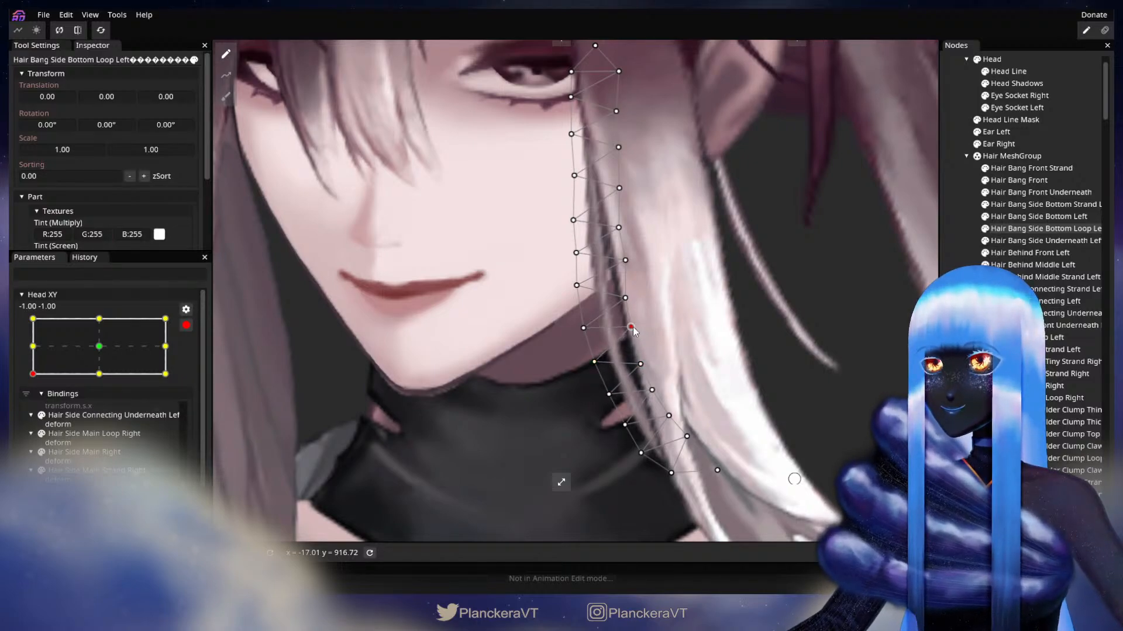
{"action": "left_click", "coordinate": [595, 357]}
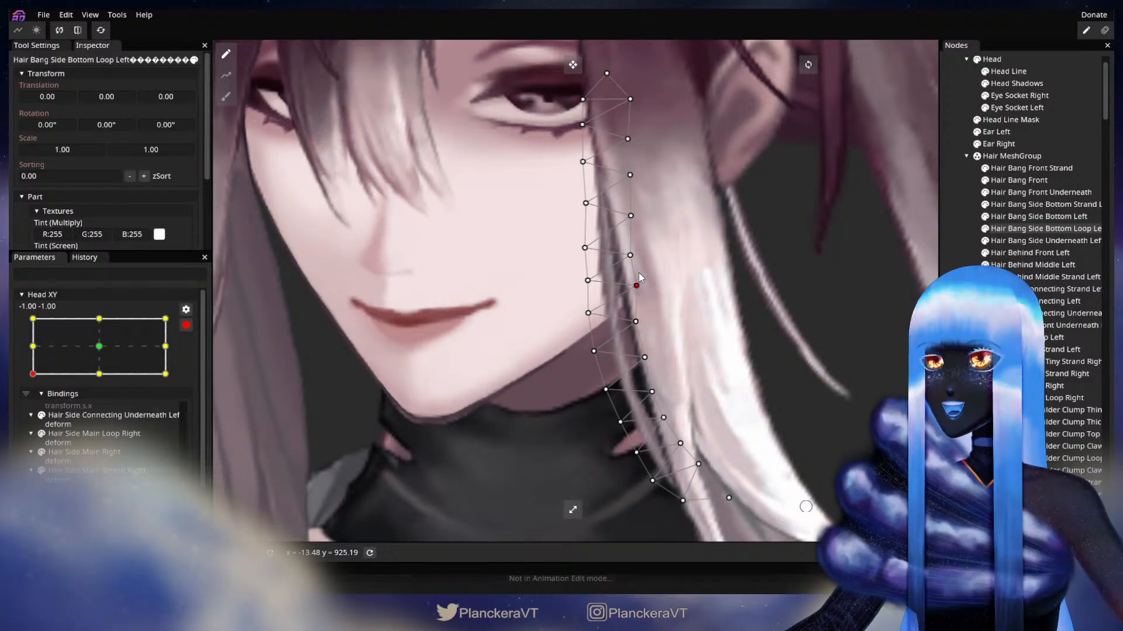
{"action": "scroll", "coordinate": [655, 367], "scroll_direction": "down", "scroll_amount": 1}
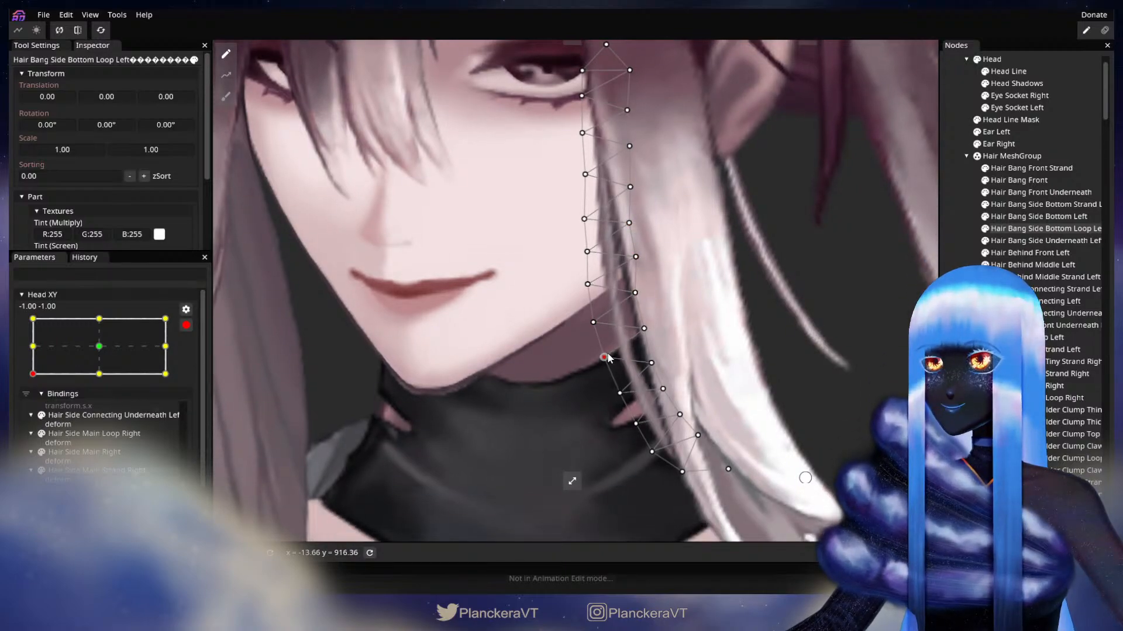
{"action": "left_click_drag", "start_coordinate": [659, 364], "coordinate": [655, 361]}
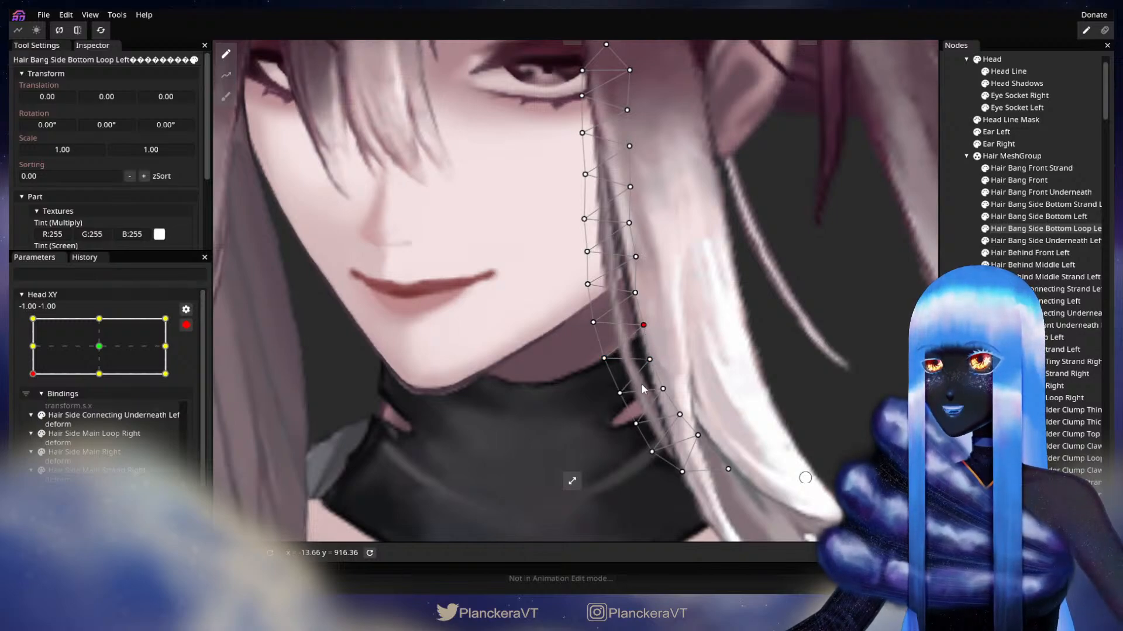
{"action": "left_click_drag", "start_coordinate": [621, 393], "coordinate": [632, 431]}
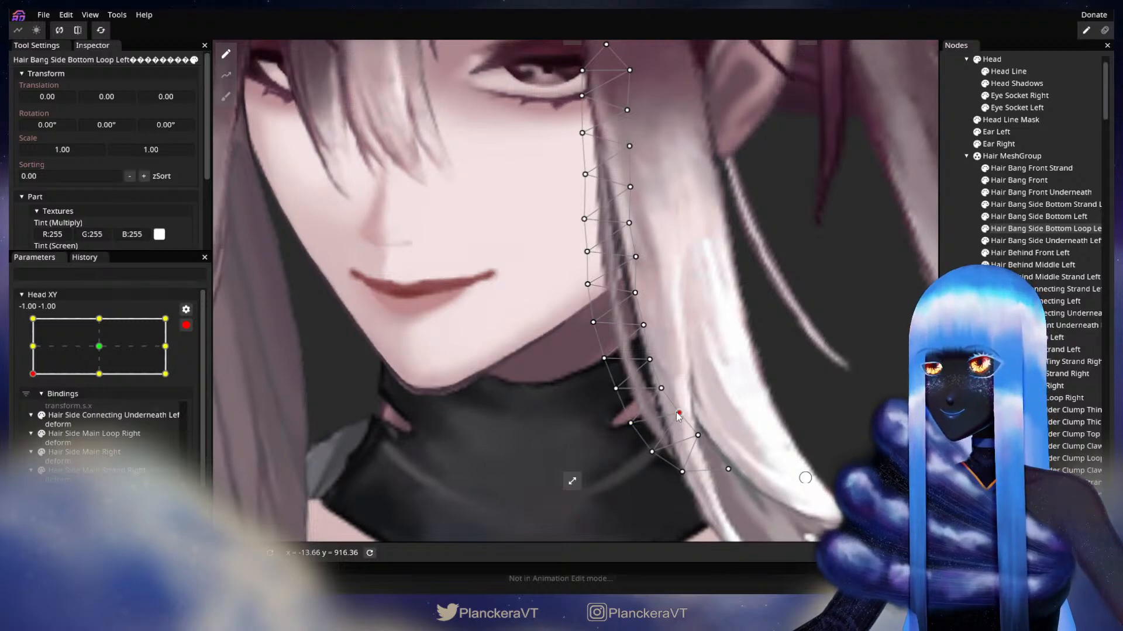
{"action": "left_click", "coordinate": [680, 310]}
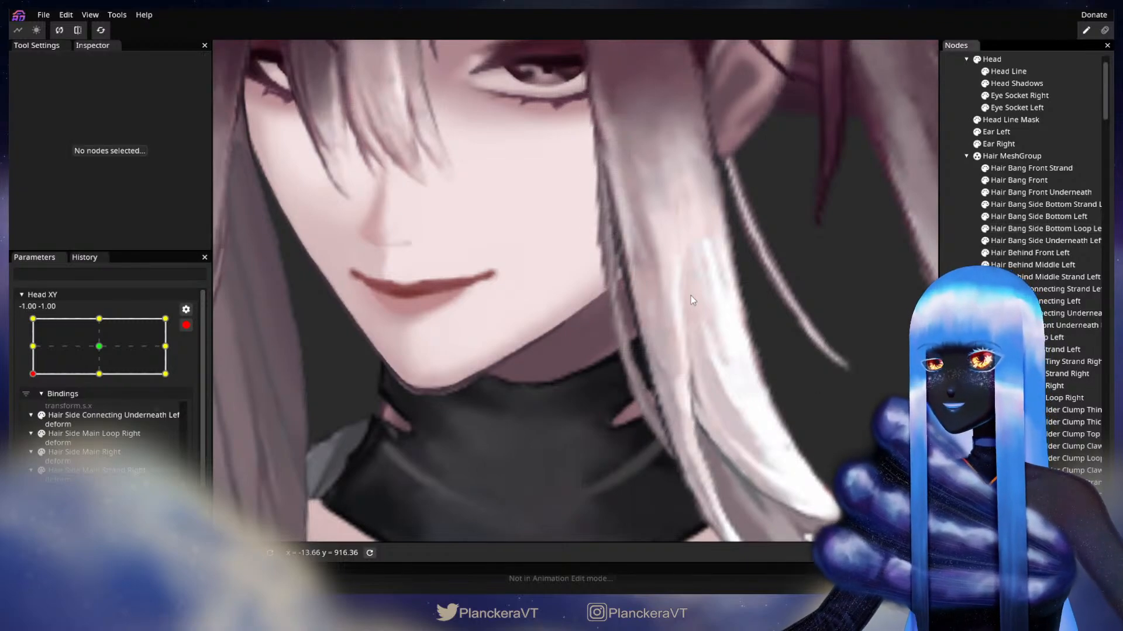
Disarm Head XY and test the hair's motion along the -1.00 side, returning to -1.00, -1.00.
{"action": "scroll", "coordinate": [702, 339], "scroll_direction": "down", "scroll_amount": 3}
{"action": "scroll", "coordinate": [722, 358], "scroll_direction": "down", "scroll_amount": 5}
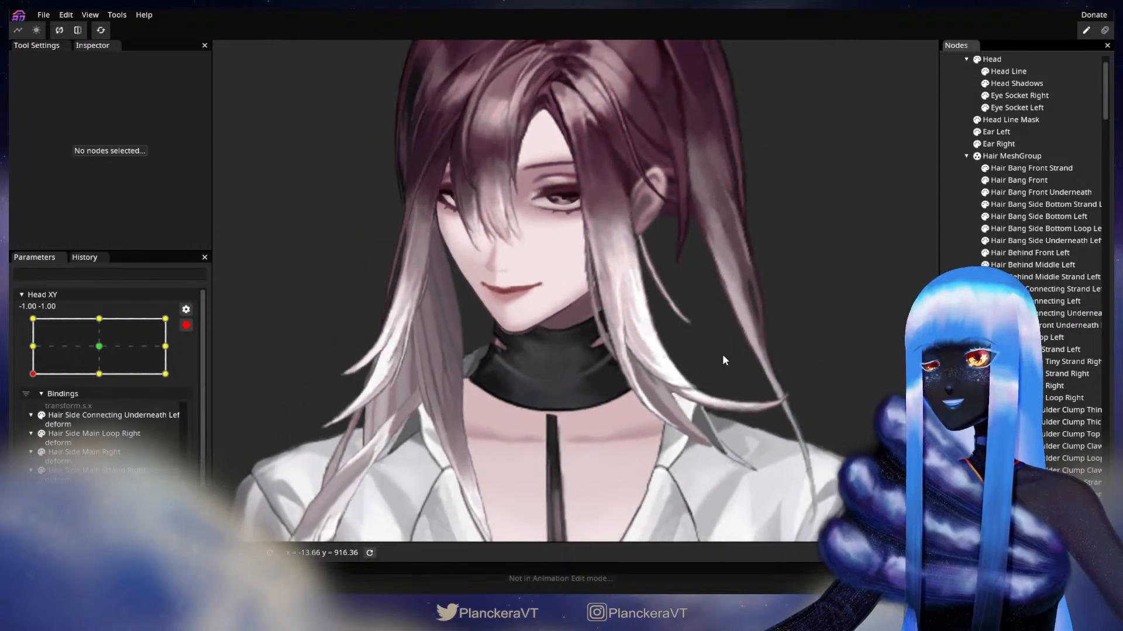
{"action": "left_click", "coordinate": [186, 325]}
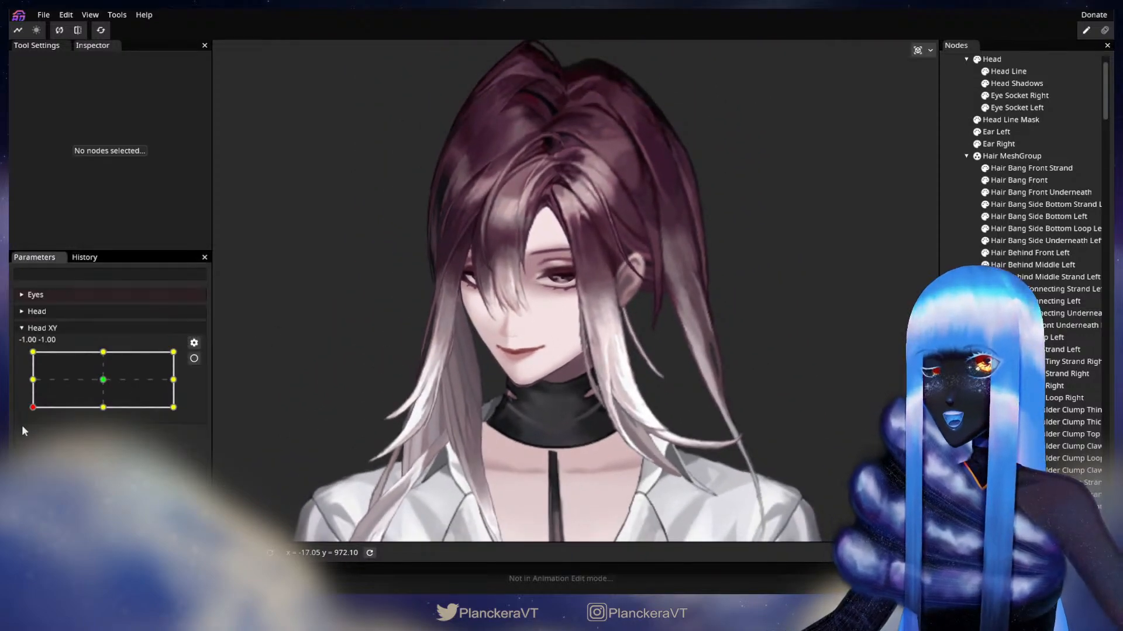
{"action": "left_click", "coordinate": [33, 404]}
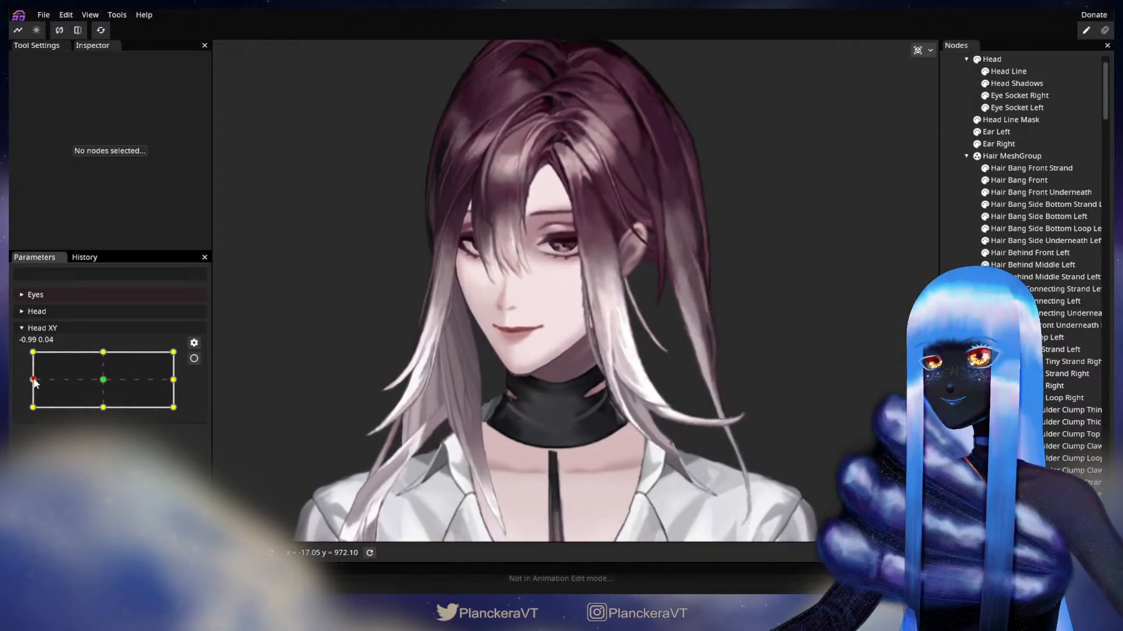
{"action": "mouse_move", "coordinate": [34, 406]}
{"action": "left_mouse_down"}
{"action": "mouse_move", "coordinate": [31, 386]}
{"action": "mouse_move", "coordinate": [33, 407]}
{"action": "left_mouse_up"}
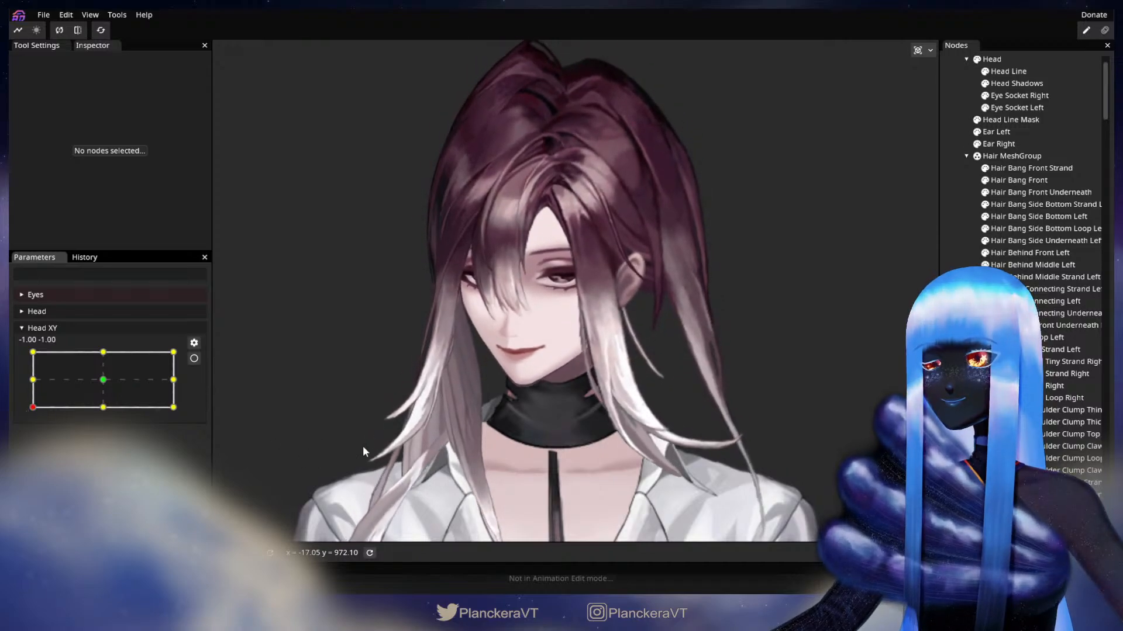
Arm Head XY at -1.00, -1.00 and select Hair Bang Side Bottom Loop Left for deforming with the Circle Brush.
{"action": "scroll", "coordinate": [255, 390], "scroll_direction": "up", "scroll_amount": 3}
{"action": "left_click", "coordinate": [194, 359]}
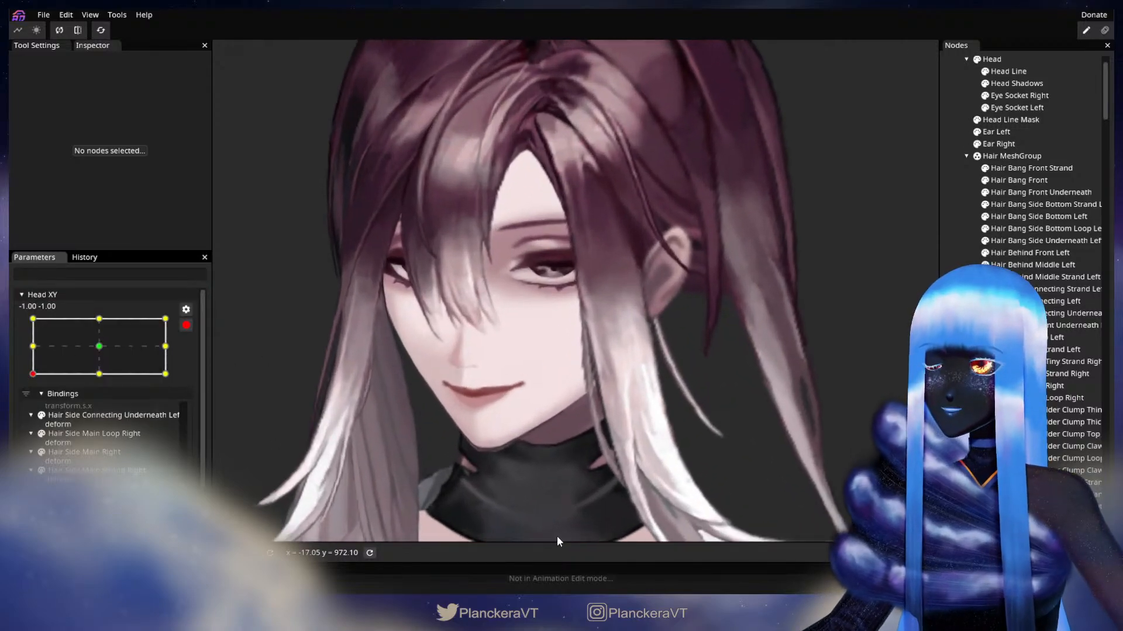
{"action": "scroll", "coordinate": [503, 409], "scroll_direction": "up", "scroll_amount": 3}
{"action": "left_click_drag", "start_coordinate": [522, 467], "coordinate": [511, 425]}
{"action": "scroll", "coordinate": [512, 426], "scroll_direction": "up", "scroll_amount": 1}
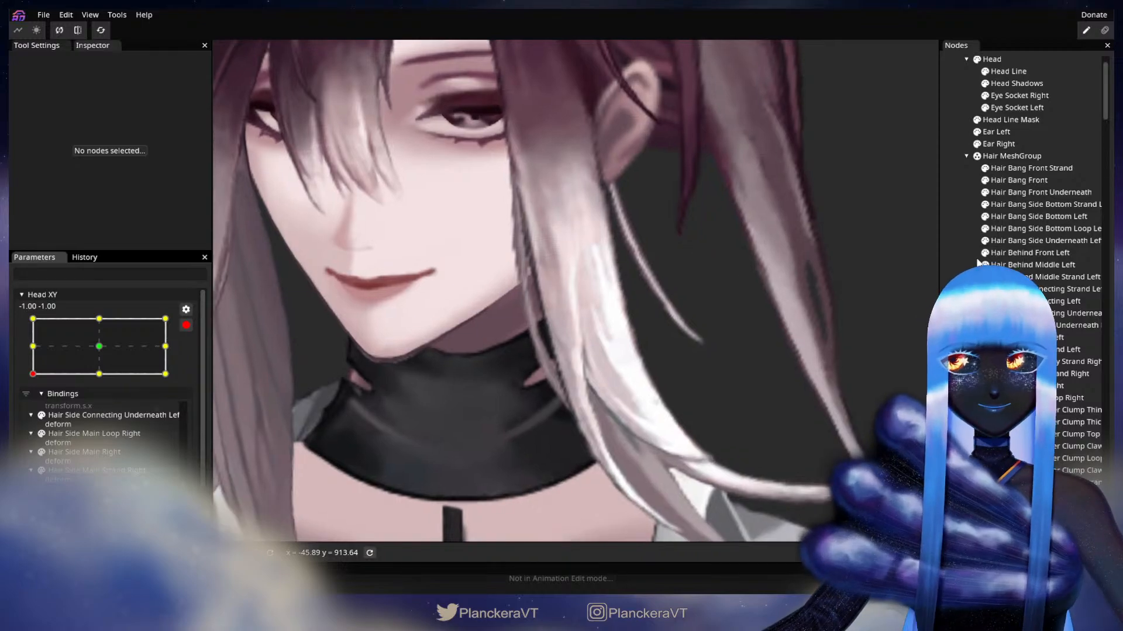
{"action": "left_click", "coordinate": [1033, 228]}
{"action": "left_click", "coordinate": [226, 97]}
{"action": "mouse_move", "coordinate": [653, 478]}
{"action": "left_mouse_down"}
{"action": "mouse_move", "coordinate": [642, 466]}
{"action": "mouse_move", "coordinate": [648, 447]}
{"action": "mouse_move", "coordinate": [788, 479]}
{"action": "left_mouse_up"}
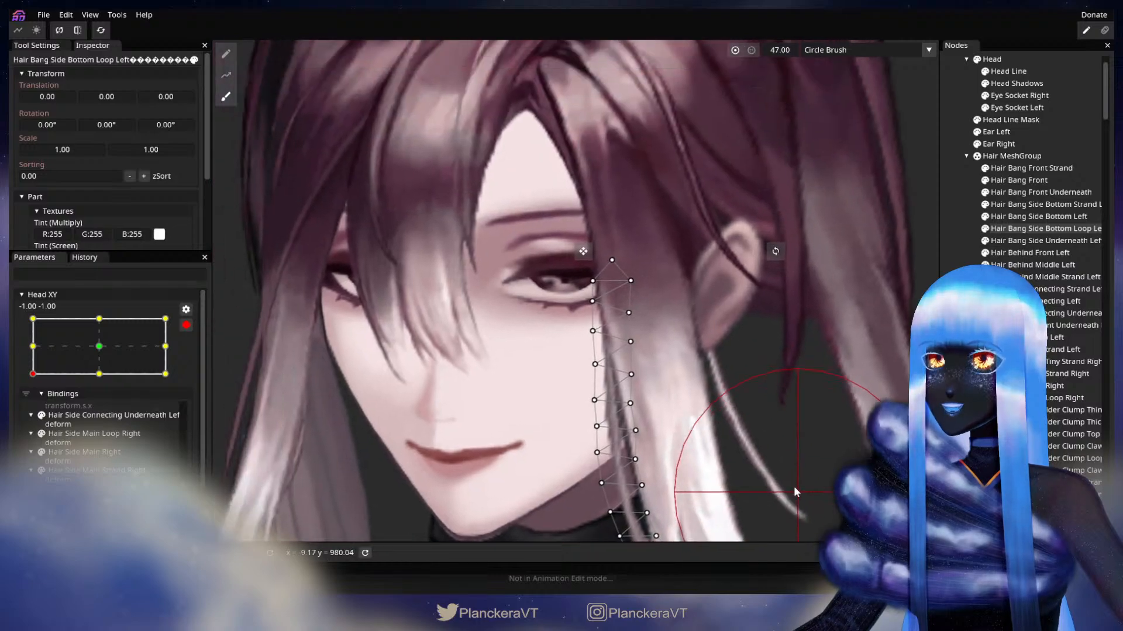
Nudge individual cheek-level vertices on both edges of the side bang loop to smooth its outline.
{"action": "left_click", "coordinate": [226, 54]}
{"action": "scroll", "coordinate": [561, 422], "scroll_direction": "up", "scroll_amount": 3}
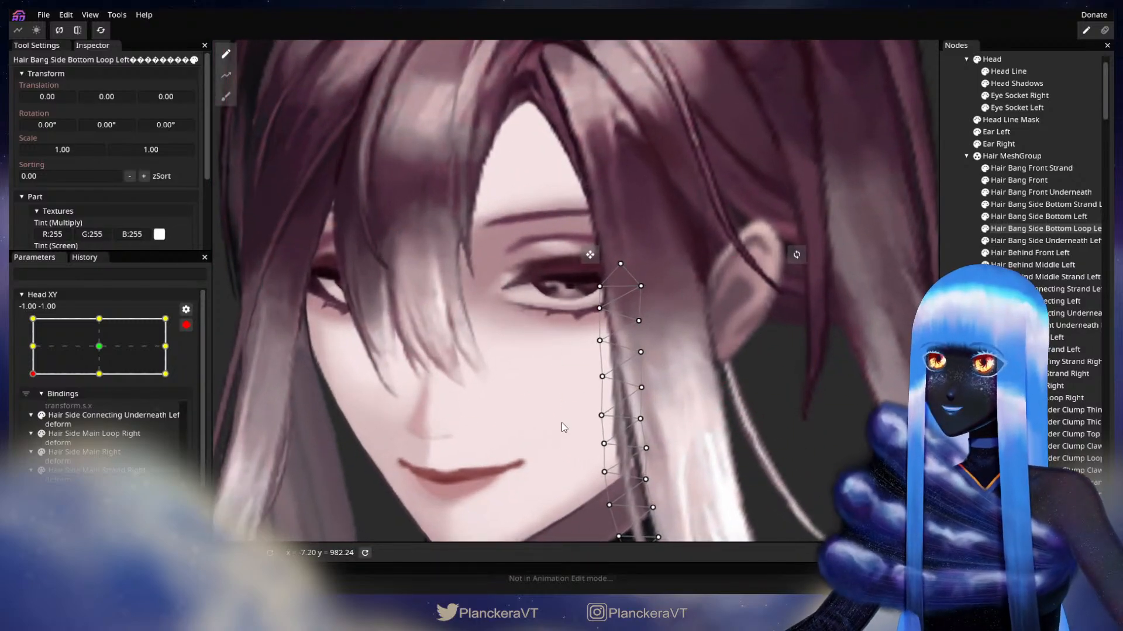
{"action": "left_click", "coordinate": [554, 425]}
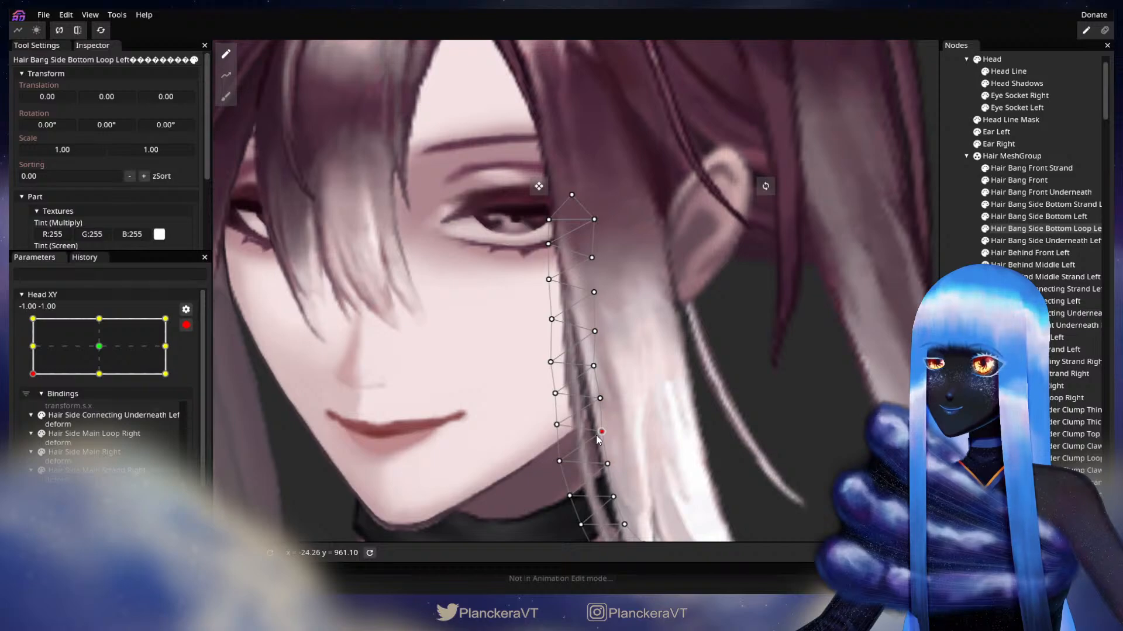
{"action": "left_click", "coordinate": [550, 362]}
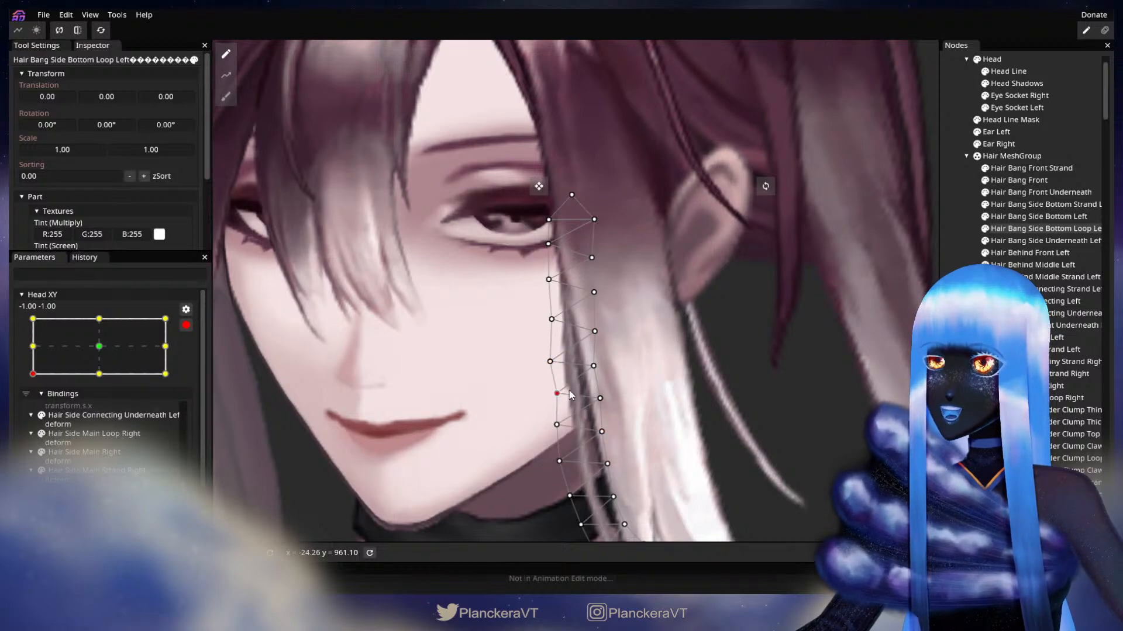
{"action": "left_click_drag", "start_coordinate": [550, 362], "coordinate": [552, 361]}
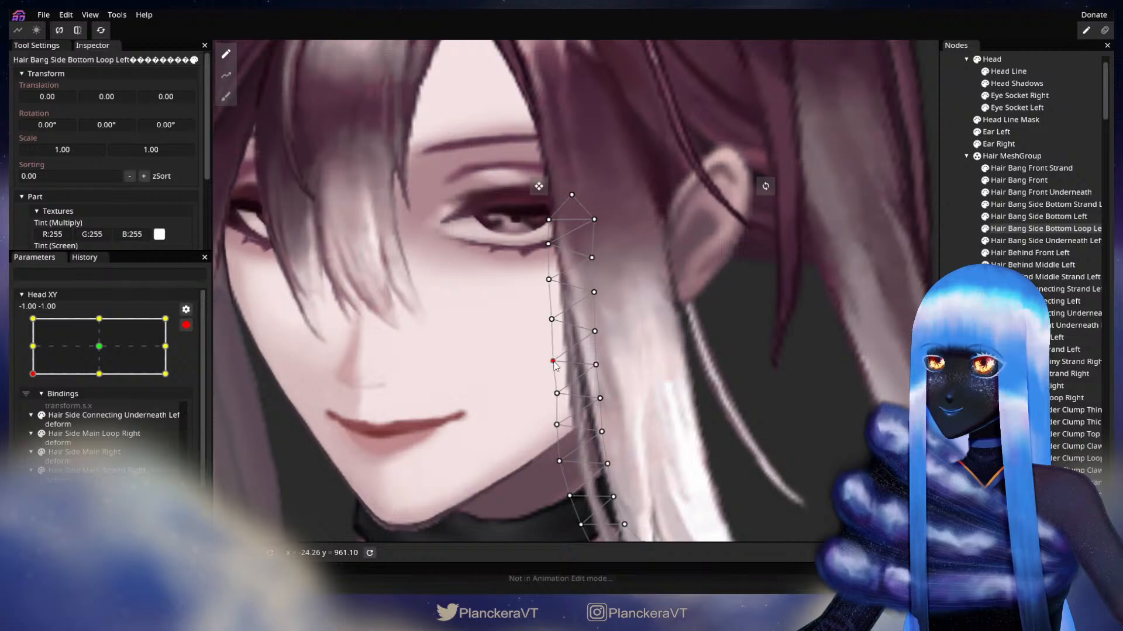
{"action": "left_click_drag", "start_coordinate": [552, 320], "coordinate": [553, 320]}
{"action": "left_click", "coordinate": [594, 293]}
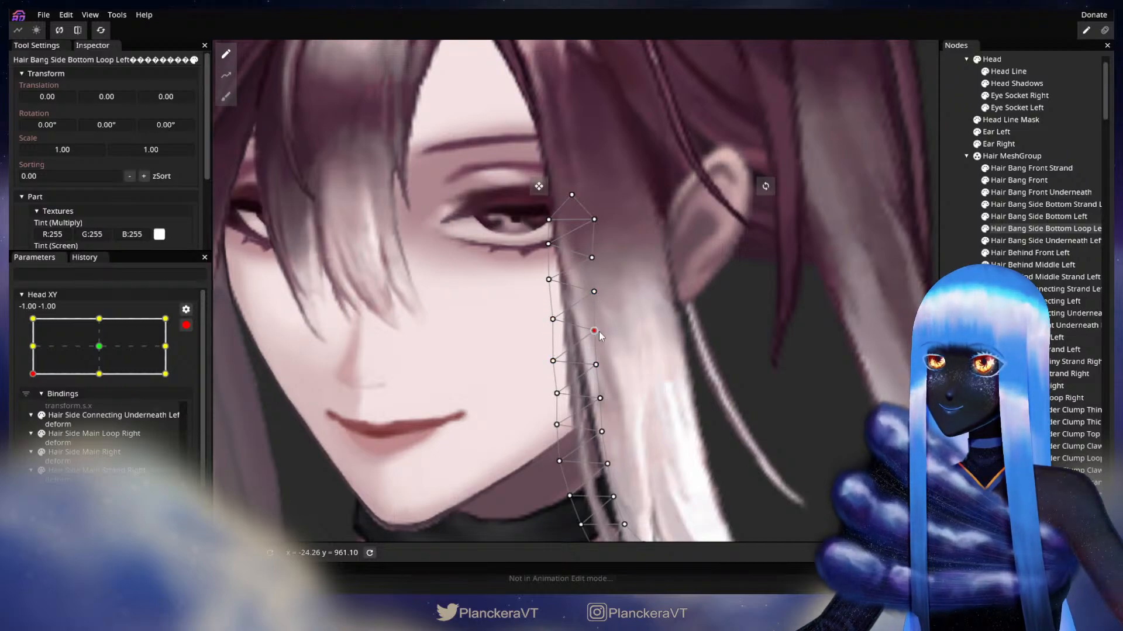
Fine-tune the side bang loop's vertices on both edges from the jaw down across the neck.
{"action": "left_click_drag", "start_coordinate": [568, 405], "coordinate": [579, 369]}
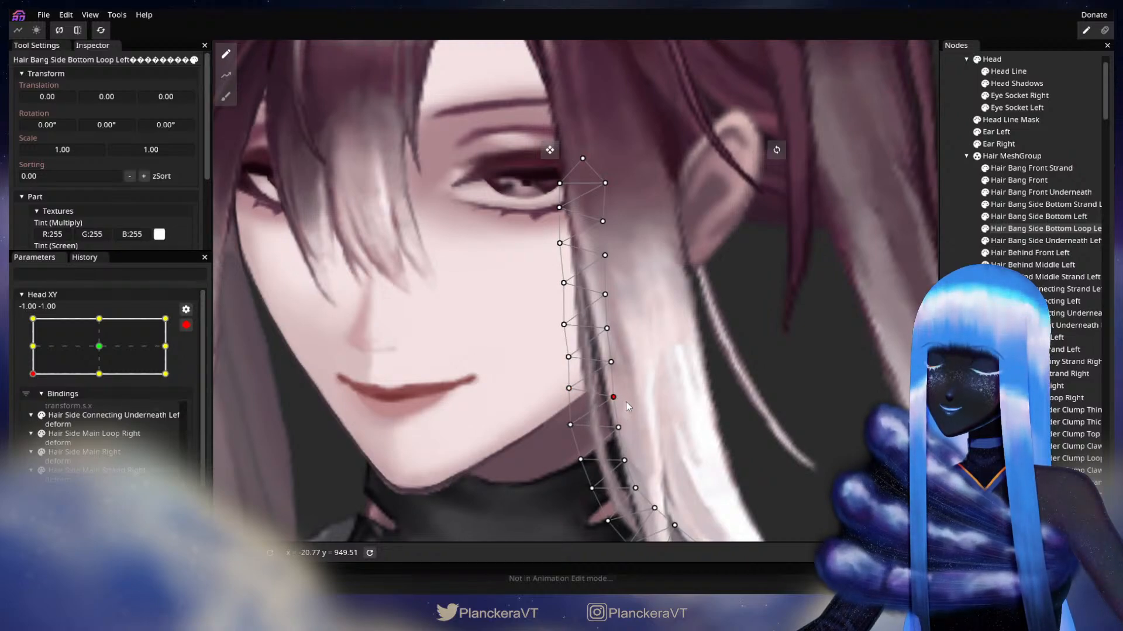
{"action": "left_click_drag", "start_coordinate": [626, 412], "coordinate": [633, 369]}
{"action": "left_click", "coordinate": [626, 384]}
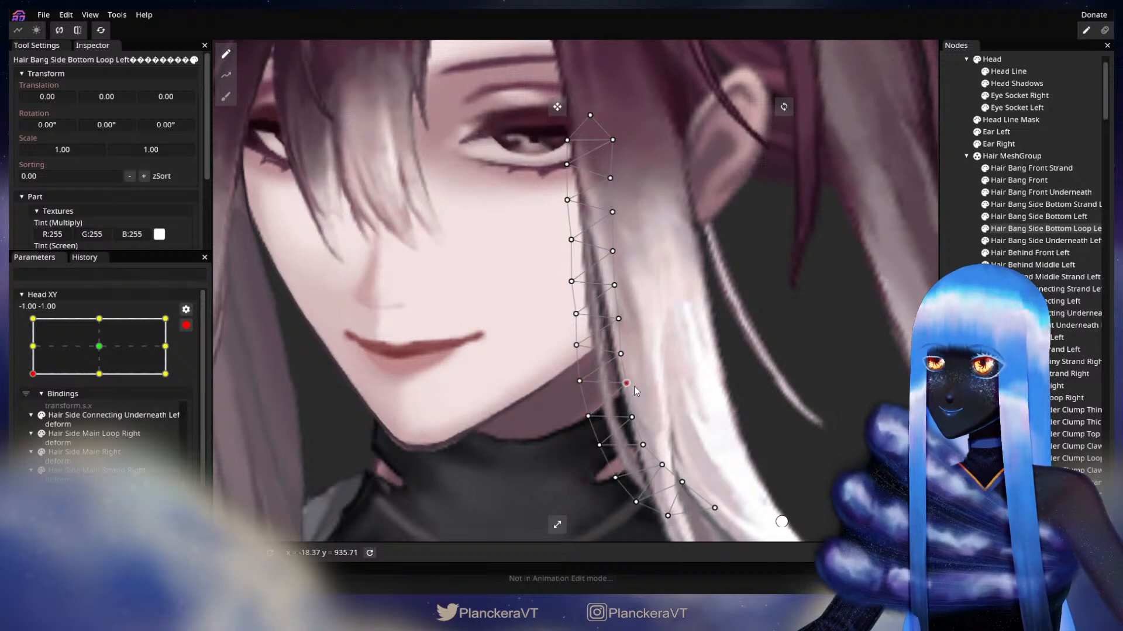
{"action": "left_click_drag", "start_coordinate": [593, 424], "coordinate": [608, 391]}
{"action": "left_click", "coordinate": [606, 388]}
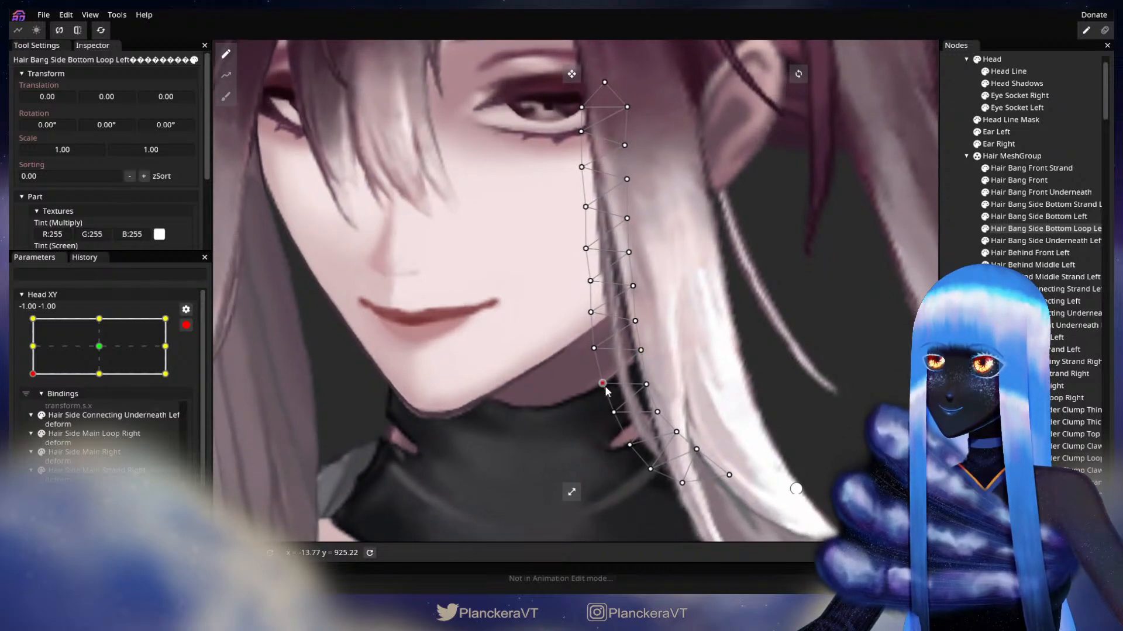
{"action": "left_click", "coordinate": [647, 386]}
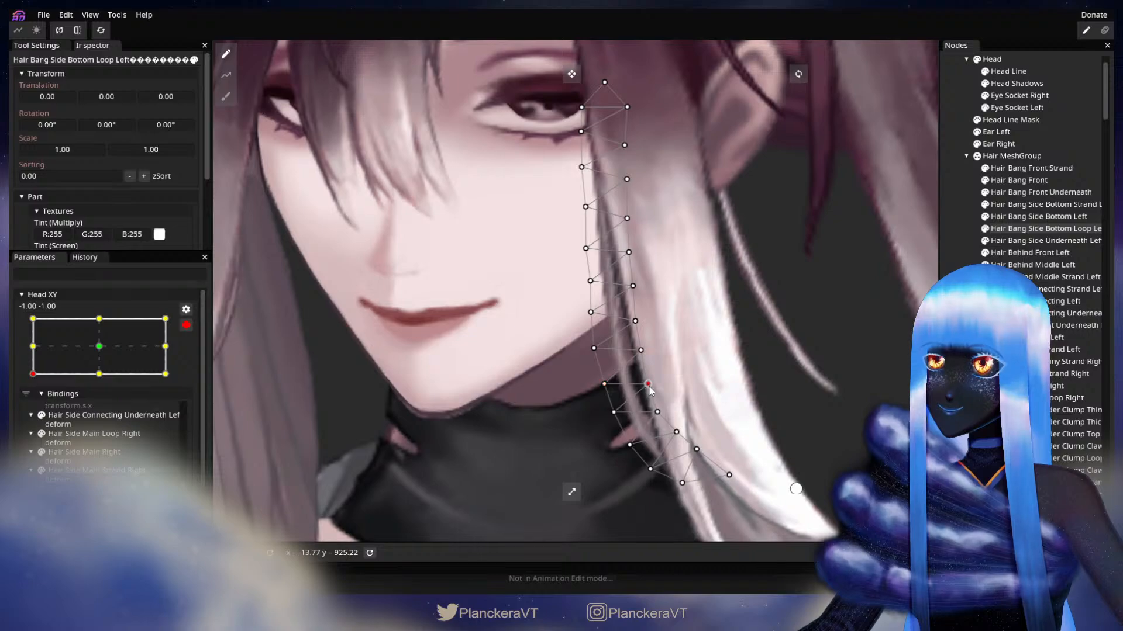
{"action": "left_click", "coordinate": [615, 415]}
{"action": "left_click", "coordinate": [658, 412]}
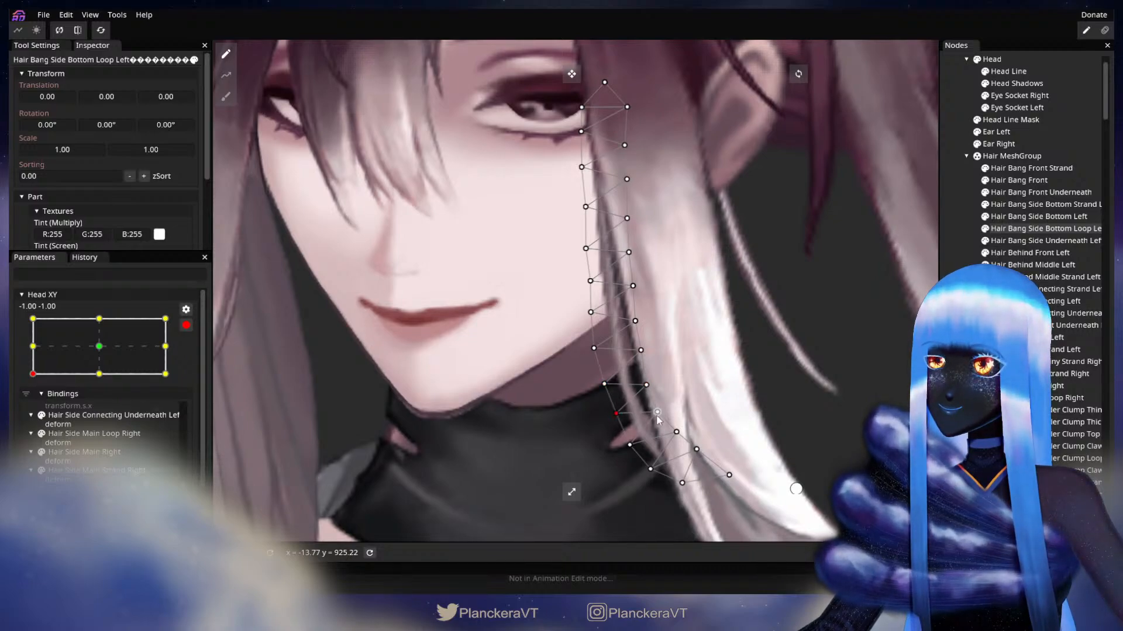
Deselect the side bang loop, disarm Head XY and test the whole hairstyle around -1.00, -1.00.
{"action": "left_click_drag", "start_coordinate": [752, 281], "coordinate": [739, 379]}
{"action": "scroll", "coordinate": [739, 379], "scroll_direction": "down", "scroll_amount": 4}
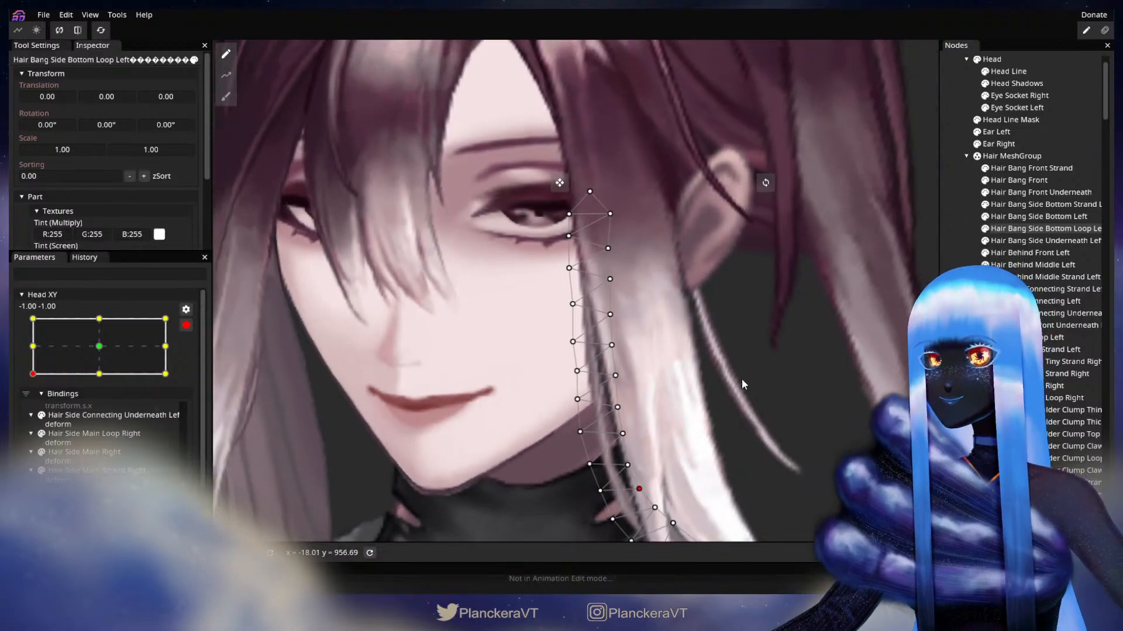
{"action": "scroll", "coordinate": [701, 432], "scroll_direction": "down", "scroll_amount": 3}
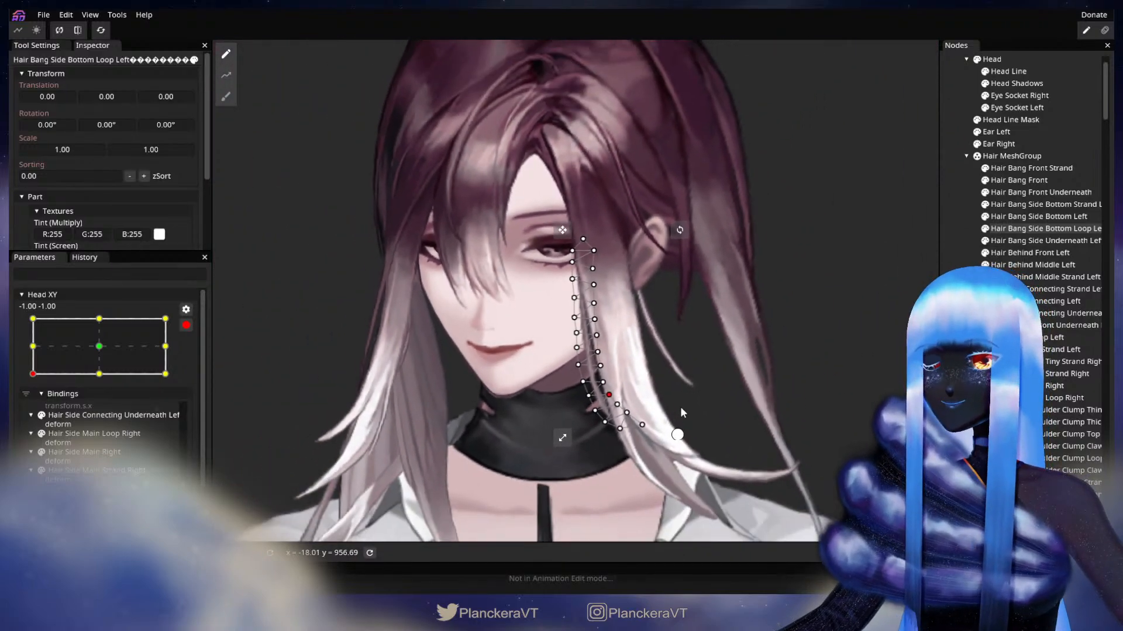
{"action": "left_click", "coordinate": [901, 361]}
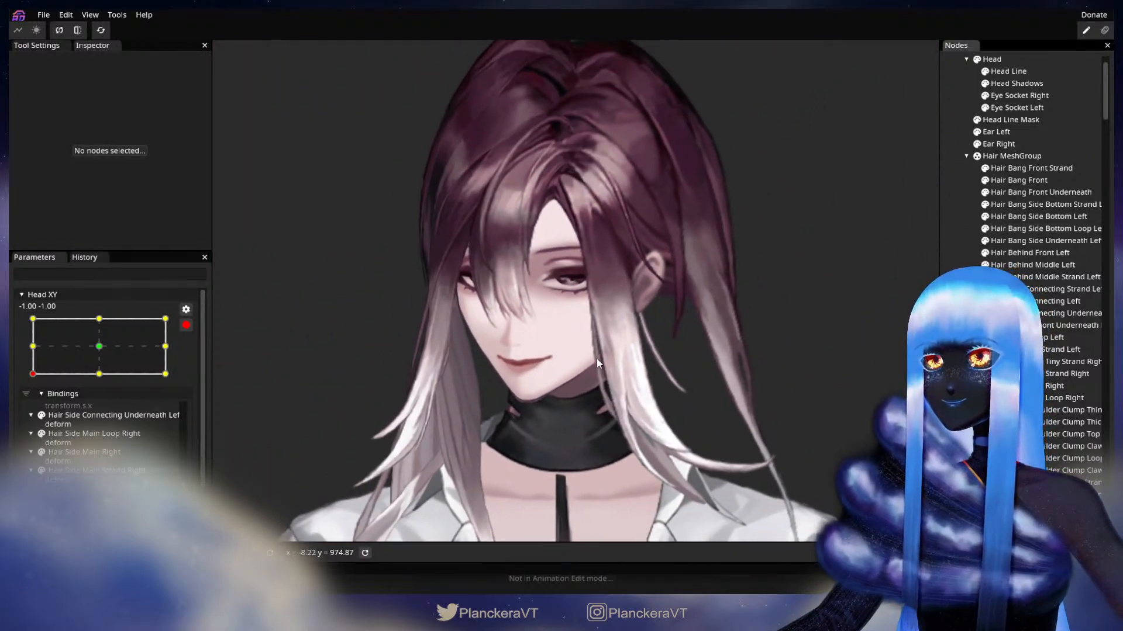
{"action": "mouse_move", "coordinate": [33, 407]}
{"action": "left_mouse_down"}
{"action": "mouse_move", "coordinate": [28, 390]}
{"action": "mouse_move", "coordinate": [25, 415]}
{"action": "left_mouse_up"}
Arm Head XY at -1.00, -1.00 and nudge one cheek-level vertex on each edge of Hair Bang Side Bottom Loop Left.
{"action": "left_click", "coordinate": [194, 358]}
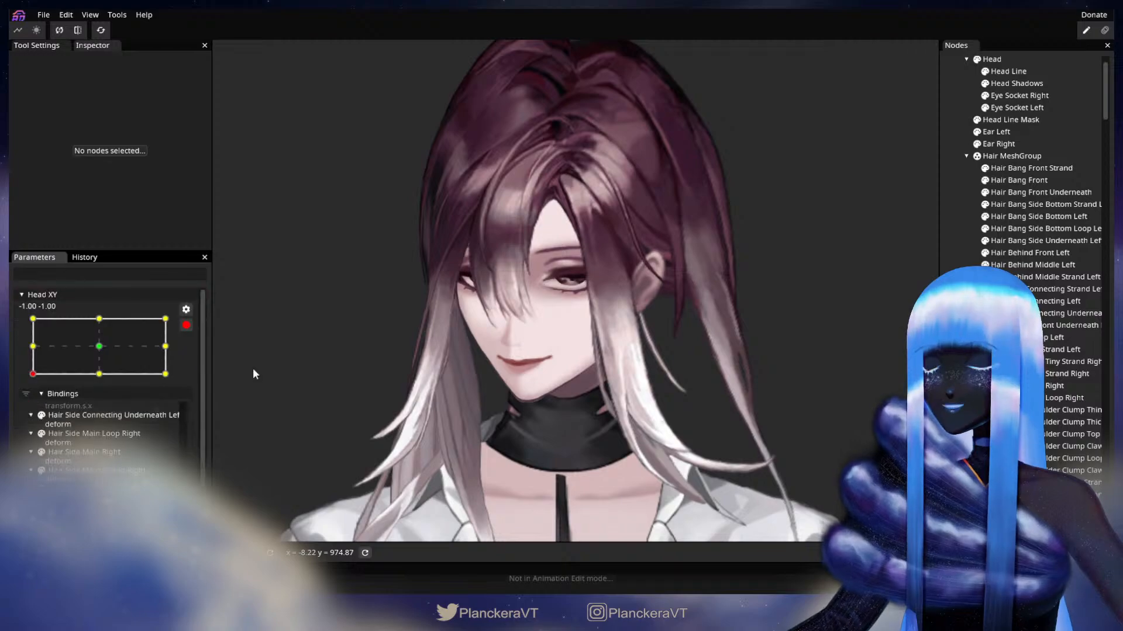
{"action": "scroll", "coordinate": [508, 357], "scroll_direction": "up", "scroll_amount": 3}
{"action": "scroll", "coordinate": [508, 357], "scroll_direction": "up", "scroll_amount": 3}
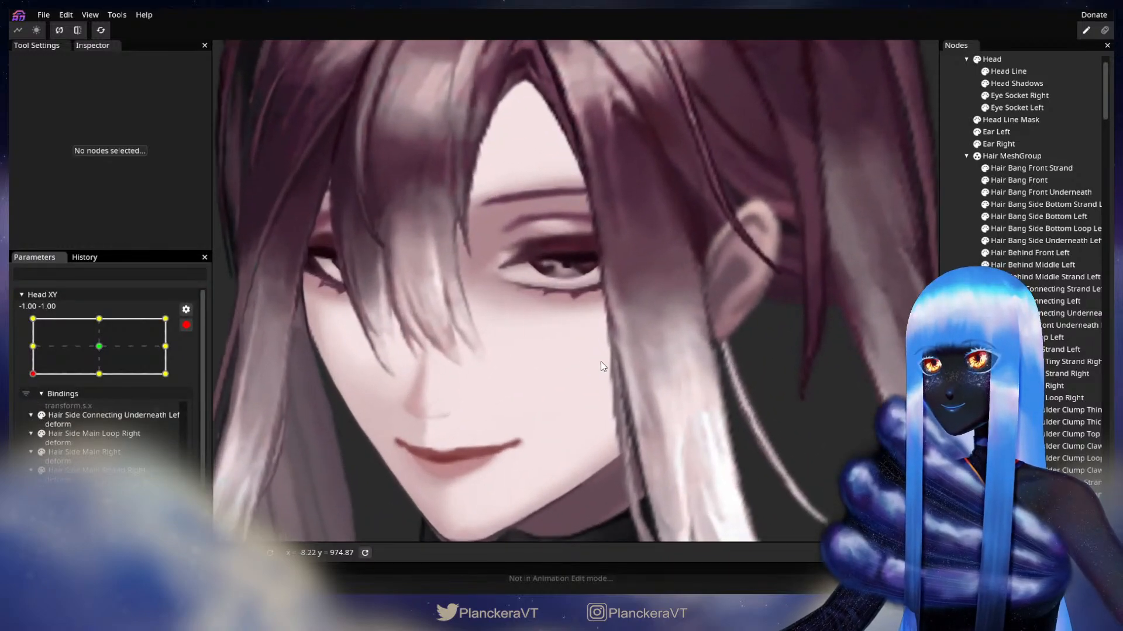
{"action": "scroll", "coordinate": [577, 293], "scroll_direction": "up", "scroll_amount": 3}
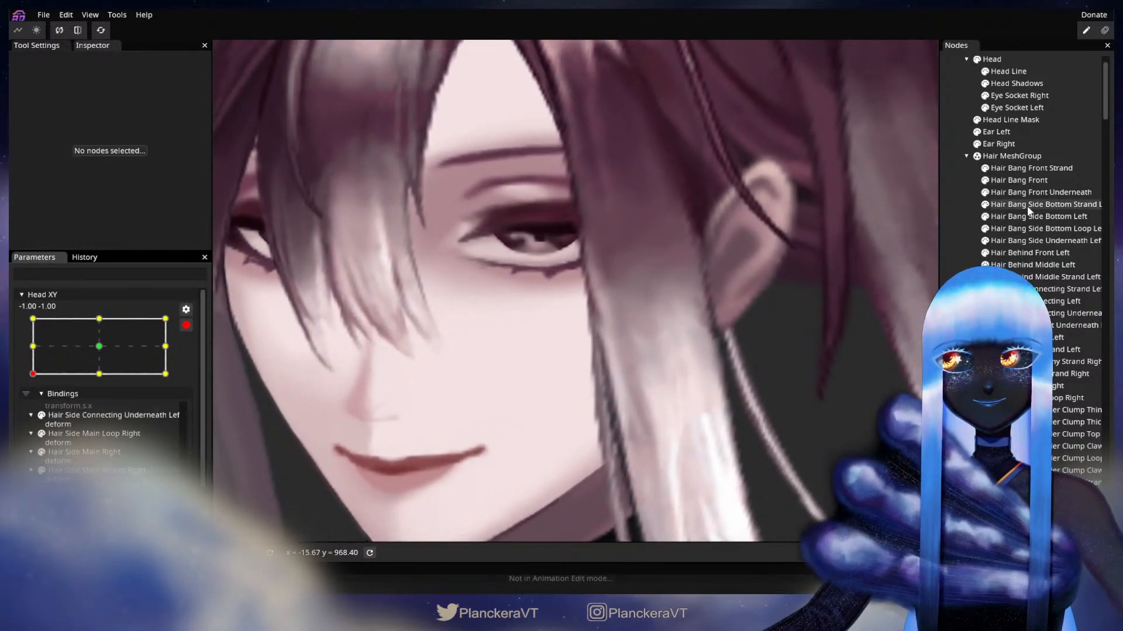
{"action": "left_click", "coordinate": [1040, 229]}
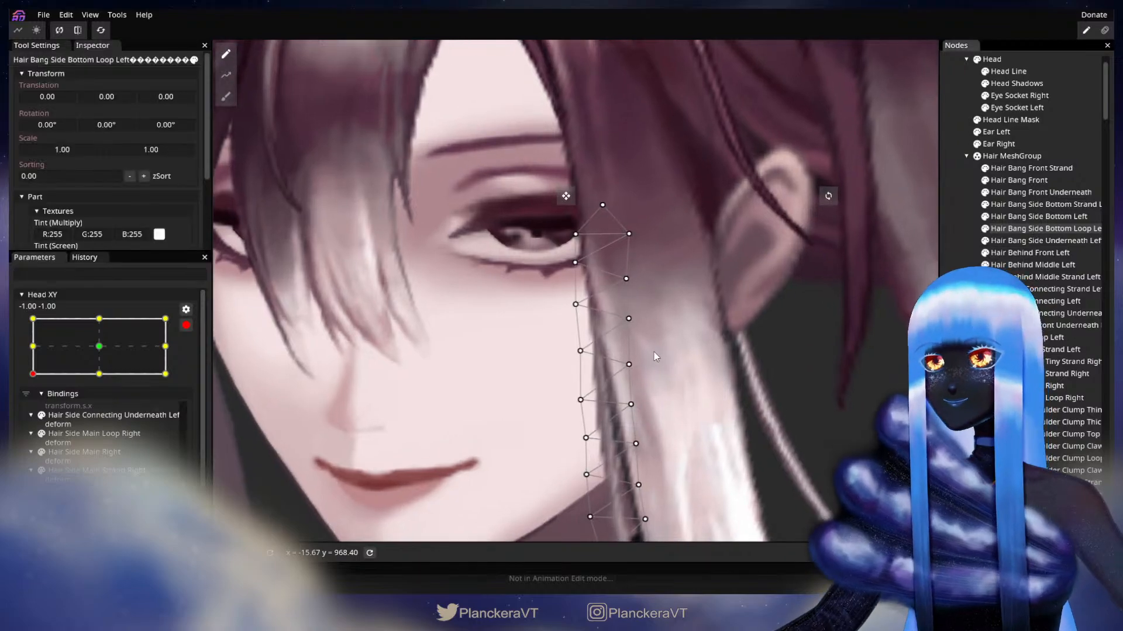
{"action": "left_click", "coordinate": [578, 355]}
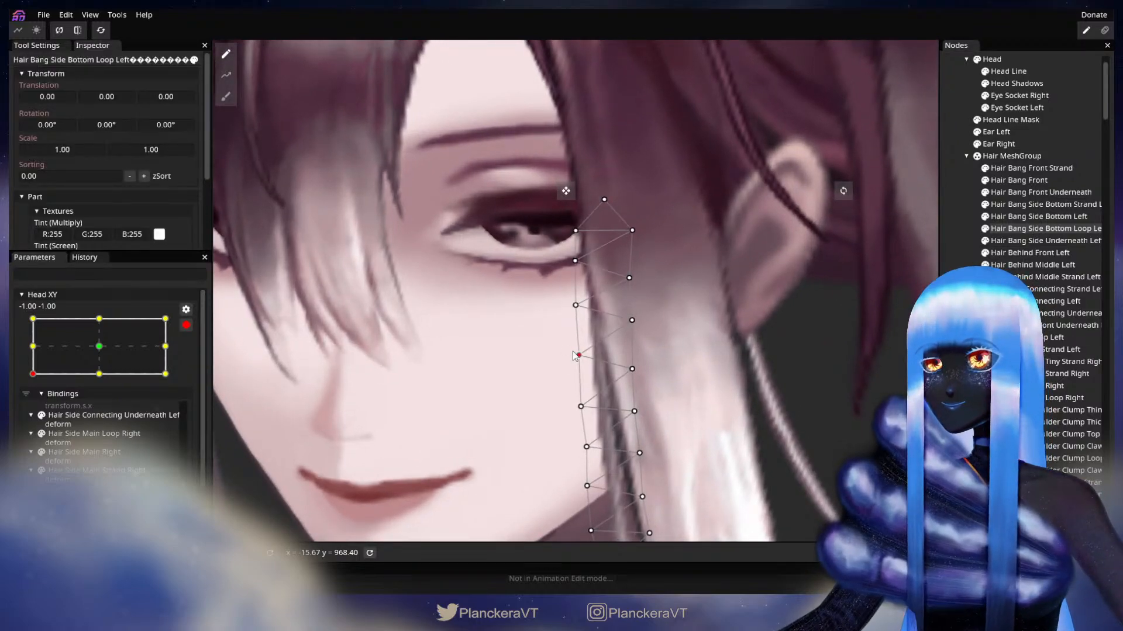
{"action": "left_click", "coordinate": [630, 320]}
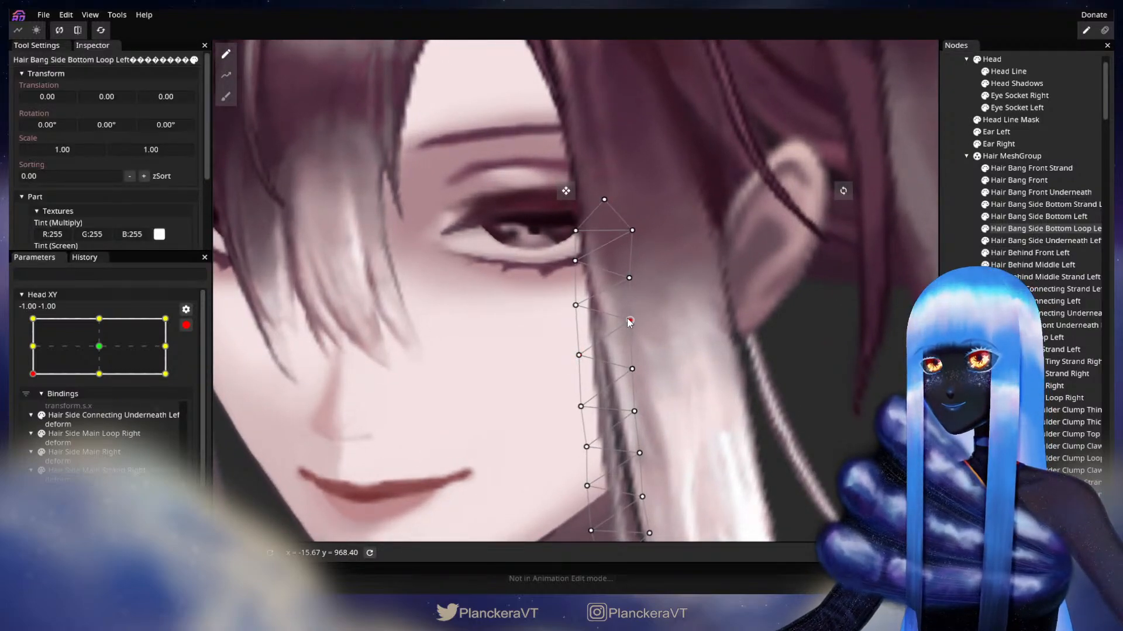
Deselect the side bang loop, review the whole hairstyle and disarm Head XY.
{"action": "left_click", "coordinate": [738, 301]}
{"action": "scroll", "coordinate": [739, 300], "scroll_direction": "down", "scroll_amount": 3}
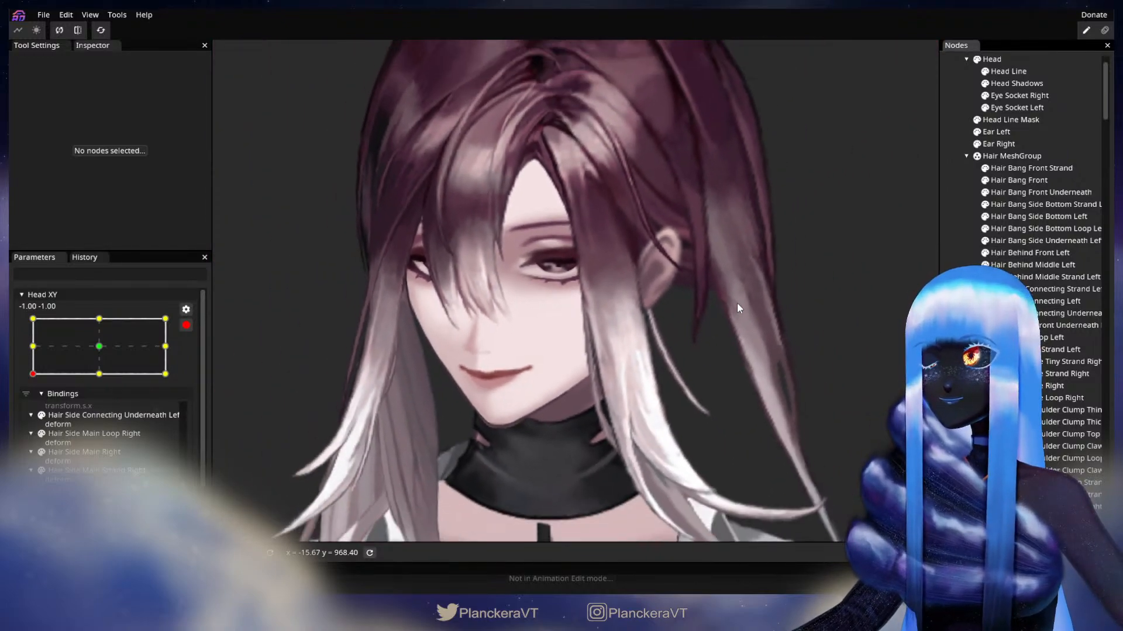
{"action": "scroll", "coordinate": [737, 303], "scroll_direction": "down", "scroll_amount": 3}
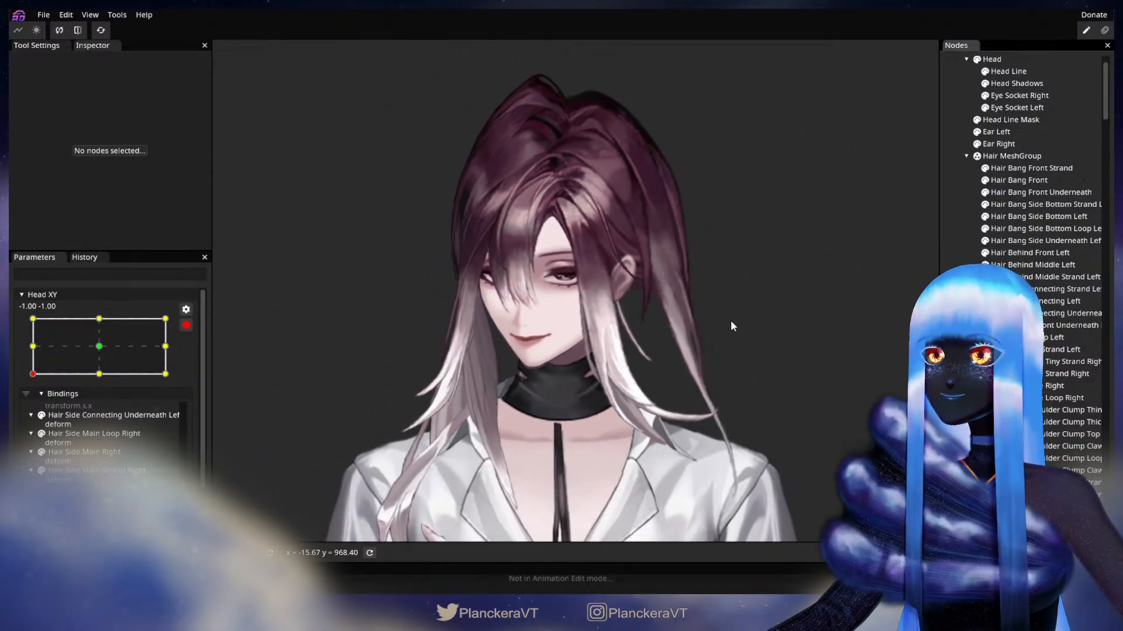
{"action": "scroll", "coordinate": [150, 331], "scroll_direction": "down", "scroll_amount": 2}
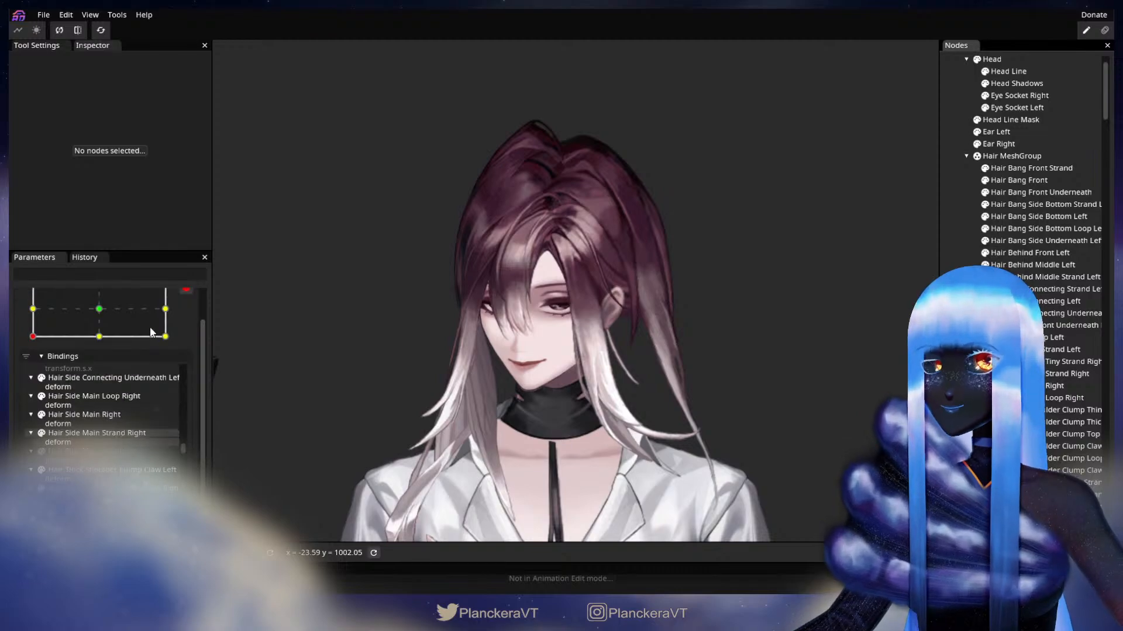
{"action": "scroll", "coordinate": [186, 350], "scroll_direction": "up", "scroll_amount": 3}
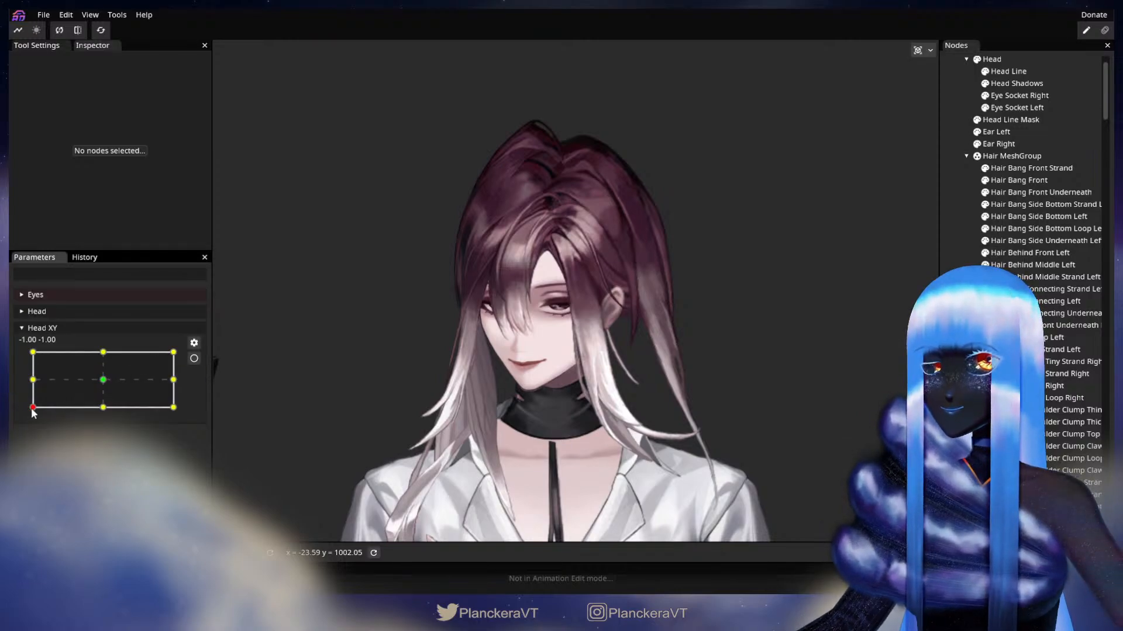
Set Head XY to -1.00, -1.00 and arm the parameter for keyframe editing.
{"action": "mouse_move", "coordinate": [33, 413]}
{"action": "left_mouse_down"}
{"action": "mouse_move", "coordinate": [28, 360]}
{"action": "mouse_move", "coordinate": [26, 409]}
{"action": "left_mouse_up"}
{"action": "scroll", "coordinate": [461, 386], "scroll_direction": "up", "scroll_amount": 2}
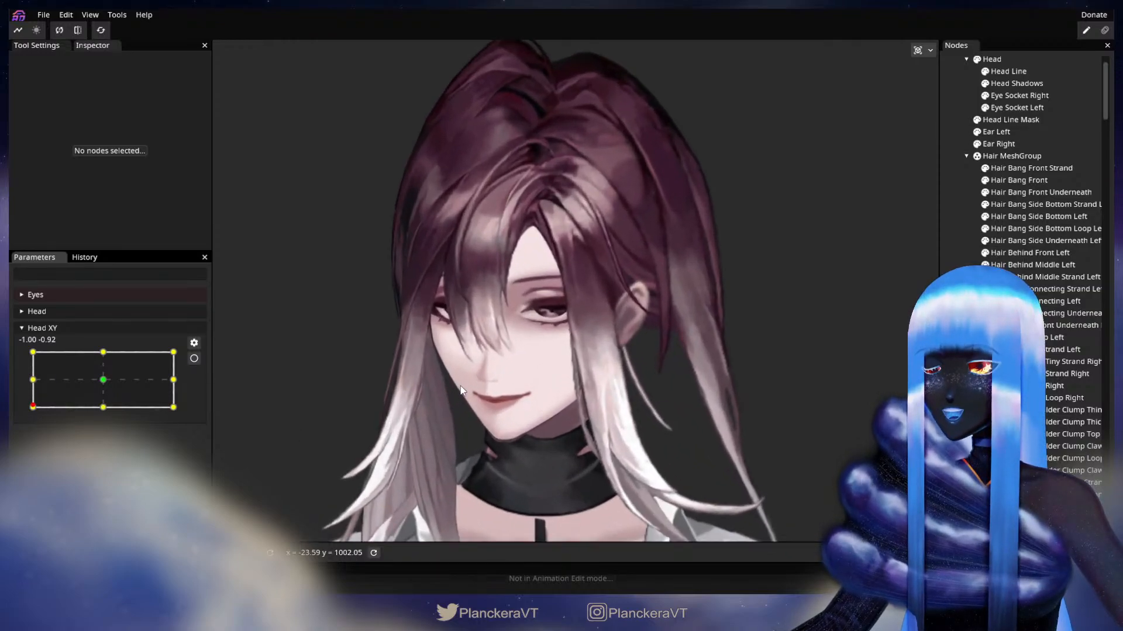
{"action": "scroll", "coordinate": [460, 390], "scroll_direction": "up", "scroll_amount": 4}
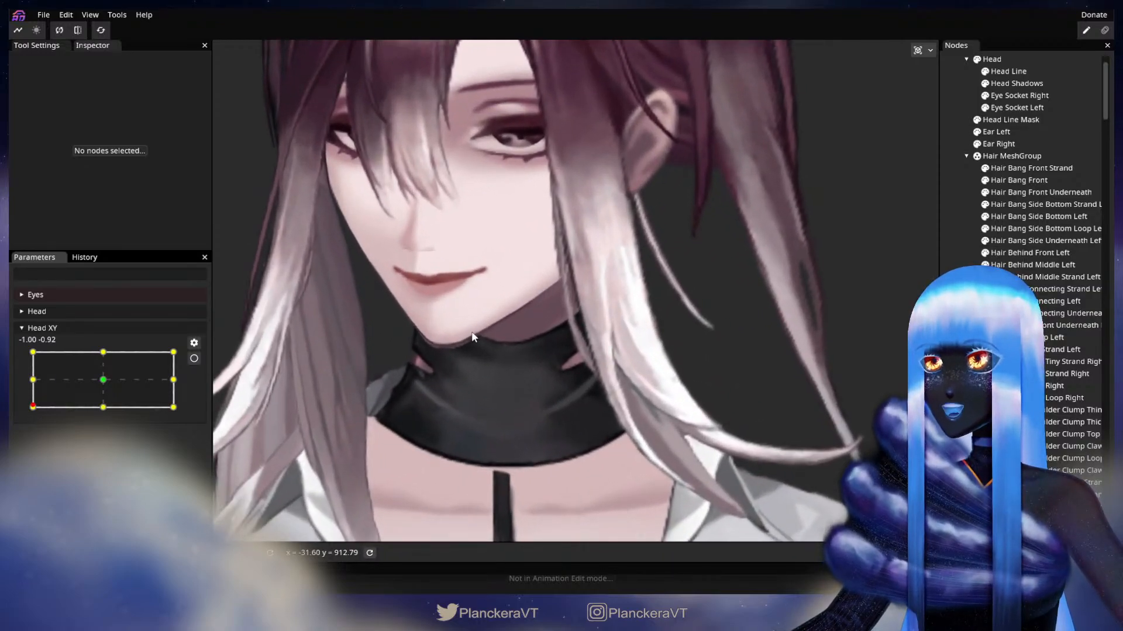
{"action": "scroll", "coordinate": [473, 338], "scroll_direction": "up", "scroll_amount": 3}
{"action": "left_click", "coordinate": [195, 358]}
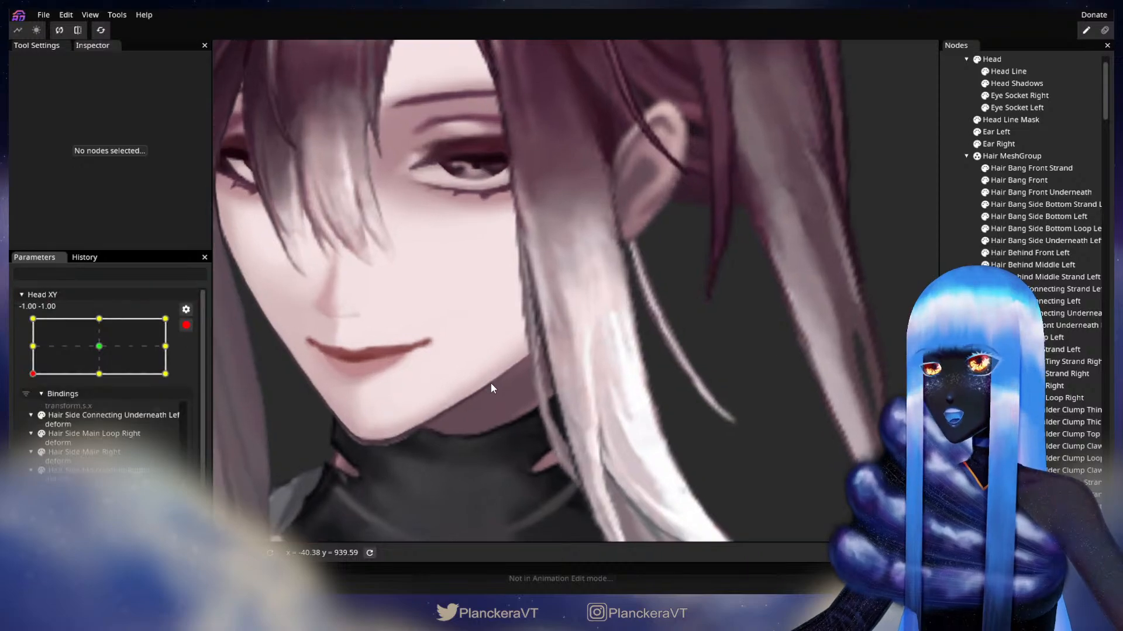
{"action": "scroll", "coordinate": [585, 351], "scroll_direction": "up", "scroll_amount": 2}
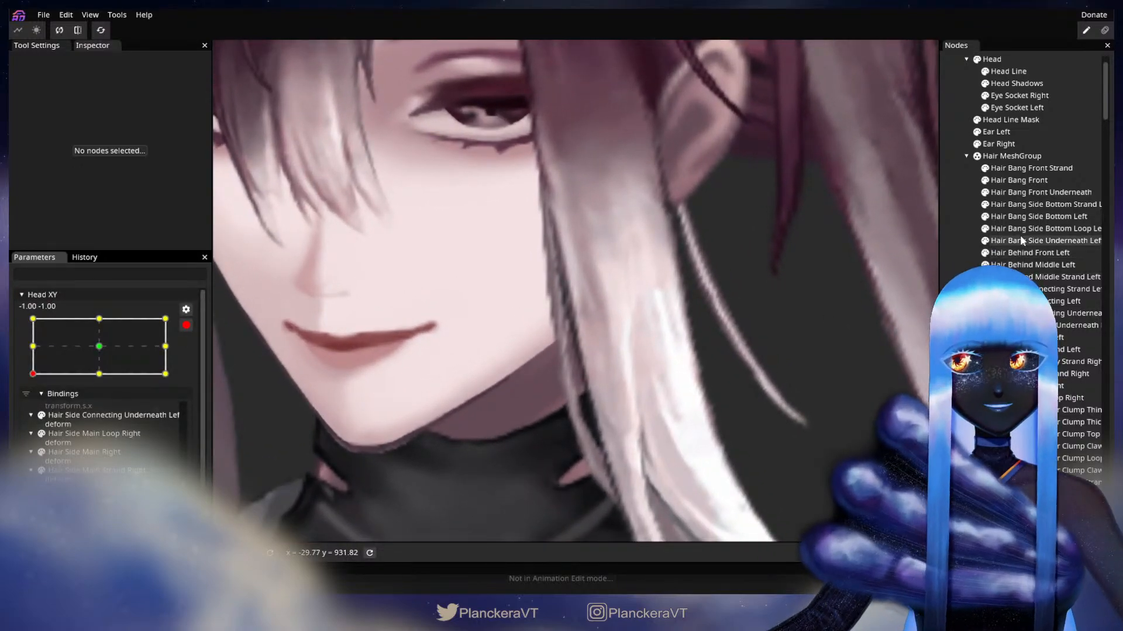
Nudge the deform vertices of Hair Bang Side Bottom Loop Left beside the jawline to smooth the strand at the armed keyframe.
{"action": "left_click", "coordinate": [1019, 229]}
{"action": "double_click", "coordinate": [546, 362]}
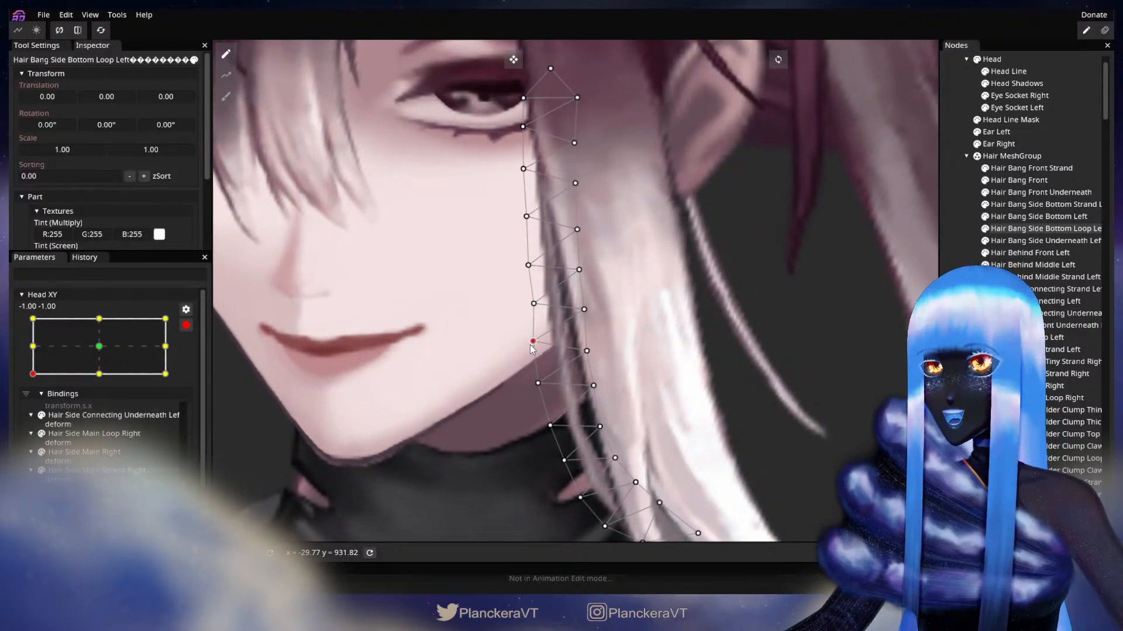
{"action": "left_click_drag", "start_coordinate": [531, 349], "coordinate": [533, 349]}
{"action": "left_click", "coordinate": [536, 384]}
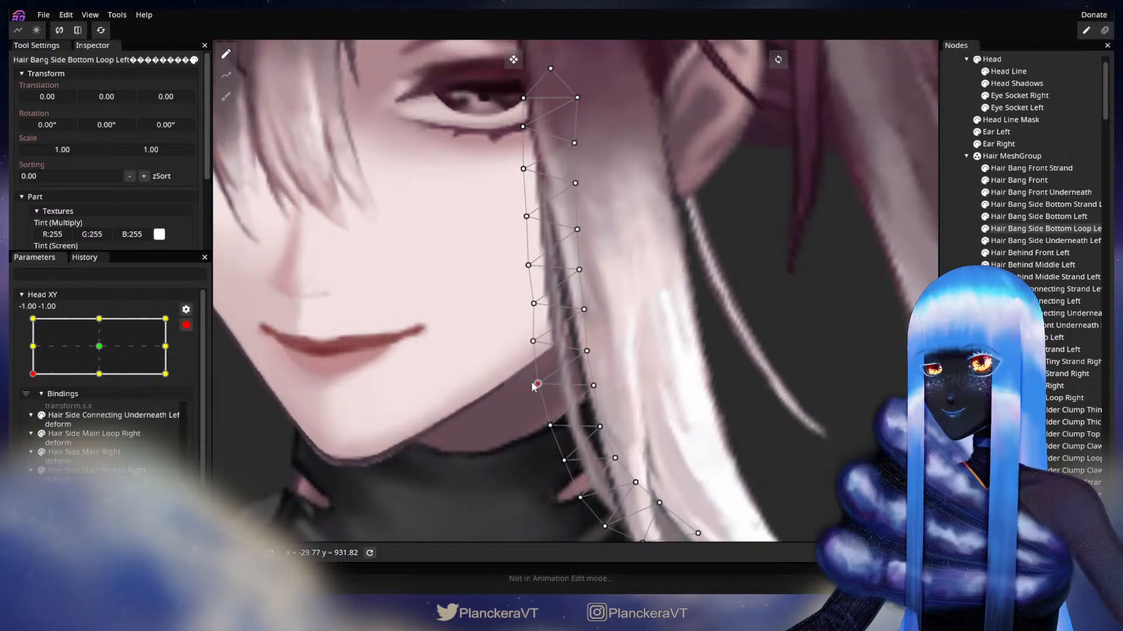
{"action": "left_click", "coordinate": [583, 352]}
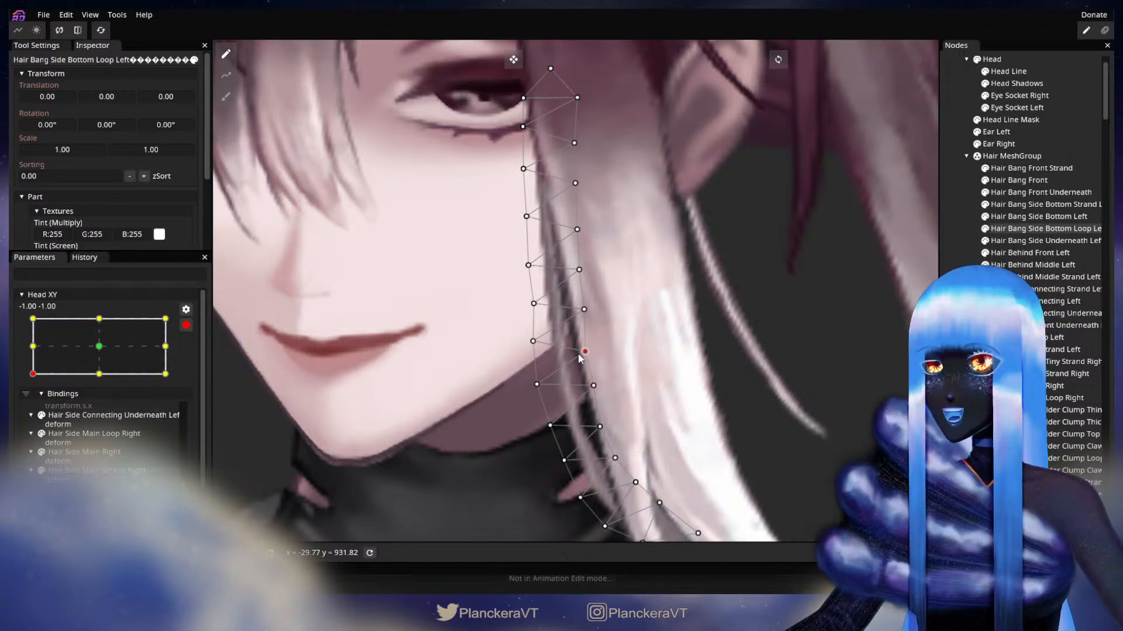
{"action": "left_click_drag", "start_coordinate": [532, 342], "coordinate": [530, 343]}
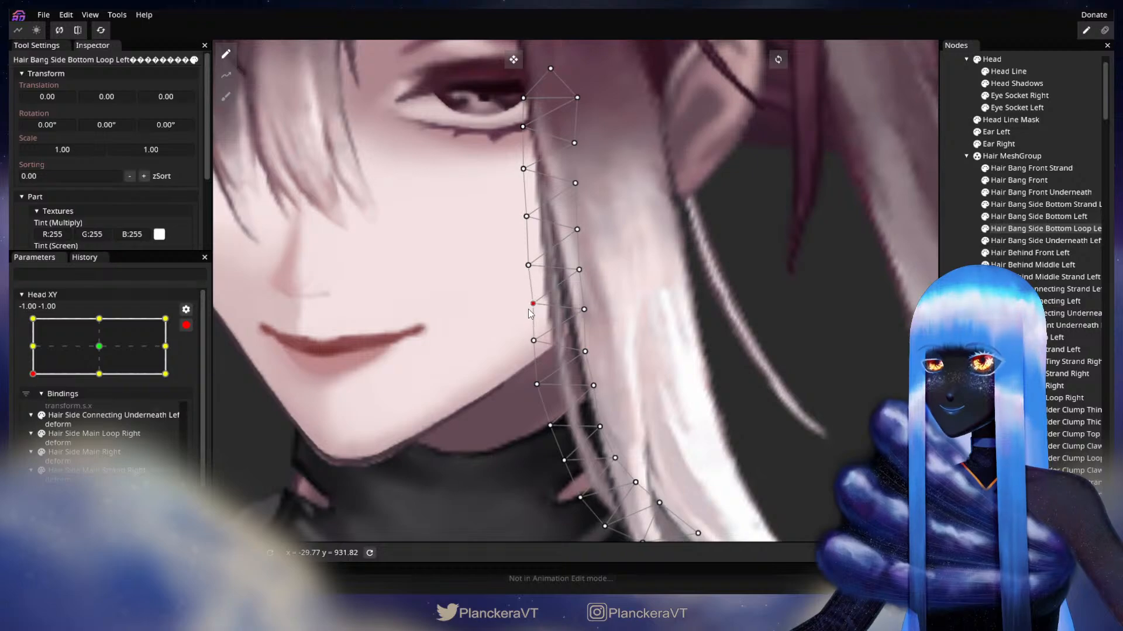
{"action": "left_click", "coordinate": [584, 352]}
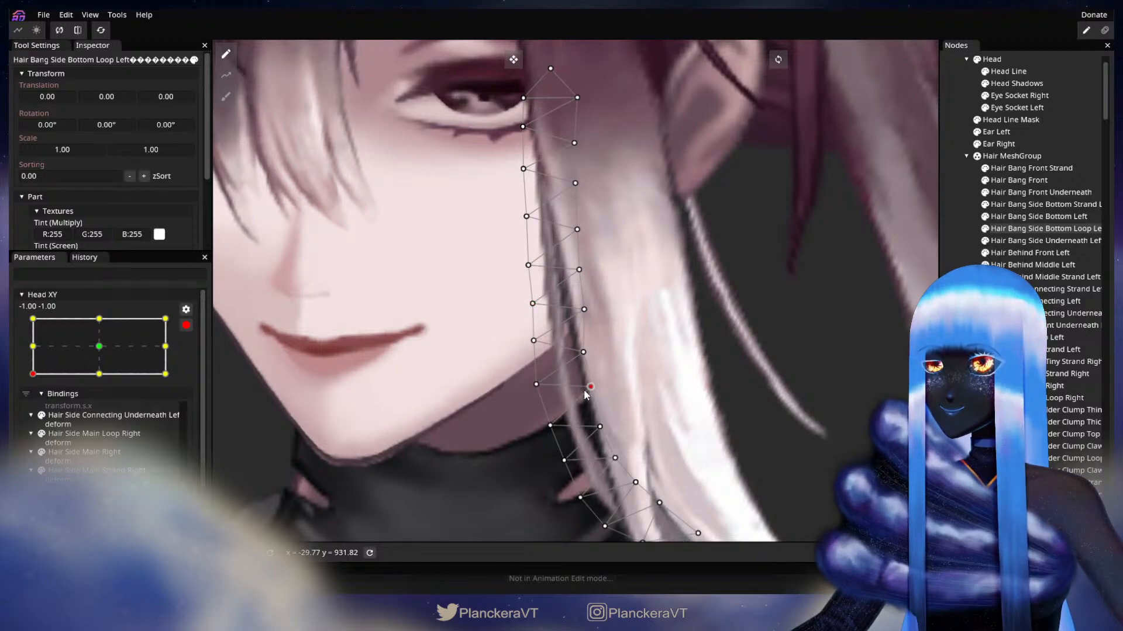
{"action": "left_click_drag", "start_coordinate": [586, 390], "coordinate": [617, 332]}
{"action": "left_click", "coordinate": [578, 370]}
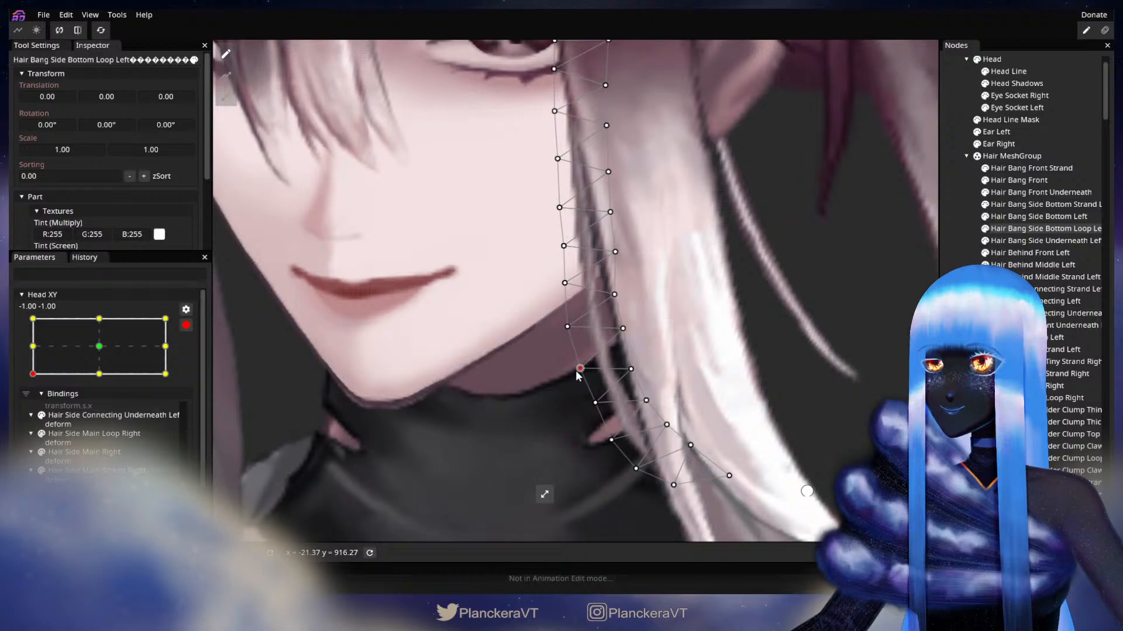
Deselect the hair strand, disarm Head XY, and preview the head movement around the -1.00, -1.00 corner.
{"action": "left_click", "coordinate": [787, 284]}
{"action": "scroll", "coordinate": [787, 284], "scroll_direction": "down", "scroll_amount": 2}
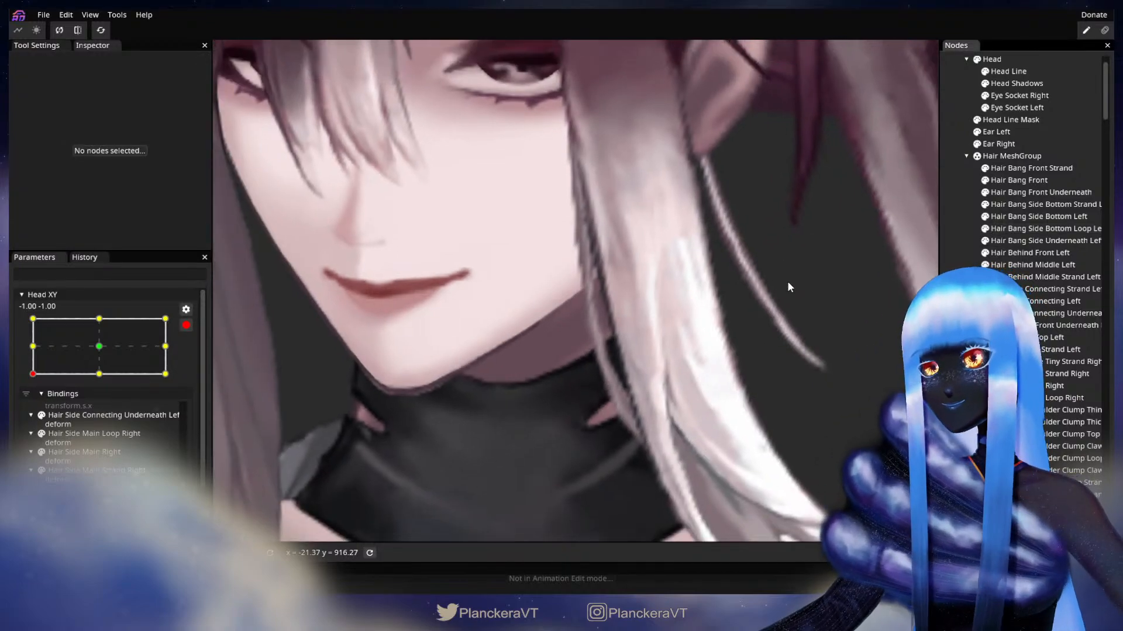
{"action": "scroll", "coordinate": [788, 317], "scroll_direction": "down", "scroll_amount": 2}
{"action": "scroll", "coordinate": [678, 303], "scroll_direction": "up", "scroll_amount": 1}
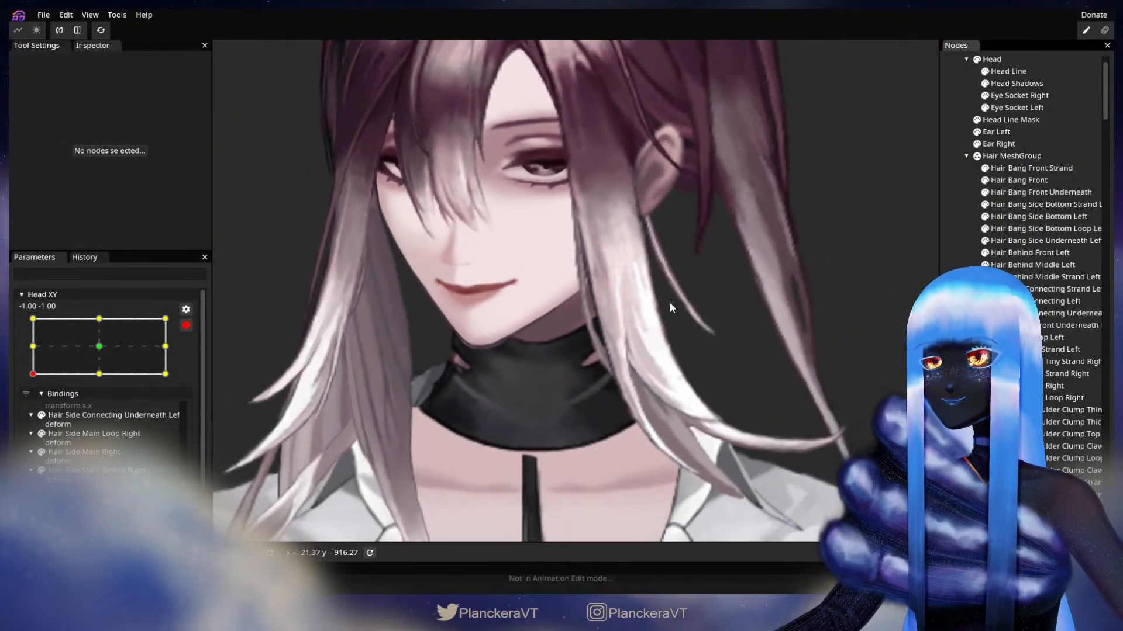
{"action": "left_click", "coordinate": [186, 325]}
{"action": "mouse_move", "coordinate": [33, 409]}
{"action": "left_mouse_down"}
{"action": "mouse_move", "coordinate": [29, 381]}
{"action": "mouse_move", "coordinate": [30, 406]}
{"action": "left_mouse_up"}
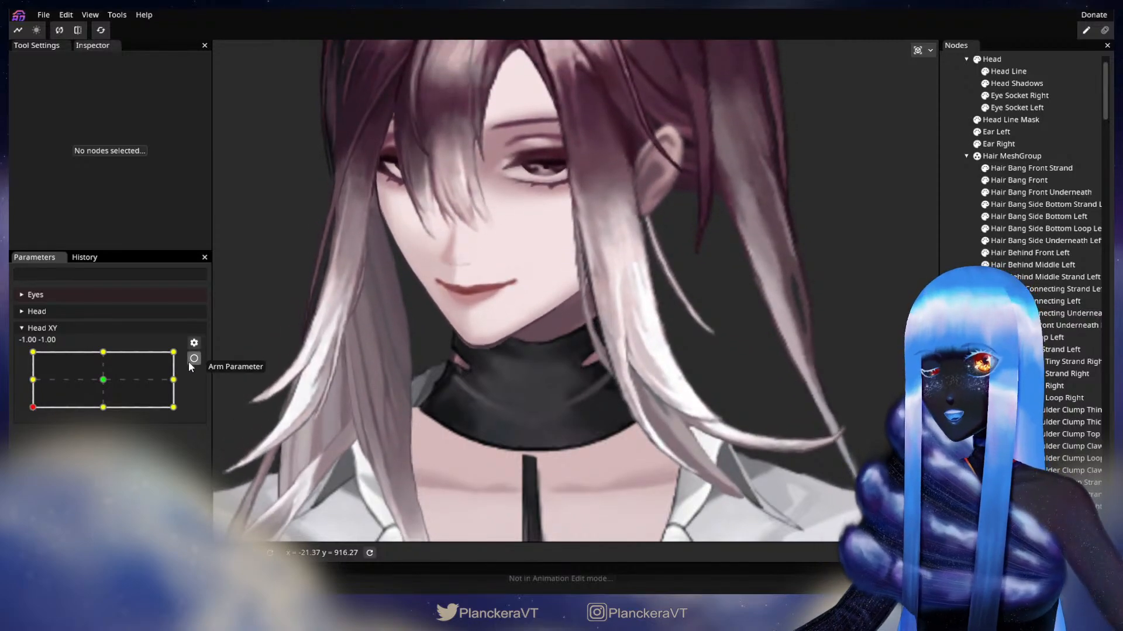
Re-arm Head XY at -1.00, -1.00 and refine both edges of the Hair Bang Side Bottom Loop Left mesh near the jaw.
{"action": "left_click", "coordinate": [193, 361]}
{"action": "scroll", "coordinate": [553, 323], "scroll_direction": "up", "scroll_amount": 5}
{"action": "scroll", "coordinate": [591, 335], "scroll_direction": "up", "scroll_amount": 4}
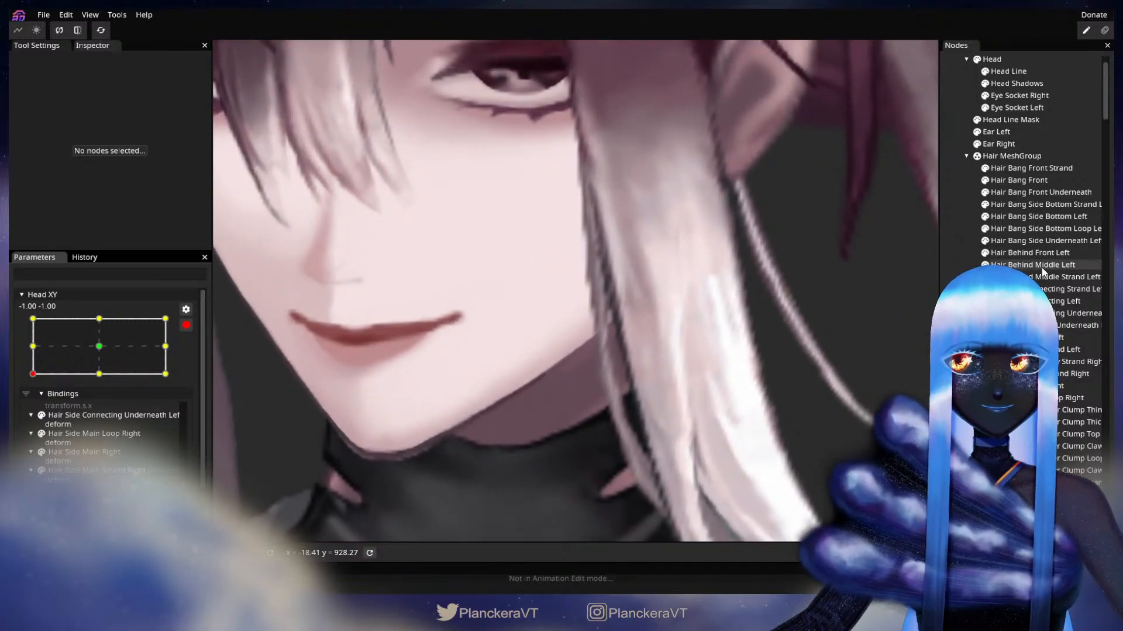
{"action": "left_click", "coordinate": [1039, 228]}
{"action": "scroll", "coordinate": [630, 325], "scroll_direction": "up", "scroll_amount": 3}
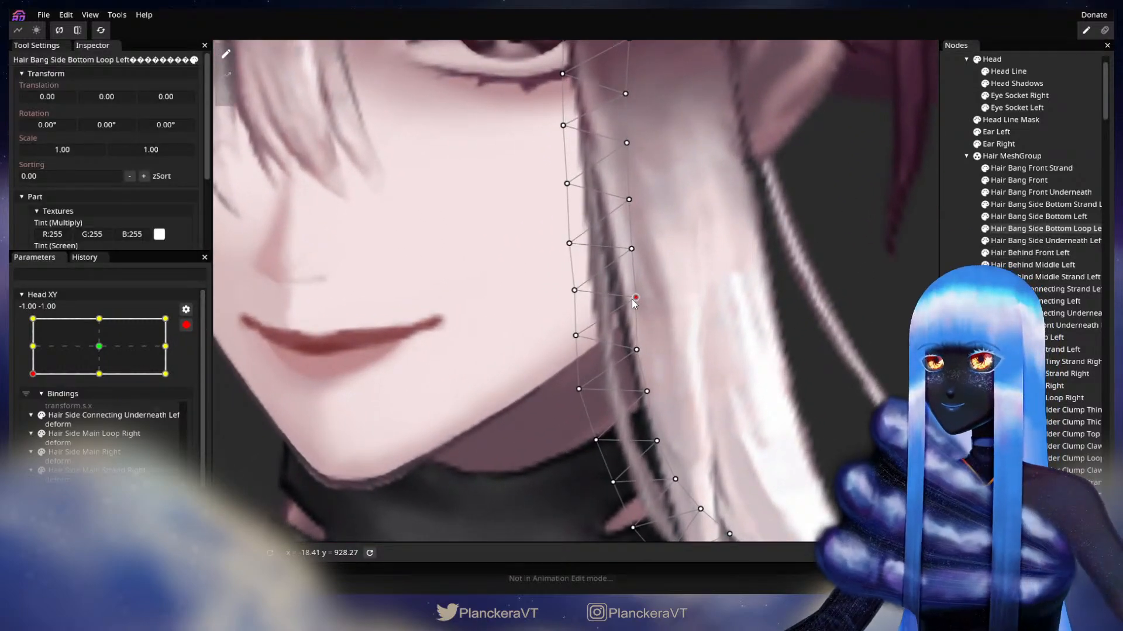
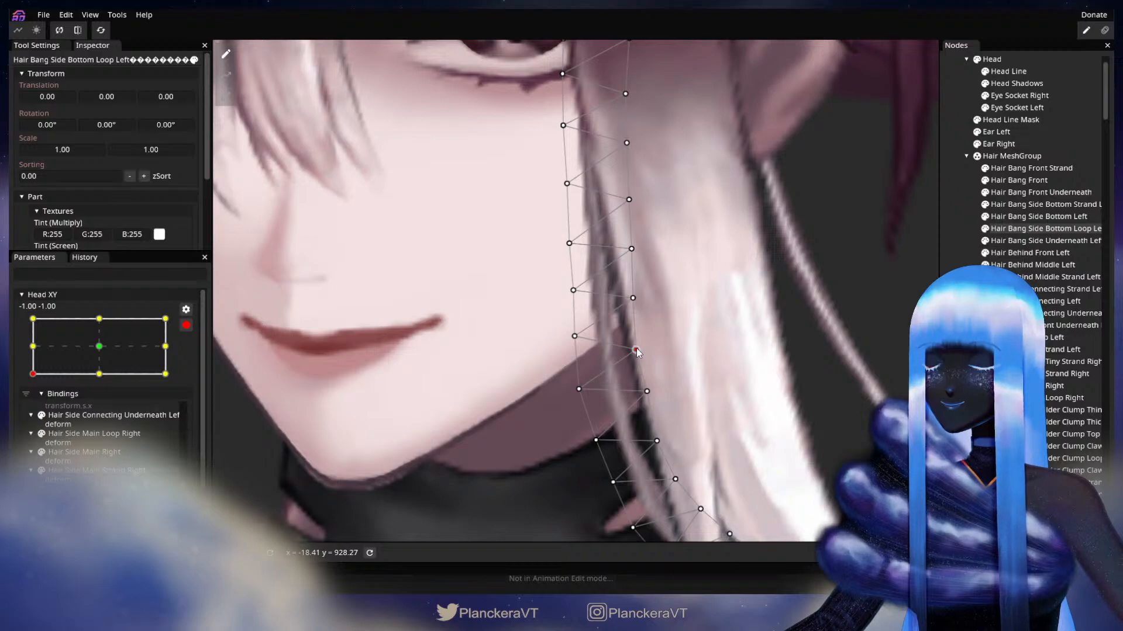
{"action": "left_click_drag", "start_coordinate": [573, 388], "coordinate": [601, 335]}
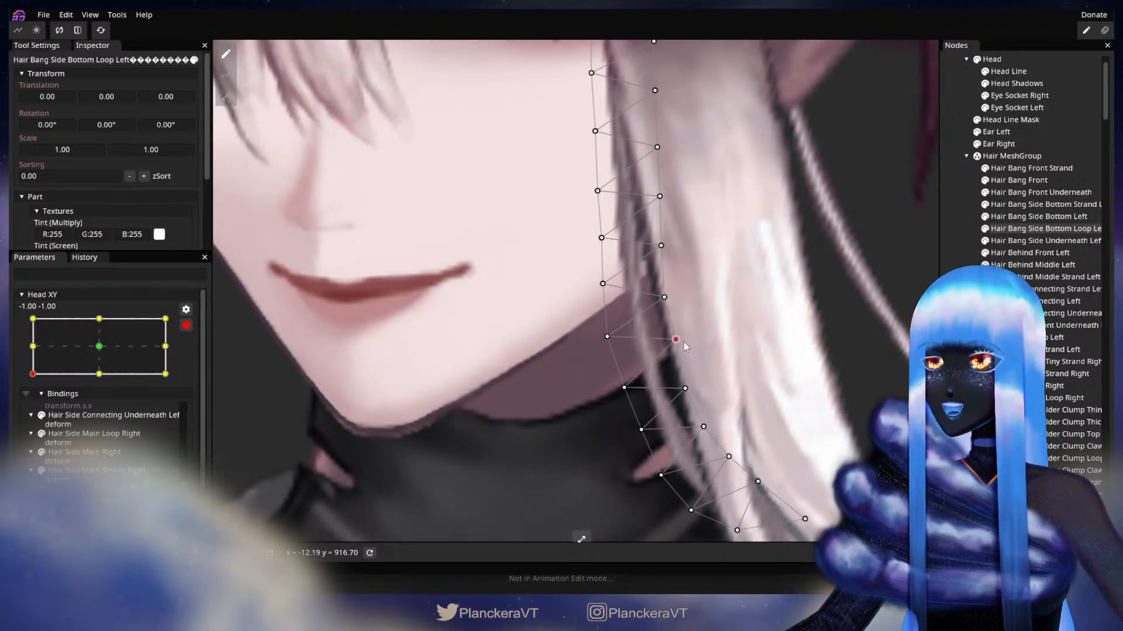
{"action": "scroll", "coordinate": [704, 331], "scroll_direction": "down", "scroll_amount": 2}
{"action": "left_click_drag", "start_coordinate": [719, 310], "coordinate": [668, 383]}
{"action": "scroll", "coordinate": [760, 374], "scroll_direction": "down", "scroll_amount": 2}
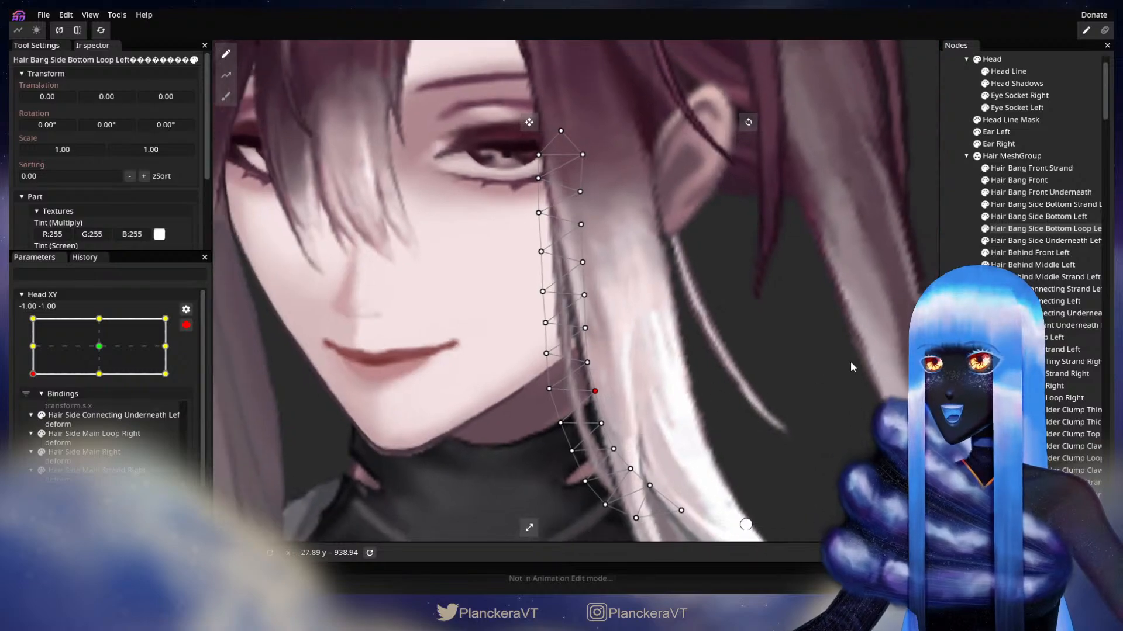
Disarm Head XY and check how the reshaped loop strand moves between the lower and middle keyframes at X -1.00.
{"action": "left_click", "coordinate": [959, 380]}
{"action": "scroll", "coordinate": [571, 358], "scroll_direction": "down", "scroll_amount": 3}
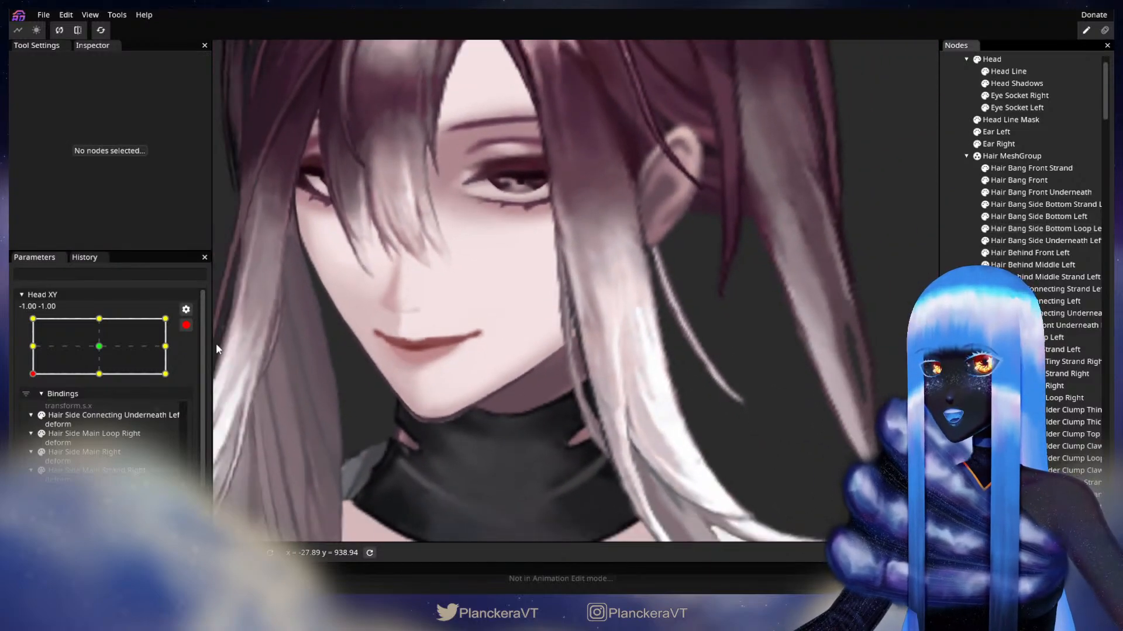
{"action": "left_click", "coordinate": [186, 325]}
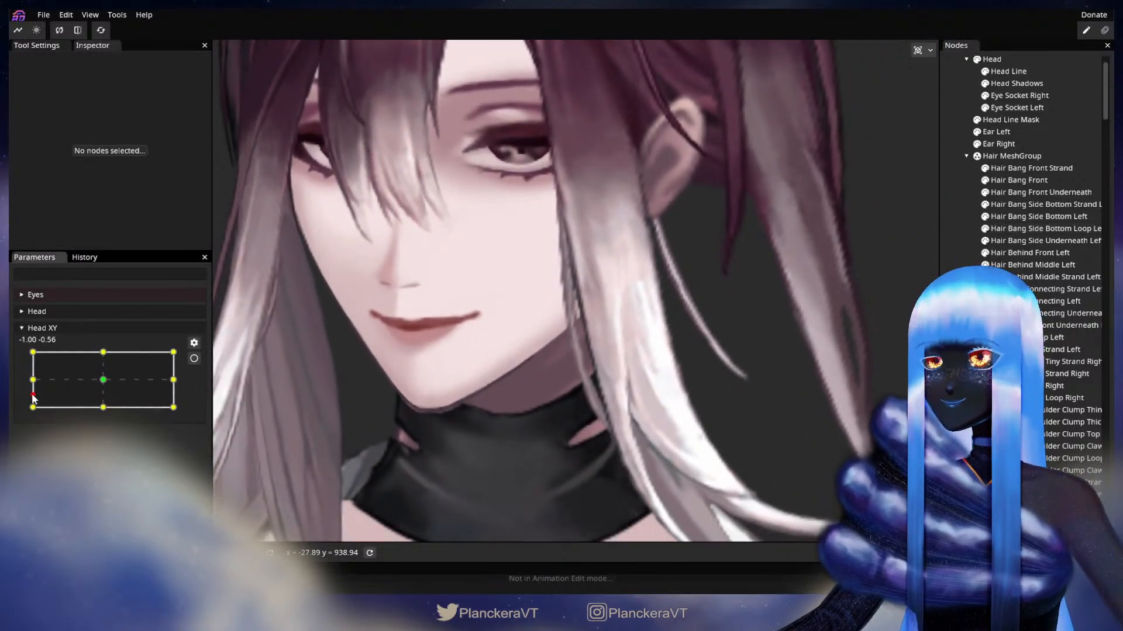
{"action": "mouse_move", "coordinate": [33, 409]}
{"action": "left_mouse_down"}
{"action": "mouse_move", "coordinate": [35, 385]}
{"action": "mouse_move", "coordinate": [33, 406]}
{"action": "left_mouse_up"}
With Head XY armed at -1.00, -1.00, shift the Hair Bang Side Bottom Loop Left vertices beside the cheek to even out the strand's curve.
{"action": "scroll", "coordinate": [406, 353], "scroll_direction": "up", "scroll_amount": 4}
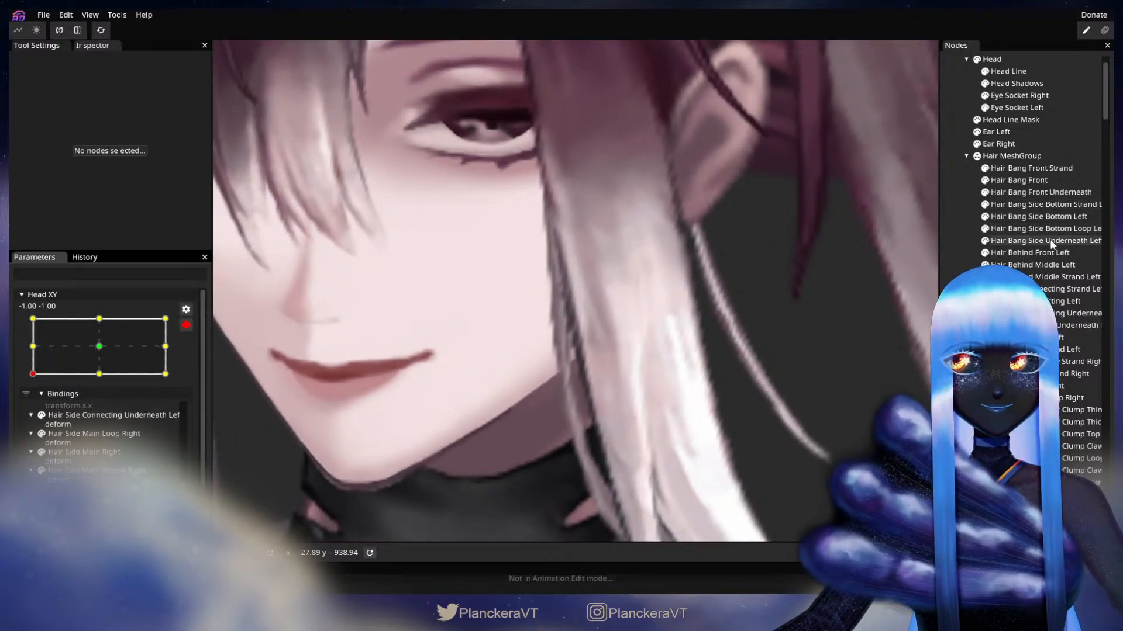
{"action": "left_click", "coordinate": [1038, 230]}
{"action": "scroll", "coordinate": [886, 255], "scroll_direction": "up", "scroll_amount": 1}
{"action": "left_click_drag", "start_coordinate": [587, 341], "coordinate": [593, 345]}
{"action": "left_click_drag", "start_coordinate": [593, 304], "coordinate": [597, 303]}
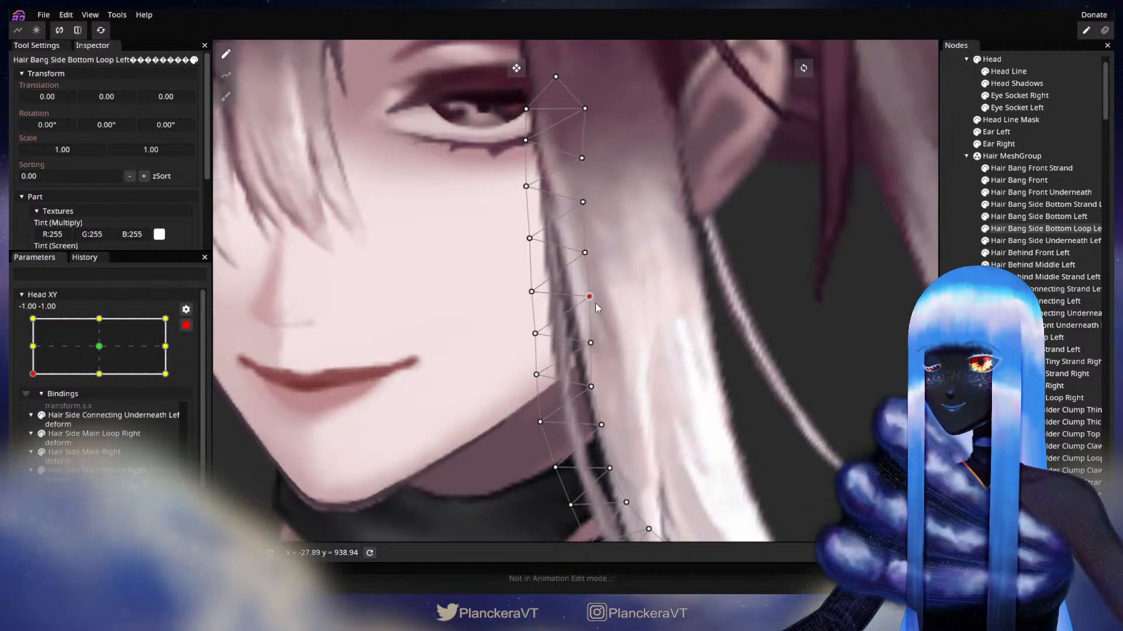
{"action": "left_click", "coordinate": [532, 291]}
{"action": "left_click_drag", "start_coordinate": [531, 292], "coordinate": [530, 291]}
{"action": "left_click", "coordinate": [585, 253]}
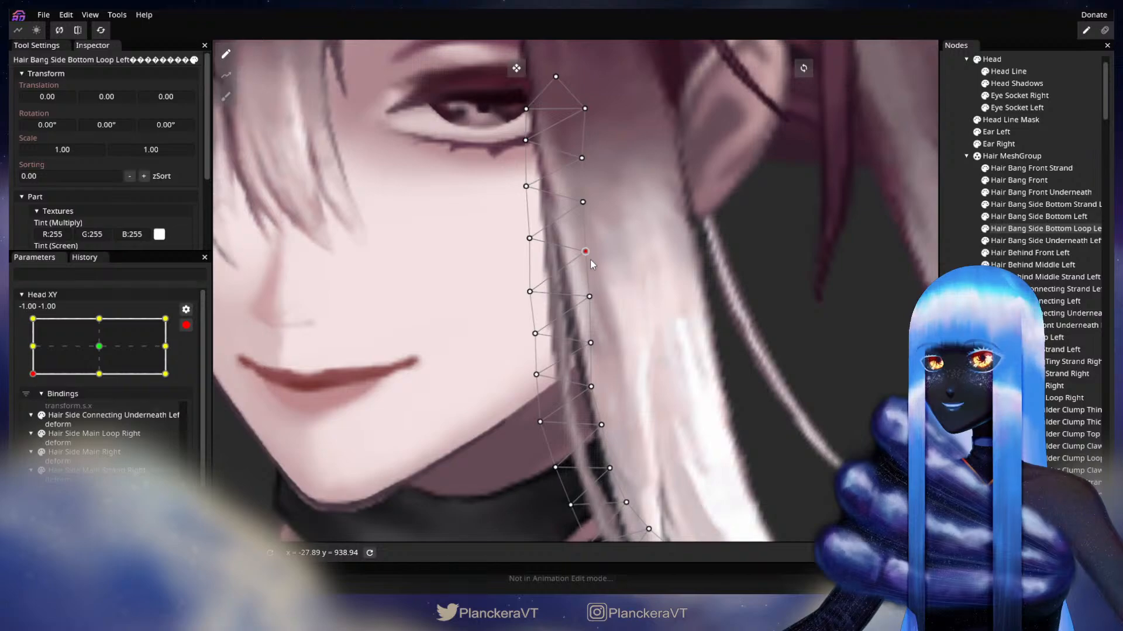
{"action": "left_click", "coordinate": [592, 341]}
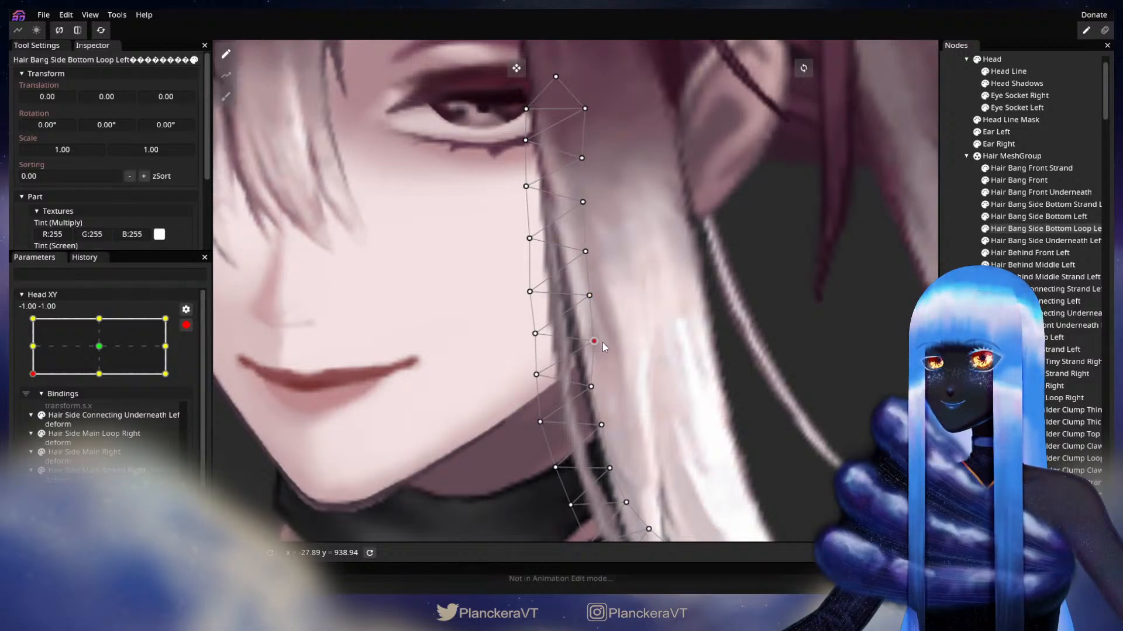
{"action": "left_click_drag", "start_coordinate": [606, 346], "coordinate": [632, 308]}
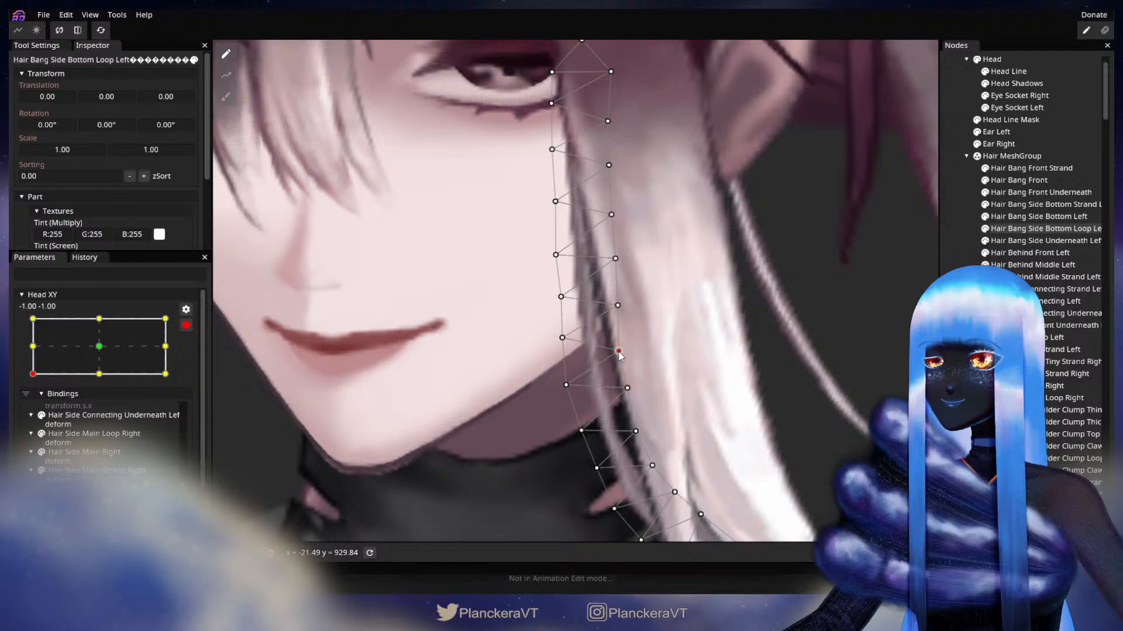
Disarm Head XY and inspect the side bangs while moving the head from -1.00, -1.00 to about -1.00, -0.04.
{"action": "left_click", "coordinate": [902, 346]}
{"action": "scroll", "coordinate": [693, 356], "scroll_direction": "down", "scroll_amount": 4}
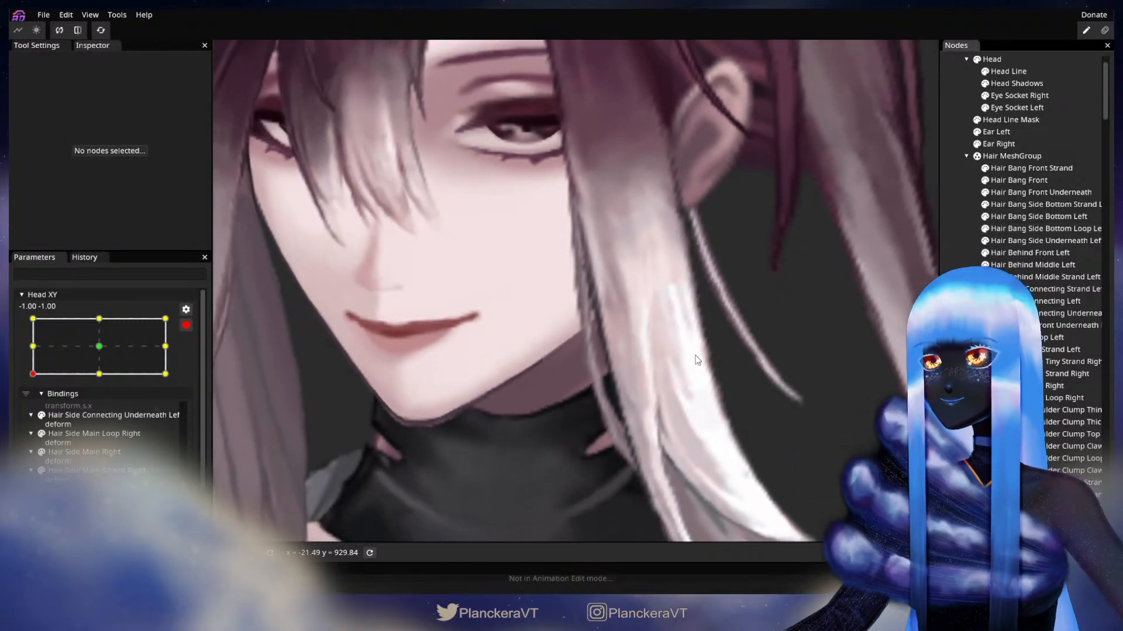
{"action": "scroll", "coordinate": [712, 355], "scroll_direction": "down", "scroll_amount": 4}
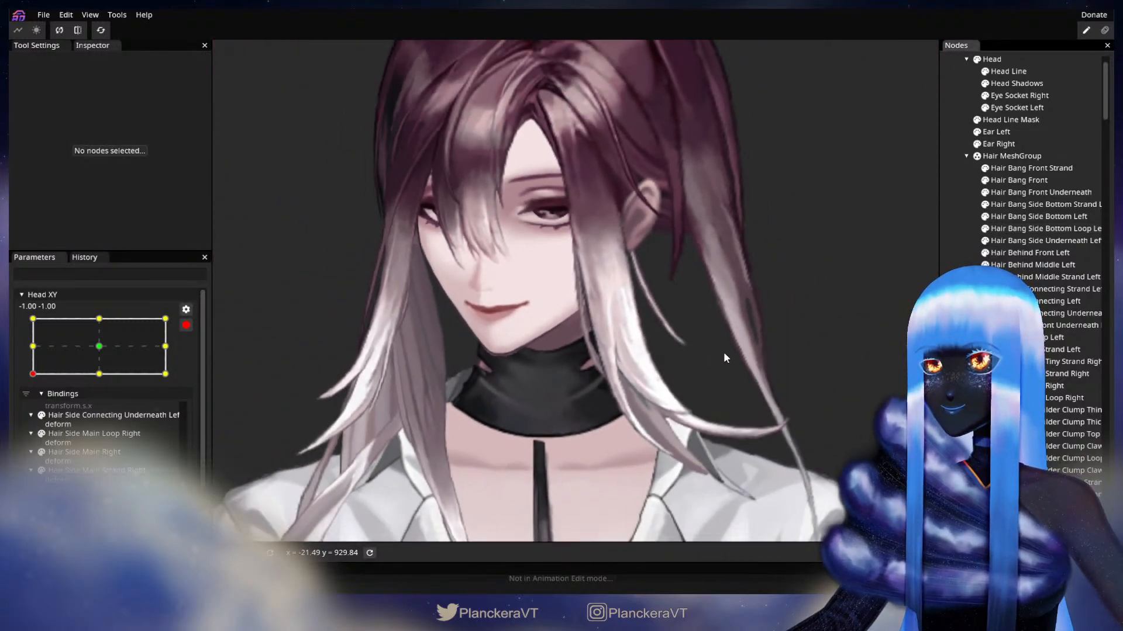
{"action": "left_click", "coordinate": [186, 325]}
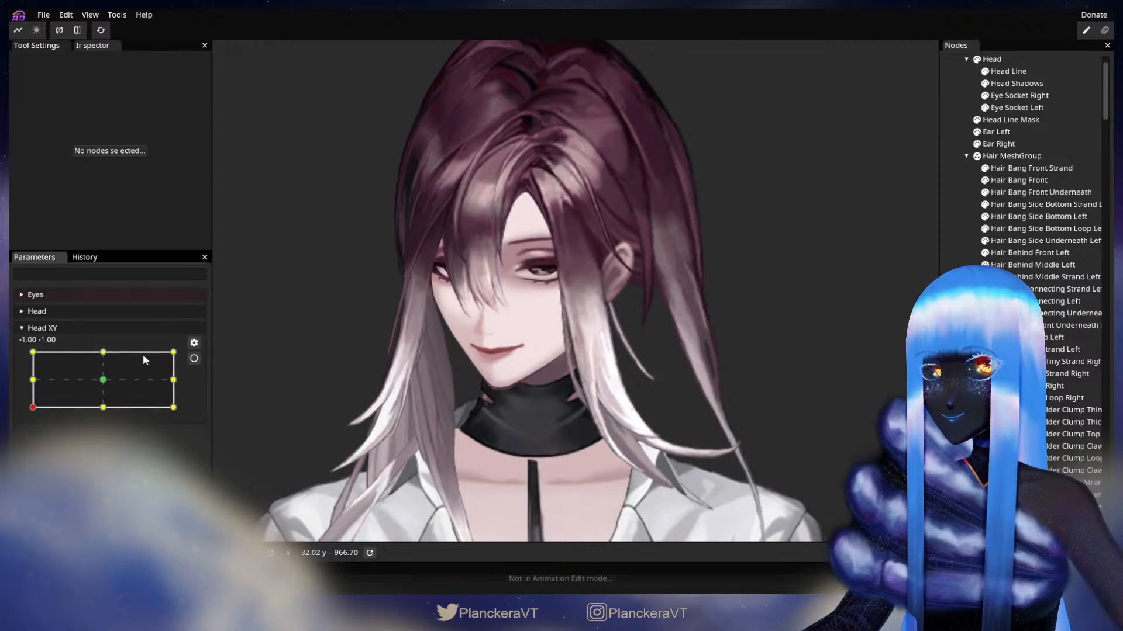
{"action": "mouse_move", "coordinate": [33, 408]}
{"action": "left_mouse_down"}
{"action": "mouse_move", "coordinate": [22, 354]}
{"action": "mouse_move", "coordinate": [17, 412]}
{"action": "left_mouse_up"}
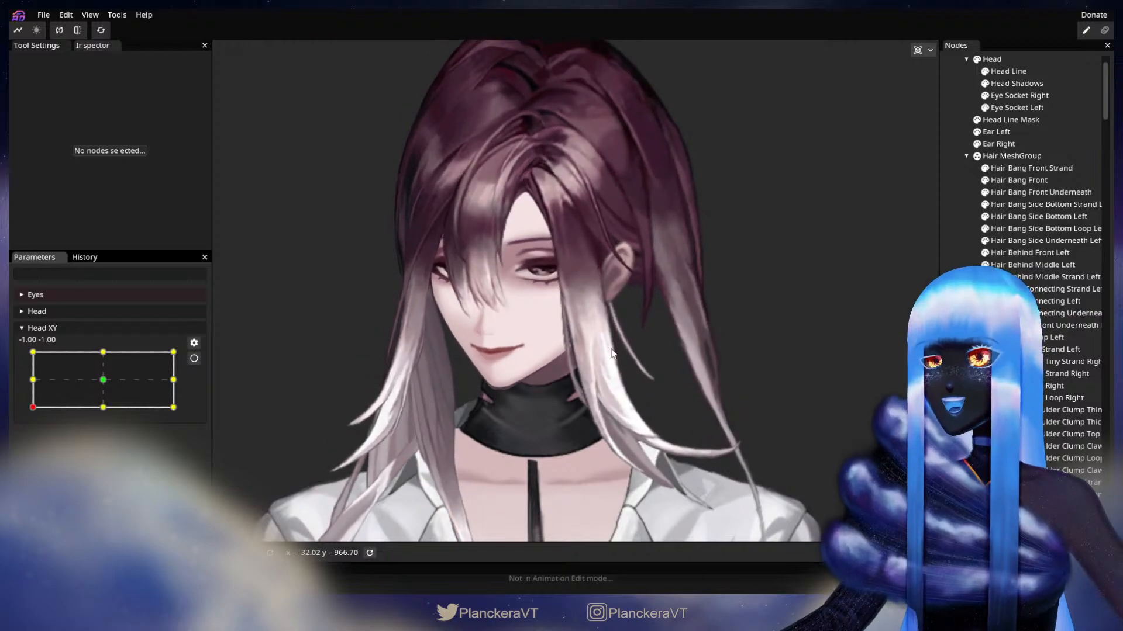
{"action": "scroll", "coordinate": [598, 362], "scroll_direction": "up", "scroll_amount": 2}
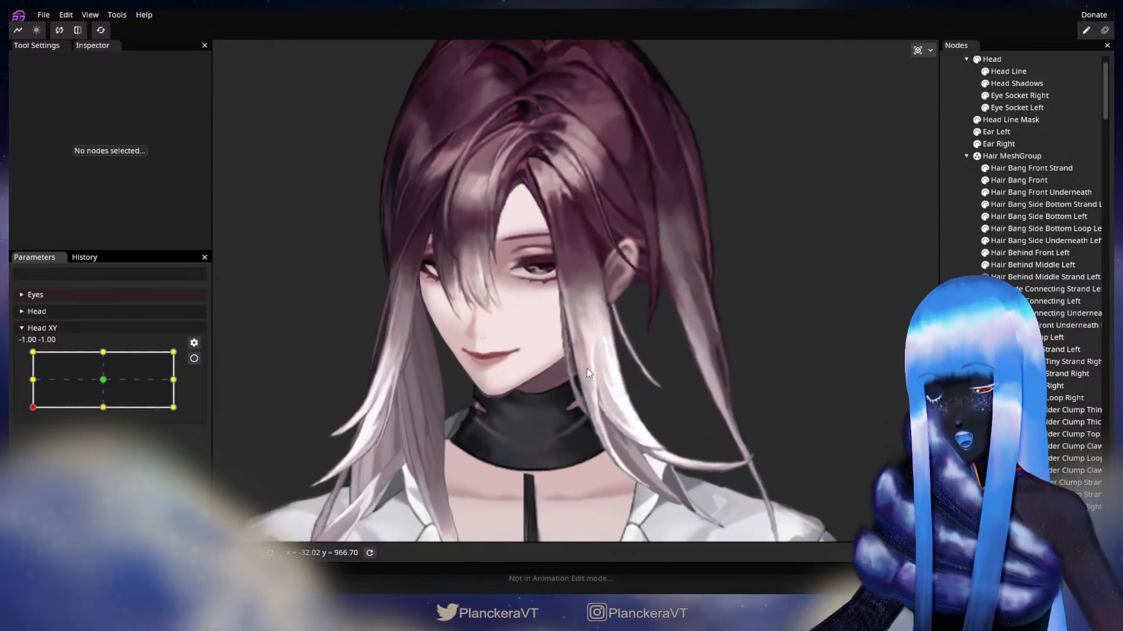
{"action": "left_click_drag", "start_coordinate": [81, 384], "coordinate": [15, 387]}
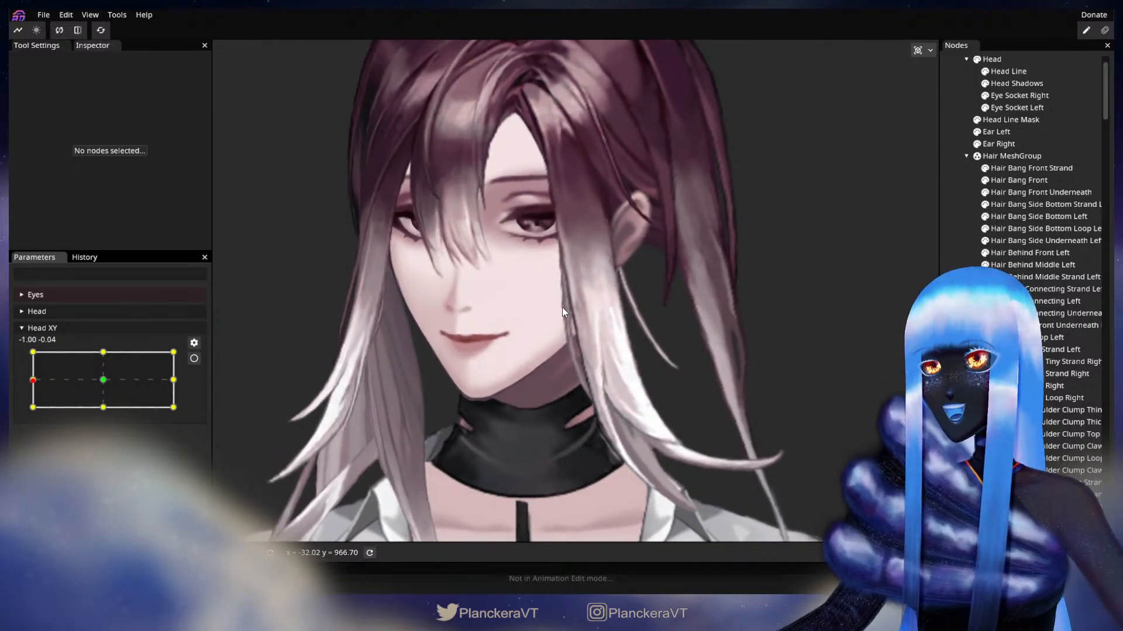
{"action": "scroll", "coordinate": [402, 405], "scroll_direction": "up", "scroll_amount": 4}
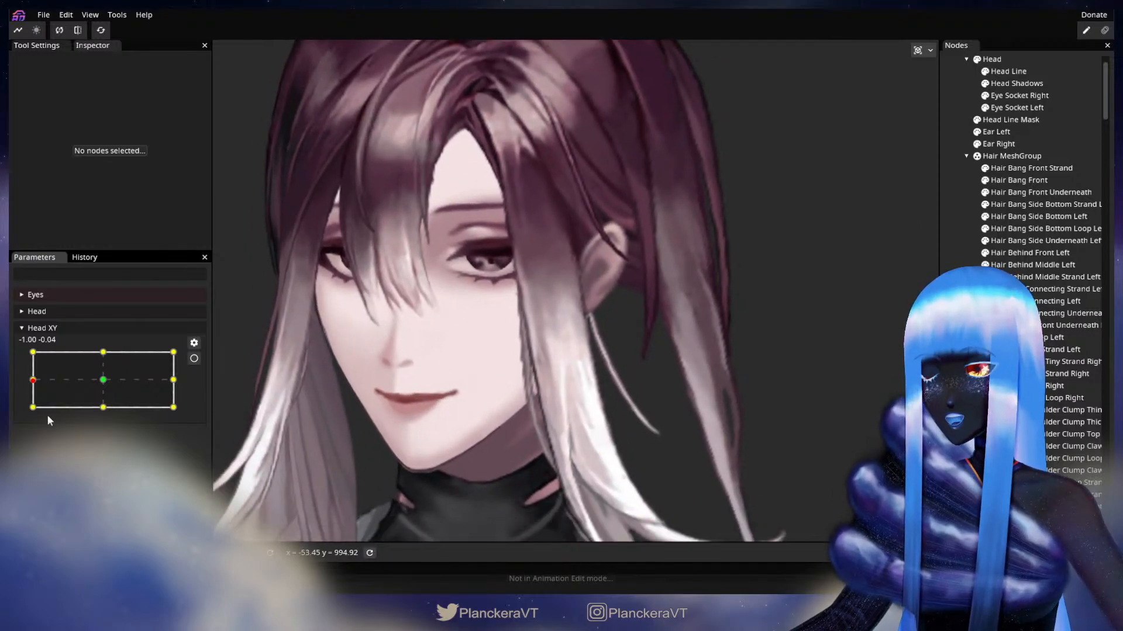
Arm Head XY at -1.00, 1.00 and shift the face-side edge vertices of Hair Bang Side Bottom Strand Left from cheek to below the jaw.
{"action": "left_click_drag", "start_coordinate": [36, 378], "coordinate": [9, 349]}
{"action": "scroll", "coordinate": [393, 374], "scroll_direction": "up", "scroll_amount": 5}
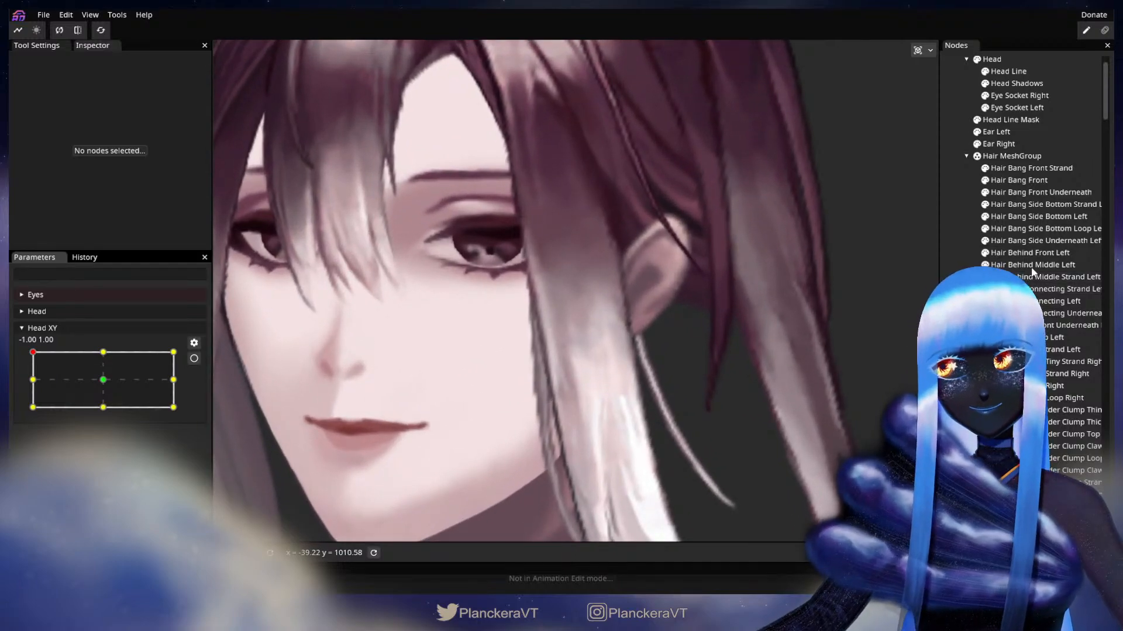
{"action": "left_click", "coordinate": [1040, 204]}
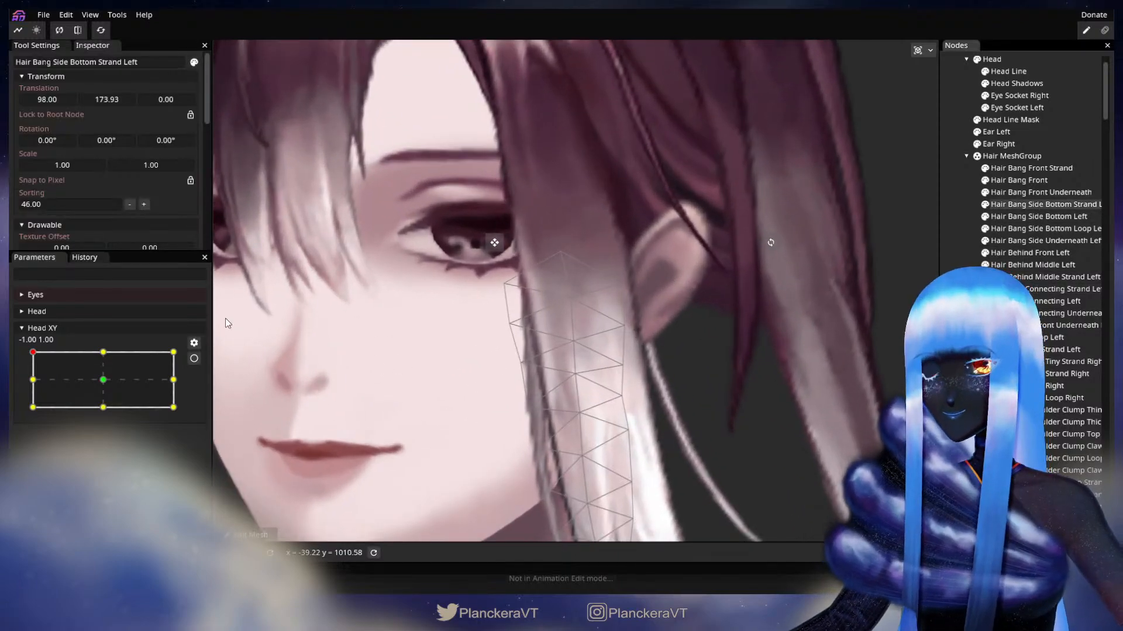
{"action": "left_click", "coordinate": [194, 358]}
{"action": "left_click", "coordinate": [513, 375]}
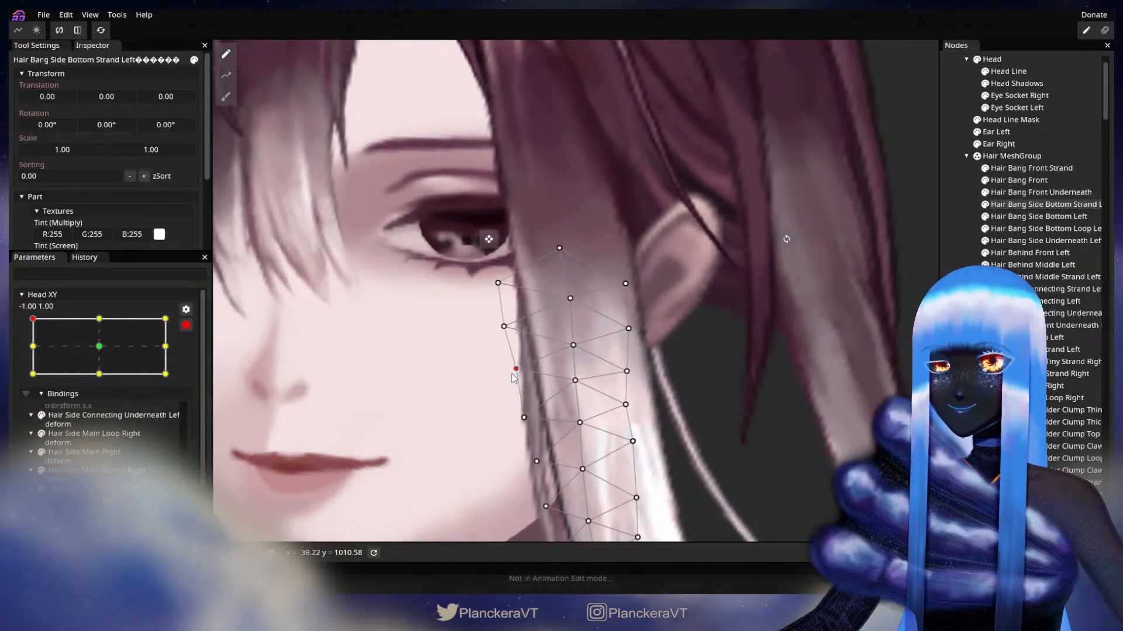
{"action": "left_click_drag", "start_coordinate": [509, 376], "coordinate": [545, 339]}
{"action": "left_click_drag", "start_coordinate": [552, 384], "coordinate": [572, 361]}
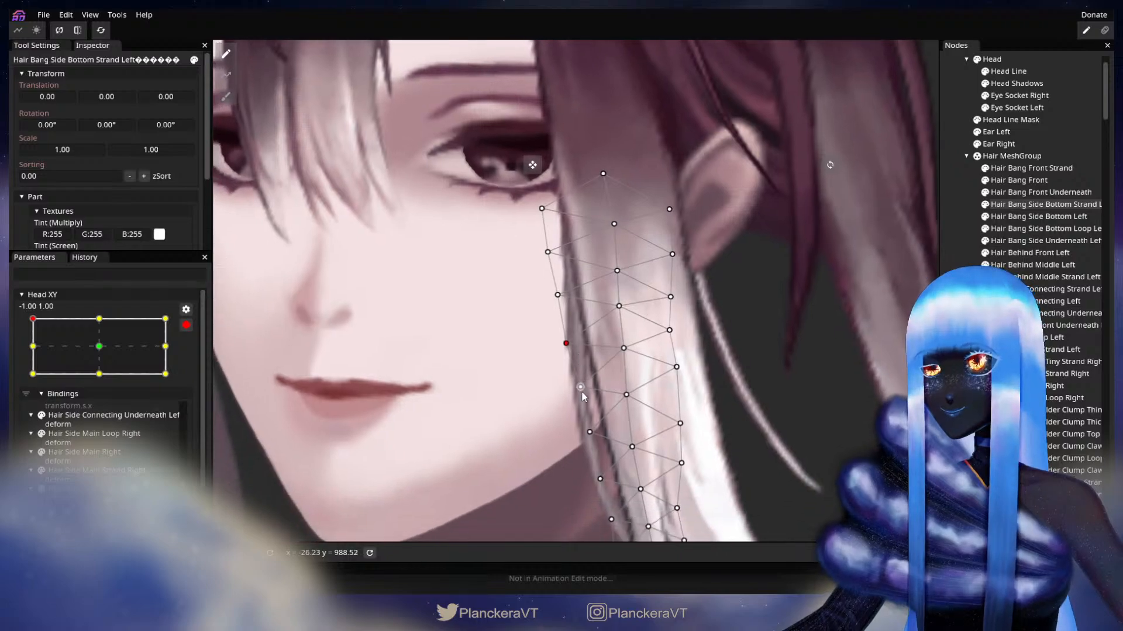
{"action": "left_click_drag", "start_coordinate": [590, 432], "coordinate": [588, 433]}
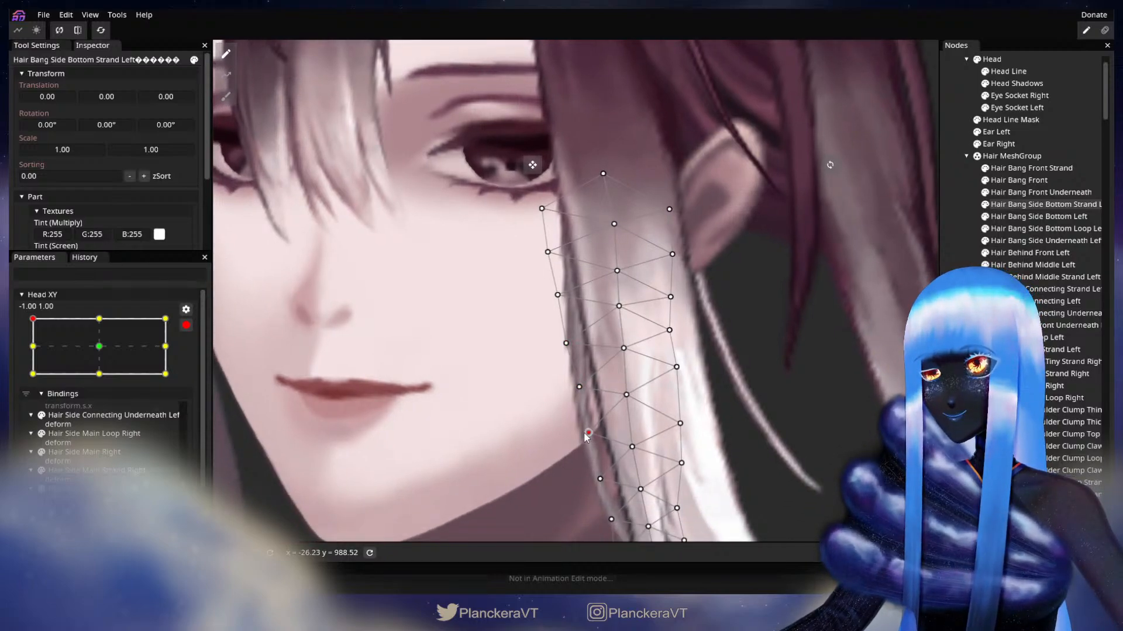
{"action": "left_click_drag", "start_coordinate": [605, 479], "coordinate": [613, 407]}
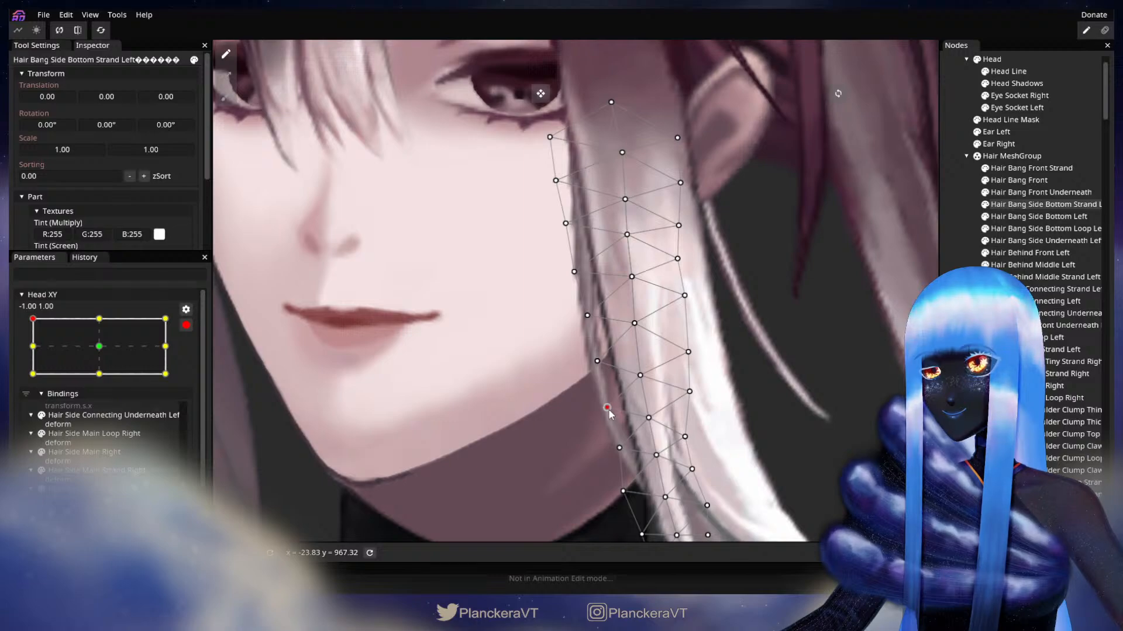
{"action": "left_click", "coordinate": [656, 415]}
Disarm Head XY and inspect the reshaped side strand while moving the head around the -1.00, 1.00 keyframe.
{"action": "scroll", "coordinate": [665, 376], "scroll_direction": "down", "scroll_amount": 5}
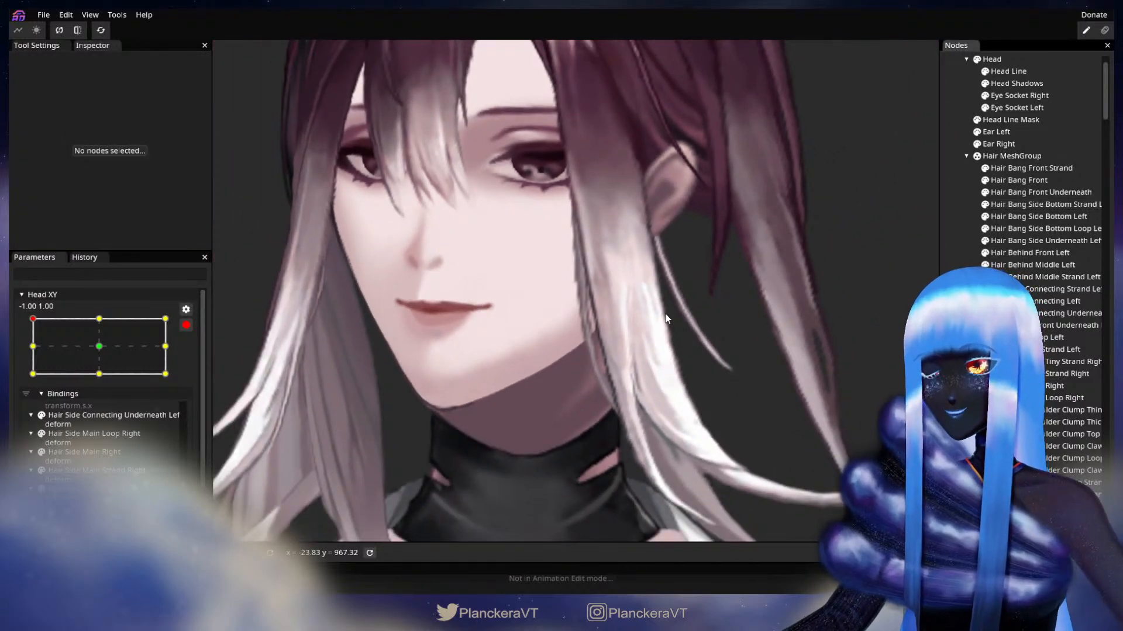
{"action": "scroll", "coordinate": [667, 319], "scroll_direction": "down", "scroll_amount": 5}
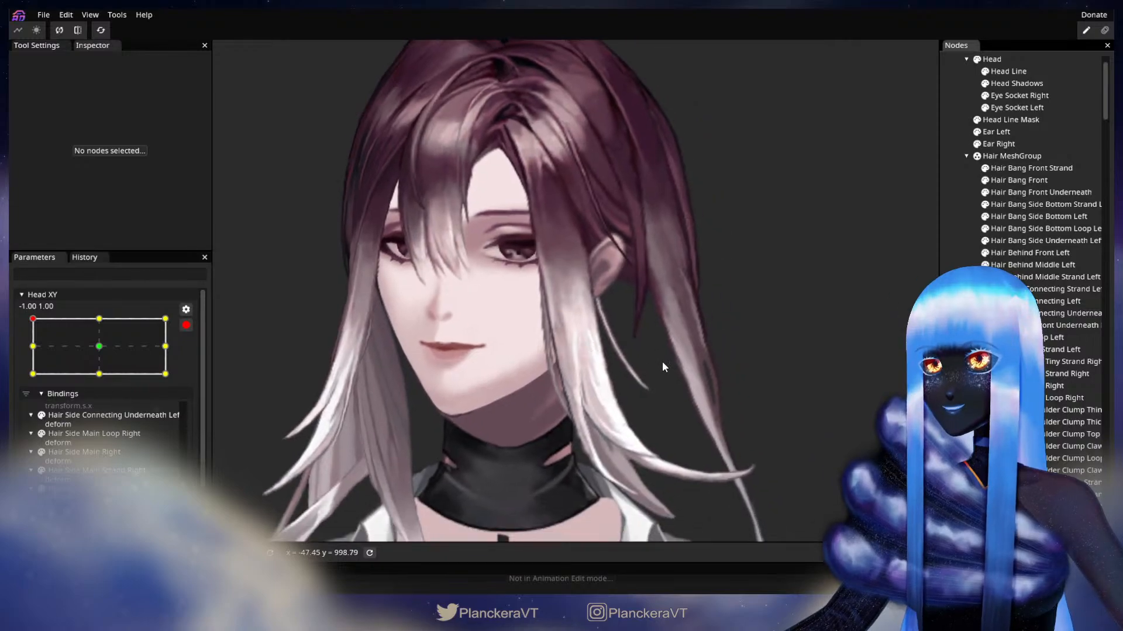
{"action": "left_click", "coordinate": [186, 325]}
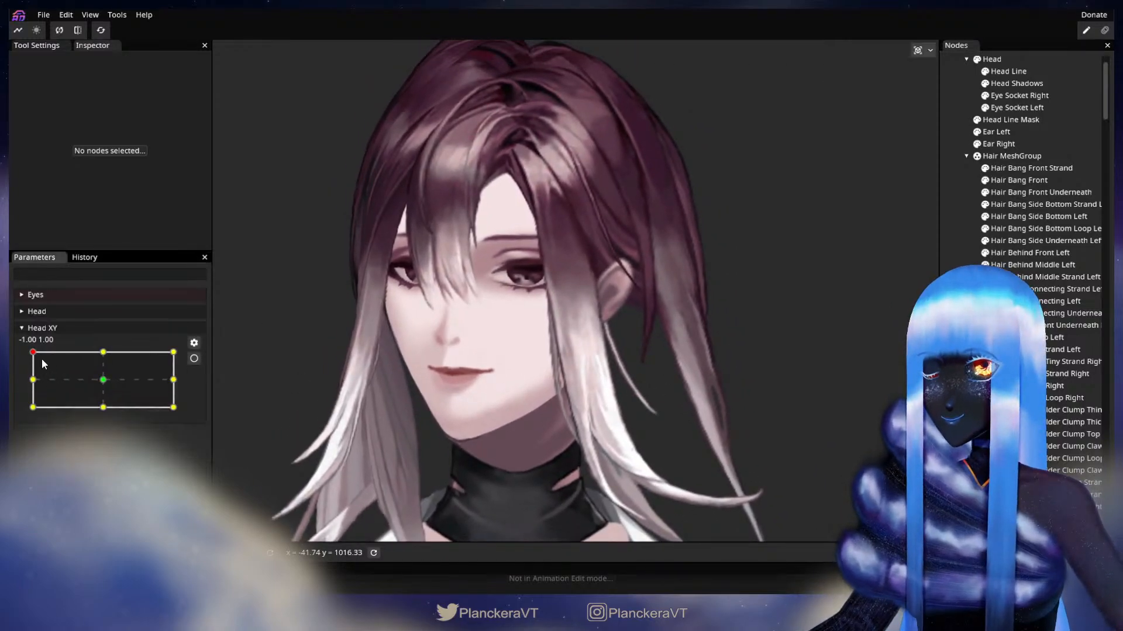
{"action": "mouse_move", "coordinate": [30, 351]}
{"action": "left_mouse_down"}
{"action": "mouse_move", "coordinate": [20, 388]}
{"action": "mouse_move", "coordinate": [20, 349]}
{"action": "left_mouse_up"}
Re-arm Head XY at -1.00, 1.00 and nudge the Hair Bang Side Bottom Strand Left edge vertices where the strand crosses the jawline.
{"action": "left_click", "coordinate": [195, 359]}
{"action": "scroll", "coordinate": [377, 451], "scroll_direction": "up", "scroll_amount": 5}
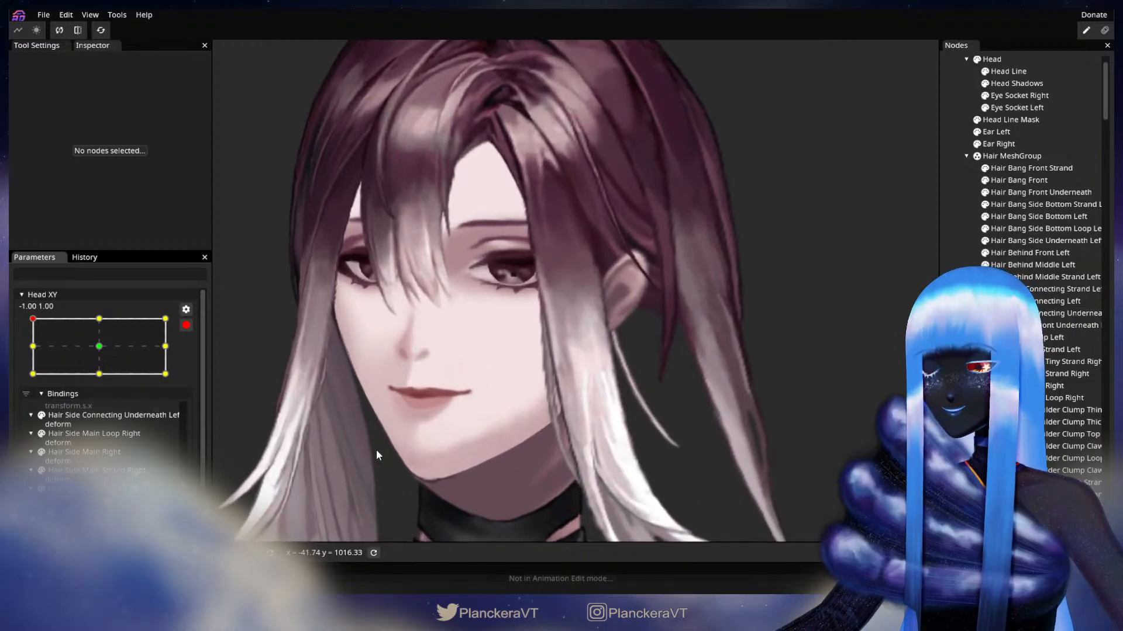
{"action": "scroll", "coordinate": [380, 436], "scroll_direction": "up", "scroll_amount": 3}
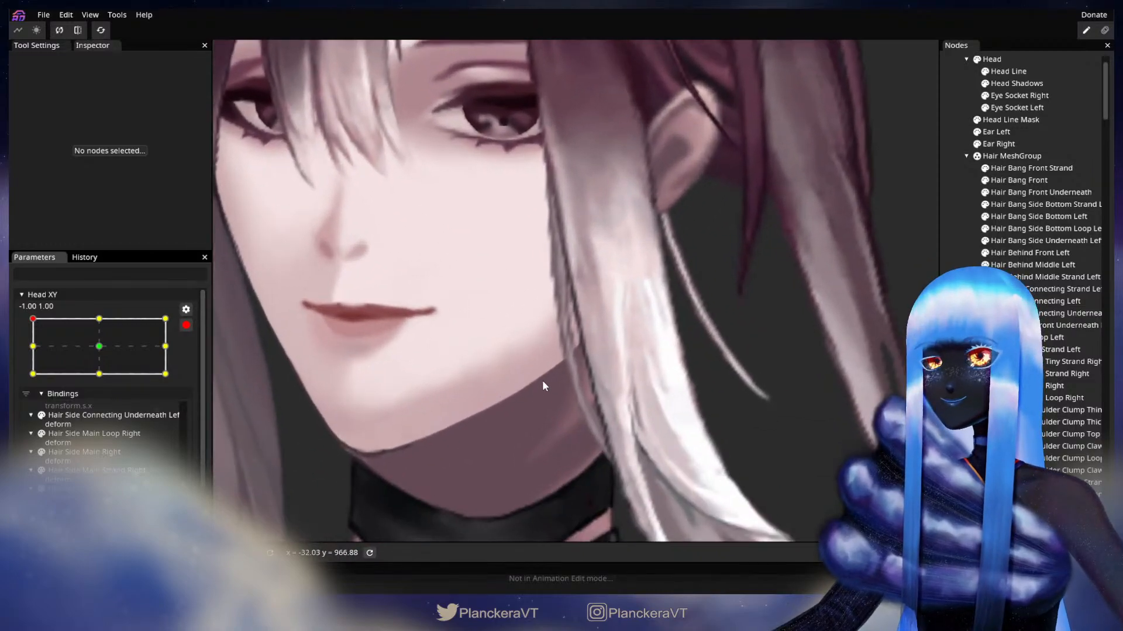
{"action": "left_click", "coordinate": [1034, 228]}
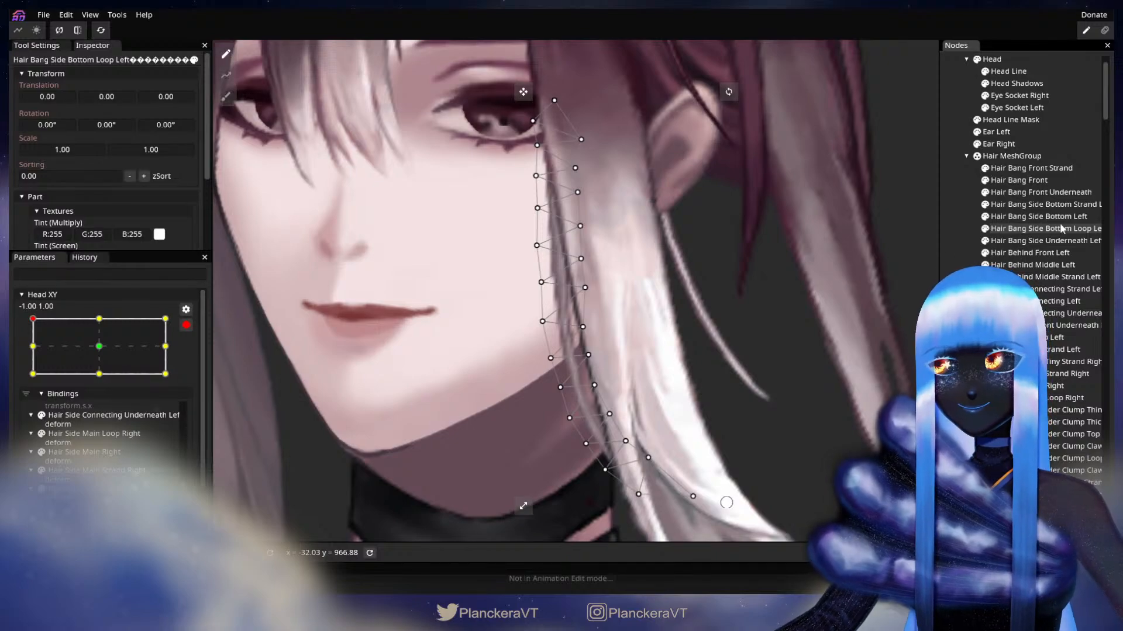
{"action": "left_click", "coordinate": [1040, 204]}
{"action": "scroll", "coordinate": [591, 310], "scroll_direction": "up", "scroll_amount": 3}
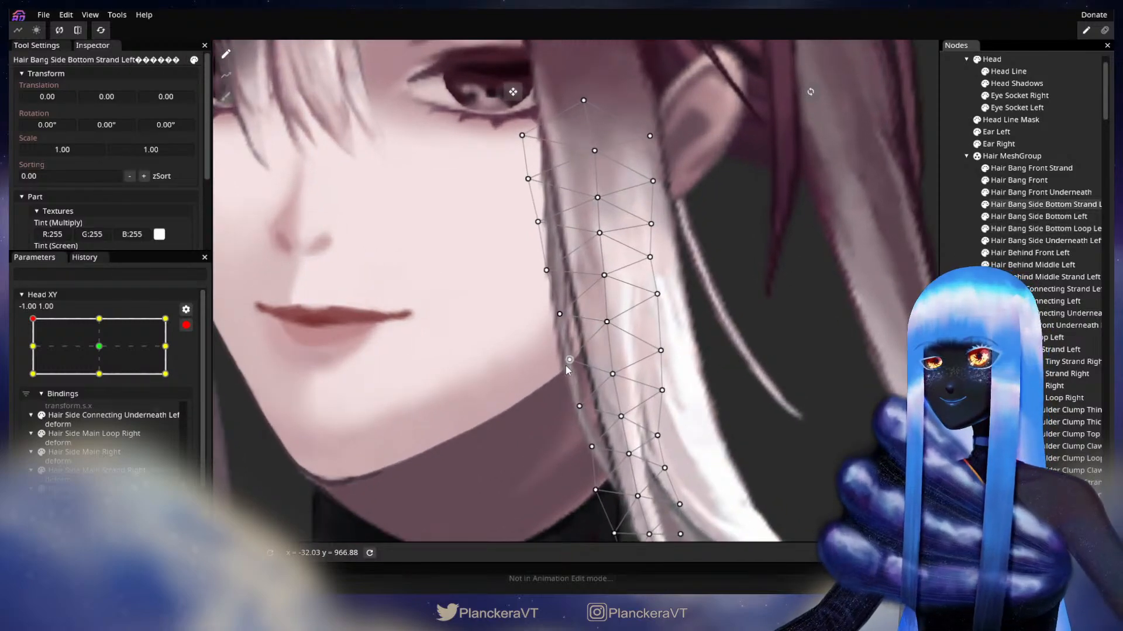
{"action": "left_click", "coordinate": [568, 364]}
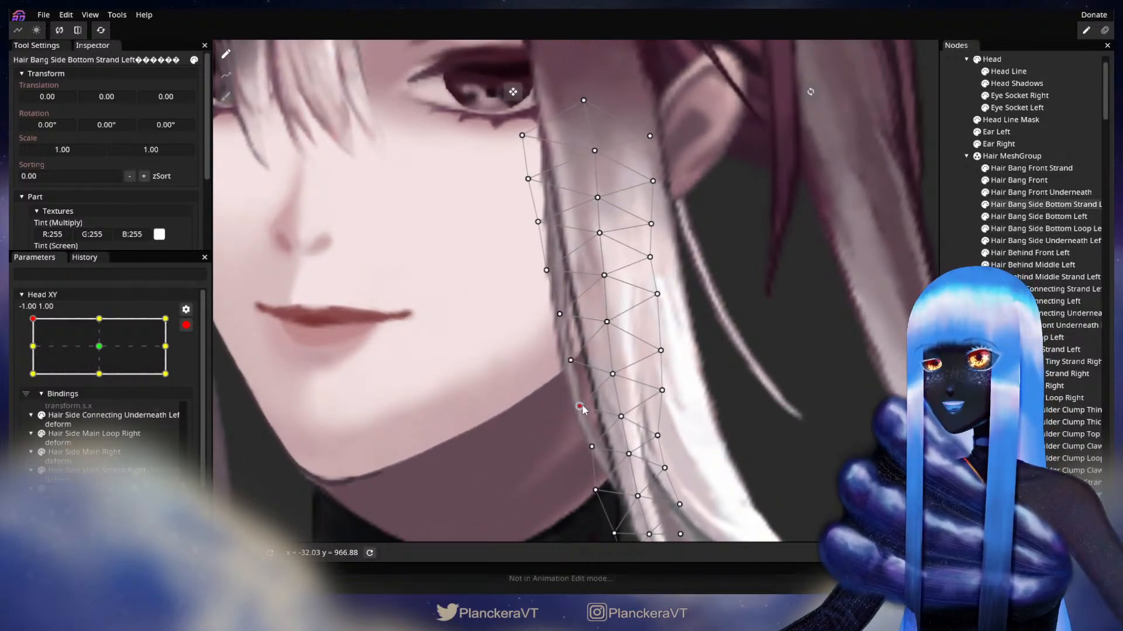
{"action": "left_click_drag", "start_coordinate": [582, 405], "coordinate": [585, 404]}
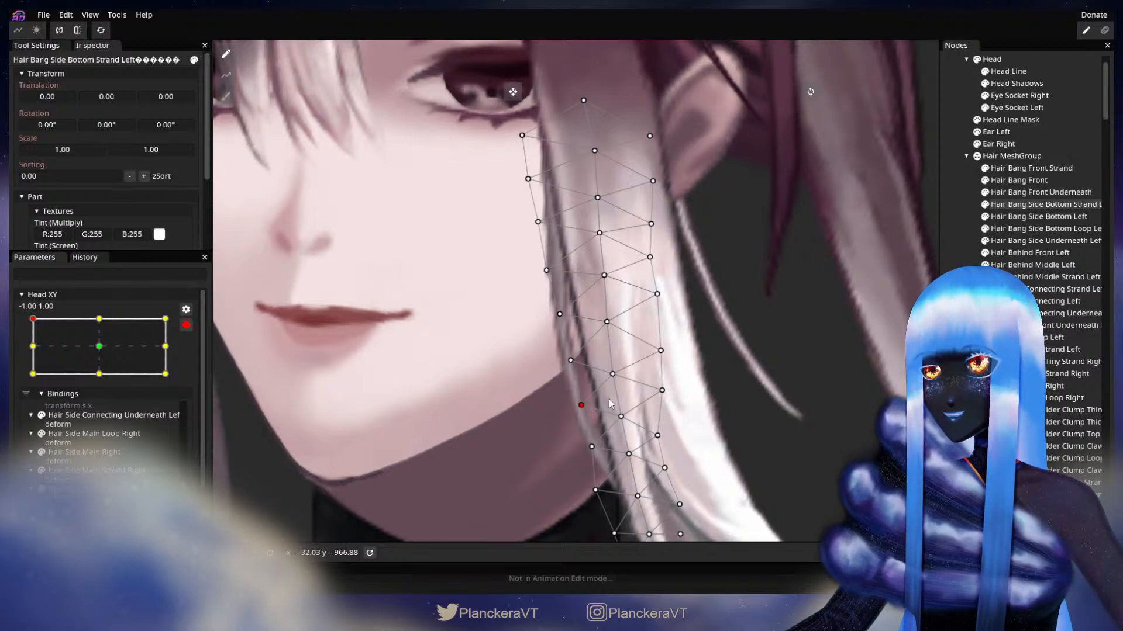
{"action": "left_click", "coordinate": [826, 374]}
Disarm Head XY and check how the jawline part of the strand follows the head, ending at -1.00, 1.00.
{"action": "scroll", "coordinate": [826, 374], "scroll_direction": "down", "scroll_amount": 5}
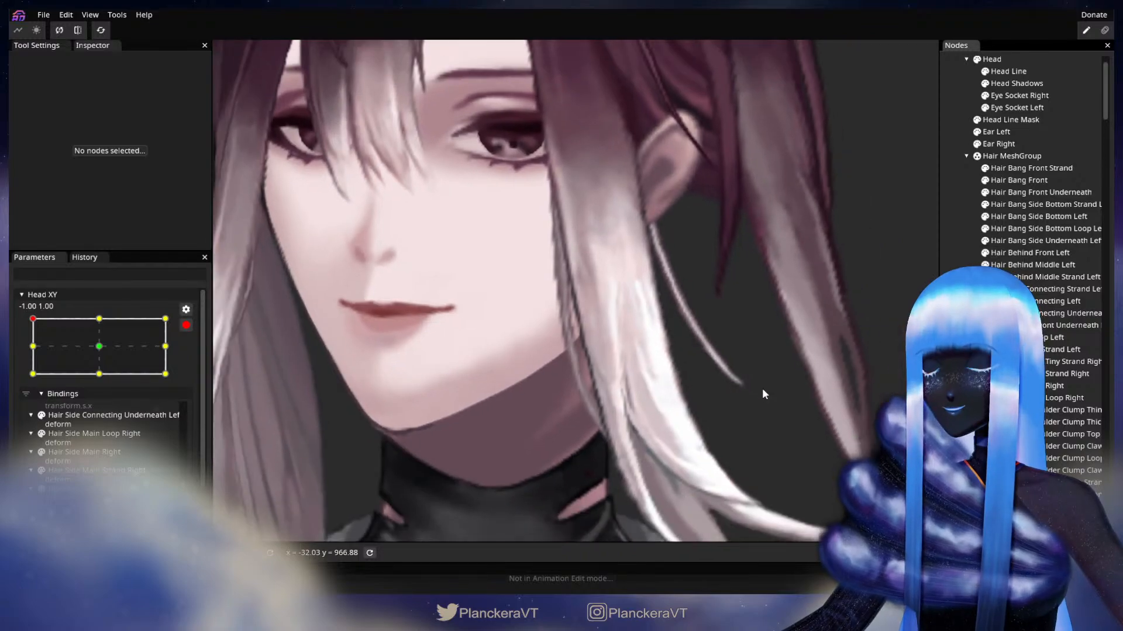
{"action": "scroll", "coordinate": [763, 388], "scroll_direction": "down", "scroll_amount": 5}
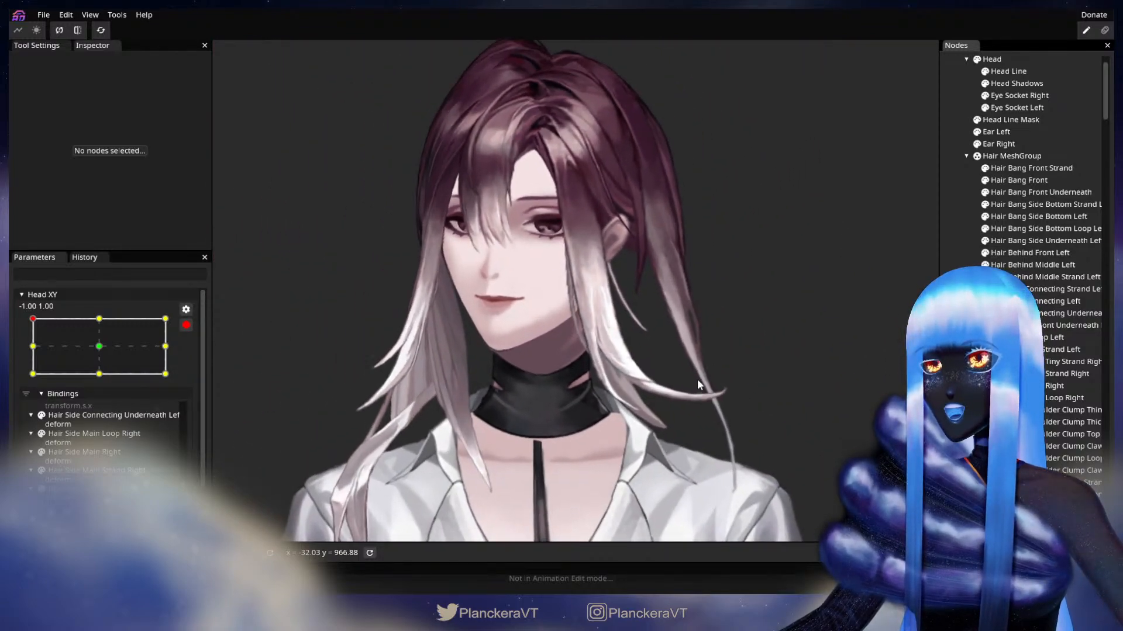
{"action": "scroll", "coordinate": [686, 328], "scroll_direction": "up", "scroll_amount": 2}
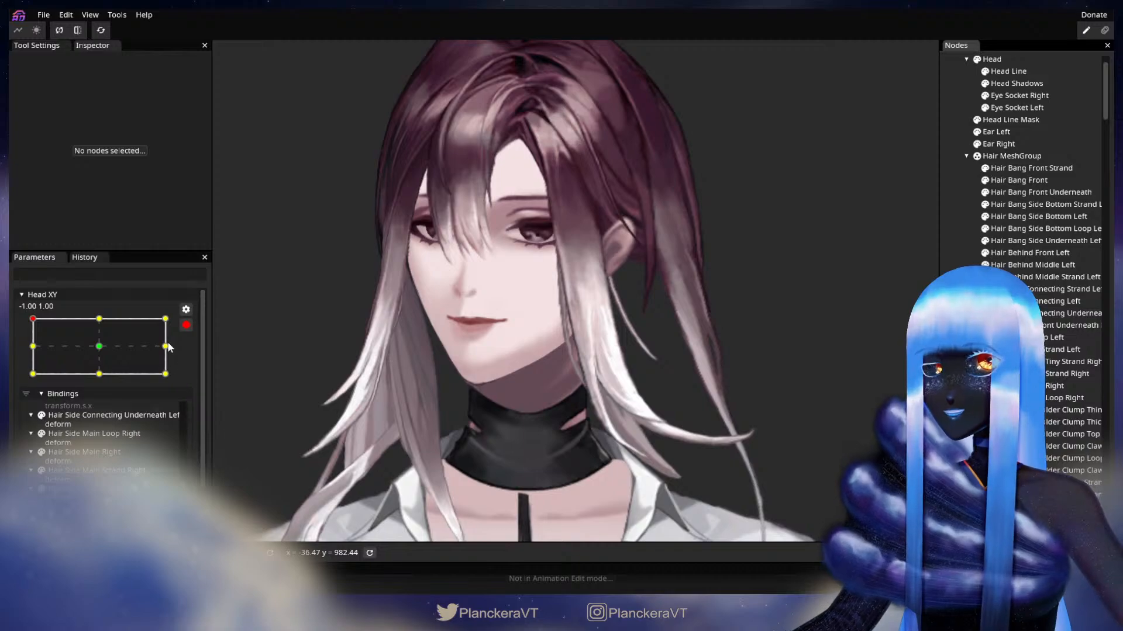
{"action": "left_click", "coordinate": [185, 325]}
{"action": "mouse_move", "coordinate": [34, 356]}
{"action": "left_mouse_down"}
{"action": "mouse_move", "coordinate": [22, 387]}
{"action": "mouse_move", "coordinate": [19, 352]}
{"action": "left_mouse_up"}
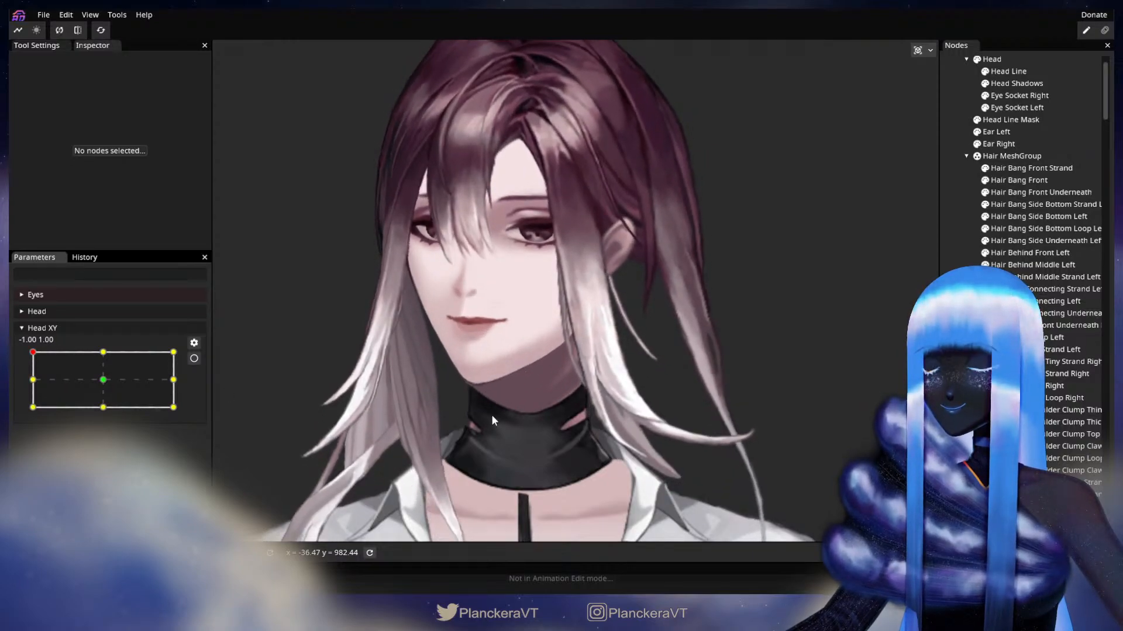
With Head XY armed at -1.00, 1.00, adjust the ear-side edge vertices of Hair Bang Side Bottom Strand Left from mouth to neck height.
{"action": "scroll", "coordinate": [488, 402], "scroll_direction": "up", "scroll_amount": 3}
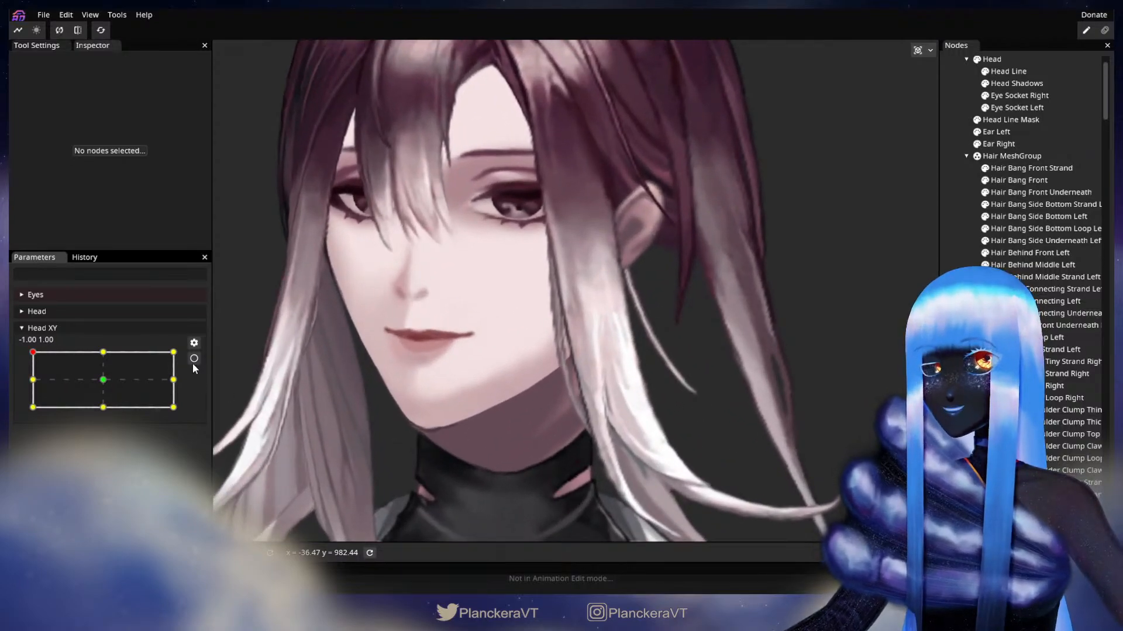
{"action": "left_click", "coordinate": [193, 358]}
{"action": "scroll", "coordinate": [696, 402], "scroll_direction": "up", "scroll_amount": 5}
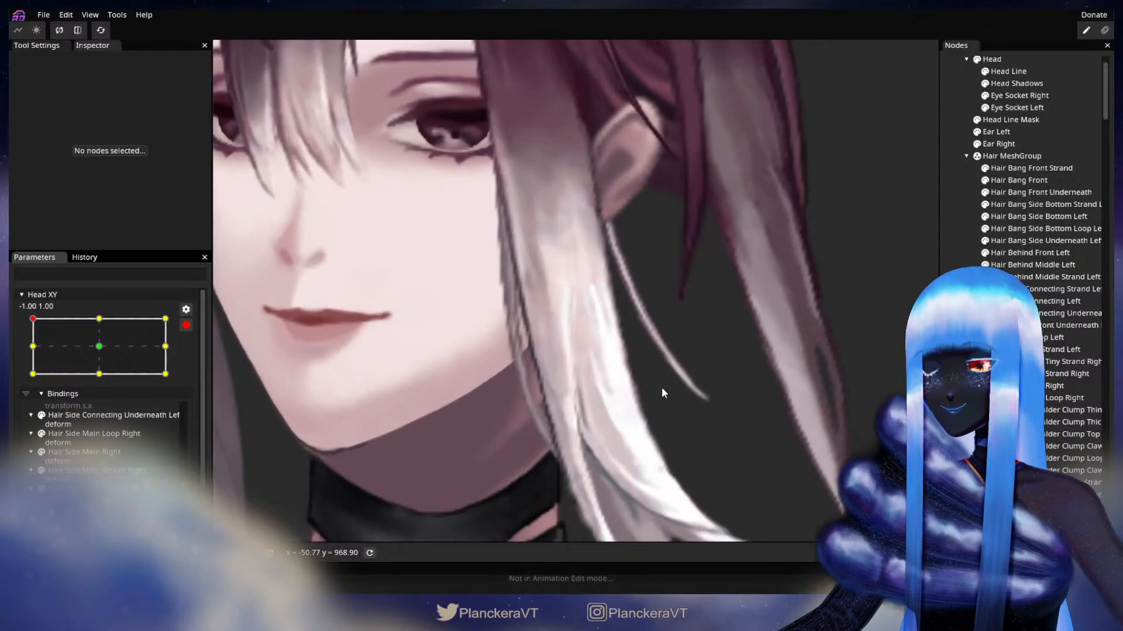
{"action": "left_click", "coordinate": [1043, 218]}
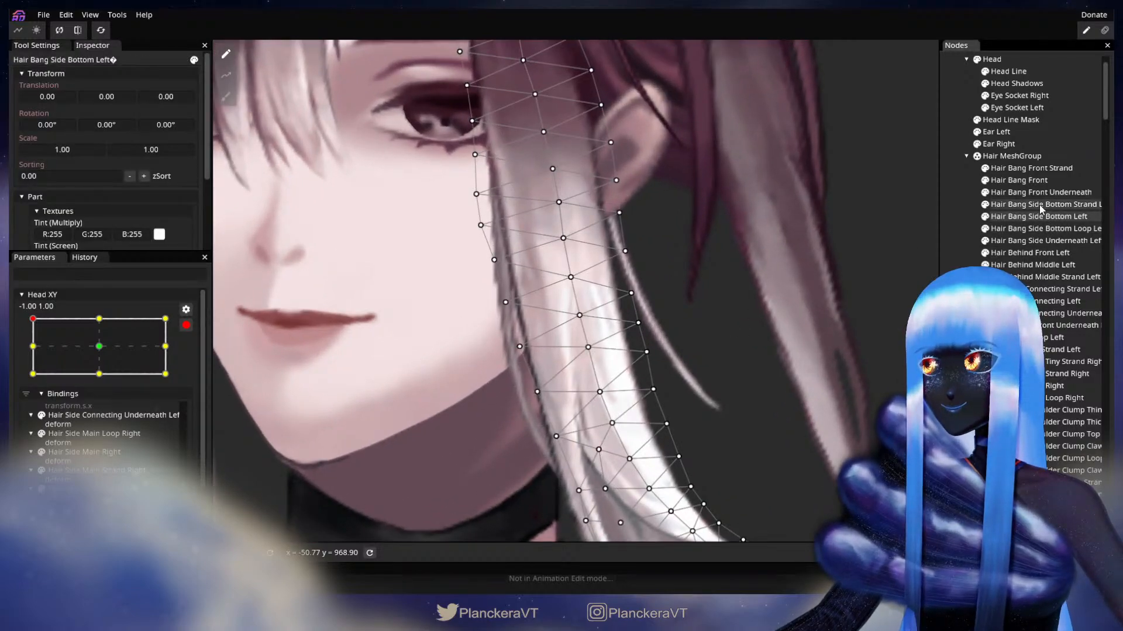
{"action": "left_click", "coordinate": [1041, 205]}
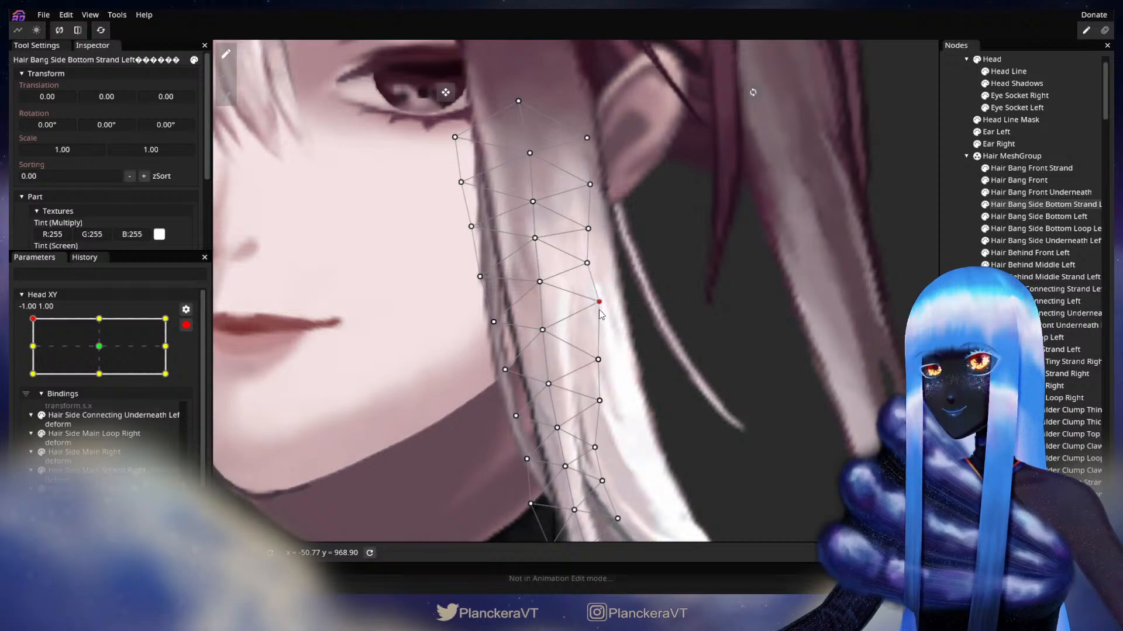
{"action": "left_click", "coordinate": [600, 310]}
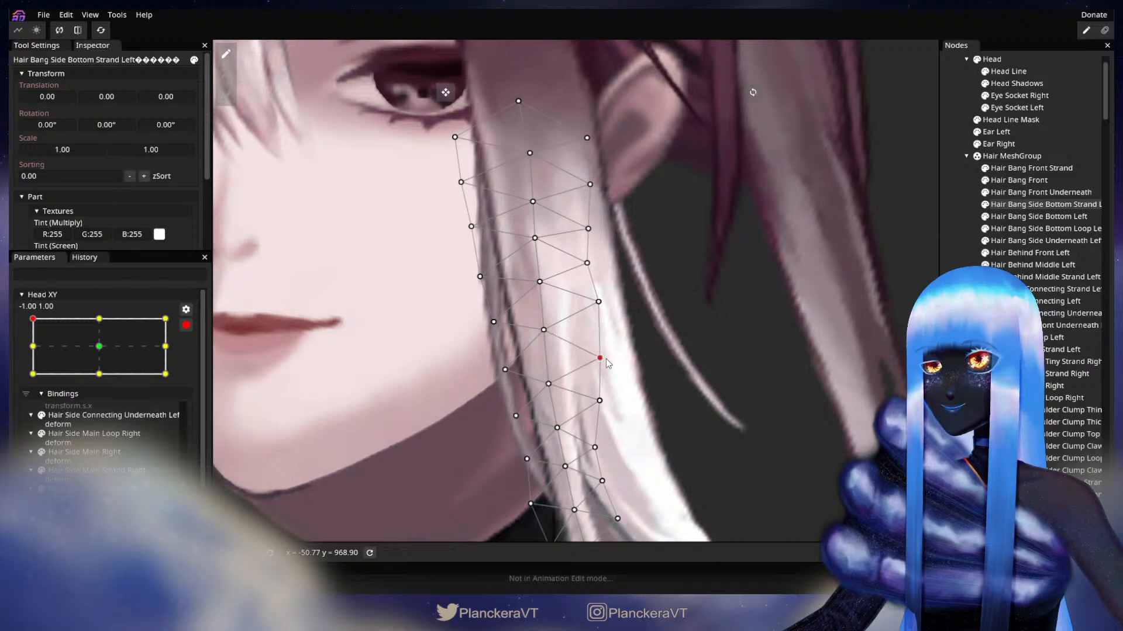
{"action": "left_click_drag", "start_coordinate": [609, 358], "coordinate": [608, 358]}
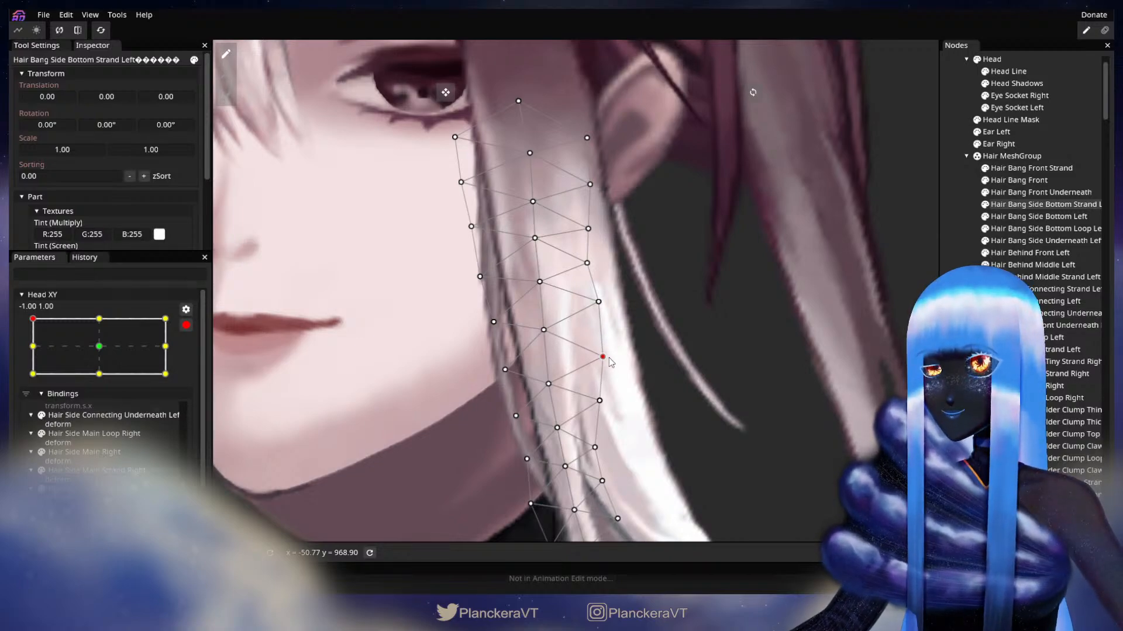
{"action": "left_click_drag", "start_coordinate": [601, 401], "coordinate": [621, 361]}
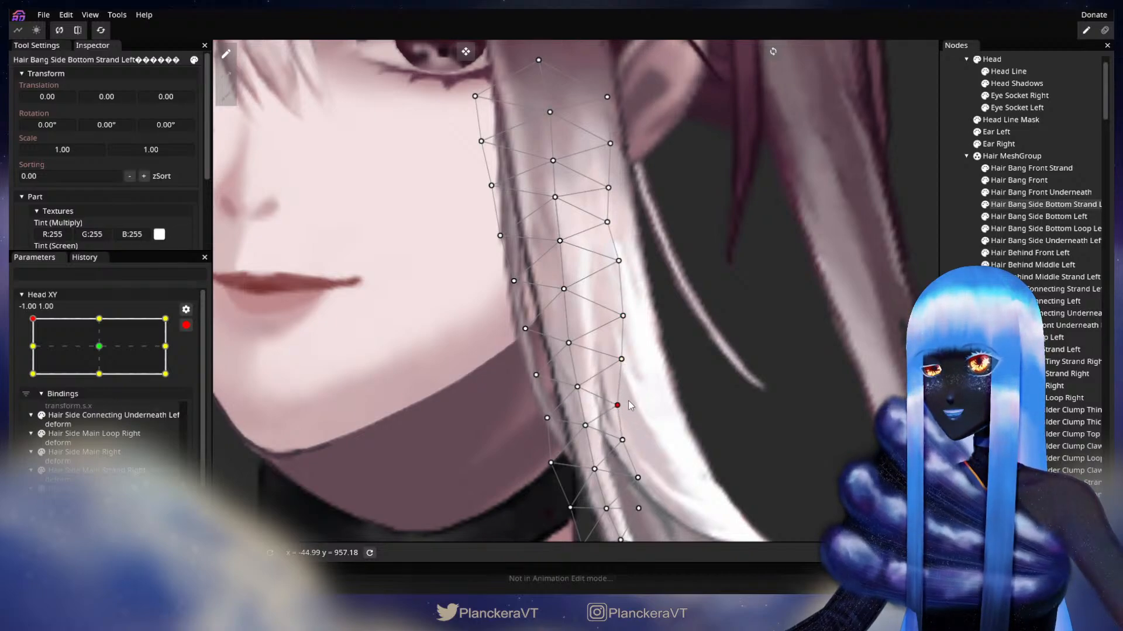
{"action": "scroll", "coordinate": [627, 402], "scroll_direction": "down", "scroll_amount": 5}
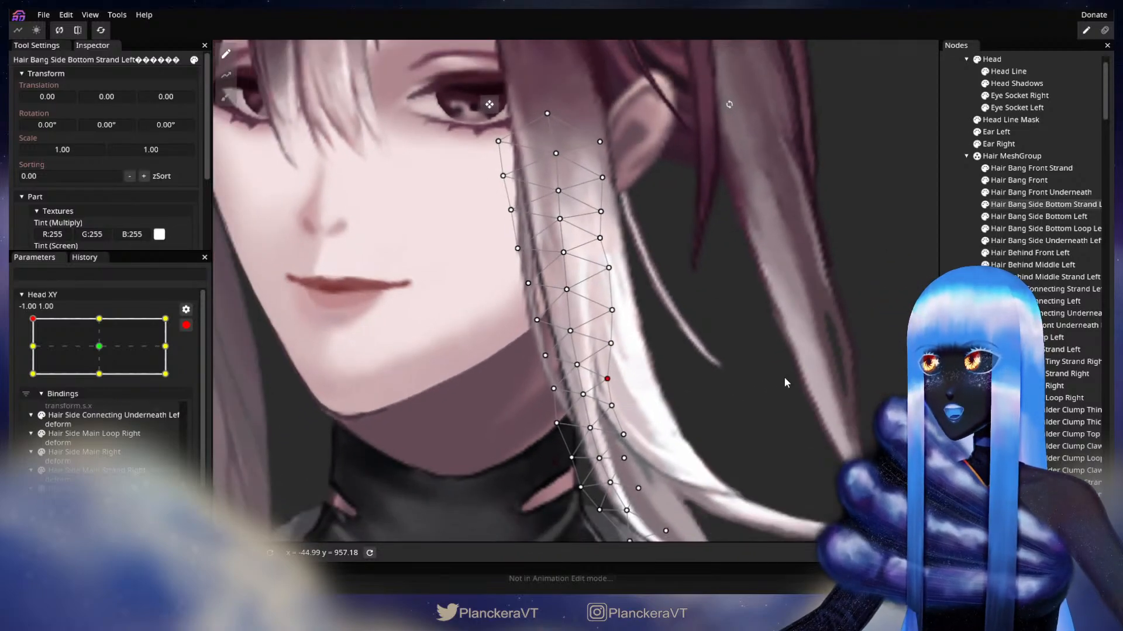
{"action": "scroll", "coordinate": [784, 377], "scroll_direction": "down", "scroll_amount": 3}
{"action": "left_click", "coordinate": [701, 375]}
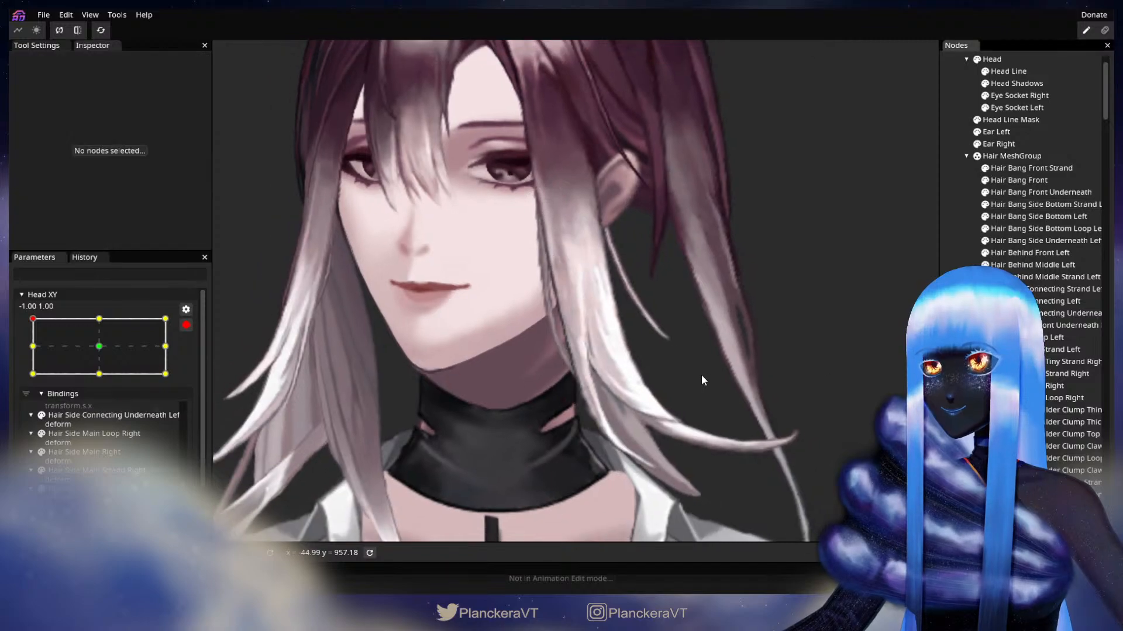
Disarm Head XY and inspect both edges of the side bang while moving the head along X -1.00 back to Y 1.00.
{"action": "scroll", "coordinate": [701, 376], "scroll_direction": "down", "scroll_amount": 2}
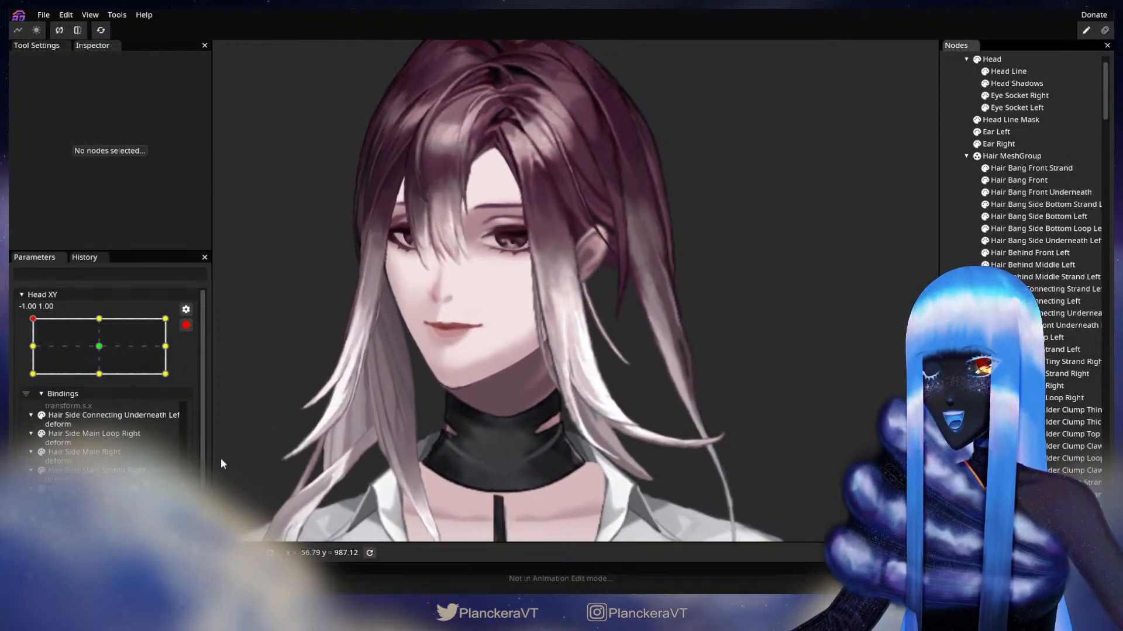
{"action": "left_click", "coordinate": [185, 325]}
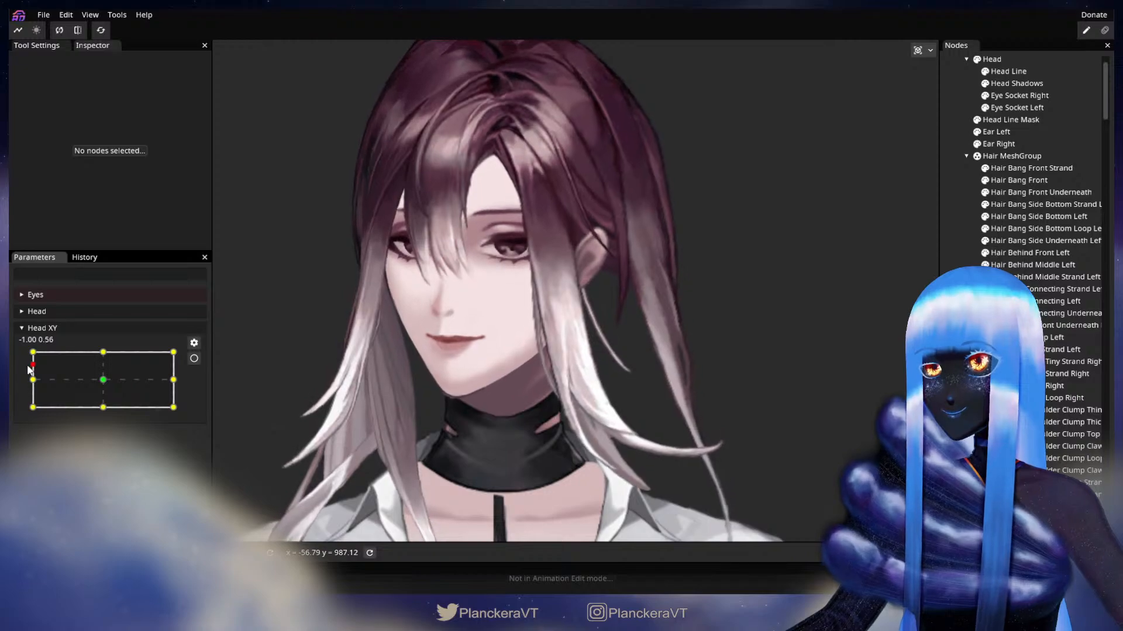
{"action": "mouse_move", "coordinate": [19, 357]}
{"action": "left_mouse_down"}
{"action": "mouse_move", "coordinate": [13, 372]}
{"action": "mouse_move", "coordinate": [11, 349]}
{"action": "mouse_move", "coordinate": [9, 382]}
{"action": "mouse_move", "coordinate": [9, 350]}
{"action": "left_mouse_up"}
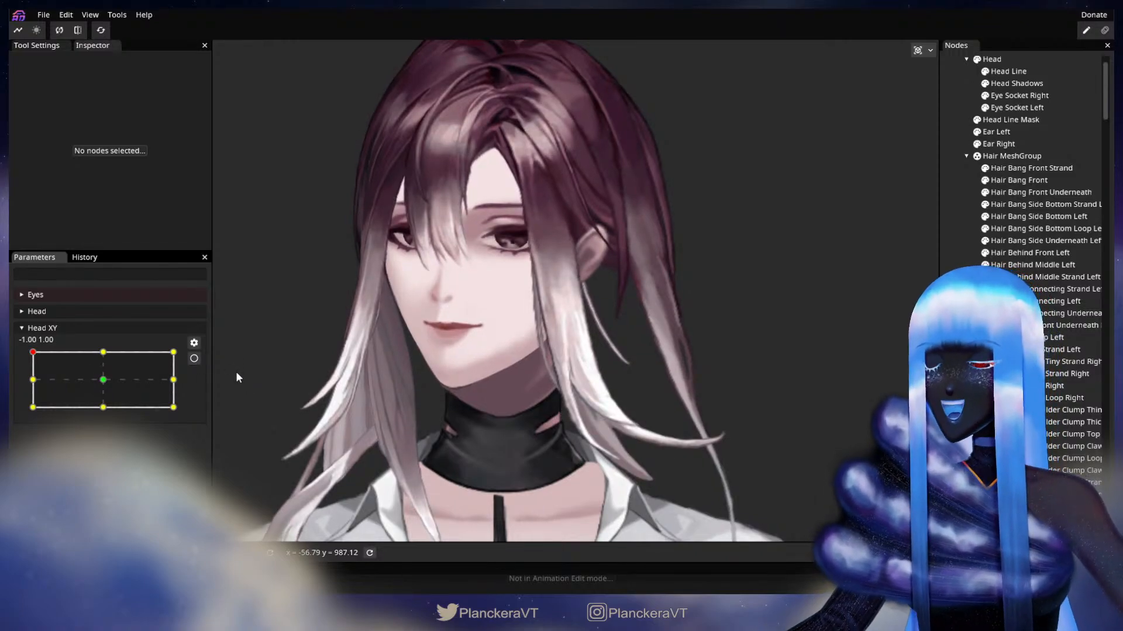
Arm Head XY at -1.00, 1.00 and nudge the inner vertices of Hair Bang Side Bottom Left beside the neck.
{"action": "left_click", "coordinate": [196, 361]}
{"action": "scroll", "coordinate": [636, 465], "scroll_direction": "up", "scroll_amount": 4}
{"action": "scroll", "coordinate": [629, 457], "scroll_direction": "up", "scroll_amount": 5}
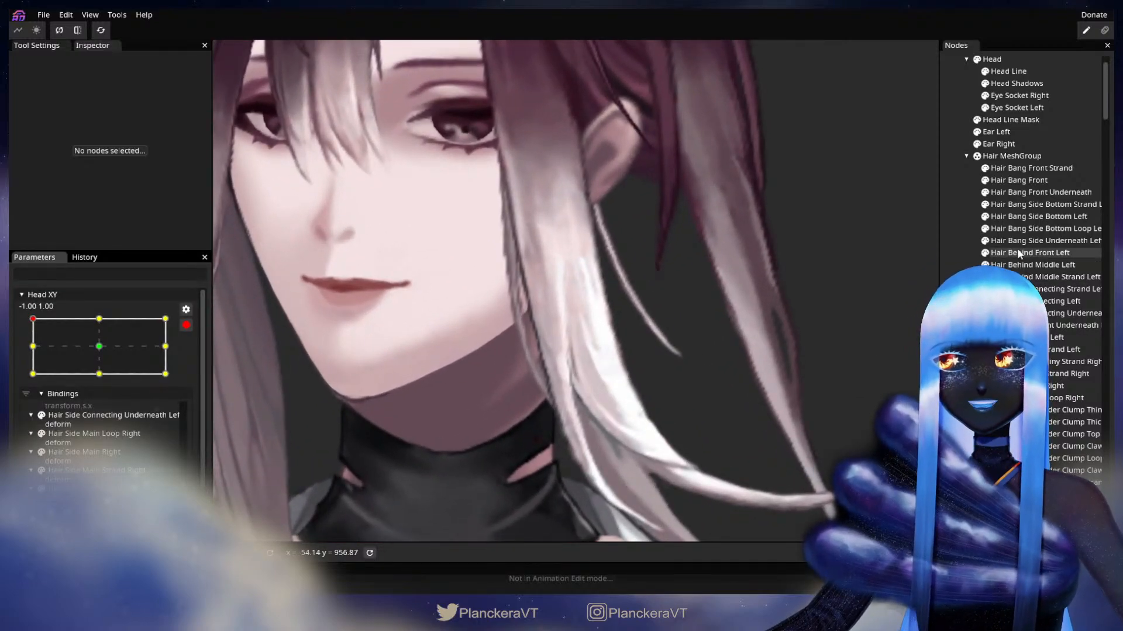
{"action": "left_click", "coordinate": [1018, 216]}
{"action": "scroll", "coordinate": [601, 371], "scroll_direction": "up", "scroll_amount": 1}
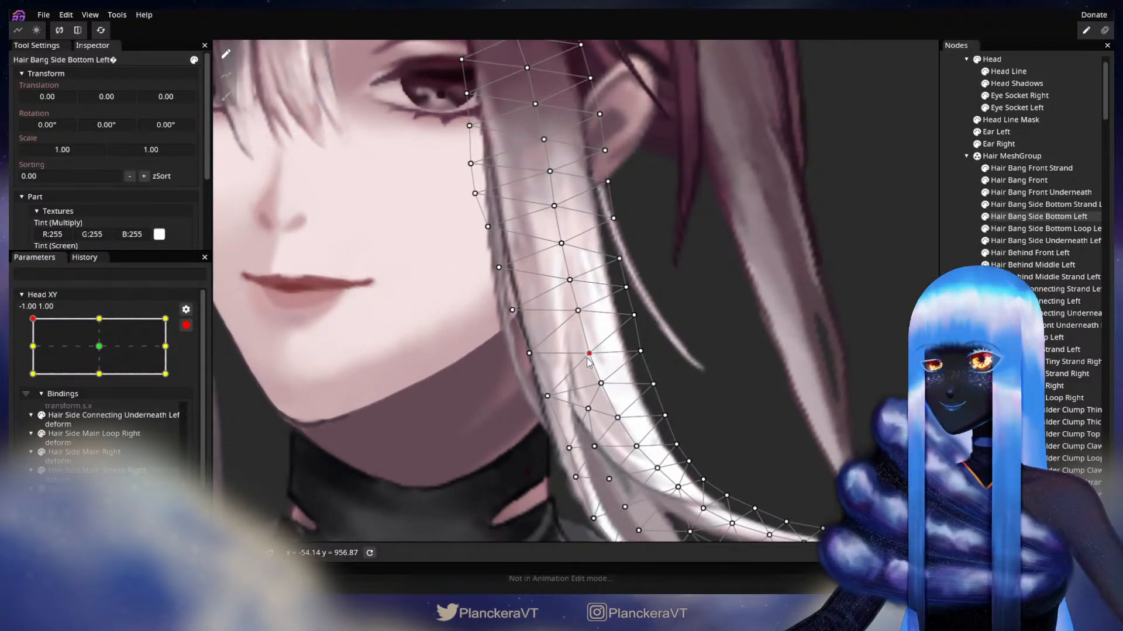
{"action": "scroll", "coordinate": [588, 363], "scroll_direction": "up", "scroll_amount": 1}
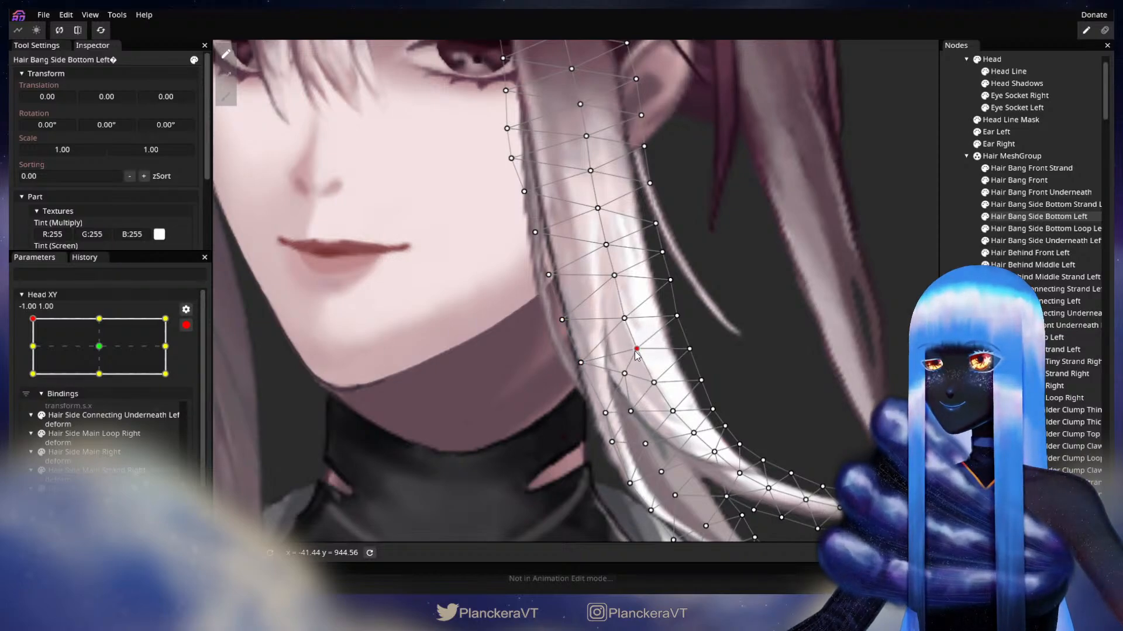
{"action": "left_click_drag", "start_coordinate": [620, 380], "coordinate": [618, 382]}
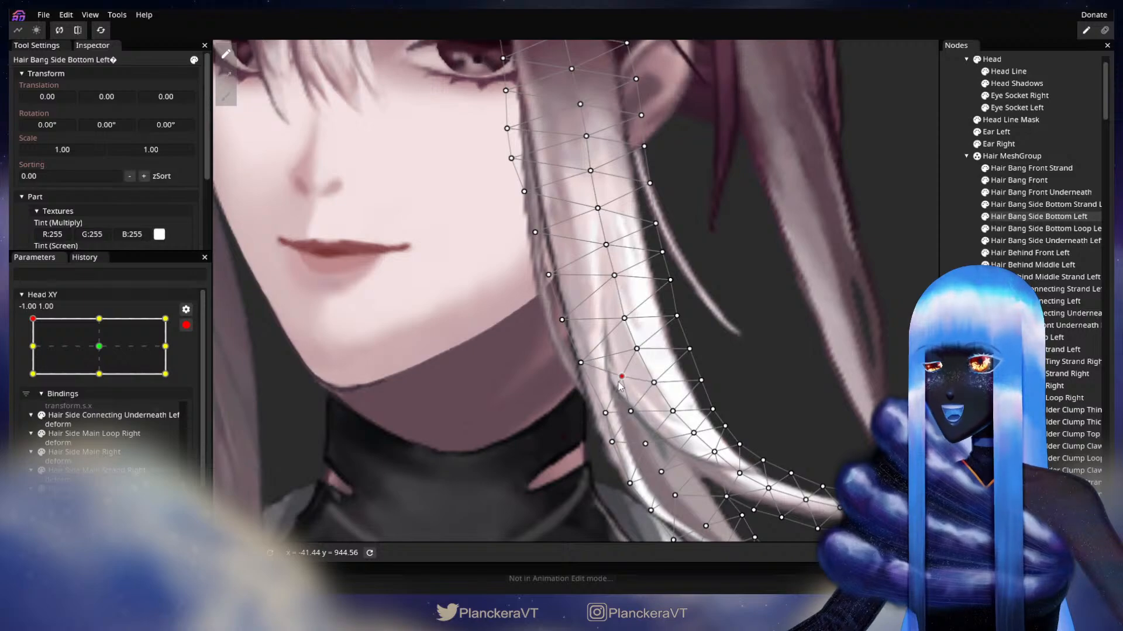
Adjust the Hair Bang Side Bottom Left vertices around the fork and outward curve of the strand at collar height.
{"action": "scroll", "coordinate": [648, 394], "scroll_direction": "down", "scroll_amount": 1}
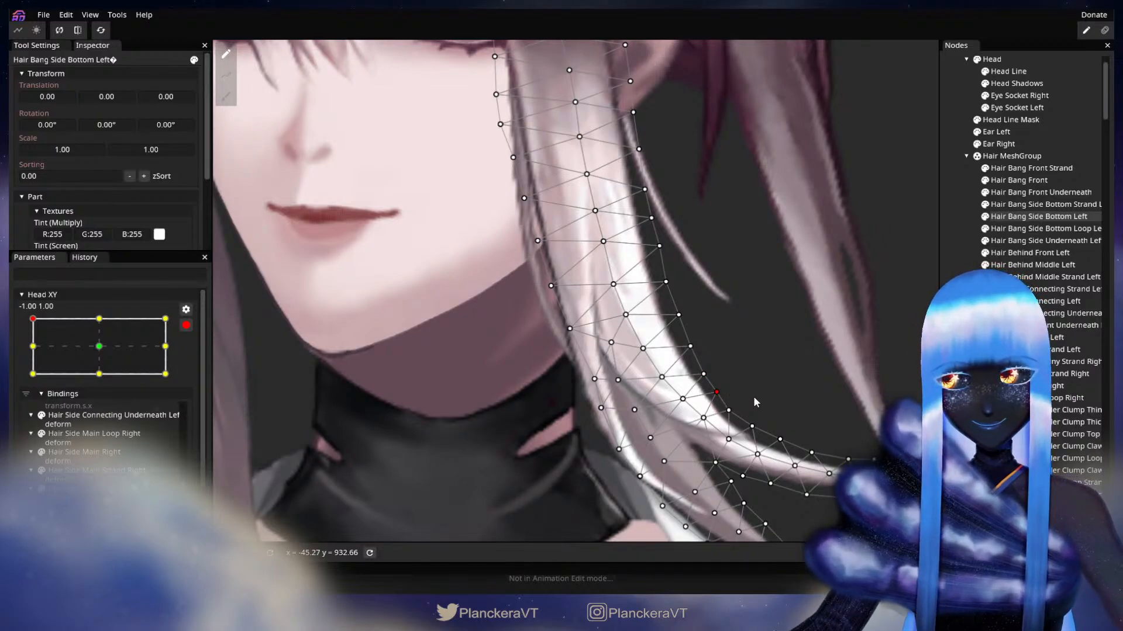
{"action": "left_click", "coordinate": [735, 416]}
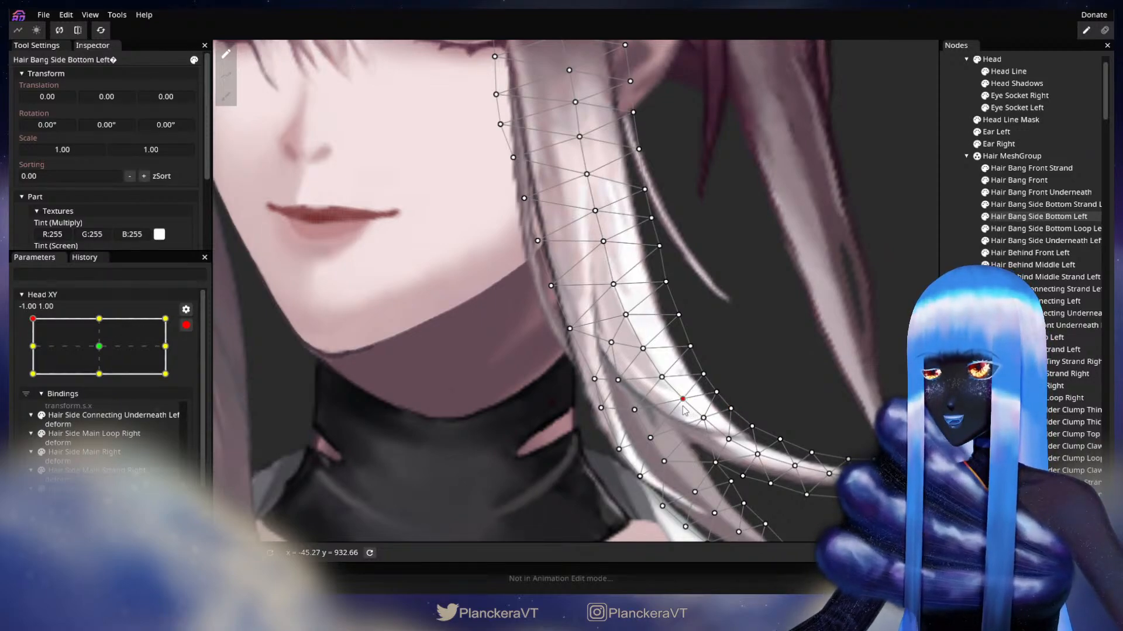
{"action": "left_click", "coordinate": [634, 410]}
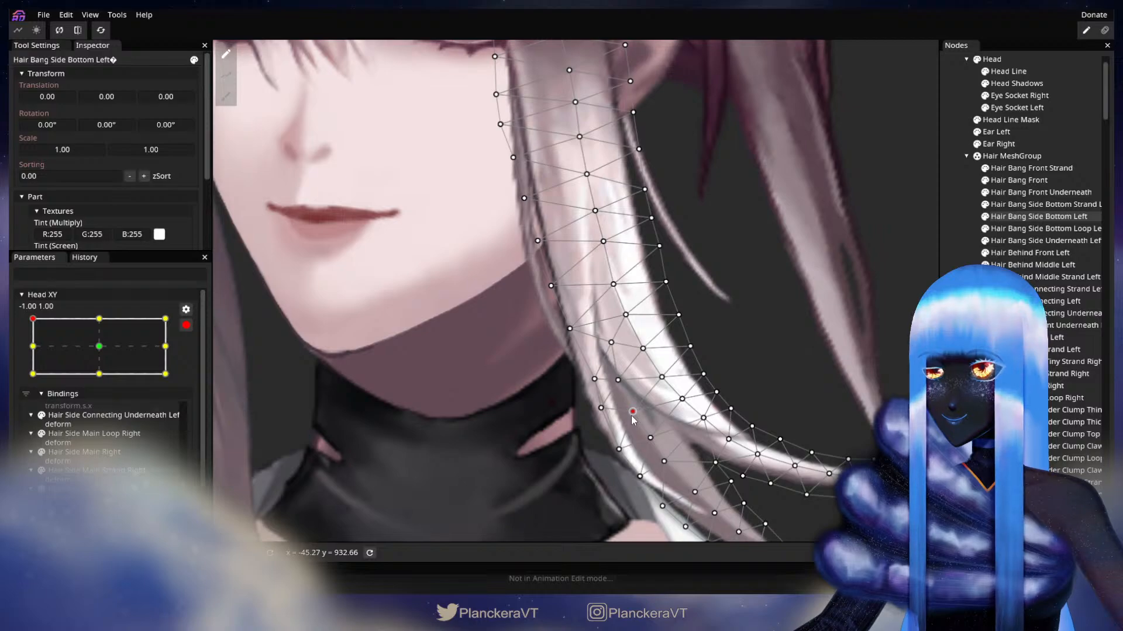
{"action": "scroll", "coordinate": [774, 381], "scroll_direction": "down", "scroll_amount": 2}
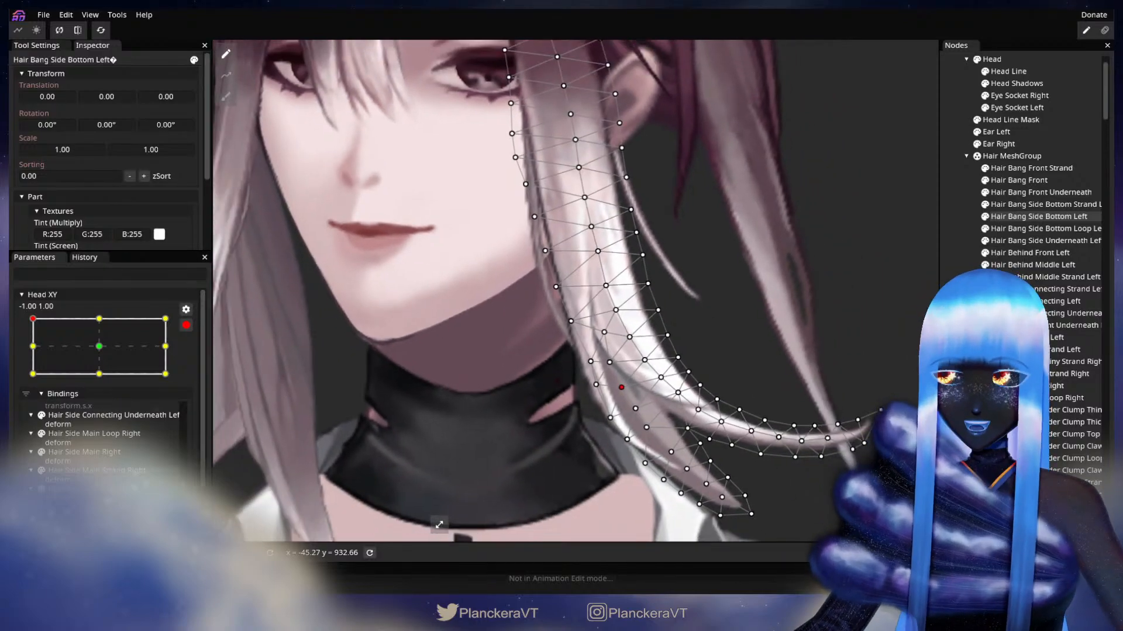
Deselect the strand, disarm Head XY and check how its lower curve follows the head, ending at -1.00, 1.00.
{"action": "left_click", "coordinate": [774, 376]}
{"action": "scroll", "coordinate": [774, 376], "scroll_direction": "down", "scroll_amount": 2}
{"action": "left_click_drag", "start_coordinate": [771, 379], "coordinate": [741, 413]}
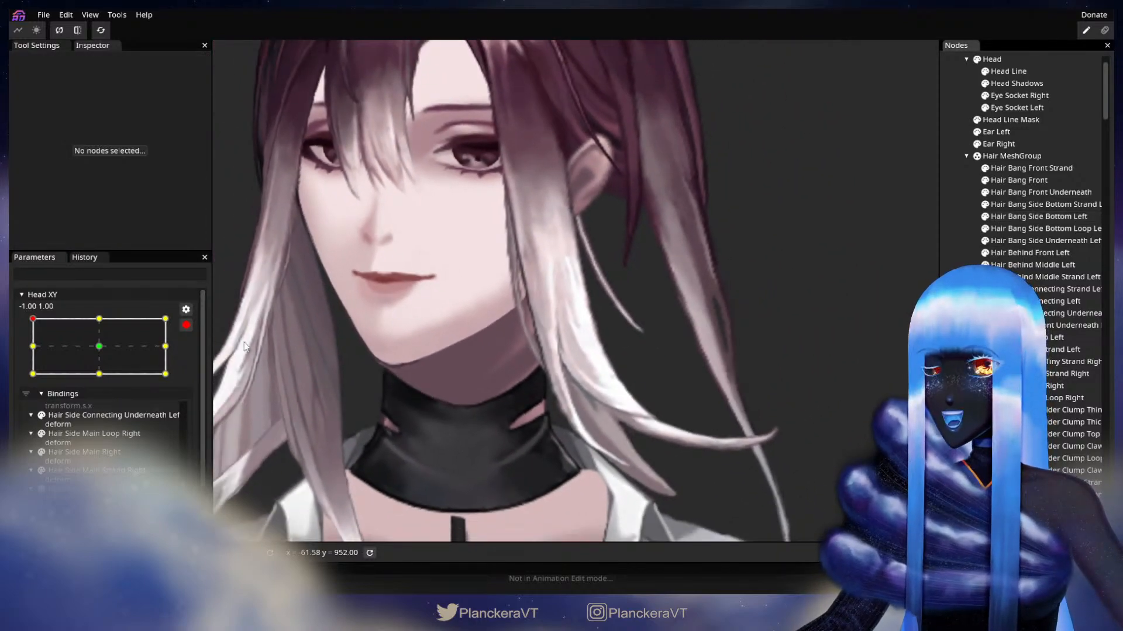
{"action": "left_click", "coordinate": [186, 325]}
{"action": "left_click_drag", "start_coordinate": [33, 352], "coordinate": [9, 358]}
Re-arm Head XY at -1.00, 1.00 and shift the center-line vertices of Hair Bang Side Bottom Left at mouth height.
{"action": "left_click", "coordinate": [194, 359]}
{"action": "scroll", "coordinate": [578, 380], "scroll_direction": "up", "scroll_amount": 5}
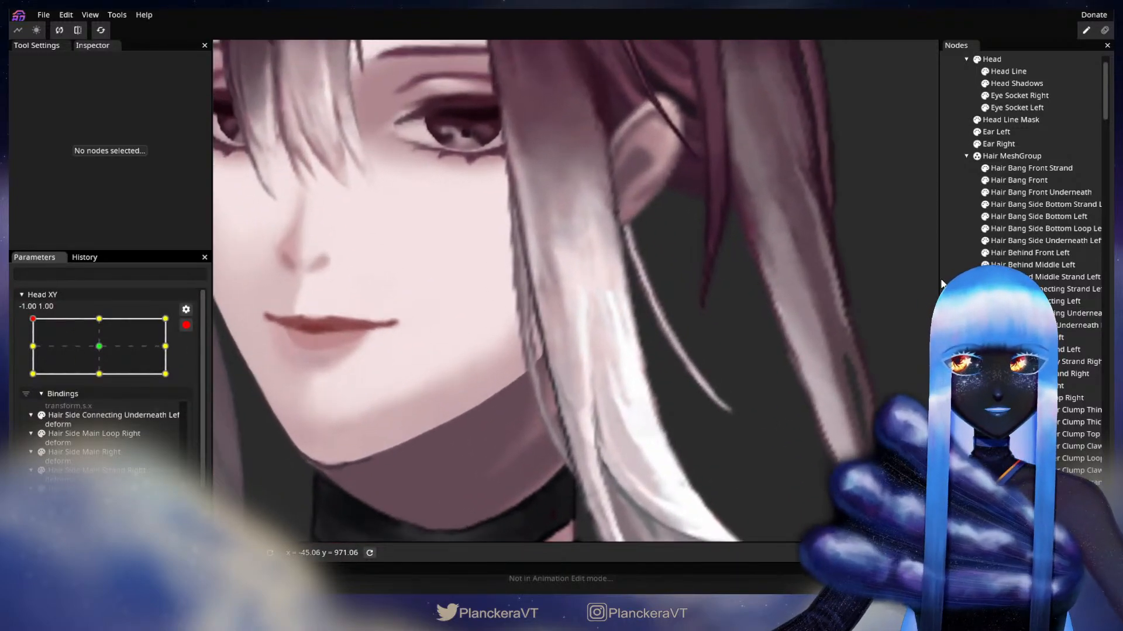
{"action": "left_click", "coordinate": [1029, 216]}
{"action": "scroll", "coordinate": [613, 377], "scroll_direction": "up", "scroll_amount": 2}
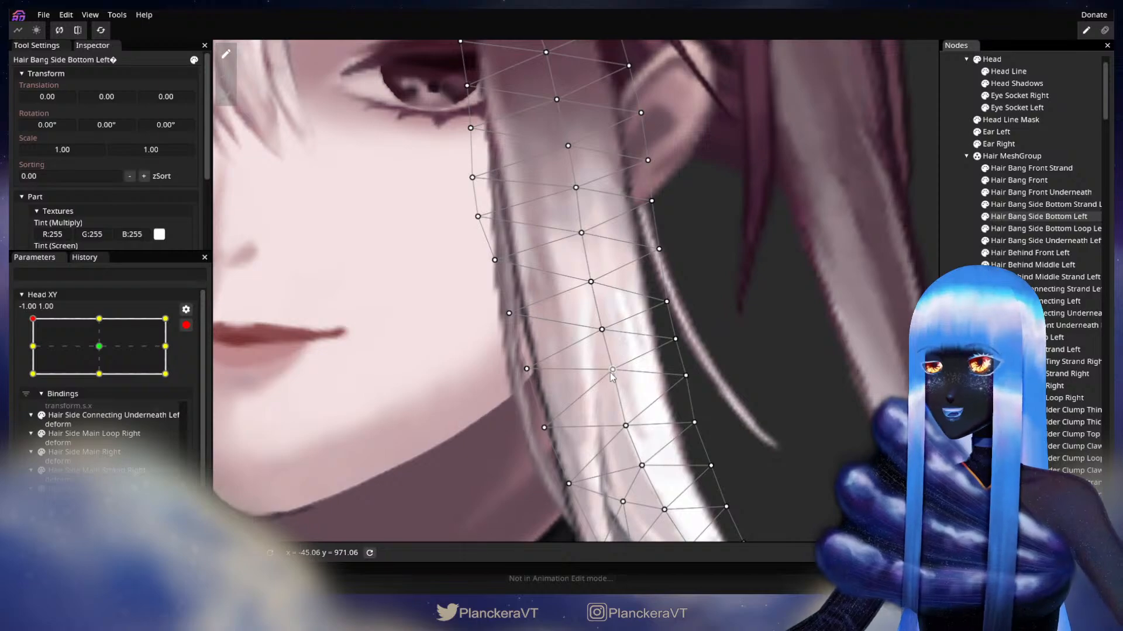
{"action": "left_click", "coordinate": [611, 372]}
{"action": "left_click_drag", "start_coordinate": [604, 373], "coordinate": [602, 373]}
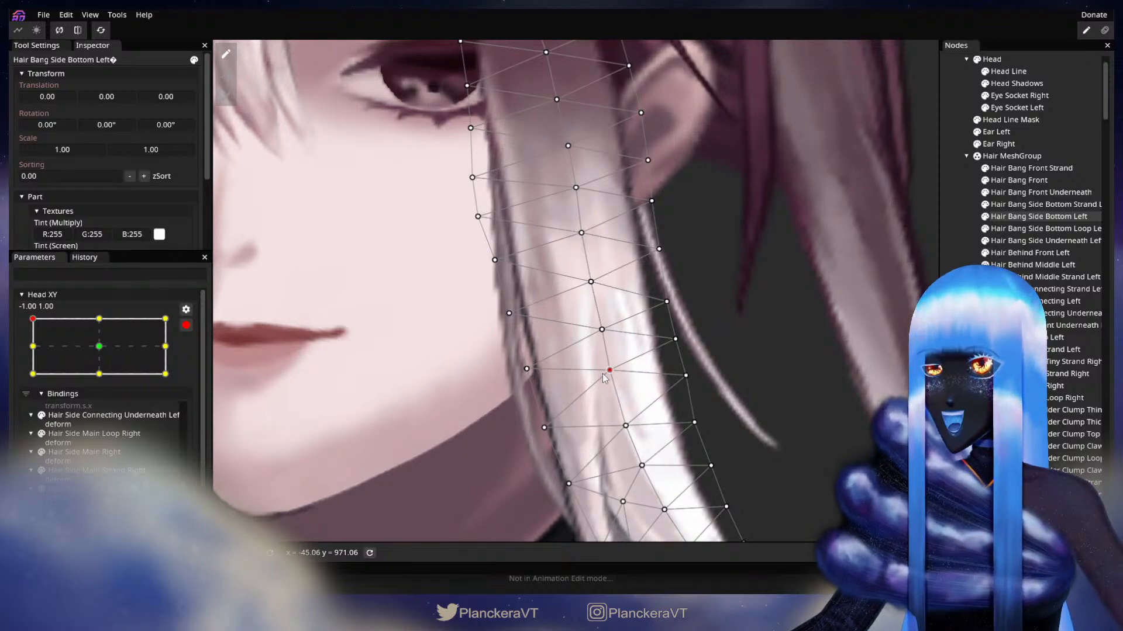
{"action": "left_click", "coordinate": [597, 333]}
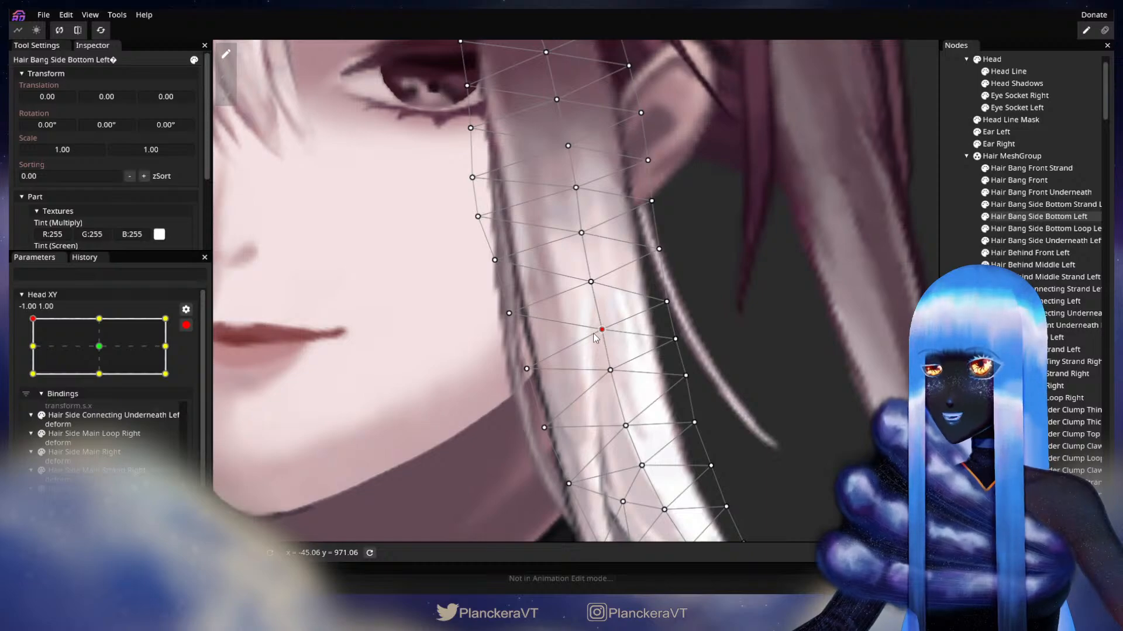
Reshape the ear-side edge of Hair Bang Side Bottom Left from mouth height down to its outward curve, including the adjoining inner vertex.
{"action": "left_click_drag", "start_coordinate": [681, 377], "coordinate": [679, 331]}
{"action": "left_click", "coordinate": [679, 330]}
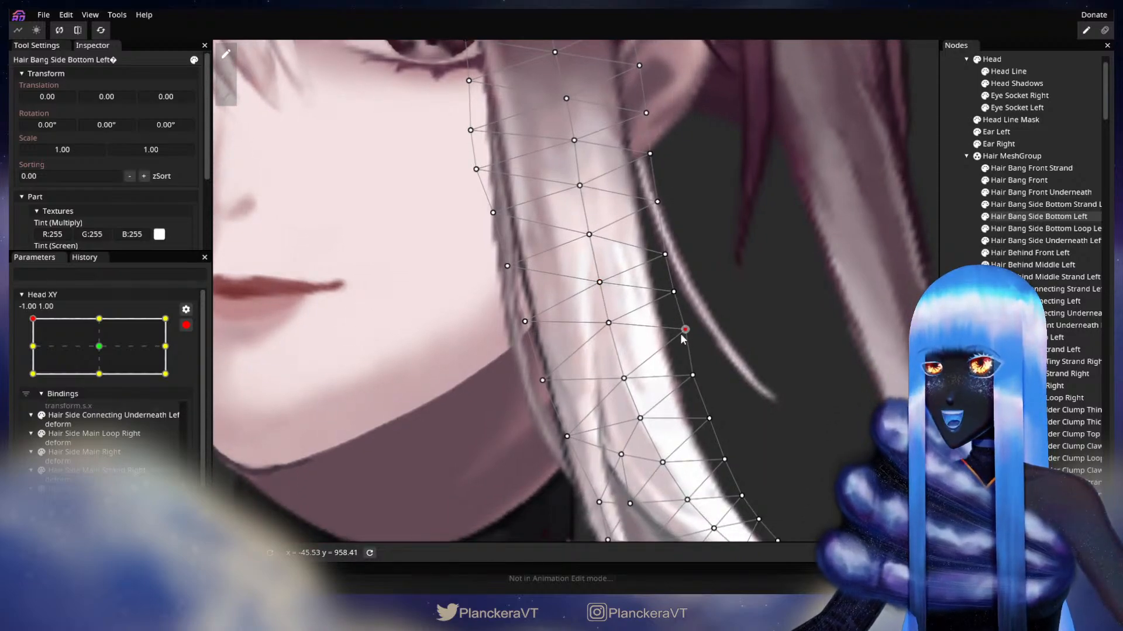
{"action": "left_click", "coordinate": [674, 292]}
{"action": "left_click_drag", "start_coordinate": [690, 367], "coordinate": [646, 336]}
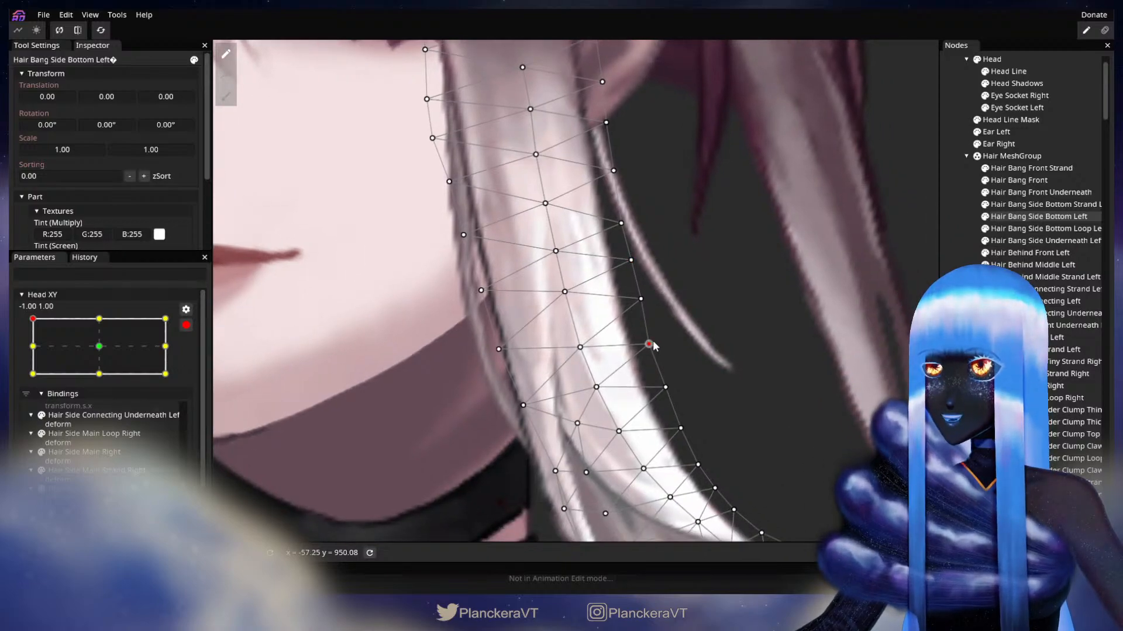
{"action": "left_click_drag", "start_coordinate": [655, 345], "coordinate": [642, 277]}
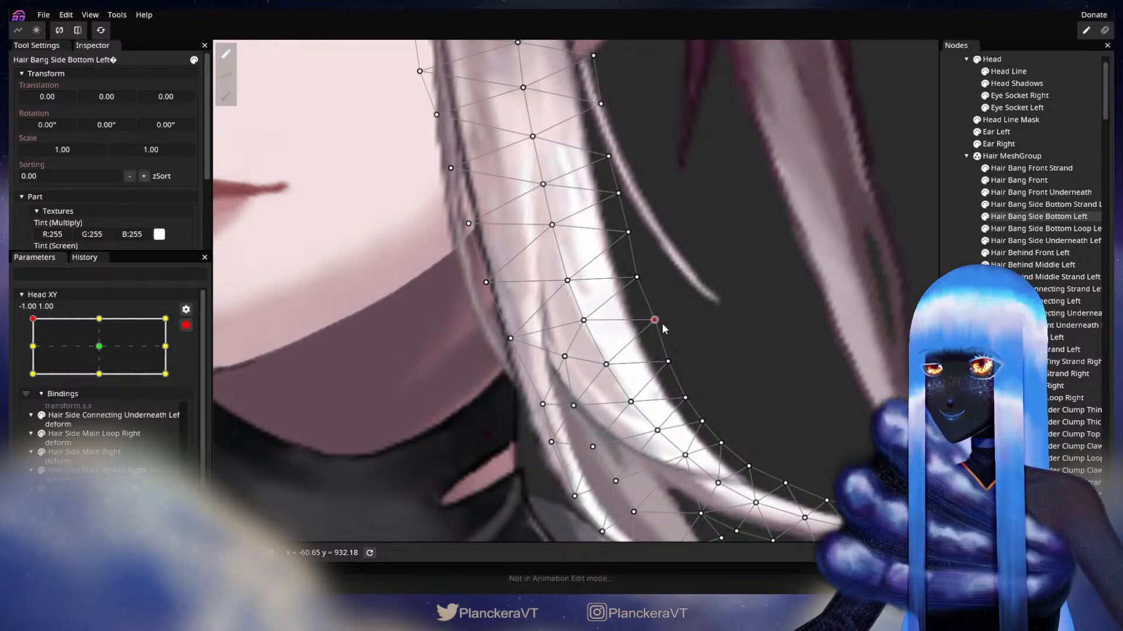
{"action": "mouse_move", "coordinate": [661, 327]}
{"action": "left_mouse_down"}
{"action": "mouse_move", "coordinate": [661, 308]}
{"action": "mouse_move", "coordinate": [655, 339]}
{"action": "mouse_move", "coordinate": [678, 322]}
{"action": "left_mouse_up"}
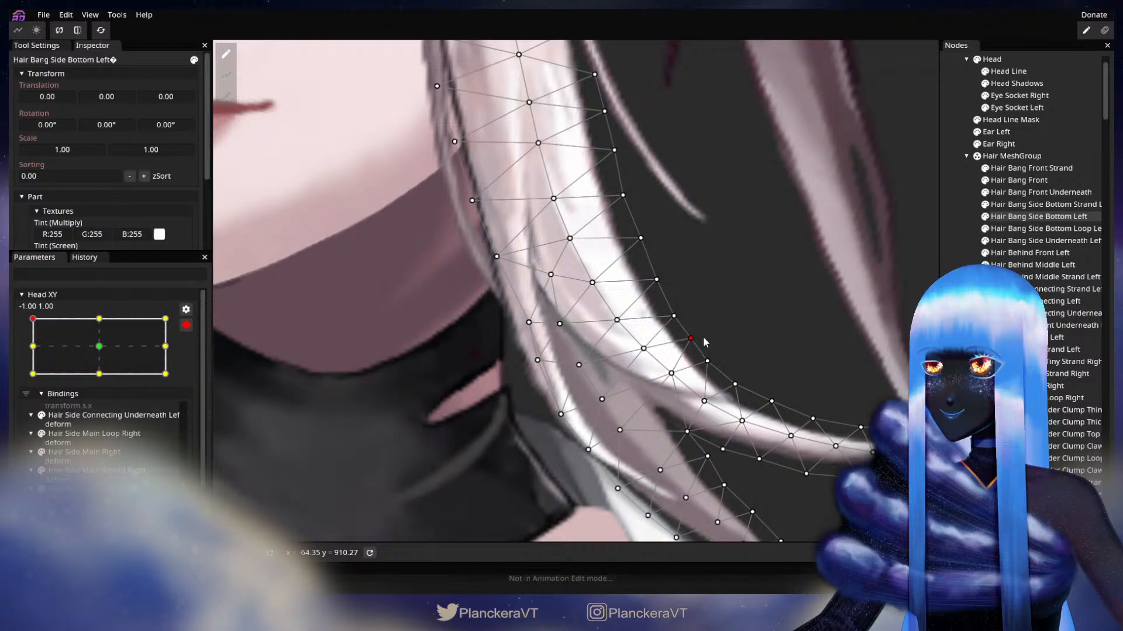
{"action": "left_click", "coordinate": [643, 350]}
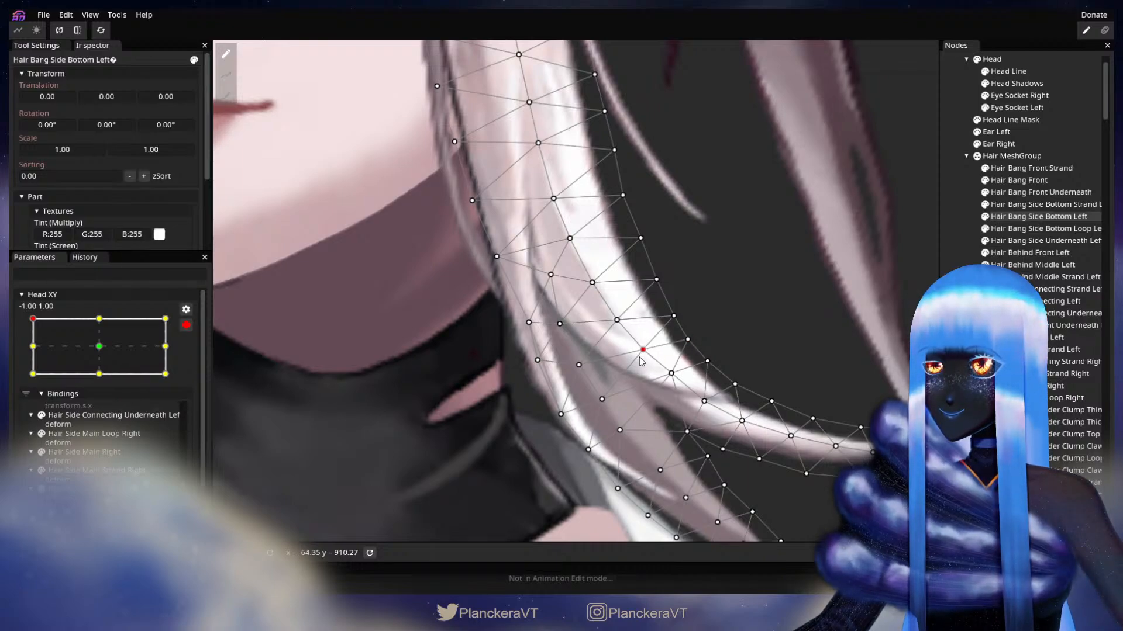
{"action": "left_click", "coordinate": [711, 362]}
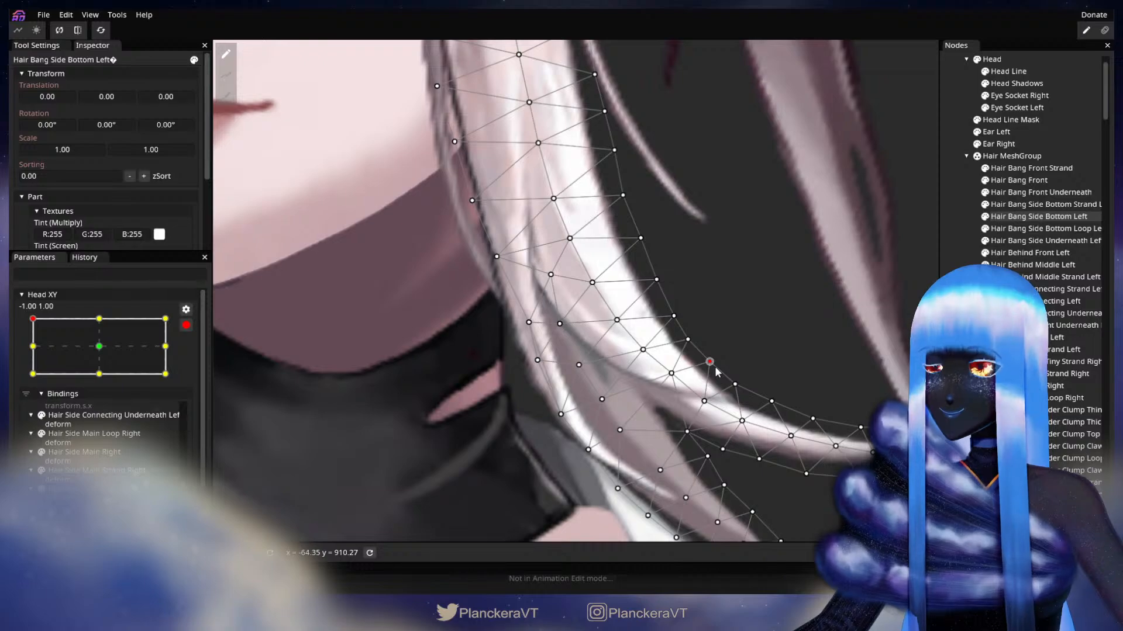
Deselect the strand, disarm Head XY and examine the reshaped side bang while moving the head around the -1.00, 1.00 corner.
{"action": "scroll", "coordinate": [727, 314], "scroll_direction": "down", "scroll_amount": 3}
{"action": "scroll", "coordinate": [756, 360], "scroll_direction": "down", "scroll_amount": 3}
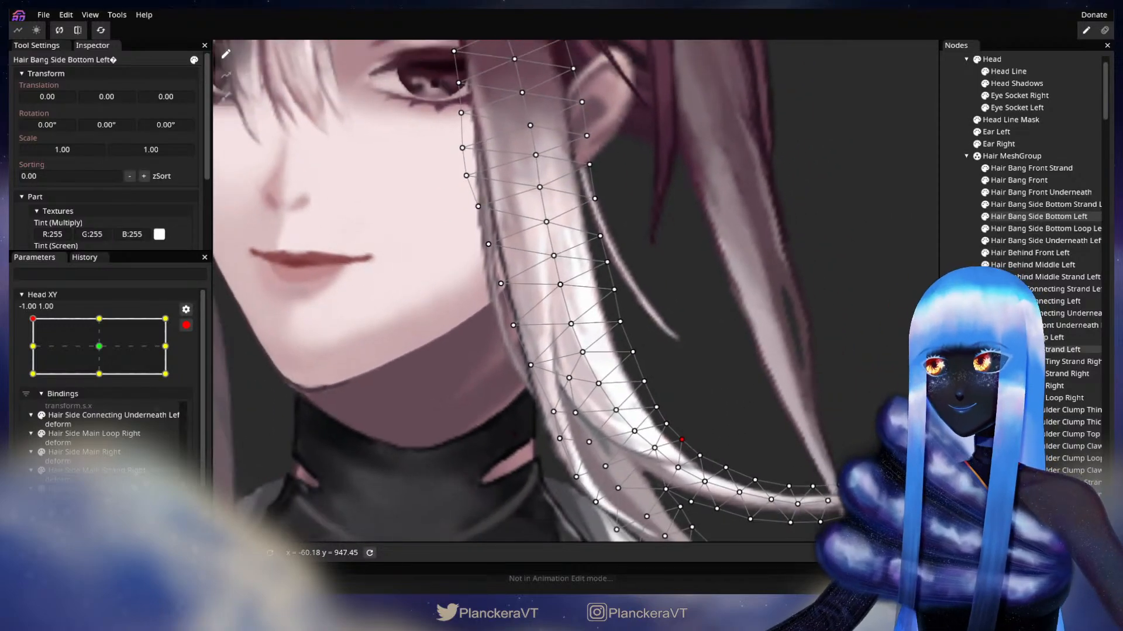
{"action": "left_click", "coordinate": [651, 394]}
{"action": "scroll", "coordinate": [651, 395], "scroll_direction": "up", "scroll_amount": 3}
{"action": "scroll", "coordinate": [649, 399], "scroll_direction": "down", "scroll_amount": 3}
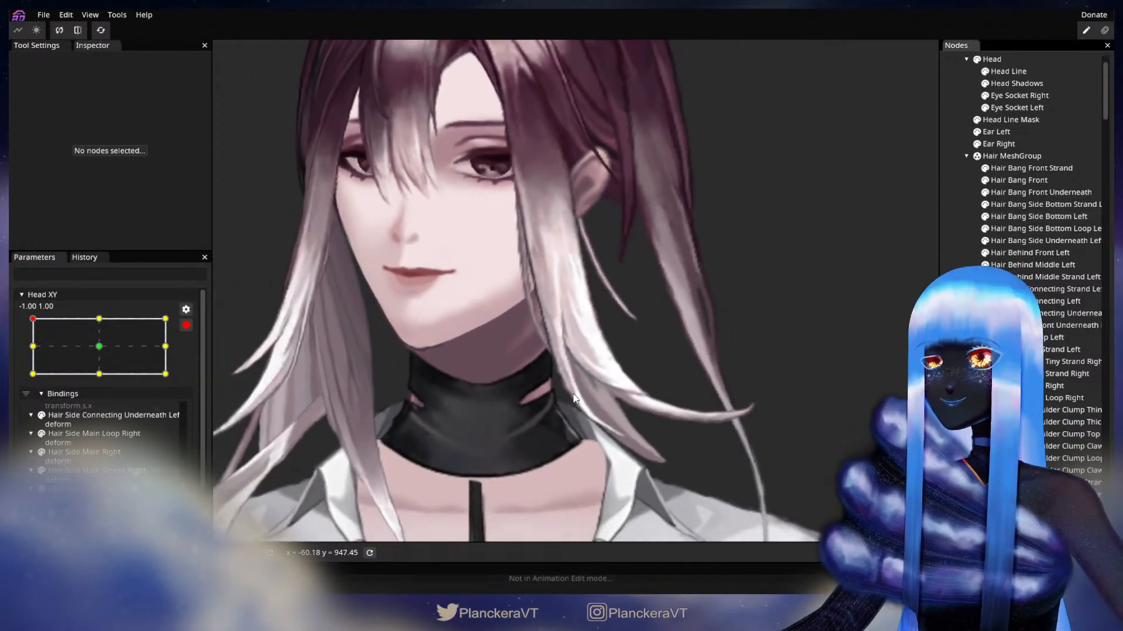
{"action": "left_click", "coordinate": [186, 328]}
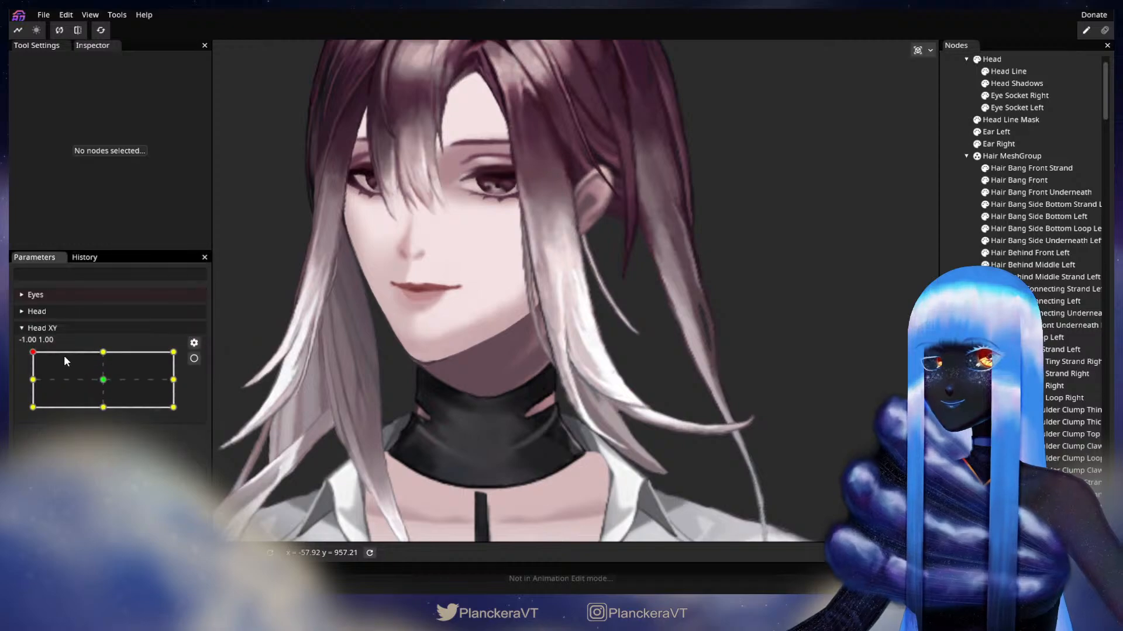
{"action": "mouse_move", "coordinate": [33, 352]}
{"action": "left_mouse_down"}
{"action": "mouse_move", "coordinate": [16, 378]}
{"action": "mouse_move", "coordinate": [20, 352]}
{"action": "mouse_move", "coordinate": [16, 381]}
{"action": "mouse_move", "coordinate": [20, 353]}
{"action": "left_mouse_up"}
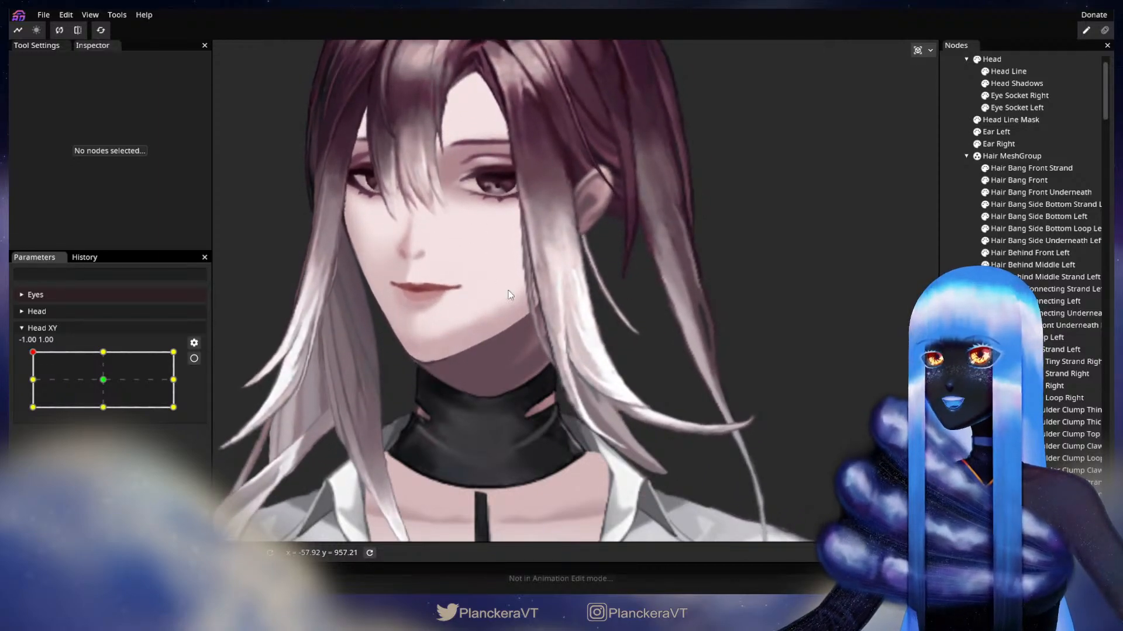
{"action": "left_click_drag", "start_coordinate": [600, 339], "coordinate": [574, 326]}
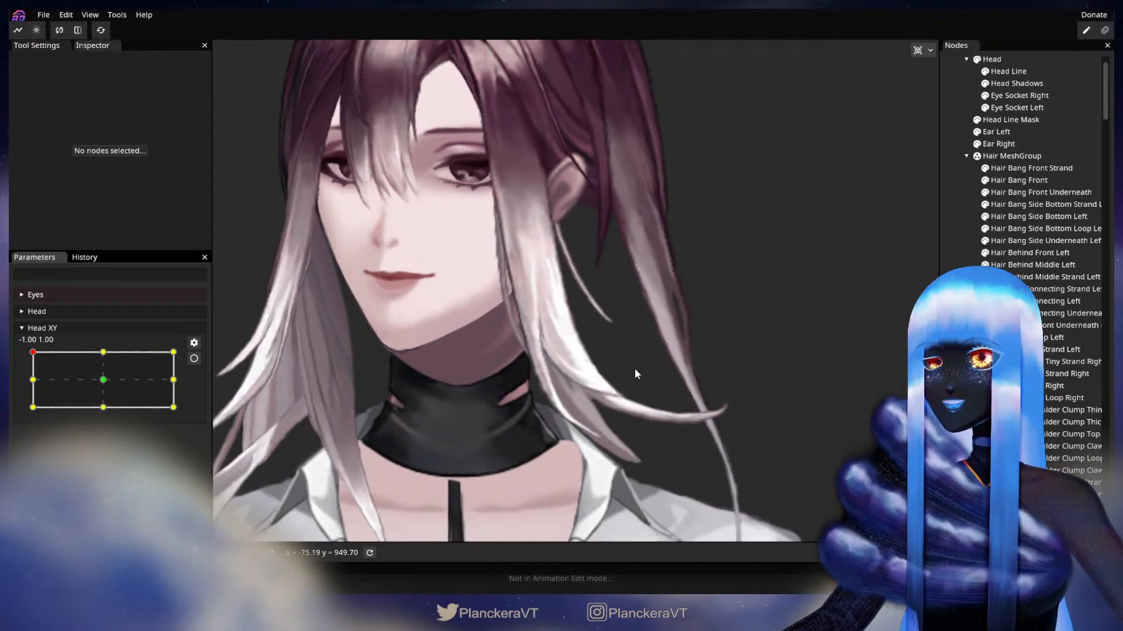
{"action": "mouse_move", "coordinate": [33, 353]}
{"action": "left_mouse_down"}
{"action": "mouse_move", "coordinate": [26, 384]}
{"action": "mouse_move", "coordinate": [23, 353]}
{"action": "left_mouse_up"}
With Head XY re-armed at -1.00, 1.00, refine the Hair Bang Side Bottom Left vertices from the jawline to the outward curve.
{"action": "left_click", "coordinate": [194, 359]}
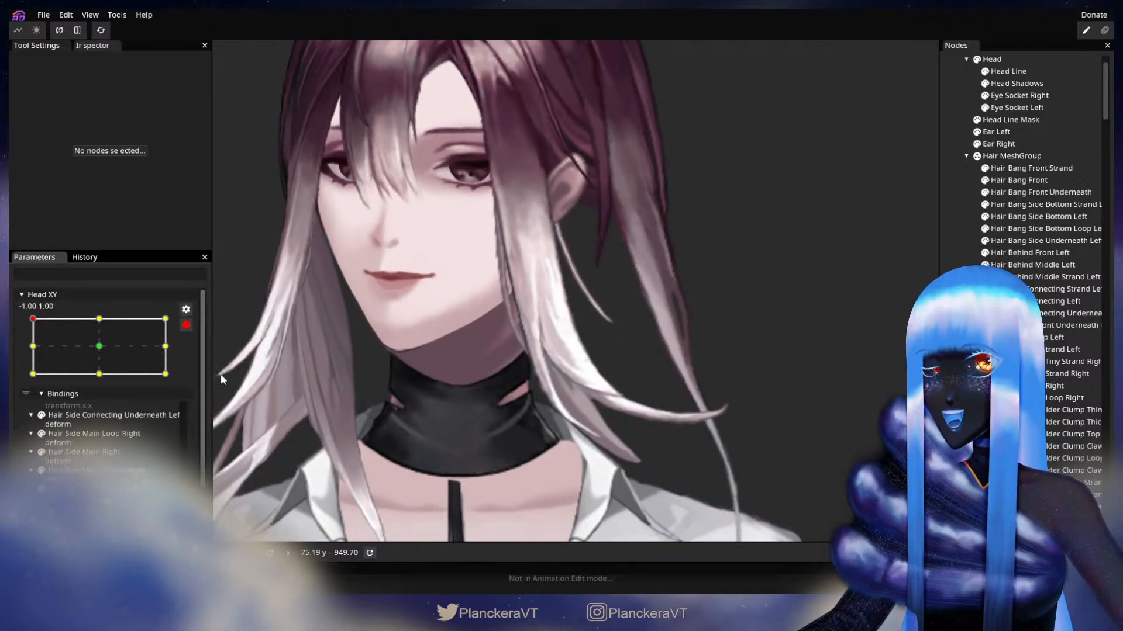
{"action": "scroll", "coordinate": [422, 403], "scroll_direction": "up", "scroll_amount": 5}
{"action": "scroll", "coordinate": [421, 401], "scroll_direction": "up", "scroll_amount": 2}
{"action": "left_click_drag", "start_coordinate": [480, 385], "coordinate": [553, 375]}
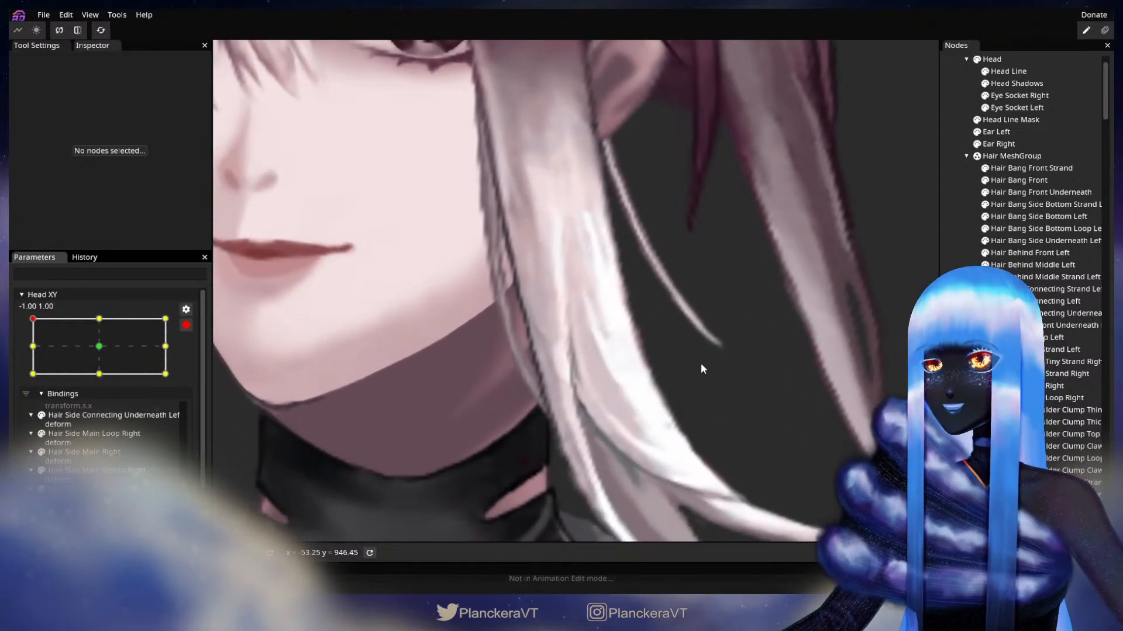
{"action": "left_click", "coordinate": [1023, 217]}
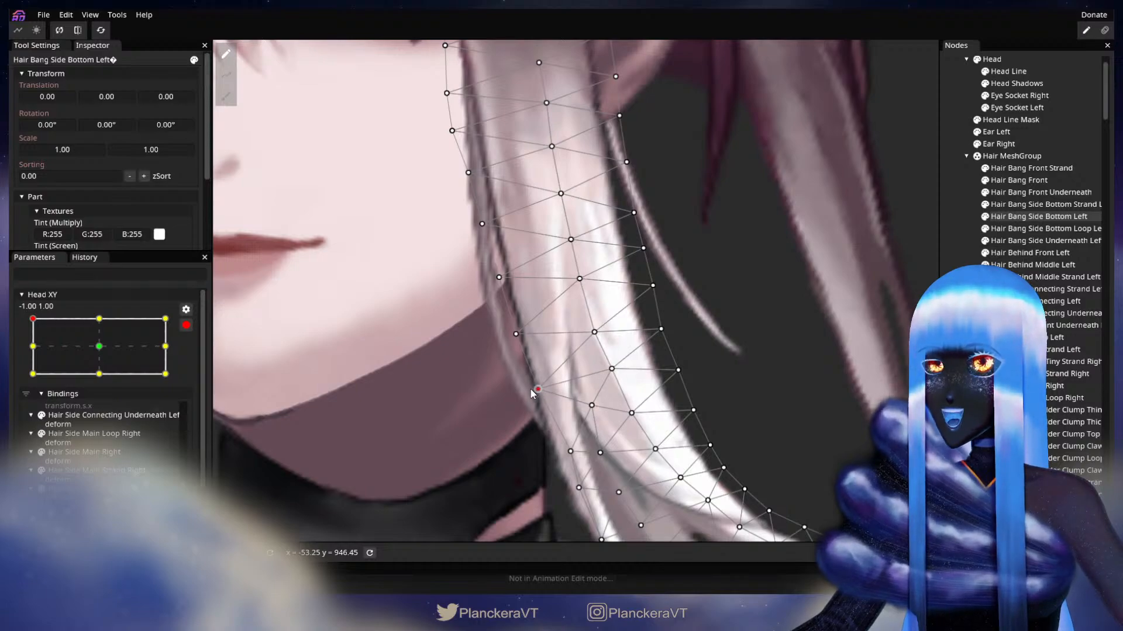
{"action": "left_click_drag", "start_coordinate": [639, 409], "coordinate": [581, 351]}
{"action": "left_click", "coordinate": [601, 388]}
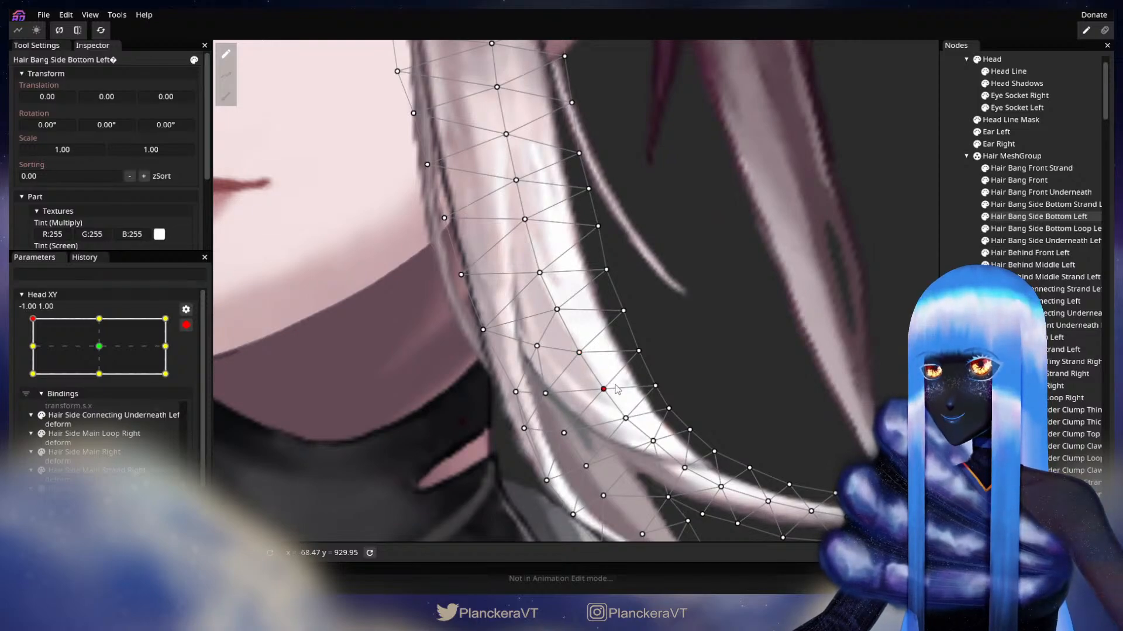
{"action": "left_click_drag", "start_coordinate": [631, 419], "coordinate": [612, 380]}
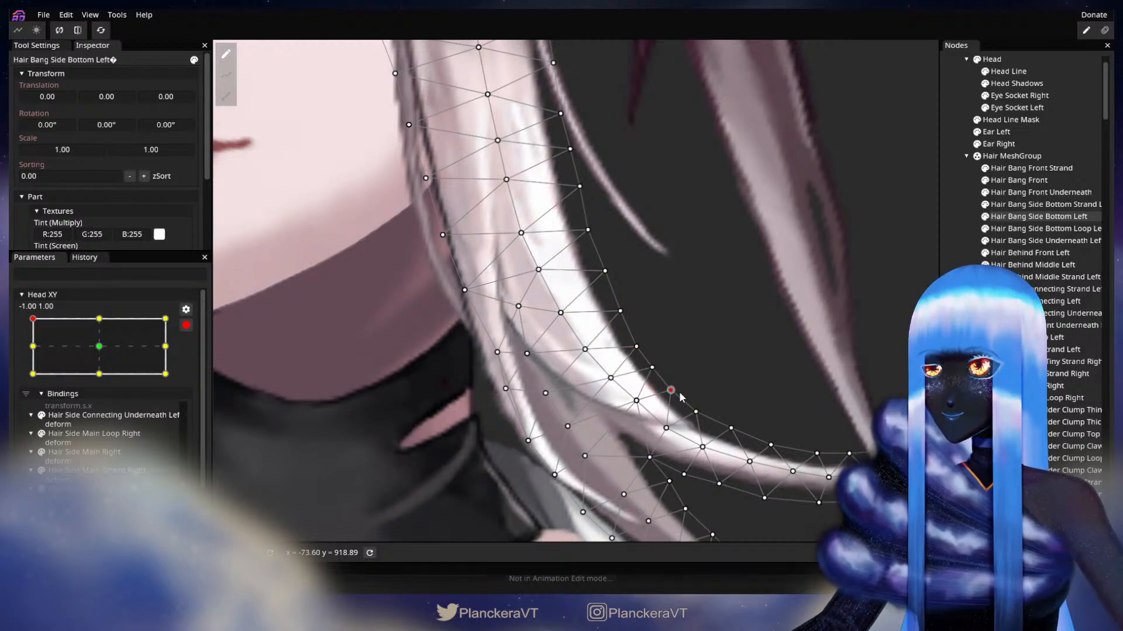
Deselect the strand and disarm Head XY to check the refined curve in motion, returning to -1.00, 1.00.
{"action": "scroll", "coordinate": [756, 377], "scroll_direction": "down", "scroll_amount": 3}
{"action": "left_click", "coordinate": [689, 367]}
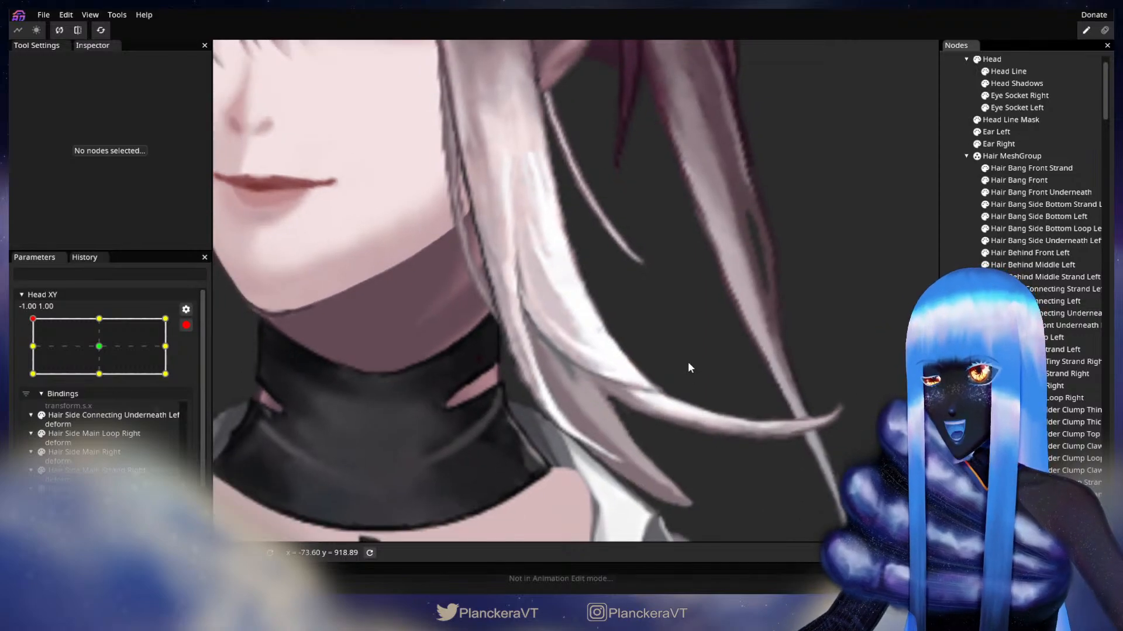
{"action": "scroll", "coordinate": [687, 362], "scroll_direction": "down", "scroll_amount": 6}
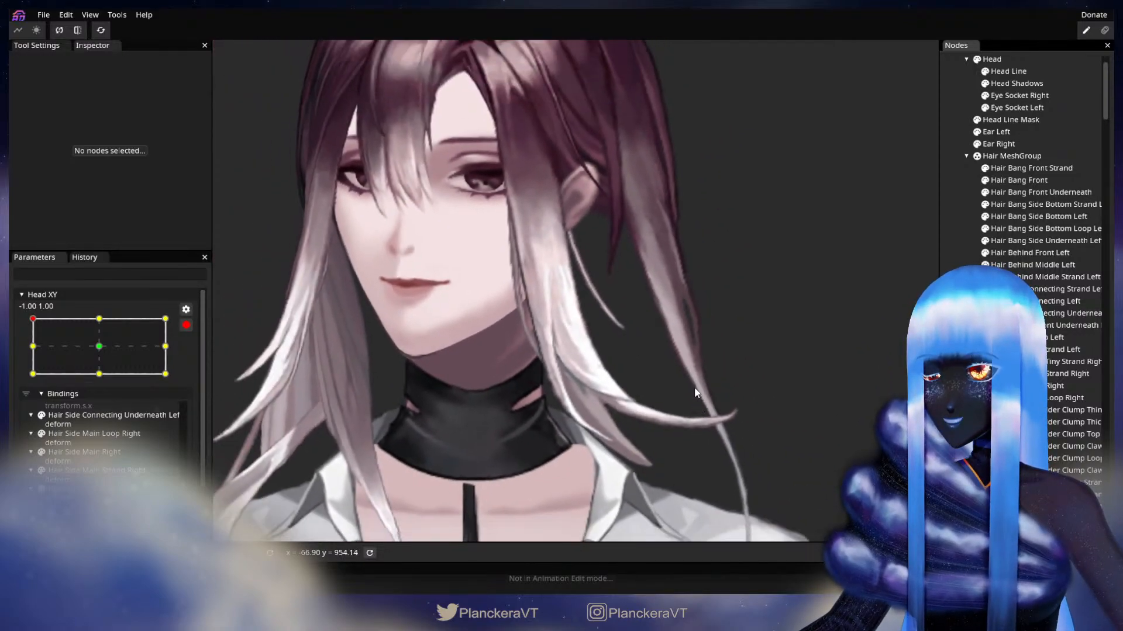
{"action": "left_click", "coordinate": [185, 325]}
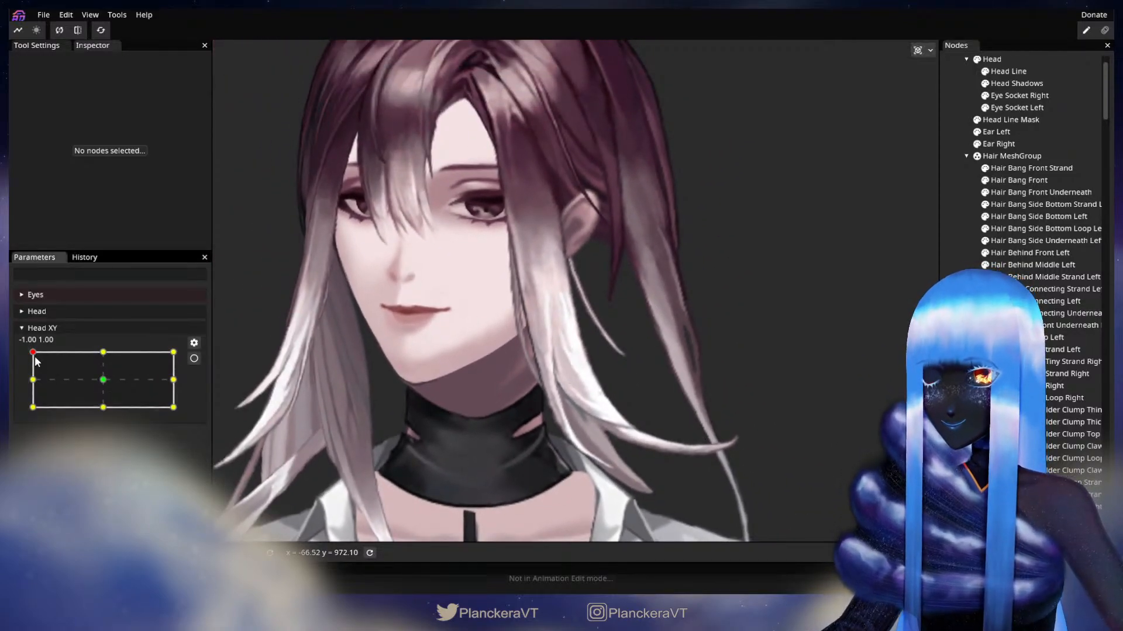
{"action": "mouse_move", "coordinate": [33, 352]}
{"action": "left_mouse_down"}
{"action": "mouse_move", "coordinate": [31, 383]}
{"action": "mouse_move", "coordinate": [28, 349]}
{"action": "mouse_move", "coordinate": [19, 381]}
{"action": "mouse_move", "coordinate": [21, 350]}
{"action": "left_mouse_up"}
With Head XY armed at -1.00, 1.00, nudge the central vertices of Hair Bang Side Bottom Left just below mouth height.
{"action": "left_click", "coordinate": [194, 359]}
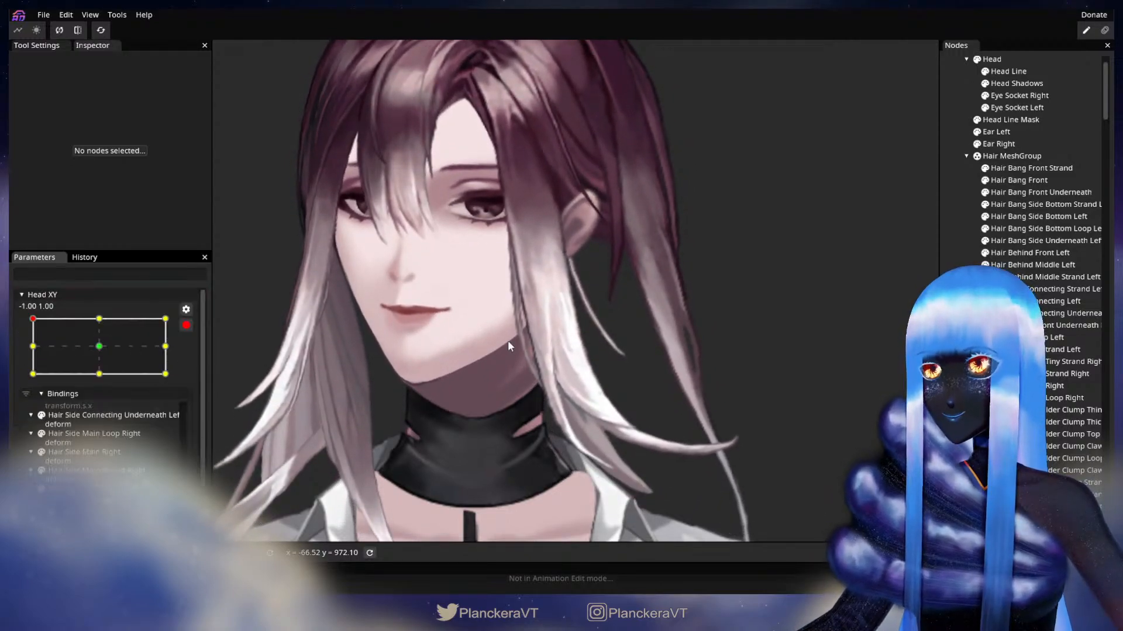
{"action": "scroll", "coordinate": [480, 350], "scroll_direction": "up", "scroll_amount": 5}
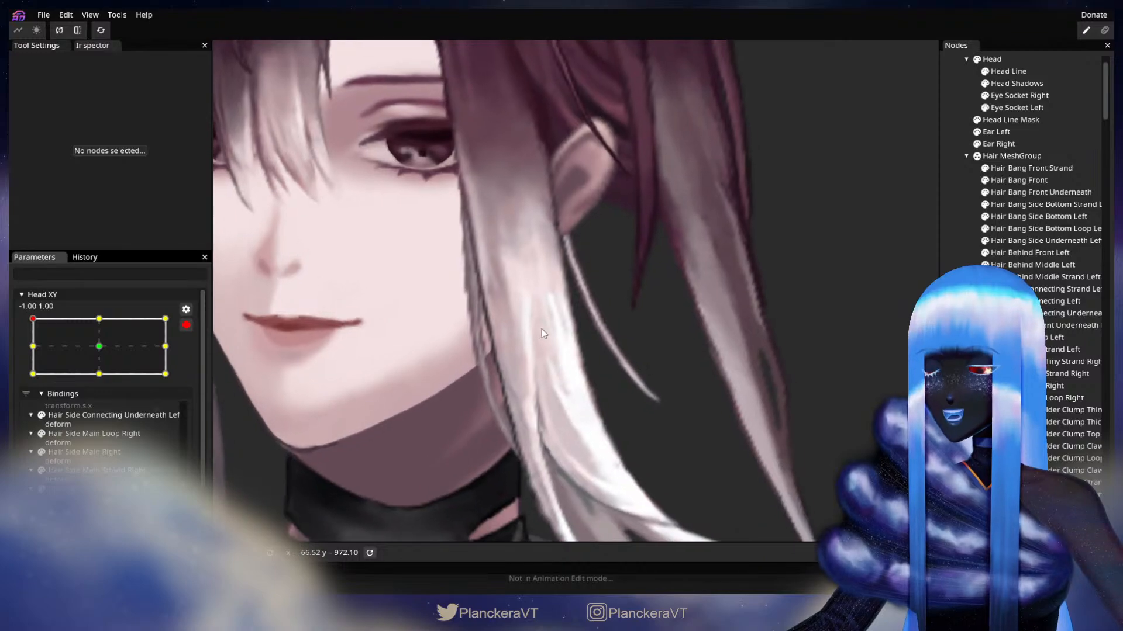
{"action": "scroll", "coordinate": [542, 333], "scroll_direction": "up", "scroll_amount": 4}
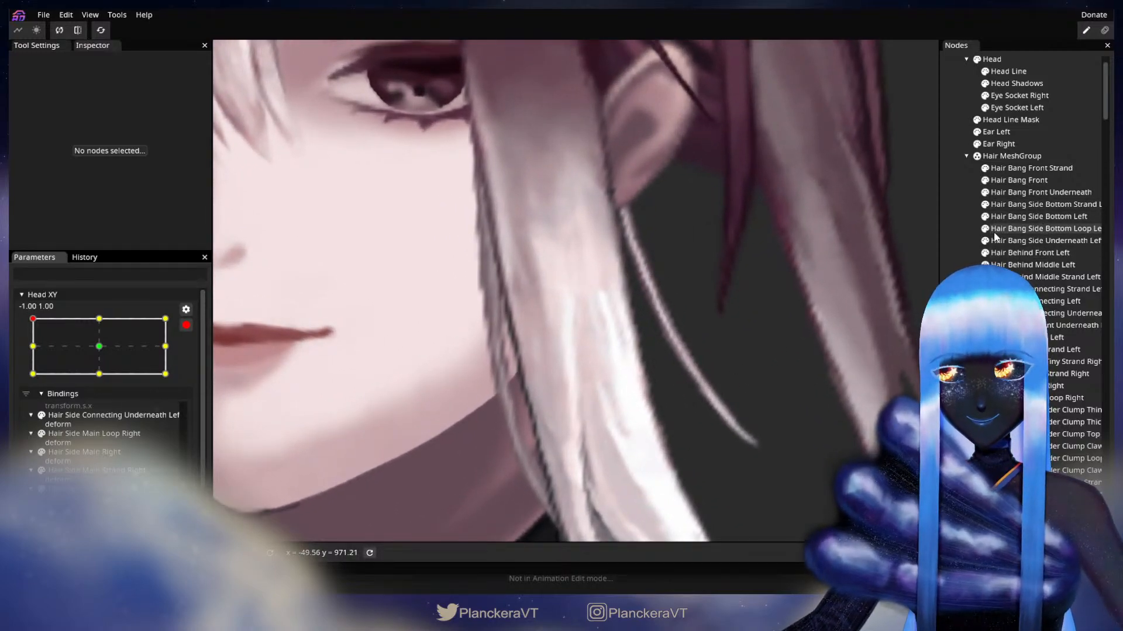
{"action": "left_click_drag", "start_coordinate": [794, 304], "coordinate": [823, 278]}
{"action": "left_click", "coordinate": [1046, 219]}
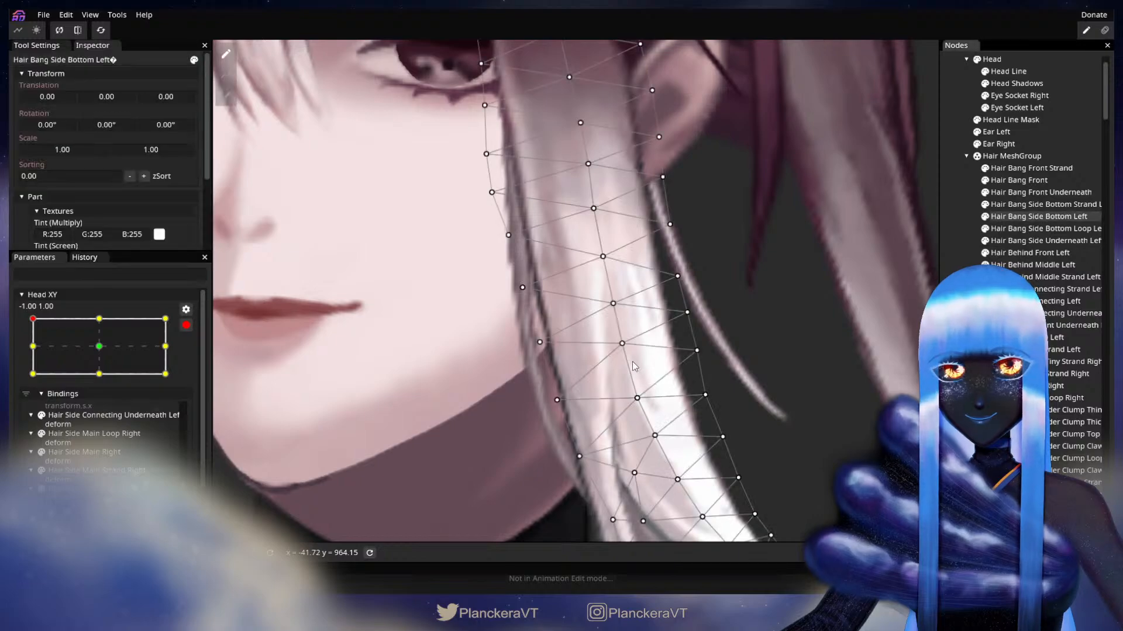
{"action": "scroll", "coordinate": [620, 319], "scroll_direction": "up", "scroll_amount": 1}
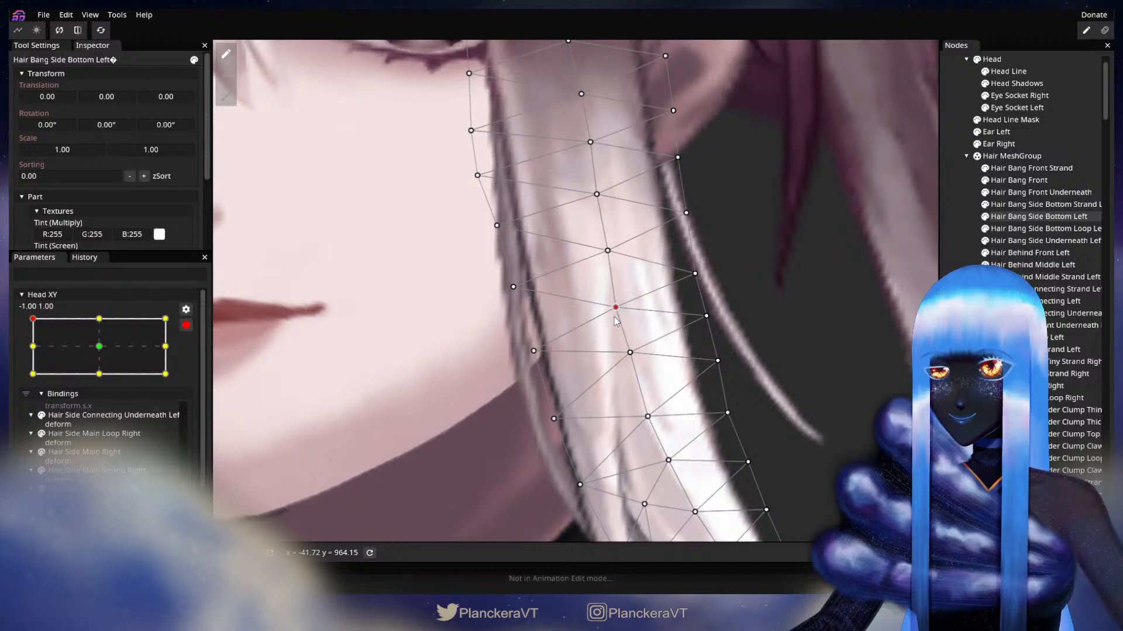
{"action": "left_click", "coordinate": [629, 354]}
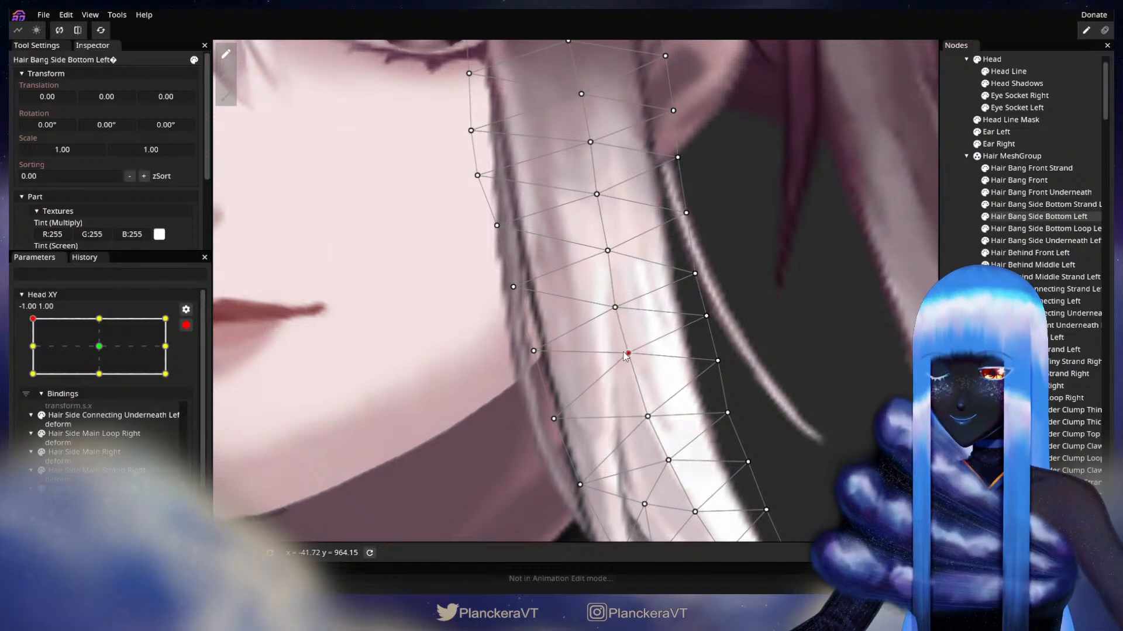
{"action": "left_click", "coordinate": [769, 413]}
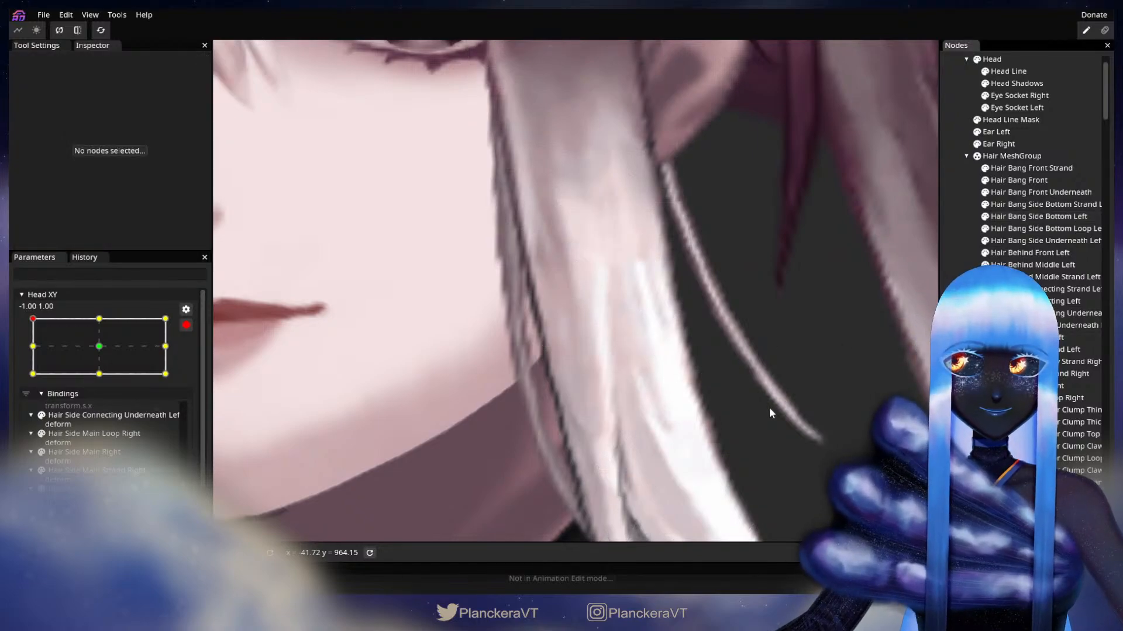
Disarm Head XY and check the nudged side bang in motion around the -1.00, 1.00 corner.
{"action": "scroll", "coordinate": [770, 411], "scroll_direction": "down", "scroll_amount": 5}
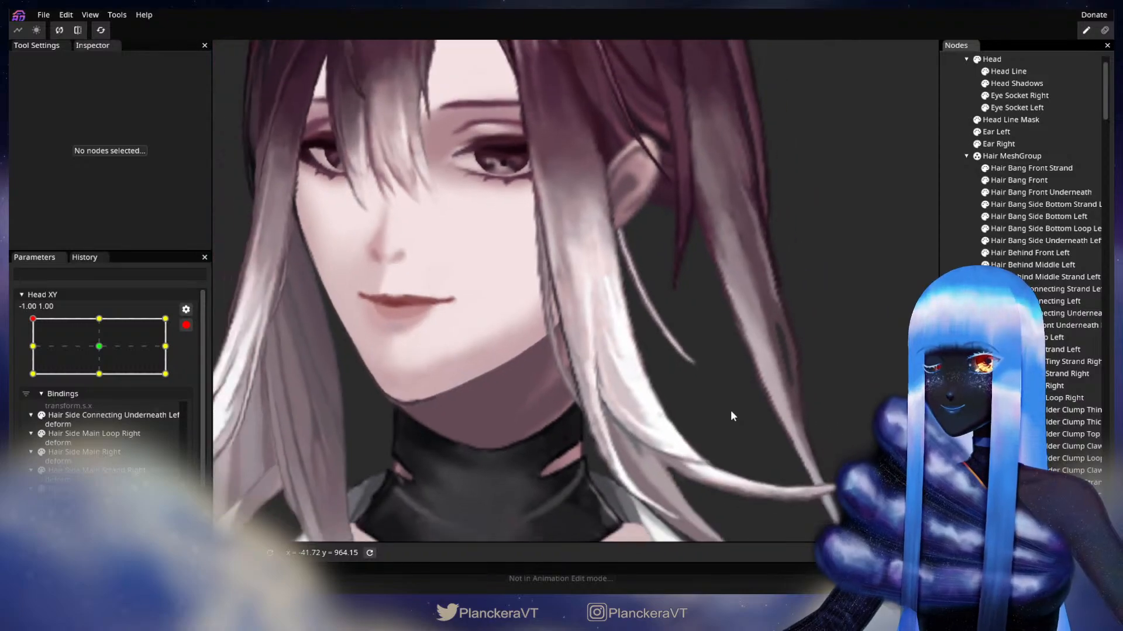
{"action": "scroll", "coordinate": [730, 412], "scroll_direction": "down", "scroll_amount": 3}
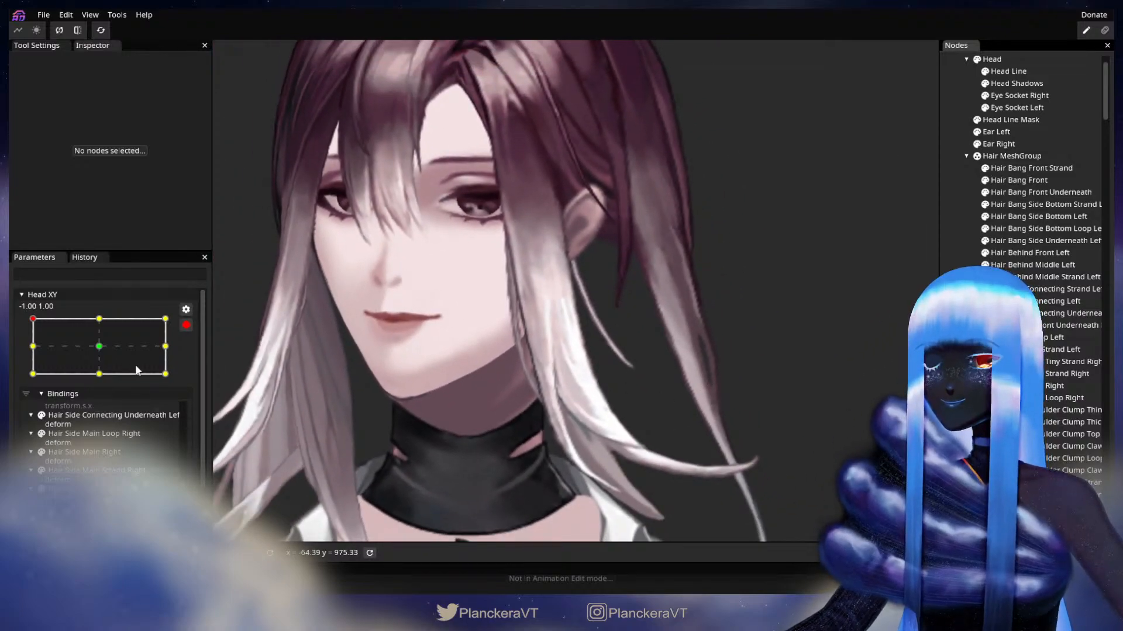
{"action": "left_click", "coordinate": [186, 325]}
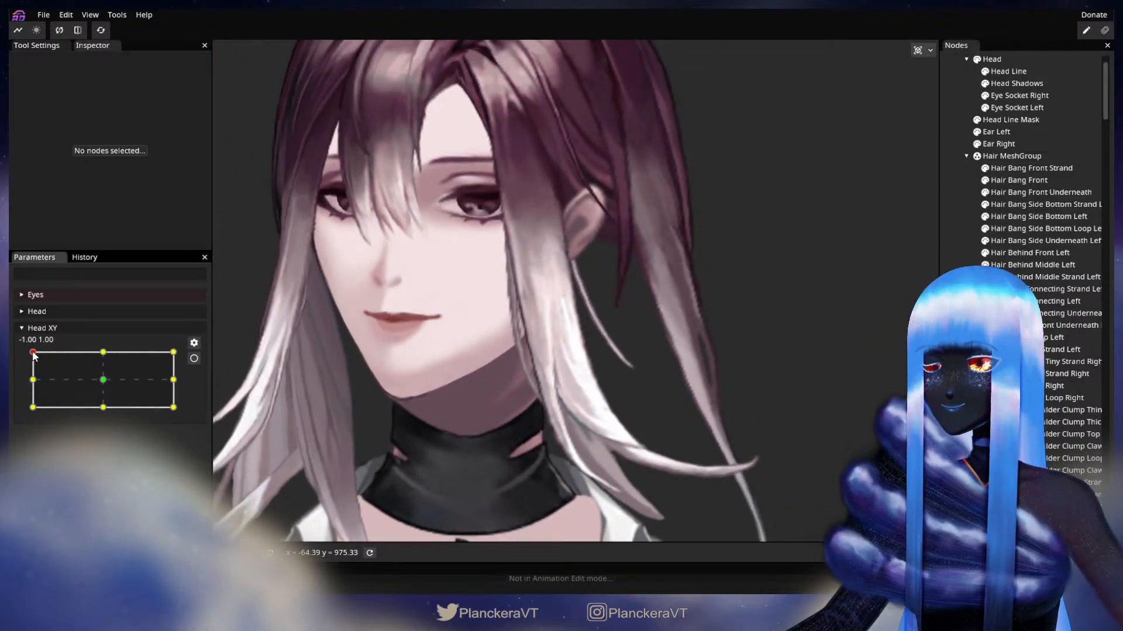
{"action": "mouse_move", "coordinate": [33, 353]}
{"action": "left_mouse_down"}
{"action": "mouse_move", "coordinate": [32, 382]}
{"action": "mouse_move", "coordinate": [33, 353]}
{"action": "left_mouse_up"}
Re-arm Head XY at -1.00, 1.00 and shift the ear-side edge vertices of Hair Bang Side Bottom Strand Left slightly inward from mouth to jaw height.
{"action": "left_click", "coordinate": [194, 359]}
{"action": "scroll", "coordinate": [490, 412], "scroll_direction": "up", "scroll_amount": 4}
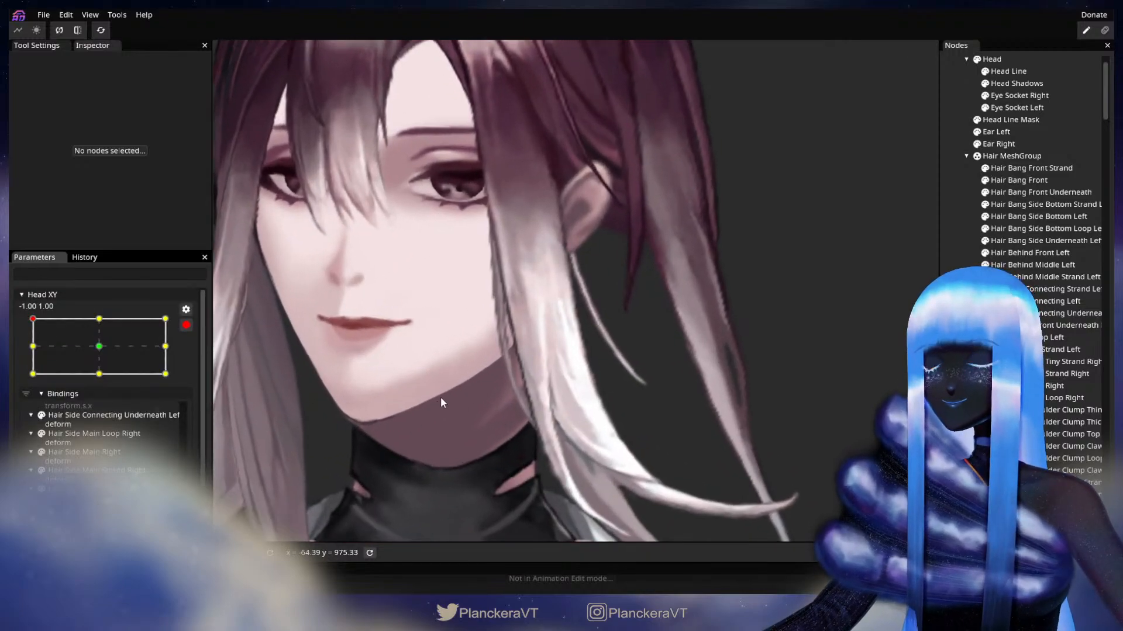
{"action": "scroll", "coordinate": [451, 395], "scroll_direction": "up", "scroll_amount": 2}
{"action": "left_click_drag", "start_coordinate": [416, 370], "coordinate": [468, 317]}
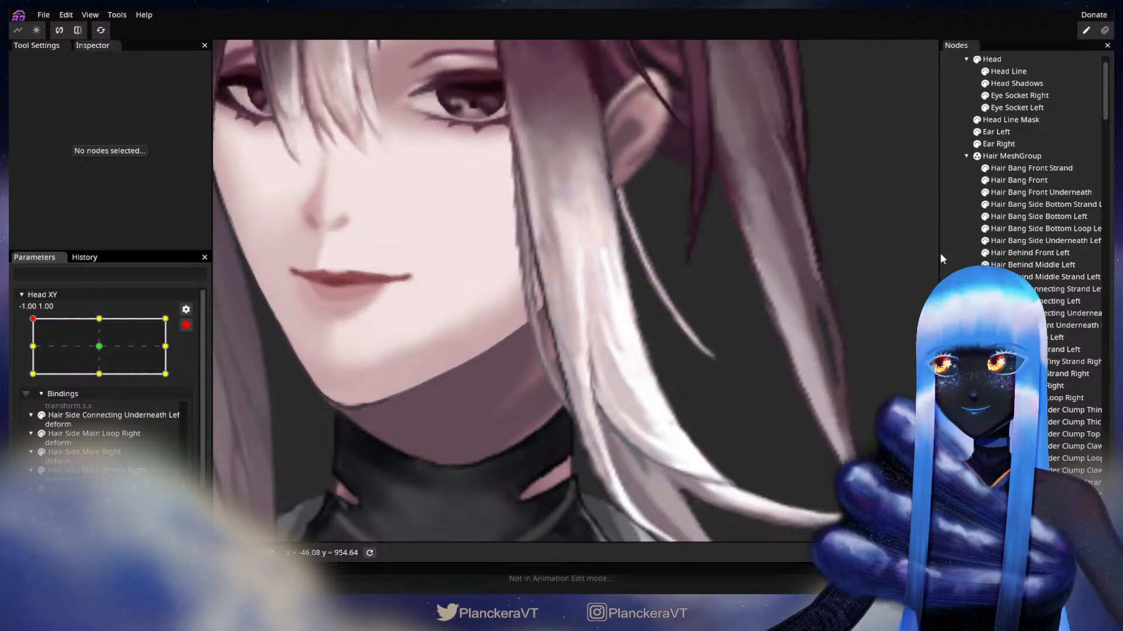
{"action": "scroll", "coordinate": [771, 303], "scroll_direction": "up", "scroll_amount": 1}
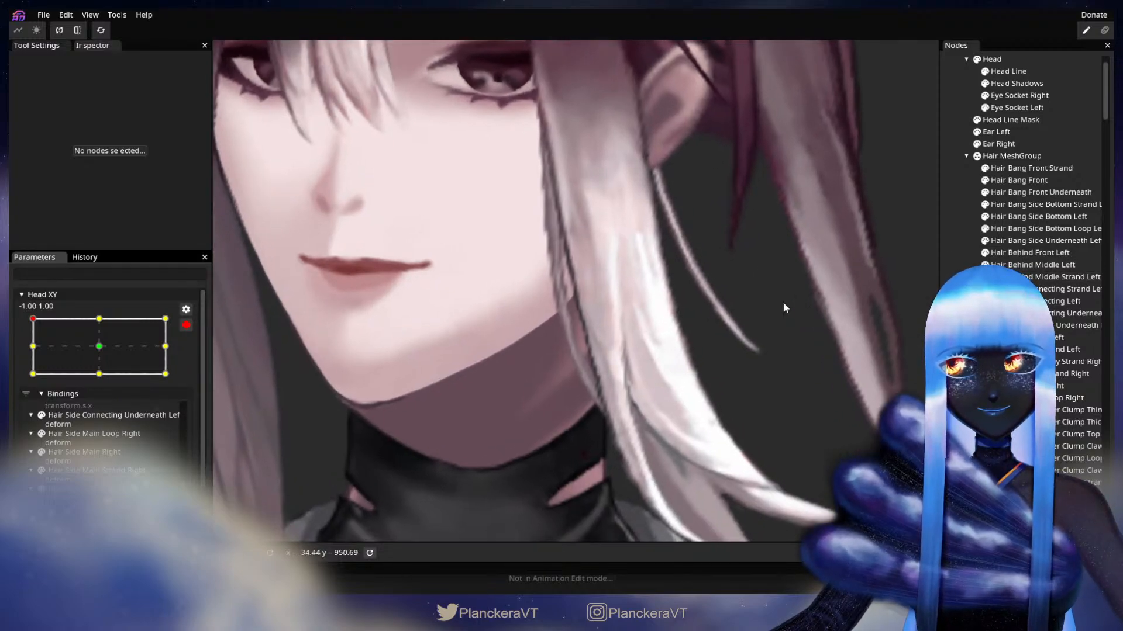
{"action": "left_click", "coordinate": [1040, 204]}
{"action": "scroll", "coordinate": [713, 328], "scroll_direction": "up", "scroll_amount": 3}
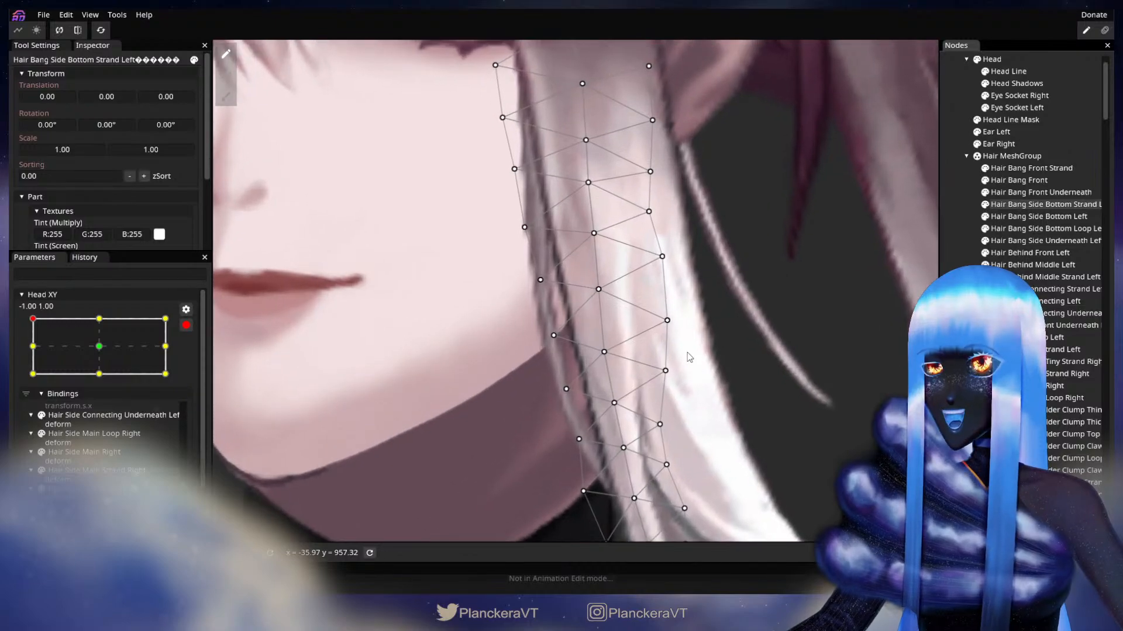
{"action": "left_click_drag", "start_coordinate": [667, 321], "coordinate": [665, 321]}
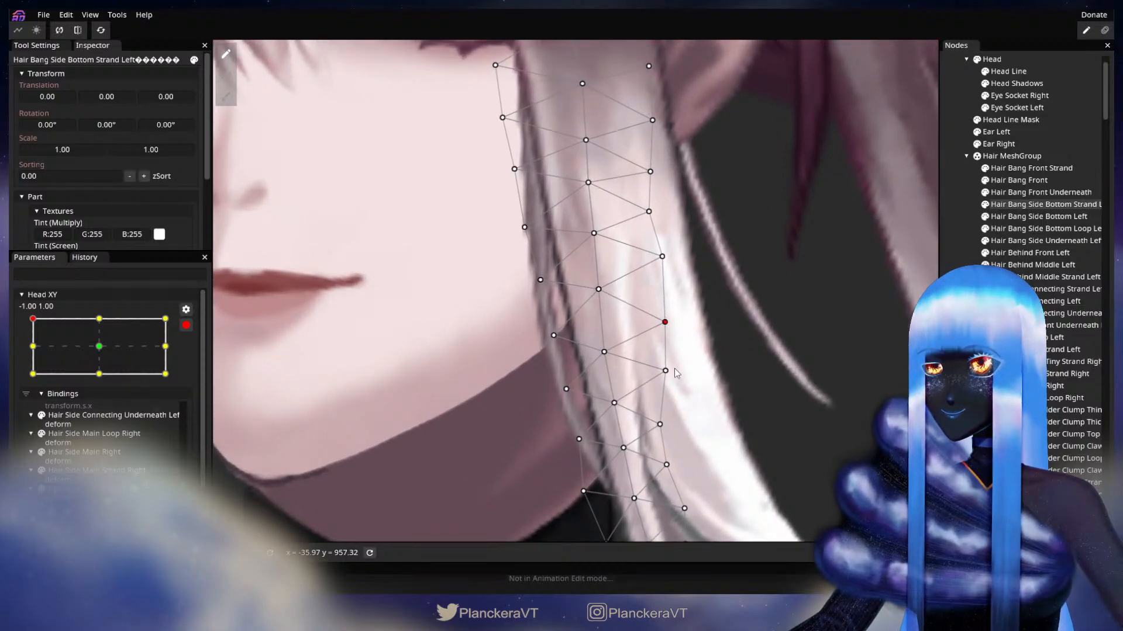
{"action": "left_click_drag", "start_coordinate": [666, 370], "coordinate": [662, 372]}
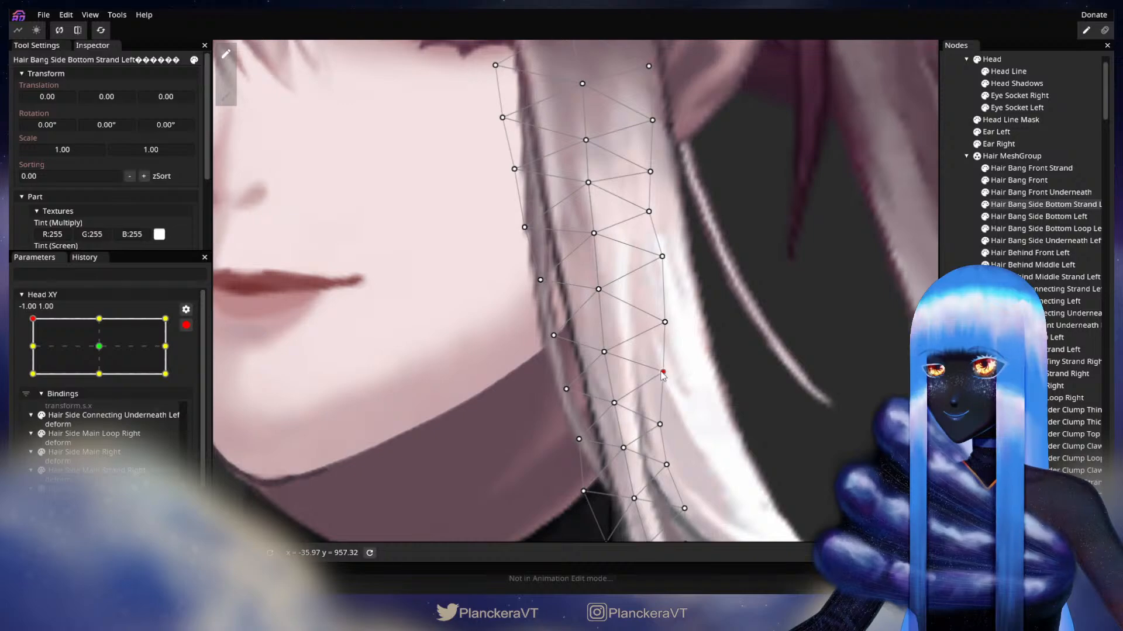
{"action": "left_click_drag", "start_coordinate": [661, 372], "coordinate": [725, 317]}
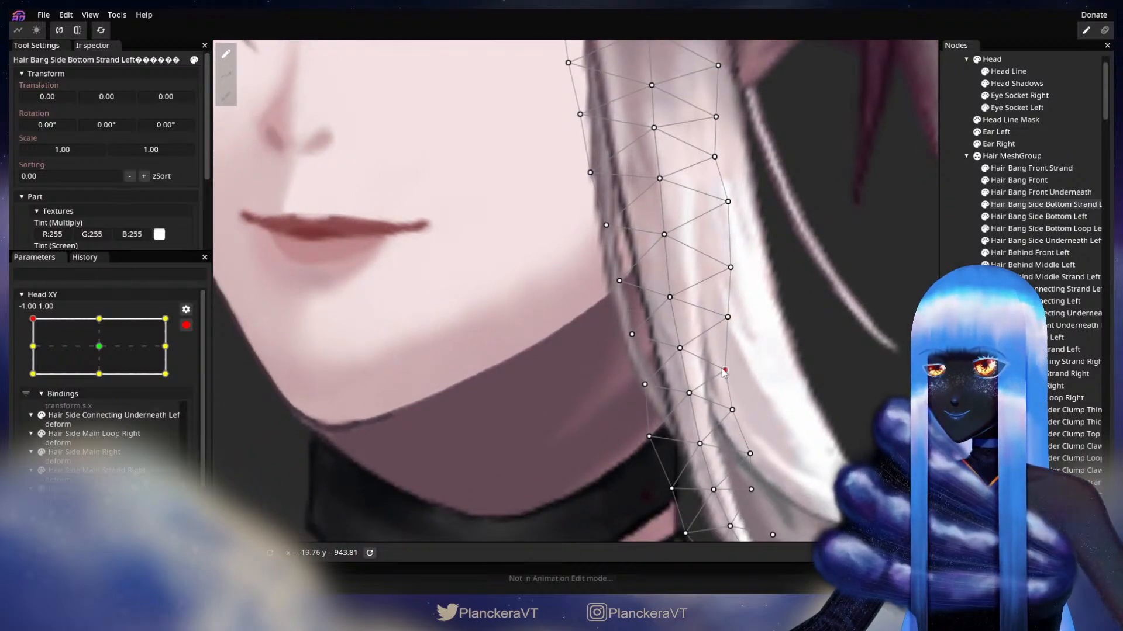
{"action": "left_click_drag", "start_coordinate": [760, 312], "coordinate": [693, 330]}
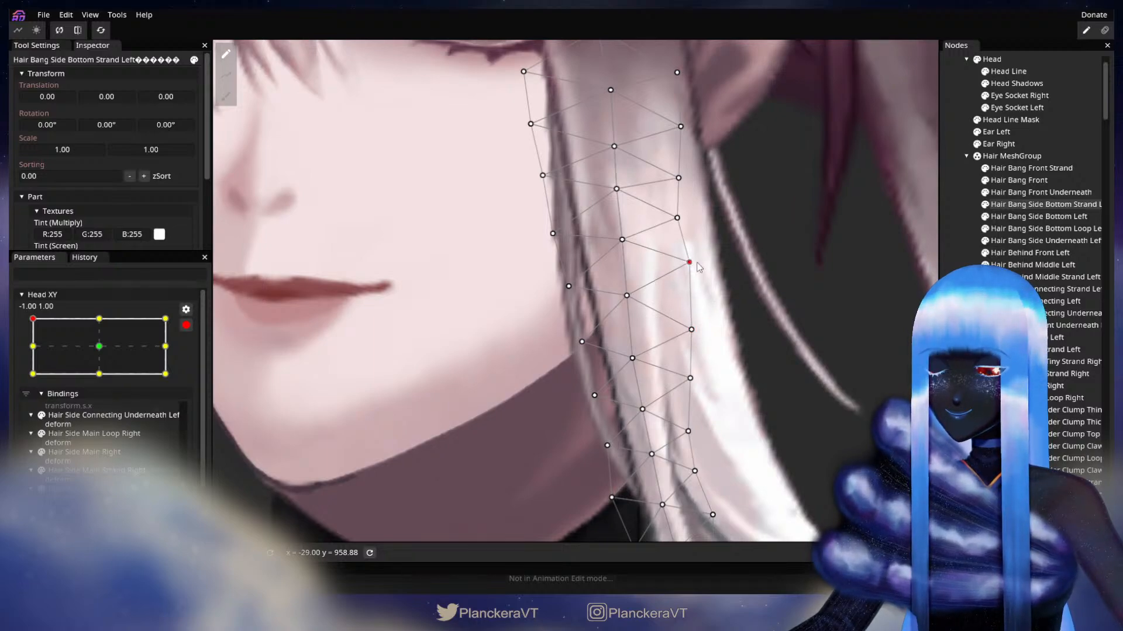
{"action": "left_click", "coordinate": [788, 400]}
Disarm Head XY and examine the adjusted bang strand while moving the head around the -1.00, 1.00 corner.
{"action": "scroll", "coordinate": [790, 401], "scroll_direction": "down", "scroll_amount": 3}
{"action": "scroll", "coordinate": [792, 401], "scroll_direction": "down", "scroll_amount": 5}
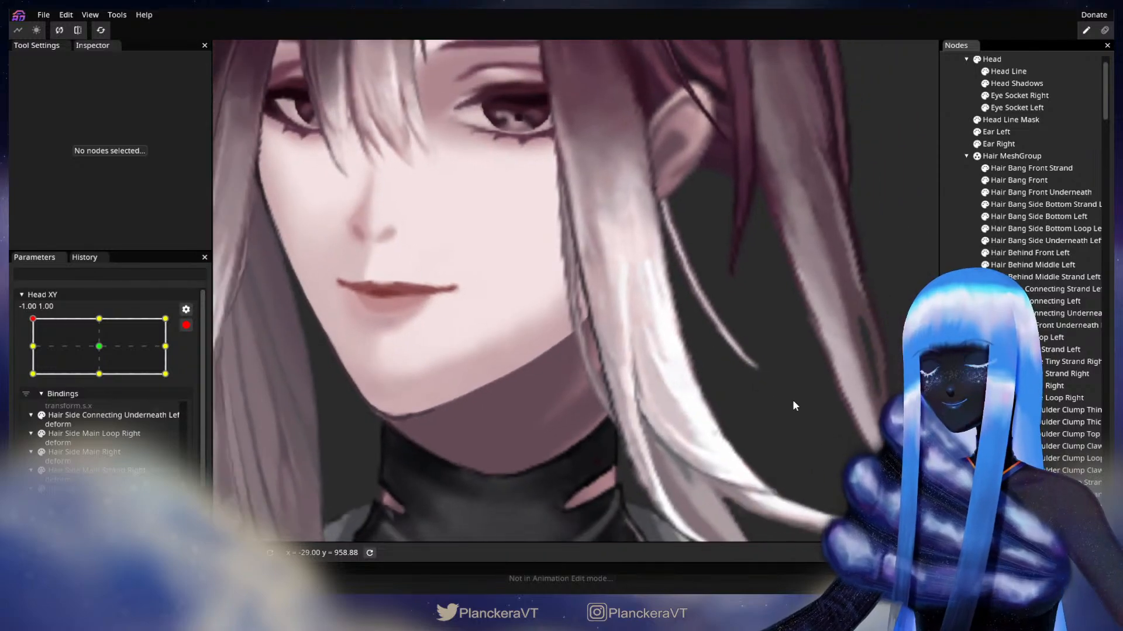
{"action": "scroll", "coordinate": [754, 372], "scroll_direction": "down", "scroll_amount": 2}
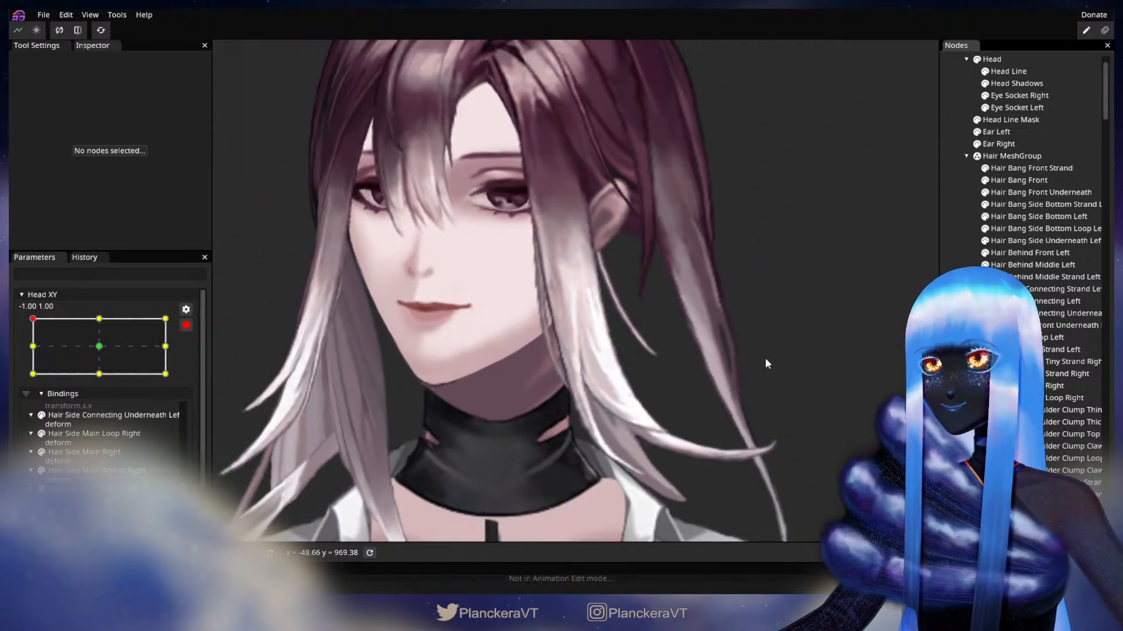
{"action": "left_click", "coordinate": [186, 325]}
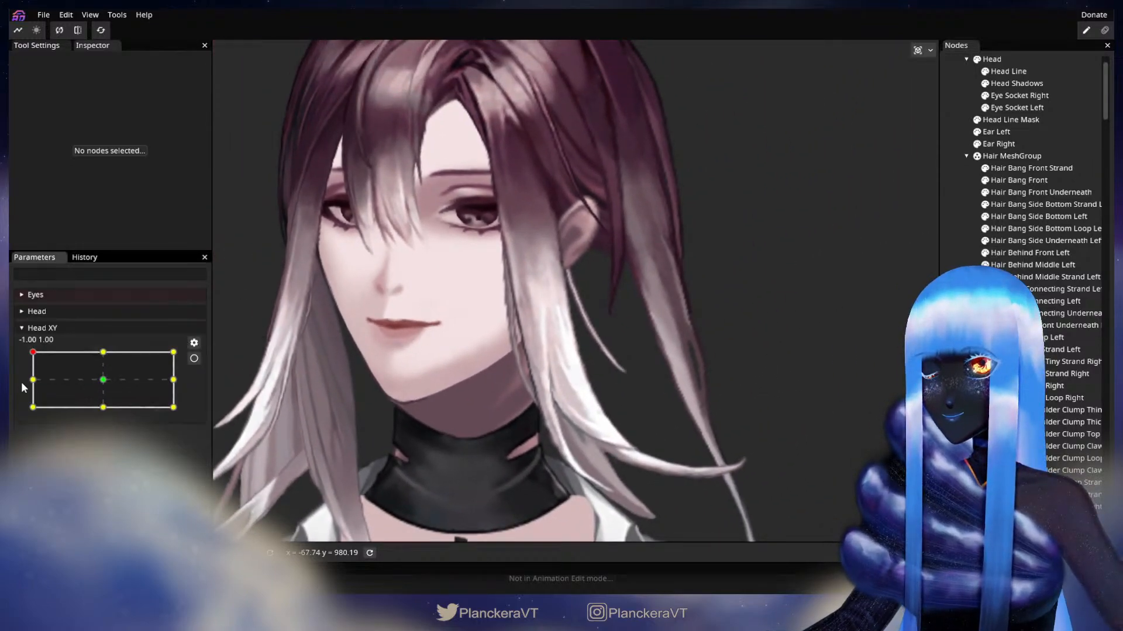
{"action": "left_click_drag", "start_coordinate": [34, 356], "coordinate": [35, 353]}
{"action": "mouse_move", "coordinate": [34, 353]}
{"action": "left_mouse_down"}
{"action": "mouse_move", "coordinate": [32, 382]}
{"action": "mouse_move", "coordinate": [28, 351]}
{"action": "left_mouse_up"}
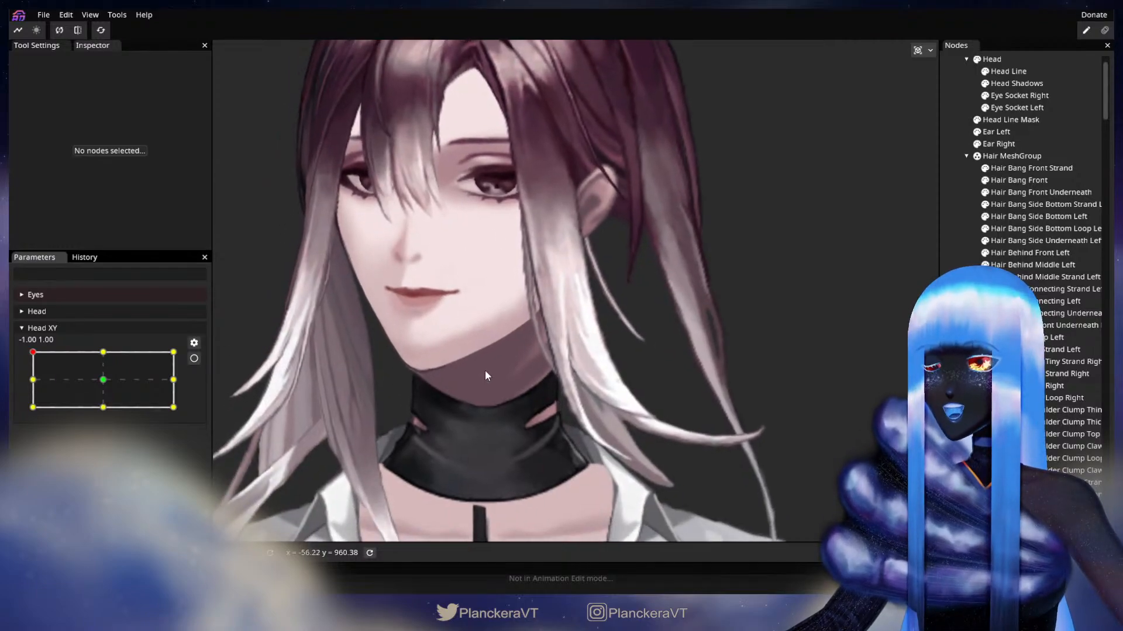
Examine the side bang up close while moving Head XY between -1.00, 1.00 and -1.00, -0.10.
{"action": "scroll", "coordinate": [489, 363], "scroll_direction": "up", "scroll_amount": 3}
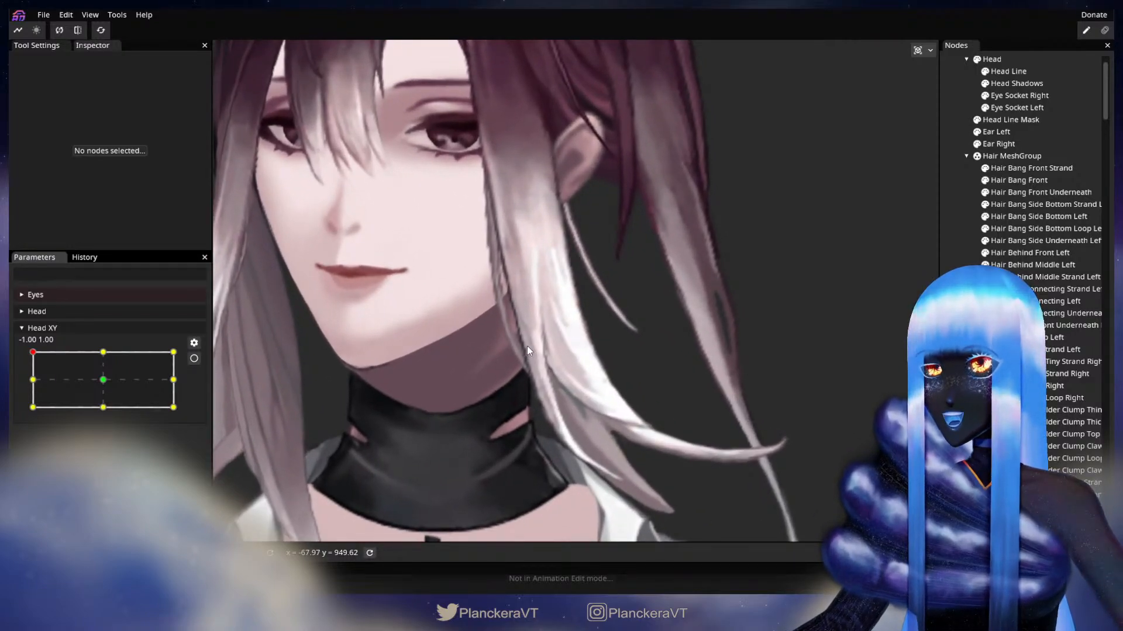
{"action": "scroll", "coordinate": [519, 390], "scroll_direction": "up", "scroll_amount": 1}
{"action": "left_click_drag", "start_coordinate": [496, 390], "coordinate": [463, 398]}
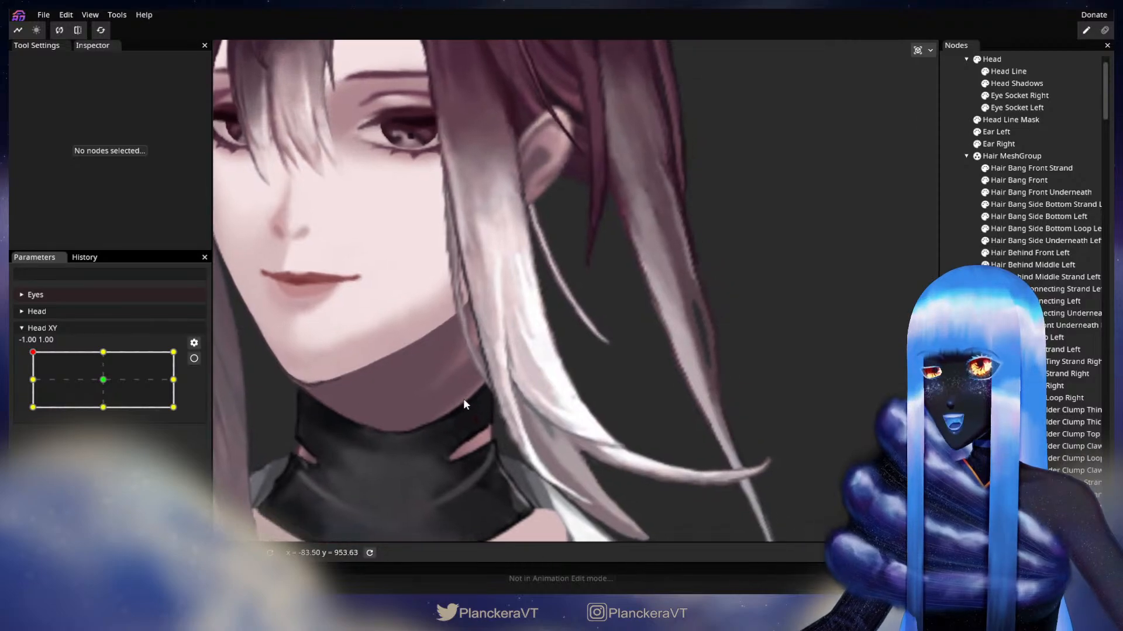
{"action": "mouse_move", "coordinate": [32, 352]}
{"action": "left_mouse_down"}
{"action": "mouse_move", "coordinate": [32, 362]}
{"action": "mouse_move", "coordinate": [33, 352]}
{"action": "left_mouse_up"}
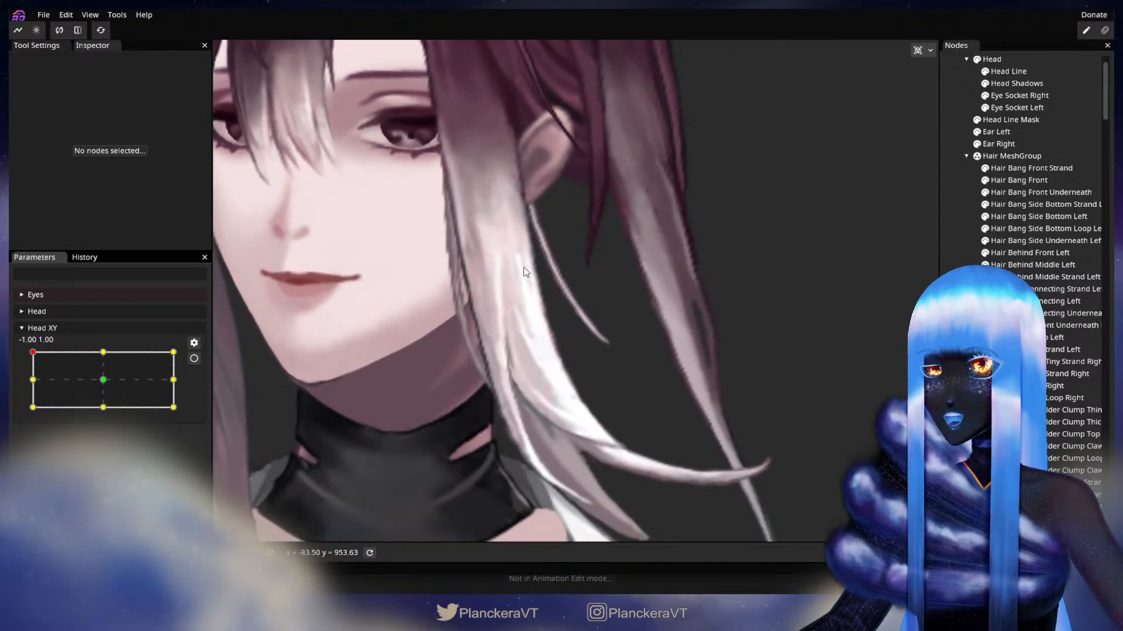
{"action": "left_click_drag", "start_coordinate": [33, 352], "coordinate": [32, 386]}
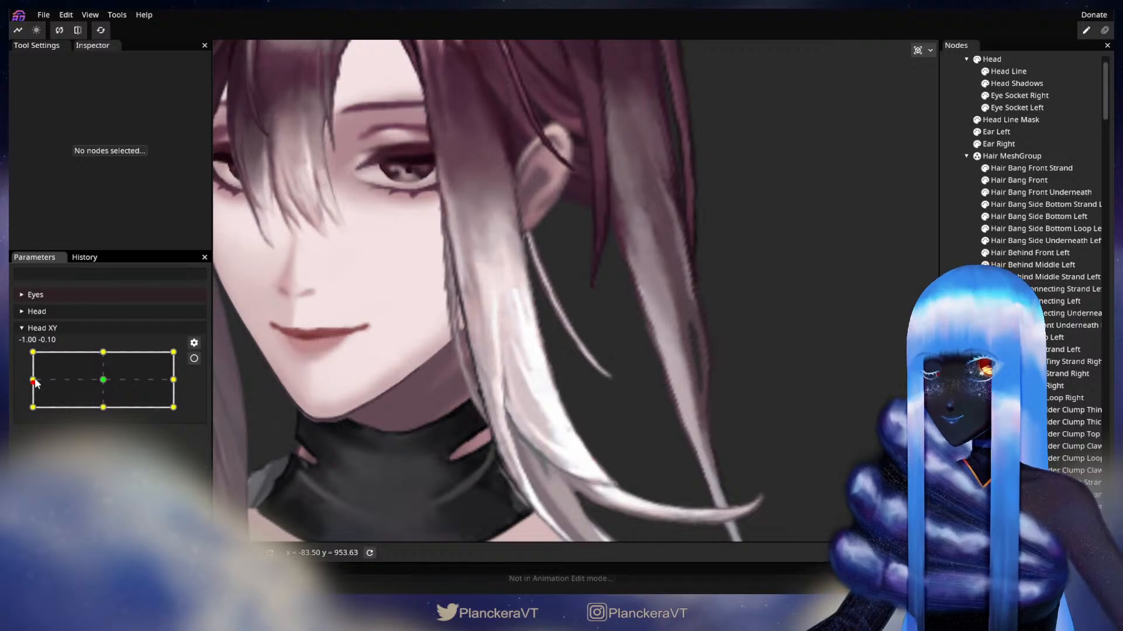
{"action": "left_click_drag", "start_coordinate": [33, 380], "coordinate": [32, 352]}
Re-arm Head XY at -1.00, 1.00 and adjust the ear-side and central vertices of Hair Bang Side Bottom Strand Left just above mouth height.
{"action": "left_click", "coordinate": [194, 359]}
{"action": "scroll", "coordinate": [500, 310], "scroll_direction": "up", "scroll_amount": 5}
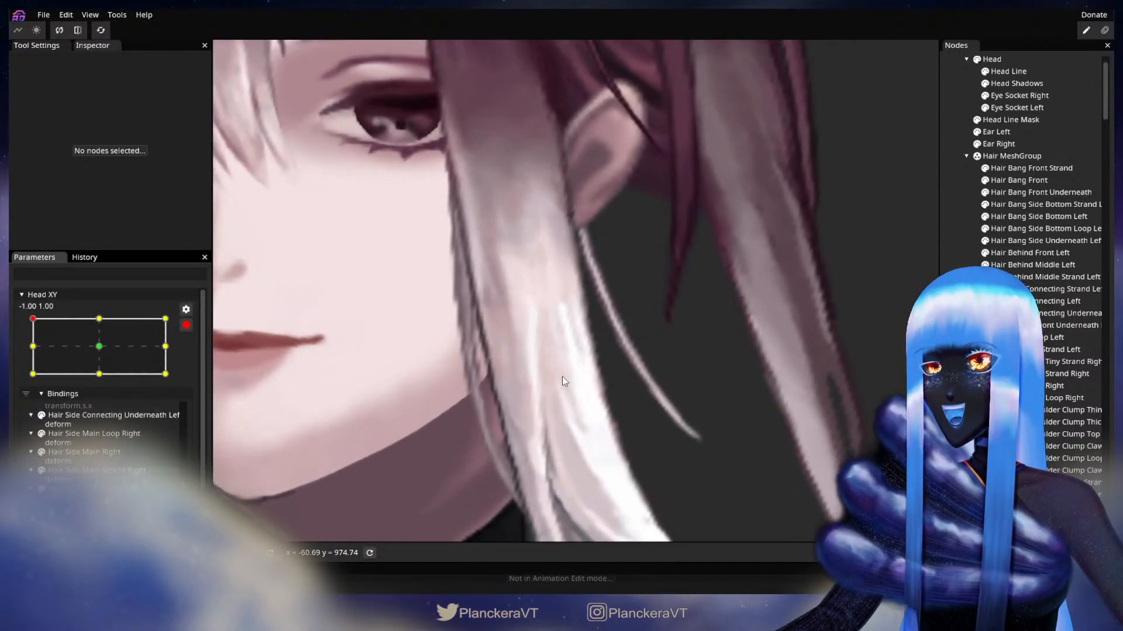
{"action": "scroll", "coordinate": [563, 377], "scroll_direction": "up", "scroll_amount": 1}
{"action": "left_click_drag", "start_coordinate": [563, 377], "coordinate": [603, 383]}
{"action": "left_click", "coordinate": [1049, 205]}
{"action": "scroll", "coordinate": [644, 343], "scroll_direction": "up", "scroll_amount": 1}
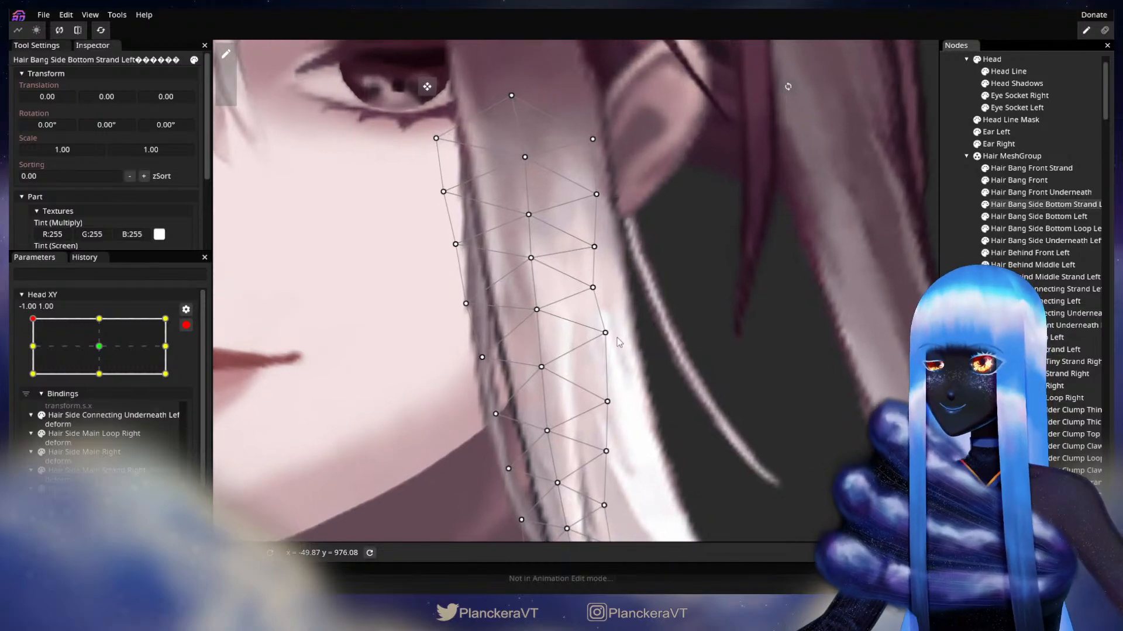
{"action": "left_click_drag", "start_coordinate": [600, 325], "coordinate": [603, 331]}
{"action": "left_click_drag", "start_coordinate": [593, 287], "coordinate": [588, 286]}
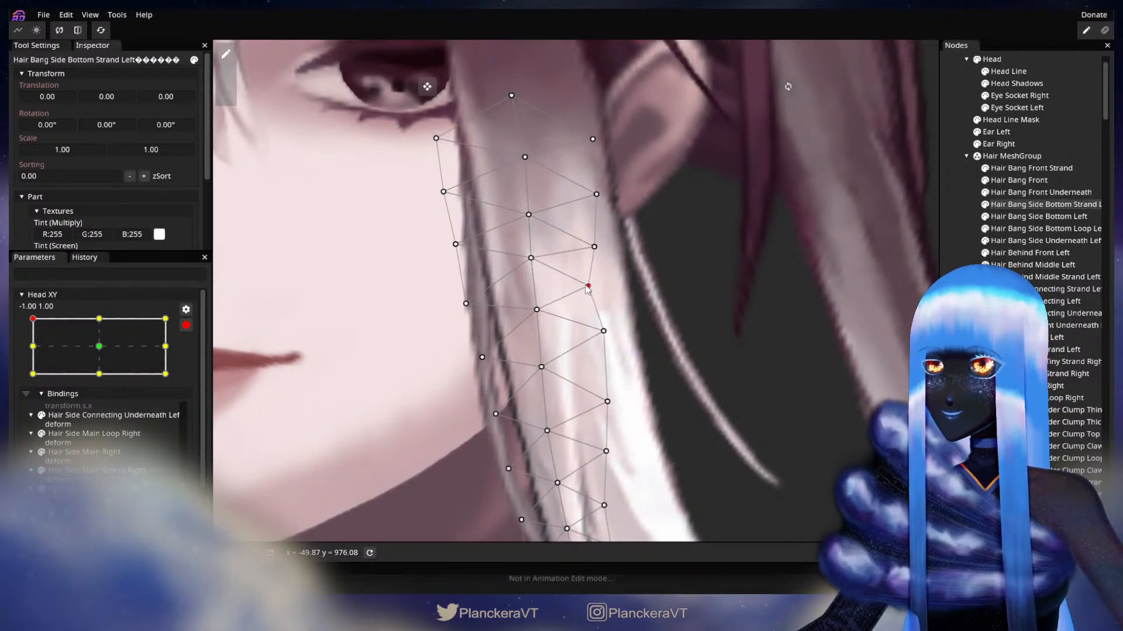
{"action": "left_click", "coordinate": [535, 310]}
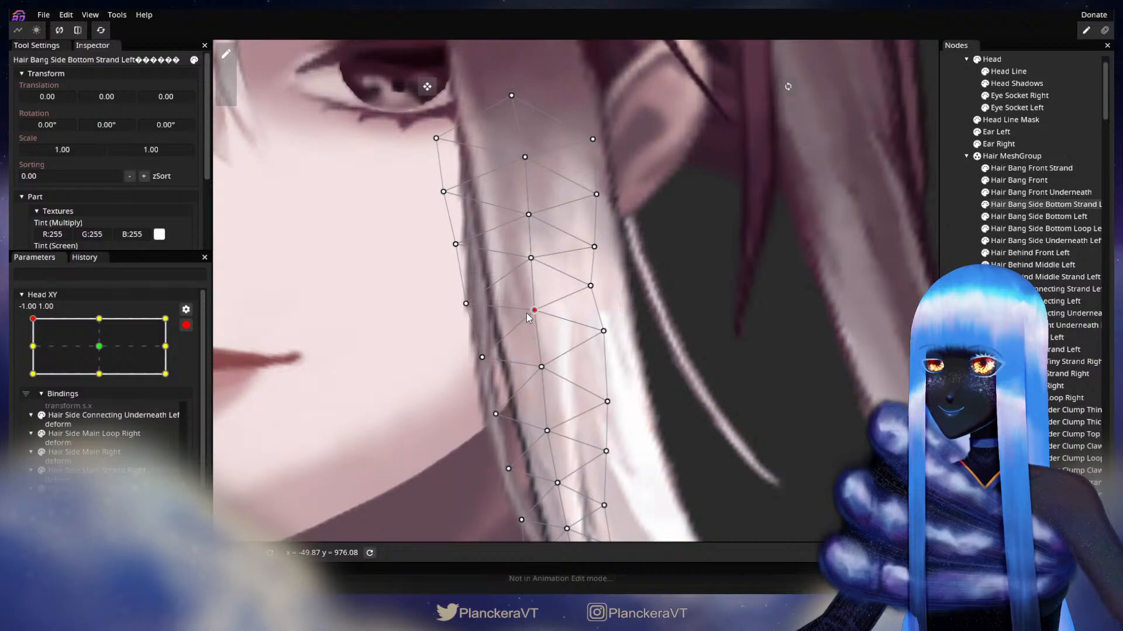
{"action": "left_click", "coordinate": [604, 331]}
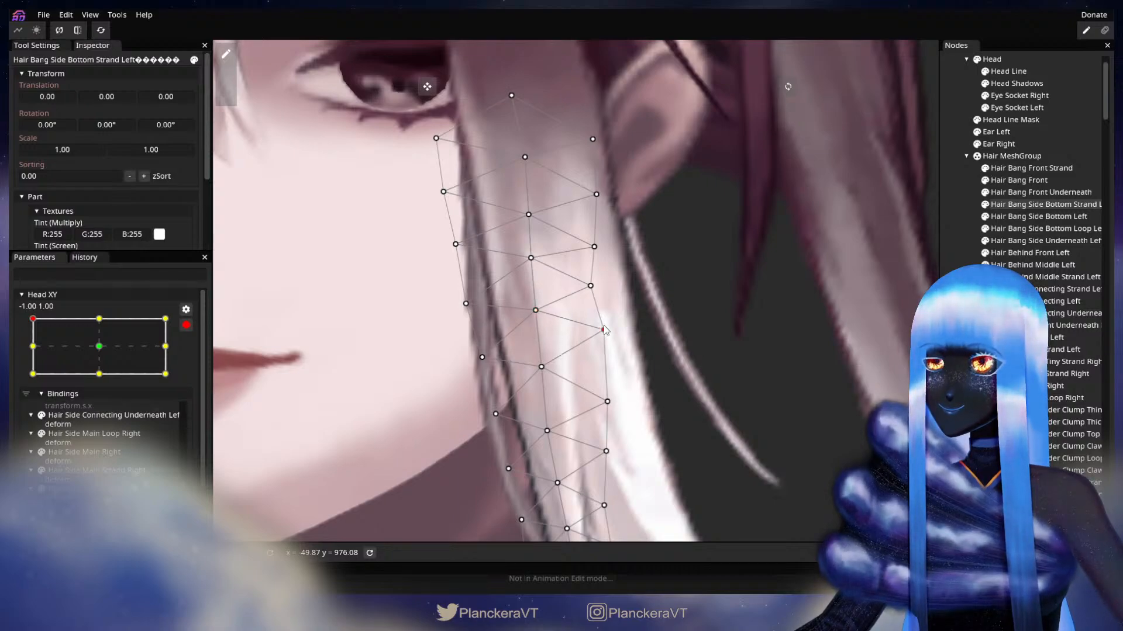
Shift the central and ear-side vertices of Hair Bang Side Bottom Strand Left between mouth and jawline towards the ear, and deselect the strand.
{"action": "scroll", "coordinate": [598, 337], "scroll_direction": "down", "scroll_amount": 2}
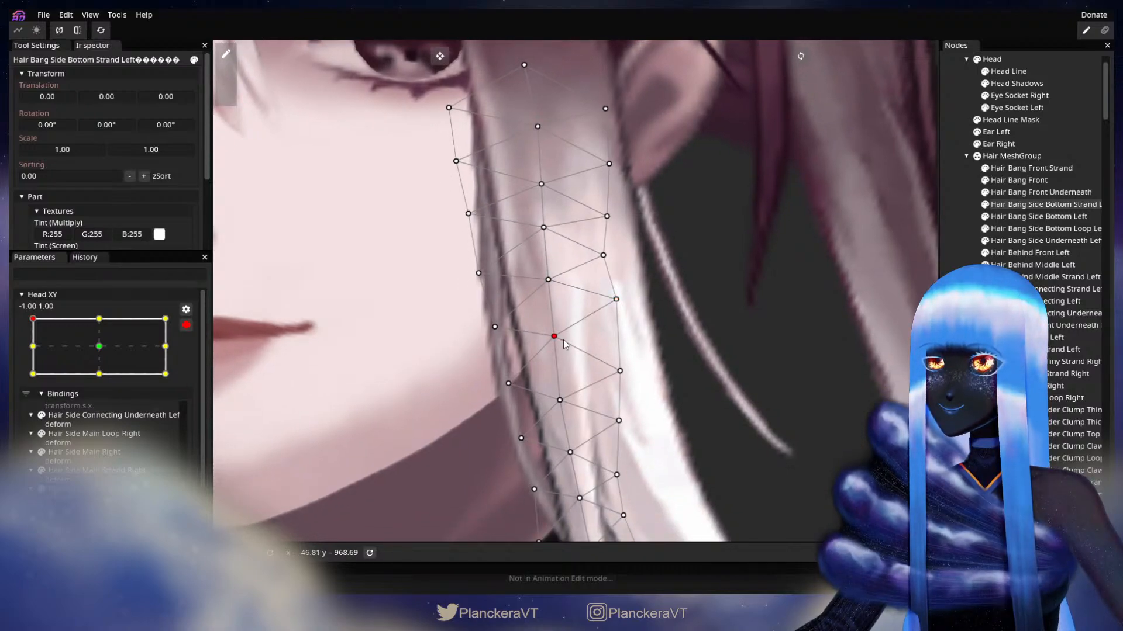
{"action": "left_click", "coordinate": [559, 400]}
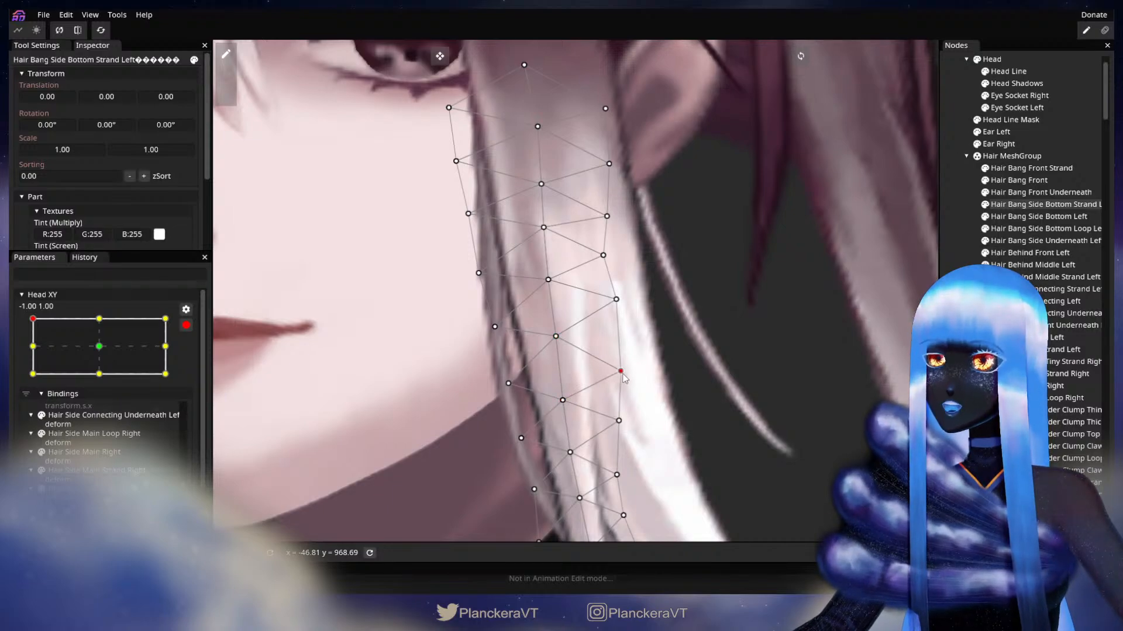
{"action": "scroll", "coordinate": [866, 374], "scroll_direction": "down", "scroll_amount": 1}
{"action": "left_click", "coordinate": [947, 346]}
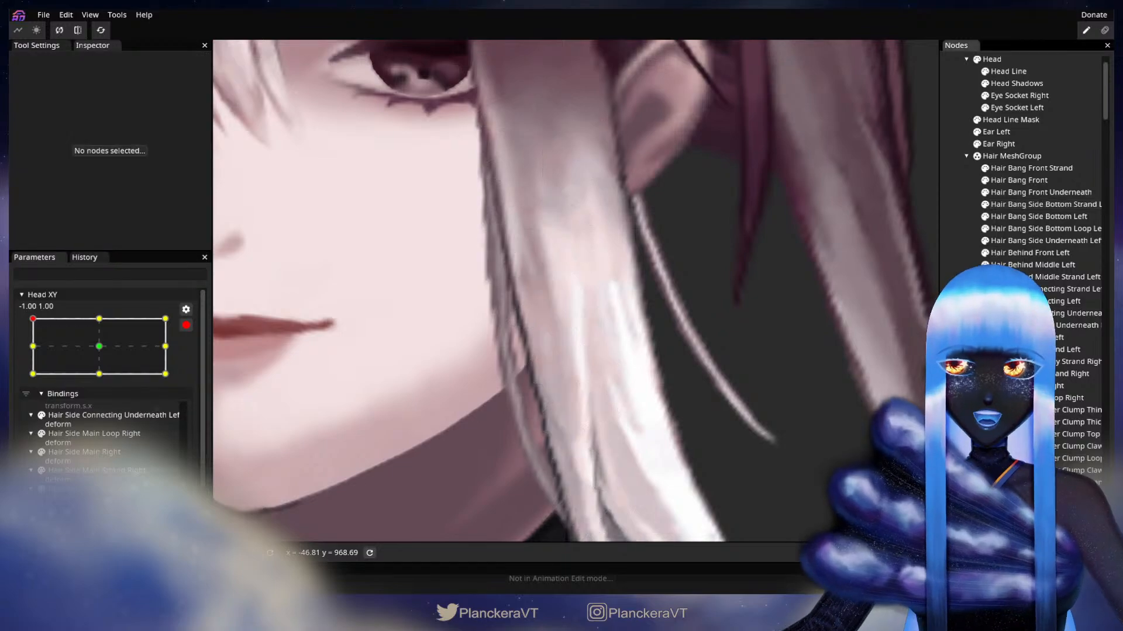
{"action": "scroll", "coordinate": [514, 373], "scroll_direction": "down", "scroll_amount": 3}
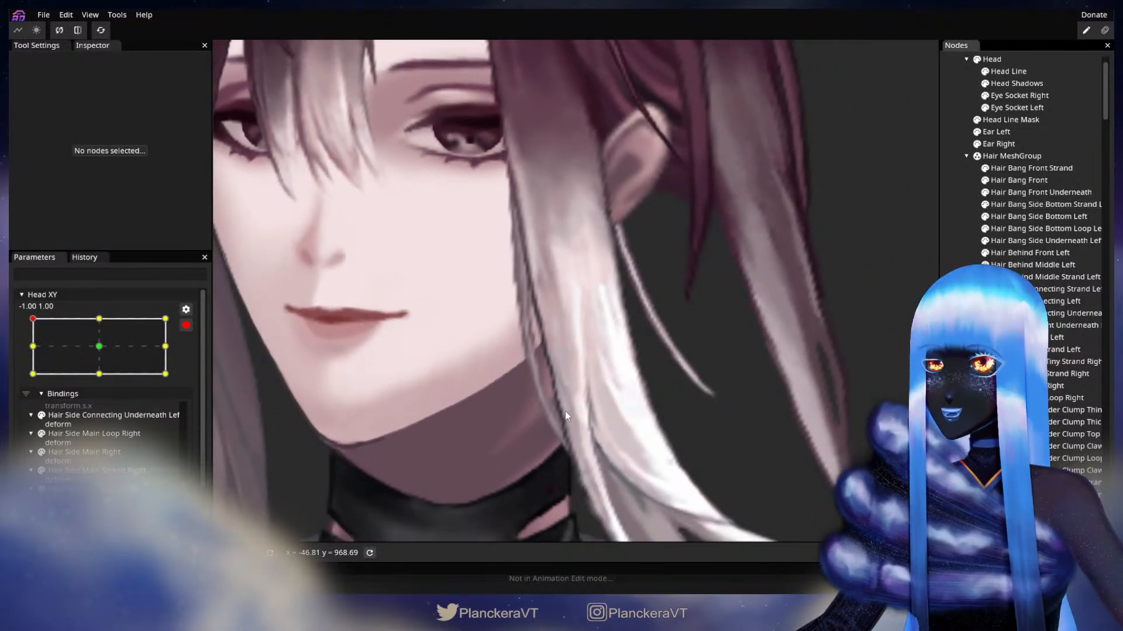
Disarm Head XY and examine the side bang while moving the parameter around the -1.00, 1.00 corner.
{"action": "scroll", "coordinate": [624, 377], "scroll_direction": "down", "scroll_amount": 3}
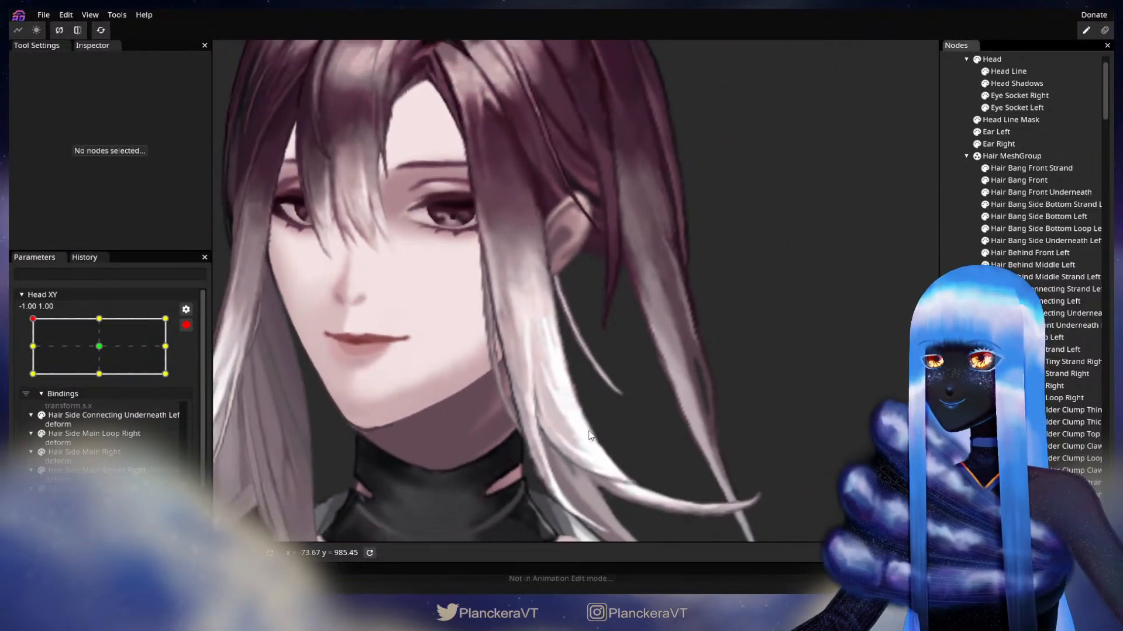
{"action": "left_click", "coordinate": [185, 325]}
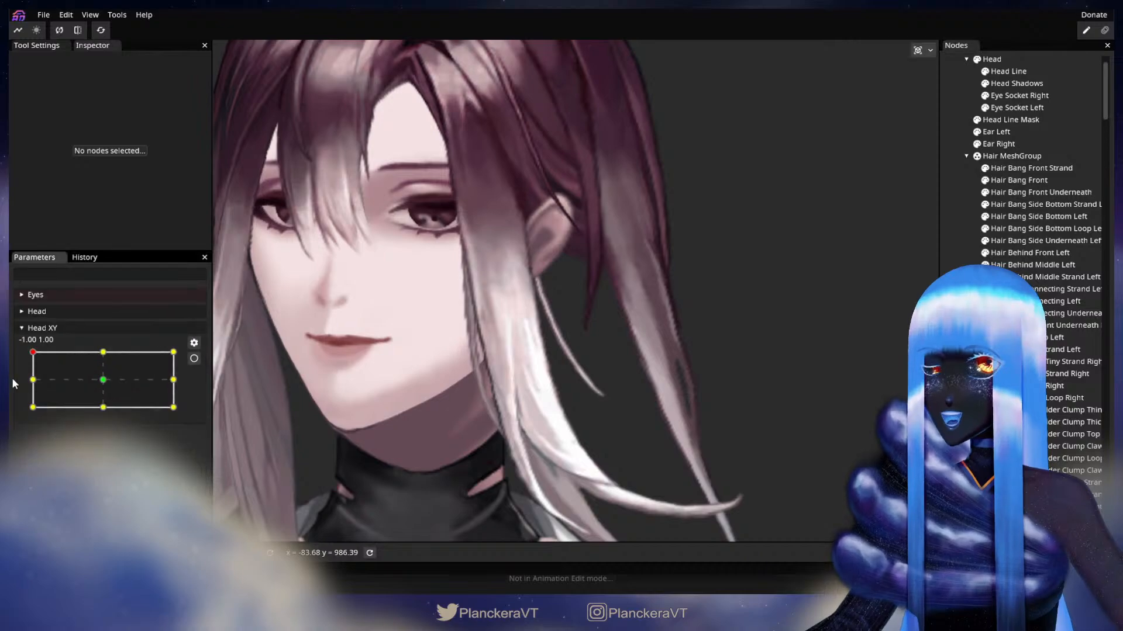
{"action": "mouse_move", "coordinate": [23, 356]}
{"action": "left_mouse_down"}
{"action": "mouse_move", "coordinate": [20, 373]}
{"action": "mouse_move", "coordinate": [16, 344]}
{"action": "mouse_move", "coordinate": [9, 382]}
{"action": "mouse_move", "coordinate": [9, 352]}
{"action": "left_mouse_up"}
{"action": "left_click", "coordinate": [194, 359]}
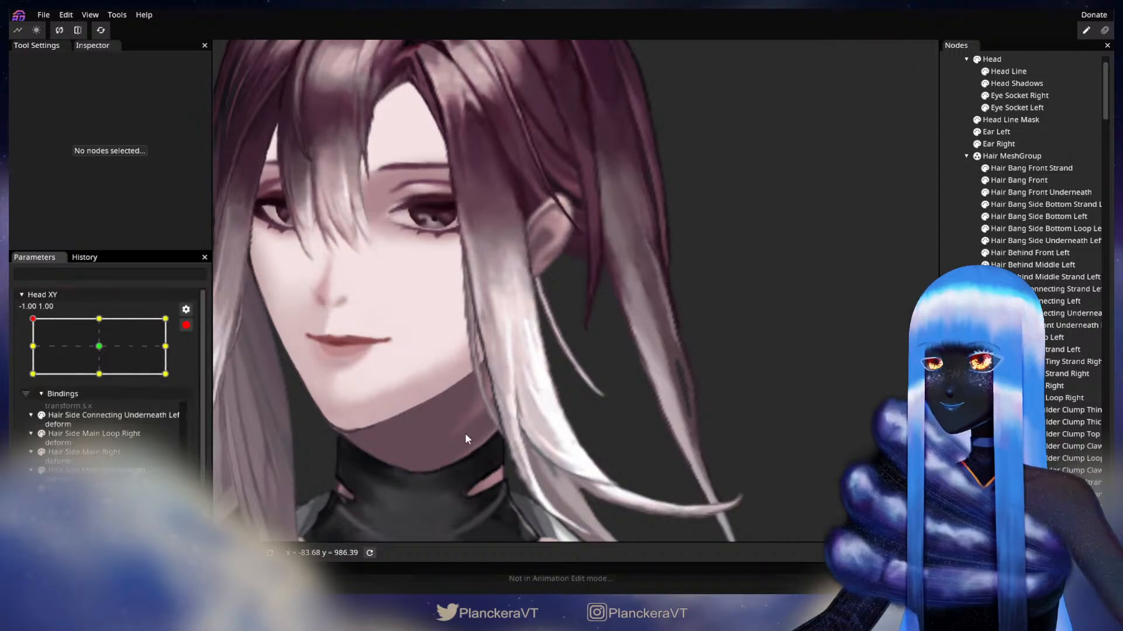
{"action": "left_click", "coordinate": [186, 326]}
{"action": "scroll", "coordinate": [423, 409], "scroll_direction": "up", "scroll_amount": 3}
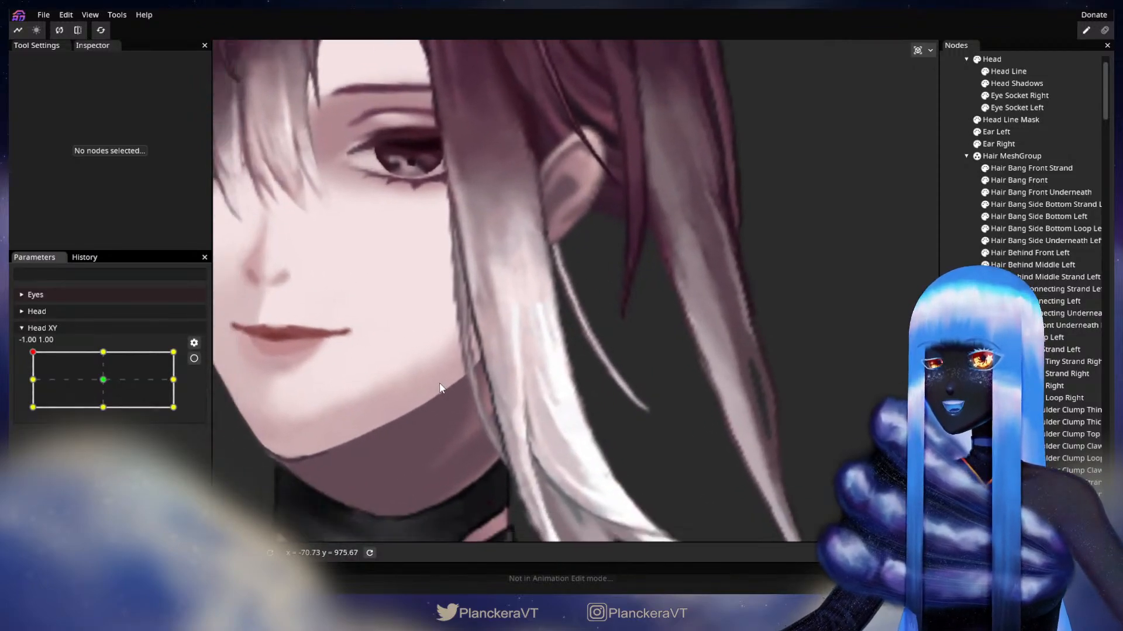
{"action": "scroll", "coordinate": [602, 331], "scroll_direction": "up", "scroll_amount": 2}
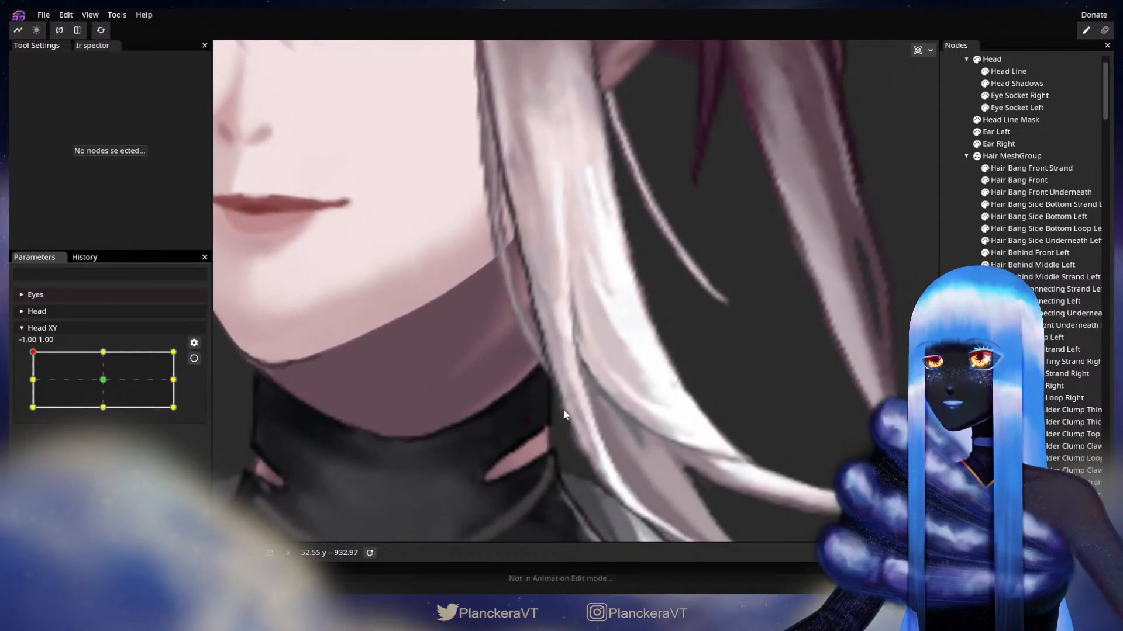
{"action": "scroll", "coordinate": [558, 327], "scroll_direction": "down", "scroll_amount": 2}
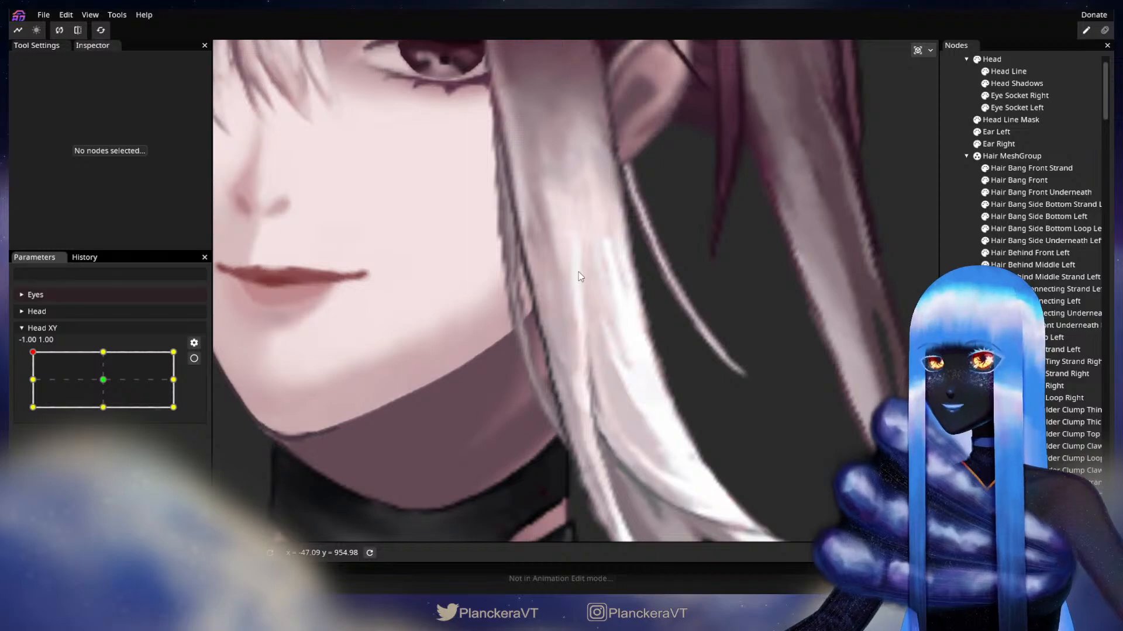
{"action": "scroll", "coordinate": [633, 352], "scroll_direction": "up", "scroll_amount": 2}
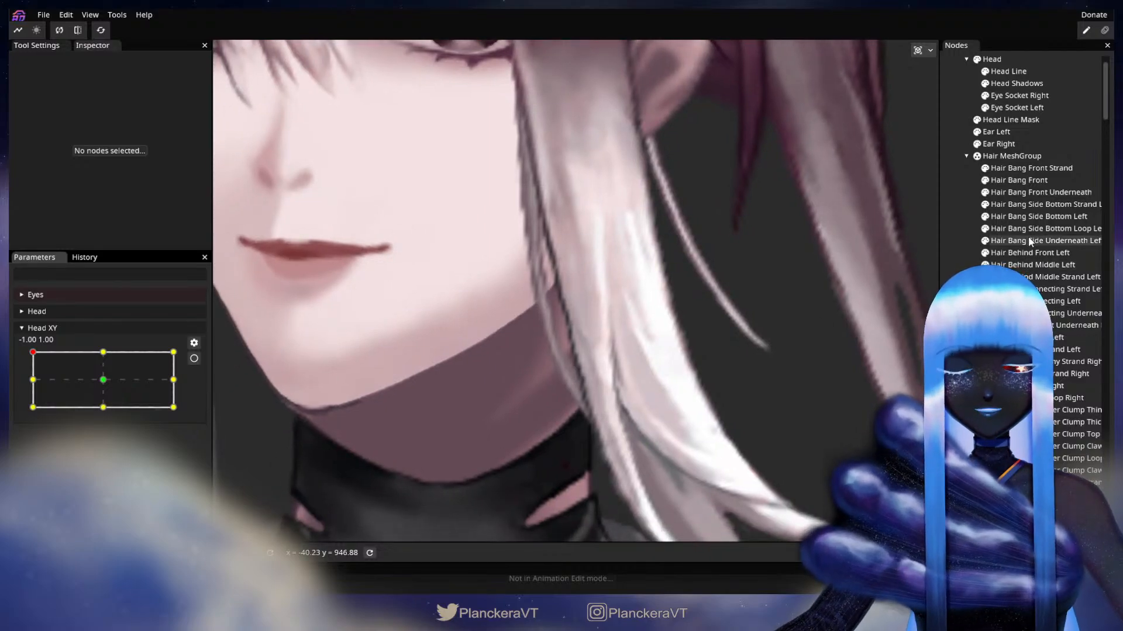
Select Hair Bang Side Bottom Strand Left and compare its mesh while moving Head XY between -1.00, 1.00 and -1.00, 0.04.
{"action": "left_click", "coordinate": [633, 352]}
{"action": "scroll", "coordinate": [690, 358], "scroll_direction": "up", "scroll_amount": 1}
{"action": "scroll", "coordinate": [690, 358], "scroll_direction": "up", "scroll_amount": 5}
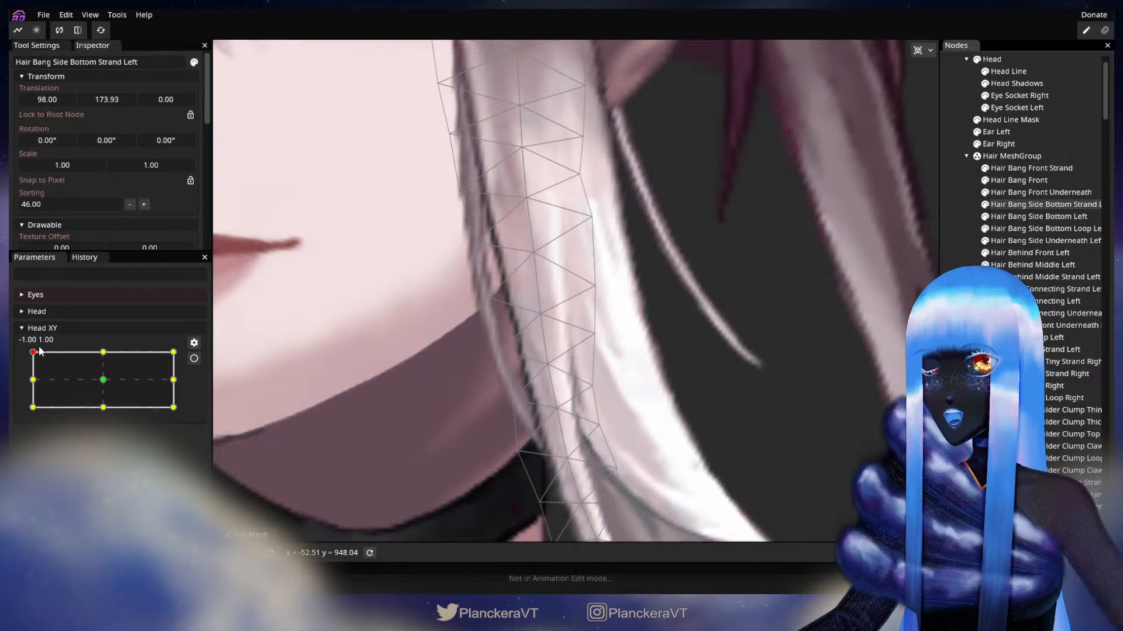
{"action": "left_click_drag", "start_coordinate": [33, 352], "coordinate": [24, 383]}
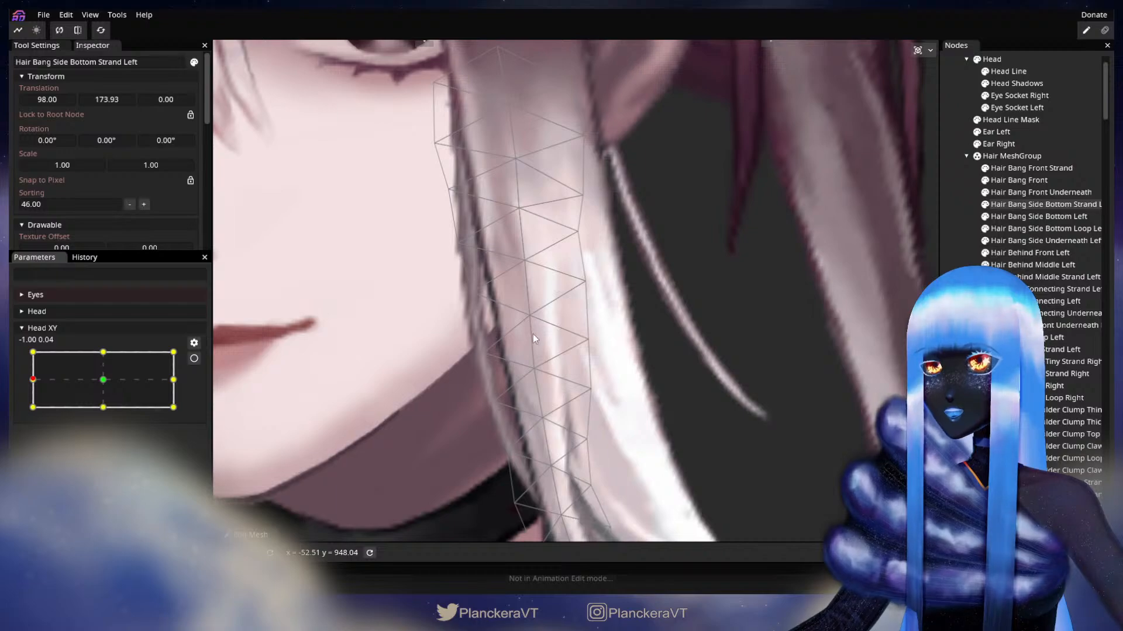
{"action": "left_click_drag", "start_coordinate": [32, 379], "coordinate": [33, 352]}
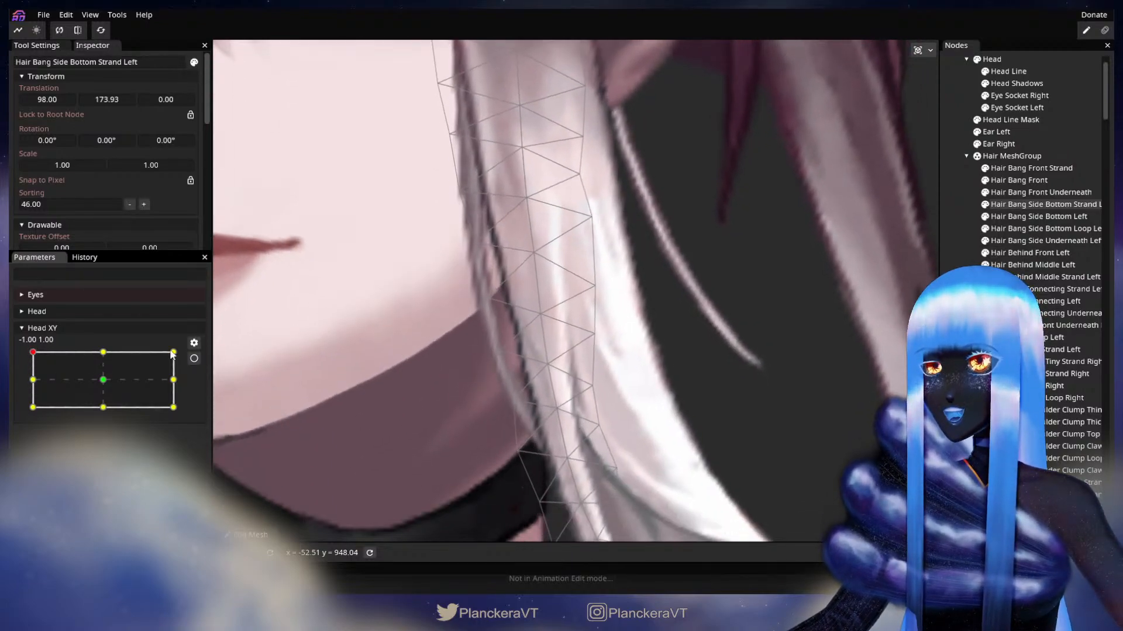
Arm Head XY at -1.00, 1.00, raise the strand's ear-side vertices around jaw height slightly, and disarm to check the motion.
{"action": "left_click", "coordinate": [194, 359]}
{"action": "left_click", "coordinate": [540, 313]}
{"action": "left_click_drag", "start_coordinate": [548, 311], "coordinate": [536, 265]}
{"action": "left_click", "coordinate": [535, 265]}
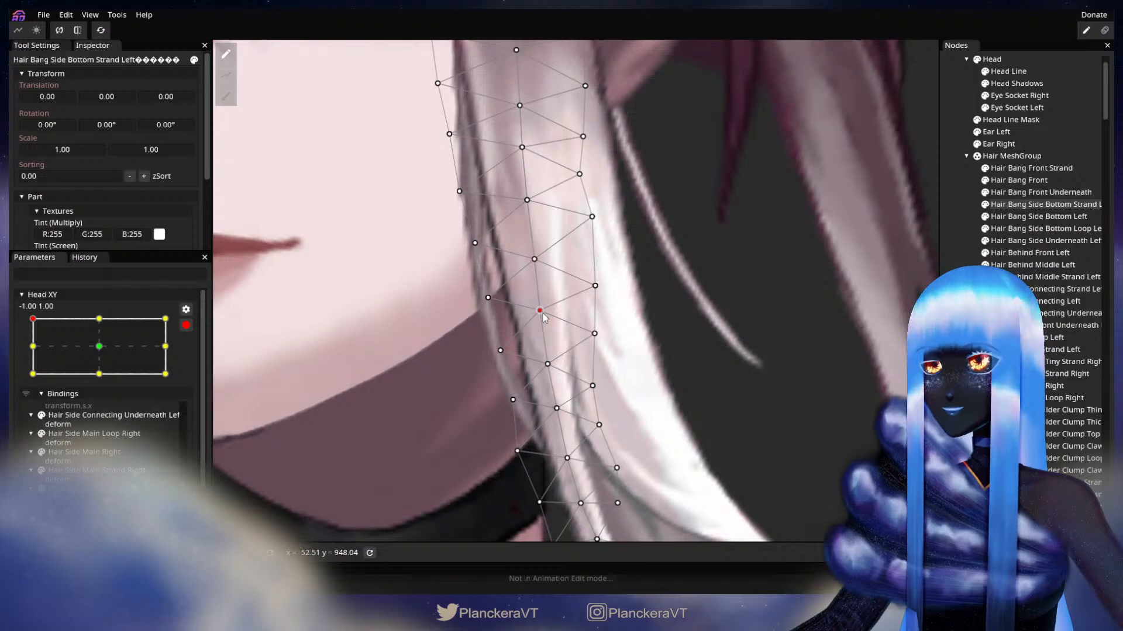
{"action": "left_click_drag", "start_coordinate": [592, 326], "coordinate": [592, 330]}
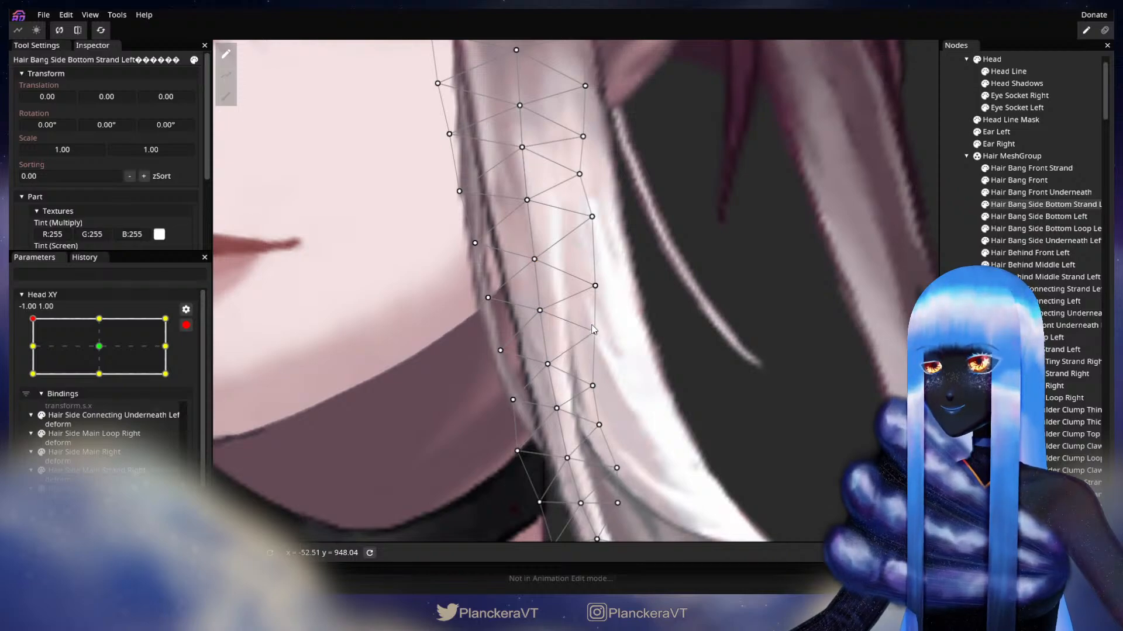
{"action": "left_click", "coordinate": [188, 325]}
{"action": "mouse_move", "coordinate": [29, 350]}
{"action": "left_mouse_down"}
{"action": "mouse_move", "coordinate": [29, 380]}
{"action": "mouse_move", "coordinate": [29, 352]}
{"action": "left_mouse_up"}
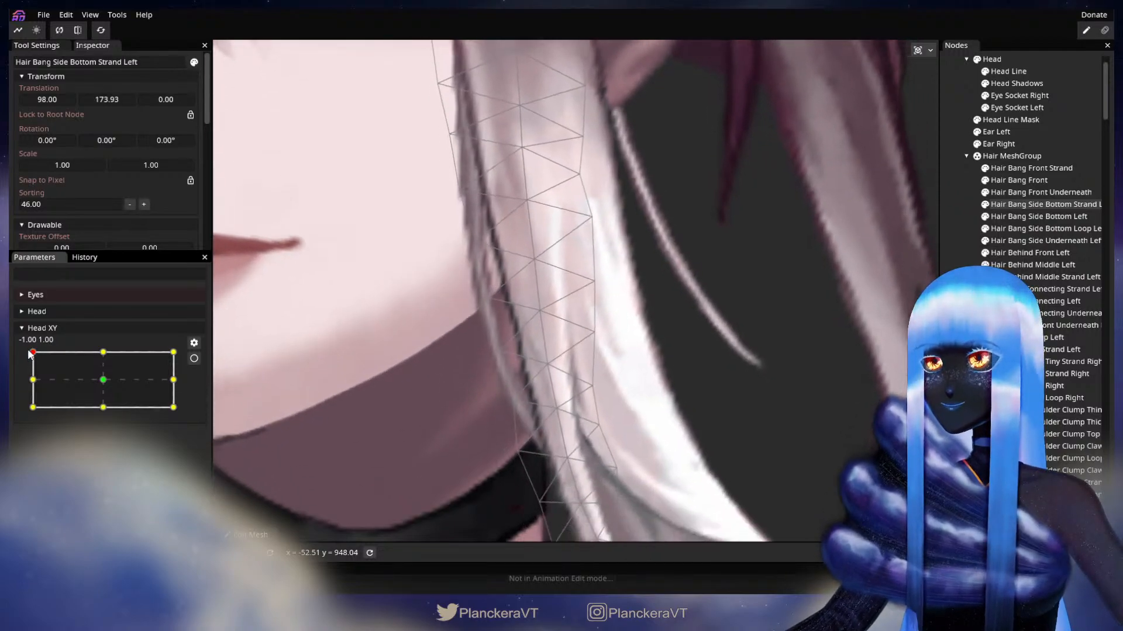
Re-arm the -1.00, 1.00 corner, lower the strand's ear-side vertex just above mouth height, and disarm to check the head turn.
{"action": "left_click", "coordinate": [196, 359]}
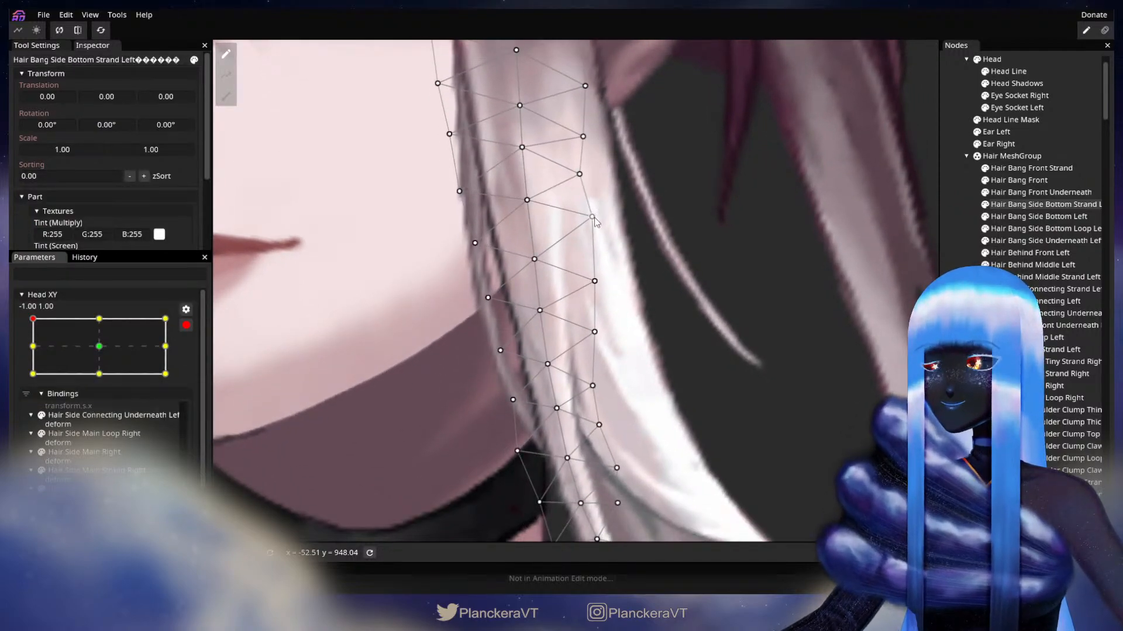
{"action": "left_click_drag", "start_coordinate": [595, 230], "coordinate": [597, 240]}
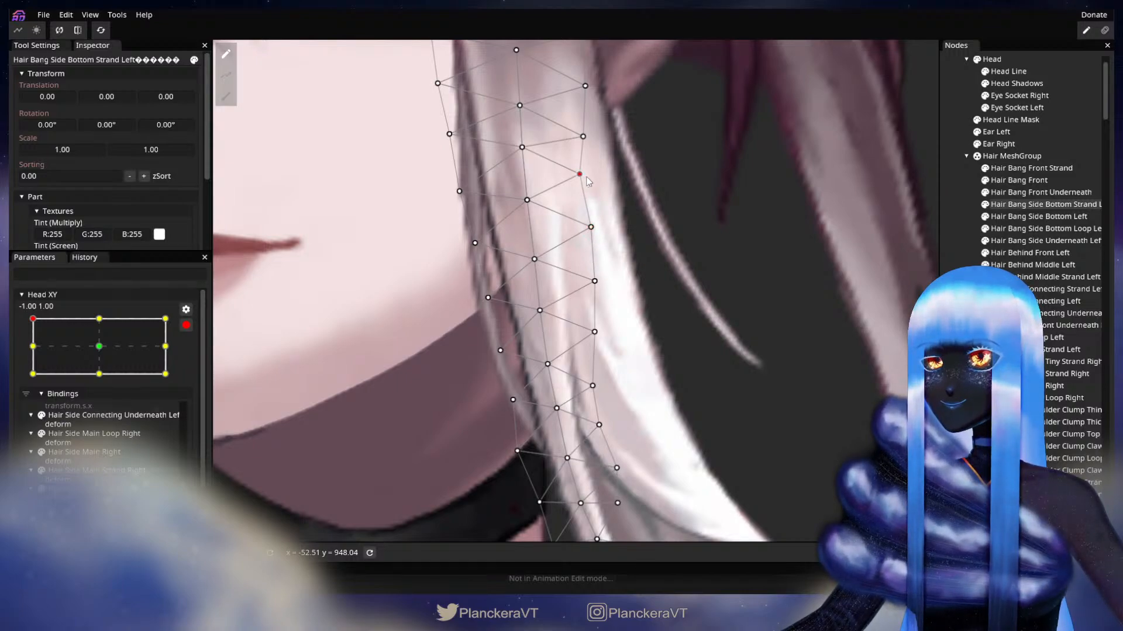
{"action": "left_click_drag", "start_coordinate": [599, 209], "coordinate": [641, 182]}
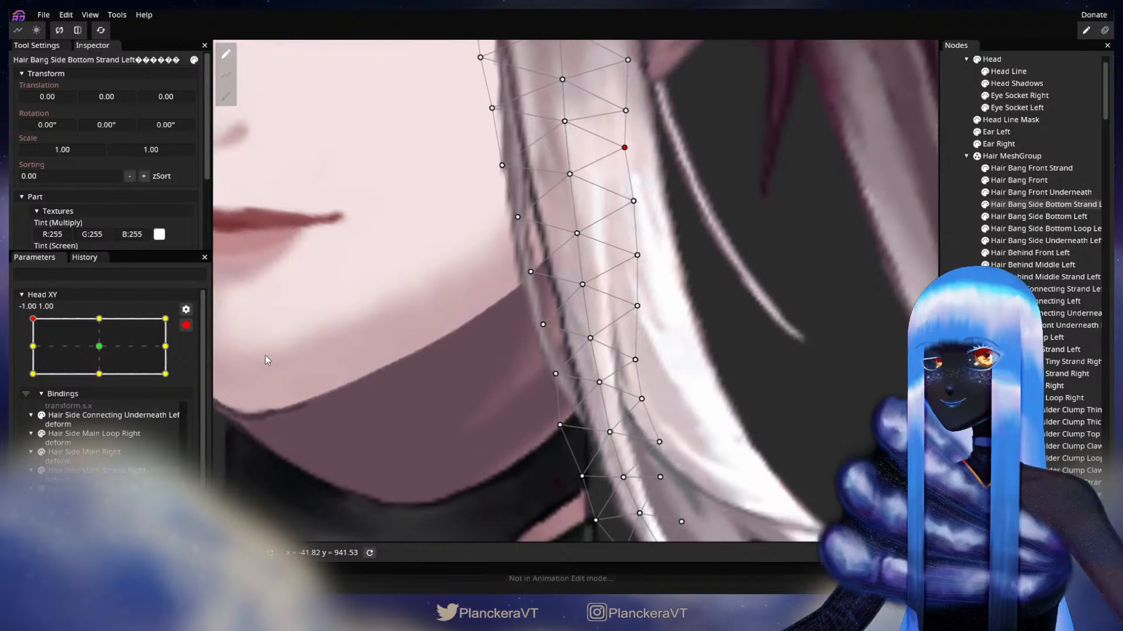
{"action": "left_click_drag", "start_coordinate": [406, 312], "coordinate": [389, 345]}
{"action": "scroll", "coordinate": [391, 340], "scroll_direction": "down", "scroll_amount": 2}
{"action": "left_click", "coordinate": [186, 325]}
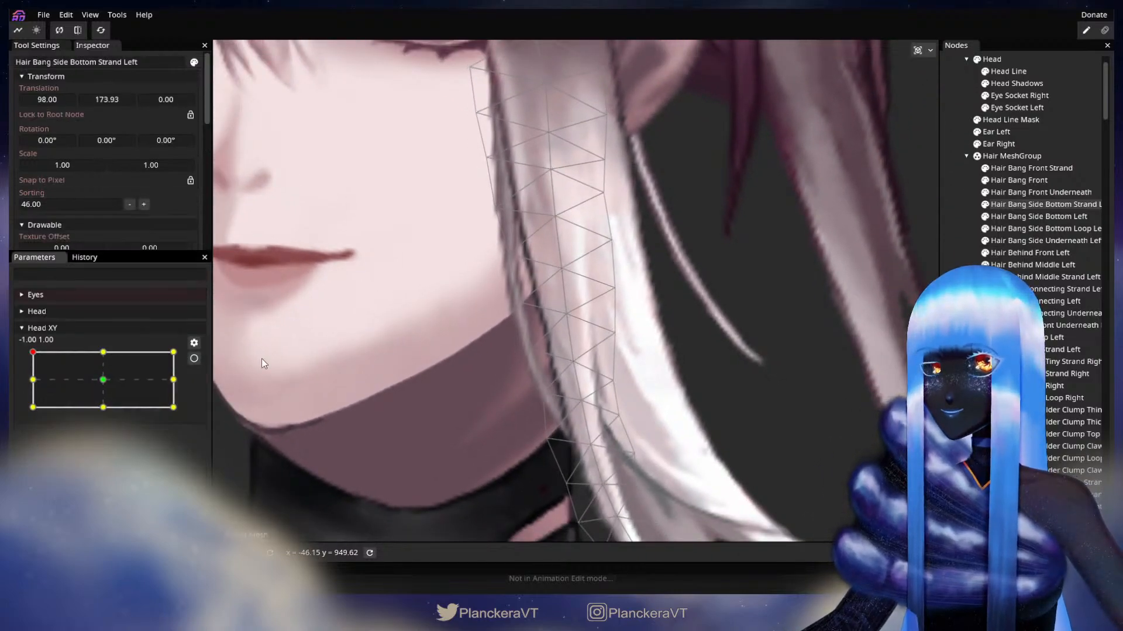
{"action": "mouse_move", "coordinate": [33, 354]}
{"action": "left_mouse_down"}
{"action": "mouse_move", "coordinate": [32, 381]}
{"action": "mouse_move", "coordinate": [32, 369]}
{"action": "mouse_move", "coordinate": [21, 381]}
{"action": "mouse_move", "coordinate": [21, 353]}
{"action": "left_mouse_up"}
Adjust the strand's central vertices from mouth to jawline and nudge the face-side jaw vertex towards the face, then recheck the corner motion.
{"action": "left_click", "coordinate": [194, 359]}
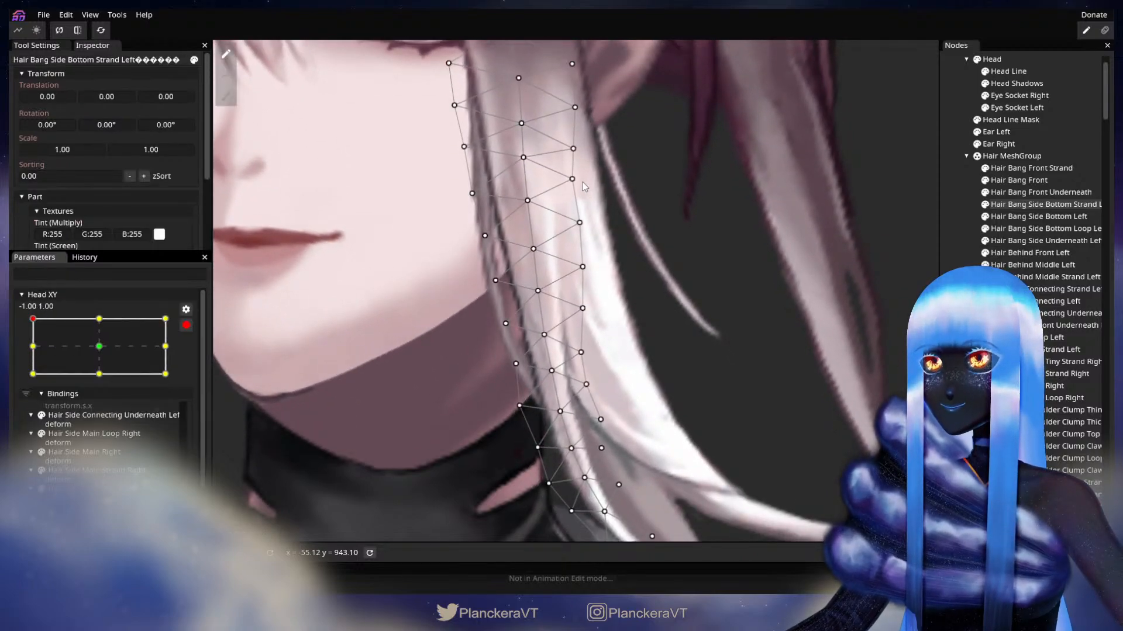
{"action": "left_click", "coordinate": [526, 204]}
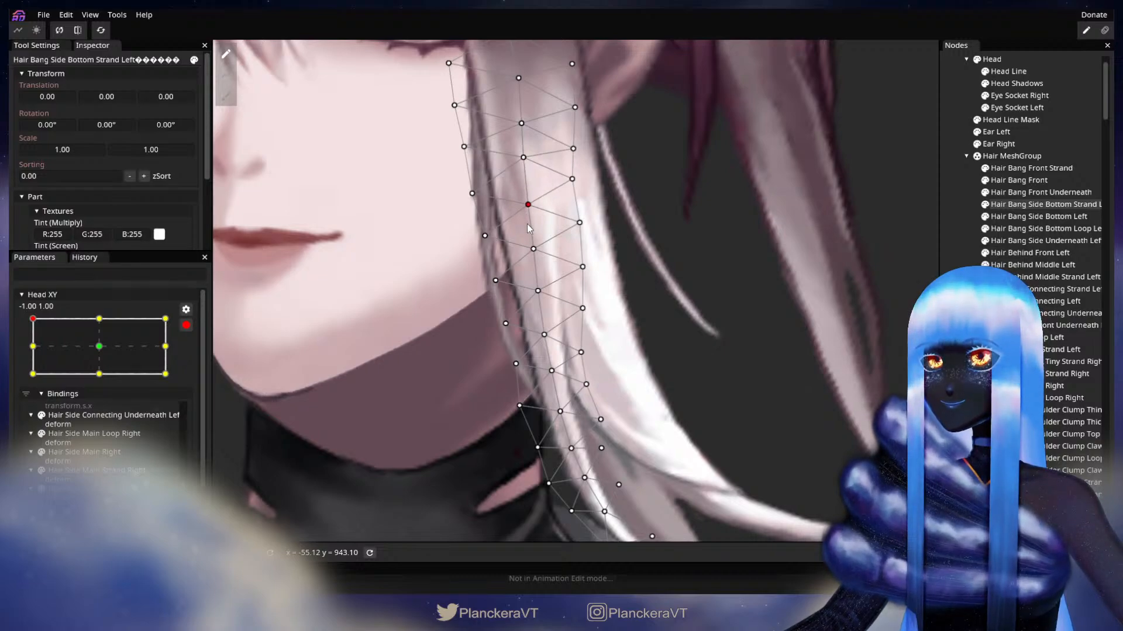
{"action": "left_click", "coordinate": [533, 249]}
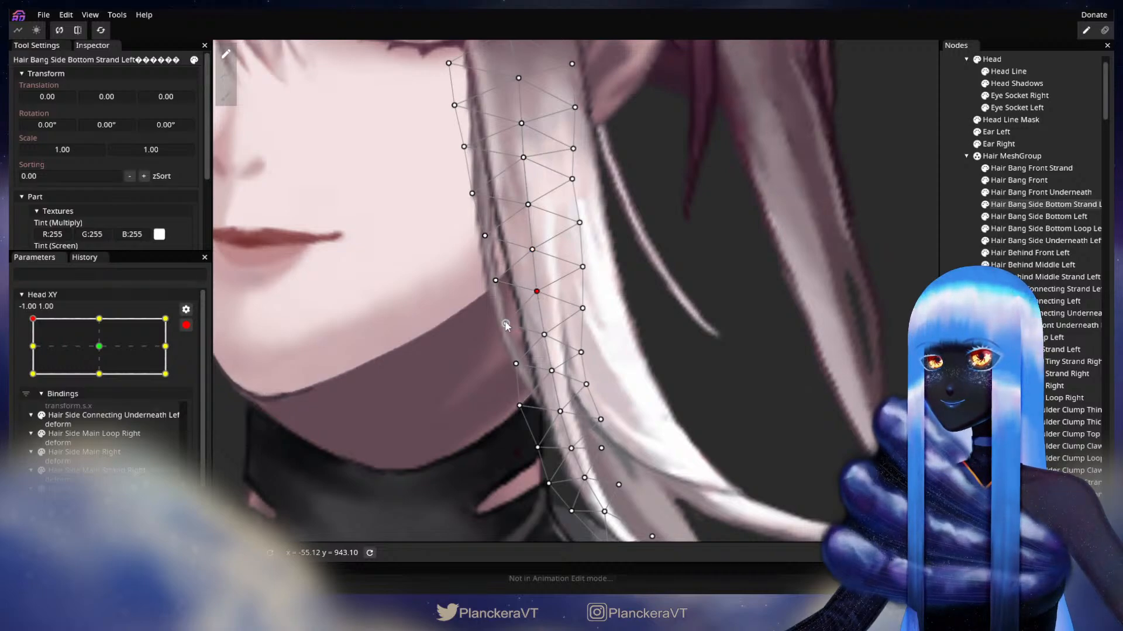
{"action": "left_click_drag", "start_coordinate": [502, 323], "coordinate": [450, 311]}
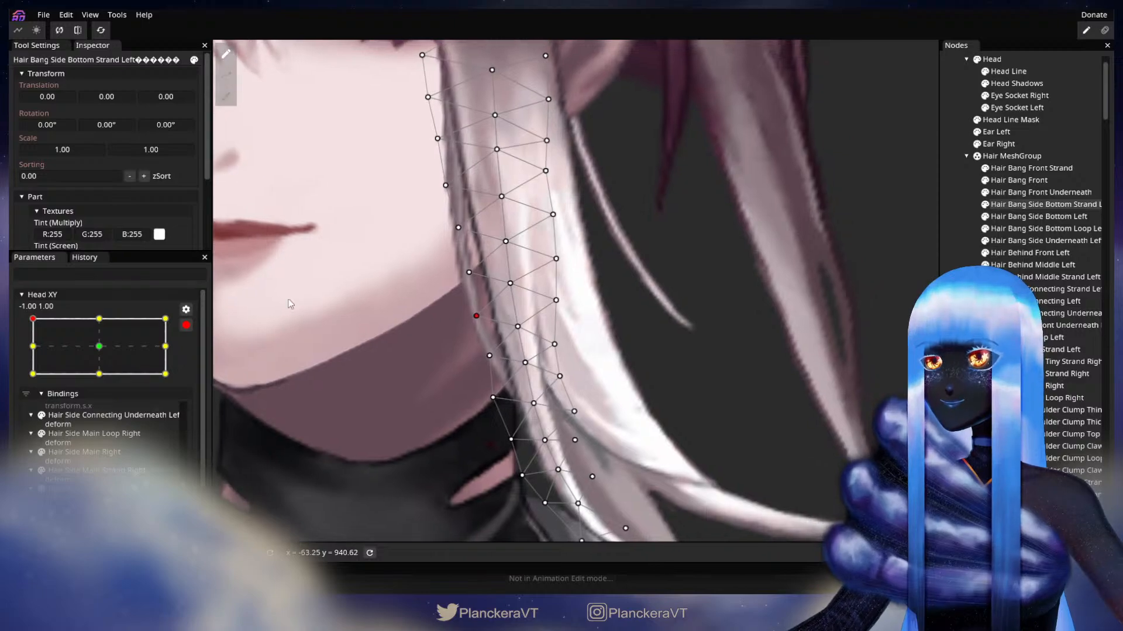
{"action": "left_click", "coordinate": [185, 326]}
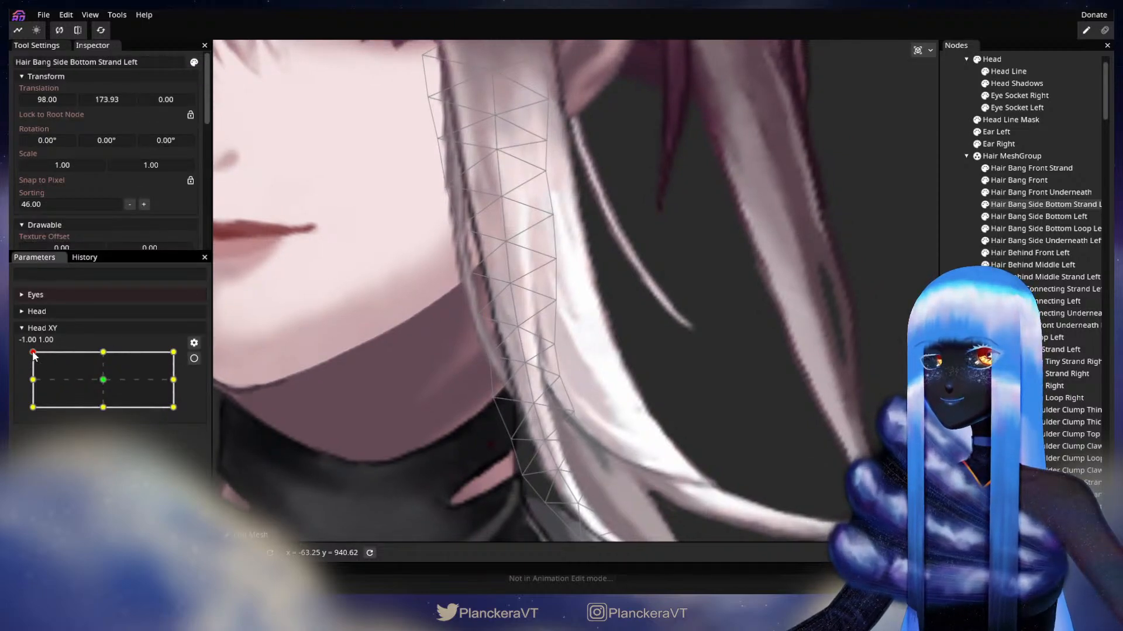
{"action": "mouse_move", "coordinate": [33, 352]}
{"action": "left_mouse_down"}
{"action": "mouse_move", "coordinate": [32, 383]}
{"action": "mouse_move", "coordinate": [32, 352]}
{"action": "left_mouse_up"}
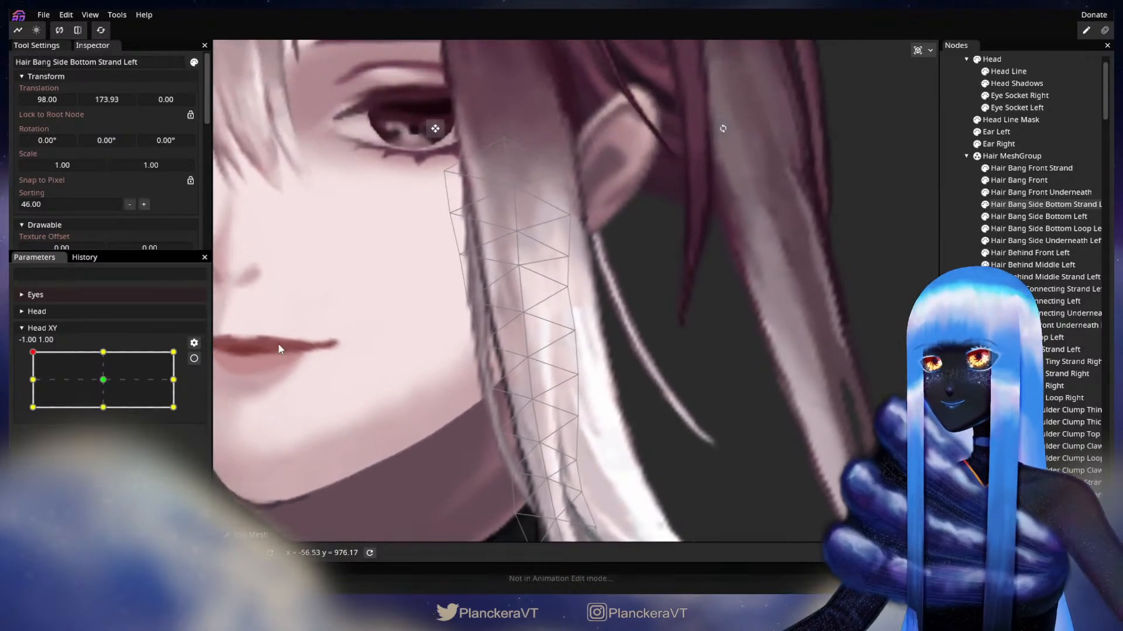
Lower the strand's central vertex at nose height slightly at the -1.00, 1.00 corner and check the result with Head XY disarmed.
{"action": "left_click", "coordinate": [194, 358]}
{"action": "left_click", "coordinate": [519, 266]}
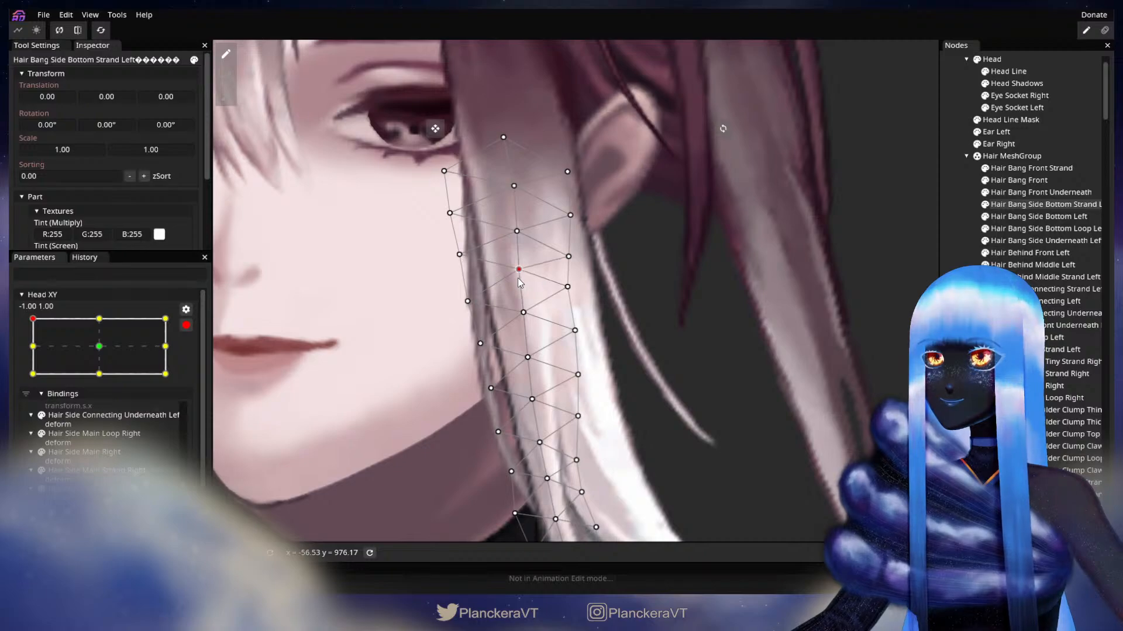
{"action": "scroll", "coordinate": [518, 278], "scroll_direction": "down", "scroll_amount": 5}
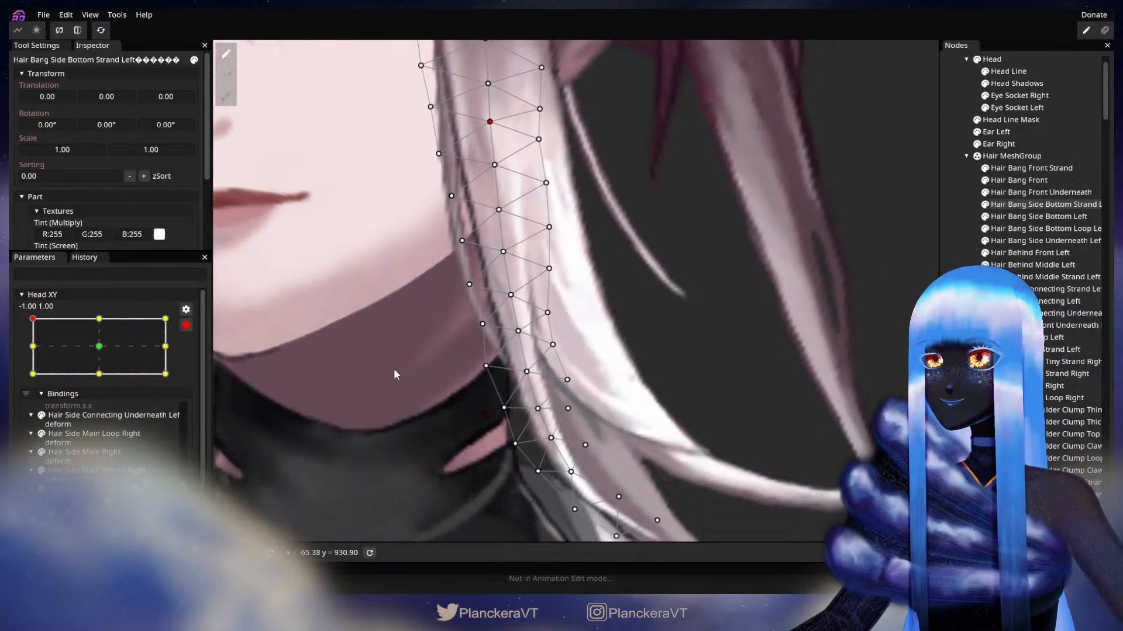
{"action": "scroll", "coordinate": [376, 367], "scroll_direction": "down", "scroll_amount": 3}
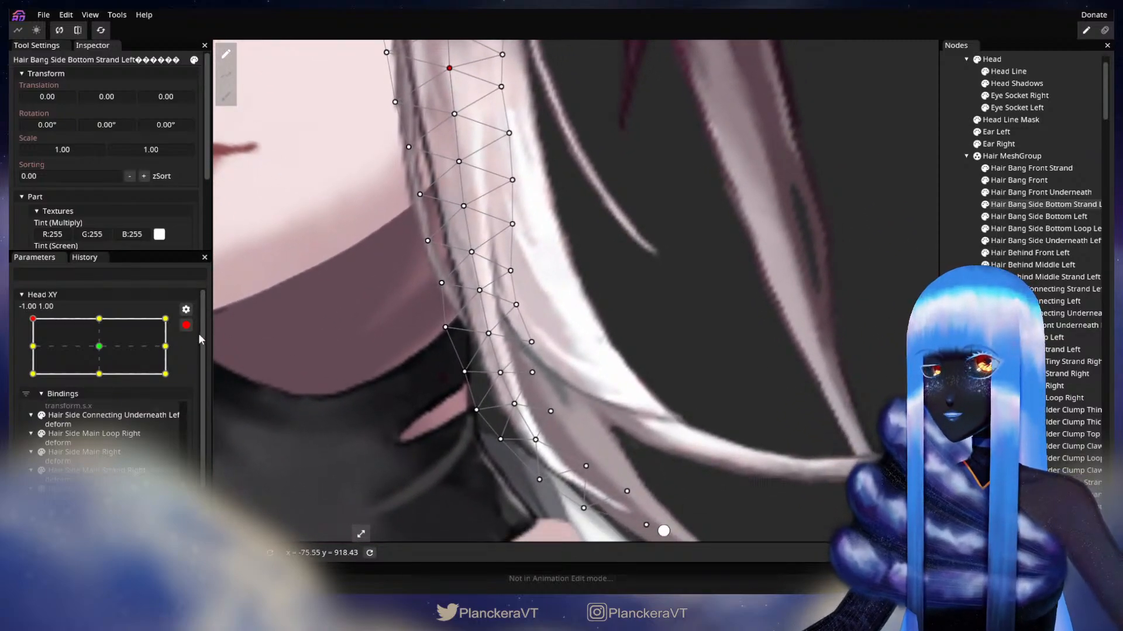
{"action": "left_click", "coordinate": [185, 325]}
{"action": "mouse_move", "coordinate": [30, 350]}
{"action": "left_mouse_down"}
{"action": "mouse_move", "coordinate": [26, 383]}
{"action": "mouse_move", "coordinate": [20, 353]}
{"action": "left_mouse_up"}
Lower the three central vertices of the strand beside the neck at -1.00, 1.00 and test the corner with Head XY disarmed.
{"action": "left_click", "coordinate": [191, 359]}
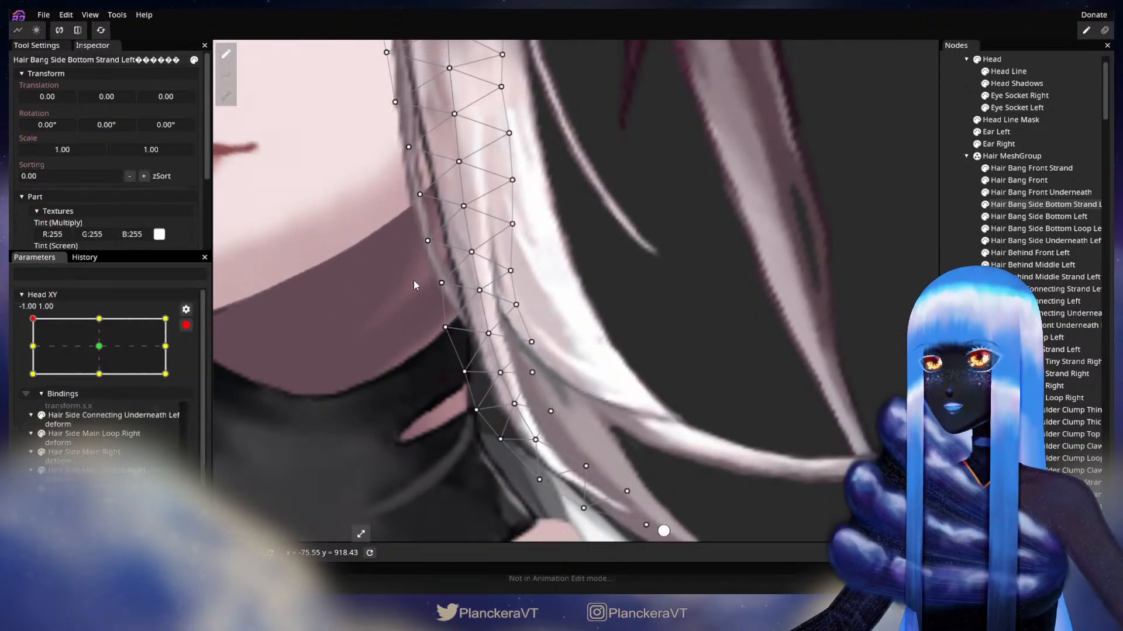
{"action": "left_click_drag", "start_coordinate": [466, 215], "coordinate": [464, 221]}
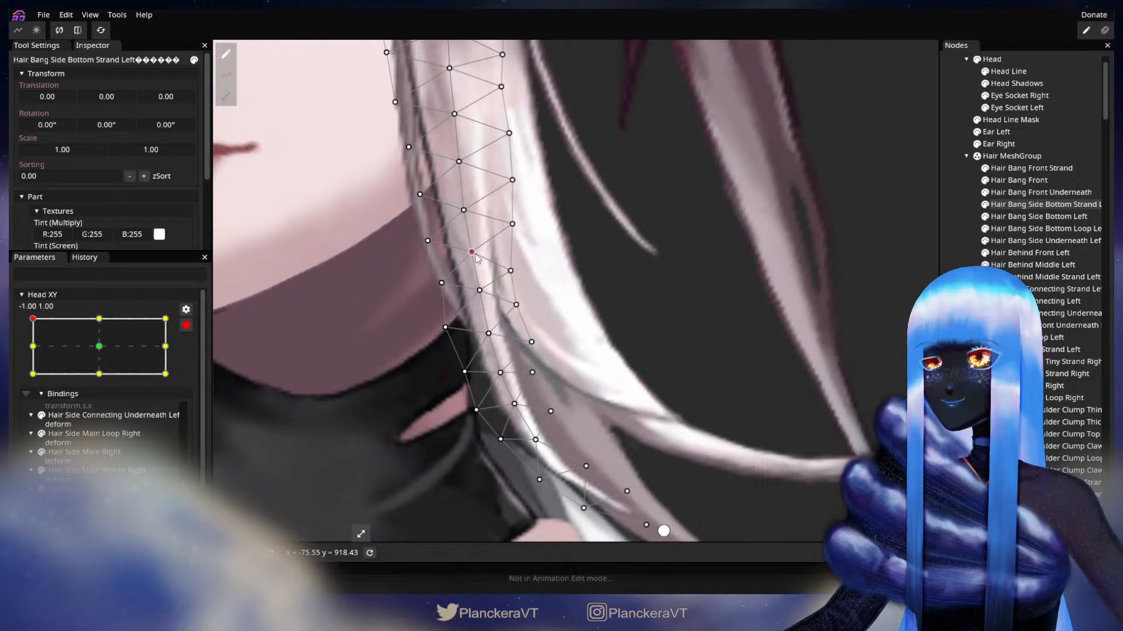
{"action": "left_click_drag", "start_coordinate": [478, 264], "coordinate": [478, 267]}
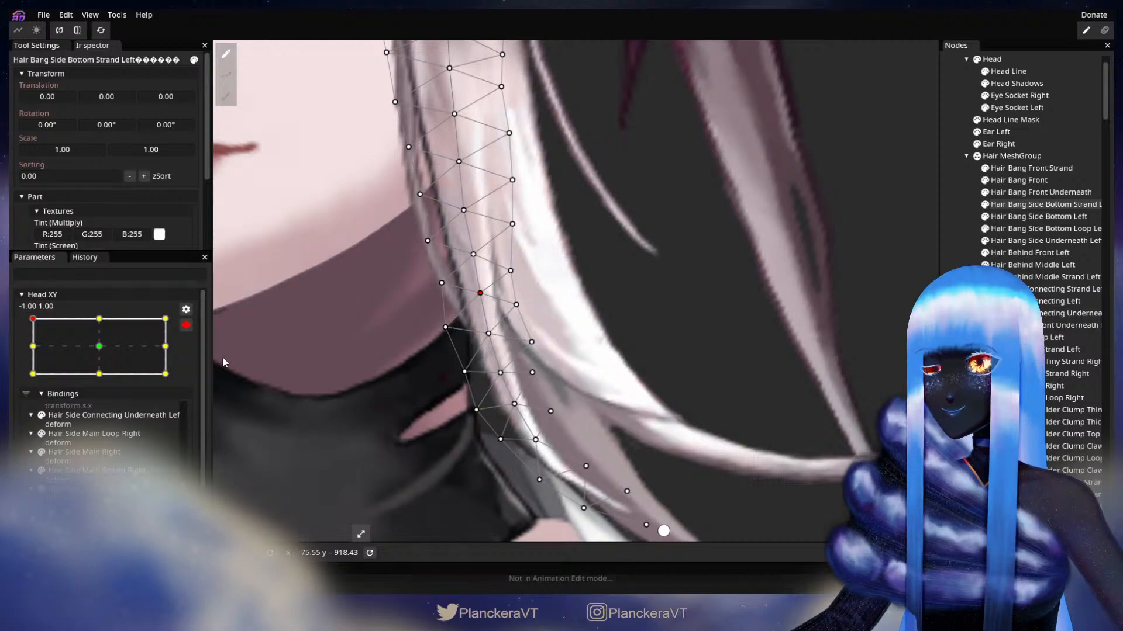
{"action": "left_click", "coordinate": [186, 326]}
{"action": "mouse_move", "coordinate": [33, 355]}
{"action": "left_mouse_down"}
{"action": "mouse_move", "coordinate": [32, 383]}
{"action": "mouse_move", "coordinate": [32, 352]}
{"action": "left_mouse_up"}
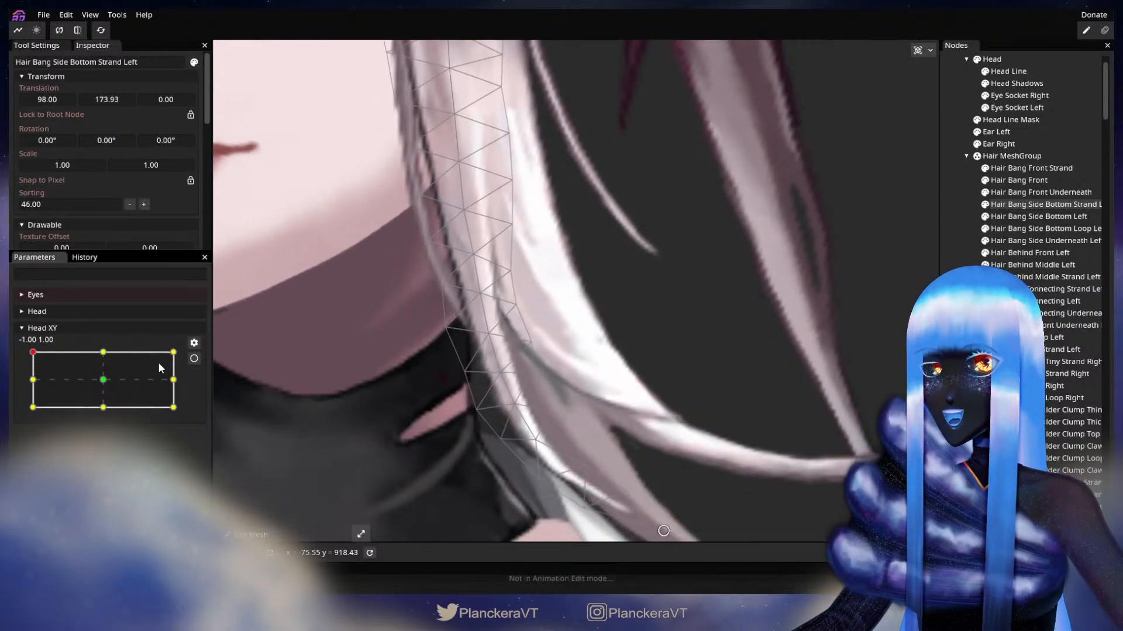
Nudge the middle of the three central neck-height vertices back towards the face and check the strand down to -1.00, 0.27.
{"action": "left_click", "coordinate": [194, 358]}
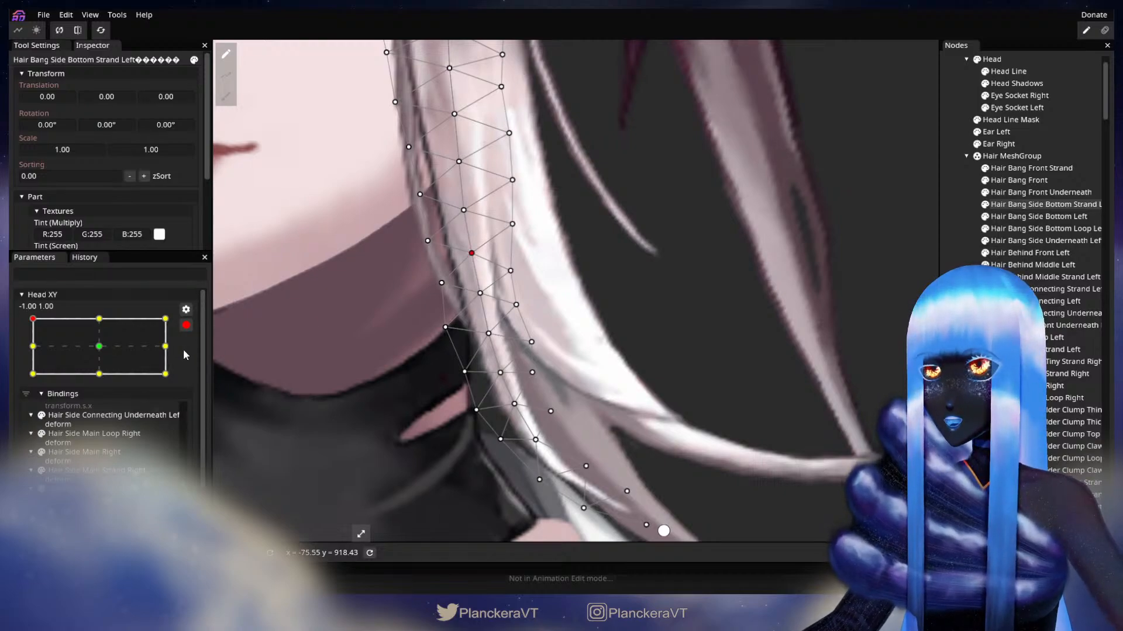
{"action": "left_click", "coordinate": [186, 325]}
{"action": "mouse_move", "coordinate": [31, 351]}
{"action": "left_mouse_down"}
{"action": "mouse_move", "coordinate": [31, 386]}
{"action": "mouse_move", "coordinate": [30, 352]}
{"action": "left_mouse_up"}
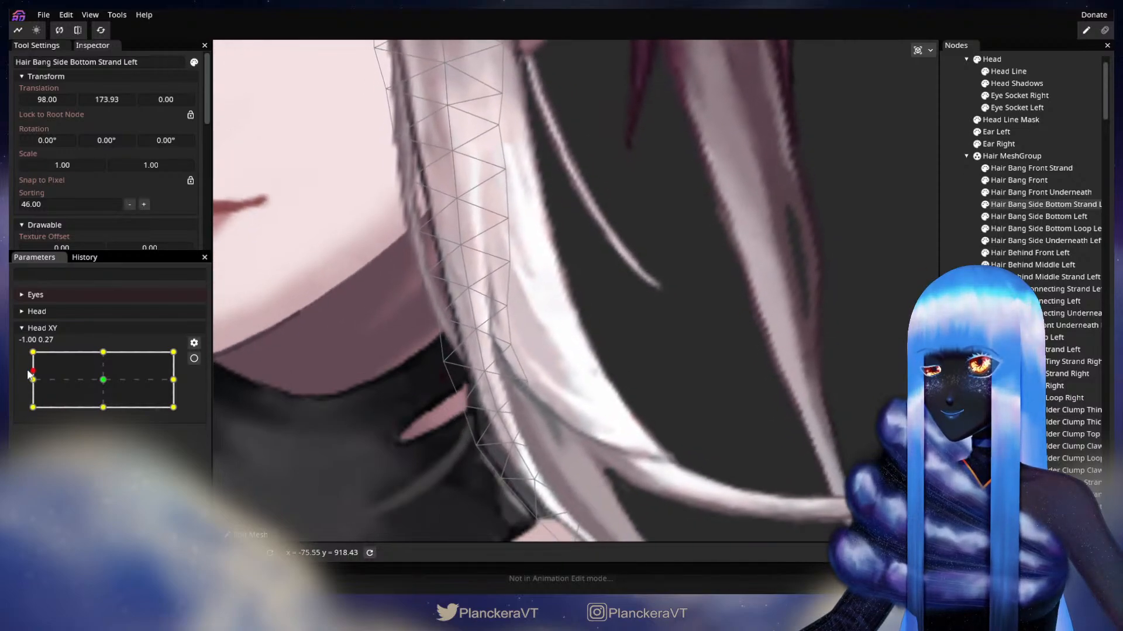
Move the strand's face-side vertex just above the collar up and towards the face at -1.00, 1.00, and disarm Head XY.
{"action": "left_click", "coordinate": [193, 359]}
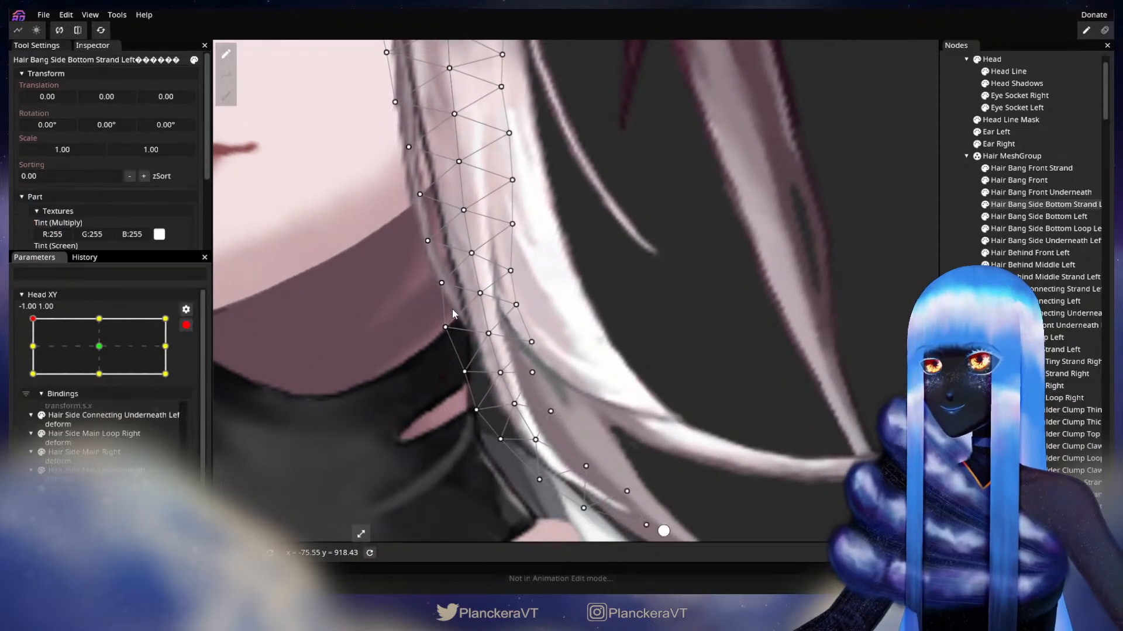
{"action": "left_click", "coordinate": [438, 283]}
{"action": "left_click_drag", "start_coordinate": [434, 283], "coordinate": [418, 257]}
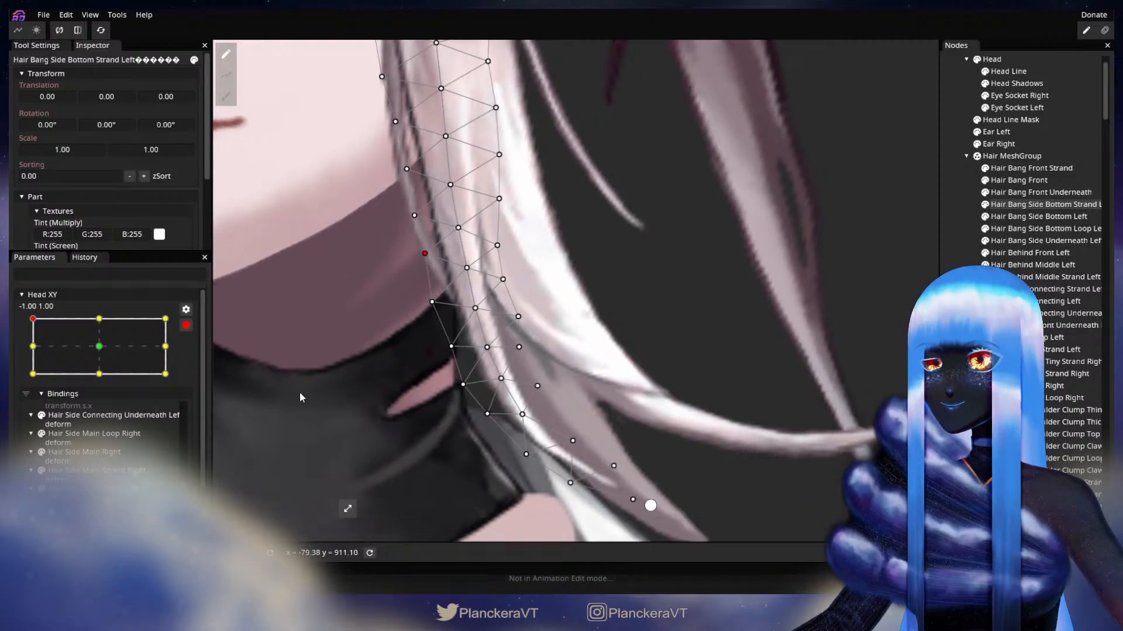
{"action": "left_click", "coordinate": [186, 328]}
{"action": "left_click", "coordinate": [186, 326]}
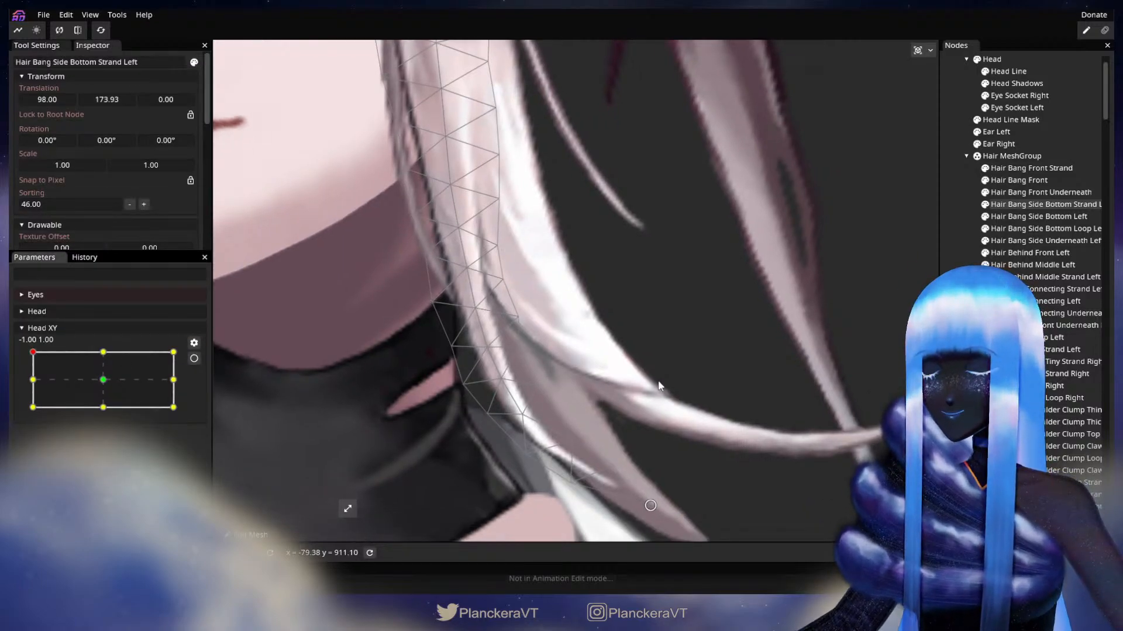
Deselect the strand and sweep Head XY between -1.00, 1.00 and -1.00, 0.00 to check how the side bang moves.
{"action": "left_click", "coordinate": [875, 368]}
{"action": "scroll", "coordinate": [648, 384], "scroll_direction": "down", "scroll_amount": 5}
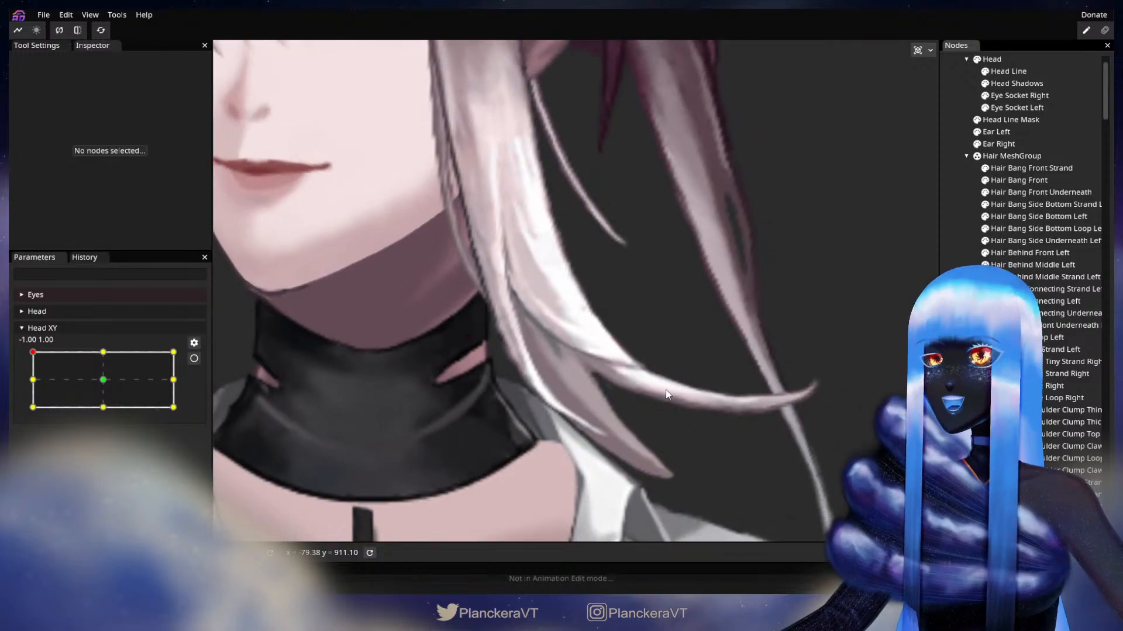
{"action": "scroll", "coordinate": [668, 386], "scroll_direction": "down", "scroll_amount": 5}
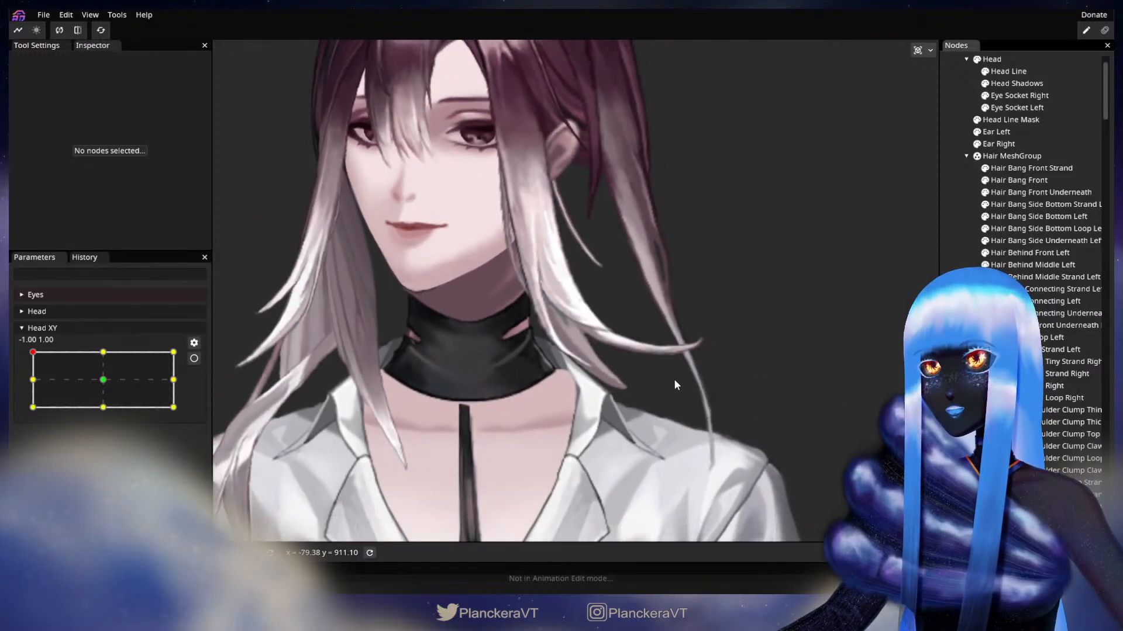
{"action": "left_click_drag", "start_coordinate": [32, 352], "coordinate": [23, 384]}
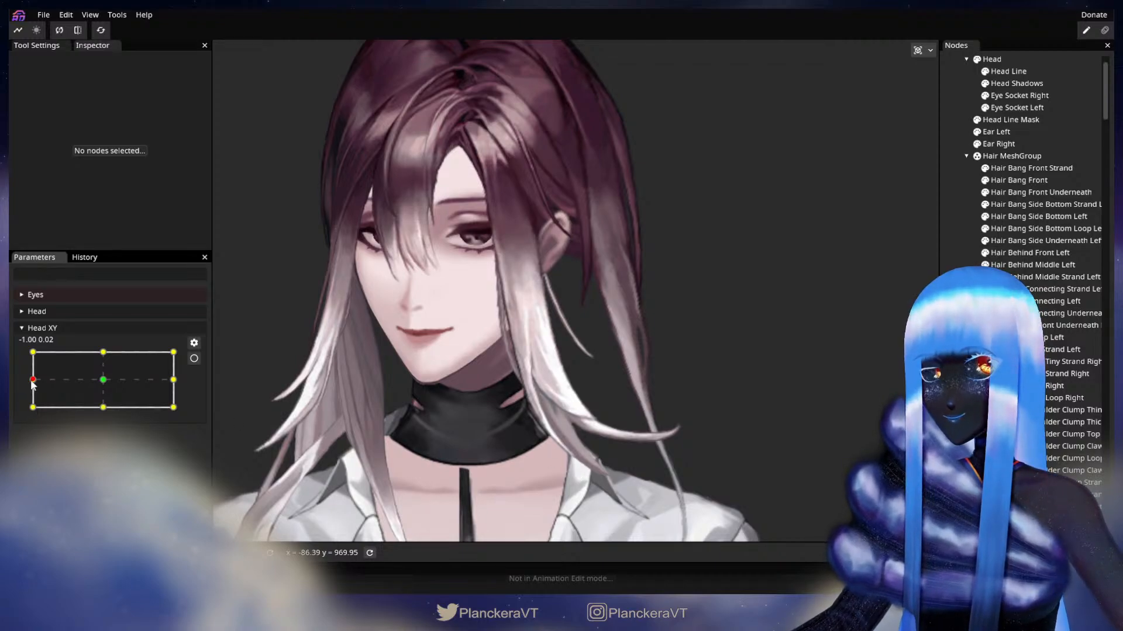
{"action": "left_click_drag", "start_coordinate": [33, 380], "coordinate": [33, 348]}
{"action": "left_click_drag", "start_coordinate": [30, 381], "coordinate": [32, 352]}
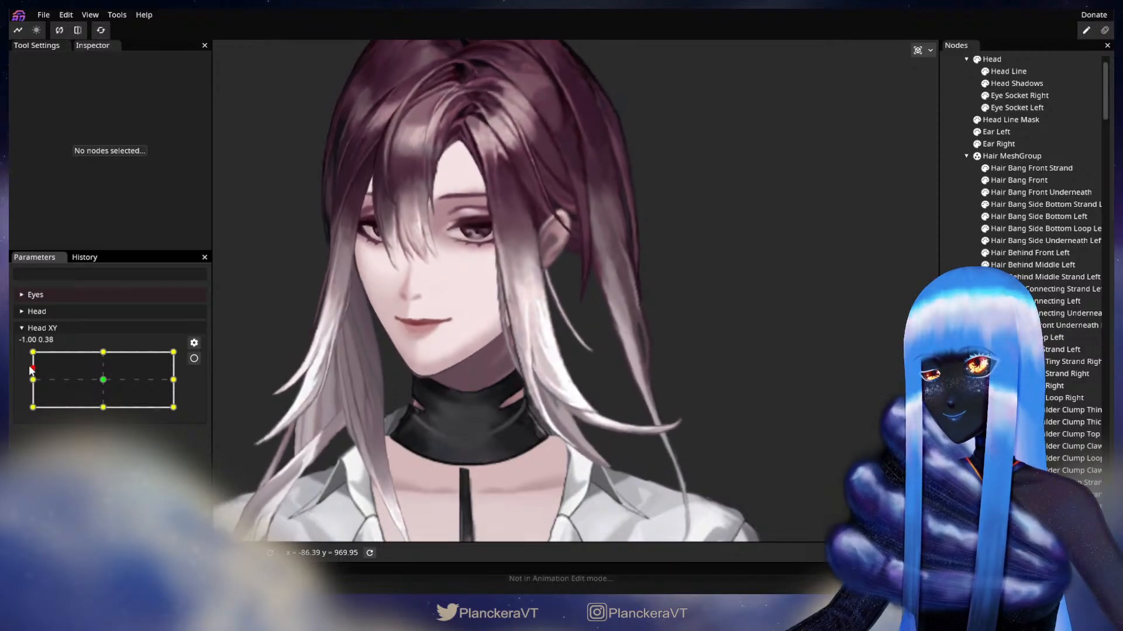
Arm Head XY at -1.00, 1.00 and brush the lower end of Hair Bang Side Bottom Strand Left down towards the collar with the Circle Brush.
{"action": "left_click", "coordinate": [194, 358]}
{"action": "scroll", "coordinate": [331, 424], "scroll_direction": "up", "scroll_amount": 5}
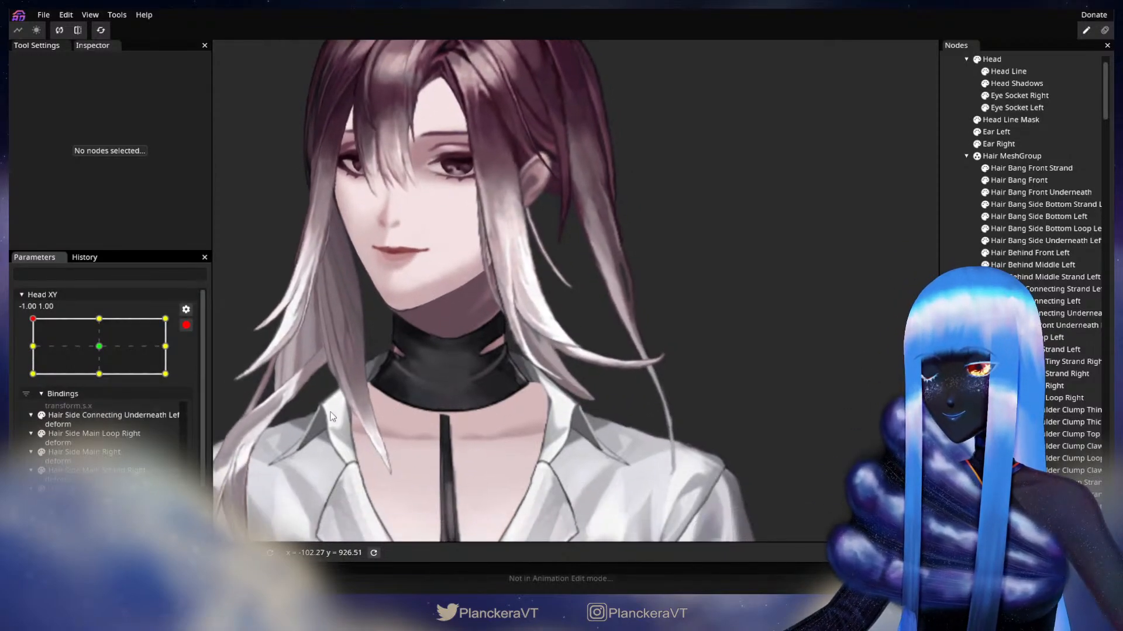
{"action": "scroll", "coordinate": [628, 331], "scroll_direction": "up", "scroll_amount": 1}
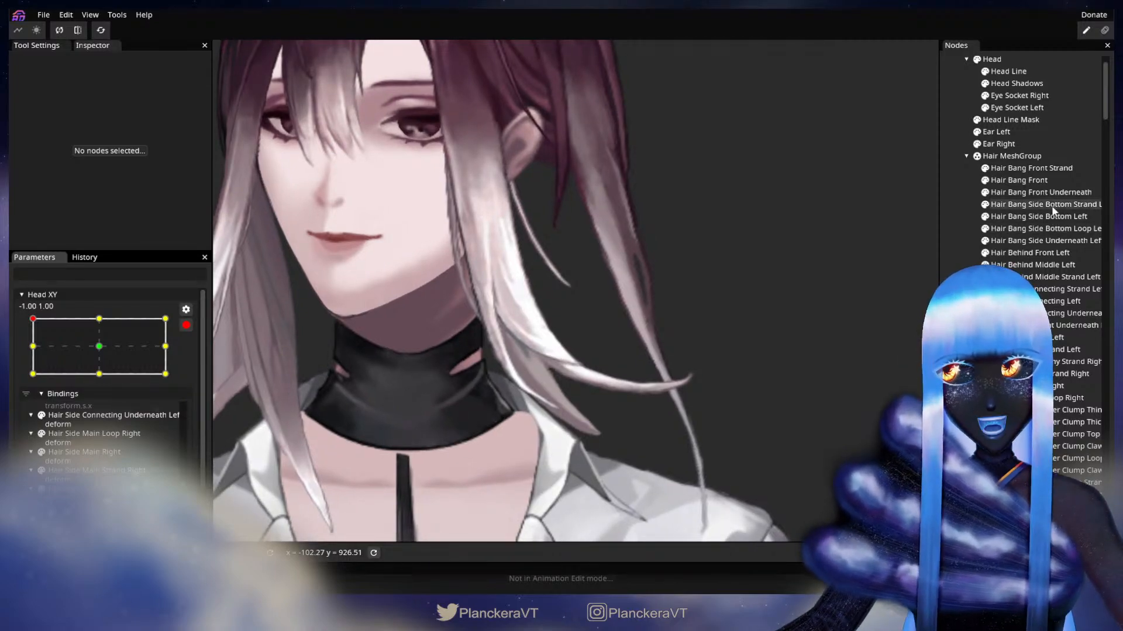
{"action": "left_click", "coordinate": [1036, 209]}
{"action": "scroll", "coordinate": [578, 412], "scroll_direction": "up", "scroll_amount": 6}
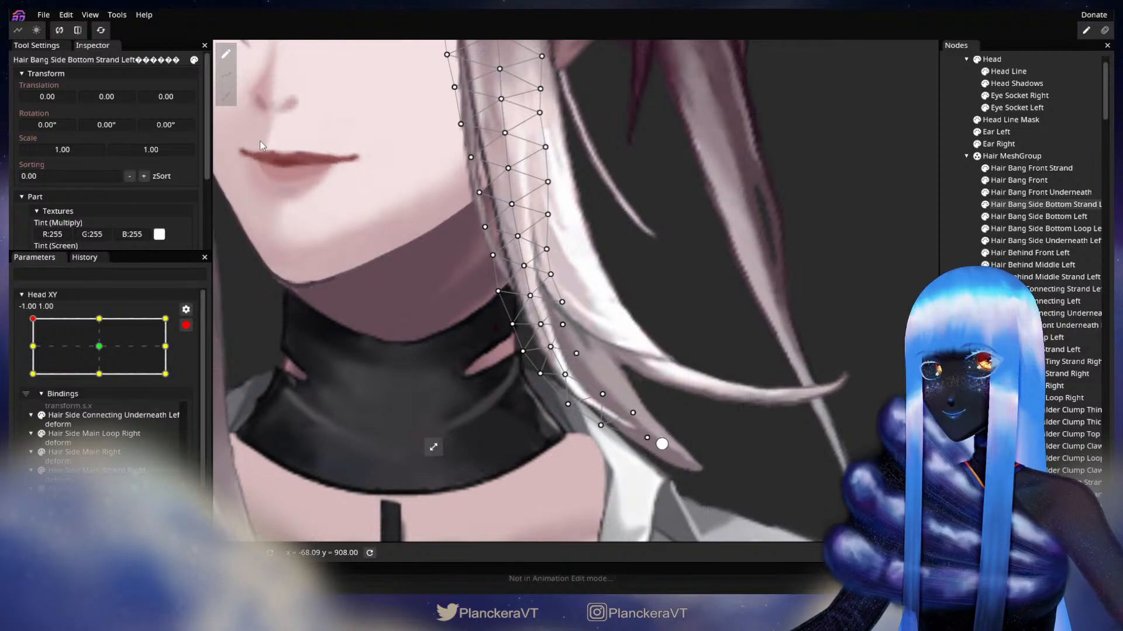
{"action": "left_click", "coordinate": [225, 96]}
{"action": "left_click_drag", "start_coordinate": [694, 473], "coordinate": [688, 382]}
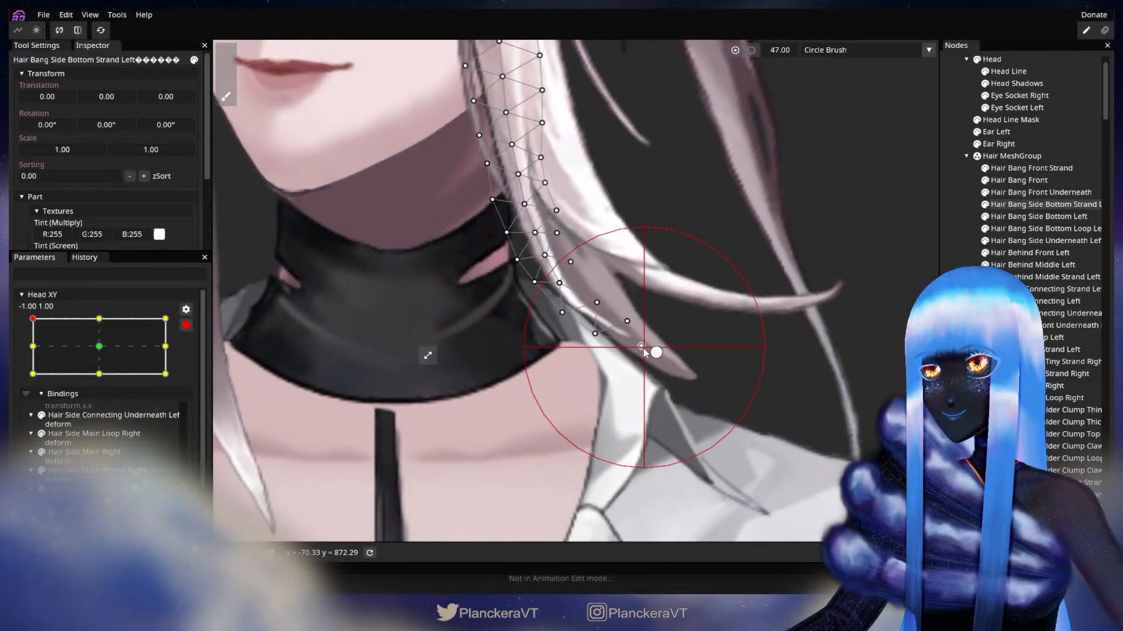
{"action": "left_click_drag", "start_coordinate": [637, 353], "coordinate": [632, 361]}
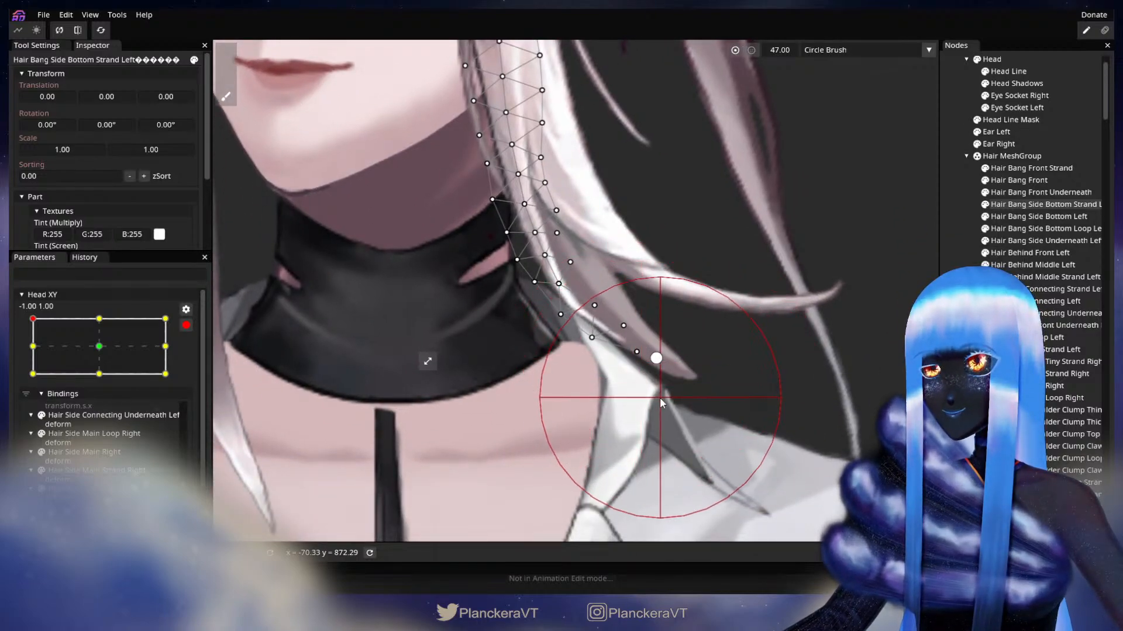
{"action": "mouse_move", "coordinate": [664, 405]}
{"action": "left_mouse_down"}
{"action": "mouse_move", "coordinate": [662, 418]}
{"action": "mouse_move", "coordinate": [638, 397]}
{"action": "left_mouse_up"}
Fine-tune individual vertices just above the strand's tip with the Vertex Tool at -1.00, 1.00, and test the corner with Head XY disarmed.
{"action": "left_click", "coordinate": [227, 55]}
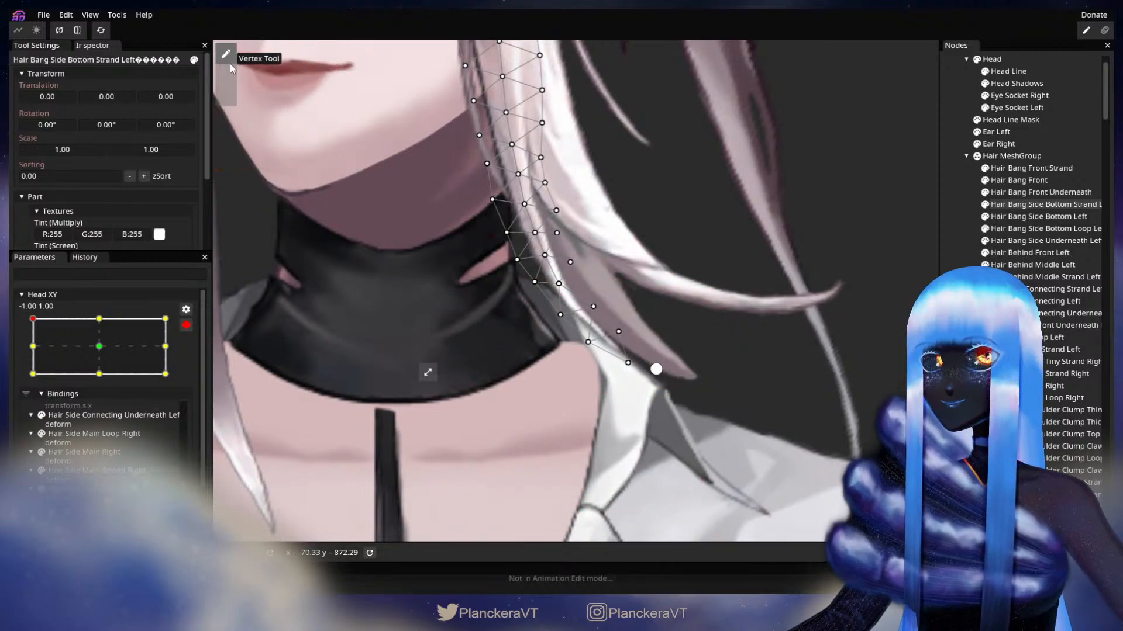
{"action": "scroll", "coordinate": [602, 384], "scroll_direction": "up", "scroll_amount": 1}
{"action": "left_click", "coordinate": [586, 346]}
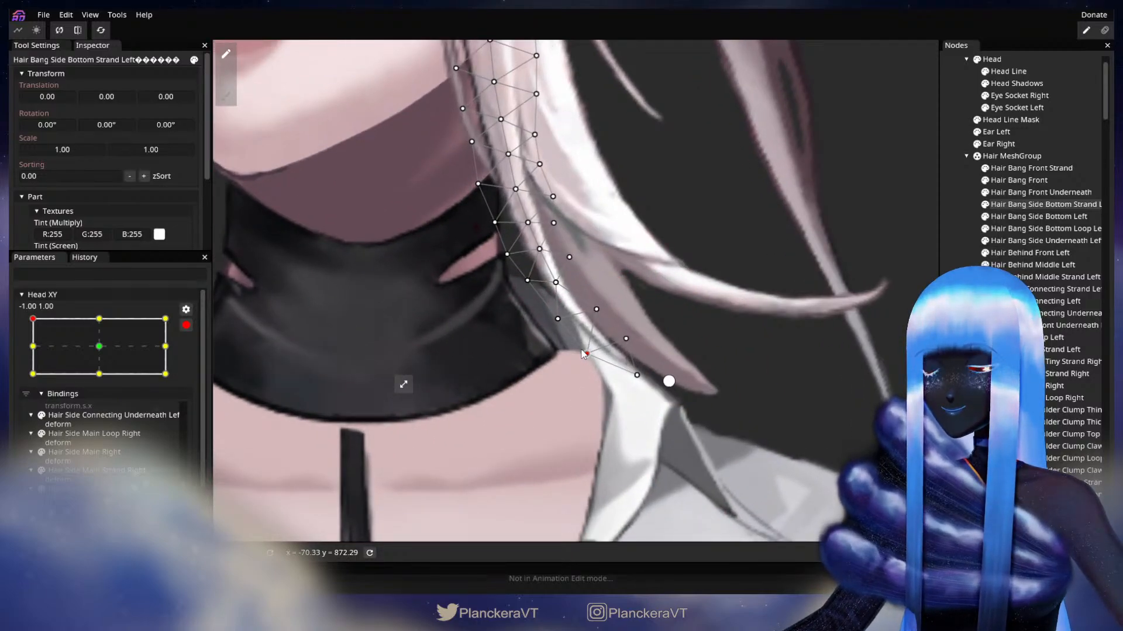
{"action": "scroll", "coordinate": [562, 431], "scroll_direction": "down", "scroll_amount": 3}
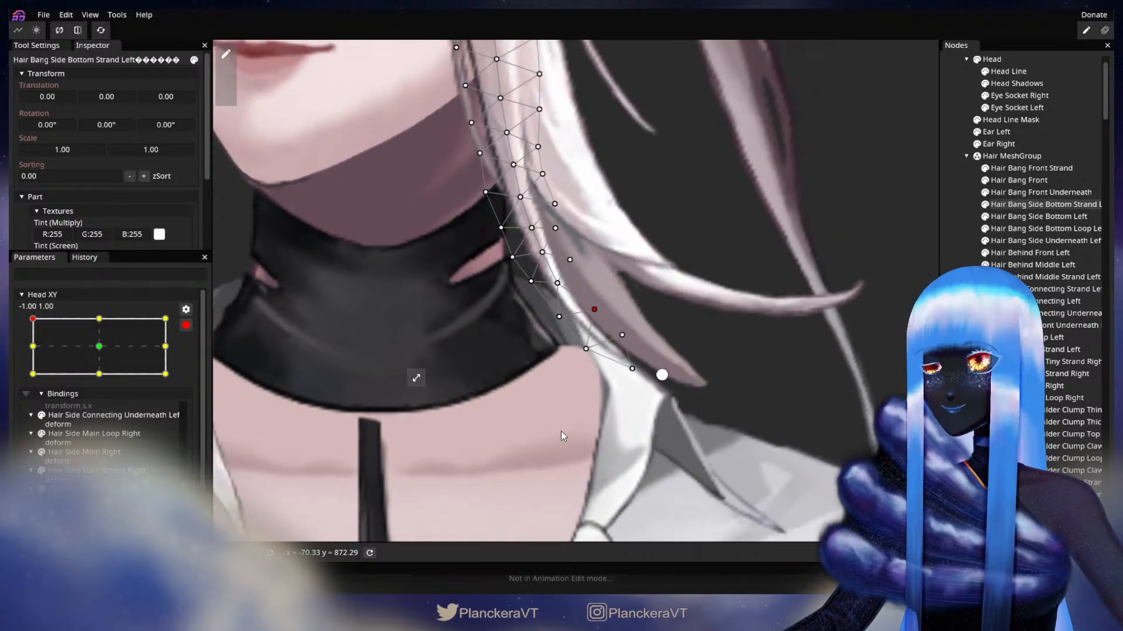
{"action": "left_click_drag", "start_coordinate": [593, 423], "coordinate": [603, 494]}
{"action": "scroll", "coordinate": [640, 472], "scroll_direction": "down", "scroll_amount": 3}
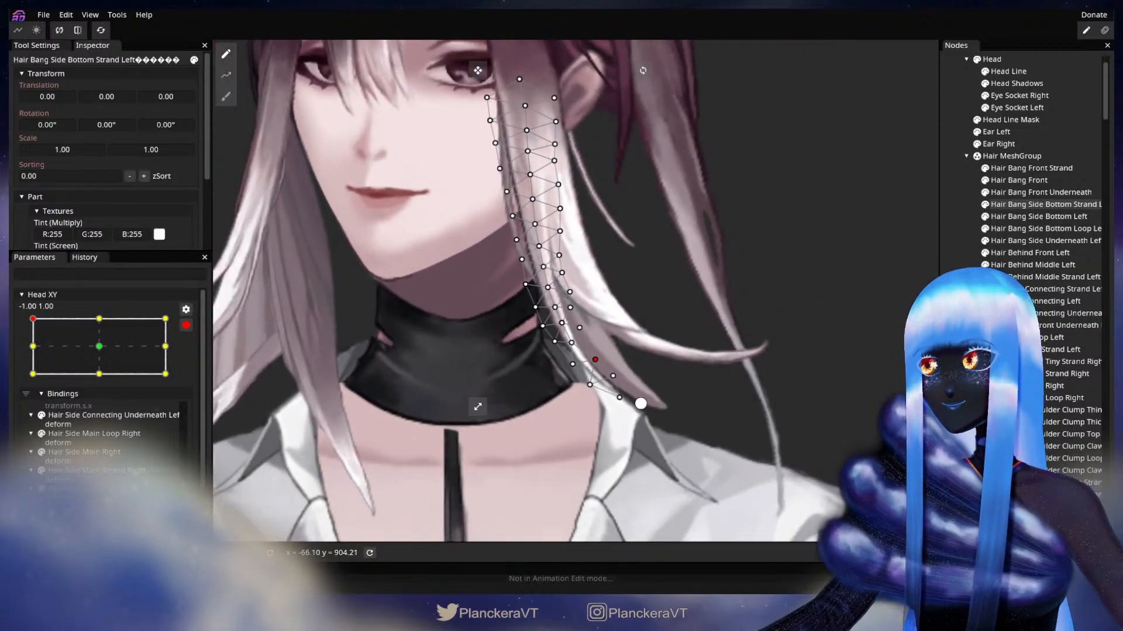
{"action": "left_click", "coordinate": [548, 429]}
{"action": "scroll", "coordinate": [543, 428], "scroll_direction": "down", "scroll_amount": 1}
{"action": "left_click", "coordinate": [181, 326]}
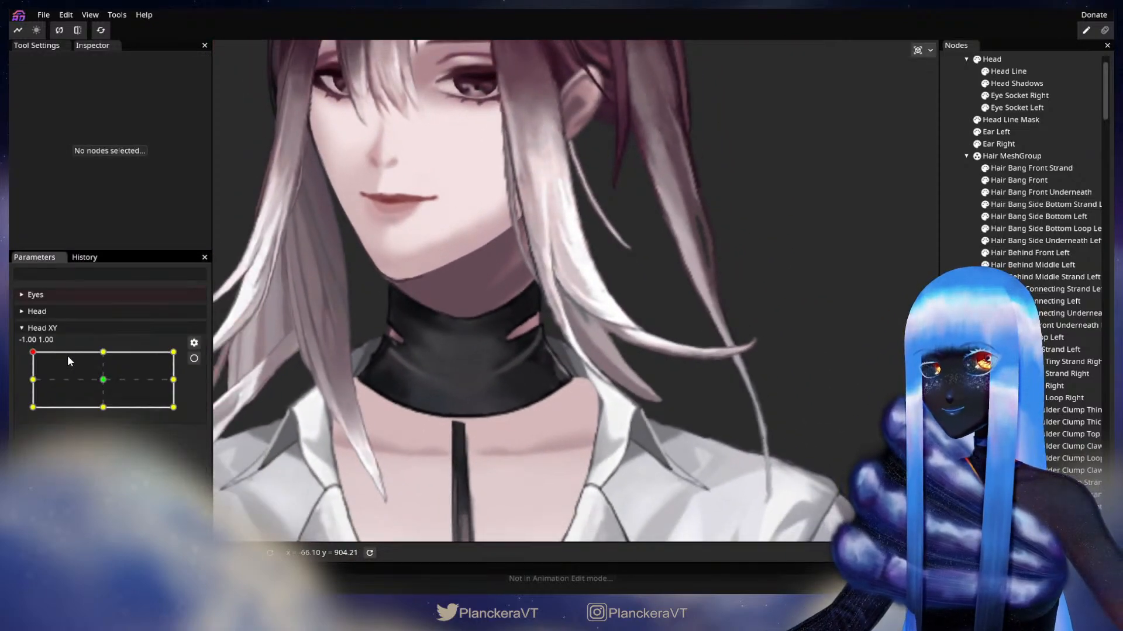
{"action": "mouse_move", "coordinate": [32, 351]}
{"action": "left_mouse_down"}
{"action": "mouse_move", "coordinate": [27, 383]}
{"action": "mouse_move", "coordinate": [25, 348]}
{"action": "left_mouse_up"}
Rearm Head XY at -1.00, 1.00, brush the strand's lower end slightly away from the neck, and disarm the parameter.
{"action": "left_click", "coordinate": [194, 358]}
{"action": "scroll", "coordinate": [452, 424], "scroll_direction": "up", "scroll_amount": 4}
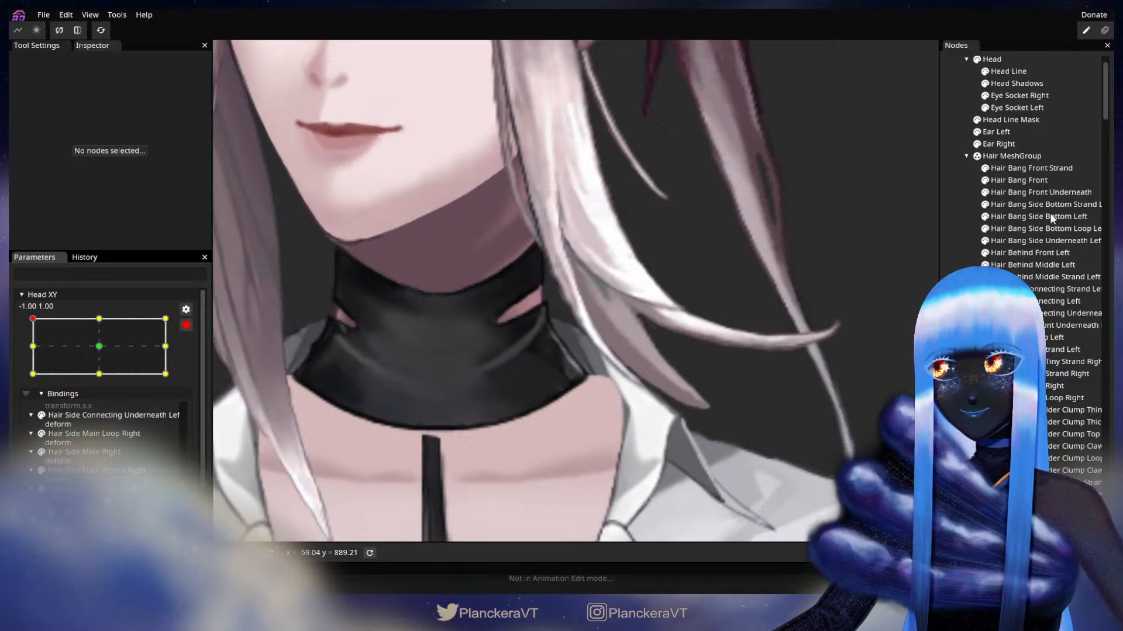
{"action": "left_click", "coordinate": [1050, 205]}
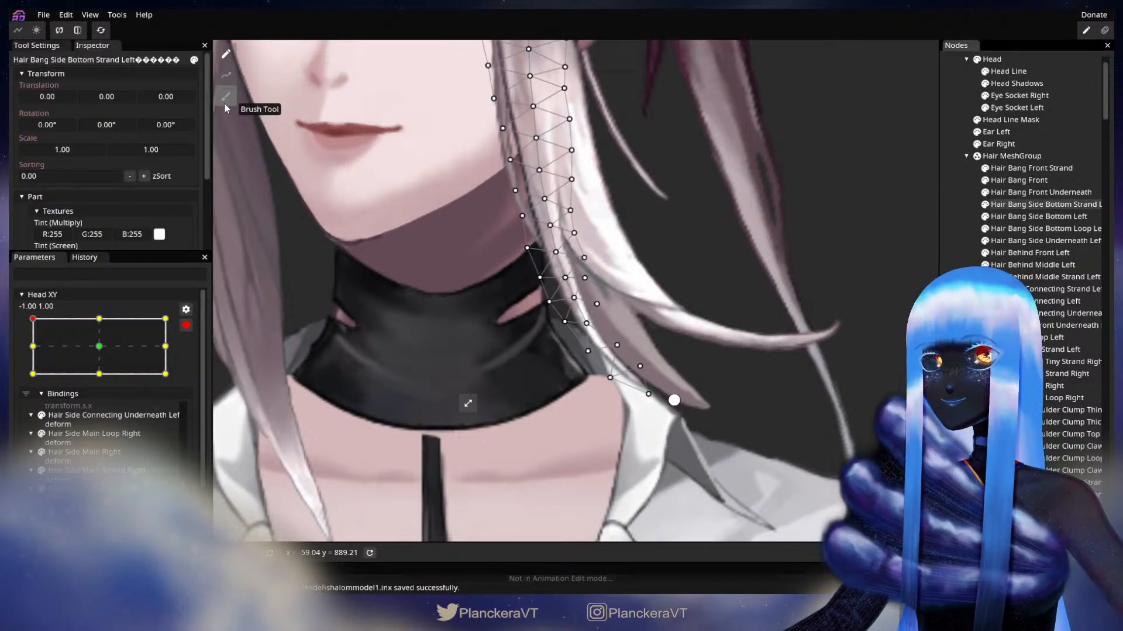
{"action": "left_click", "coordinate": [225, 103]}
{"action": "left_click_drag", "start_coordinate": [591, 363], "coordinate": [592, 363]}
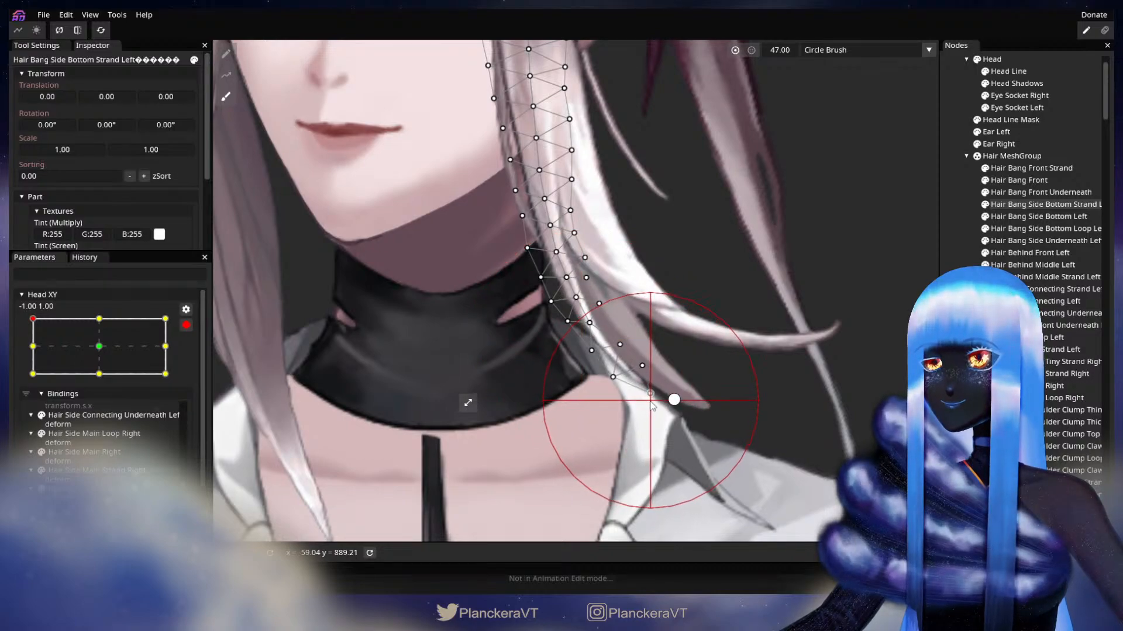
{"action": "scroll", "coordinate": [800, 348], "scroll_direction": "down", "scroll_amount": 1}
{"action": "left_click", "coordinate": [799, 348]}
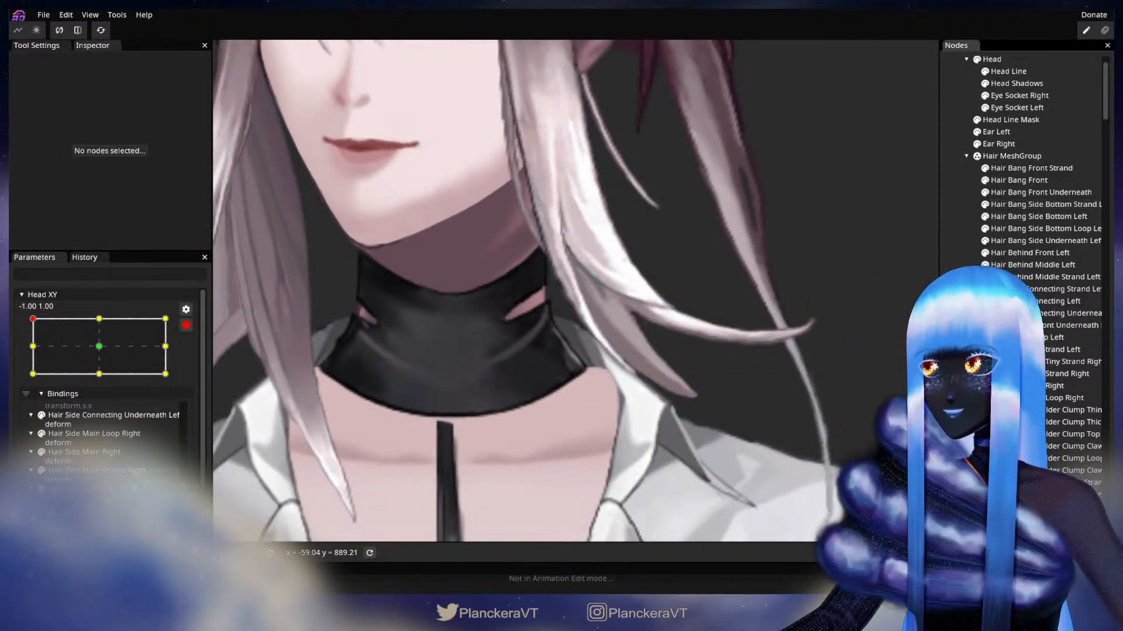
{"action": "scroll", "coordinate": [766, 344], "scroll_direction": "down", "scroll_amount": 1}
{"action": "left_click_drag", "start_coordinate": [760, 343], "coordinate": [706, 387]}
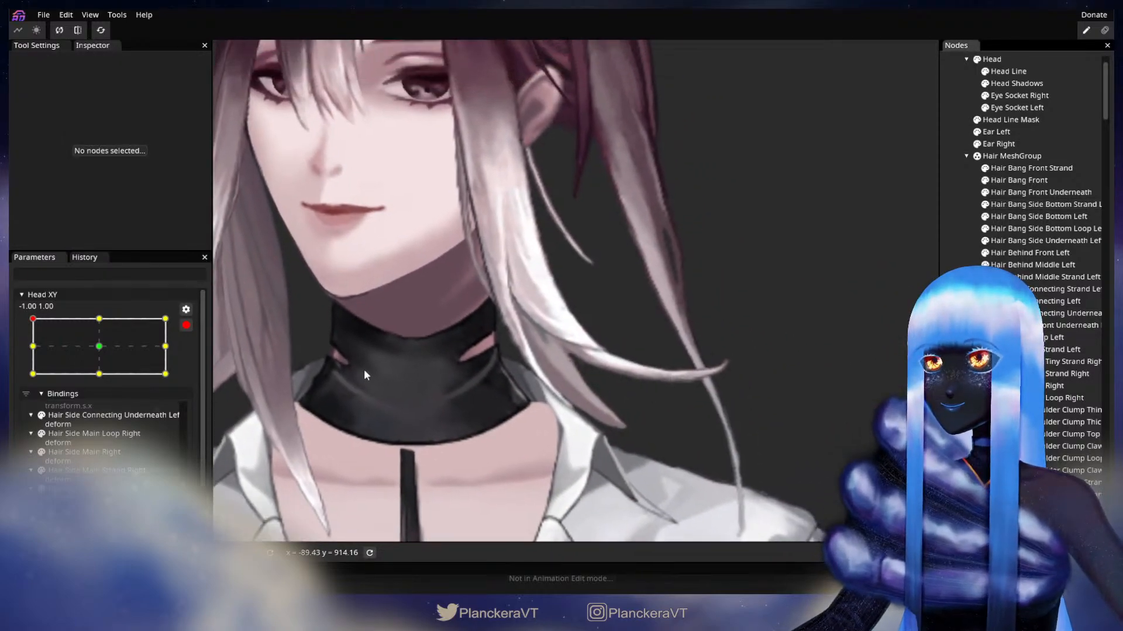
{"action": "left_click", "coordinate": [187, 328]}
Adjust the vertices at the strand's lower tip at the 0.00, 1.00 keyframe and test the pose with Head XY disarmed.
{"action": "left_click_drag", "start_coordinate": [32, 351], "coordinate": [103, 352]}
{"action": "left_click", "coordinate": [194, 359]}
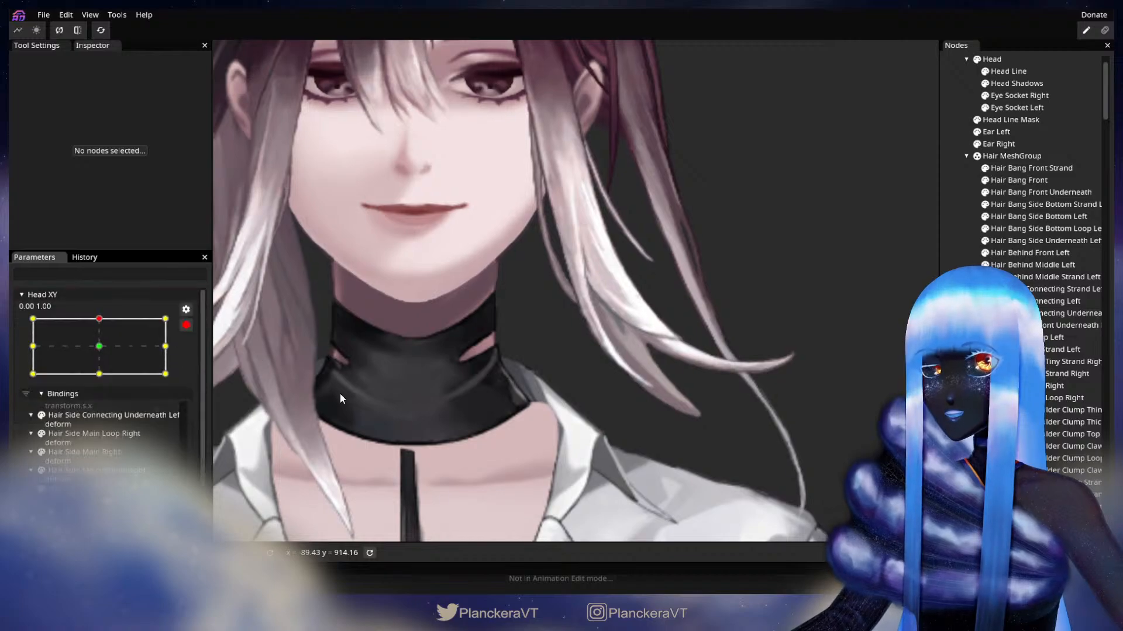
{"action": "scroll", "coordinate": [508, 382], "scroll_direction": "up", "scroll_amount": 5}
{"action": "scroll", "coordinate": [647, 318], "scroll_direction": "up", "scroll_amount": 4}
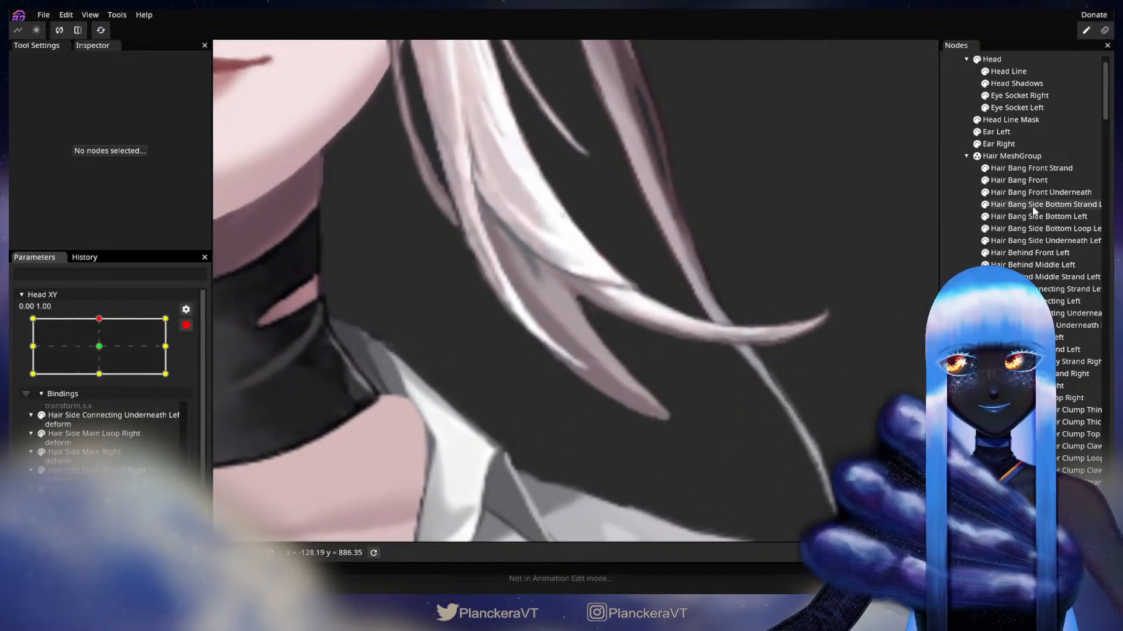
{"action": "left_click", "coordinate": [1037, 206]}
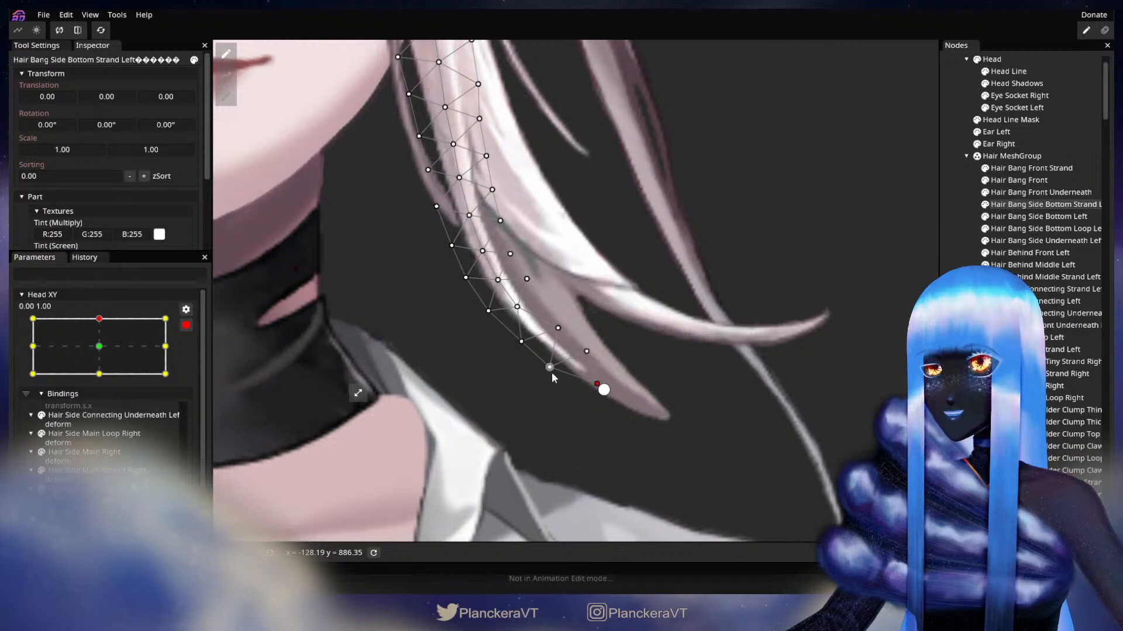
{"action": "left_click", "coordinate": [634, 352]}
{"action": "scroll", "coordinate": [634, 352], "scroll_direction": "down", "scroll_amount": 8}
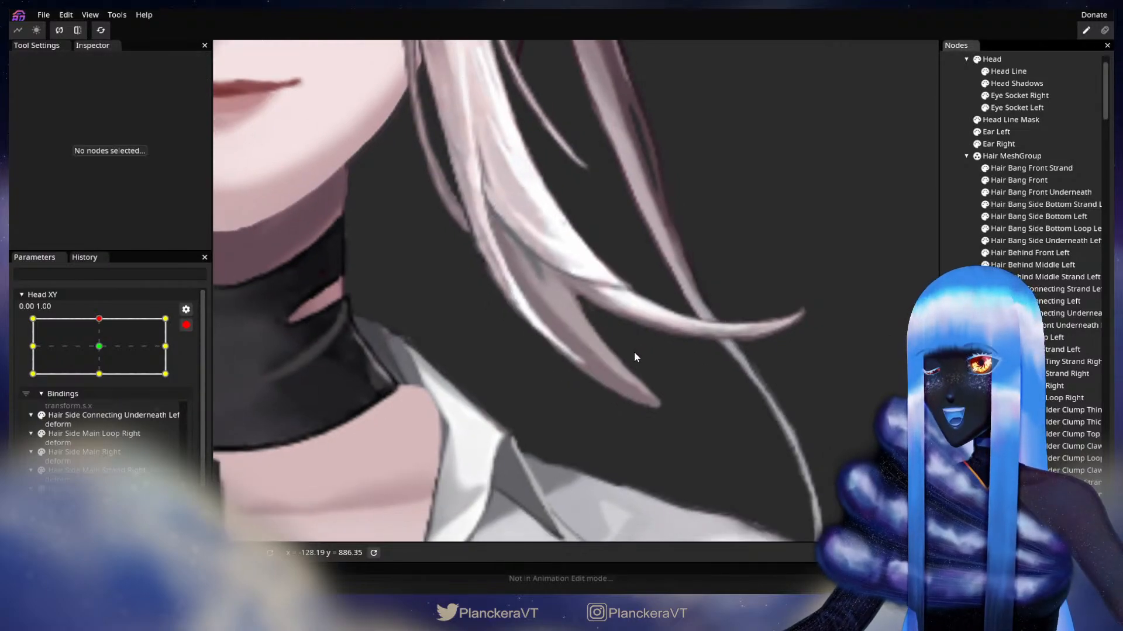
{"action": "scroll", "coordinate": [637, 339], "scroll_direction": "down", "scroll_amount": 3}
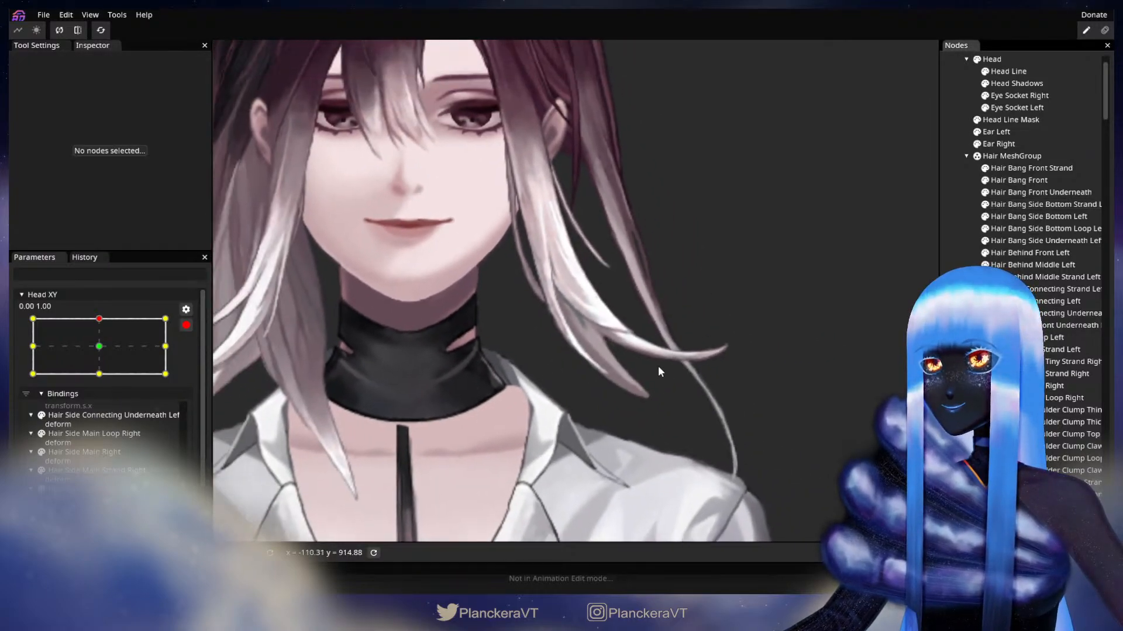
{"action": "left_click", "coordinate": [186, 325]}
{"action": "mouse_move", "coordinate": [105, 353]}
{"action": "left_mouse_down"}
{"action": "mouse_move", "coordinate": [104, 381]}
{"action": "mouse_move", "coordinate": [103, 352]}
{"action": "left_mouse_up"}
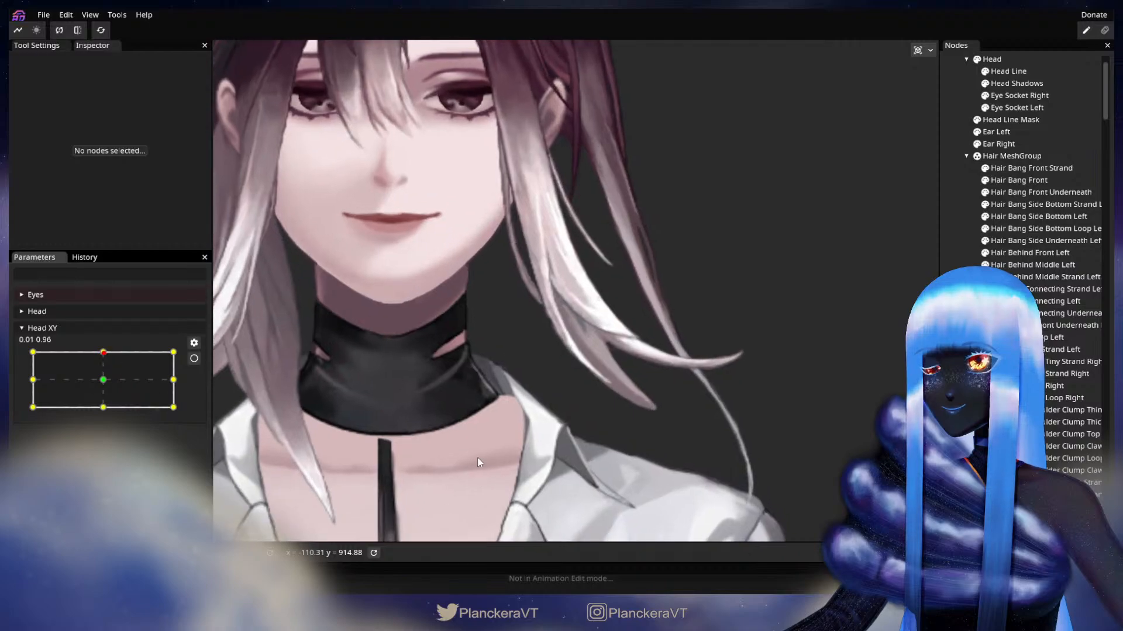
Brush the lower end of Hair Bang Side Bottom Strand Left slightly outward at 0.00, 1.00 and check it with Head XY disarmed.
{"action": "left_click", "coordinate": [193, 358]}
{"action": "scroll", "coordinate": [664, 491], "scroll_direction": "up", "scroll_amount": 3}
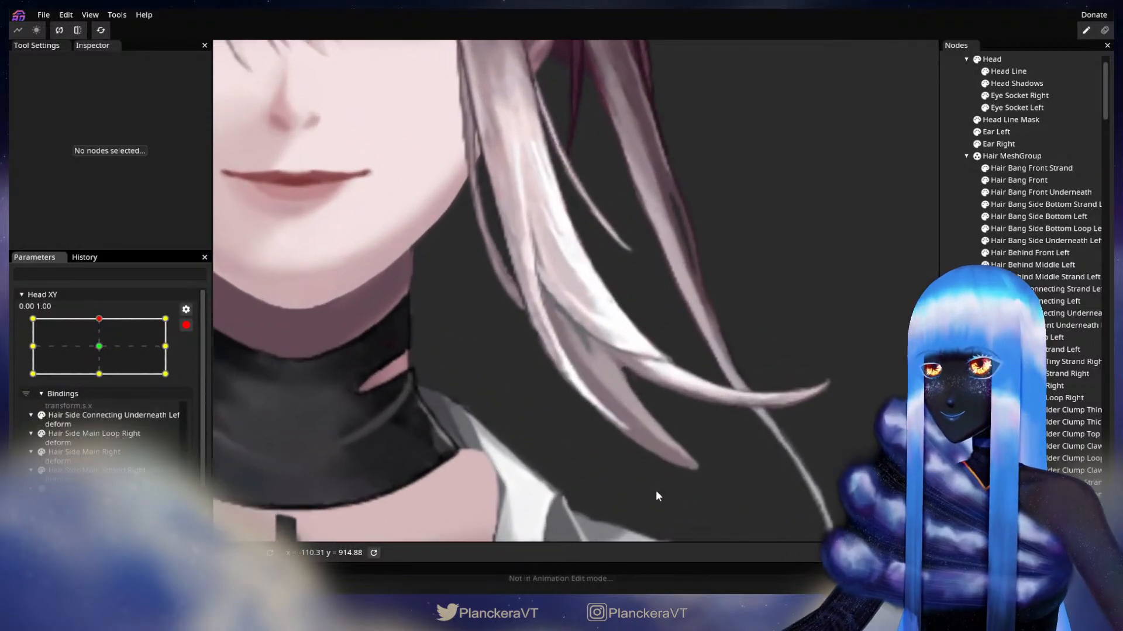
{"action": "scroll", "coordinate": [643, 474], "scroll_direction": "up", "scroll_amount": 3}
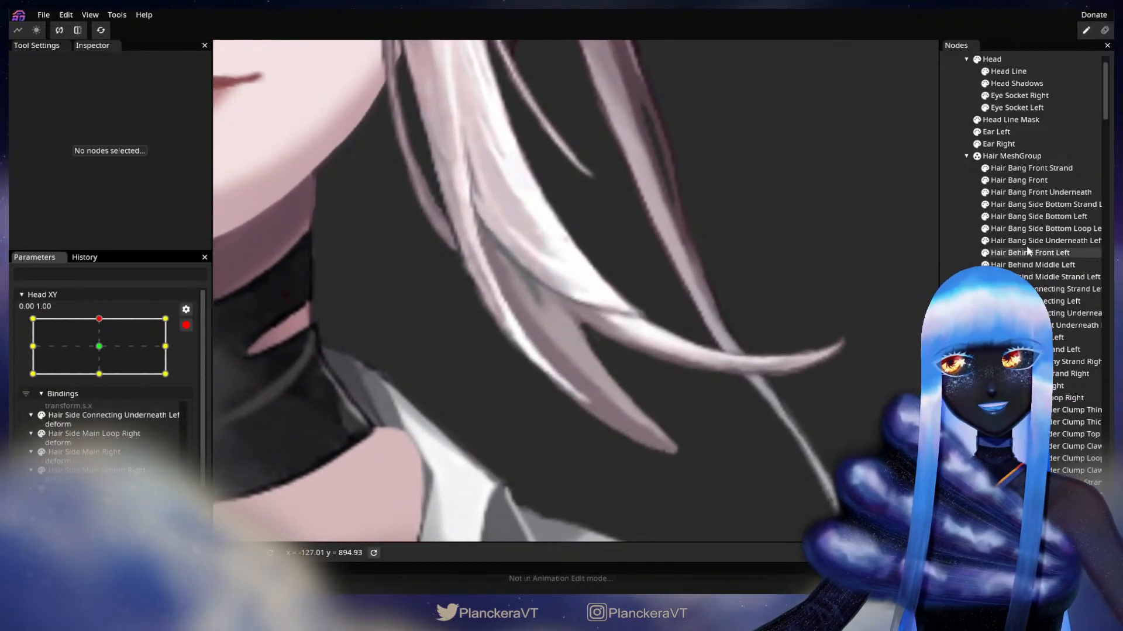
{"action": "left_click", "coordinate": [1051, 204]}
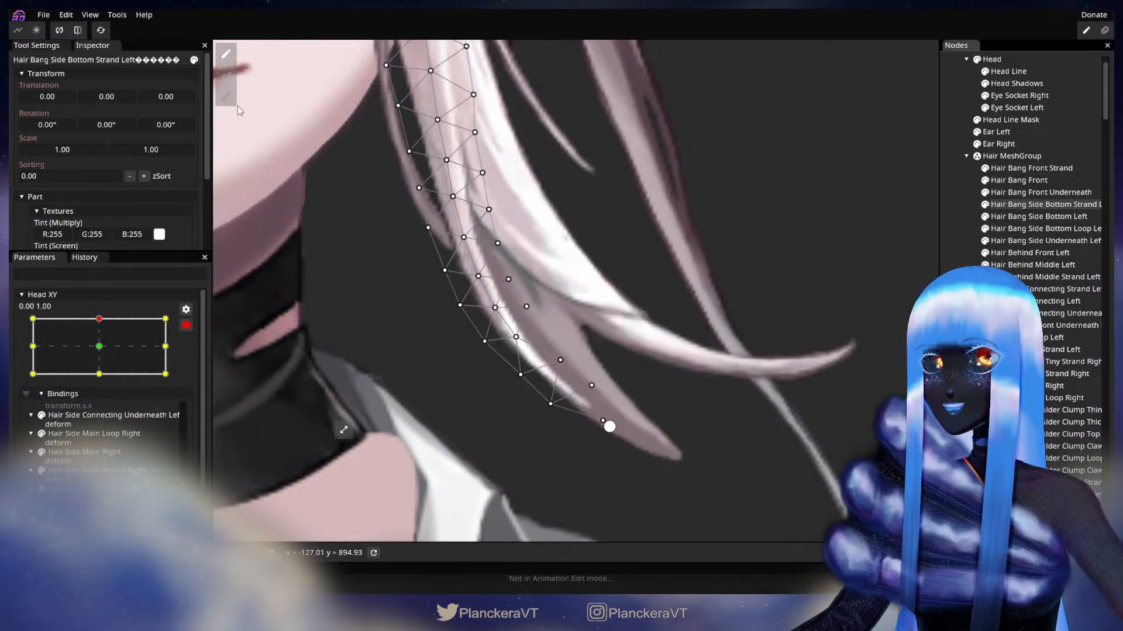
{"action": "left_click", "coordinate": [225, 96]}
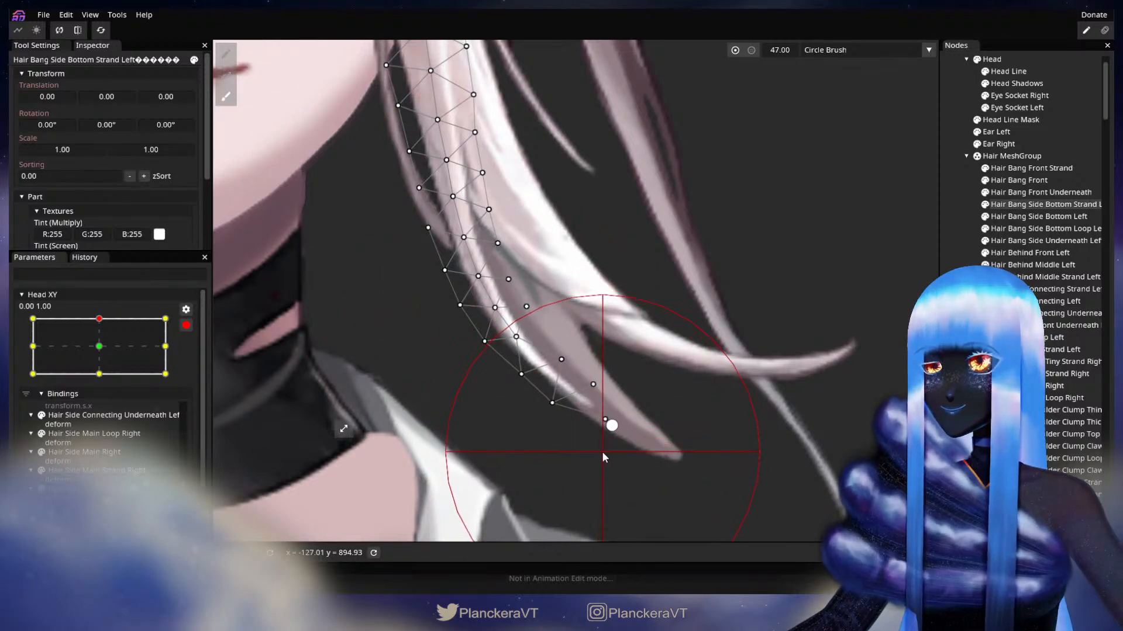
{"action": "left_click", "coordinate": [596, 359]}
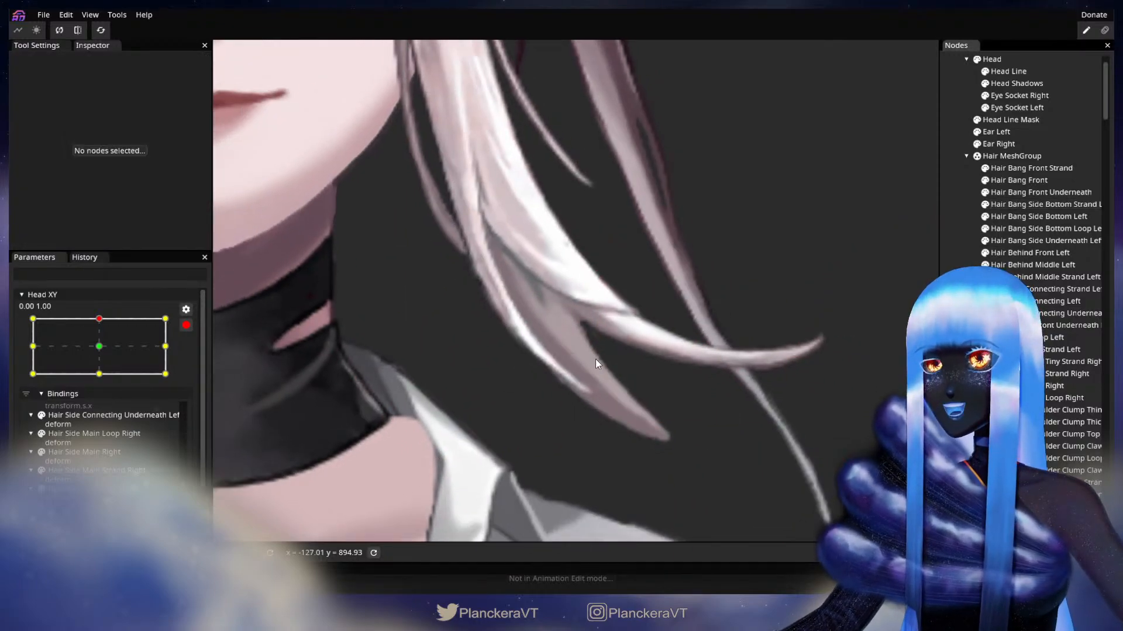
{"action": "scroll", "coordinate": [588, 342], "scroll_direction": "down", "scroll_amount": 5}
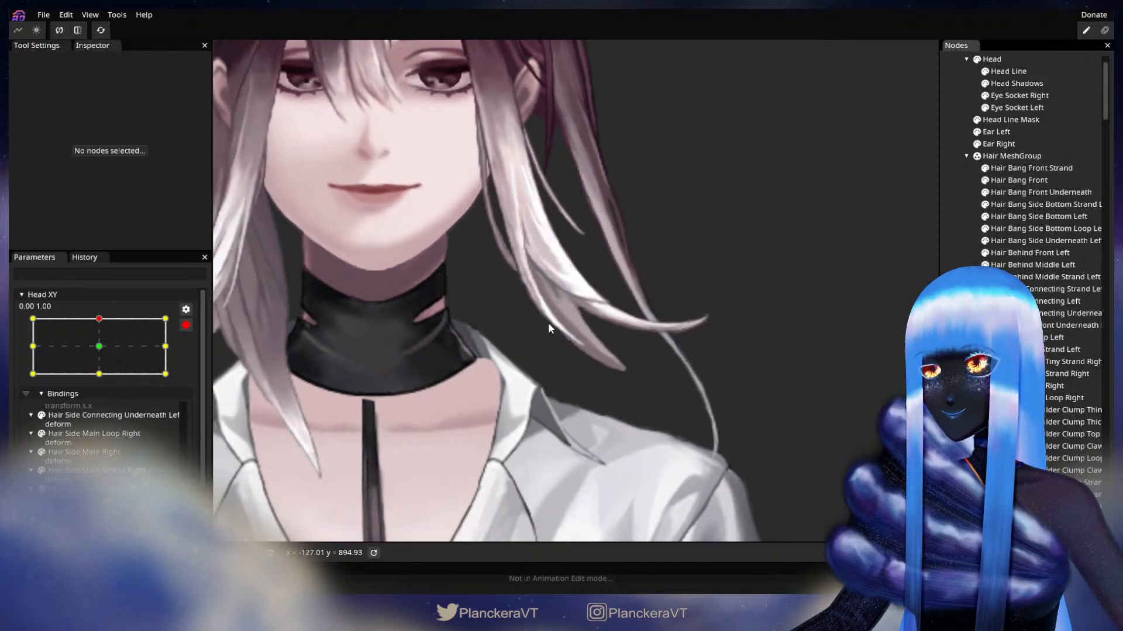
{"action": "left_click", "coordinate": [187, 328]}
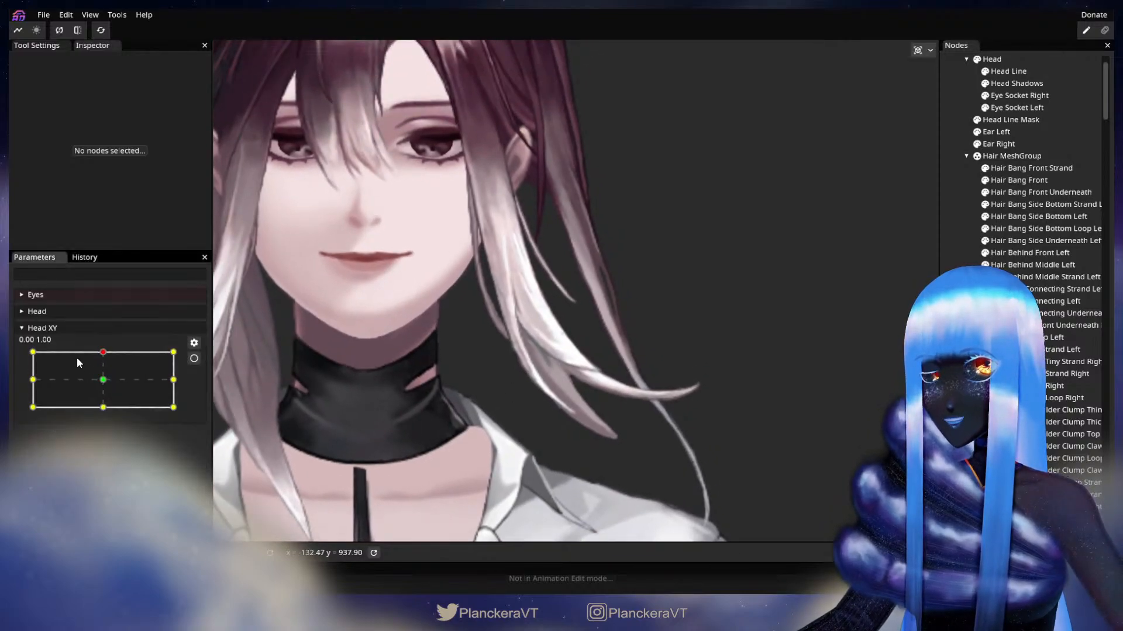
{"action": "mouse_move", "coordinate": [103, 353]}
{"action": "left_mouse_down"}
{"action": "mouse_move", "coordinate": [104, 389]}
{"action": "mouse_move", "coordinate": [104, 352]}
{"action": "left_mouse_up"}
Nudge the vertices just above the tip of Hair Bang Side Bottom Strand Left at 0.00, 1.00 and test the pose with Head XY disarmed.
{"action": "scroll", "coordinate": [373, 423], "scroll_direction": "up", "scroll_amount": 3}
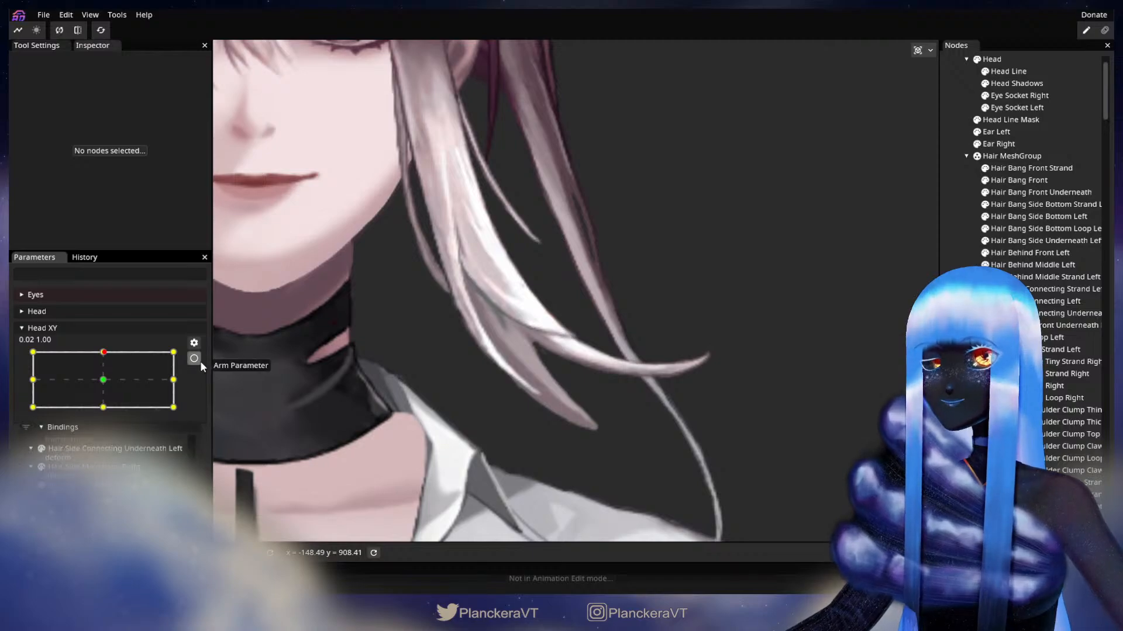
{"action": "left_click", "coordinate": [193, 358]}
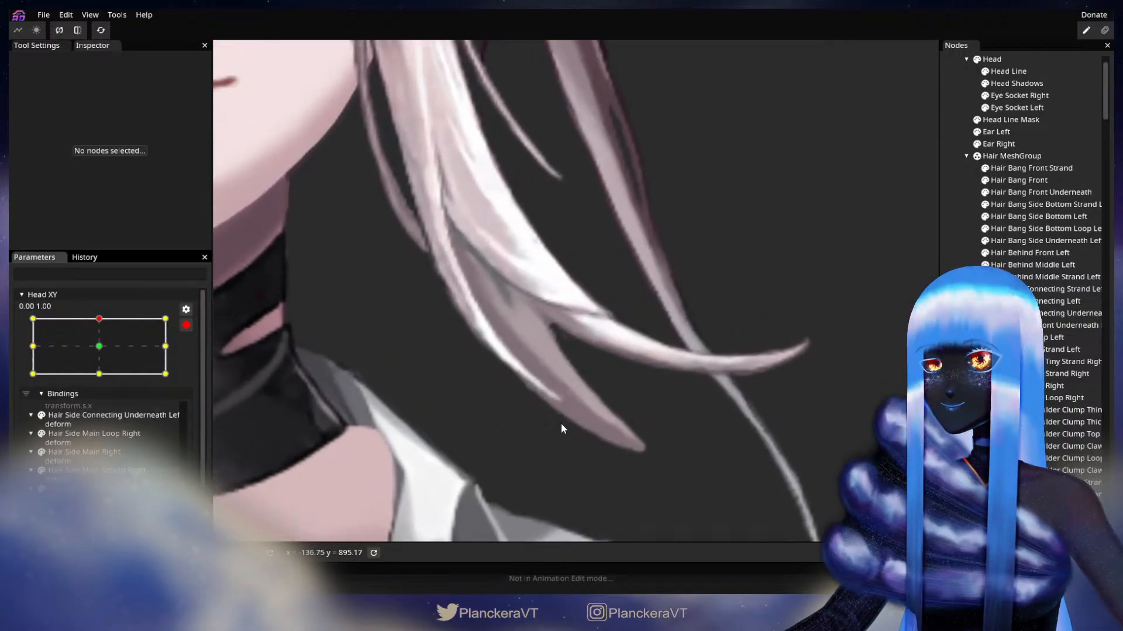
{"action": "scroll", "coordinate": [546, 432], "scroll_direction": "up", "scroll_amount": 2}
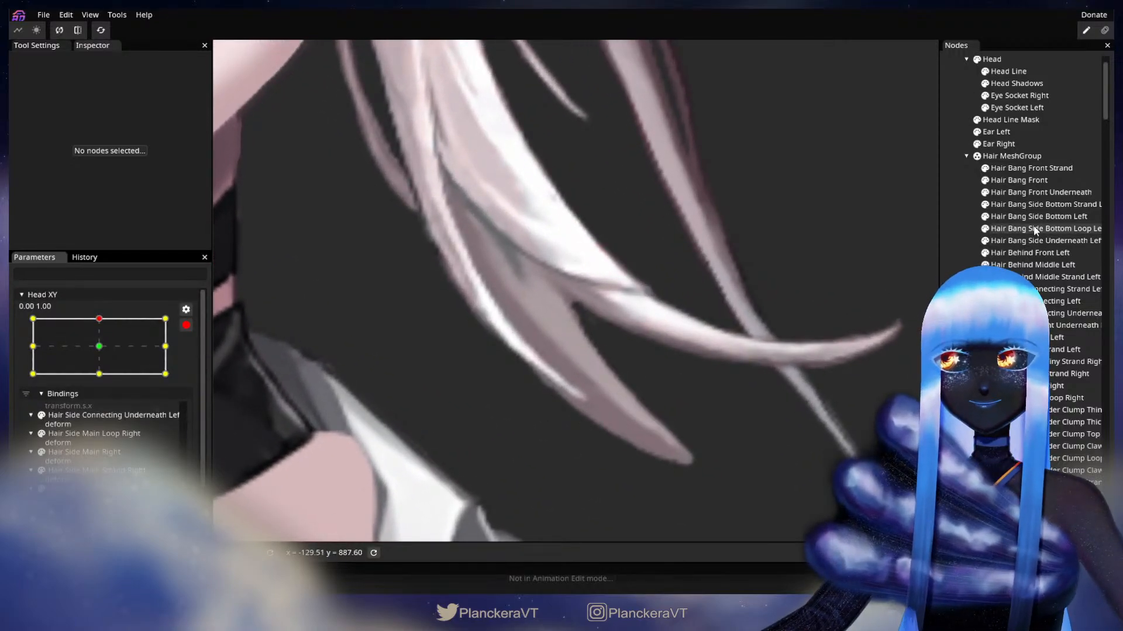
{"action": "left_click", "coordinate": [1047, 206]}
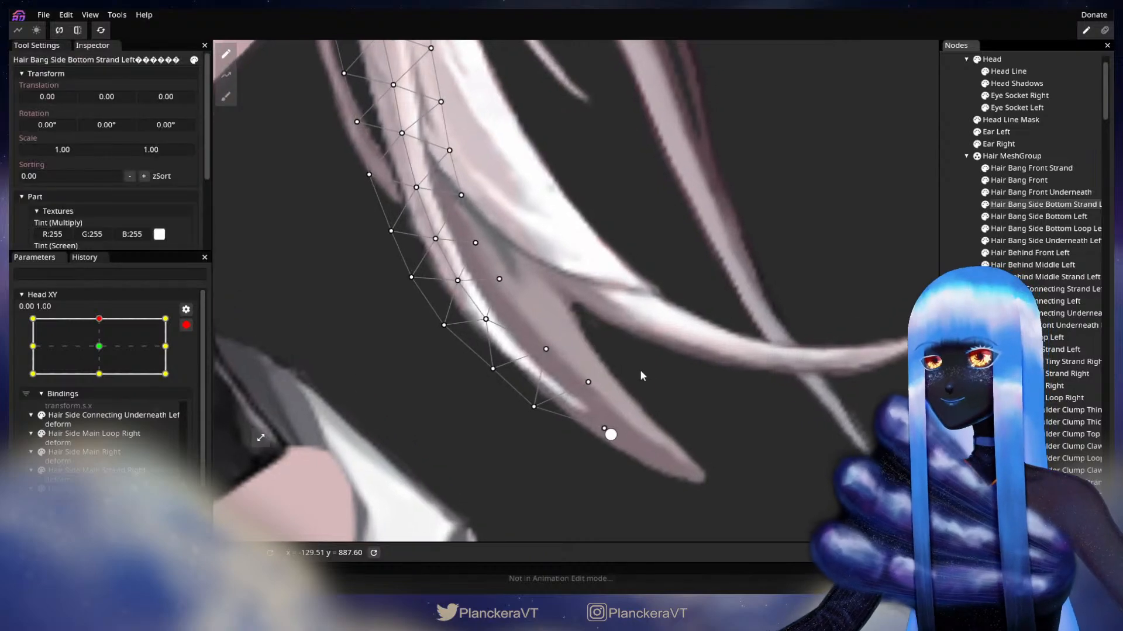
{"action": "left_click", "coordinate": [535, 406]}
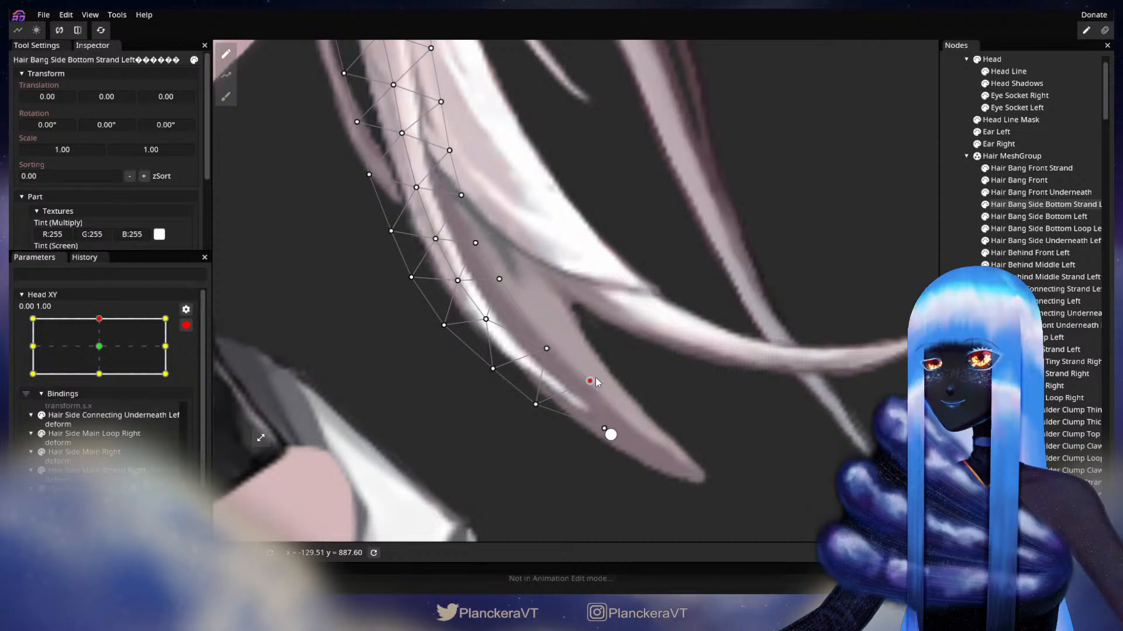
{"action": "left_click", "coordinate": [611, 434]}
{"action": "scroll", "coordinate": [661, 398], "scroll_direction": "down", "scroll_amount": 5}
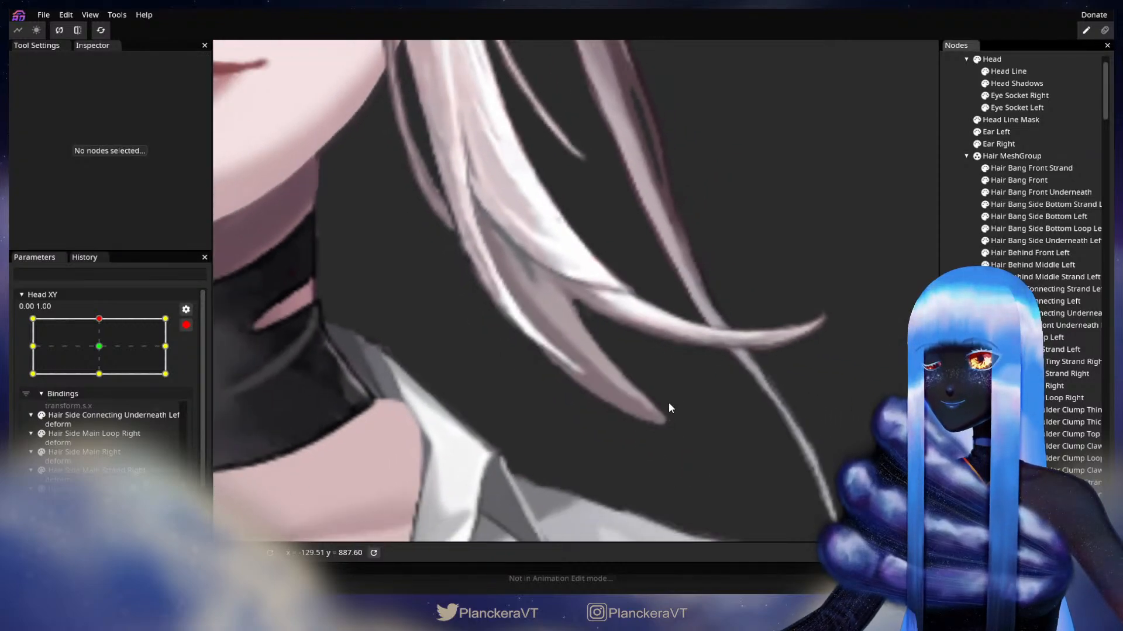
{"action": "scroll", "coordinate": [670, 402], "scroll_direction": "down", "scroll_amount": 8}
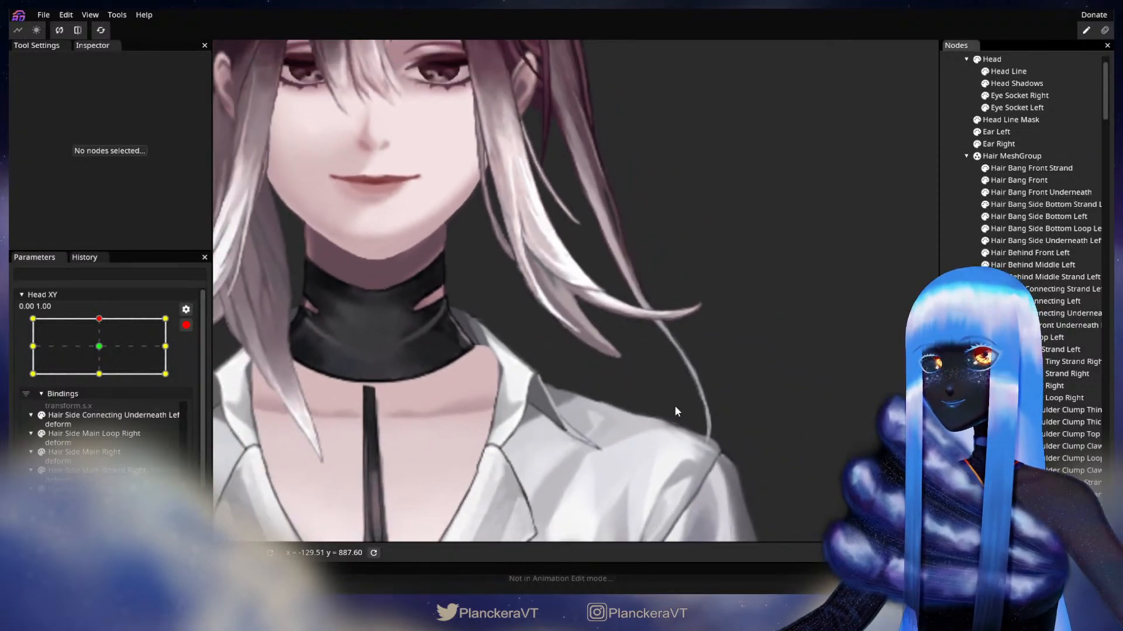
{"action": "scroll", "coordinate": [533, 364], "scroll_direction": "down", "scroll_amount": 4}
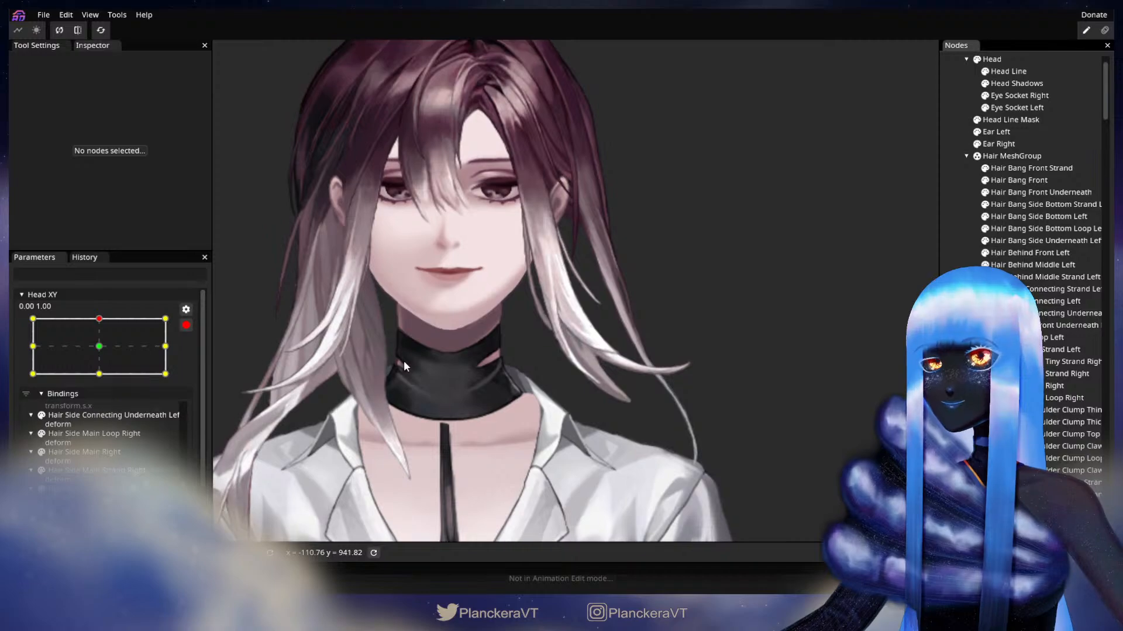
{"action": "scroll", "coordinate": [490, 399], "scroll_direction": "down", "scroll_amount": 1}
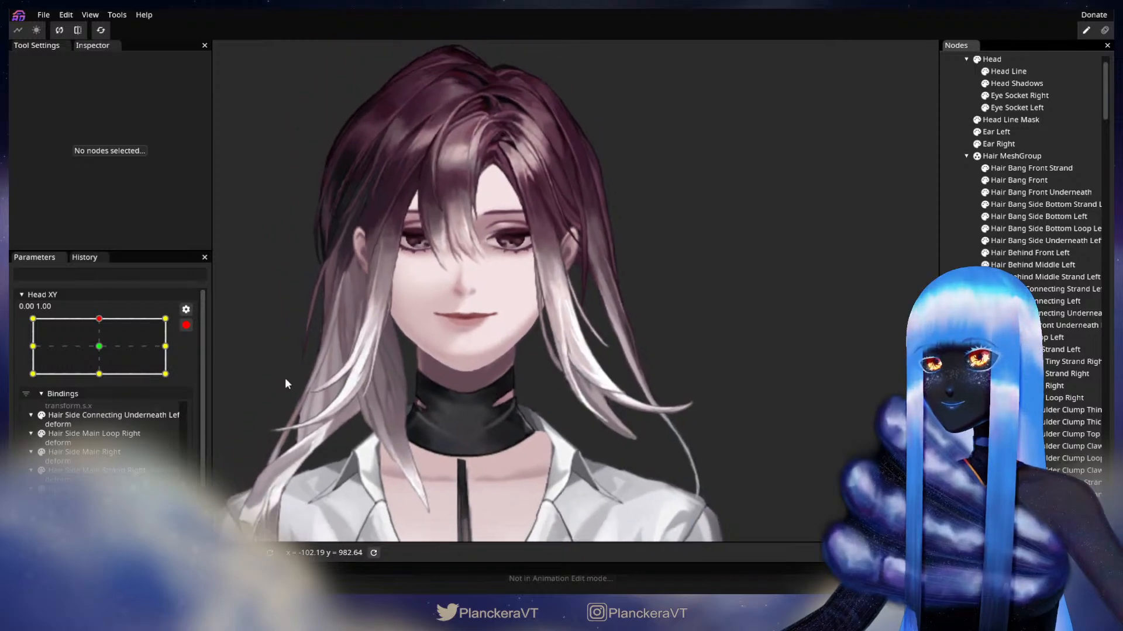
{"action": "left_click", "coordinate": [187, 326]}
{"action": "mouse_move", "coordinate": [104, 355]}
{"action": "left_mouse_down"}
{"action": "mouse_move", "coordinate": [104, 383]}
{"action": "mouse_move", "coordinate": [104, 352]}
{"action": "left_mouse_up"}
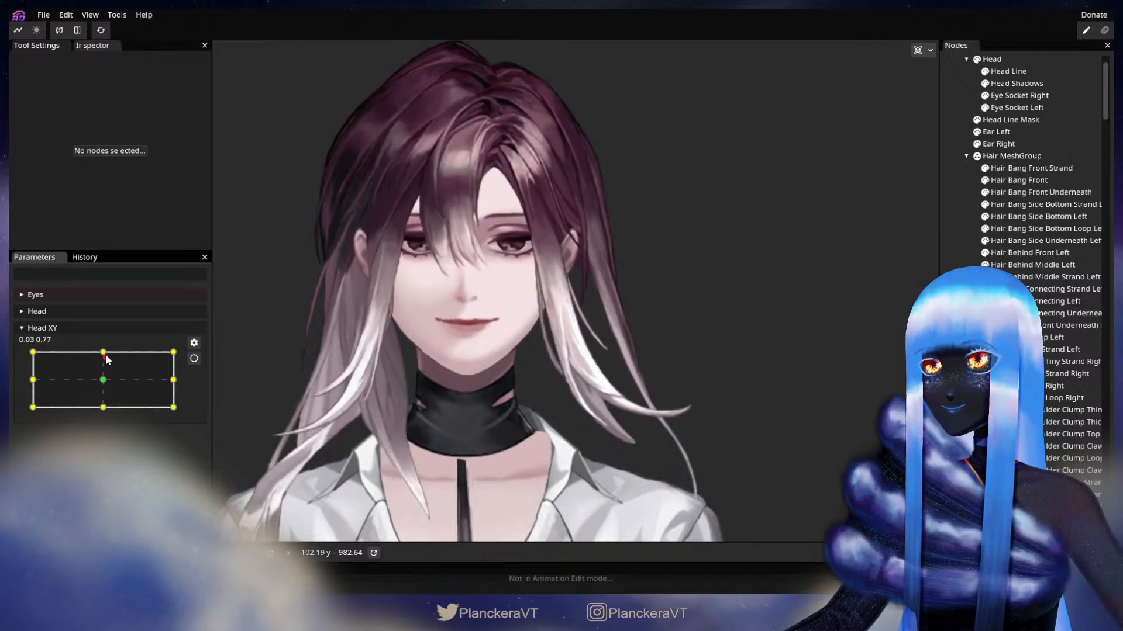
Rearm Head XY at 0.00, 1.00, adjust the strand's lowest neck-side edge vertex, and test small head movements with the parameter disarmed.
{"action": "scroll", "coordinate": [263, 398], "scroll_direction": "up", "scroll_amount": 4}
{"action": "scroll", "coordinate": [518, 396], "scroll_direction": "up", "scroll_amount": 5}
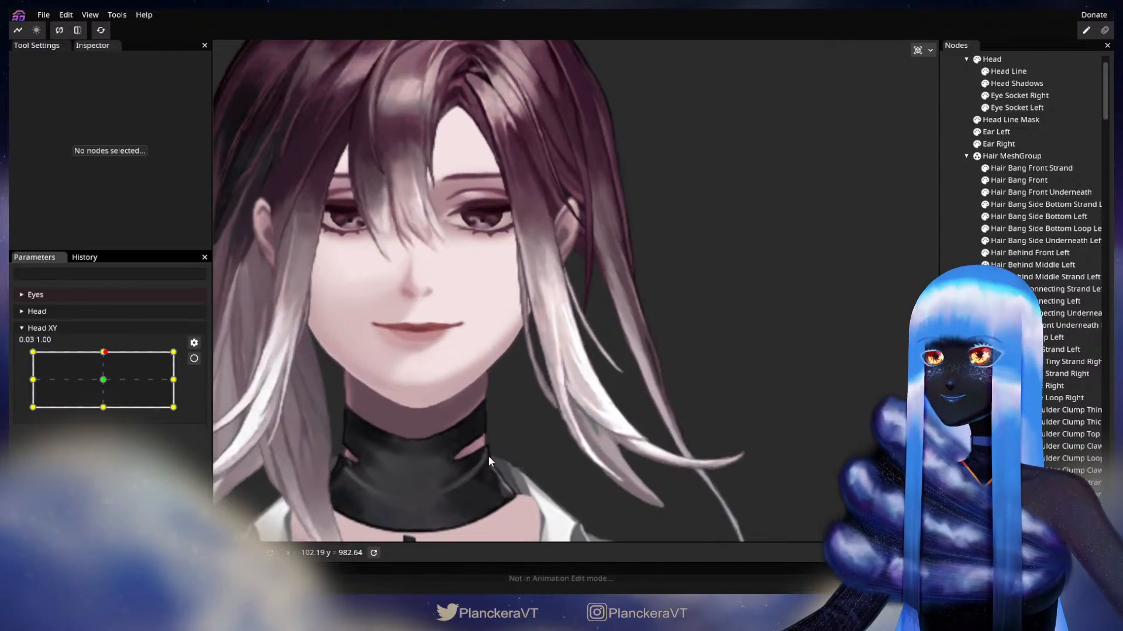
{"action": "scroll", "coordinate": [436, 330], "scroll_direction": "up", "scroll_amount": 2}
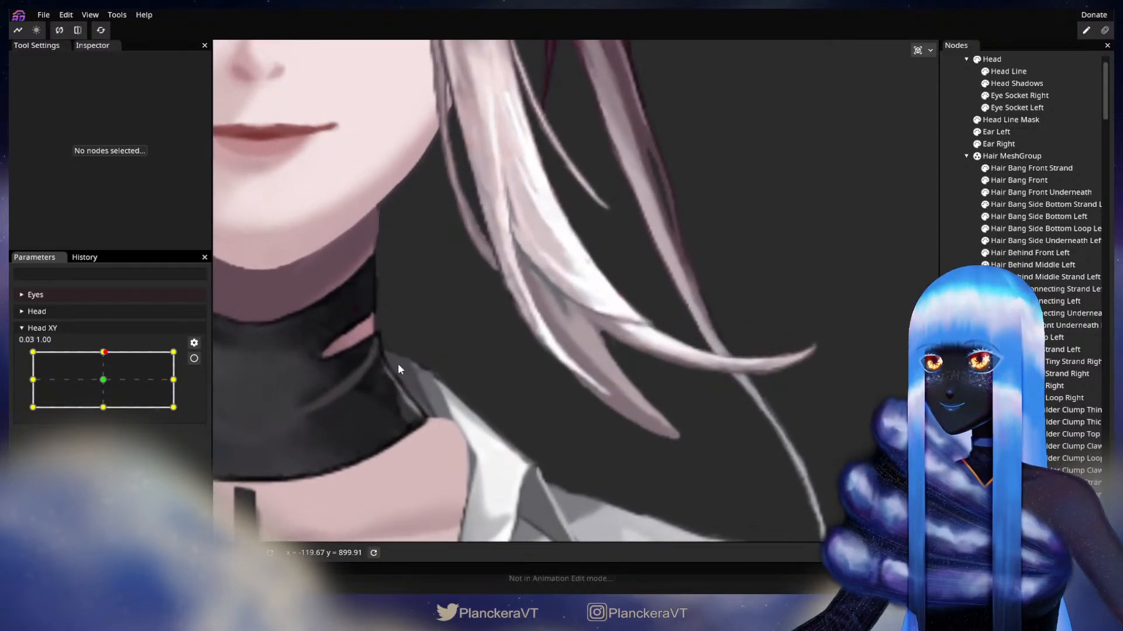
{"action": "left_click", "coordinate": [194, 359]}
{"action": "scroll", "coordinate": [557, 448], "scroll_direction": "up", "scroll_amount": 3}
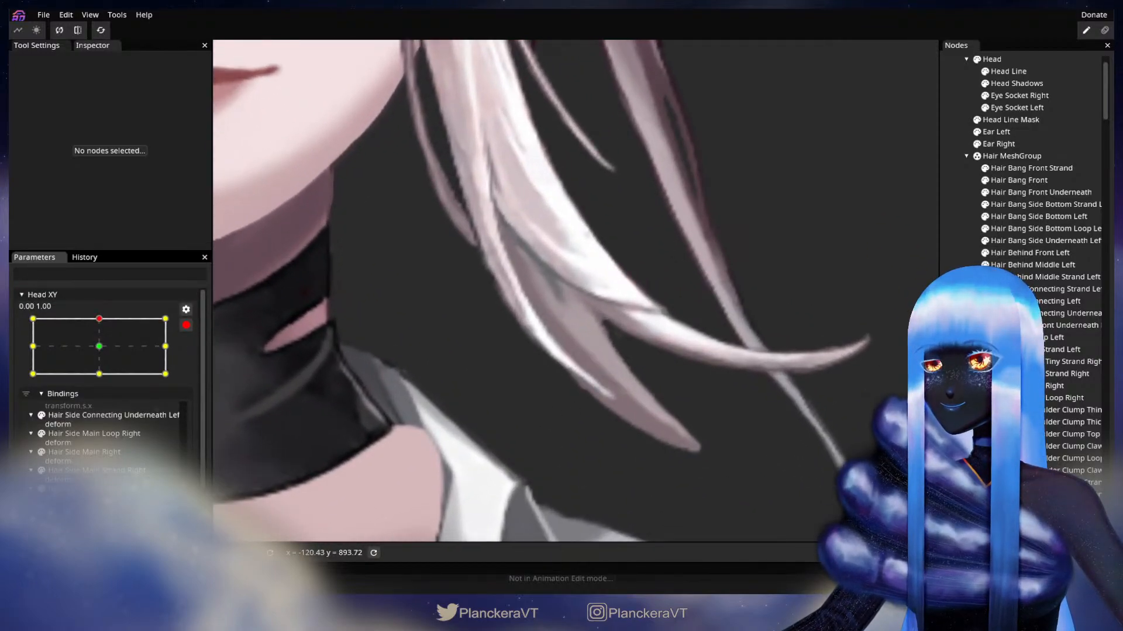
{"action": "left_click", "coordinate": [1032, 194]}
{"action": "left_click", "coordinate": [1033, 206]}
{"action": "scroll", "coordinate": [541, 413], "scroll_direction": "up", "scroll_amount": 1}
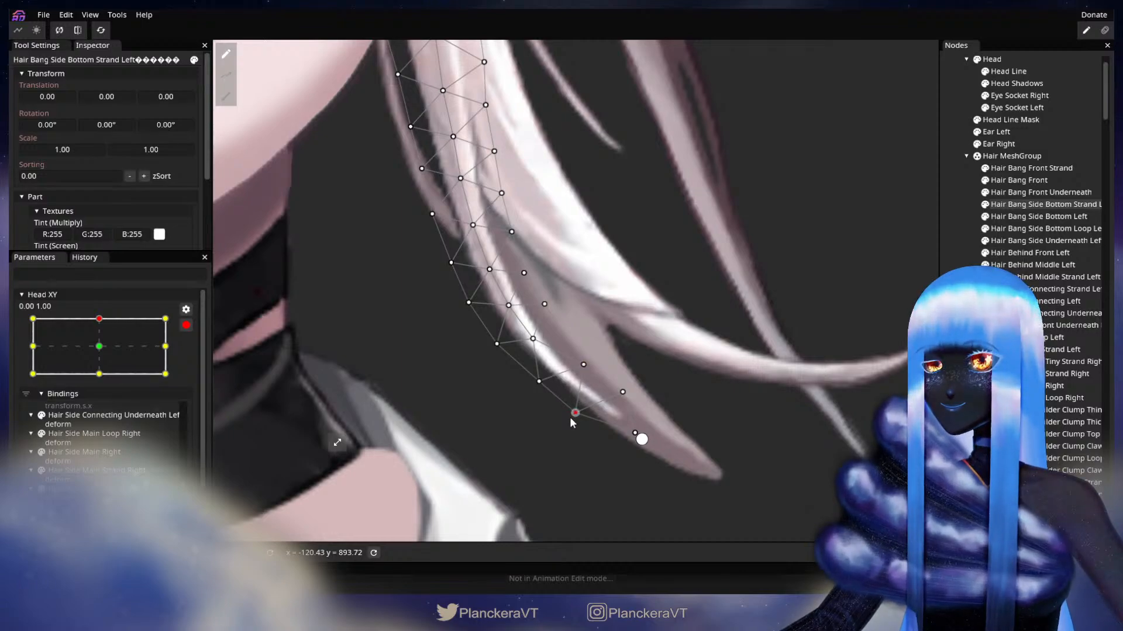
{"action": "left_click", "coordinate": [860, 328]}
{"action": "scroll", "coordinate": [646, 382], "scroll_direction": "down", "scroll_amount": 5}
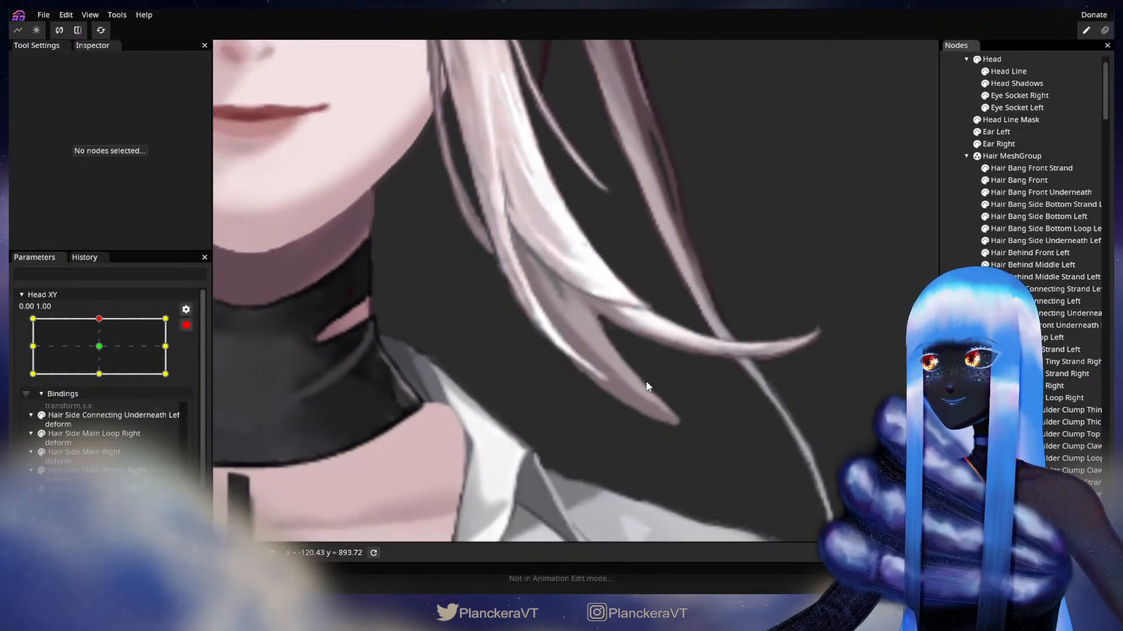
{"action": "scroll", "coordinate": [646, 383], "scroll_direction": "down", "scroll_amount": 5}
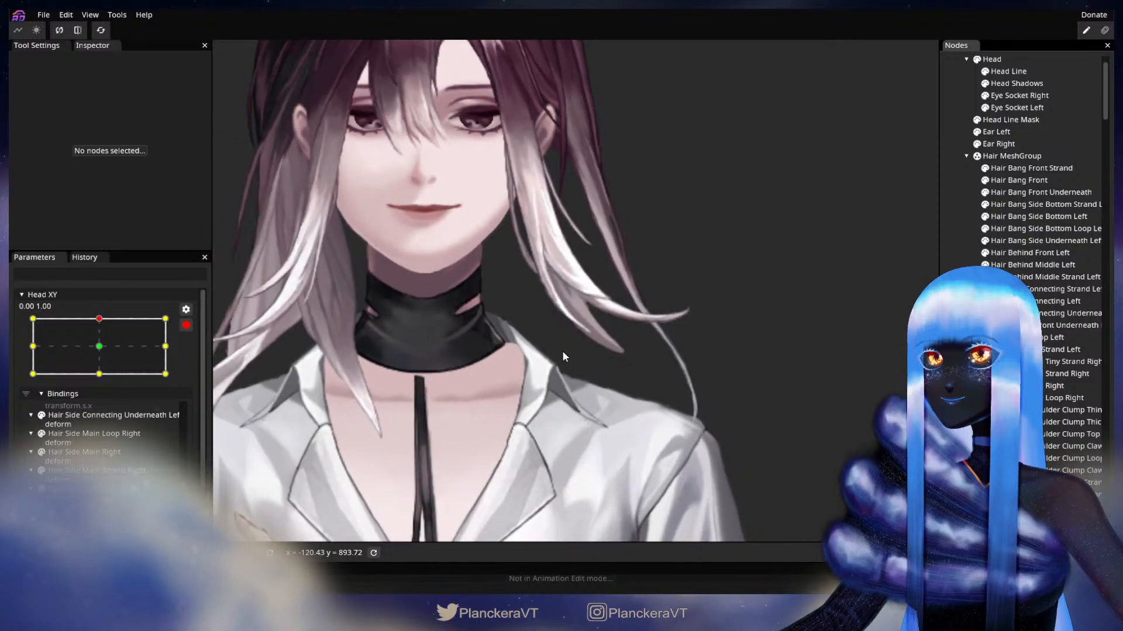
{"action": "scroll", "coordinate": [574, 332], "scroll_direction": "down", "scroll_amount": 4}
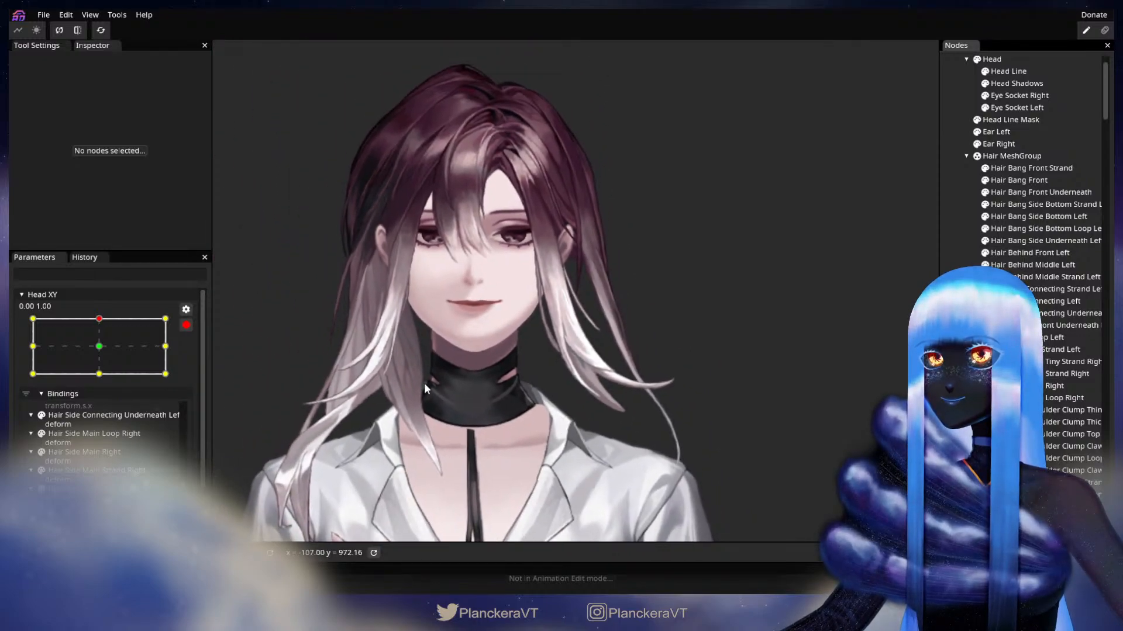
{"action": "left_click", "coordinate": [186, 327]}
{"action": "mouse_move", "coordinate": [106, 353]}
{"action": "left_mouse_down"}
{"action": "mouse_move", "coordinate": [105, 387]}
{"action": "mouse_move", "coordinate": [104, 354]}
{"action": "left_mouse_up"}
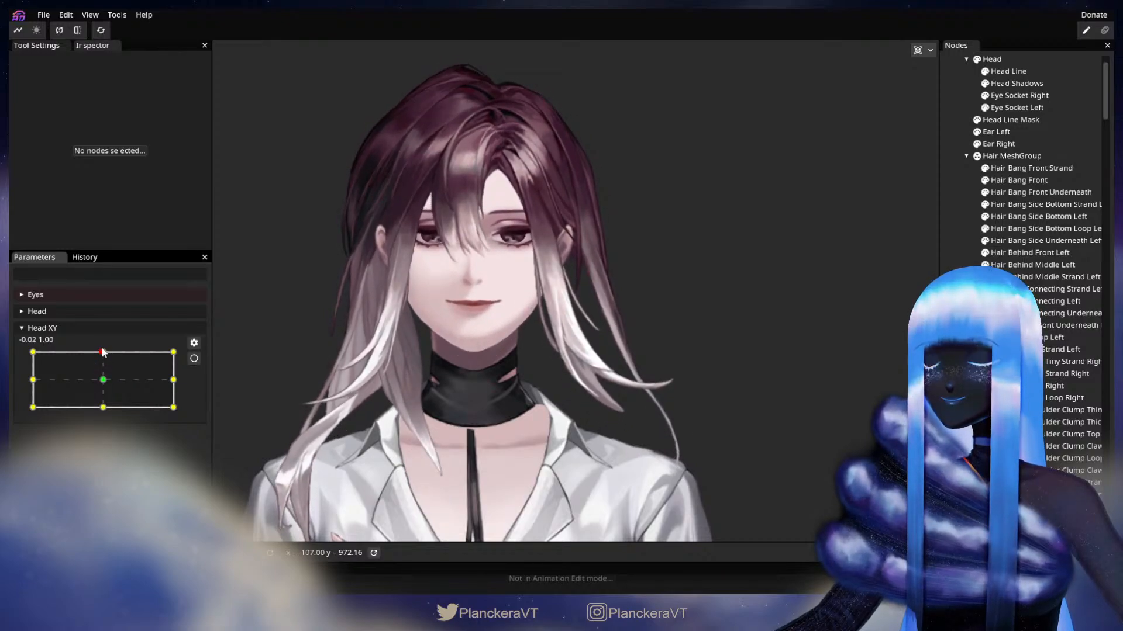
Reposition the tip vertex of Hair Bang Side Bottom Strand Left at the 0.00, 1.00 keyframe and recheck it with Head XY disarmed.
{"action": "scroll", "coordinate": [419, 374], "scroll_direction": "up", "scroll_amount": 6}
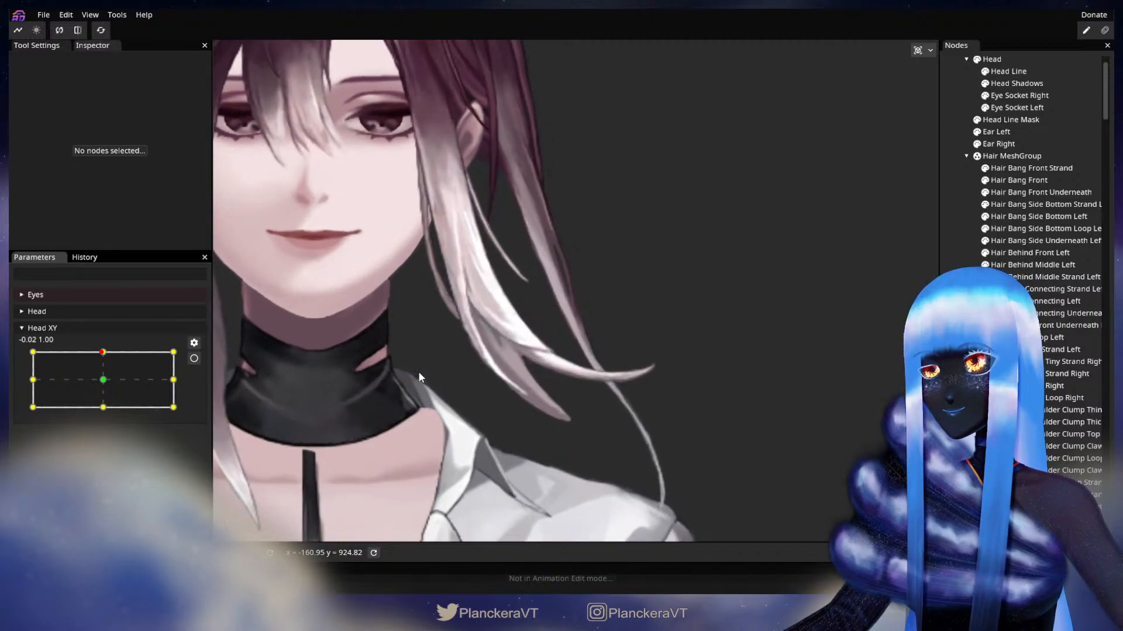
{"action": "scroll", "coordinate": [418, 371], "scroll_direction": "up", "scroll_amount": 5}
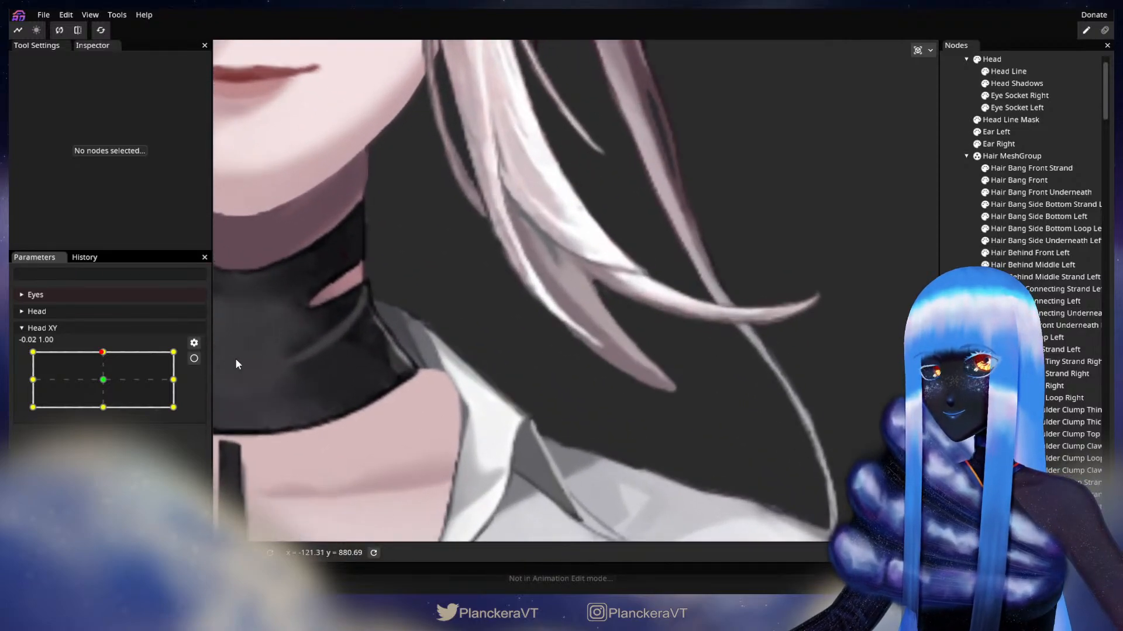
{"action": "scroll", "coordinate": [675, 386], "scroll_direction": "up", "scroll_amount": 6}
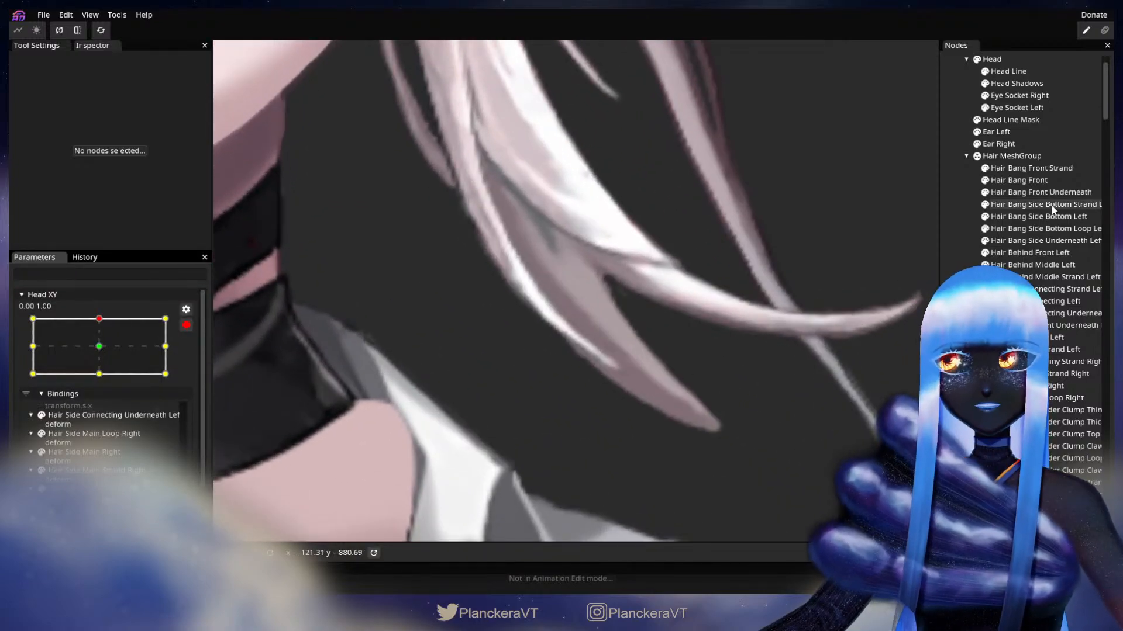
{"action": "left_click", "coordinate": [1053, 206]}
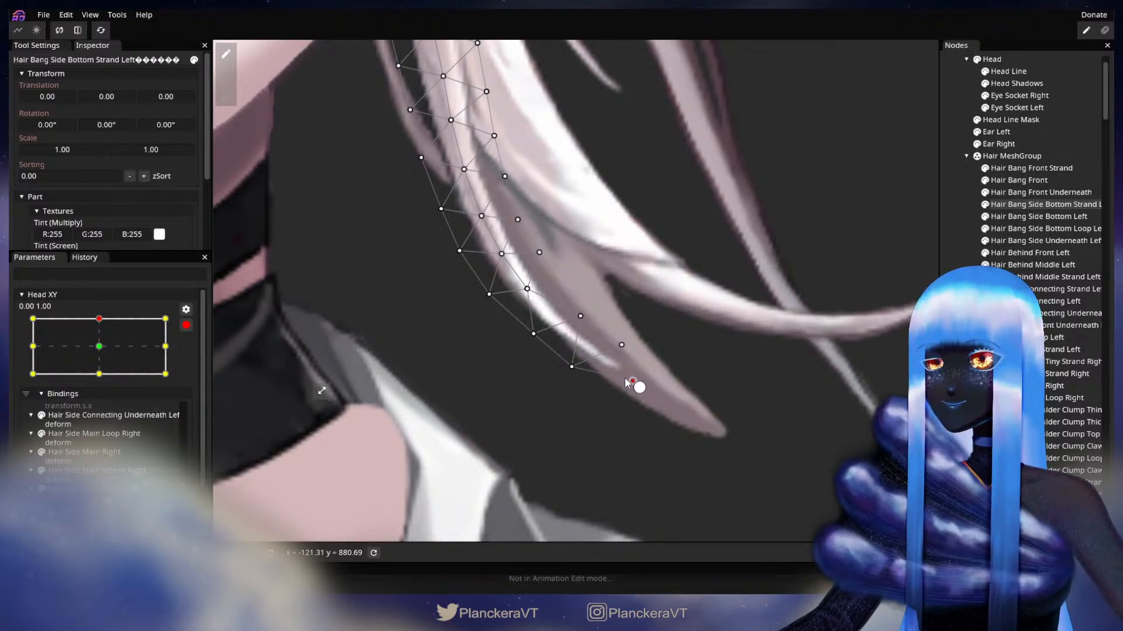
{"action": "left_click", "coordinate": [639, 387]}
{"action": "scroll", "coordinate": [669, 360], "scroll_direction": "down", "scroll_amount": 8}
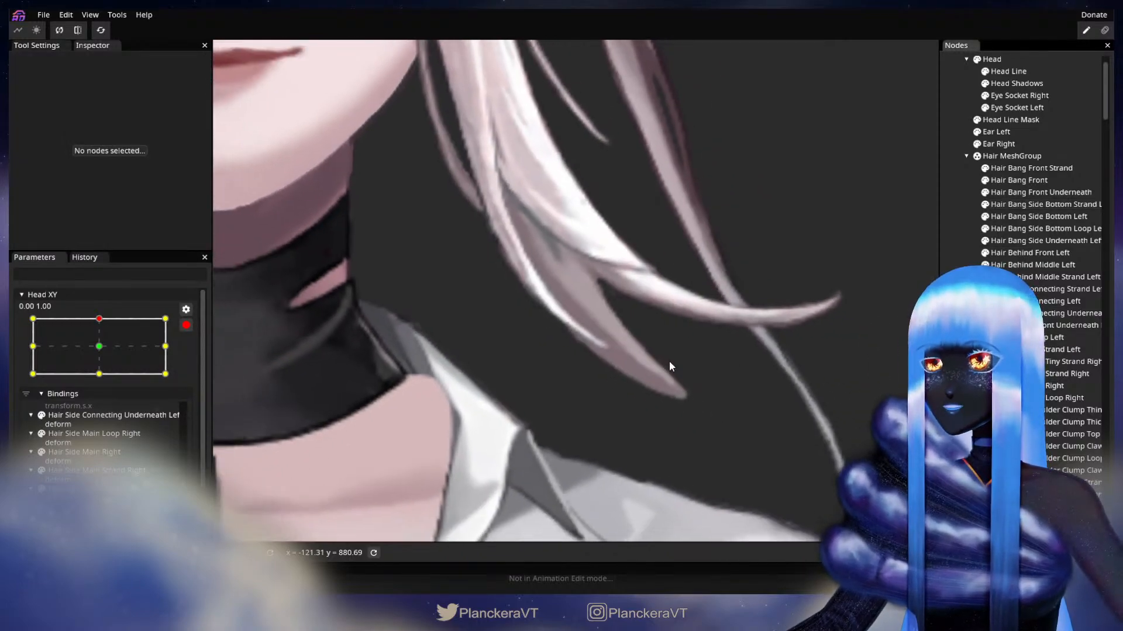
{"action": "scroll", "coordinate": [670, 365], "scroll_direction": "down", "scroll_amount": 6}
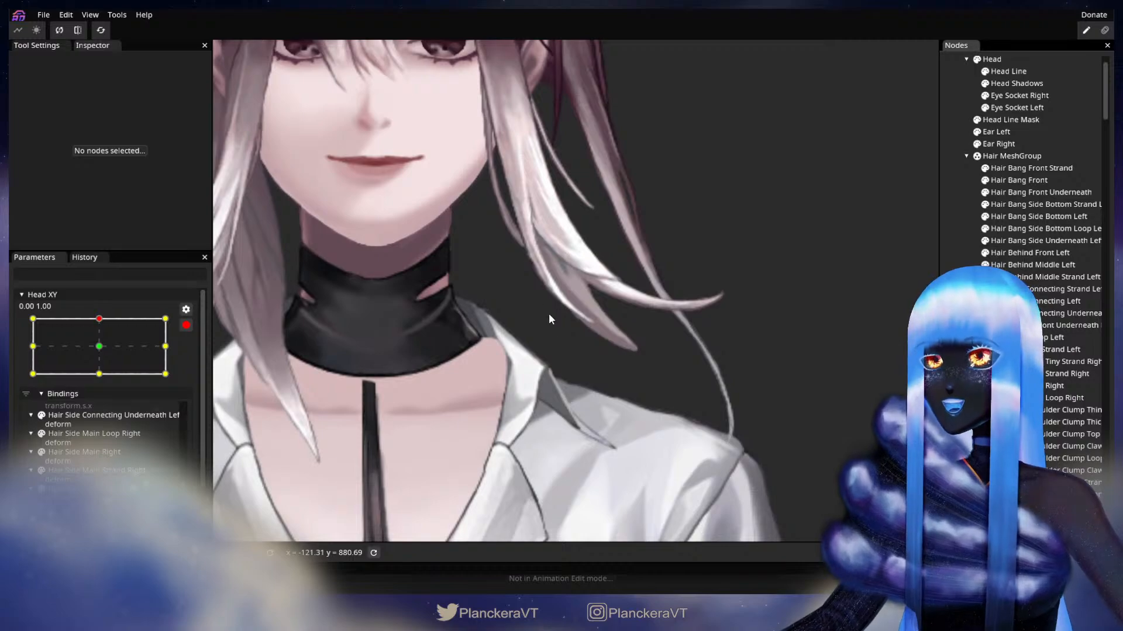
{"action": "scroll", "coordinate": [643, 366], "scroll_direction": "down", "scroll_amount": 6}
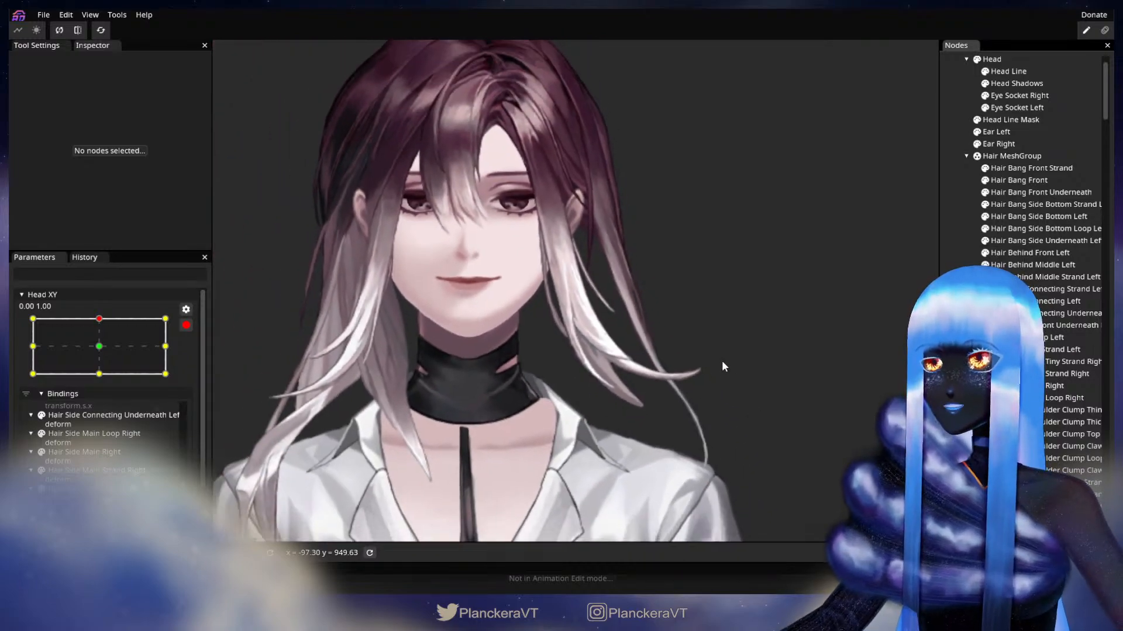
{"action": "left_click", "coordinate": [184, 327]}
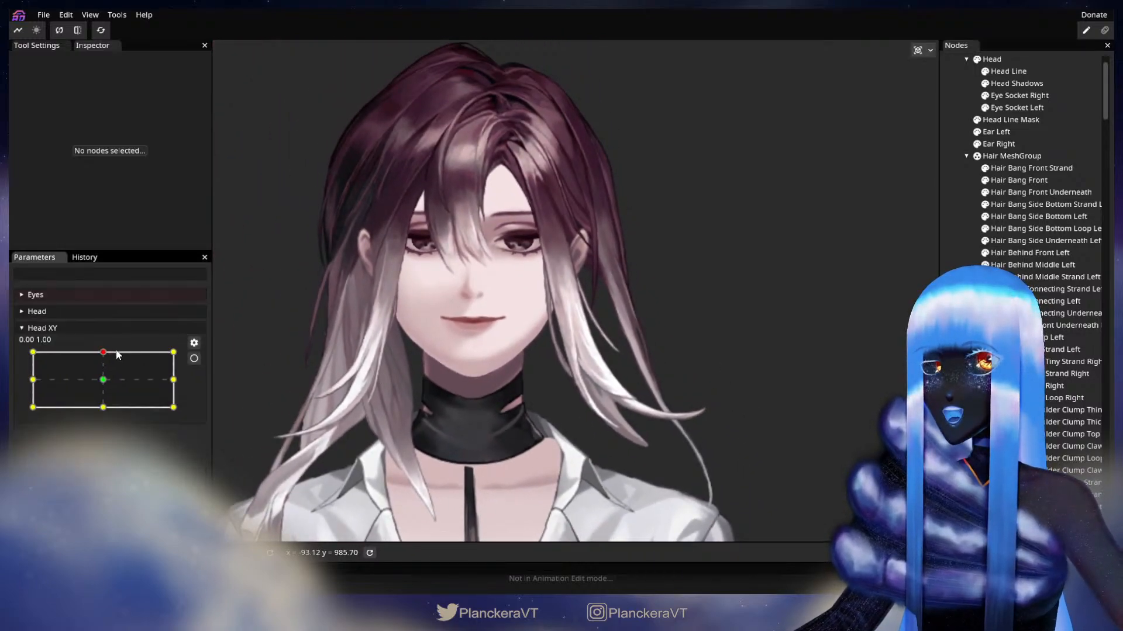
{"action": "mouse_move", "coordinate": [104, 353]}
{"action": "left_mouse_down"}
{"action": "mouse_move", "coordinate": [105, 380]}
{"action": "mouse_move", "coordinate": [103, 353]}
{"action": "left_mouse_up"}
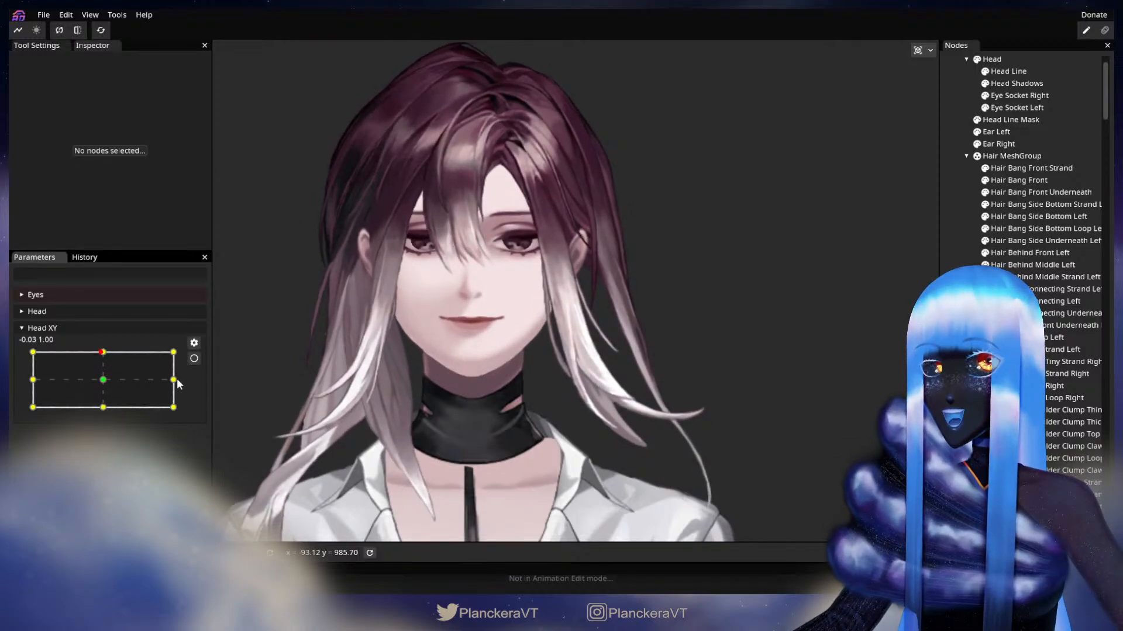
Rearm Head XY at 0.00, 1.00 and fine-tune the outer-edge vertex beside the tip of Hair Bang Side Bottom Strand Left.
{"action": "left_click", "coordinate": [194, 359]}
{"action": "scroll", "coordinate": [524, 479], "scroll_direction": "up", "scroll_amount": 5}
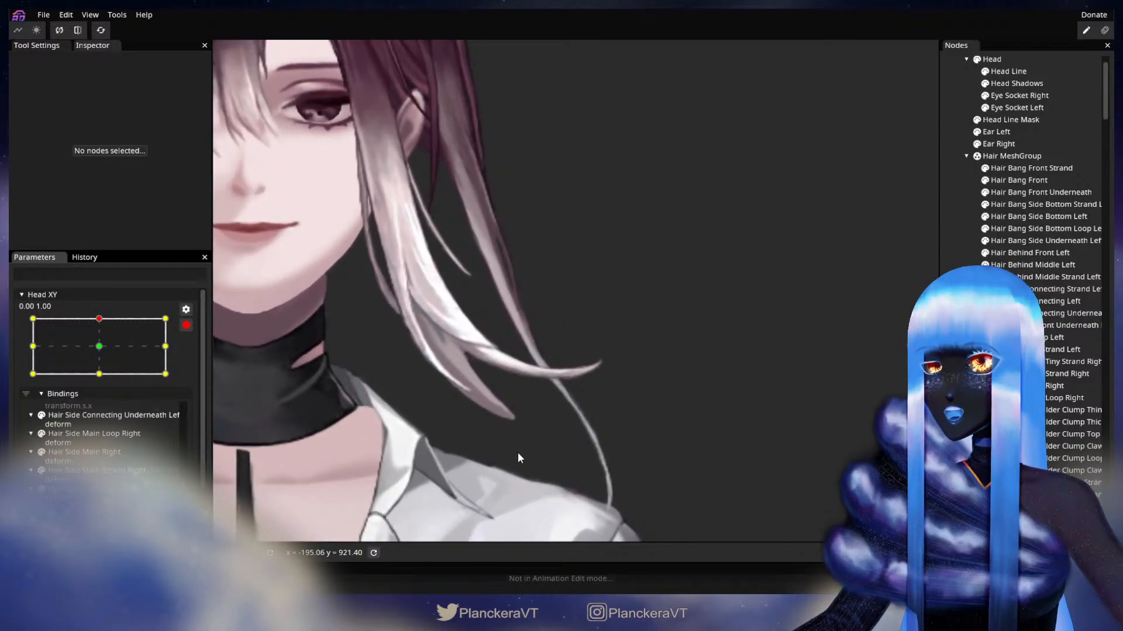
{"action": "scroll", "coordinate": [523, 460], "scroll_direction": "up", "scroll_amount": 5}
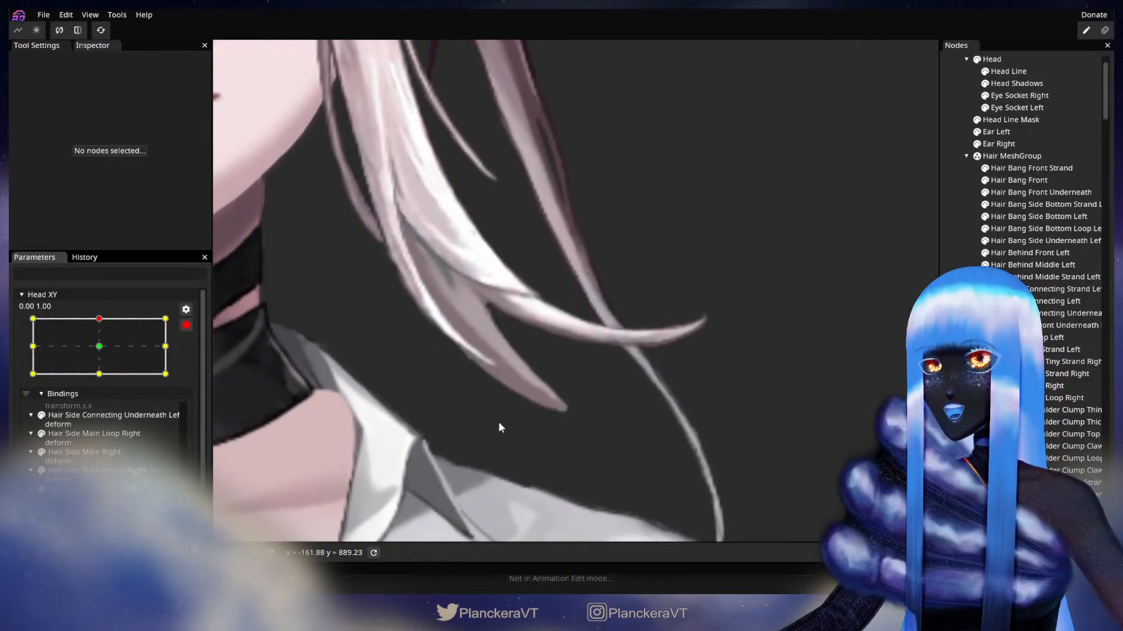
{"action": "scroll", "coordinate": [650, 408], "scroll_direction": "up", "scroll_amount": 4}
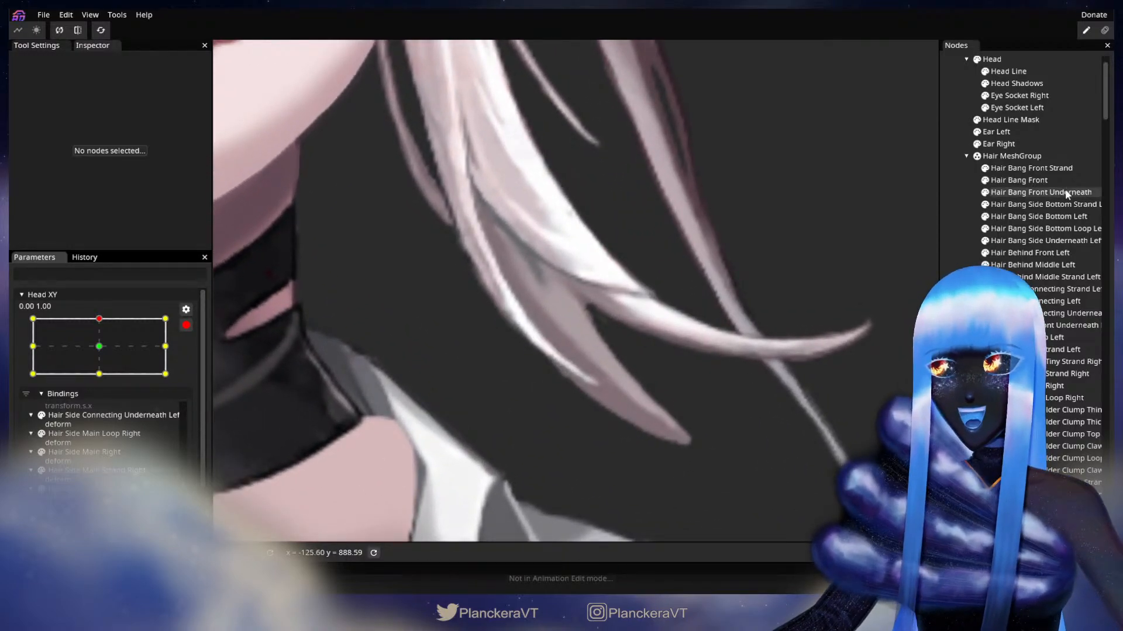
{"action": "left_click", "coordinate": [1041, 205]}
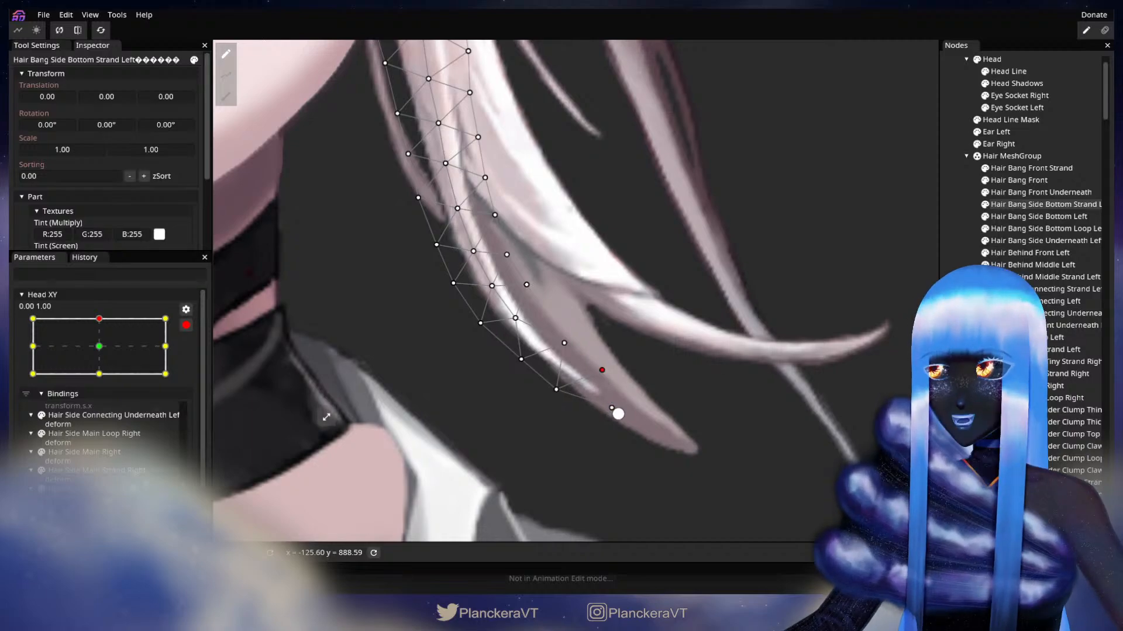
{"action": "left_click", "coordinate": [625, 433]}
{"action": "scroll", "coordinate": [626, 432], "scroll_direction": "down", "scroll_amount": 4}
{"action": "scroll", "coordinate": [639, 438], "scroll_direction": "down", "scroll_amount": 5}
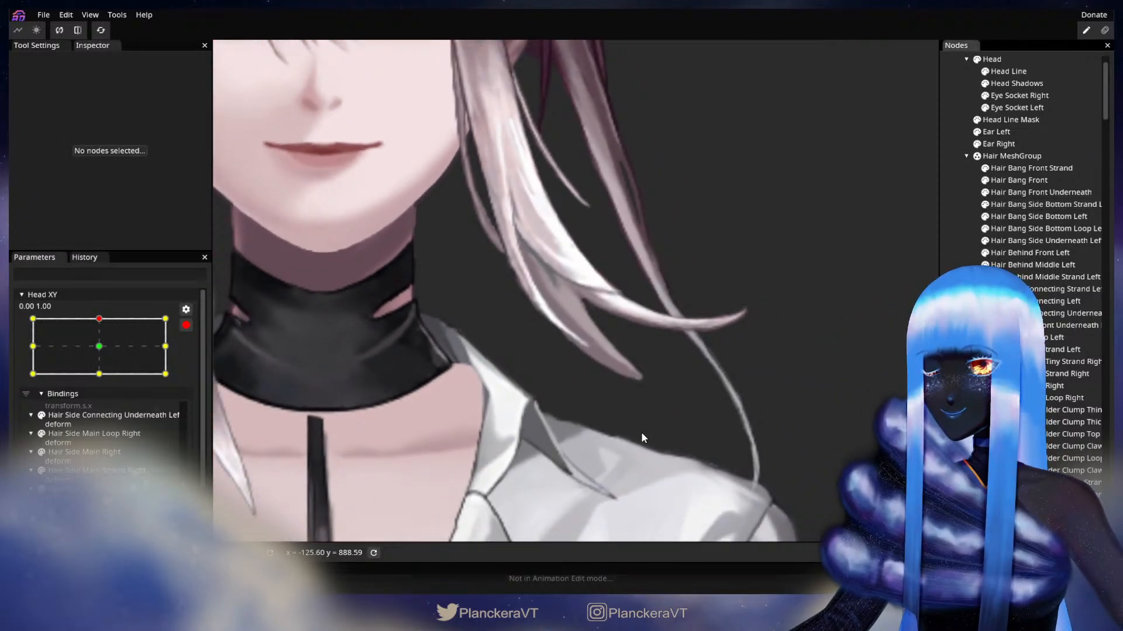
{"action": "scroll", "coordinate": [678, 450], "scroll_direction": "down", "scroll_amount": 3}
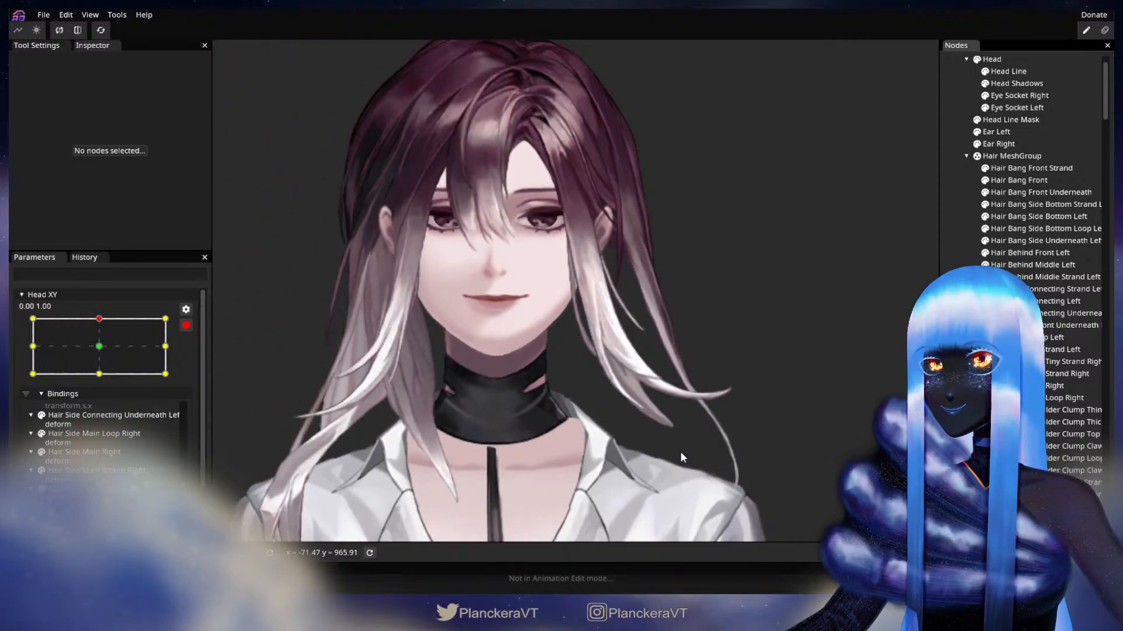
Arm Head XY at the -1.00, 1.00 keyframe and nudge the lower end of Hair Bang Side Bottom Strand Left with the Circle Brush.
{"action": "left_click", "coordinate": [186, 326]}
{"action": "left_click_drag", "start_coordinate": [105, 354], "coordinate": [38, 346]}
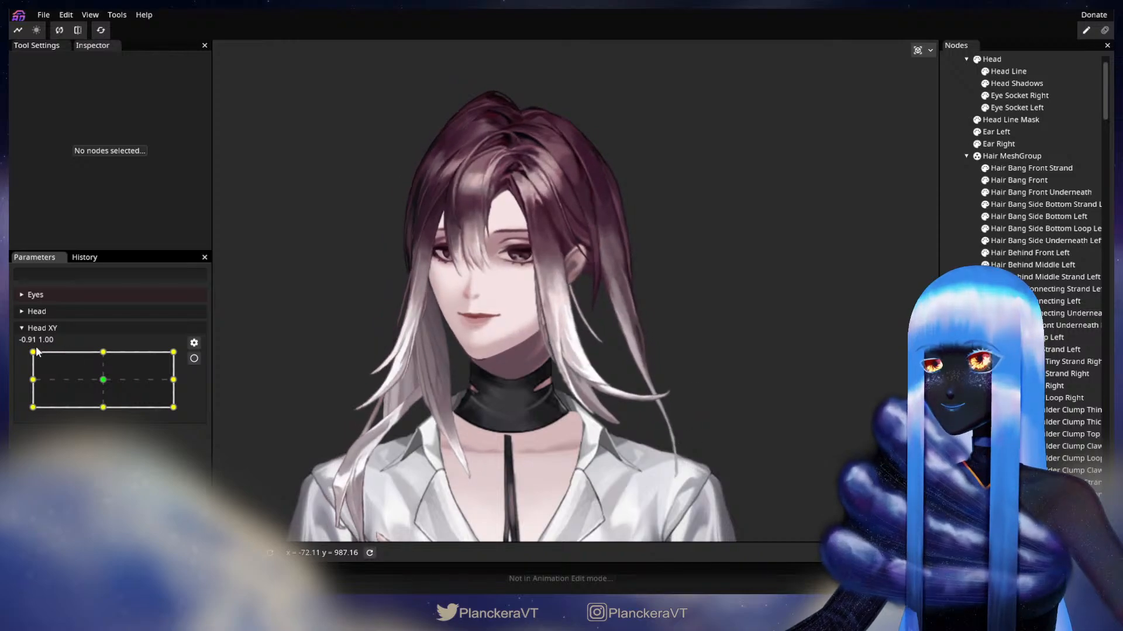
{"action": "left_click", "coordinate": [195, 360]}
{"action": "scroll", "coordinate": [500, 401], "scroll_direction": "up", "scroll_amount": 5}
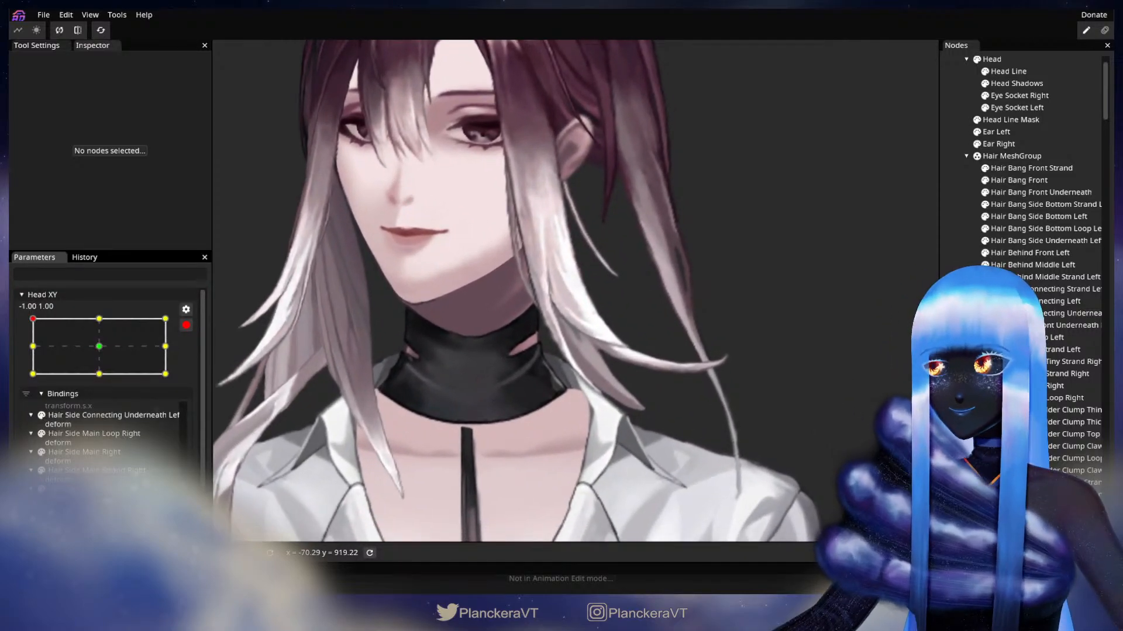
{"action": "left_click", "coordinate": [1035, 208]}
{"action": "scroll", "coordinate": [687, 358], "scroll_direction": "up", "scroll_amount": 2}
{"action": "left_click_drag", "start_coordinate": [764, 358], "coordinate": [715, 290]}
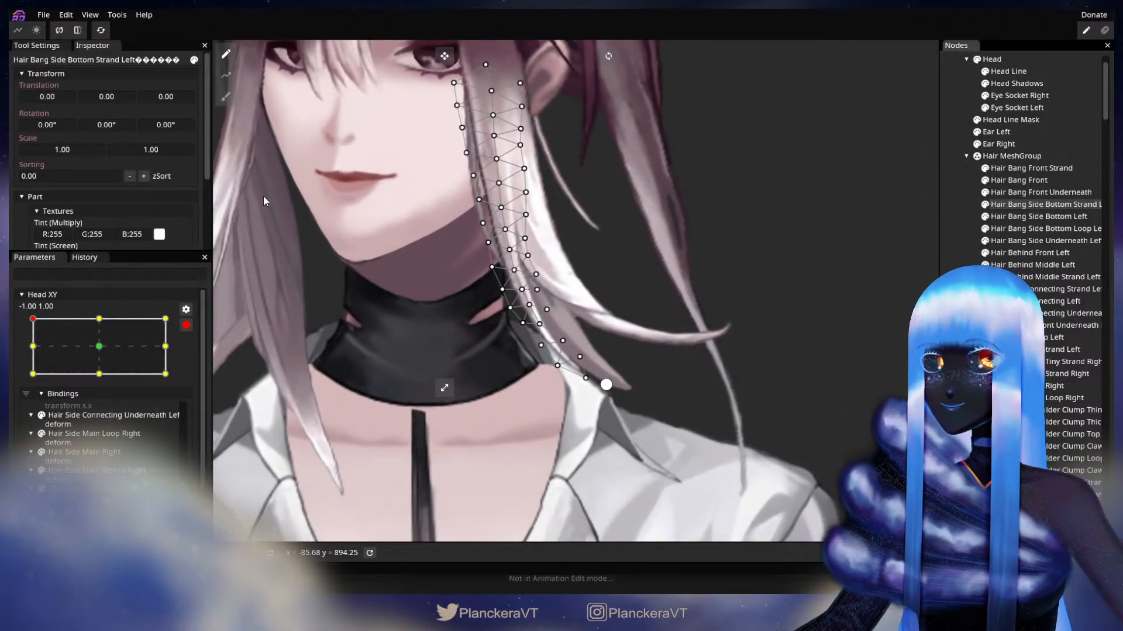
{"action": "left_click", "coordinate": [226, 96]}
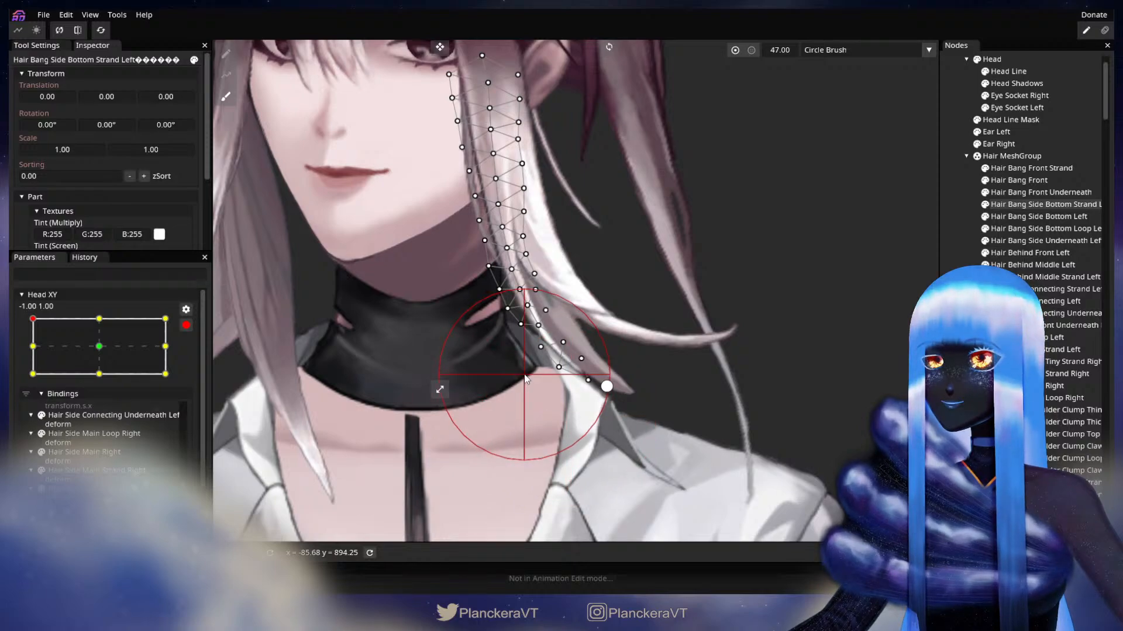
{"action": "left_click_drag", "start_coordinate": [524, 378], "coordinate": [834, 354]}
{"action": "left_click", "coordinate": [951, 339]}
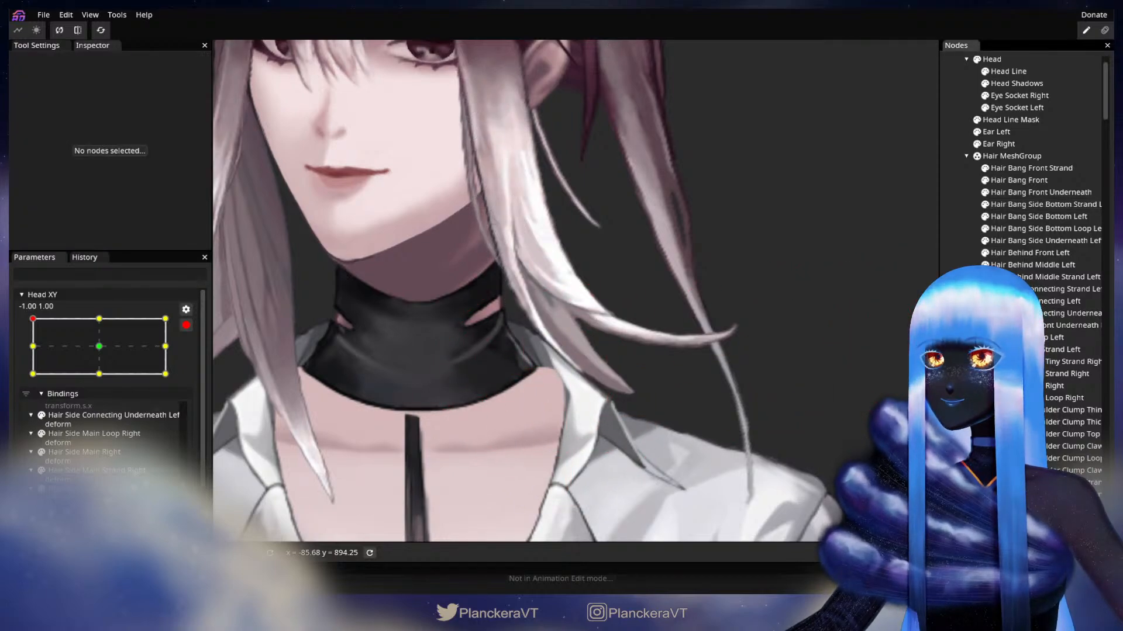
Disarm Head XY and test small head movements around the -1.00, 1.00 corner.
{"action": "scroll", "coordinate": [517, 388], "scroll_direction": "down", "scroll_amount": 1}
{"action": "left_click", "coordinate": [185, 325]}
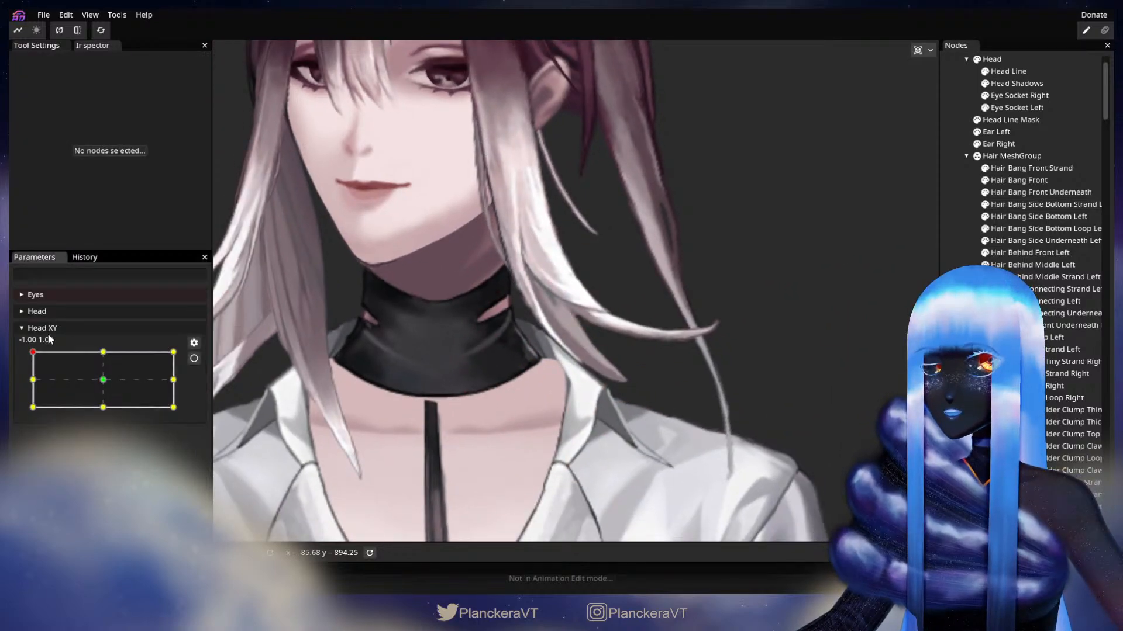
{"action": "mouse_move", "coordinate": [33, 353]}
{"action": "left_mouse_down"}
{"action": "mouse_move", "coordinate": [104, 353]}
{"action": "mouse_move", "coordinate": [34, 352]}
{"action": "left_mouse_up"}
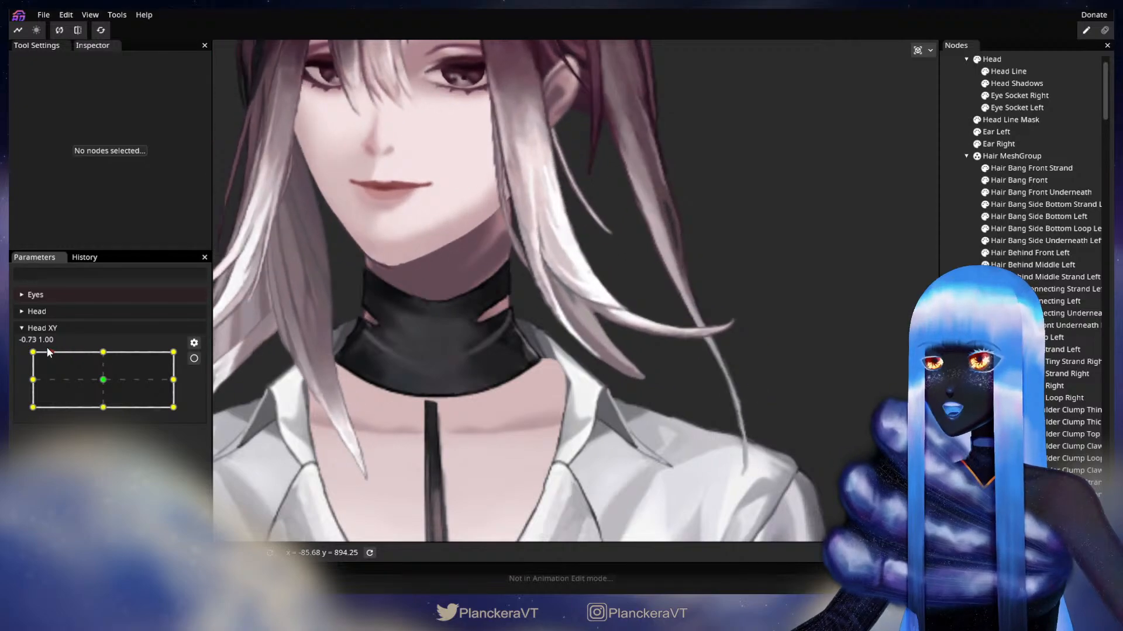
Rearm Head XY at -1.00, 1.00 and brush the lower vertices of Hair Bang Side Bottom Strand Left slightly upward.
{"action": "left_click", "coordinate": [193, 359]}
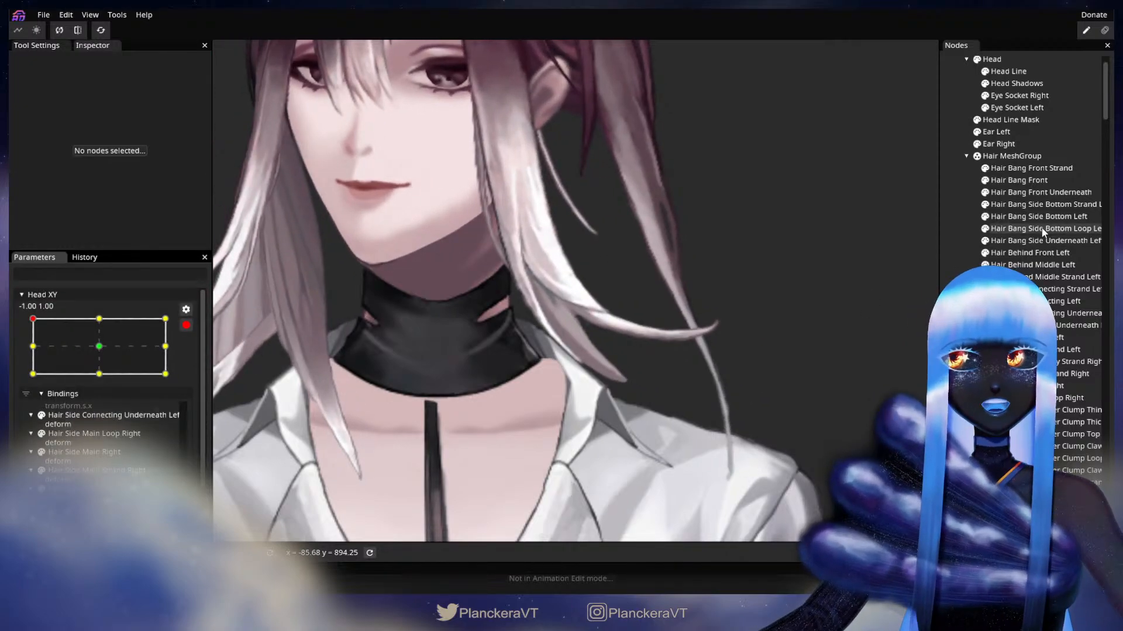
{"action": "left_click", "coordinate": [1051, 206]}
{"action": "scroll", "coordinate": [644, 234], "scroll_direction": "up", "scroll_amount": 1}
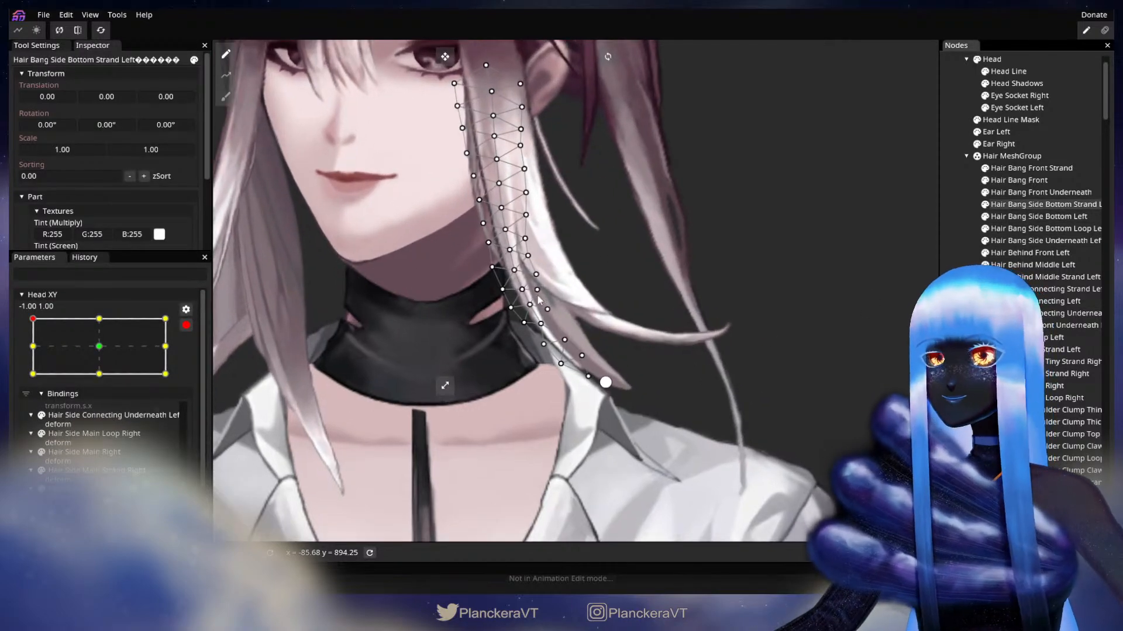
{"action": "left_click", "coordinate": [227, 98]}
{"action": "left_click_drag", "start_coordinate": [564, 384], "coordinate": [562, 381]}
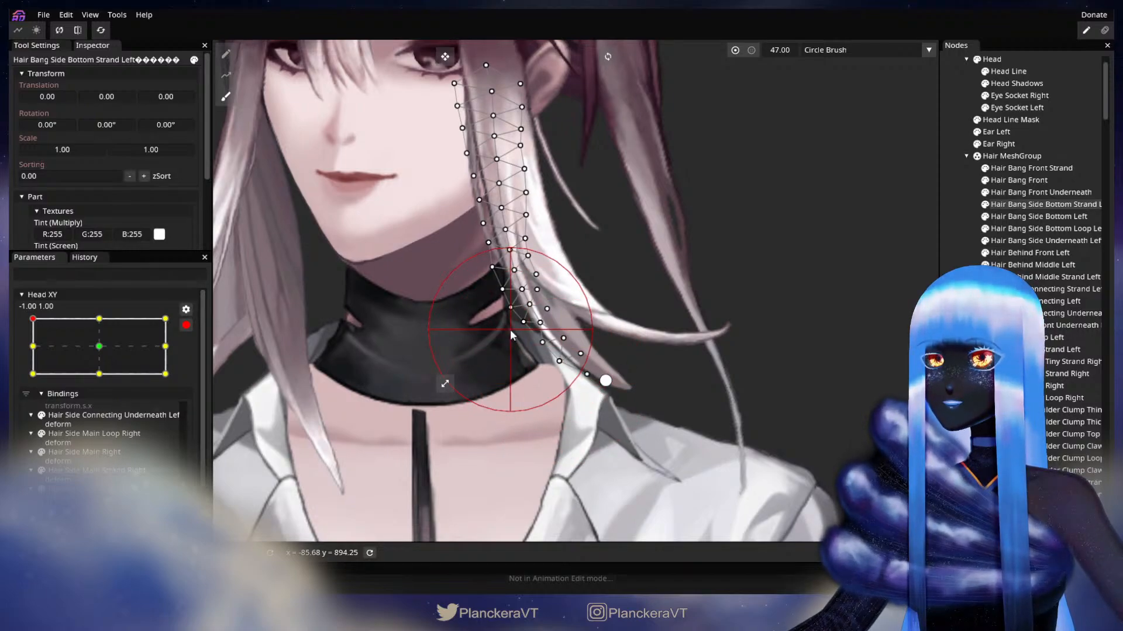
{"action": "left_click_drag", "start_coordinate": [511, 330], "coordinate": [508, 327]}
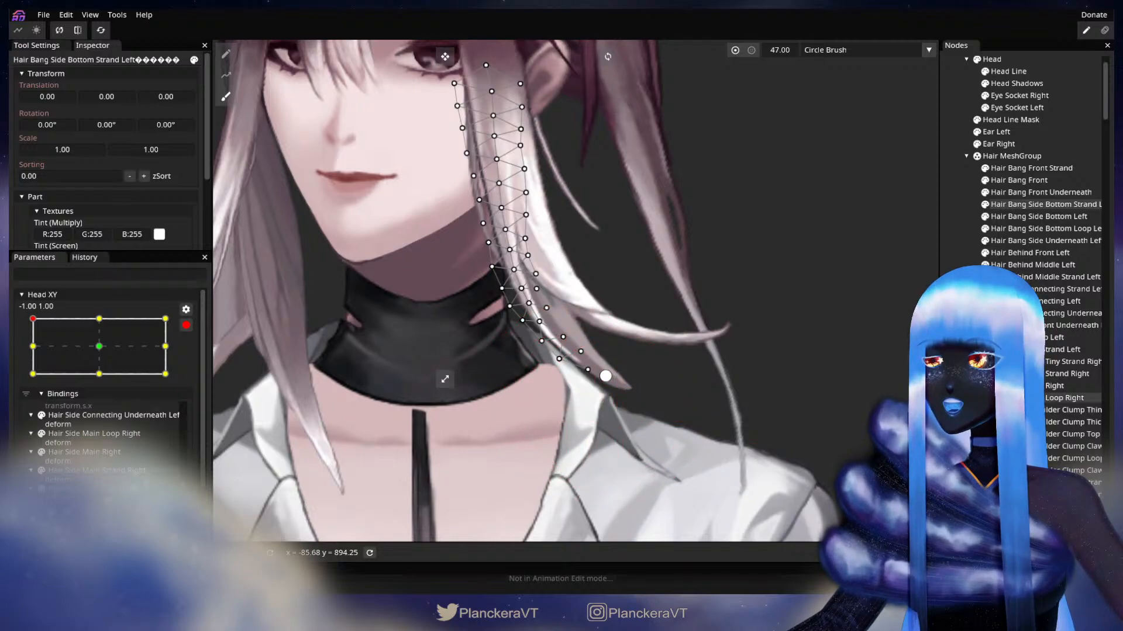
{"action": "left_click", "coordinate": [1014, 327]}
Check the brushed strand near -1.00, 1.00 with Head XY disarmed.
{"action": "left_click", "coordinate": [185, 325]}
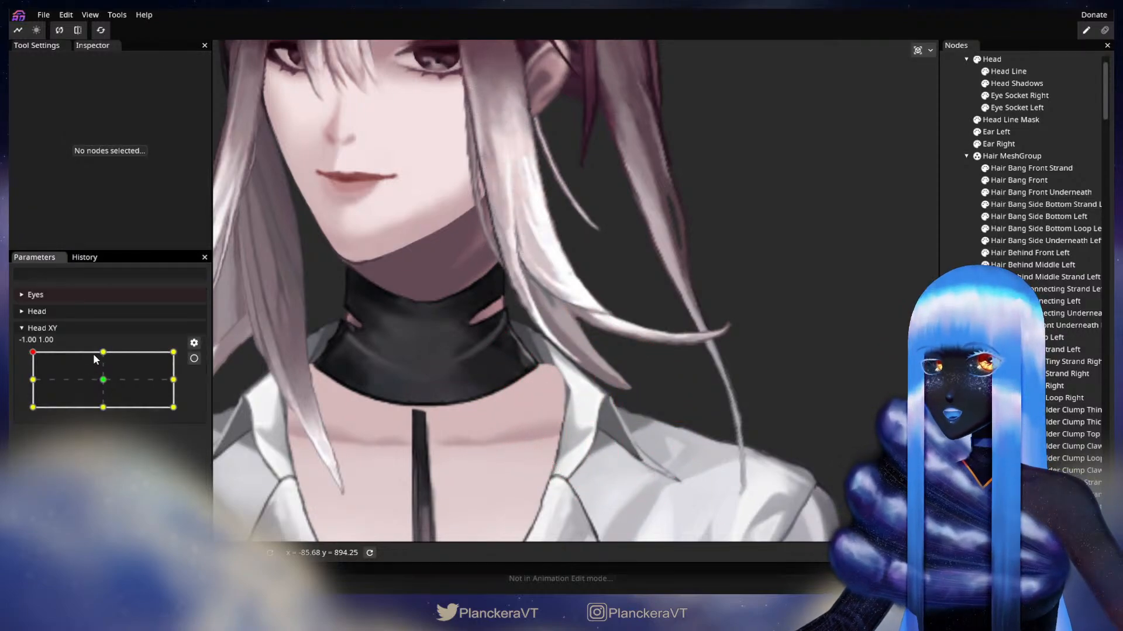
{"action": "left_click", "coordinate": [35, 353]}
{"action": "mouse_move", "coordinate": [34, 353]}
{"action": "left_mouse_down"}
{"action": "mouse_move", "coordinate": [107, 350]}
{"action": "mouse_move", "coordinate": [34, 352]}
{"action": "left_mouse_up"}
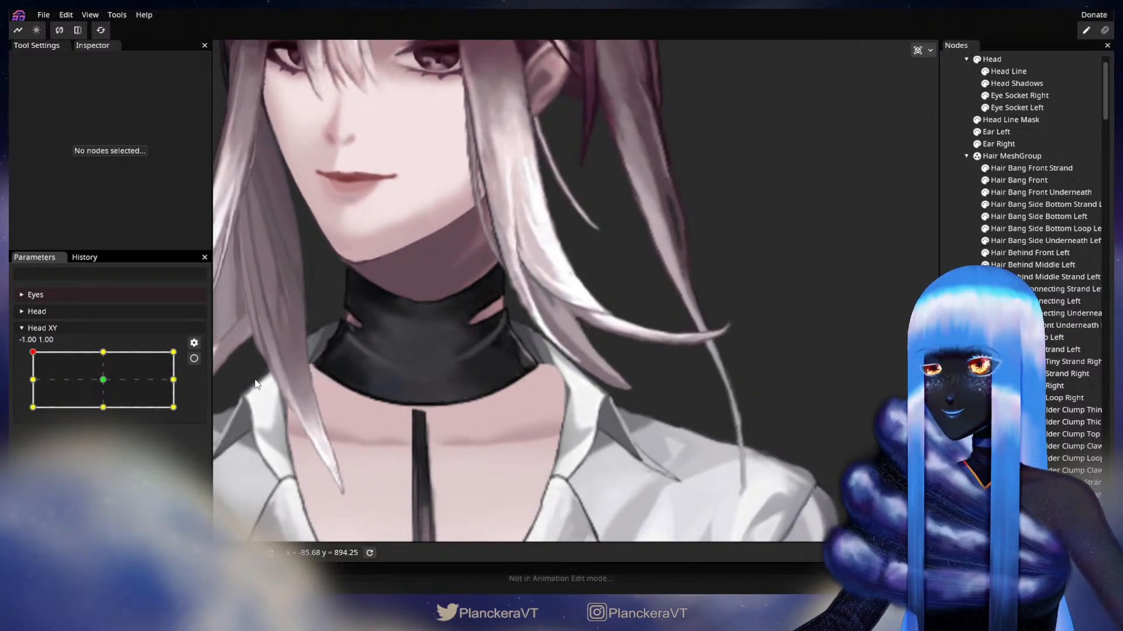
Rearm Head XY at -1.00, 1.00 and shift the individual vertices above the tip of Hair Bang Side Bottom Strand Left toward the neck.
{"action": "left_click", "coordinate": [193, 359]}
{"action": "scroll", "coordinate": [511, 412], "scroll_direction": "up", "scroll_amount": 5}
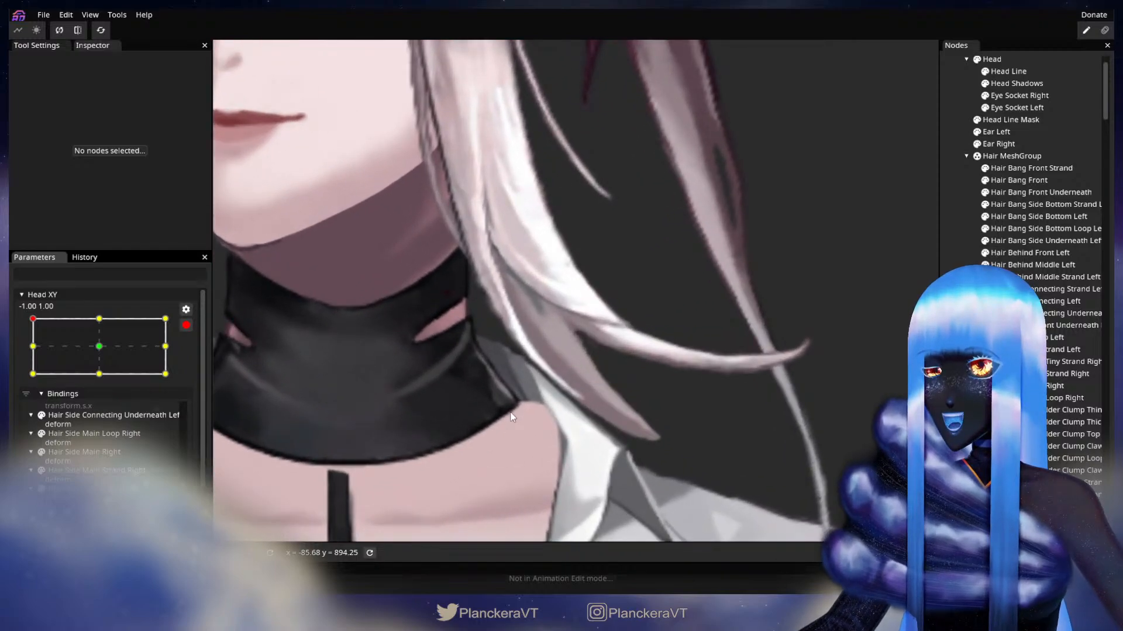
{"action": "left_click", "coordinate": [1015, 204]}
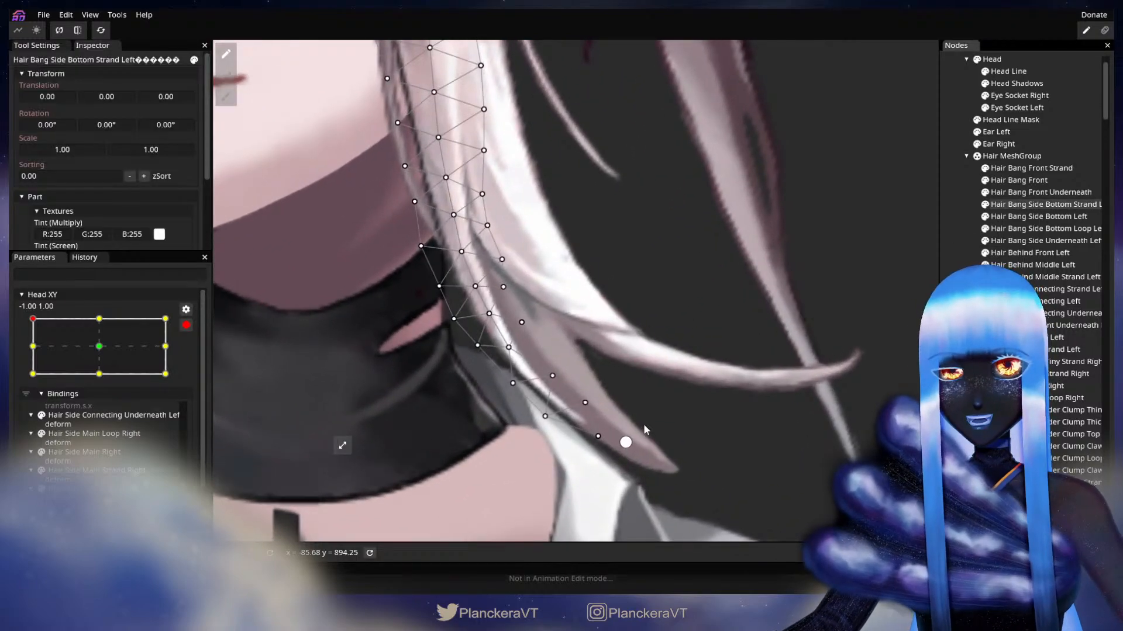
{"action": "scroll", "coordinate": [643, 424], "scroll_direction": "up", "scroll_amount": 2}
{"action": "scroll", "coordinate": [643, 380], "scroll_direction": "up", "scroll_amount": 1}
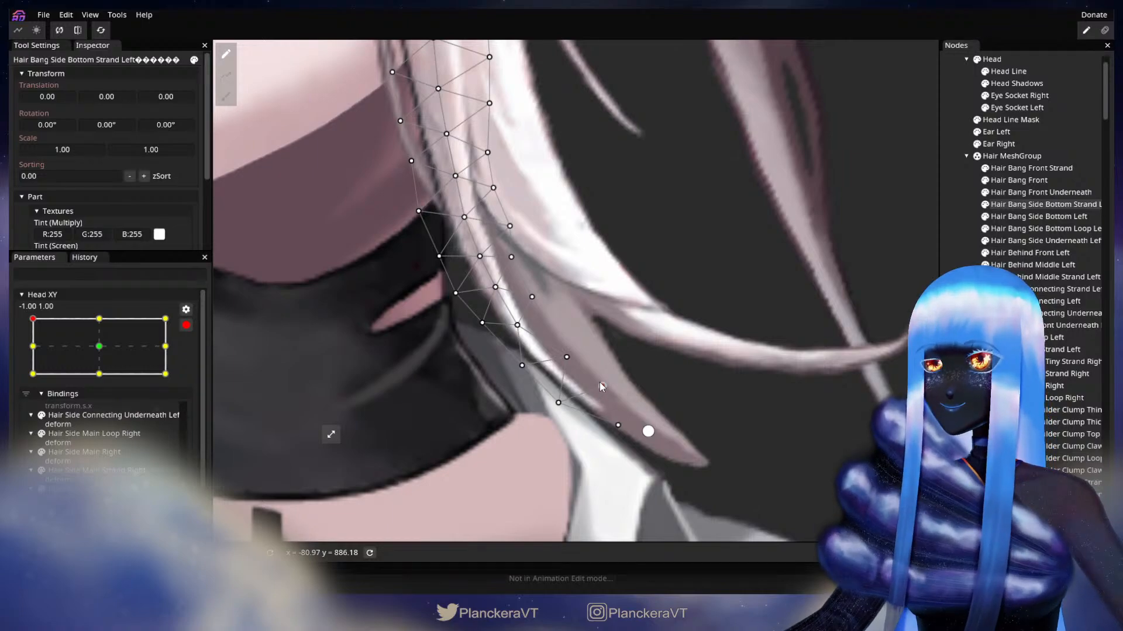
{"action": "left_click_drag", "start_coordinate": [598, 382], "coordinate": [627, 361]}
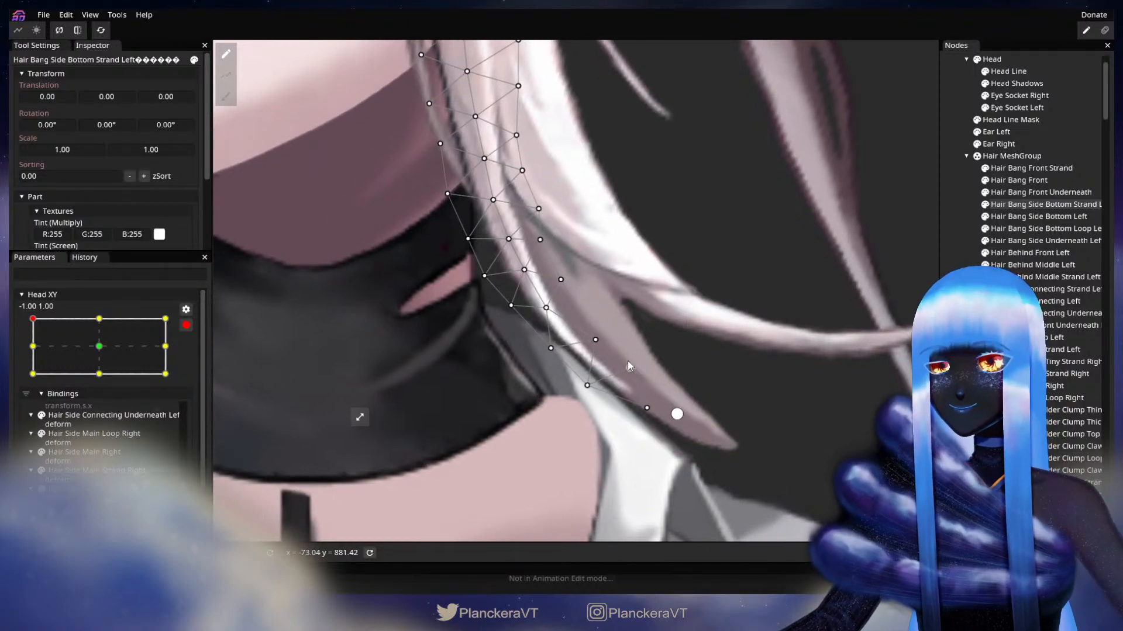
{"action": "left_click", "coordinate": [595, 338]}
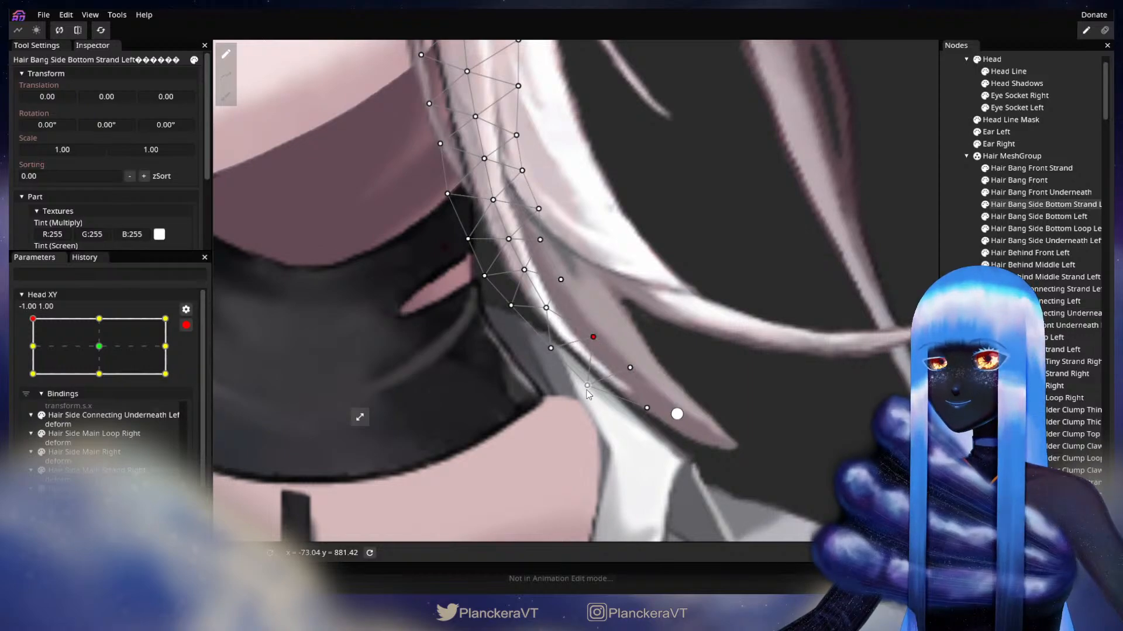
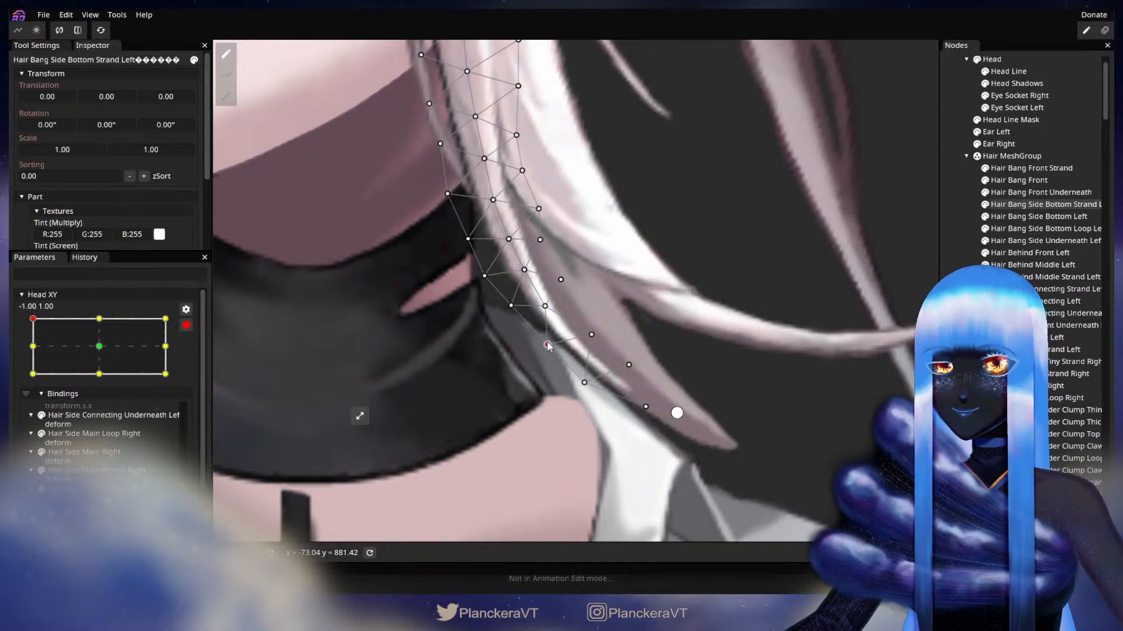
{"action": "left_click", "coordinate": [584, 382]}
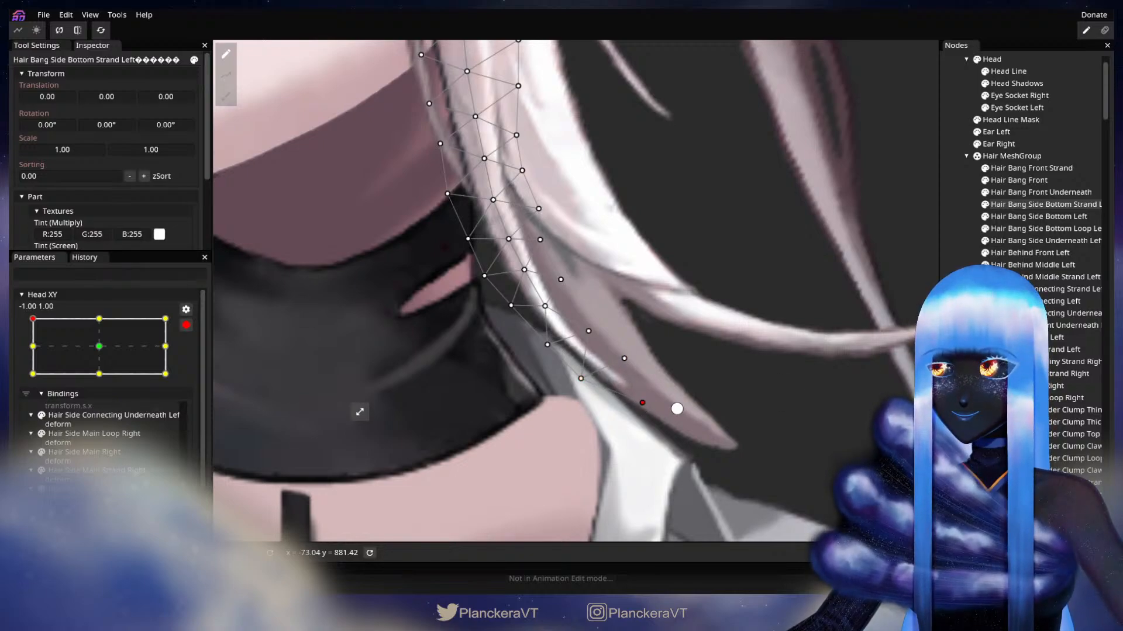
{"action": "key", "text": "Escape"}
Disarm Head XY and examine the whole head and side strands while moving slightly off the -1.00, 1.00 corner.
{"action": "scroll", "coordinate": [665, 385], "scroll_direction": "down", "scroll_amount": 4}
{"action": "scroll", "coordinate": [654, 402], "scroll_direction": "down", "scroll_amount": 5}
{"action": "scroll", "coordinate": [643, 405], "scroll_direction": "down", "scroll_amount": 3}
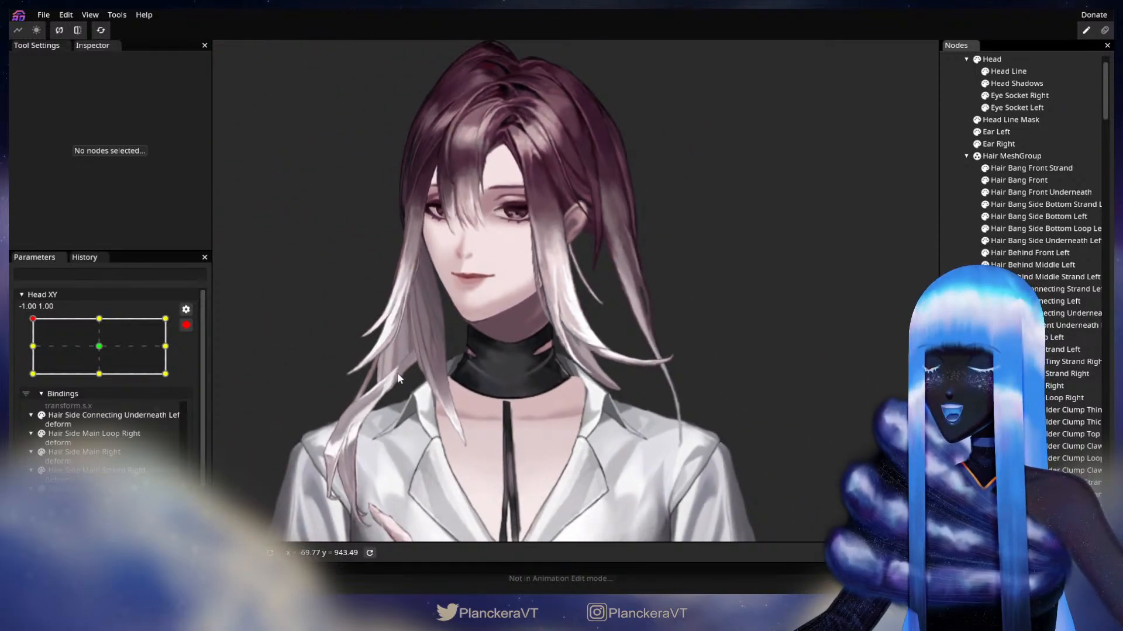
{"action": "left_click", "coordinate": [186, 325]}
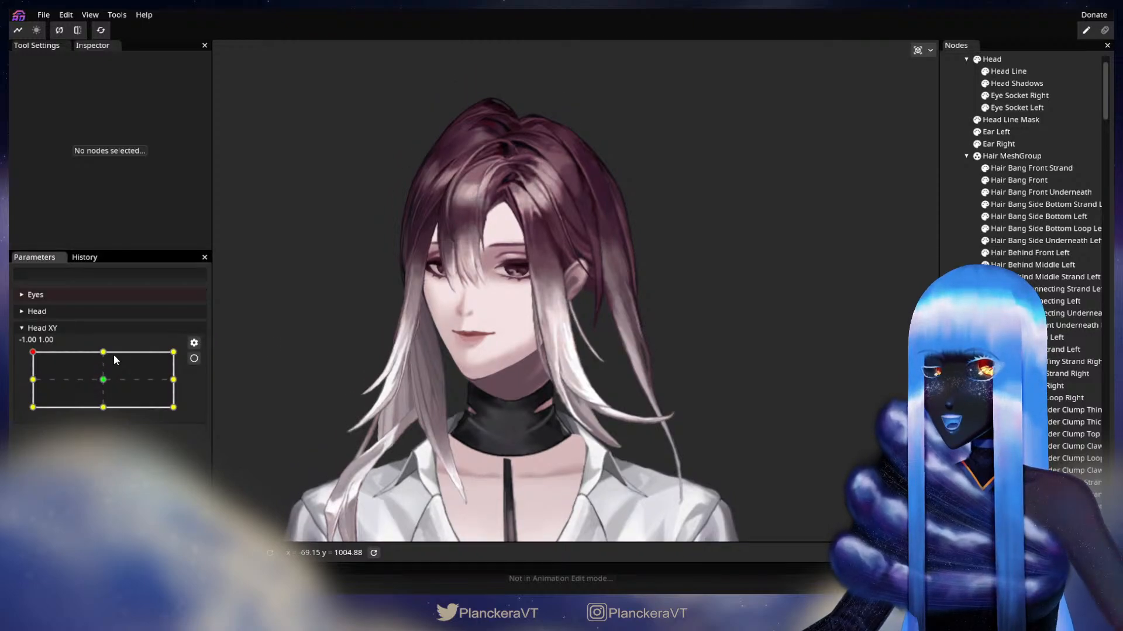
{"action": "left_click", "coordinate": [34, 353]}
{"action": "mouse_move", "coordinate": [35, 355]}
{"action": "left_mouse_down"}
{"action": "mouse_move", "coordinate": [106, 338]}
{"action": "mouse_move", "coordinate": [49, 342]}
{"action": "mouse_move", "coordinate": [117, 336]}
{"action": "mouse_move", "coordinate": [35, 339]}
{"action": "left_mouse_up"}
{"action": "left_click_drag", "start_coordinate": [319, 474], "coordinate": [231, 355]}
{"action": "scroll", "coordinate": [231, 355], "scroll_direction": "up", "scroll_amount": 1}
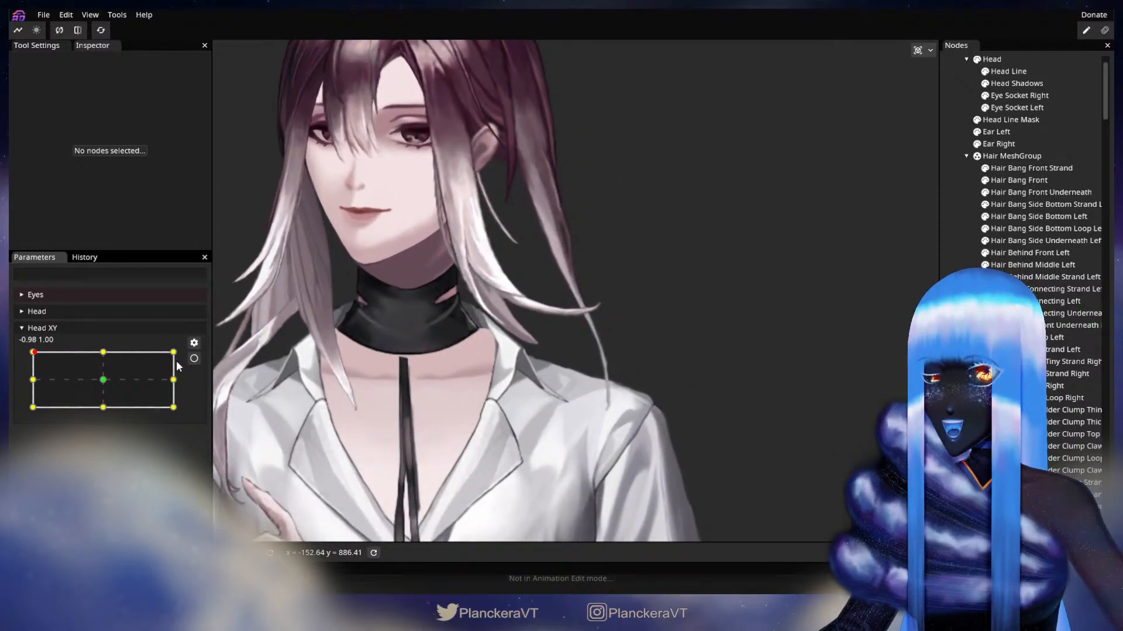
Rearm Head XY at -1.00, 1.00 and fine-tune the inner vertex above the tip of Hair Bang Side Bottom Strand Left.
{"action": "left_click", "coordinate": [194, 358]}
{"action": "scroll", "coordinate": [293, 398], "scroll_direction": "up", "scroll_amount": 3}
{"action": "scroll", "coordinate": [401, 324], "scroll_direction": "up", "scroll_amount": 4}
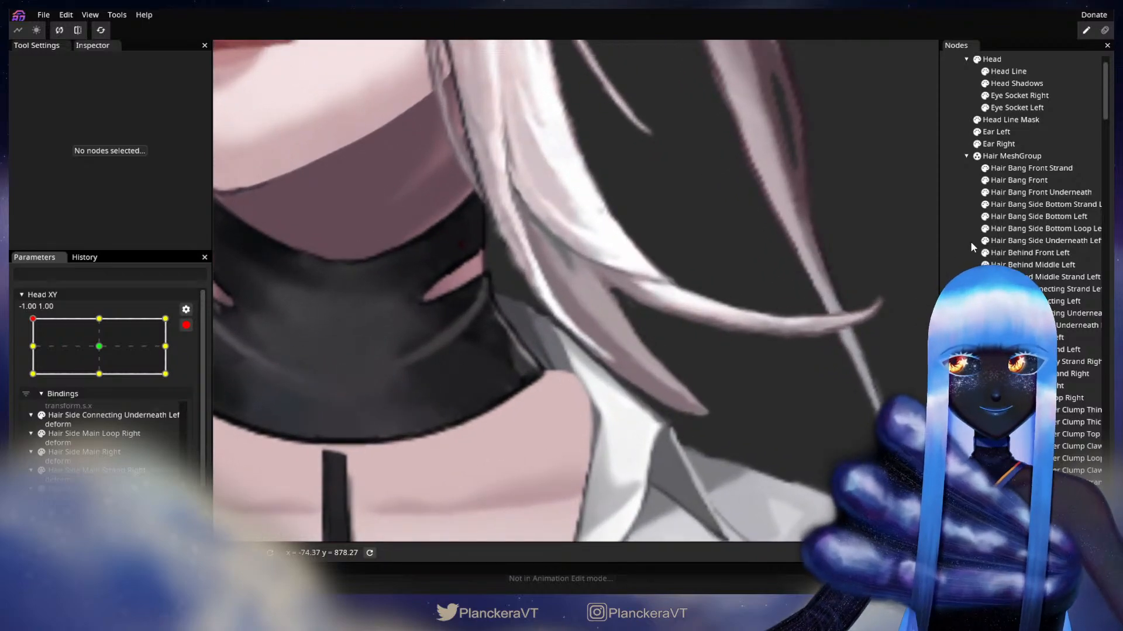
{"action": "left_click", "coordinate": [1055, 207]}
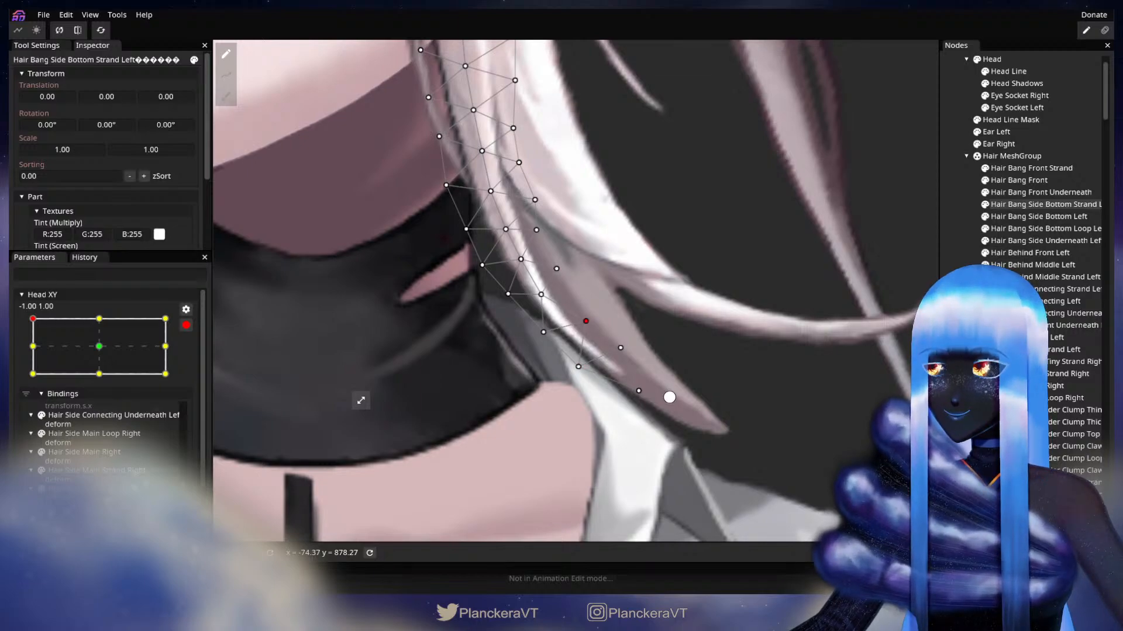
{"action": "left_click", "coordinate": [642, 351]}
Disarm Head XY and test the head turn from -1.00, 1.00 to about -0.83, 1.00.
{"action": "scroll", "coordinate": [640, 350], "scroll_direction": "down", "scroll_amount": 3}
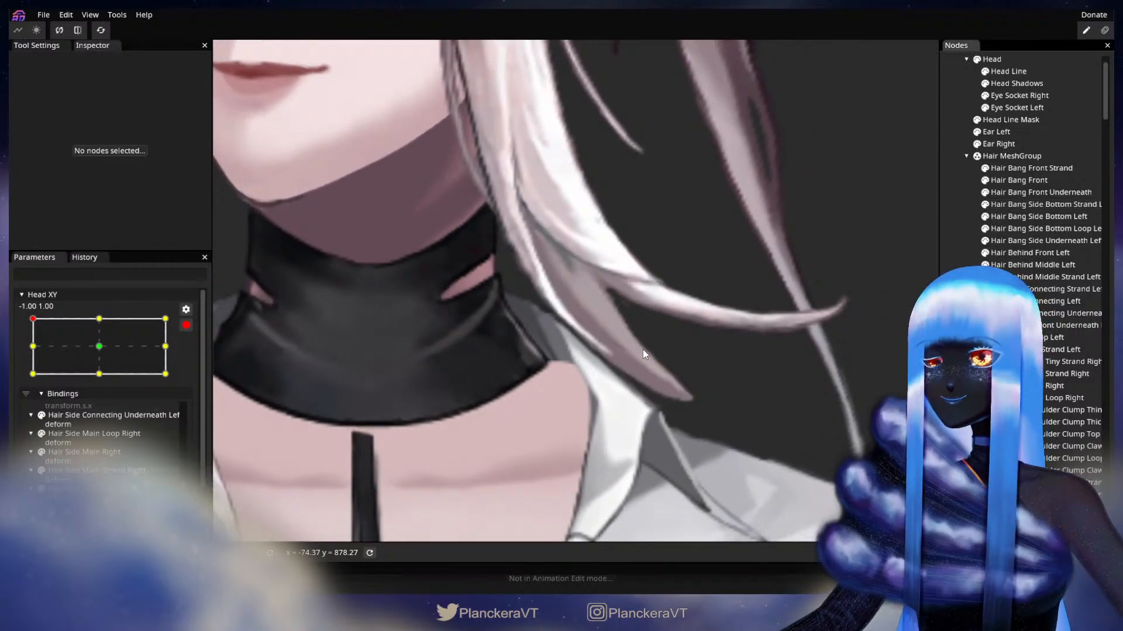
{"action": "scroll", "coordinate": [643, 349], "scroll_direction": "down", "scroll_amount": 5}
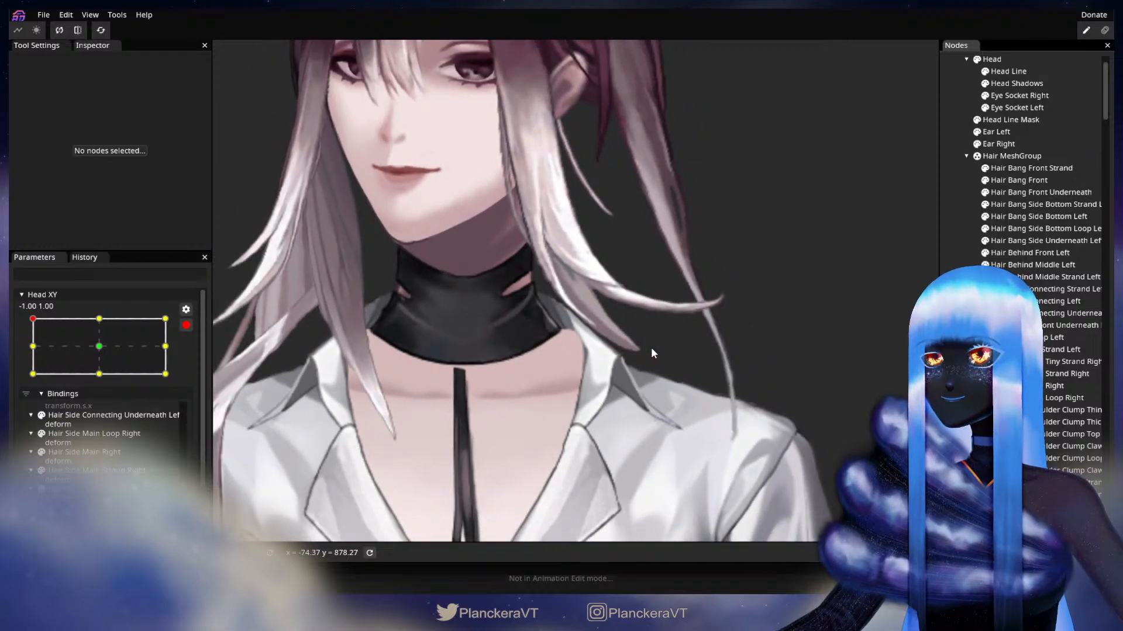
{"action": "scroll", "coordinate": [652, 350], "scroll_direction": "down", "scroll_amount": 5}
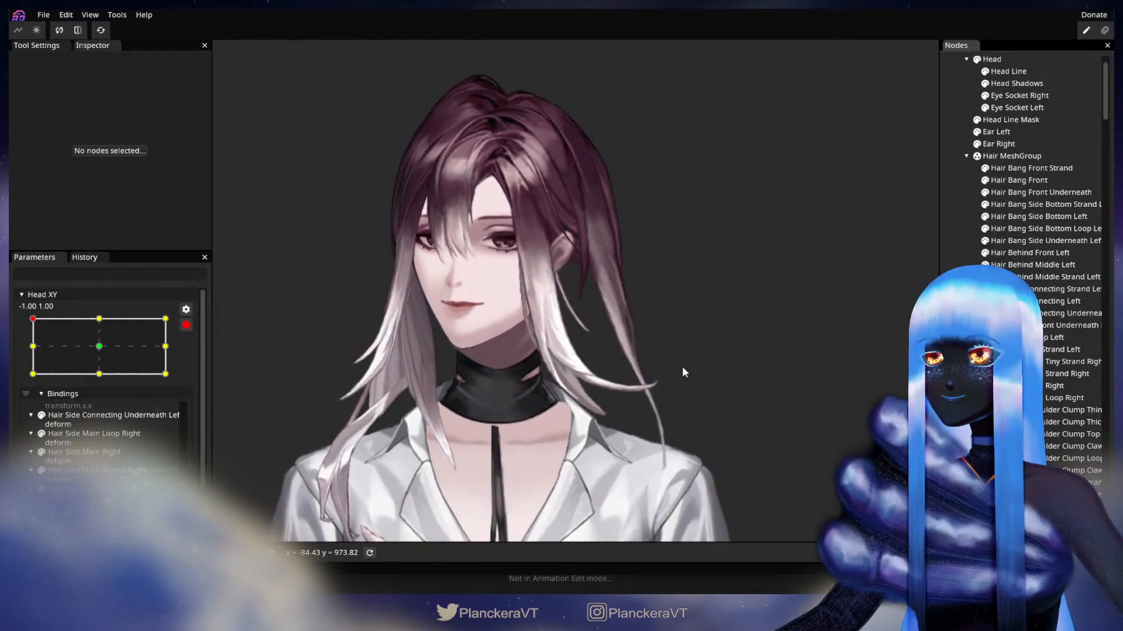
{"action": "scroll", "coordinate": [678, 357], "scroll_direction": "down", "scroll_amount": 2}
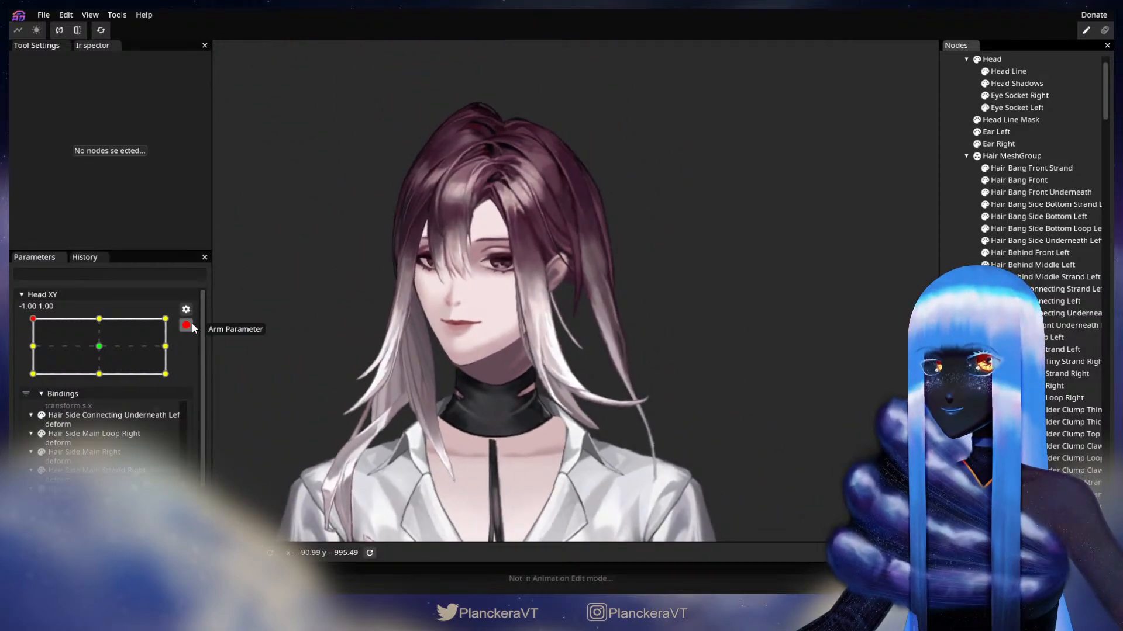
{"action": "left_click", "coordinate": [186, 325]}
{"action": "mouse_move", "coordinate": [34, 352]}
{"action": "left_mouse_down"}
{"action": "mouse_move", "coordinate": [104, 352]}
{"action": "mouse_move", "coordinate": [33, 351]}
{"action": "mouse_move", "coordinate": [30, 380]}
{"action": "mouse_move", "coordinate": [105, 348]}
{"action": "mouse_move", "coordinate": [32, 347]}
{"action": "mouse_move", "coordinate": [104, 351]}
{"action": "mouse_move", "coordinate": [47, 351]}
{"action": "left_mouse_up"}
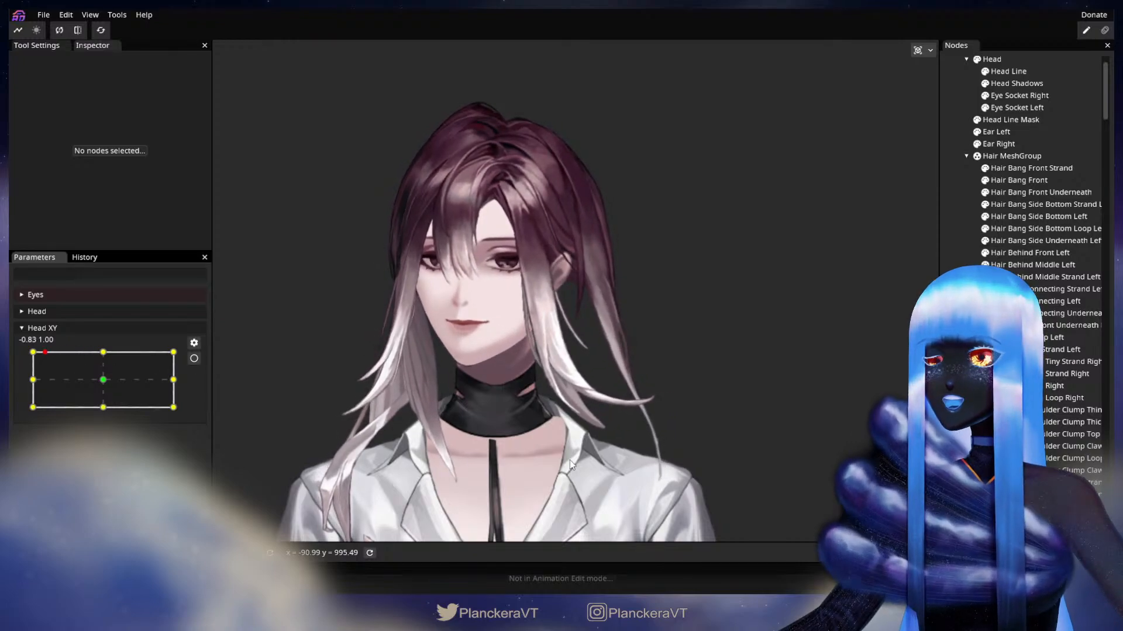
Select Hair Bang Side Bottom Strand Left, arm Head XY at -1.00, 1.00 and nudge its lower vertices beside the collar.
{"action": "scroll", "coordinate": [557, 453], "scroll_direction": "up", "scroll_amount": 4}
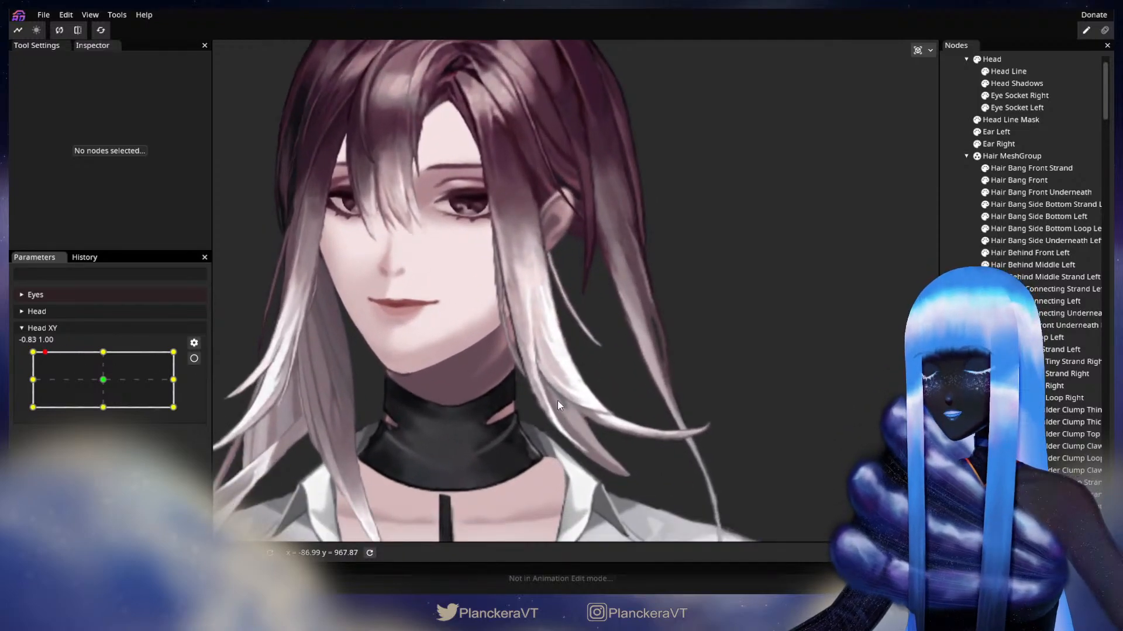
{"action": "scroll", "coordinate": [508, 456], "scroll_direction": "up", "scroll_amount": 3}
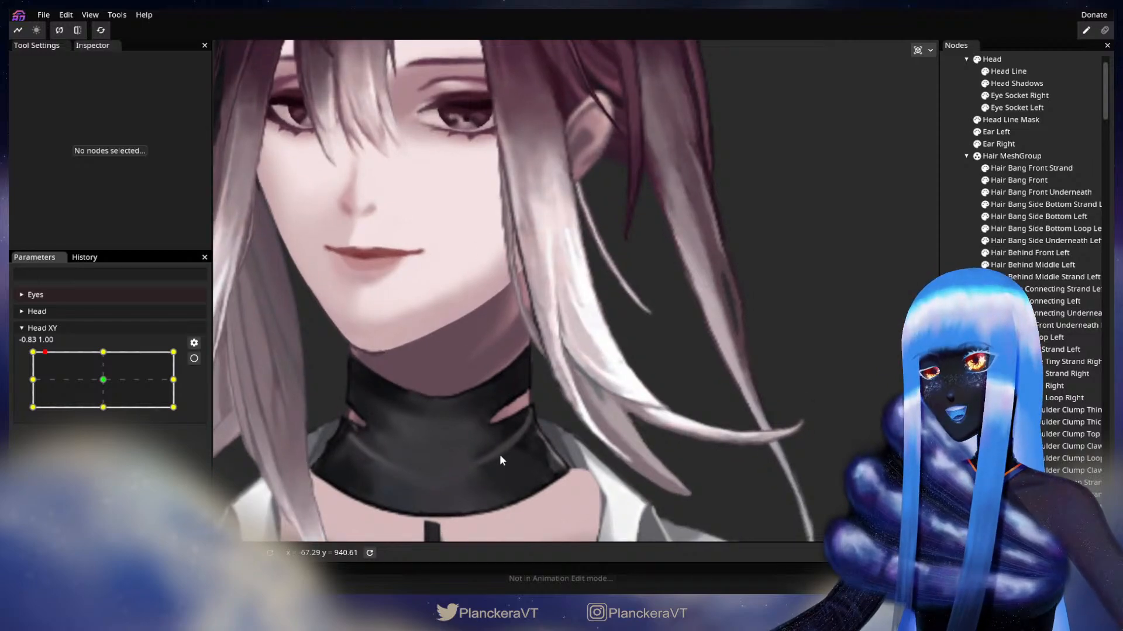
{"action": "scroll", "coordinate": [497, 455], "scroll_direction": "up", "scroll_amount": 1}
{"action": "left_click", "coordinate": [1035, 204]}
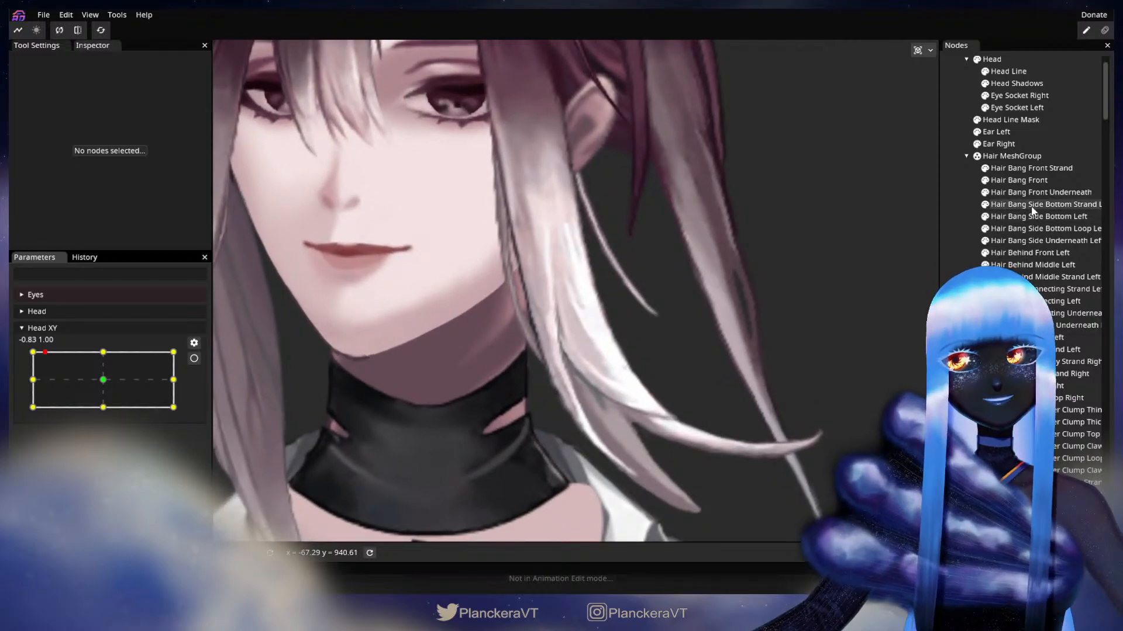
{"action": "scroll", "coordinate": [640, 366], "scroll_direction": "up", "scroll_amount": 3}
{"action": "mouse_move", "coordinate": [45, 352]}
{"action": "left_mouse_down"}
{"action": "mouse_move", "coordinate": [80, 351]}
{"action": "mouse_move", "coordinate": [35, 352]}
{"action": "left_mouse_up"}
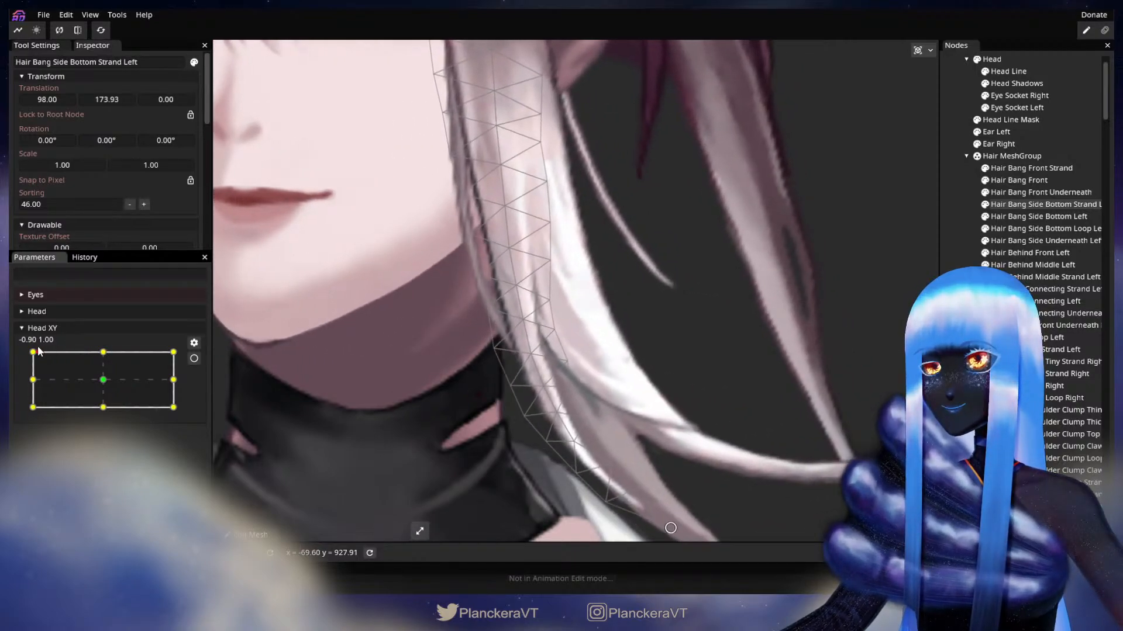
{"action": "left_click", "coordinate": [194, 358]}
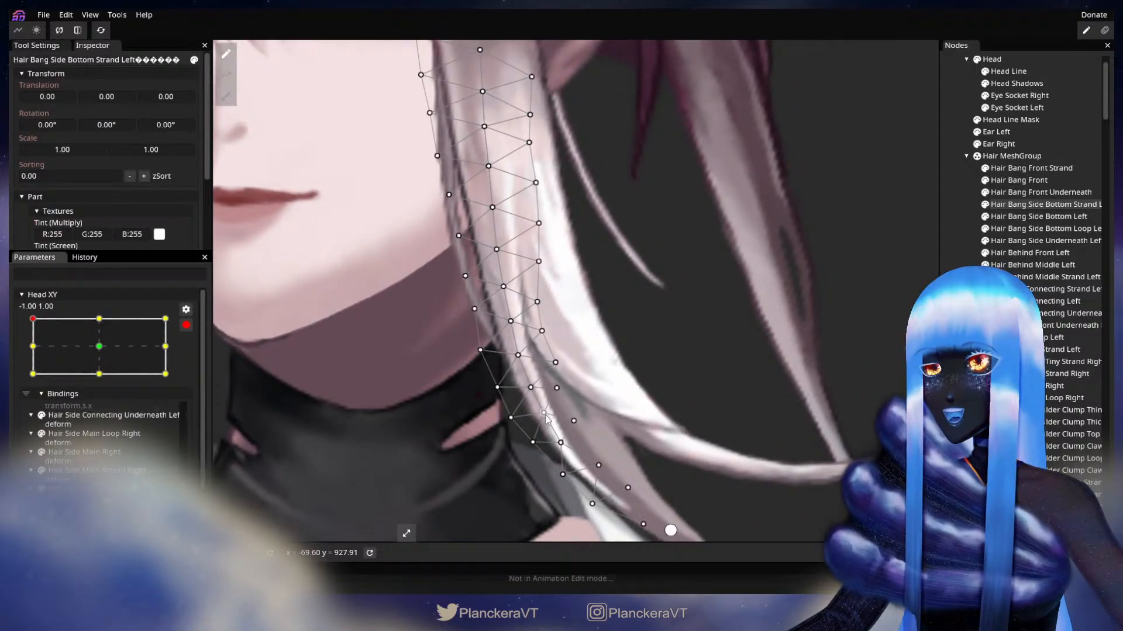
{"action": "left_click_drag", "start_coordinate": [544, 413], "coordinate": [547, 422]}
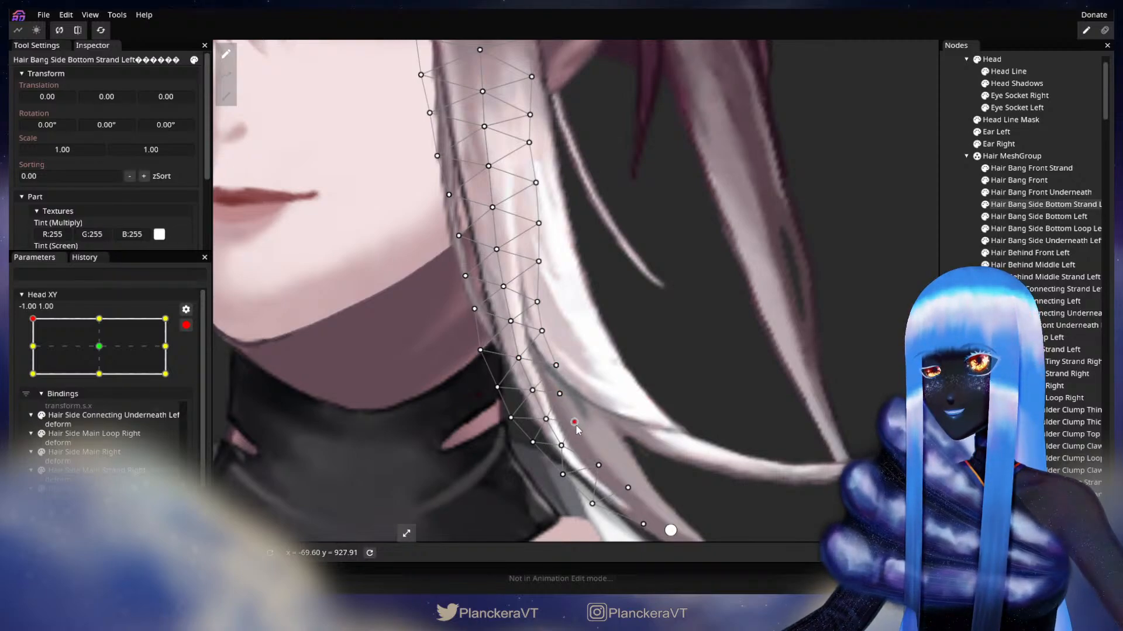
{"action": "left_click", "coordinate": [512, 424]}
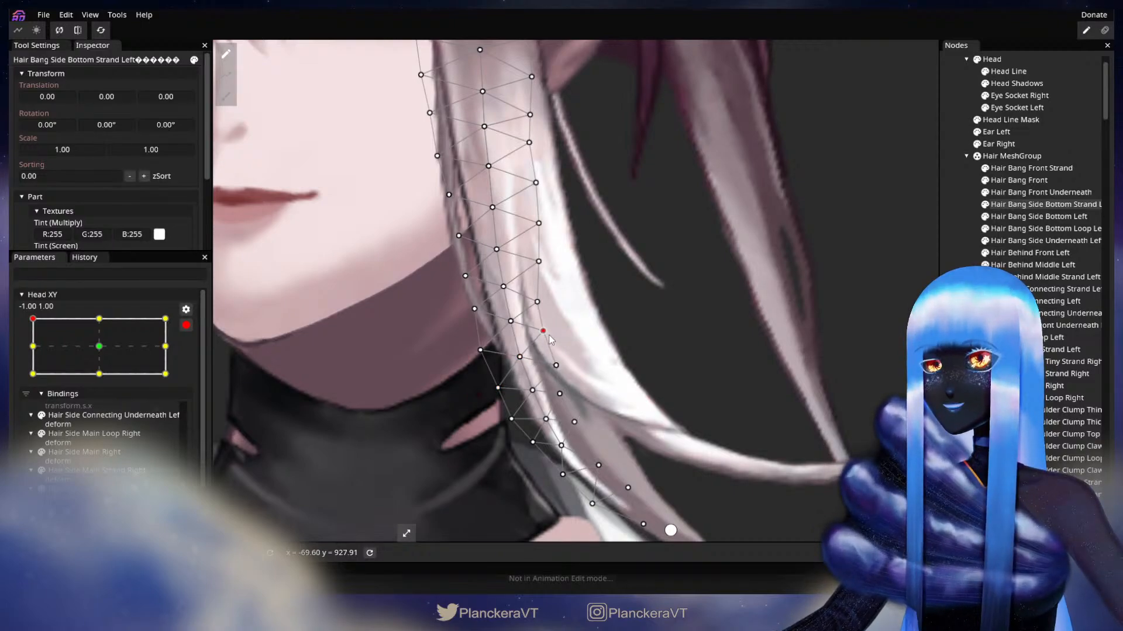
Deselect the strand, disarm Head XY and test the head turn around the -1.00, 1.00 corner.
{"action": "left_click", "coordinate": [718, 401]}
{"action": "scroll", "coordinate": [719, 399], "scroll_direction": "down", "scroll_amount": 6}
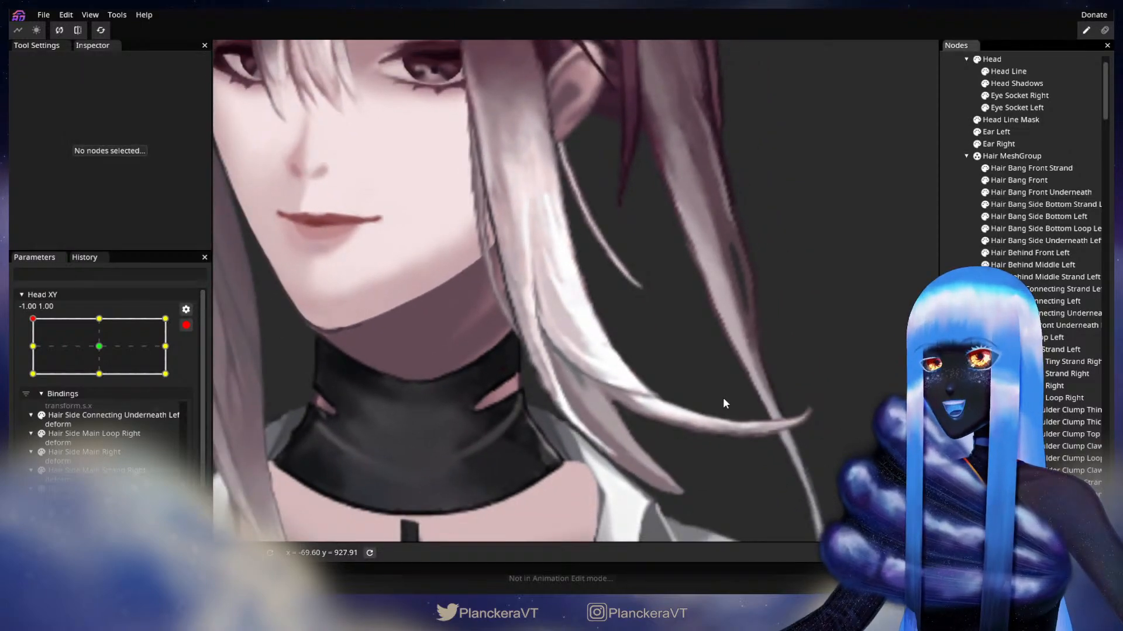
{"action": "left_click_drag", "start_coordinate": [714, 400], "coordinate": [706, 431]}
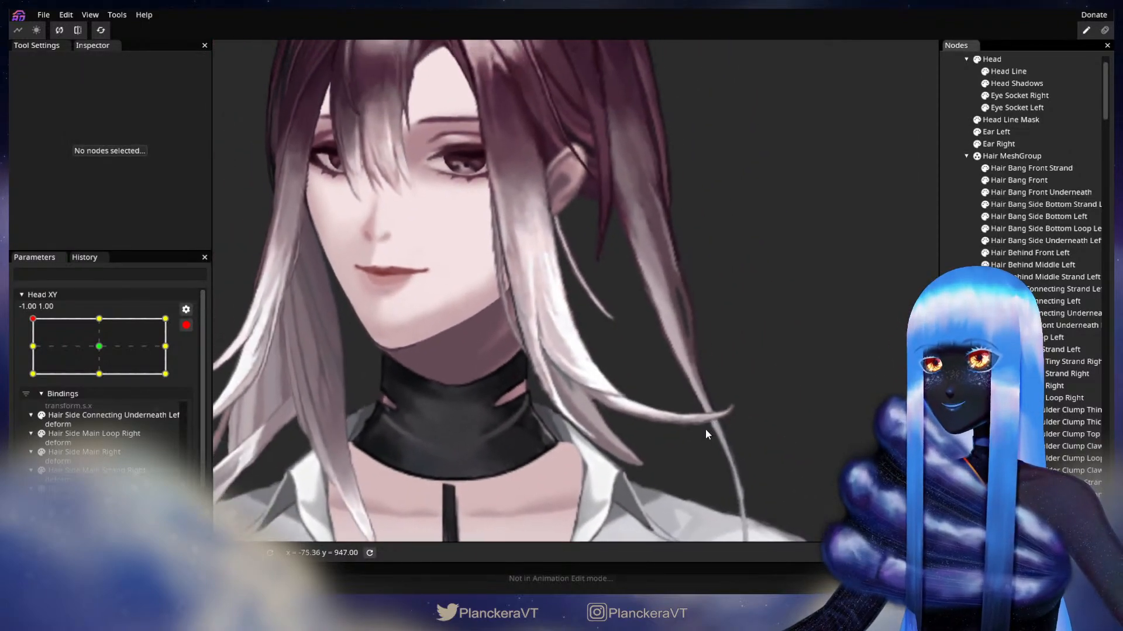
{"action": "left_click", "coordinate": [186, 325]}
{"action": "mouse_move", "coordinate": [28, 351]}
{"action": "left_mouse_down"}
{"action": "mouse_move", "coordinate": [22, 359]}
{"action": "mouse_move", "coordinate": [117, 345]}
{"action": "mouse_move", "coordinate": [11, 344]}
{"action": "left_mouse_up"}
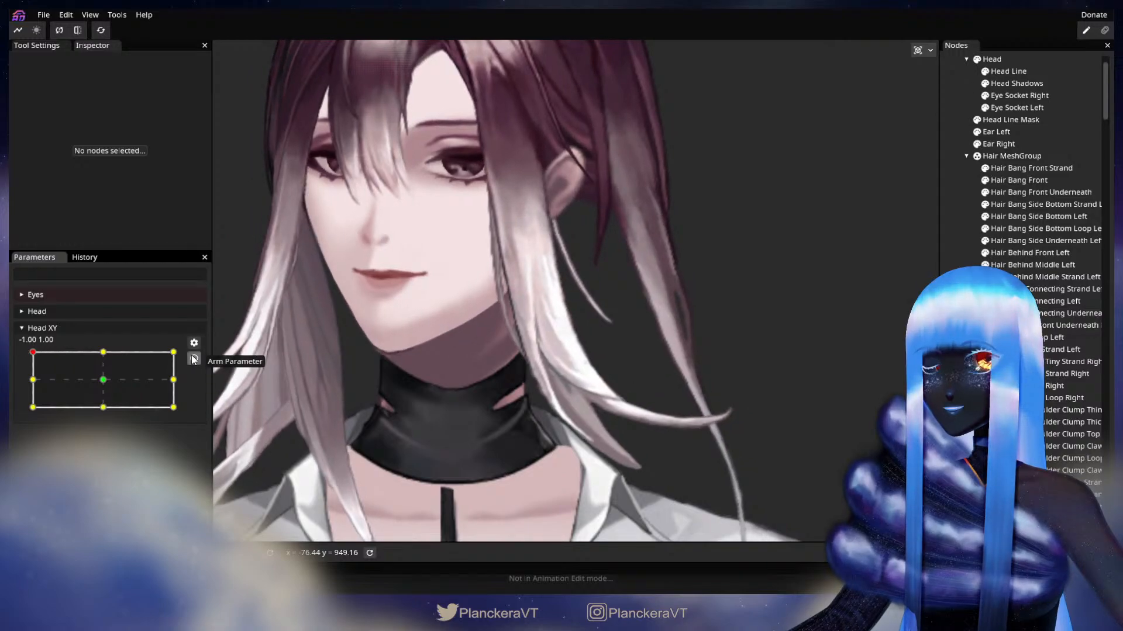
Reselect Hair Bang Side Bottom Strand Left, rearm Head XY at -1.00, 1.00 and shift the strand's lower central vertices slightly toward the neck.
{"action": "left_click", "coordinate": [1050, 205]}
{"action": "scroll", "coordinate": [411, 413], "scroll_direction": "up", "scroll_amount": 4}
{"action": "scroll", "coordinate": [397, 432], "scroll_direction": "up", "scroll_amount": 5}
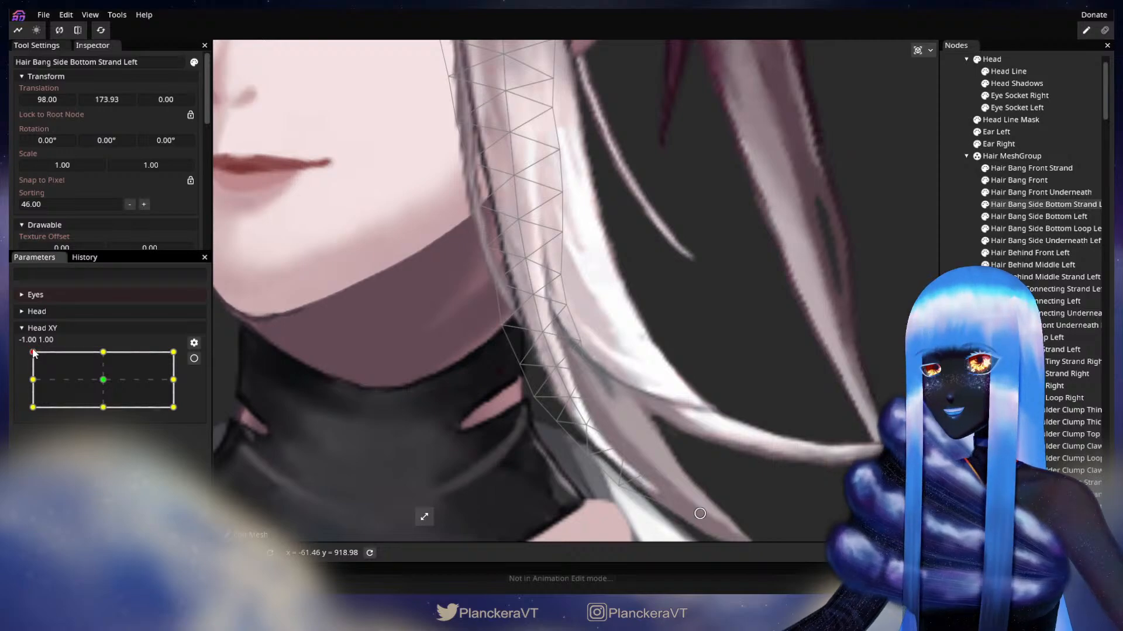
{"action": "mouse_move", "coordinate": [33, 352]}
{"action": "left_mouse_down"}
{"action": "mouse_move", "coordinate": [25, 386]}
{"action": "mouse_move", "coordinate": [45, 357]}
{"action": "left_mouse_up"}
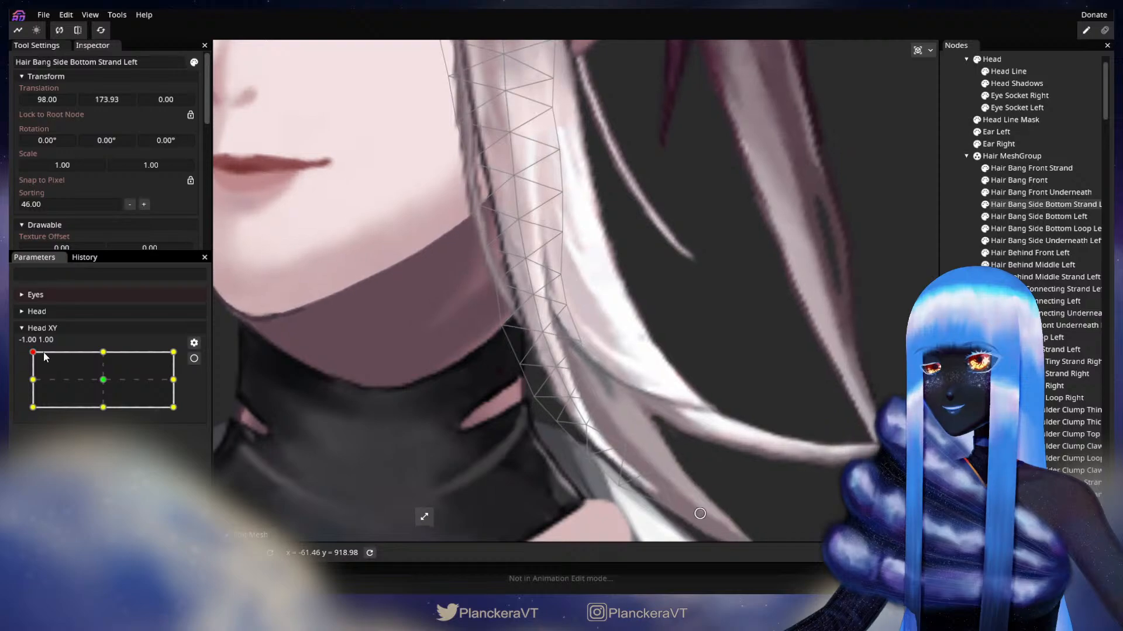
{"action": "left_click", "coordinate": [195, 358]}
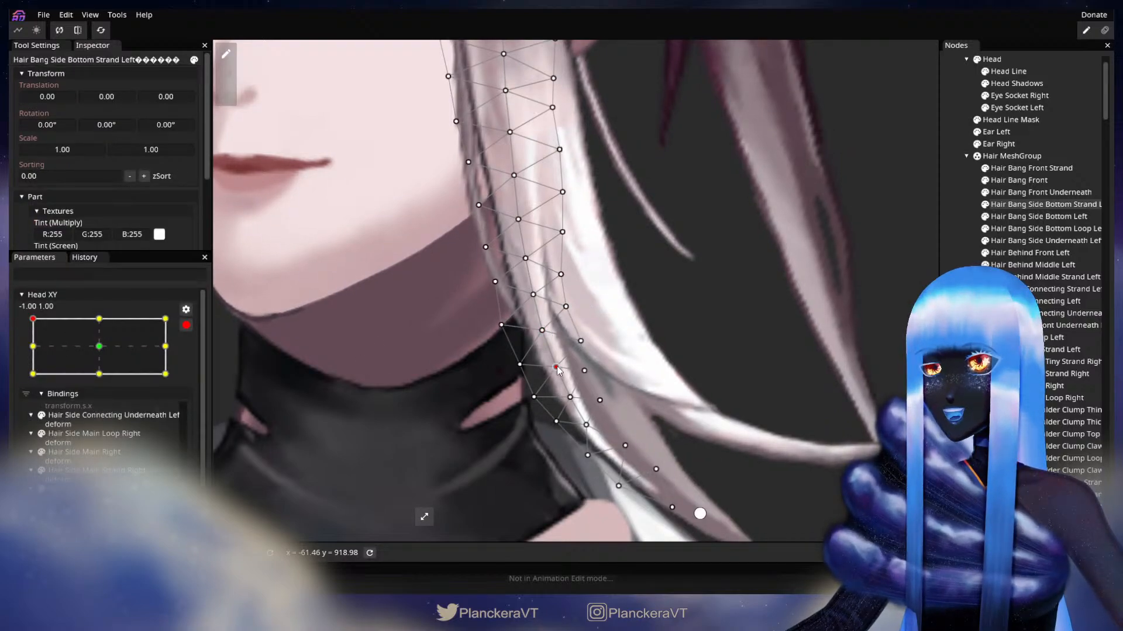
{"action": "left_click", "coordinate": [570, 399]}
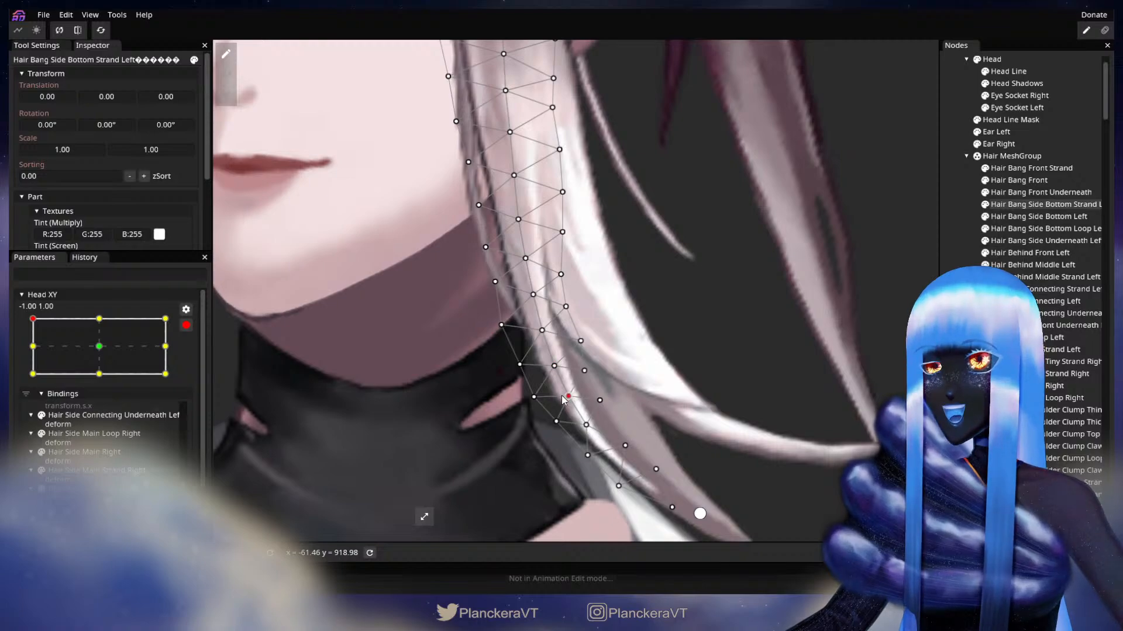
{"action": "left_click_drag", "start_coordinate": [569, 396], "coordinate": [551, 358]}
Retest the head turn, rearm Head XY at -1.00, 1.00 and smooth the strand's central and edge vertices where it crosses the collar.
{"action": "left_click", "coordinate": [186, 325]}
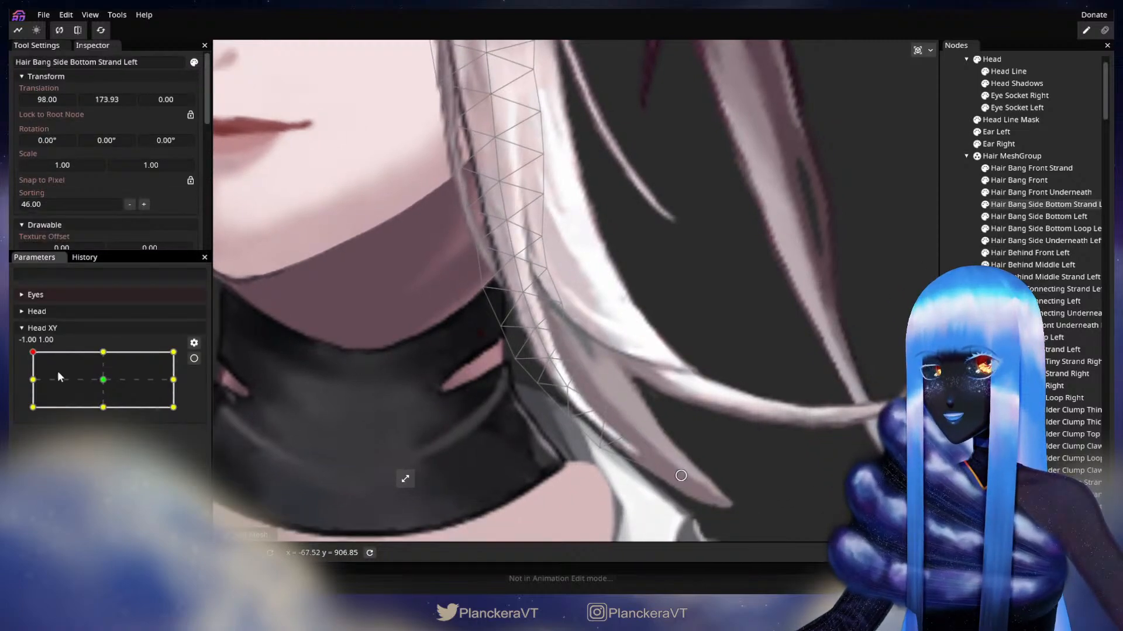
{"action": "mouse_move", "coordinate": [33, 353]}
{"action": "left_mouse_down"}
{"action": "mouse_move", "coordinate": [31, 382]}
{"action": "mouse_move", "coordinate": [31, 353]}
{"action": "left_mouse_up"}
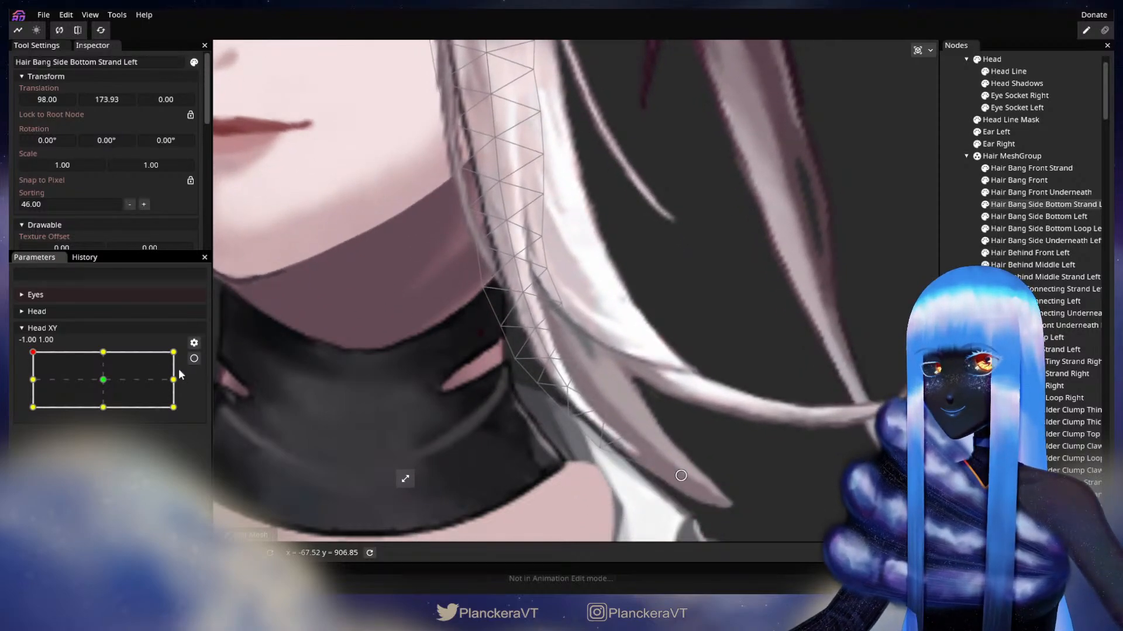
{"action": "left_click", "coordinate": [193, 359]}
{"action": "left_click", "coordinate": [522, 293]}
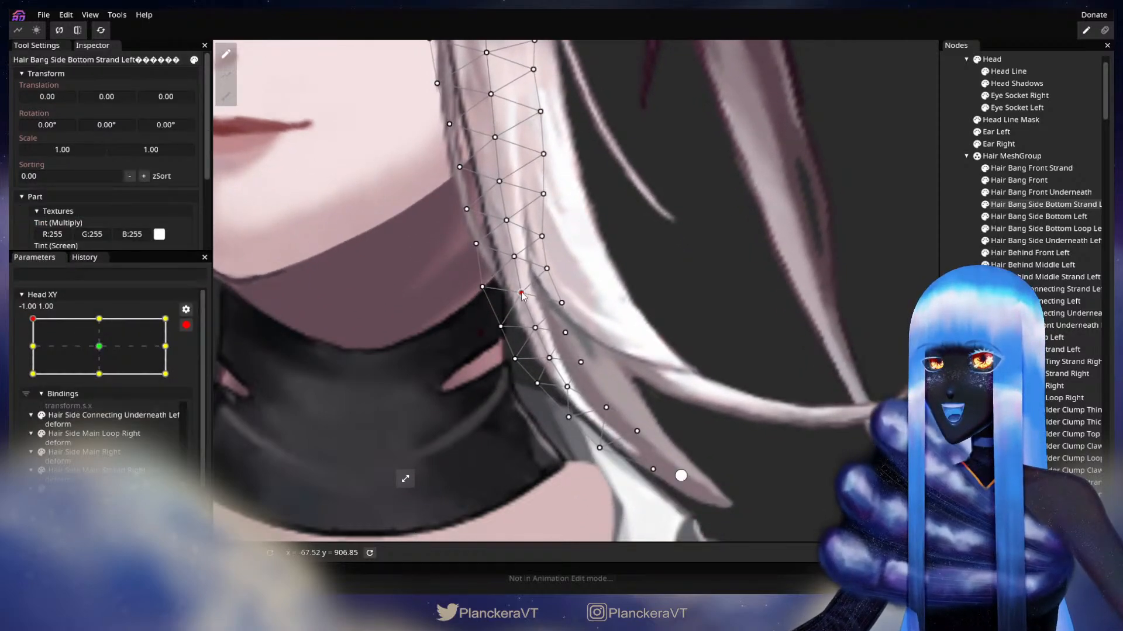
{"action": "left_click", "coordinate": [514, 258]}
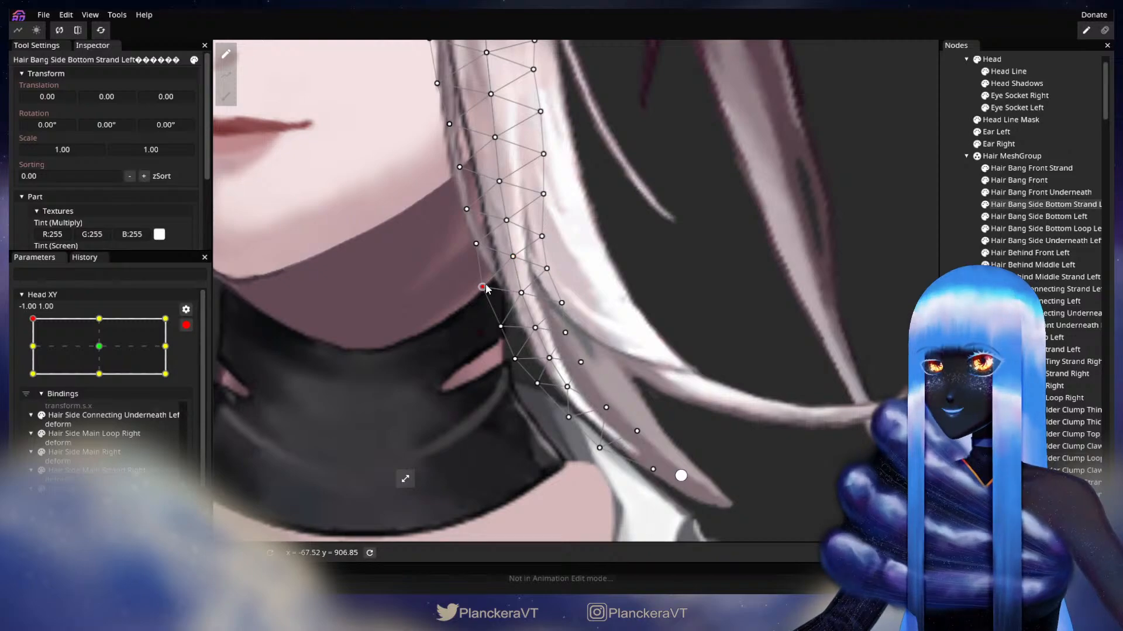
{"action": "left_click_drag", "start_coordinate": [487, 289], "coordinate": [547, 273]}
{"action": "left_click_drag", "start_coordinate": [535, 333], "coordinate": [531, 335]}
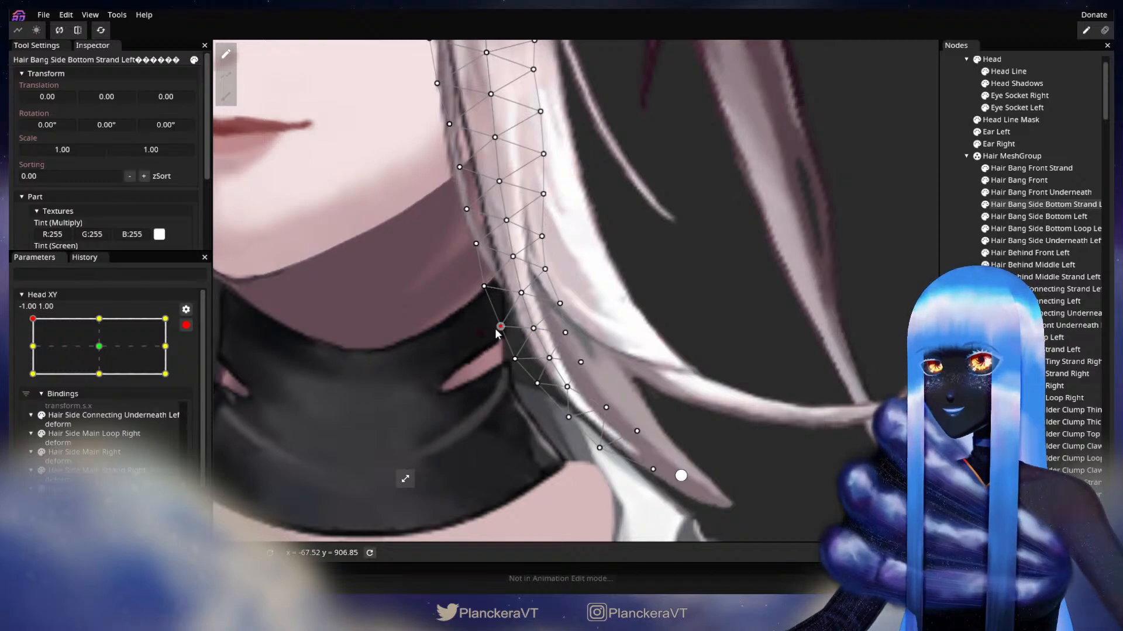
{"action": "left_click_drag", "start_coordinate": [499, 331], "coordinate": [500, 331]}
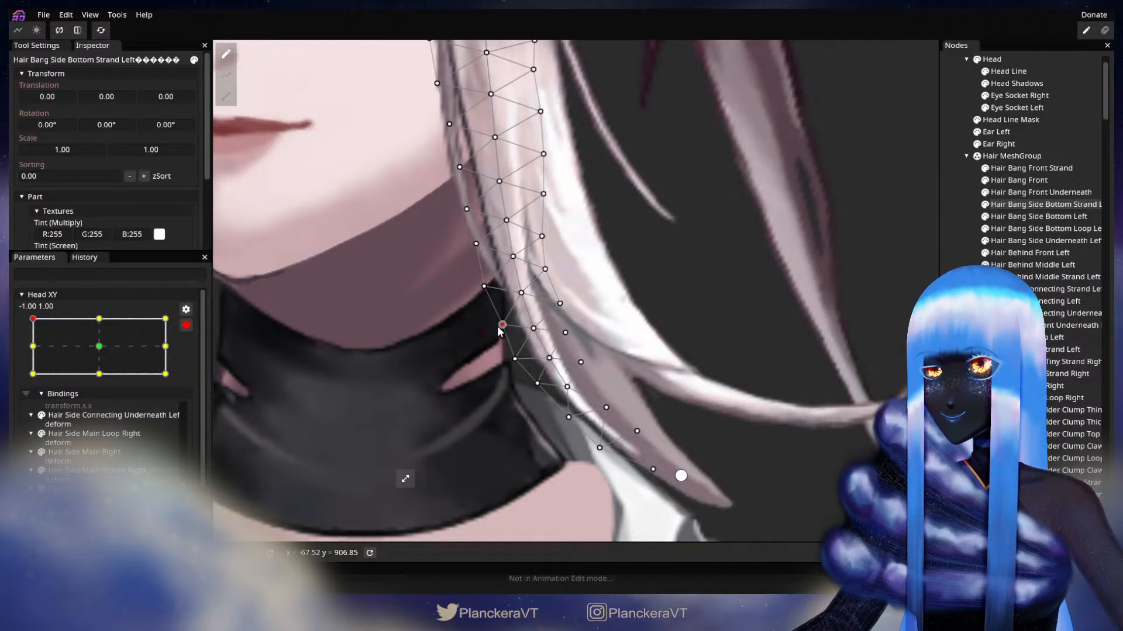
{"action": "left_click_drag", "start_coordinate": [515, 362], "coordinate": [523, 358]}
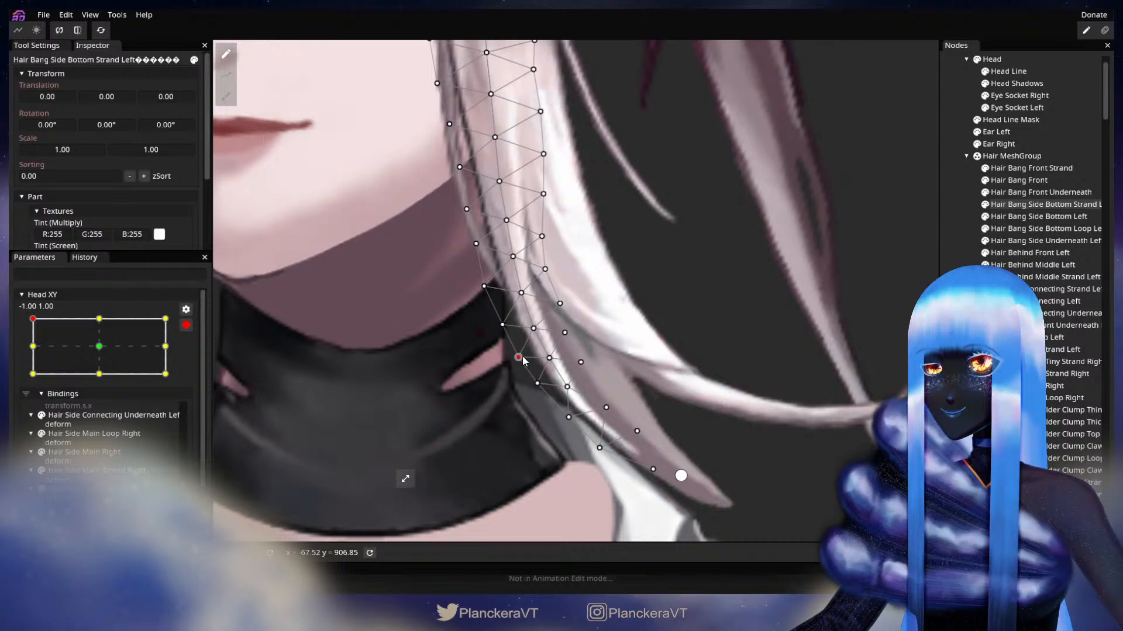
Between head-turn tests, rearm Head XY at -1.00, 1.00 and readjust the strand's outer-edge vertex and lowest collar-side vertex.
{"action": "left_click", "coordinate": [186, 325]}
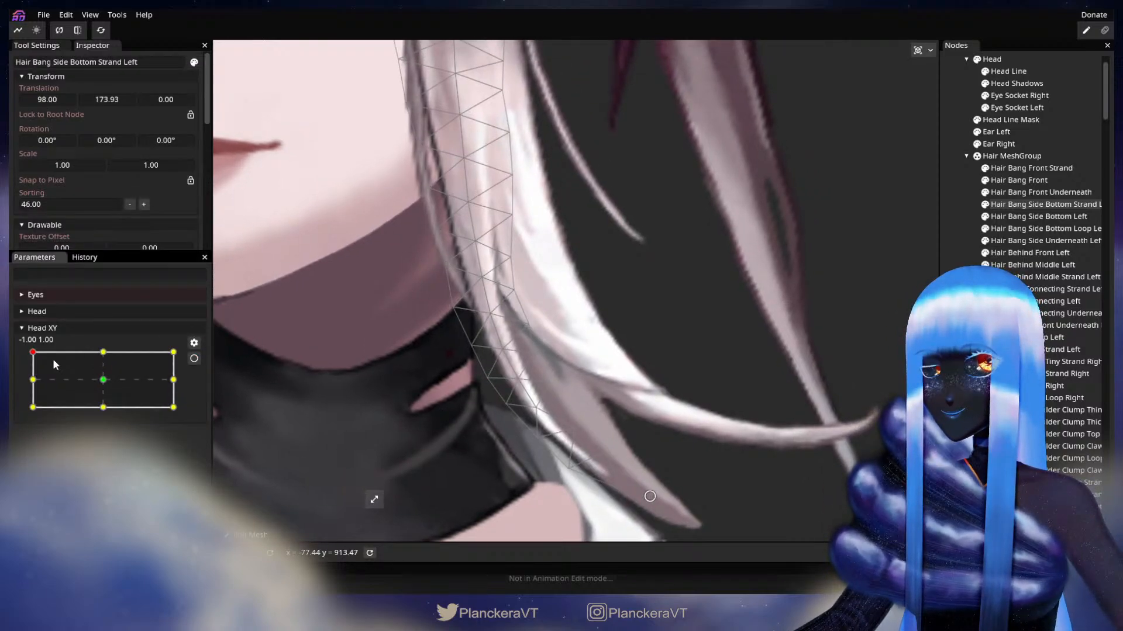
{"action": "mouse_move", "coordinate": [32, 351]}
{"action": "left_mouse_down"}
{"action": "mouse_move", "coordinate": [32, 383]}
{"action": "mouse_move", "coordinate": [32, 352]}
{"action": "left_mouse_up"}
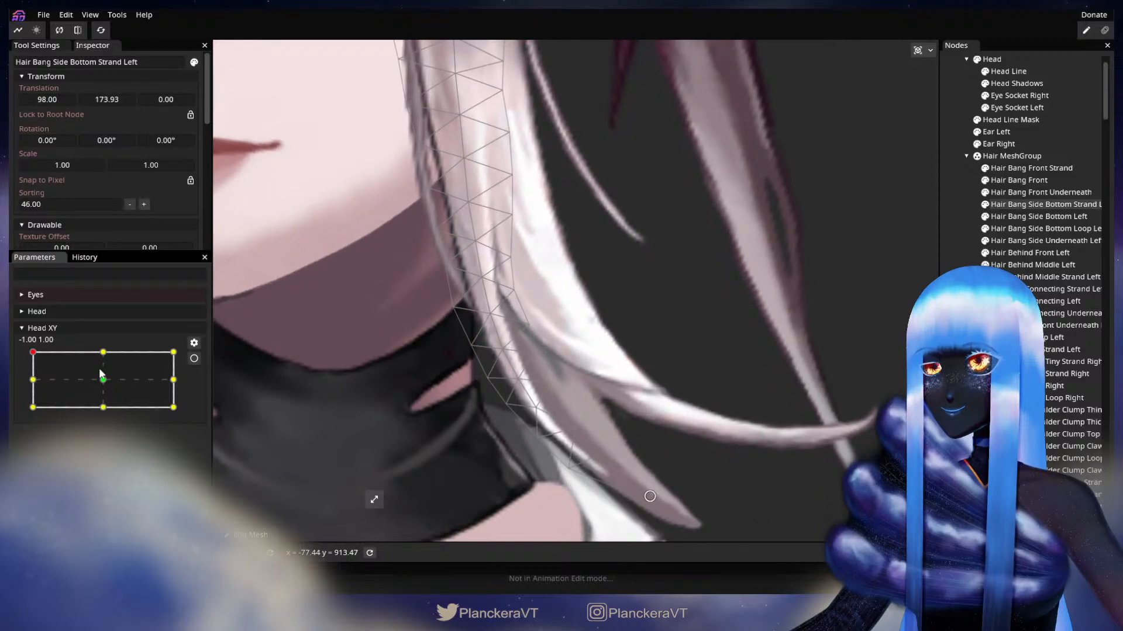
{"action": "left_click", "coordinate": [194, 359]}
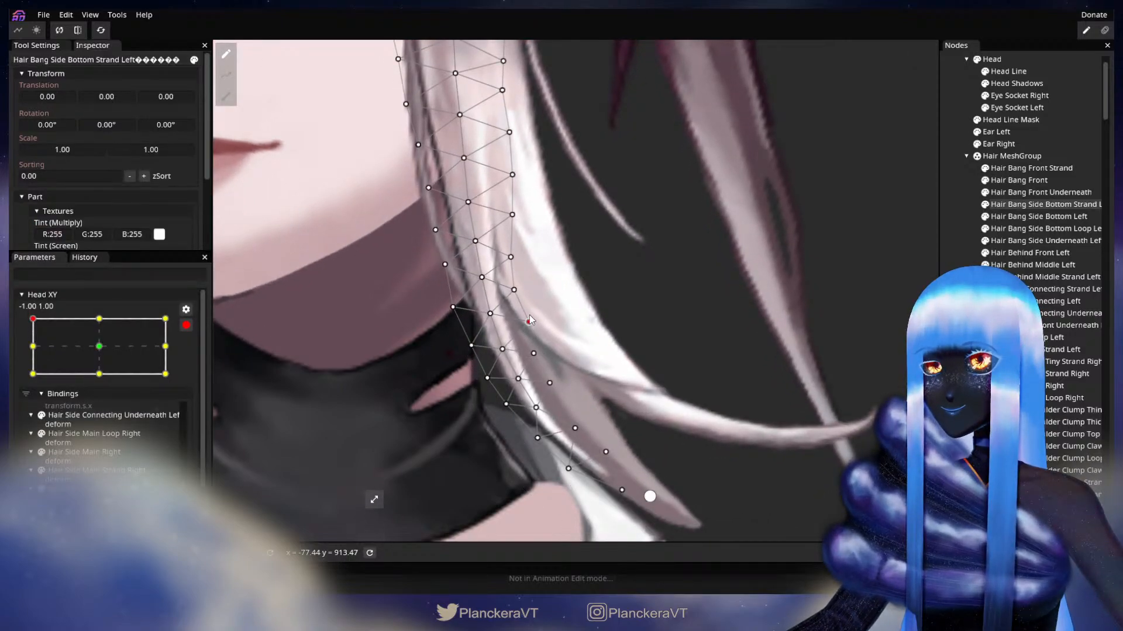
{"action": "left_click_drag", "start_coordinate": [521, 335], "coordinate": [538, 312]}
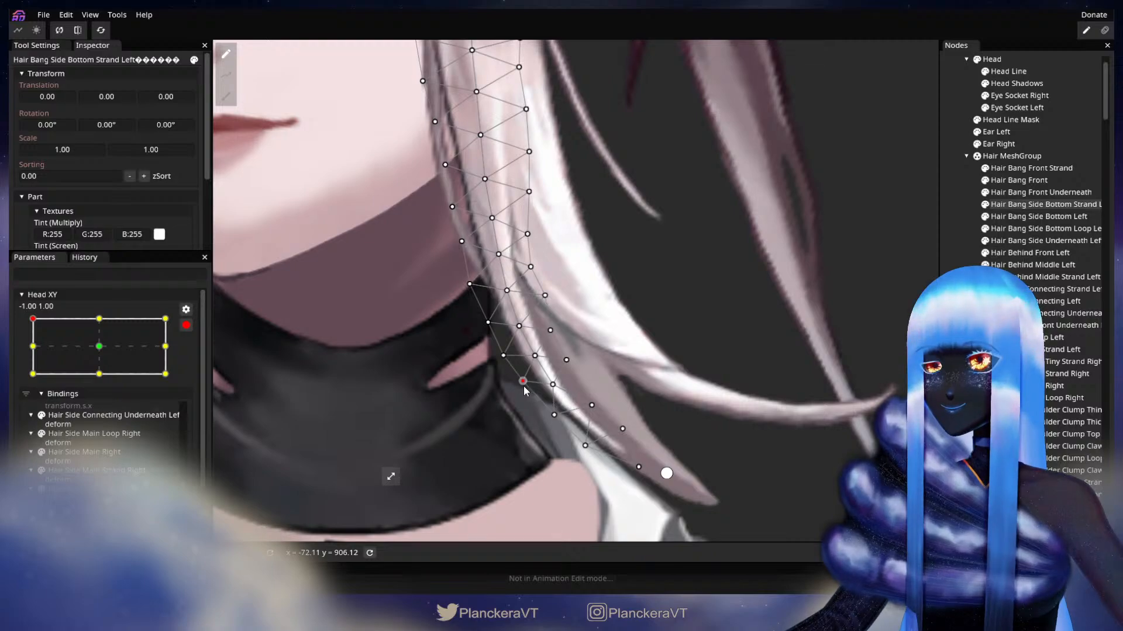
{"action": "left_click", "coordinate": [186, 325]}
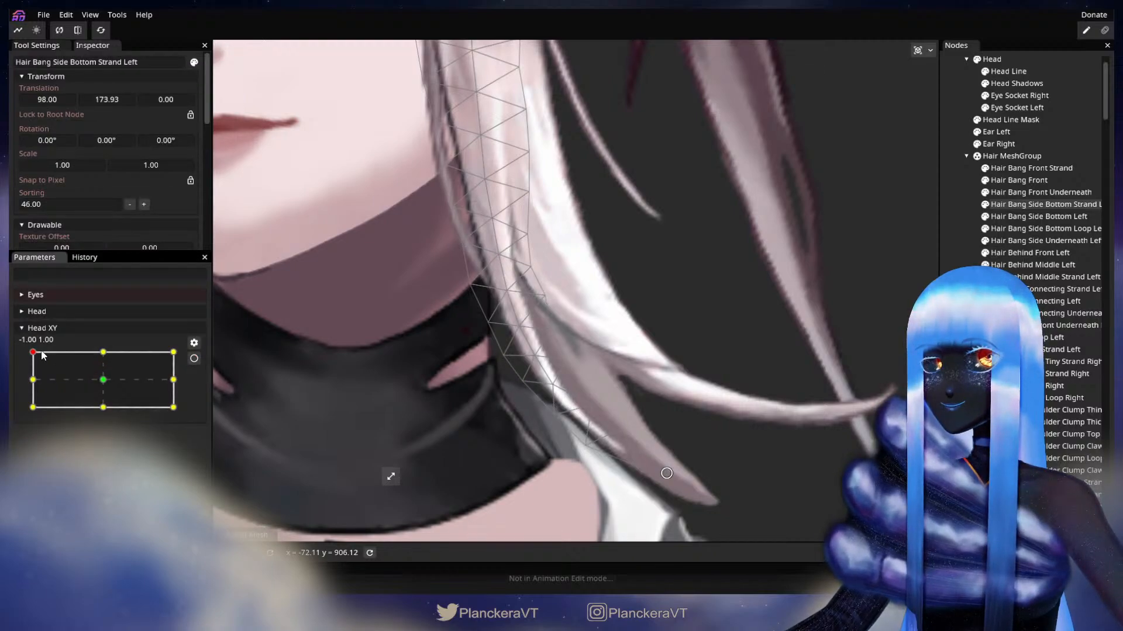
{"action": "mouse_move", "coordinate": [33, 353]}
{"action": "left_mouse_down"}
{"action": "mouse_move", "coordinate": [27, 384]}
{"action": "mouse_move", "coordinate": [24, 354]}
{"action": "left_mouse_up"}
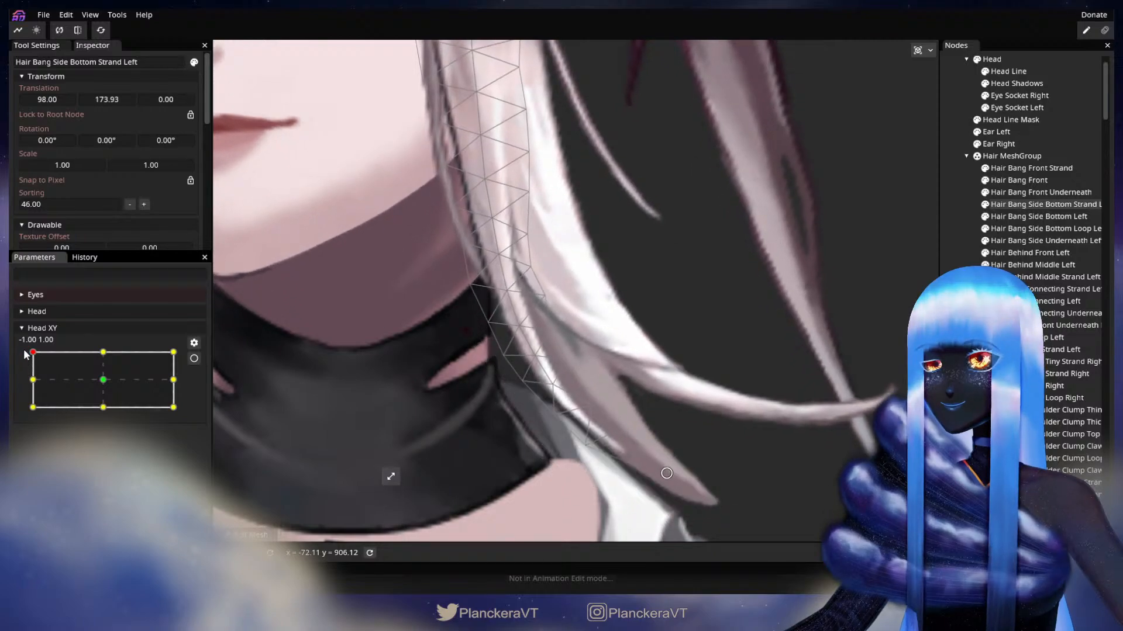
{"action": "left_click", "coordinate": [194, 359]}
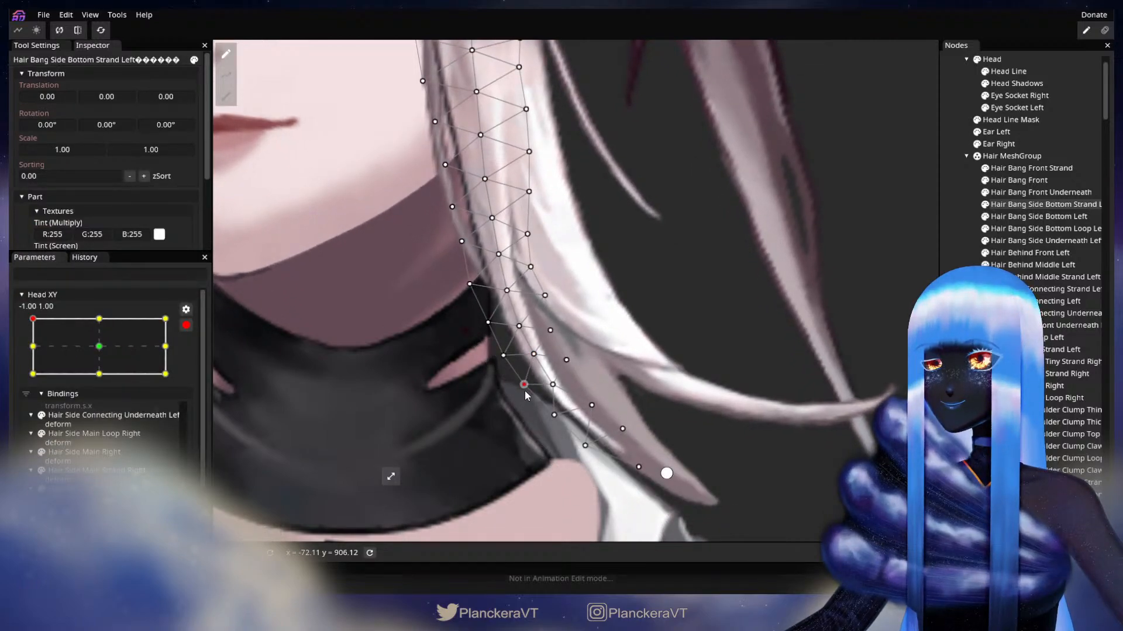
Retest the head turn, rearm Head XY at -1.00, 1.00 and move the central vertex above the strand's tip slightly outward and down.
{"action": "left_click", "coordinate": [186, 325]}
{"action": "mouse_move", "coordinate": [33, 352]}
{"action": "left_mouse_down"}
{"action": "mouse_move", "coordinate": [29, 375]}
{"action": "mouse_move", "coordinate": [26, 350]}
{"action": "left_mouse_up"}
{"action": "left_click", "coordinate": [194, 359]}
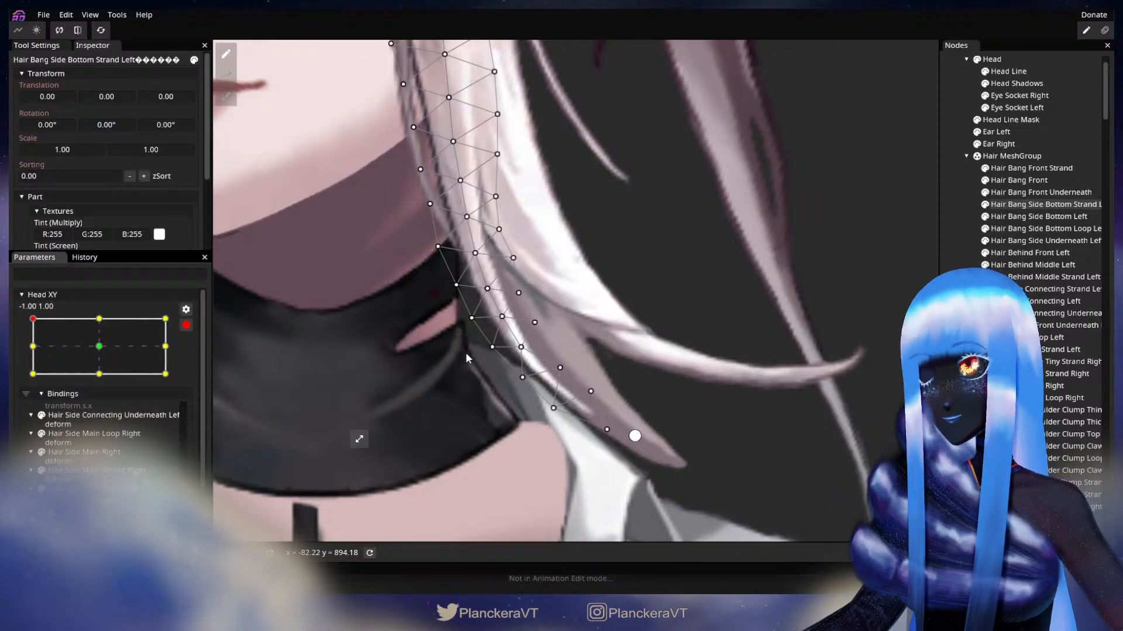
{"action": "left_click", "coordinate": [528, 353]}
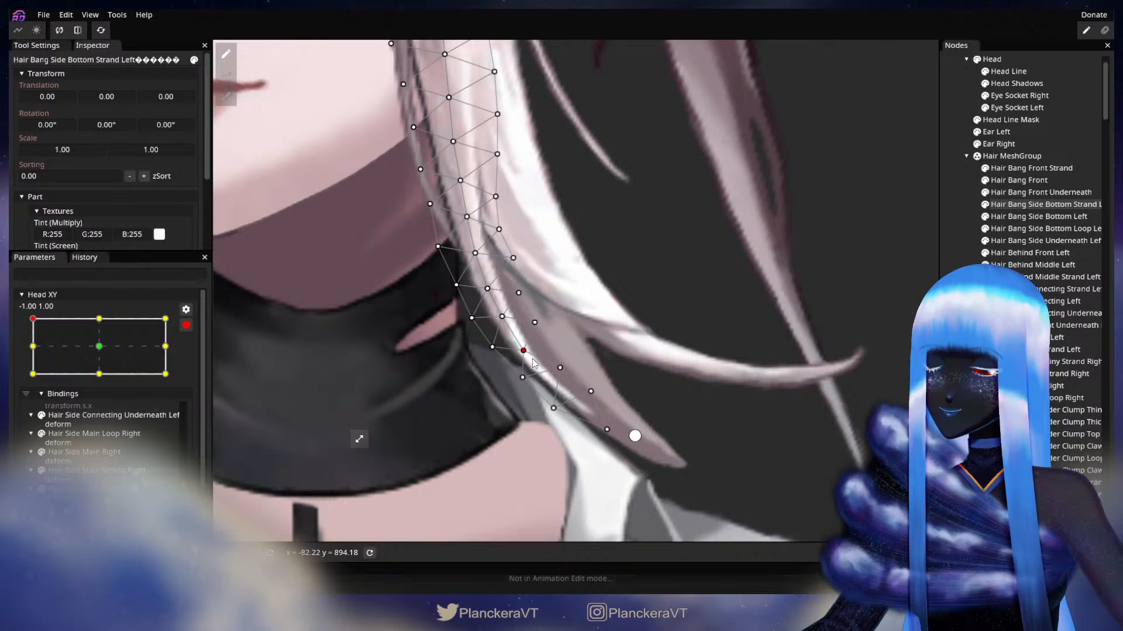
Check the head turn, rearm Head XY at -1.00, 1.00 and fine-tune the vertices on both sides of the strand's tip section.
{"action": "left_click", "coordinate": [186, 325]}
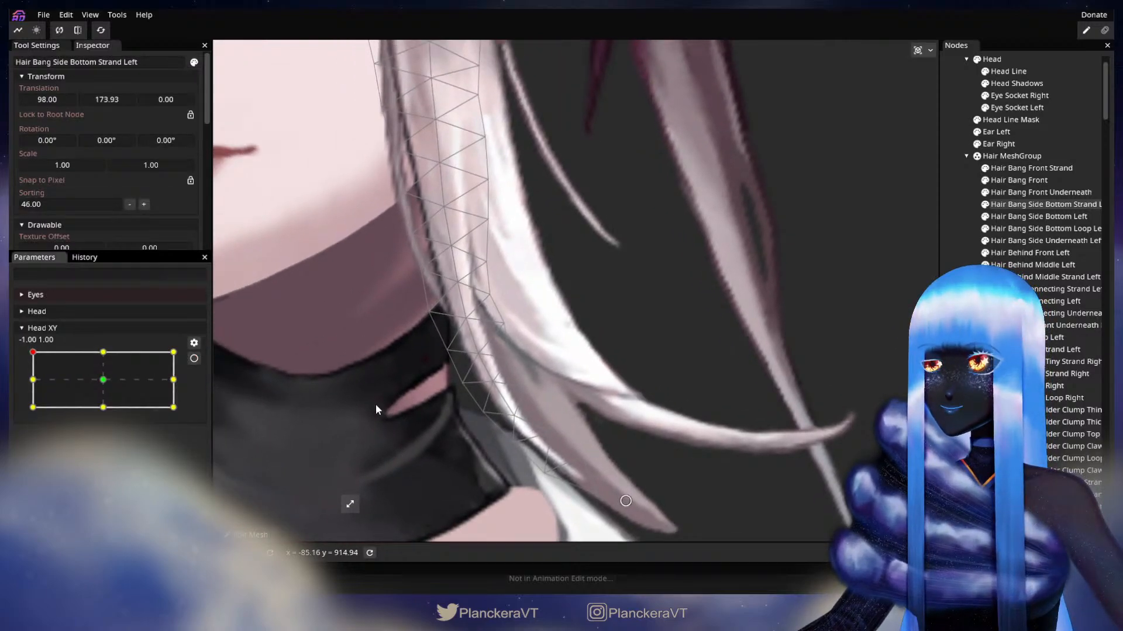
{"action": "mouse_move", "coordinate": [29, 353]}
{"action": "left_mouse_down"}
{"action": "mouse_move", "coordinate": [29, 380]}
{"action": "mouse_move", "coordinate": [32, 352]}
{"action": "left_mouse_up"}
{"action": "left_click", "coordinate": [193, 358]}
{"action": "left_click_drag", "start_coordinate": [540, 367], "coordinate": [546, 370]}
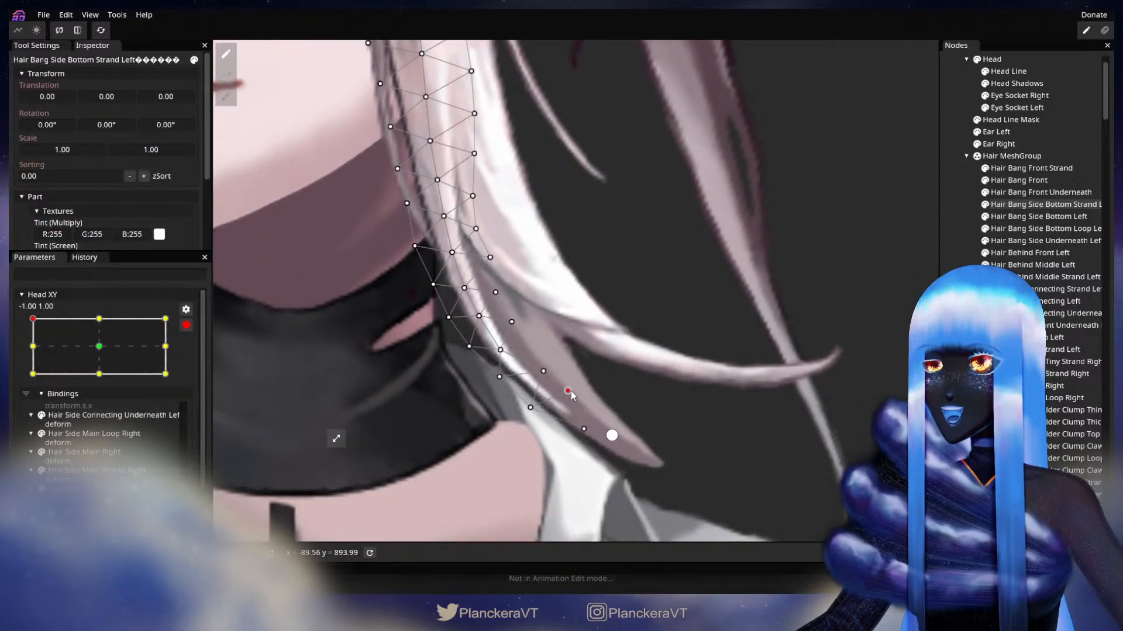
{"action": "left_click", "coordinate": [526, 411]}
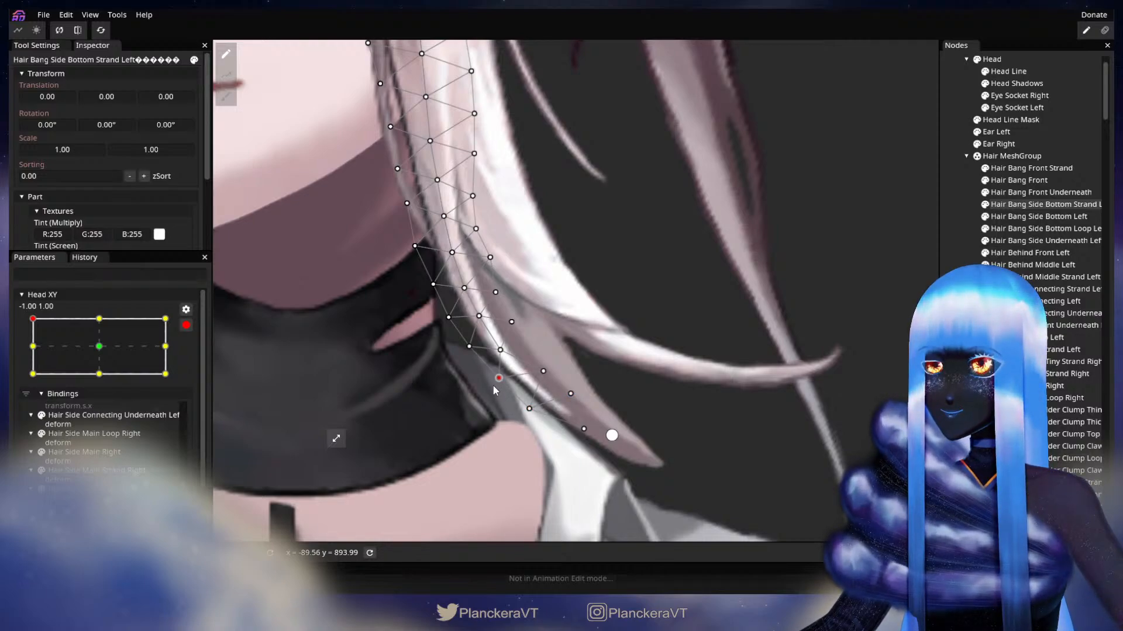
{"action": "left_click", "coordinate": [541, 373]}
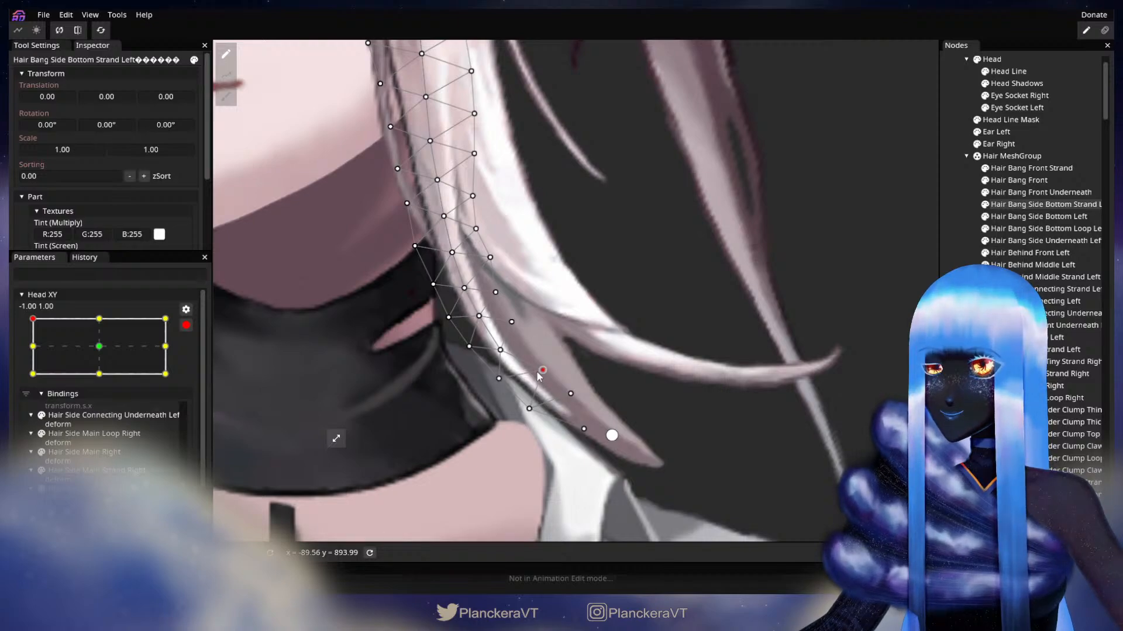
Retest the head turn, rearm Head XY at -1.00, 1.00 and nudge the strand's vertex just outside the collar slightly up and inward.
{"action": "left_click", "coordinate": [186, 325]}
{"action": "mouse_move", "coordinate": [33, 352]}
{"action": "left_mouse_down"}
{"action": "mouse_move", "coordinate": [31, 372]}
{"action": "mouse_move", "coordinate": [24, 351]}
{"action": "left_mouse_up"}
{"action": "left_click", "coordinate": [194, 358]}
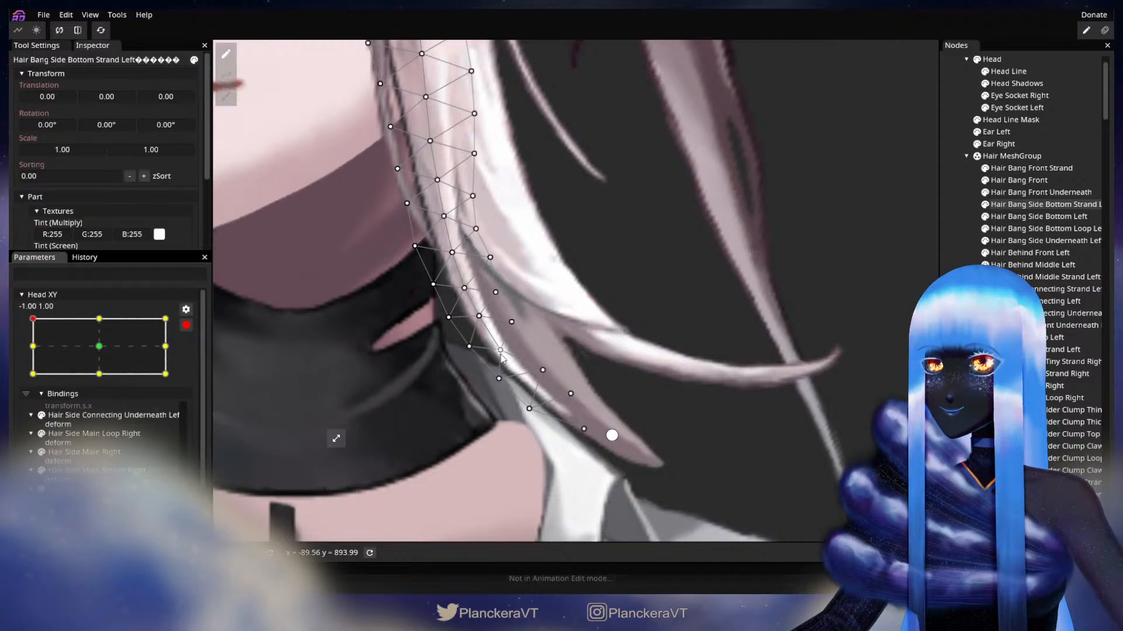
{"action": "left_click", "coordinate": [501, 350]}
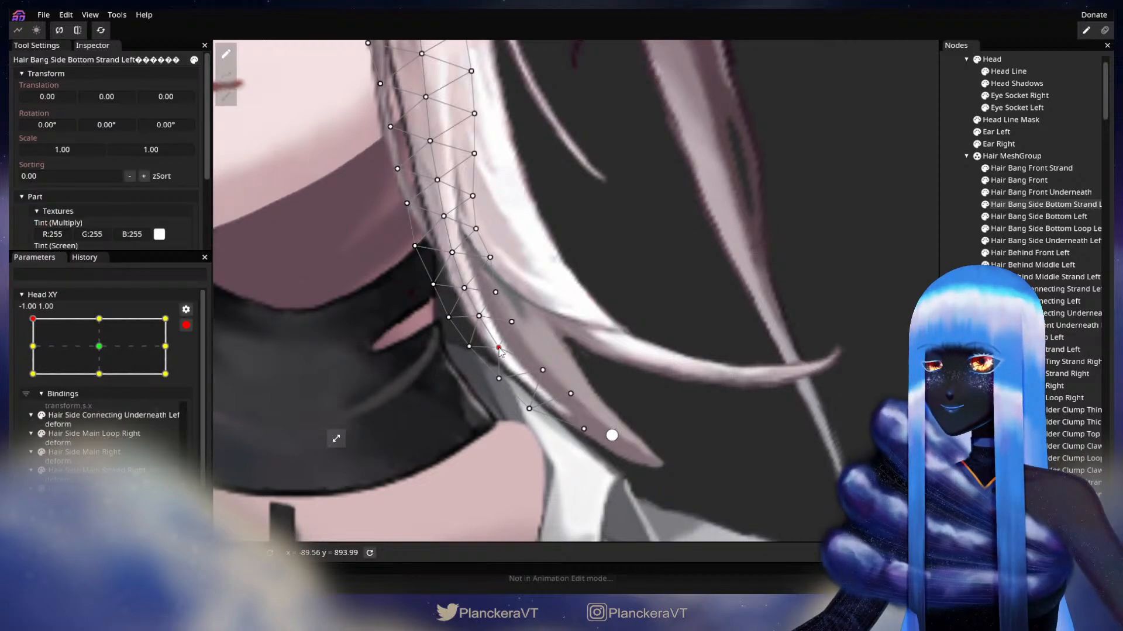
Disarm Head XY, deselect the strand and check the head turn from -1.00, 1.00 with the whole head in view.
{"action": "left_click", "coordinate": [186, 325]}
{"action": "mouse_move", "coordinate": [33, 353]}
{"action": "left_mouse_down"}
{"action": "mouse_move", "coordinate": [31, 384]}
{"action": "mouse_move", "coordinate": [30, 352]}
{"action": "left_mouse_up"}
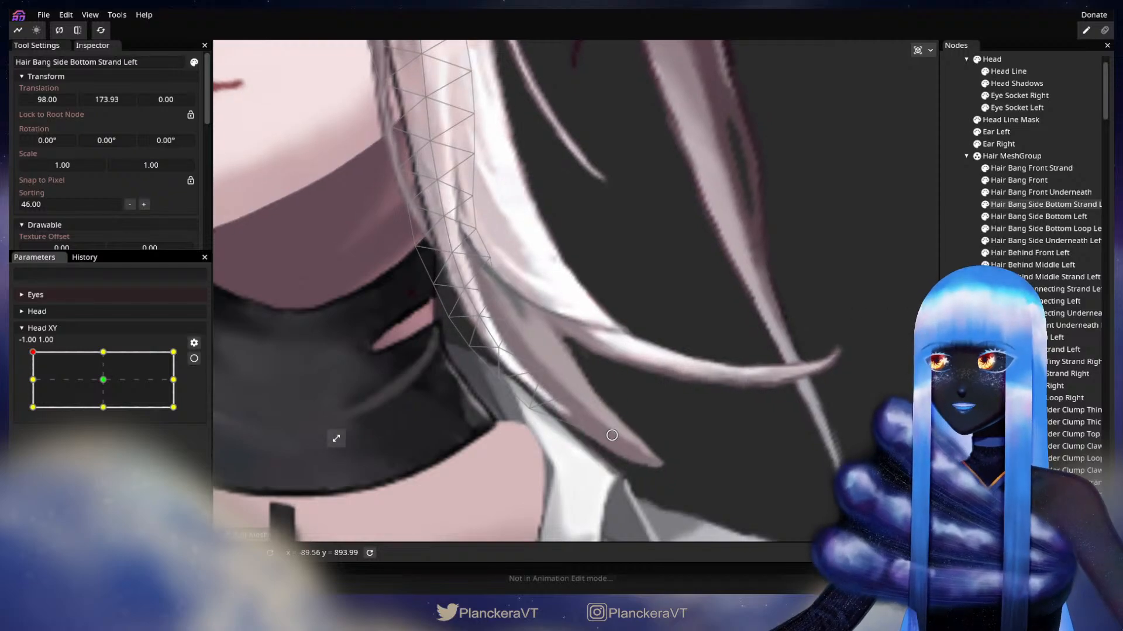
{"action": "key", "text": "Escape"}
{"action": "scroll", "coordinate": [483, 300], "scroll_direction": "down", "scroll_amount": 6}
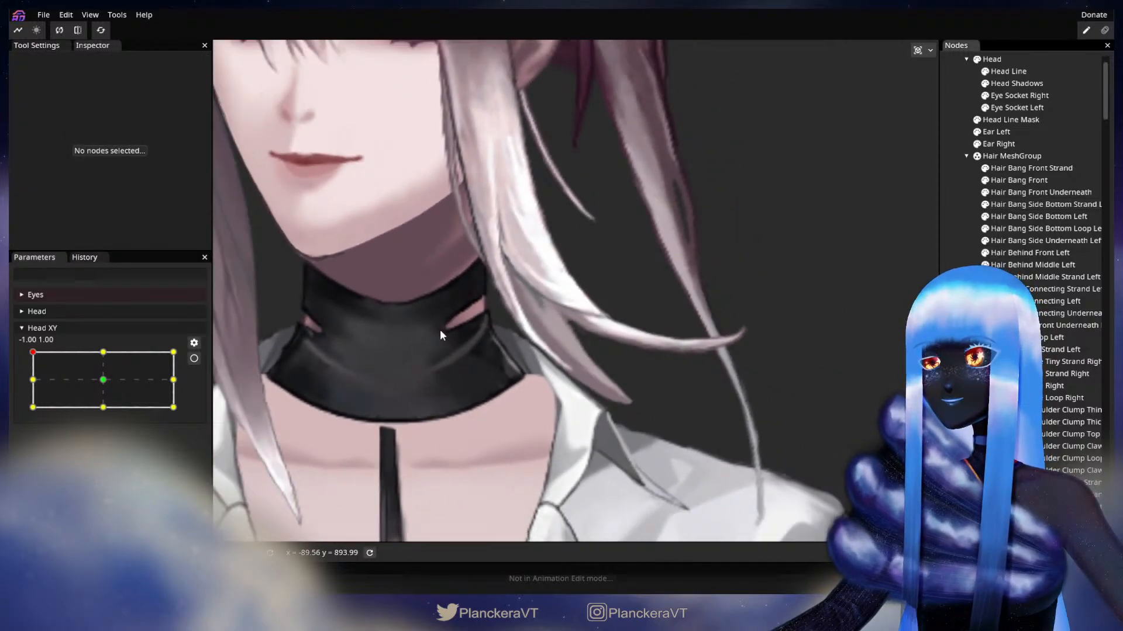
{"action": "scroll", "coordinate": [445, 345], "scroll_direction": "down", "scroll_amount": 4}
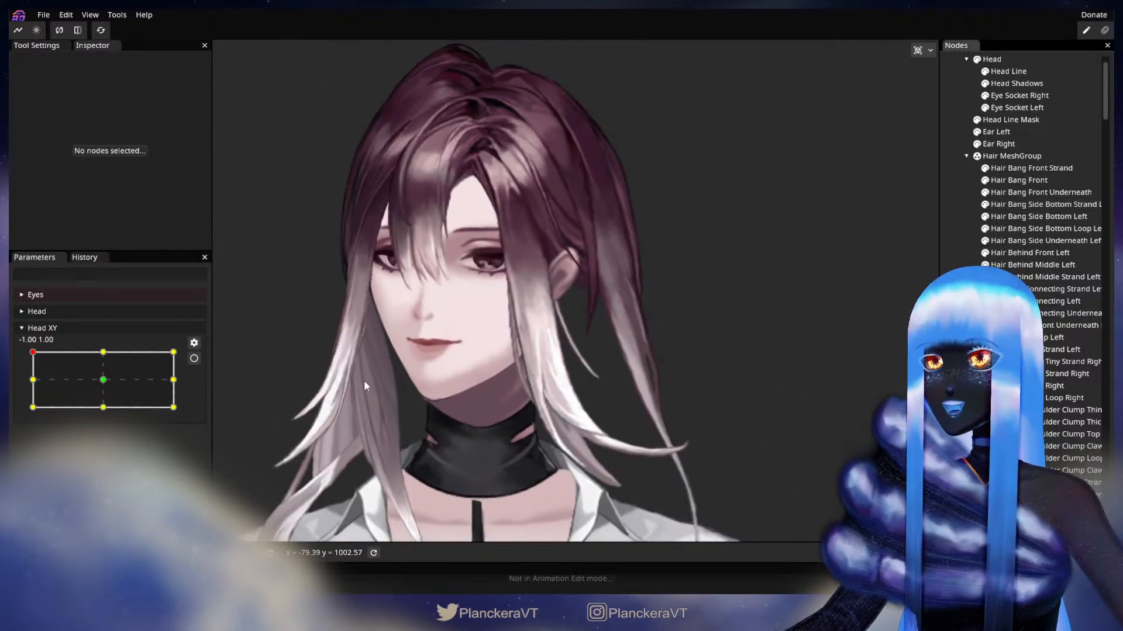
{"action": "mouse_move", "coordinate": [36, 349]}
{"action": "left_mouse_down"}
{"action": "mouse_move", "coordinate": [30, 389]}
{"action": "mouse_move", "coordinate": [30, 343]}
{"action": "mouse_move", "coordinate": [120, 341]}
{"action": "mouse_move", "coordinate": [32, 349]}
{"action": "left_mouse_up"}
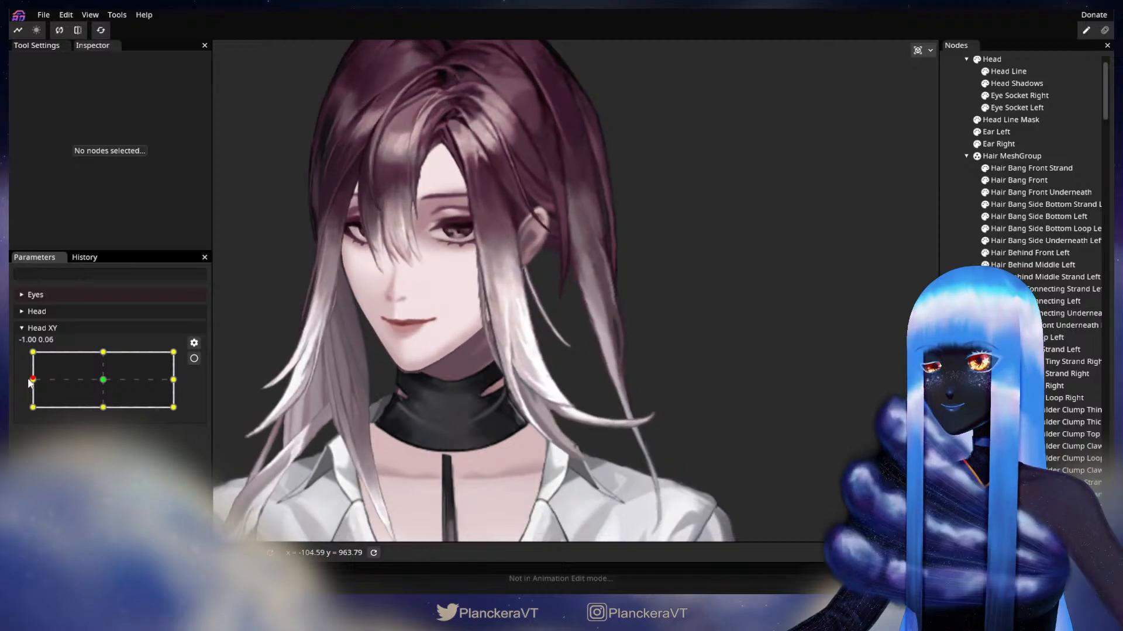
Rearm Head XY at -1.00, 1.00 and use the Circle Brush to push Hair Bang Side Bottom Strand Left's tip section slightly toward the neck.
{"action": "left_click", "coordinate": [194, 359]}
{"action": "scroll", "coordinate": [437, 353], "scroll_direction": "up", "scroll_amount": 2}
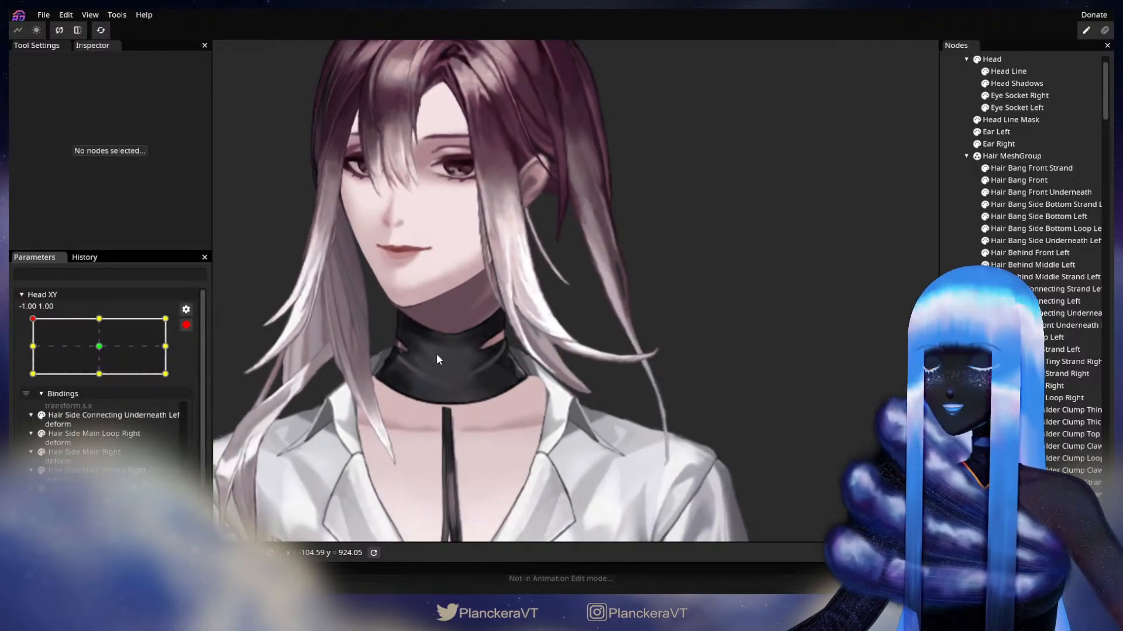
{"action": "scroll", "coordinate": [558, 360], "scroll_direction": "up", "scroll_amount": 3}
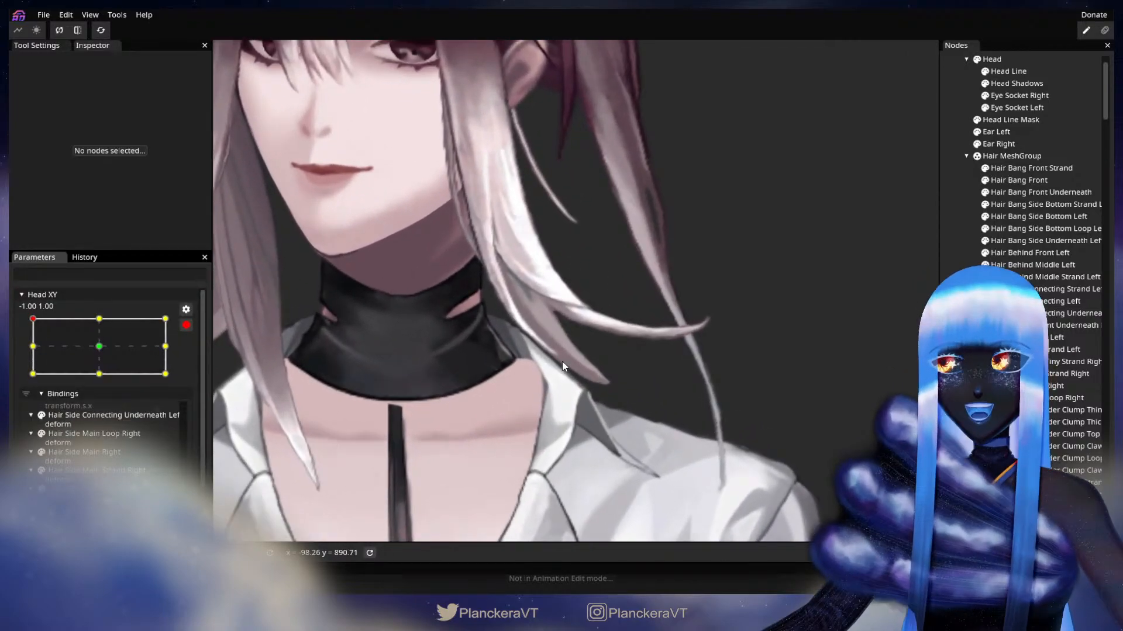
{"action": "left_click", "coordinate": [1041, 192]}
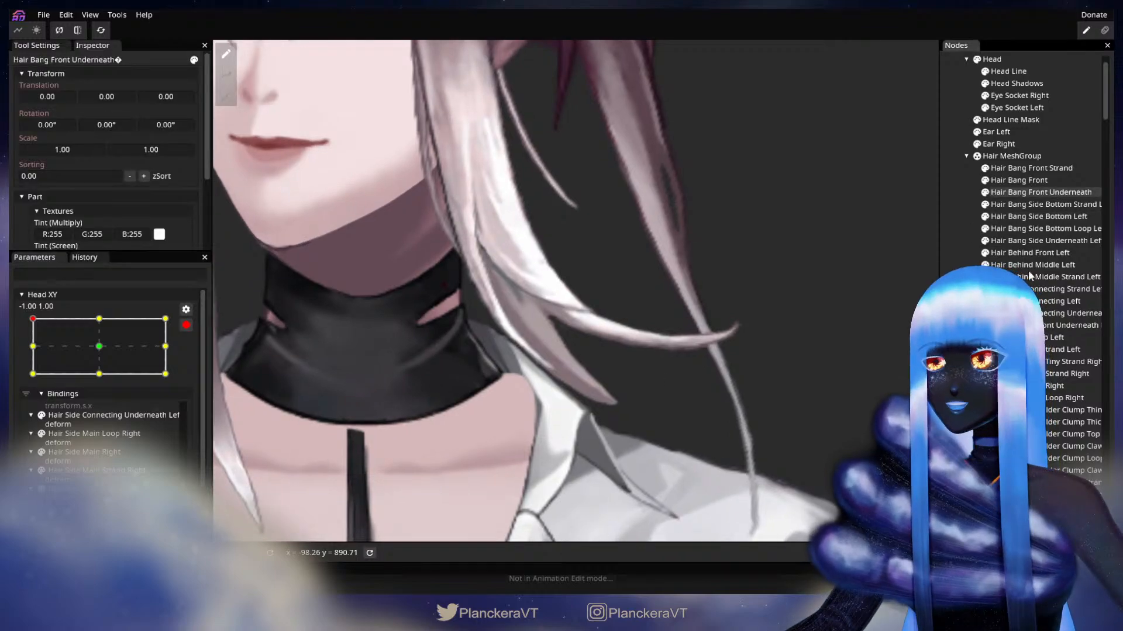
{"action": "left_click", "coordinate": [1044, 204]}
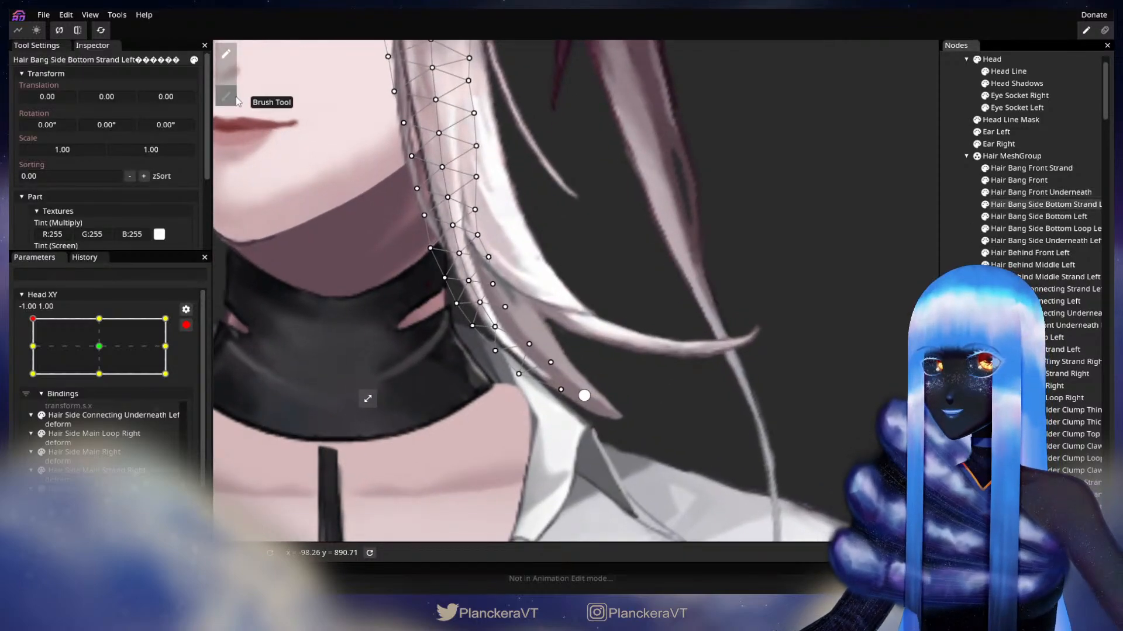
{"action": "left_click", "coordinate": [226, 95]}
{"action": "left_click_drag", "start_coordinate": [544, 418], "coordinate": [533, 420]}
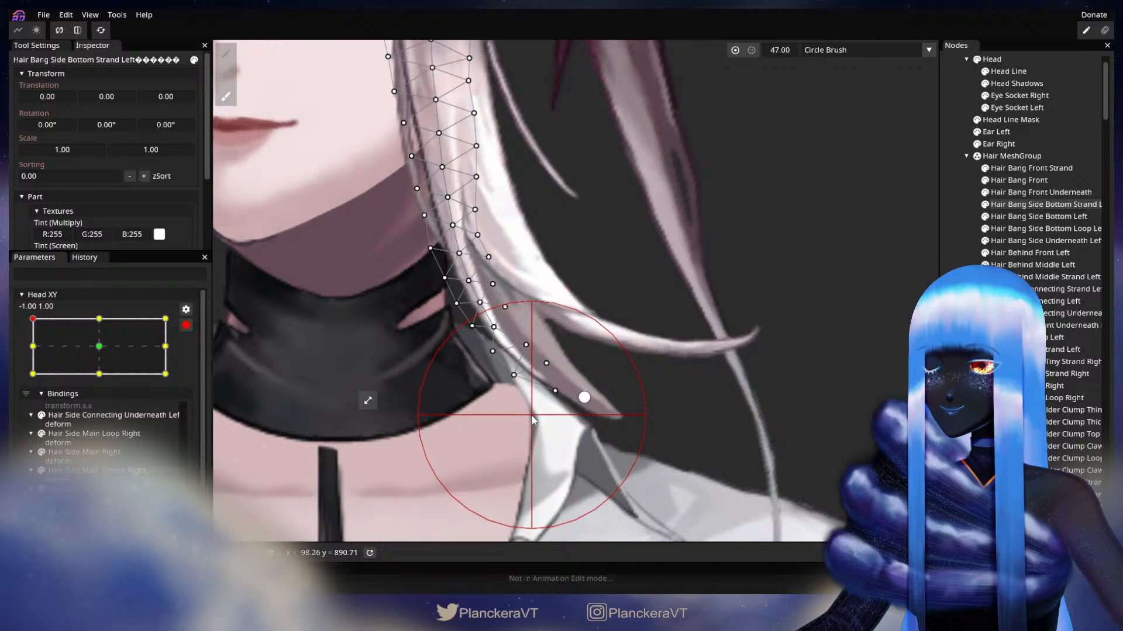
{"action": "left_click", "coordinate": [710, 384]}
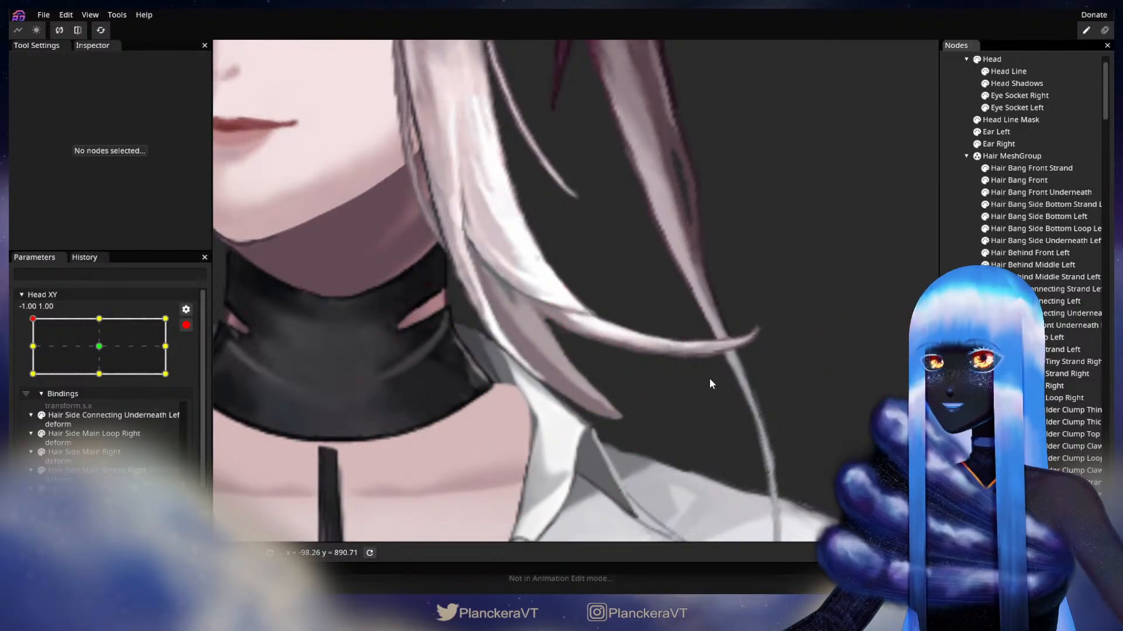
Disarm Head XY and examine the brushed strand while moving the head away from and back to -1.00, 1.00.
{"action": "scroll", "coordinate": [710, 383], "scroll_direction": "down", "scroll_amount": 8}
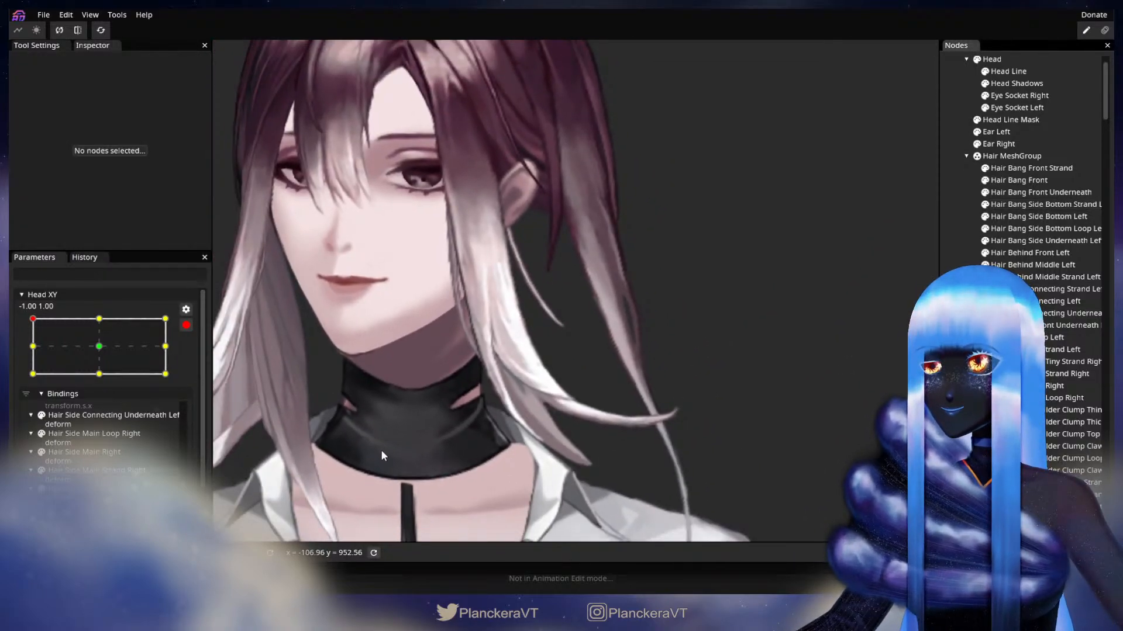
{"action": "left_click", "coordinate": [187, 326]}
{"action": "mouse_move", "coordinate": [32, 352]}
{"action": "left_mouse_down"}
{"action": "mouse_move", "coordinate": [28, 383]}
{"action": "mouse_move", "coordinate": [32, 347]}
{"action": "mouse_move", "coordinate": [118, 346]}
{"action": "mouse_move", "coordinate": [37, 345]}
{"action": "mouse_move", "coordinate": [27, 378]}
{"action": "mouse_move", "coordinate": [31, 349]}
{"action": "left_mouse_up"}
{"action": "scroll", "coordinate": [385, 468], "scroll_direction": "up", "scroll_amount": 5}
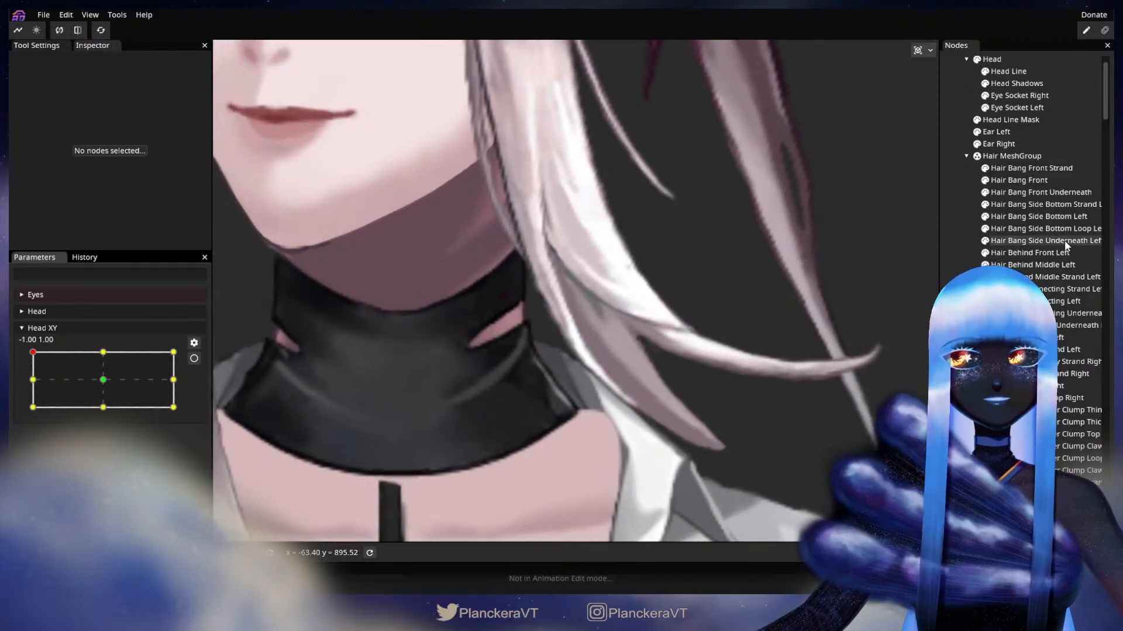
Test Hair Bang Side Bottom Strand Left, rearm Head XY at -1.00, 1.00 and reposition the vertices on both sides of its section above the tip.
{"action": "left_click", "coordinate": [1042, 229]}
{"action": "left_click", "coordinate": [1035, 206]}
{"action": "scroll", "coordinate": [321, 435], "scroll_direction": "up", "scroll_amount": 5}
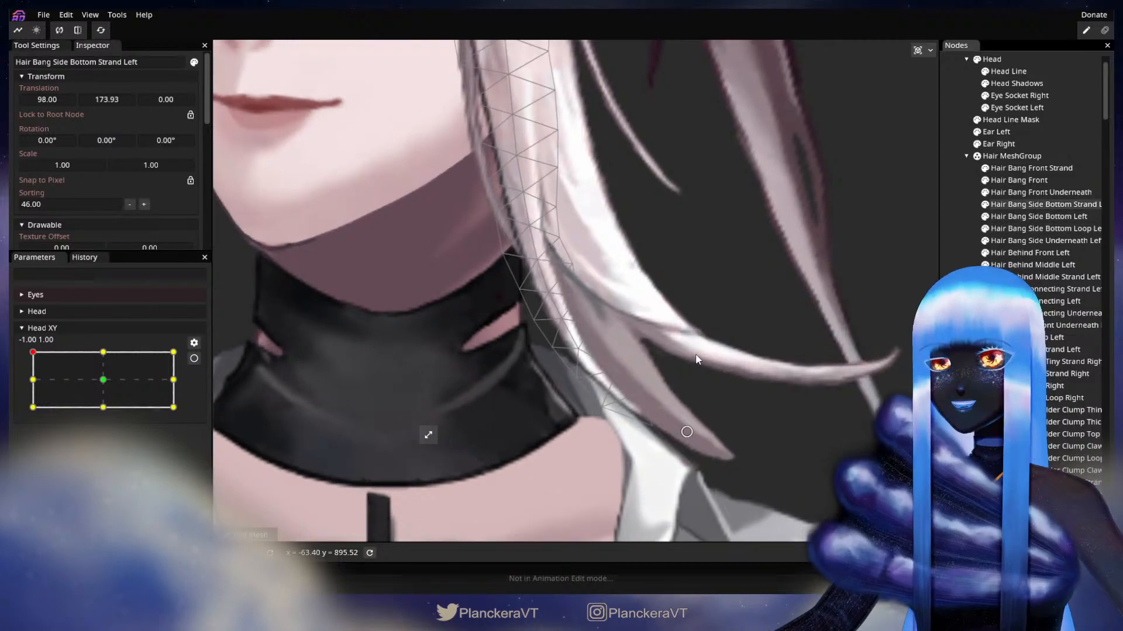
{"action": "mouse_move", "coordinate": [33, 352]}
{"action": "left_mouse_down"}
{"action": "mouse_move", "coordinate": [13, 400]}
{"action": "mouse_move", "coordinate": [31, 354]}
{"action": "left_mouse_up"}
{"action": "left_click", "coordinate": [194, 358]}
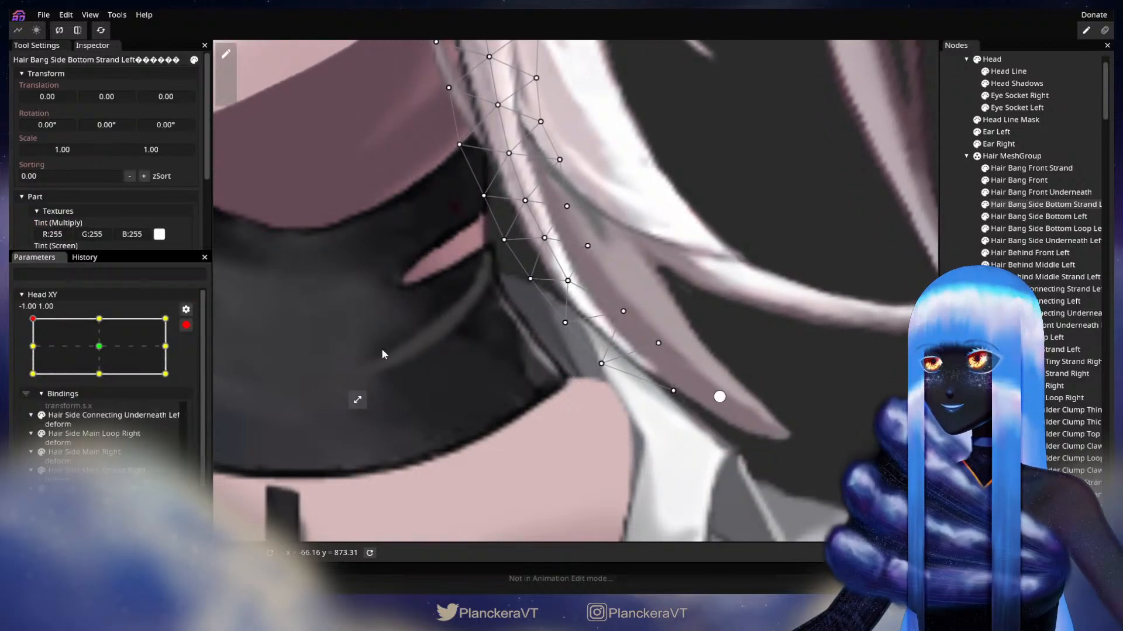
{"action": "left_click_drag", "start_coordinate": [560, 325], "coordinate": [633, 318]}
{"action": "left_click_drag", "start_coordinate": [601, 363], "coordinate": [606, 367]}
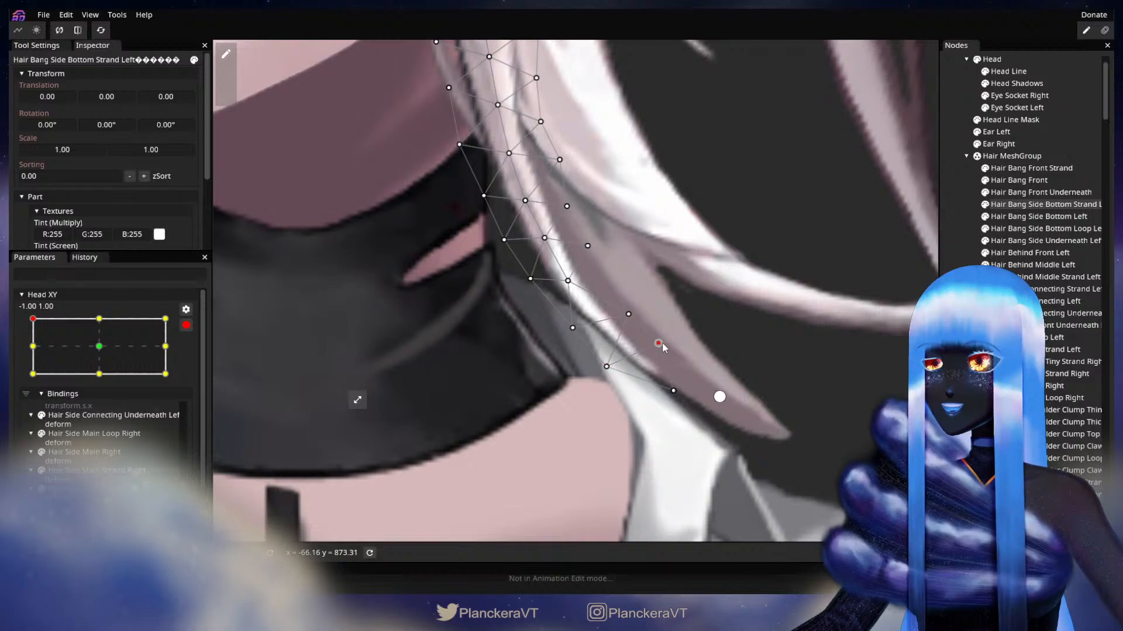
{"action": "left_click_drag", "start_coordinate": [668, 343], "coordinate": [626, 319]}
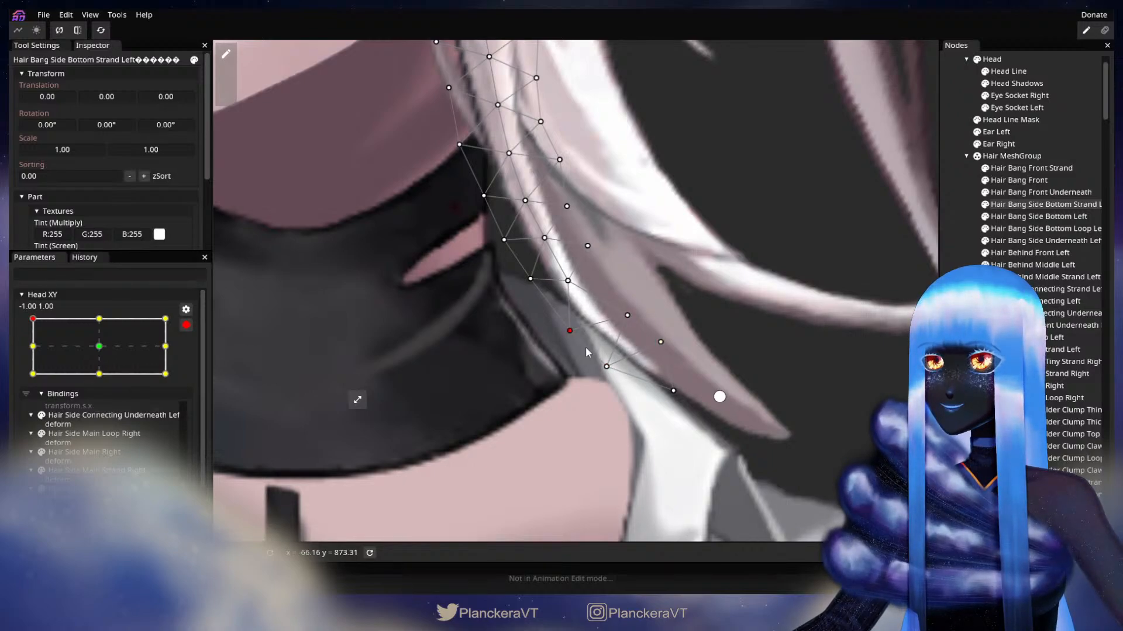
{"action": "left_click_drag", "start_coordinate": [627, 317], "coordinate": [625, 318]}
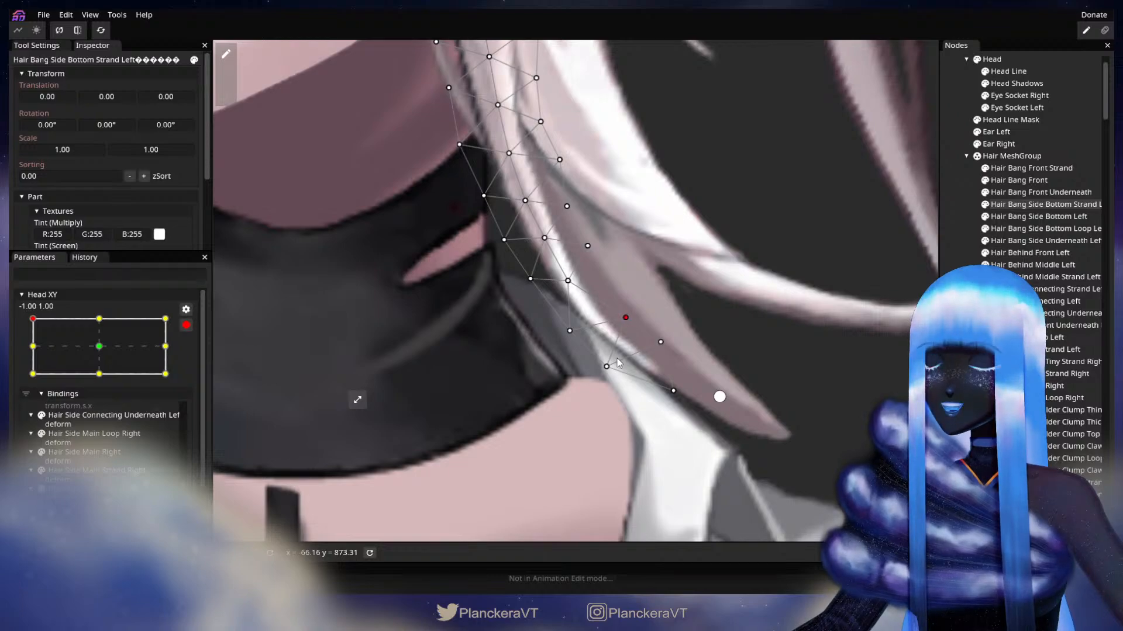
{"action": "left_click_drag", "start_coordinate": [609, 371], "coordinate": [610, 370]}
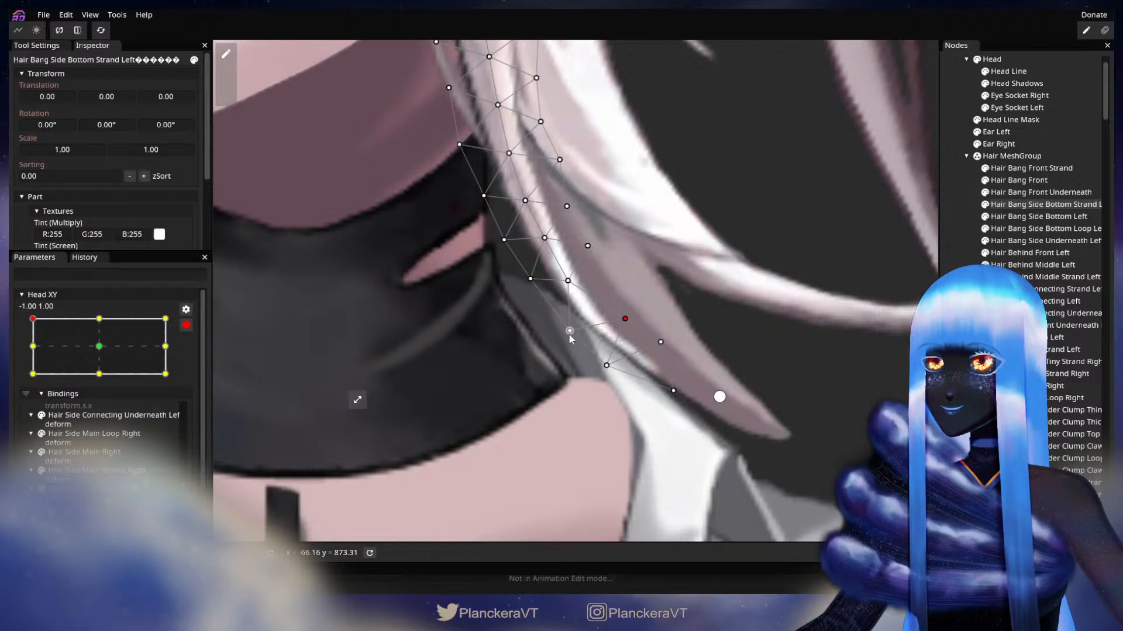
{"action": "left_click_drag", "start_coordinate": [566, 336], "coordinate": [560, 424]}
Deselect the strand, disarm Head XY and inspect the reshaped tip during a head turn, both zoomed out and close to the collar.
{"action": "key", "text": "Escape"}
{"action": "scroll", "coordinate": [622, 371], "scroll_direction": "down", "scroll_amount": 6}
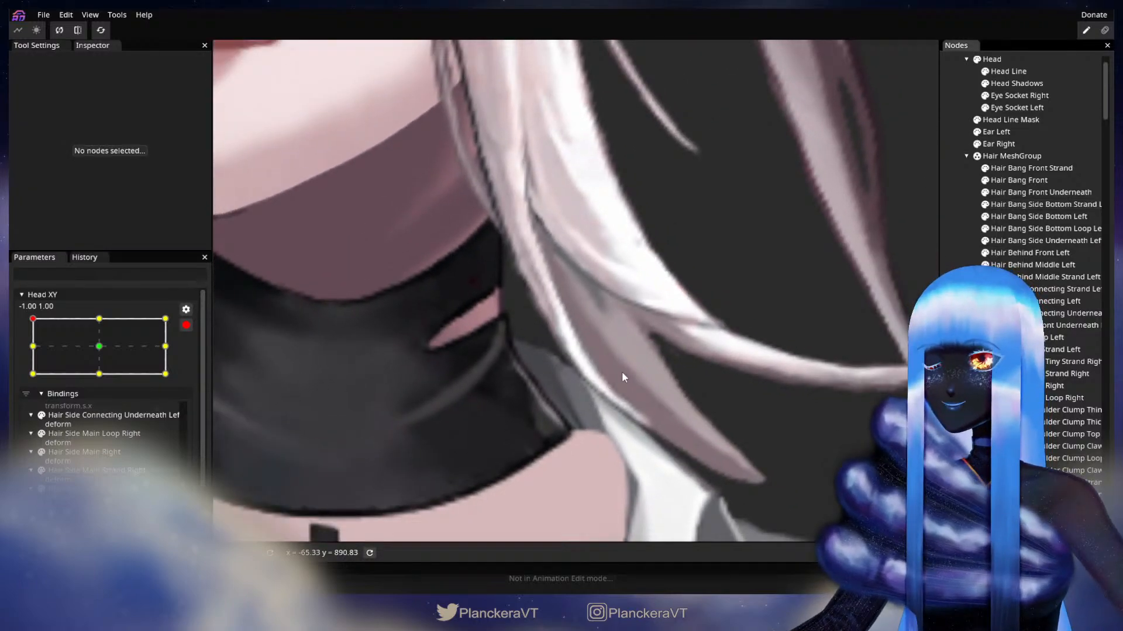
{"action": "scroll", "coordinate": [647, 399], "scroll_direction": "down", "scroll_amount": 6}
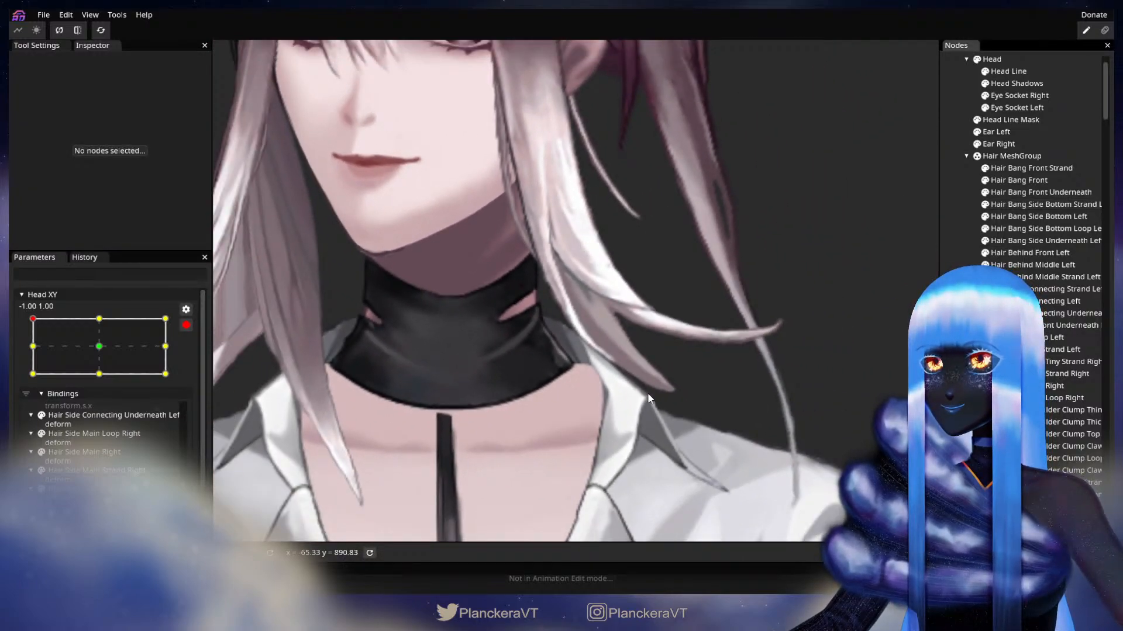
{"action": "left_click_drag", "start_coordinate": [655, 344], "coordinate": [559, 415]}
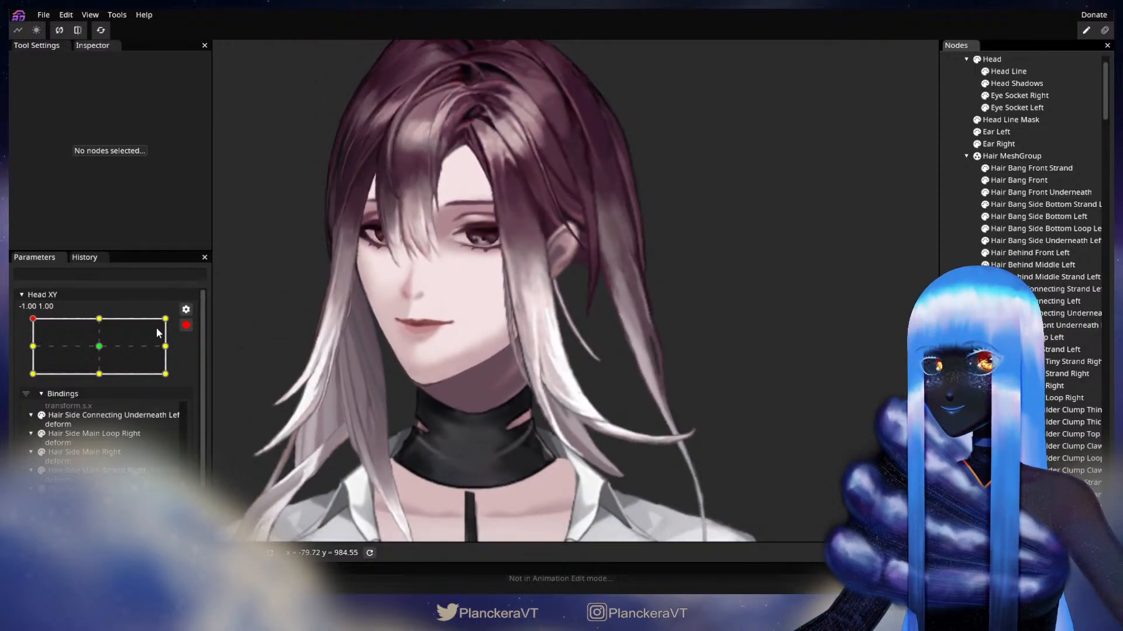
{"action": "left_click", "coordinate": [186, 325]}
{"action": "mouse_move", "coordinate": [33, 353]}
{"action": "left_mouse_down"}
{"action": "mouse_move", "coordinate": [26, 381]}
{"action": "mouse_move", "coordinate": [30, 349]}
{"action": "left_mouse_up"}
{"action": "left_click_drag", "start_coordinate": [541, 539], "coordinate": [521, 457]}
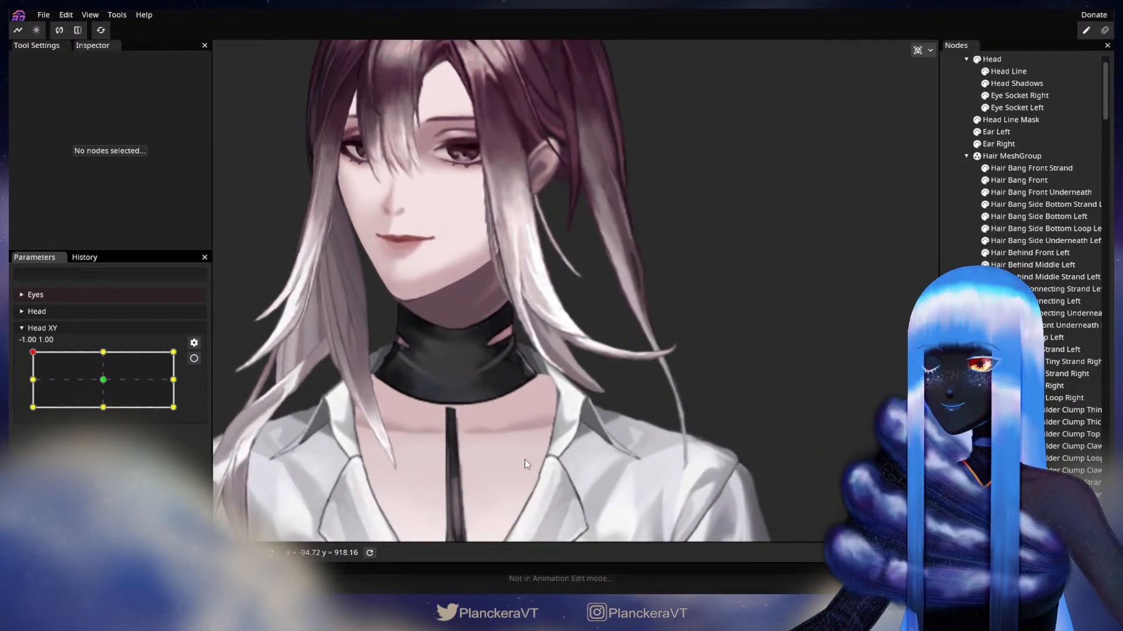
{"action": "scroll", "coordinate": [523, 428], "scroll_direction": "up", "scroll_amount": 4}
{"action": "scroll", "coordinate": [483, 449], "scroll_direction": "up", "scroll_amount": 3}
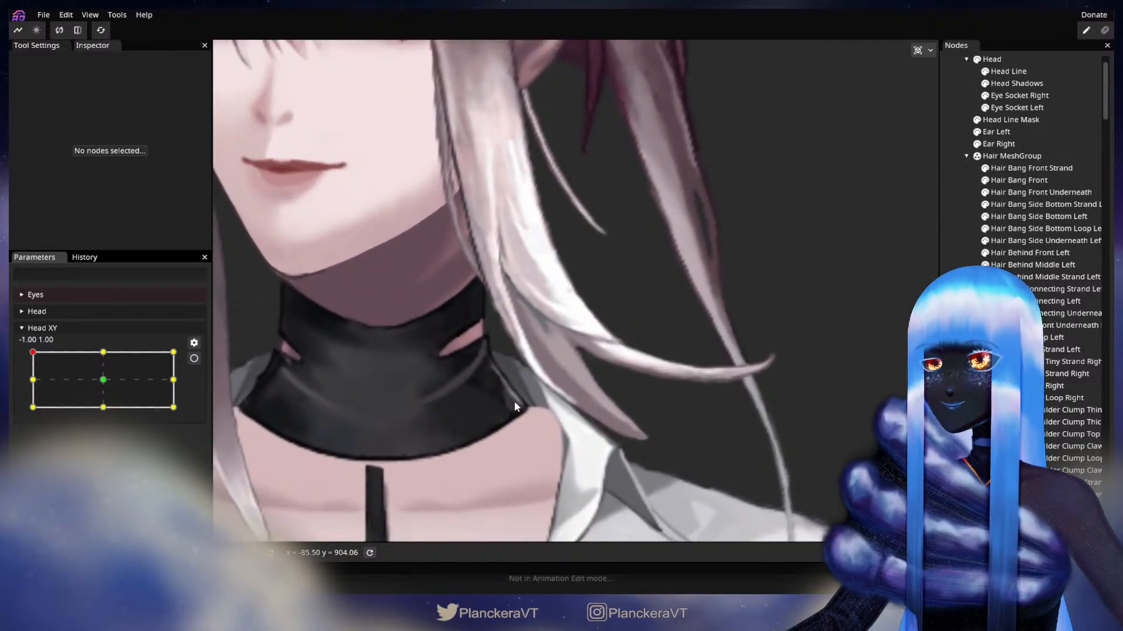
Reselect Hair Bang Side Bottom Strand Left, rearm Head XY at -1.00, 1.00 and fine-tune the vertices beside the collar and above the tip.
{"action": "left_click", "coordinate": [1054, 205]}
{"action": "scroll", "coordinate": [665, 425], "scroll_direction": "up", "scroll_amount": 3}
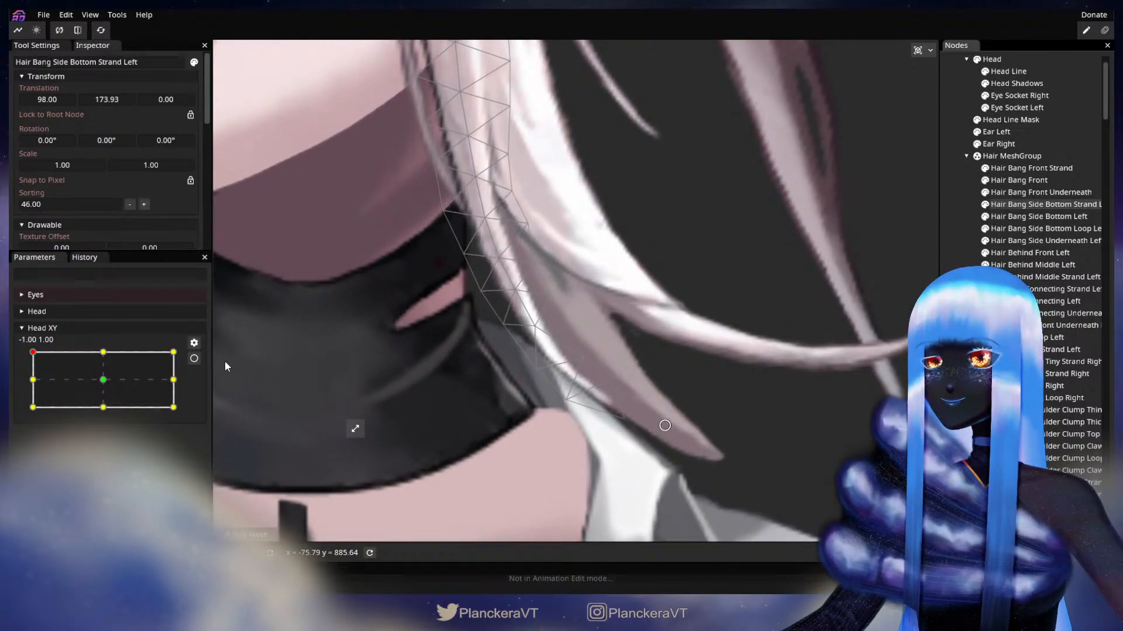
{"action": "mouse_move", "coordinate": [33, 353]}
{"action": "left_mouse_down"}
{"action": "mouse_move", "coordinate": [29, 379]}
{"action": "mouse_move", "coordinate": [28, 354]}
{"action": "left_mouse_up"}
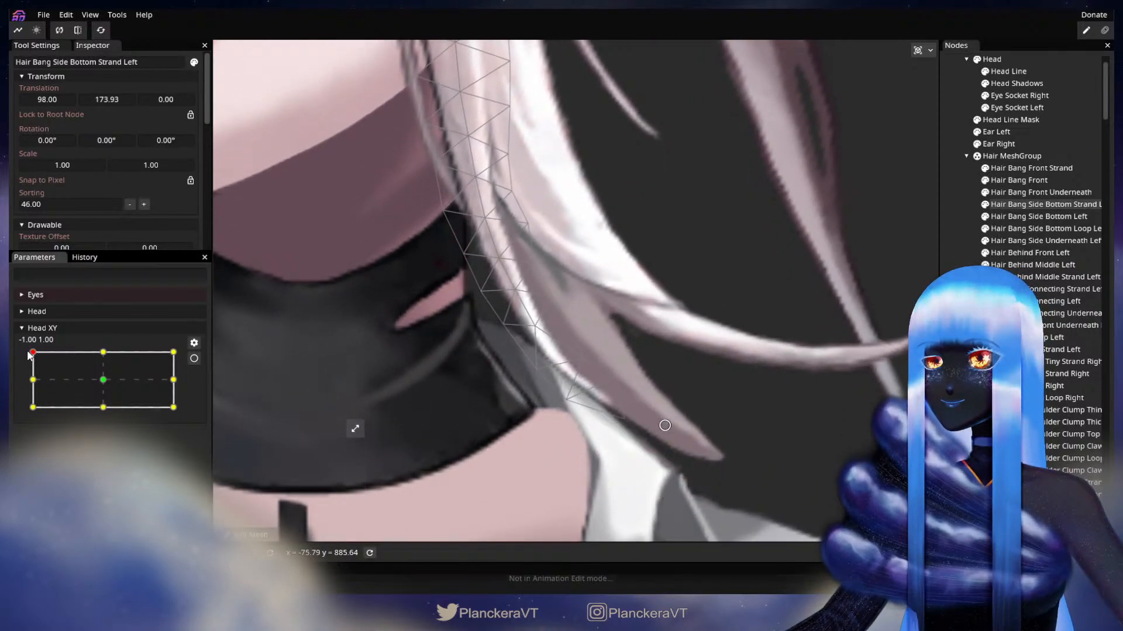
{"action": "left_click", "coordinate": [194, 358]}
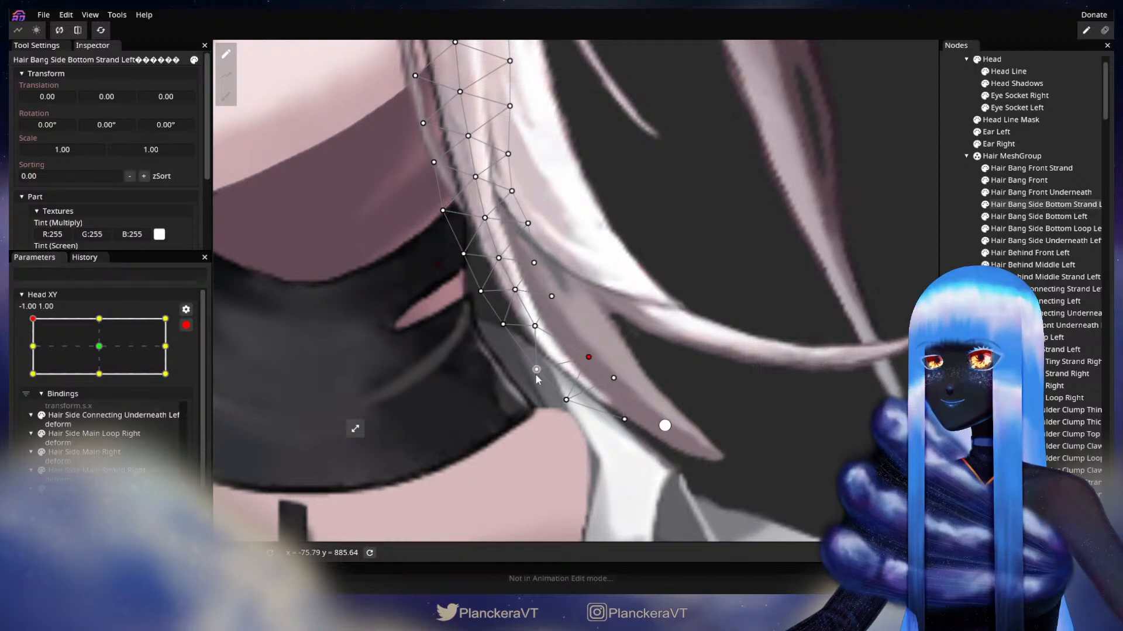
{"action": "left_click", "coordinate": [543, 331]}
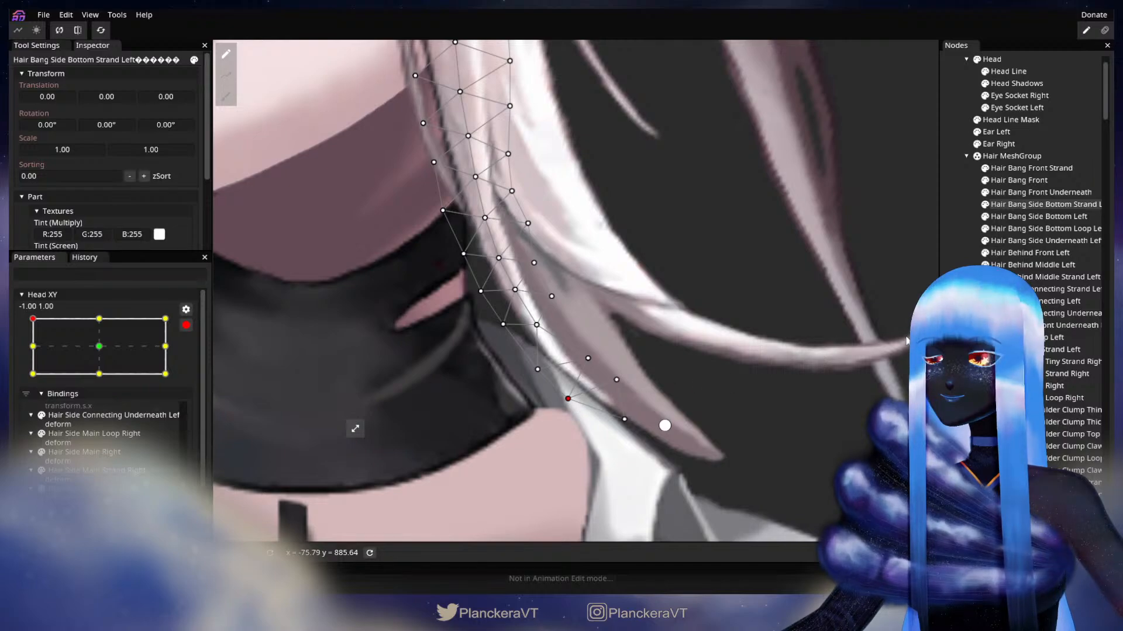
{"action": "left_click", "coordinate": [679, 376]}
Disarm Head XY and examine the side strands while moving the head repeatedly between -1.00, 1.00 and -1.00, 0.00.
{"action": "scroll", "coordinate": [682, 377], "scroll_direction": "down", "scroll_amount": 5}
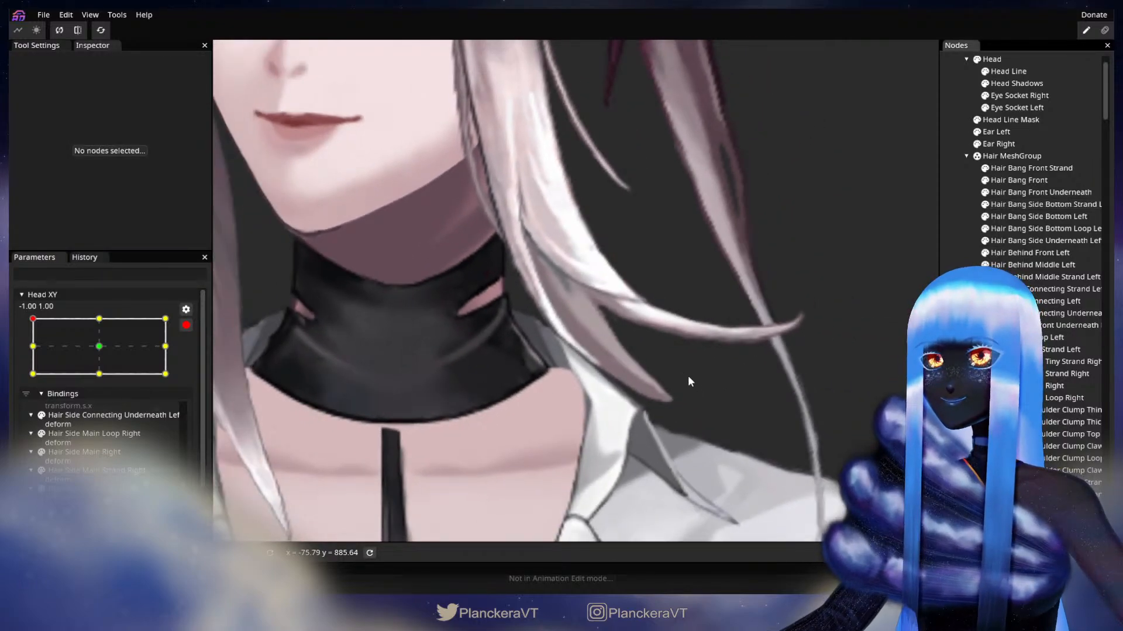
{"action": "scroll", "coordinate": [693, 372], "scroll_direction": "down", "scroll_amount": 4}
{"action": "left_click_drag", "start_coordinate": [694, 371], "coordinate": [688, 447]}
{"action": "left_click", "coordinate": [185, 325]}
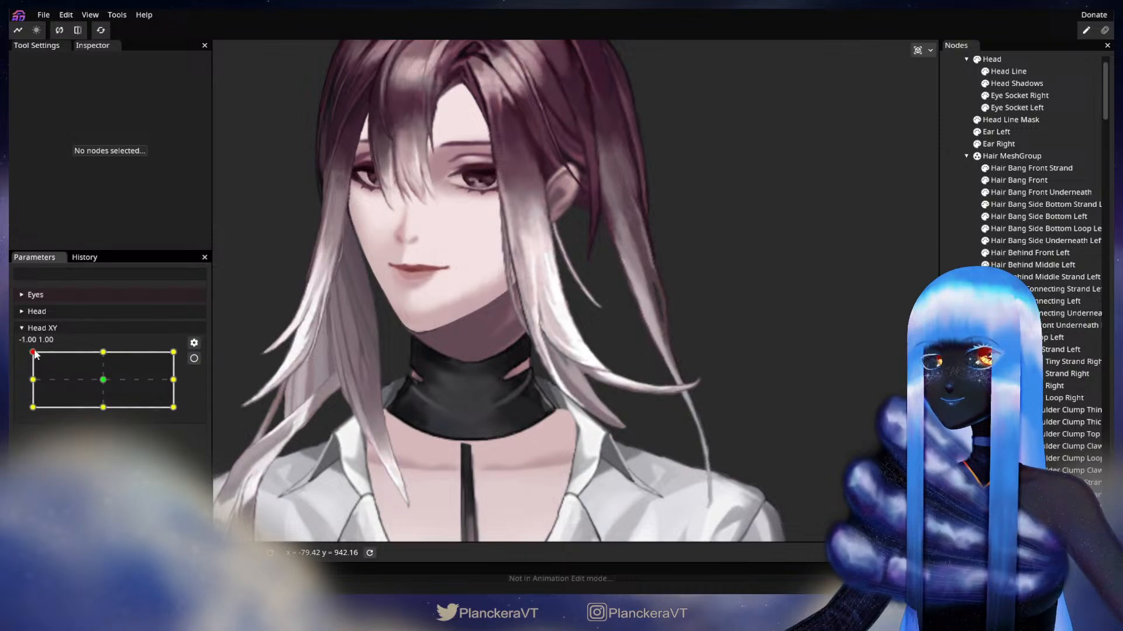
{"action": "mouse_move", "coordinate": [33, 352]}
{"action": "left_mouse_down"}
{"action": "mouse_move", "coordinate": [27, 389]}
{"action": "mouse_move", "coordinate": [21, 363]}
{"action": "mouse_move", "coordinate": [33, 354]}
{"action": "mouse_move", "coordinate": [112, 349]}
{"action": "mouse_move", "coordinate": [32, 338]}
{"action": "mouse_move", "coordinate": [93, 334]}
{"action": "mouse_move", "coordinate": [47, 345]}
{"action": "mouse_move", "coordinate": [27, 385]}
{"action": "mouse_move", "coordinate": [26, 358]}
{"action": "left_mouse_up"}
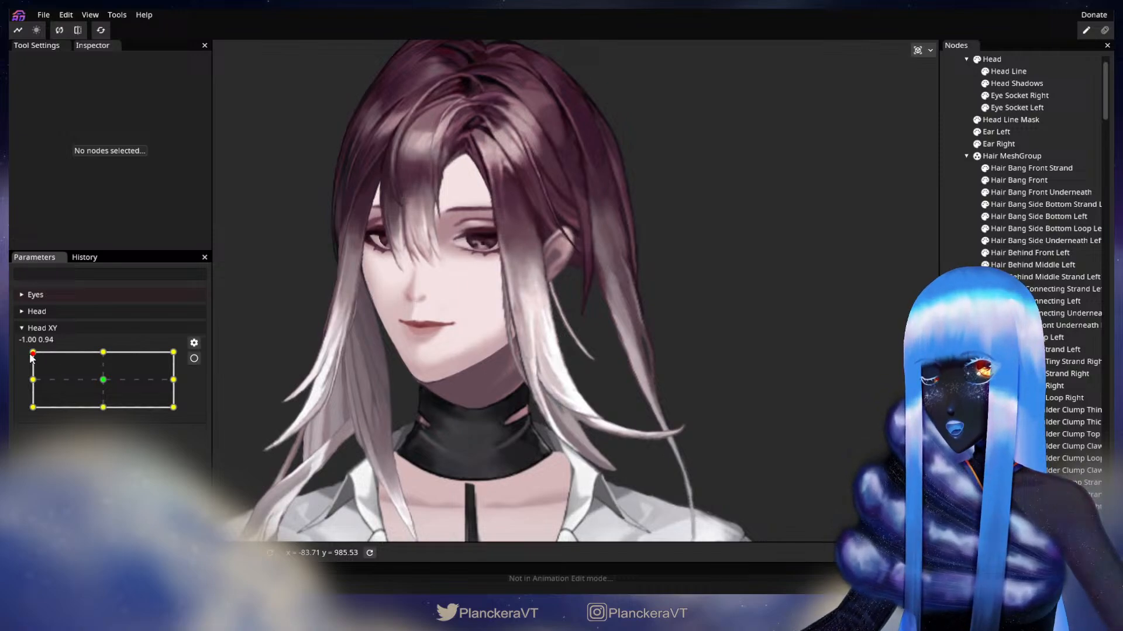
{"action": "left_click_drag", "start_coordinate": [32, 352], "coordinate": [27, 384]}
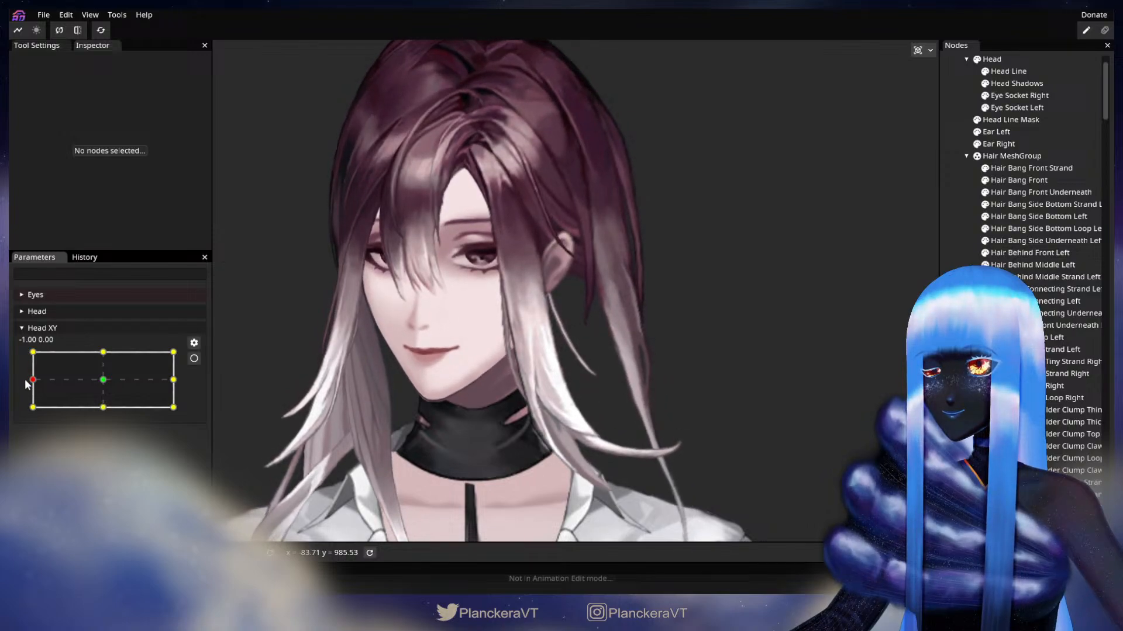
{"action": "scroll", "coordinate": [444, 395], "scroll_direction": "up", "scroll_amount": 5}
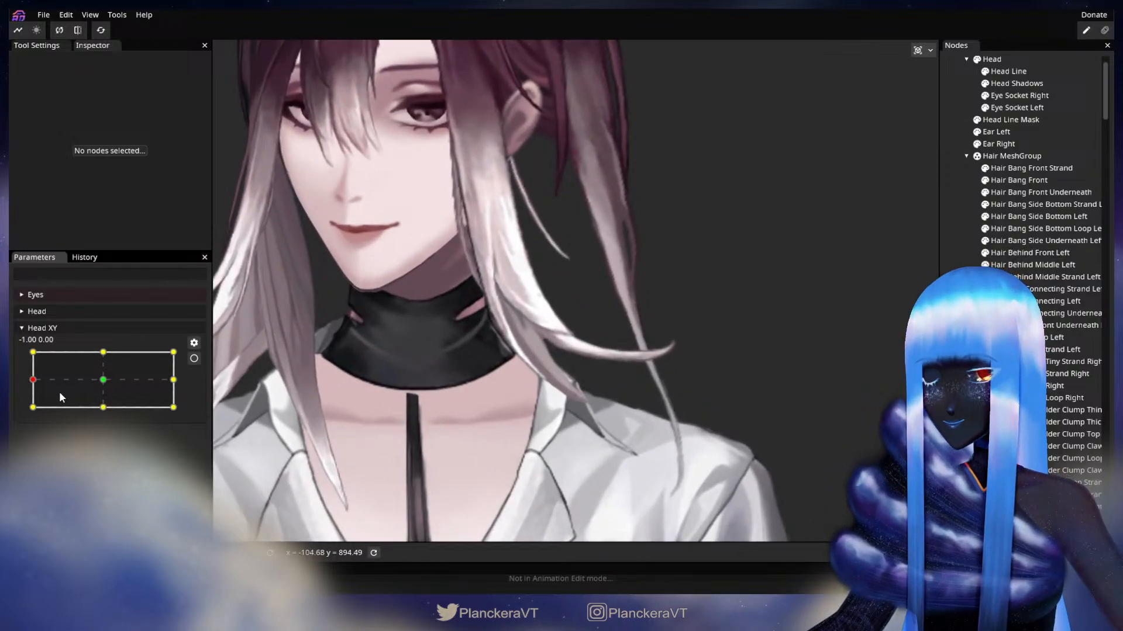
{"action": "left_click_drag", "start_coordinate": [31, 381], "coordinate": [33, 348]}
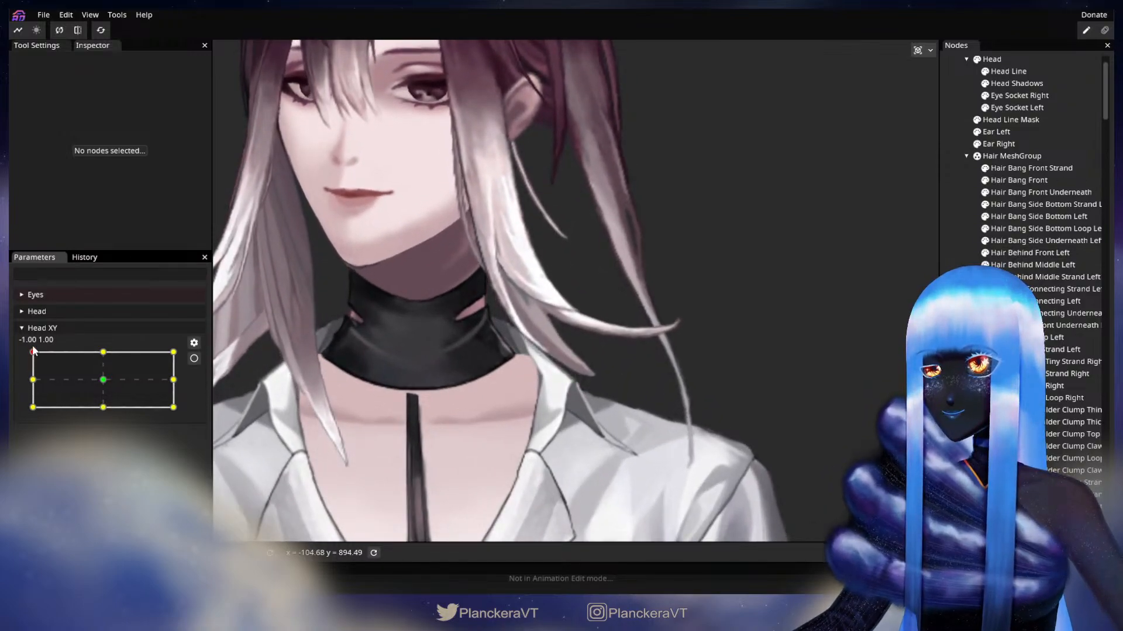
Rearm Head XY at -1.00, 1.00, select Hair Bang Side Bottom Strand Left and reposition the vertices along its edge beside the collar.
{"action": "left_click", "coordinate": [193, 359]}
{"action": "scroll", "coordinate": [443, 406], "scroll_direction": "up", "scroll_amount": 5}
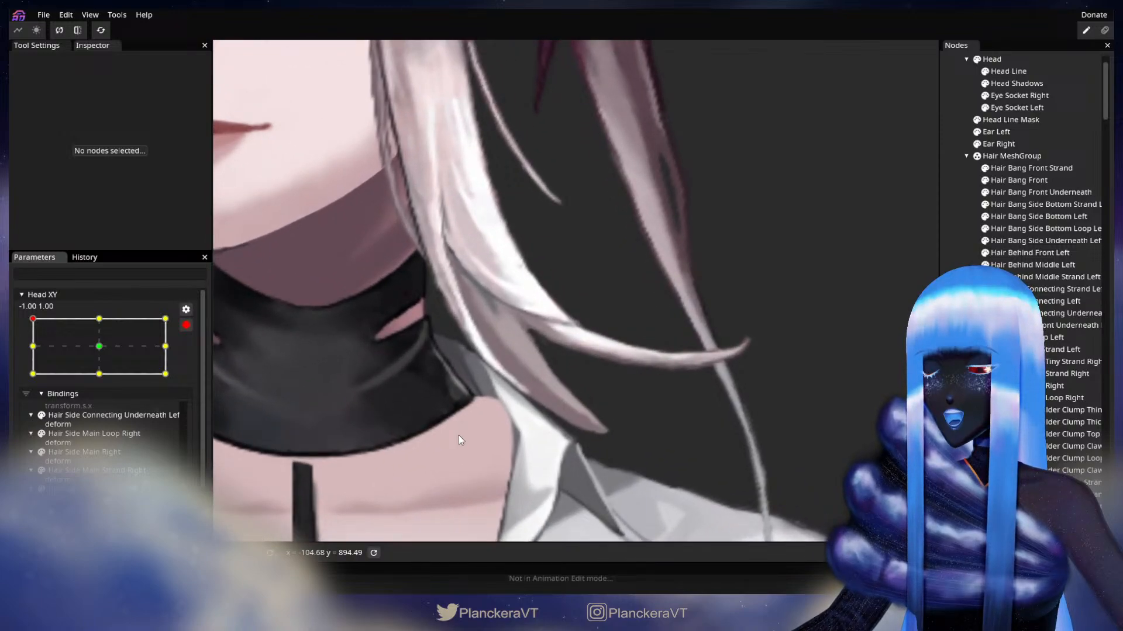
{"action": "scroll", "coordinate": [560, 371], "scroll_direction": "up", "scroll_amount": 5}
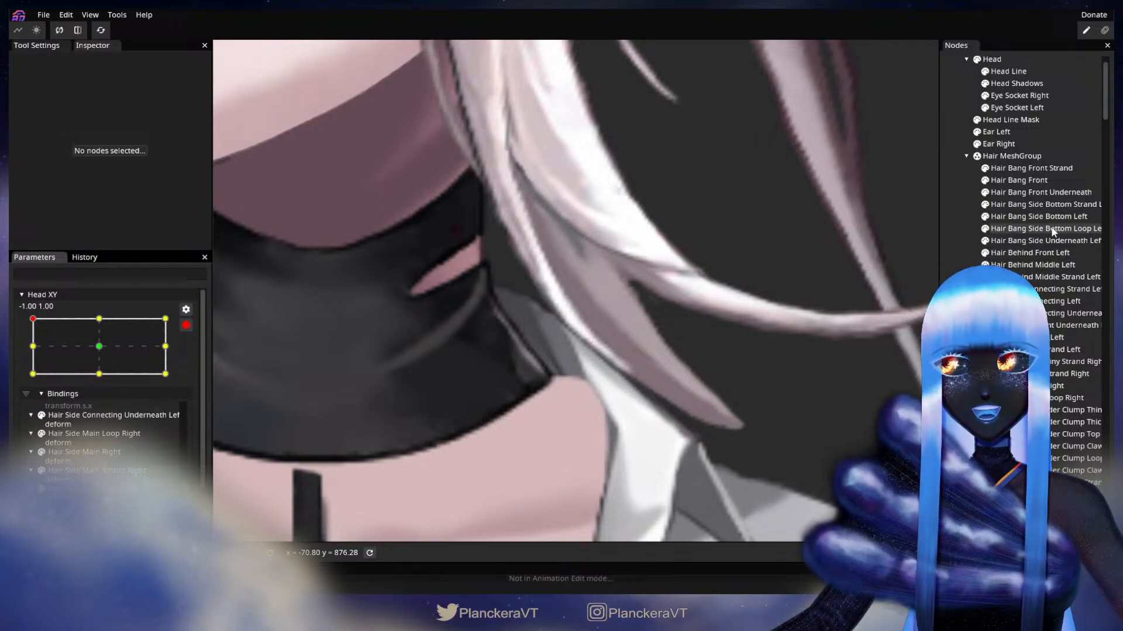
{"action": "left_click", "coordinate": [1041, 204]}
{"action": "scroll", "coordinate": [552, 353], "scroll_direction": "up", "scroll_amount": 2}
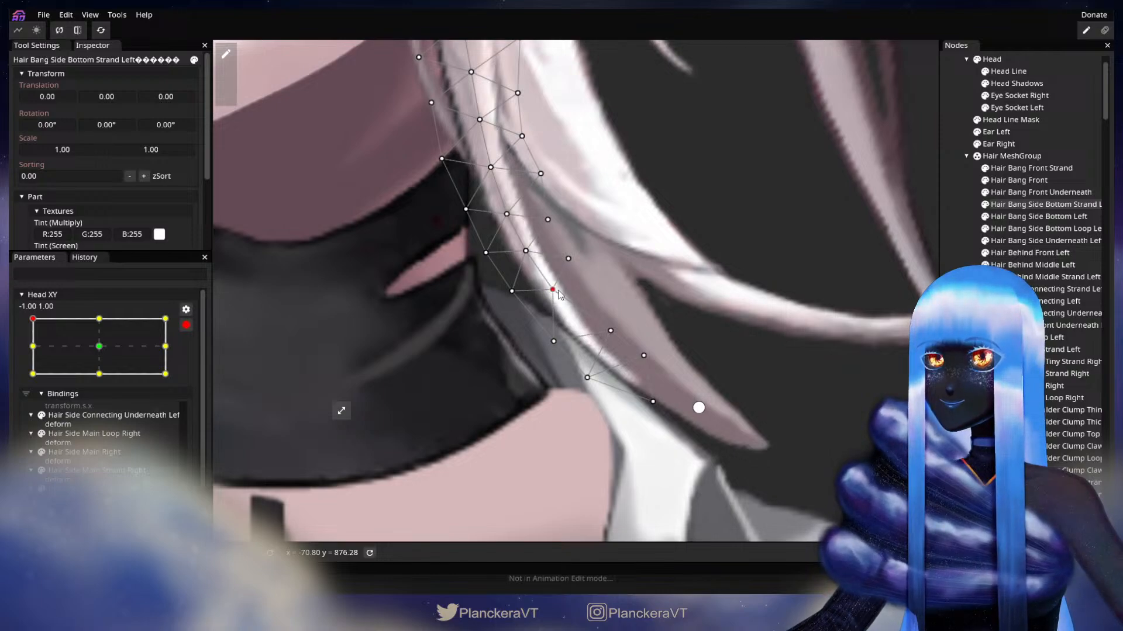
{"action": "left_click_drag", "start_coordinate": [521, 289], "coordinate": [547, 332]}
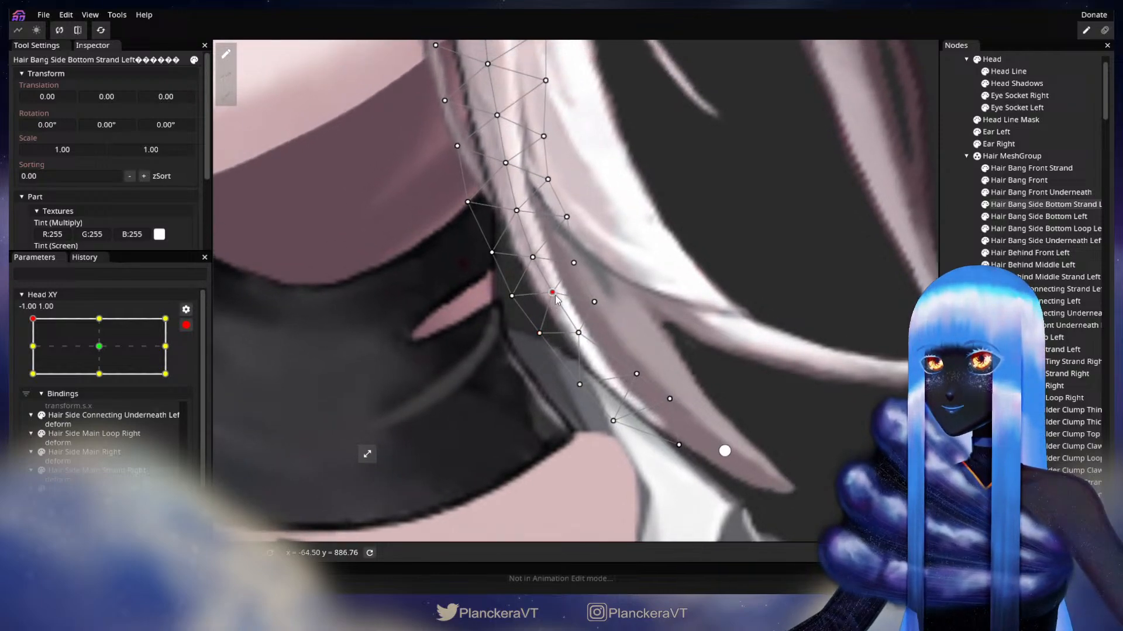
{"action": "left_click", "coordinate": [580, 332]}
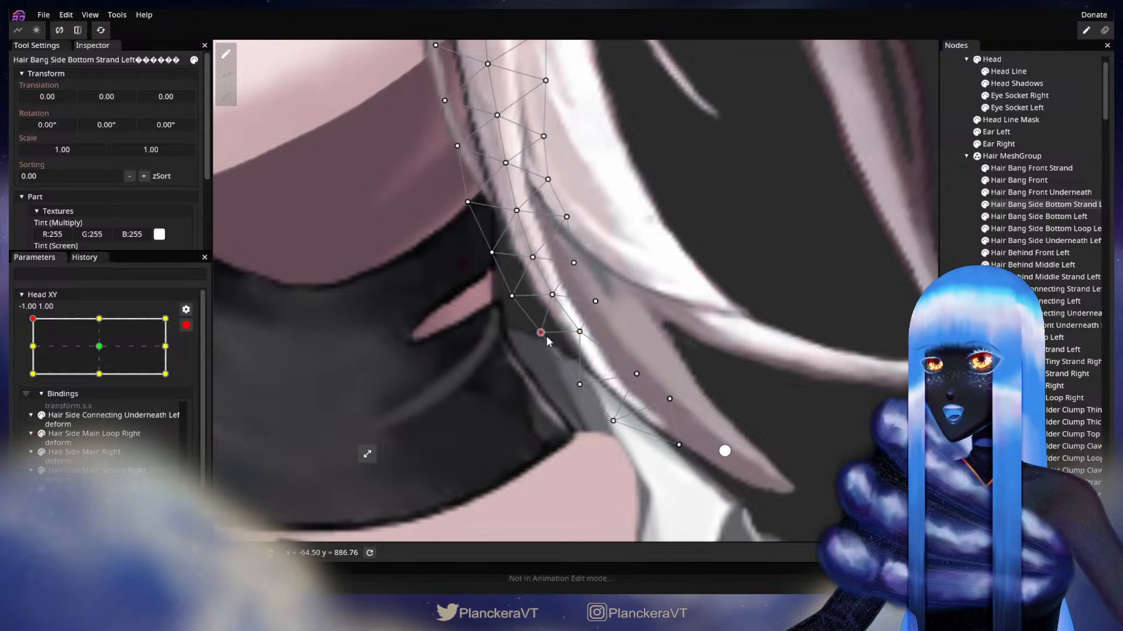
Deselect the strand, disarm Head XY and inspect the strand beside the collar while moving the head around -1.00, 1.00.
{"action": "left_click", "coordinate": [718, 374]}
{"action": "scroll", "coordinate": [718, 373], "scroll_direction": "down", "scroll_amount": 1}
{"action": "scroll", "coordinate": [718, 374], "scroll_direction": "down", "scroll_amount": 3}
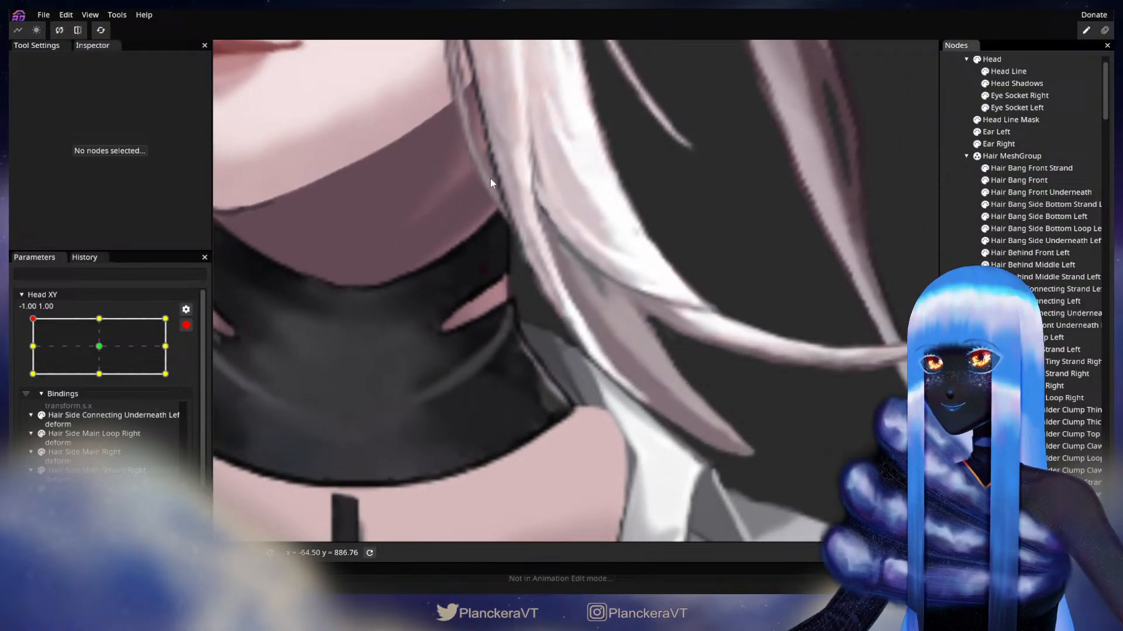
{"action": "scroll", "coordinate": [682, 402], "scroll_direction": "down", "scroll_amount": 4}
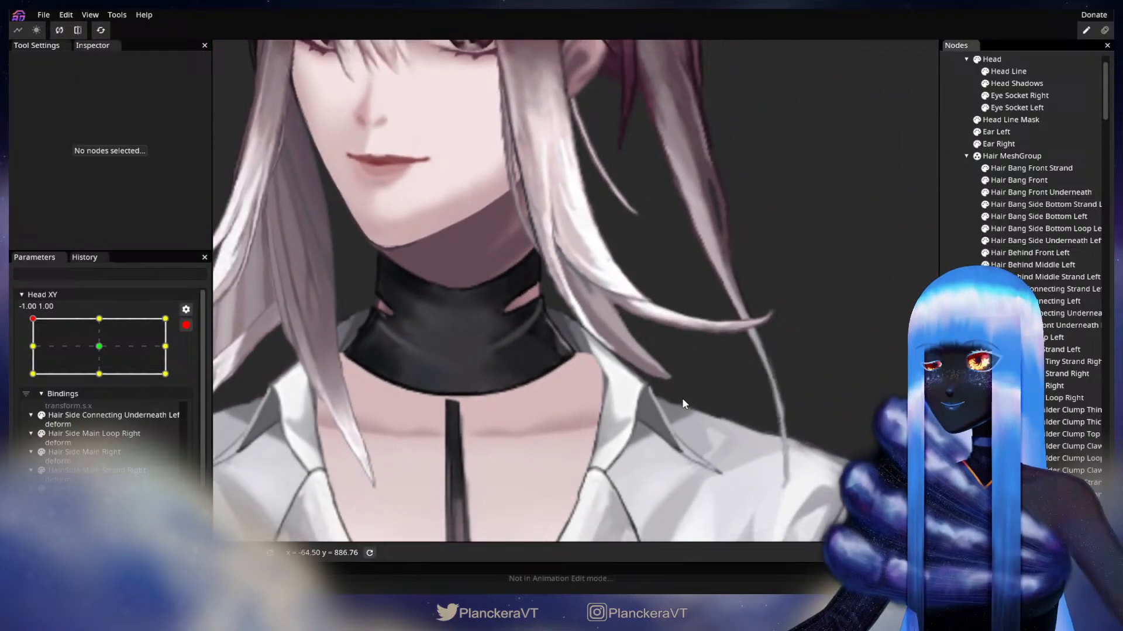
{"action": "scroll", "coordinate": [652, 425], "scroll_direction": "down", "scroll_amount": 3}
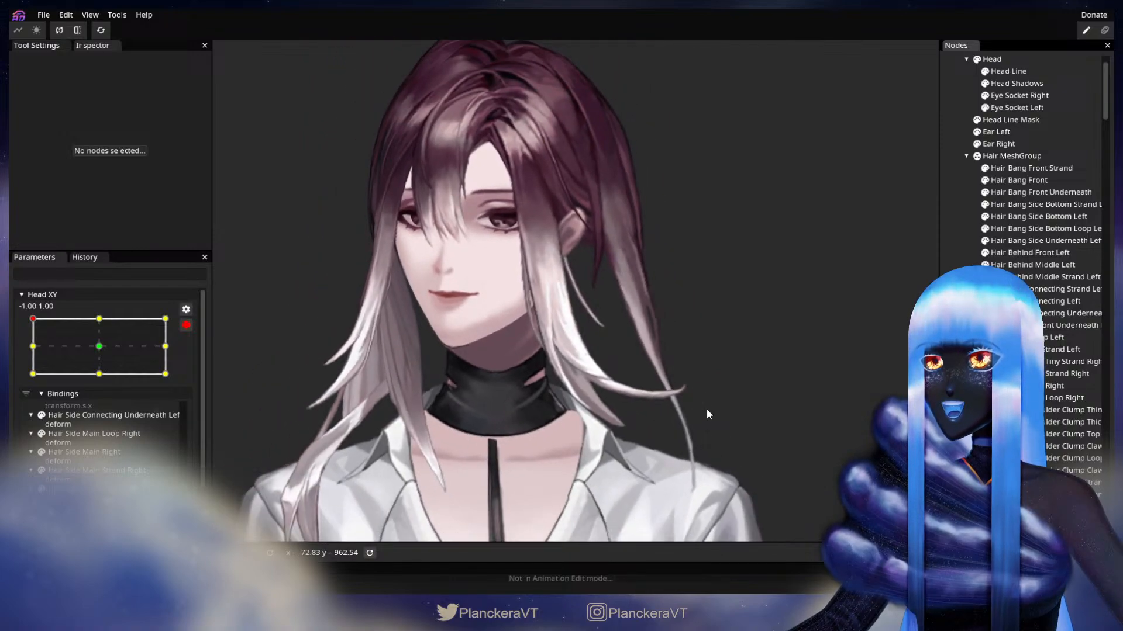
{"action": "left_click", "coordinate": [186, 326]}
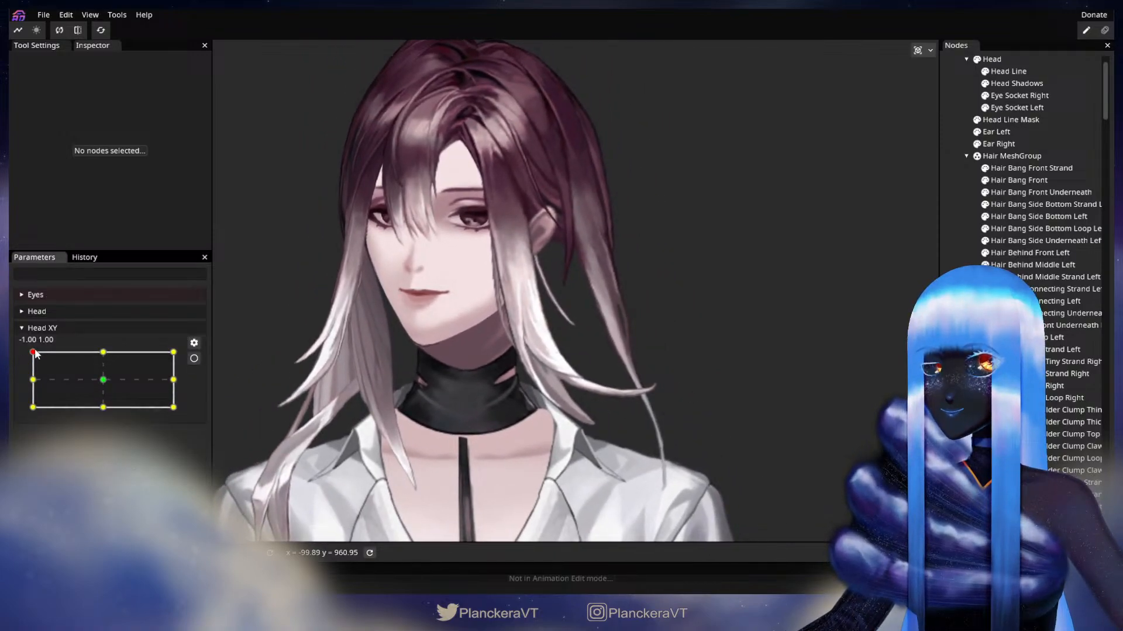
{"action": "mouse_move", "coordinate": [33, 352]}
{"action": "left_mouse_down"}
{"action": "mouse_move", "coordinate": [34, 382]}
{"action": "mouse_move", "coordinate": [24, 370]}
{"action": "mouse_move", "coordinate": [22, 380]}
{"action": "mouse_move", "coordinate": [32, 352]}
{"action": "left_mouse_up"}
{"action": "scroll", "coordinate": [418, 418], "scroll_direction": "up", "scroll_amount": 5}
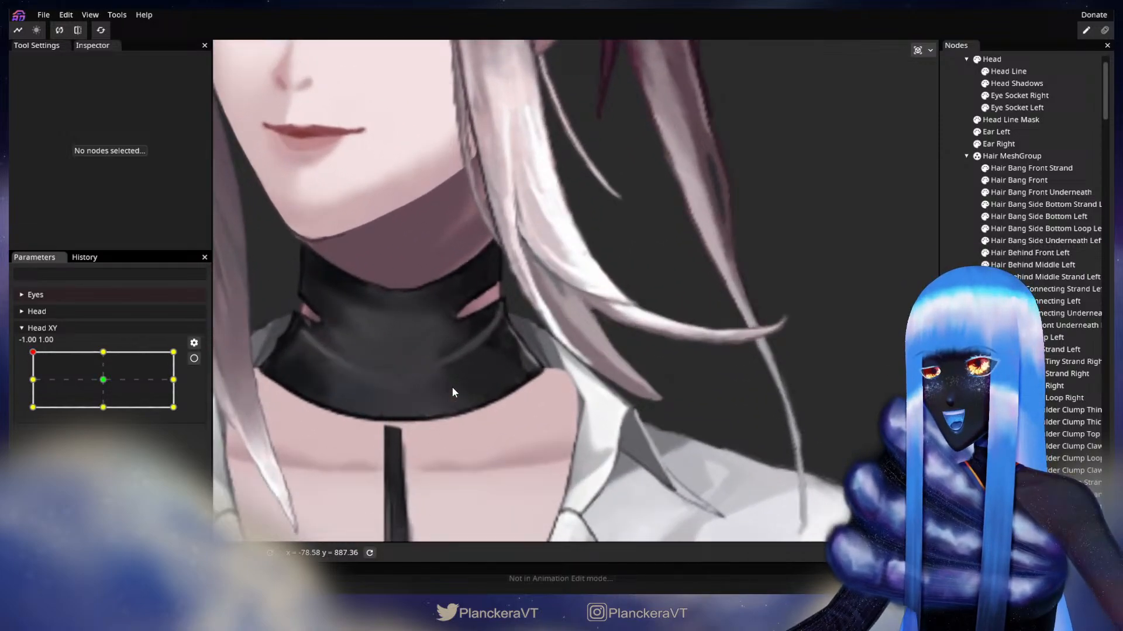
Rearm Head XY and nudge the Hair Bang Side Bottom Strand Left edge vertex just below the collar slit at -1.00, 1.00.
{"action": "left_click", "coordinate": [193, 358]}
{"action": "scroll", "coordinate": [462, 397], "scroll_direction": "up", "scroll_amount": 3}
{"action": "scroll", "coordinate": [475, 394], "scroll_direction": "up", "scroll_amount": 3}
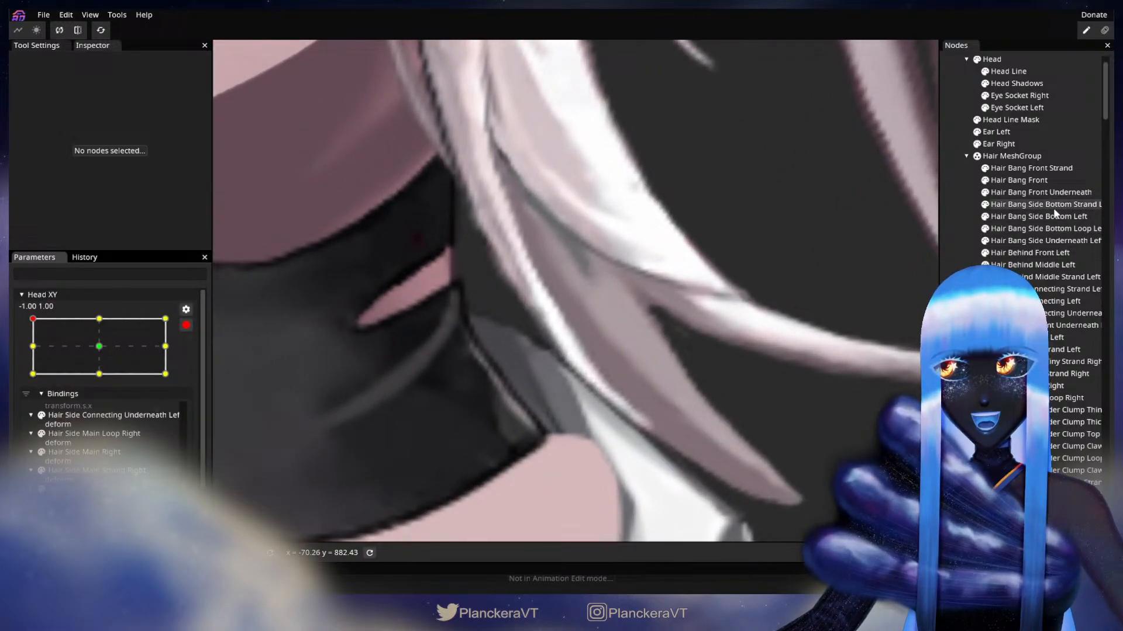
{"action": "left_click", "coordinate": [1038, 208]}
{"action": "left_click_drag", "start_coordinate": [563, 387], "coordinate": [560, 387]}
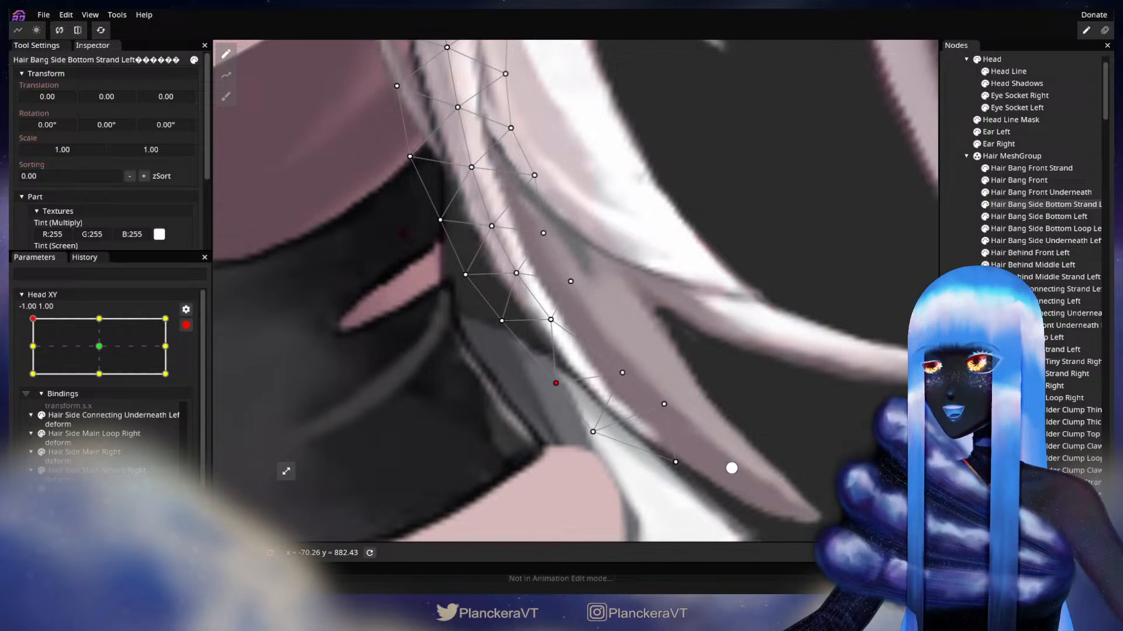
{"action": "left_click", "coordinate": [732, 468]}
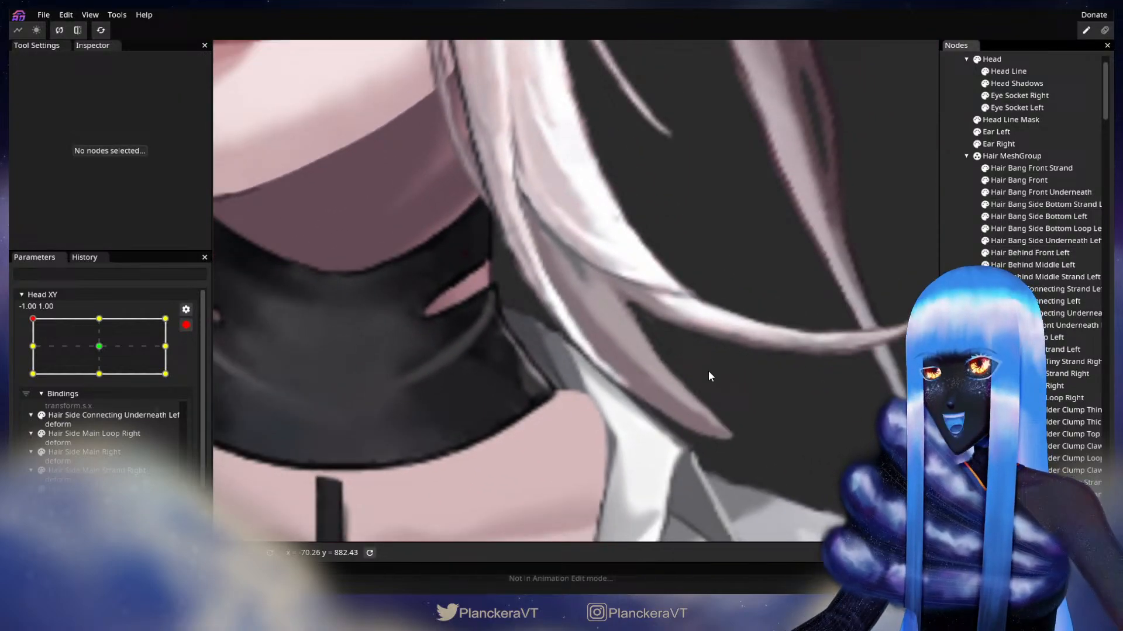
Disarm Head XY and check the adjusted bottom strand during a head turn, from the full portrait and close to the collar.
{"action": "scroll", "coordinate": [708, 371], "scroll_direction": "down", "scroll_amount": 5}
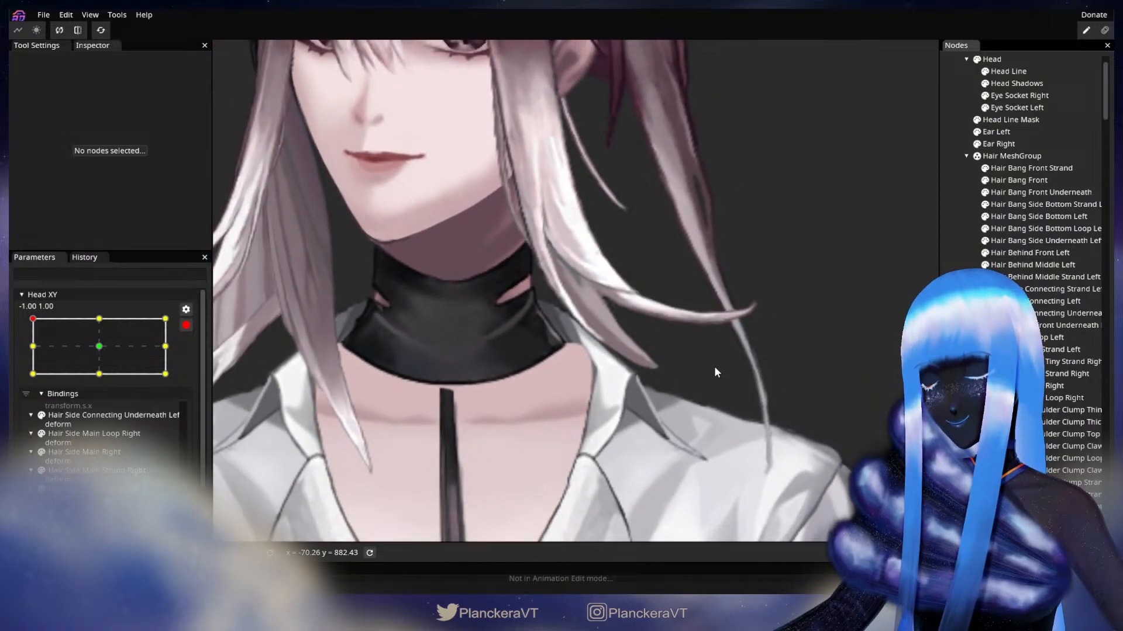
{"action": "scroll", "coordinate": [715, 372], "scroll_direction": "down", "scroll_amount": 4}
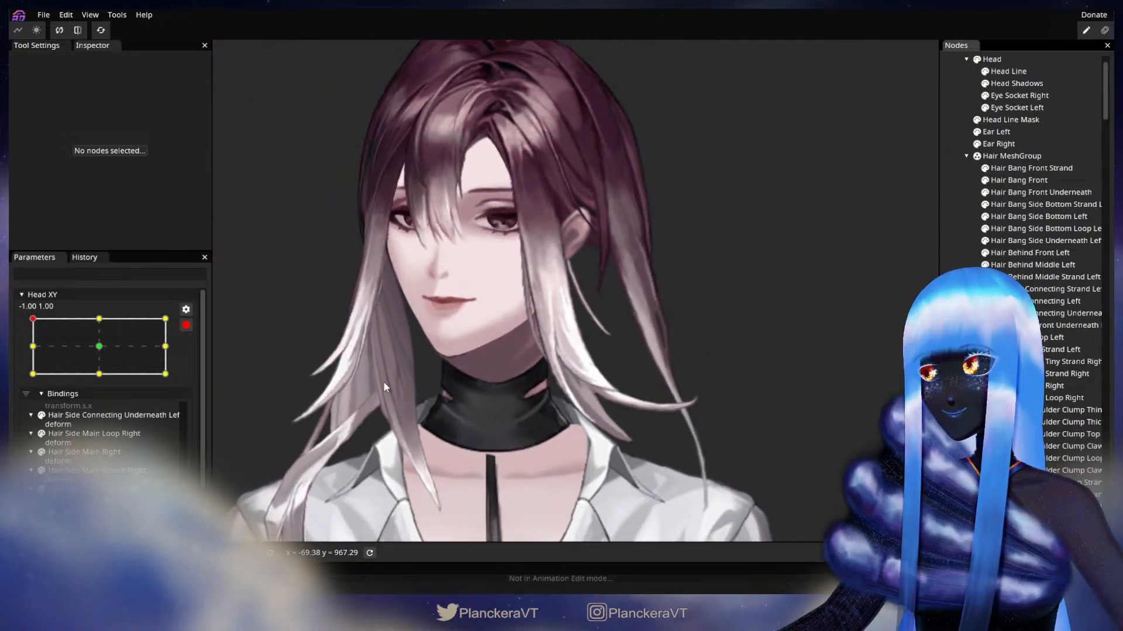
{"action": "left_click", "coordinate": [186, 325]}
{"action": "mouse_move", "coordinate": [33, 353]}
{"action": "left_mouse_down"}
{"action": "mouse_move", "coordinate": [30, 387]}
{"action": "mouse_move", "coordinate": [22, 355]}
{"action": "left_mouse_up"}
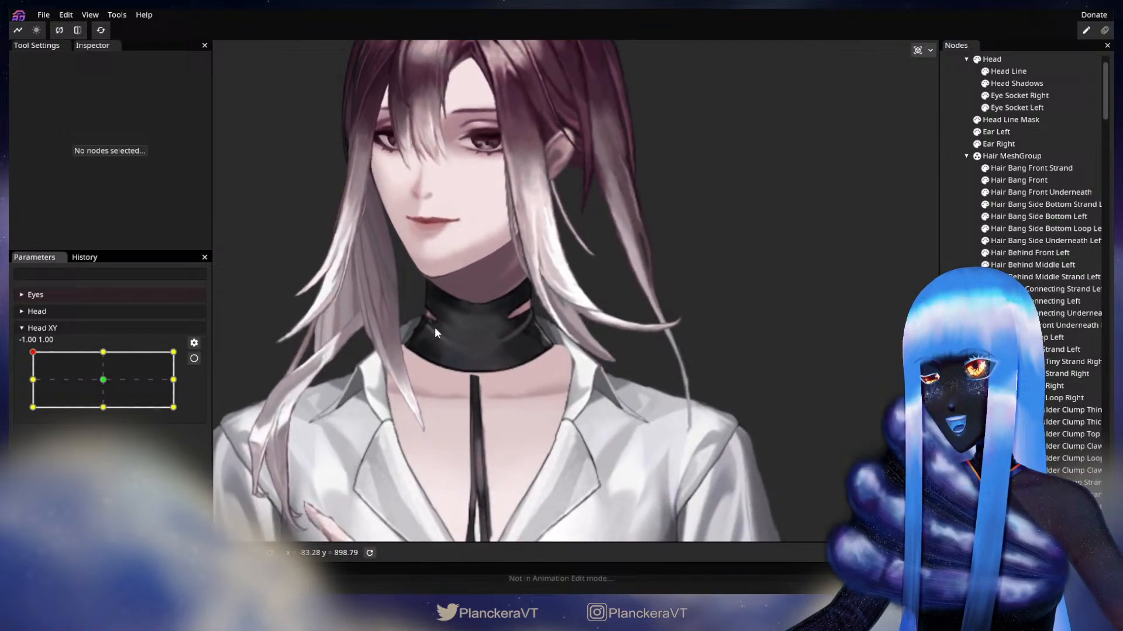
{"action": "scroll", "coordinate": [534, 387], "scroll_direction": "up", "scroll_amount": 5}
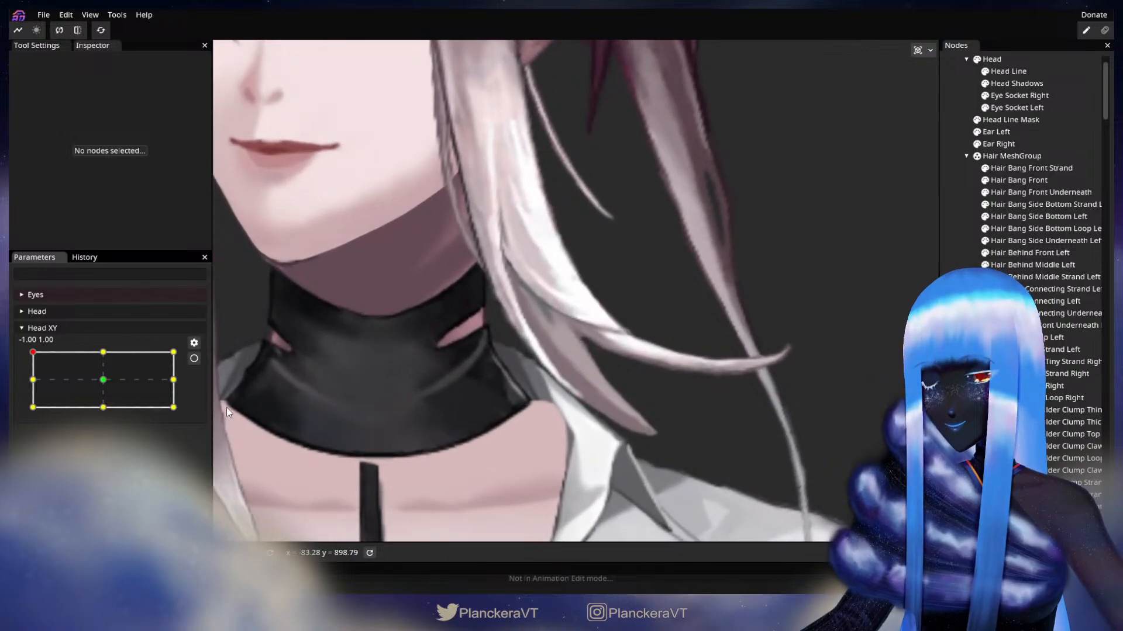
Rearm Head XY at -1.00, 1.00 and adjust the outer-side vertex above the tip of Hair Bang Side Bottom Strand Left.
{"action": "left_click", "coordinate": [194, 359]}
{"action": "scroll", "coordinate": [430, 430], "scroll_direction": "up", "scroll_amount": 5}
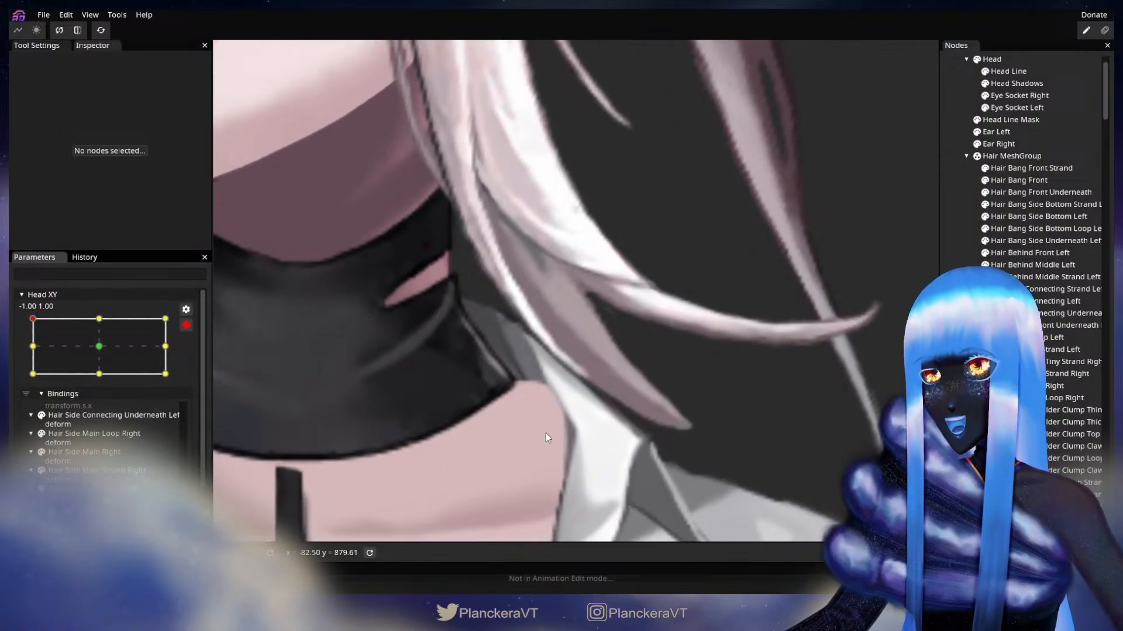
{"action": "left_click", "coordinate": [1033, 205]}
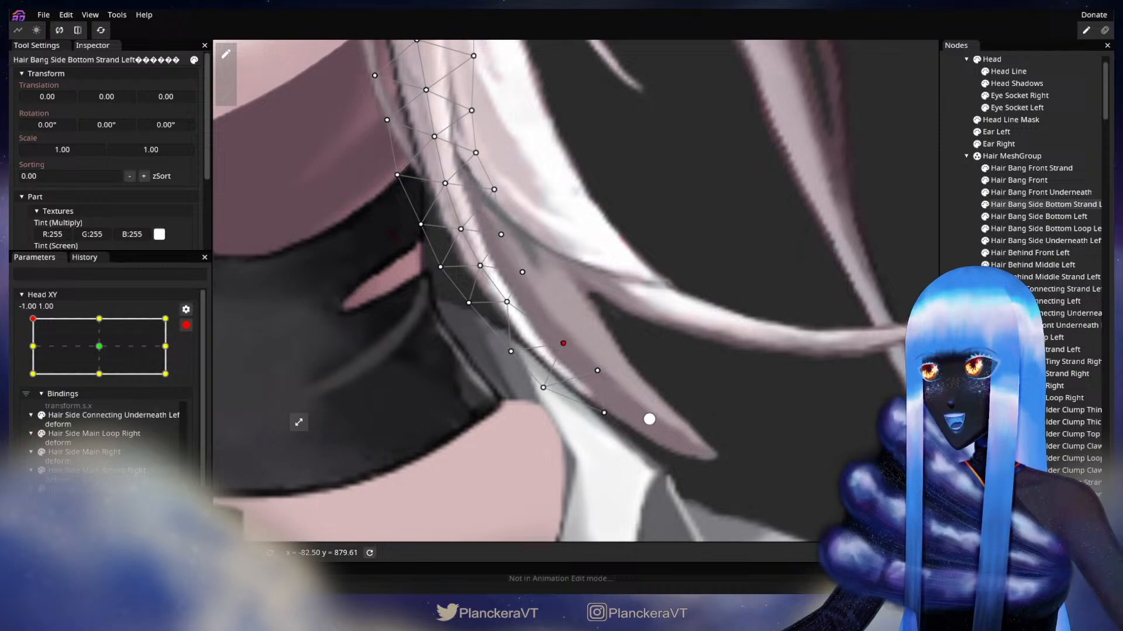
{"action": "left_click", "coordinate": [658, 409]}
Disarm Head XY and review the side hair and ear area while moving the head around the -1.00, 1.00 corner.
{"action": "scroll", "coordinate": [659, 410], "scroll_direction": "down", "scroll_amount": 8}
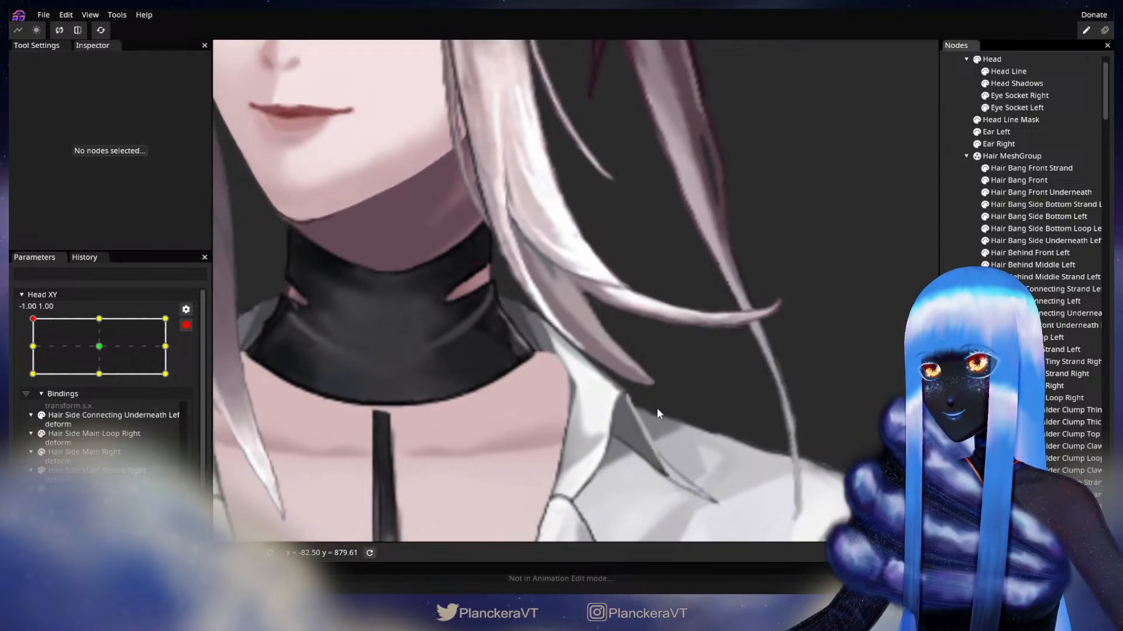
{"action": "scroll", "coordinate": [663, 413], "scroll_direction": "down", "scroll_amount": 5}
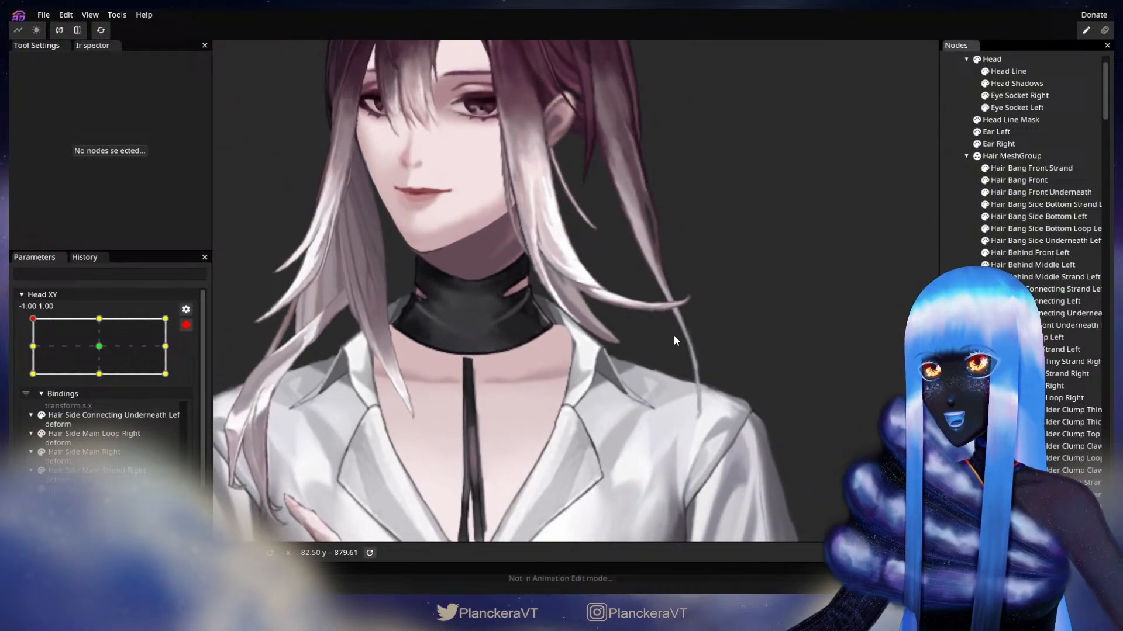
{"action": "scroll", "coordinate": [689, 261], "scroll_direction": "down", "scroll_amount": 3}
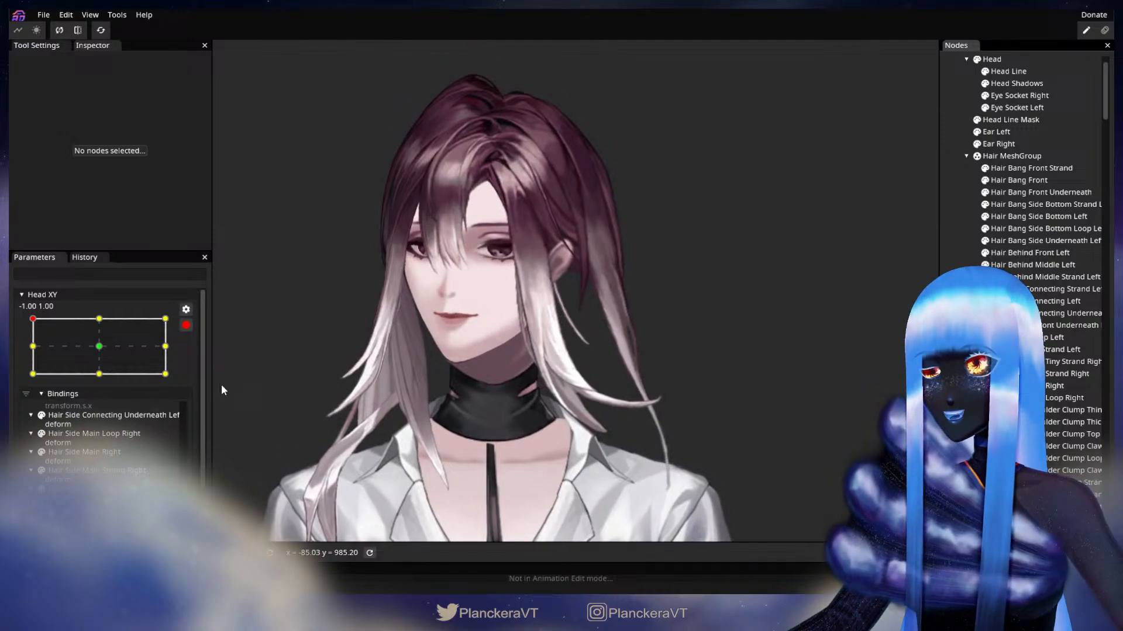
{"action": "left_click", "coordinate": [186, 325]}
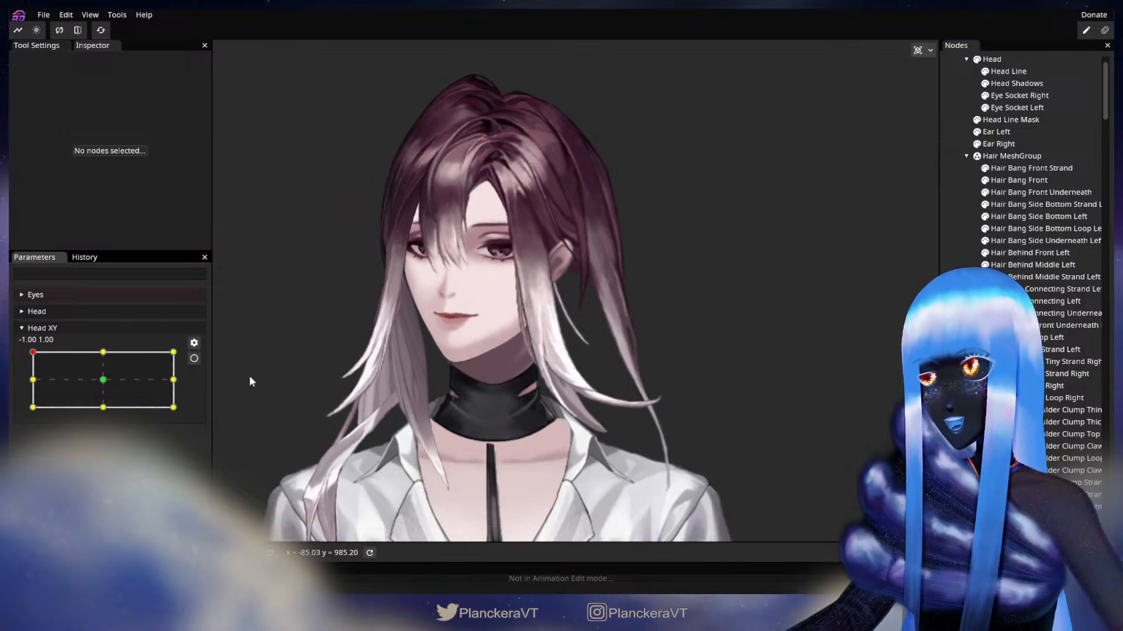
{"action": "scroll", "coordinate": [450, 381], "scroll_direction": "up", "scroll_amount": 5}
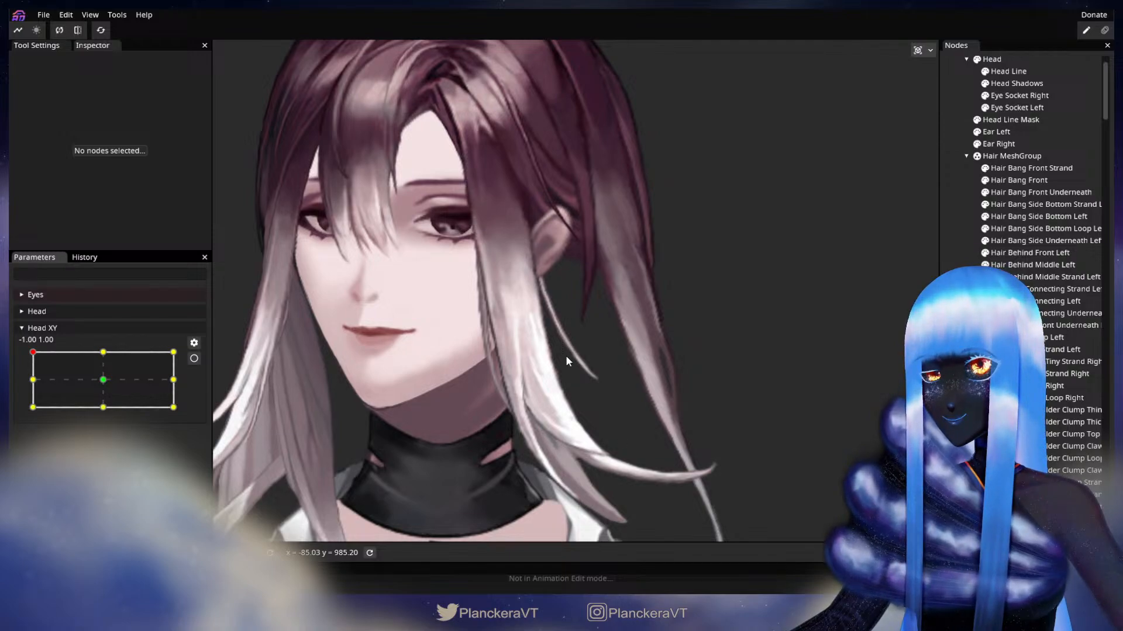
{"action": "scroll", "coordinate": [567, 358], "scroll_direction": "up", "scroll_amount": 3}
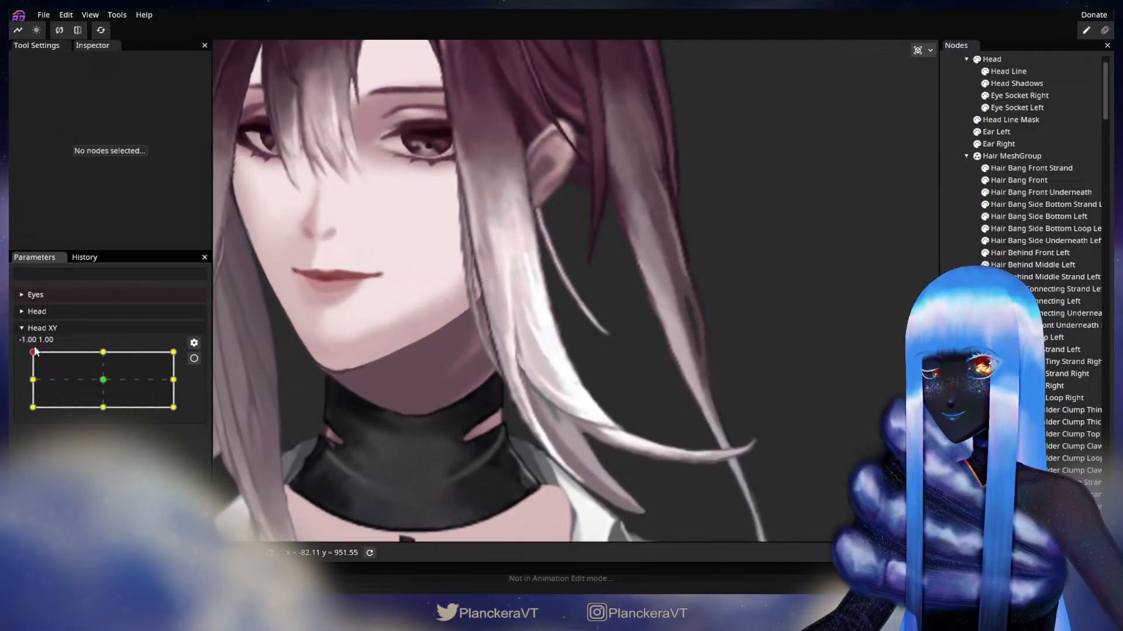
{"action": "mouse_move", "coordinate": [34, 354]}
{"action": "left_mouse_down"}
{"action": "mouse_move", "coordinate": [26, 388]}
{"action": "mouse_move", "coordinate": [32, 352]}
{"action": "left_mouse_up"}
Select Hair Side Tiny Strand Left and, with Head XY disarmed, examine how it follows the head near -1.00, 1.00.
{"action": "left_click", "coordinate": [195, 358]}
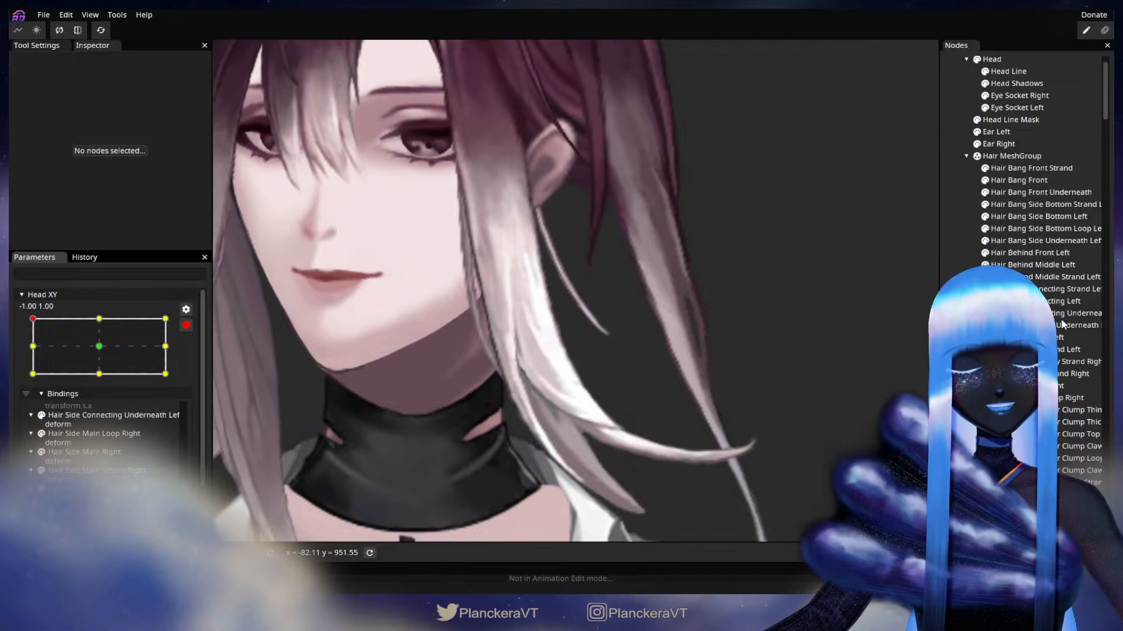
{"action": "left_click", "coordinate": [1049, 291]}
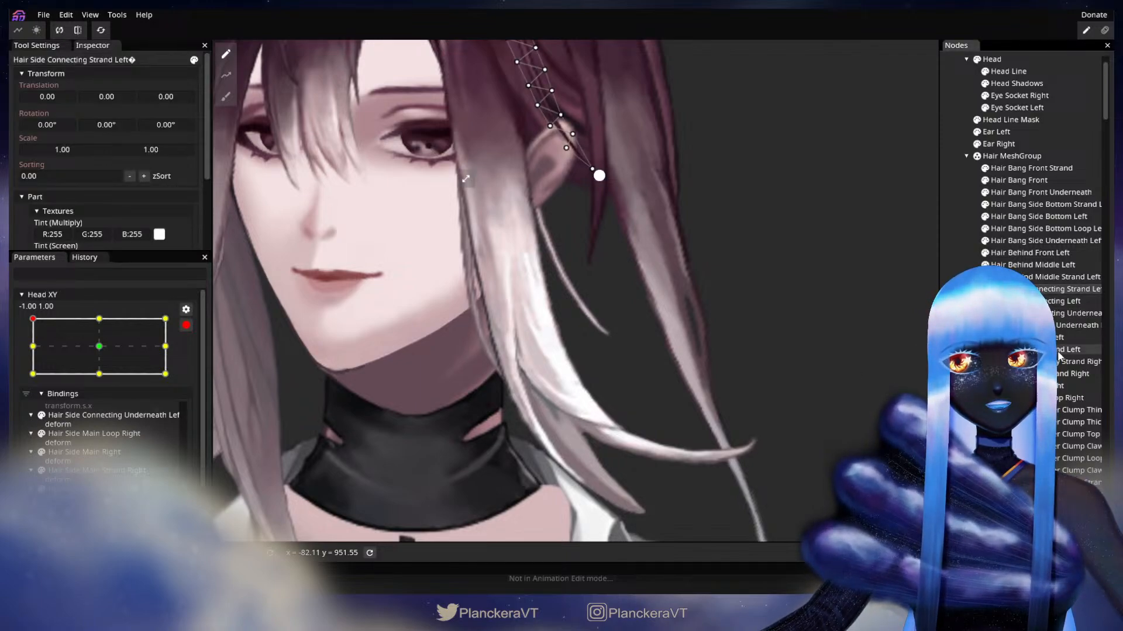
{"action": "left_click", "coordinate": [258, 433]}
{"action": "left_click", "coordinate": [608, 334]}
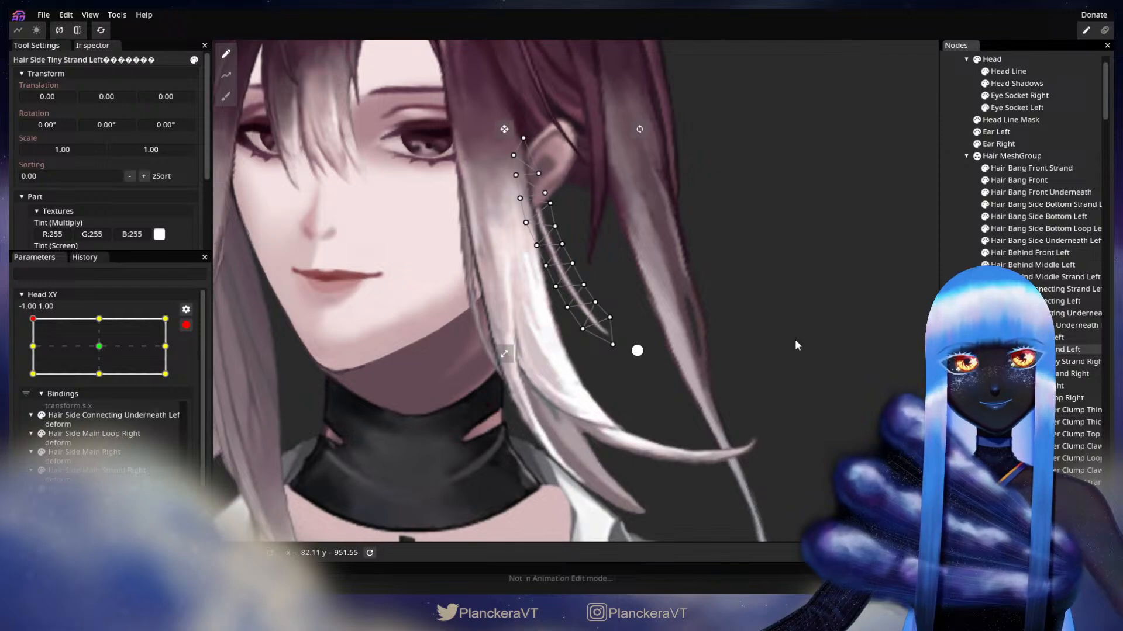
{"action": "scroll", "coordinate": [684, 333], "scroll_direction": "up", "scroll_amount": 4}
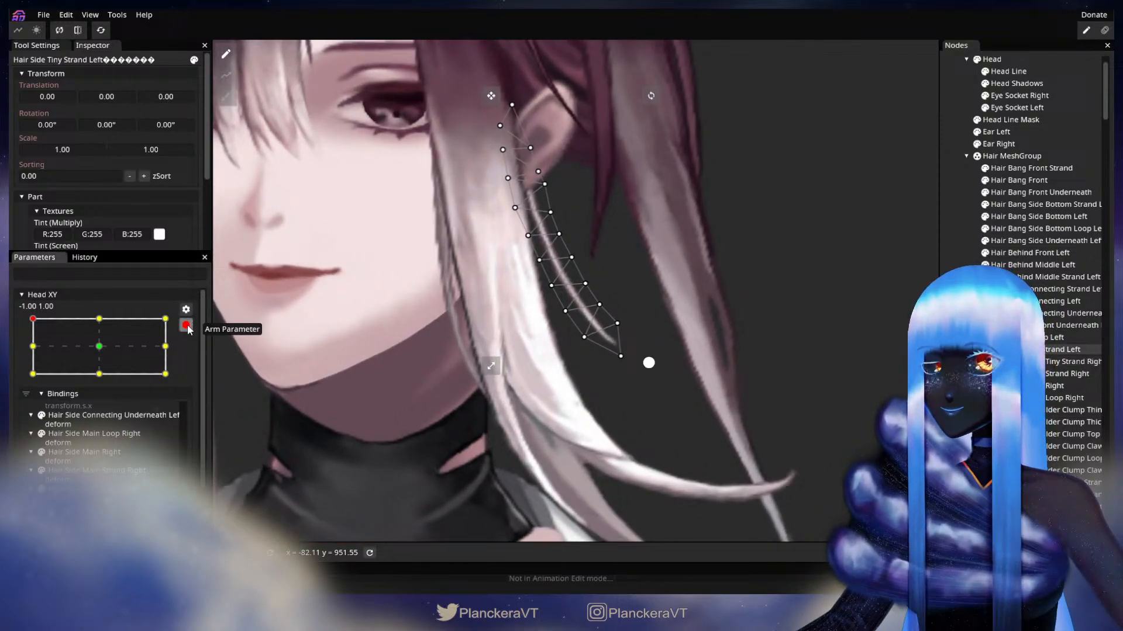
{"action": "left_click", "coordinate": [186, 325]}
{"action": "mouse_move", "coordinate": [33, 352]}
{"action": "left_mouse_down"}
{"action": "mouse_move", "coordinate": [26, 379]}
{"action": "mouse_move", "coordinate": [35, 358]}
{"action": "left_mouse_up"}
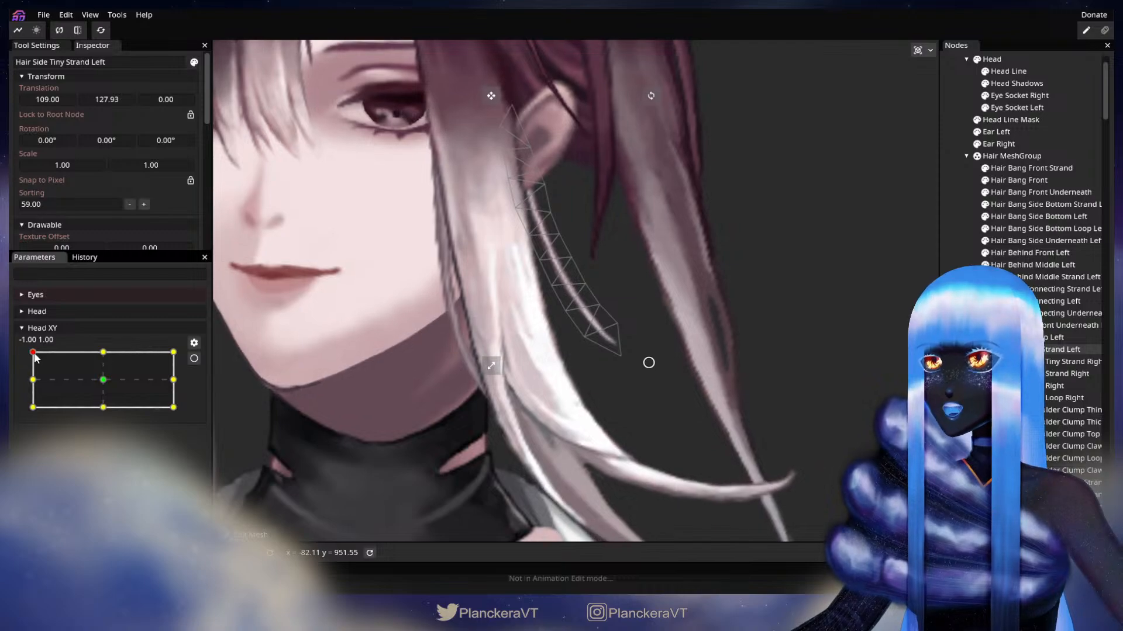
Rearm Head XY at -1.00, 1.00, adjust the Hair Side Tiny Strand Left vertex below the ear and shift the mesh slightly down with the Circle Brush.
{"action": "left_click", "coordinate": [194, 359]}
{"action": "left_click_drag", "start_coordinate": [545, 190], "coordinate": [545, 199]}
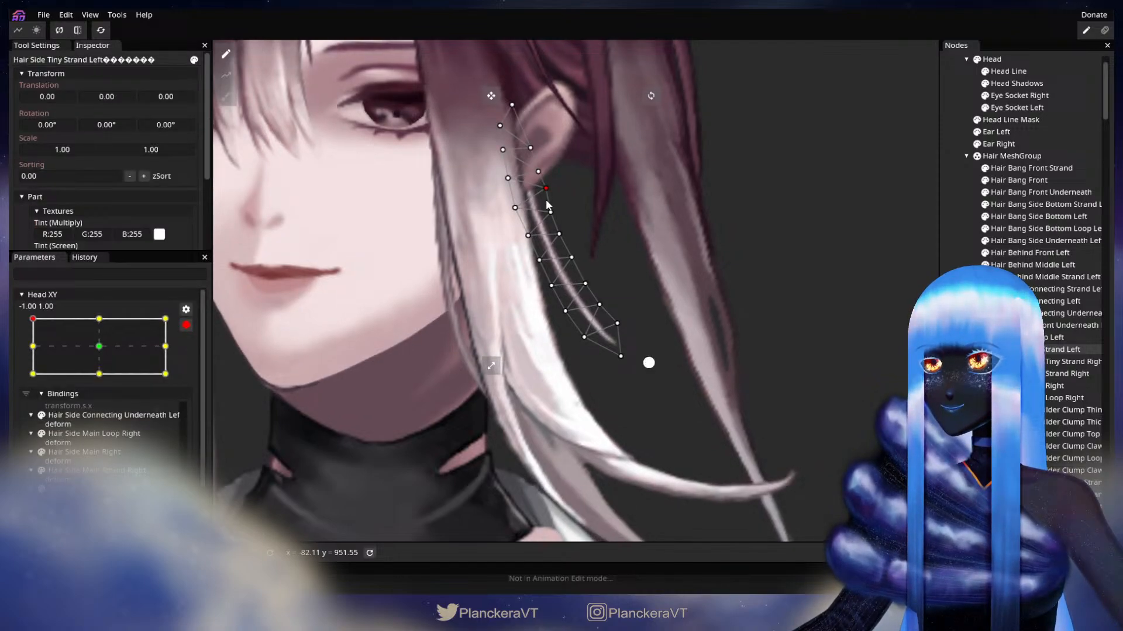
{"action": "left_click", "coordinate": [226, 96]}
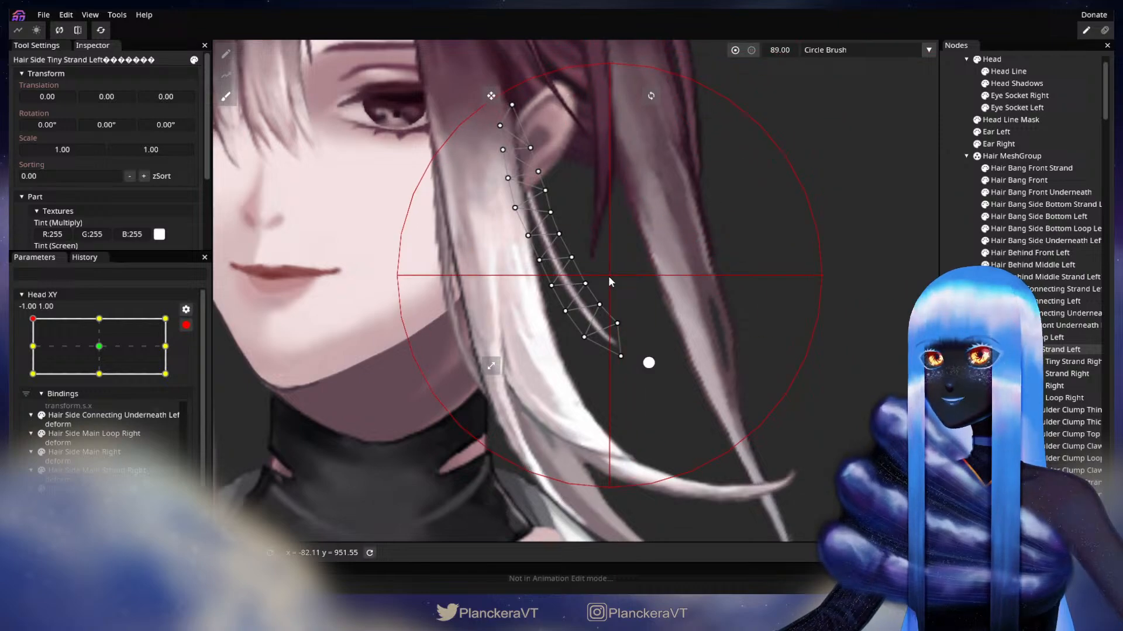
{"action": "left_click_drag", "start_coordinate": [606, 283], "coordinate": [609, 290]}
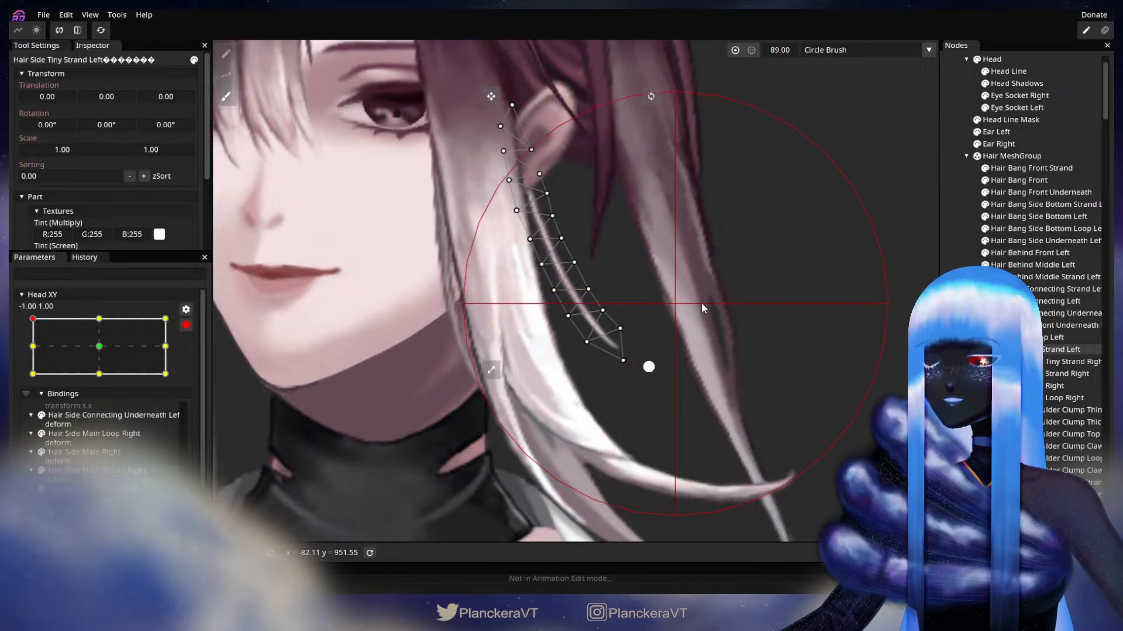
{"action": "left_click", "coordinate": [960, 307]}
Disarm Head XY and review how the tiny side strand follows the head around the -1.00, 1.00 corner.
{"action": "scroll", "coordinate": [528, 393], "scroll_direction": "down", "scroll_amount": 1}
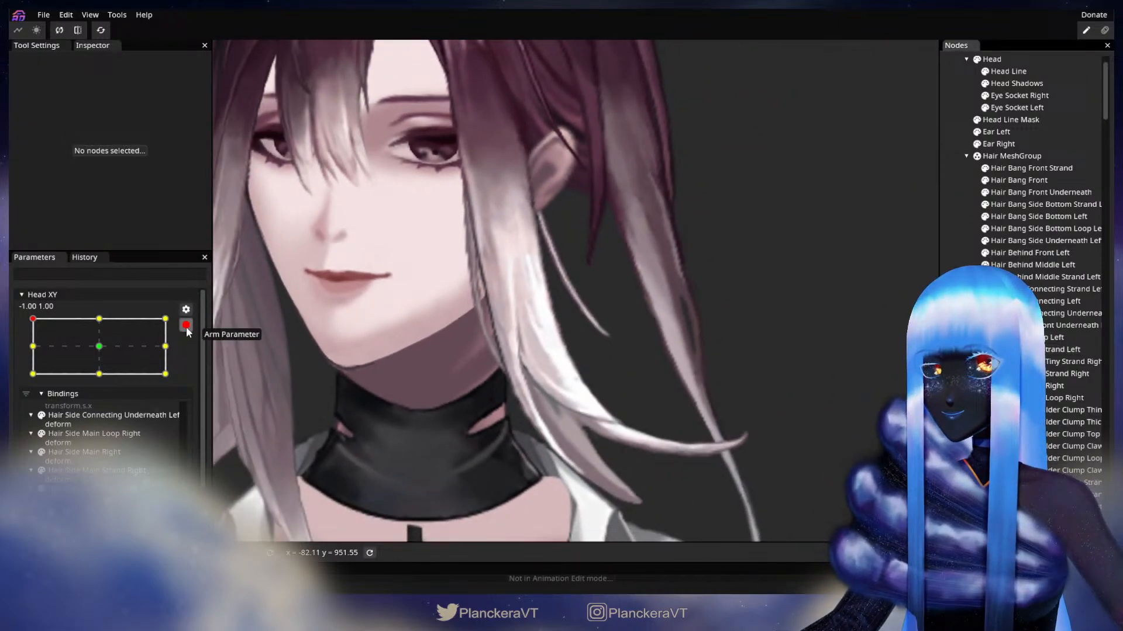
{"action": "left_click", "coordinate": [187, 325]}
{"action": "mouse_move", "coordinate": [37, 351]}
{"action": "left_mouse_down"}
{"action": "mouse_move", "coordinate": [26, 386]}
{"action": "mouse_move", "coordinate": [26, 346]}
{"action": "left_mouse_up"}
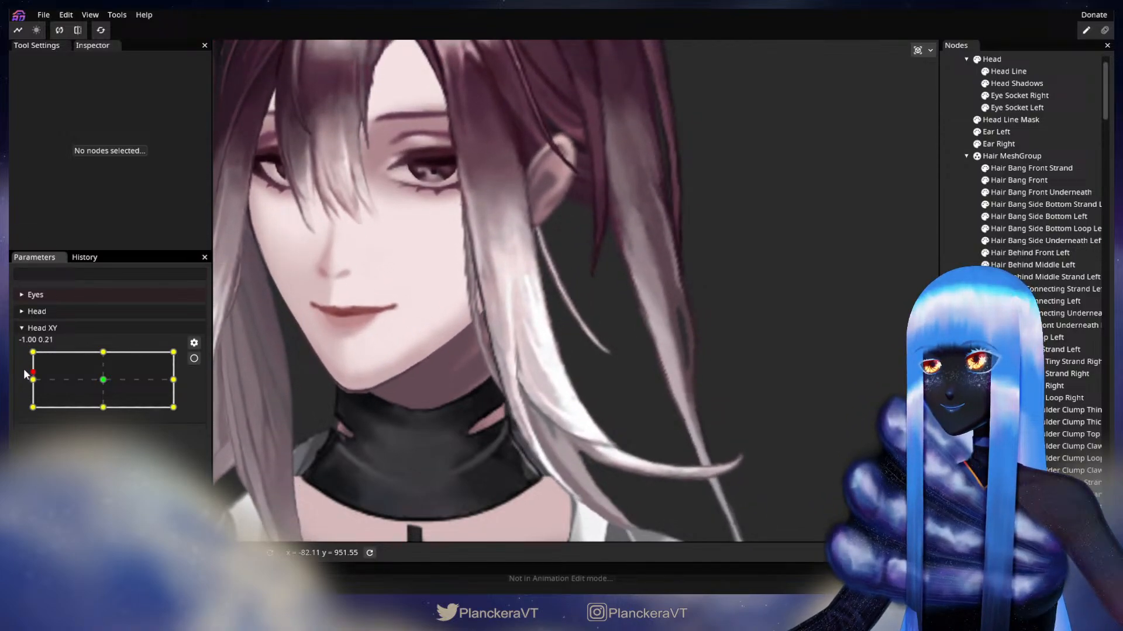
{"action": "scroll", "coordinate": [536, 332], "scroll_direction": "up", "scroll_amount": 3}
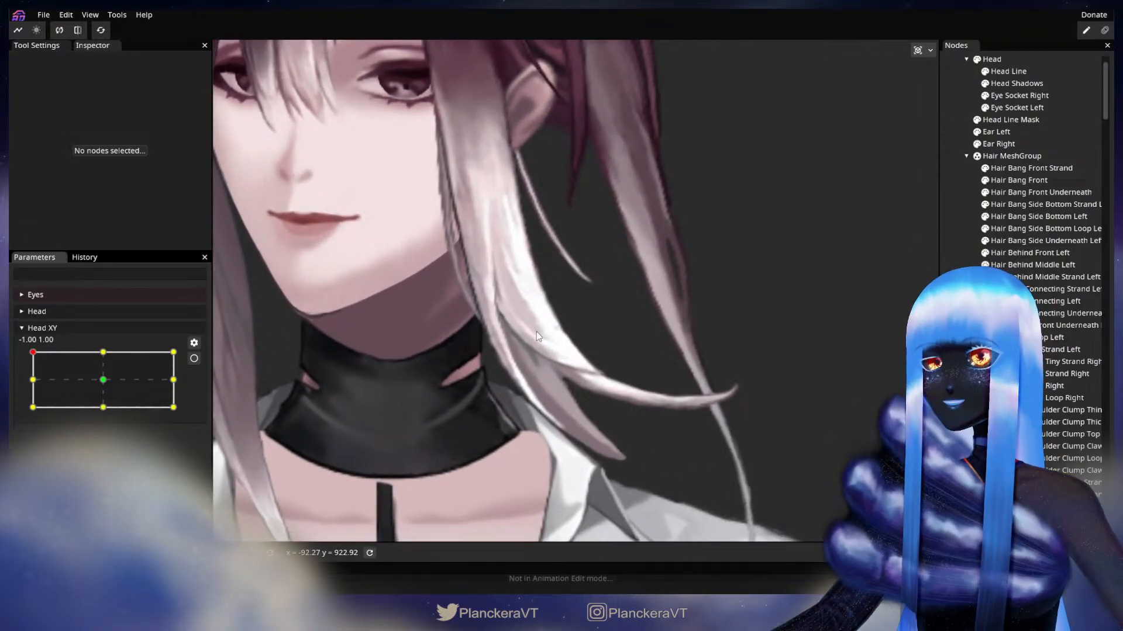
{"action": "left_click_drag", "start_coordinate": [380, 351], "coordinate": [399, 384]}
{"action": "mouse_move", "coordinate": [35, 351]}
{"action": "left_mouse_down"}
{"action": "mouse_move", "coordinate": [187, 348]}
{"action": "mouse_move", "coordinate": [22, 350]}
{"action": "left_mouse_up"}
Rearm Head XY at -1.00, 1.00 and move the tip vertices of Hair Side Tiny Strand Left slightly outward, away from the face.
{"action": "left_click", "coordinate": [194, 358]}
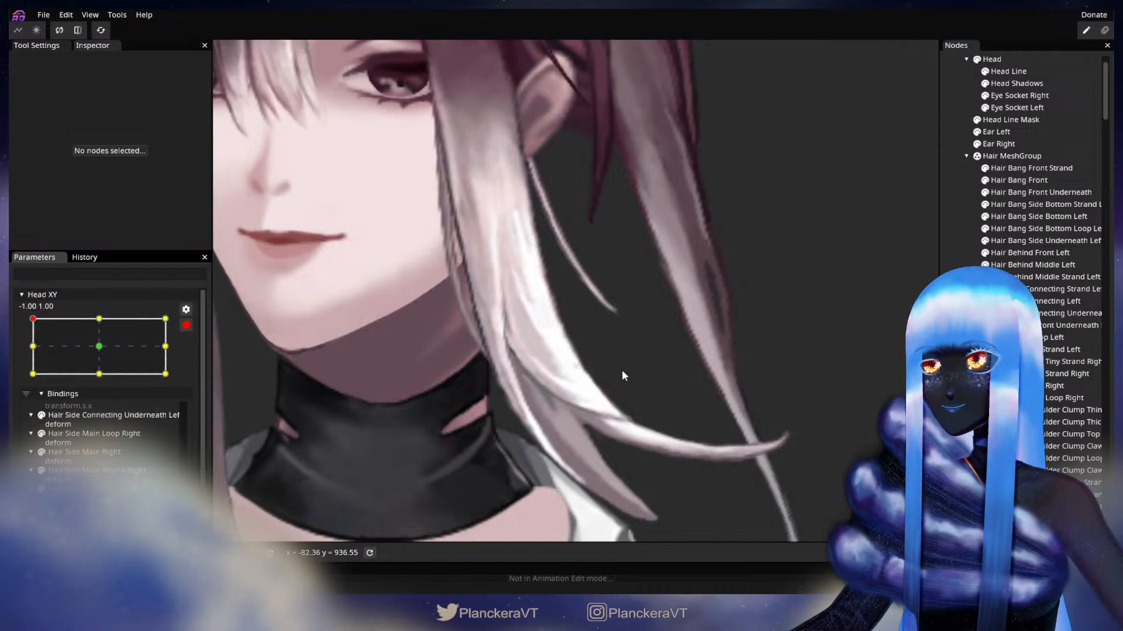
{"action": "scroll", "coordinate": [591, 357], "scroll_direction": "up", "scroll_amount": 3}
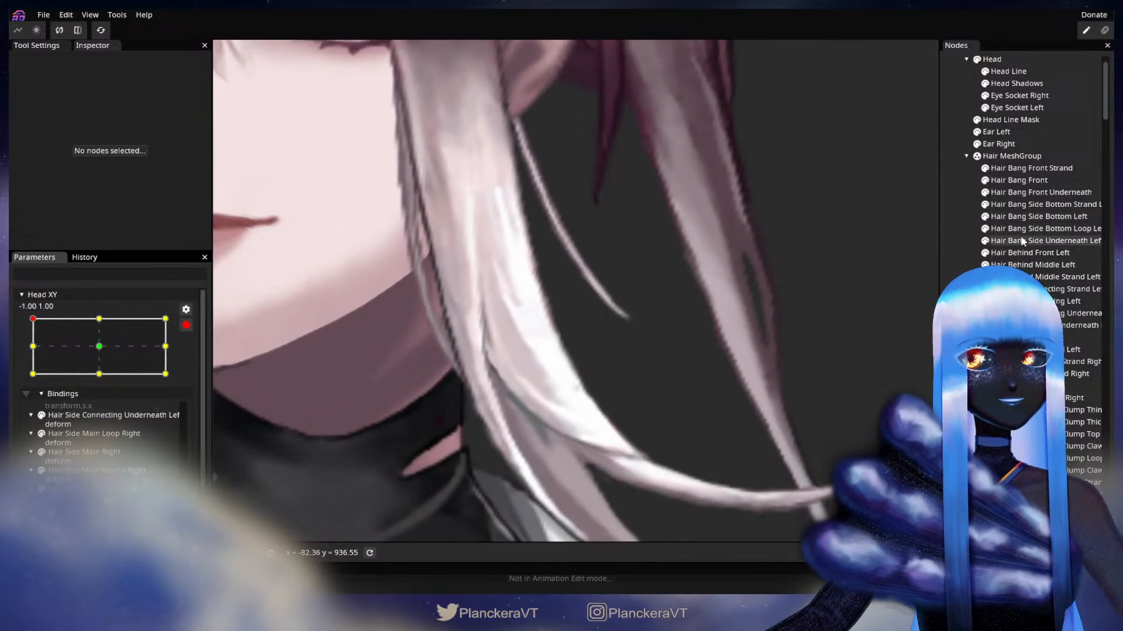
{"action": "left_click", "coordinate": [1040, 374]}
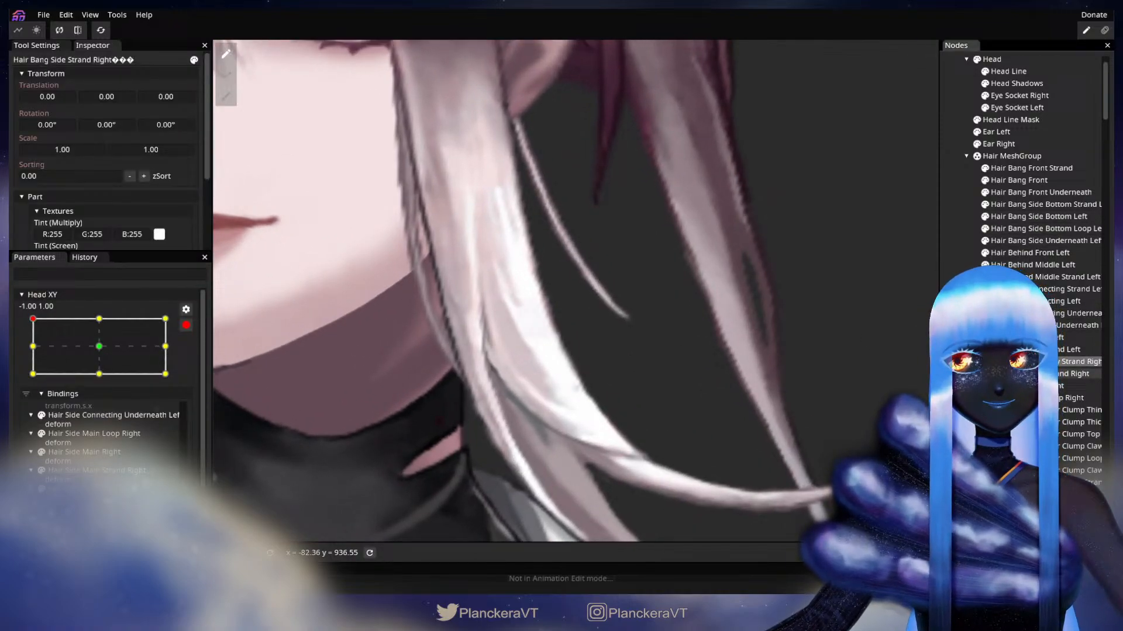
{"action": "left_click", "coordinate": [1041, 362]}
{"action": "left_click", "coordinate": [1040, 350]}
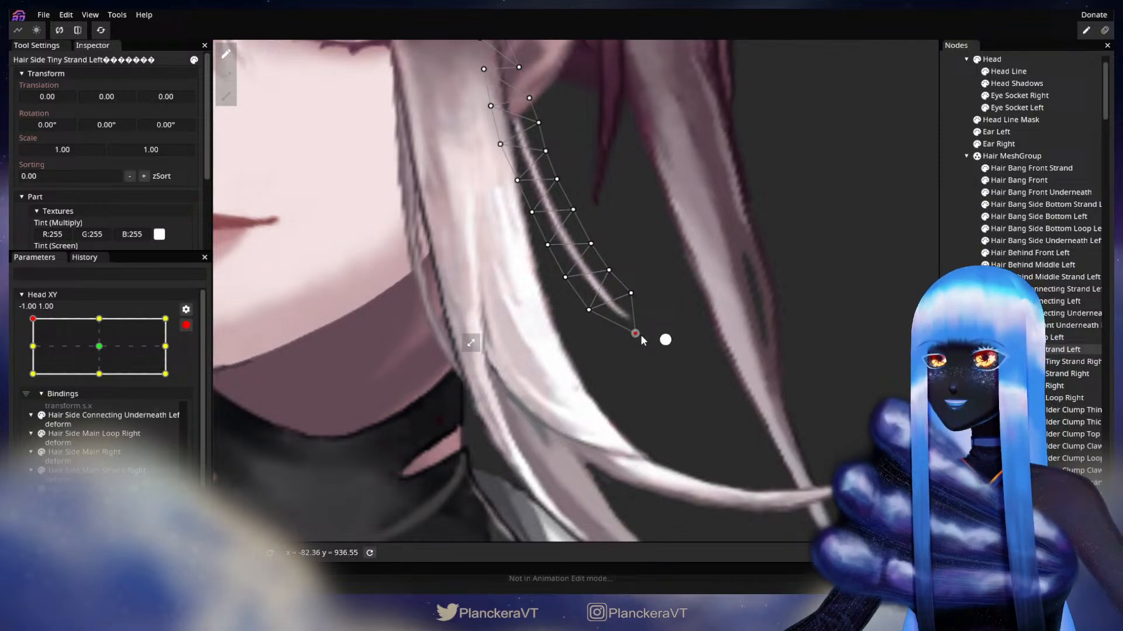
{"action": "left_click_drag", "start_coordinate": [635, 333], "coordinate": [639, 333]}
{"action": "left_click", "coordinate": [631, 294]}
{"action": "left_click_drag", "start_coordinate": [632, 295], "coordinate": [637, 296]}
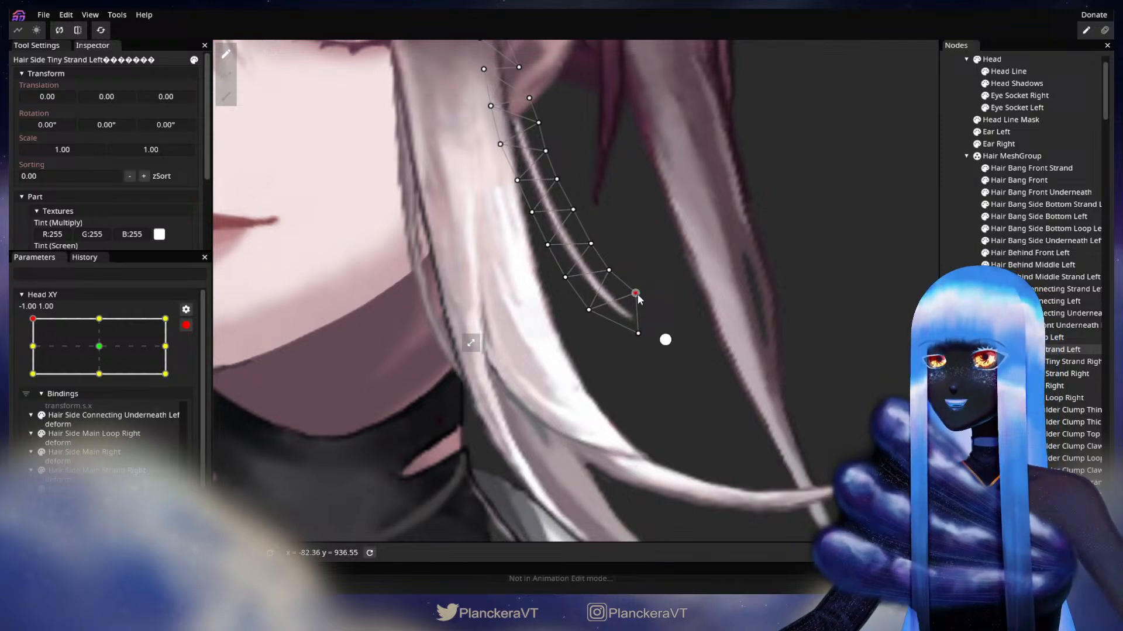
{"action": "left_click", "coordinate": [609, 271]}
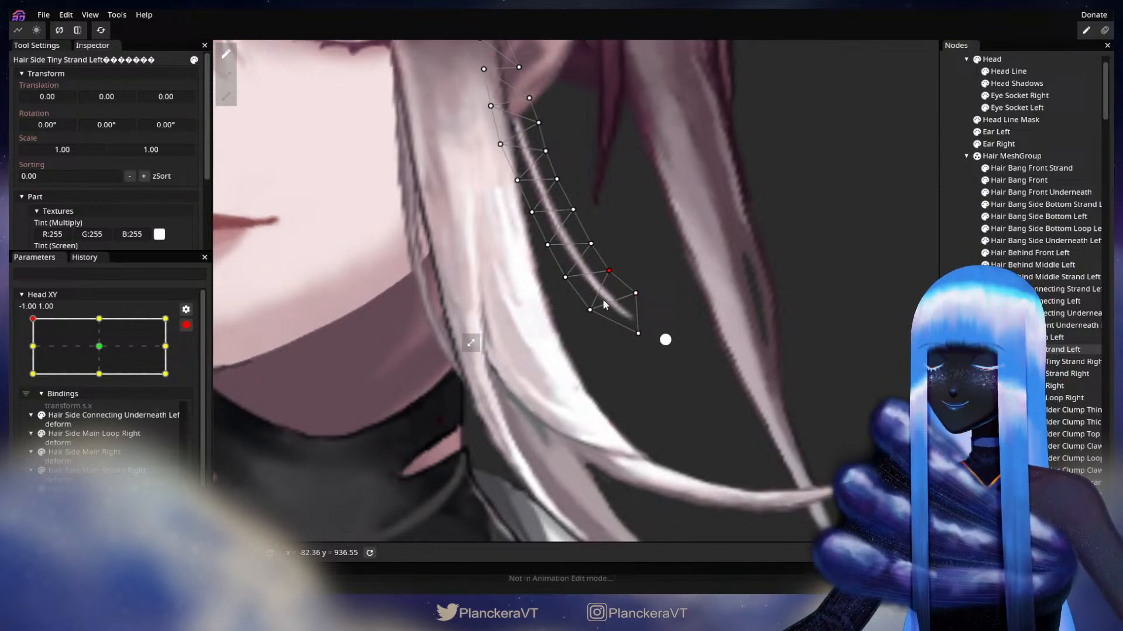
{"action": "left_click_drag", "start_coordinate": [638, 333], "coordinate": [643, 329]}
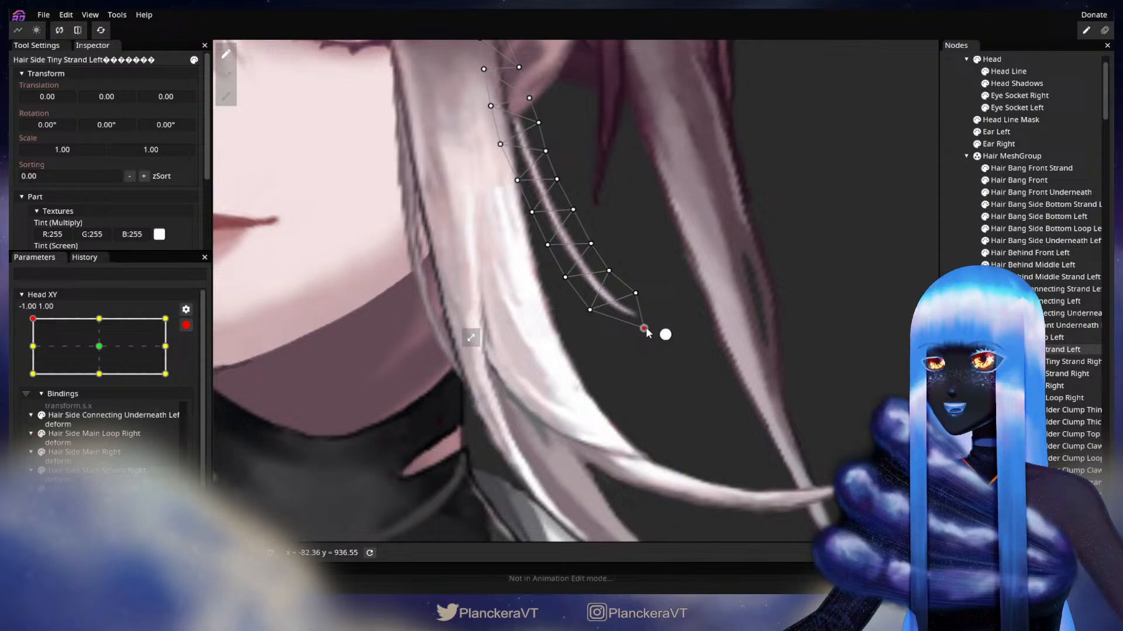
{"action": "left_click", "coordinate": [636, 291]}
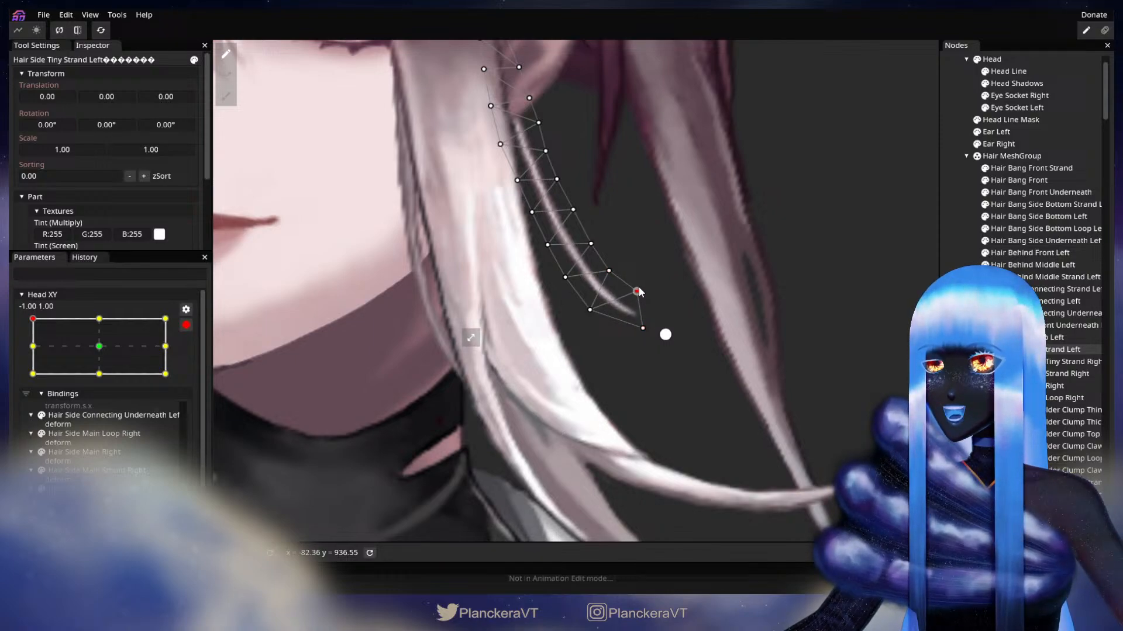
Nudge the lower mesh vertices of Hair Side Tiny Strand Left to smooth its curve at the Head XY keypoint -1.00, 1.00.
{"action": "left_click", "coordinate": [588, 311]}
{"action": "left_click", "coordinate": [608, 272]}
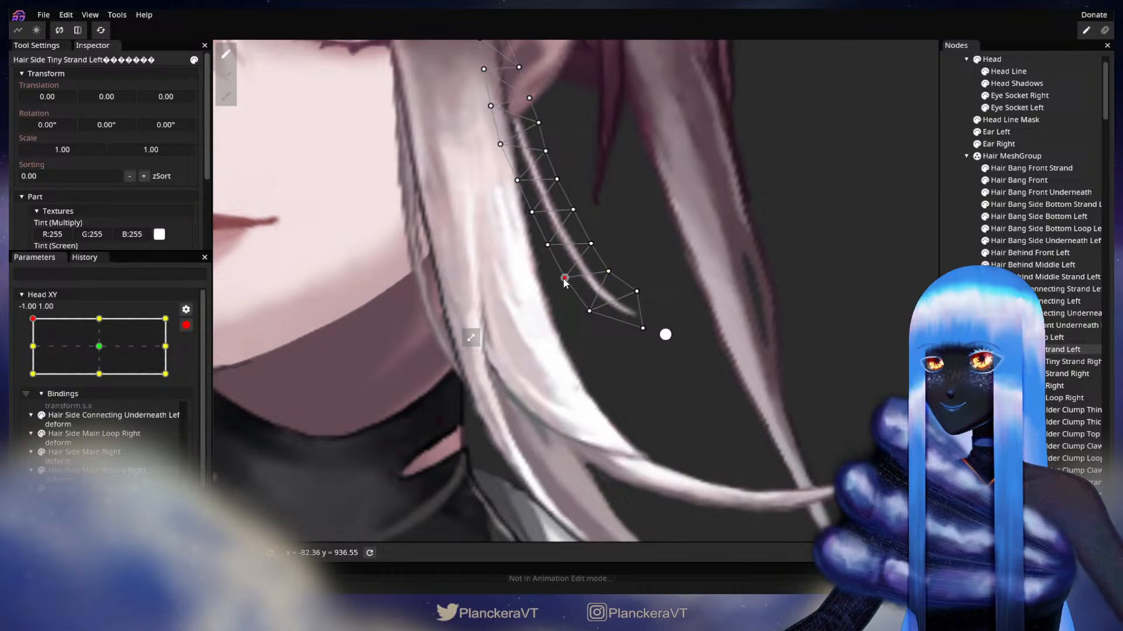
{"action": "left_click", "coordinate": [547, 245]}
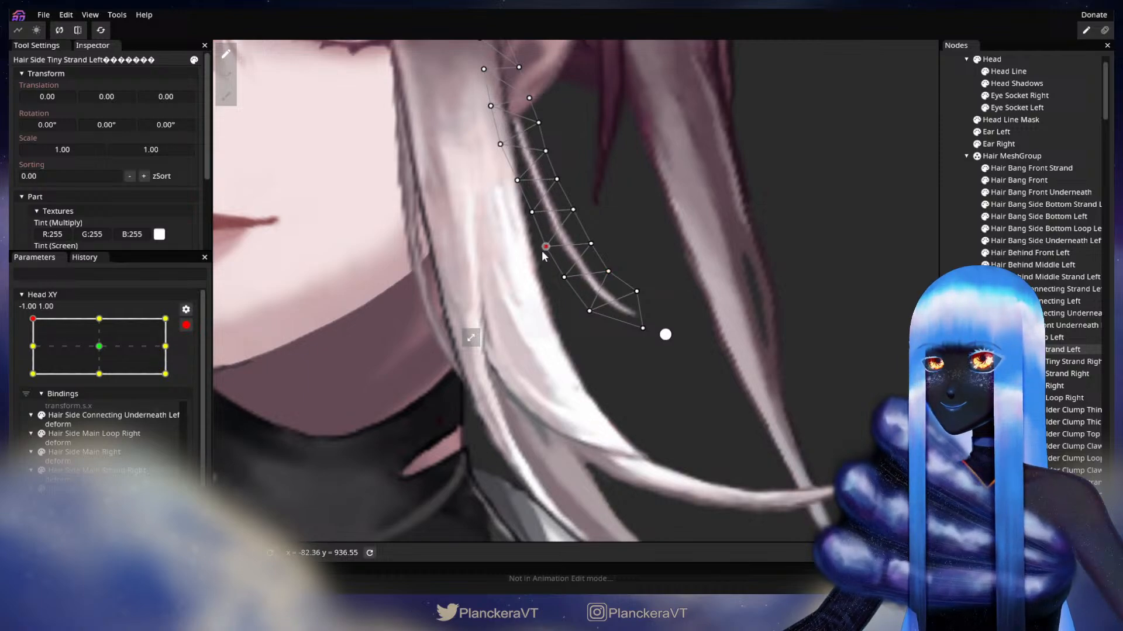
{"action": "left_click", "coordinate": [590, 246]}
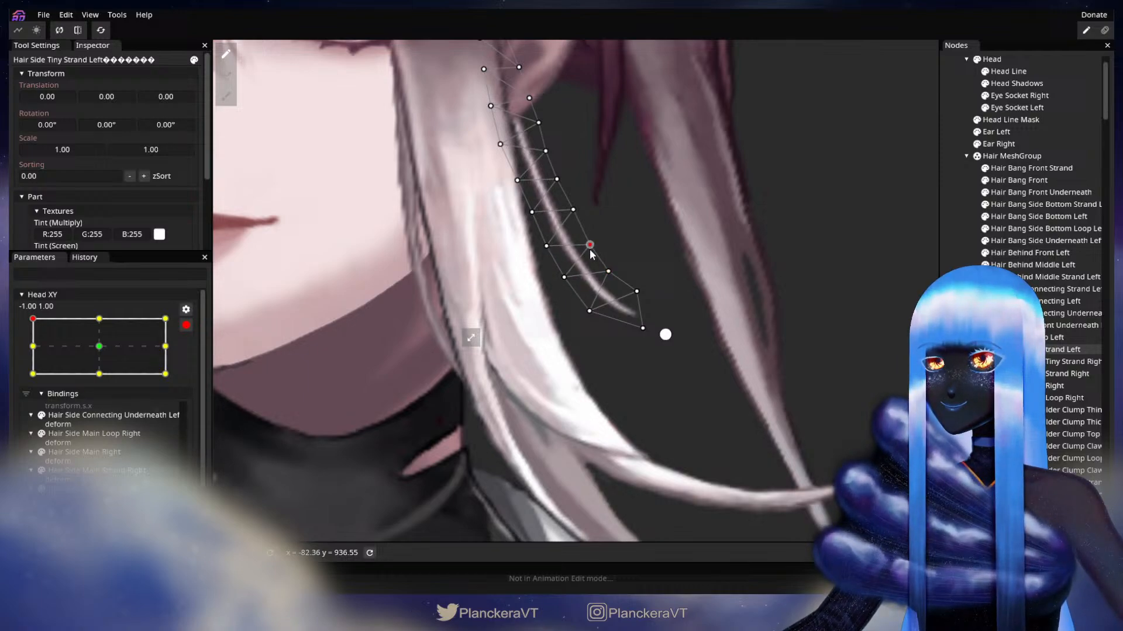
{"action": "left_click", "coordinate": [563, 279]}
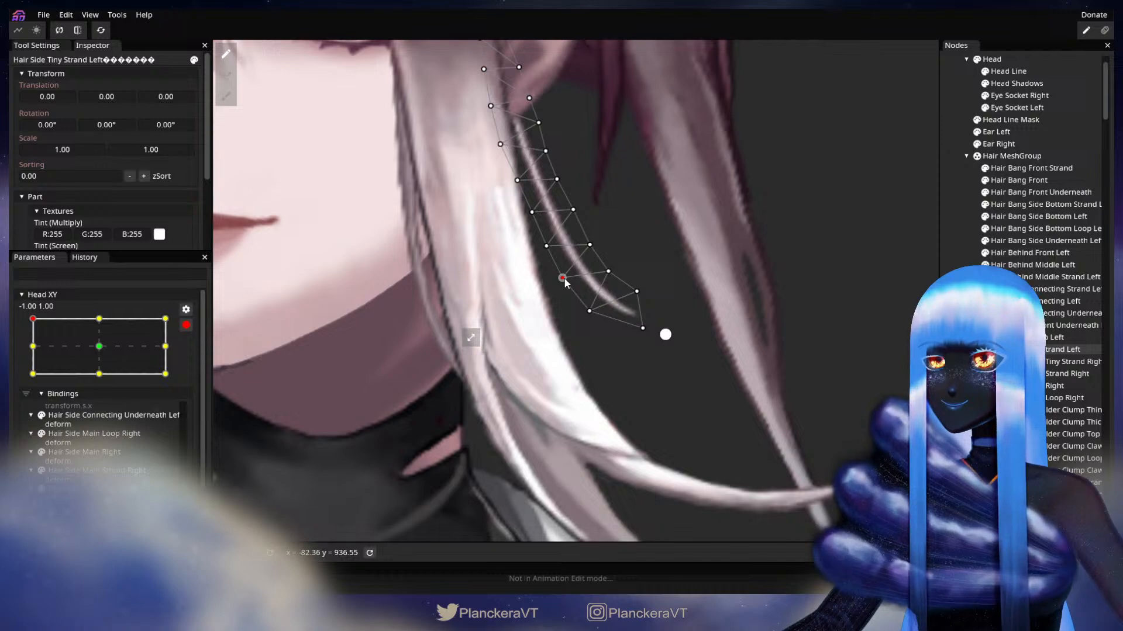
Preview the head turn with keypoint editing off, then compare the left side hair at Head XY -1.00, 0.00 and -1.00, 1.00.
{"action": "double_click", "coordinate": [689, 389]}
{"action": "scroll", "coordinate": [689, 389], "scroll_direction": "down", "scroll_amount": 2}
{"action": "scroll", "coordinate": [690, 388], "scroll_direction": "down", "scroll_amount": 6}
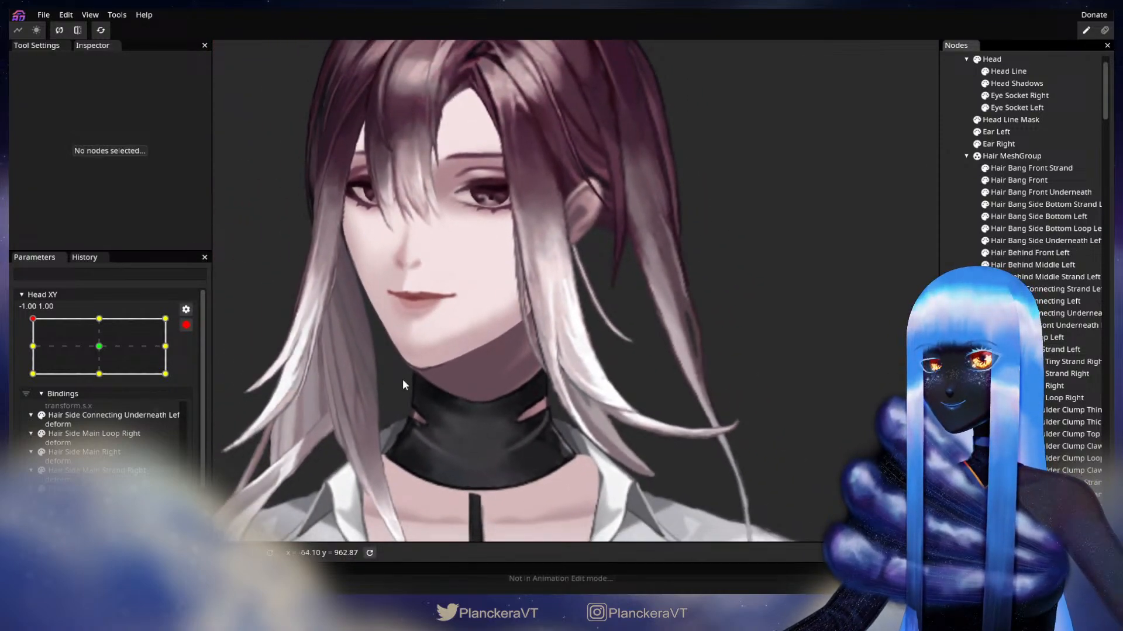
{"action": "left_click", "coordinate": [186, 325]}
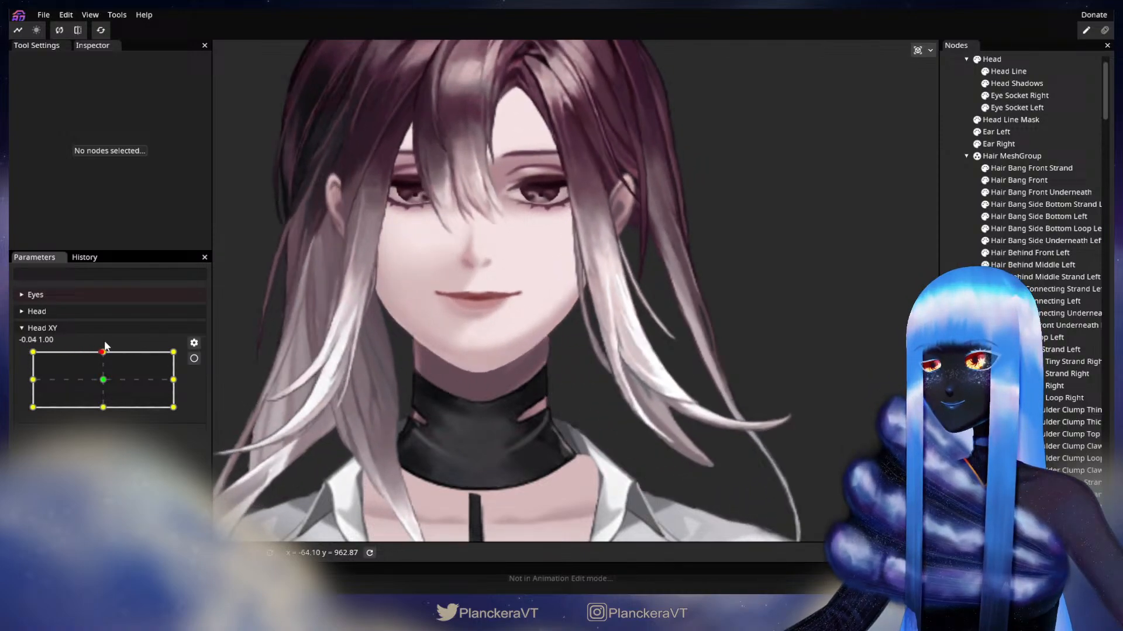
{"action": "left_click", "coordinate": [193, 359]}
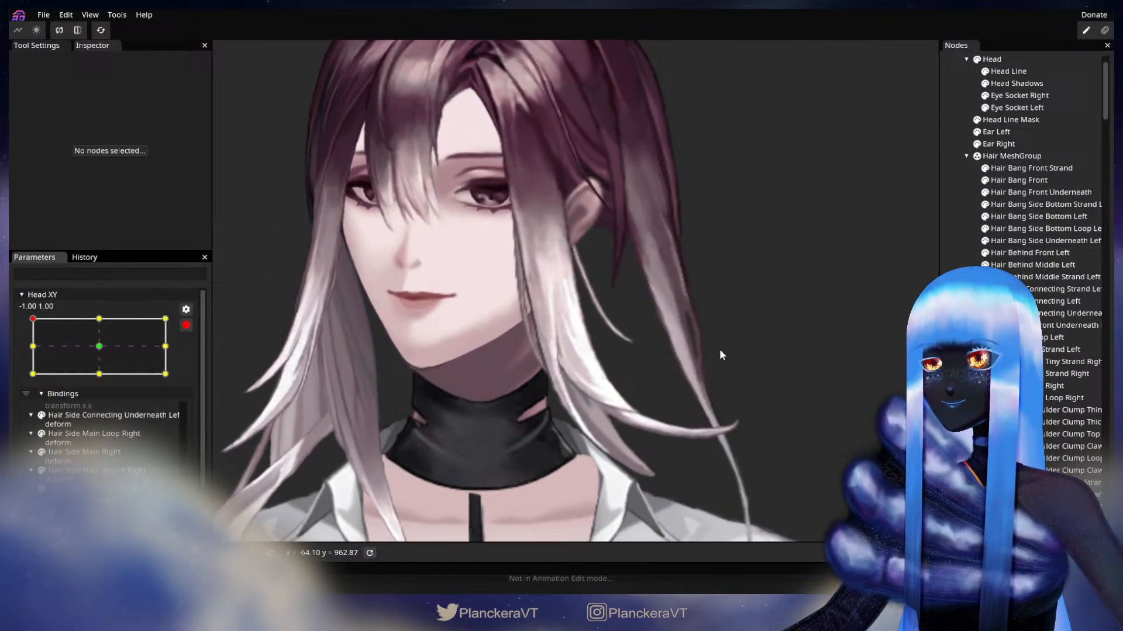
{"action": "scroll", "coordinate": [718, 348], "scroll_direction": "up", "scroll_amount": 5}
{"action": "scroll", "coordinate": [663, 423], "scroll_direction": "up", "scroll_amount": 2}
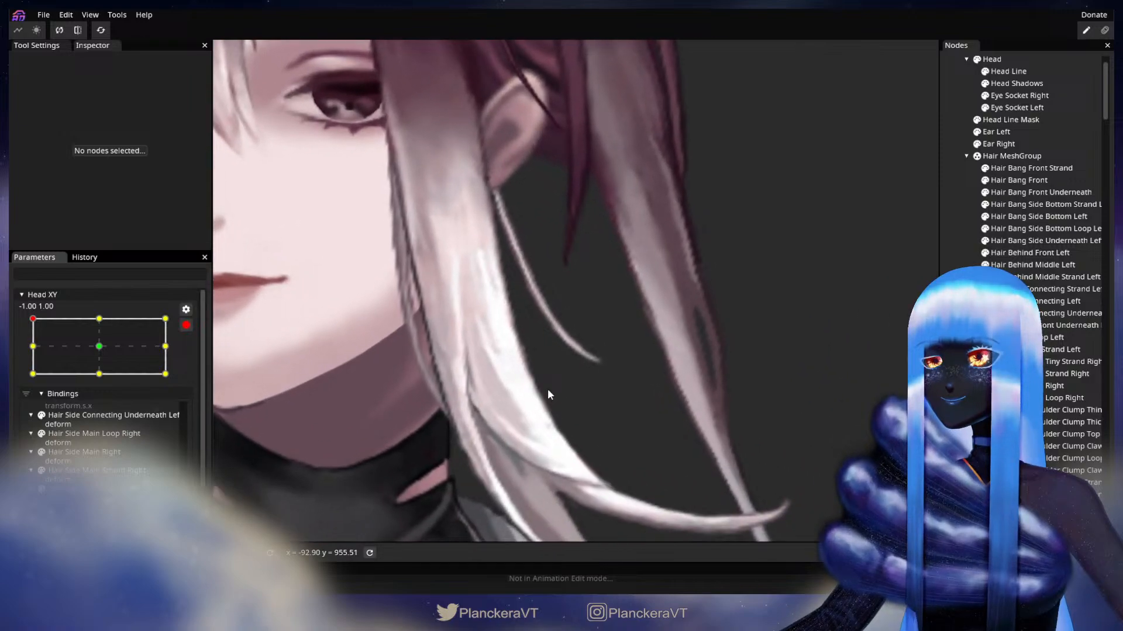
{"action": "left_click", "coordinate": [33, 346]}
{"action": "left_click", "coordinate": [33, 319]}
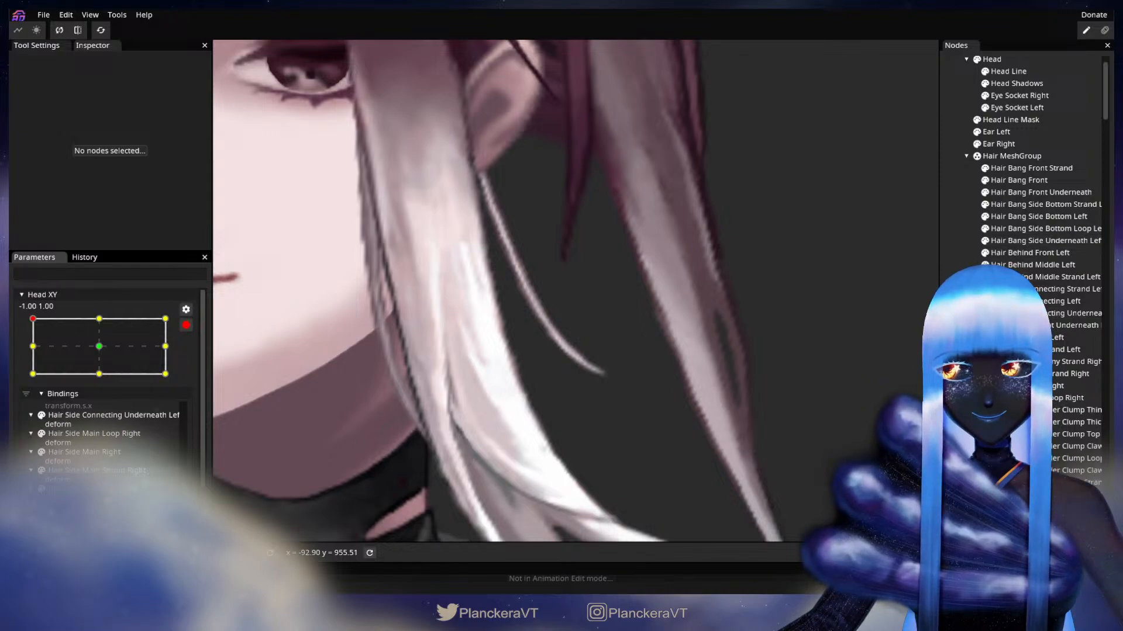
Reshape the end of Hair Side Tiny Strand Left by moving its last few vertices at Head XY -1.00, 1.00.
{"action": "left_click", "coordinate": [1023, 325]}
{"action": "left_click", "coordinate": [1023, 338]}
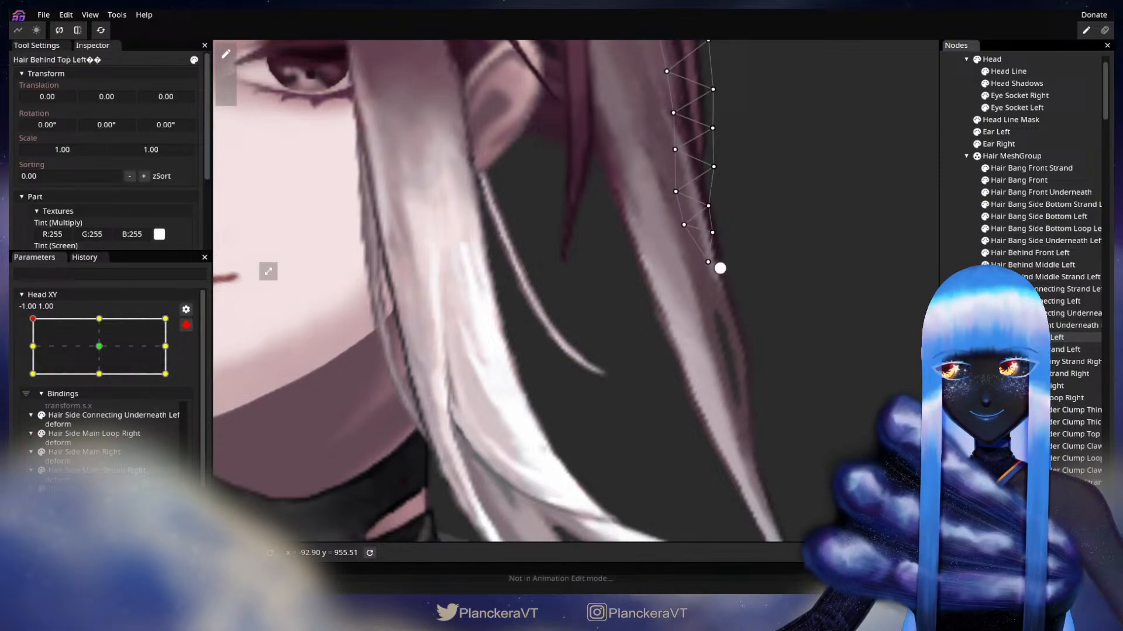
{"action": "left_click", "coordinate": [1023, 350]}
{"action": "scroll", "coordinate": [683, 415], "scroll_direction": "up", "scroll_amount": 2}
{"action": "left_click_drag", "start_coordinate": [618, 406], "coordinate": [615, 407]}
{"action": "left_click", "coordinate": [553, 384]}
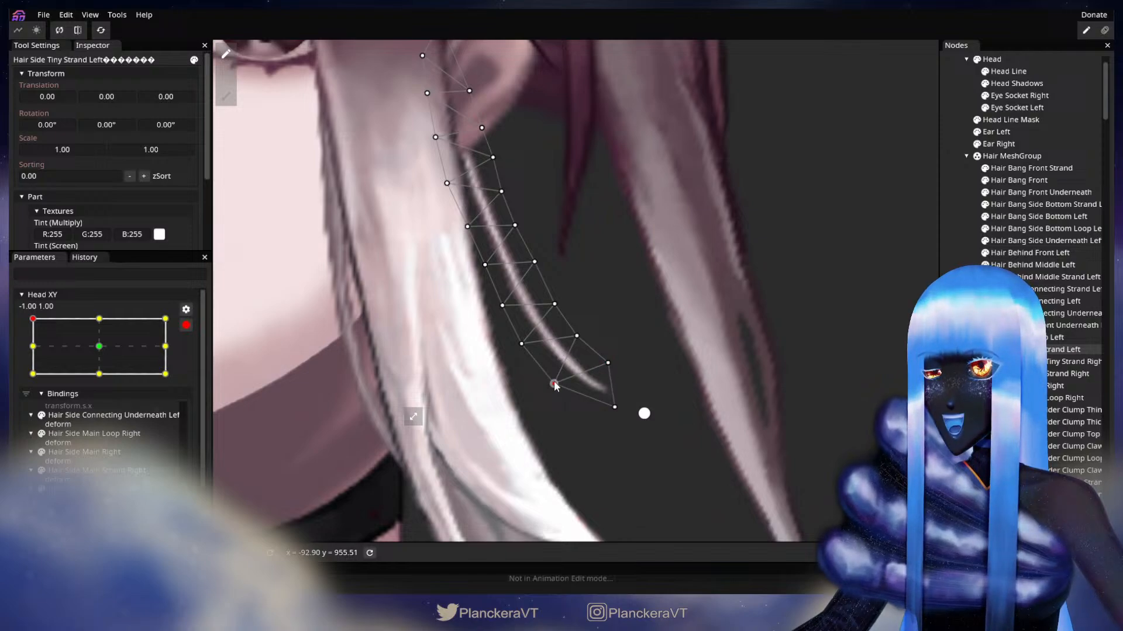
{"action": "left_click", "coordinate": [573, 343]}
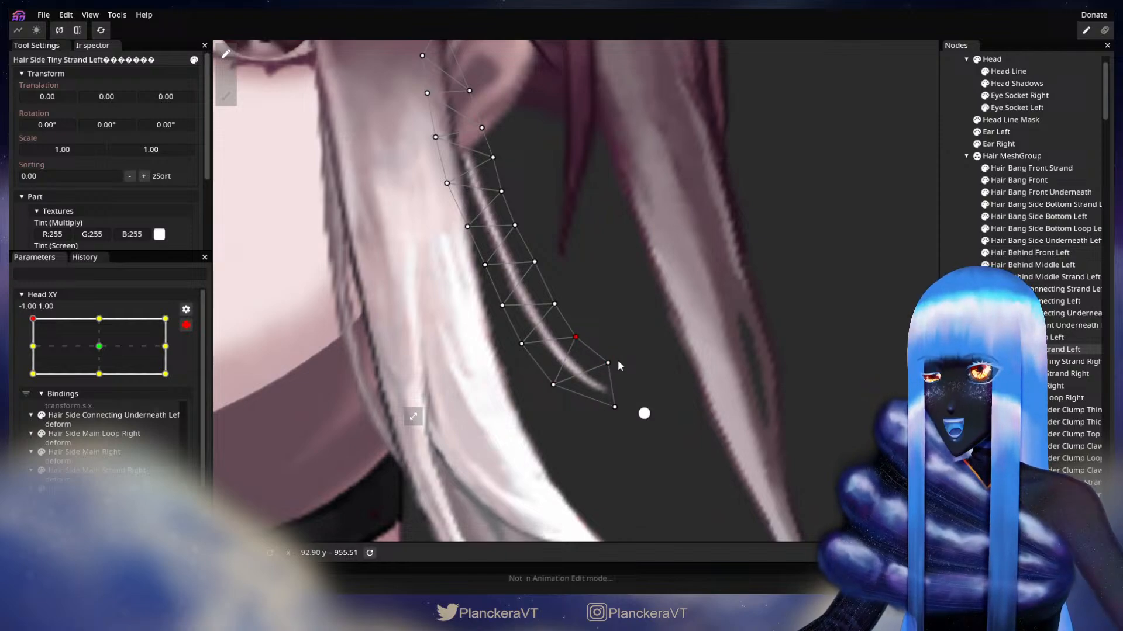
{"action": "left_click_drag", "start_coordinate": [608, 363], "coordinate": [604, 365]}
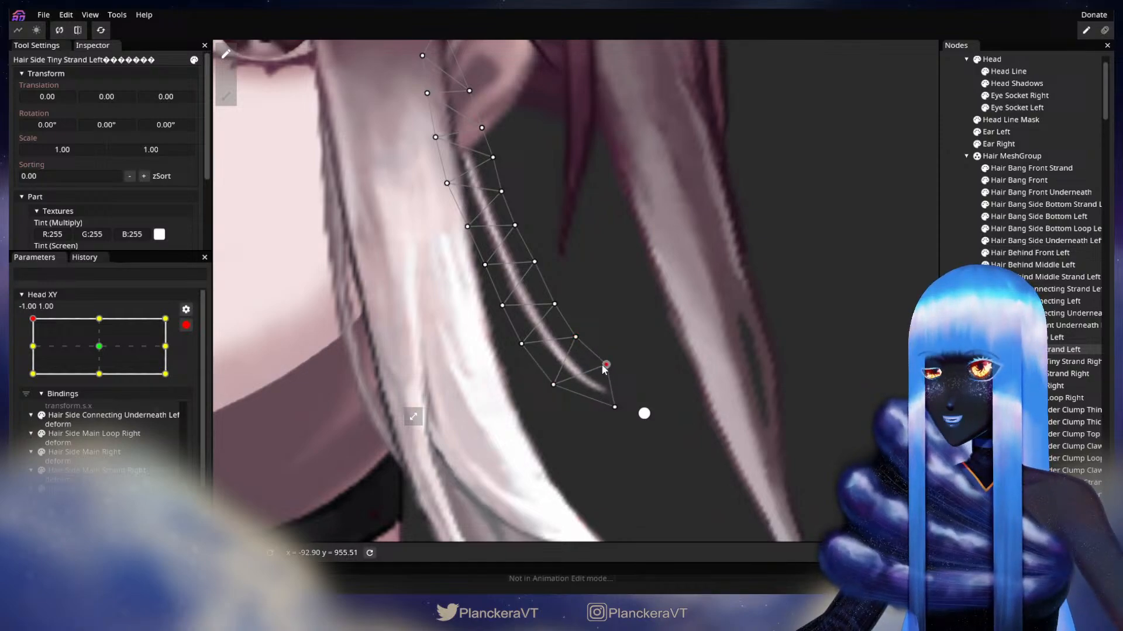
{"action": "left_click", "coordinate": [573, 342]}
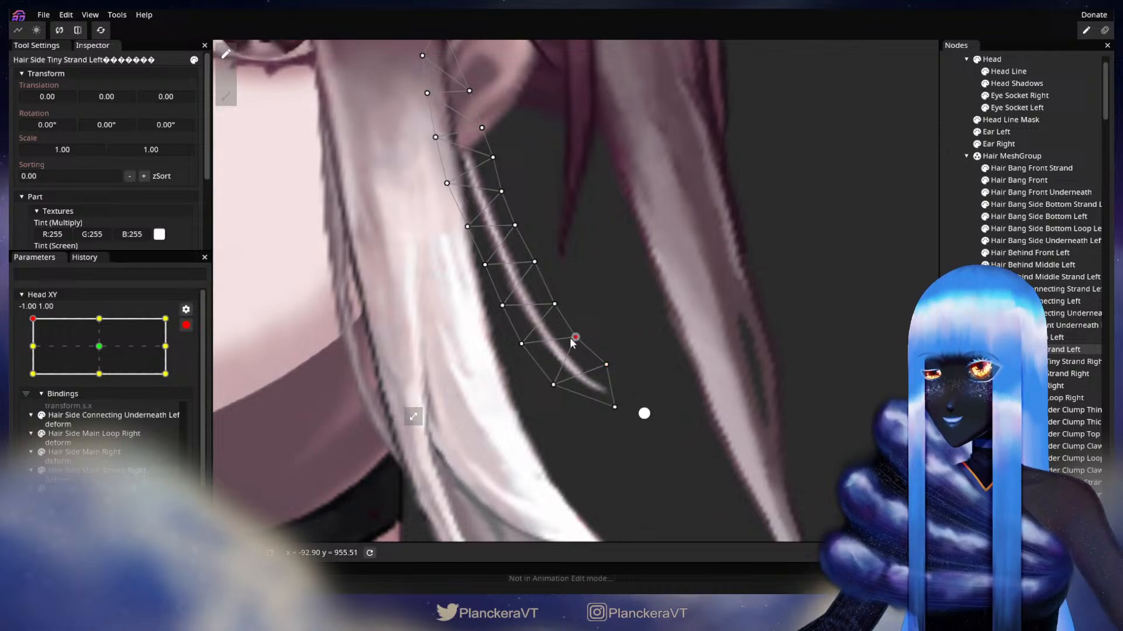
Turn off keypoint editing and preview the whole head moving vertically along the -1.00 side of Head XY.
{"action": "left_click", "coordinate": [701, 423]}
{"action": "scroll", "coordinate": [675, 426], "scroll_direction": "down", "scroll_amount": 5}
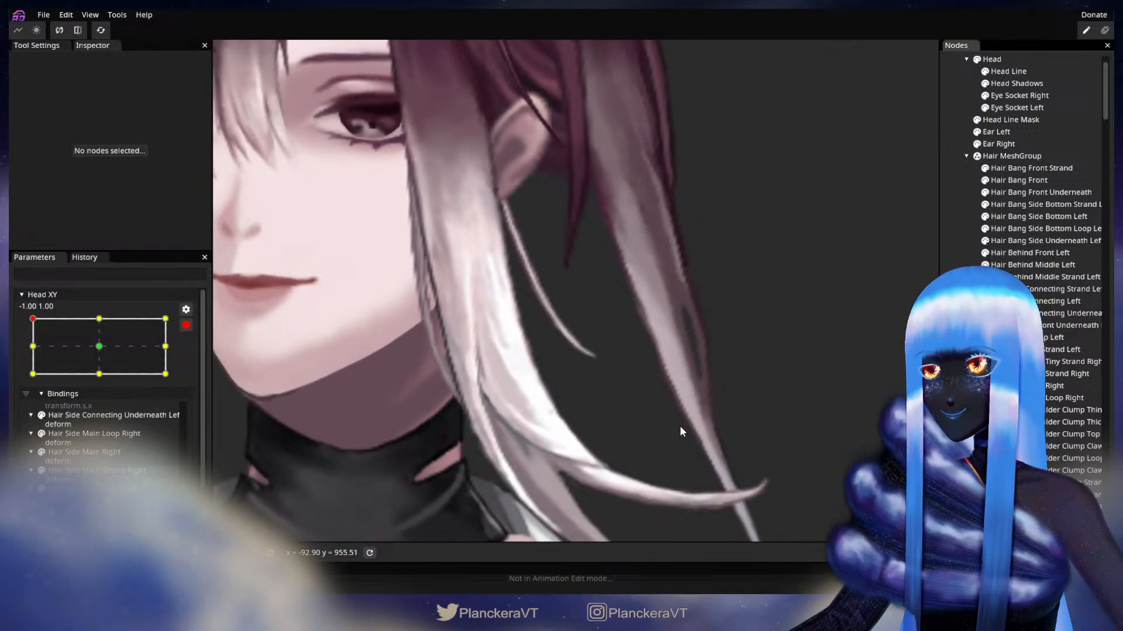
{"action": "scroll", "coordinate": [679, 431], "scroll_direction": "down", "scroll_amount": 8}
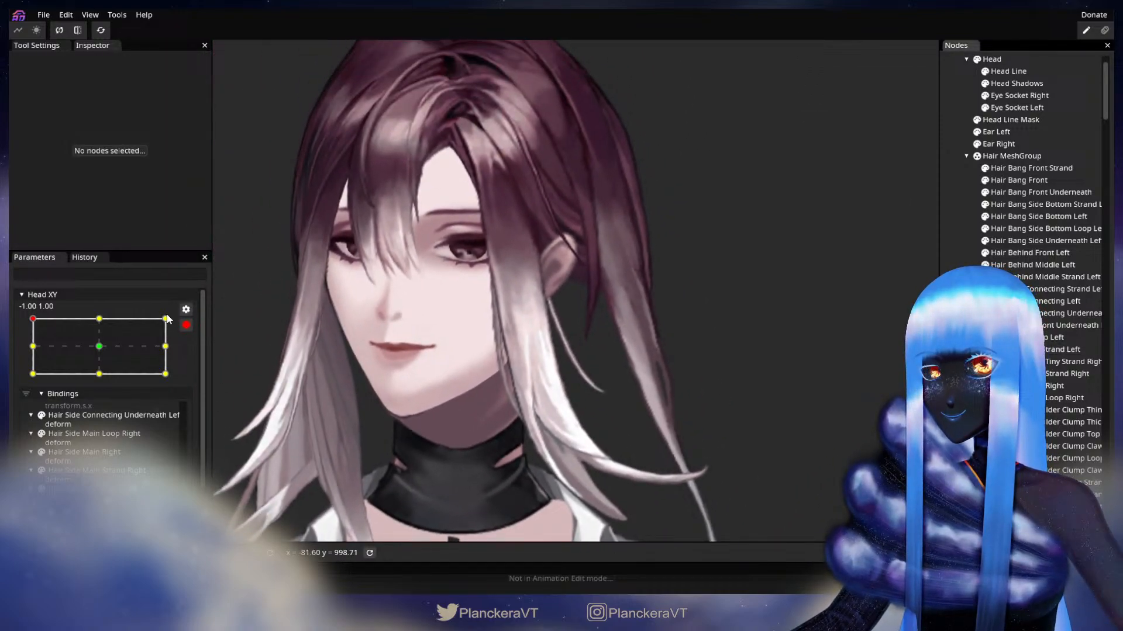
{"action": "left_click", "coordinate": [186, 326]}
{"action": "left_click_drag", "start_coordinate": [32, 351], "coordinate": [24, 384]}
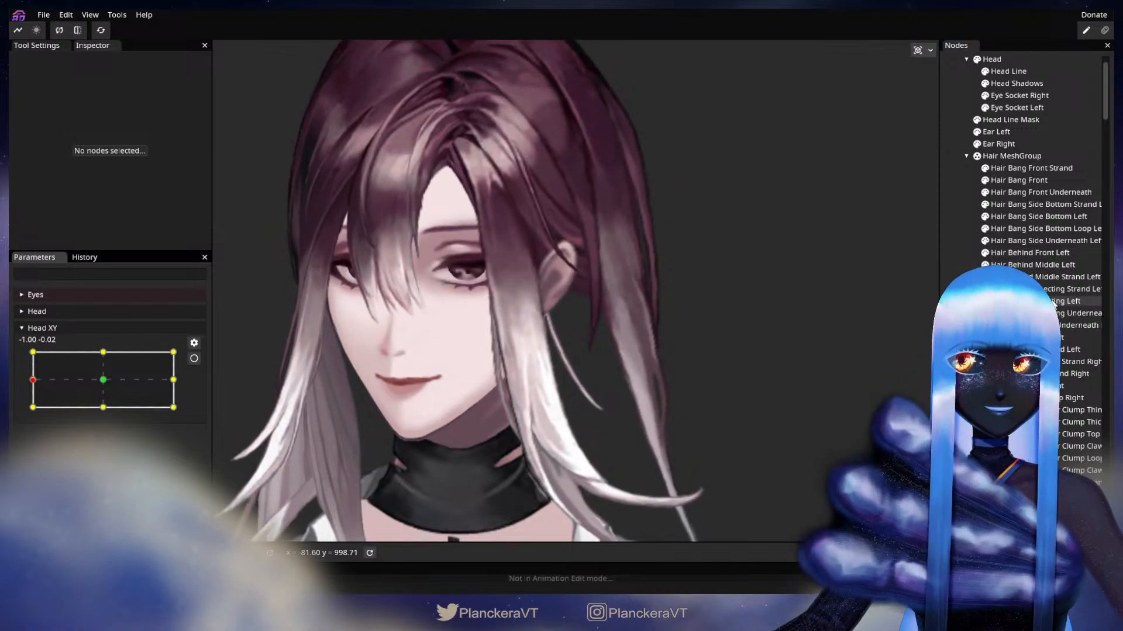
Check Hair Side Tiny Strand Left in motion and refine its middle and lower vertices at the Head XY keypoint -1.00, 1.00.
{"action": "left_click", "coordinate": [1070, 374]}
{"action": "left_click", "coordinate": [585, 403]}
{"action": "scroll", "coordinate": [585, 462], "scroll_direction": "up", "scroll_amount": 5}
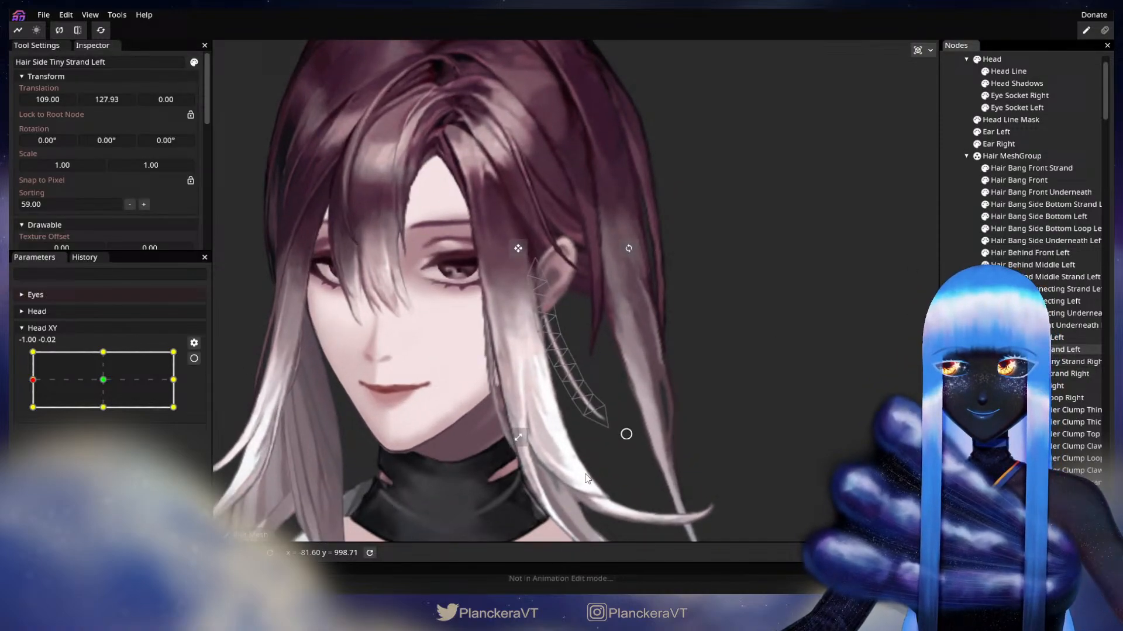
{"action": "scroll", "coordinate": [594, 394], "scroll_direction": "up", "scroll_amount": 5}
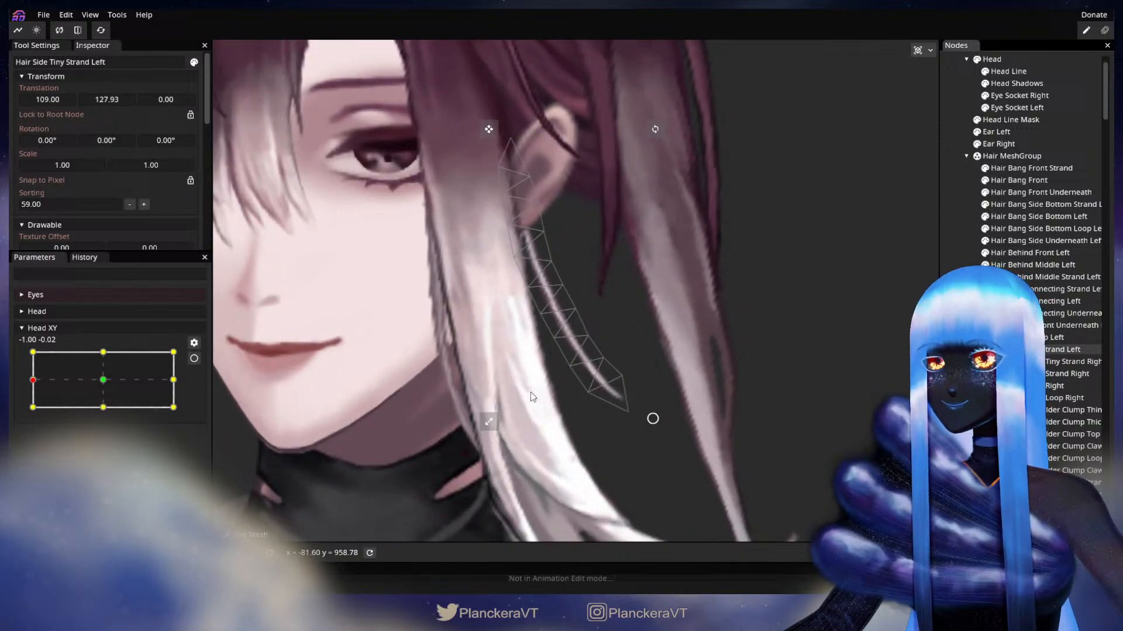
{"action": "scroll", "coordinate": [572, 415], "scroll_direction": "up", "scroll_amount": 1}
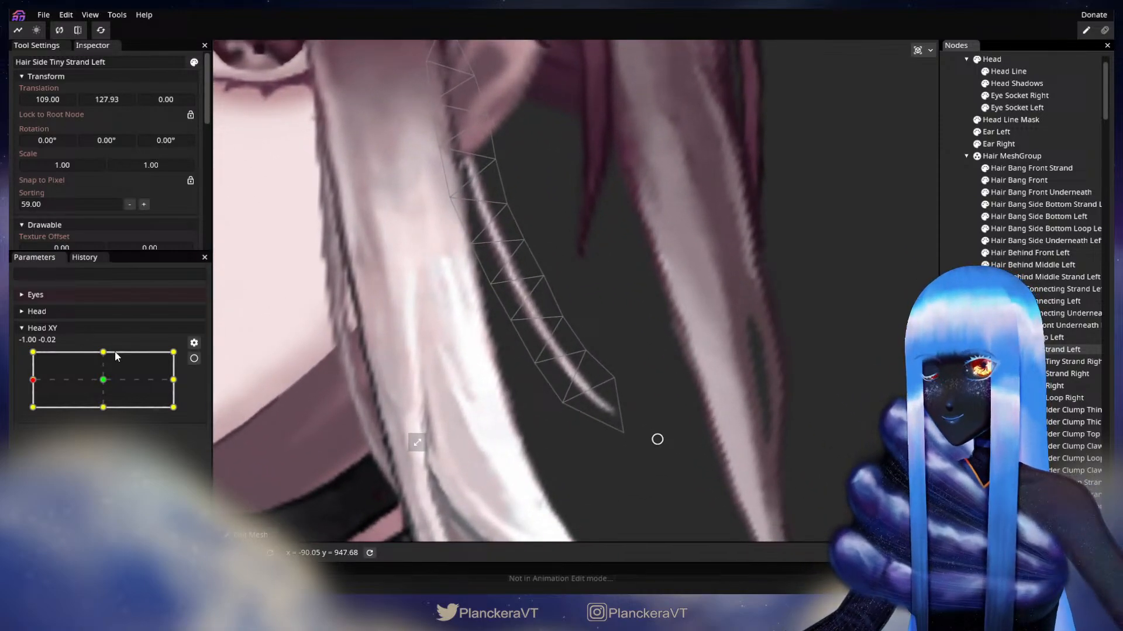
{"action": "left_click_drag", "start_coordinate": [33, 383], "coordinate": [42, 358]}
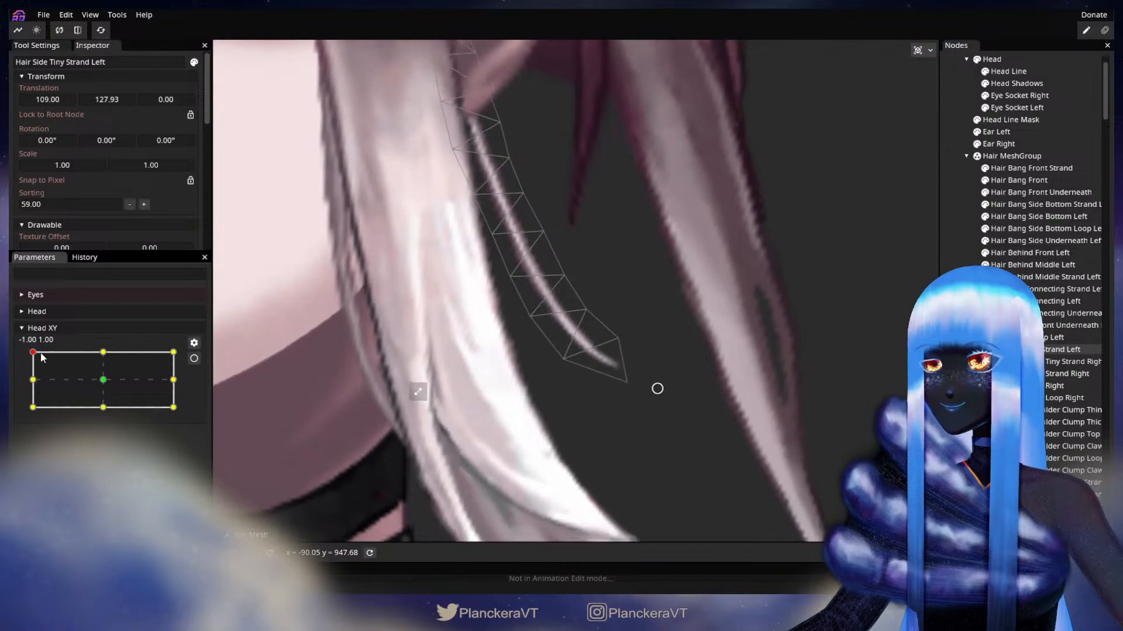
{"action": "left_click", "coordinate": [194, 358]}
{"action": "left_click_drag", "start_coordinate": [570, 276], "coordinate": [568, 272]}
{"action": "left_click", "coordinate": [542, 231]}
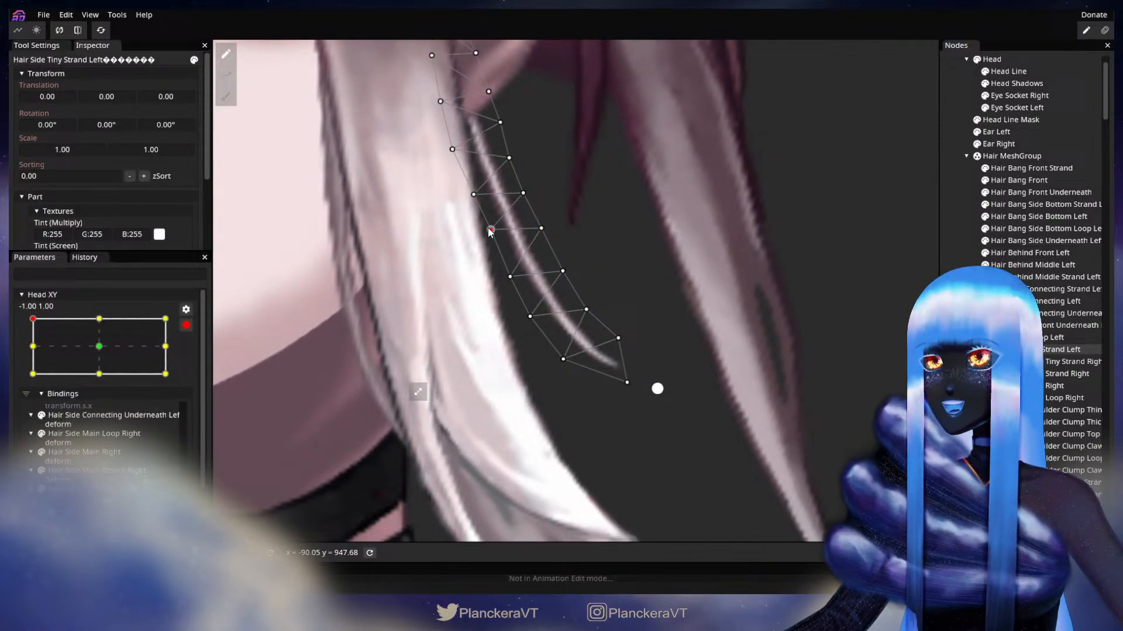
{"action": "left_click_drag", "start_coordinate": [490, 231], "coordinate": [489, 231]}
{"action": "left_click", "coordinate": [523, 193]}
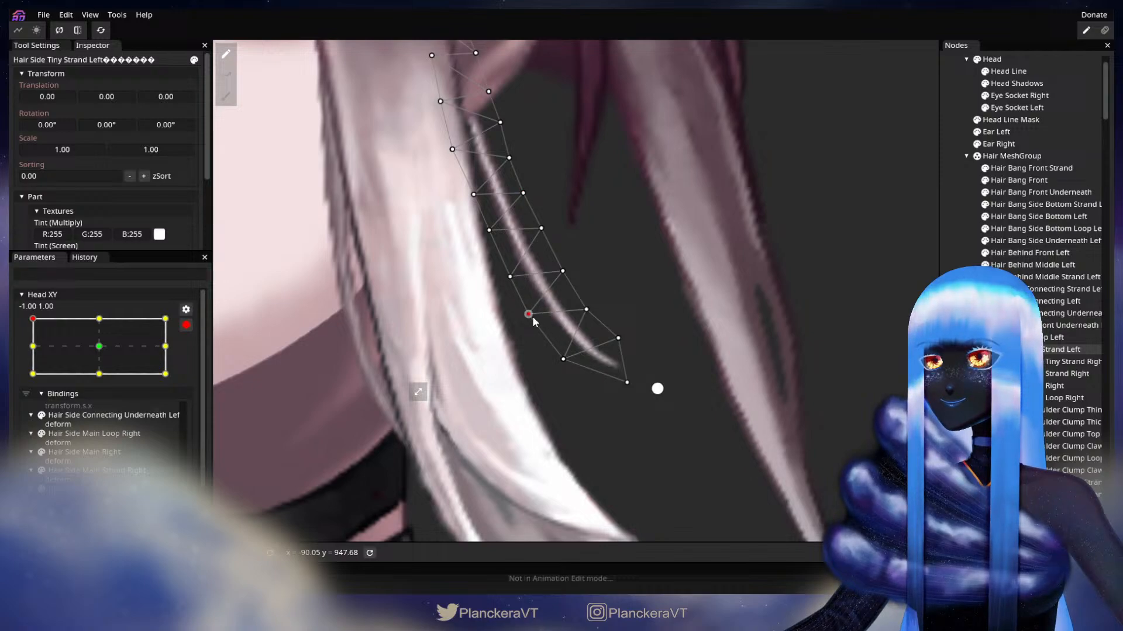
Preview the tiny strand along Head XY, then pull its tip and lower vertices slightly inward at keypoint -1.00, 1.00.
{"action": "left_click", "coordinate": [187, 325]}
{"action": "mouse_move", "coordinate": [34, 353]}
{"action": "left_mouse_down"}
{"action": "mouse_move", "coordinate": [31, 375]}
{"action": "mouse_move", "coordinate": [33, 353]}
{"action": "left_mouse_up"}
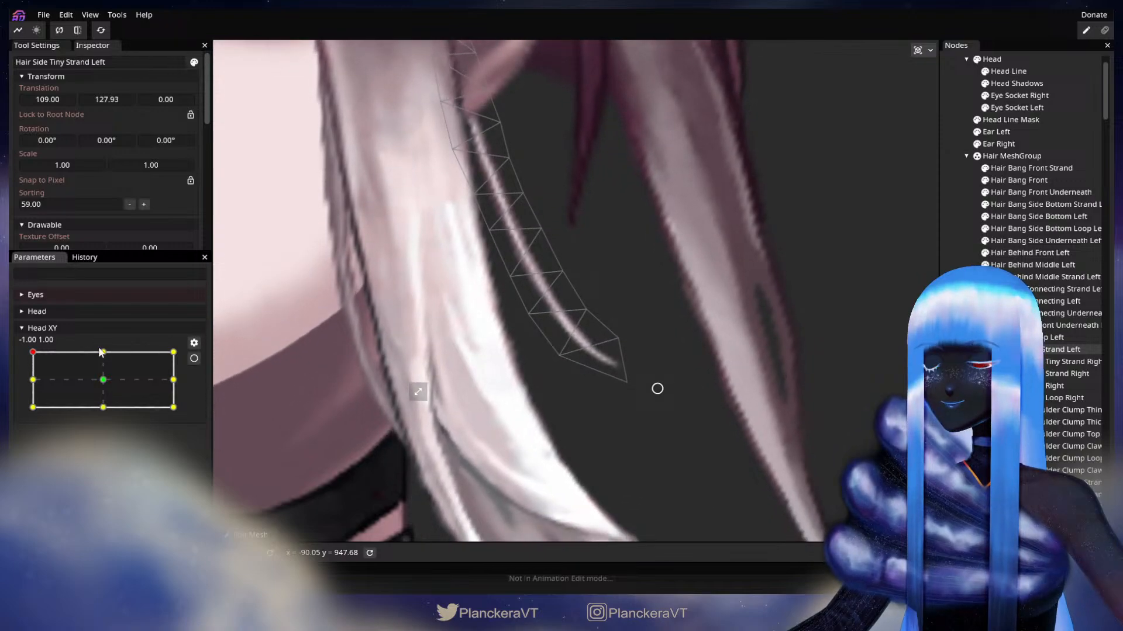
{"action": "left_click", "coordinate": [193, 358]}
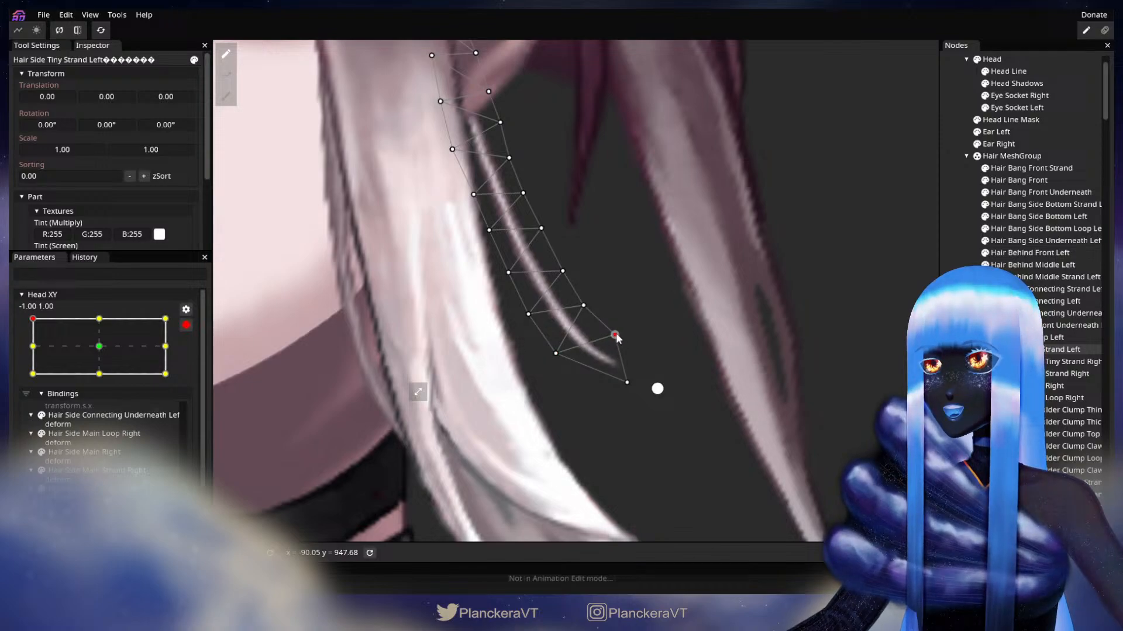
{"action": "left_click_drag", "start_coordinate": [627, 383], "coordinate": [619, 381]}
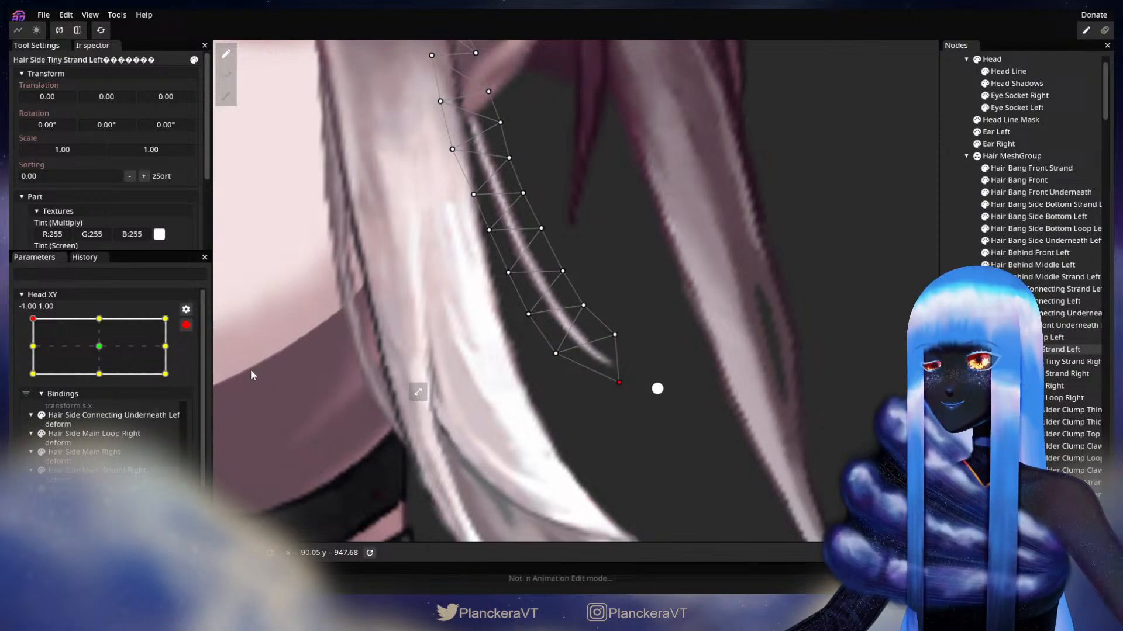
Recheck the strand's motion and fine-tune the vertices just above its tip at Head XY -1.00, 1.00.
{"action": "left_click", "coordinate": [186, 325]}
{"action": "mouse_move", "coordinate": [33, 353]}
{"action": "left_mouse_down"}
{"action": "mouse_move", "coordinate": [28, 380]}
{"action": "mouse_move", "coordinate": [32, 354]}
{"action": "left_mouse_up"}
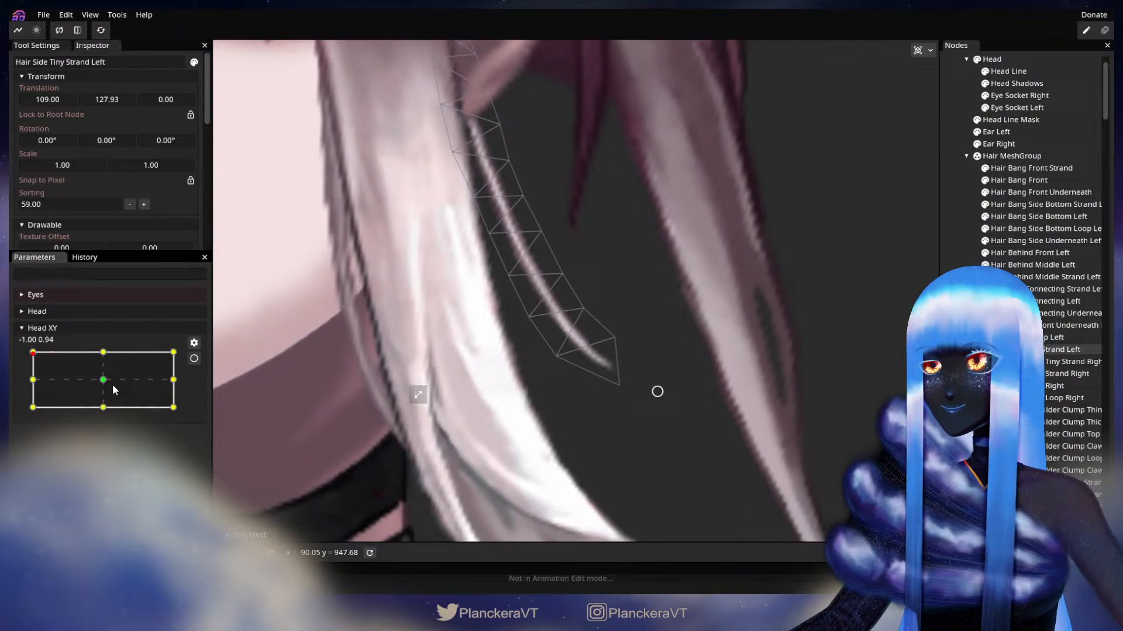
{"action": "key", "text": "ctrl+z"}
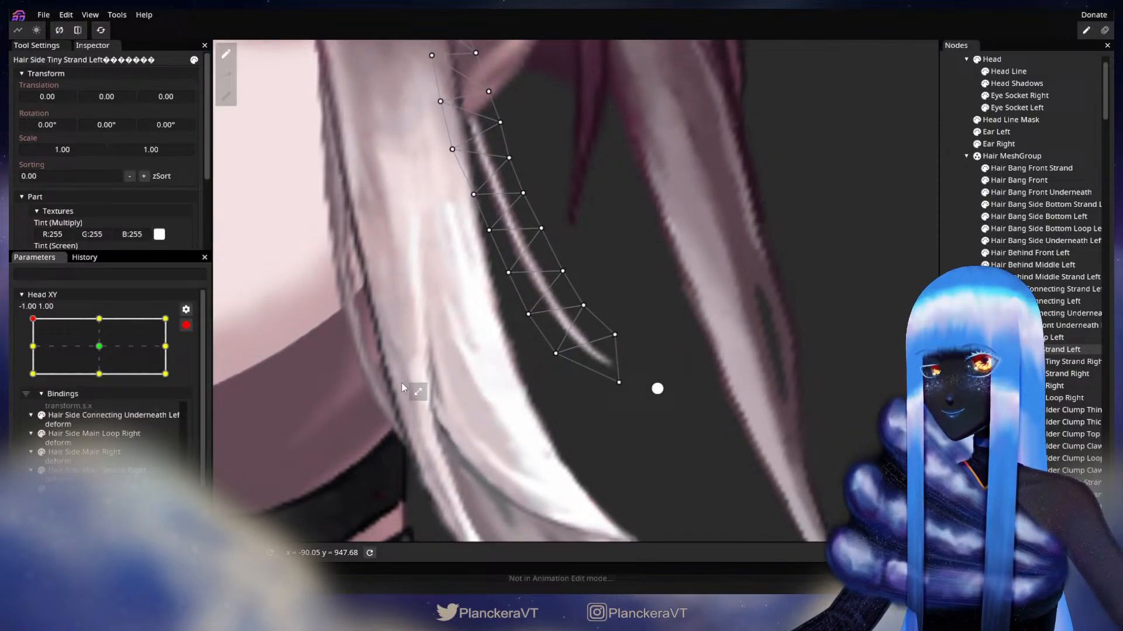
{"action": "left_click", "coordinate": [556, 354]}
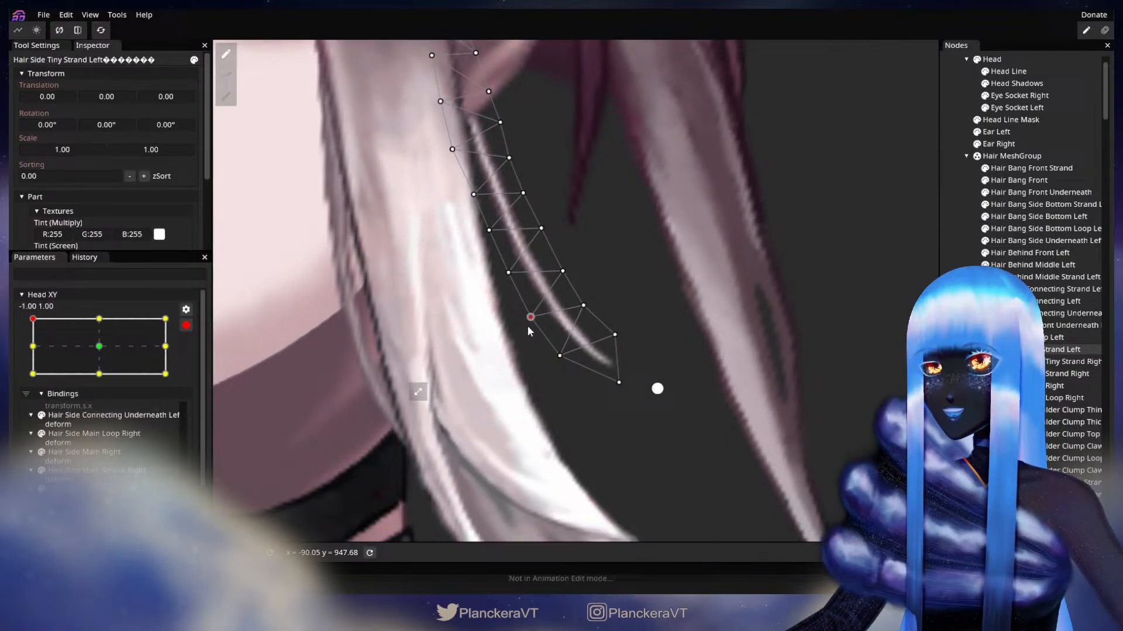
{"action": "left_click", "coordinate": [562, 272]}
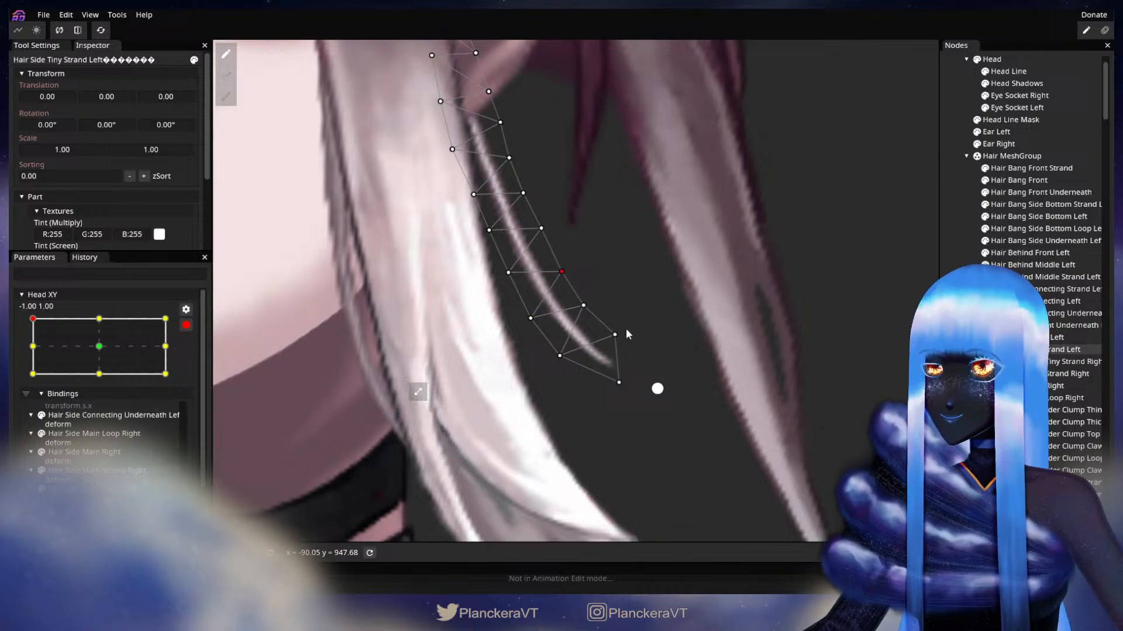
Test the vertical head movement again and extend the strand's tip slightly downward, adjusting the two vertices beside it.
{"action": "left_click", "coordinate": [187, 326]}
{"action": "mouse_move", "coordinate": [33, 352]}
{"action": "left_mouse_down"}
{"action": "mouse_move", "coordinate": [27, 378]}
{"action": "mouse_move", "coordinate": [26, 355]}
{"action": "left_mouse_up"}
{"action": "left_click", "coordinate": [197, 360]}
{"action": "left_click_drag", "start_coordinate": [615, 335], "coordinate": [557, 358]}
{"action": "left_click_drag", "start_coordinate": [617, 378], "coordinate": [621, 390]}
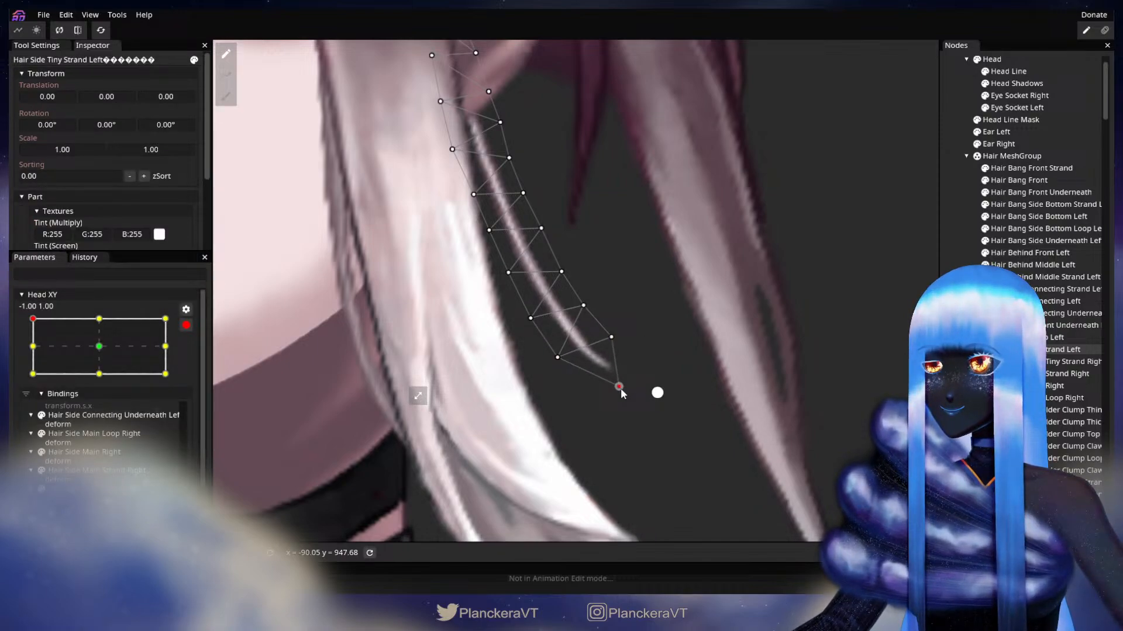
Preview the corrected strand between Head XY keypoints with editing off, deselect it and save the model.
{"action": "left_click", "coordinate": [186, 325]}
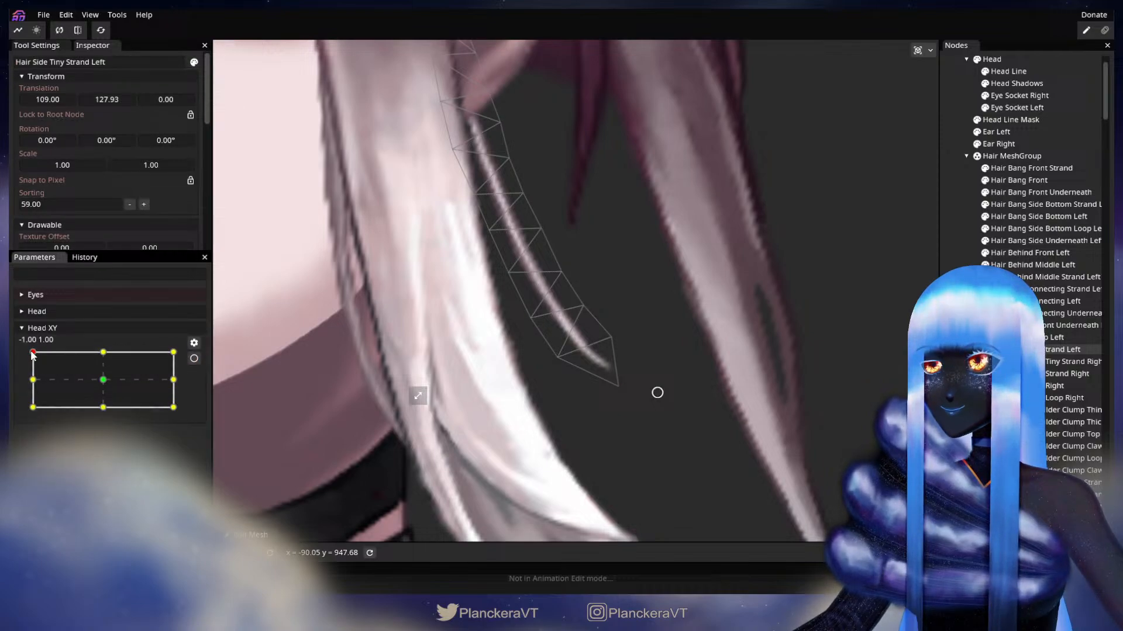
{"action": "left_click_drag", "start_coordinate": [31, 349], "coordinate": [33, 364]}
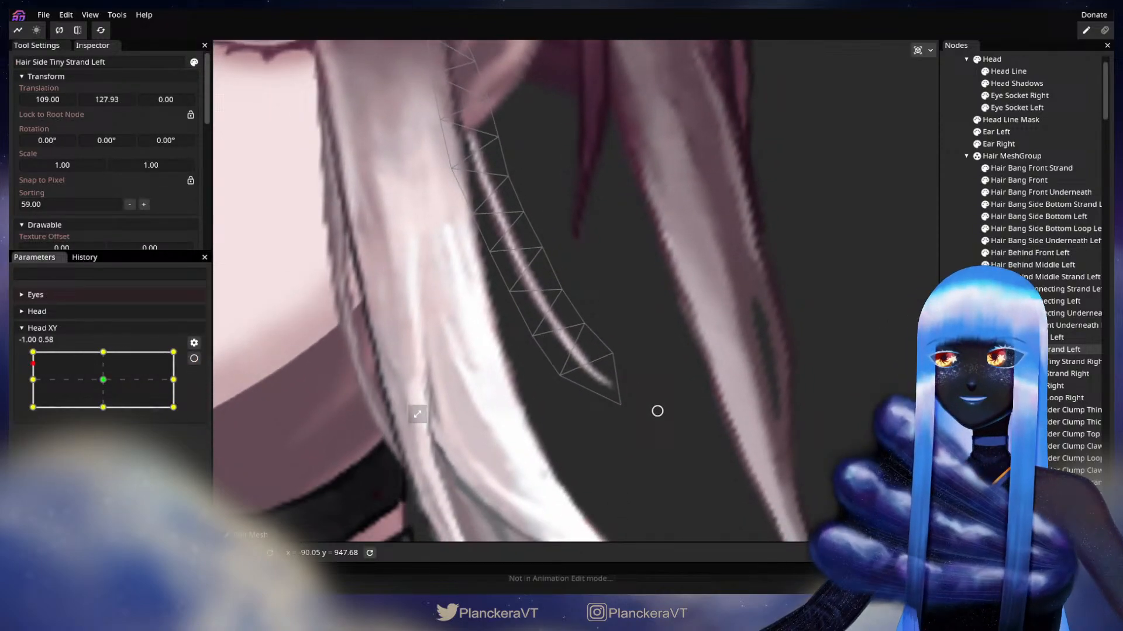
{"action": "left_click", "coordinate": [657, 411]}
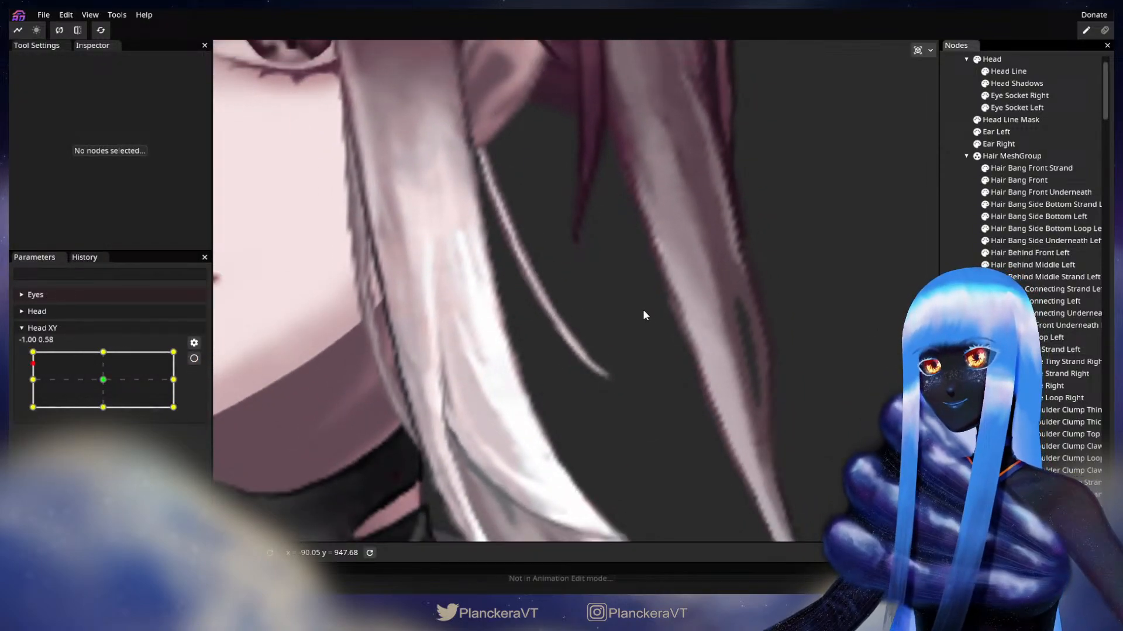
{"action": "scroll", "coordinate": [614, 342], "scroll_direction": "down", "scroll_amount": 5}
{"action": "key", "text": "ctrl+s"}
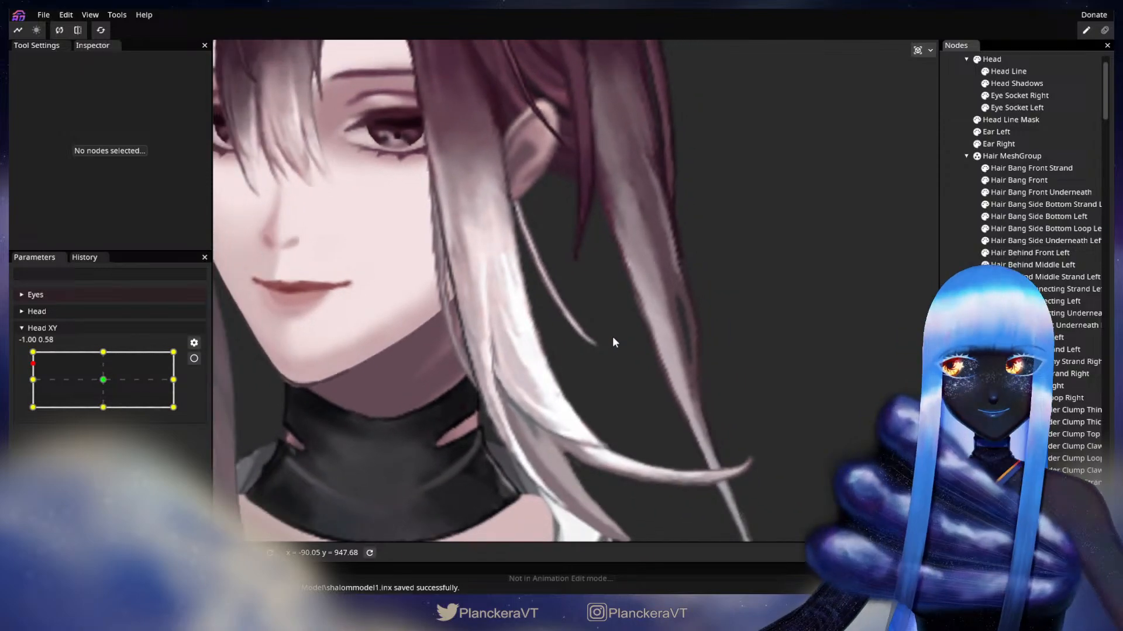
Preview the head and side hair while lowering Head XY from -1.00, 0.58 to about -1.00, 0.06.
{"action": "scroll", "coordinate": [606, 331], "scroll_direction": "down", "scroll_amount": 2}
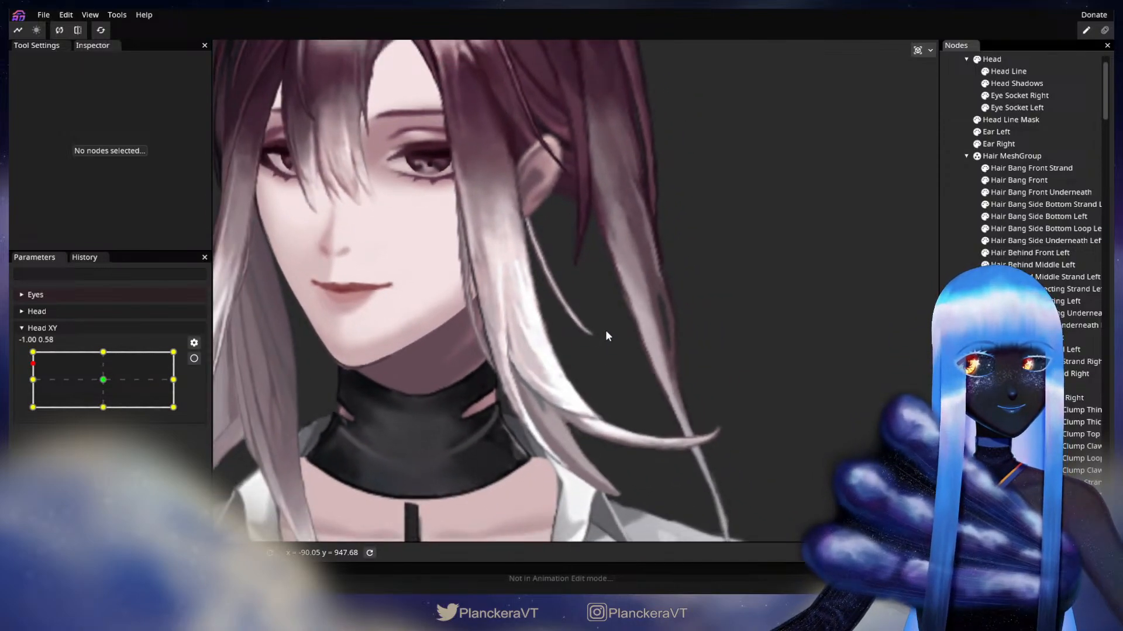
{"action": "scroll", "coordinate": [605, 330], "scroll_direction": "down", "scroll_amount": 3}
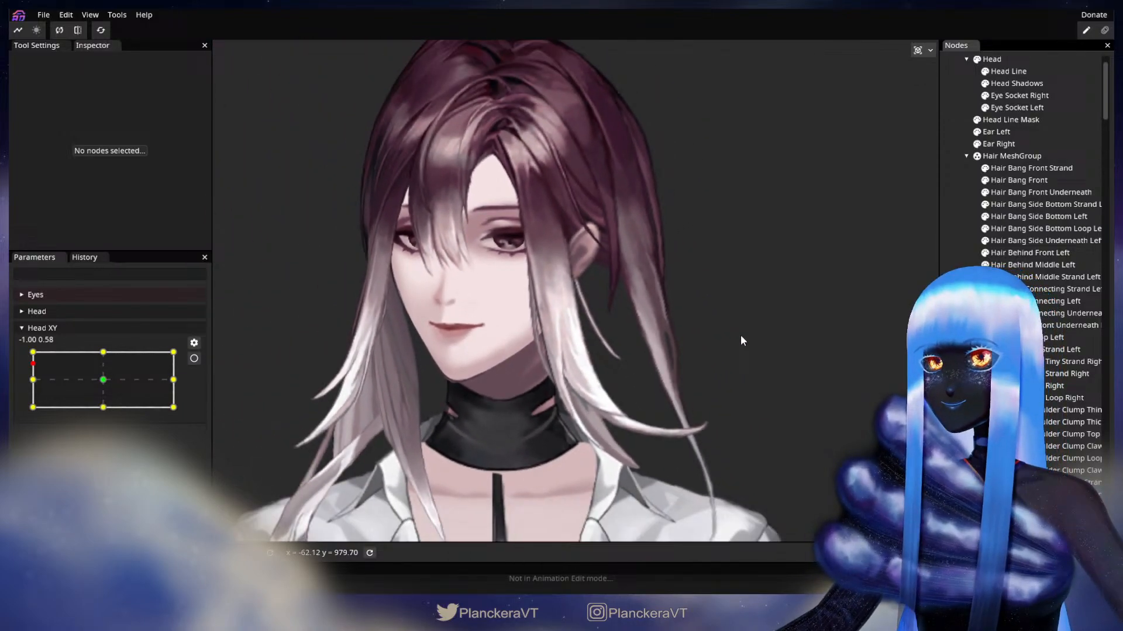
{"action": "left_click_drag", "start_coordinate": [740, 335], "coordinate": [732, 368]}
{"action": "mouse_move", "coordinate": [32, 363]}
{"action": "left_mouse_down"}
{"action": "mouse_move", "coordinate": [29, 352]}
{"action": "mouse_move", "coordinate": [28, 377]}
{"action": "mouse_move", "coordinate": [27, 350]}
{"action": "mouse_move", "coordinate": [26, 379]}
{"action": "left_mouse_up"}
{"action": "scroll", "coordinate": [462, 303], "scroll_direction": "up", "scroll_amount": 5}
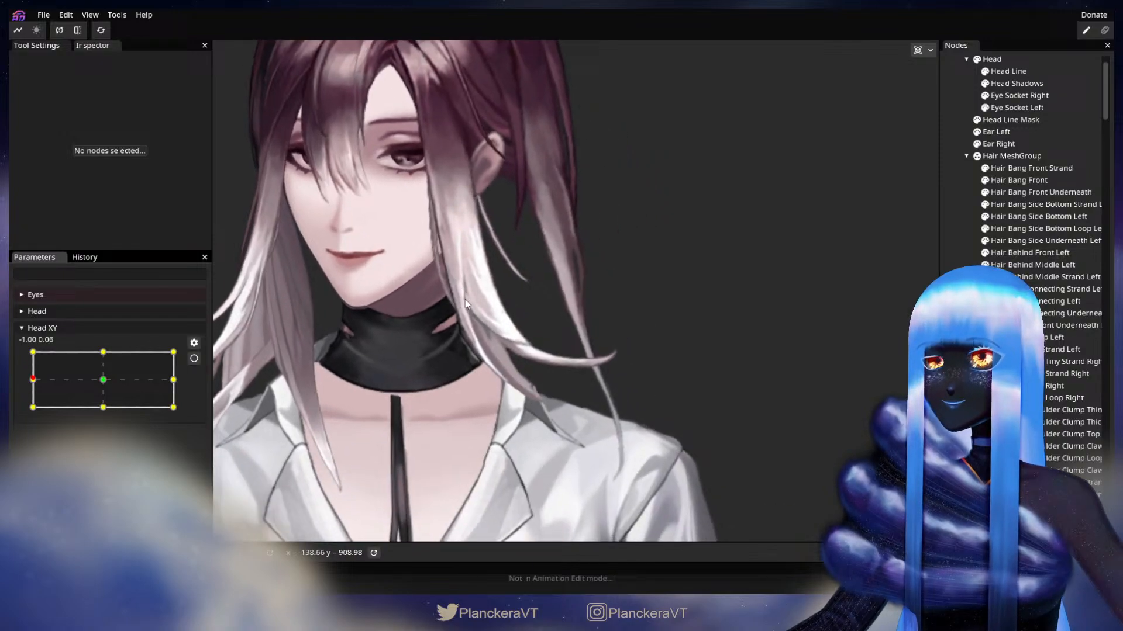
Enable editing of Head XY at keypoint -1.00, 0.00, select Hair Side Tiny Strand Left and copy its deform binding.
{"action": "left_click", "coordinate": [194, 359]}
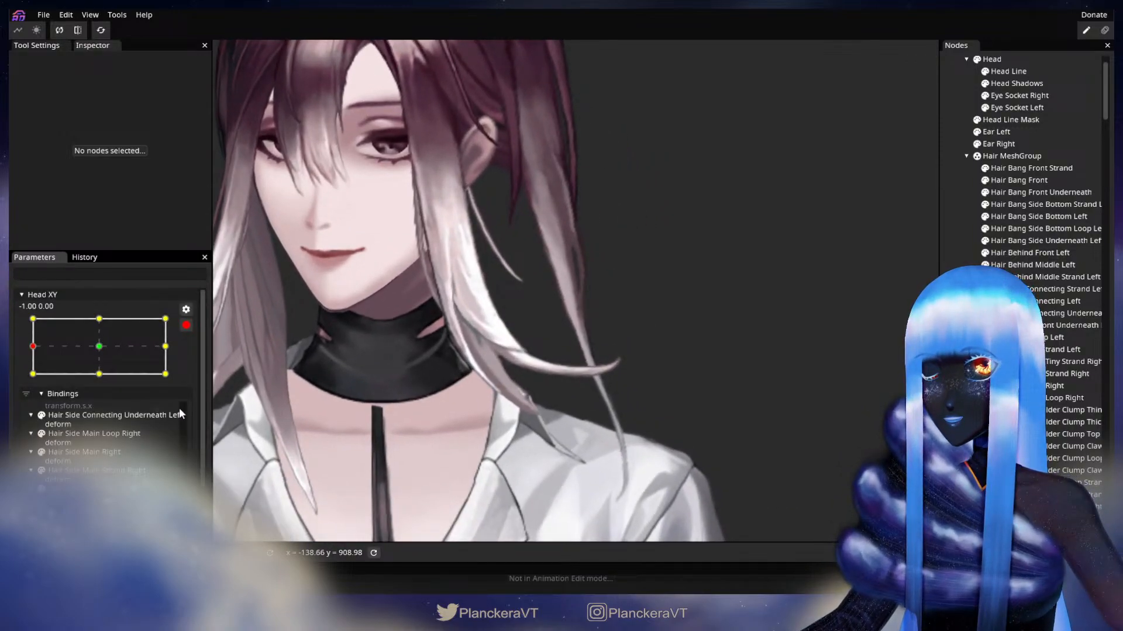
{"action": "scroll", "coordinate": [128, 466], "scroll_direction": "up", "scroll_amount": 2}
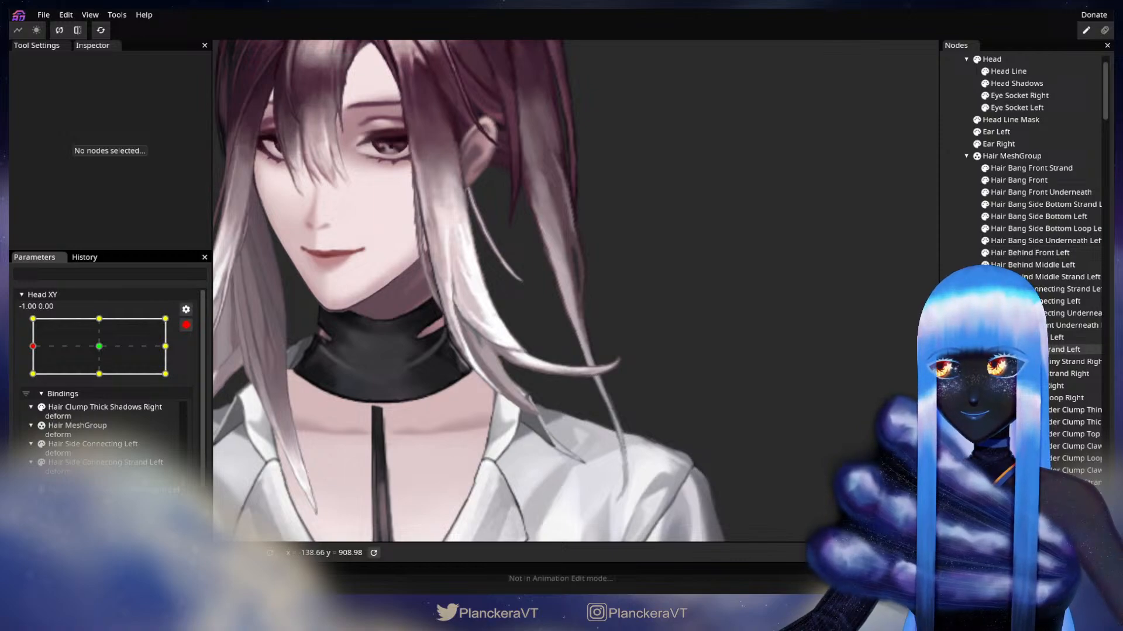
{"action": "left_click", "coordinate": [1073, 325]}
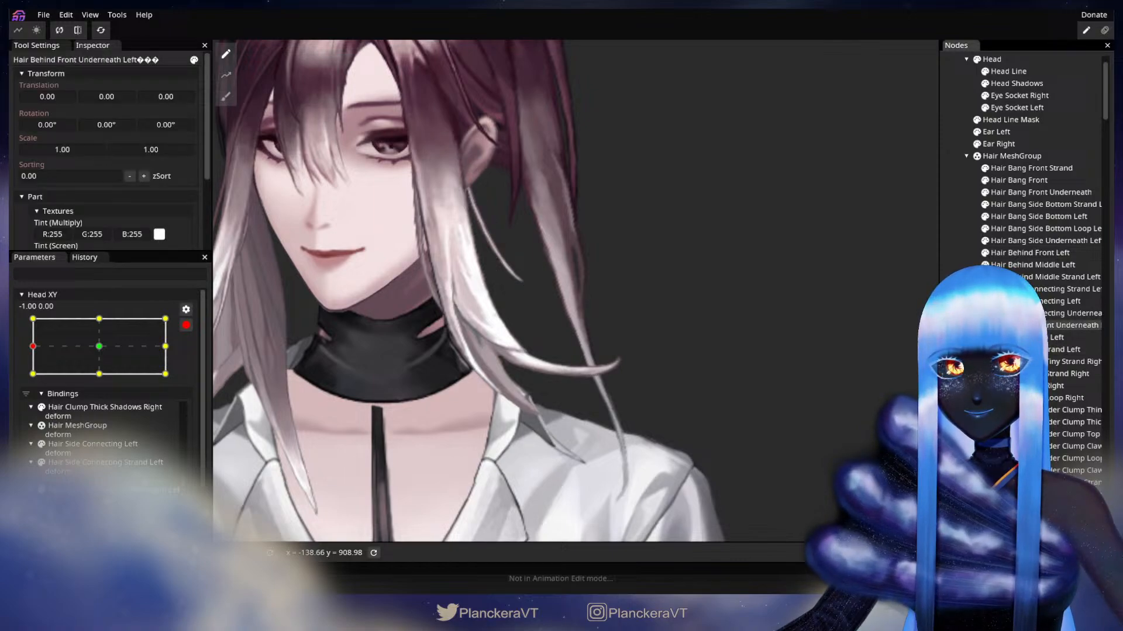
{"action": "left_click", "coordinate": [1073, 349]}
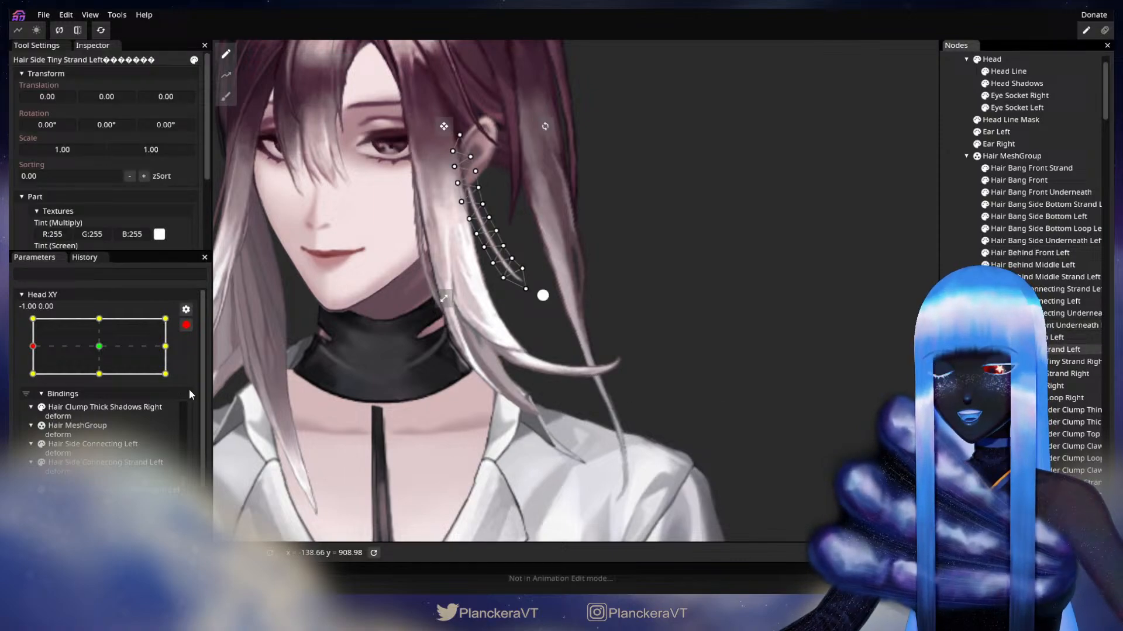
{"action": "scroll", "coordinate": [129, 450], "scroll_direction": "down", "scroll_amount": 2}
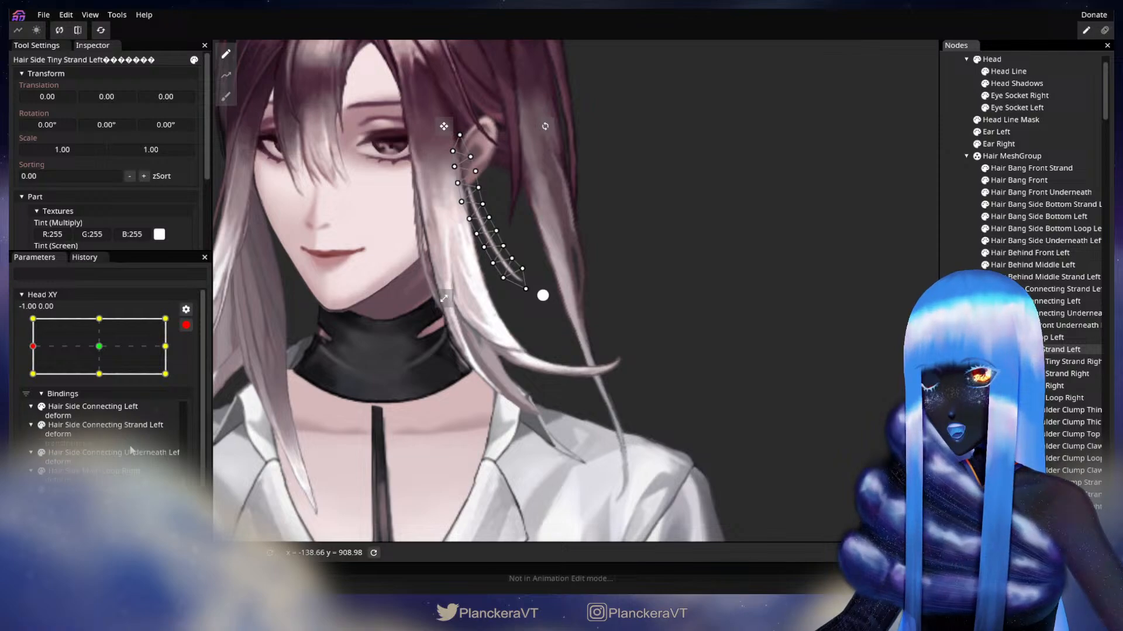
{"action": "scroll", "coordinate": [131, 451], "scroll_direction": "up", "scroll_amount": 2}
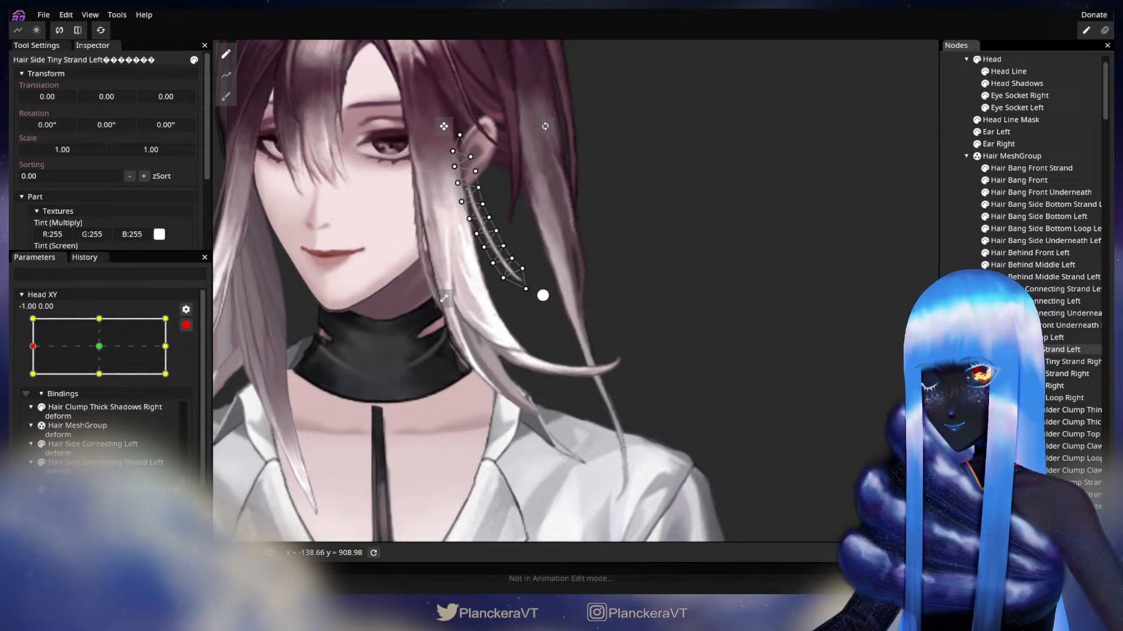
{"action": "scroll", "coordinate": [130, 468], "scroll_direction": "down", "scroll_amount": 5}
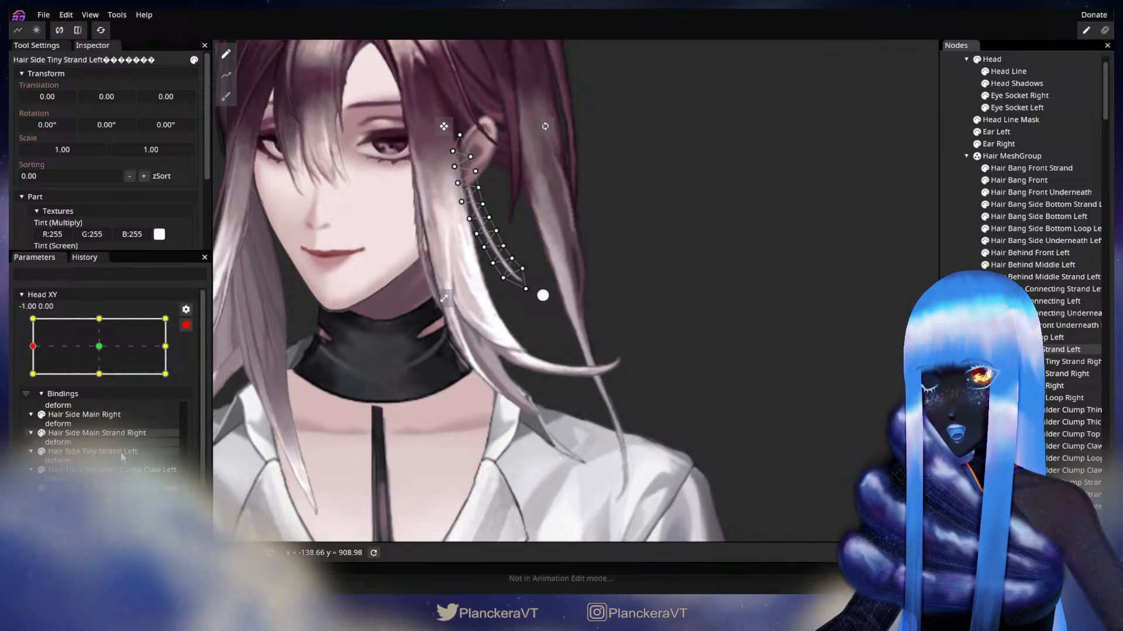
{"action": "left_click", "coordinate": [122, 454]}
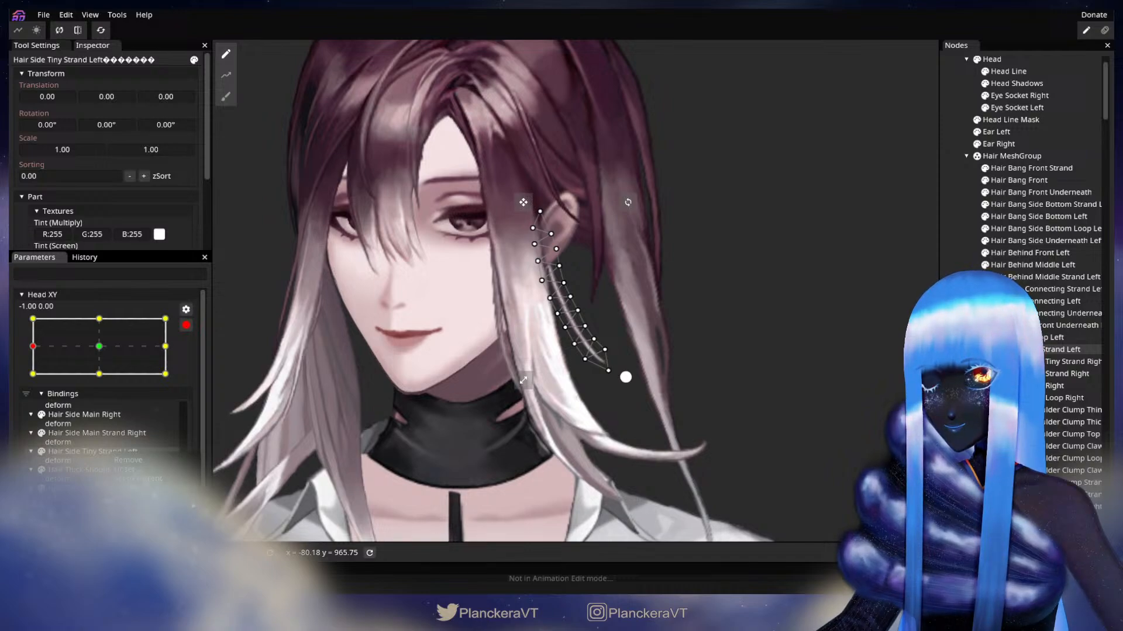
Try the copied deformation on the tiny strand at Head XY -1.00, 1.00, compare it with -1.00, 0.00, and undo the paste.
{"action": "left_click_drag", "start_coordinate": [32, 331], "coordinate": [33, 319]}
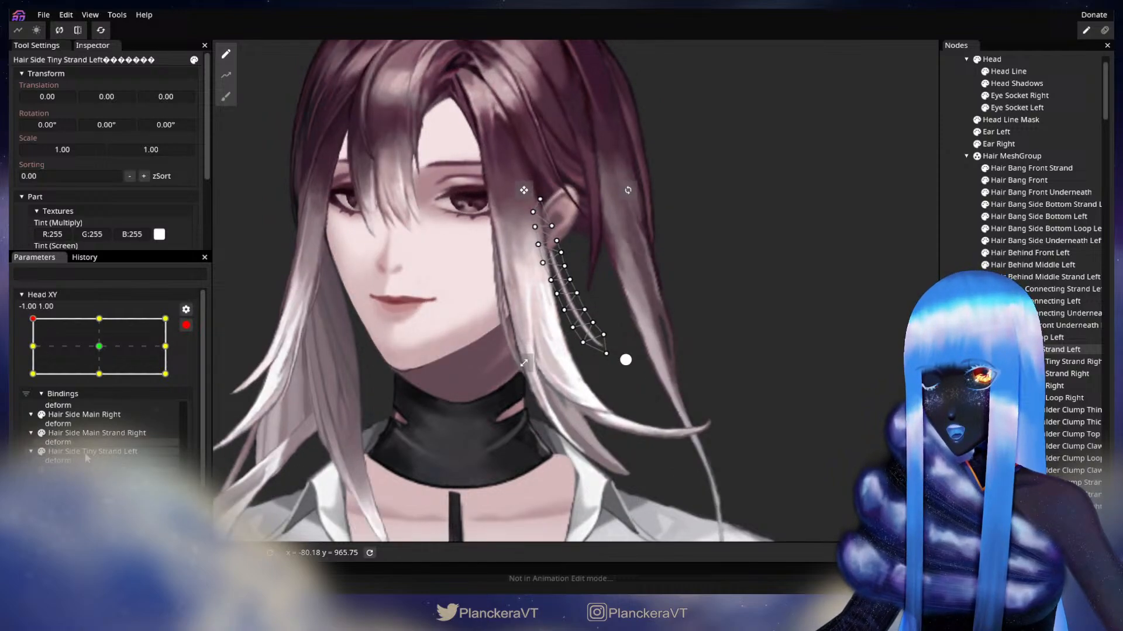
{"action": "left_click_drag", "start_coordinate": [626, 360], "coordinate": [626, 380]}
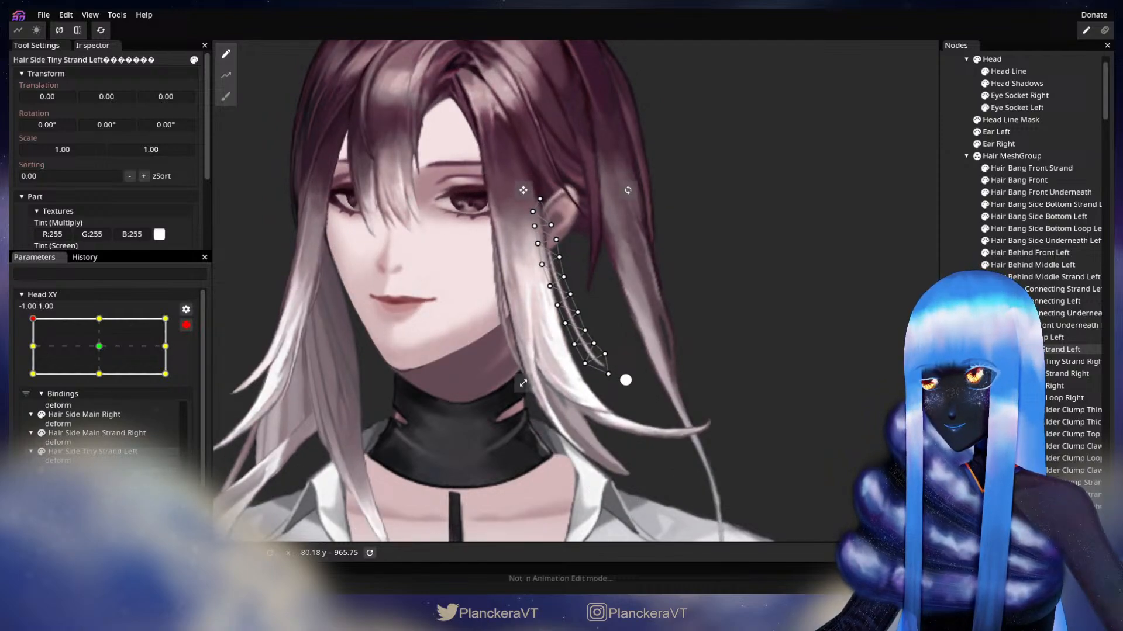
{"action": "scroll", "coordinate": [622, 460], "scroll_direction": "up", "scroll_amount": 1}
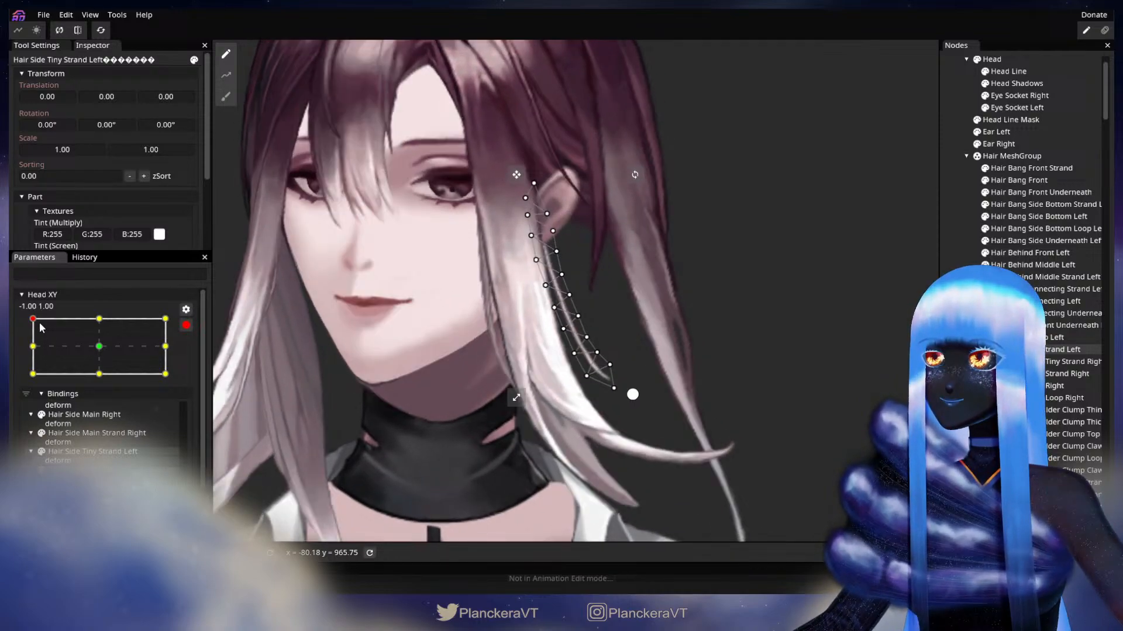
{"action": "left_click", "coordinate": [33, 346]}
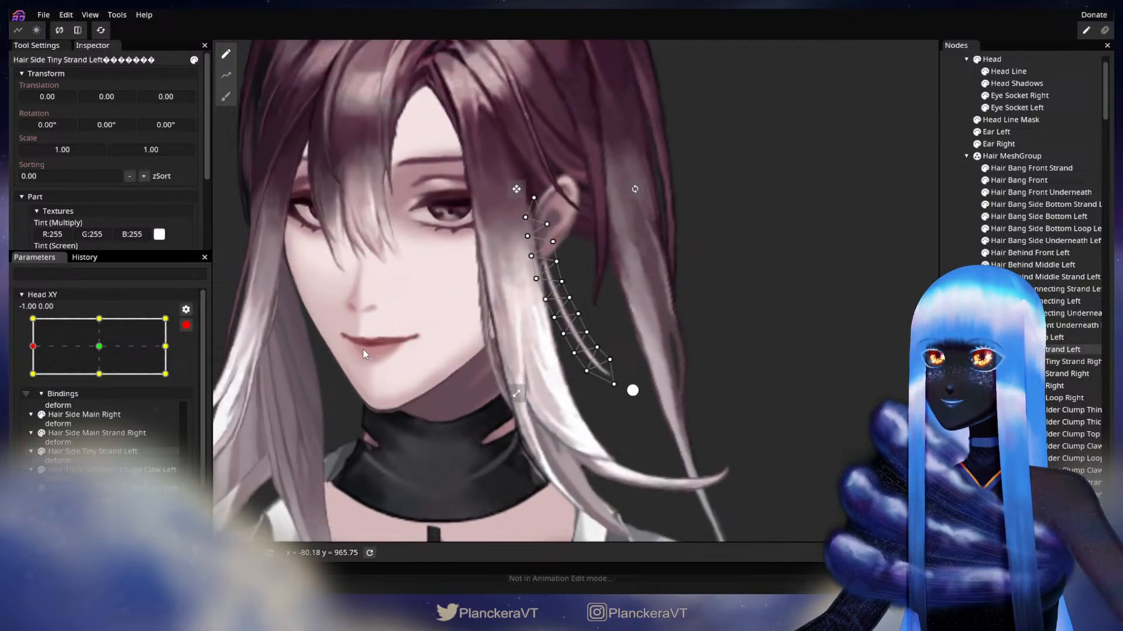
{"action": "left_click", "coordinate": [33, 319]}
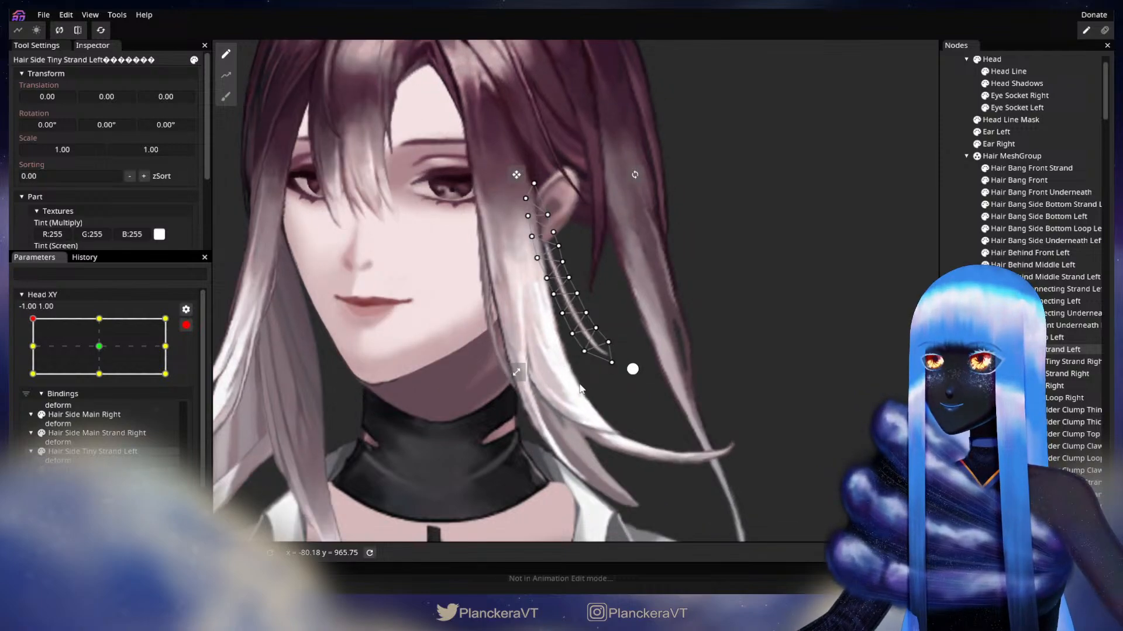
{"action": "left_click_drag", "start_coordinate": [700, 308], "coordinate": [679, 353]}
Preview the tiny strand near Head XY -1.00, 1.00 with parameter editing off.
{"action": "left_click", "coordinate": [186, 327]}
{"action": "mouse_move", "coordinate": [30, 354]}
{"action": "left_mouse_down"}
{"action": "mouse_move", "coordinate": [24, 385]}
{"action": "mouse_move", "coordinate": [33, 352]}
{"action": "left_mouse_up"}
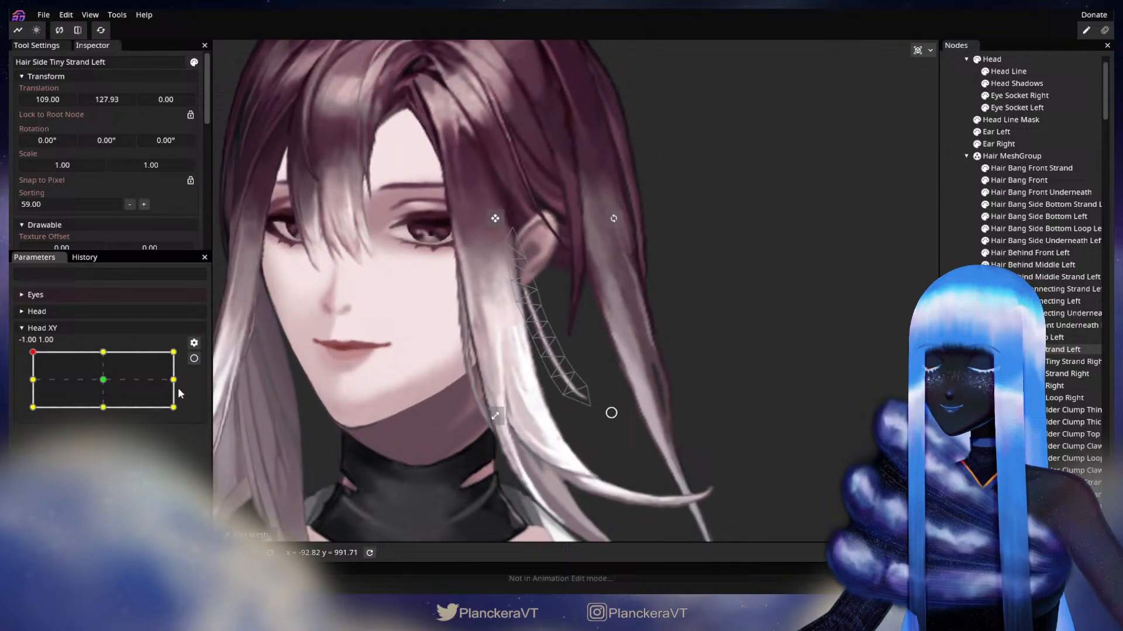
{"action": "scroll", "coordinate": [342, 434], "scroll_direction": "up", "scroll_amount": 3}
Resume Head XY editing, copy the strand's deformation from keypoint 0.00, 1.00 and paste it at -1.00, 1.00.
{"action": "left_click", "coordinate": [194, 358]}
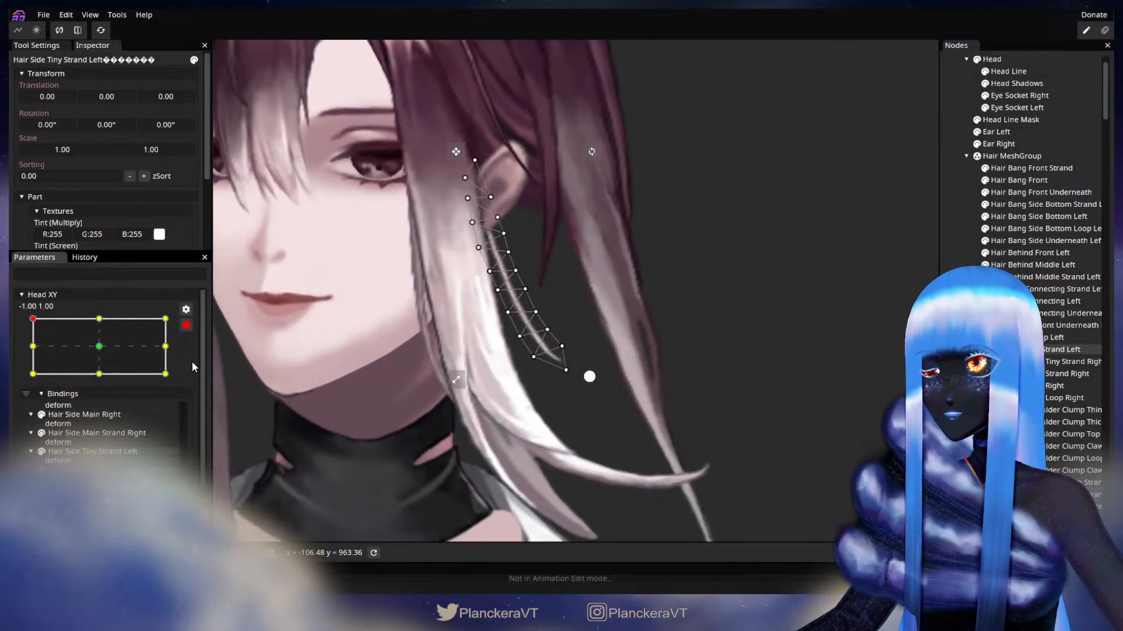
{"action": "scroll", "coordinate": [468, 447], "scroll_direction": "up", "scroll_amount": 2}
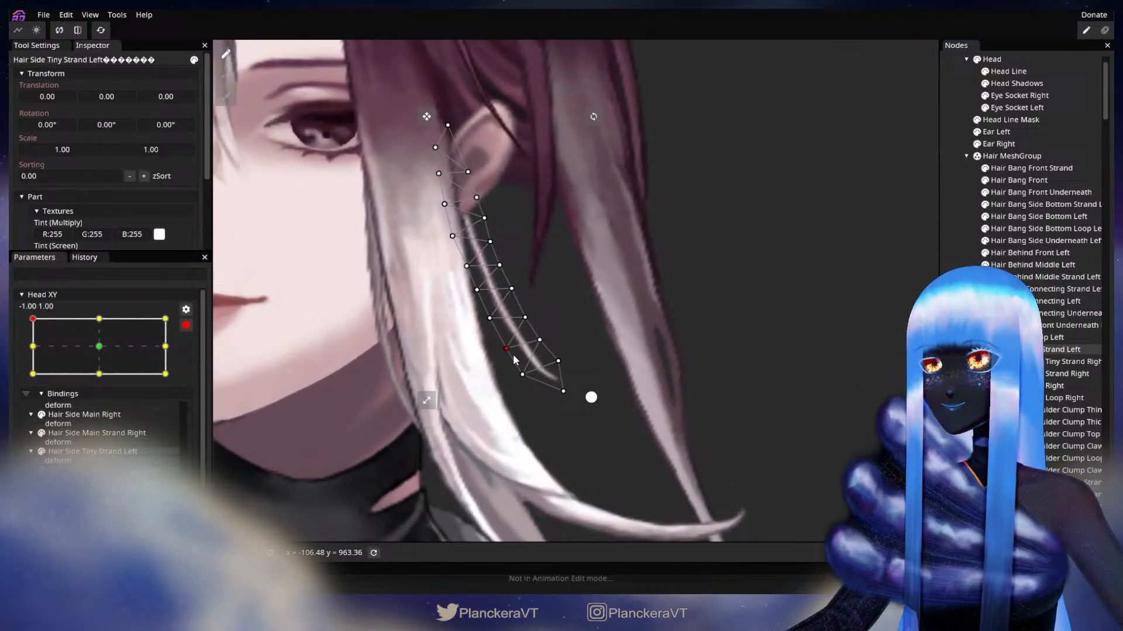
{"action": "left_click", "coordinate": [99, 321]}
{"action": "left_click_drag", "start_coordinate": [476, 393], "coordinate": [462, 433]}
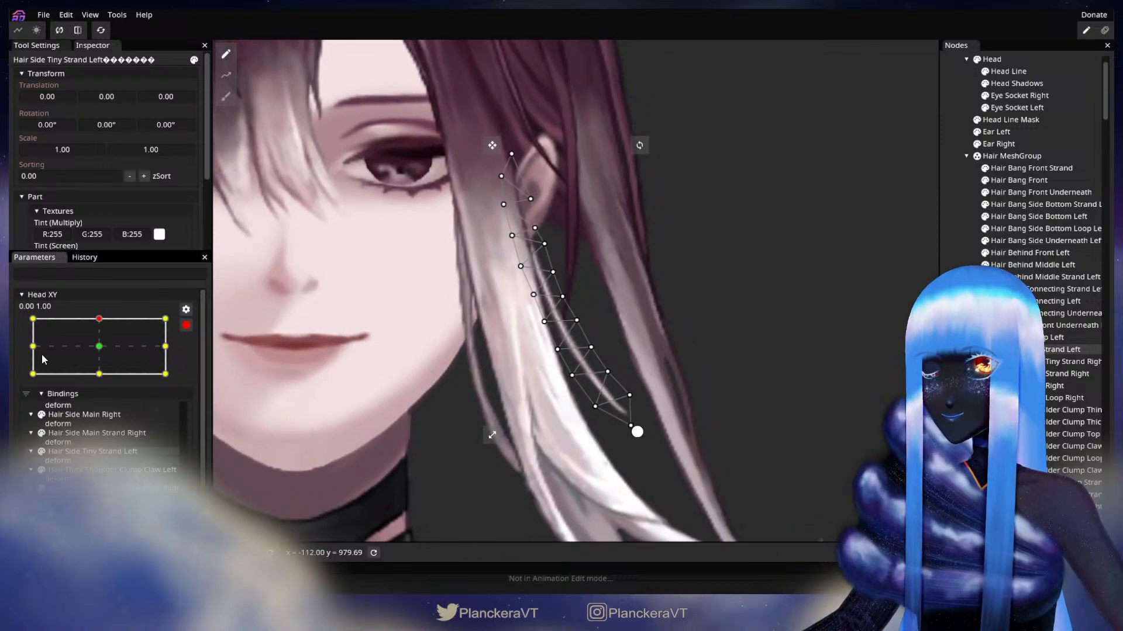
{"action": "left_click", "coordinate": [33, 319]}
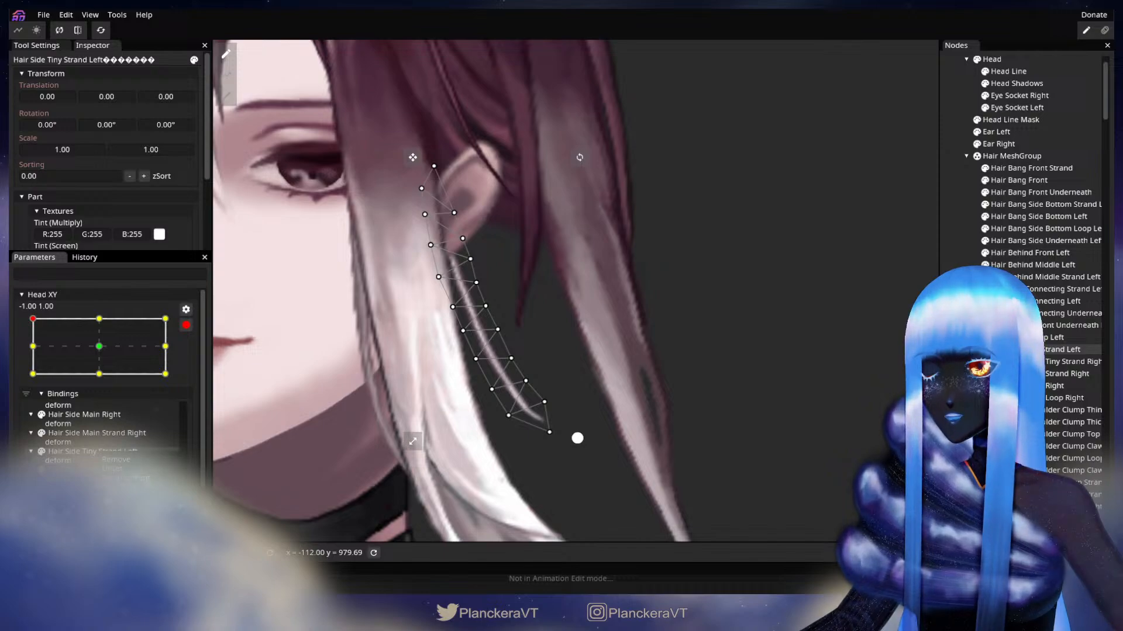
{"action": "left_click", "coordinate": [117, 488]}
Select all of the tiny strand's vertices and undo the deformation pasted at Head XY -1.00, 1.00.
{"action": "left_click_drag", "start_coordinate": [379, 106], "coordinate": [760, 484]}
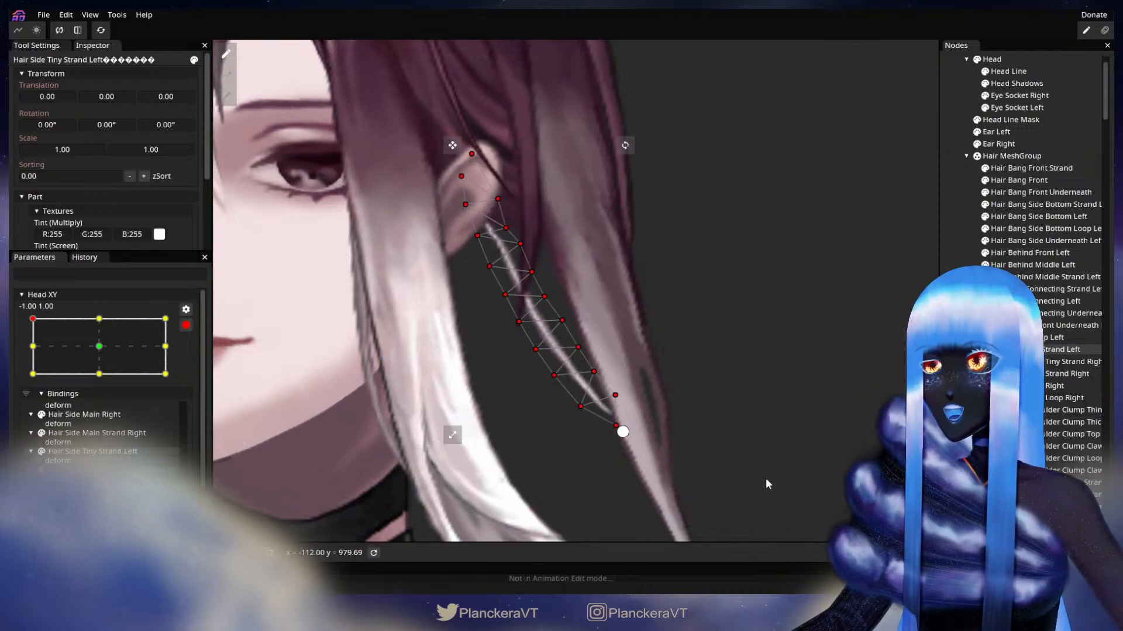
{"action": "key", "text": "ctrl+z"}
{"action": "key", "text": "ctrl+z"}
{"action": "key", "text": "Right"}
{"action": "key", "text": "Right"}
{"action": "key", "text": "Right"}
{"action": "key", "text": "Left"}
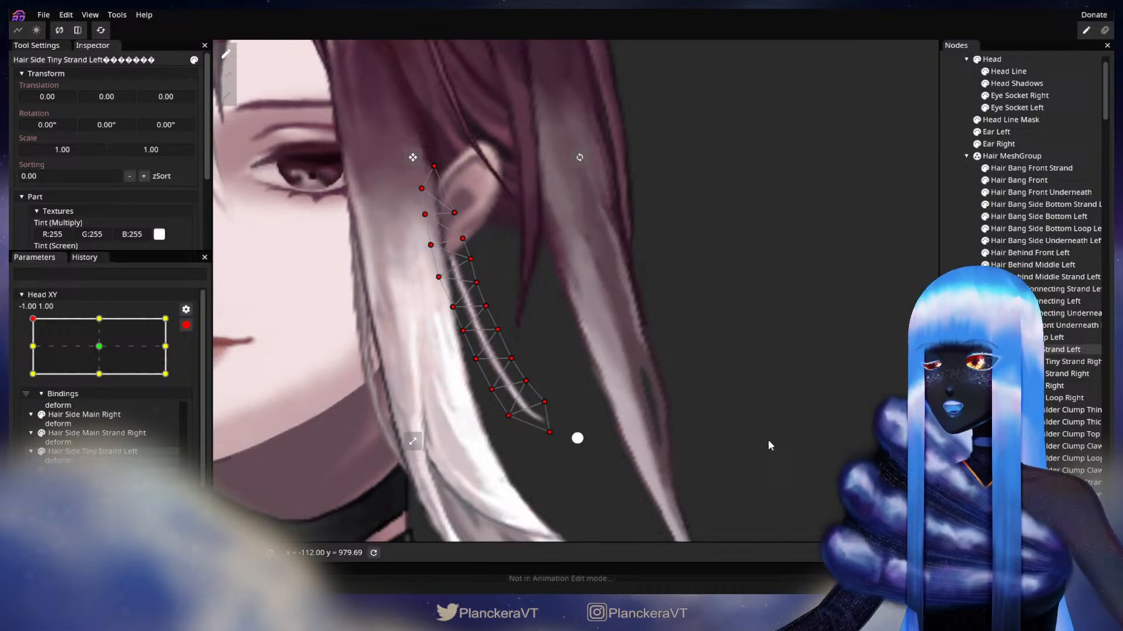
Deselect the strand, turn off parameter editing and preview its motion near Head XY -1.00, 1.00.
{"action": "left_click", "coordinate": [959, 432]}
{"action": "scroll", "coordinate": [624, 402], "scroll_direction": "down", "scroll_amount": 2}
{"action": "scroll", "coordinate": [569, 418], "scroll_direction": "down", "scroll_amount": 3}
{"action": "left_click", "coordinate": [186, 325]}
{"action": "left_click_drag", "start_coordinate": [33, 352], "coordinate": [10, 355]}
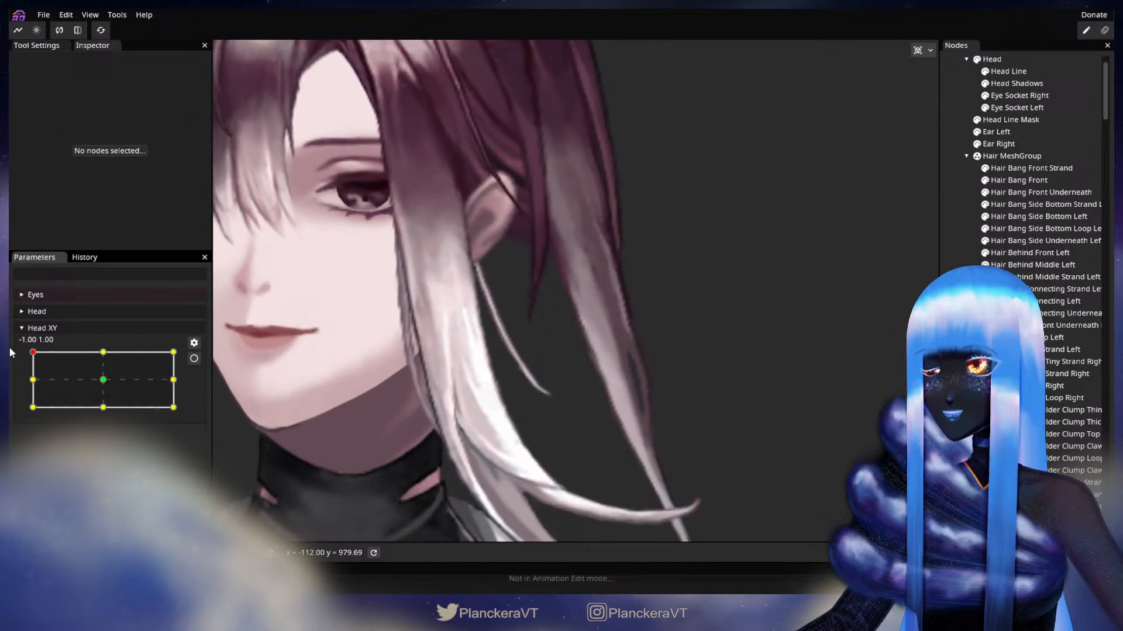
Paste the copied deformation onto Hair Side Tiny Strand Left again at Head XY -1.00, 1.00 and slightly adjust a vertex near its tip.
{"action": "left_click", "coordinate": [194, 358]}
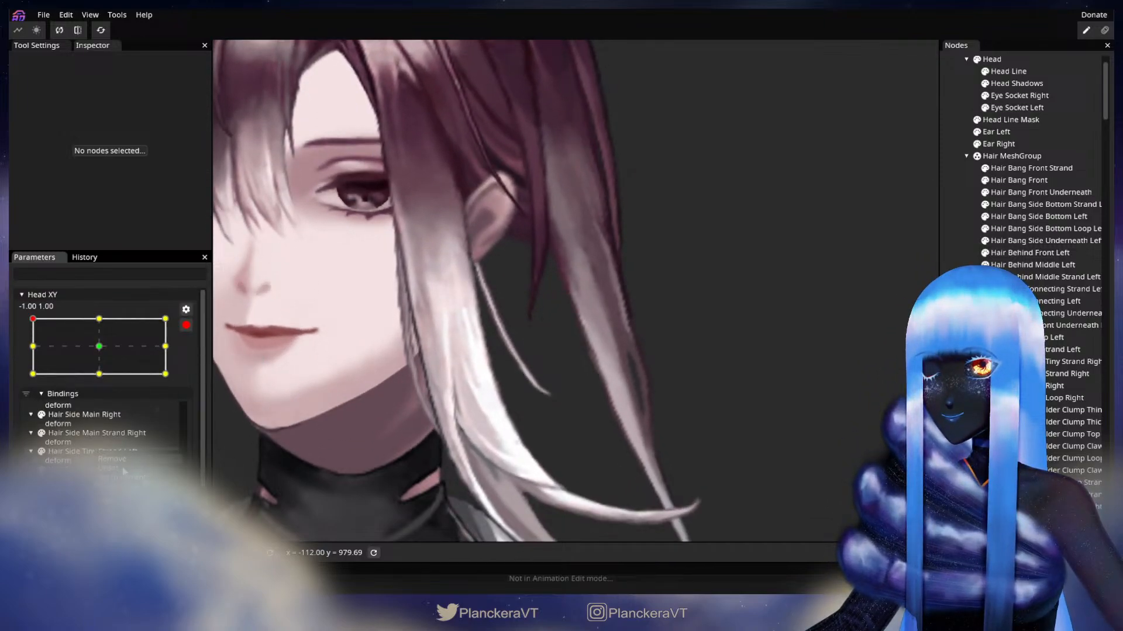
{"action": "left_click", "coordinate": [111, 460]}
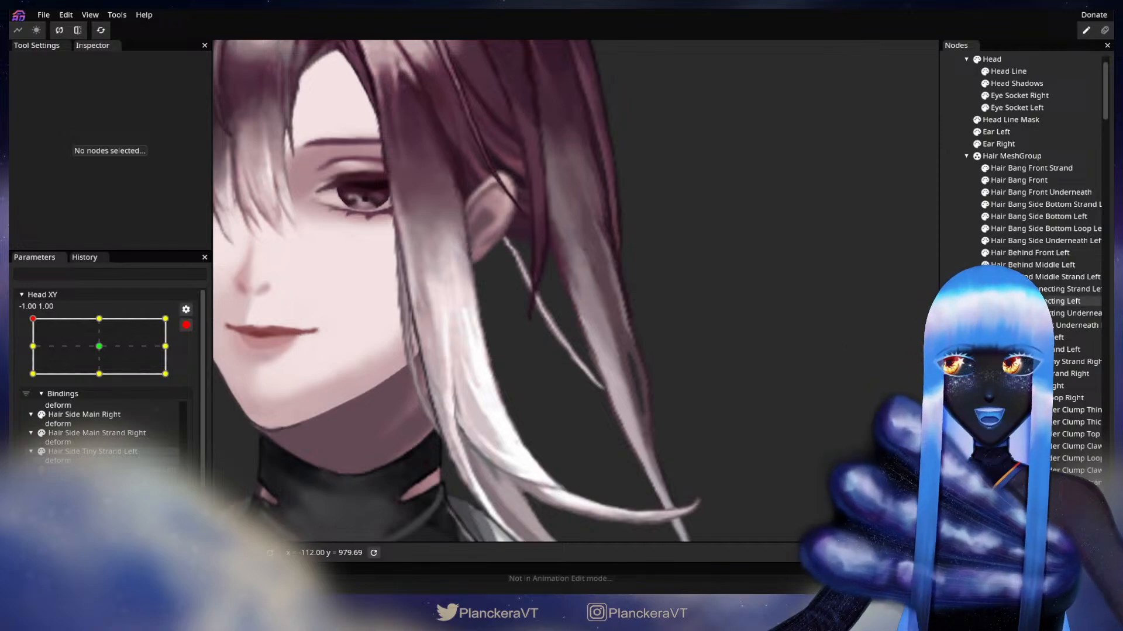
{"action": "left_click", "coordinate": [1029, 349]}
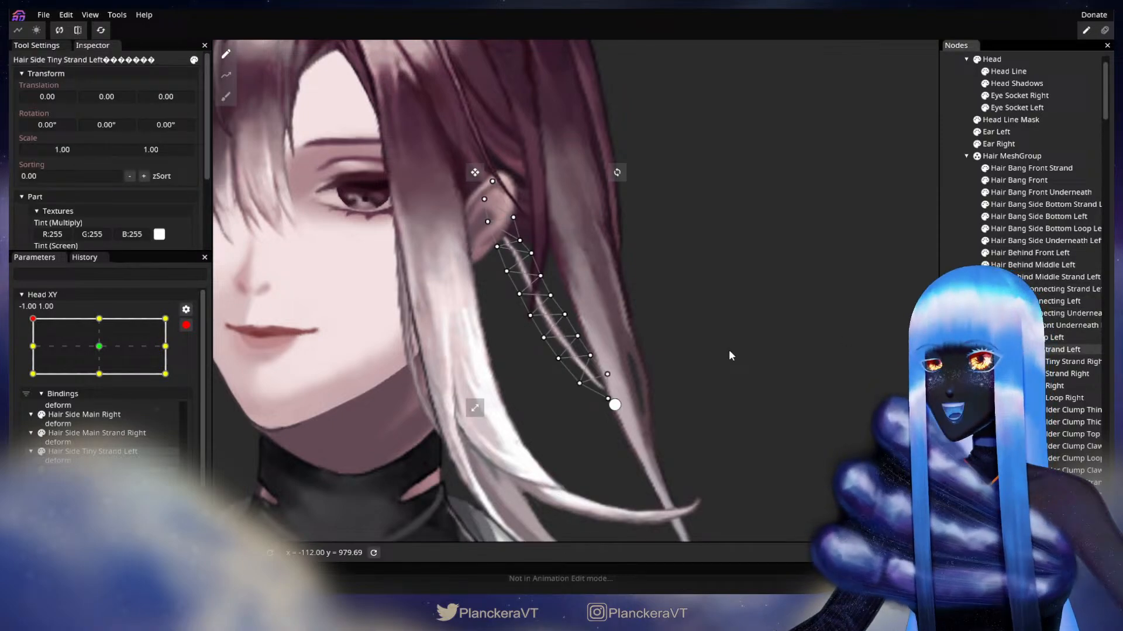
{"action": "left_click_drag", "start_coordinate": [590, 355], "coordinate": [592, 355]}
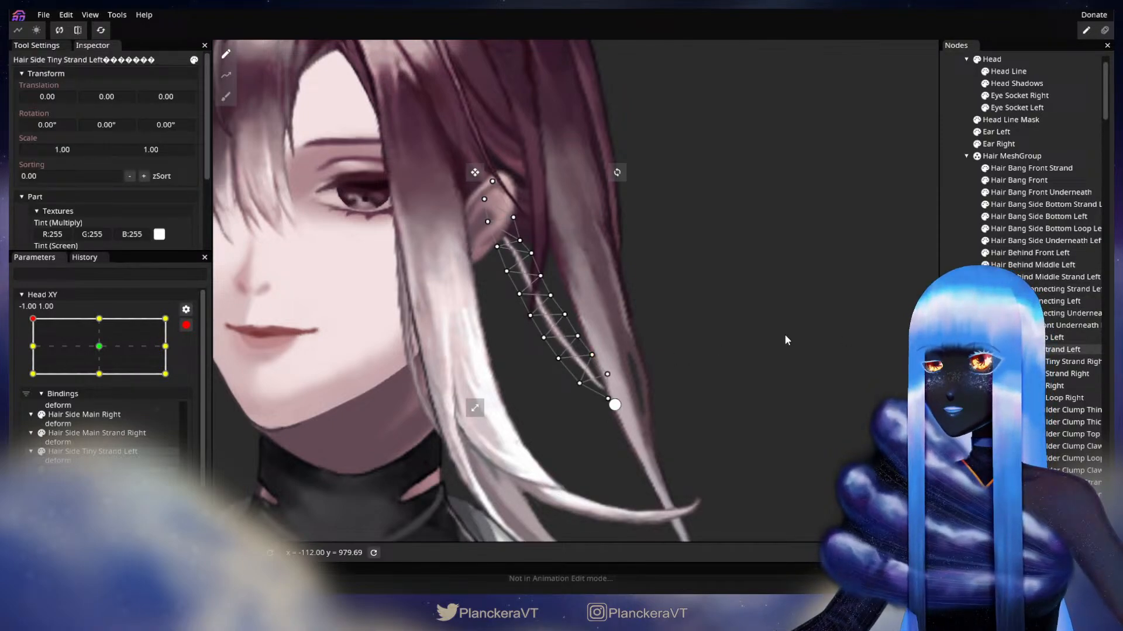
Try shifting all of the strand's vertices inward until its root sits behind the side hair, and deselect it.
{"action": "left_click_drag", "start_coordinate": [357, 158], "coordinate": [706, 457]}
{"action": "key", "text": "Left"}
{"action": "key", "text": "Left"}
{"action": "key", "text": "Left"}
{"action": "key", "text": "Left"}
{"action": "key", "text": "Left"}
{"action": "key", "text": "Left"}
{"action": "key", "text": "Left"}
{"action": "key", "text": "Left"}
{"action": "key", "text": "Left"}
{"action": "key", "text": "Left"}
{"action": "key", "text": "Left"}
{"action": "key", "text": "Left"}
{"action": "key", "text": "Left"}
{"action": "key", "text": "Left"}
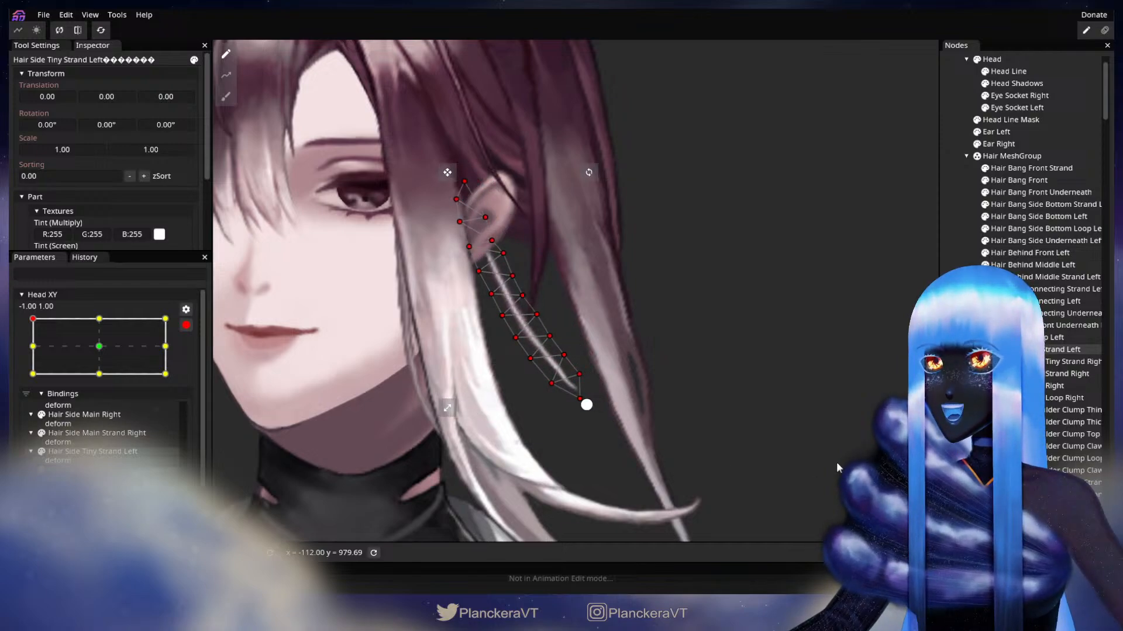
{"action": "key", "text": "Left"}
{"action": "key", "text": "Left"}
{"action": "key", "text": "Left"}
{"action": "key", "text": "Left"}
{"action": "key", "text": "Left"}
{"action": "key", "text": "Left"}
{"action": "key", "text": "Left"}
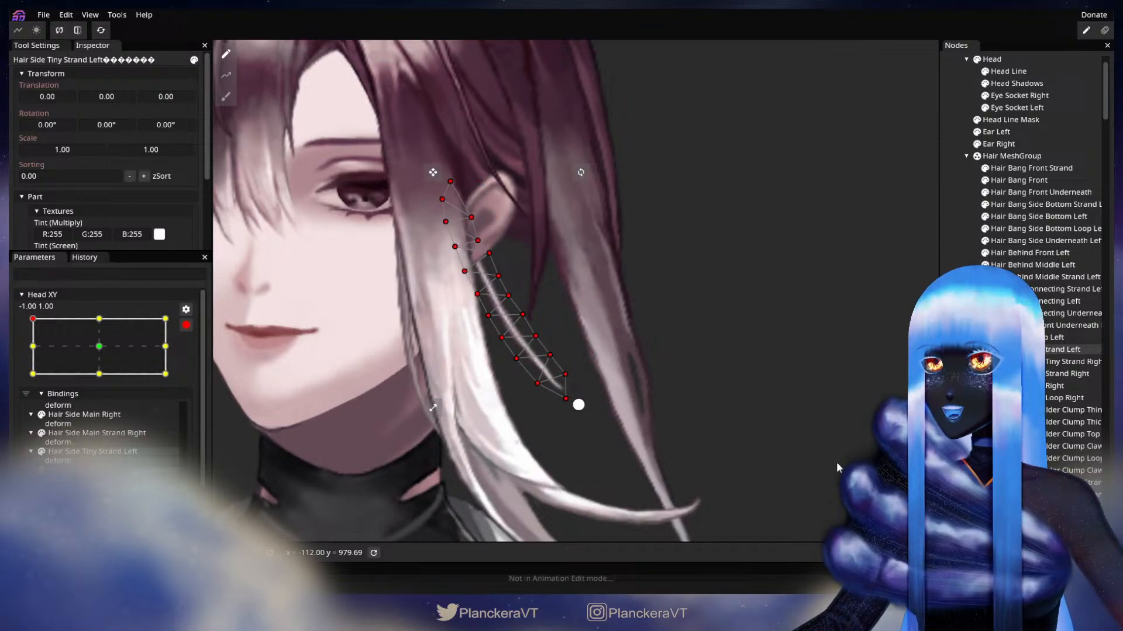
{"action": "left_click", "coordinate": [954, 336]}
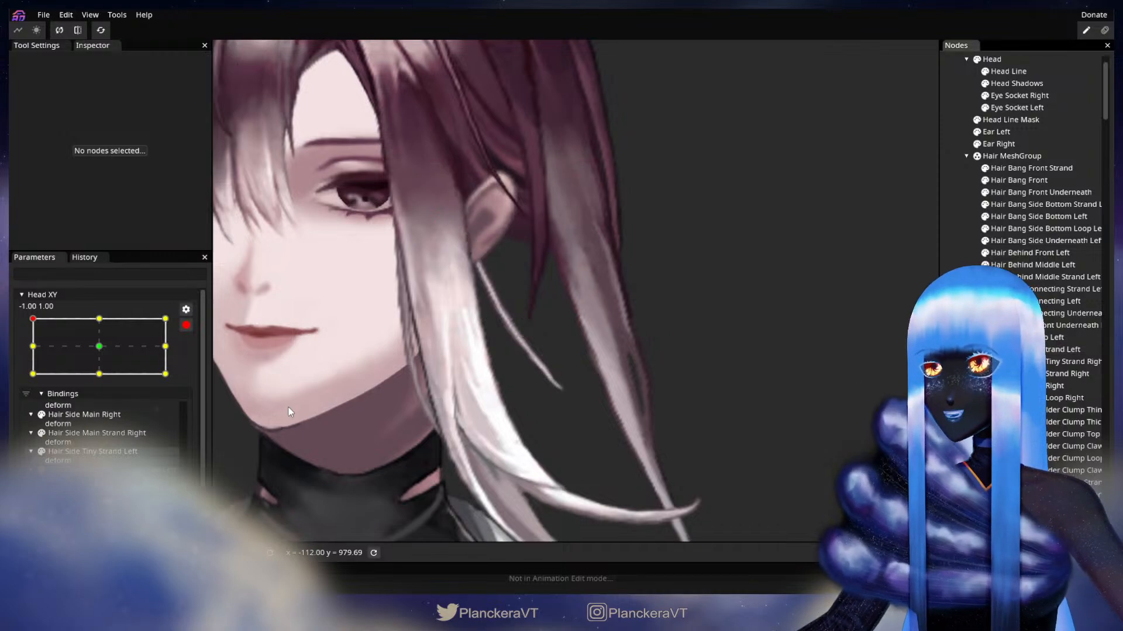
Turn off parameter editing, select Hair Side Tiny Strand Left and inspect its motion between Head XY -1.00, 1.00 and -1.00, 0.90.
{"action": "left_click", "coordinate": [186, 325]}
{"action": "mouse_move", "coordinate": [30, 351]}
{"action": "left_mouse_down"}
{"action": "mouse_move", "coordinate": [20, 382]}
{"action": "mouse_move", "coordinate": [29, 350]}
{"action": "mouse_move", "coordinate": [103, 338]}
{"action": "mouse_move", "coordinate": [28, 341]}
{"action": "left_mouse_up"}
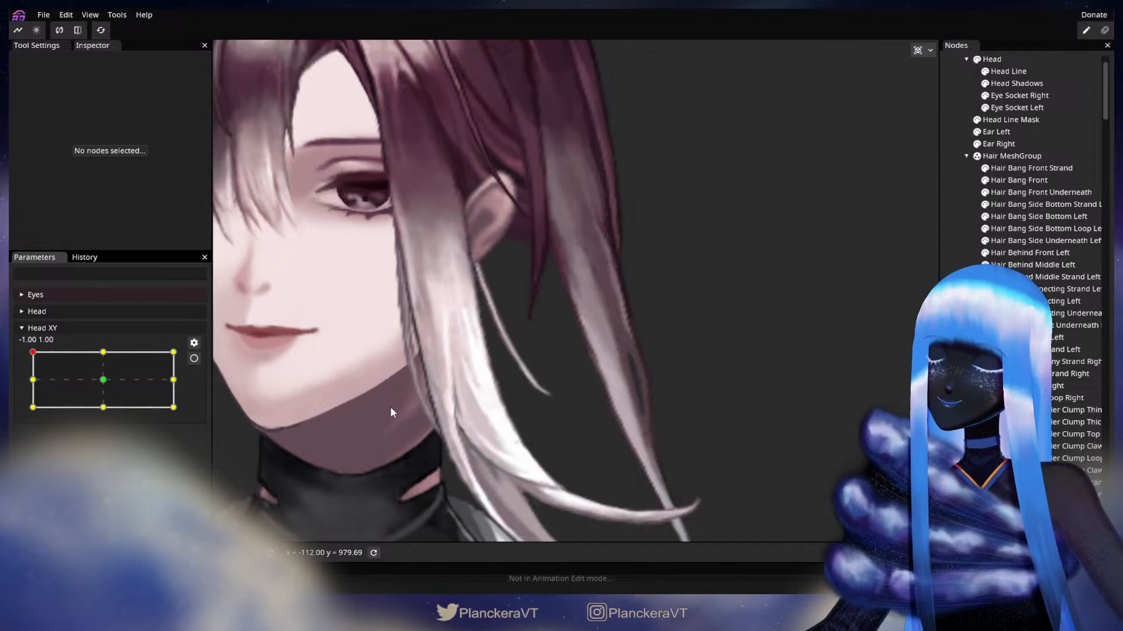
{"action": "scroll", "coordinate": [386, 446], "scroll_direction": "up", "scroll_amount": 2}
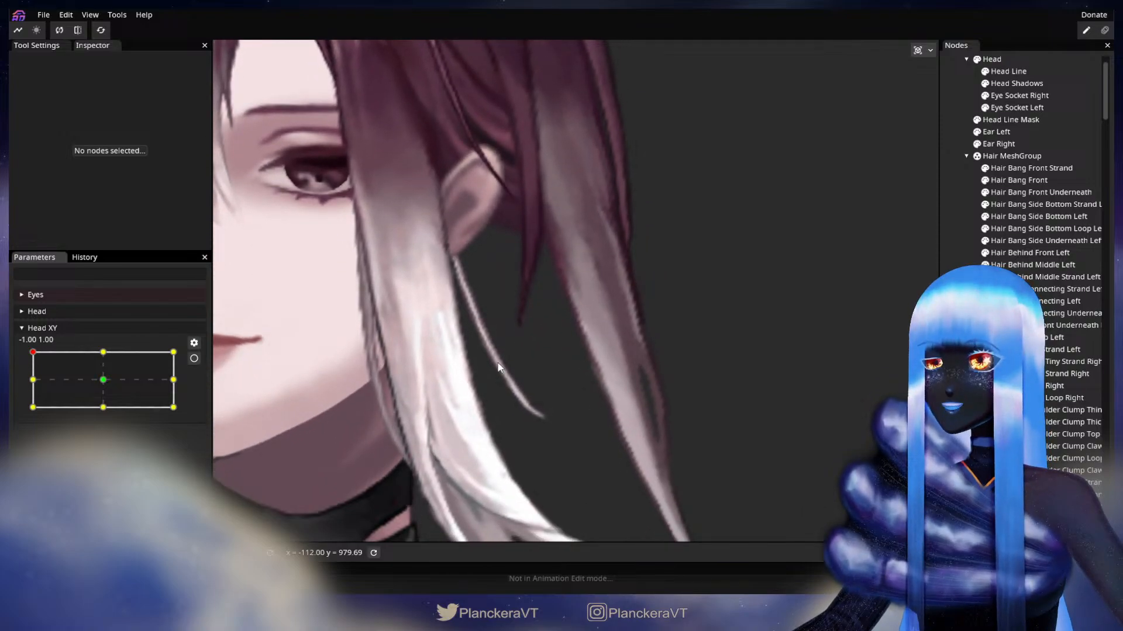
{"action": "left_click", "coordinate": [1030, 361]}
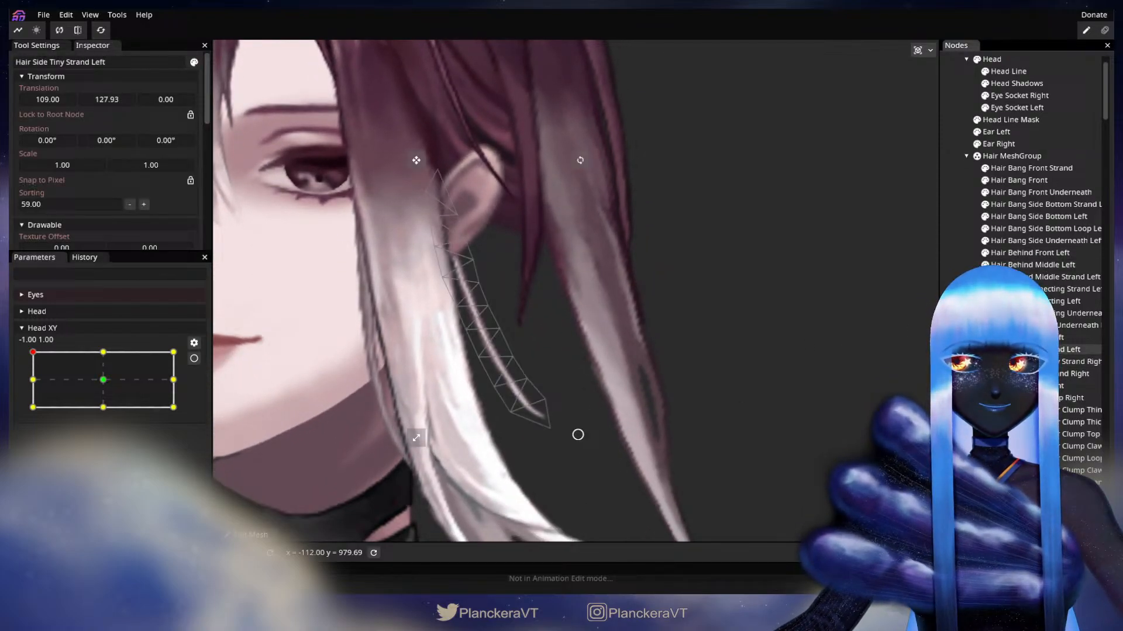
{"action": "scroll", "coordinate": [427, 363], "scroll_direction": "up", "scroll_amount": 5}
{"action": "left_click_drag", "start_coordinate": [350, 405], "coordinate": [446, 383]}
{"action": "scroll", "coordinate": [423, 405], "scroll_direction": "up", "scroll_amount": 1}
{"action": "mouse_move", "coordinate": [33, 353]}
{"action": "left_mouse_down"}
{"action": "mouse_move", "coordinate": [34, 384]}
{"action": "mouse_move", "coordinate": [33, 355]}
{"action": "left_mouse_up"}
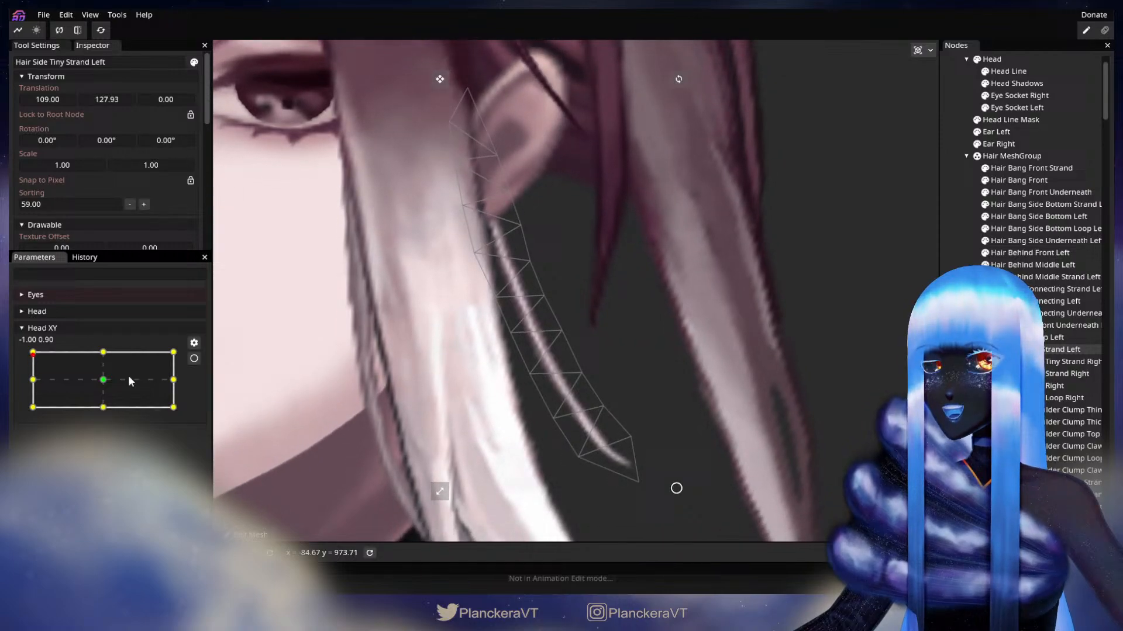
Nudge a vertex beside the ear on Hair Side Tiny Strand Left at Head XY -1.00, 1.00 and preview the motion.
{"action": "left_click", "coordinate": [193, 358]}
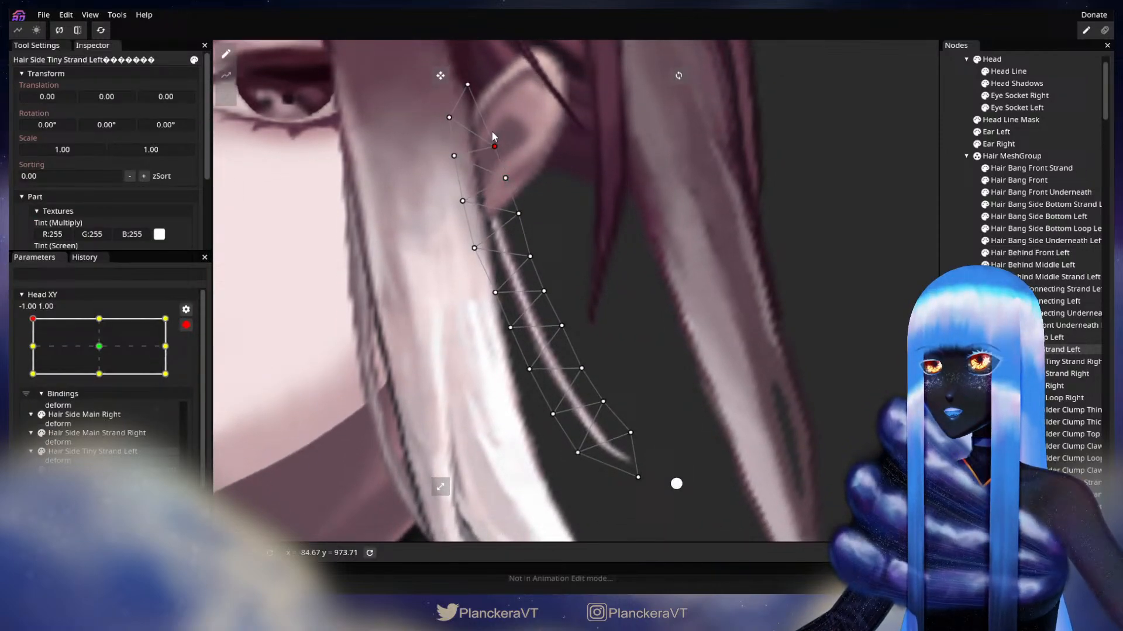
{"action": "left_click", "coordinate": [514, 208]}
{"action": "left_click", "coordinate": [186, 325]}
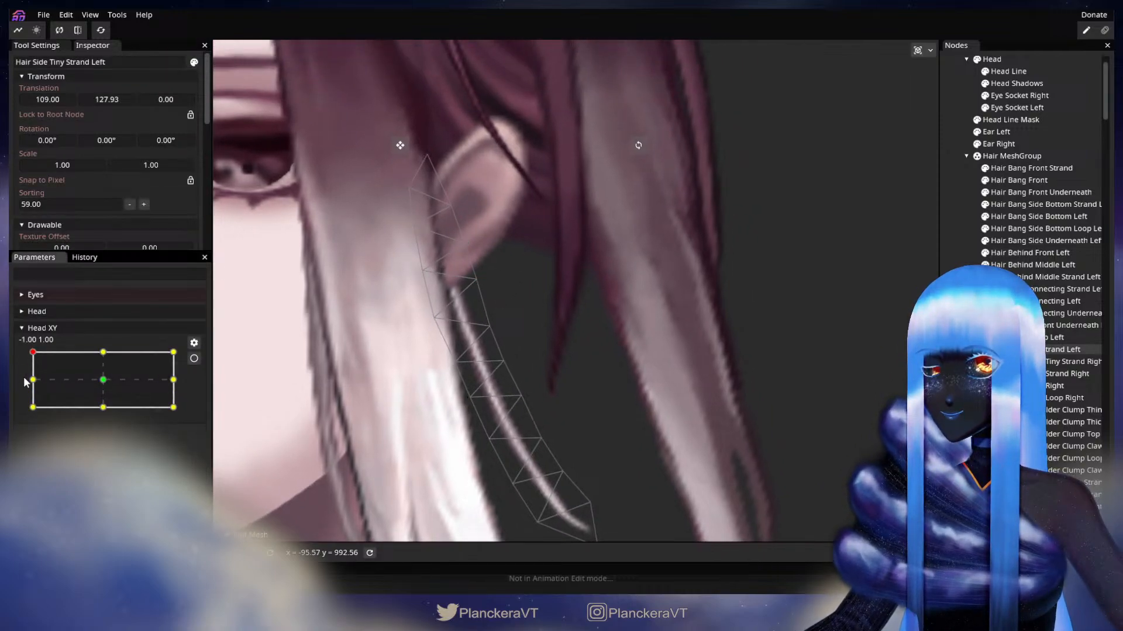
{"action": "mouse_move", "coordinate": [33, 354]}
{"action": "left_mouse_down"}
{"action": "mouse_move", "coordinate": [29, 383]}
{"action": "mouse_move", "coordinate": [31, 349]}
{"action": "left_mouse_up"}
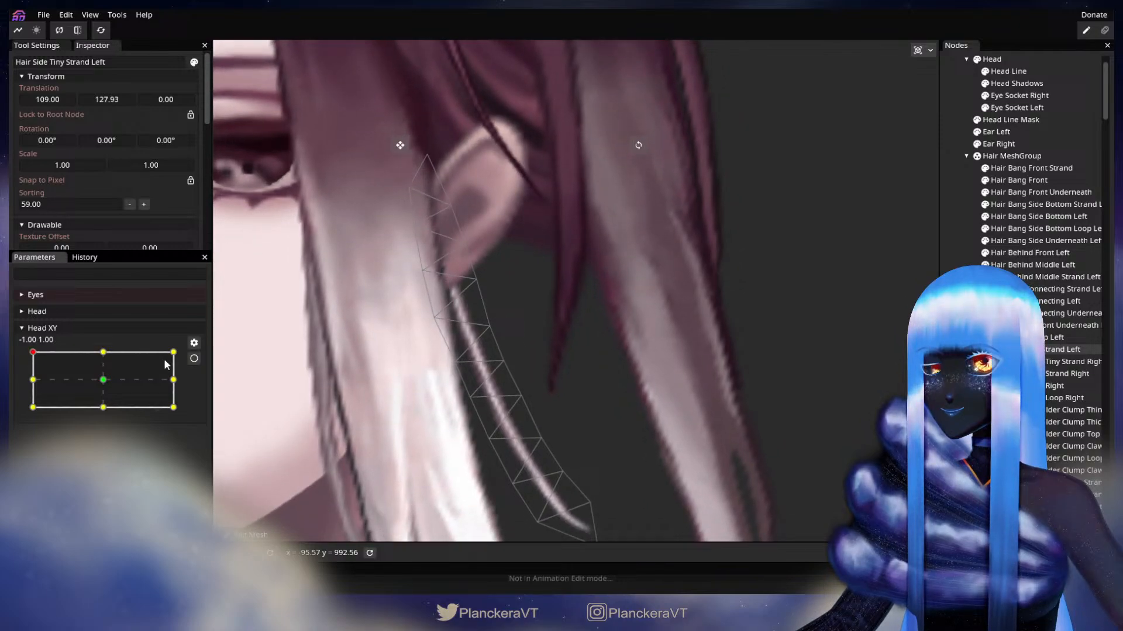
Fine-tune the strand's vertices just below the ear at Head XY -1.00, 1.00 and preview the motion with parameter editing off.
{"action": "left_click", "coordinate": [195, 358]}
{"action": "left_click", "coordinate": [468, 241]}
{"action": "scroll", "coordinate": [497, 257], "scroll_direction": "down", "scroll_amount": 2}
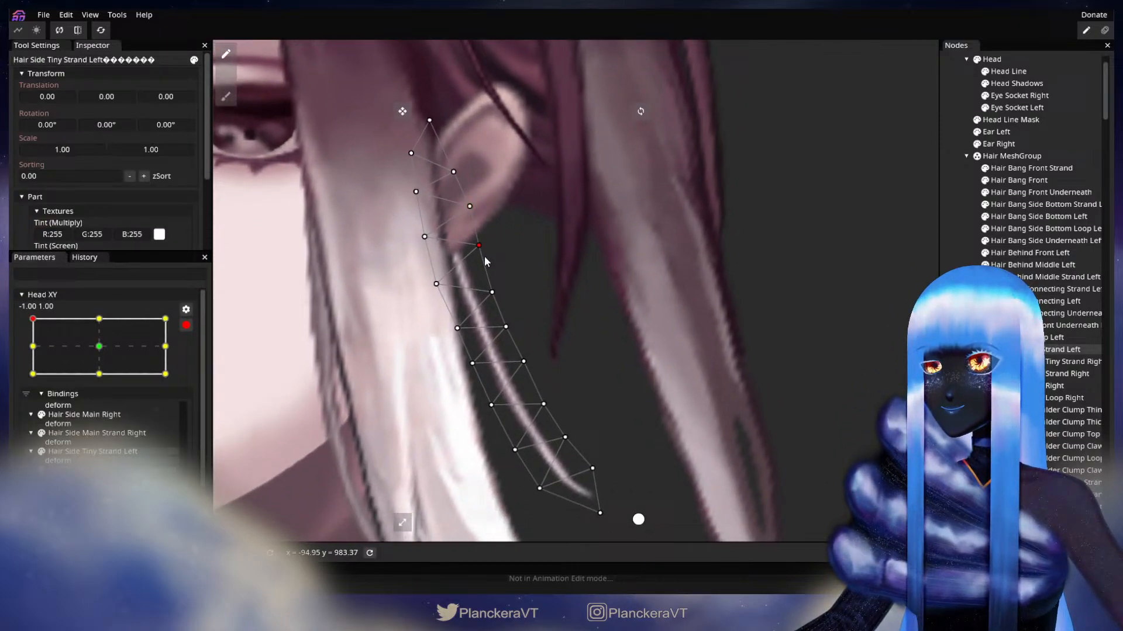
{"action": "left_click", "coordinate": [491, 292]}
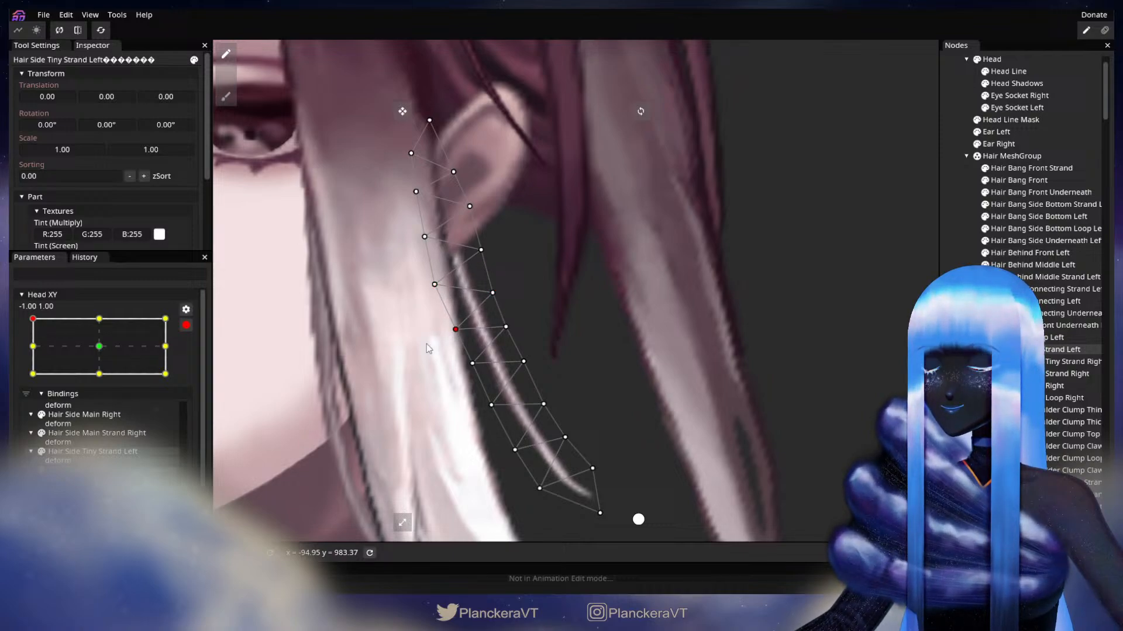
{"action": "left_click", "coordinate": [186, 325]}
{"action": "left_click_drag", "start_coordinate": [33, 352], "coordinate": [26, 353]}
Adjust vertices on both edges of the strand's middle section at Head XY -1.00, 1.00 and check the motion near that keypoint.
{"action": "left_click", "coordinate": [194, 359]}
{"action": "left_click", "coordinate": [427, 336]}
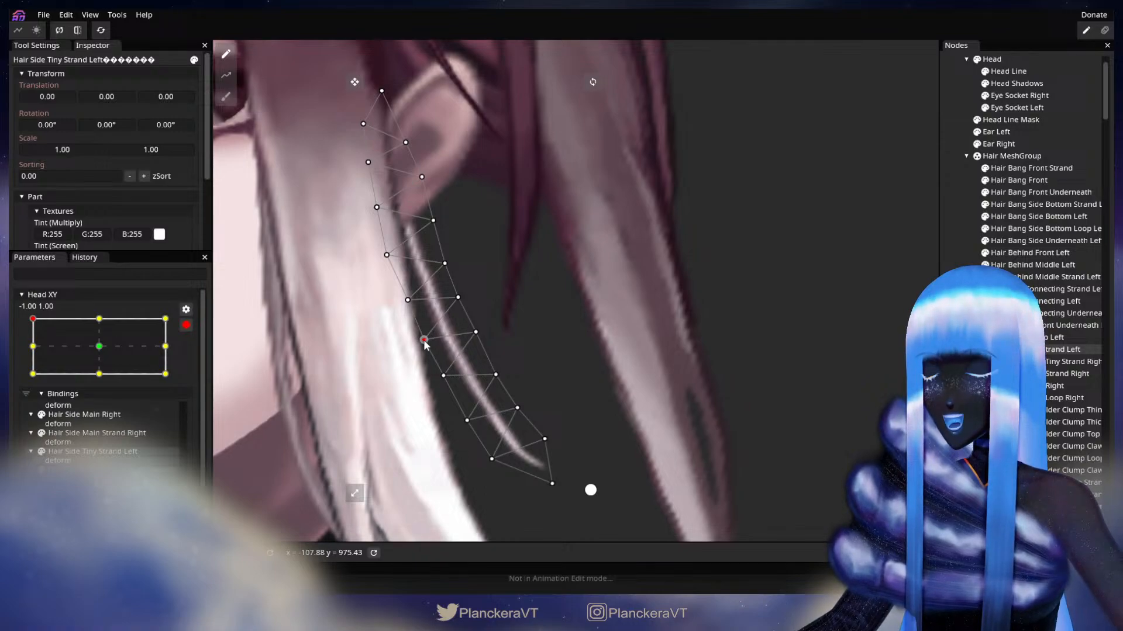
{"action": "left_click", "coordinate": [445, 263]}
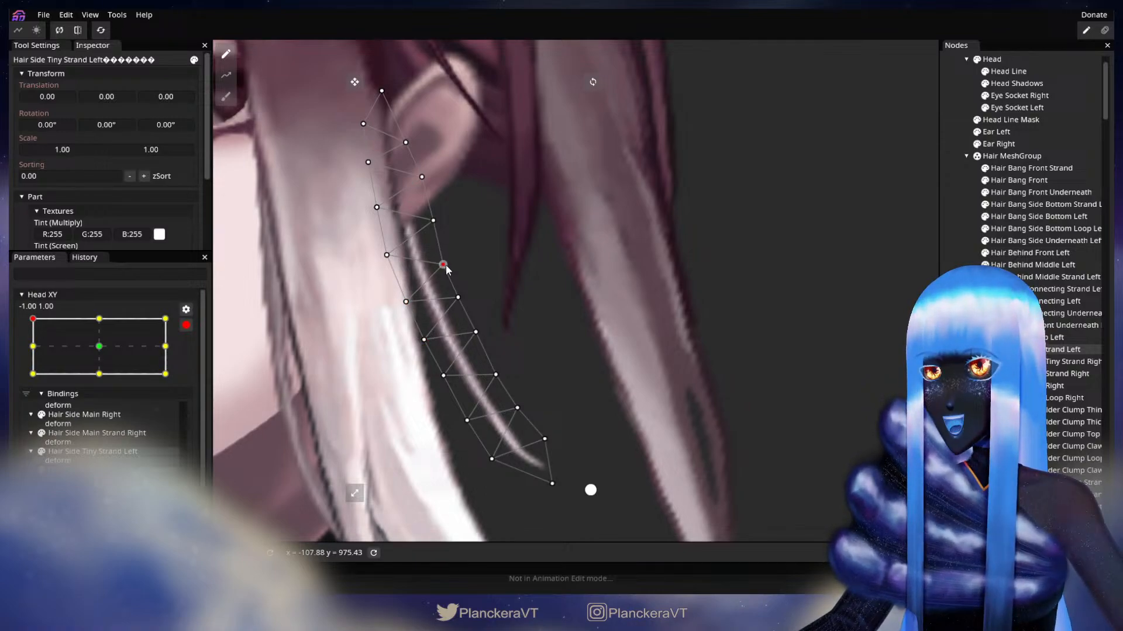
{"action": "left_click", "coordinate": [475, 332]}
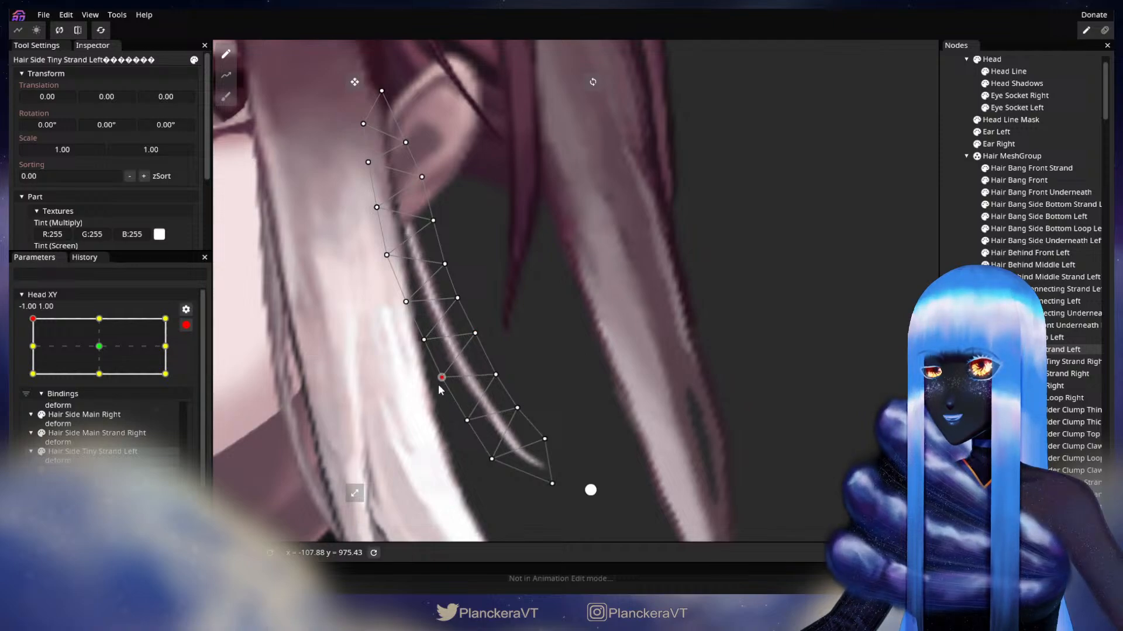
{"action": "left_click", "coordinate": [186, 325]}
{"action": "mouse_move", "coordinate": [36, 353]}
{"action": "left_mouse_down"}
{"action": "mouse_move", "coordinate": [18, 387]}
{"action": "mouse_move", "coordinate": [23, 351]}
{"action": "left_mouse_up"}
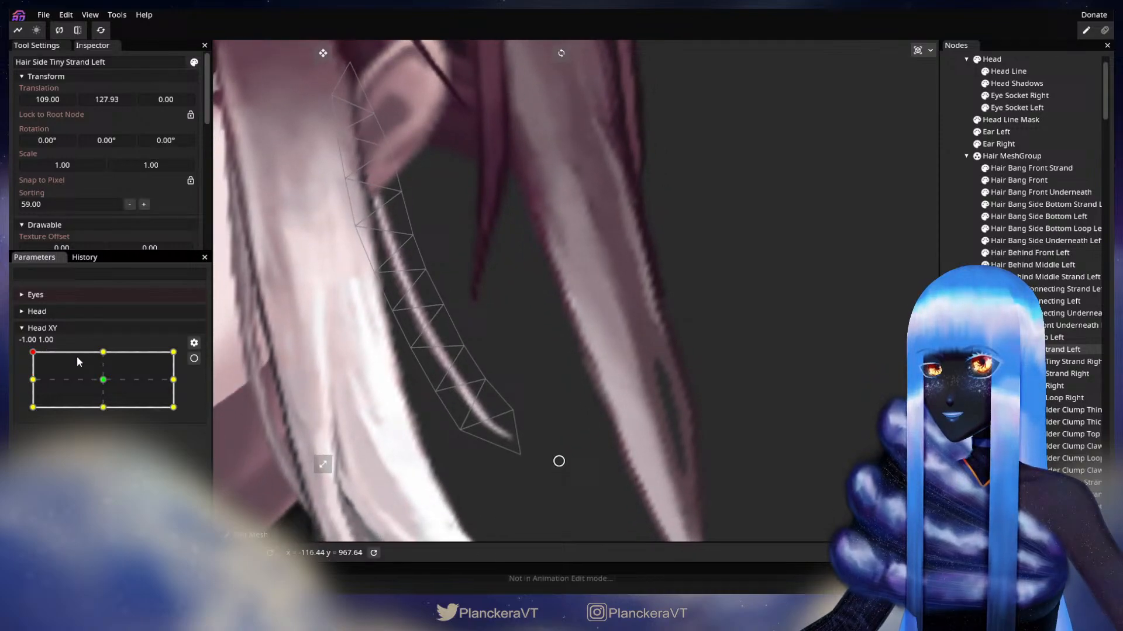
Smooth the strand's middle and lower vertices at Head XY -1.00, 1.00 and scrub Head XY to check them.
{"action": "left_click", "coordinate": [193, 358]}
{"action": "left_click", "coordinate": [413, 234]}
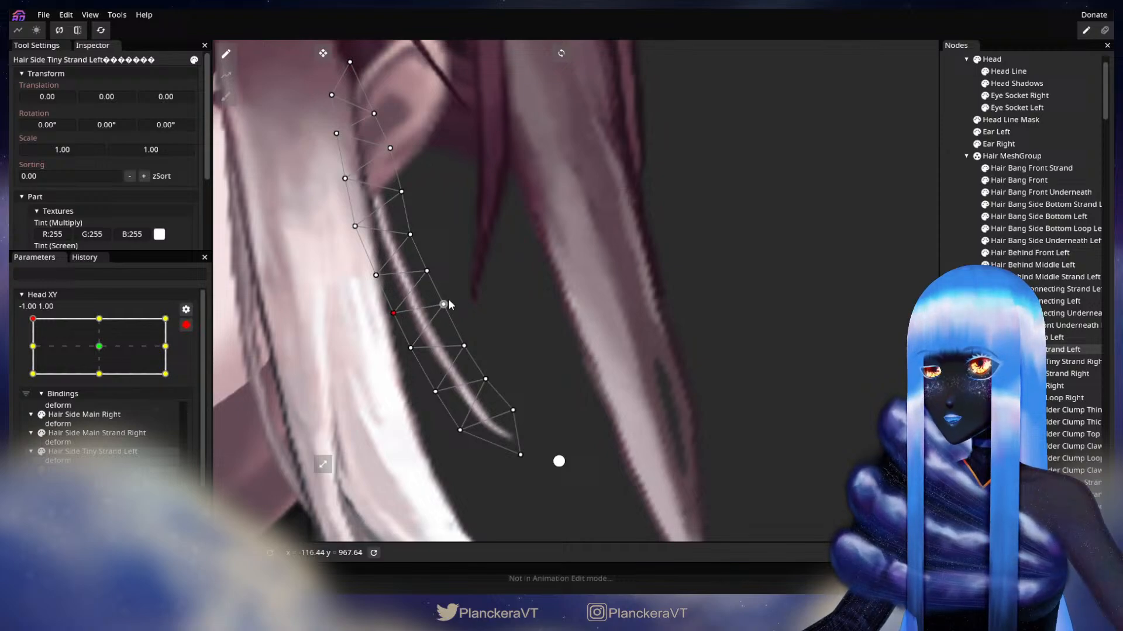
{"action": "left_click", "coordinate": [411, 350]}
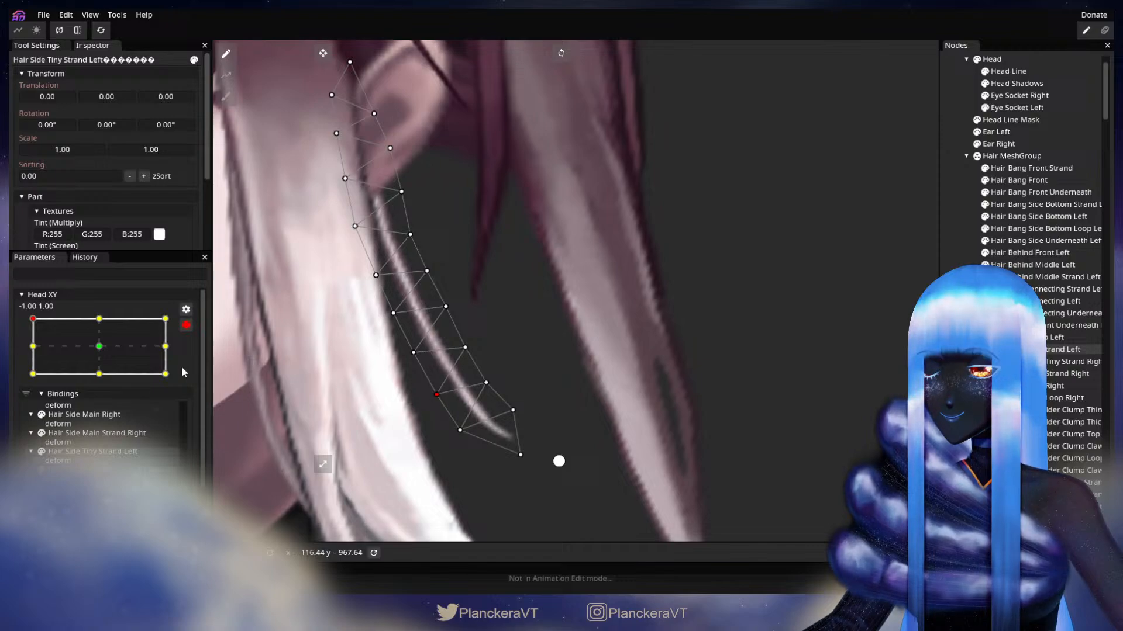
{"action": "left_click", "coordinate": [186, 325]}
{"action": "mouse_move", "coordinate": [33, 354]}
{"action": "left_mouse_down"}
{"action": "mouse_move", "coordinate": [22, 379]}
{"action": "mouse_move", "coordinate": [26, 353]}
{"action": "left_mouse_up"}
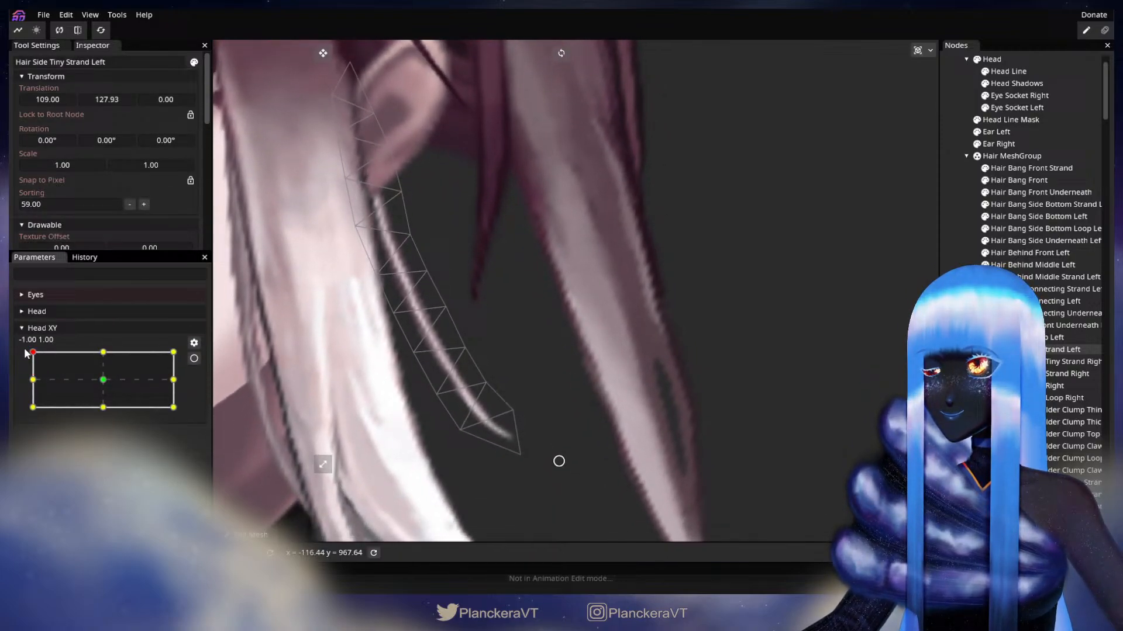
Pull the strand's end vertex down, reshape the neighbouring tip vertices, and preview the strand with the head turned to both sides.
{"action": "left_click", "coordinate": [194, 358]}
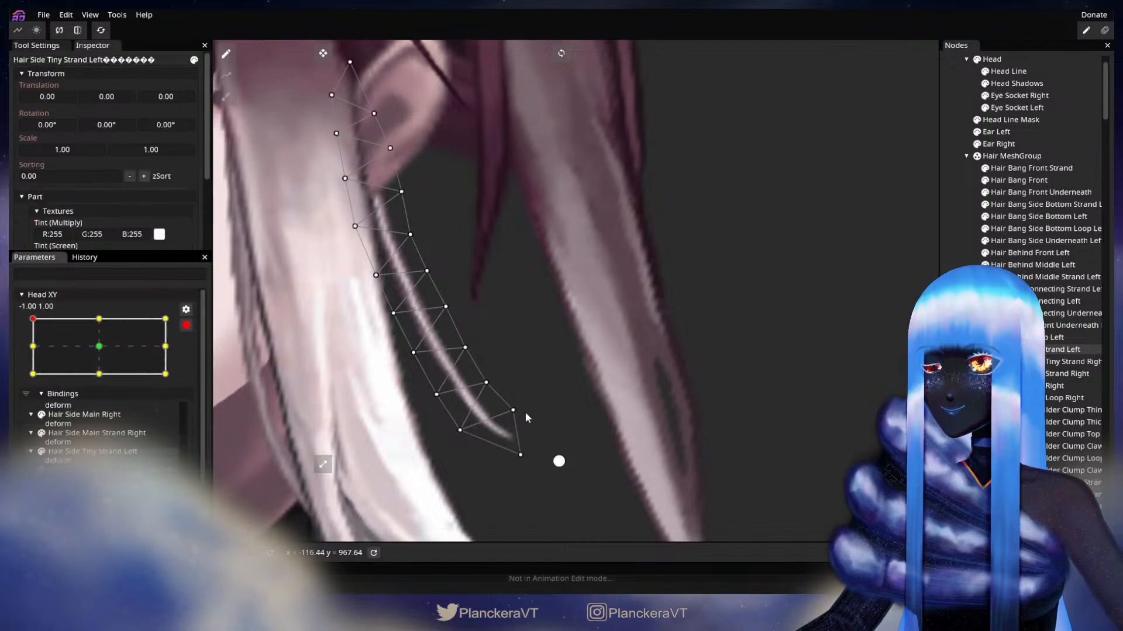
{"action": "left_click", "coordinate": [519, 451]}
{"action": "left_click_drag", "start_coordinate": [519, 462], "coordinate": [519, 468]}
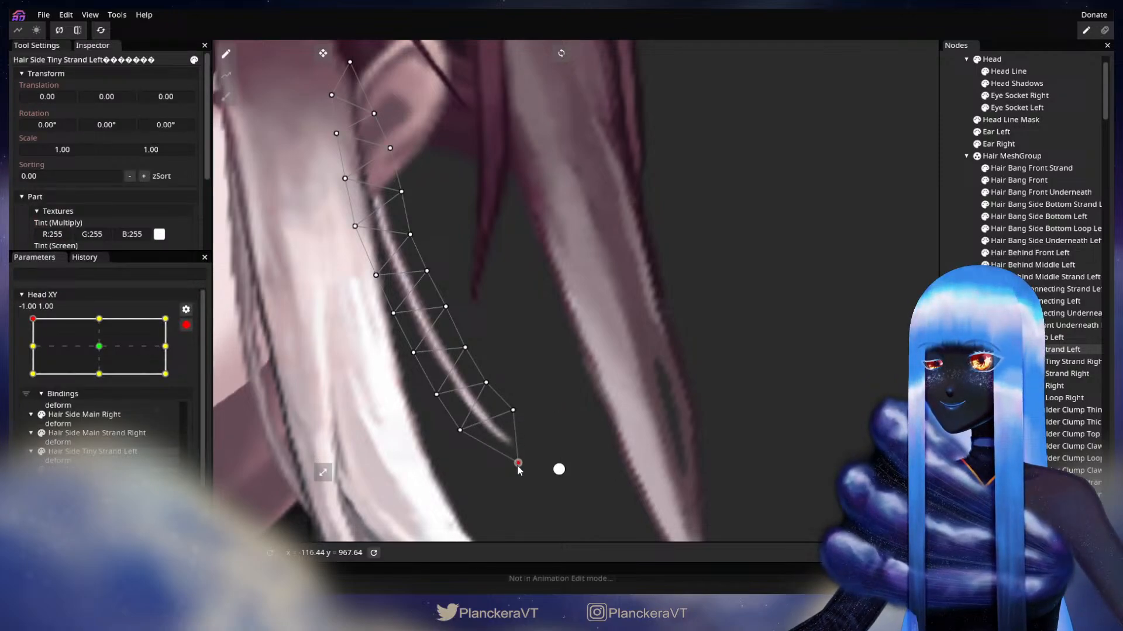
{"action": "left_click", "coordinate": [461, 431]}
{"action": "left_click", "coordinate": [514, 410]}
{"action": "left_click_drag", "start_coordinate": [517, 412], "coordinate": [520, 414]}
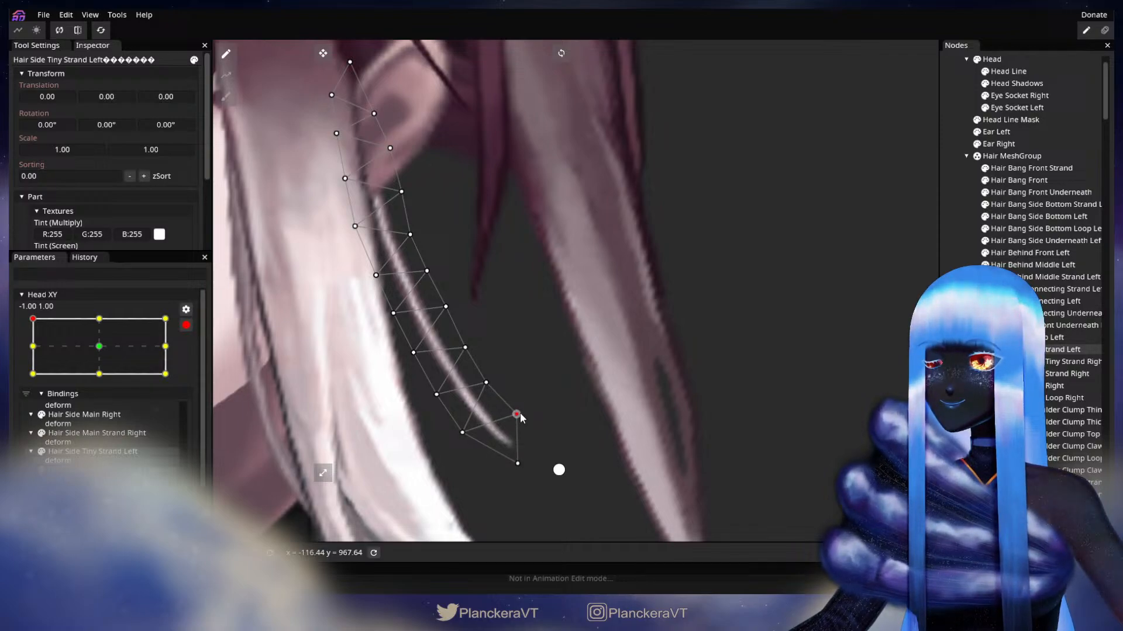
{"action": "left_click", "coordinate": [186, 325]}
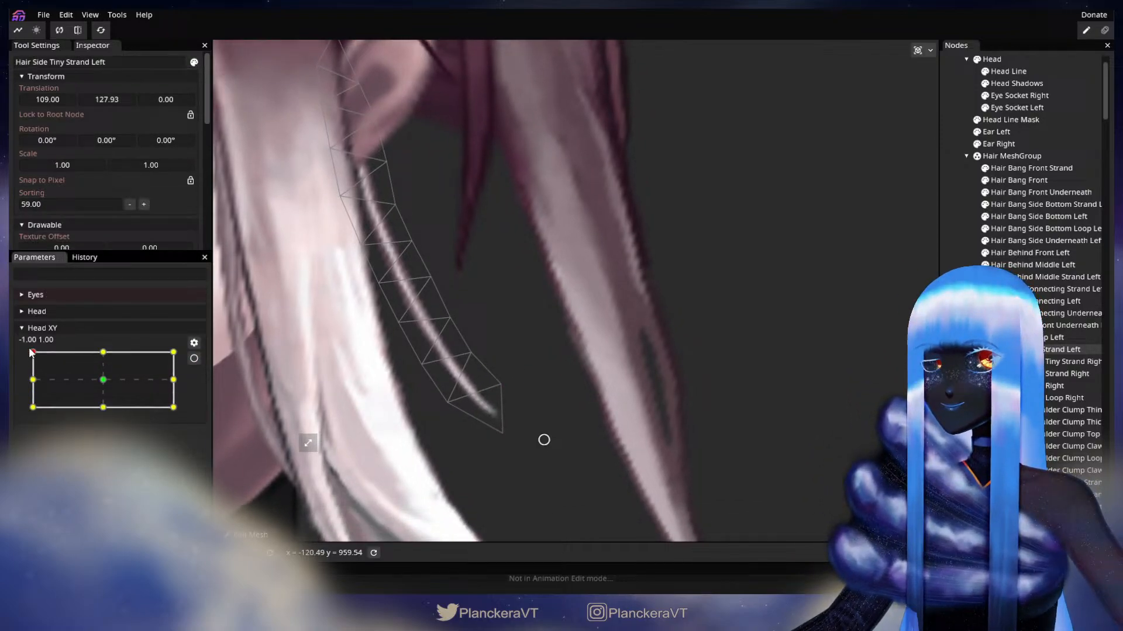
{"action": "mouse_move", "coordinate": [32, 353]}
{"action": "left_mouse_down"}
{"action": "mouse_move", "coordinate": [30, 371]}
{"action": "mouse_move", "coordinate": [33, 354]}
{"action": "left_mouse_up"}
{"action": "left_click", "coordinate": [174, 377]}
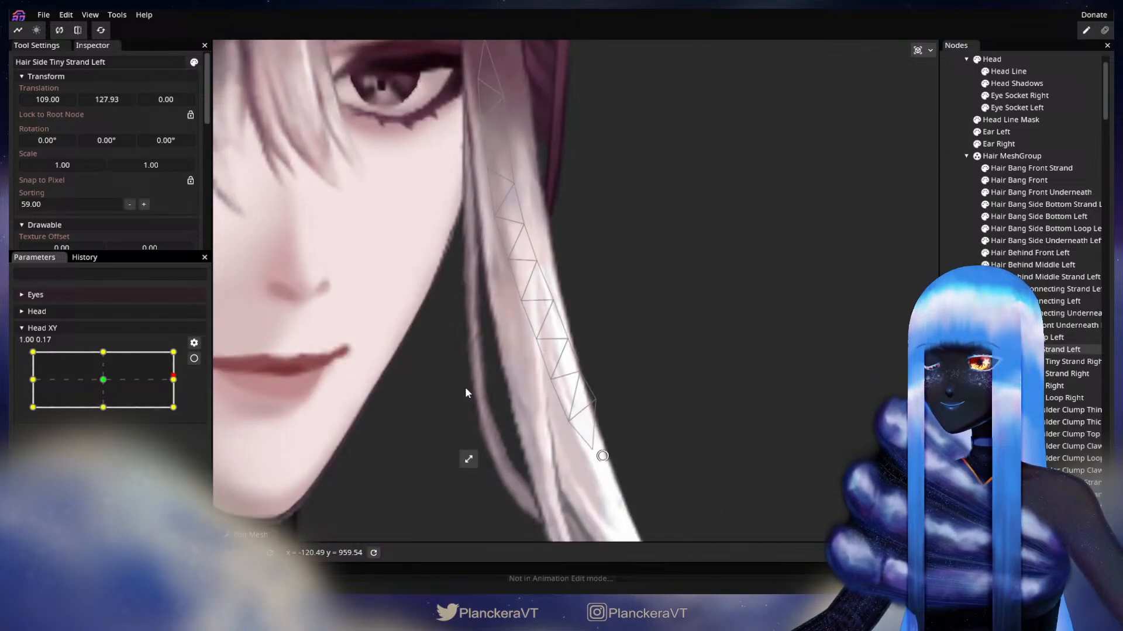
{"action": "left_click_drag", "start_coordinate": [135, 381], "coordinate": [18, 353]}
Refine the strand's lower and tip vertices at Head XY -1.00, 1.00, checking the motion between edits, and deselect the strand.
{"action": "left_click", "coordinate": [194, 359]}
{"action": "left_click_drag", "start_coordinate": [443, 405], "coordinate": [440, 408]}
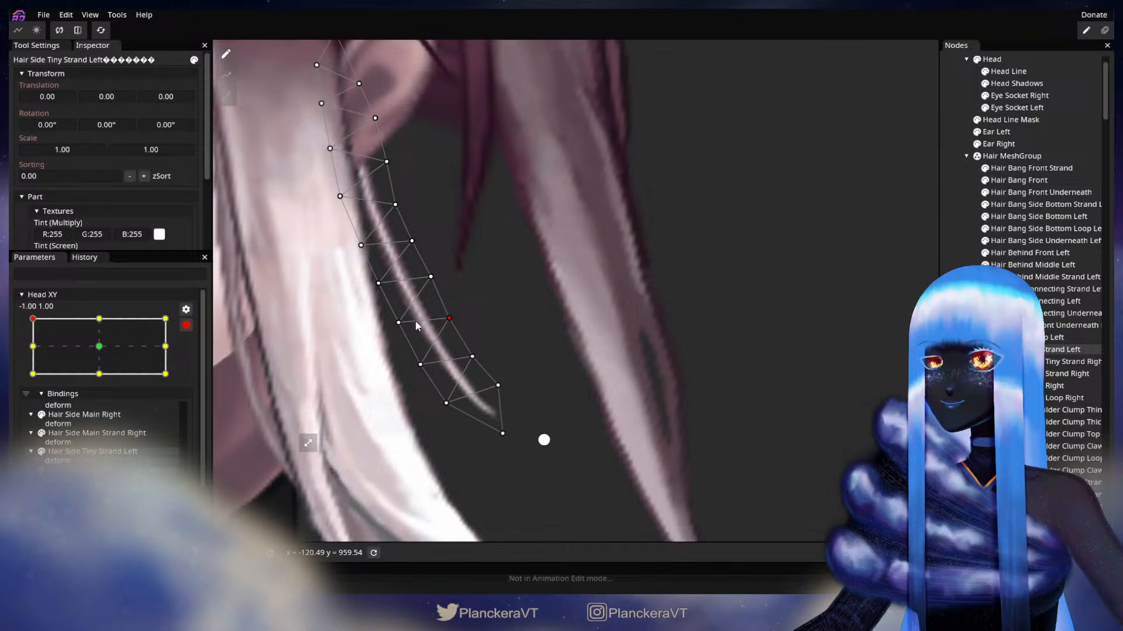
{"action": "left_click", "coordinate": [185, 327]}
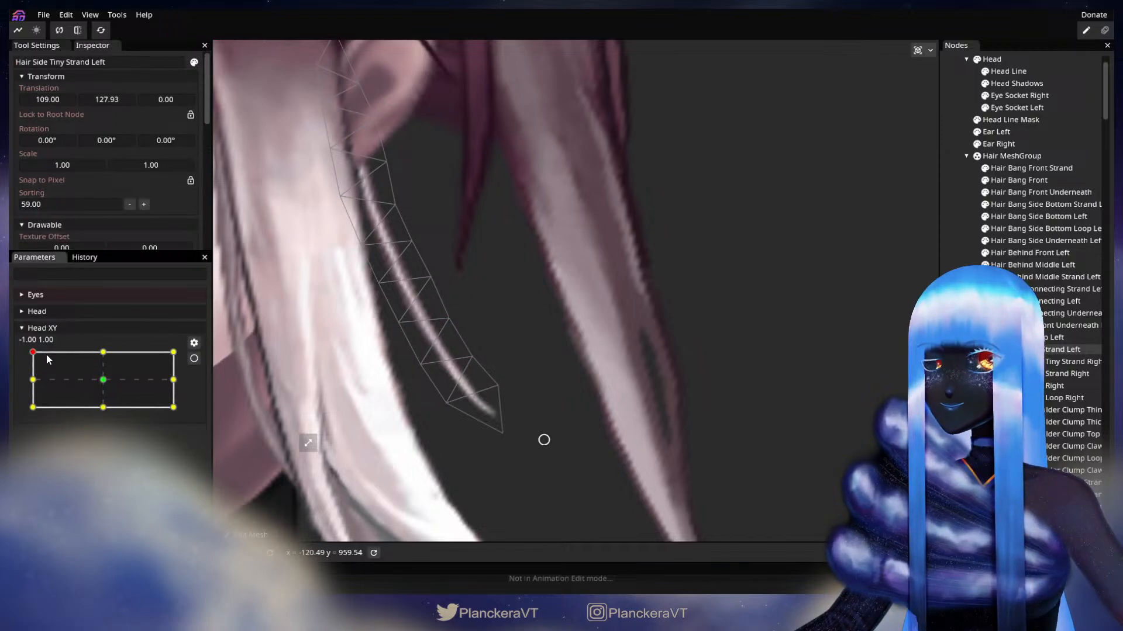
{"action": "mouse_move", "coordinate": [32, 356]}
{"action": "left_mouse_down"}
{"action": "mouse_move", "coordinate": [31, 380]}
{"action": "mouse_move", "coordinate": [24, 350]}
{"action": "left_mouse_up"}
{"action": "left_click", "coordinate": [194, 358]}
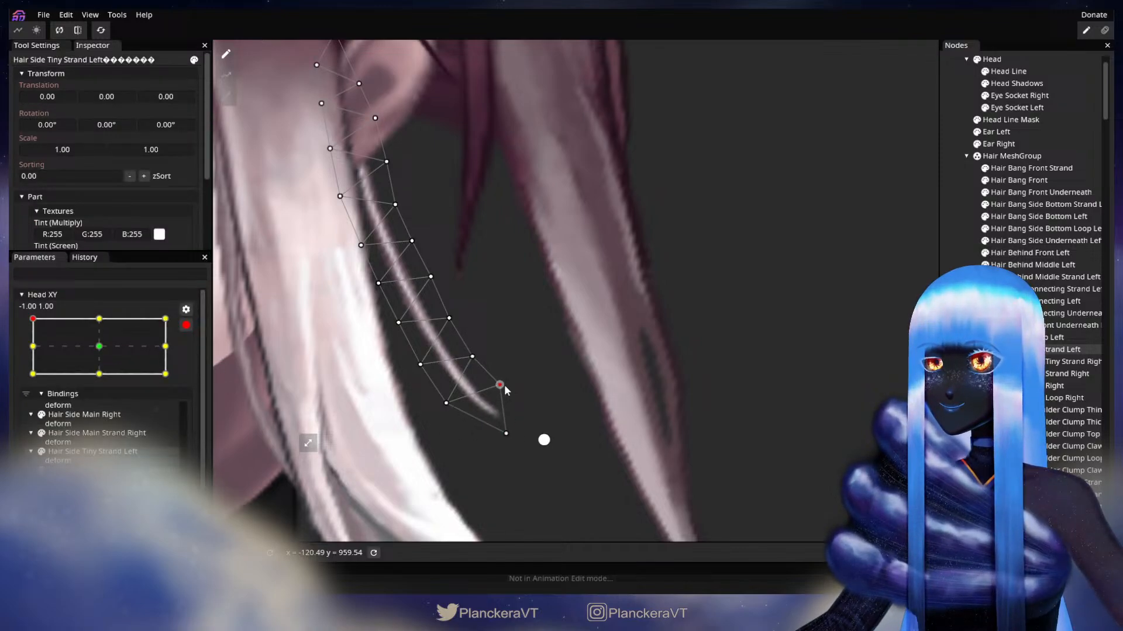
{"action": "left_click", "coordinate": [711, 361]}
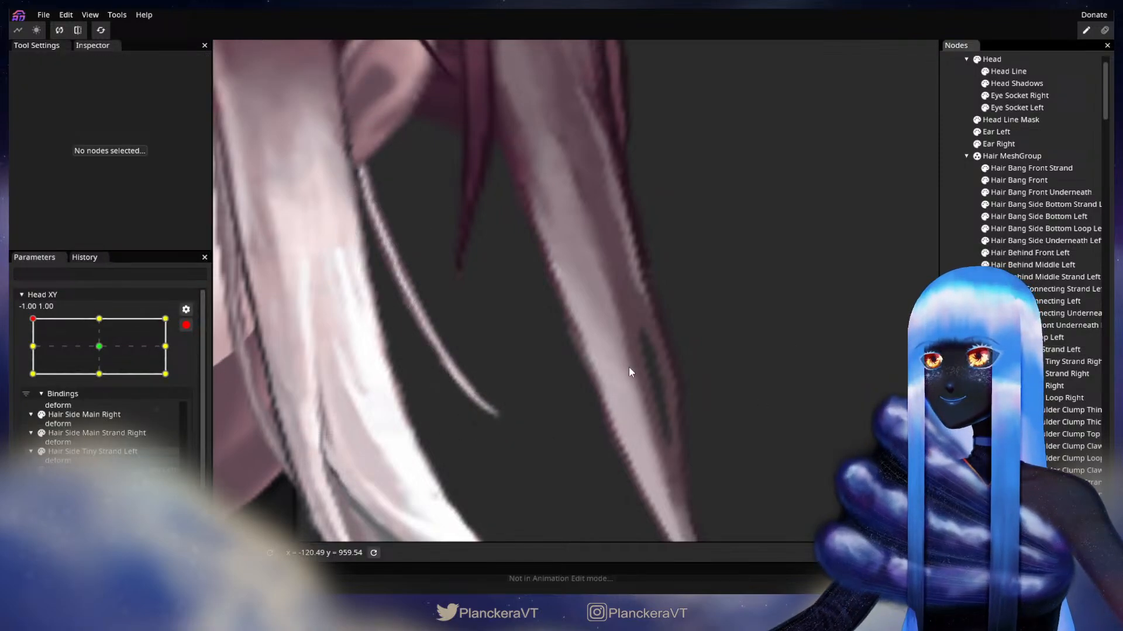
Inspect the whole head and the strand's motion between Head XY -1.00, 1.00 and -1.00, 0.88 with parameter editing off.
{"action": "scroll", "coordinate": [434, 342], "scroll_direction": "down", "scroll_amount": 5}
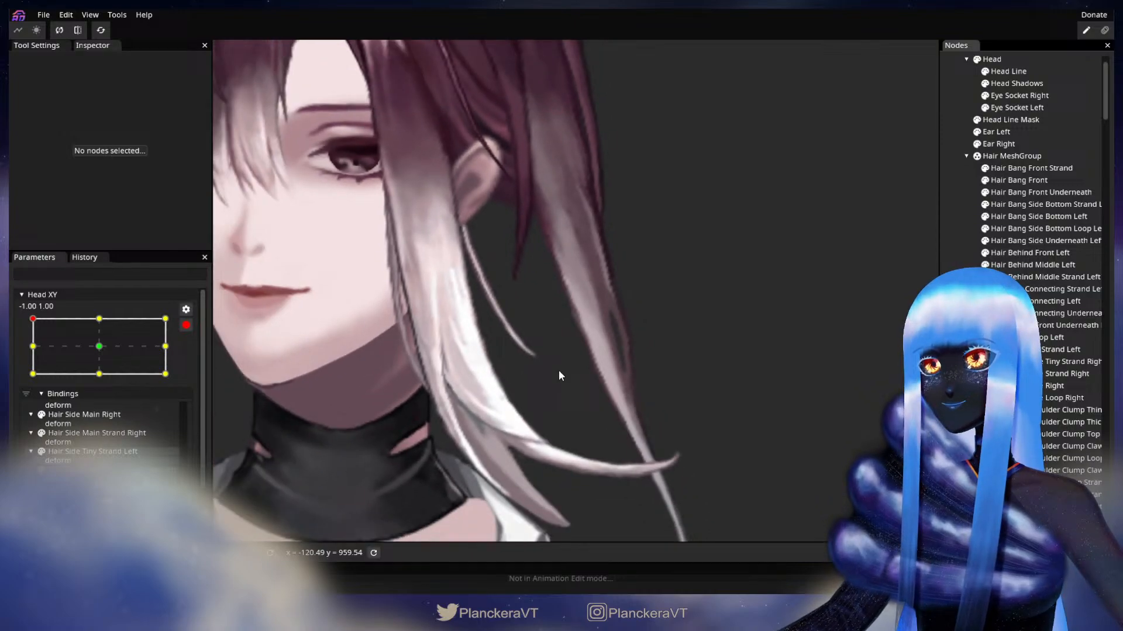
{"action": "scroll", "coordinate": [562, 370], "scroll_direction": "down", "scroll_amount": 5}
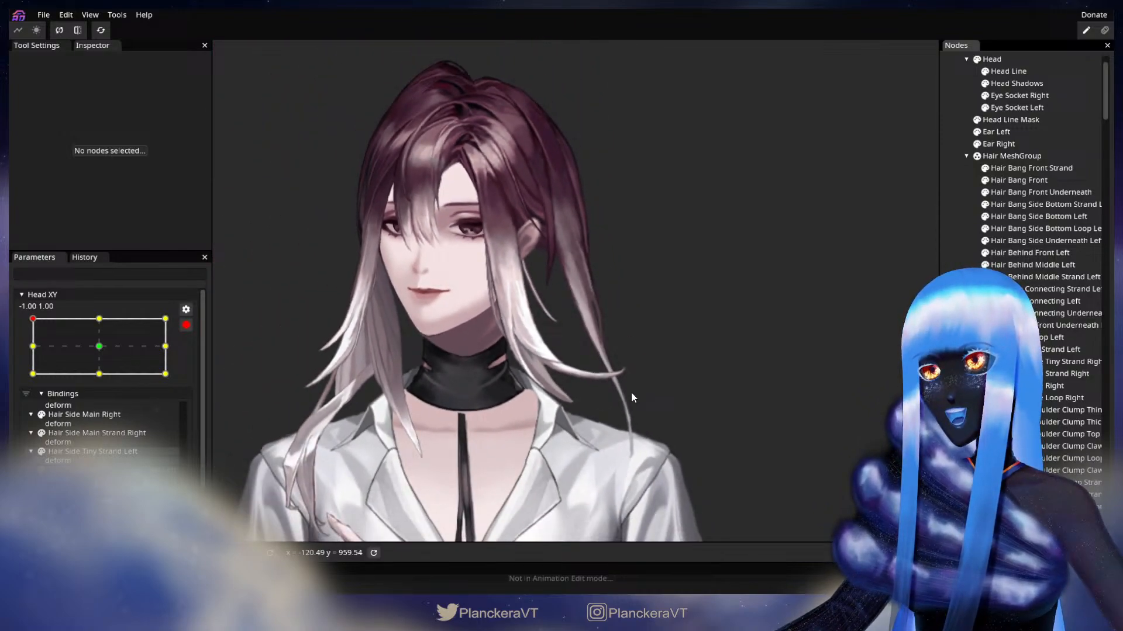
{"action": "left_click_drag", "start_coordinate": [628, 367], "coordinate": [636, 428]}
{"action": "left_click", "coordinate": [186, 326]}
{"action": "mouse_move", "coordinate": [32, 351]}
{"action": "left_mouse_down"}
{"action": "mouse_move", "coordinate": [30, 385]}
{"action": "mouse_move", "coordinate": [33, 353]}
{"action": "mouse_move", "coordinate": [89, 346]}
{"action": "mouse_move", "coordinate": [34, 359]}
{"action": "mouse_move", "coordinate": [32, 390]}
{"action": "mouse_move", "coordinate": [32, 352]}
{"action": "left_mouse_up"}
{"action": "scroll", "coordinate": [437, 380], "scroll_direction": "up", "scroll_amount": 5}
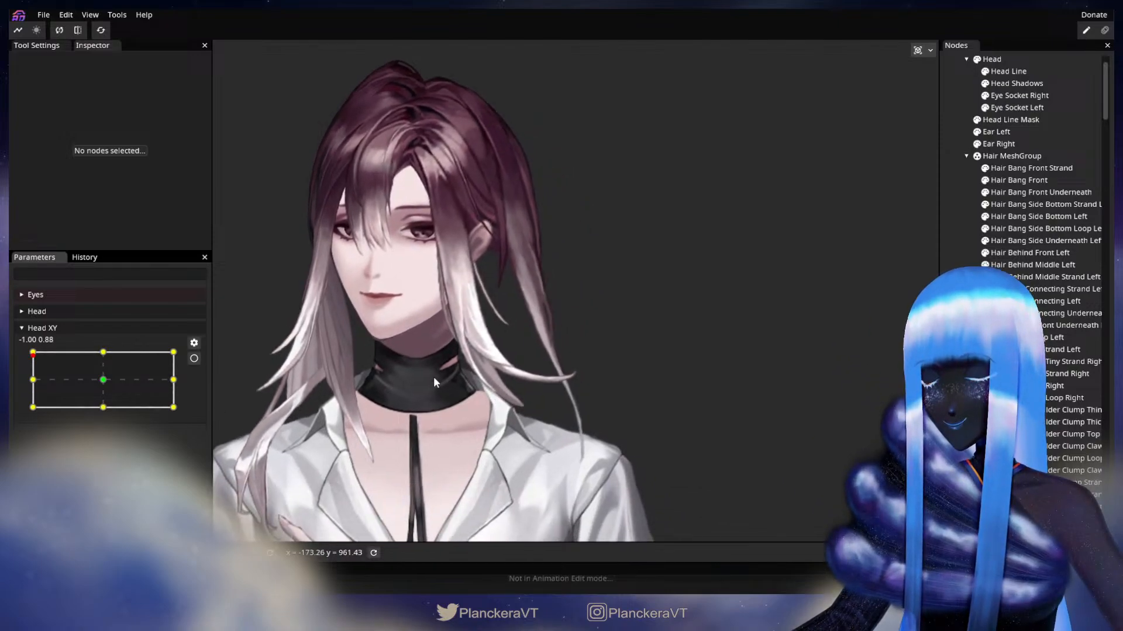
{"action": "scroll", "coordinate": [446, 380], "scroll_direction": "up", "scroll_amount": 6}
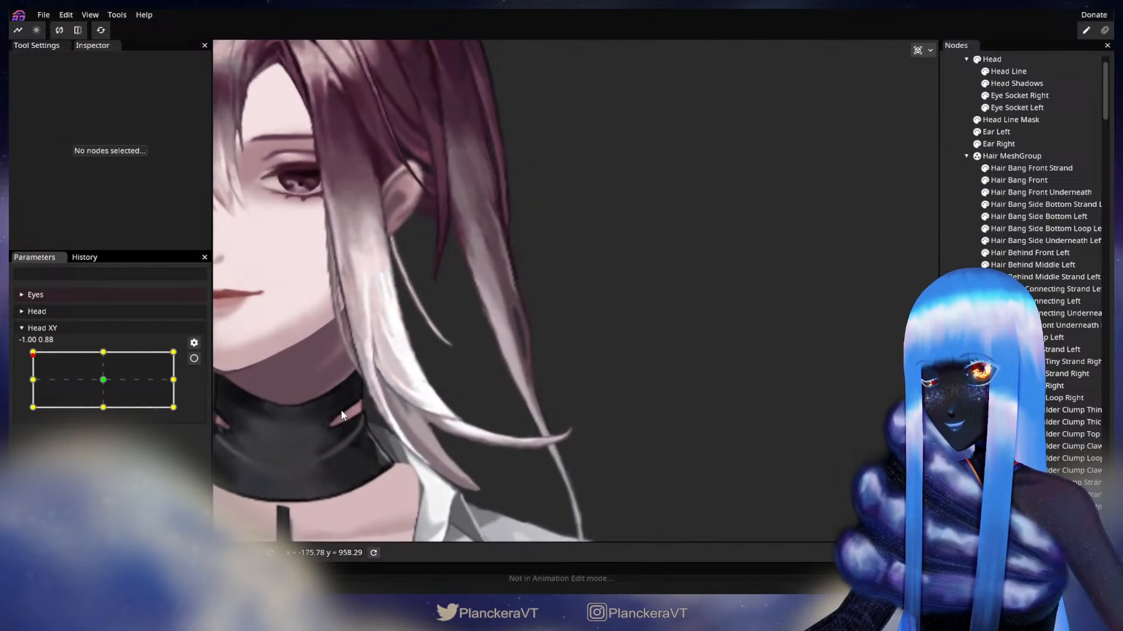
Brush the tip of Hair Side Tiny Strand Left at Head XY -1.00, 1.00 with a size 51 Circle Brush, and deselect it.
{"action": "left_click", "coordinate": [194, 358]}
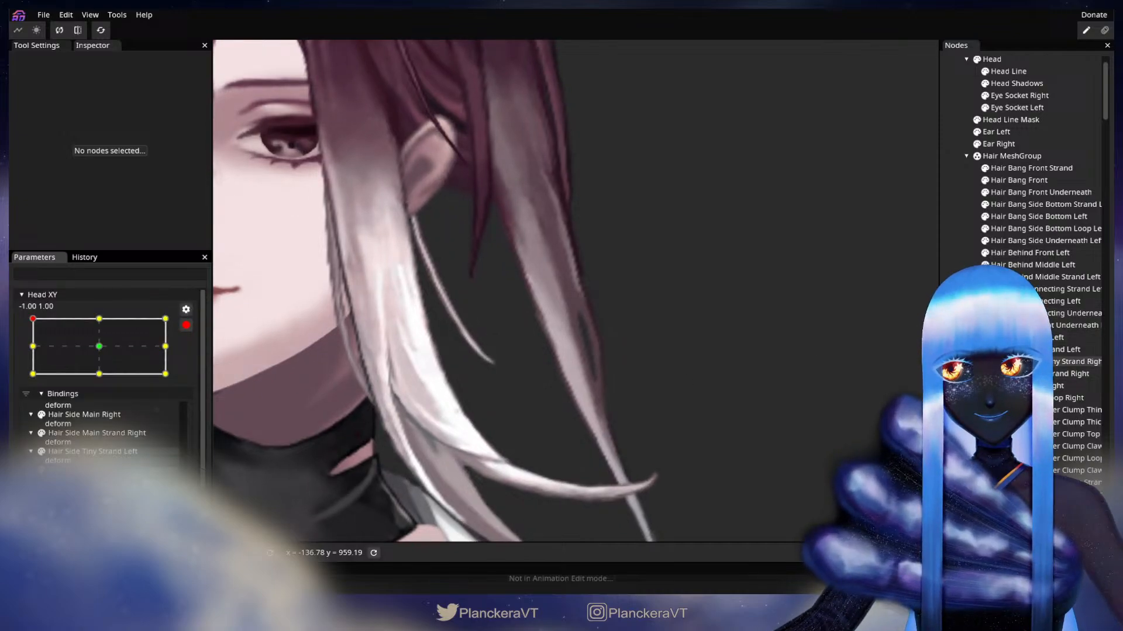
{"action": "left_click", "coordinate": [1023, 374]}
{"action": "left_click", "coordinate": [1057, 350]}
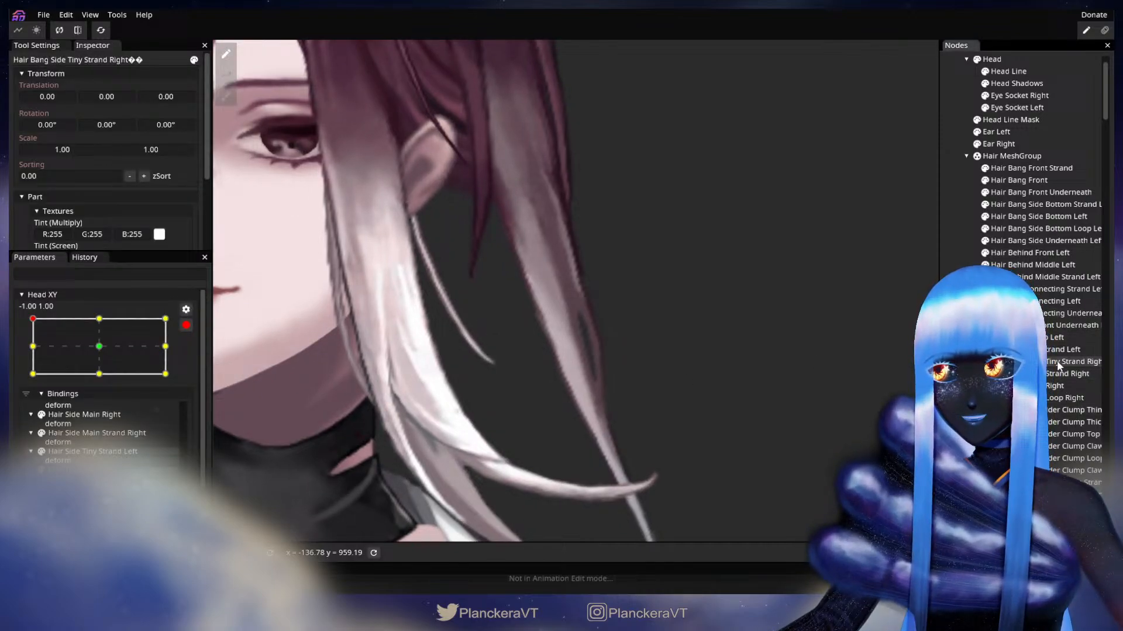
{"action": "left_click", "coordinate": [226, 96]}
{"action": "left_click_drag", "start_coordinate": [787, 52], "coordinate": [765, 51]}
{"action": "left_click_drag", "start_coordinate": [517, 419], "coordinate": [525, 408]}
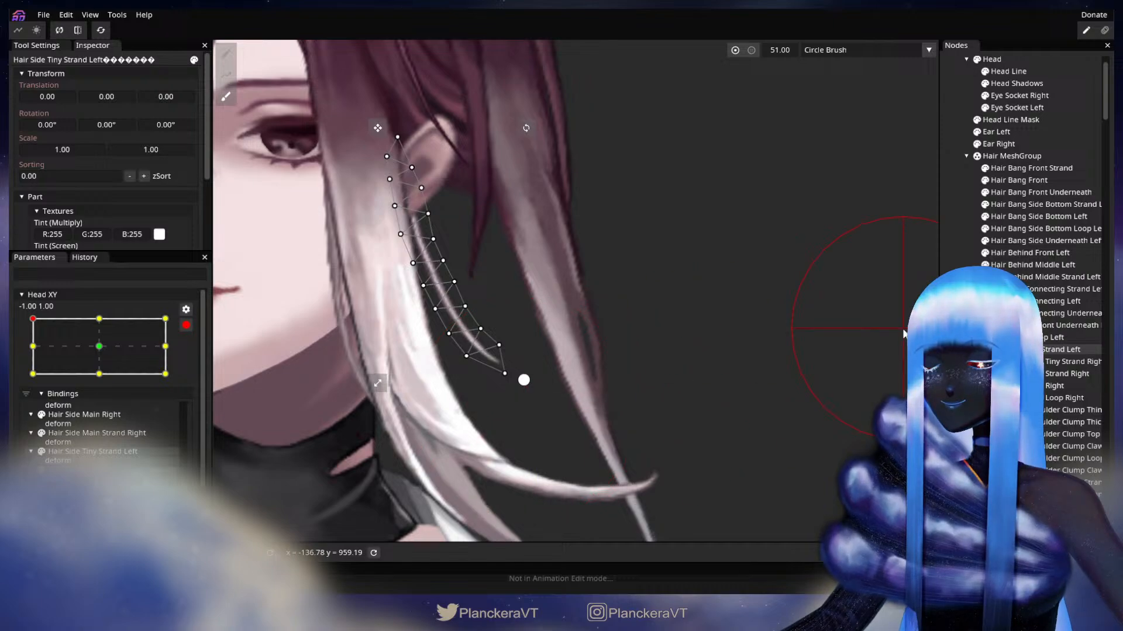
{"action": "left_click", "coordinate": [959, 327]}
Turn off parameter editing and examine the left tiny strand against the side hair at Head XY -1.00, 1.00.
{"action": "scroll", "coordinate": [539, 475], "scroll_direction": "down", "scroll_amount": 2}
{"action": "scroll", "coordinate": [202, 358], "scroll_direction": "down", "scroll_amount": 1}
{"action": "scroll", "coordinate": [336, 347], "scroll_direction": "down", "scroll_amount": 1}
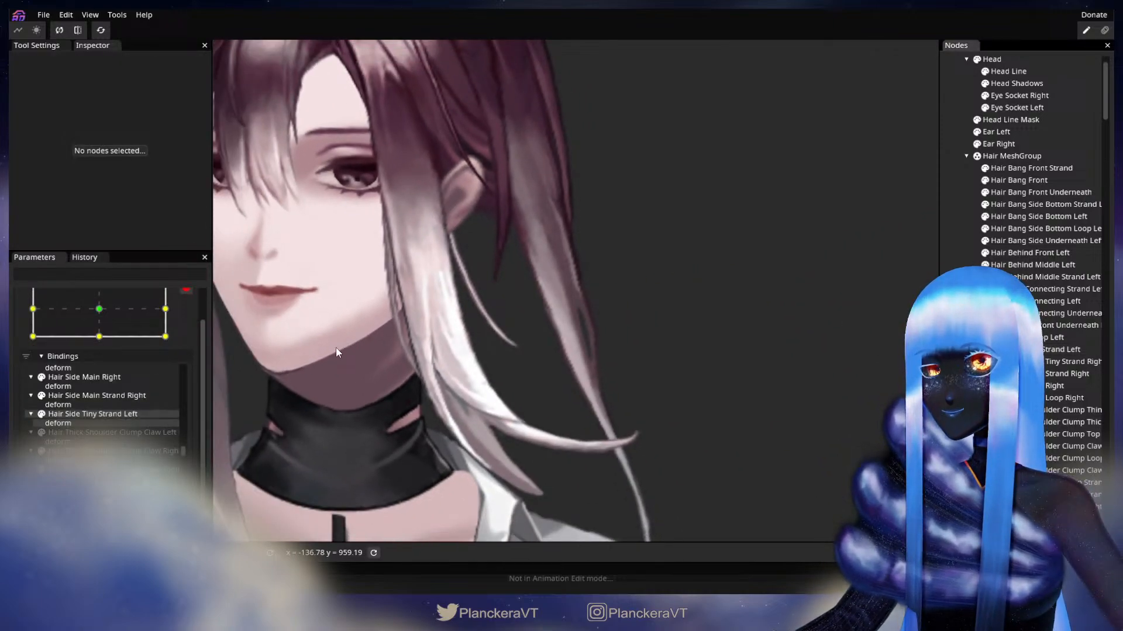
{"action": "scroll", "coordinate": [193, 379], "scroll_direction": "up", "scroll_amount": 1}
{"action": "left_click", "coordinate": [185, 326]}
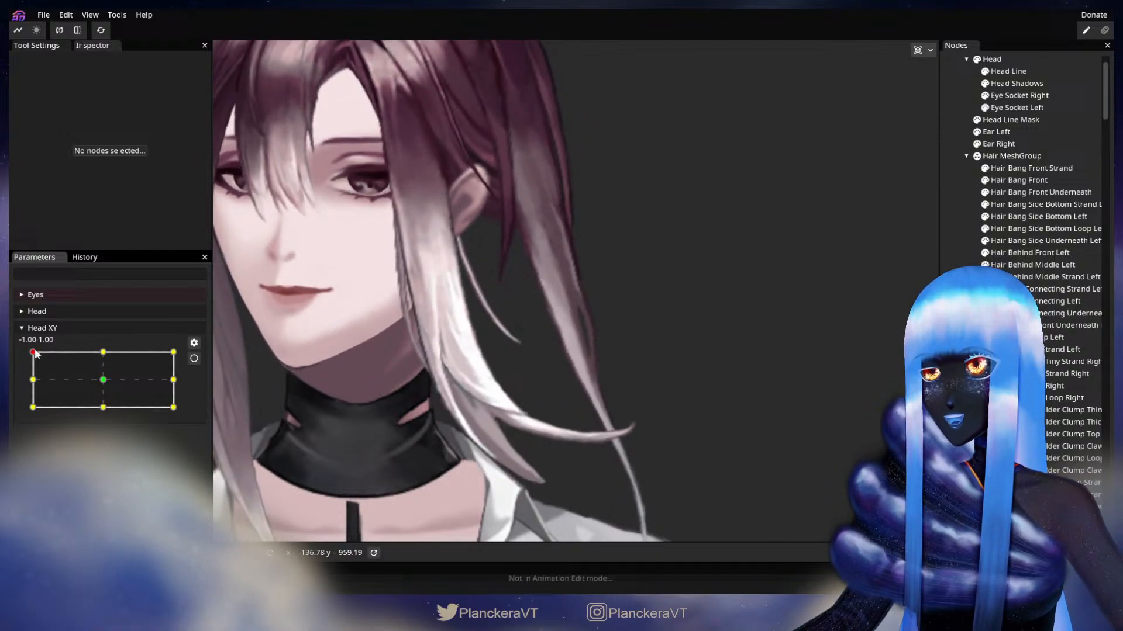
{"action": "scroll", "coordinate": [431, 386], "scroll_direction": "up", "scroll_amount": 5}
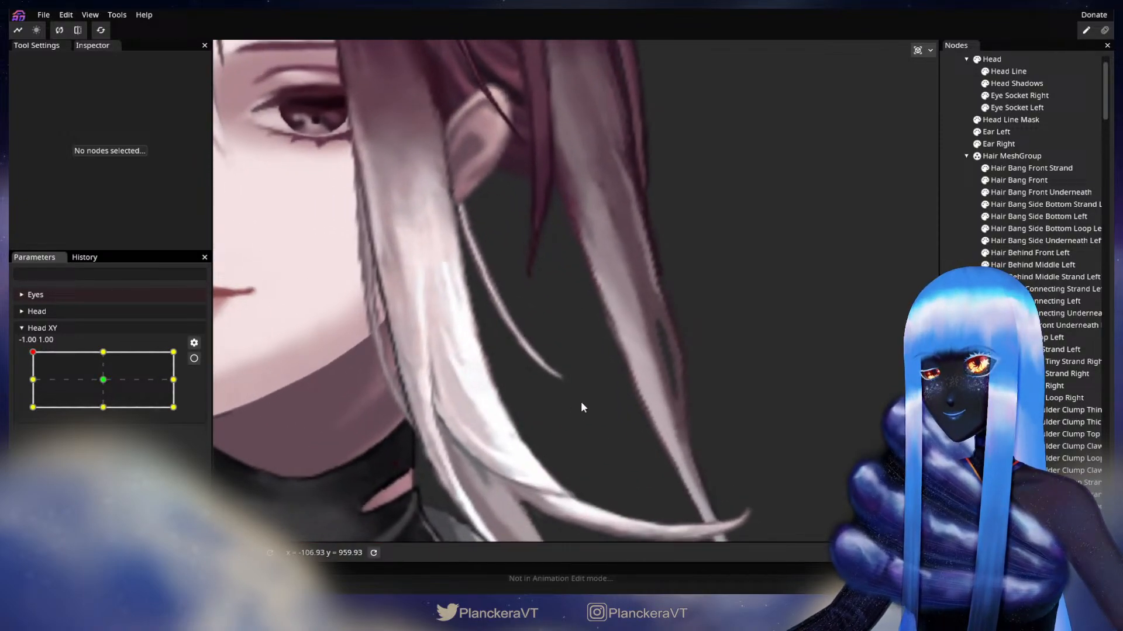
{"action": "left_click_drag", "start_coordinate": [622, 416], "coordinate": [683, 395]}
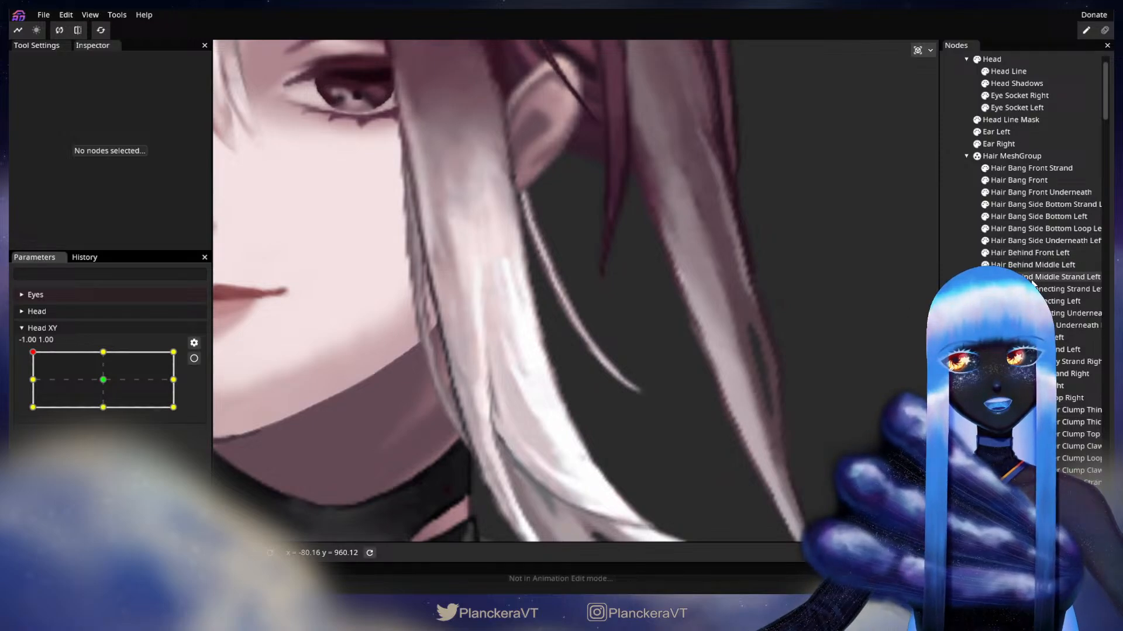
Adjust the lower vertices of Hair Side Tiny Strand Left at Head XY -1.00, 1.00 and check the motion with parameter editing off.
{"action": "left_click", "coordinate": [1059, 362]}
{"action": "left_click", "coordinate": [1059, 351]}
{"action": "scroll", "coordinate": [657, 413], "scroll_direction": "up", "scroll_amount": 2}
{"action": "mouse_move", "coordinate": [37, 359]}
{"action": "left_mouse_down"}
{"action": "mouse_move", "coordinate": [22, 383]}
{"action": "mouse_move", "coordinate": [23, 349]}
{"action": "left_mouse_up"}
{"action": "left_click", "coordinate": [194, 359]}
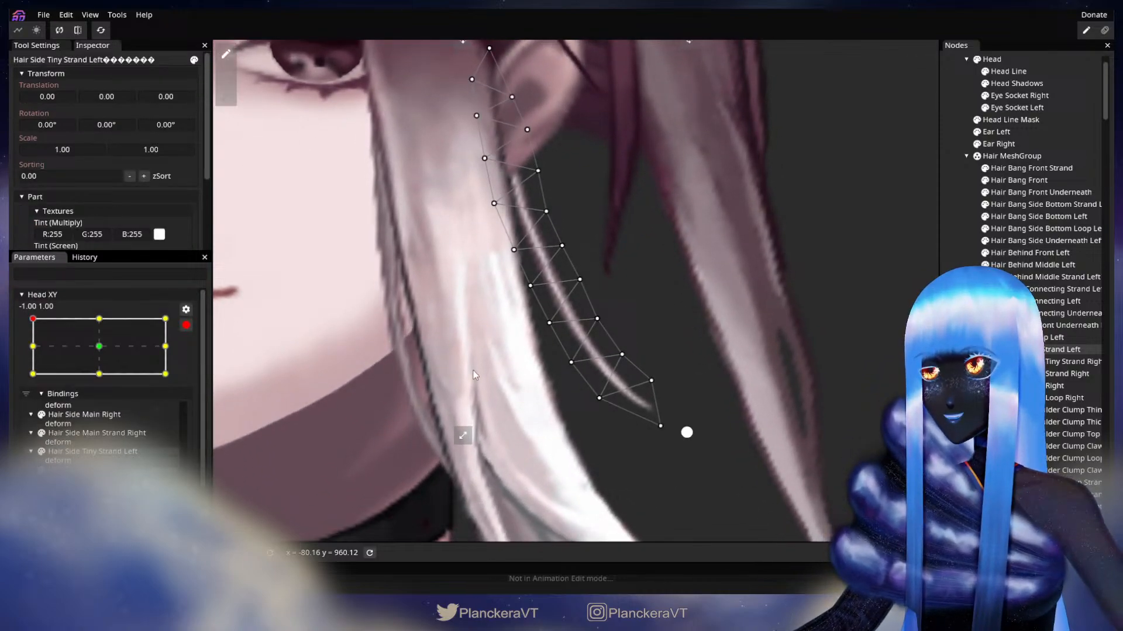
{"action": "left_click_drag", "start_coordinate": [569, 364], "coordinate": [574, 372]}
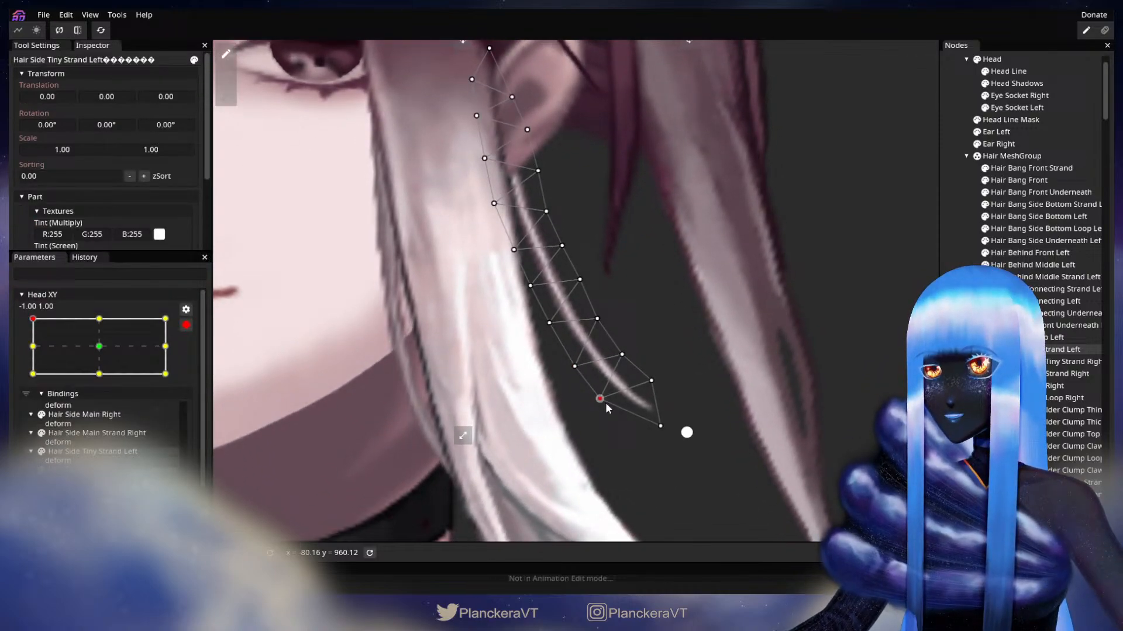
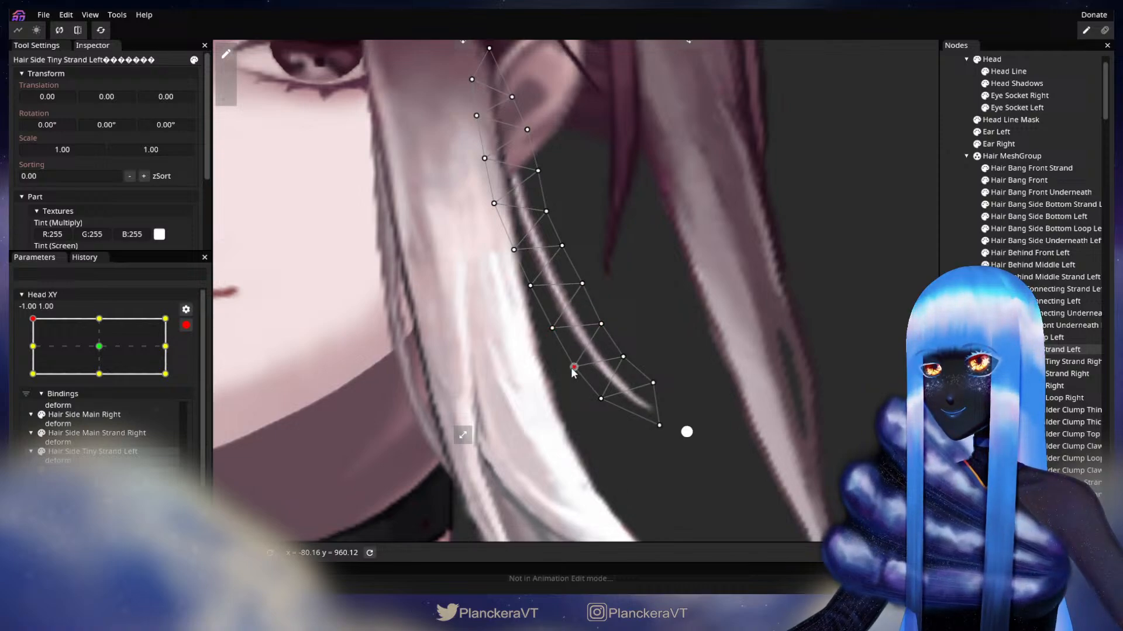
{"action": "scroll", "coordinate": [638, 323], "scroll_direction": "down", "scroll_amount": 2}
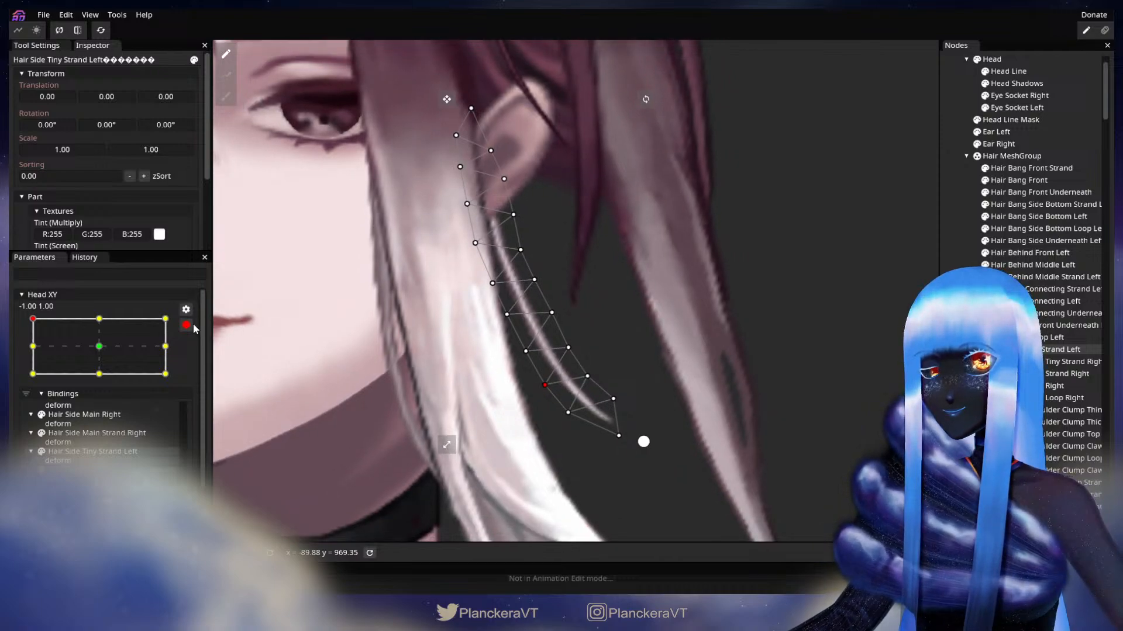
{"action": "left_click", "coordinate": [187, 326]}
{"action": "mouse_move", "coordinate": [28, 349]}
{"action": "left_mouse_down"}
{"action": "mouse_move", "coordinate": [25, 370]}
{"action": "mouse_move", "coordinate": [24, 353]}
{"action": "left_mouse_up"}
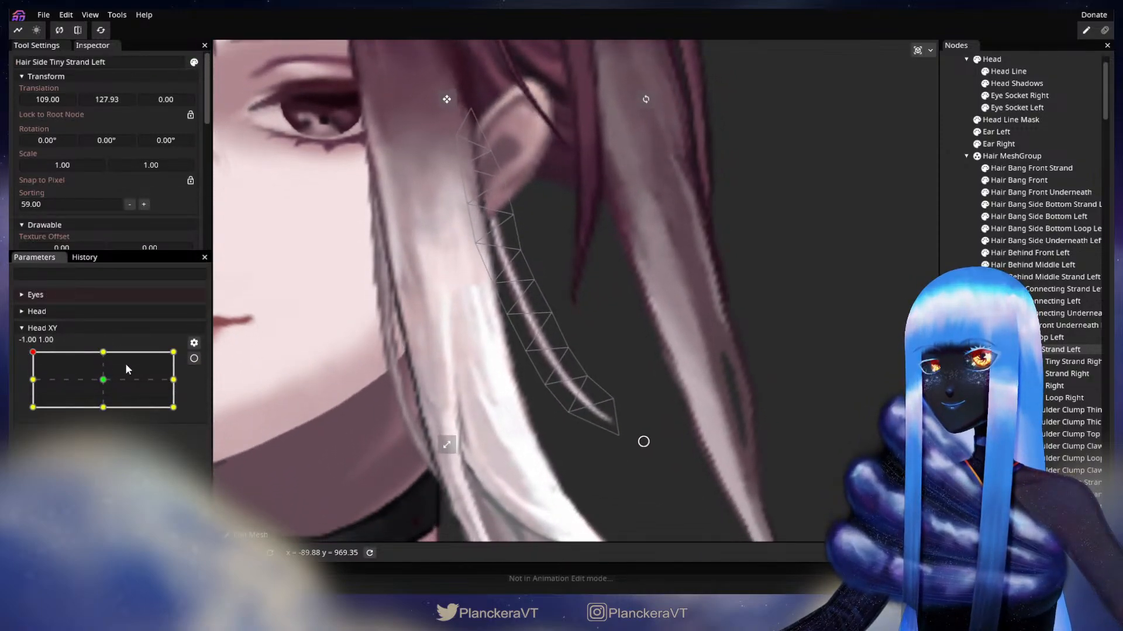
Nudge the strand's middle vertices on both edges at Head XY -1.00, 1.00, checking the head motion after each edit.
{"action": "left_click", "coordinate": [193, 358]}
{"action": "left_click_drag", "start_coordinate": [506, 318], "coordinate": [508, 326]}
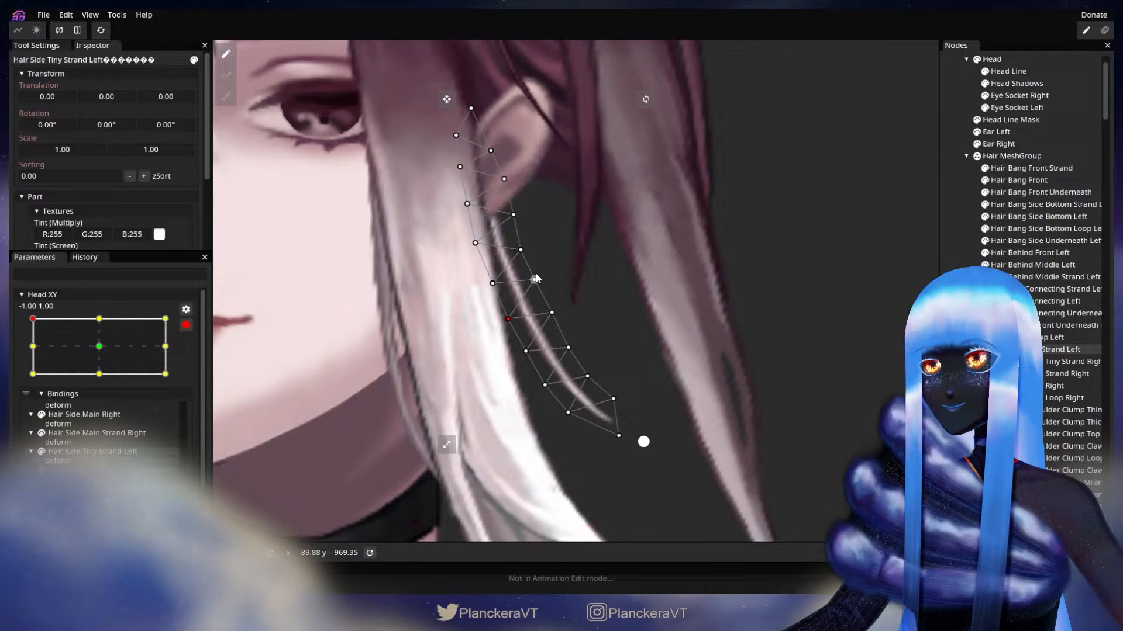
{"action": "left_click", "coordinate": [186, 325]}
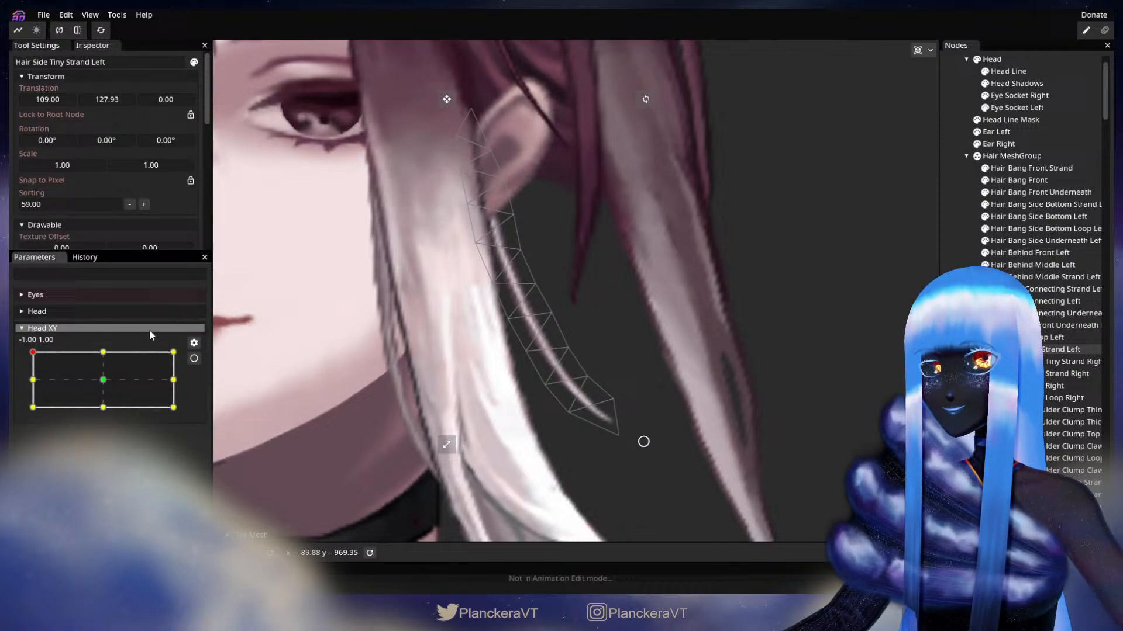
{"action": "mouse_move", "coordinate": [35, 352]}
{"action": "left_mouse_down"}
{"action": "mouse_move", "coordinate": [23, 379]}
{"action": "mouse_move", "coordinate": [16, 353]}
{"action": "left_mouse_up"}
{"action": "left_click", "coordinate": [194, 359]}
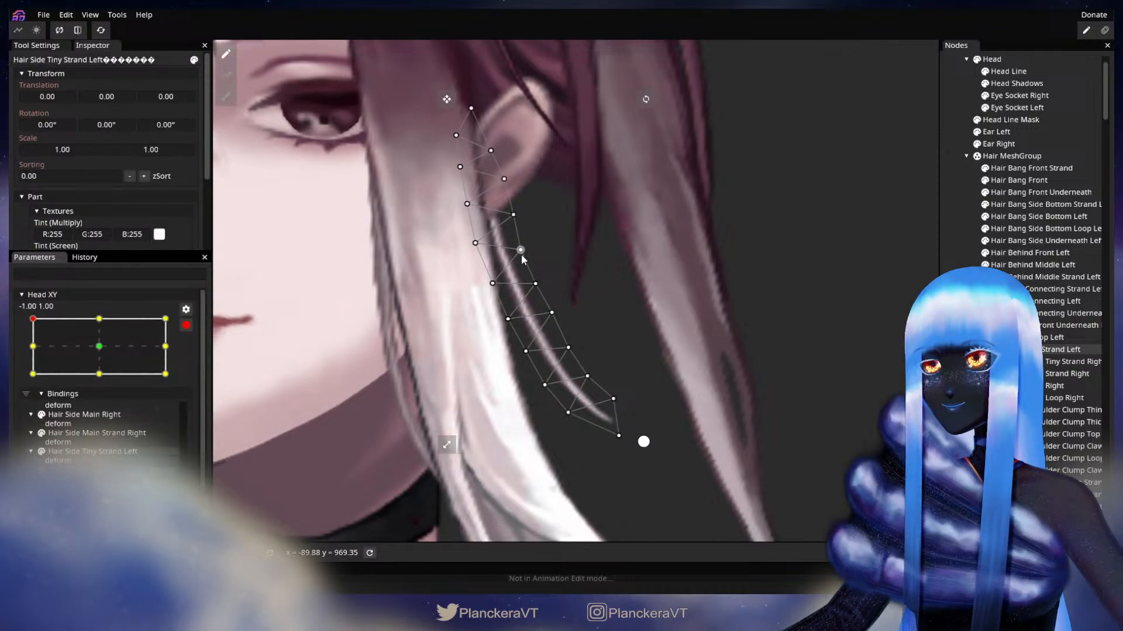
{"action": "left_click_drag", "start_coordinate": [521, 256], "coordinate": [525, 261]}
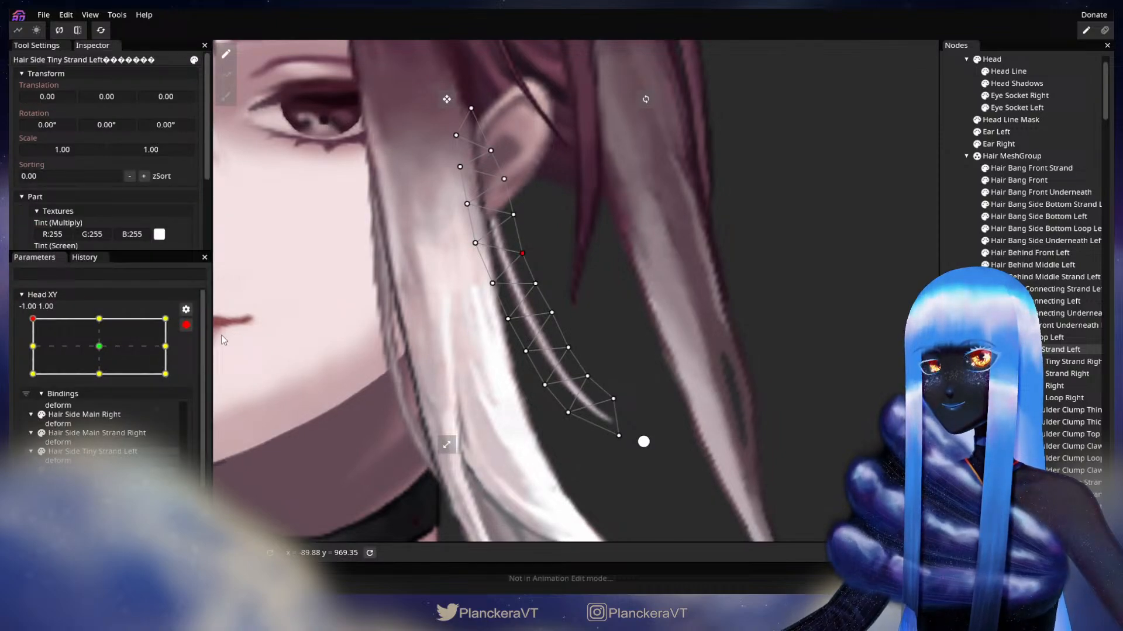
{"action": "left_click", "coordinate": [186, 325]}
{"action": "mouse_move", "coordinate": [33, 352]}
{"action": "left_mouse_down"}
{"action": "mouse_move", "coordinate": [25, 384]}
{"action": "mouse_move", "coordinate": [27, 350]}
{"action": "left_mouse_up"}
Fine-tune the strand vertices just below the ear at Head XY -1.00, 1.00, previewing the motion between edits.
{"action": "left_click", "coordinate": [194, 359]}
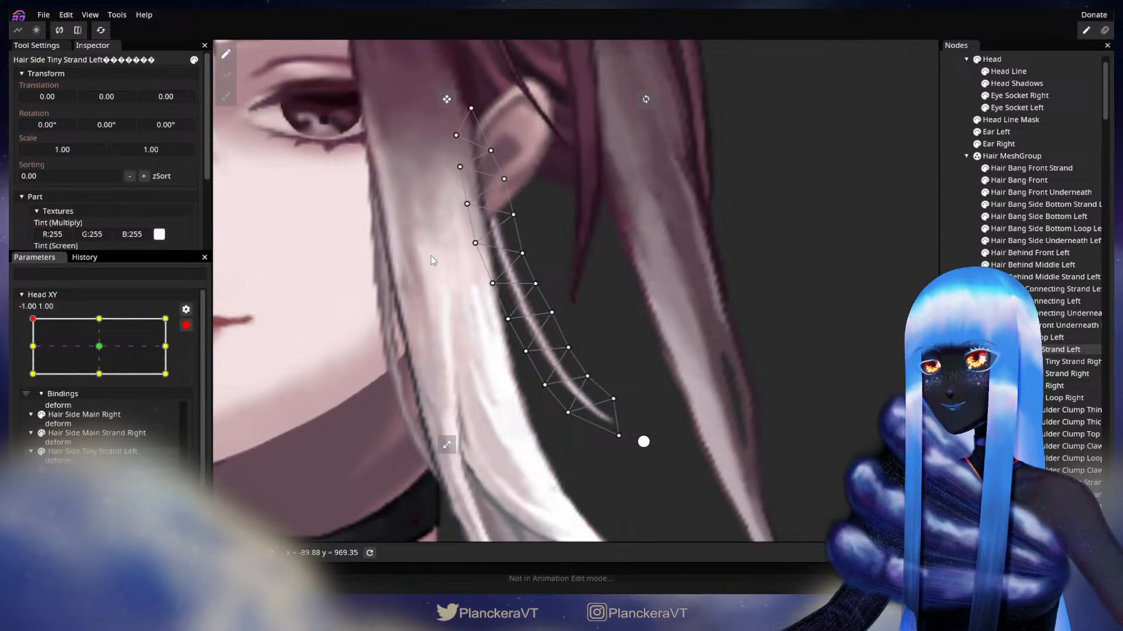
{"action": "left_click", "coordinate": [475, 245]}
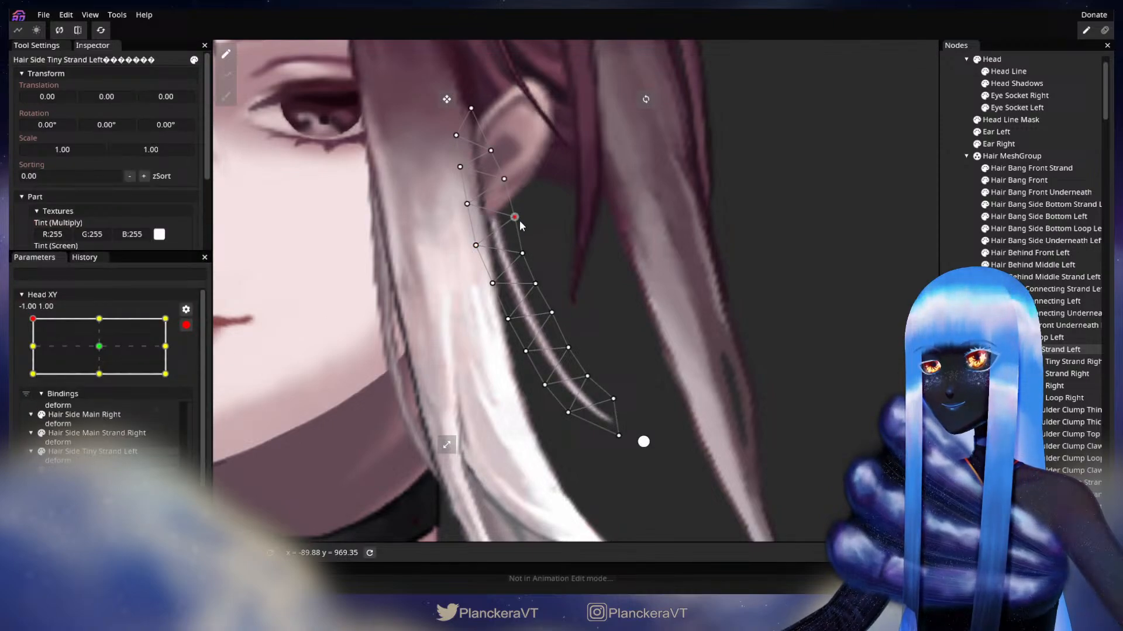
{"action": "left_click", "coordinate": [534, 283]}
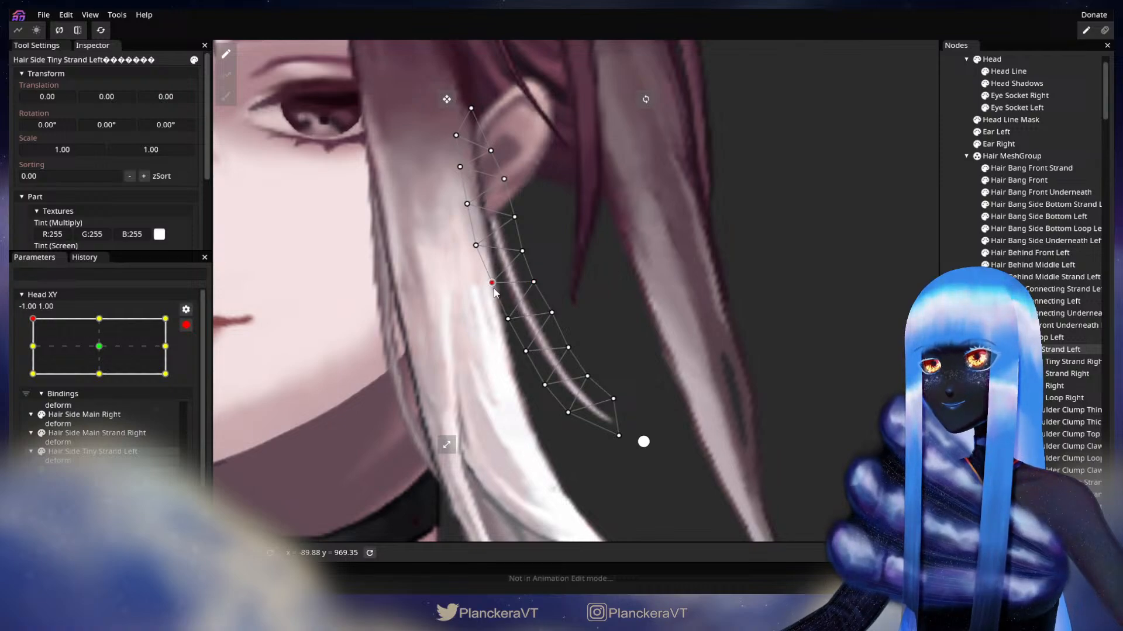
{"action": "left_click", "coordinate": [185, 325]}
{"action": "mouse_move", "coordinate": [33, 352]}
{"action": "left_mouse_down"}
{"action": "mouse_move", "coordinate": [25, 385]}
{"action": "mouse_move", "coordinate": [25, 353]}
{"action": "left_mouse_up"}
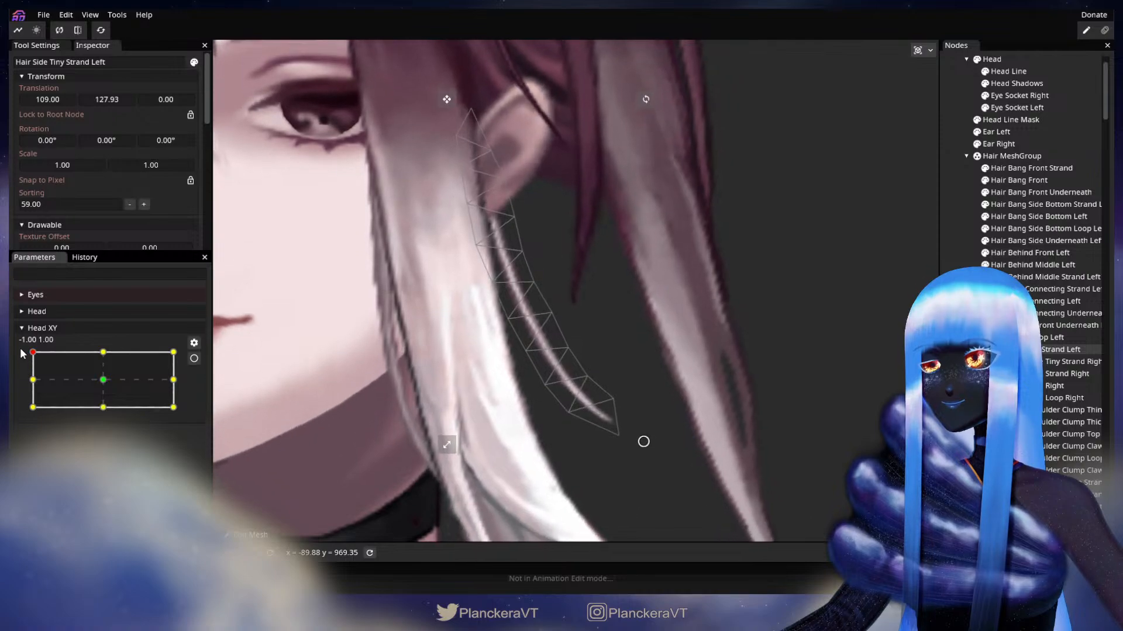
{"action": "left_click", "coordinate": [194, 358]}
{"action": "left_click_drag", "start_coordinate": [491, 283], "coordinate": [493, 285]}
{"action": "left_click", "coordinate": [534, 283]}
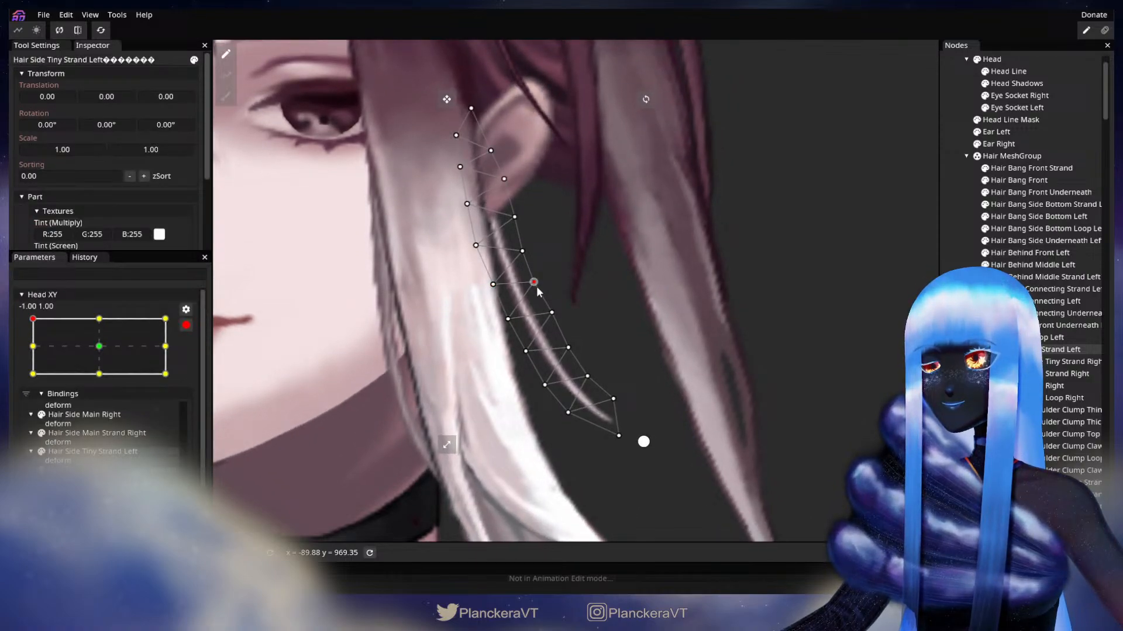
{"action": "left_click", "coordinate": [186, 325]}
{"action": "mouse_move", "coordinate": [32, 353]}
{"action": "left_mouse_down"}
{"action": "mouse_move", "coordinate": [27, 383]}
{"action": "mouse_move", "coordinate": [29, 355]}
{"action": "left_mouse_up"}
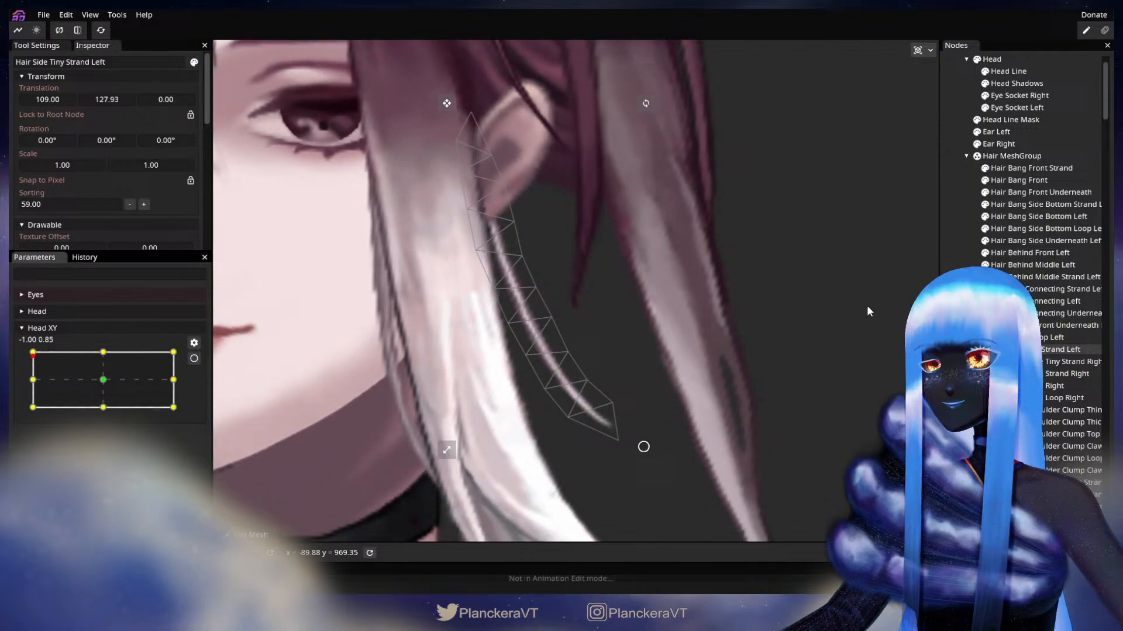
Deselect the strand and inspect the whole head's motion between Head XY -1.00, 1.00 and -1.00, 0.52.
{"action": "left_click", "coordinate": [644, 446]}
{"action": "scroll", "coordinate": [708, 352], "scroll_direction": "down", "scroll_amount": 5}
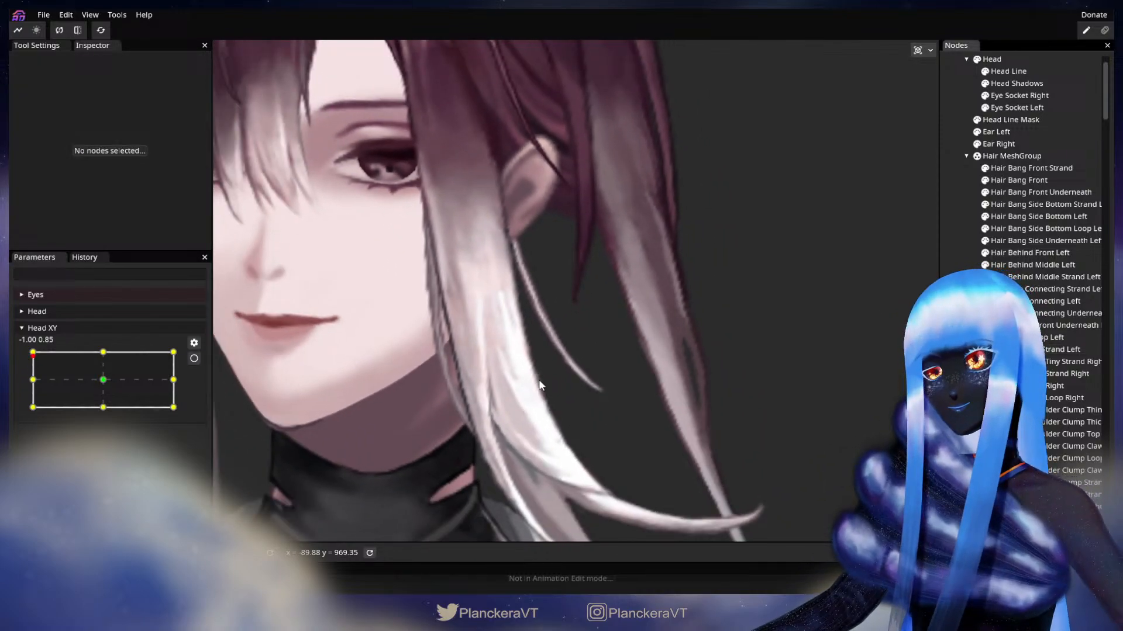
{"action": "scroll", "coordinate": [554, 386], "scroll_direction": "down", "scroll_amount": 5}
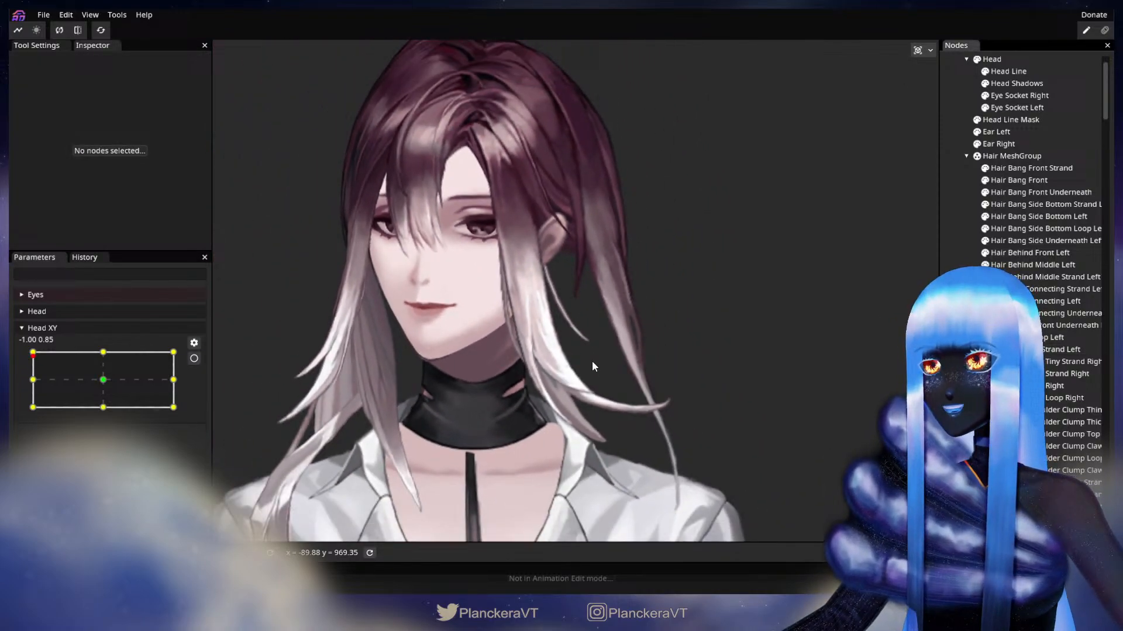
{"action": "left_click_drag", "start_coordinate": [31, 356], "coordinate": [28, 352]}
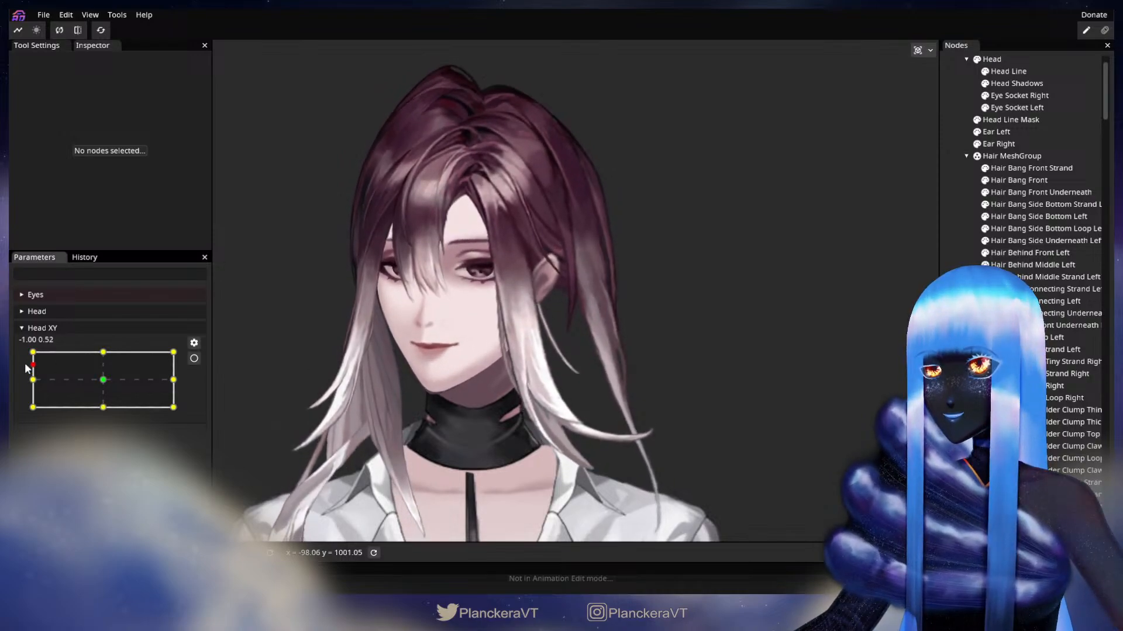
{"action": "mouse_move", "coordinate": [20, 346]}
{"action": "left_mouse_down"}
{"action": "mouse_move", "coordinate": [19, 394]}
{"action": "mouse_move", "coordinate": [17, 359]}
{"action": "mouse_move", "coordinate": [34, 352]}
{"action": "left_mouse_up"}
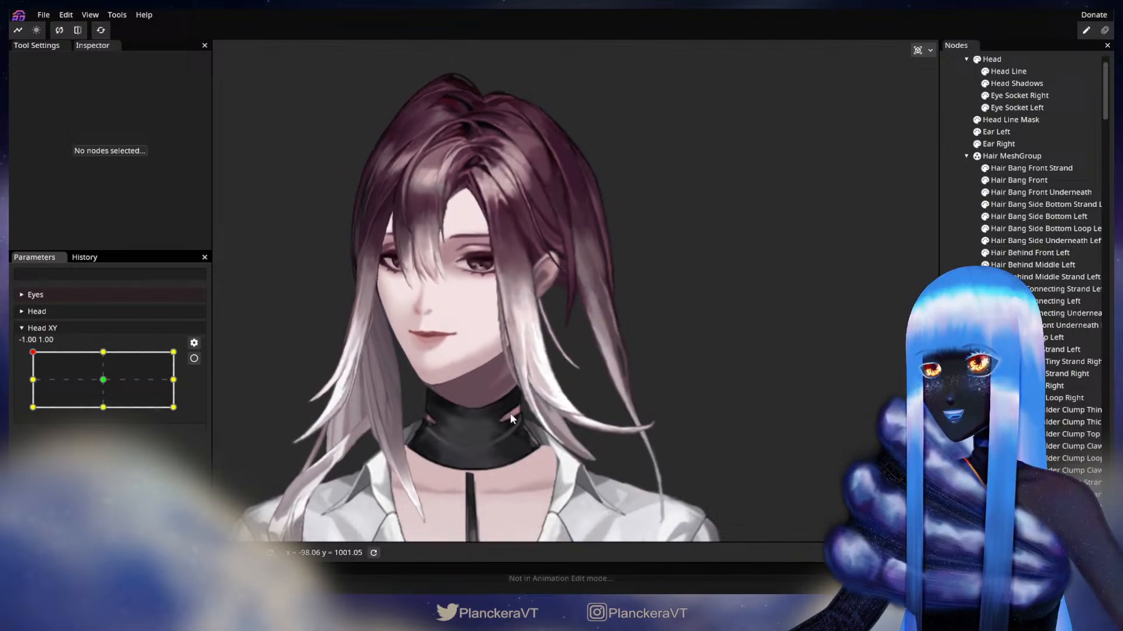
Reshape the tip vertices of Hair Side Tiny Strand Left at Head XY -1.00, 1.00, and deselect the strand.
{"action": "scroll", "coordinate": [425, 327], "scroll_direction": "up", "scroll_amount": 3}
{"action": "scroll", "coordinate": [419, 326], "scroll_direction": "up", "scroll_amount": 2}
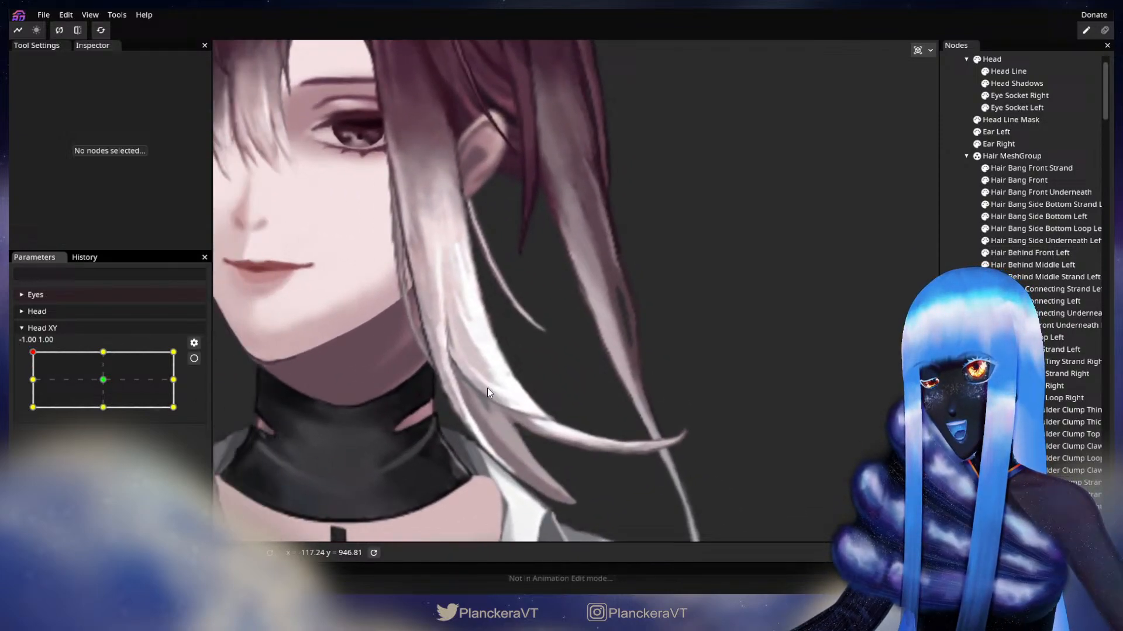
{"action": "left_click", "coordinate": [194, 359]}
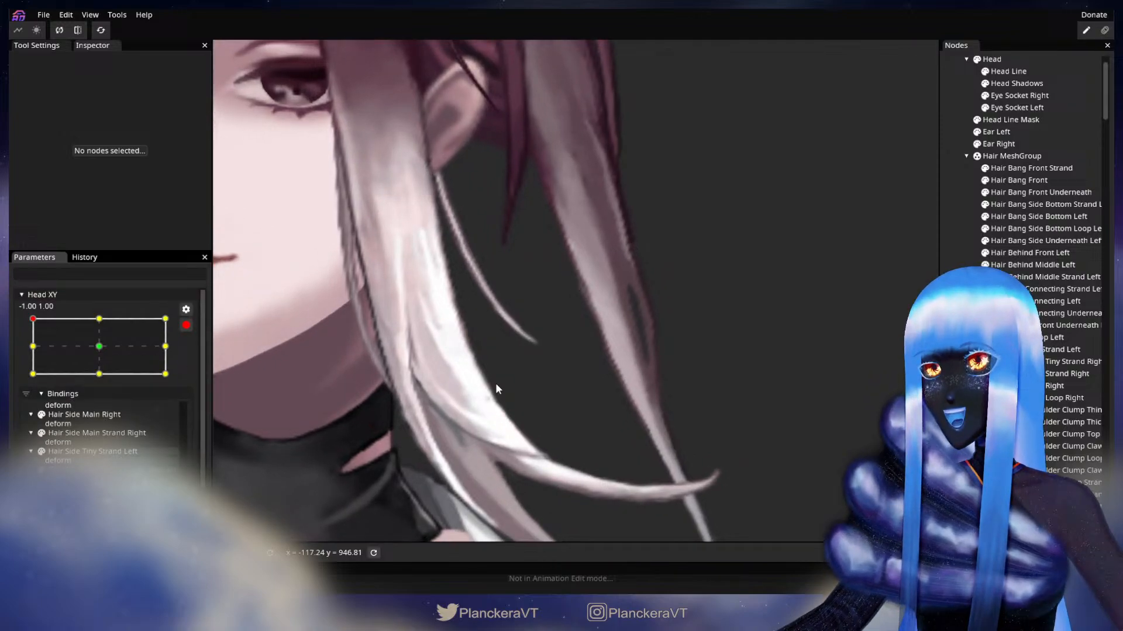
{"action": "scroll", "coordinate": [653, 356], "scroll_direction": "up", "scroll_amount": 1}
{"action": "left_click", "coordinate": [1068, 350]}
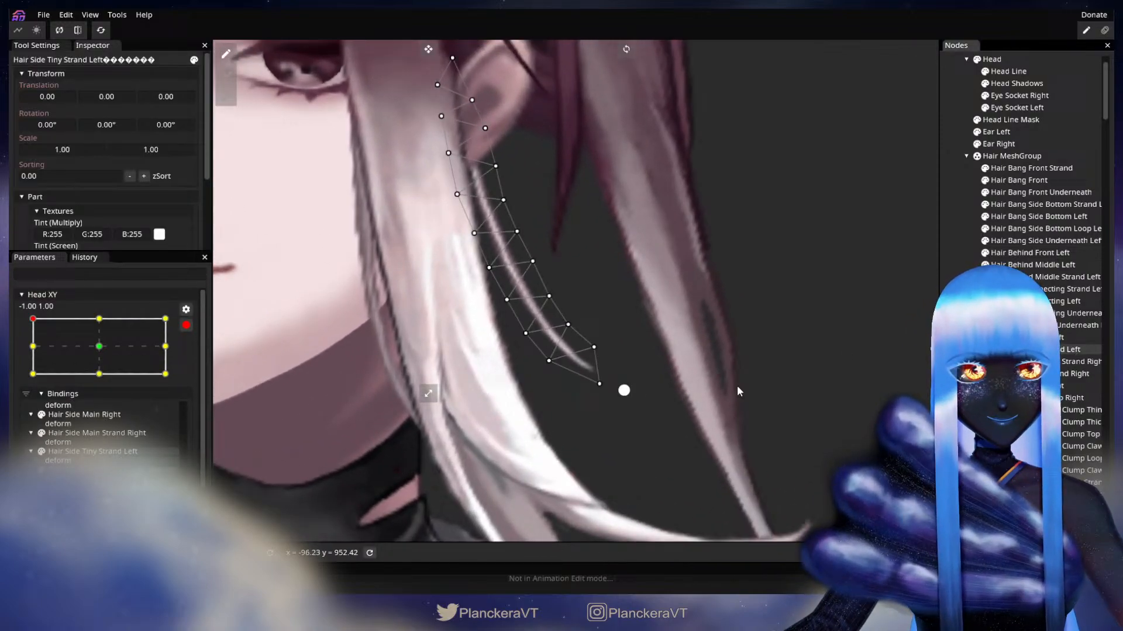
{"action": "scroll", "coordinate": [643, 381], "scroll_direction": "up", "scroll_amount": 1}
{"action": "left_click_drag", "start_coordinate": [598, 387], "coordinate": [591, 390]}
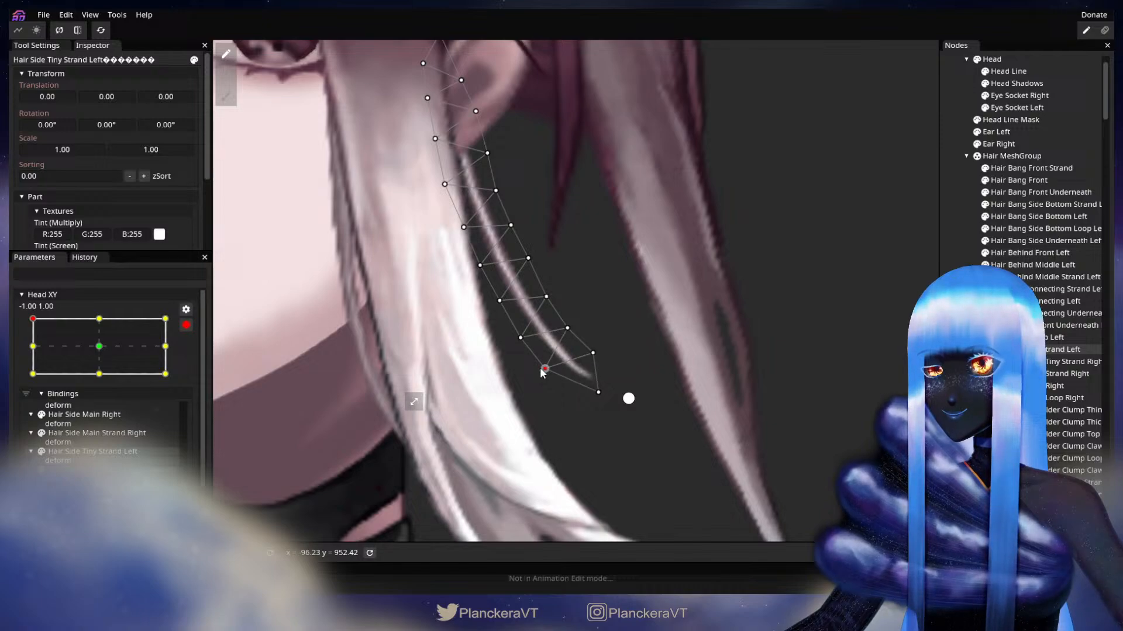
{"action": "left_click", "coordinate": [664, 406]}
Turn off parameter editing and examine the whole head's motion between Head XY -1.00, 1.00 and -1.00, 0.96.
{"action": "scroll", "coordinate": [664, 406], "scroll_direction": "down", "scroll_amount": 5}
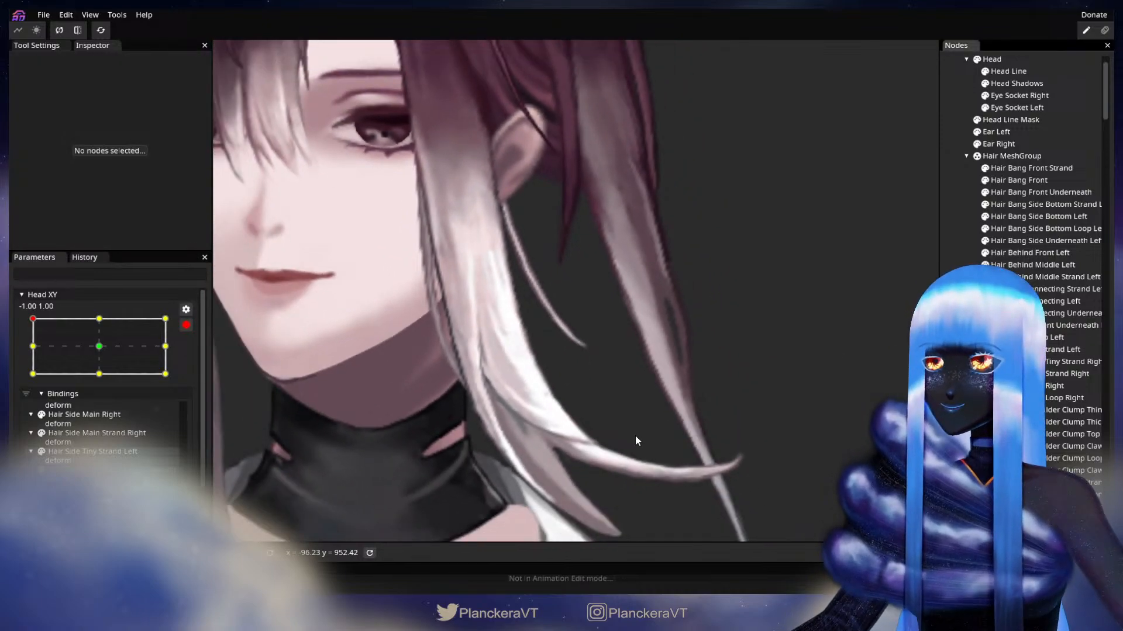
{"action": "scroll", "coordinate": [649, 429], "scroll_direction": "down", "scroll_amount": 4}
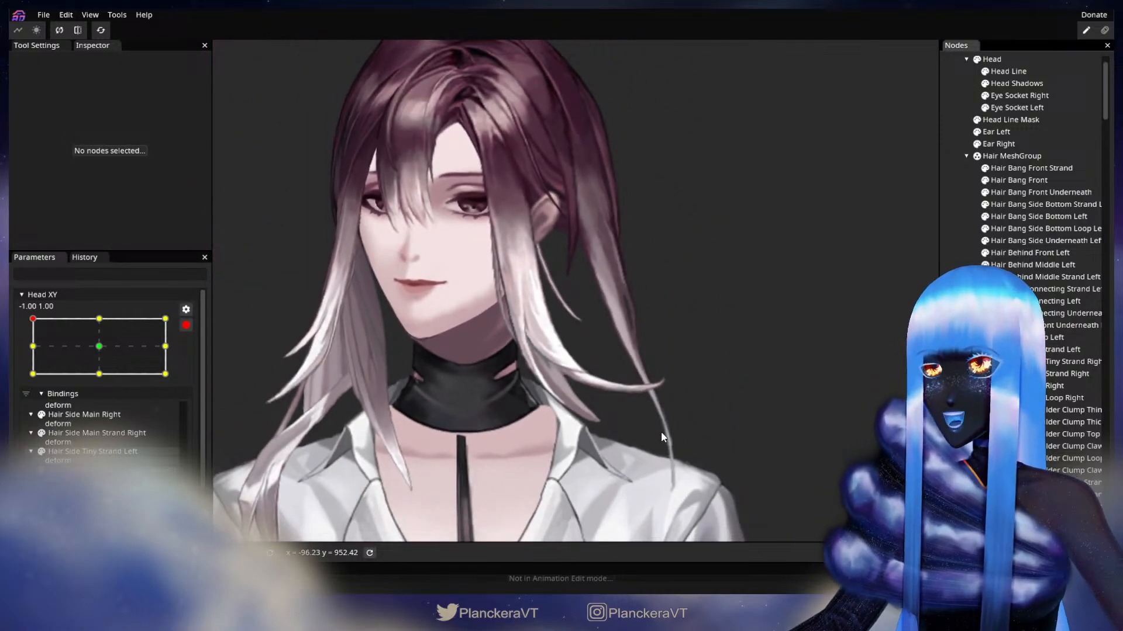
{"action": "left_click", "coordinate": [186, 325]}
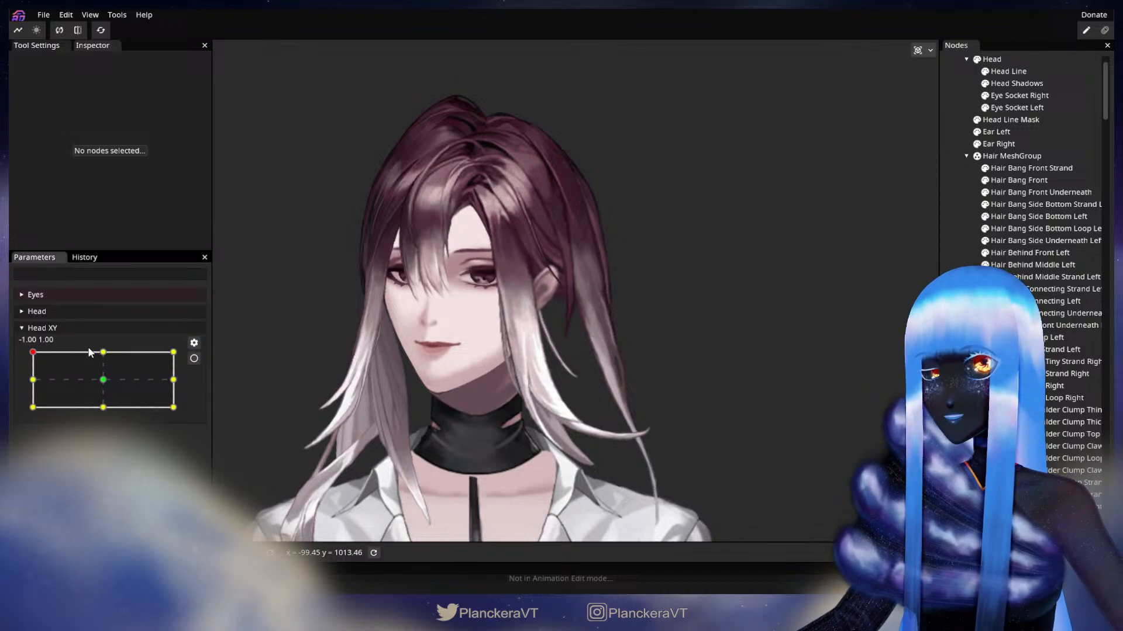
{"action": "mouse_move", "coordinate": [32, 351]}
{"action": "left_mouse_down"}
{"action": "mouse_move", "coordinate": [25, 413]}
{"action": "mouse_move", "coordinate": [32, 357]}
{"action": "left_mouse_up"}
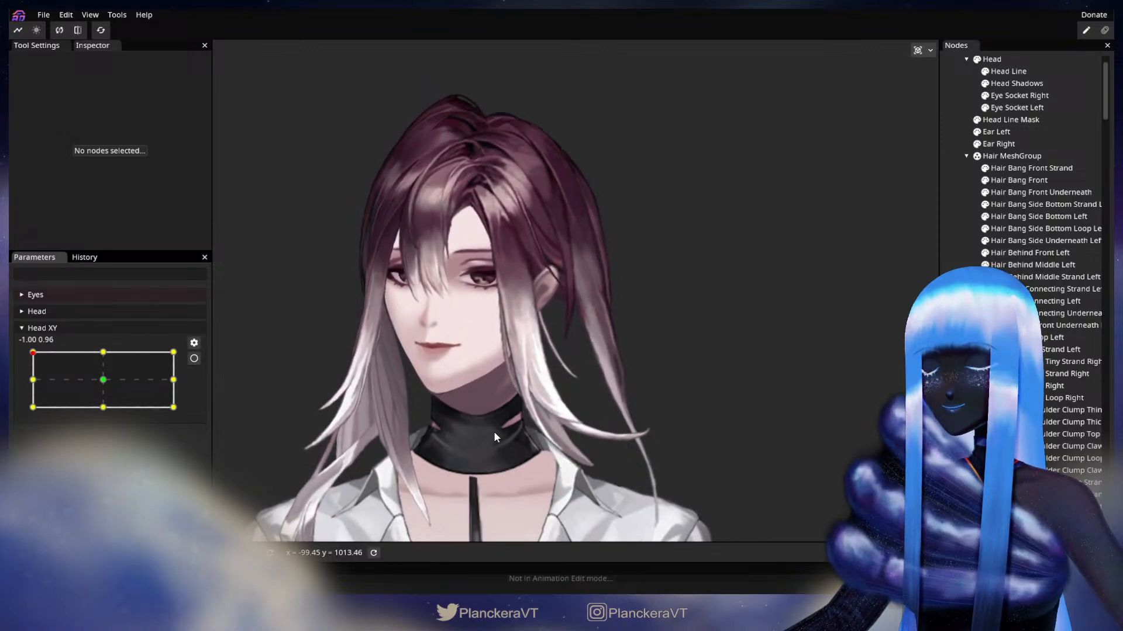
Push the tip of Hair Side Tiny Strand Left slightly upward at Head XY -1.00, 1.00 with the size 51 Circle Brush, and deselect it.
{"action": "scroll", "coordinate": [480, 368], "scroll_direction": "up", "scroll_amount": 2}
{"action": "scroll", "coordinate": [479, 368], "scroll_direction": "up", "scroll_amount": 3}
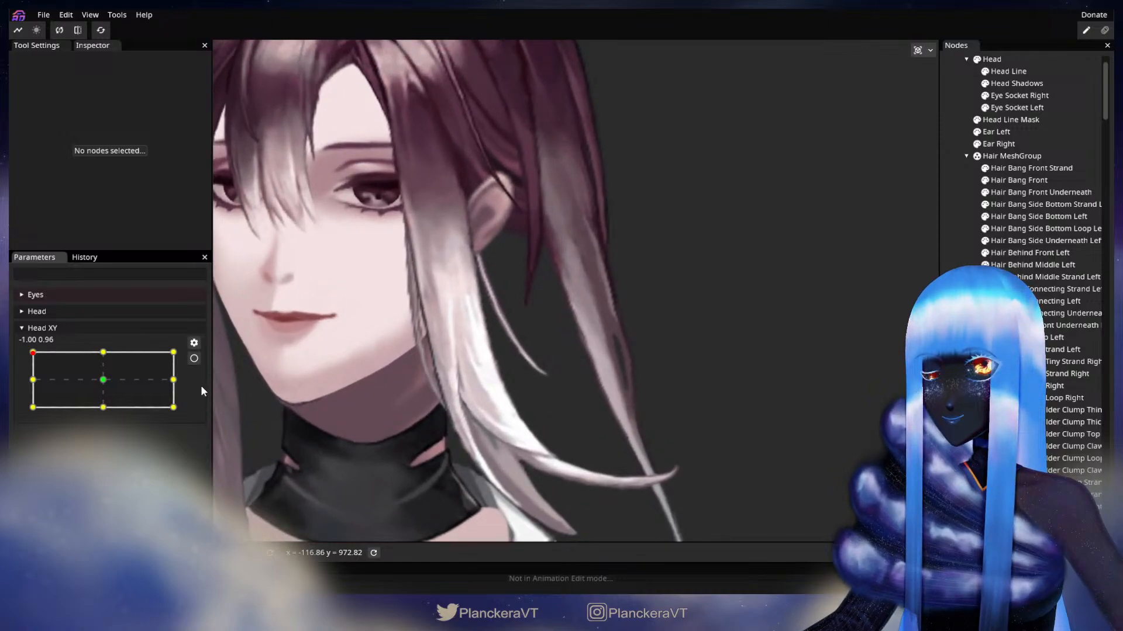
{"action": "left_click", "coordinate": [194, 358]}
{"action": "scroll", "coordinate": [518, 439], "scroll_direction": "up", "scroll_amount": 1}
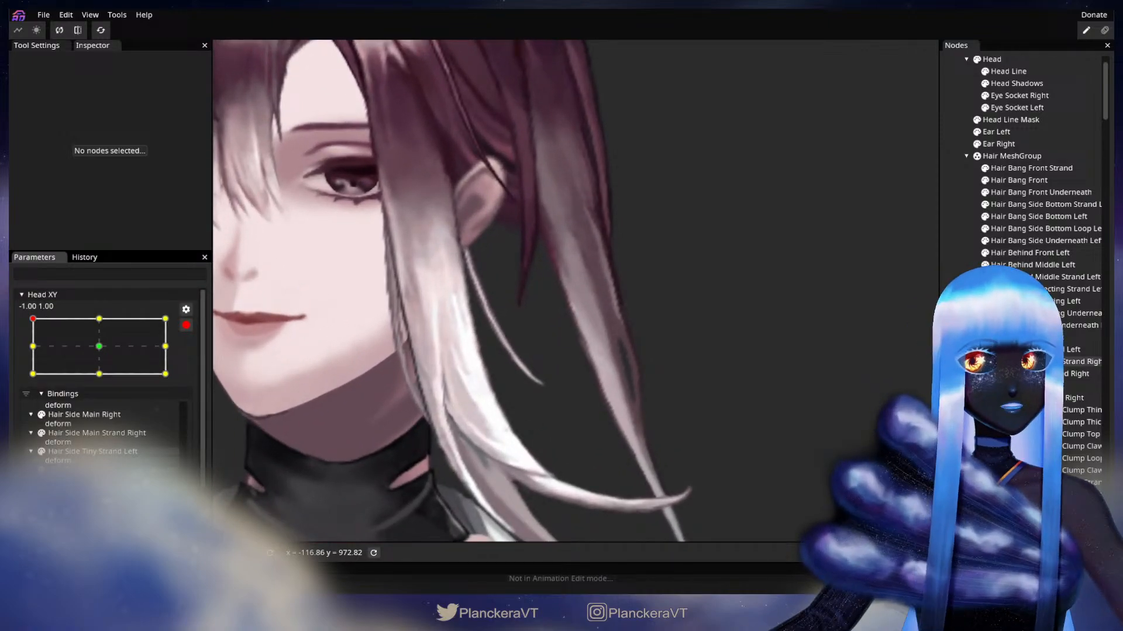
{"action": "left_click", "coordinate": [1008, 350]}
{"action": "scroll", "coordinate": [680, 416], "scroll_direction": "up", "scroll_amount": 1}
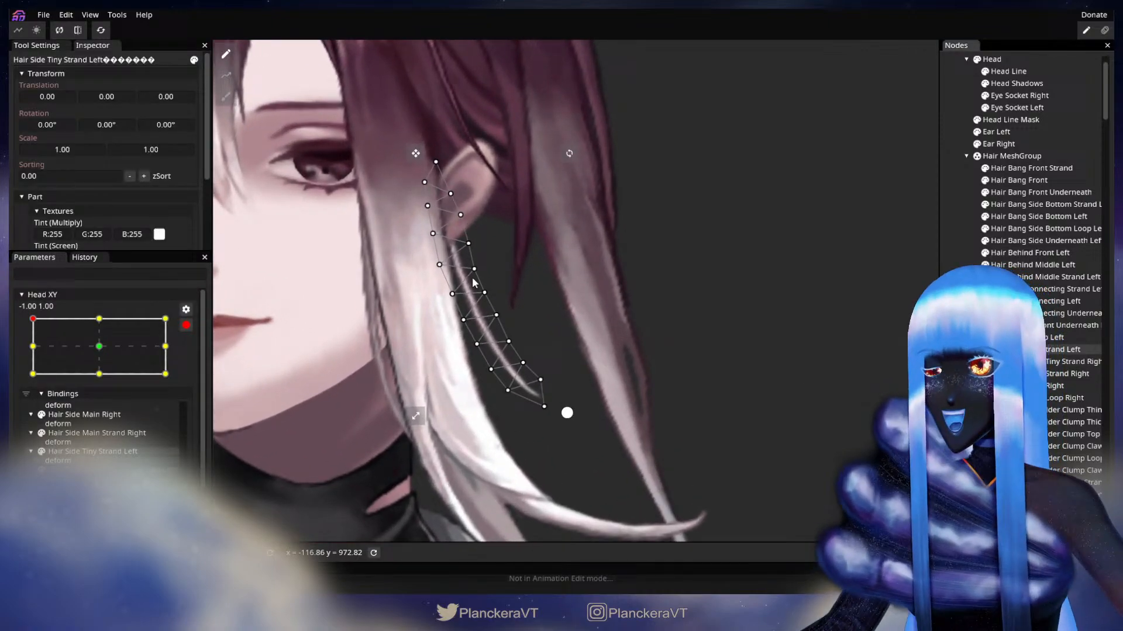
{"action": "left_click", "coordinate": [226, 97]}
{"action": "scroll", "coordinate": [570, 426], "scroll_direction": "up", "scroll_amount": 1}
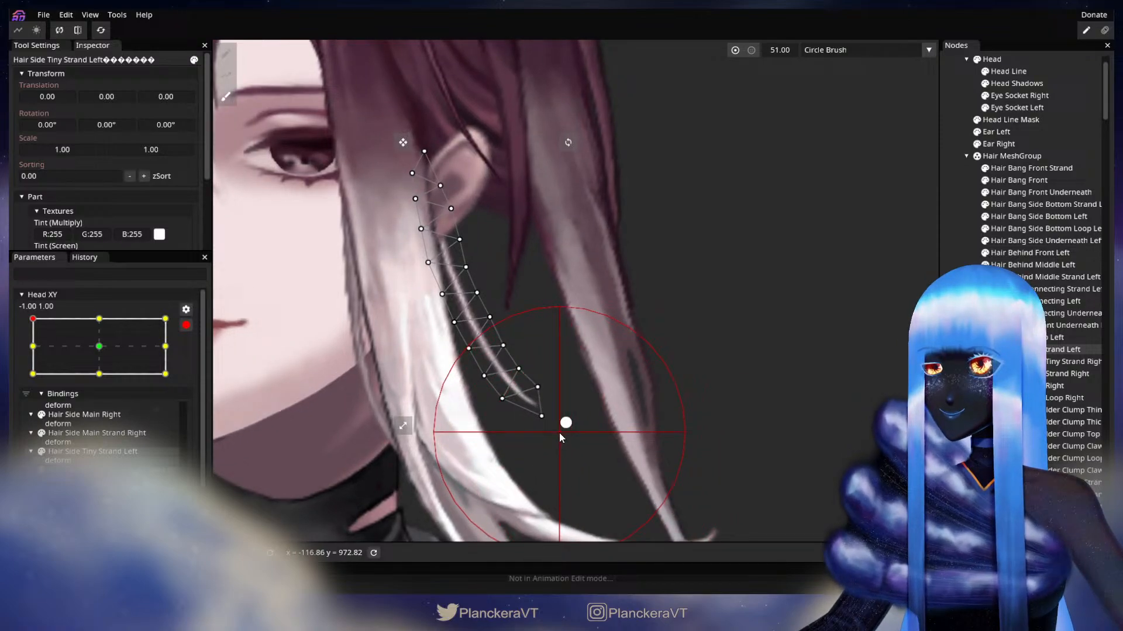
{"action": "left_click_drag", "start_coordinate": [565, 431], "coordinate": [566, 430]}
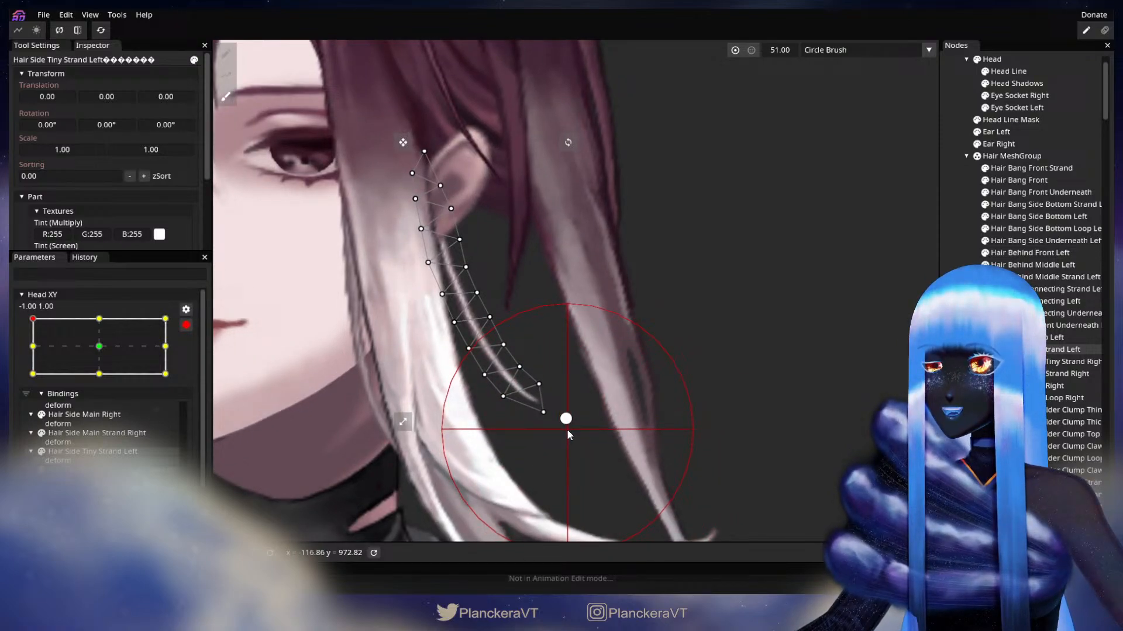
{"action": "left_click", "coordinate": [968, 377]}
Check the strand's motion from Head XY -1.00, 1.00 down past -1.00, -0.19 with parameter editing off.
{"action": "scroll", "coordinate": [550, 400], "scroll_direction": "down", "scroll_amount": 4}
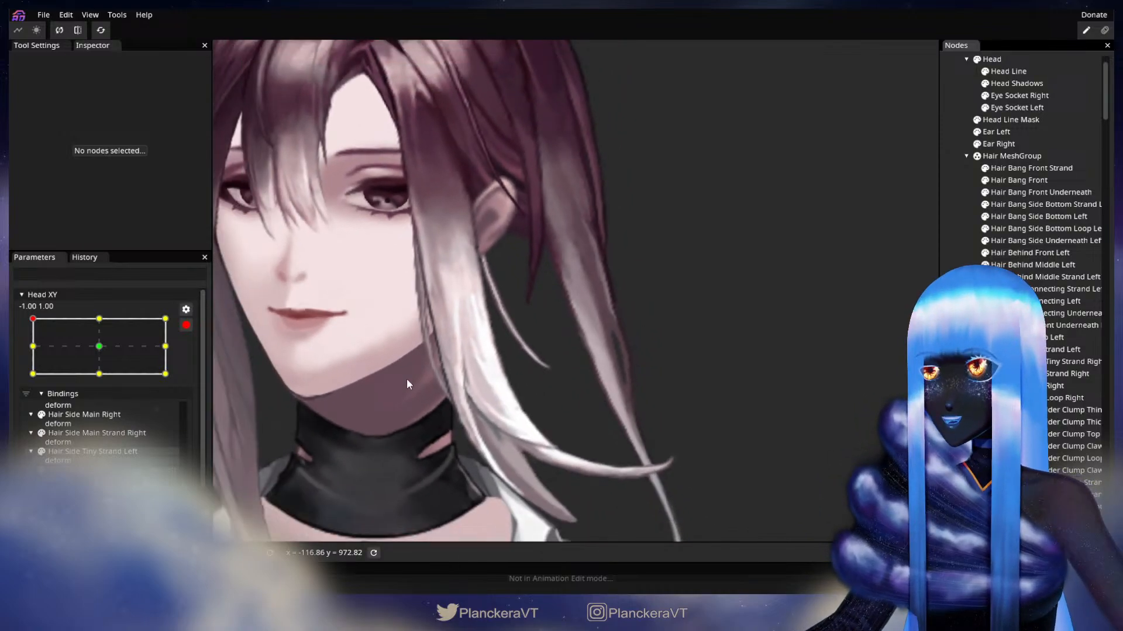
{"action": "left_click", "coordinate": [186, 325]}
{"action": "mouse_move", "coordinate": [33, 351]}
{"action": "left_mouse_down"}
{"action": "mouse_move", "coordinate": [107, 346]}
{"action": "mouse_move", "coordinate": [32, 352]}
{"action": "left_mouse_up"}
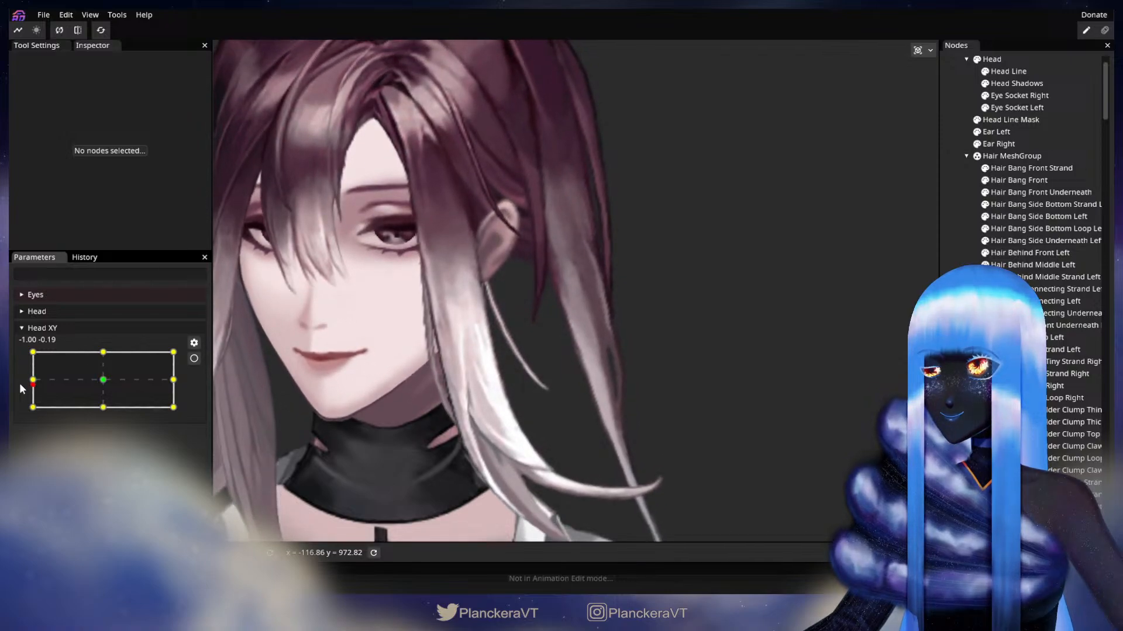
Enable parameter editing at Head XY -1.00, 1.00, nudge the tip vertices of Hair Side Tiny Strand Left slightly outward, and deselect it.
{"action": "left_click", "coordinate": [195, 359]}
{"action": "scroll", "coordinate": [676, 464], "scroll_direction": "up", "scroll_amount": 5}
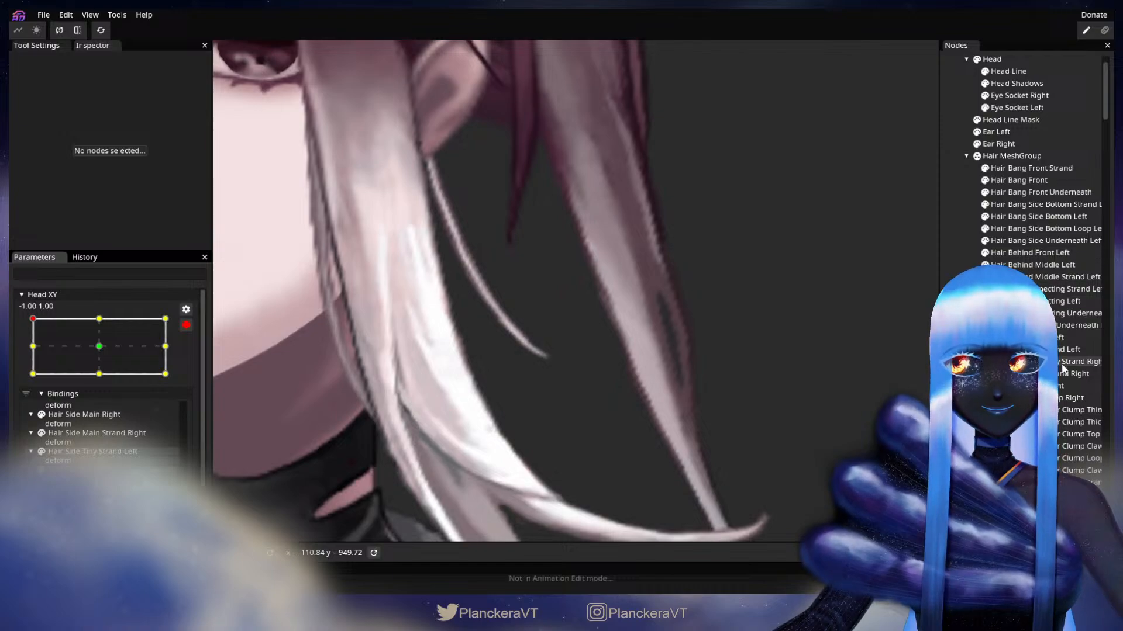
{"action": "left_click", "coordinate": [1061, 350]}
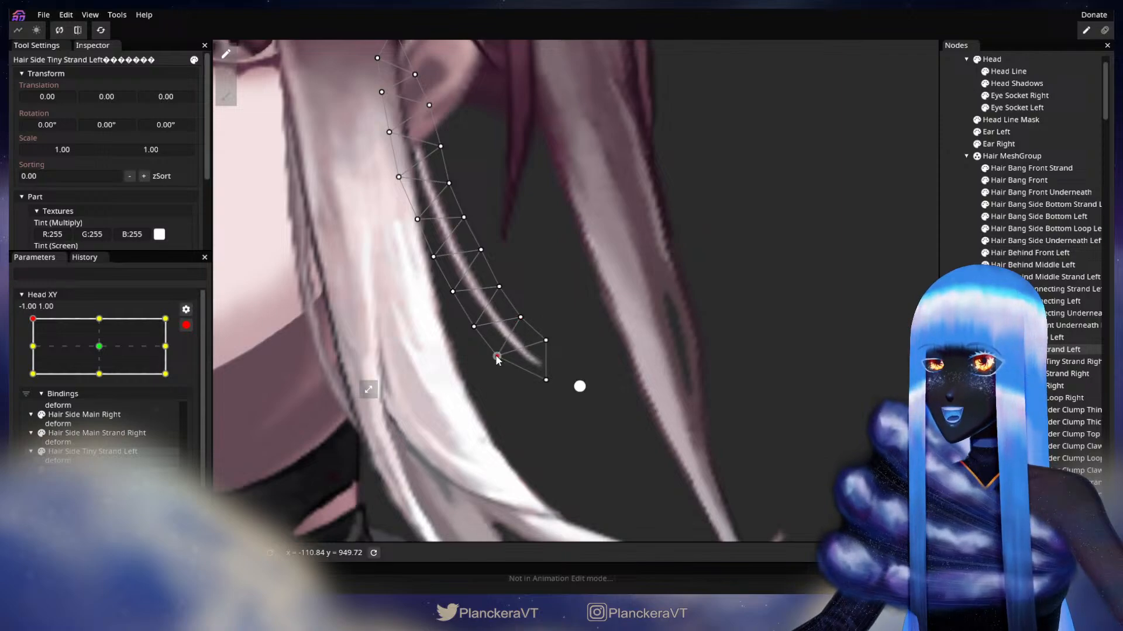
{"action": "left_click_drag", "start_coordinate": [495, 358], "coordinate": [497, 356]}
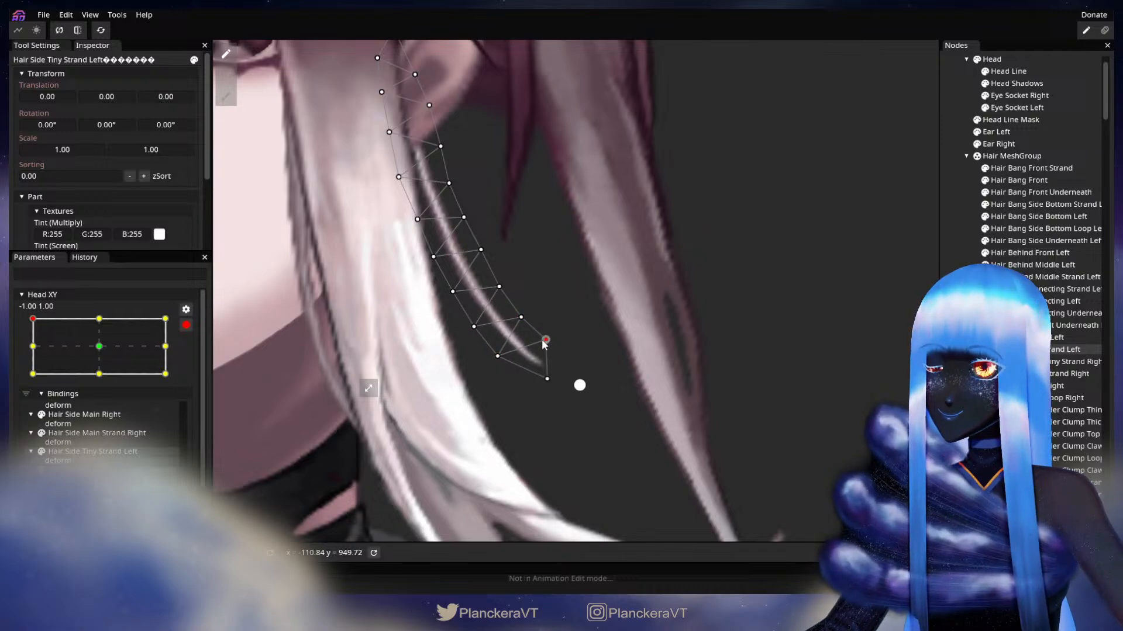
{"action": "left_click", "coordinate": [732, 322]}
{"action": "scroll", "coordinate": [720, 391], "scroll_direction": "down", "scroll_amount": 3}
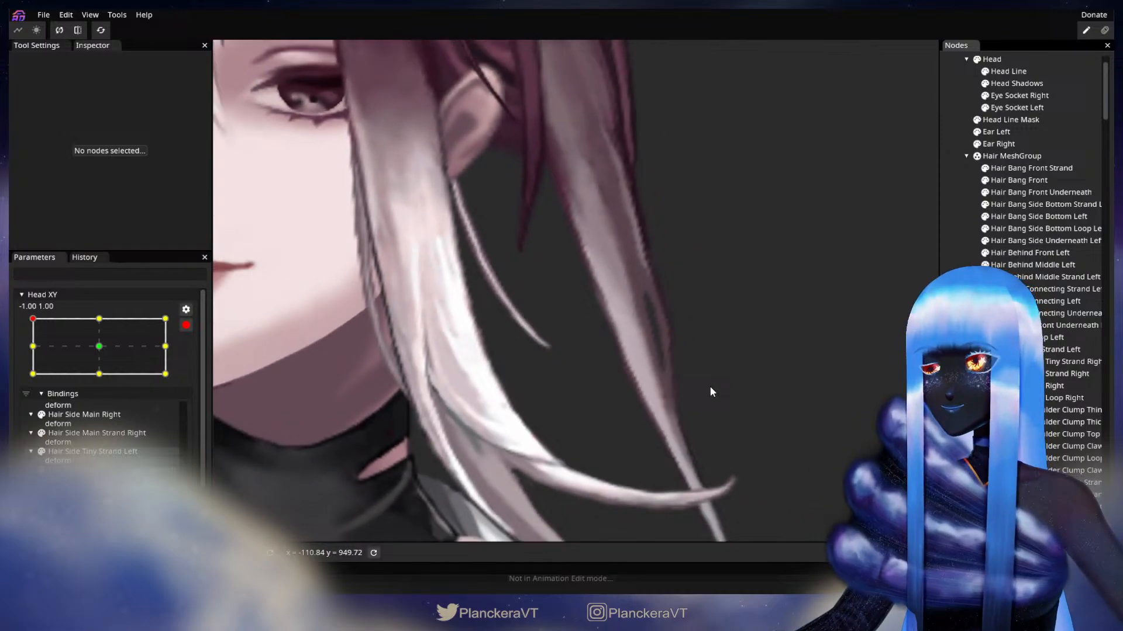
Turn off parameter editing and check the tiny strand's motion around Head XY -1.00, 1.00 with the whole head in view.
{"action": "scroll", "coordinate": [670, 386], "scroll_direction": "down", "scroll_amount": 8}
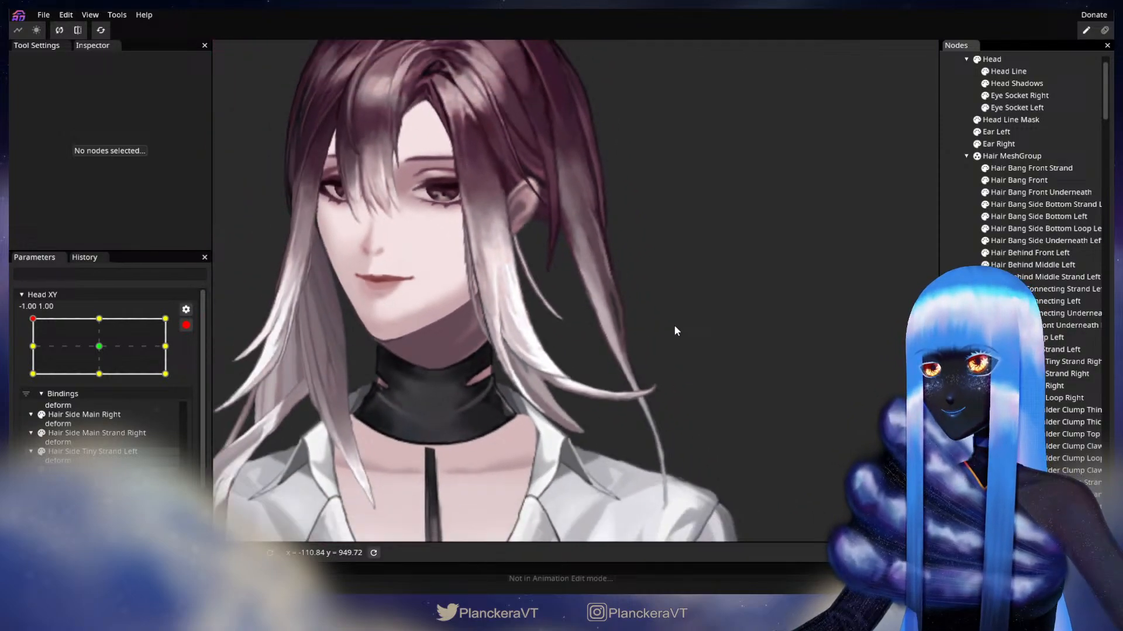
{"action": "left_click", "coordinate": [186, 325]}
{"action": "mouse_move", "coordinate": [34, 351]}
{"action": "left_mouse_down"}
{"action": "mouse_move", "coordinate": [24, 387]}
{"action": "mouse_move", "coordinate": [23, 349]}
{"action": "left_mouse_up"}
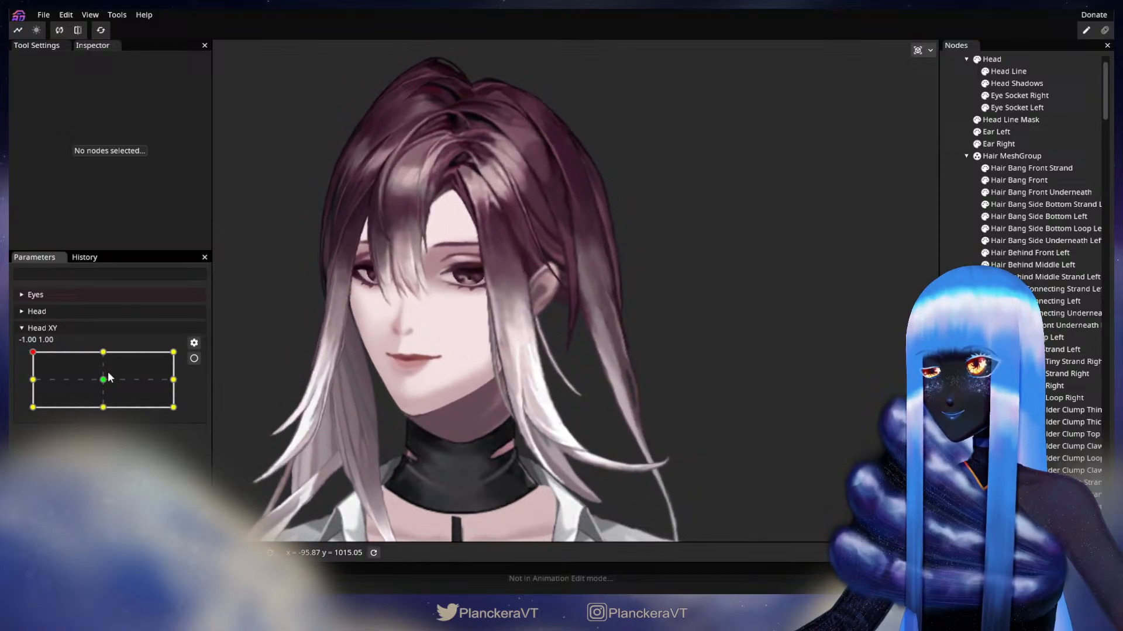
Turn parameter editing back on and adjust the end vertex of Hair Side Tiny Strand Left at Head XY -1.00, 1.00.
{"action": "left_click", "coordinate": [195, 359]}
{"action": "scroll", "coordinate": [612, 409], "scroll_direction": "up", "scroll_amount": 5}
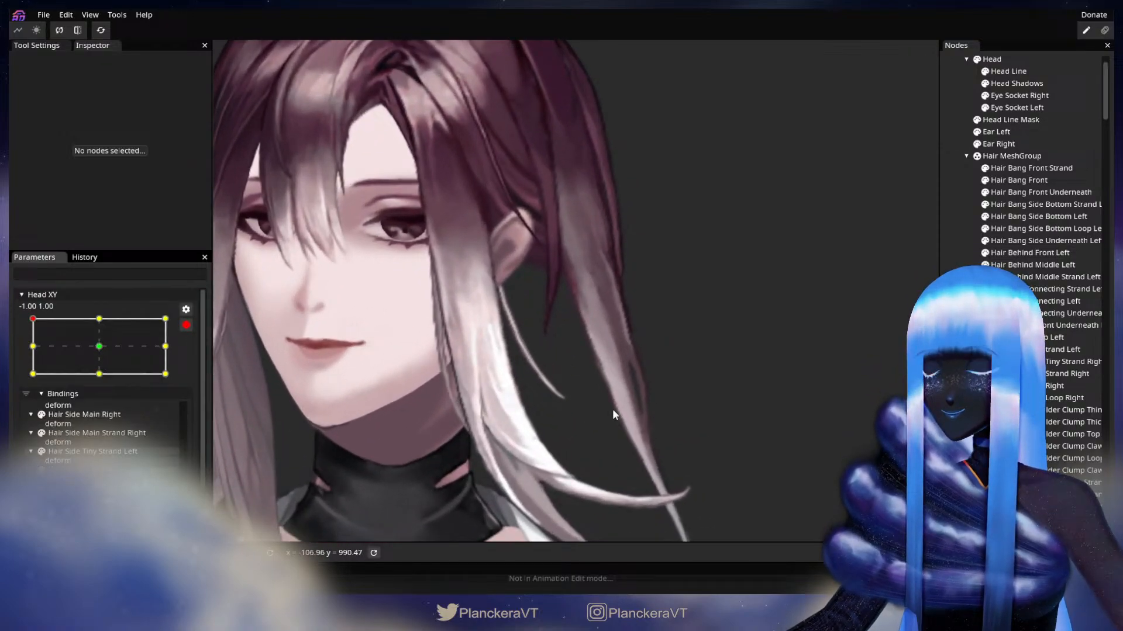
{"action": "scroll", "coordinate": [570, 384], "scroll_direction": "up", "scroll_amount": 2}
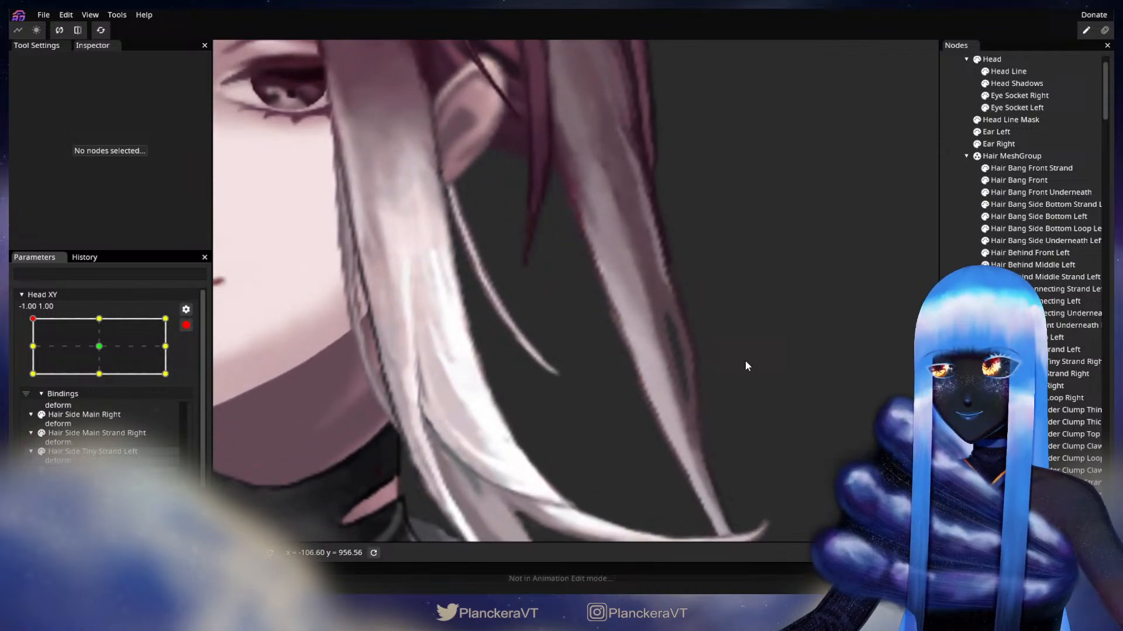
{"action": "left_click", "coordinate": [553, 371]}
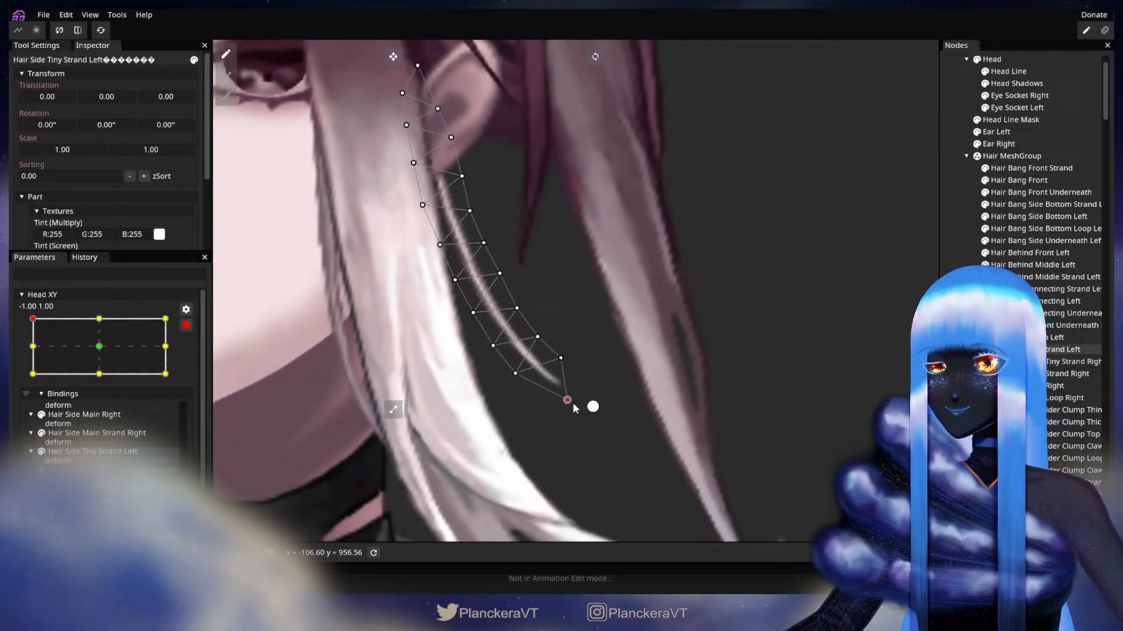
{"action": "left_click", "coordinate": [631, 401]}
{"action": "scroll", "coordinate": [623, 401], "scroll_direction": "down", "scroll_amount": 4}
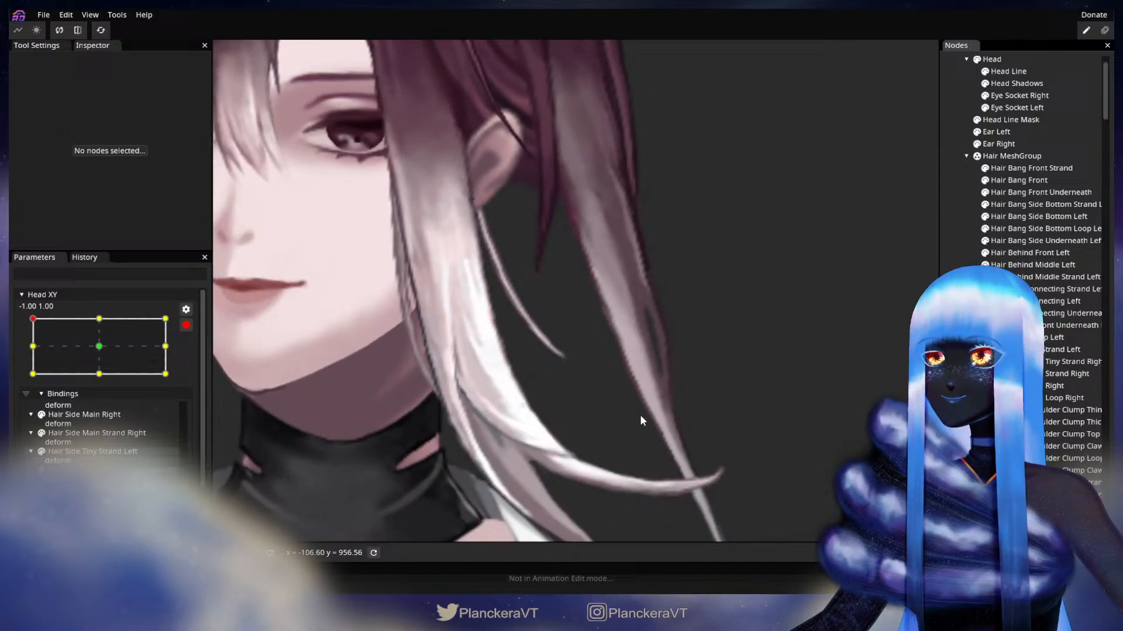
Turn off parameter editing and examine the left side hair up close while moving the head around Head XY -1.00, 1.00.
{"action": "scroll", "coordinate": [642, 416], "scroll_direction": "down", "scroll_amount": 5}
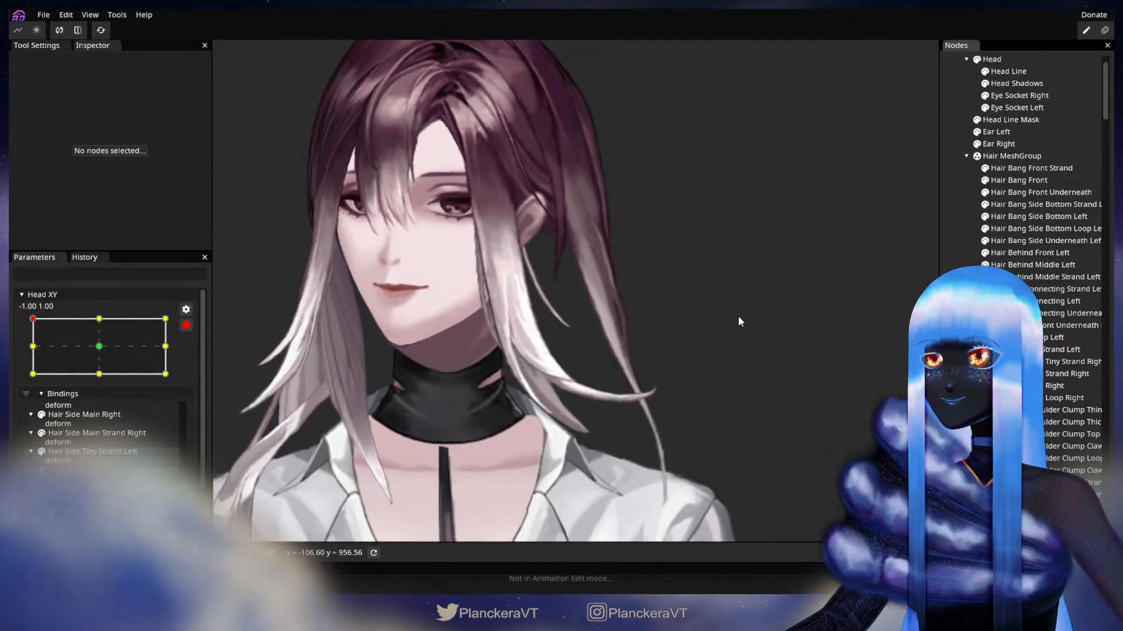
{"action": "left_click", "coordinate": [186, 325]}
{"action": "mouse_move", "coordinate": [33, 352]}
{"action": "left_mouse_down"}
{"action": "mouse_move", "coordinate": [92, 350]}
{"action": "mouse_move", "coordinate": [19, 363]}
{"action": "mouse_move", "coordinate": [18, 384]}
{"action": "mouse_move", "coordinate": [31, 349]}
{"action": "left_mouse_up"}
{"action": "scroll", "coordinate": [502, 386], "scroll_direction": "up", "scroll_amount": 5}
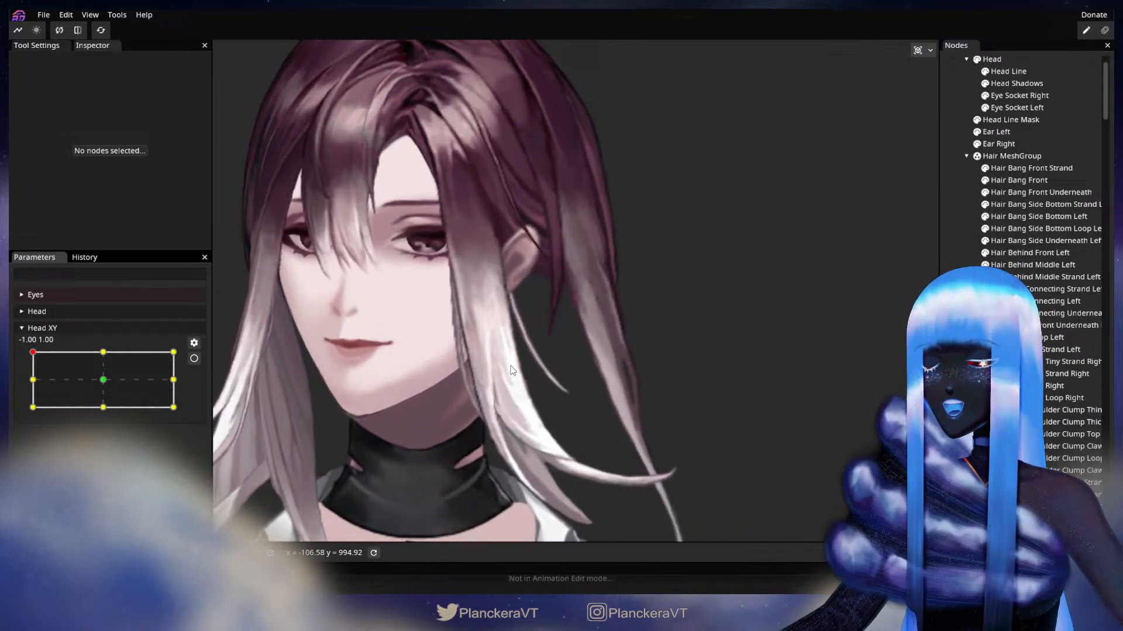
{"action": "scroll", "coordinate": [511, 369], "scroll_direction": "up", "scroll_amount": 4}
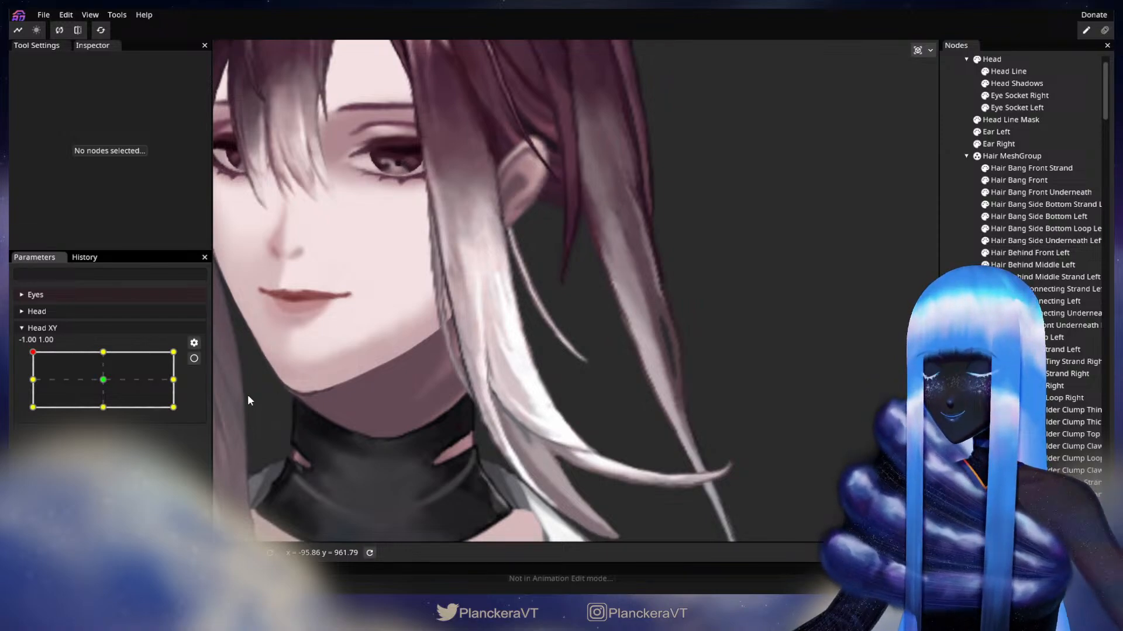
{"action": "scroll", "coordinate": [393, 419], "scroll_direction": "up", "scroll_amount": 1}
{"action": "left_click_drag", "start_coordinate": [394, 420], "coordinate": [416, 374]}
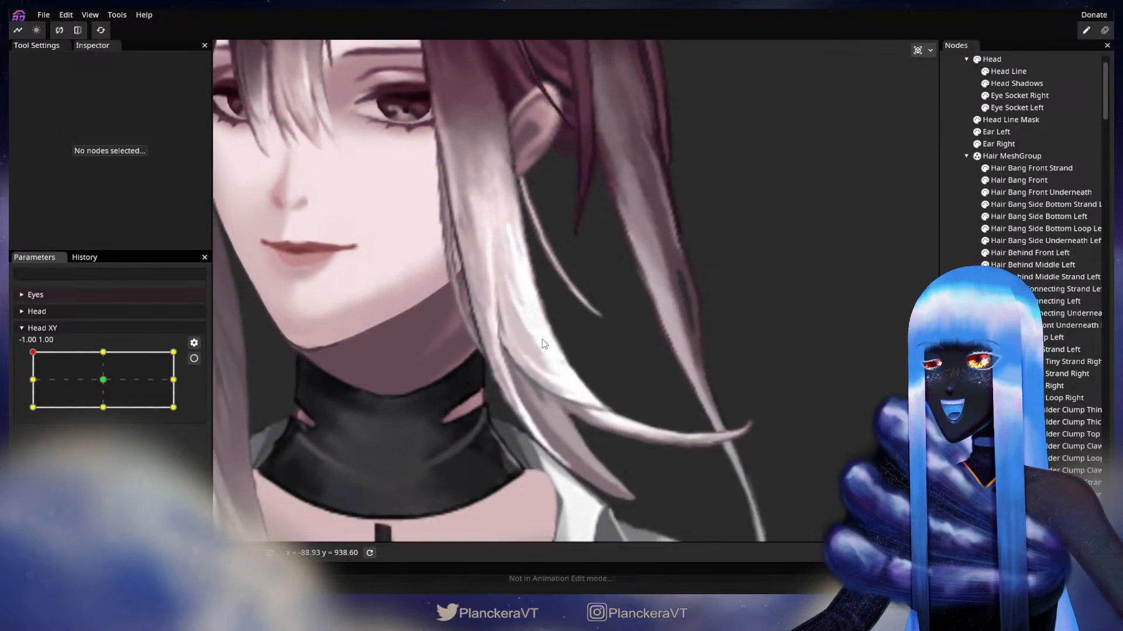
{"action": "scroll", "coordinate": [430, 403], "scroll_direction": "down", "scroll_amount": 1}
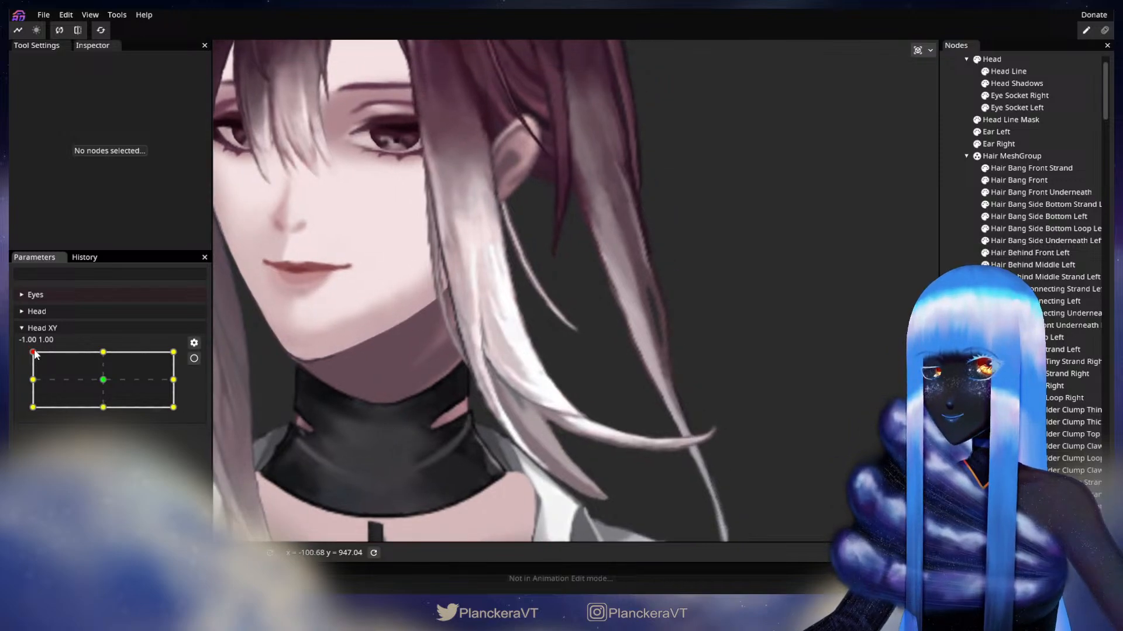
{"action": "mouse_move", "coordinate": [30, 353]}
{"action": "left_mouse_down"}
{"action": "mouse_move", "coordinate": [29, 374]}
{"action": "mouse_move", "coordinate": [28, 353]}
{"action": "left_mouse_up"}
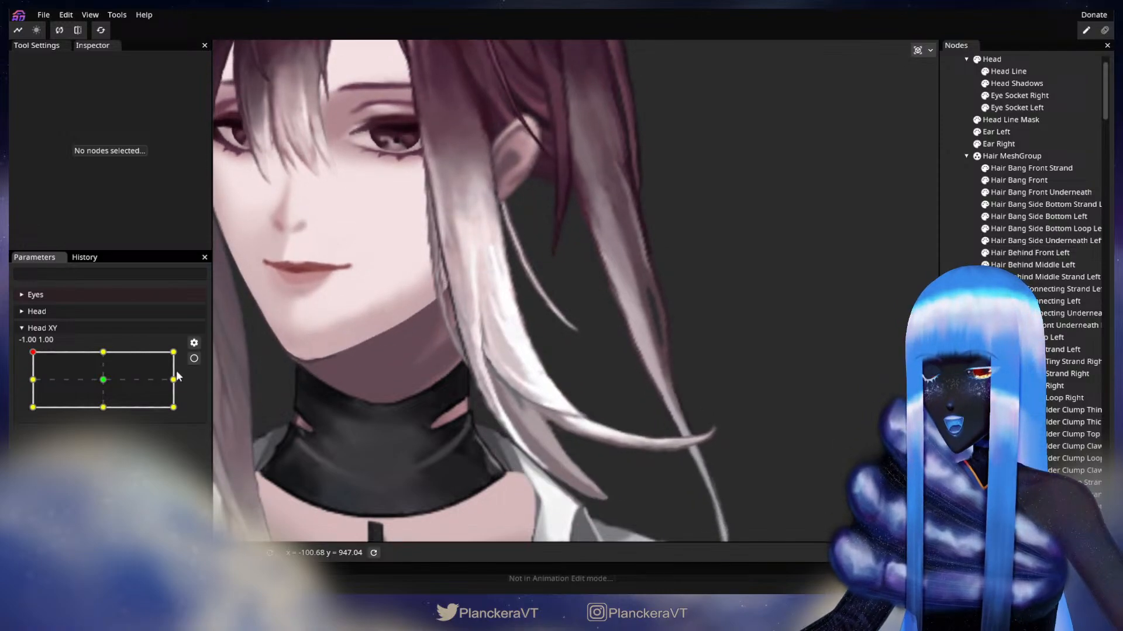
With parameter editing on, nudge a middle and an outer-edge vertex of Hair Bang Side Bottom Left slightly outward at Head XY -1.00, 1.00.
{"action": "left_click", "coordinate": [195, 358]}
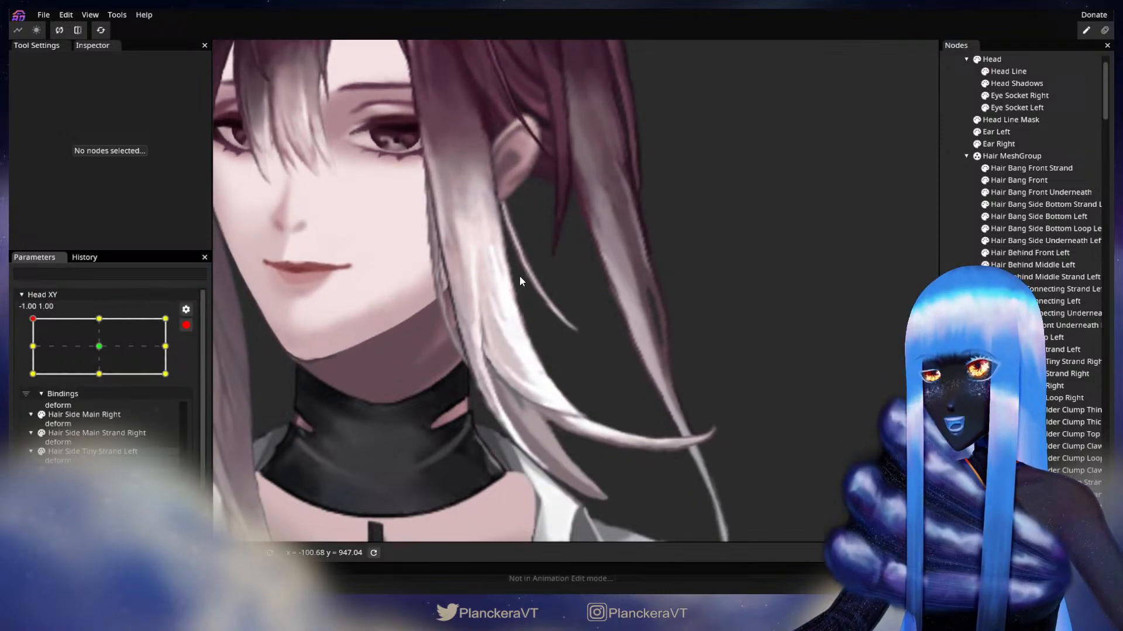
{"action": "left_click_drag", "start_coordinate": [510, 396], "coordinate": [537, 390]}
{"action": "scroll", "coordinate": [538, 391], "scroll_direction": "up", "scroll_amount": 2}
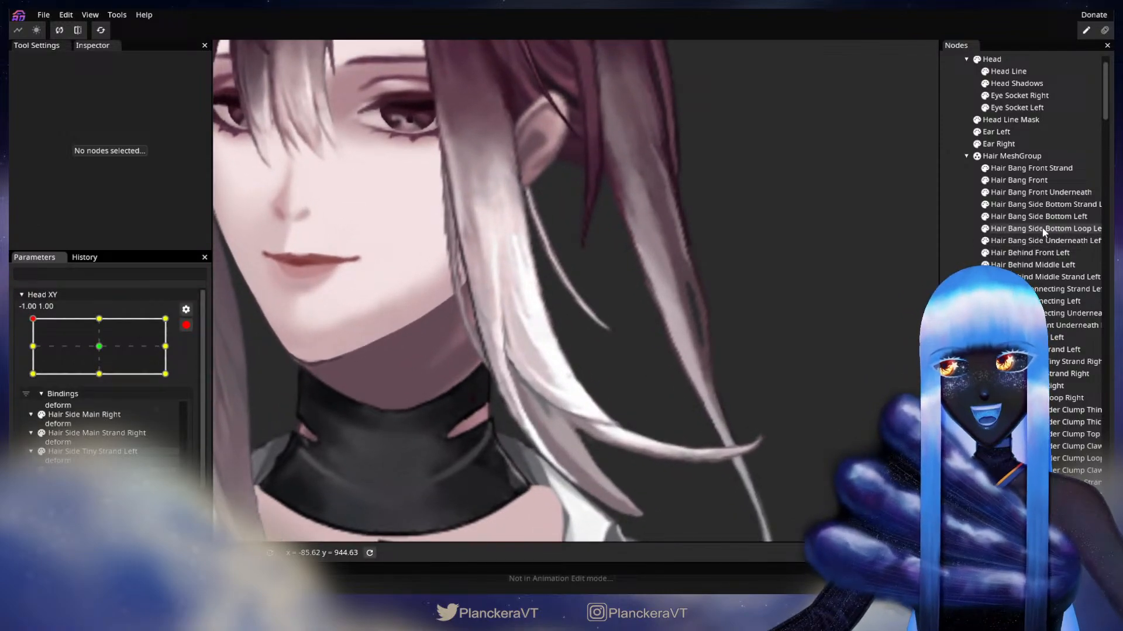
{"action": "left_click", "coordinate": [1029, 216]}
{"action": "scroll", "coordinate": [536, 376], "scroll_direction": "up", "scroll_amount": 3}
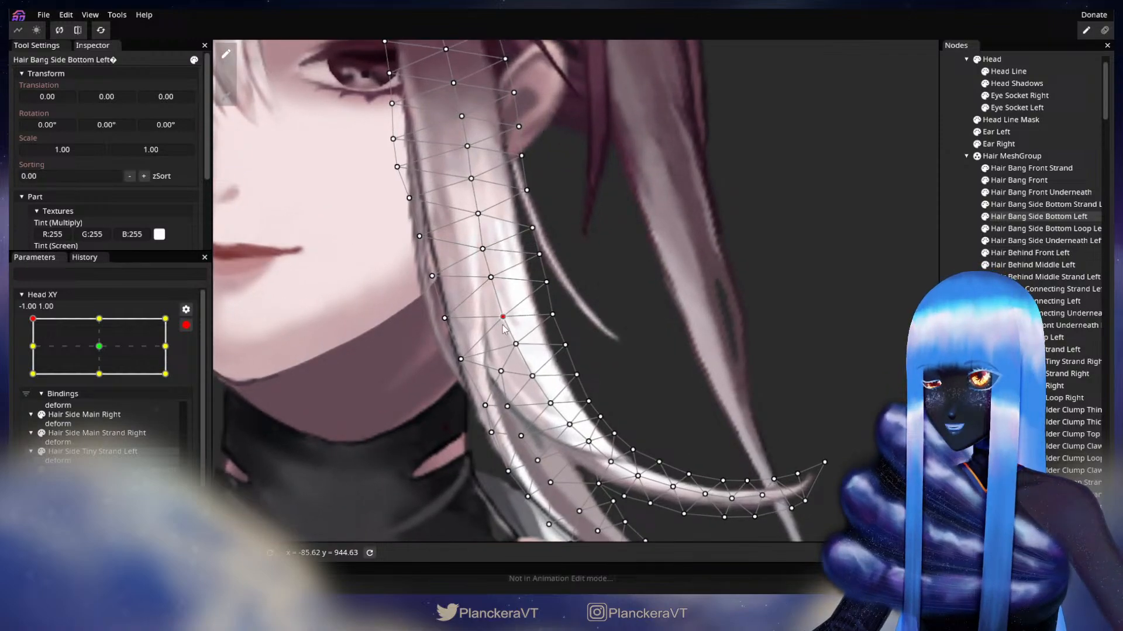
{"action": "left_click", "coordinate": [503, 318]}
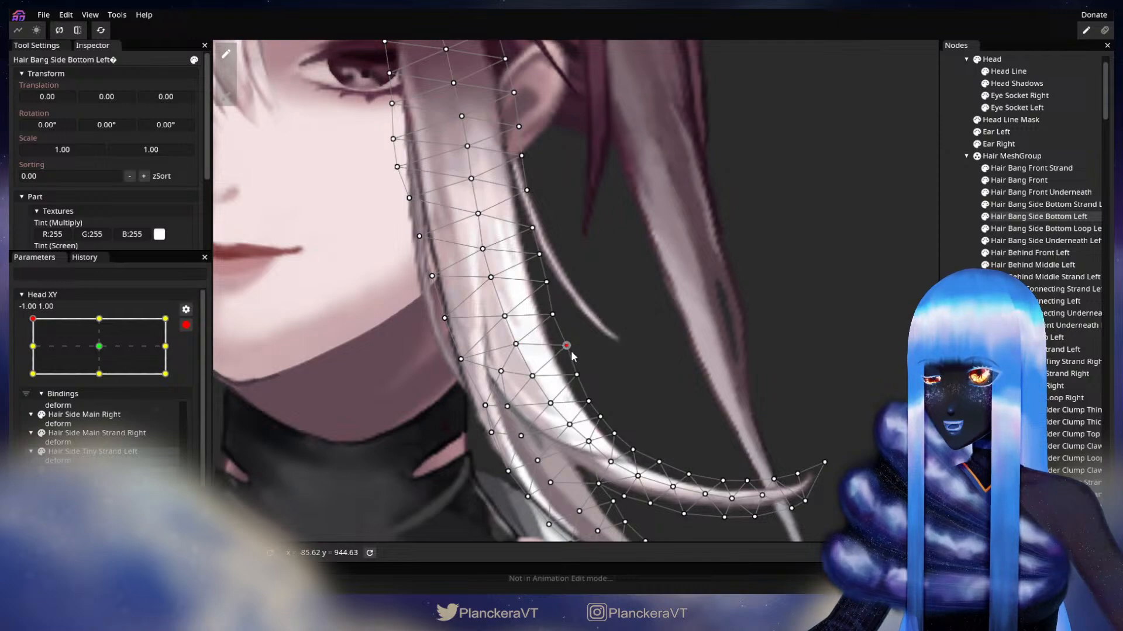
{"action": "left_click", "coordinate": [740, 357]}
{"action": "scroll", "coordinate": [644, 388], "scroll_direction": "down", "scroll_amount": 2}
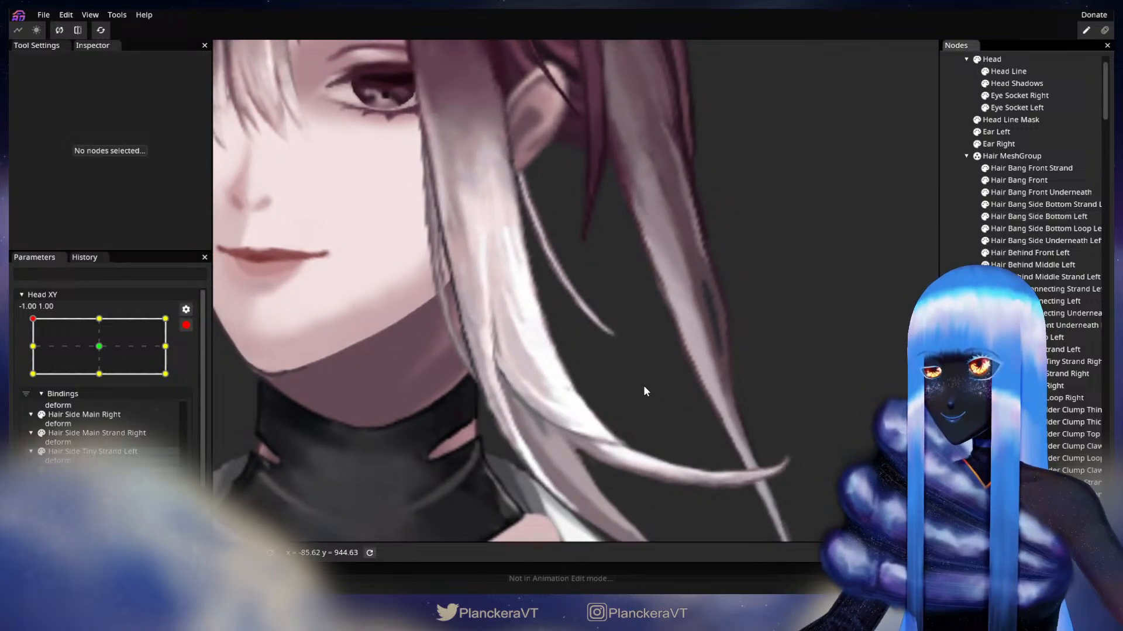
Turn off parameter editing and check how the left side bang moves around Head XY -1.00, 1.00.
{"action": "scroll", "coordinate": [643, 385], "scroll_direction": "down", "scroll_amount": 5}
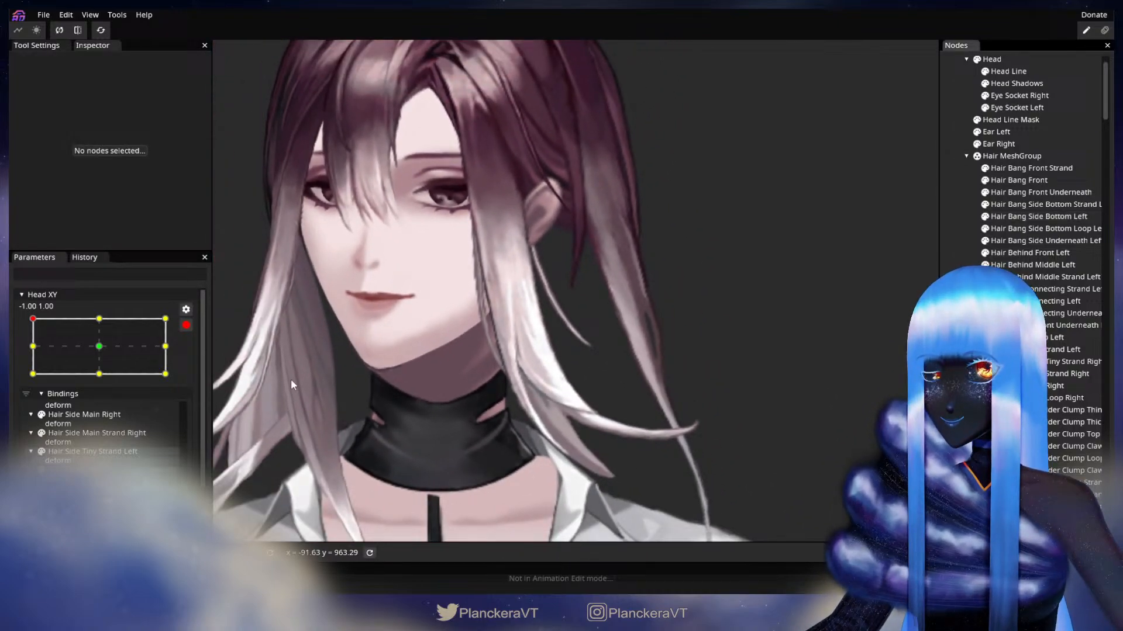
{"action": "left_click", "coordinate": [184, 325]}
{"action": "mouse_move", "coordinate": [33, 352]}
{"action": "left_mouse_down"}
{"action": "mouse_move", "coordinate": [27, 377]}
{"action": "mouse_move", "coordinate": [20, 354]}
{"action": "mouse_move", "coordinate": [17, 387]}
{"action": "mouse_move", "coordinate": [32, 352]}
{"action": "left_mouse_up"}
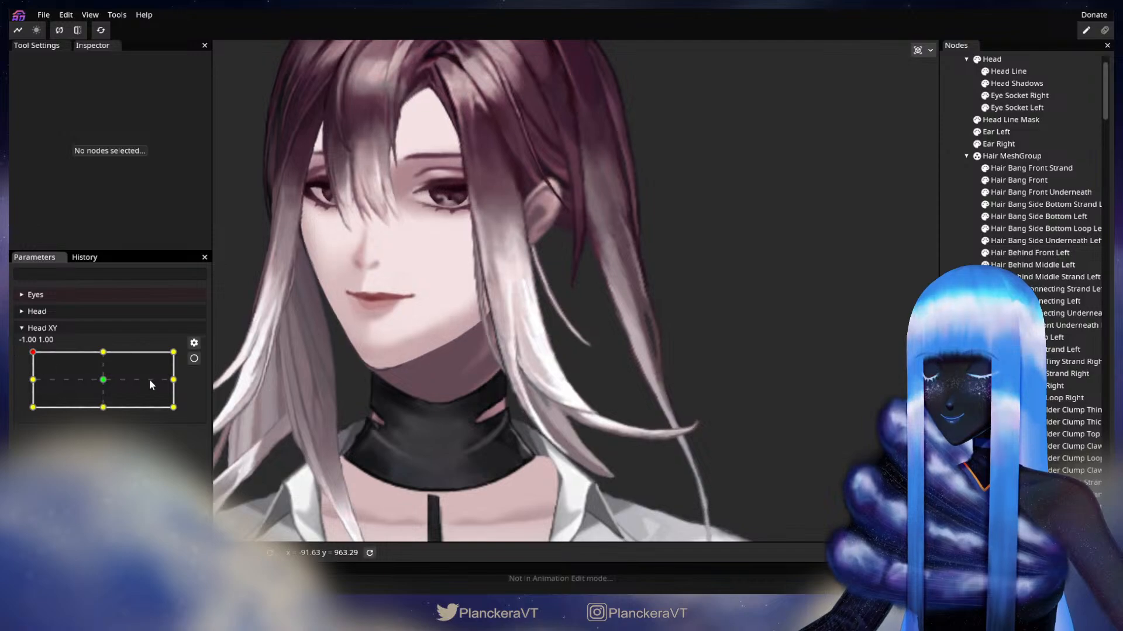
Enable parameter editing at Head XY -1.00, 1.00 and inspect the middle vertices of Hair Bang Side Bottom Strand Left.
{"action": "left_click", "coordinate": [194, 358]}
{"action": "scroll", "coordinate": [508, 400], "scroll_direction": "up", "scroll_amount": 6}
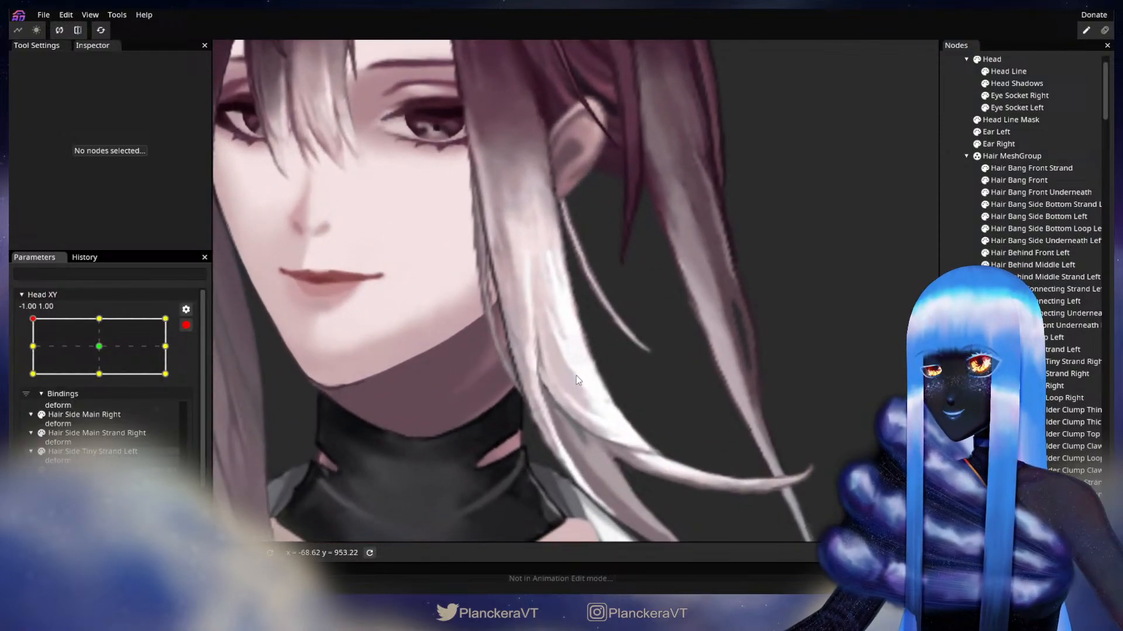
{"action": "left_click", "coordinate": [1058, 204]}
{"action": "scroll", "coordinate": [560, 345], "scroll_direction": "up", "scroll_amount": 2}
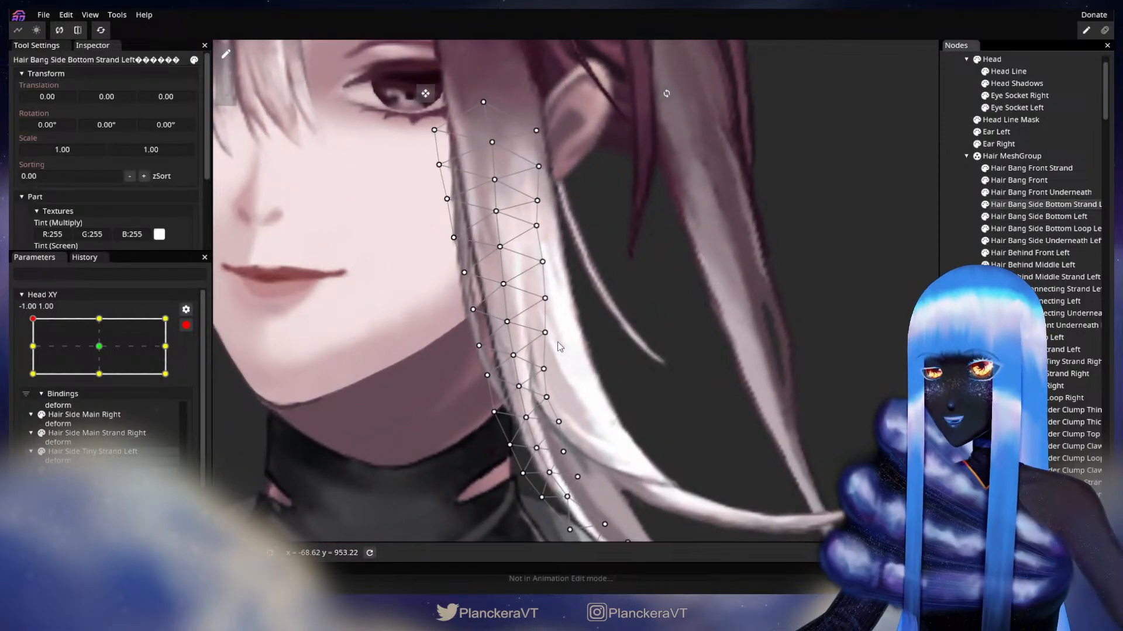
{"action": "left_click", "coordinate": [513, 356]}
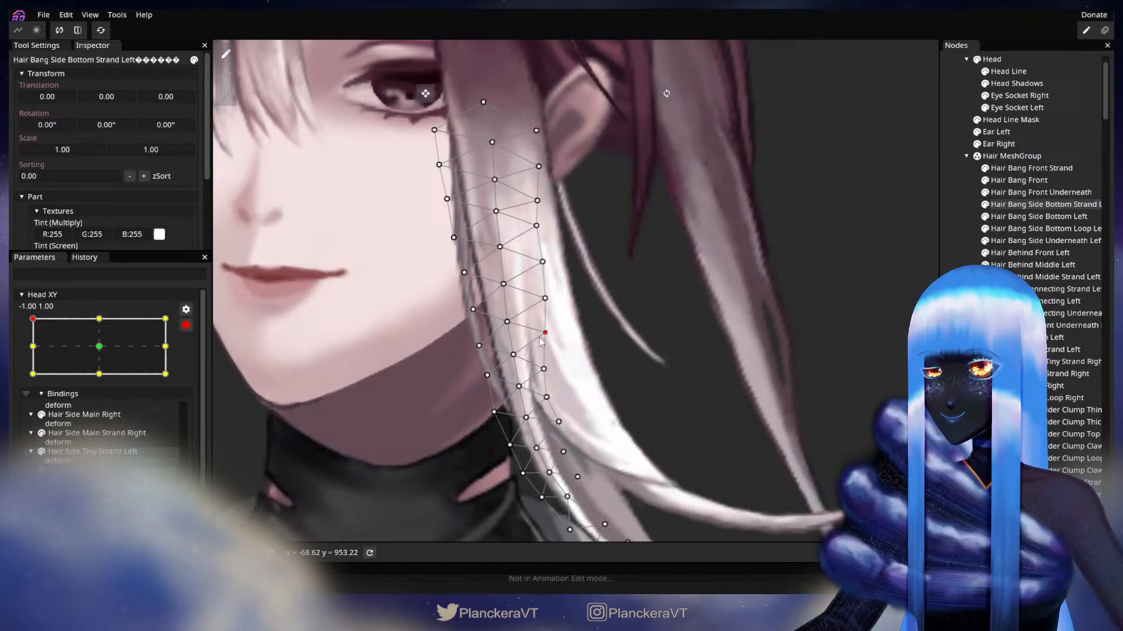
{"action": "left_click_drag", "start_coordinate": [586, 337], "coordinate": [596, 328]}
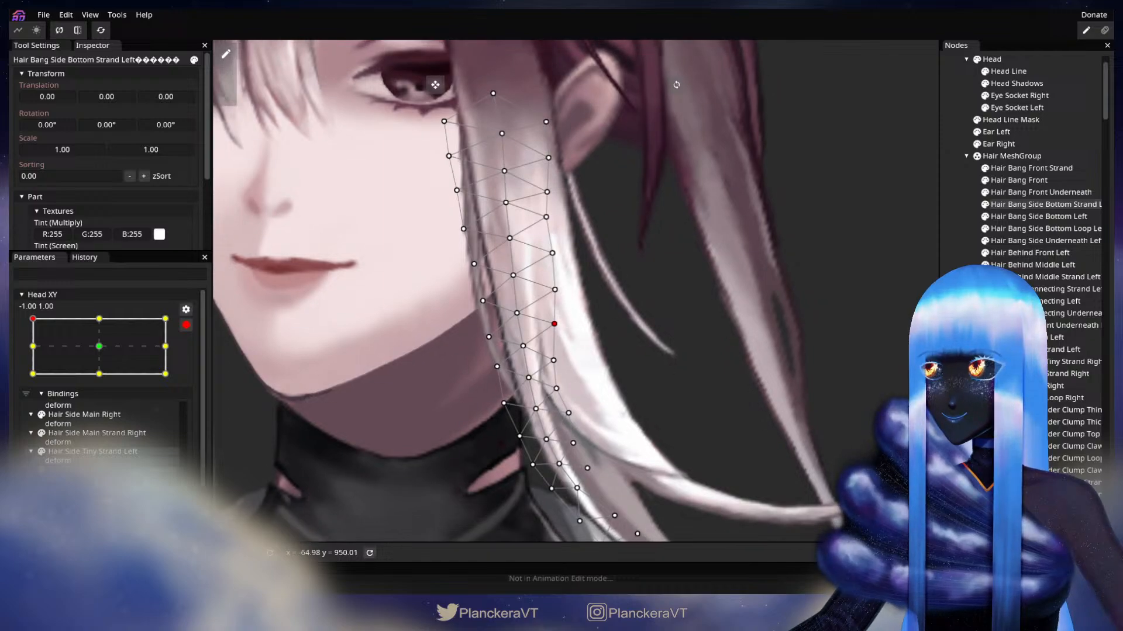
Move the lower inner vertices of Hair Bang Side Bottom Left slightly toward the neck at Head XY -1.00, 1.00, and deselect it.
{"action": "left_click", "coordinate": [1039, 217]}
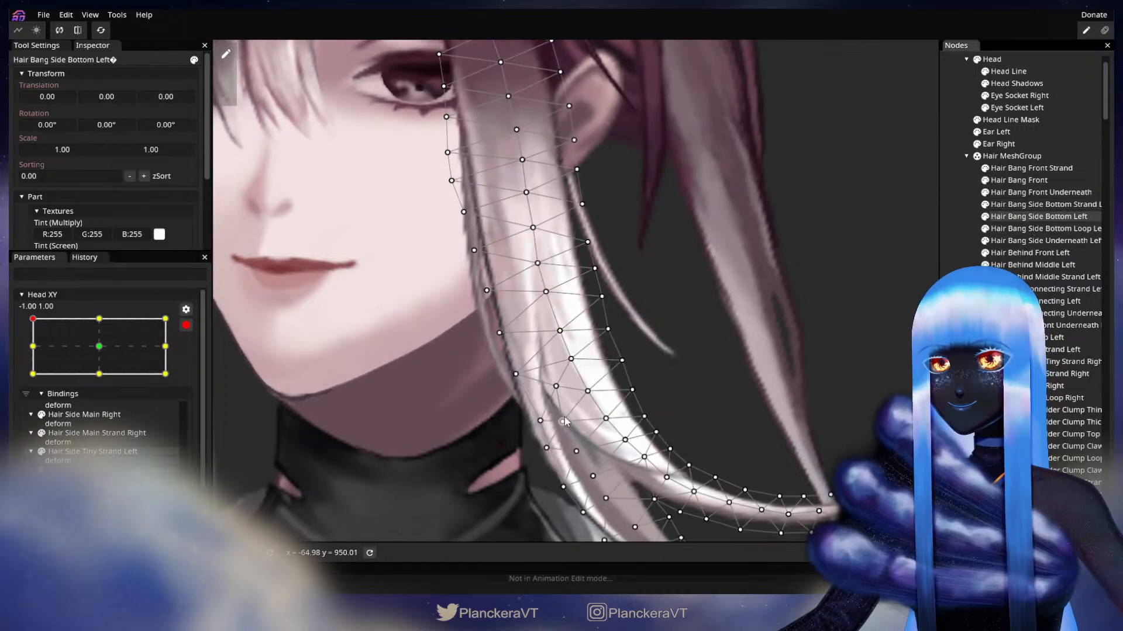
{"action": "left_click", "coordinate": [511, 374]}
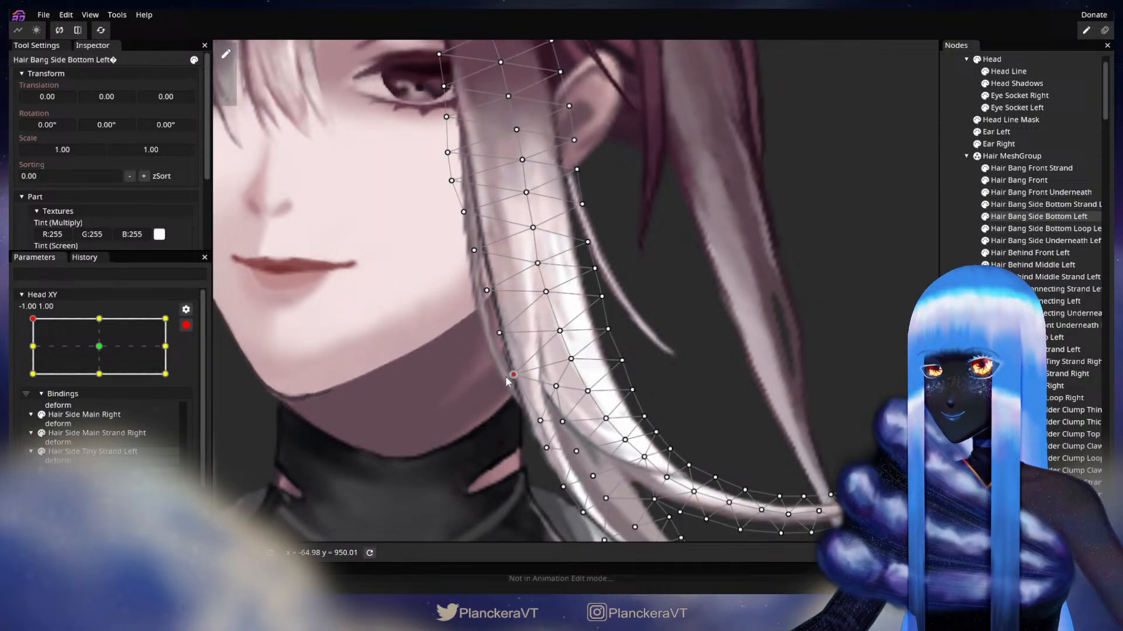
{"action": "left_click", "coordinate": [553, 396]}
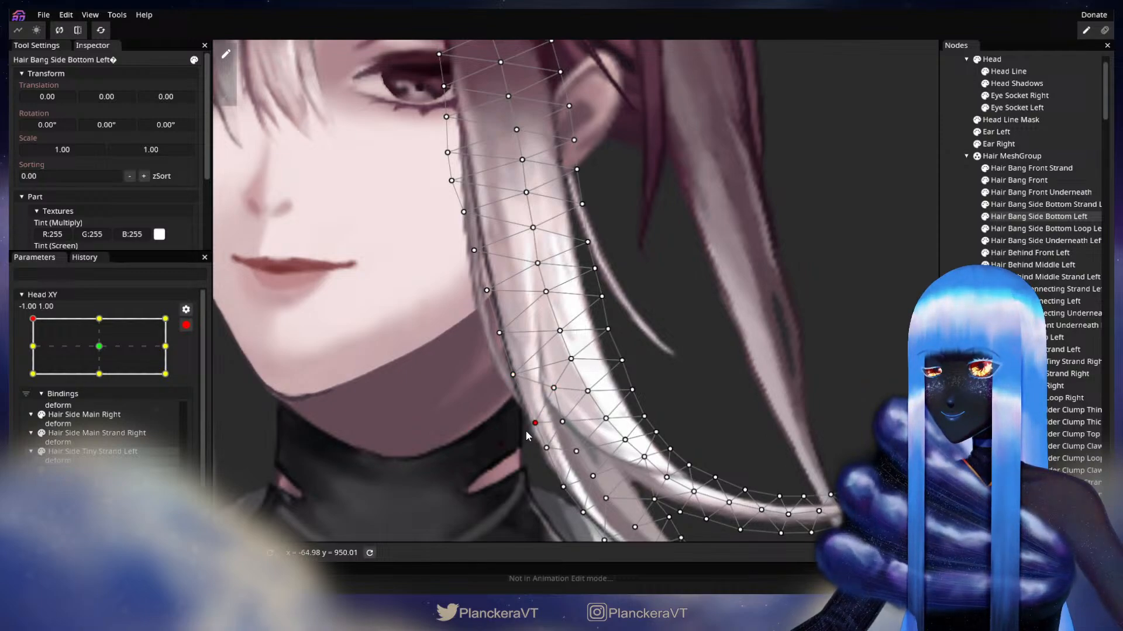
{"action": "left_click", "coordinate": [587, 395]}
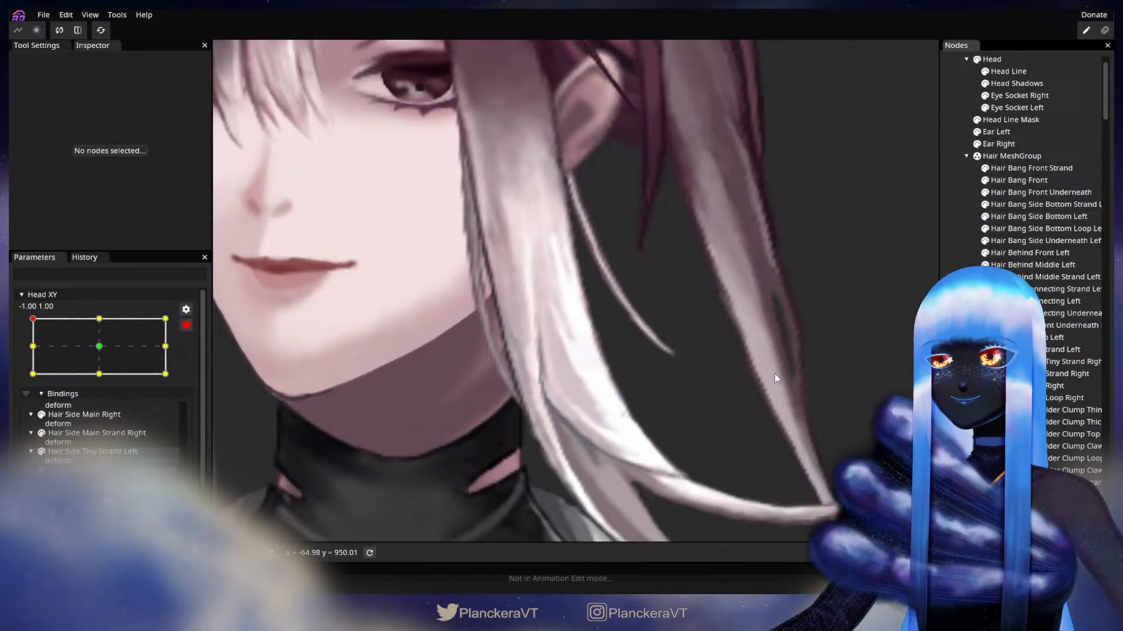
{"action": "left_click_drag", "start_coordinate": [662, 393], "coordinate": [576, 446]}
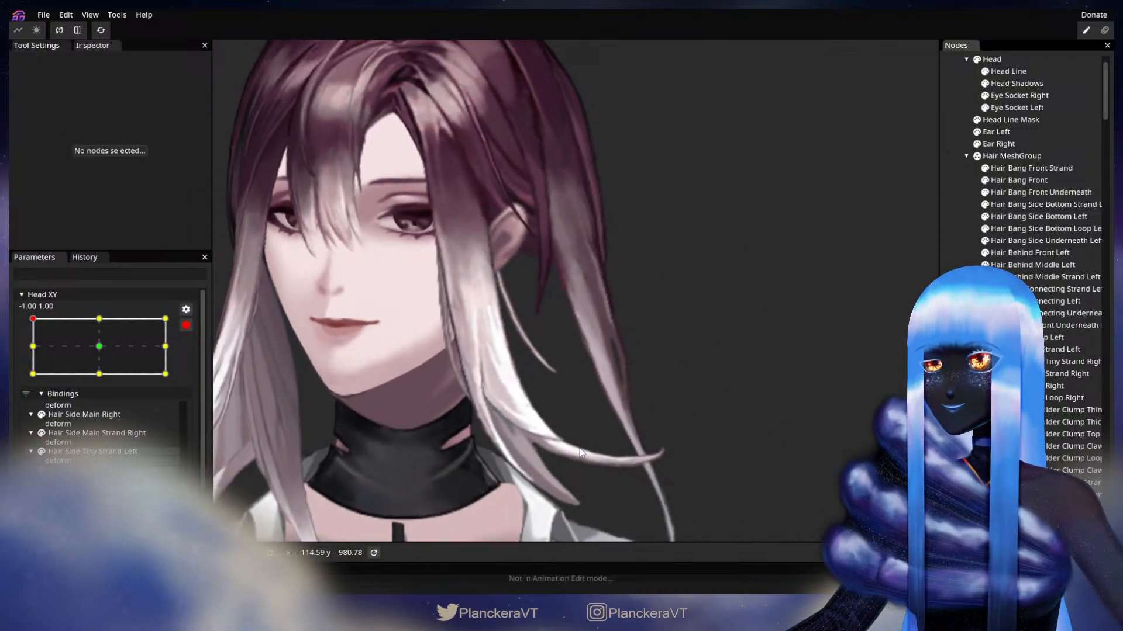
Turn off parameter editing and compare the hair's motion between Head XY -1.00, 1.00 and 1.00, 0.62.
{"action": "scroll", "coordinate": [454, 419], "scroll_direction": "down", "scroll_amount": 3}
{"action": "left_click", "coordinate": [187, 326]}
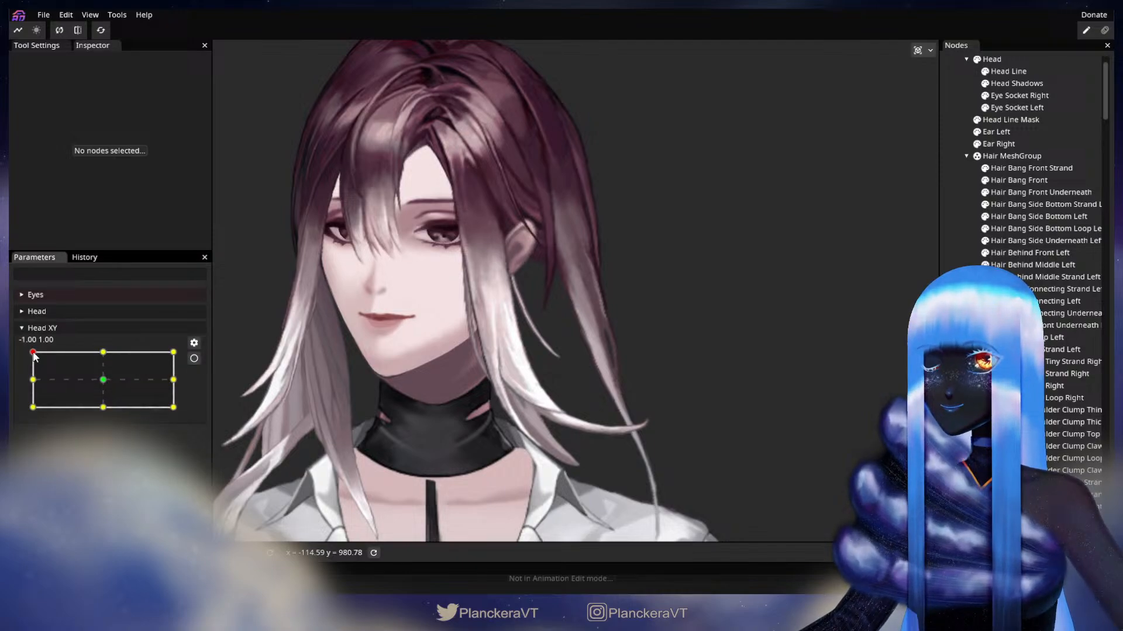
{"action": "mouse_move", "coordinate": [33, 353]}
{"action": "left_mouse_down"}
{"action": "mouse_move", "coordinate": [33, 378]}
{"action": "mouse_move", "coordinate": [33, 352]}
{"action": "left_mouse_up"}
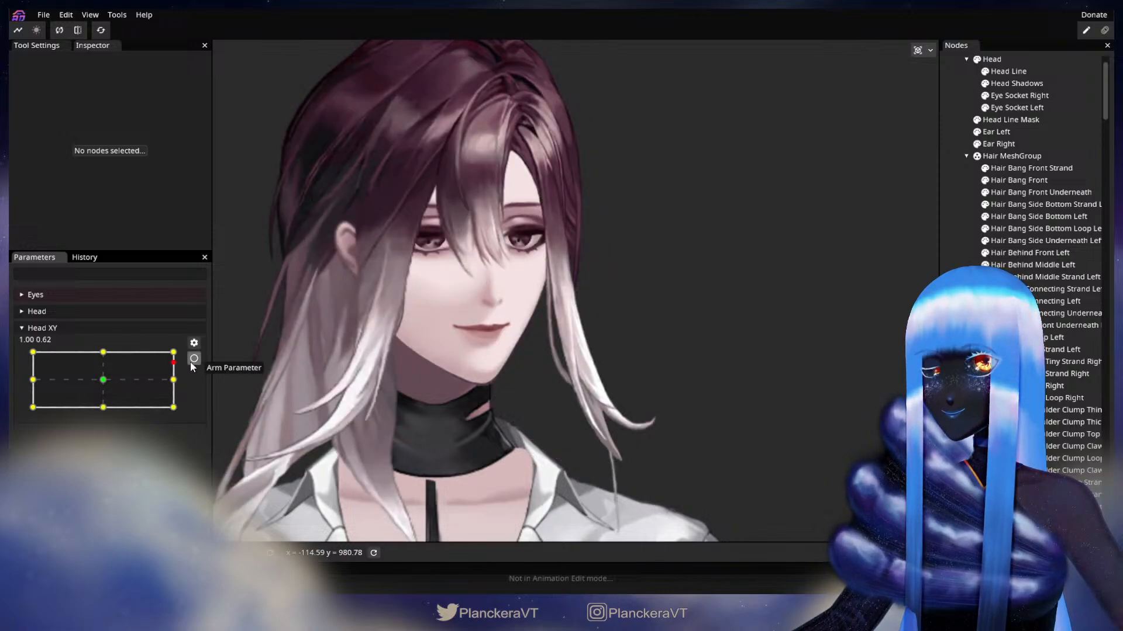
Enable editing at Head XY -1.00, 1.00, nudge a lower central vertex of Hair Bang Side Bottom Left outward, and check the hair's motion with editing off.
{"action": "left_click", "coordinate": [194, 362]}
{"action": "scroll", "coordinate": [616, 471], "scroll_direction": "up", "scroll_amount": 5}
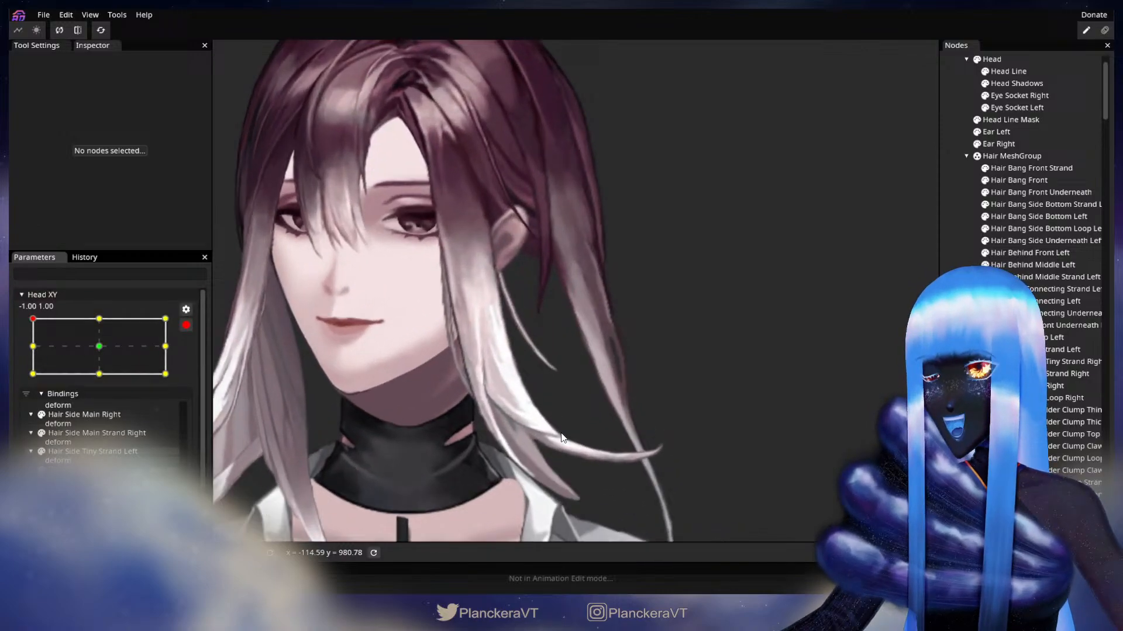
{"action": "scroll", "coordinate": [668, 426], "scroll_direction": "up", "scroll_amount": 3}
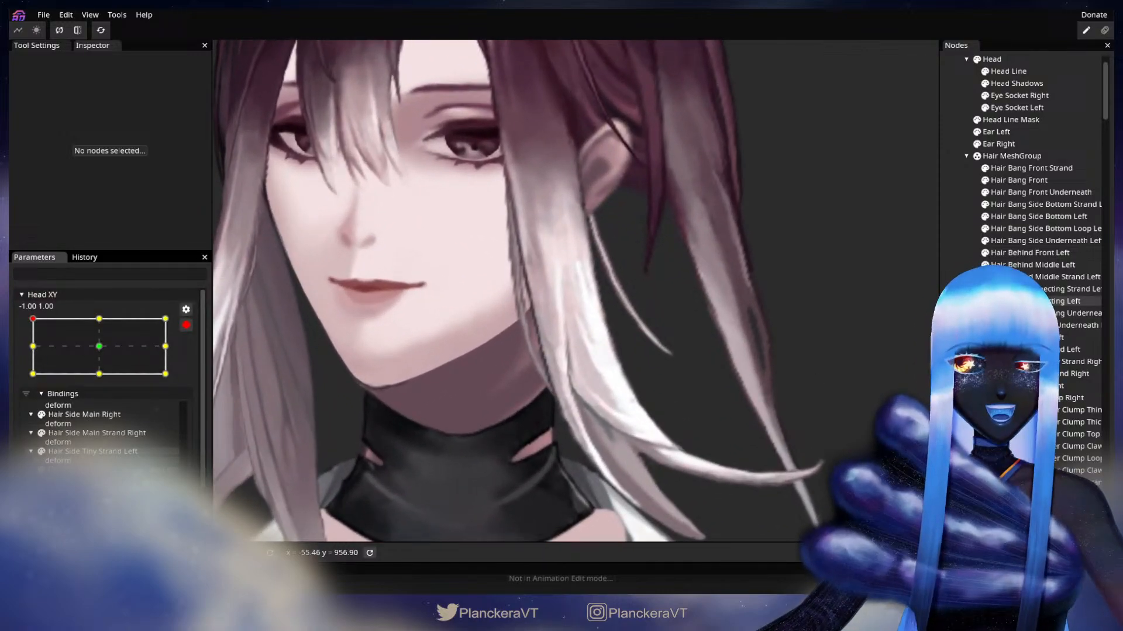
{"action": "left_click", "coordinate": [1038, 218]}
{"action": "scroll", "coordinate": [538, 393], "scroll_direction": "up", "scroll_amount": 2}
{"action": "left_click", "coordinate": [538, 393]}
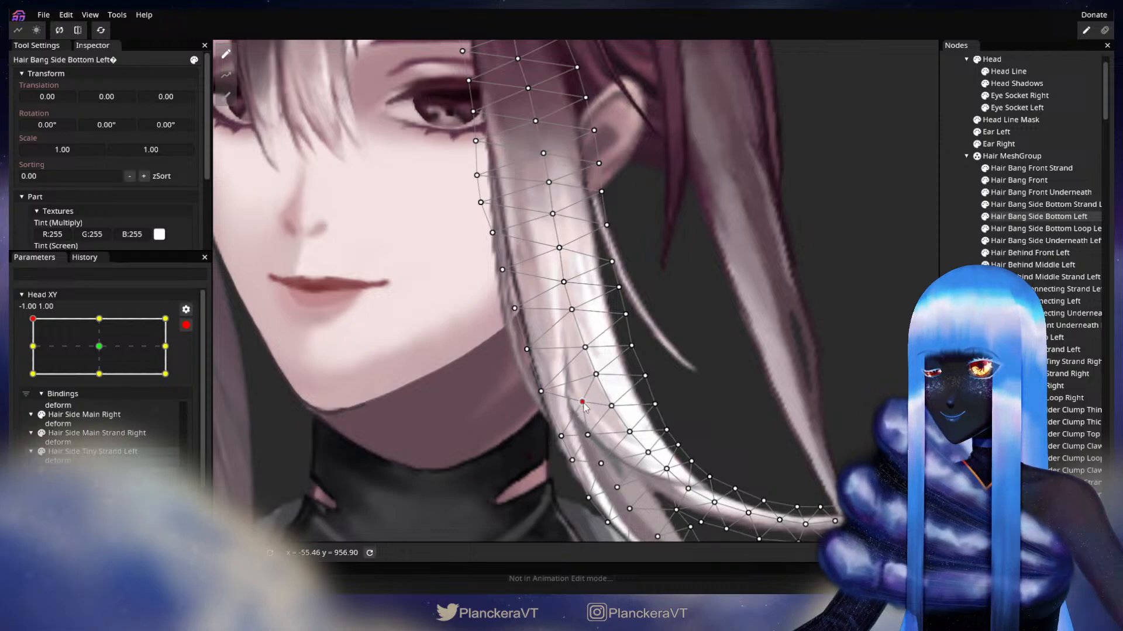
{"action": "left_click_drag", "start_coordinate": [583, 408], "coordinate": [586, 408]}
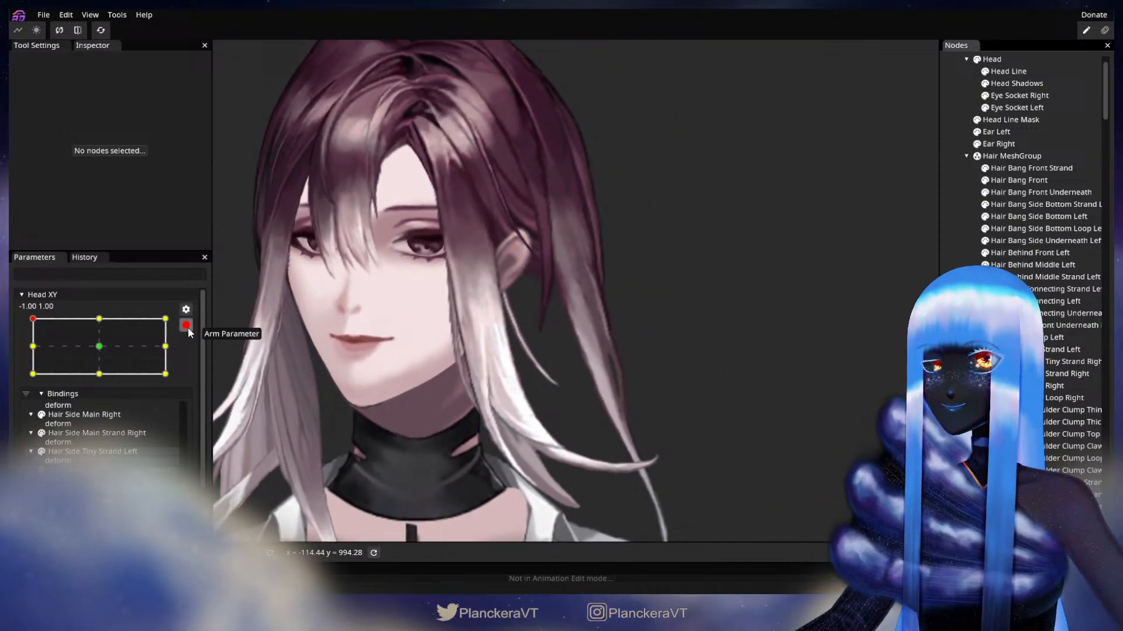
{"action": "left_click", "coordinate": [186, 326]}
{"action": "mouse_move", "coordinate": [28, 353]}
{"action": "left_mouse_down"}
{"action": "mouse_move", "coordinate": [29, 380]}
{"action": "mouse_move", "coordinate": [22, 355]}
{"action": "left_mouse_up"}
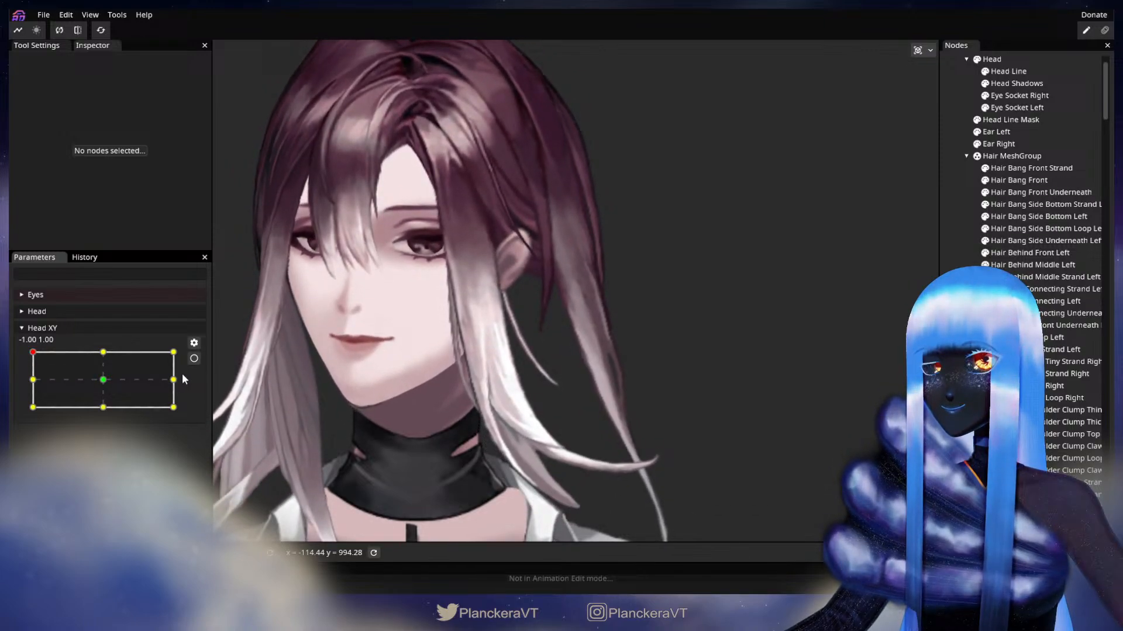
Fine-tune the central vertices of Hair Bang Side Bottom Left beside the neck at Head XY -1.00, 1.00, and deselect it.
{"action": "left_click", "coordinate": [194, 359]}
{"action": "scroll", "coordinate": [395, 409], "scroll_direction": "up", "scroll_amount": 5}
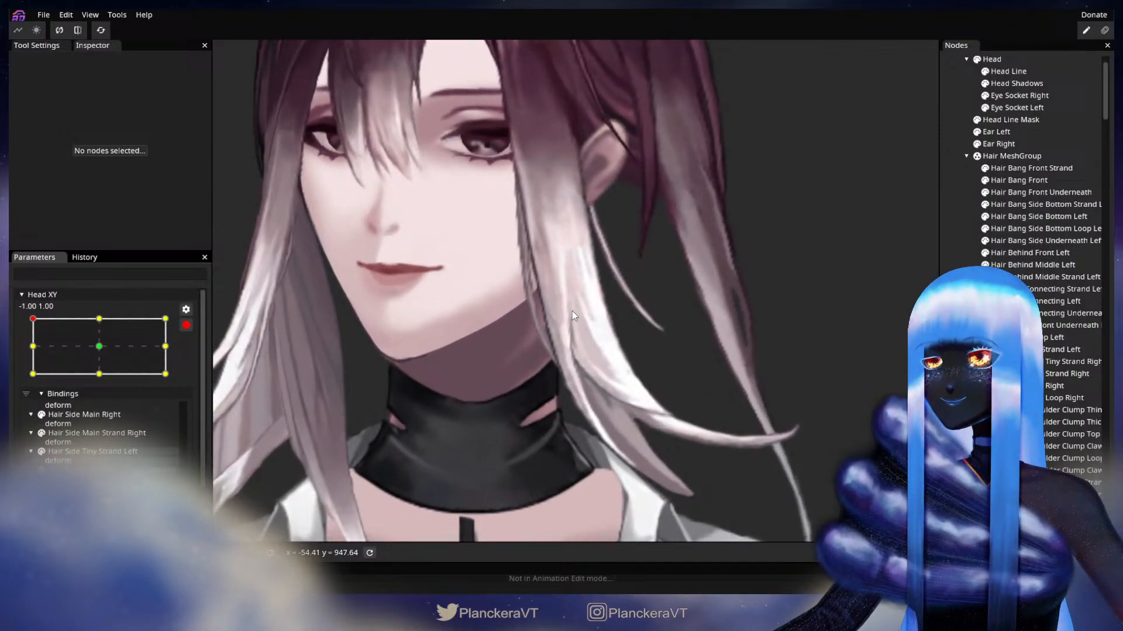
{"action": "scroll", "coordinate": [572, 316], "scroll_direction": "up", "scroll_amount": 4}
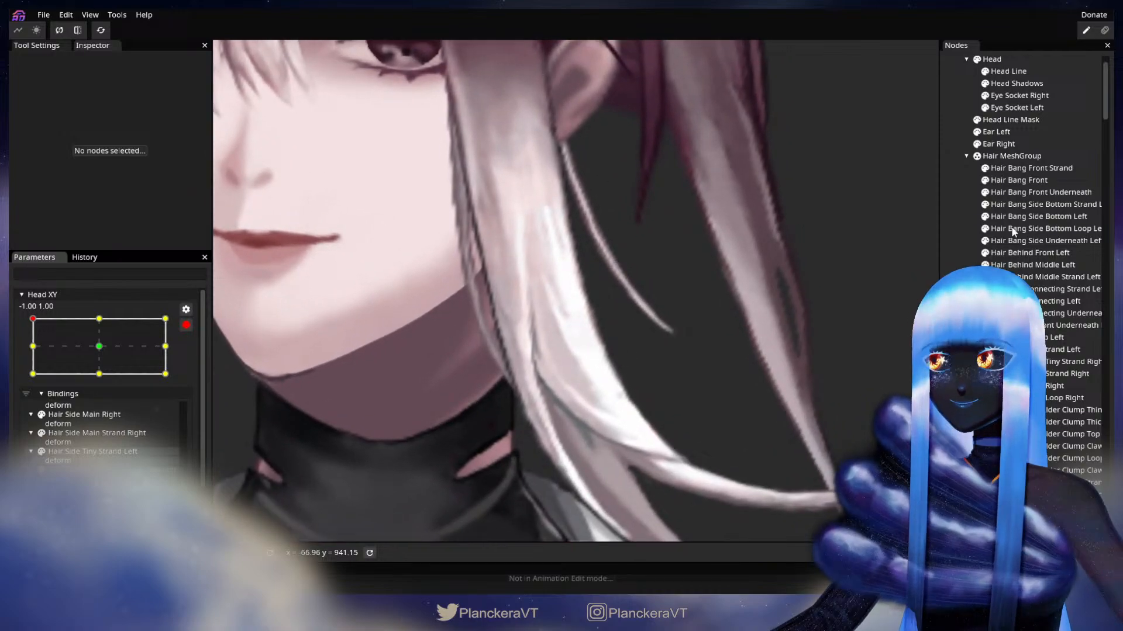
{"action": "left_click", "coordinate": [1047, 217]}
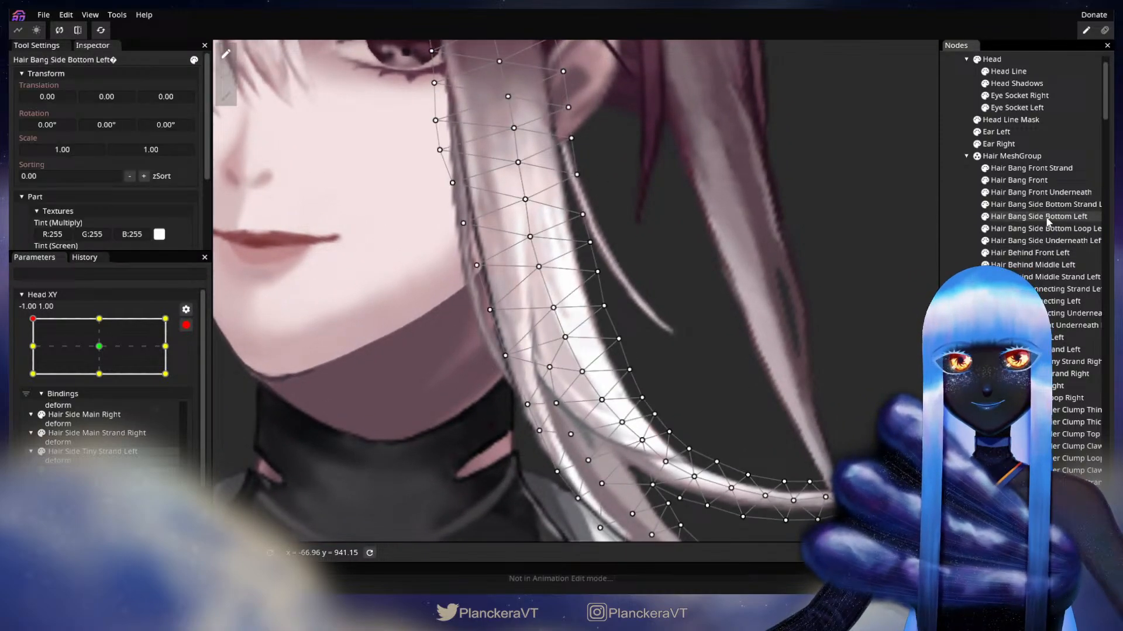
{"action": "scroll", "coordinate": [586, 382], "scroll_direction": "up", "scroll_amount": 1}
{"action": "left_click", "coordinate": [584, 380]}
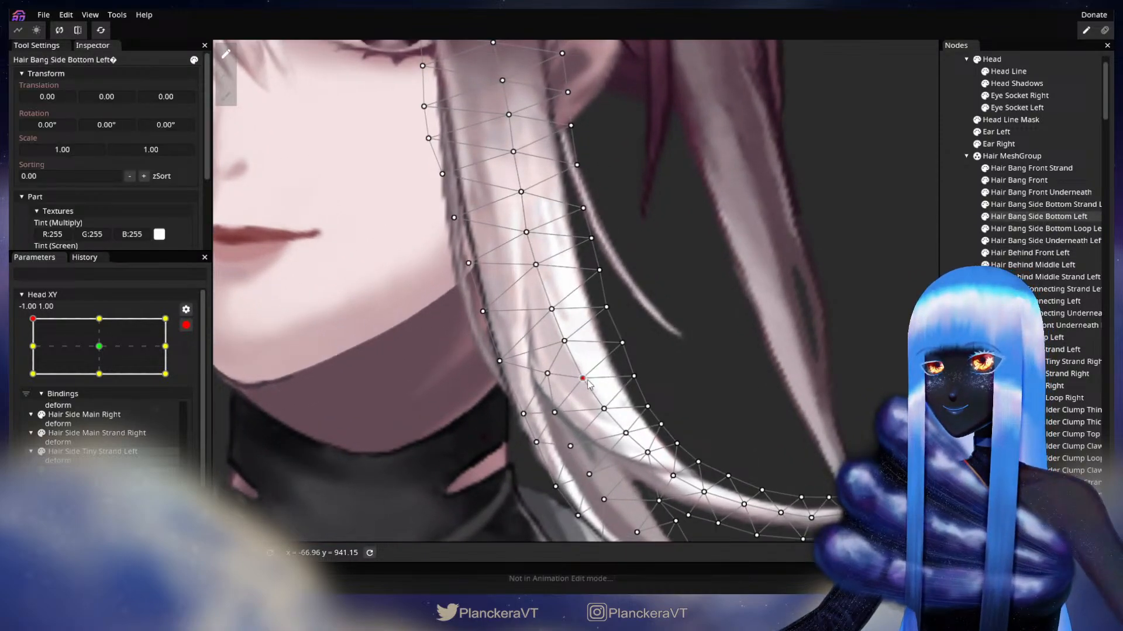
{"action": "left_click", "coordinate": [604, 409]}
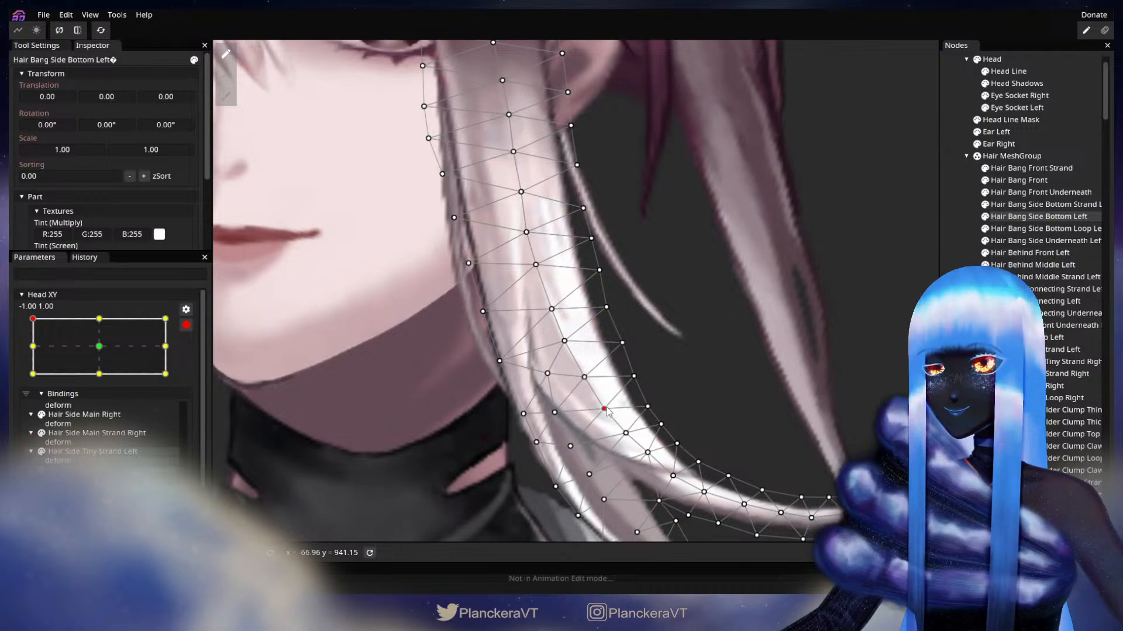
{"action": "left_click", "coordinate": [570, 447]}
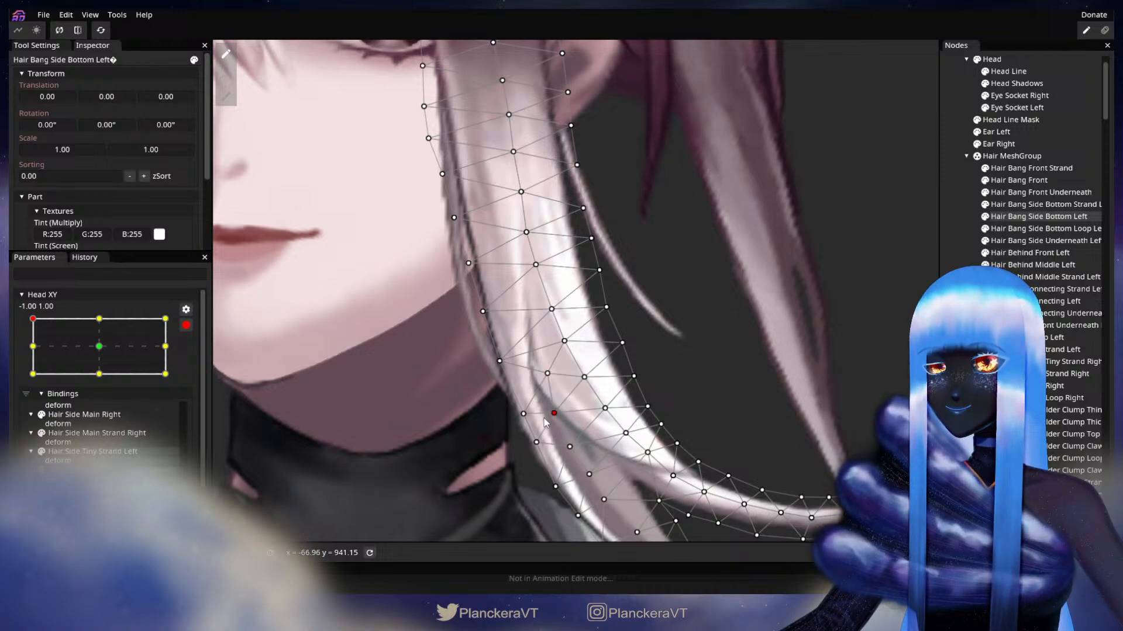
{"action": "left_click", "coordinate": [693, 409]}
{"action": "scroll", "coordinate": [680, 406], "scroll_direction": "down", "scroll_amount": 3}
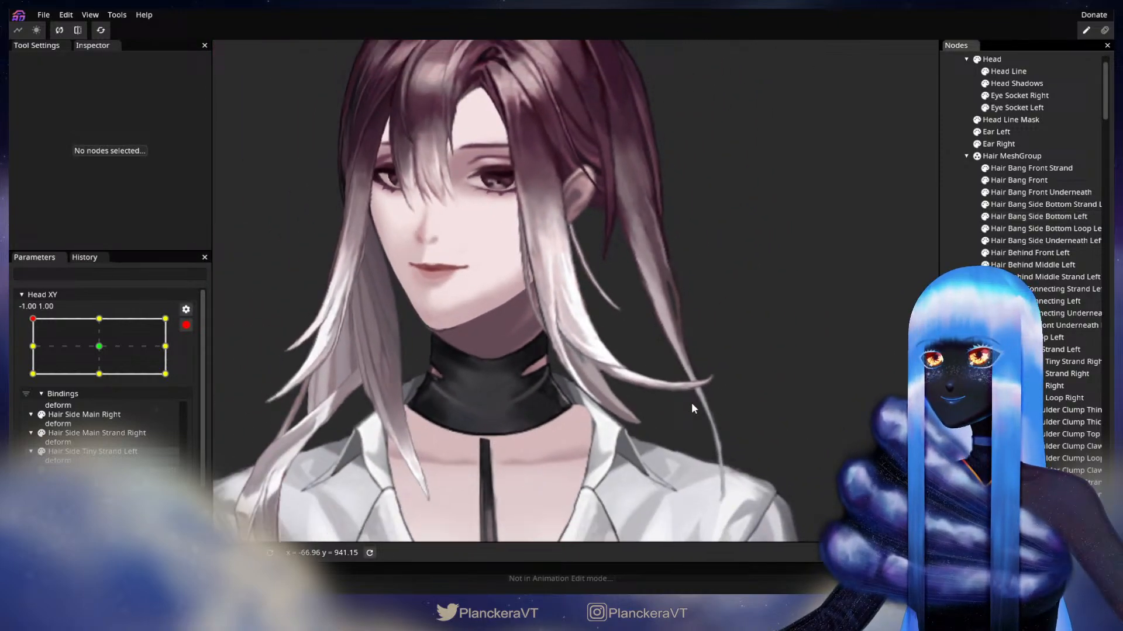
Turn off parameter editing and check the left bang's motion just around Head XY -1.00, 1.00.
{"action": "left_click", "coordinate": [186, 325]}
{"action": "mouse_move", "coordinate": [33, 353]}
{"action": "left_mouse_down"}
{"action": "mouse_move", "coordinate": [26, 386]}
{"action": "mouse_move", "coordinate": [23, 361]}
{"action": "left_mouse_up"}
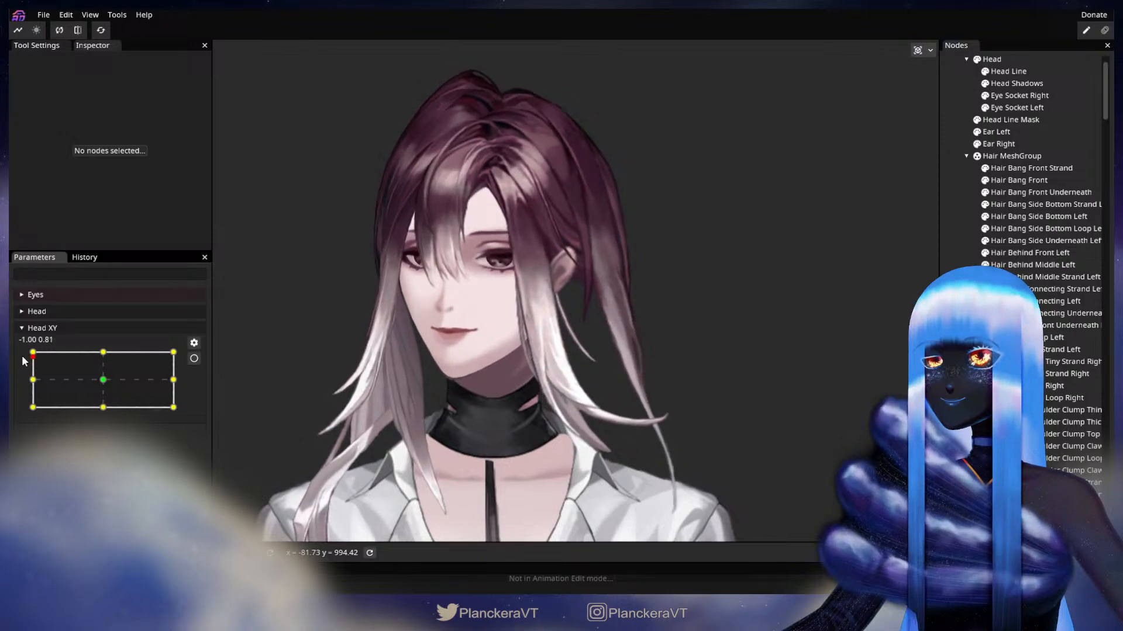
{"action": "mouse_move", "coordinate": [24, 362]}
{"action": "left_mouse_down"}
{"action": "mouse_move", "coordinate": [32, 386]}
{"action": "mouse_move", "coordinate": [30, 349]}
{"action": "left_mouse_up"}
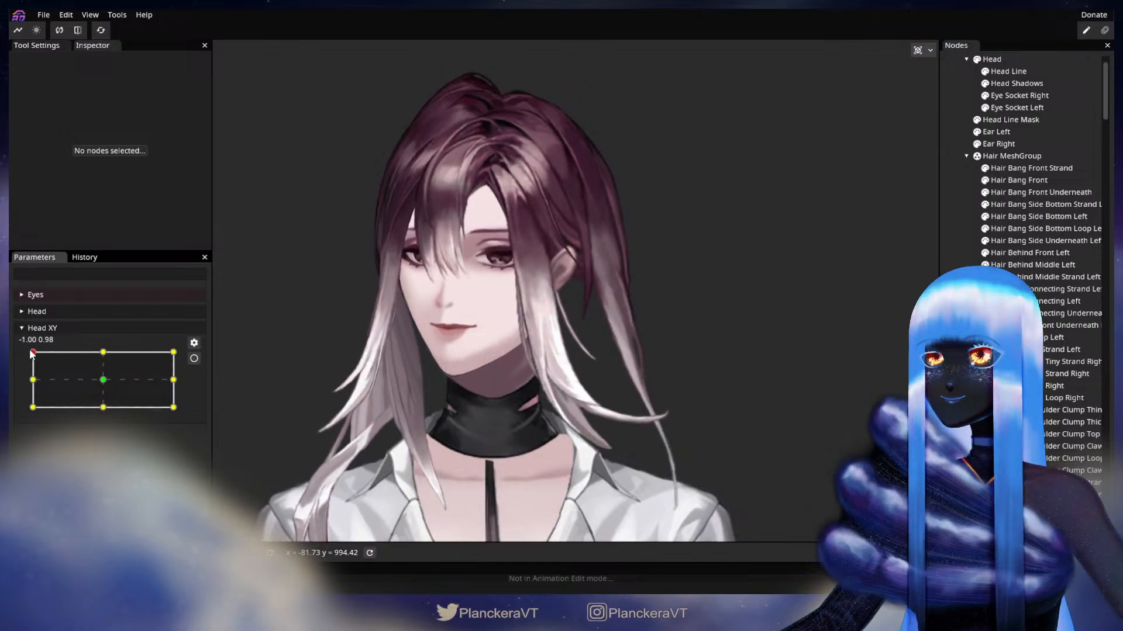
Enable editing at Head XY -1.00, 1.00, adjust the outer edge vertices of Hair Bang Side Bottom Left along its lower curve, and deselect it.
{"action": "left_click", "coordinate": [194, 359]}
{"action": "scroll", "coordinate": [497, 427], "scroll_direction": "up", "scroll_amount": 5}
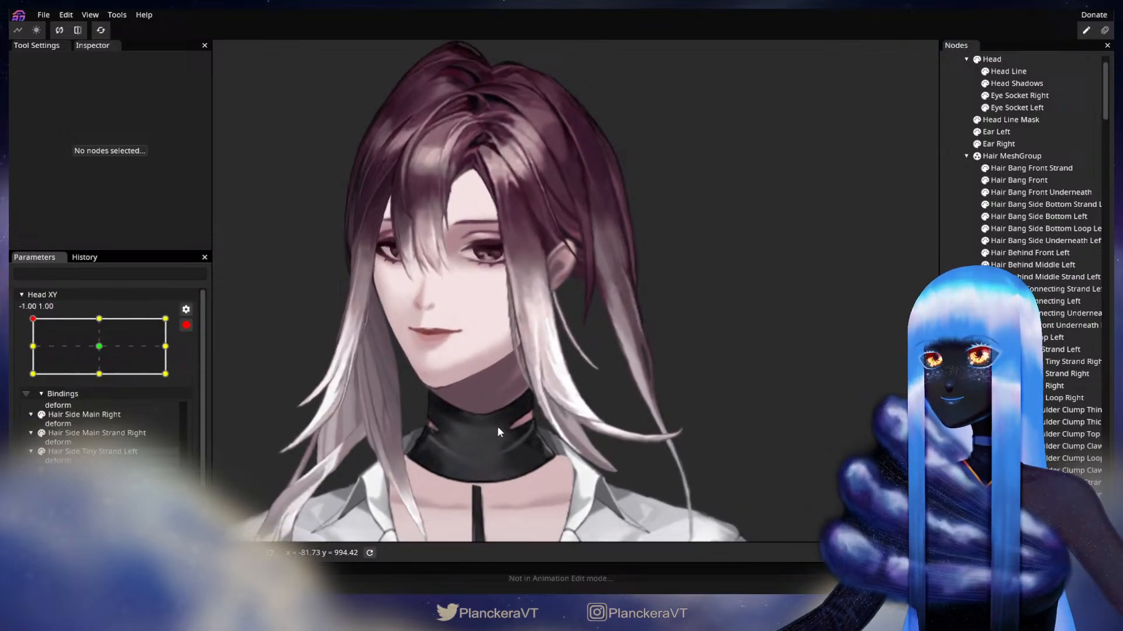
{"action": "scroll", "coordinate": [497, 426], "scroll_direction": "up", "scroll_amount": 5}
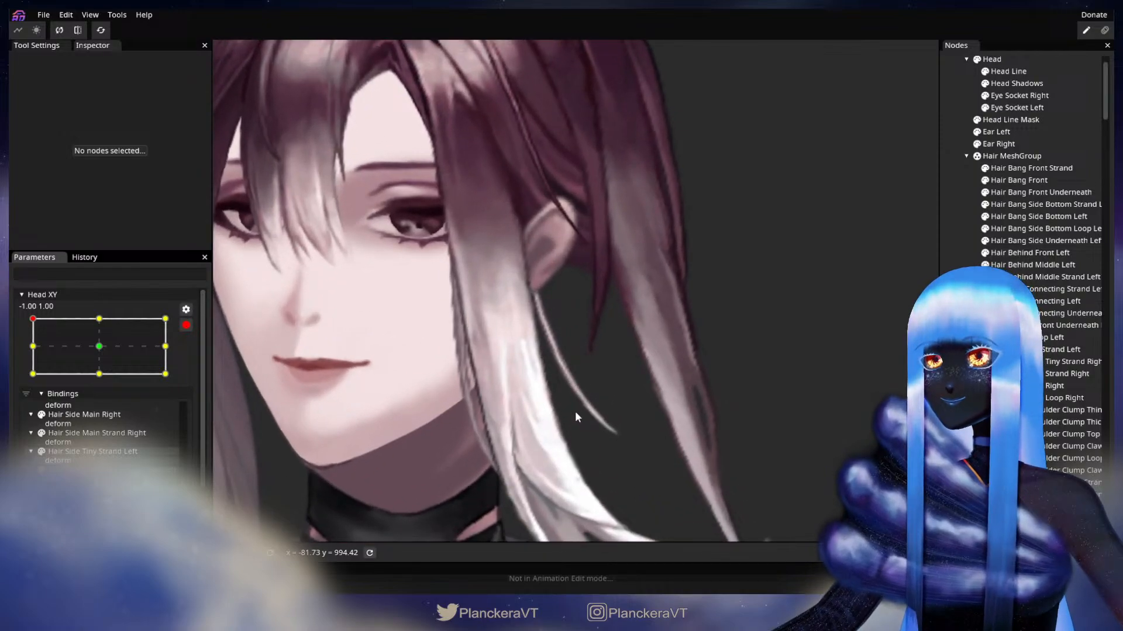
{"action": "scroll", "coordinate": [608, 378], "scroll_direction": "up", "scroll_amount": 3}
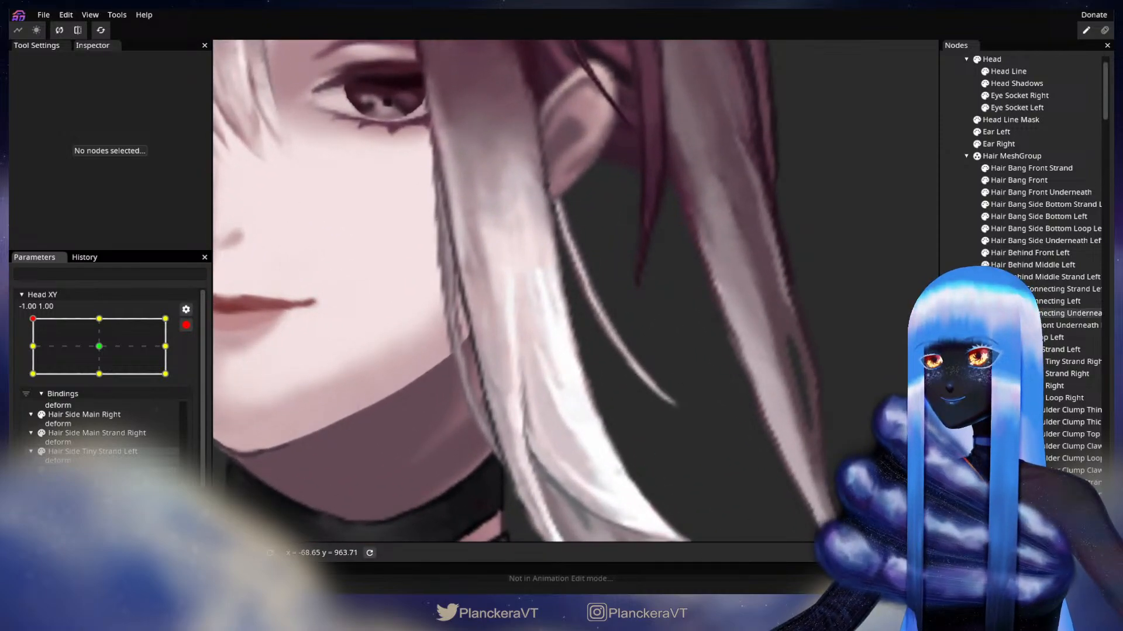
{"action": "left_click", "coordinate": [1047, 217]}
{"action": "scroll", "coordinate": [646, 395], "scroll_direction": "up", "scroll_amount": 1}
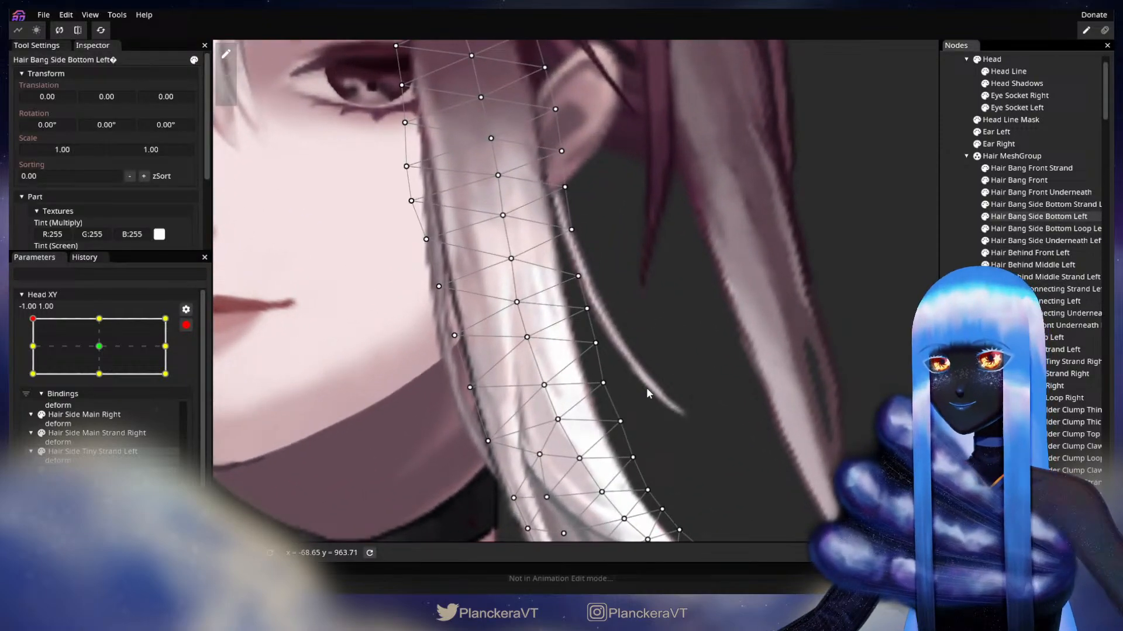
{"action": "left_click", "coordinate": [604, 383]}
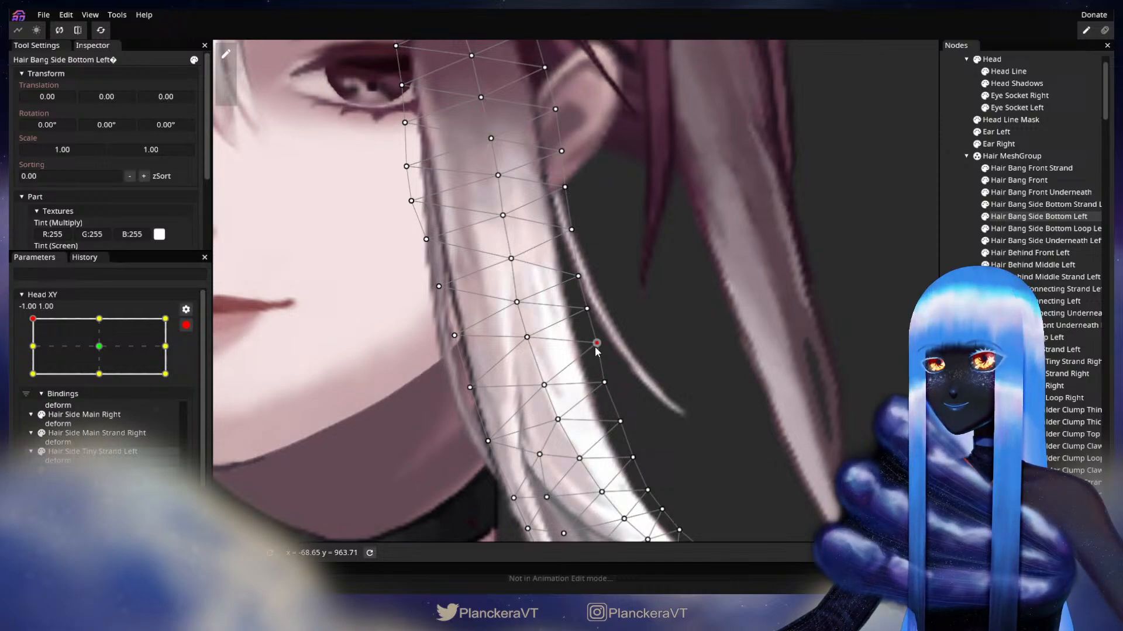
{"action": "left_click_drag", "start_coordinate": [623, 417], "coordinate": [646, 395]}
{"action": "left_click", "coordinate": [623, 396]}
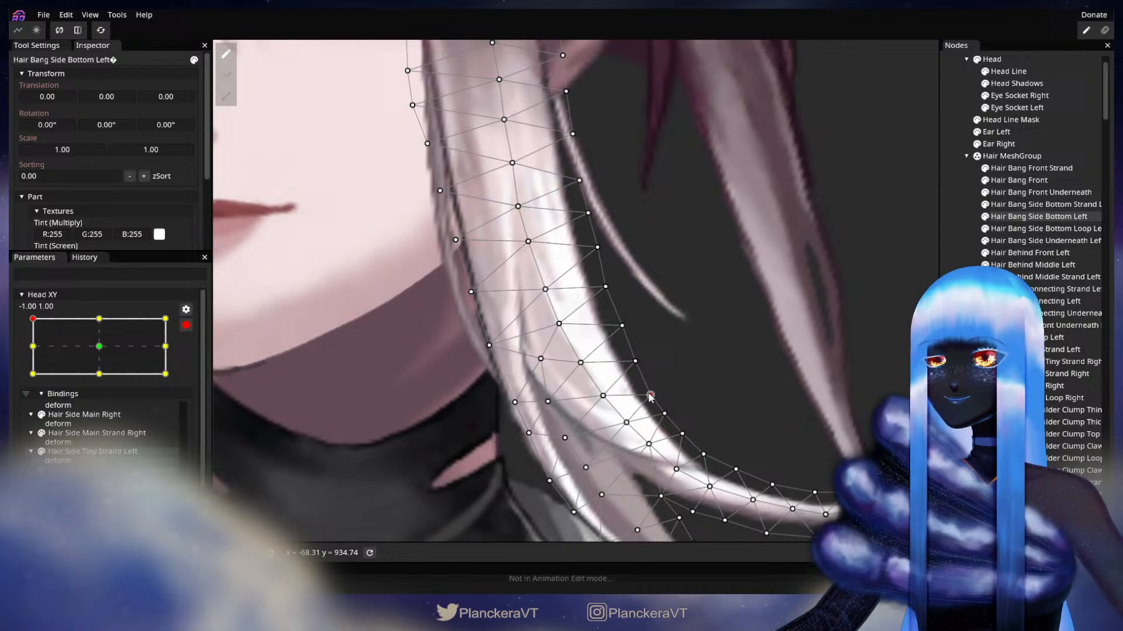
{"action": "scroll", "coordinate": [708, 386], "scroll_direction": "down", "scroll_amount": 5}
{"action": "left_click", "coordinate": [643, 422]}
Inspect the reshaped left bang, turn off parameter editing, and test its motion near Head XY -1.00, 1.00.
{"action": "scroll", "coordinate": [644, 422], "scroll_direction": "up", "scroll_amount": 4}
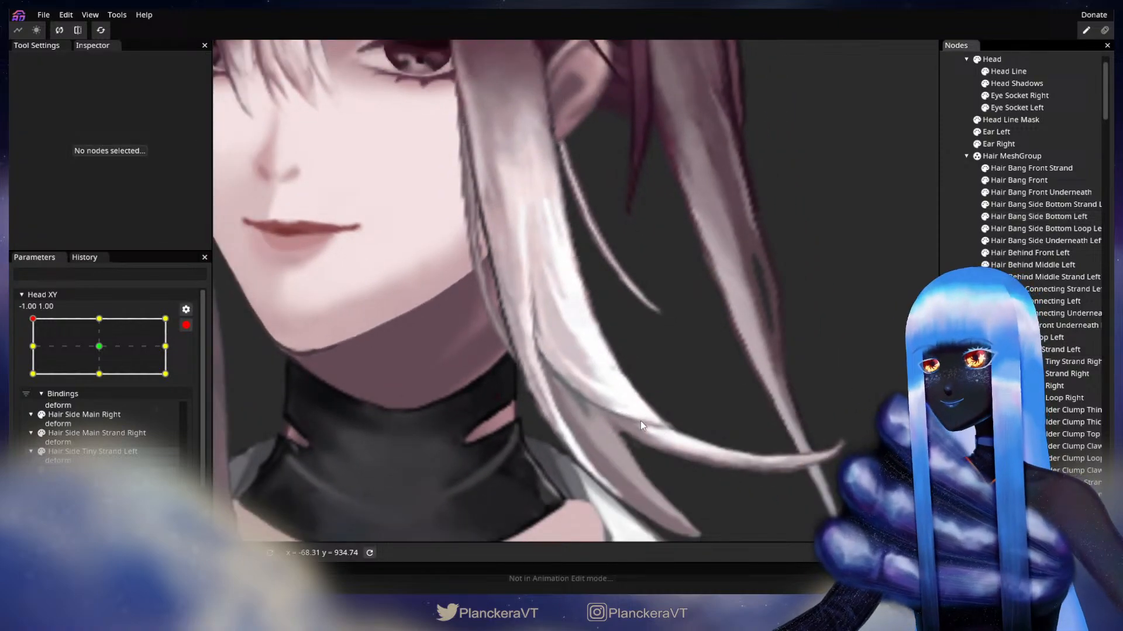
{"action": "scroll", "coordinate": [634, 416], "scroll_direction": "down", "scroll_amount": 5}
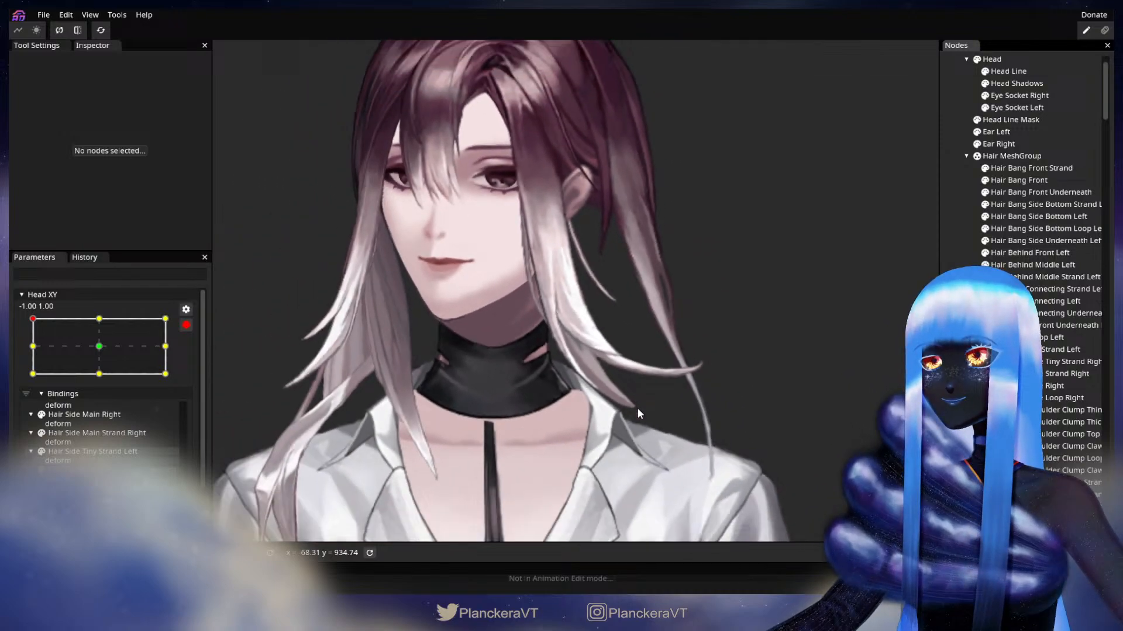
{"action": "scroll", "coordinate": [725, 424], "scroll_direction": "down", "scroll_amount": 2}
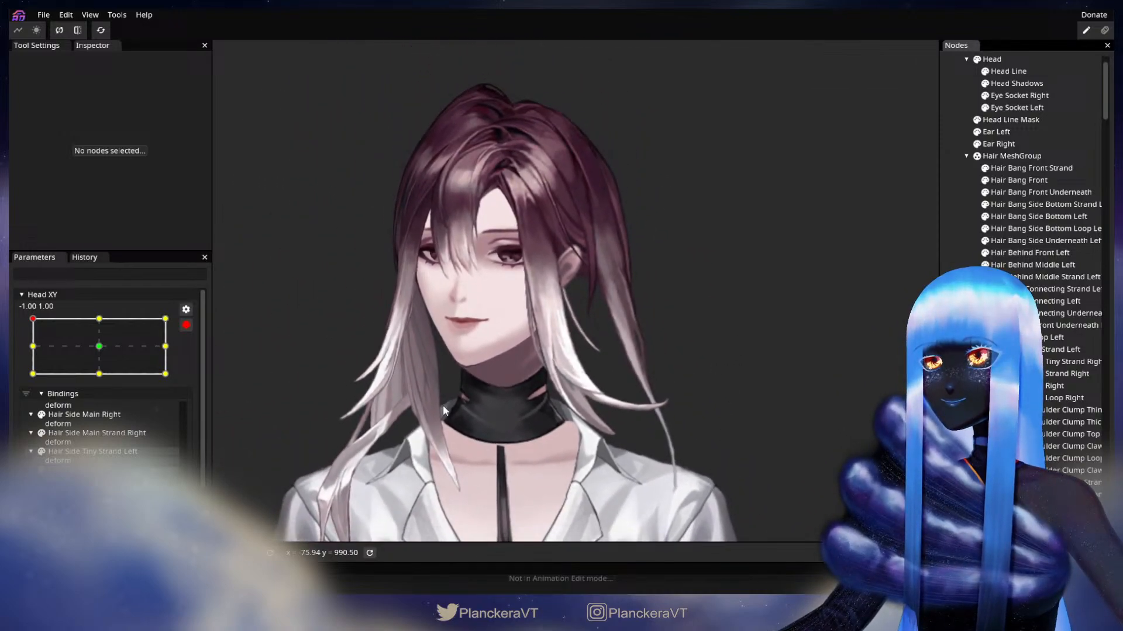
{"action": "left_click", "coordinate": [185, 325]}
{"action": "mouse_move", "coordinate": [31, 351]}
{"action": "left_mouse_down"}
{"action": "mouse_move", "coordinate": [25, 378]}
{"action": "mouse_move", "coordinate": [28, 345]}
{"action": "mouse_move", "coordinate": [104, 353]}
{"action": "mouse_move", "coordinate": [27, 344]}
{"action": "mouse_move", "coordinate": [23, 383]}
{"action": "mouse_move", "coordinate": [52, 351]}
{"action": "mouse_move", "coordinate": [101, 353]}
{"action": "mouse_move", "coordinate": [30, 349]}
{"action": "mouse_move", "coordinate": [20, 383]}
{"action": "mouse_move", "coordinate": [28, 358]}
{"action": "mouse_move", "coordinate": [102, 350]}
{"action": "mouse_move", "coordinate": [26, 347]}
{"action": "left_mouse_up"}
{"action": "left_click_drag", "start_coordinate": [567, 411], "coordinate": [508, 359]}
{"action": "scroll", "coordinate": [507, 363], "scroll_direction": "up", "scroll_amount": 2}
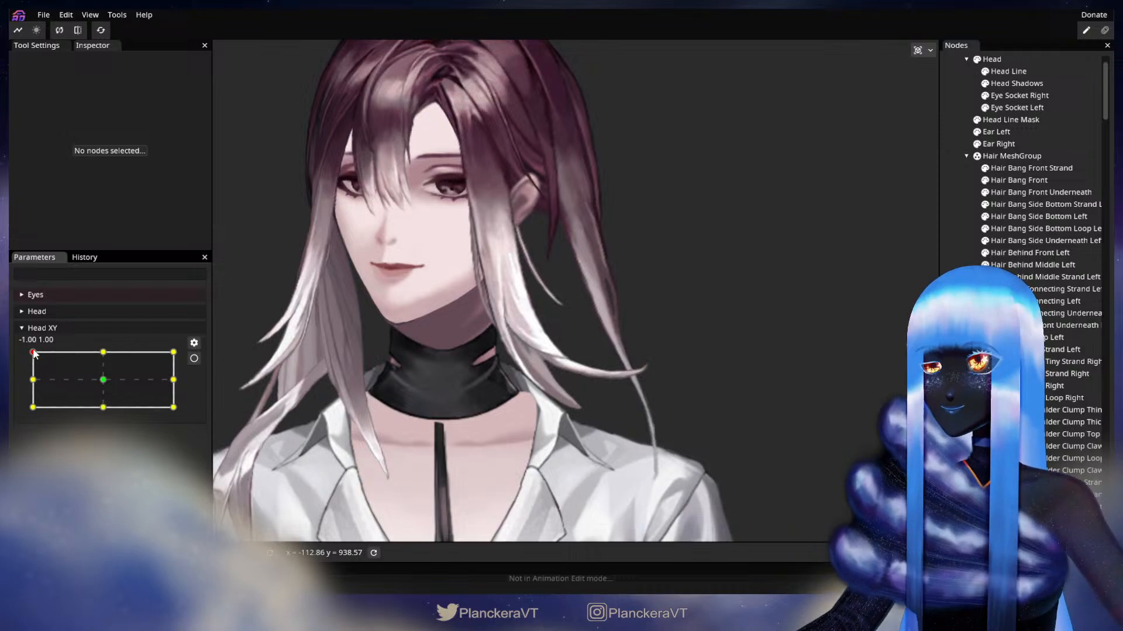
{"action": "mouse_move", "coordinate": [33, 352]}
{"action": "left_mouse_down"}
{"action": "mouse_move", "coordinate": [33, 380]}
{"action": "mouse_move", "coordinate": [33, 352]}
{"action": "left_mouse_up"}
Enable editing at Head XY -1.00, 1.00 and adjust the middle vertices of the lower inner tip of Hair Bang Side Bottom Left.
{"action": "left_click", "coordinate": [194, 358]}
{"action": "scroll", "coordinate": [424, 405], "scroll_direction": "up", "scroll_amount": 3}
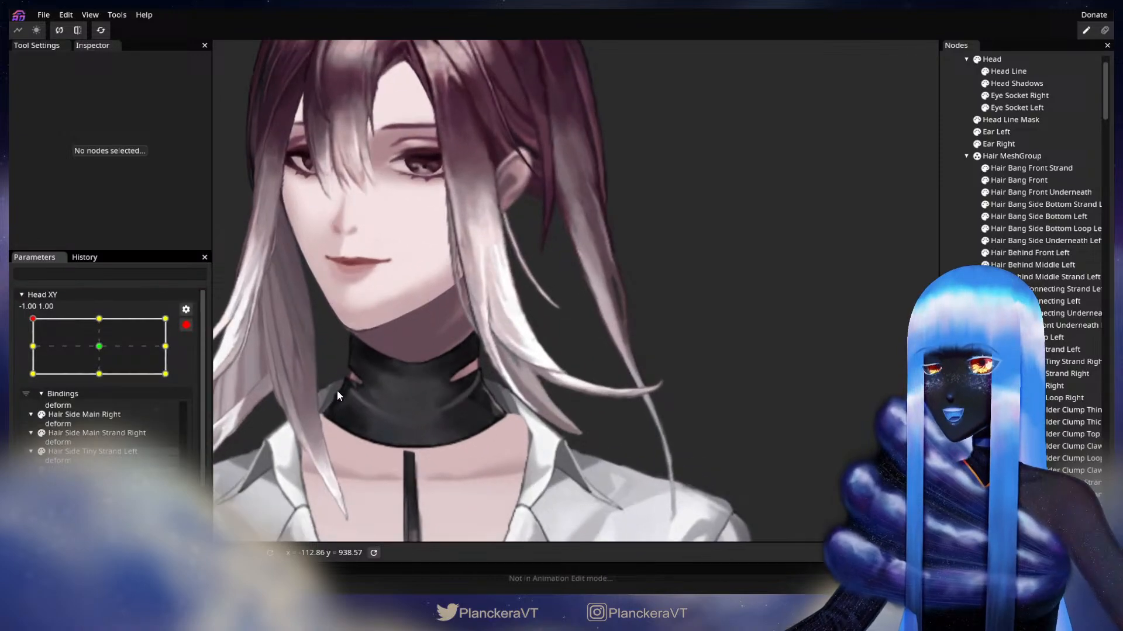
{"action": "scroll", "coordinate": [528, 401], "scroll_direction": "up", "scroll_amount": 5}
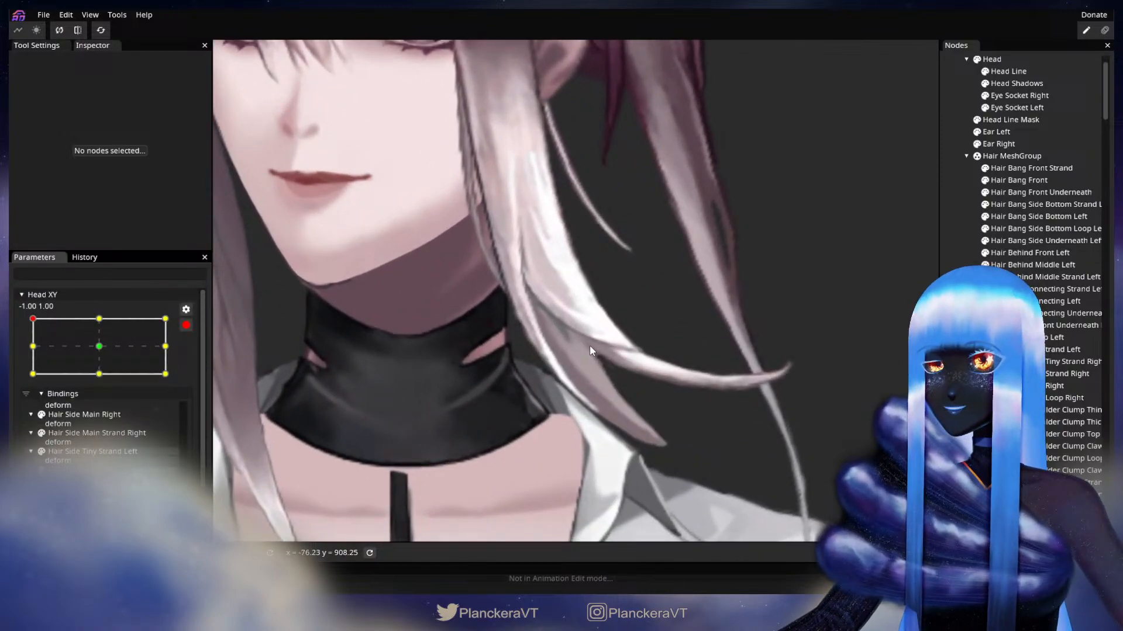
{"action": "left_click_drag", "start_coordinate": [553, 385], "coordinate": [570, 352]}
{"action": "scroll", "coordinate": [570, 352], "scroll_direction": "up", "scroll_amount": 1}
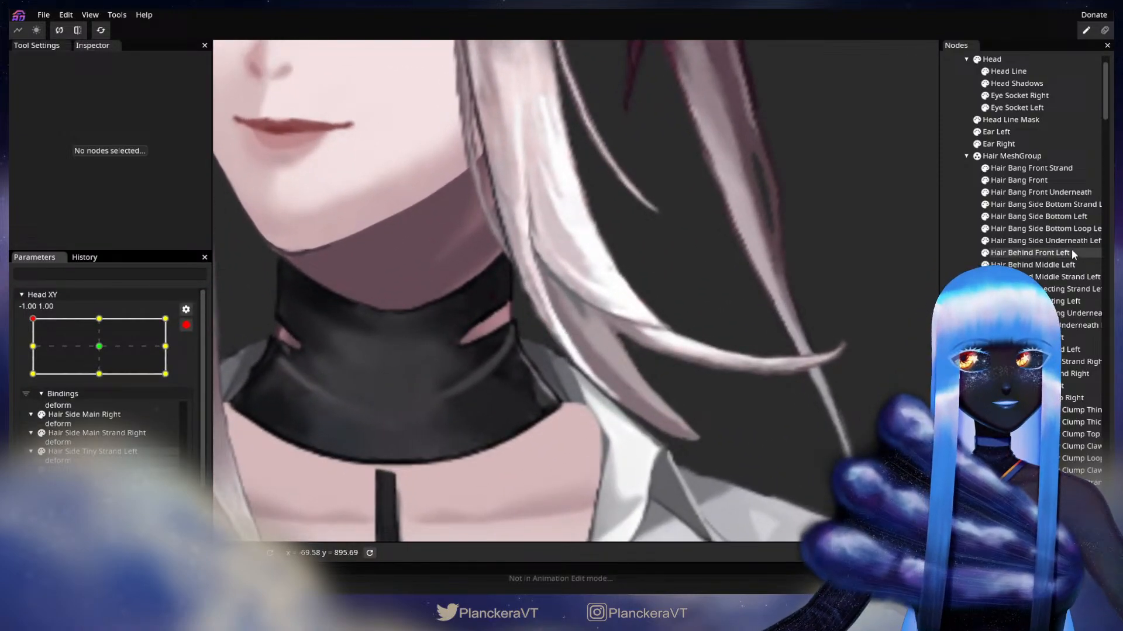
{"action": "left_click", "coordinate": [1048, 217]}
{"action": "left_click", "coordinate": [579, 337]}
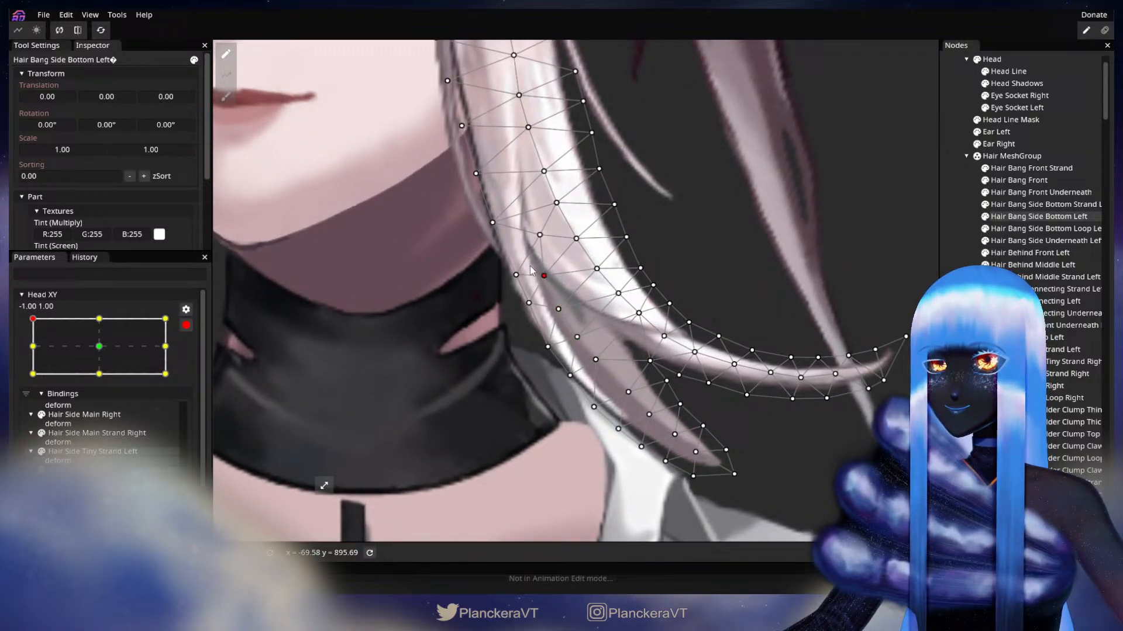
{"action": "scroll", "coordinate": [555, 301], "scroll_direction": "down", "scroll_amount": 2}
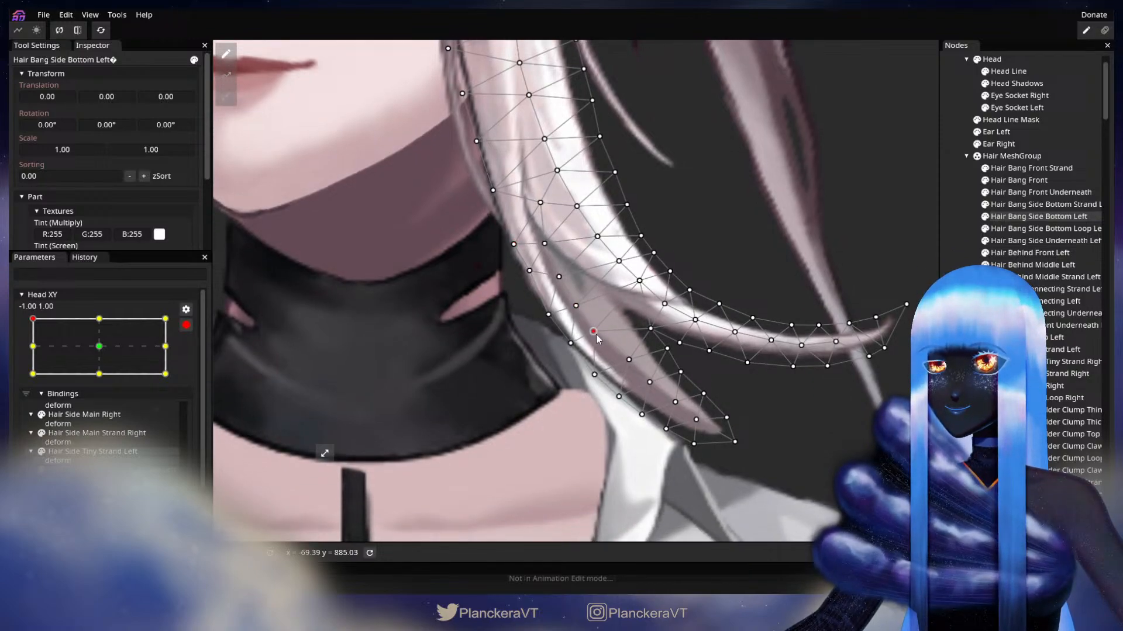
{"action": "left_click_drag", "start_coordinate": [628, 359], "coordinate": [627, 363]}
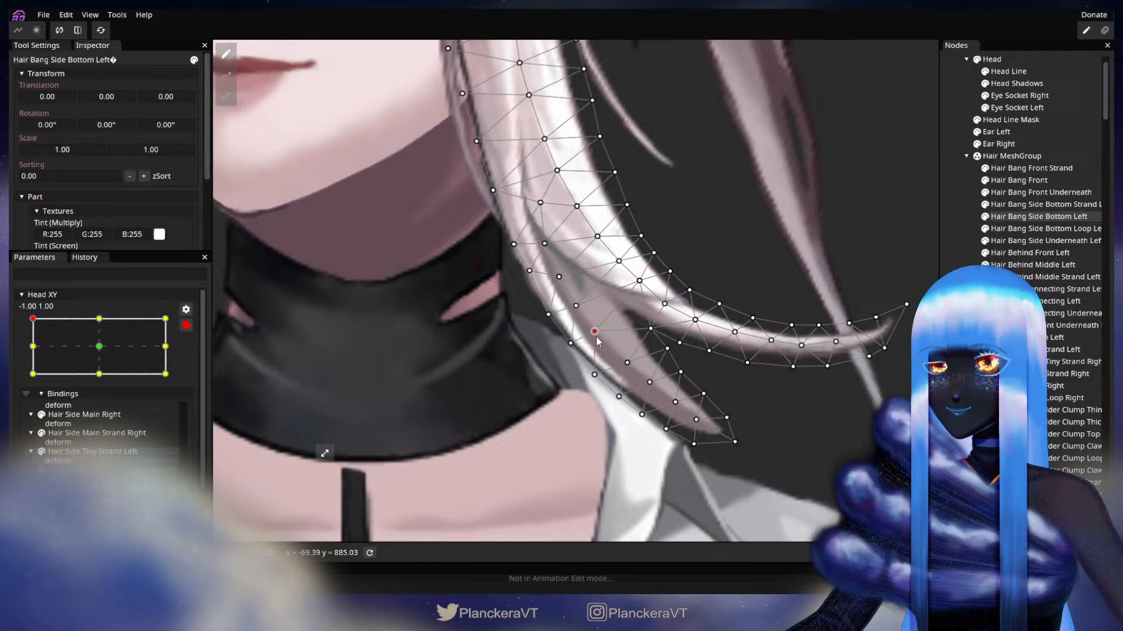
{"action": "scroll", "coordinate": [627, 342], "scroll_direction": "down", "scroll_amount": 2}
{"action": "left_click", "coordinate": [649, 352]}
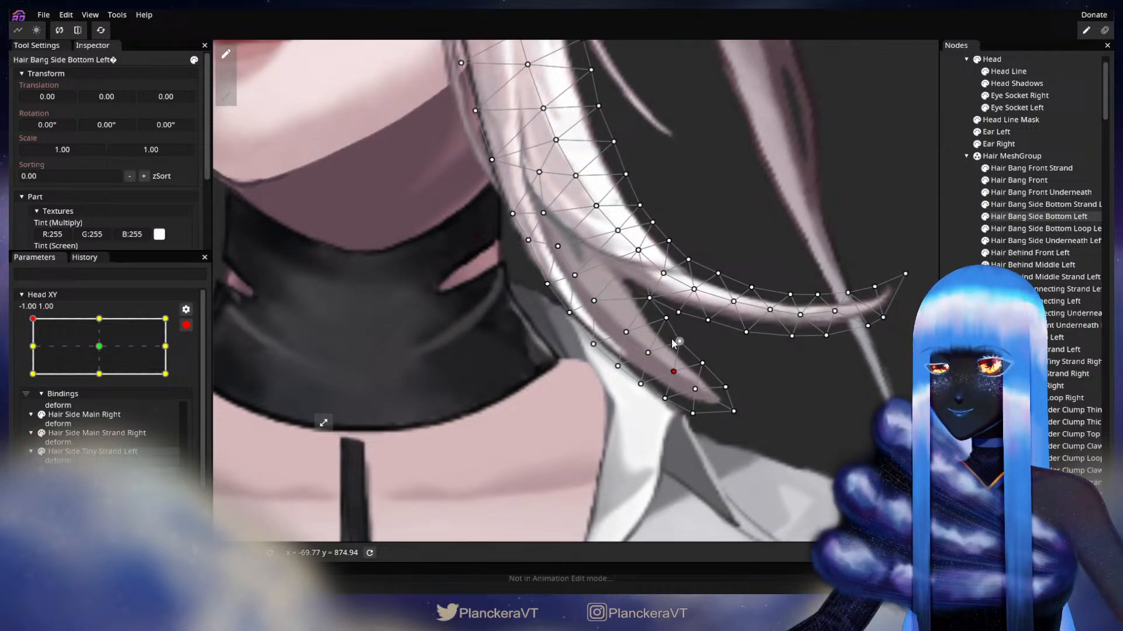
Adjust the vertices at the fork and under the outward-curling tip of Hair Bang Side Bottom Left, and deselect it.
{"action": "left_click", "coordinate": [665, 318]}
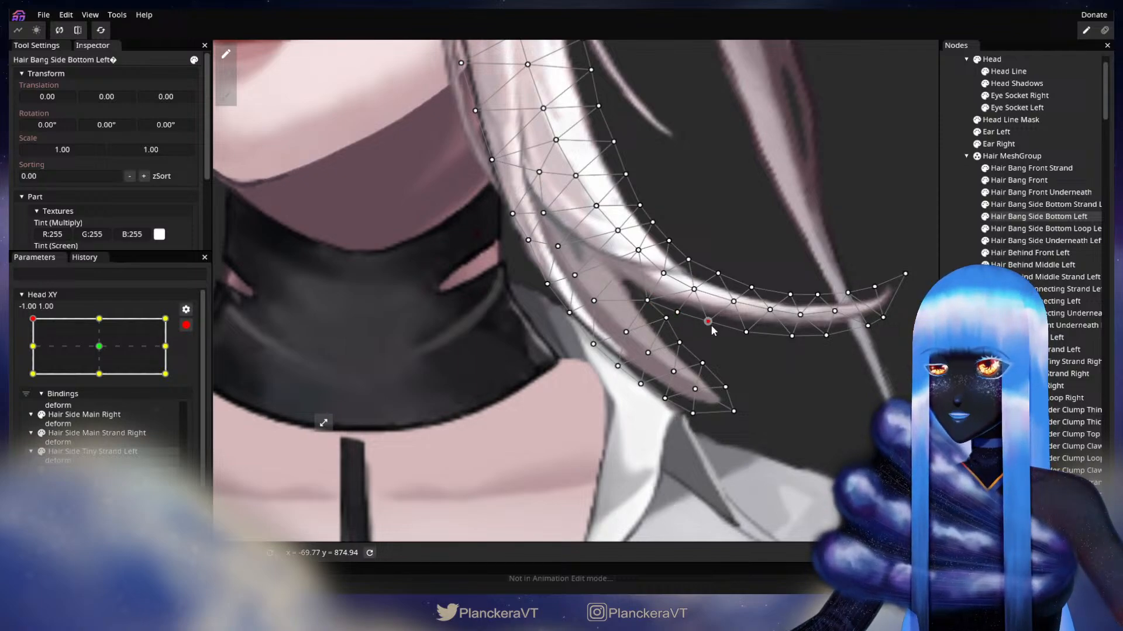
{"action": "left_click_drag", "start_coordinate": [780, 353], "coordinate": [732, 417]}
{"action": "scroll", "coordinate": [726, 402], "scroll_direction": "down", "scroll_amount": 3}
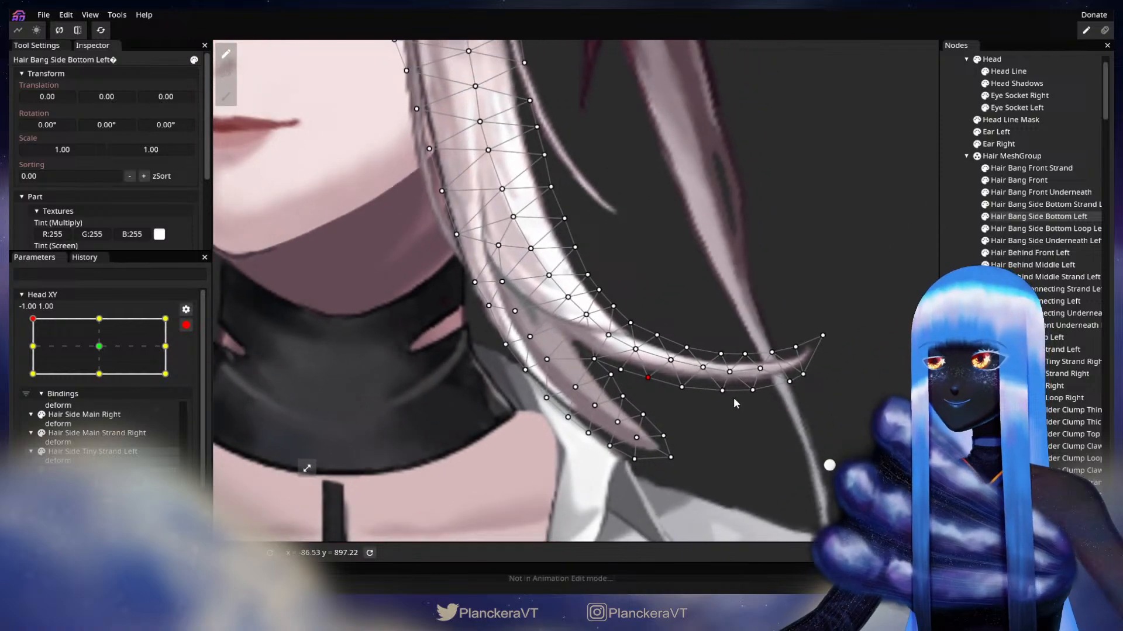
{"action": "left_click", "coordinate": [665, 396]}
{"action": "scroll", "coordinate": [669, 392], "scroll_direction": "down", "scroll_amount": 5}
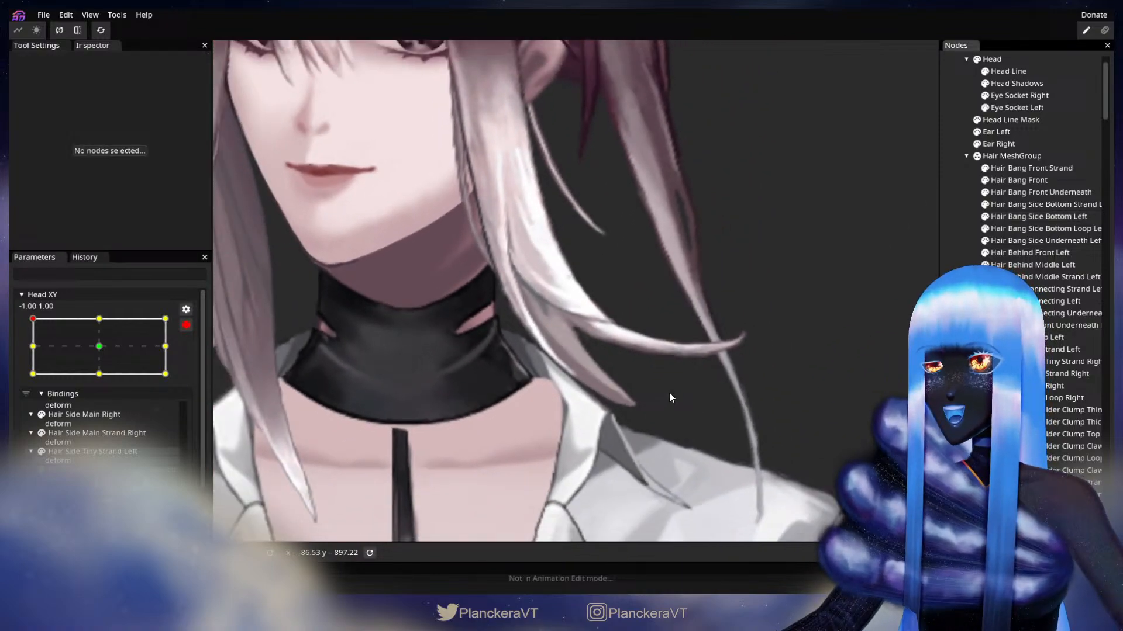
{"action": "scroll", "coordinate": [670, 390], "scroll_direction": "down", "scroll_amount": 5}
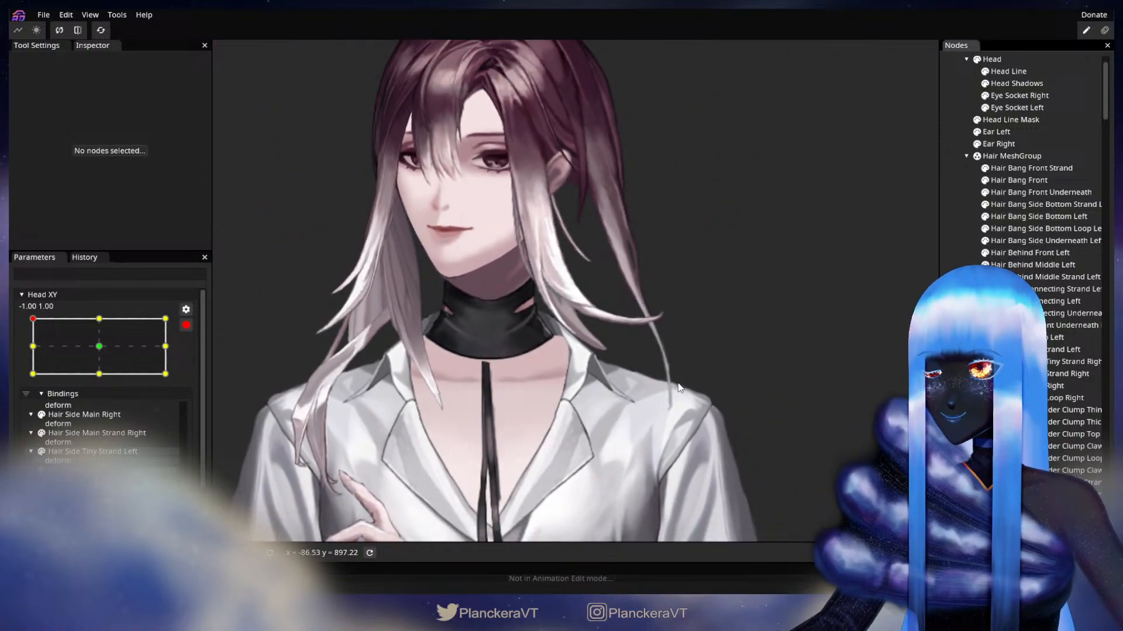
Turn off parameter editing, test the head's motion near Head XY -1.00, 1.00, and inspect the lower left bang.
{"action": "left_click_drag", "start_coordinate": [697, 404], "coordinate": [698, 417]}
{"action": "left_click", "coordinate": [186, 325]}
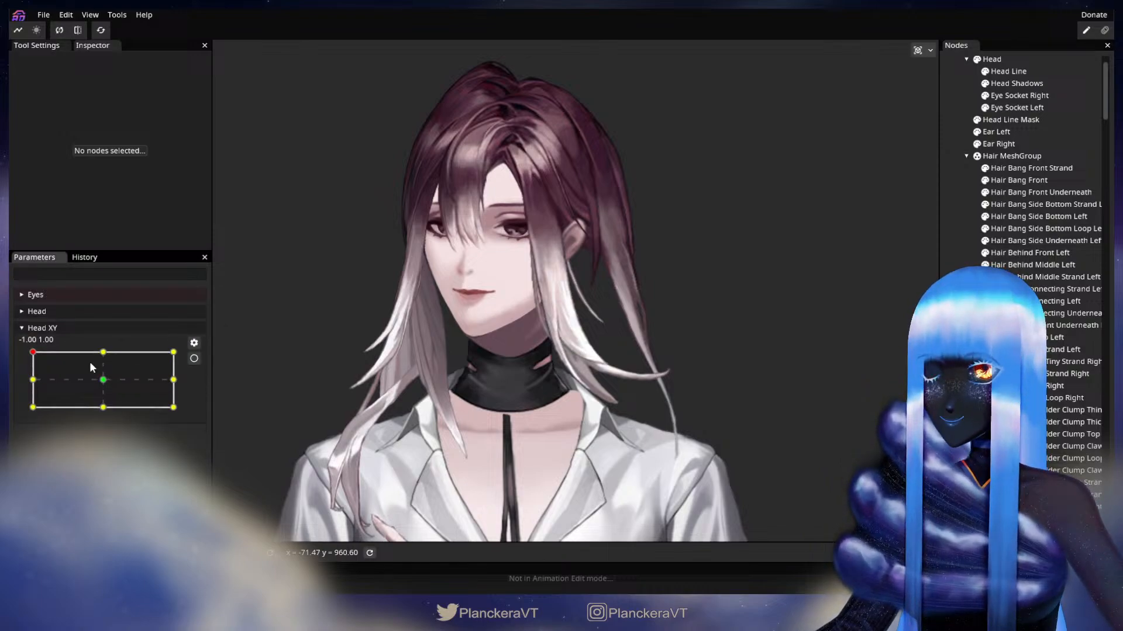
{"action": "mouse_move", "coordinate": [36, 355]}
{"action": "left_mouse_down"}
{"action": "mouse_move", "coordinate": [12, 380]}
{"action": "mouse_move", "coordinate": [18, 346]}
{"action": "left_mouse_up"}
{"action": "scroll", "coordinate": [412, 366], "scroll_direction": "up", "scroll_amount": 5}
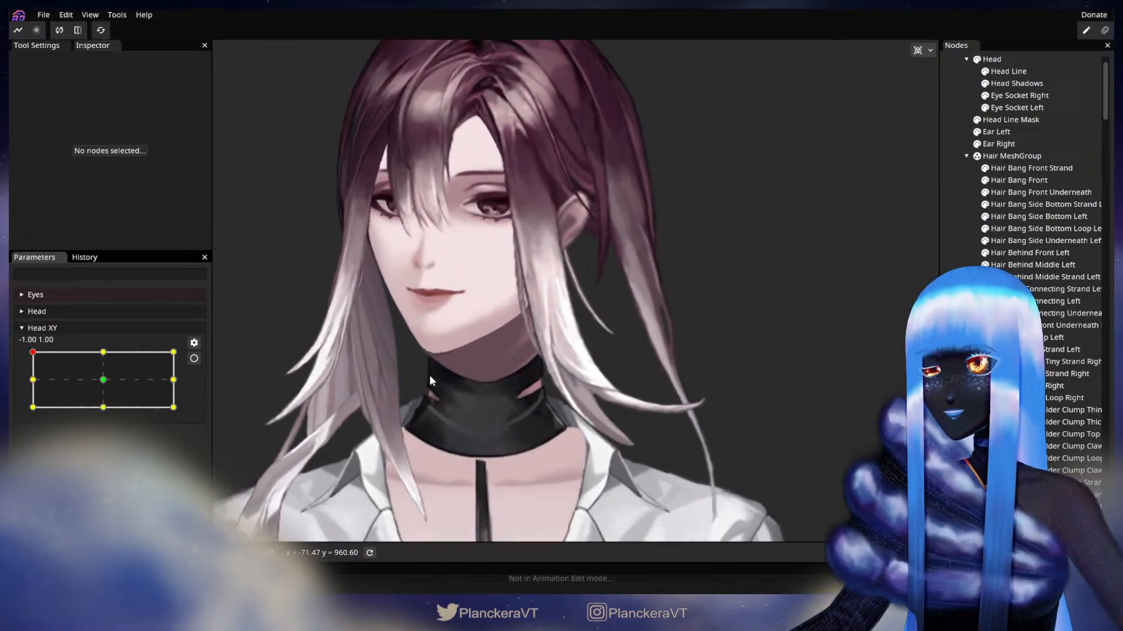
{"action": "scroll", "coordinate": [463, 425], "scroll_direction": "up", "scroll_amount": 5}
{"action": "left_click_drag", "start_coordinate": [463, 422], "coordinate": [480, 351]}
Enable editing at Head XY -1.00, 1.00 and adjust the middle vertices of the lower inner tip of Hair Bang Side Bottom Left.
{"action": "left_click", "coordinate": [194, 359]}
{"action": "scroll", "coordinate": [505, 438], "scroll_direction": "up", "scroll_amount": 3}
{"action": "left_click_drag", "start_coordinate": [505, 437], "coordinate": [486, 422]}
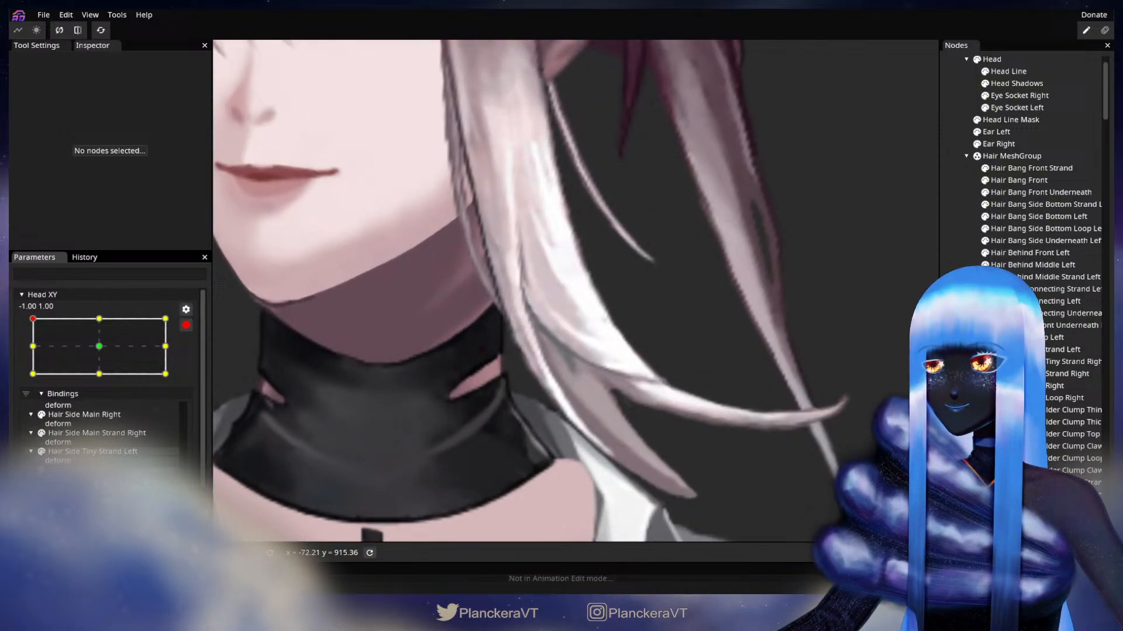
{"action": "left_click", "coordinate": [1030, 219]}
{"action": "scroll", "coordinate": [570, 401], "scroll_direction": "up", "scroll_amount": 2}
{"action": "left_click", "coordinate": [550, 370]}
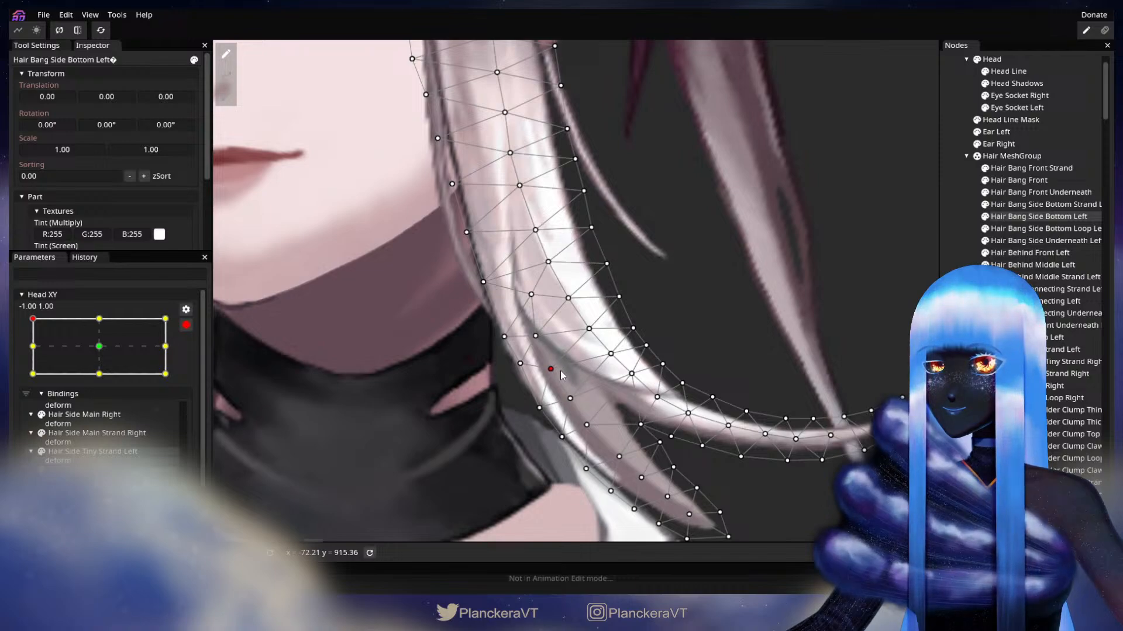
{"action": "left_click_drag", "start_coordinate": [587, 426], "coordinate": [606, 400]}
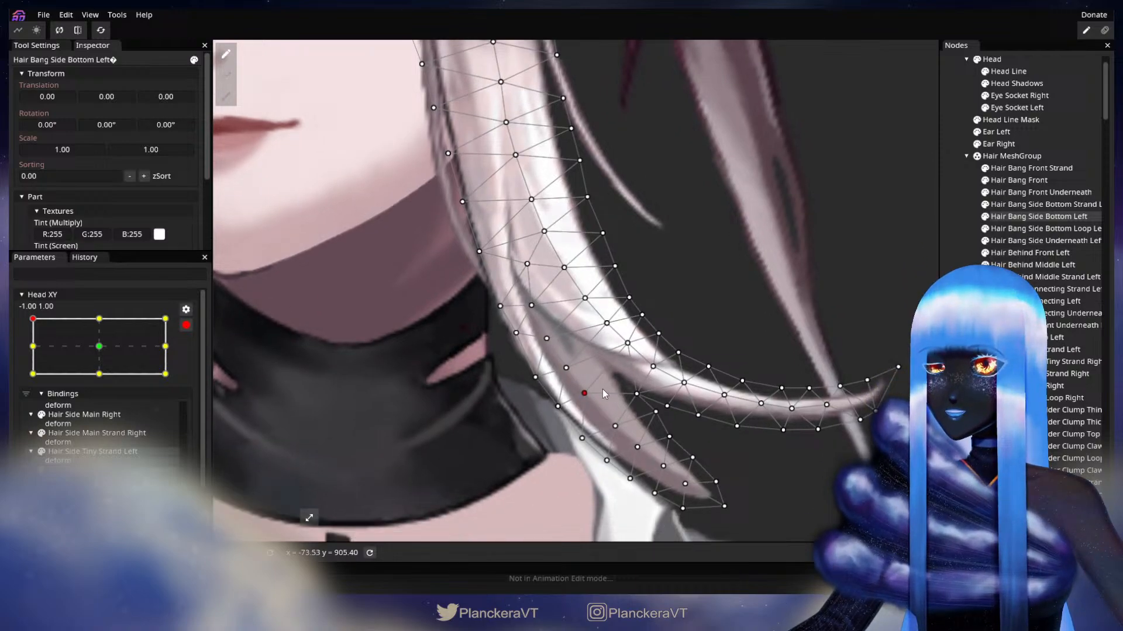
Adjust the vertices under the outward-curling tip beside the fork of Hair Bang Side Bottom Left, and deselect it.
{"action": "left_click", "coordinate": [667, 412]}
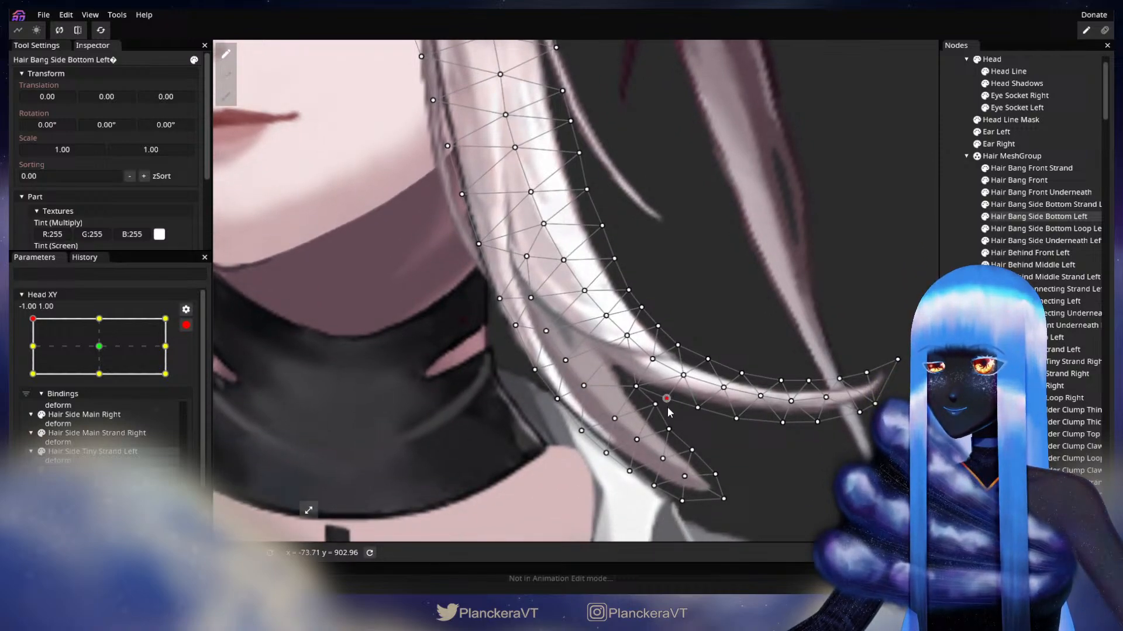
{"action": "left_click", "coordinate": [698, 409]}
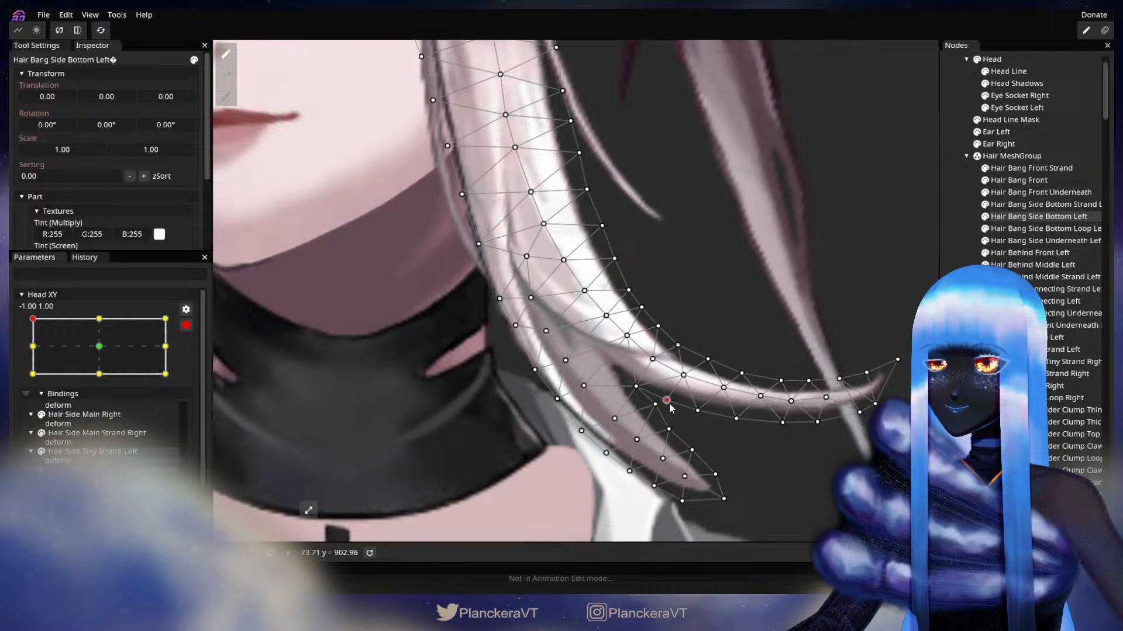
{"action": "left_click_drag", "start_coordinate": [670, 408], "coordinate": [670, 418]}
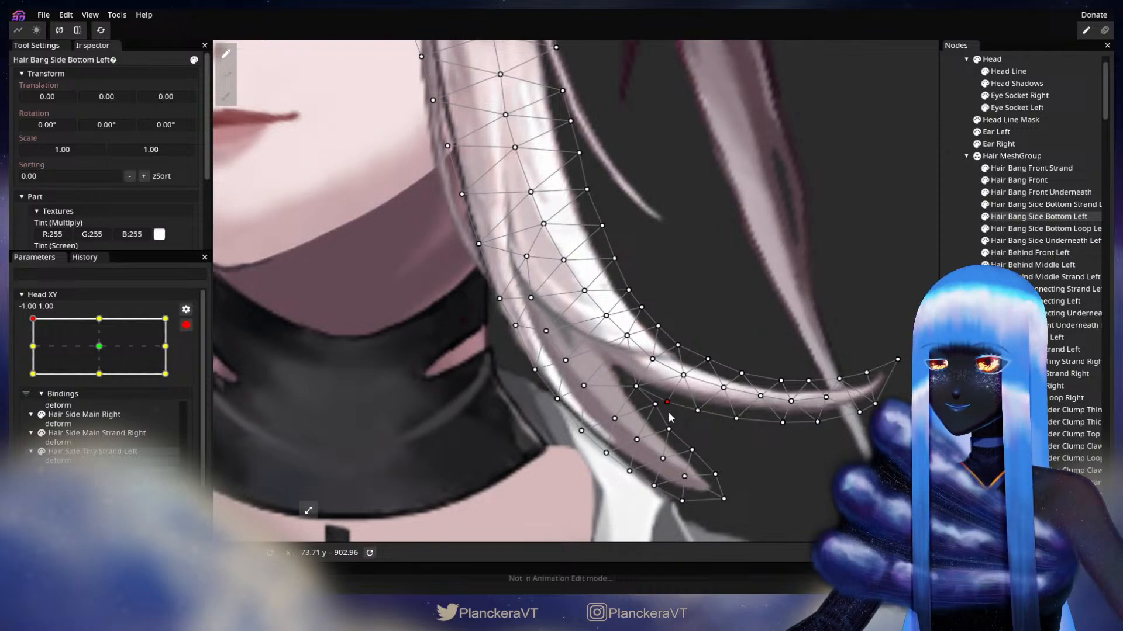
{"action": "left_click", "coordinate": [863, 436]}
Inspect the whole left side hair, turn off parameter editing, and test small movements around Head XY -1.00, 1.00.
{"action": "scroll", "coordinate": [863, 437], "scroll_direction": "down", "scroll_amount": 2}
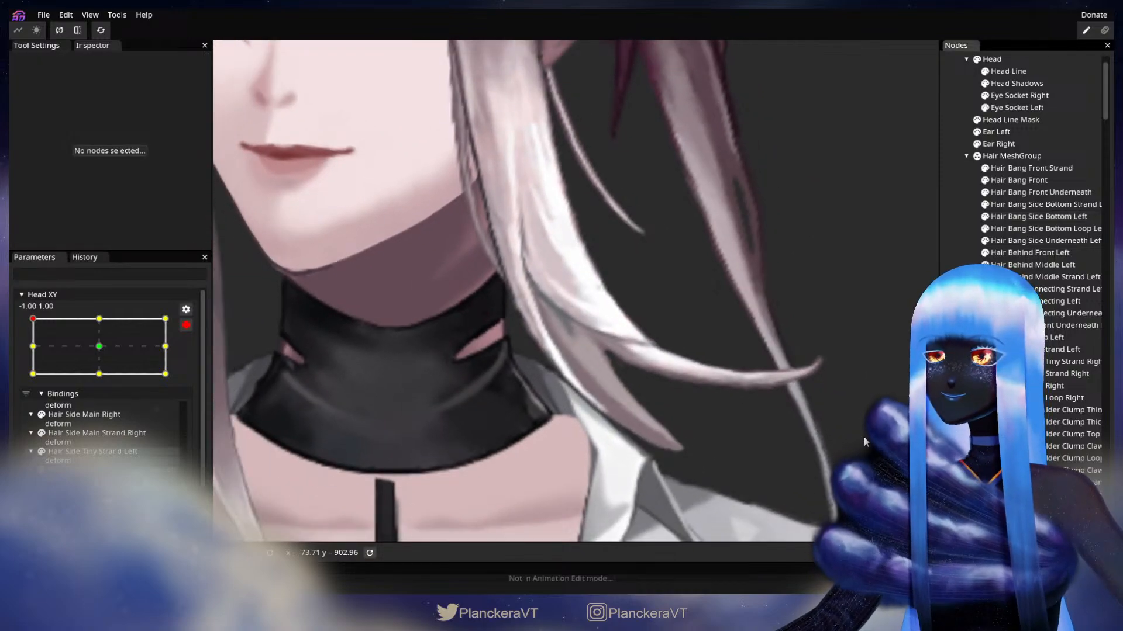
{"action": "scroll", "coordinate": [863, 436], "scroll_direction": "down", "scroll_amount": 1}
{"action": "scroll", "coordinate": [839, 430], "scroll_direction": "down", "scroll_amount": 2}
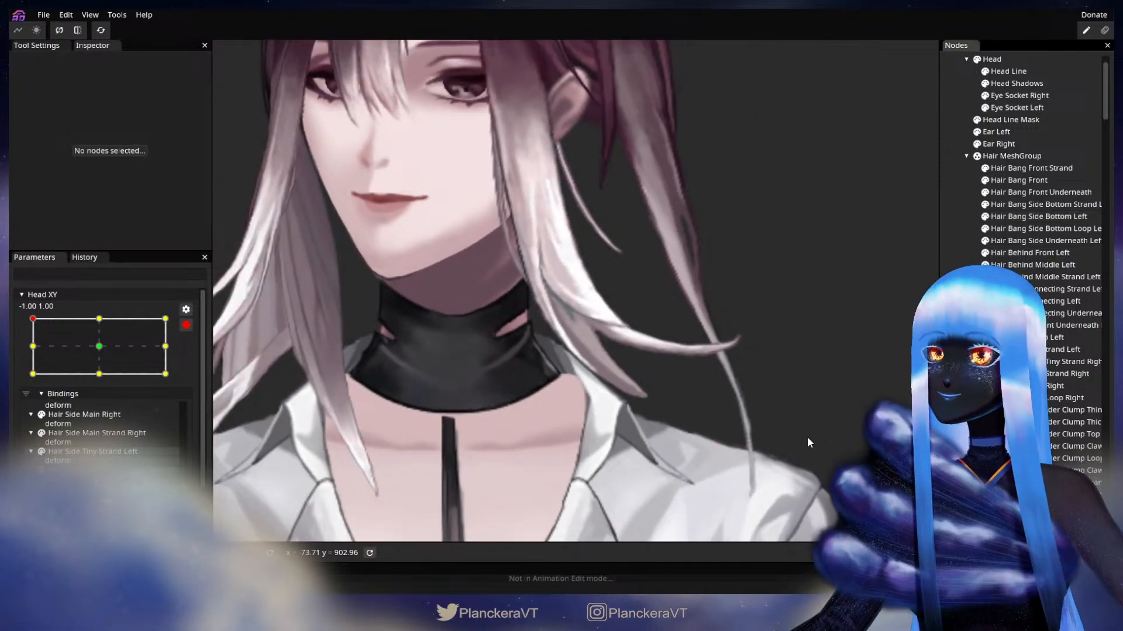
{"action": "scroll", "coordinate": [807, 439], "scroll_direction": "down", "scroll_amount": 4}
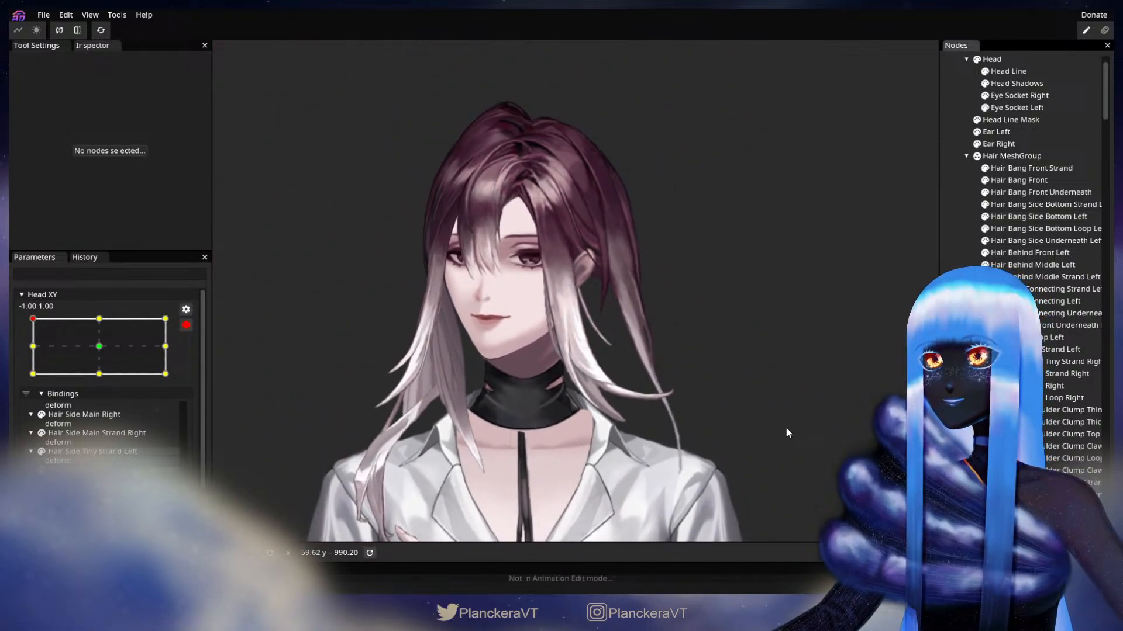
{"action": "scroll", "coordinate": [788, 433], "scroll_direction": "down", "scroll_amount": 1}
{"action": "left_click", "coordinate": [186, 325]}
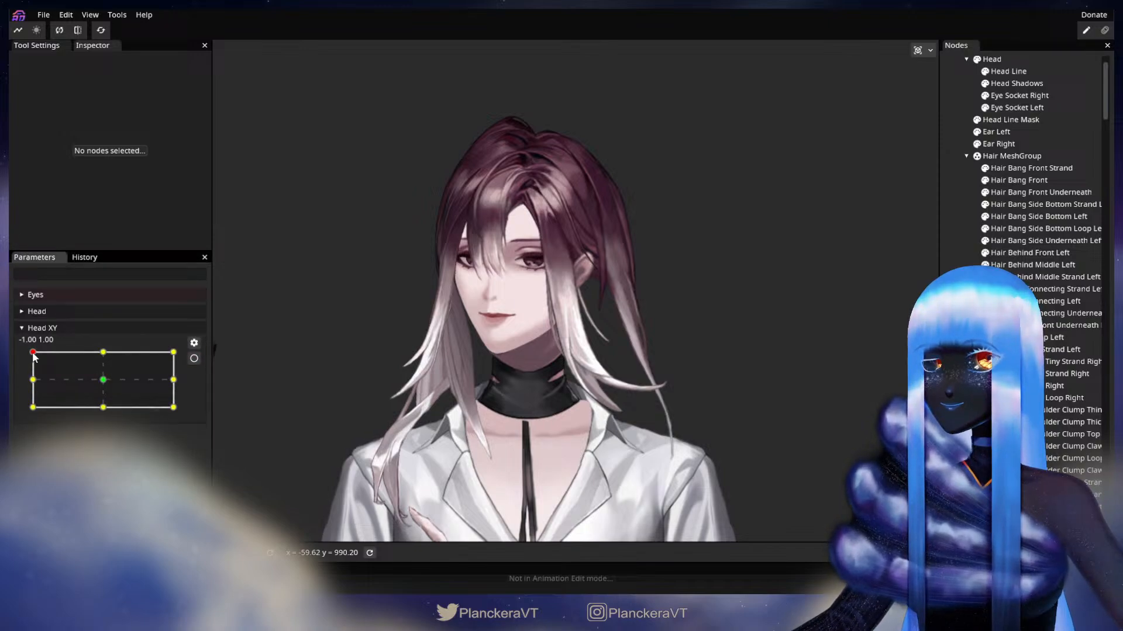
{"action": "mouse_move", "coordinate": [30, 349]}
{"action": "left_mouse_down"}
{"action": "mouse_move", "coordinate": [30, 379]}
{"action": "mouse_move", "coordinate": [28, 359]}
{"action": "left_mouse_up"}
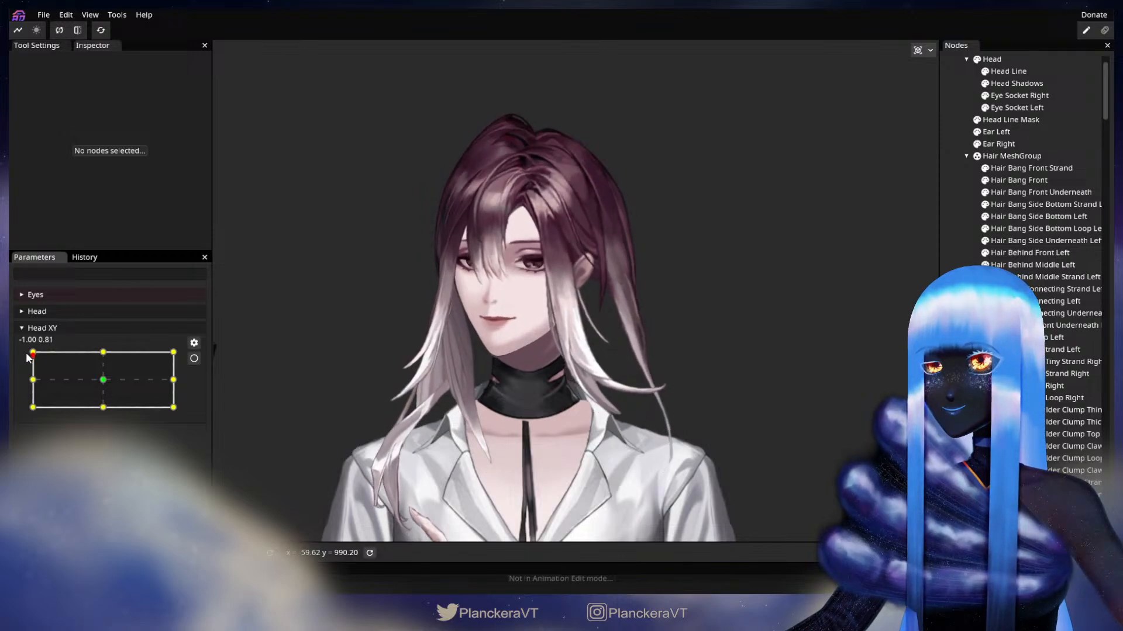
{"action": "mouse_move", "coordinate": [27, 357]}
{"action": "left_mouse_down"}
{"action": "mouse_move", "coordinate": [107, 344]}
{"action": "mouse_move", "coordinate": [28, 342]}
{"action": "mouse_move", "coordinate": [26, 386]}
{"action": "mouse_move", "coordinate": [31, 350]}
{"action": "left_mouse_up"}
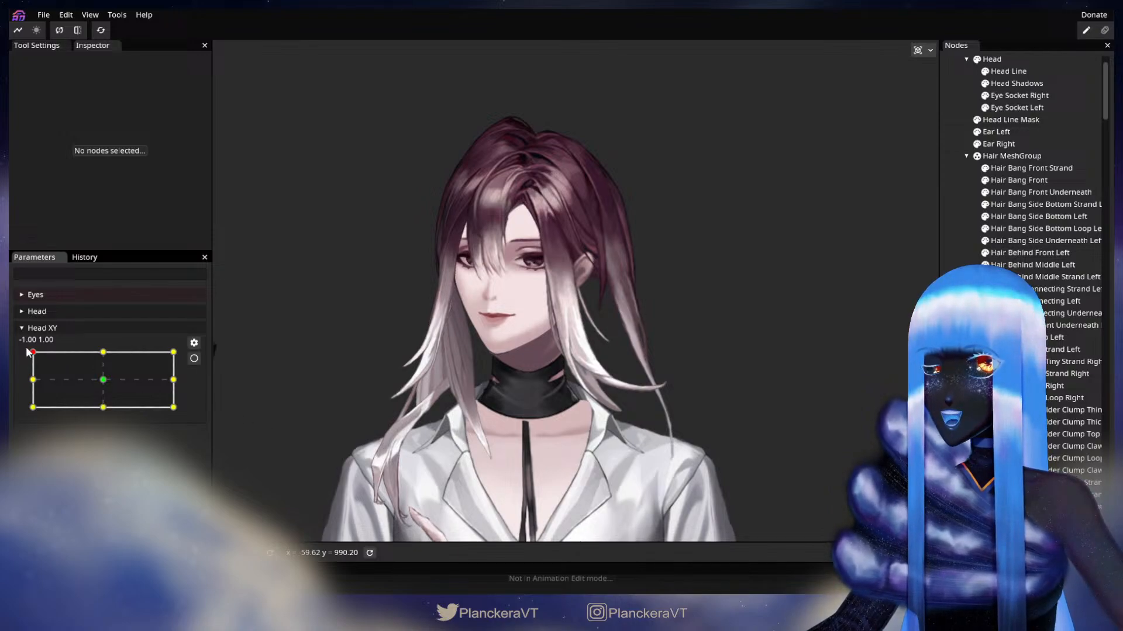
{"action": "left_click_drag", "start_coordinate": [32, 352], "coordinate": [35, 352]}
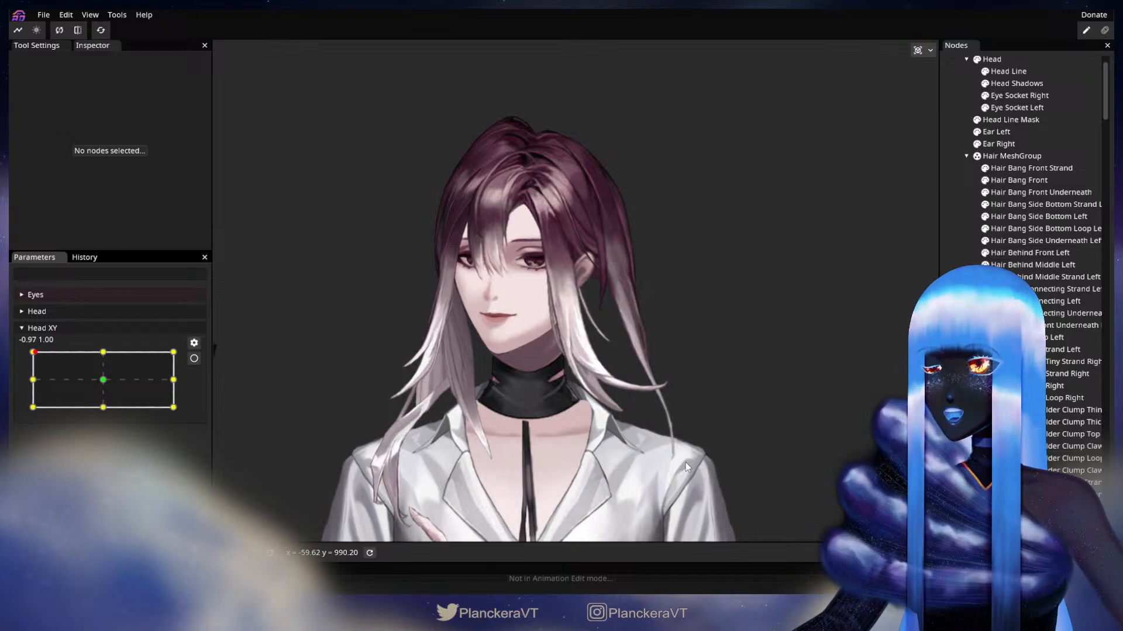
{"action": "left_click_drag", "start_coordinate": [658, 474], "coordinate": [581, 444]}
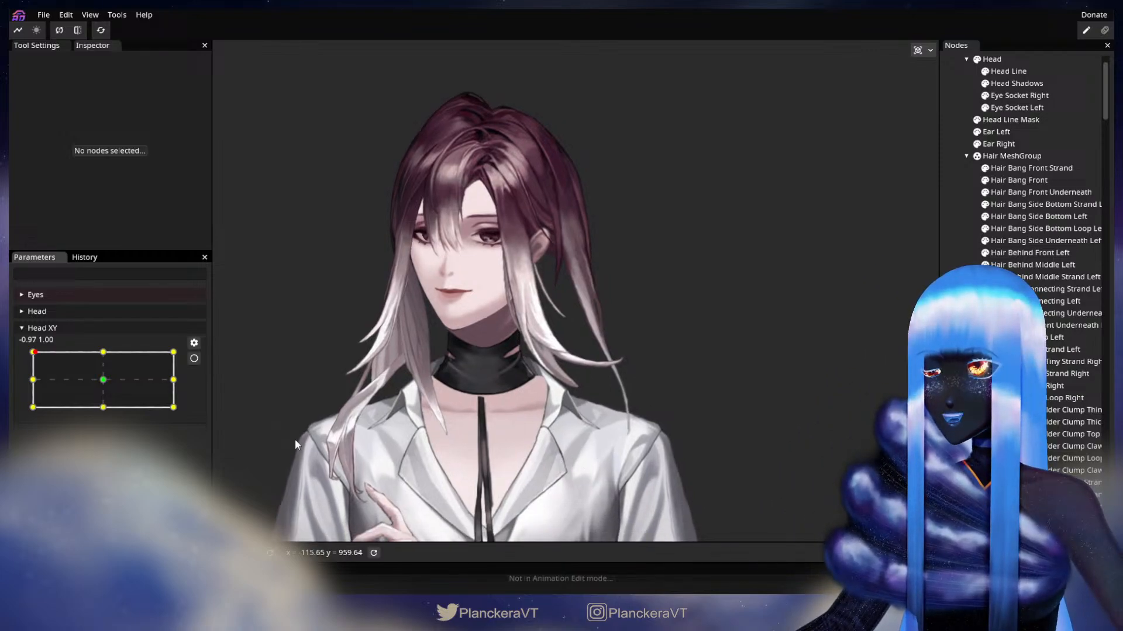
Move Head XY to -1.00, -1.00 and examine the upper part of the left bang.
{"action": "left_click_drag", "start_coordinate": [35, 352], "coordinate": [32, 404]}
{"action": "scroll", "coordinate": [486, 421], "scroll_direction": "up", "scroll_amount": 5}
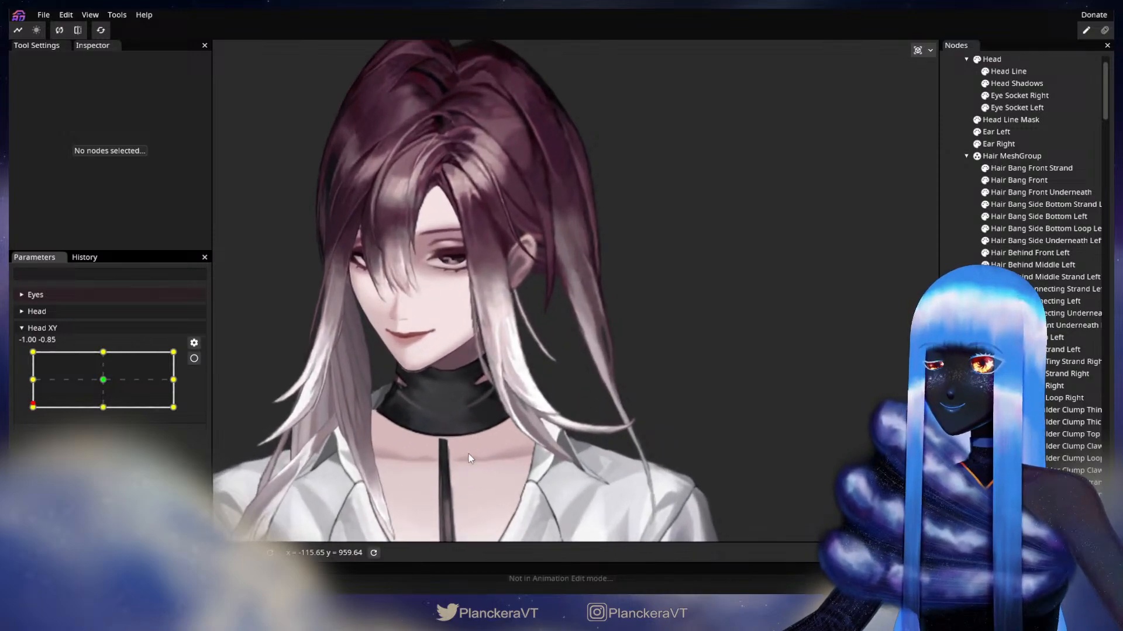
{"action": "scroll", "coordinate": [459, 433], "scroll_direction": "up", "scroll_amount": 6}
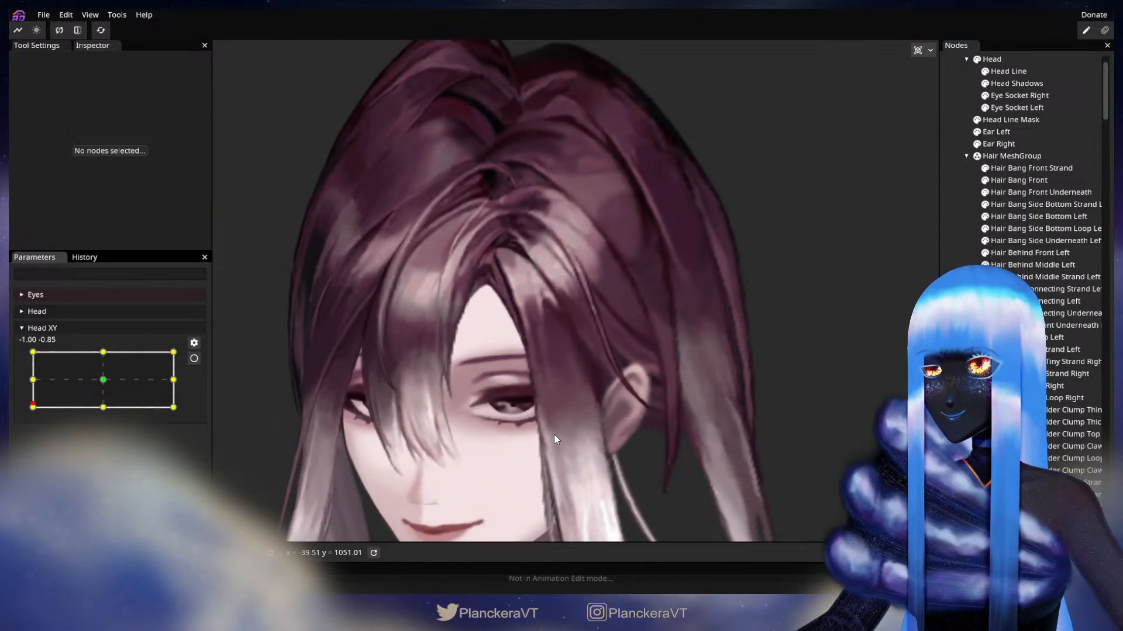
{"action": "mouse_move", "coordinate": [33, 405]}
{"action": "left_mouse_down"}
{"action": "mouse_move", "coordinate": [33, 381]}
{"action": "mouse_move", "coordinate": [31, 417]}
{"action": "left_mouse_up"}
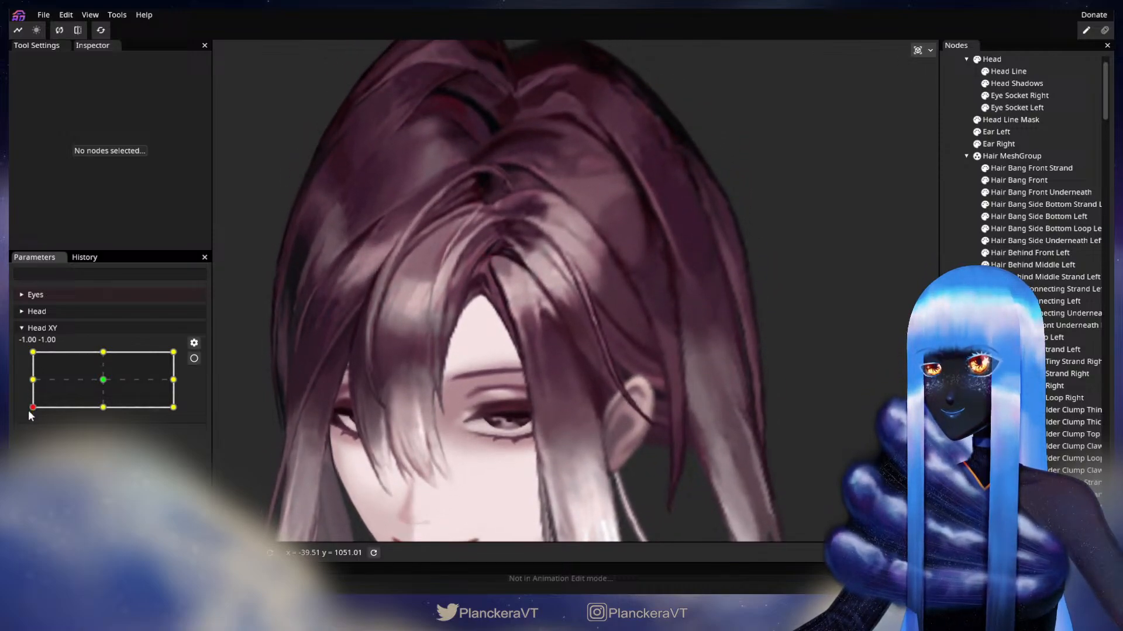
Enable editing at Head XY -1.00, -1.00 and adjust the upper centre-line vertices of Hair Bang Side Bottom Left.
{"action": "left_click", "coordinate": [193, 359]}
{"action": "scroll", "coordinate": [556, 415], "scroll_direction": "up", "scroll_amount": 4}
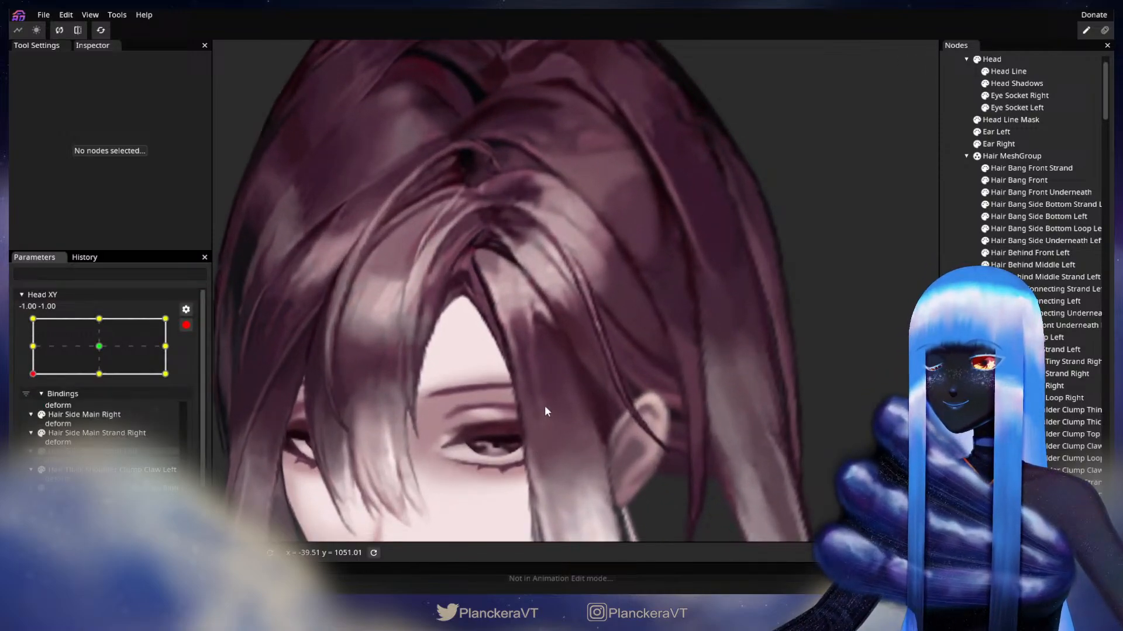
{"action": "left_click", "coordinate": [1049, 215]}
{"action": "scroll", "coordinate": [601, 359], "scroll_direction": "up", "scroll_amount": 3}
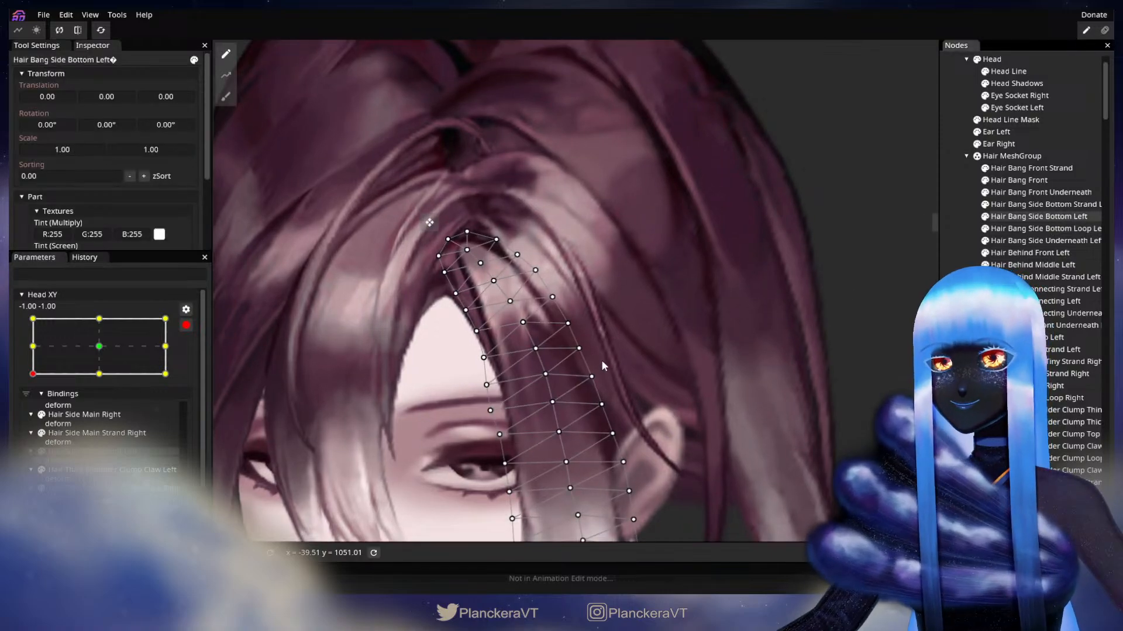
{"action": "left_click_drag", "start_coordinate": [549, 385], "coordinate": [620, 340]}
{"action": "scroll", "coordinate": [633, 327], "scroll_direction": "up", "scroll_amount": 3}
{"action": "left_click", "coordinate": [621, 311]}
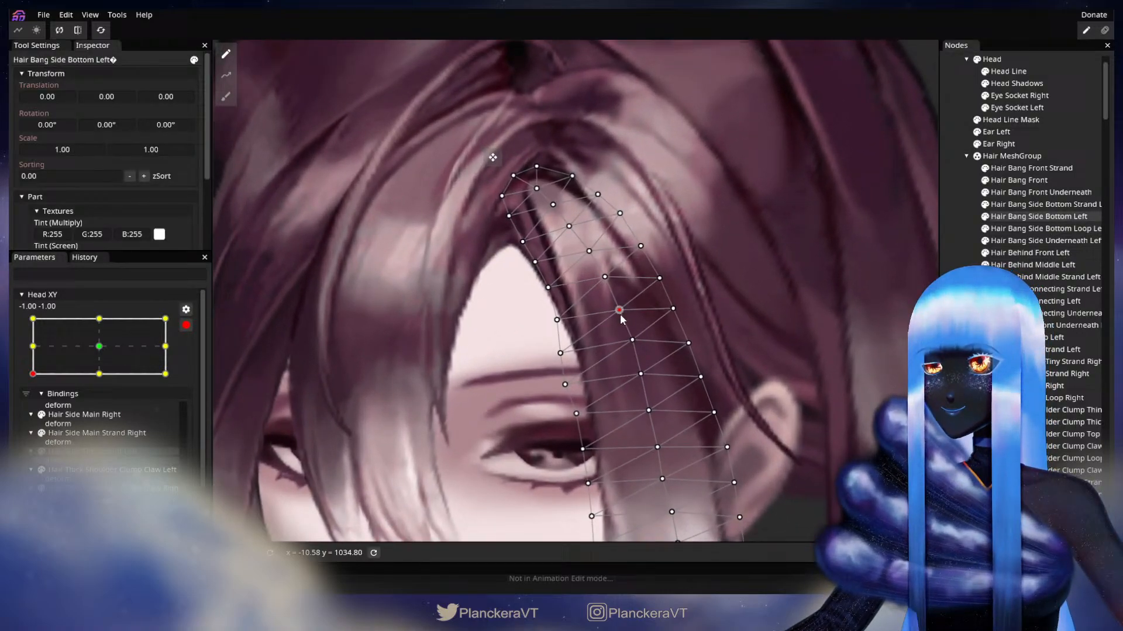
{"action": "left_click_drag", "start_coordinate": [618, 315], "coordinate": [626, 343]}
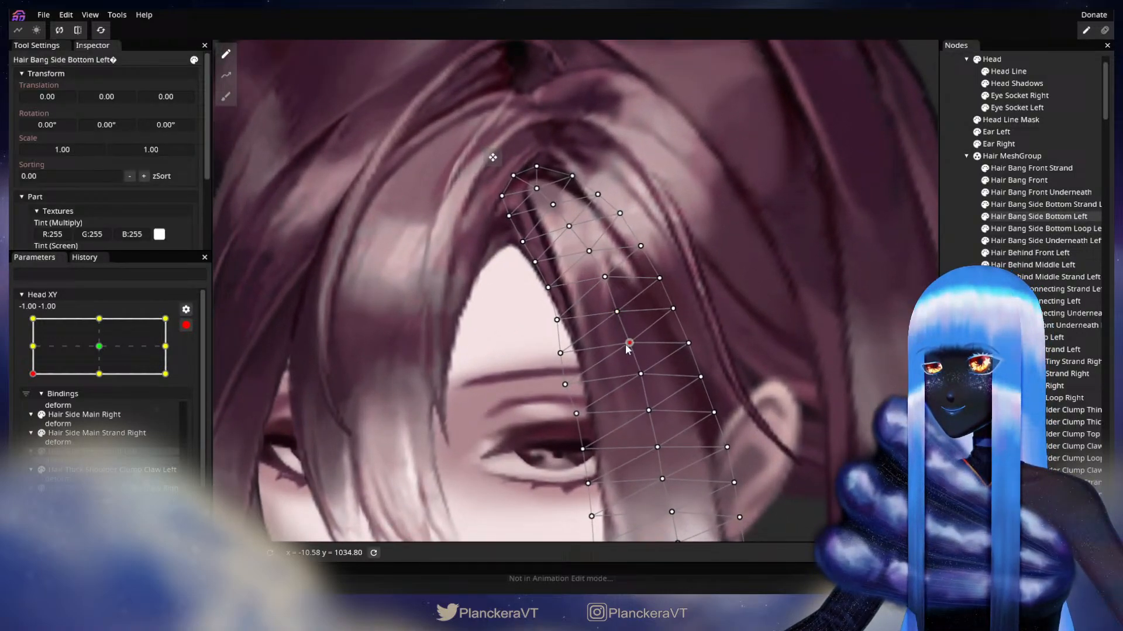
{"action": "left_click_drag", "start_coordinate": [635, 380], "coordinate": [682, 368]}
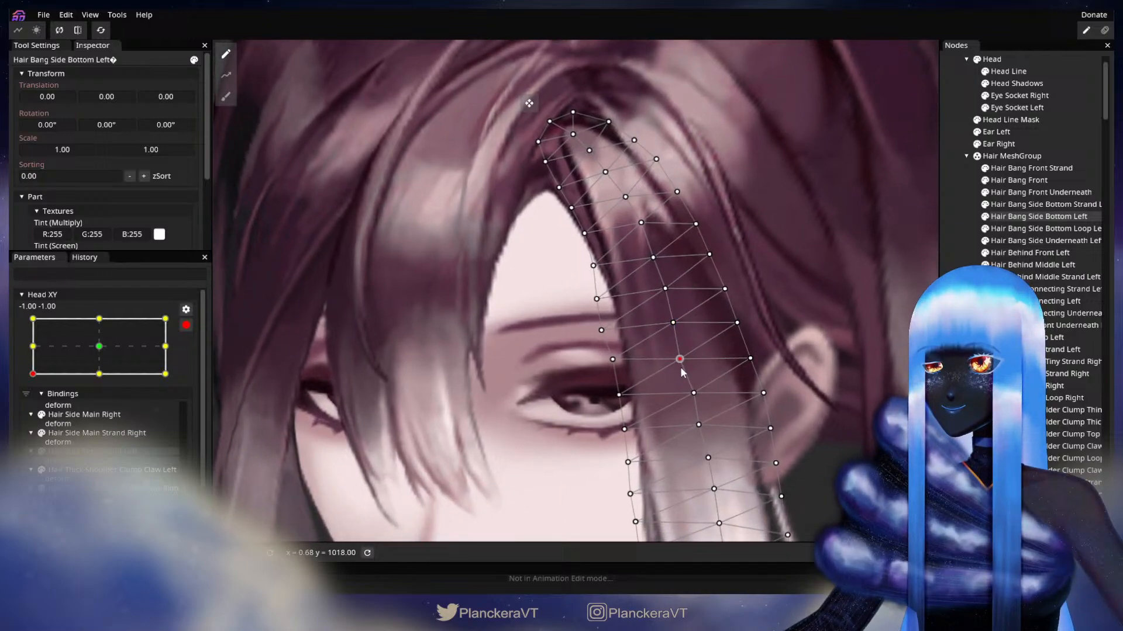
Adjust the inner edge vertices of Hair Bang Side Bottom Left beside the eye and forehead, and refine its centre line.
{"action": "left_click_drag", "start_coordinate": [612, 362], "coordinate": [616, 363]}
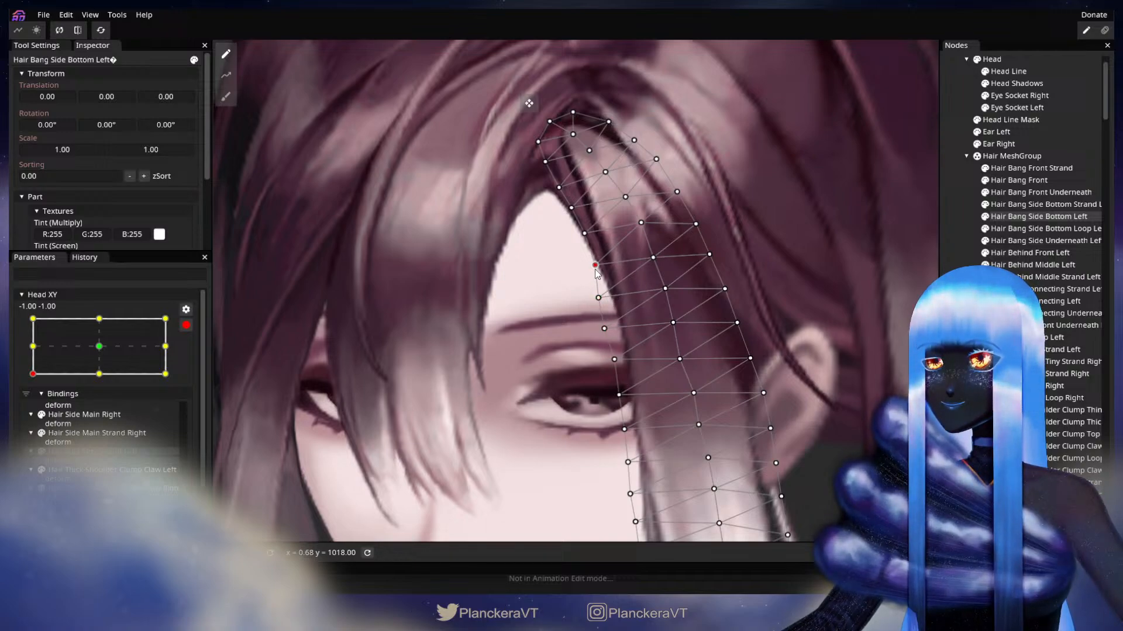
{"action": "scroll", "coordinate": [717, 334], "scroll_direction": "down", "scroll_amount": 2}
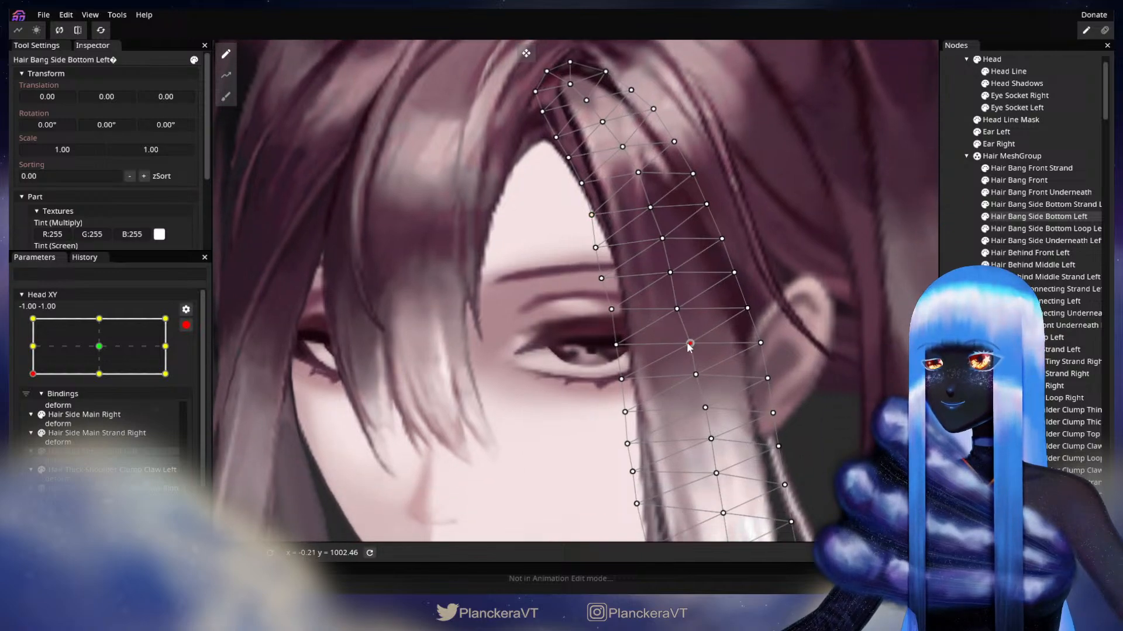
{"action": "scroll", "coordinate": [716, 344], "scroll_direction": "down", "scroll_amount": 2}
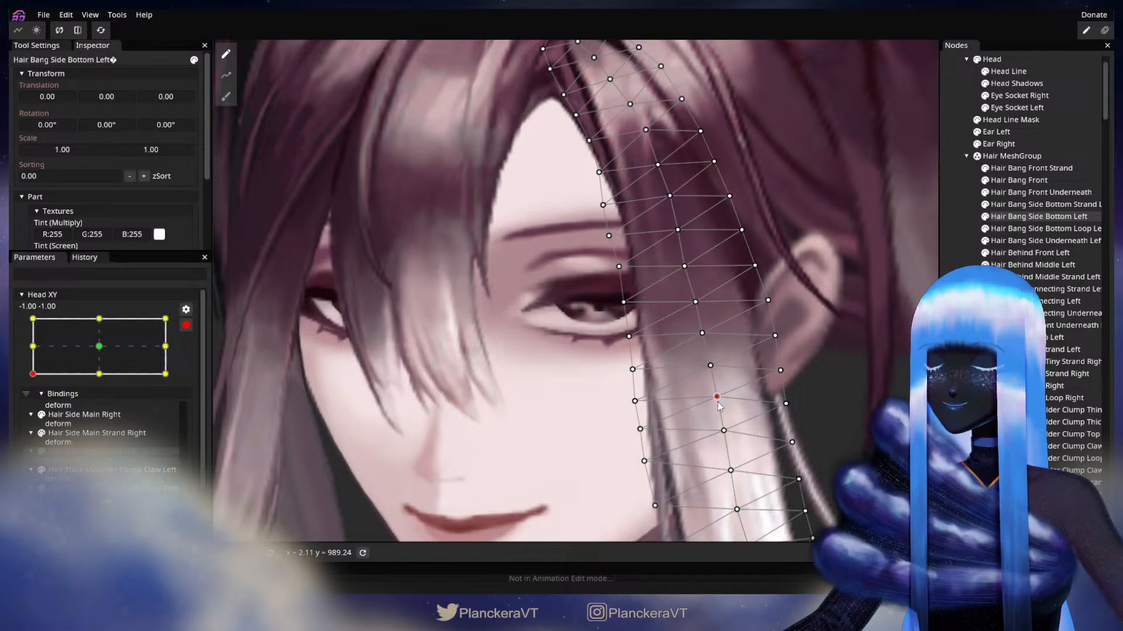
{"action": "scroll", "coordinate": [701, 345], "scroll_direction": "up", "scroll_amount": 3}
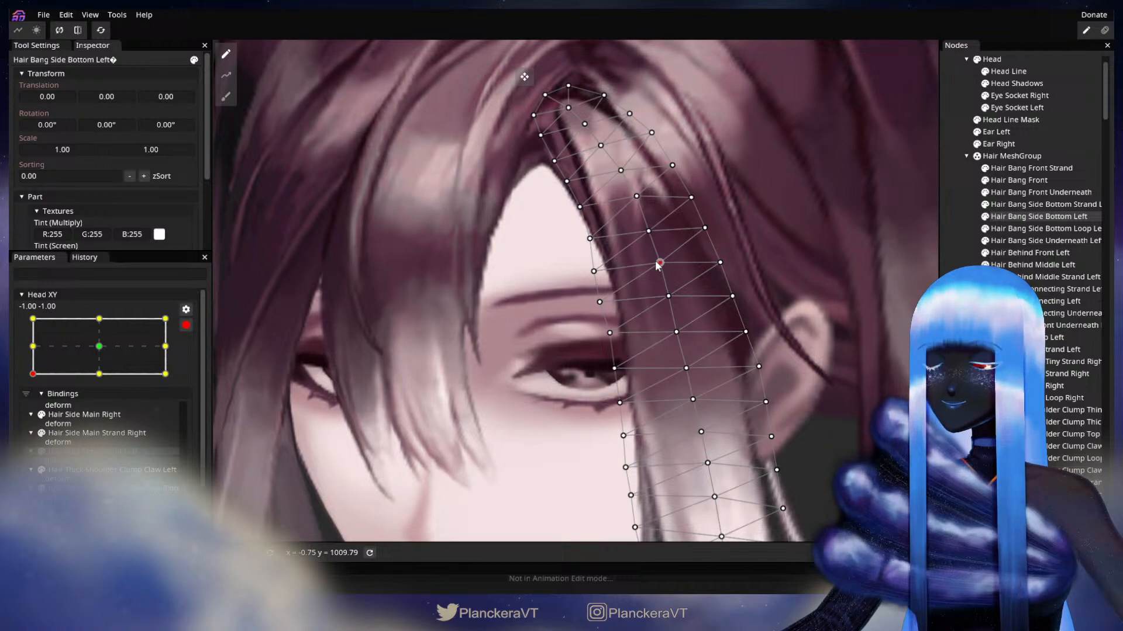
Deselect the left bang, turn off parameter editing, and test its motion near Head XY -1.00, -1.00.
{"action": "left_click", "coordinate": [861, 325]}
{"action": "scroll", "coordinate": [774, 381], "scroll_direction": "down", "scroll_amount": 2}
{"action": "scroll", "coordinate": [778, 377], "scroll_direction": "down", "scroll_amount": 5}
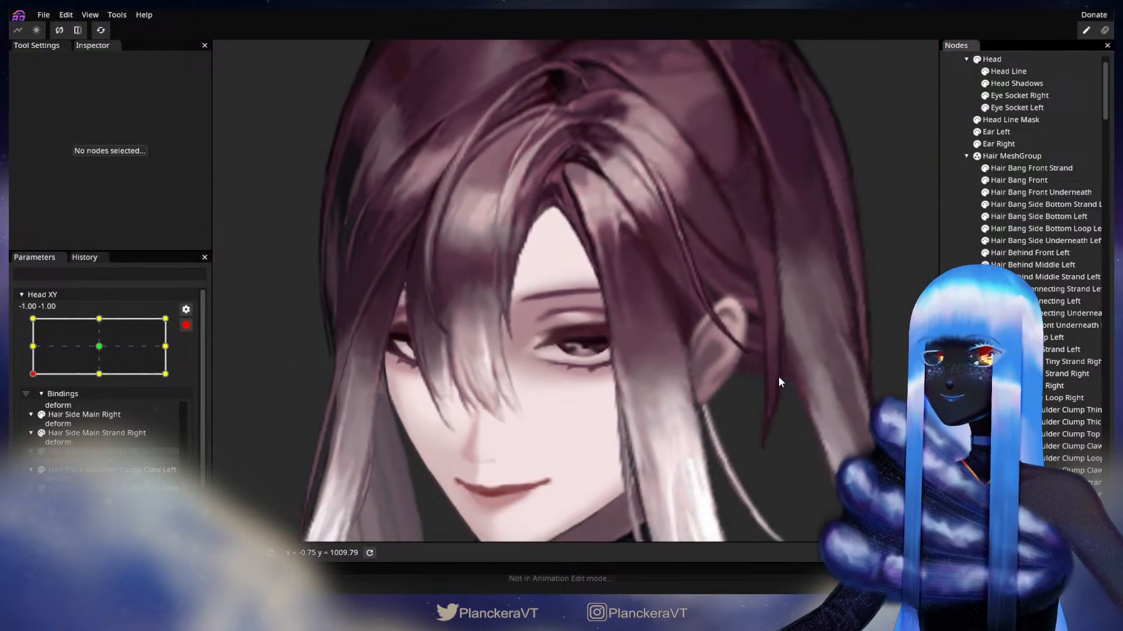
{"action": "left_click", "coordinate": [186, 325]}
{"action": "mouse_move", "coordinate": [34, 409]}
{"action": "left_mouse_down"}
{"action": "mouse_move", "coordinate": [32, 380]}
{"action": "mouse_move", "coordinate": [33, 408]}
{"action": "left_mouse_up"}
Enable editing at Head XY -1.00, -1.00, move the inner edge vertices of Hair Bang Side Bottom Left near the eyebrow outward, and deselect it.
{"action": "left_click", "coordinate": [195, 358]}
{"action": "scroll", "coordinate": [553, 398], "scroll_direction": "up", "scroll_amount": 5}
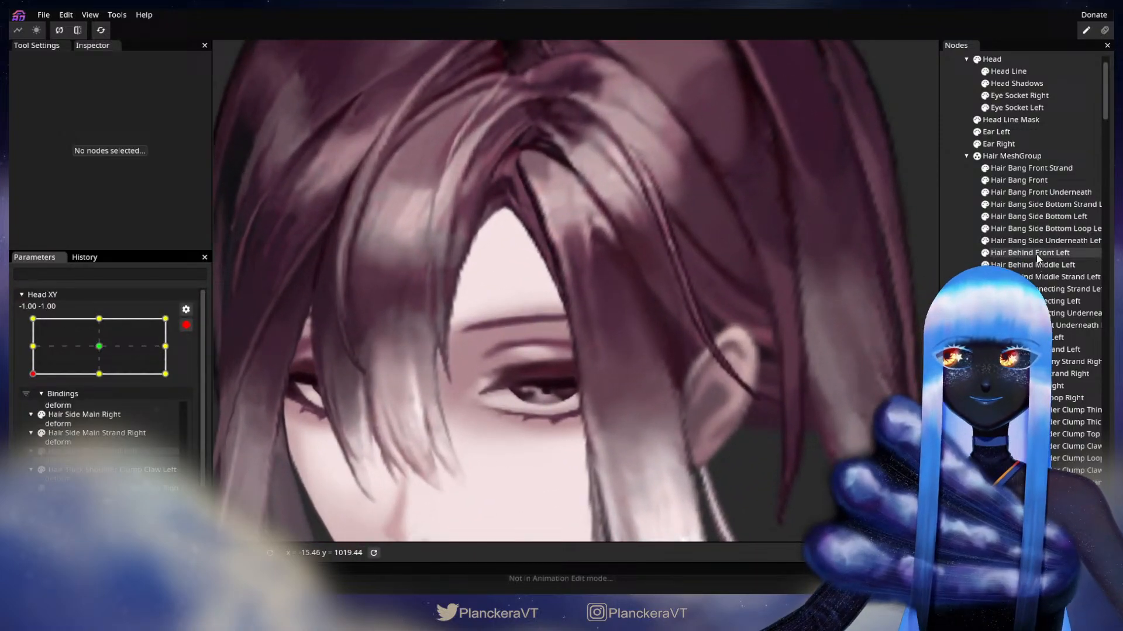
{"action": "left_click", "coordinate": [1052, 217]}
{"action": "scroll", "coordinate": [571, 393], "scroll_direction": "up", "scroll_amount": 1}
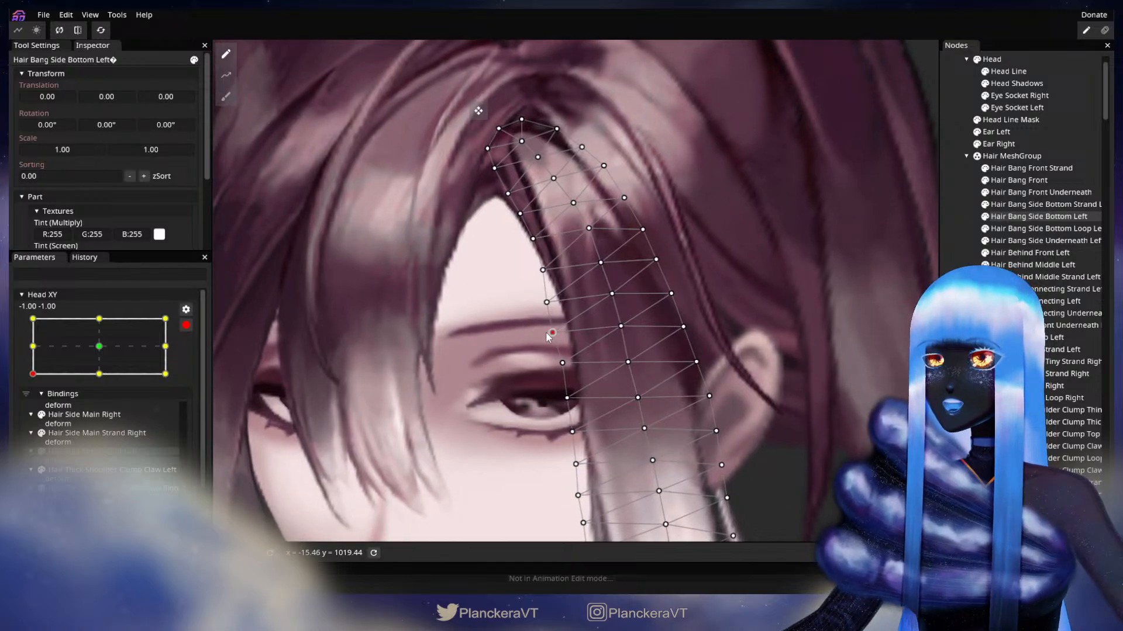
{"action": "left_click_drag", "start_coordinate": [546, 302], "coordinate": [543, 302]}
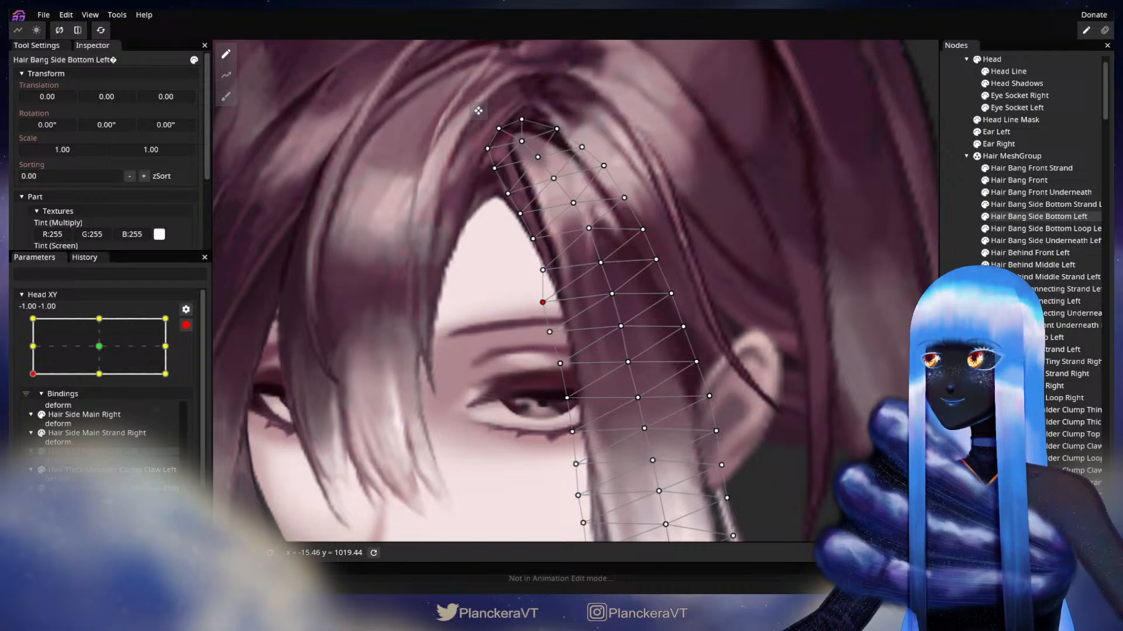
{"action": "left_click", "coordinate": [569, 384]}
{"action": "scroll", "coordinate": [576, 381], "scroll_direction": "down", "scroll_amount": 2}
{"action": "scroll", "coordinate": [571, 327], "scroll_direction": "down", "scroll_amount": 2}
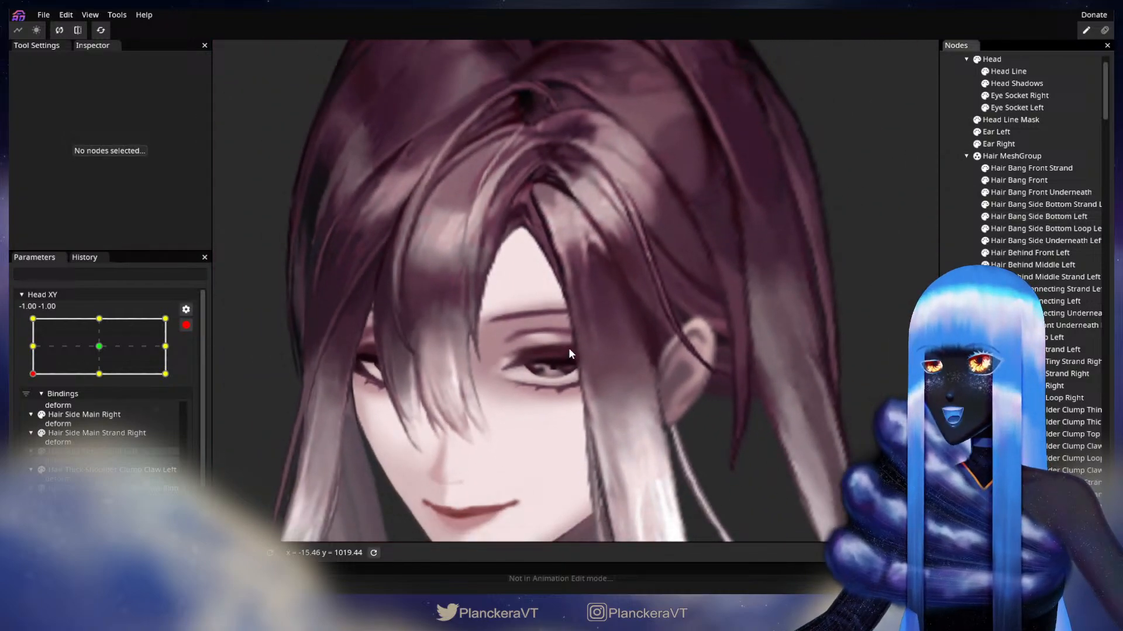
{"action": "scroll", "coordinate": [577, 325], "scroll_direction": "down", "scroll_amount": 3}
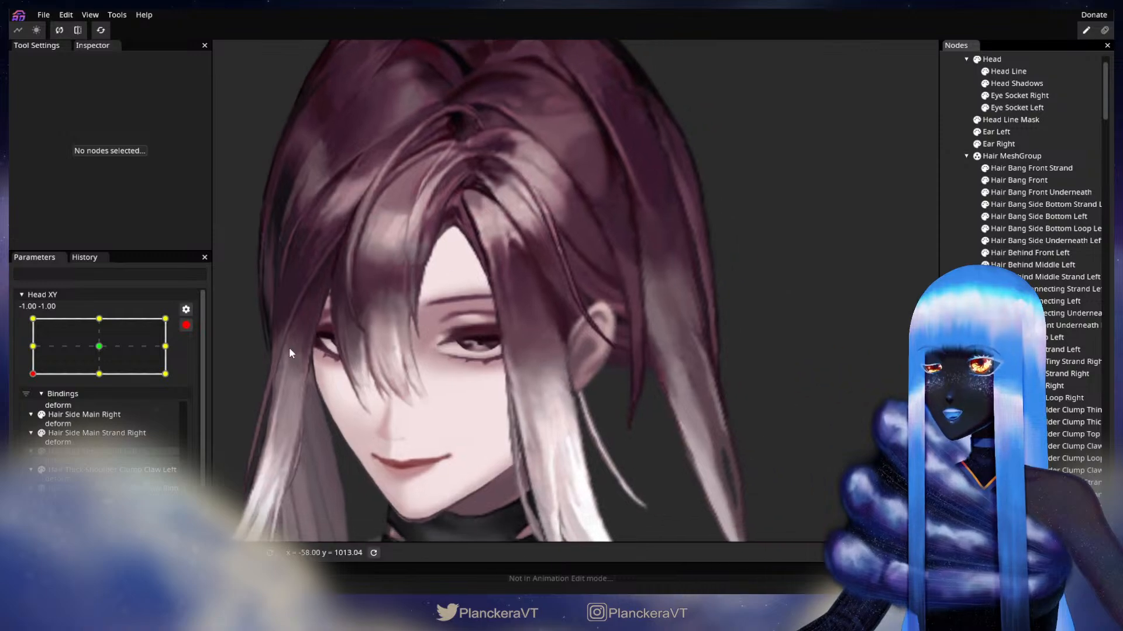
Turn off parameter editing and check the left bang's inner edge in motion around Head XY -1.00, -1.00.
{"action": "left_click", "coordinate": [186, 325]}
{"action": "mouse_move", "coordinate": [30, 408]}
{"action": "left_mouse_down"}
{"action": "mouse_move", "coordinate": [31, 384]}
{"action": "mouse_move", "coordinate": [28, 414]}
{"action": "left_mouse_up"}
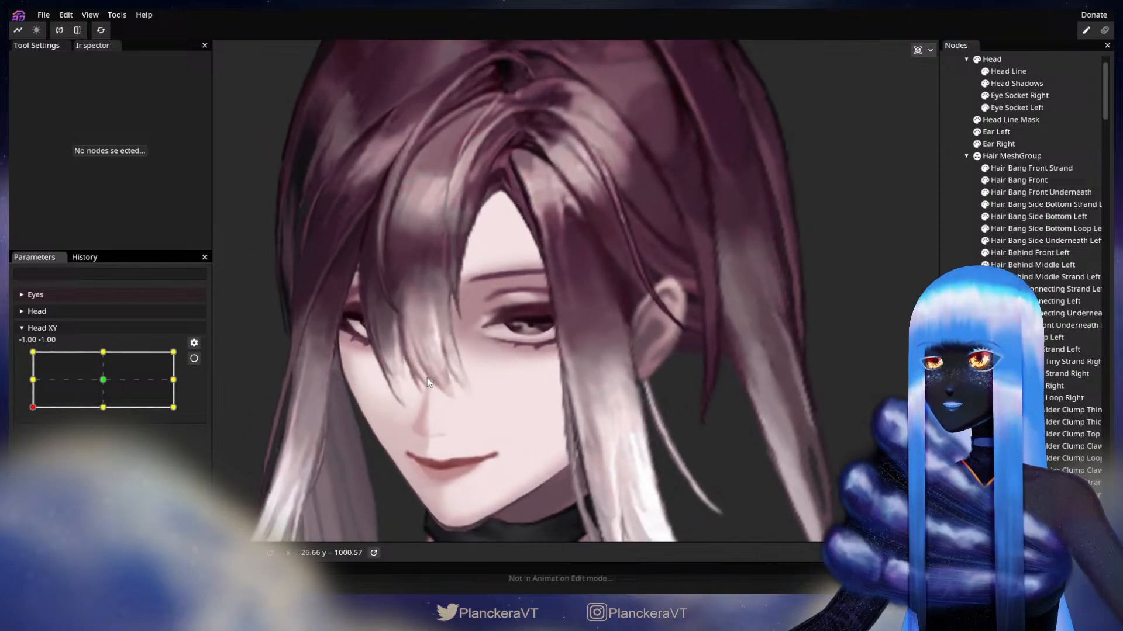
Enable editing at Head XY -1.00, -1.00, adjust the inner edge vertices of Hair Bang Side Bottom Left beside the eye and upper cheek, and deselect it.
{"action": "left_click", "coordinate": [194, 359]}
{"action": "scroll", "coordinate": [471, 384], "scroll_direction": "up", "scroll_amount": 3}
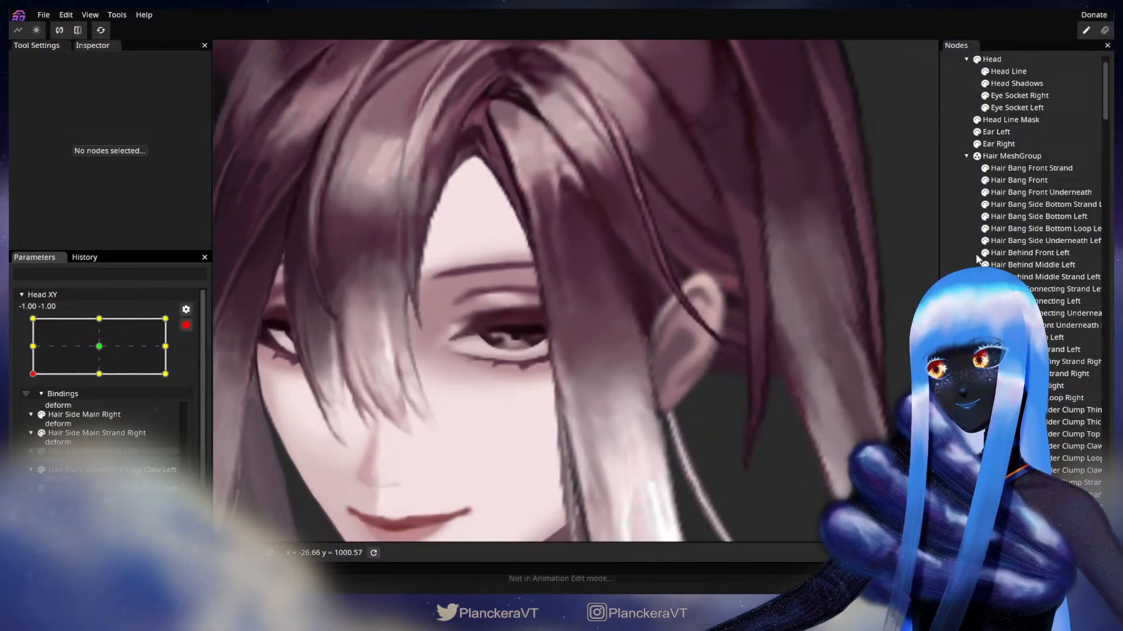
{"action": "left_click", "coordinate": [1033, 216]}
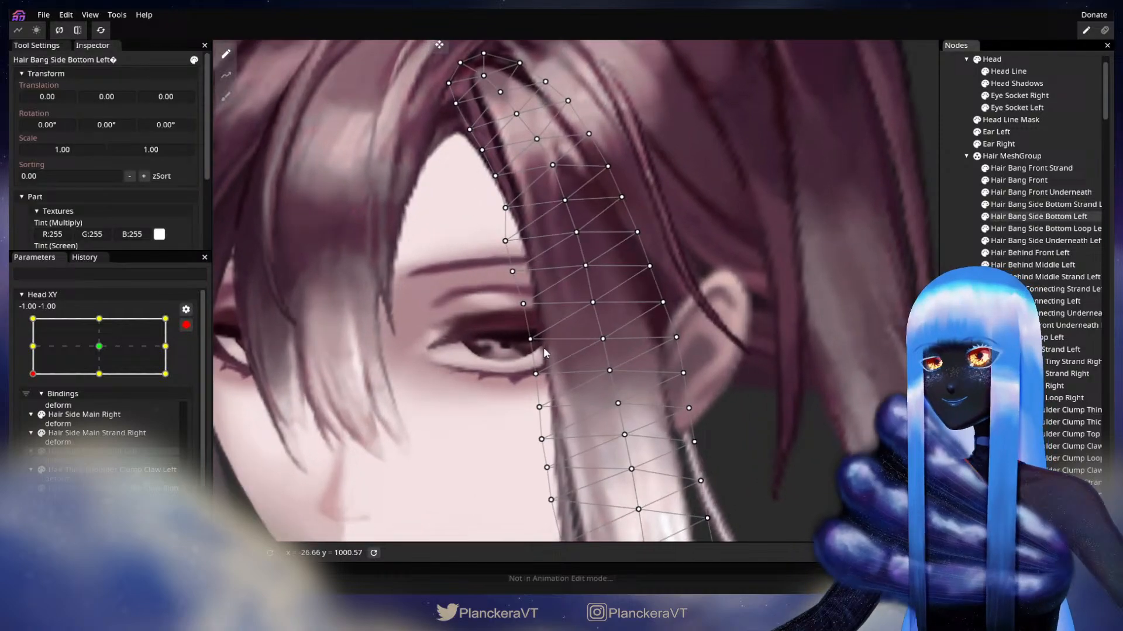
{"action": "left_click", "coordinate": [523, 305]}
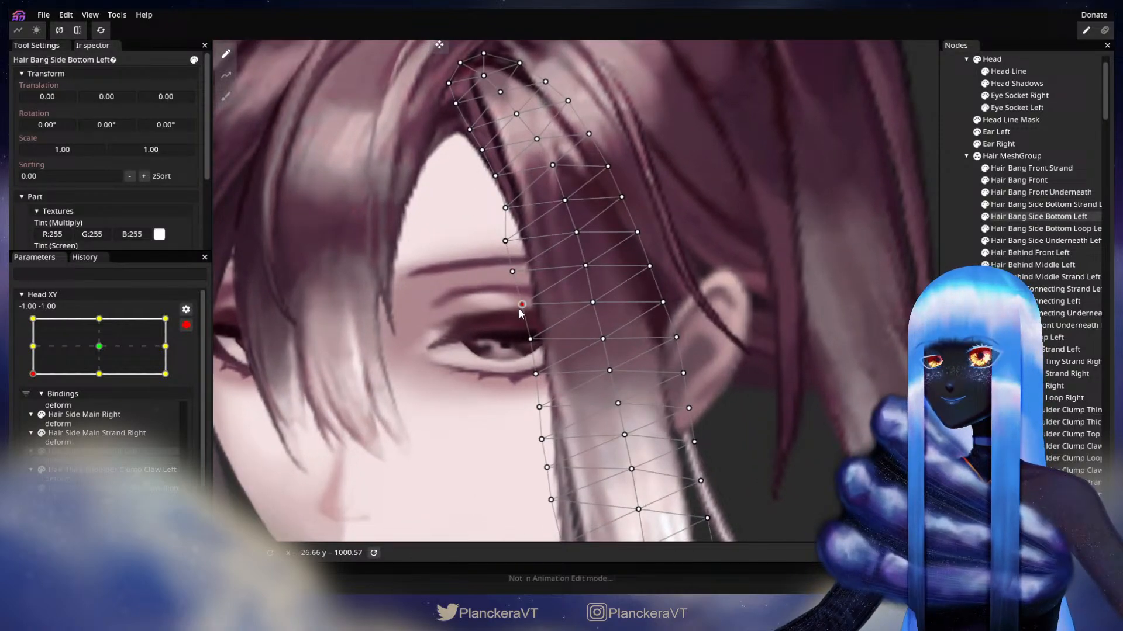
{"action": "left_click_drag", "start_coordinate": [518, 347], "coordinate": [587, 298]}
{"action": "left_click", "coordinate": [602, 326]}
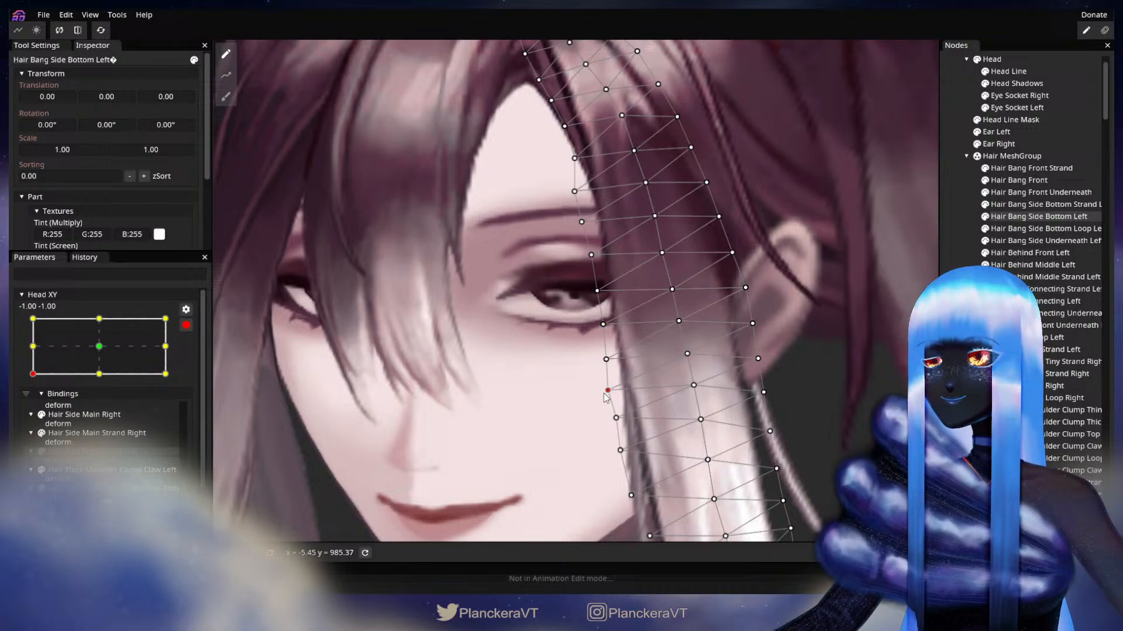
{"action": "left_click_drag", "start_coordinate": [692, 340], "coordinate": [666, 379]}
{"action": "key", "text": "Escape"}
Turn off parameter editing and test how the left bang moves around Head XY -1.00, -1.00.
{"action": "scroll", "coordinate": [667, 380], "scroll_direction": "down", "scroll_amount": 2}
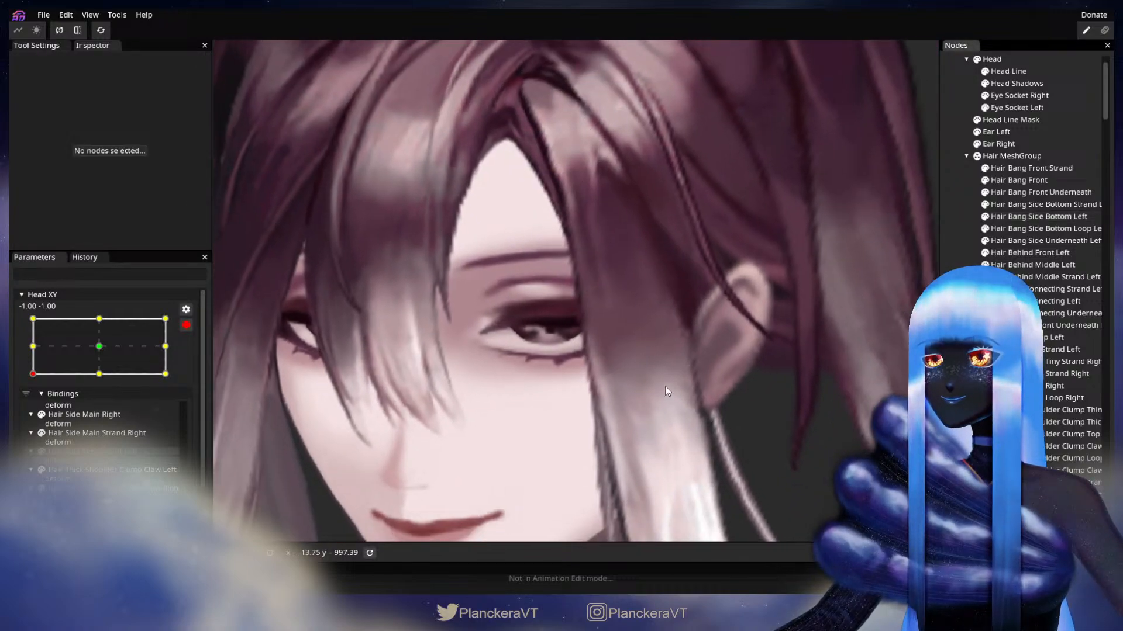
{"action": "scroll", "coordinate": [667, 378], "scroll_direction": "down", "scroll_amount": 3}
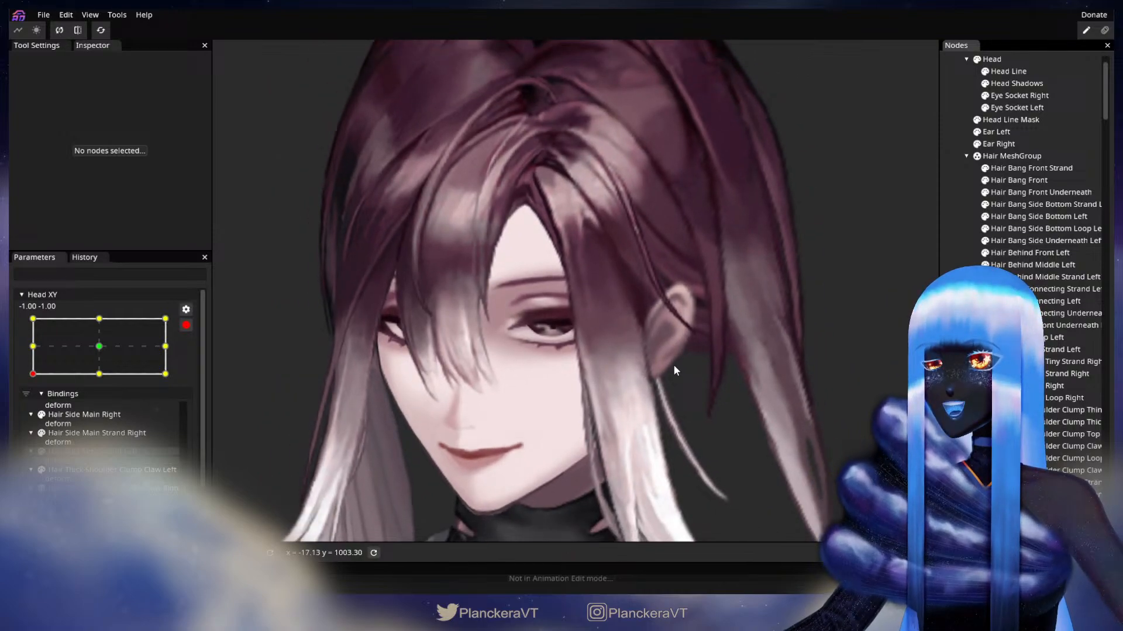
{"action": "left_click", "coordinate": [186, 325]}
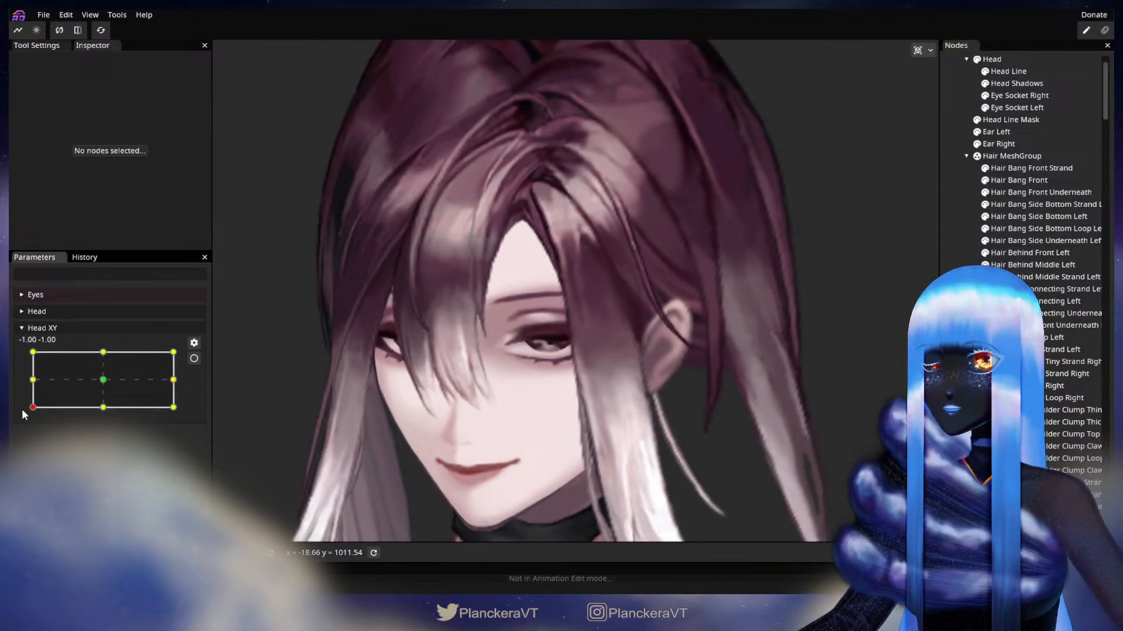
{"action": "mouse_move", "coordinate": [33, 408]}
{"action": "left_mouse_down"}
{"action": "mouse_move", "coordinate": [32, 384]}
{"action": "mouse_move", "coordinate": [29, 414]}
{"action": "left_mouse_up"}
Re-enable editing at Head XY -1.00, -1.00, adjust the centre-line vertices of Hair Bang Side Bottom Left at eye level, and save the model.
{"action": "scroll", "coordinate": [479, 332], "scroll_direction": "up", "scroll_amount": 2}
{"action": "left_click", "coordinate": [194, 359]}
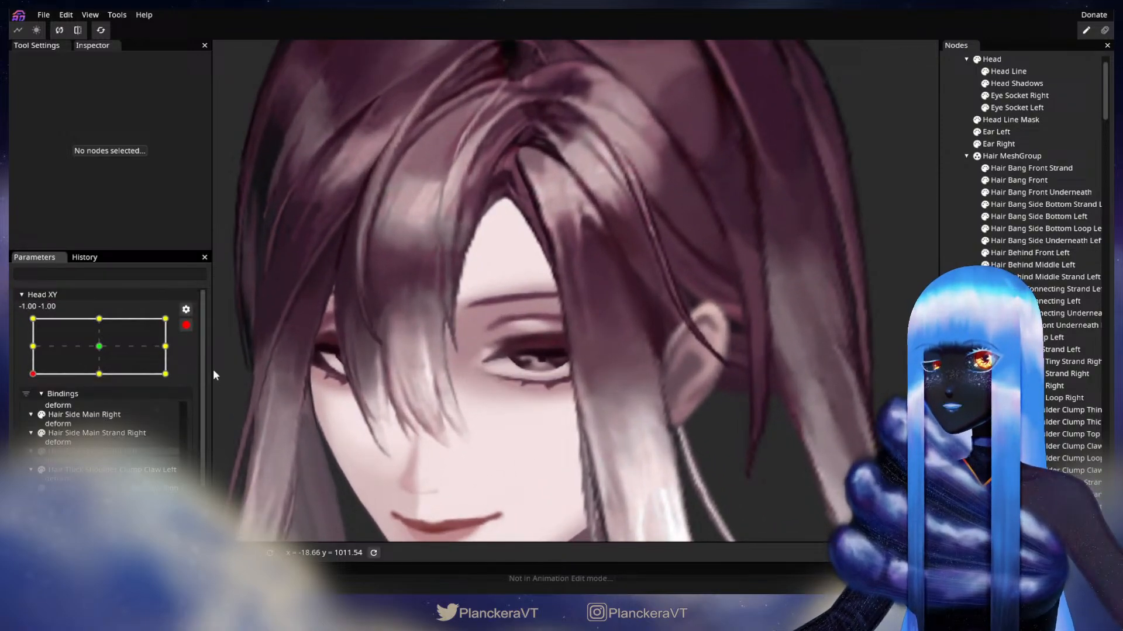
{"action": "scroll", "coordinate": [575, 370], "scroll_direction": "up", "scroll_amount": 4}
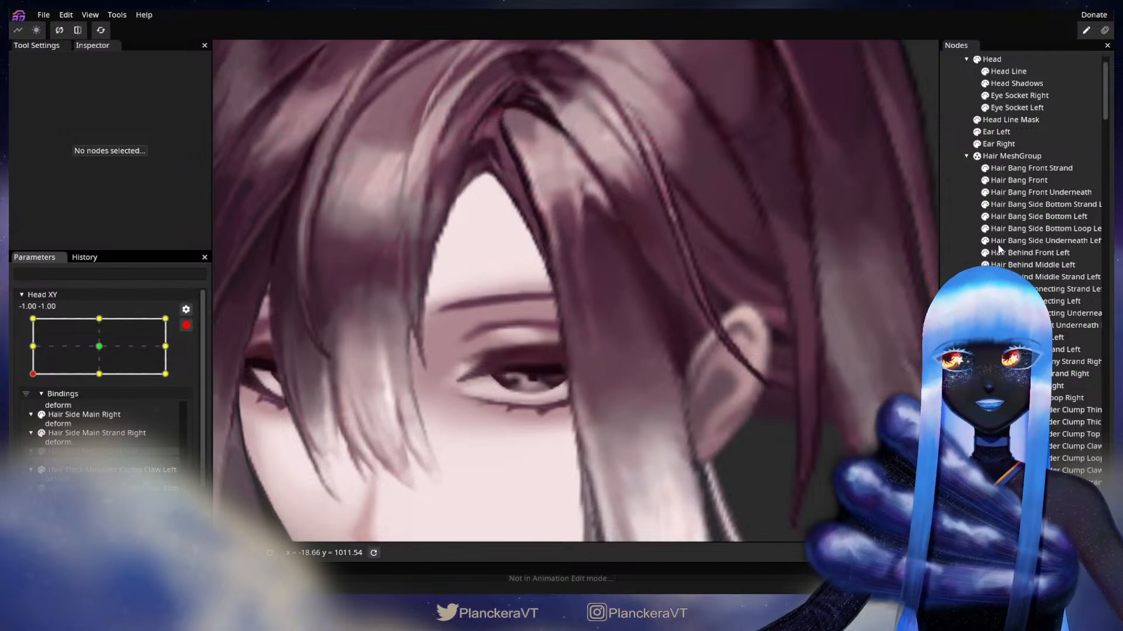
{"action": "left_click", "coordinate": [1025, 216]}
{"action": "scroll", "coordinate": [675, 372], "scroll_direction": "up", "scroll_amount": 3}
{"action": "left_click", "coordinate": [627, 353]}
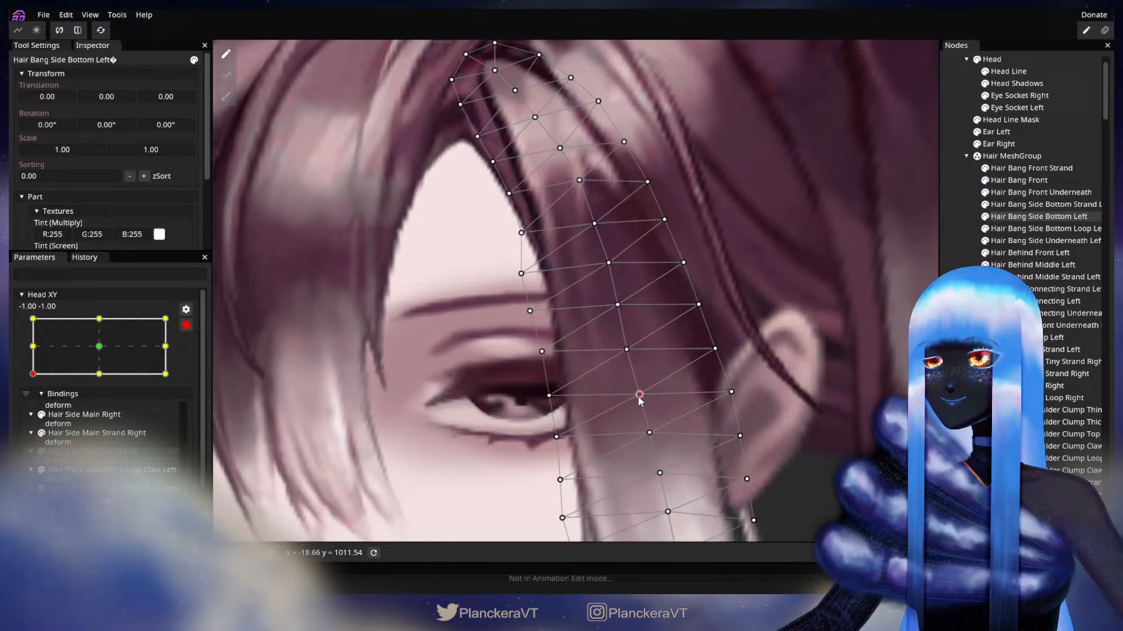
{"action": "left_click_drag", "start_coordinate": [638, 398], "coordinate": [673, 347]}
{"action": "left_click", "coordinate": [675, 349]}
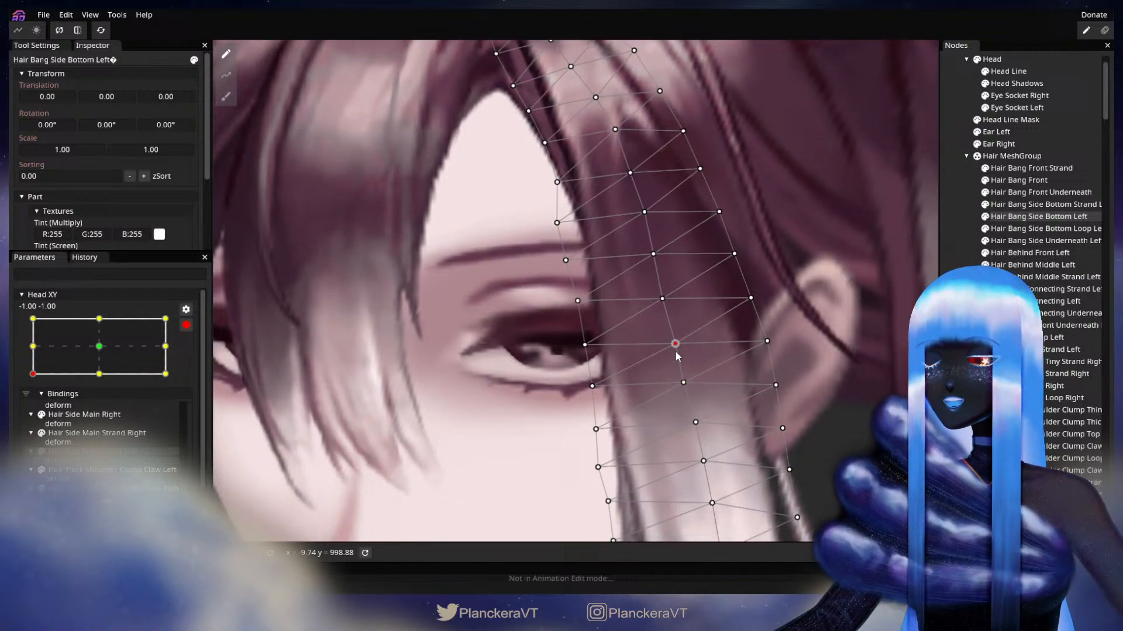
{"action": "left_click_drag", "start_coordinate": [679, 327], "coordinate": [685, 365]}
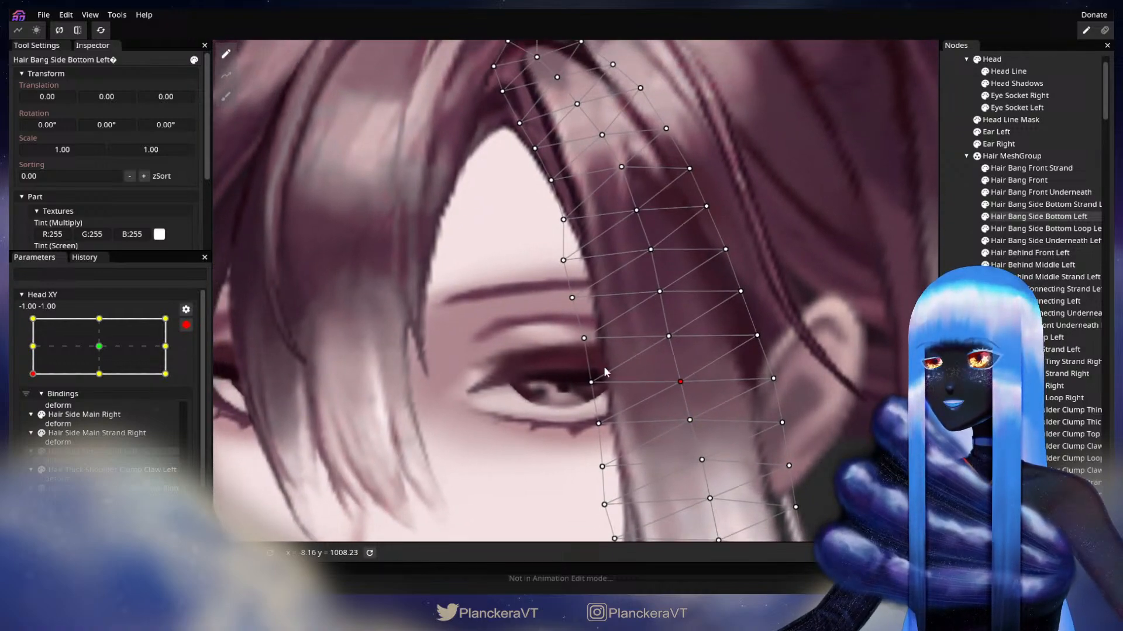
{"action": "key", "text": "ctrl+s"}
Smooth the inner edge vertices of Hair Bang Side Bottom Left from the eye up to the forehead, and deselect the part.
{"action": "left_click", "coordinate": [590, 383]}
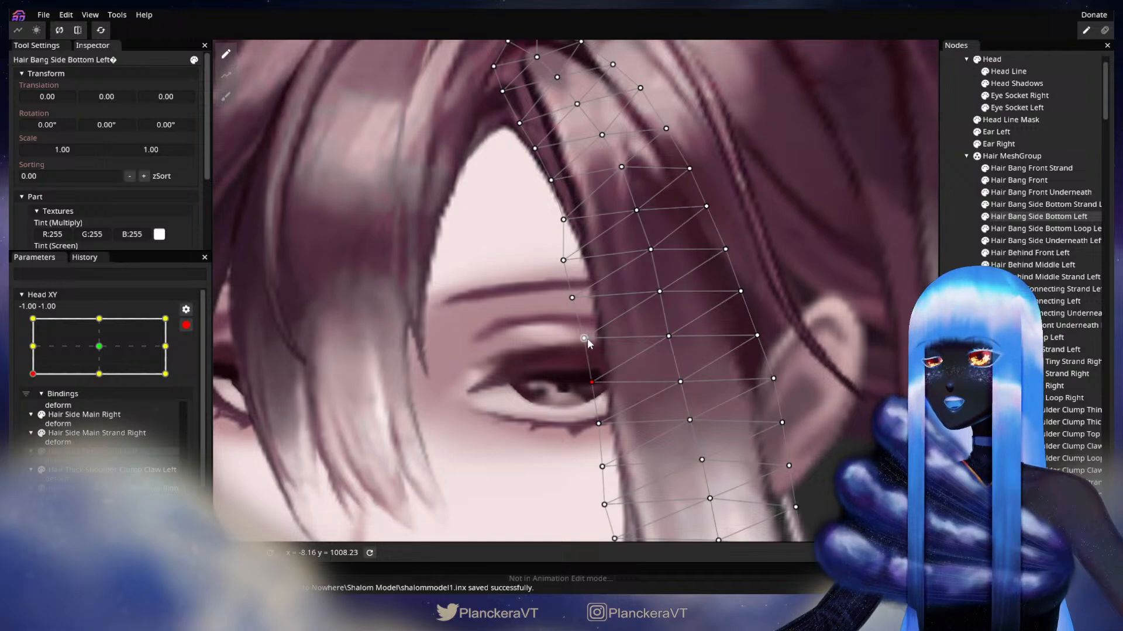
{"action": "left_click", "coordinate": [588, 339]}
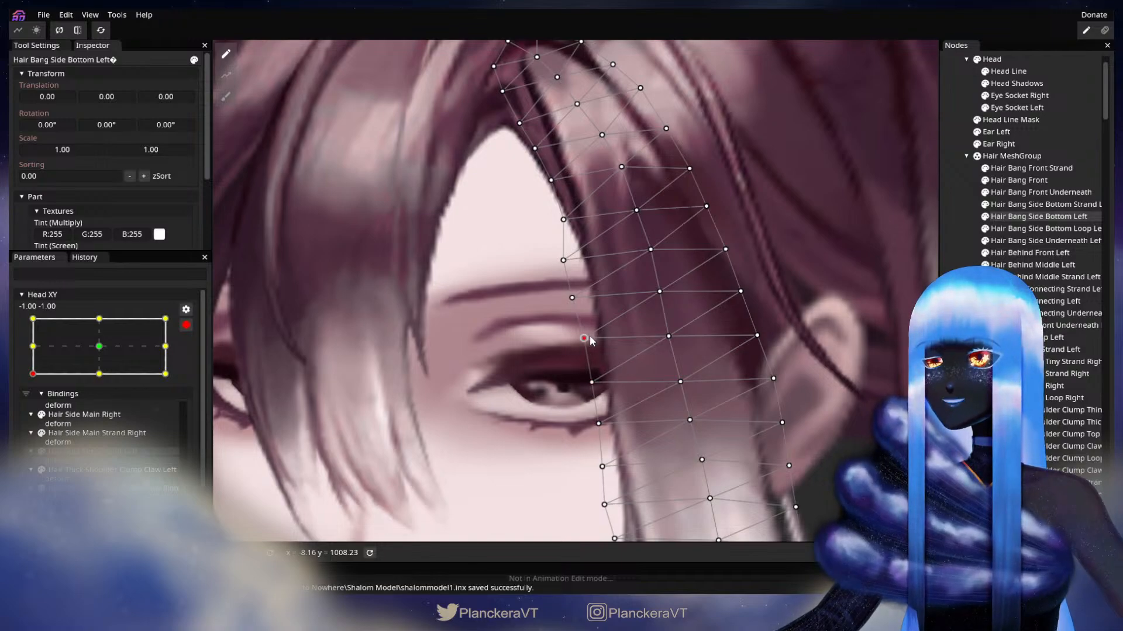
{"action": "left_click", "coordinate": [570, 299]}
{"action": "left_click", "coordinate": [563, 261]}
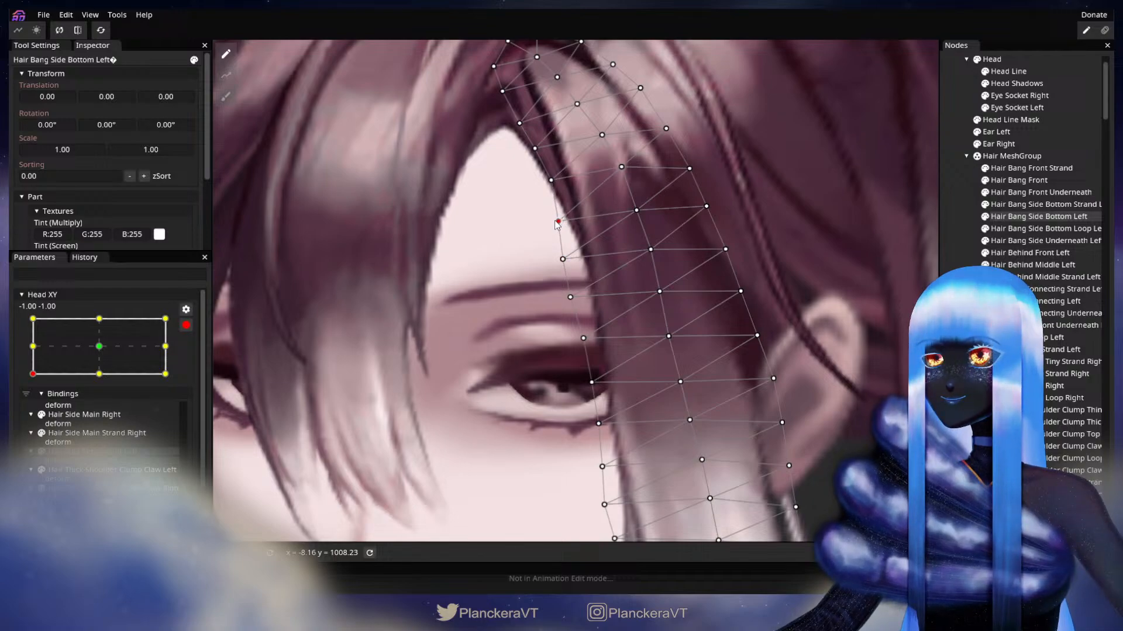
{"action": "left_click", "coordinate": [677, 375]}
Leave parameter editing and check the smoothed inner edge of the left bang in motion near Head XY -1.00, -1.00.
{"action": "scroll", "coordinate": [684, 377], "scroll_direction": "down", "scroll_amount": 5}
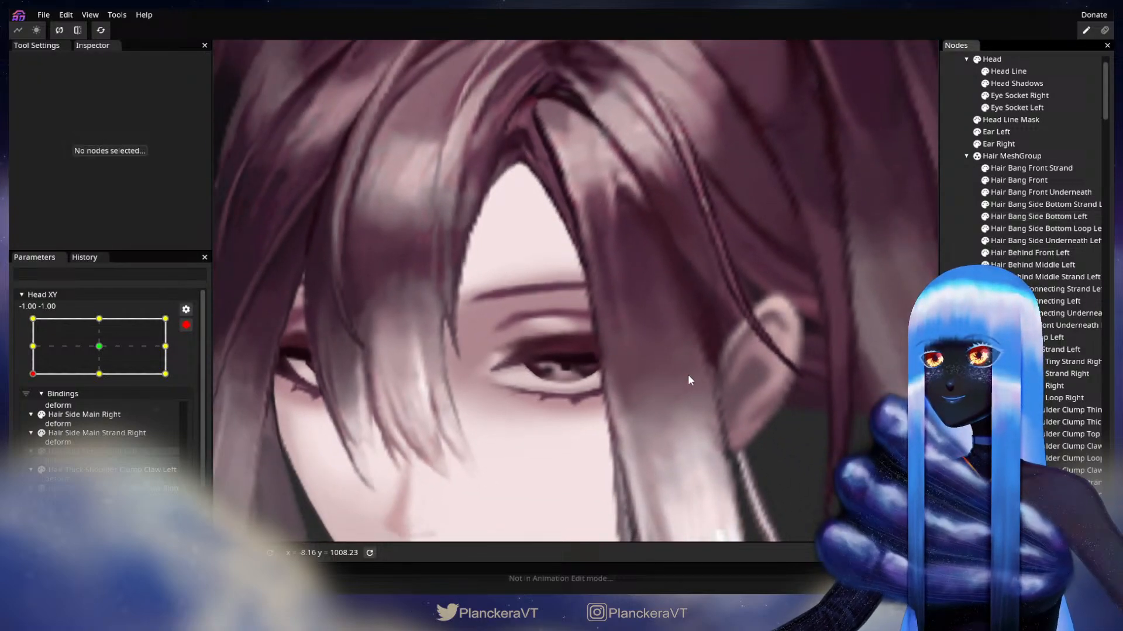
{"action": "scroll", "coordinate": [700, 404], "scroll_direction": "down", "scroll_amount": 5}
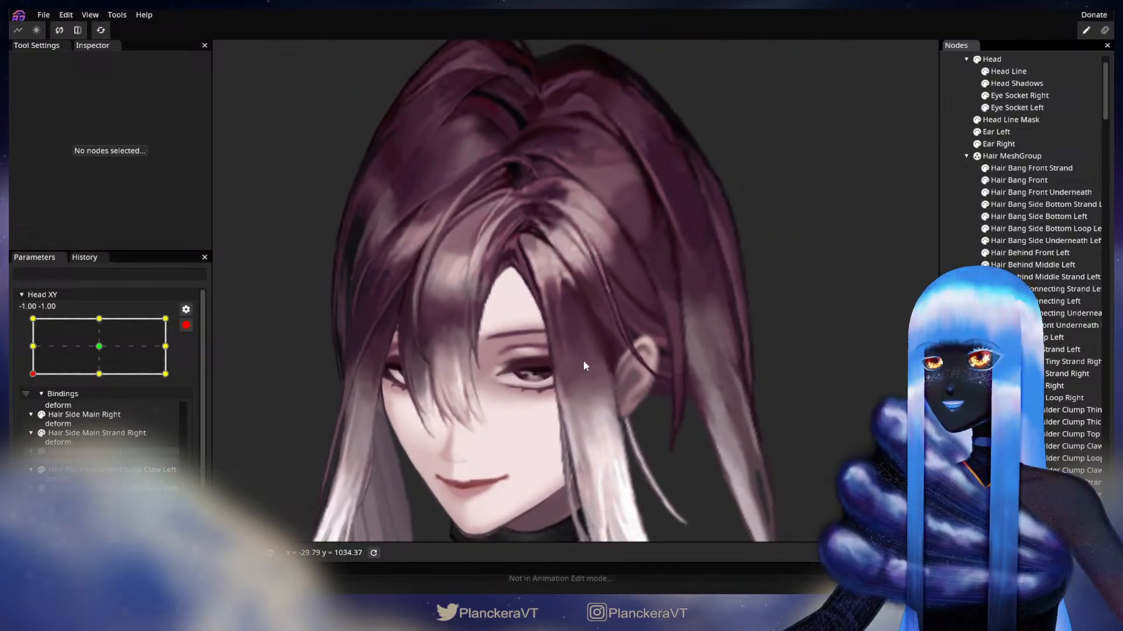
{"action": "left_click_drag", "start_coordinate": [683, 369], "coordinate": [637, 355]}
{"action": "scroll", "coordinate": [637, 355], "scroll_direction": "down", "scroll_amount": 3}
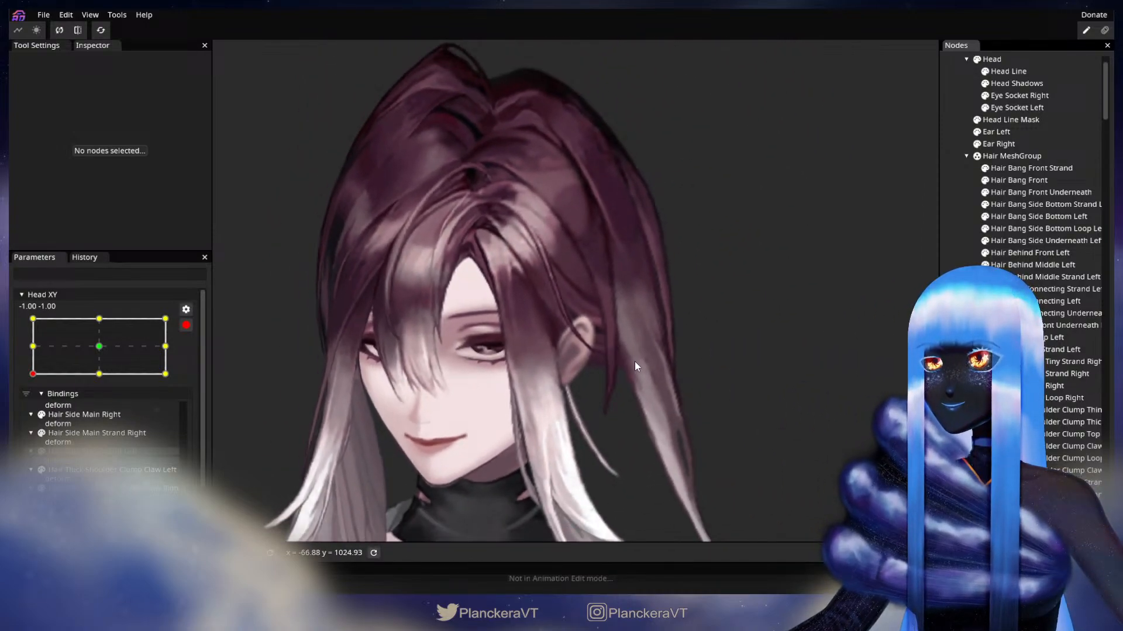
{"action": "left_click", "coordinate": [89, 391]}
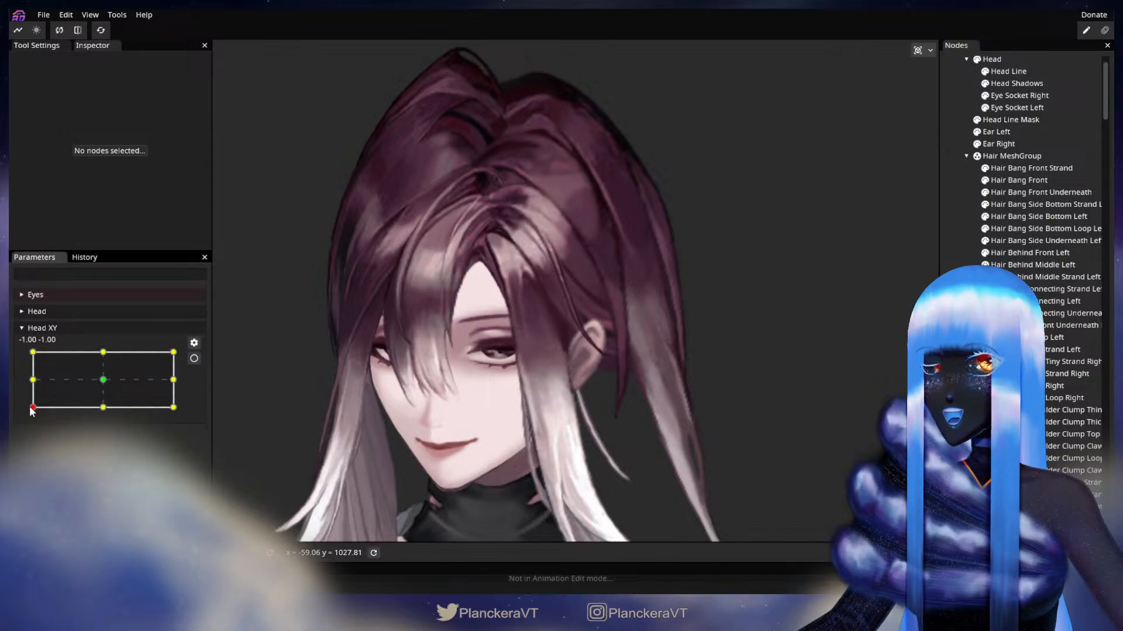
{"action": "mouse_move", "coordinate": [32, 408]}
{"action": "left_mouse_down"}
{"action": "mouse_move", "coordinate": [32, 387]}
{"action": "mouse_move", "coordinate": [26, 408]}
{"action": "left_mouse_up"}
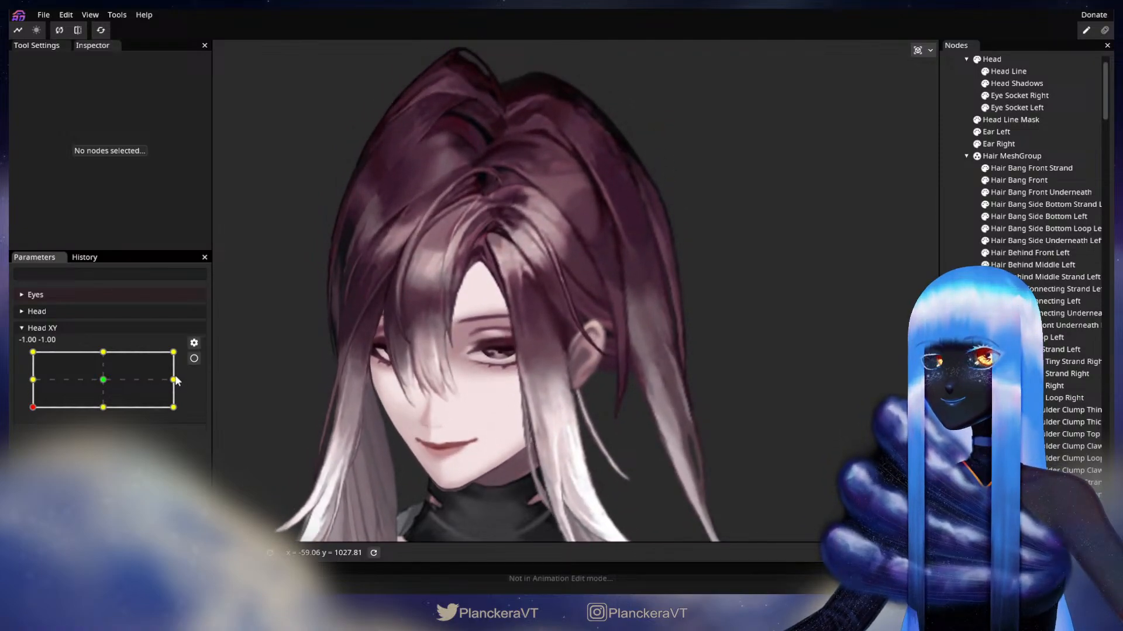
Enable editing at Head XY -1.00, -1.00, refine the centre-line vertices of Hair Bang Side Bottom Left from forehead to eye level, and deselect it.
{"action": "left_click", "coordinate": [193, 358]}
{"action": "scroll", "coordinate": [387, 397], "scroll_direction": "up", "scroll_amount": 5}
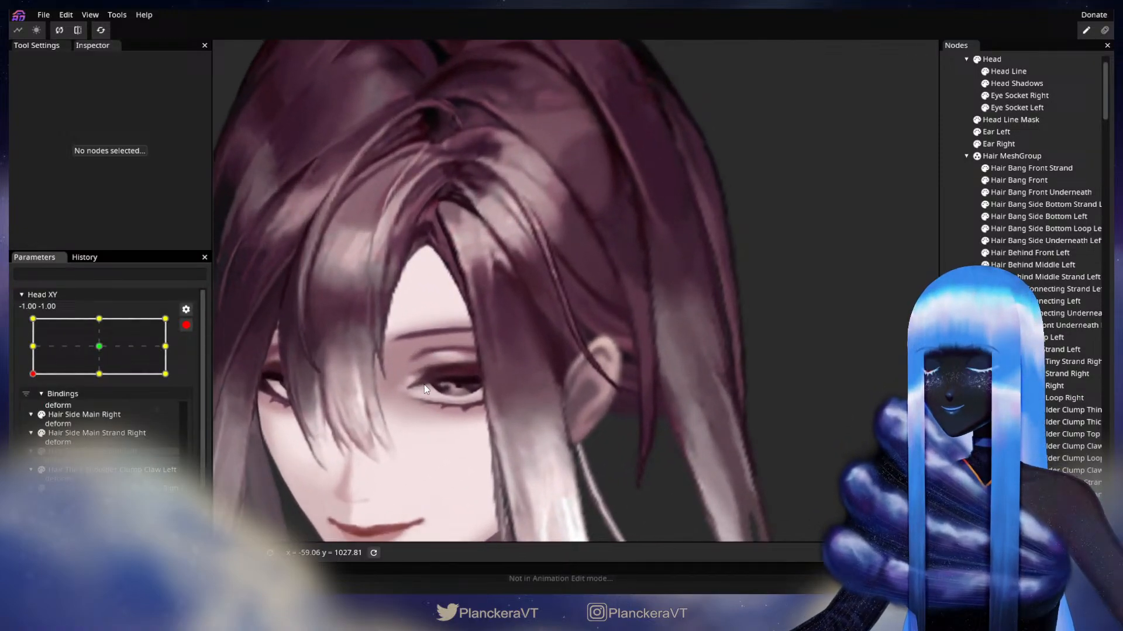
{"action": "scroll", "coordinate": [425, 388], "scroll_direction": "up", "scroll_amount": 5}
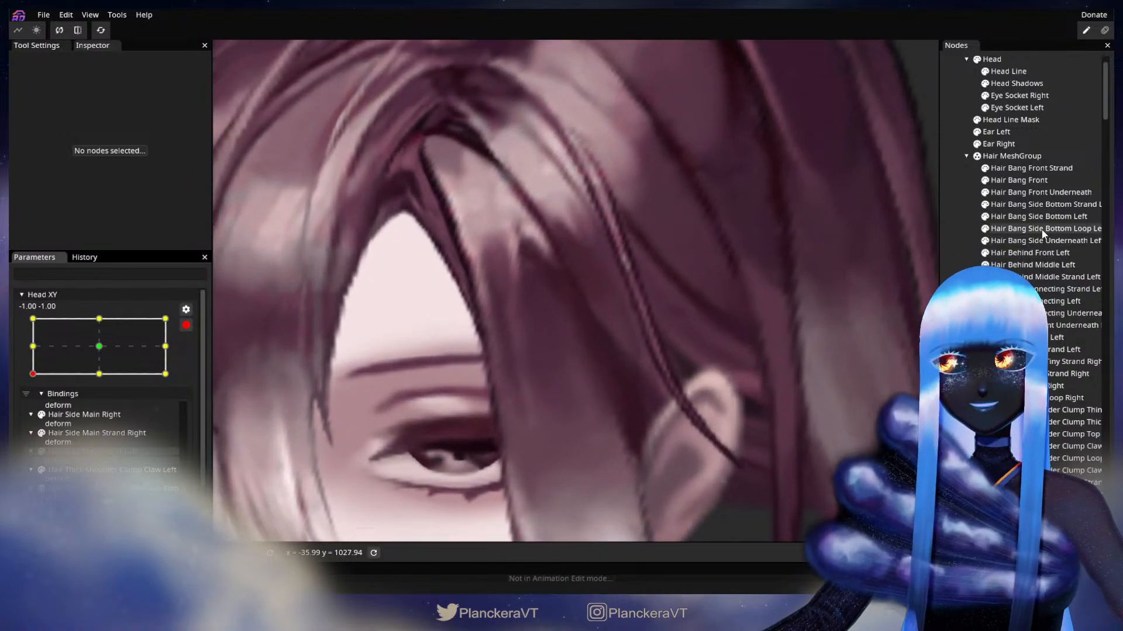
{"action": "left_click", "coordinate": [1039, 216]}
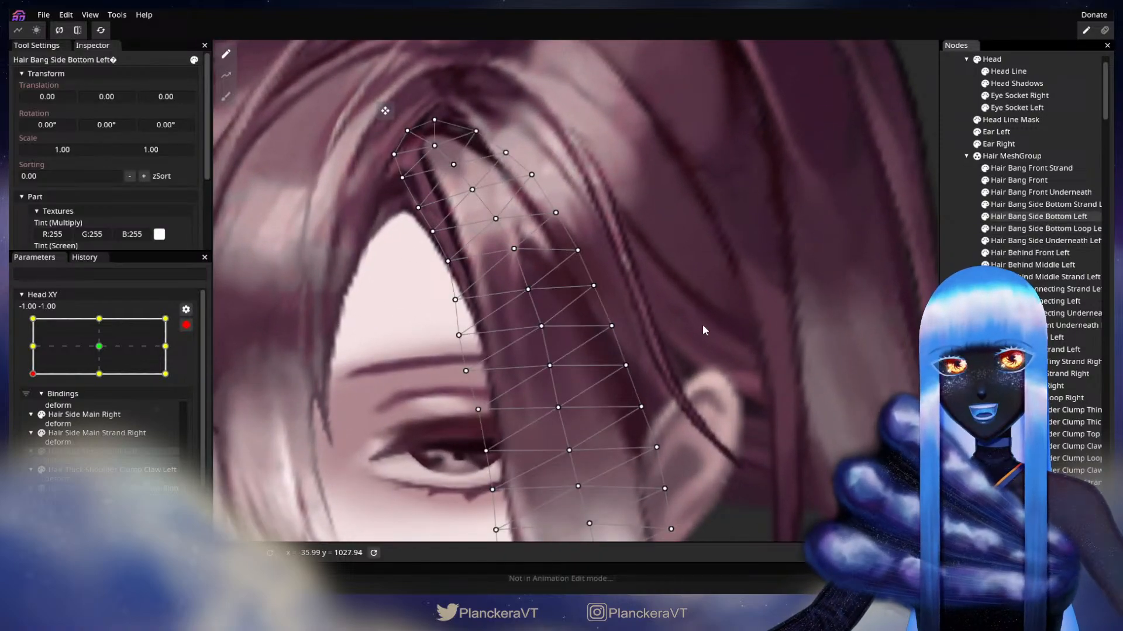
{"action": "scroll", "coordinate": [778, 300], "scroll_direction": "up", "scroll_amount": 1}
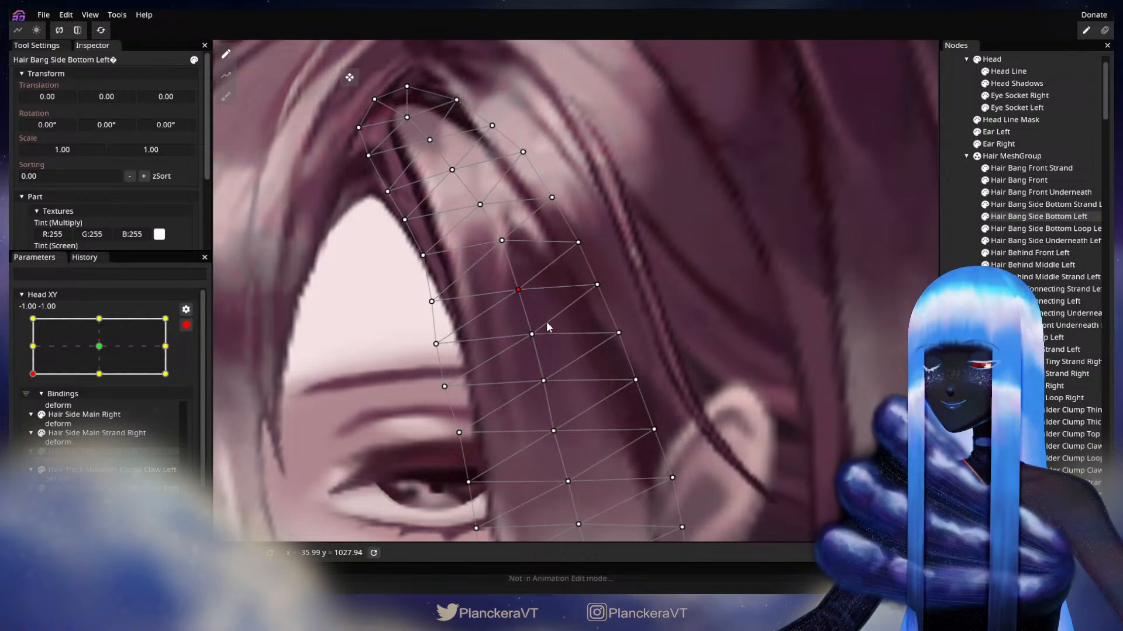
{"action": "left_click_drag", "start_coordinate": [588, 469], "coordinate": [612, 369]}
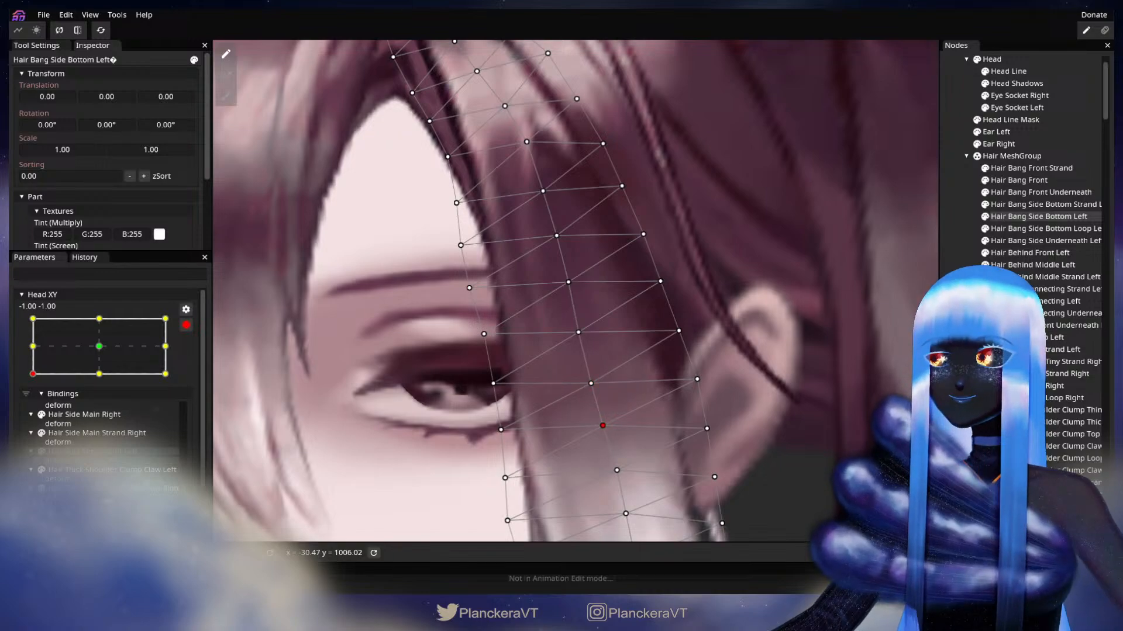
{"action": "left_click", "coordinate": [712, 365]}
Turn off parameter editing and examine the left bang's centre line while moving the head around Head XY -1.00, -1.00.
{"action": "scroll", "coordinate": [712, 364], "scroll_direction": "down", "scroll_amount": 3}
{"action": "scroll", "coordinate": [715, 359], "scroll_direction": "down", "scroll_amount": 5}
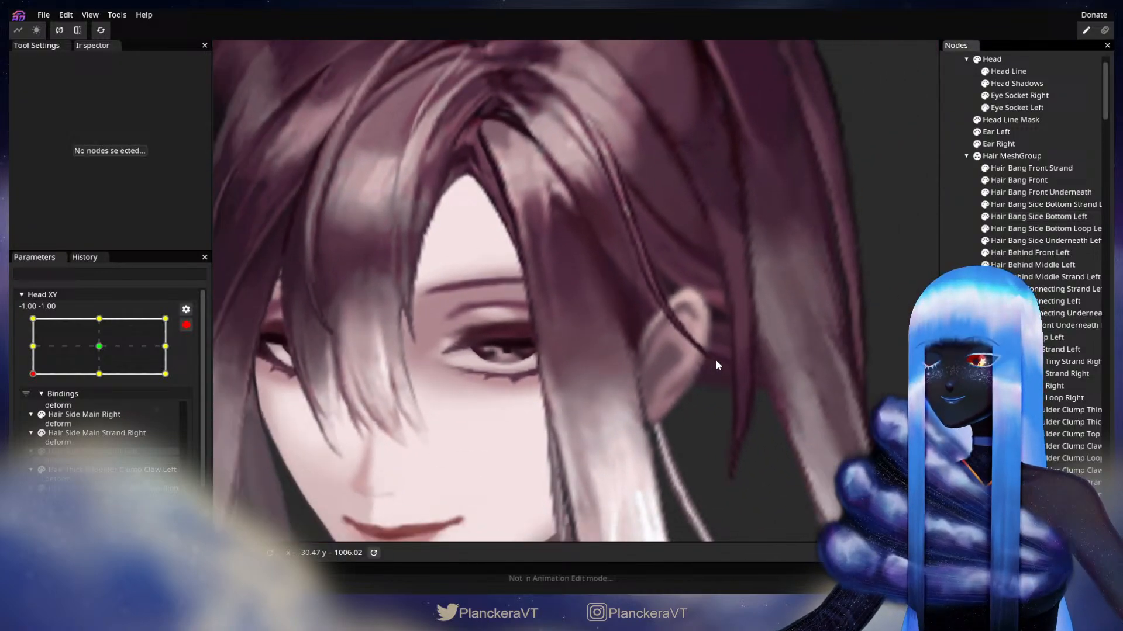
{"action": "scroll", "coordinate": [717, 359], "scroll_direction": "down", "scroll_amount": 3}
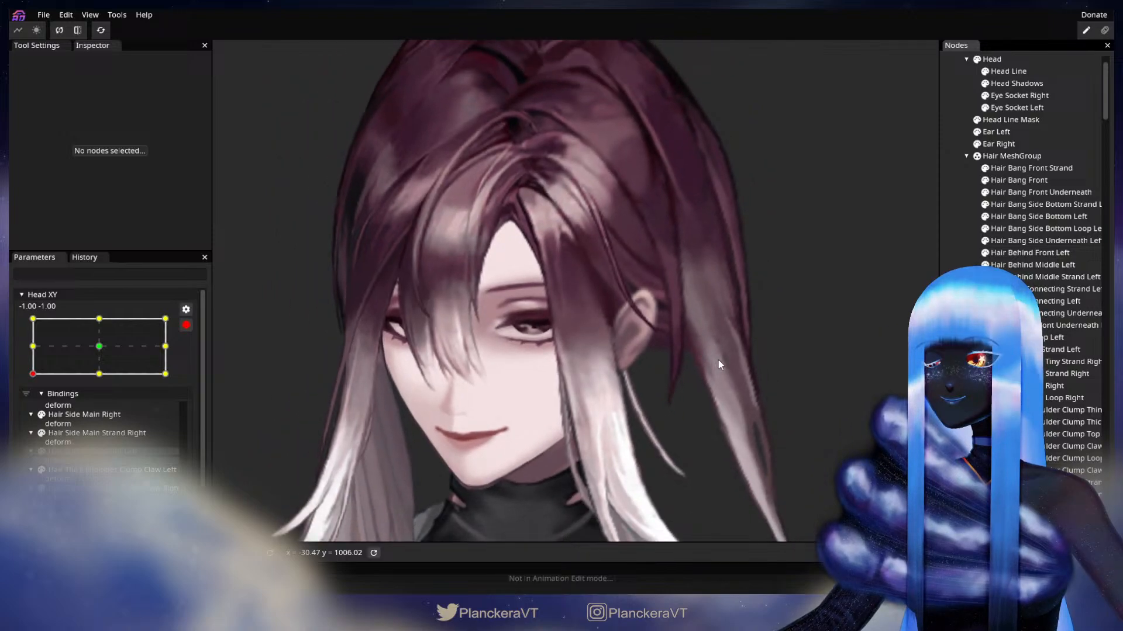
{"action": "left_click", "coordinate": [186, 325]}
{"action": "mouse_move", "coordinate": [34, 411]}
{"action": "left_mouse_down"}
{"action": "mouse_move", "coordinate": [34, 384]}
{"action": "mouse_move", "coordinate": [23, 415]}
{"action": "left_mouse_up"}
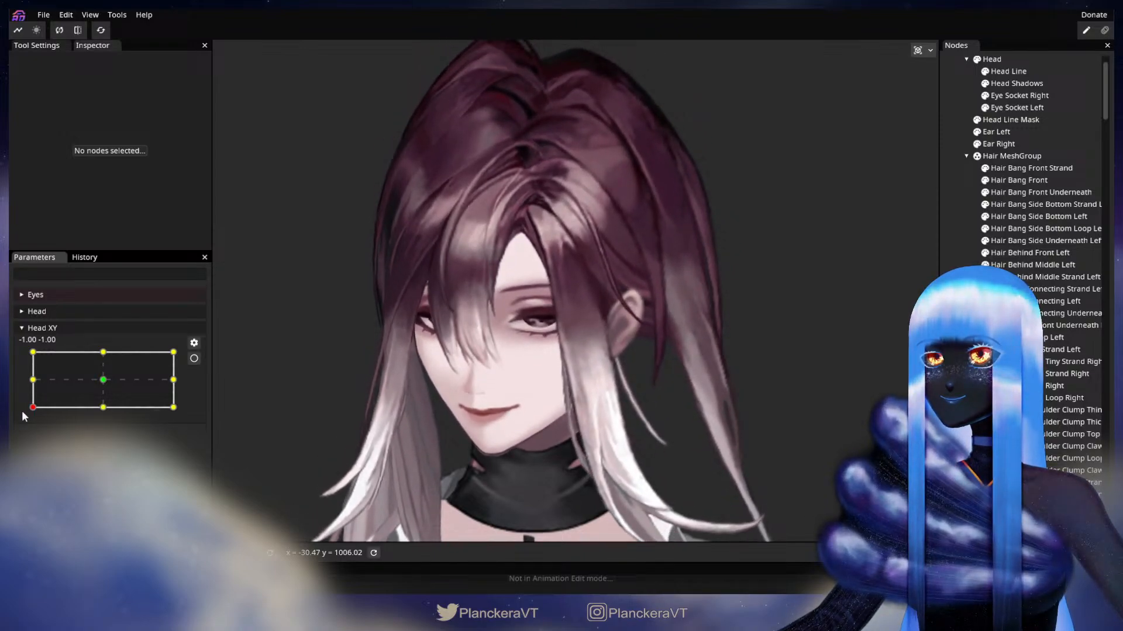
Enable editing at Head XY -1.00, -1.00, nudge the centre-line vertex of Hair Bang Side Bottom Left at the hair highlight, and deselect the part.
{"action": "left_click", "coordinate": [194, 358]}
{"action": "scroll", "coordinate": [587, 297], "scroll_direction": "up", "scroll_amount": 5}
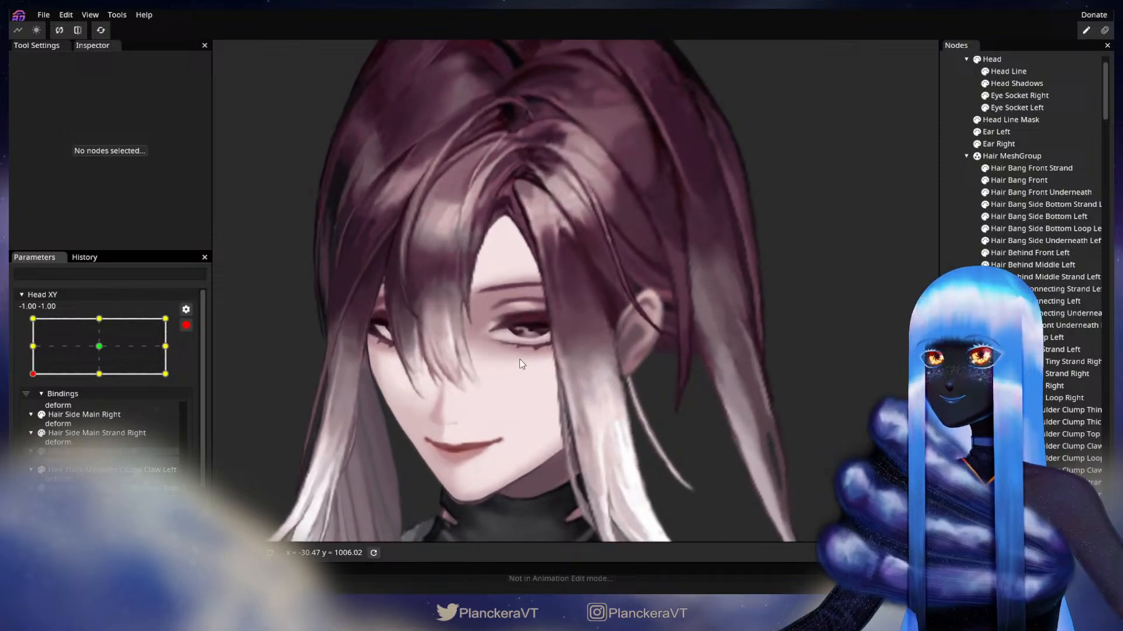
{"action": "scroll", "coordinate": [496, 336], "scroll_direction": "up", "scroll_amount": 5}
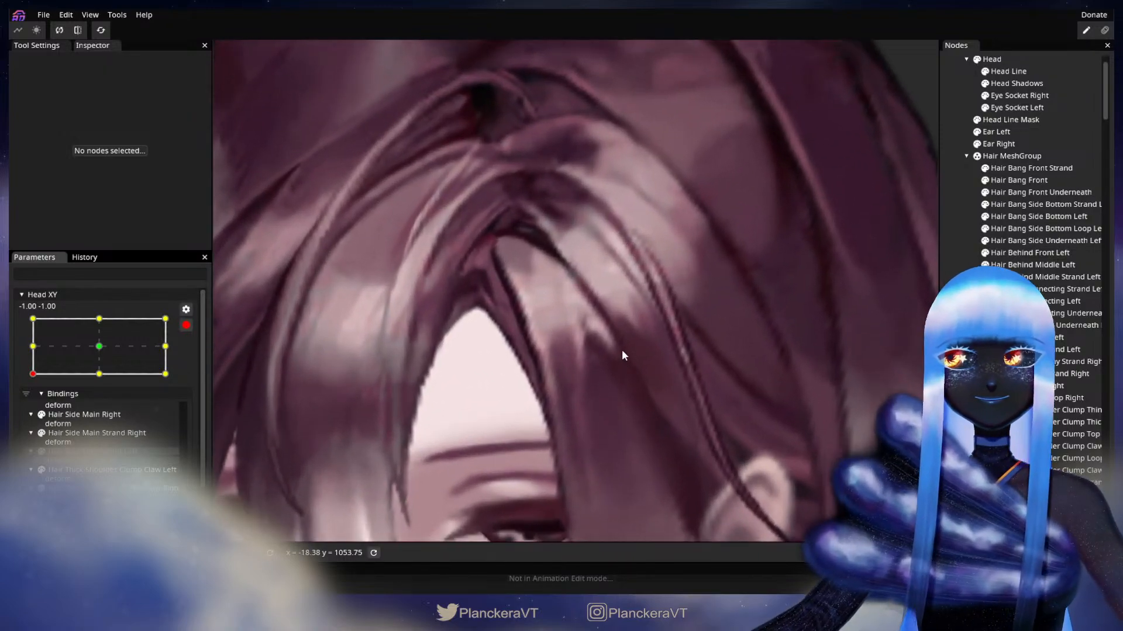
{"action": "scroll", "coordinate": [620, 327], "scroll_direction": "down", "scroll_amount": 3}
{"action": "left_click", "coordinate": [1032, 216]}
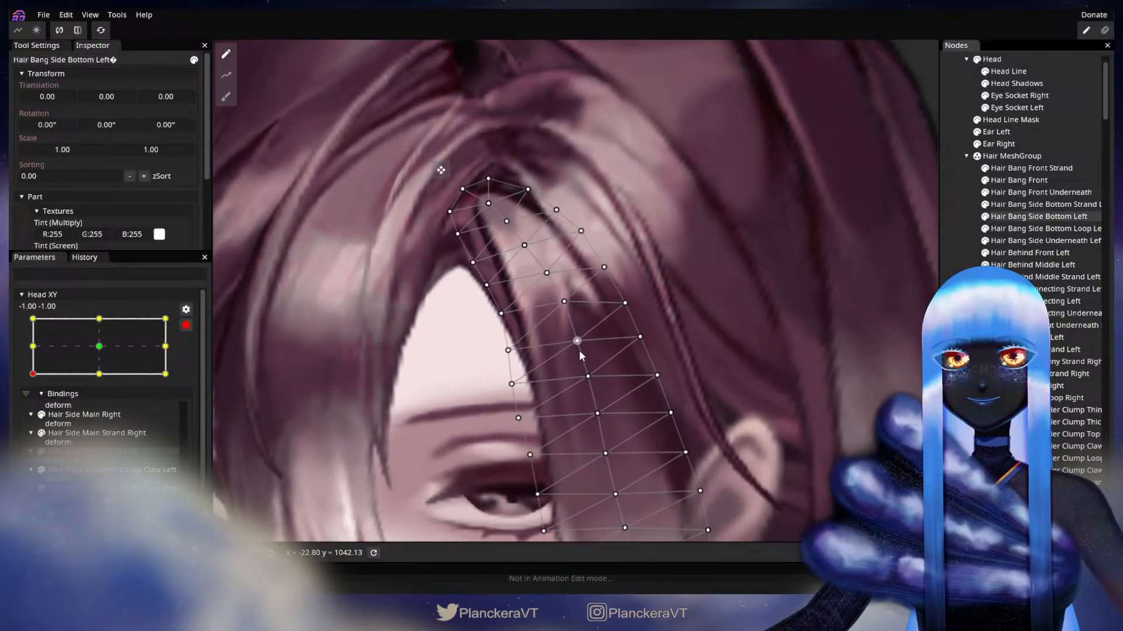
{"action": "scroll", "coordinate": [579, 345], "scroll_direction": "up", "scroll_amount": 3}
{"action": "left_click_drag", "start_coordinate": [563, 311], "coordinate": [562, 314]}
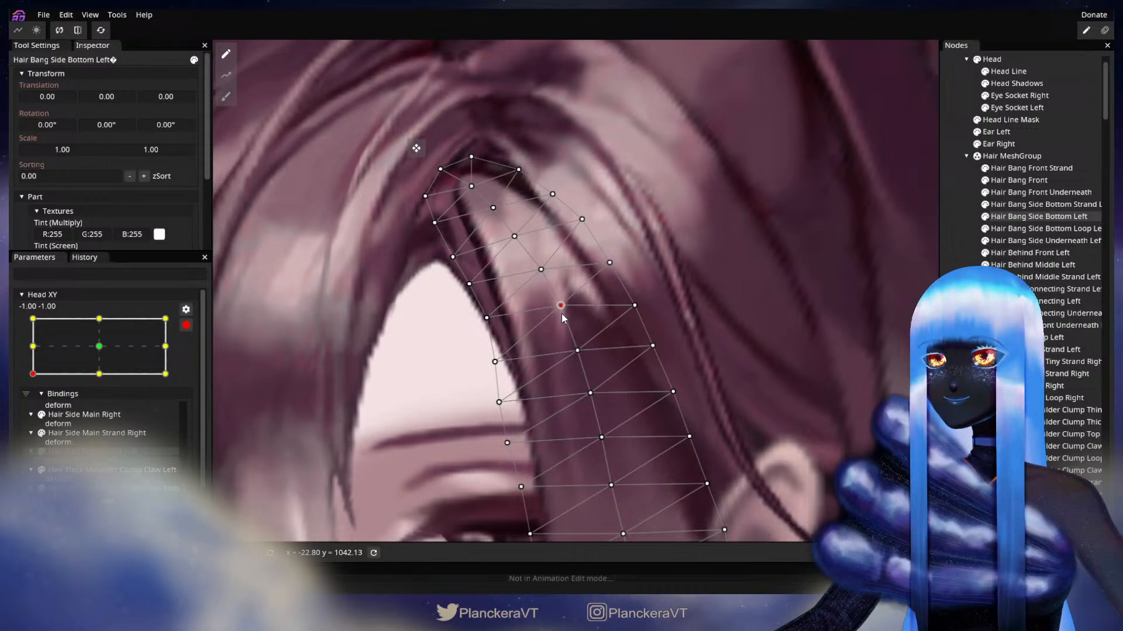
{"action": "left_click", "coordinate": [689, 371]}
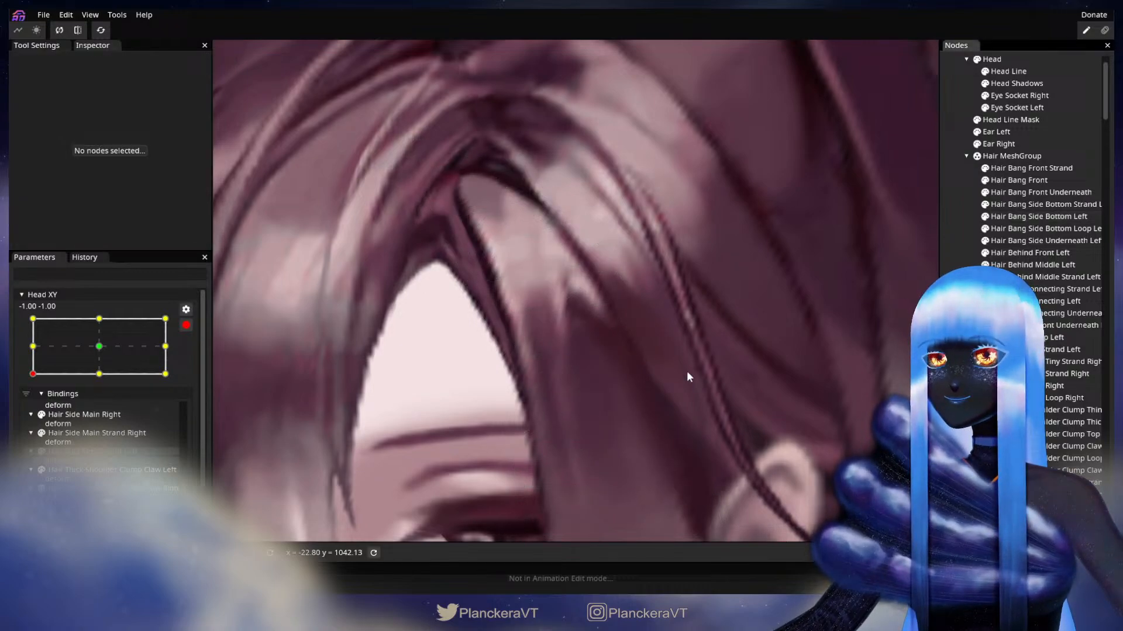
Turn off parameter editing and test the whole head's hair motion near Head XY -1.00, -1.00.
{"action": "scroll", "coordinate": [688, 370], "scroll_direction": "down", "scroll_amount": 4}
{"action": "scroll", "coordinate": [696, 369], "scroll_direction": "down", "scroll_amount": 6}
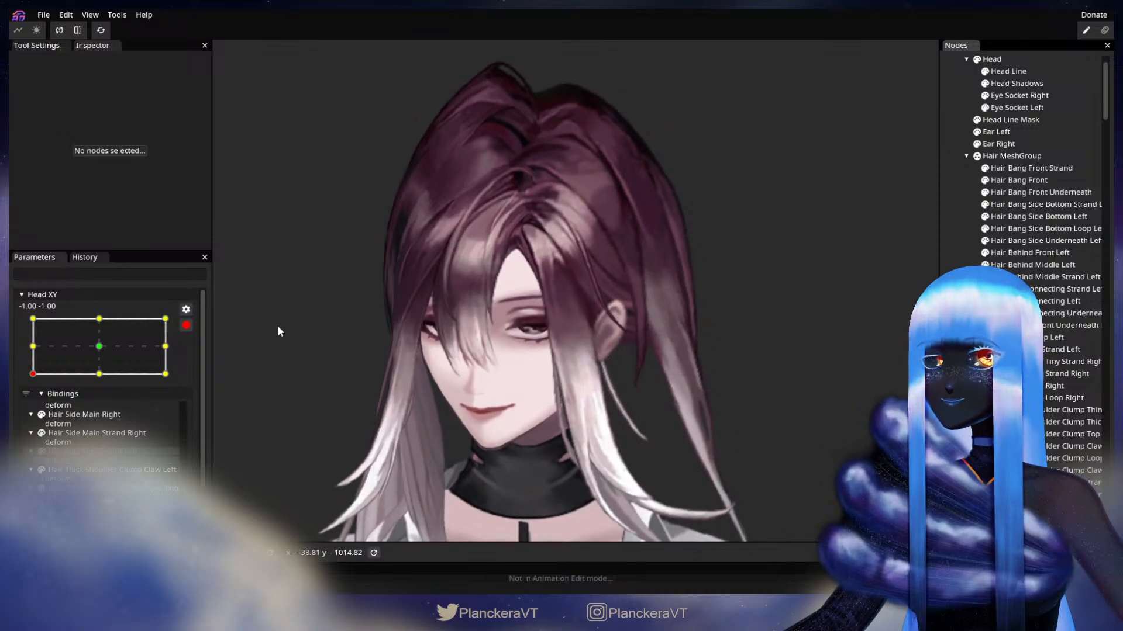
{"action": "left_click", "coordinate": [186, 325]}
{"action": "left_click_drag", "start_coordinate": [31, 415], "coordinate": [8, 416]}
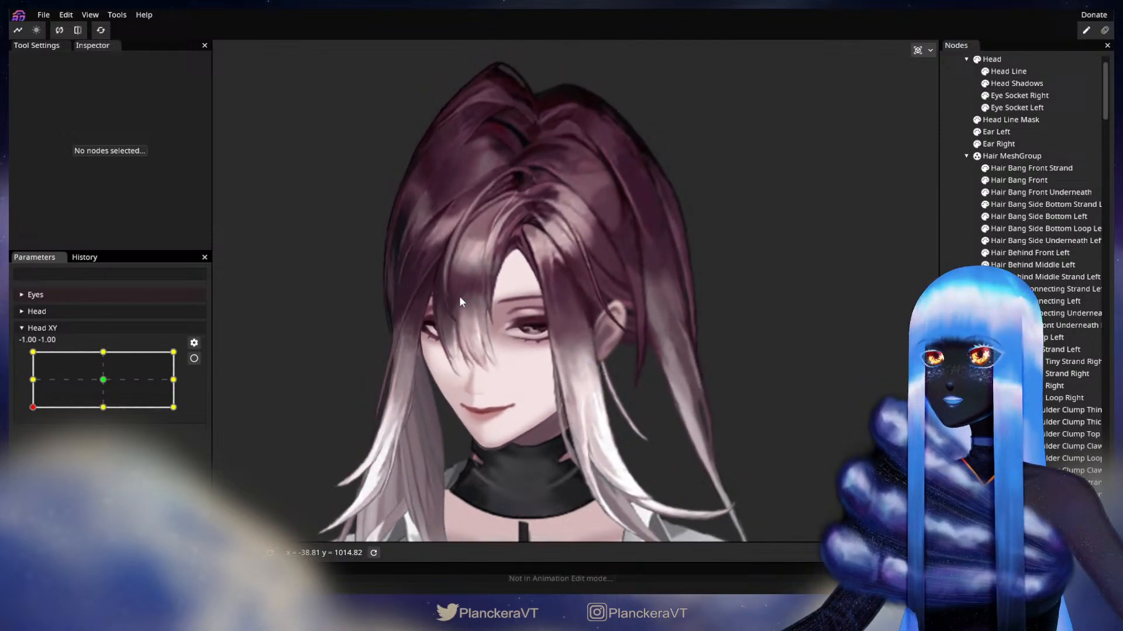
Examine the left side hair around the ear while moving the head around Head XY -1.00, -1.00.
{"action": "left_click_drag", "start_coordinate": [461, 290], "coordinate": [444, 358]}
{"action": "scroll", "coordinate": [522, 359], "scroll_direction": "up", "scroll_amount": 1}
{"action": "scroll", "coordinate": [506, 458], "scroll_direction": "up", "scroll_amount": 3}
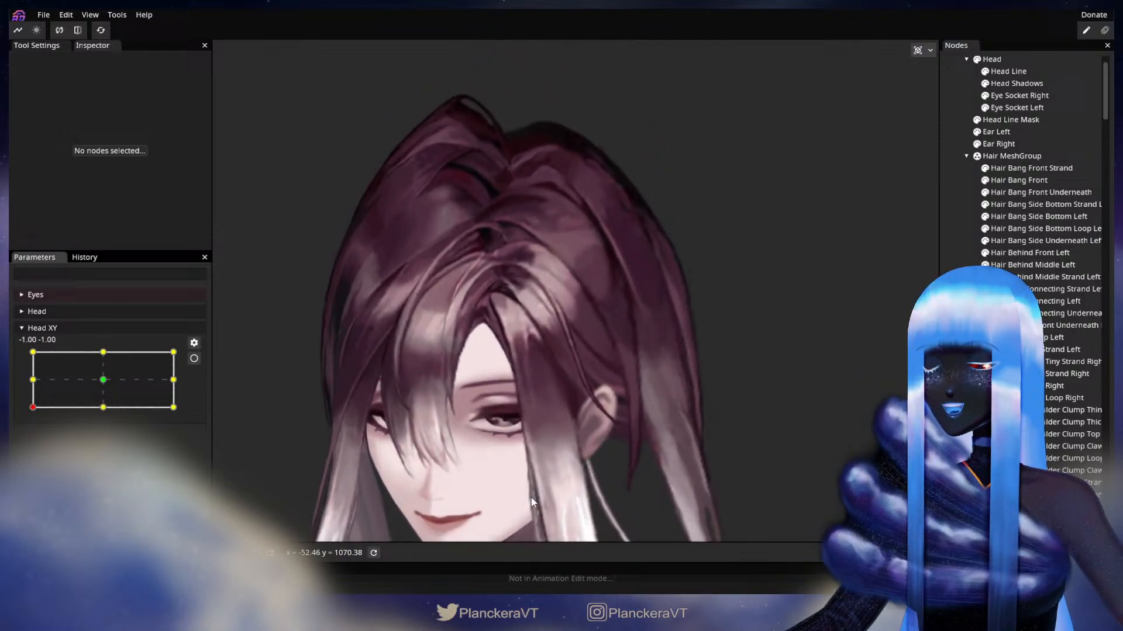
{"action": "left_click_drag", "start_coordinate": [512, 437], "coordinate": [508, 314]}
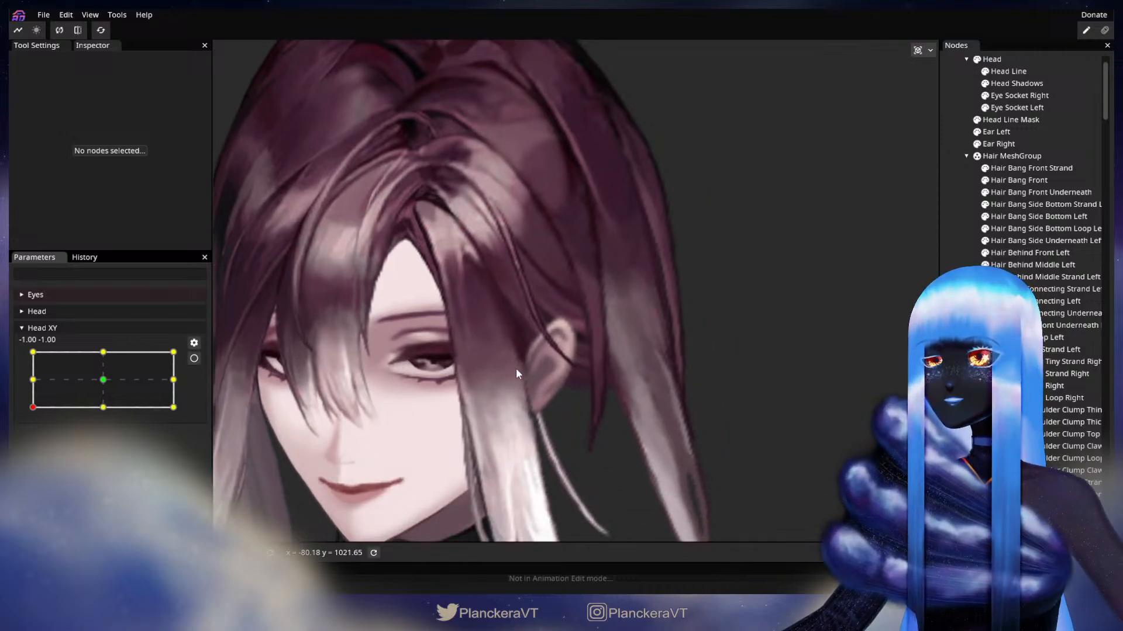
{"action": "mouse_move", "coordinate": [28, 411]}
{"action": "left_mouse_down"}
{"action": "mouse_move", "coordinate": [30, 379]}
{"action": "mouse_move", "coordinate": [27, 410]}
{"action": "left_mouse_up"}
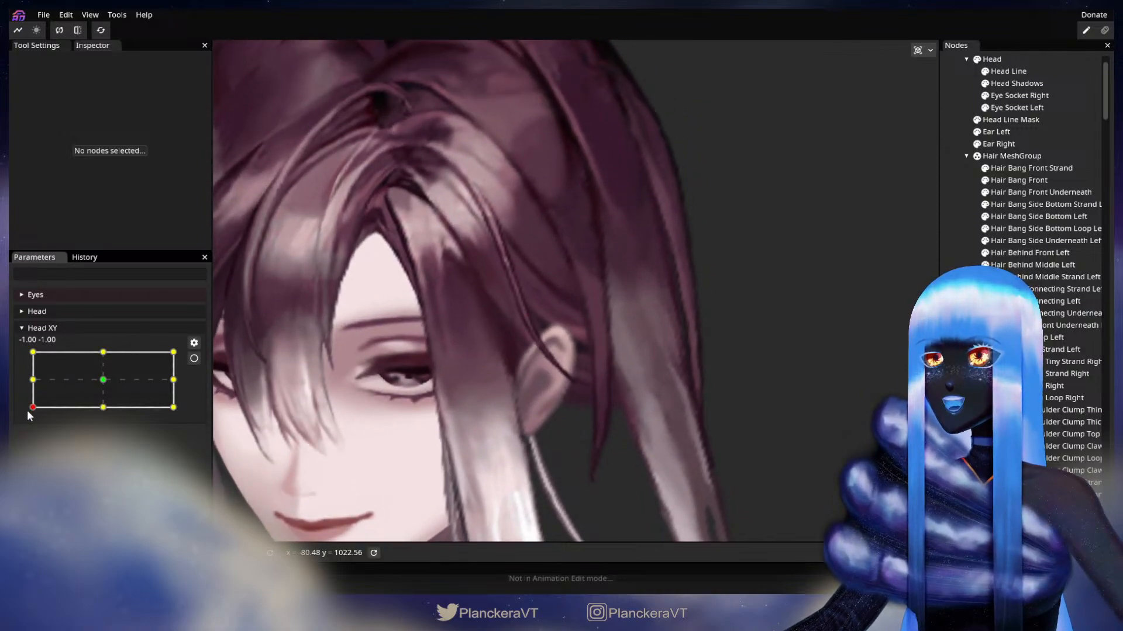
Enable editing at Head XY -1.00, -1.00, select Hair Side Connecting Left, and nudge its mesh vertices between the eye and the ear.
{"action": "left_click", "coordinate": [194, 359]}
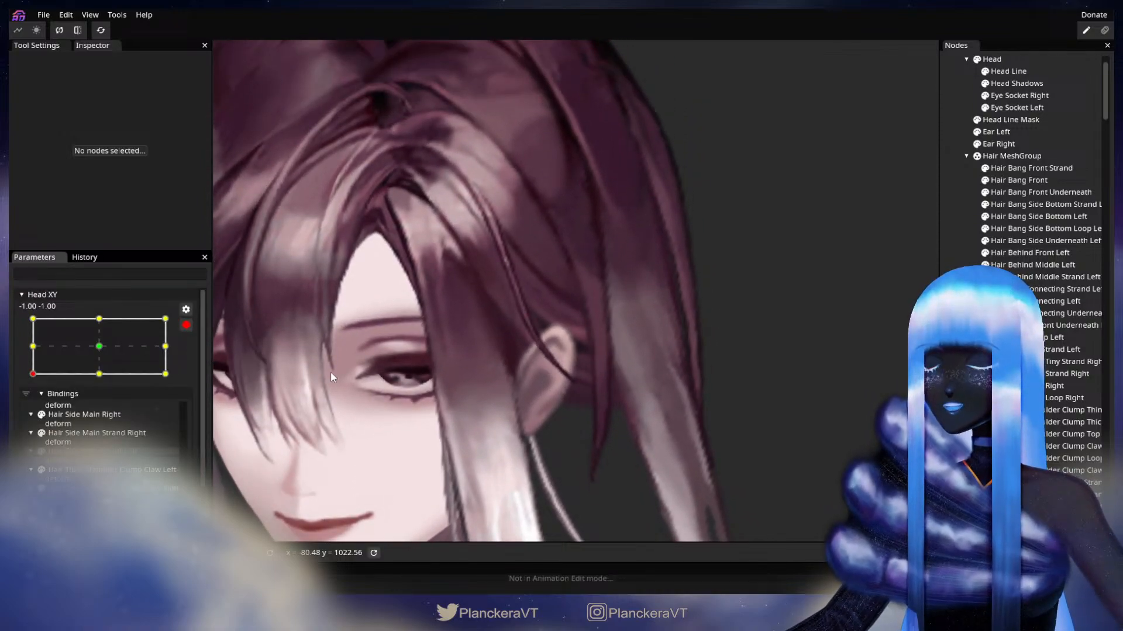
{"action": "scroll", "coordinate": [689, 301], "scroll_direction": "up", "scroll_amount": 4}
{"action": "left_click", "coordinate": [624, 365]}
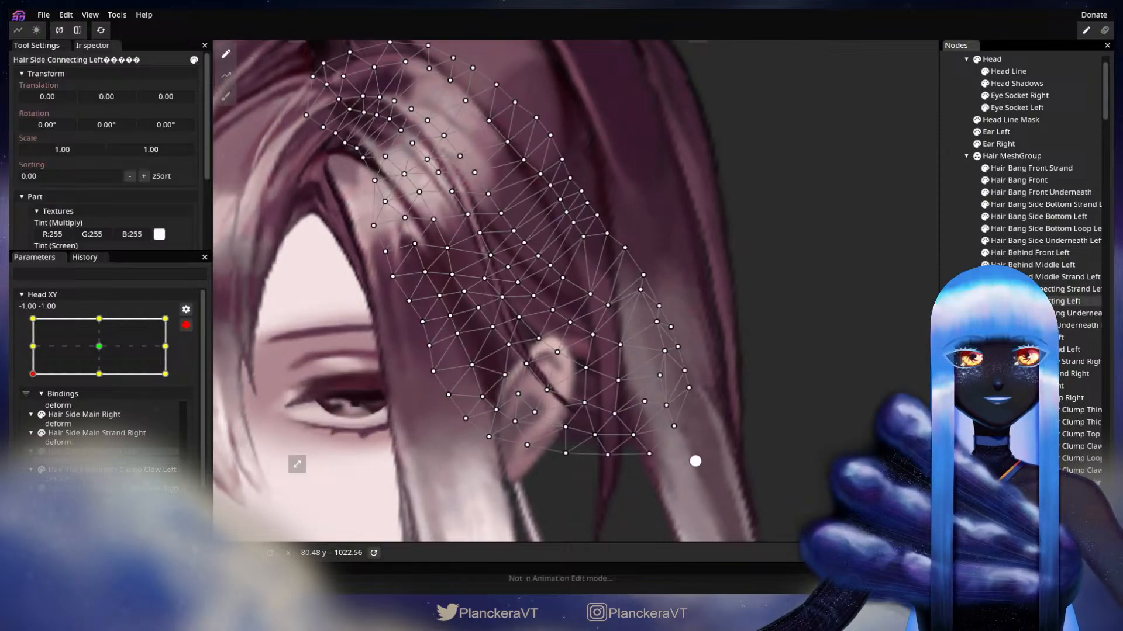
{"action": "scroll", "coordinate": [625, 365], "scroll_direction": "up", "scroll_amount": 2}
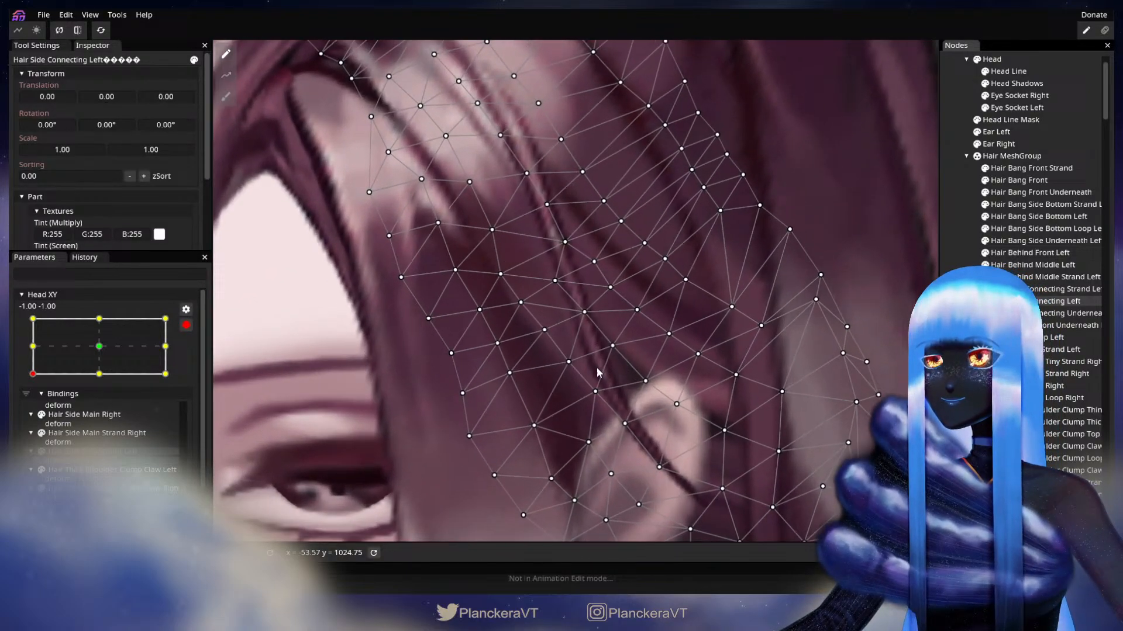
{"action": "left_click", "coordinate": [565, 369]}
{"action": "left_click_drag", "start_coordinate": [593, 405], "coordinate": [584, 412]}
{"action": "left_click_drag", "start_coordinate": [530, 436], "coordinate": [521, 441]}
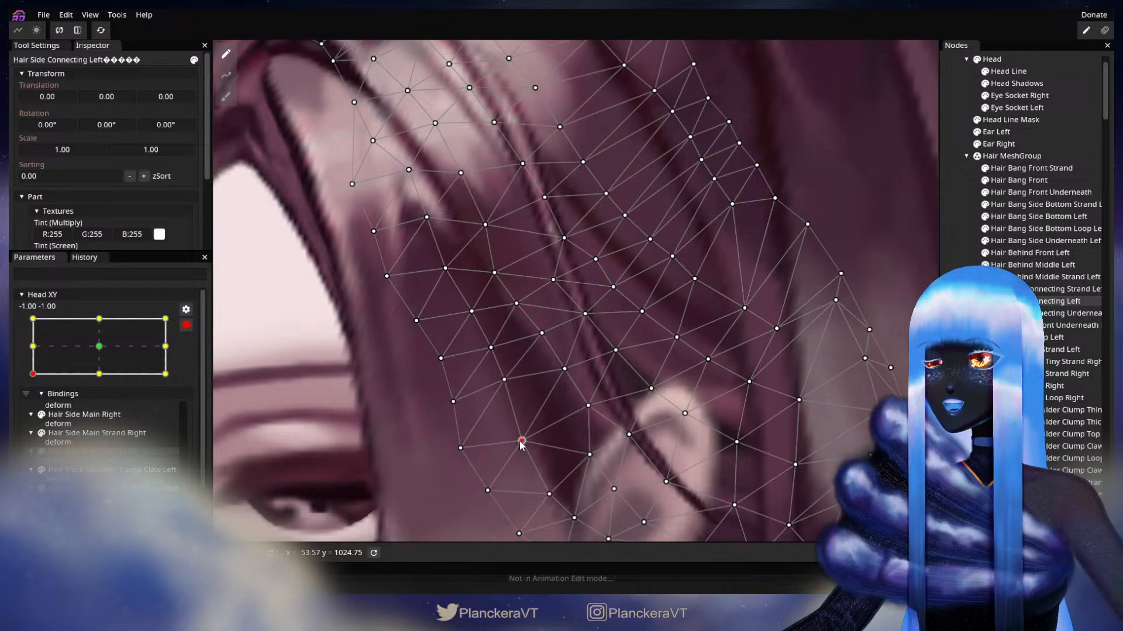
{"action": "left_click_drag", "start_coordinate": [565, 374], "coordinate": [558, 380]}
{"action": "left_click_drag", "start_coordinate": [541, 335], "coordinate": [581, 319]}
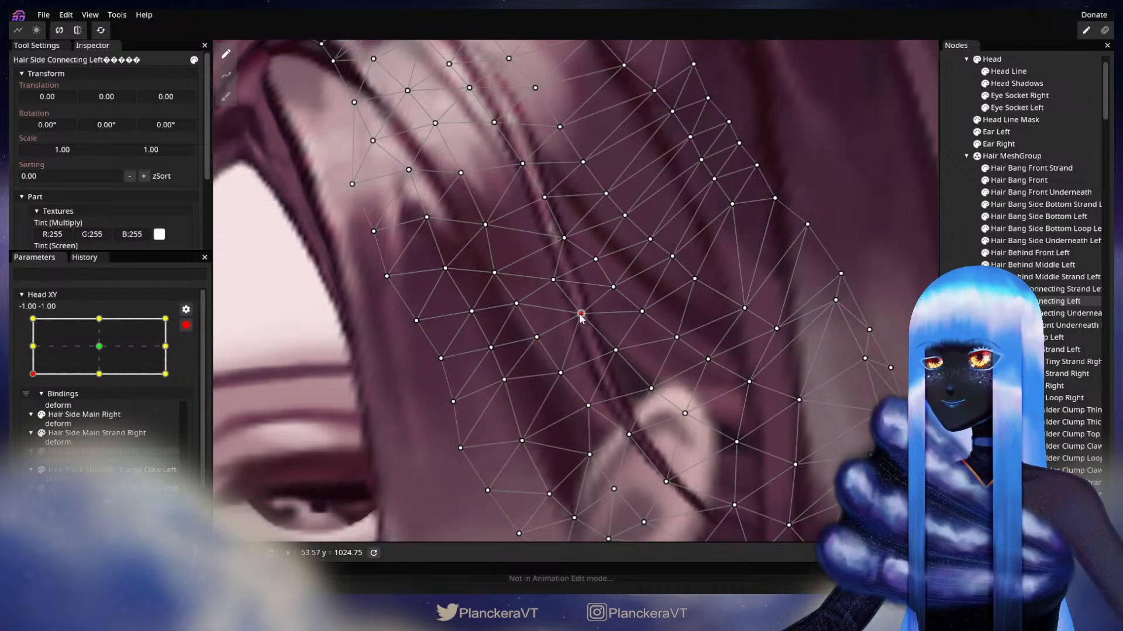
{"action": "left_click_drag", "start_coordinate": [516, 304], "coordinate": [549, 279]}
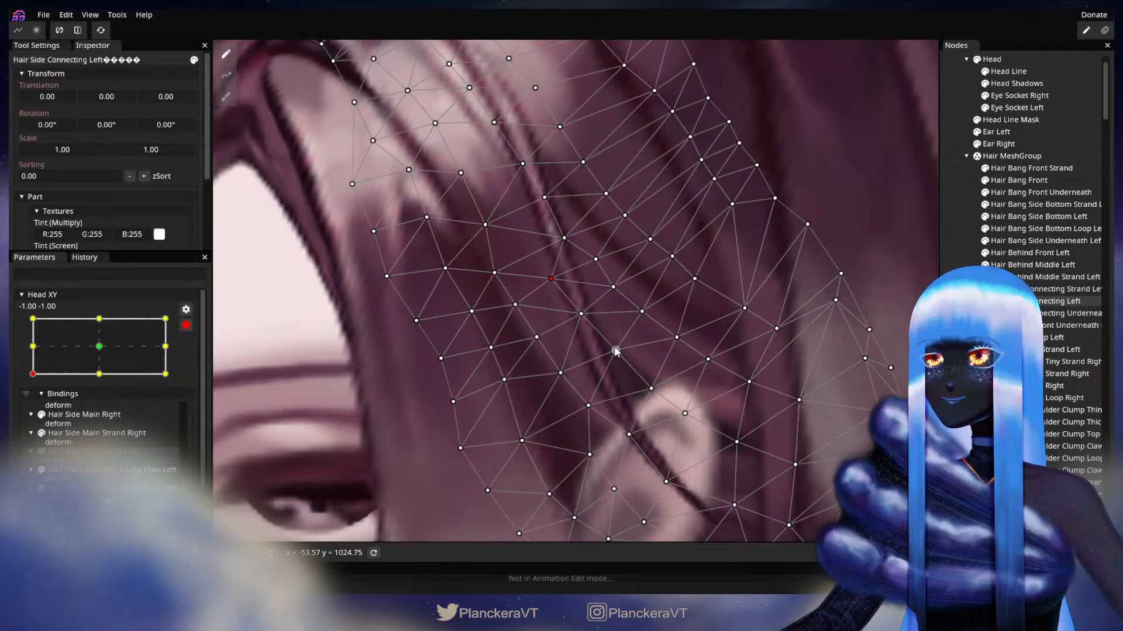
Refine the vertices of Hair Side Connecting Left along the thin dark strand above the ear and deselect the part.
{"action": "scroll", "coordinate": [615, 350], "scroll_direction": "down", "scroll_amount": 2}
{"action": "left_click_drag", "start_coordinate": [626, 402], "coordinate": [581, 423]}
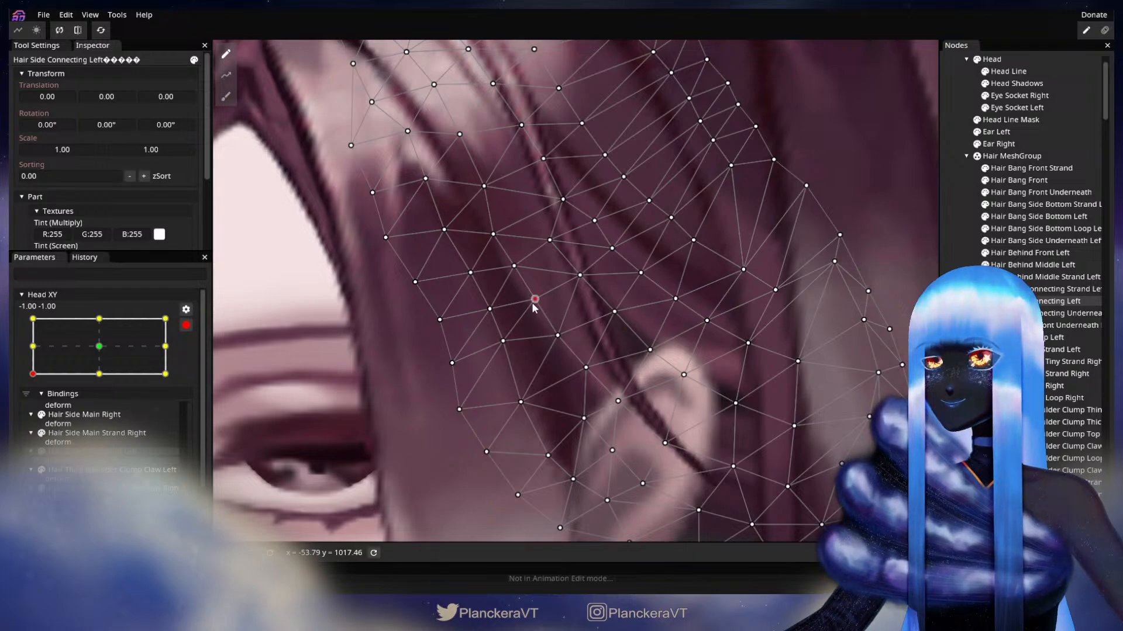
{"action": "left_click", "coordinate": [579, 275]}
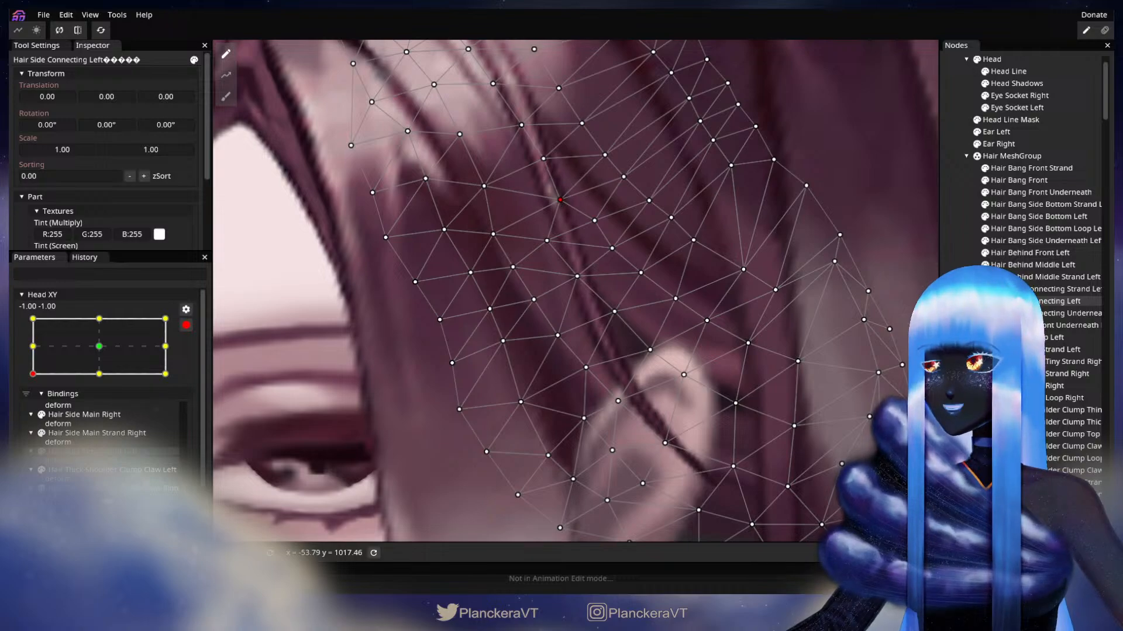
{"action": "scroll", "coordinate": [666, 411], "scroll_direction": "down", "scroll_amount": 5}
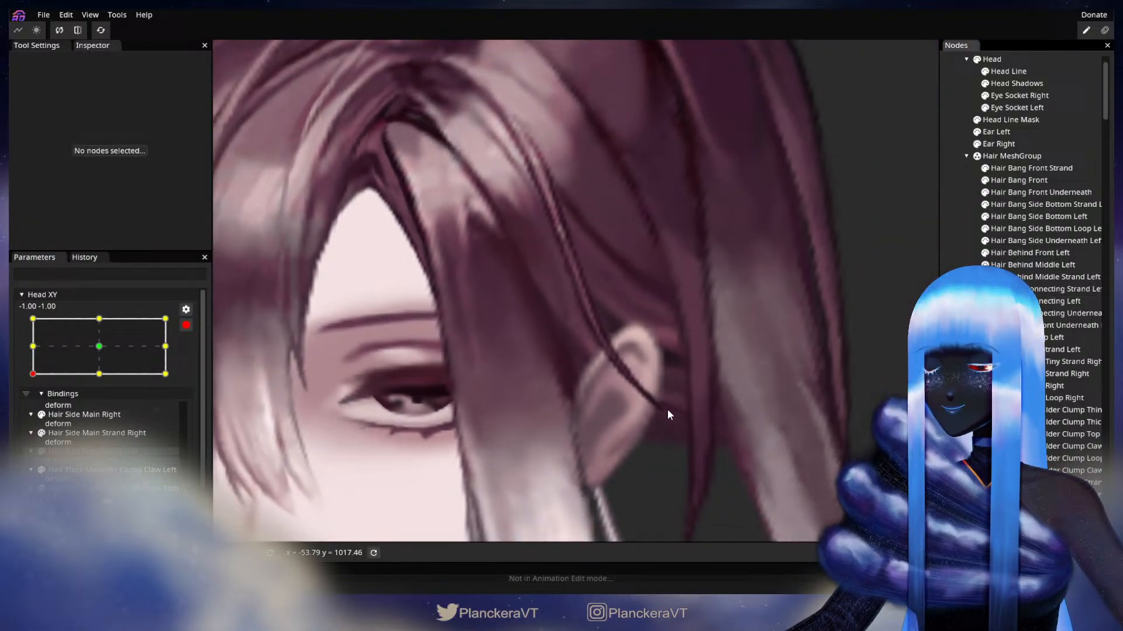
Turn off parameter editing and check the left side hair's motion near Head XY -1.00, -1.00.
{"action": "scroll", "coordinate": [668, 409], "scroll_direction": "down", "scroll_amount": 2}
{"action": "scroll", "coordinate": [624, 388], "scroll_direction": "down", "scroll_amount": 6}
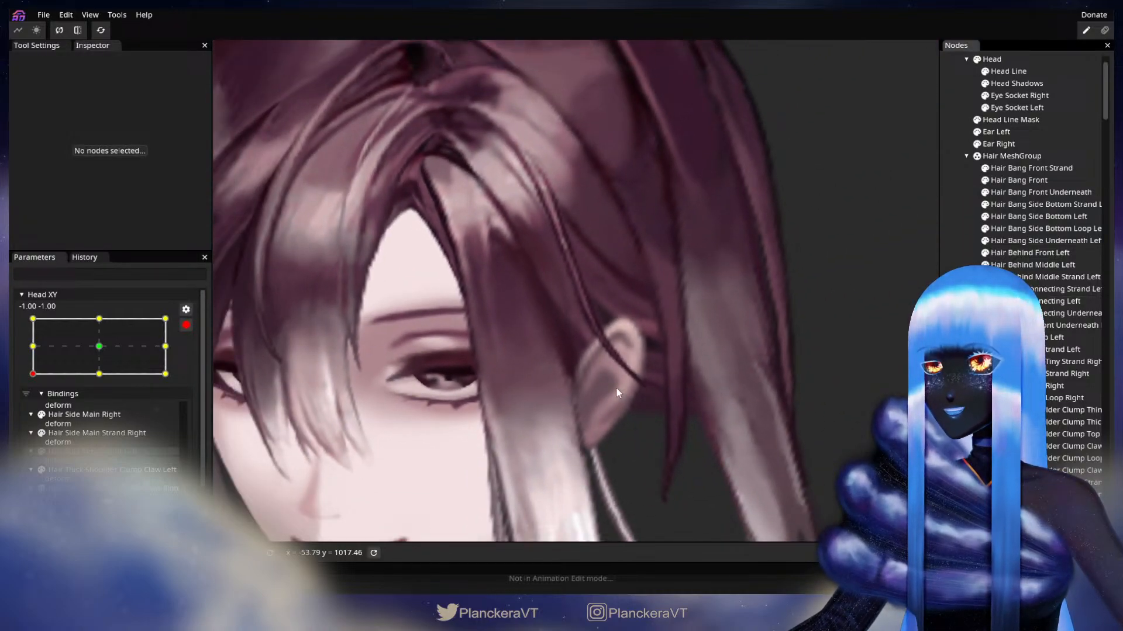
{"action": "scroll", "coordinate": [627, 388], "scroll_direction": "down", "scroll_amount": 1}
{"action": "left_click_drag", "start_coordinate": [671, 379], "coordinate": [663, 406]}
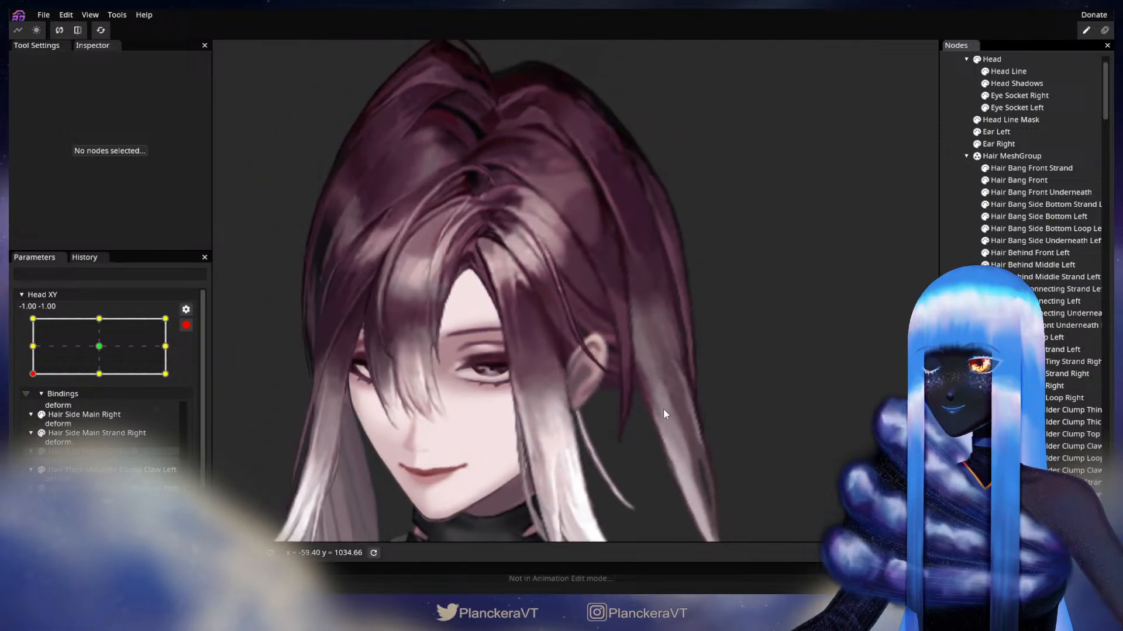
{"action": "left_click", "coordinate": [186, 325]}
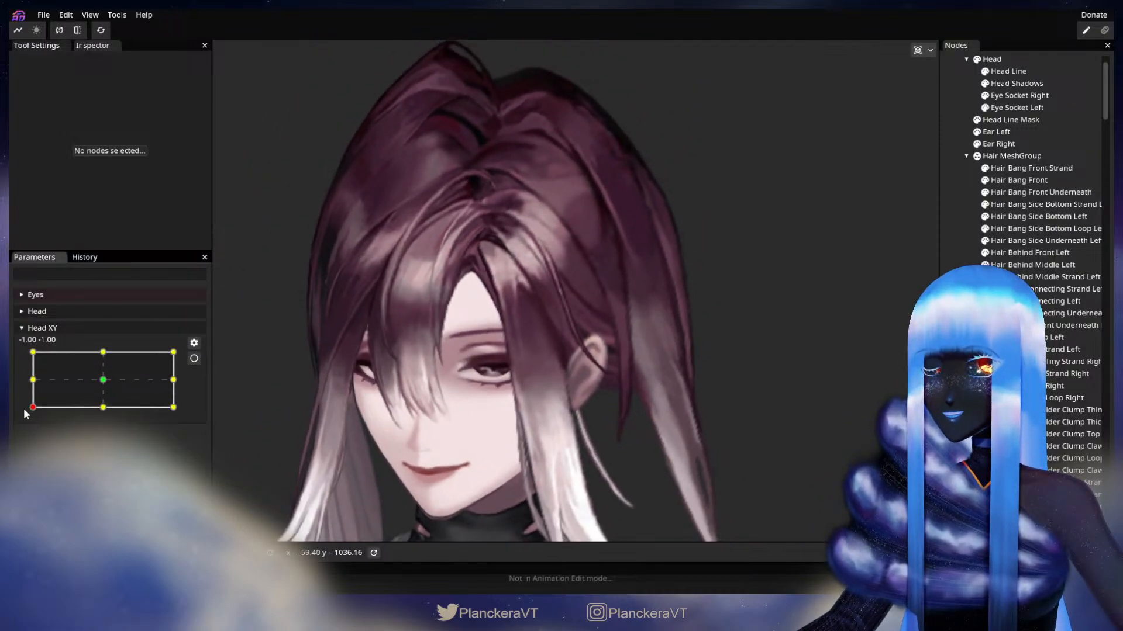
{"action": "mouse_move", "coordinate": [34, 414]}
{"action": "left_mouse_down"}
{"action": "mouse_move", "coordinate": [32, 379]}
{"action": "mouse_move", "coordinate": [33, 407]}
{"action": "left_mouse_up"}
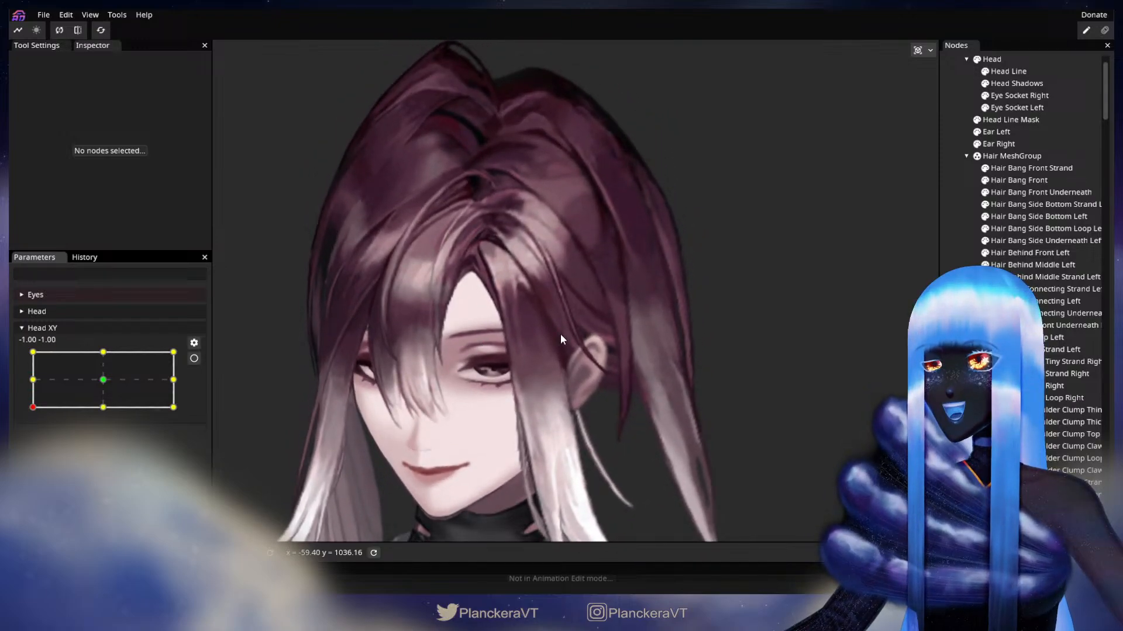
Enable editing at Head XY -1.00, -1.00, nudge the vertices of Hair Side Connecting Left just in front of the ear, and deselect it.
{"action": "left_click", "coordinate": [194, 358]}
{"action": "scroll", "coordinate": [507, 471], "scroll_direction": "up", "scroll_amount": 5}
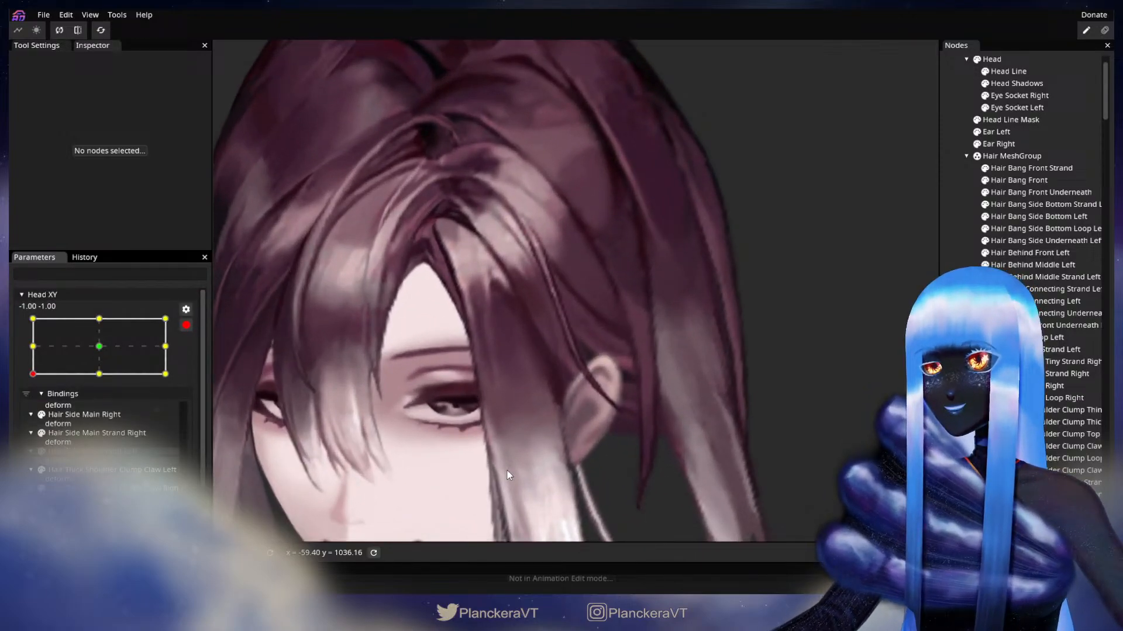
{"action": "scroll", "coordinate": [513, 448], "scroll_direction": "up", "scroll_amount": 5}
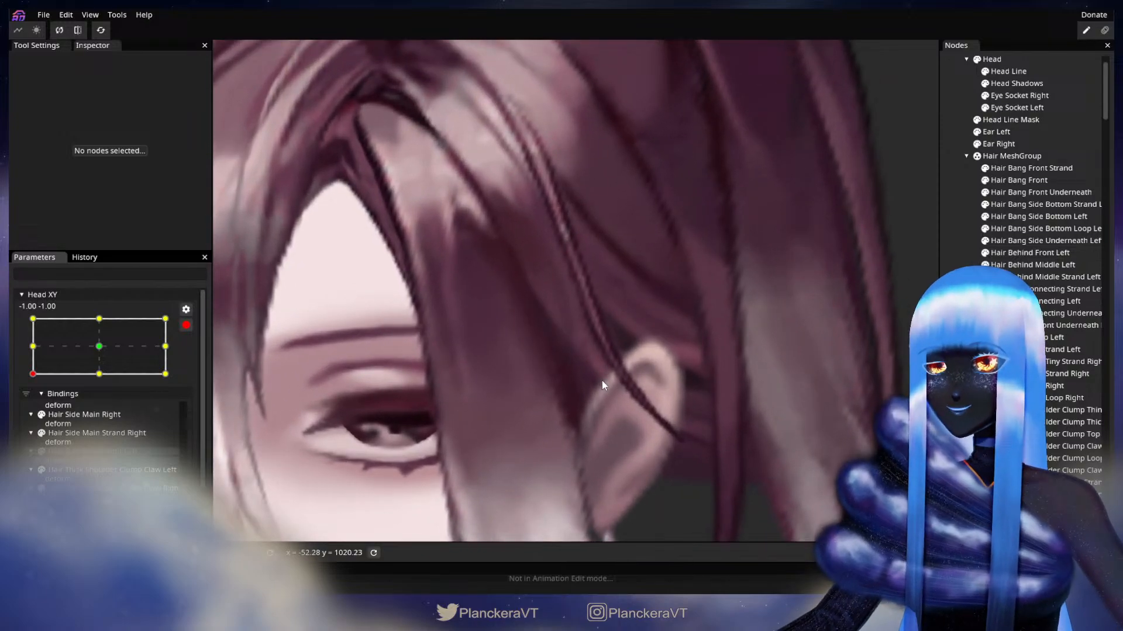
{"action": "left_click", "coordinate": [565, 357]}
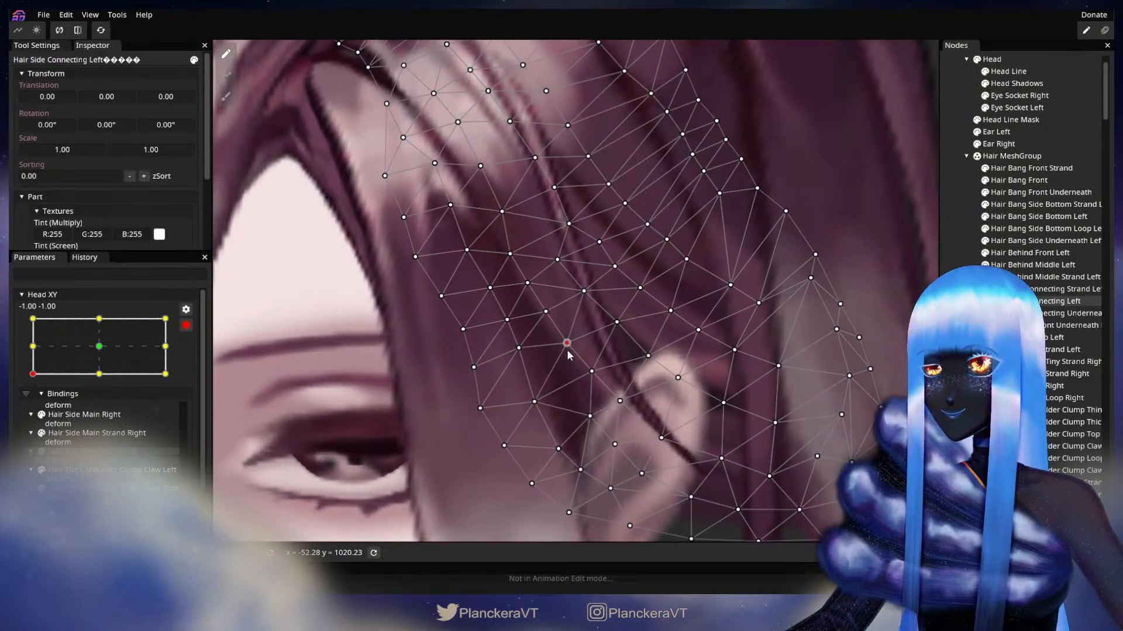
{"action": "left_click_drag", "start_coordinate": [573, 354], "coordinate": [576, 353]}
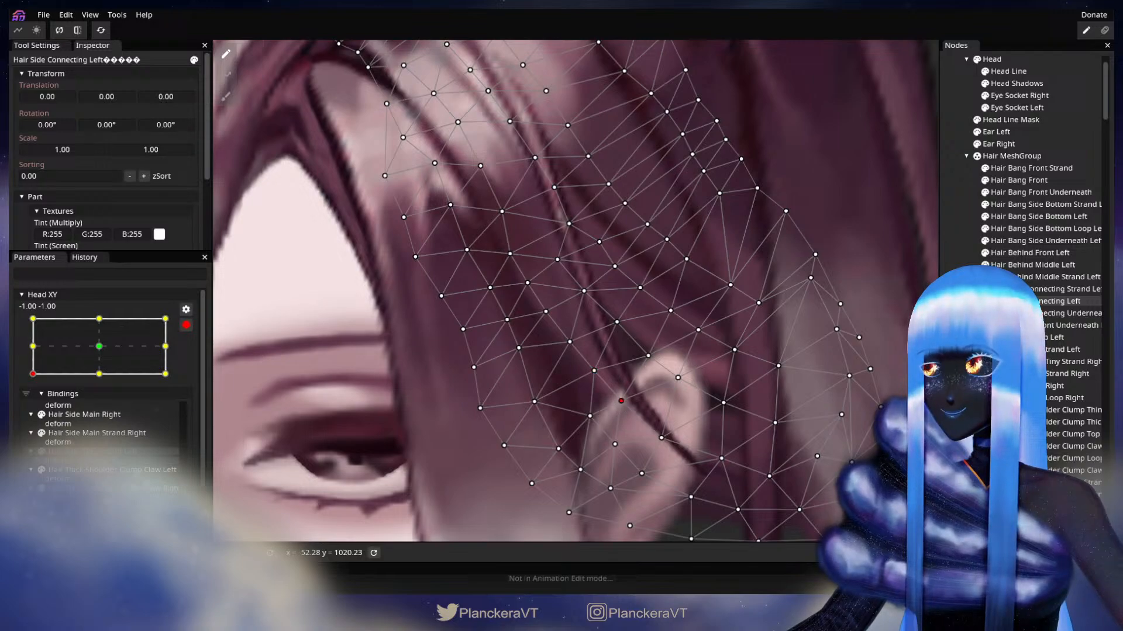
{"action": "left_click", "coordinate": [682, 419]}
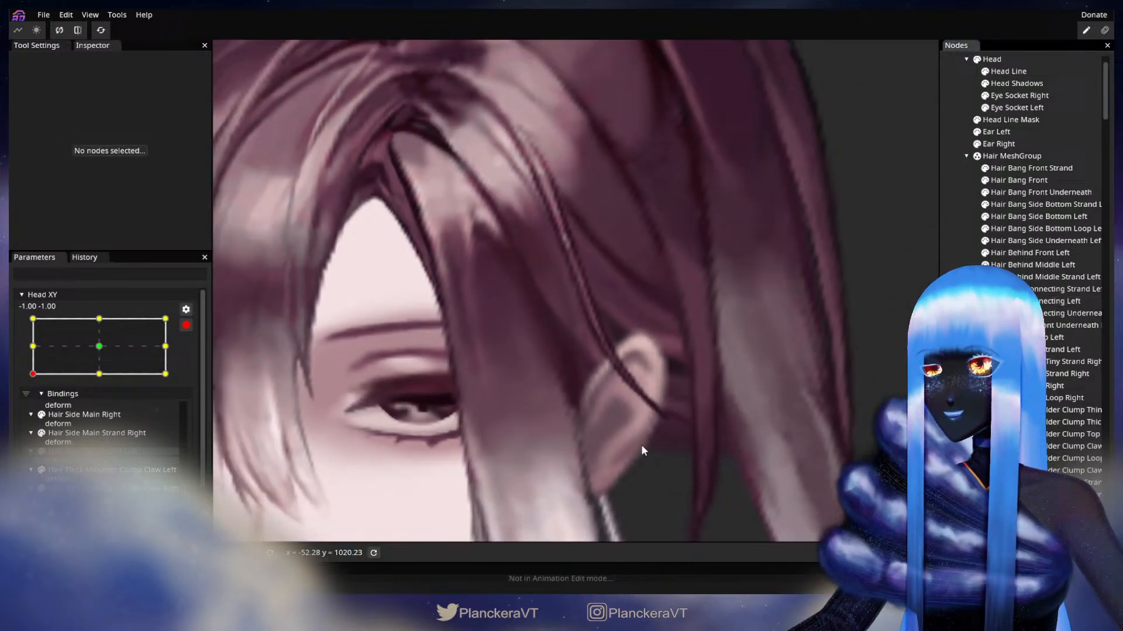
Turn off parameter editing and move the head from Head XY -1.00, -1.00 to Head XY -1.00, 1.00.
{"action": "scroll", "coordinate": [641, 449], "scroll_direction": "down", "scroll_amount": 6}
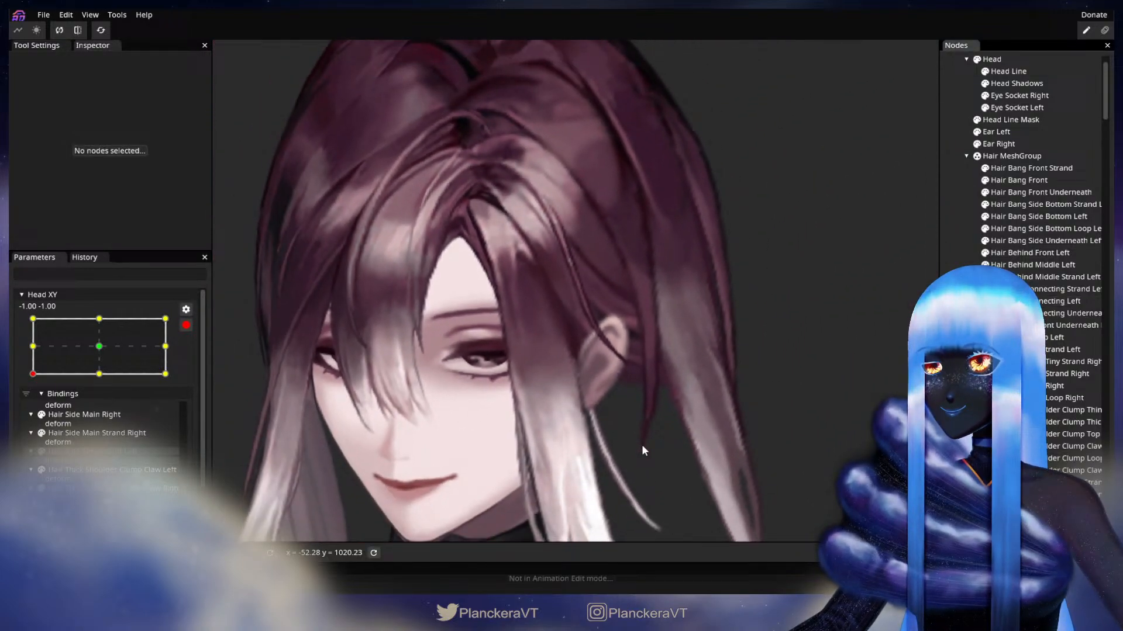
{"action": "scroll", "coordinate": [642, 451], "scroll_direction": "down", "scroll_amount": 4}
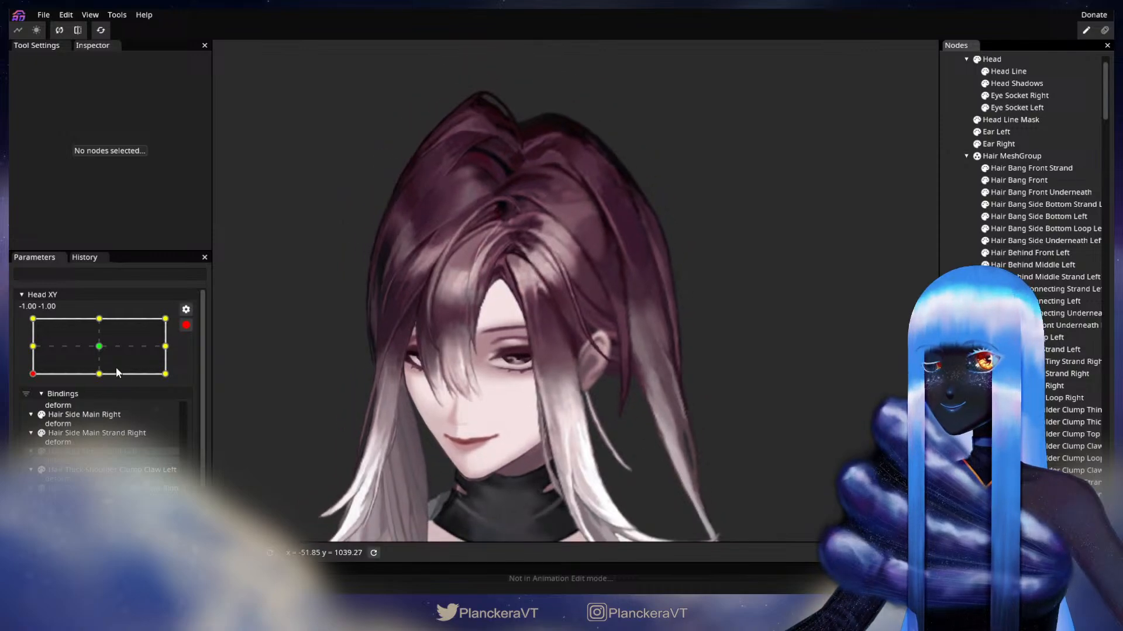
{"action": "left_click", "coordinate": [184, 325]}
{"action": "left_click_drag", "start_coordinate": [33, 414], "coordinate": [32, 396]}
{"action": "left_click_drag", "start_coordinate": [30, 381], "coordinate": [23, 350]}
Enable editing at Head XY -1.00, 1.00, nudge the vertices of Hair Side Connecting Left in front of the ear, and deselect it.
{"action": "scroll", "coordinate": [416, 366], "scroll_direction": "up", "scroll_amount": 6}
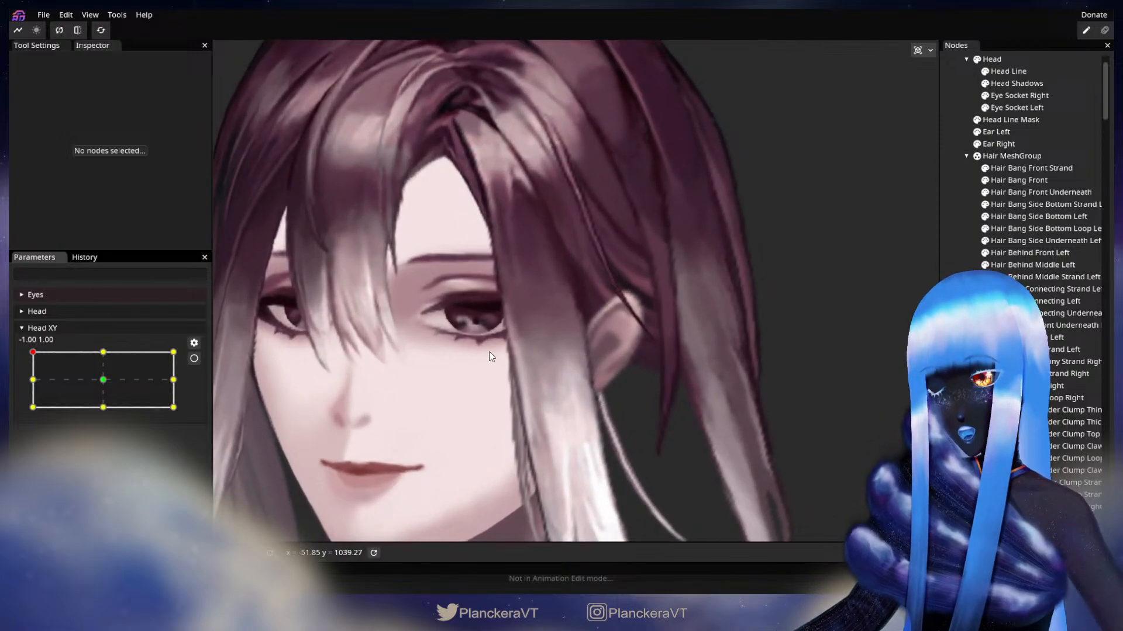
{"action": "scroll", "coordinate": [491, 356], "scroll_direction": "up", "scroll_amount": 2}
{"action": "left_click_drag", "start_coordinate": [496, 354], "coordinate": [483, 427]}
{"action": "scroll", "coordinate": [484, 404], "scroll_direction": "up", "scroll_amount": 2}
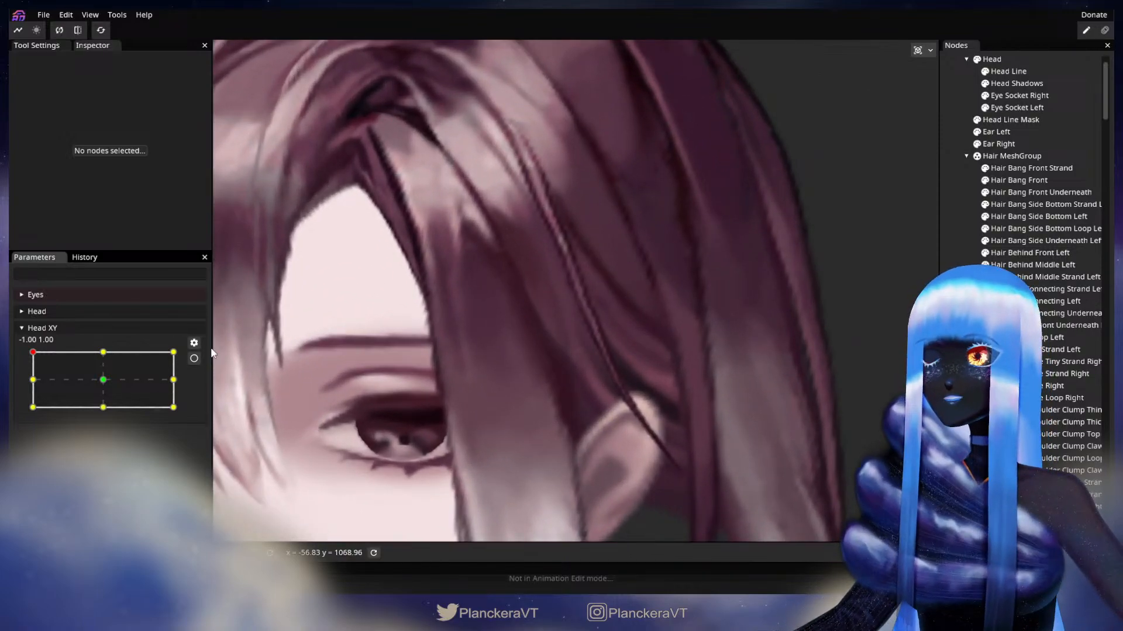
{"action": "left_click", "coordinate": [195, 359]}
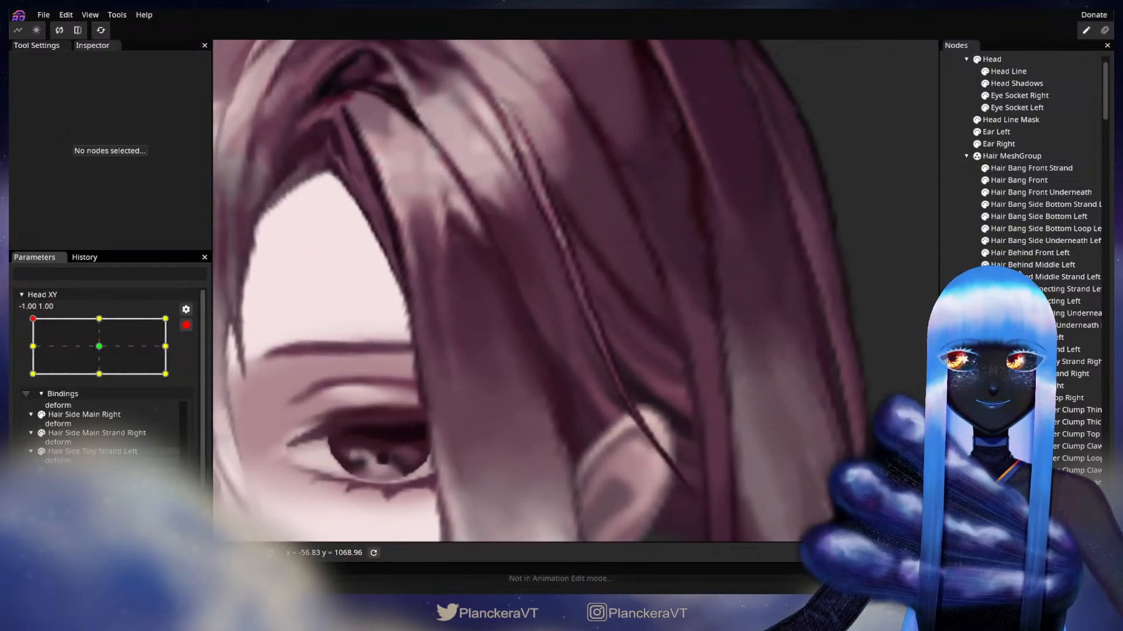
{"action": "left_click", "coordinate": [1097, 301]}
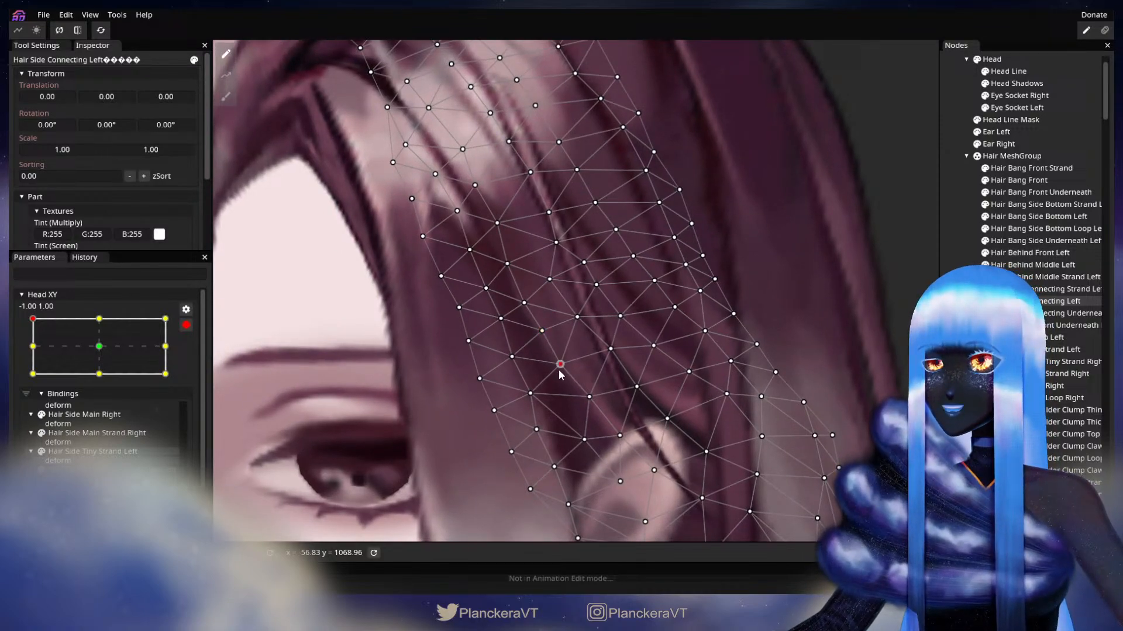
{"action": "left_click_drag", "start_coordinate": [544, 403], "coordinate": [542, 406]}
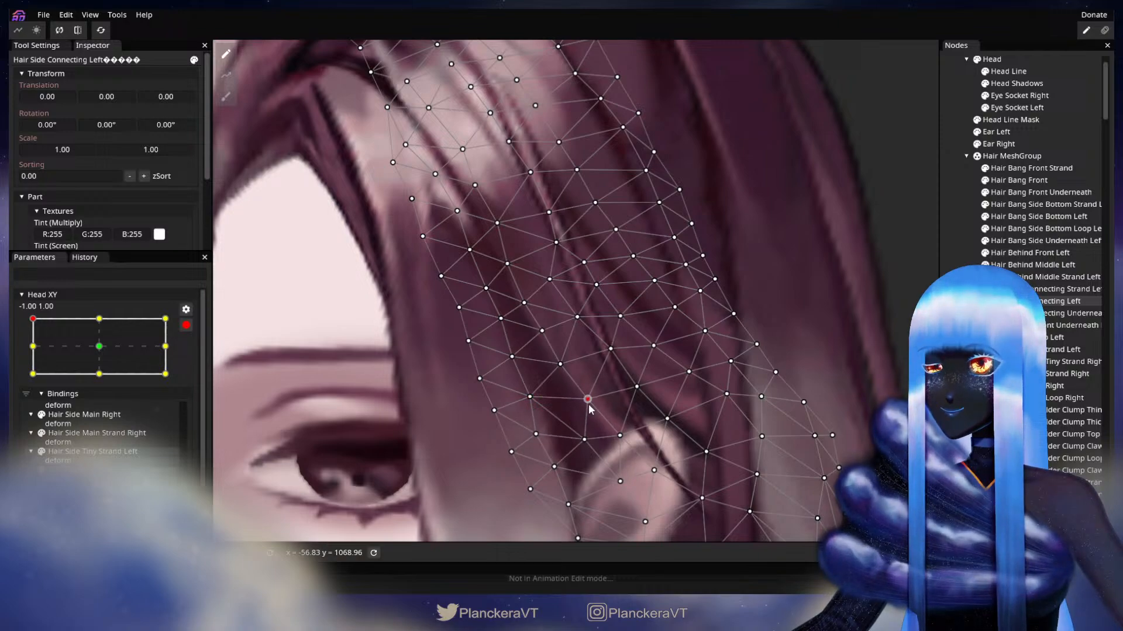
{"action": "left_click_drag", "start_coordinate": [560, 374], "coordinate": [511, 363]}
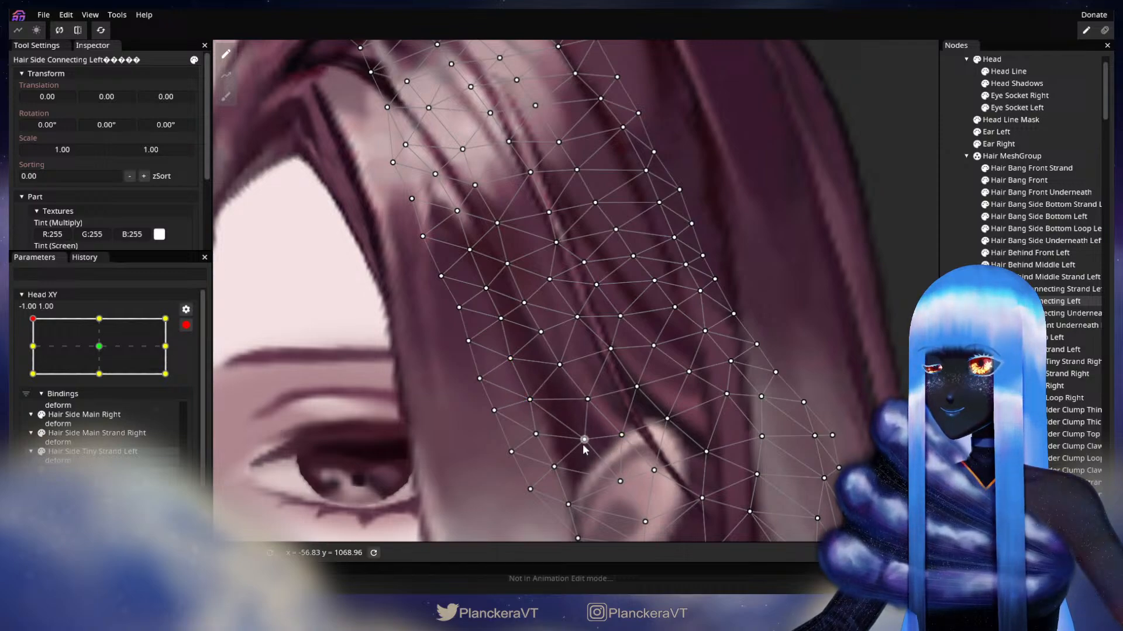
{"action": "left_click_drag", "start_coordinate": [585, 440], "coordinate": [583, 445]}
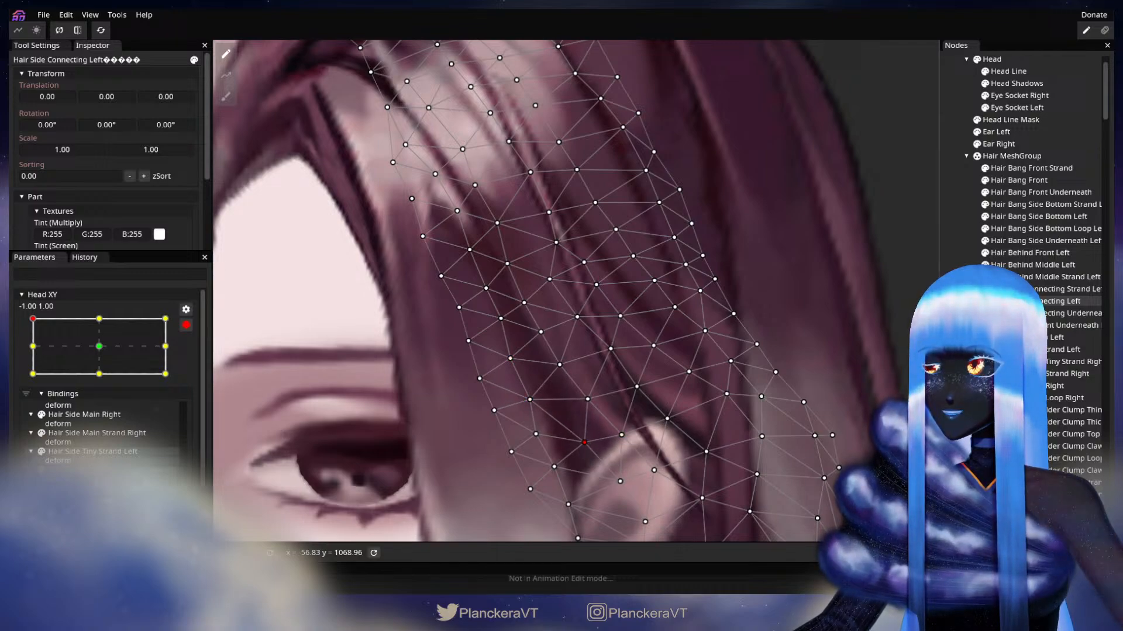
{"action": "left_click", "coordinate": [791, 437]}
Turn off parameter editing and test the whole head's hair motion near Head XY -1.00, 1.00.
{"action": "scroll", "coordinate": [670, 448], "scroll_direction": "down", "scroll_amount": 2}
{"action": "scroll", "coordinate": [657, 452], "scroll_direction": "up", "scroll_amount": 1}
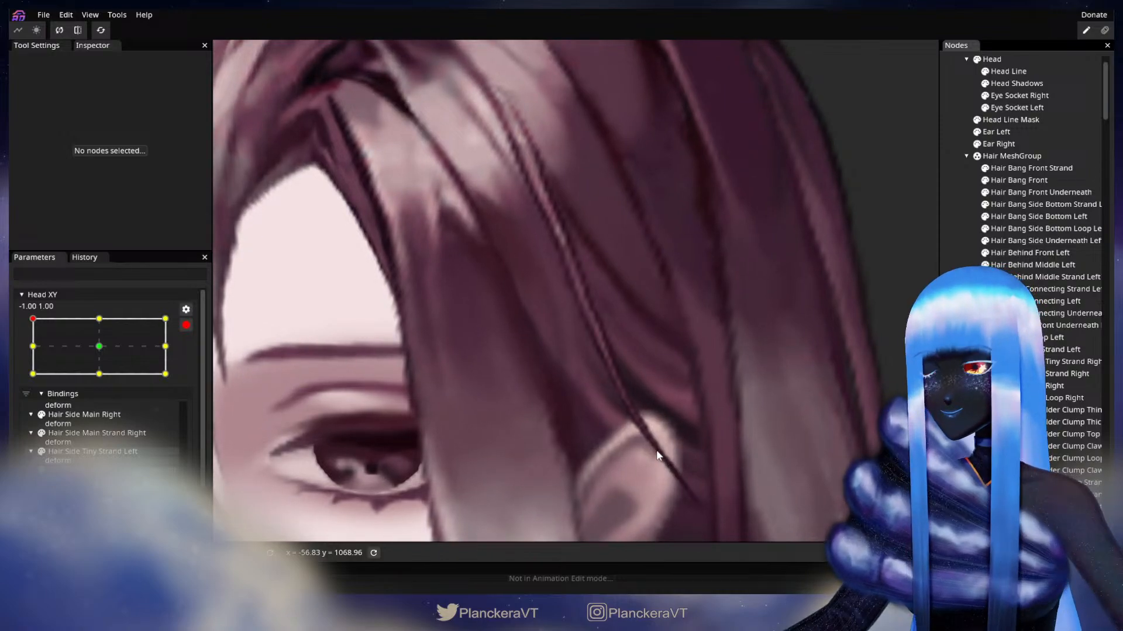
{"action": "scroll", "coordinate": [656, 450], "scroll_direction": "down", "scroll_amount": 5}
{"action": "scroll", "coordinate": [663, 444], "scroll_direction": "down", "scroll_amount": 5}
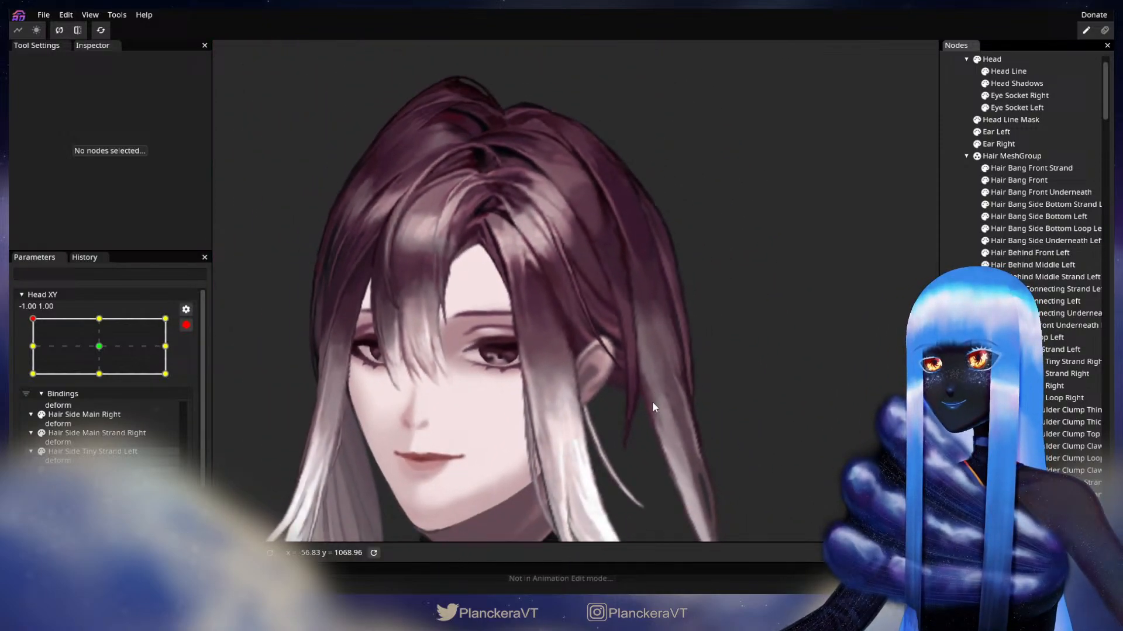
{"action": "scroll", "coordinate": [653, 397], "scroll_direction": "down", "scroll_amount": 3}
{"action": "left_click", "coordinate": [186, 325]}
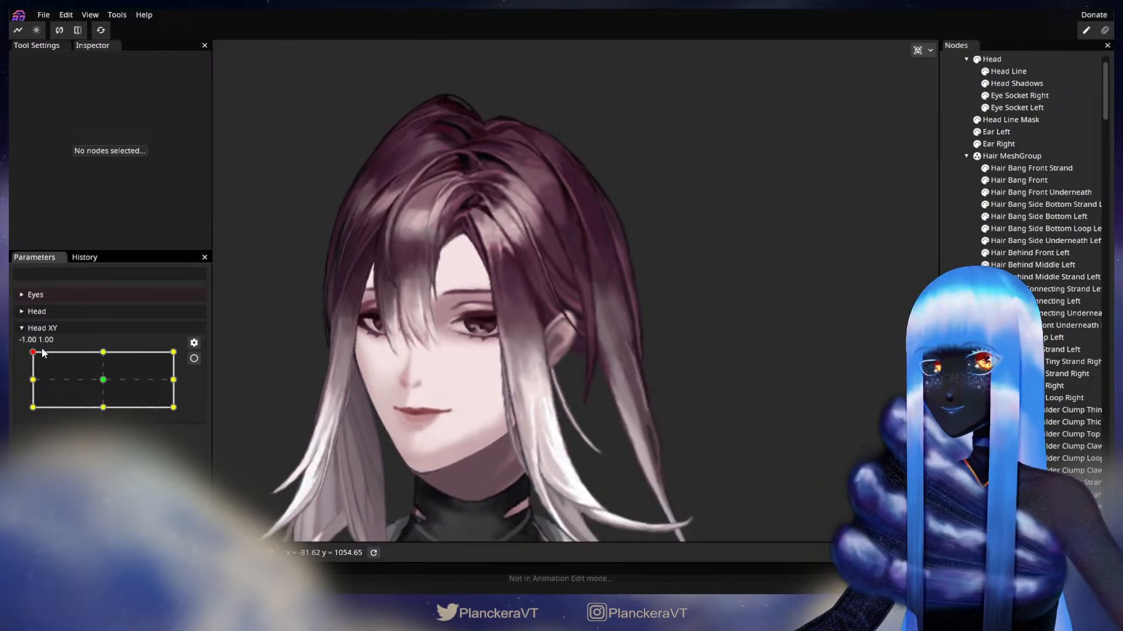
{"action": "mouse_move", "coordinate": [32, 357]}
{"action": "left_mouse_down"}
{"action": "mouse_move", "coordinate": [31, 412]}
{"action": "mouse_move", "coordinate": [27, 353]}
{"action": "left_mouse_up"}
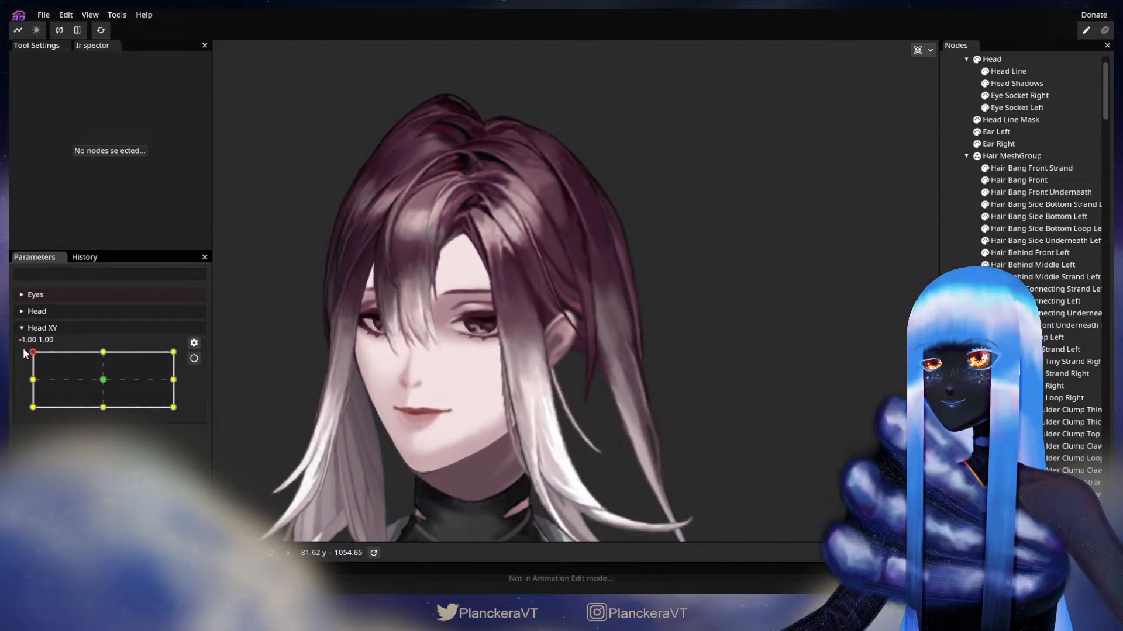
{"action": "scroll", "coordinate": [425, 332], "scroll_direction": "up", "scroll_amount": 3}
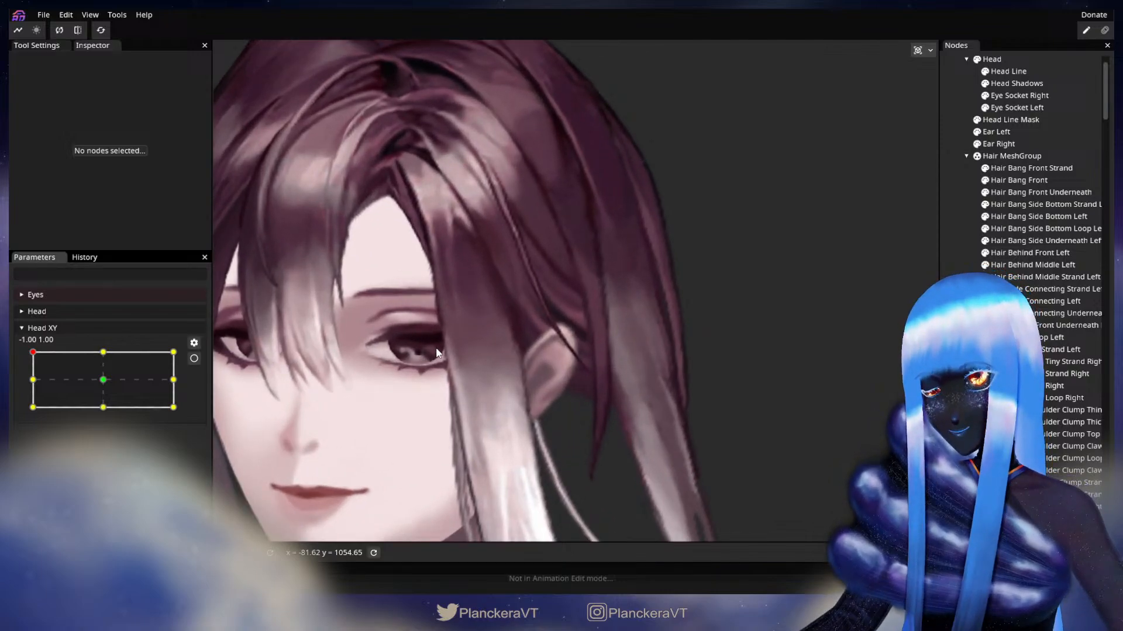
Enable editing at Head XY -1.00, 1.00, nudge the vertices of Hair Side Connecting Left in front of the ear's upper edge, and deselect it.
{"action": "left_click", "coordinate": [195, 359]}
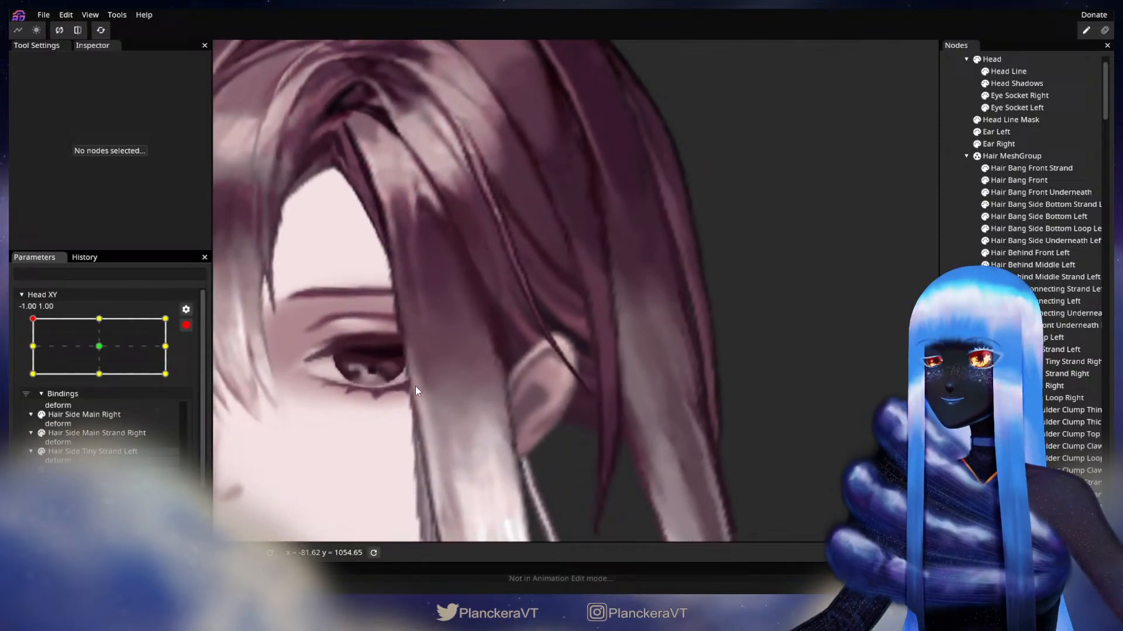
{"action": "scroll", "coordinate": [535, 369], "scroll_direction": "up", "scroll_amount": 2}
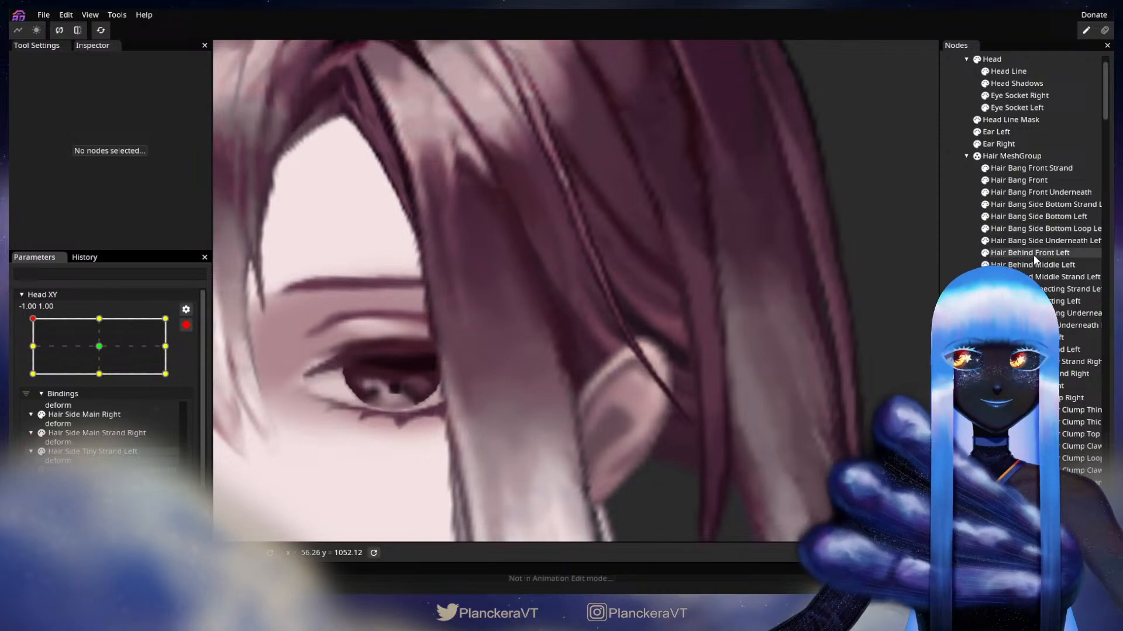
{"action": "left_click", "coordinate": [1047, 301]}
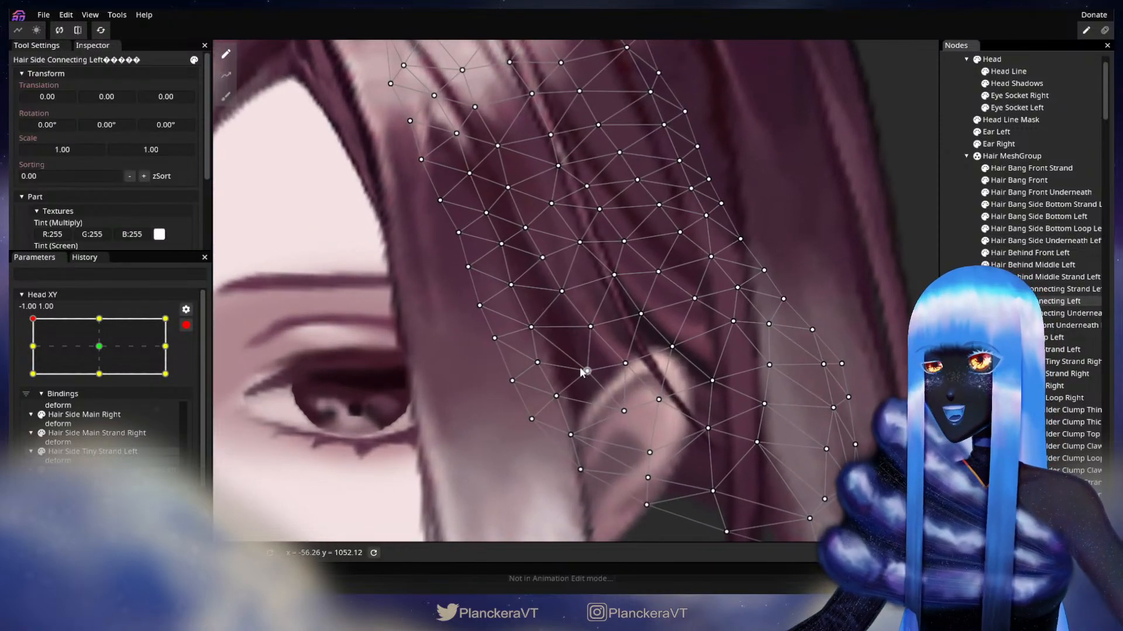
{"action": "left_click", "coordinate": [583, 373]}
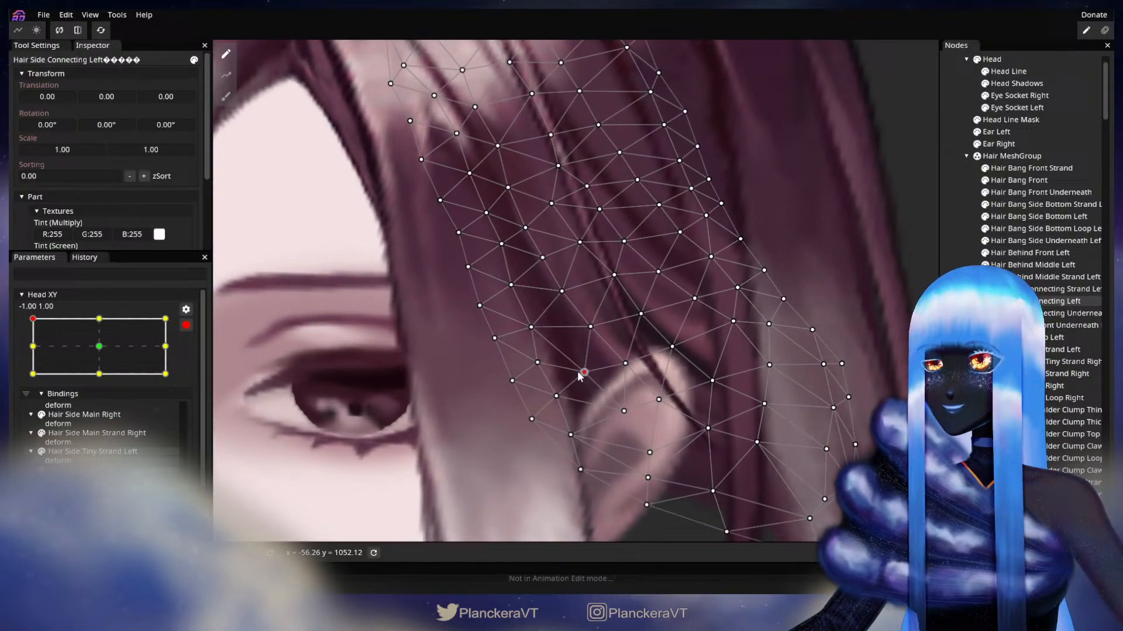
{"action": "left_click", "coordinate": [536, 369]}
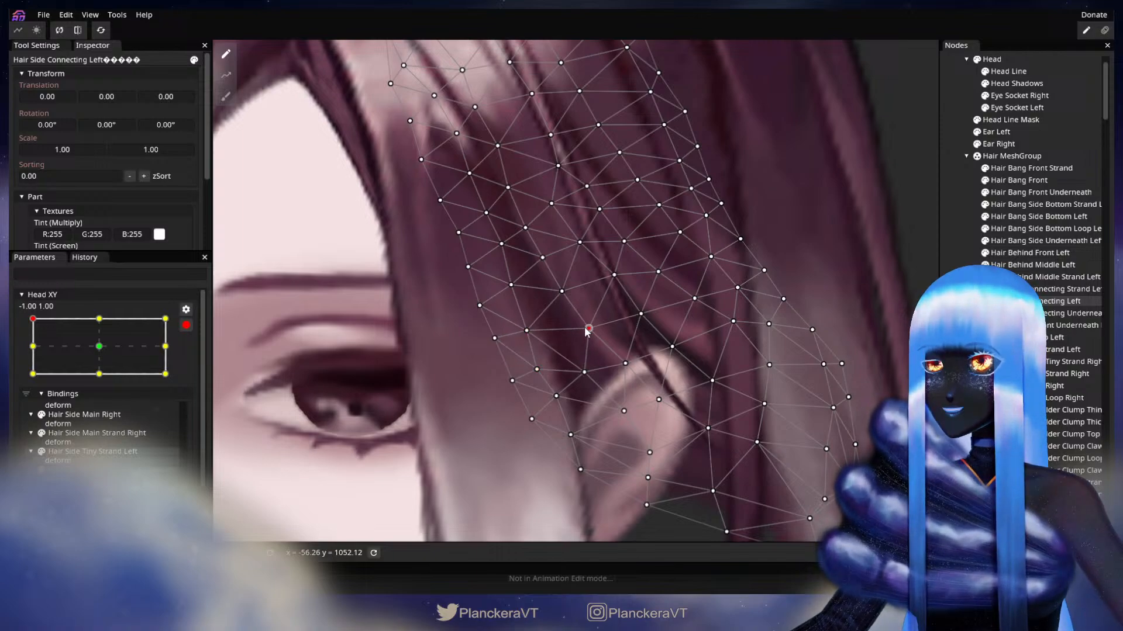
{"action": "left_click_drag", "start_coordinate": [528, 339], "coordinate": [528, 341]}
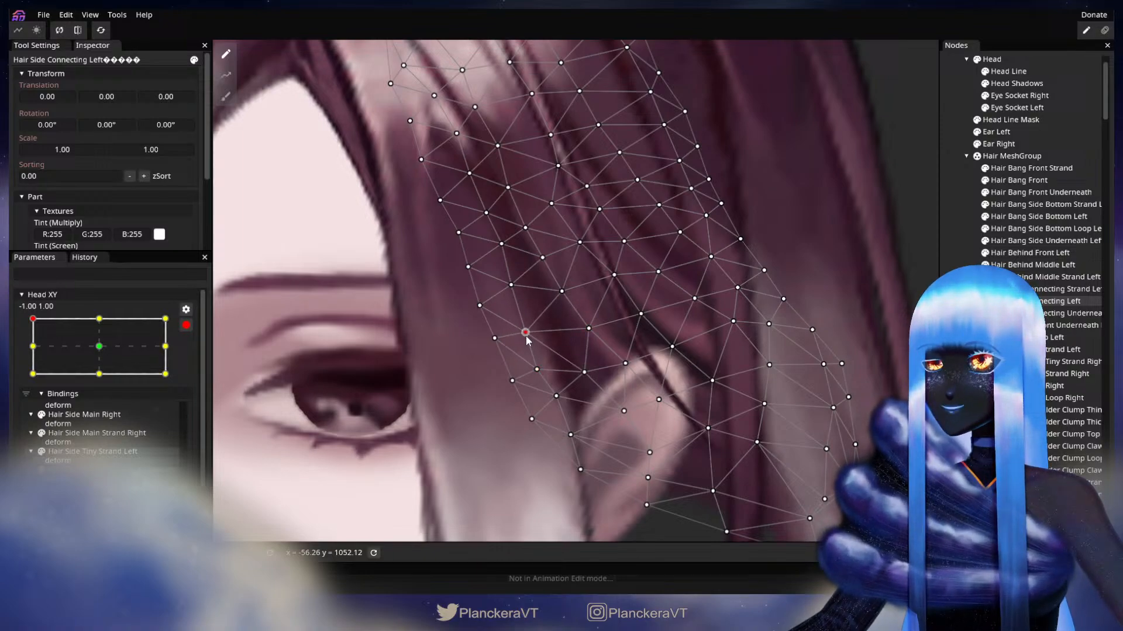
{"action": "key", "text": "Escape"}
Turn off parameter editing and test the hair's motion around Head XY -1.00, 1.00.
{"action": "scroll", "coordinate": [627, 380], "scroll_direction": "down", "scroll_amount": 6}
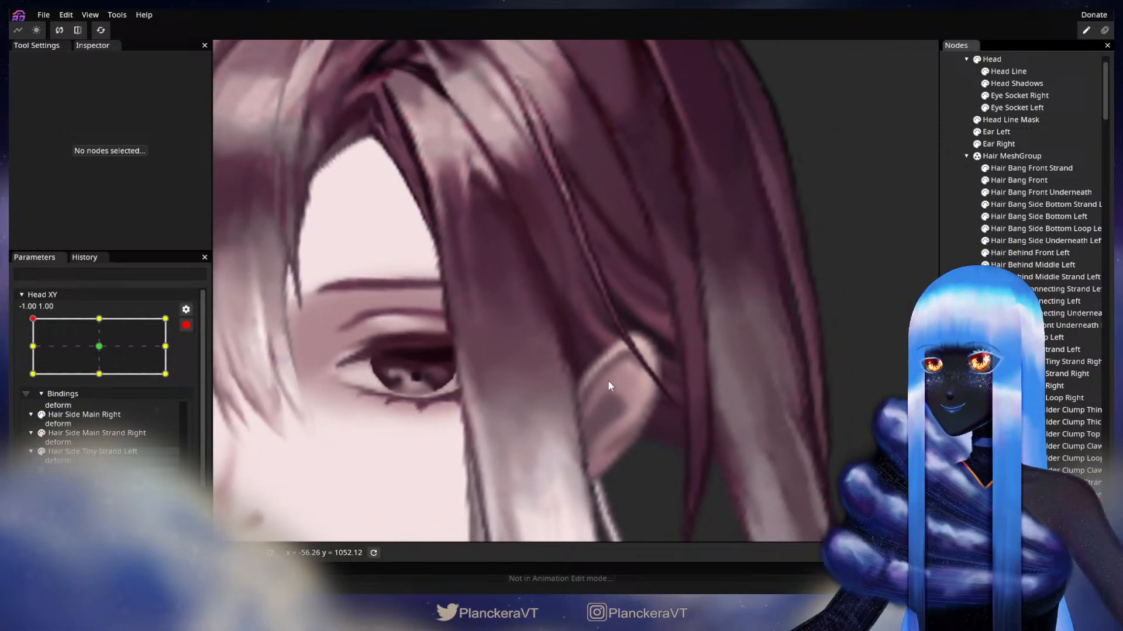
{"action": "scroll", "coordinate": [613, 377], "scroll_direction": "down", "scroll_amount": 5}
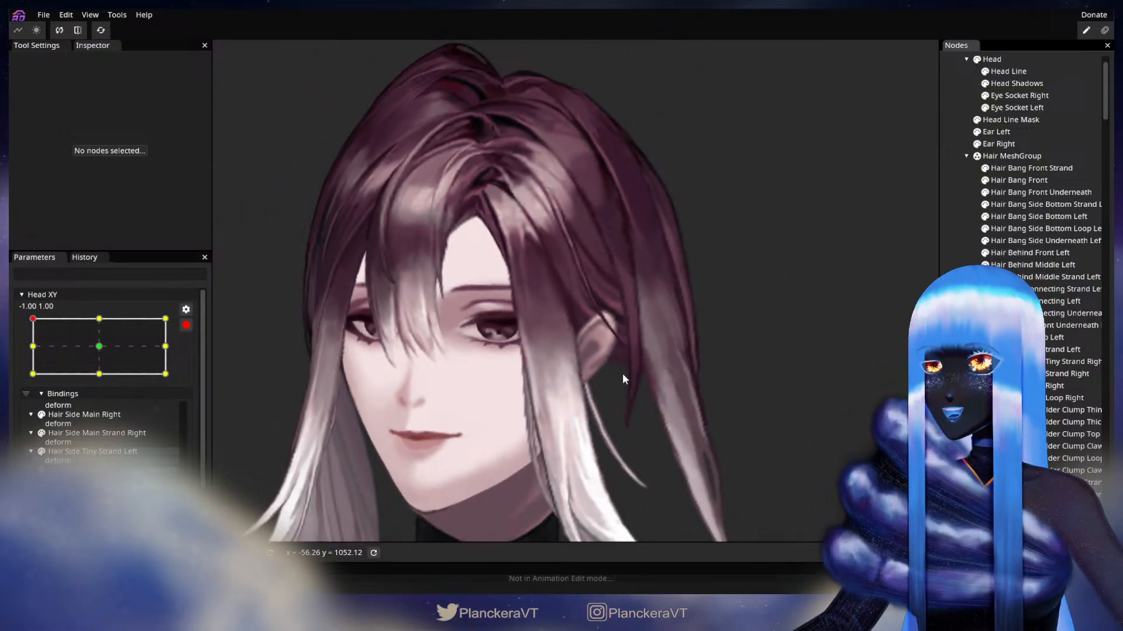
{"action": "scroll", "coordinate": [626, 377], "scroll_direction": "down", "scroll_amount": 4}
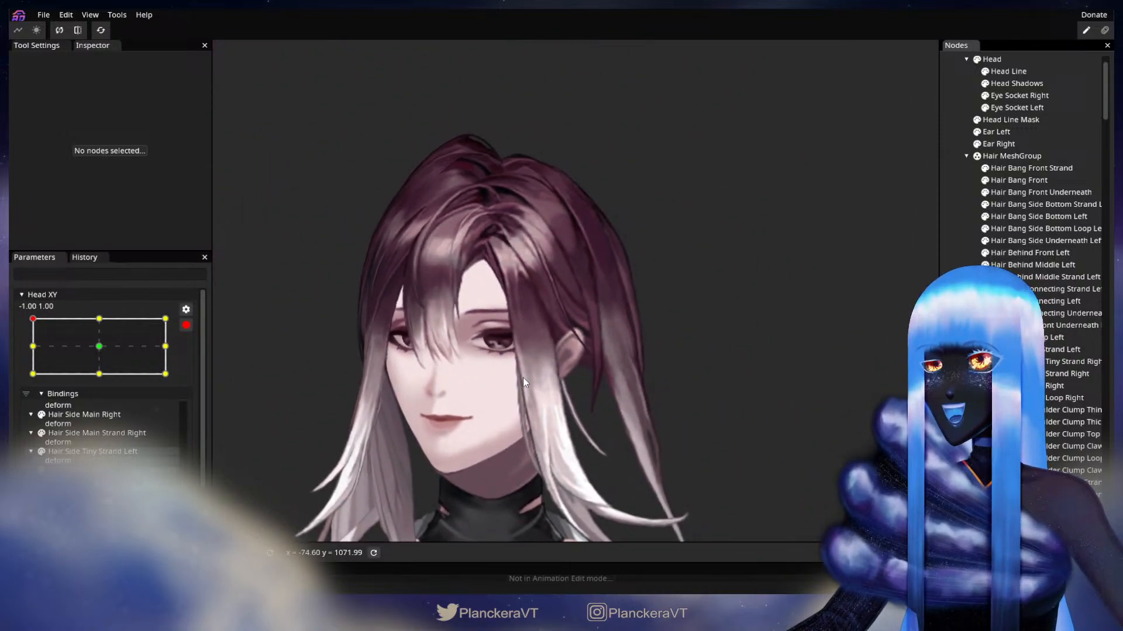
{"action": "left_click", "coordinate": [186, 326]}
{"action": "mouse_move", "coordinate": [28, 352]}
{"action": "left_mouse_down"}
{"action": "mouse_move", "coordinate": [25, 378]}
{"action": "mouse_move", "coordinate": [22, 349]}
{"action": "left_mouse_up"}
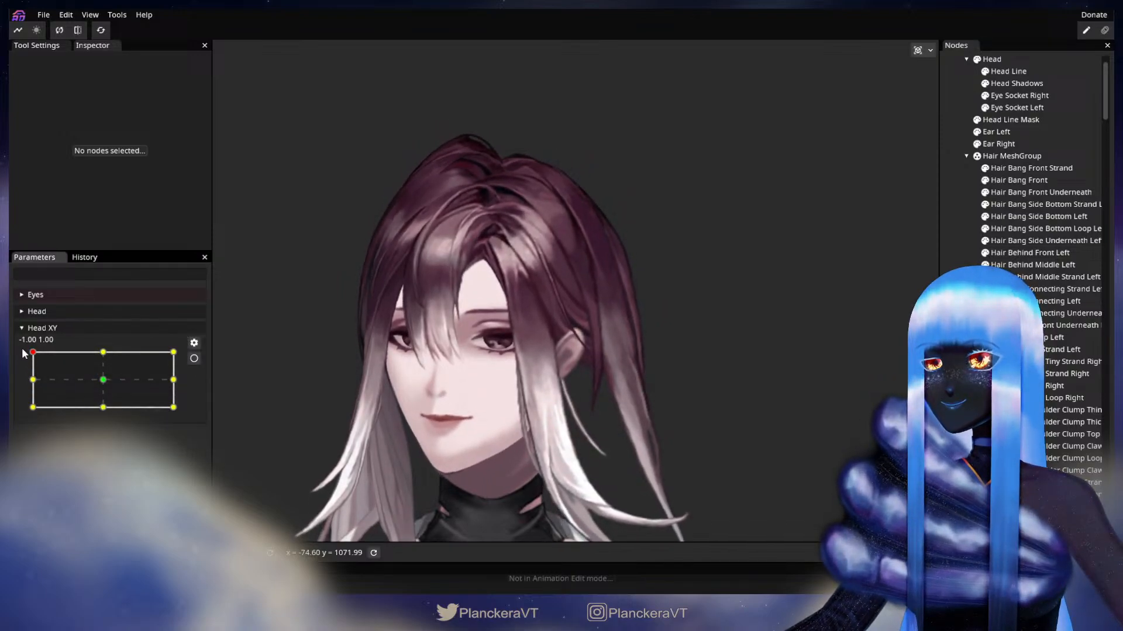
Re-enable editing at Head XY -1.00, 1.00, nudge the vertices of Hair Side Connecting Left over the front of the ear, and deselect it.
{"action": "left_click", "coordinate": [193, 359]}
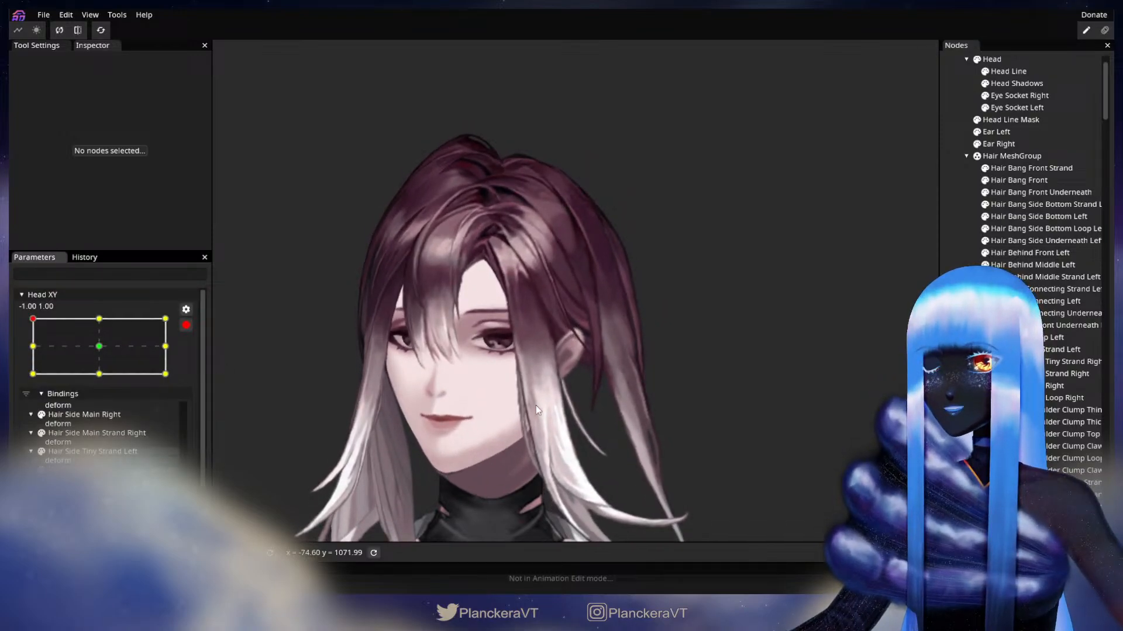
{"action": "scroll", "coordinate": [517, 400], "scroll_direction": "up", "scroll_amount": 5}
{"action": "scroll", "coordinate": [529, 379], "scroll_direction": "up", "scroll_amount": 5}
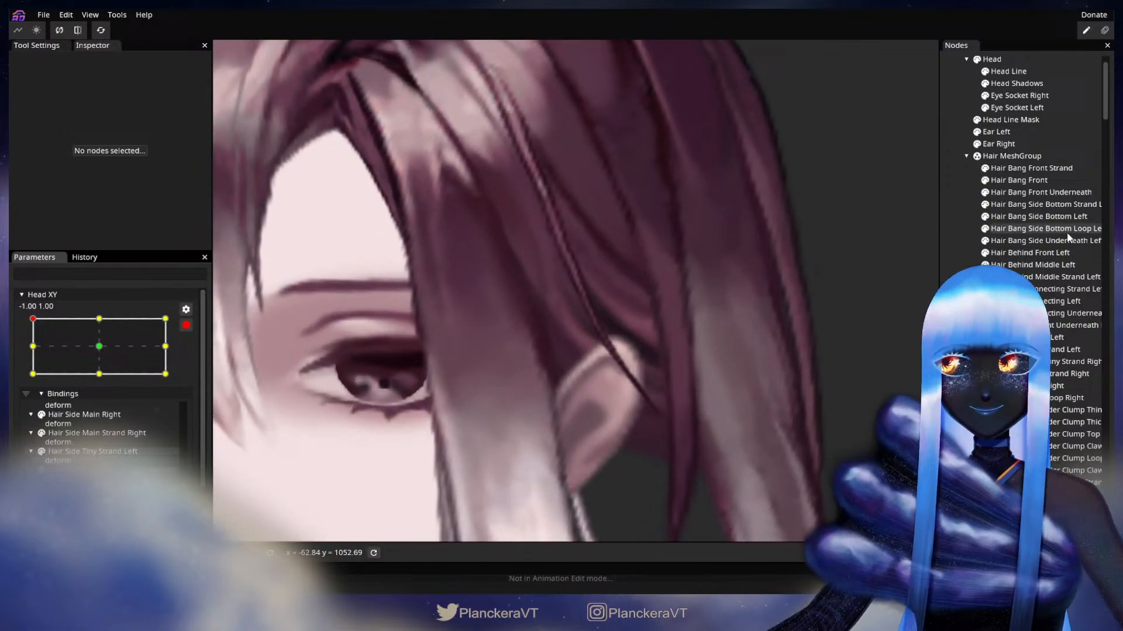
{"action": "left_click", "coordinate": [1061, 302]}
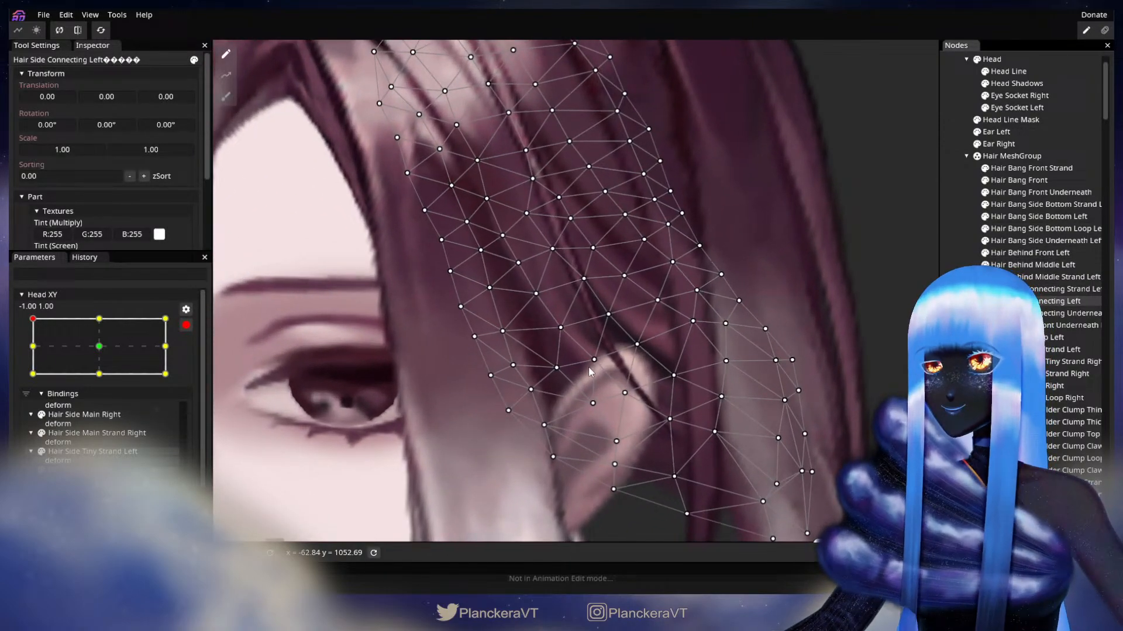
{"action": "left_click", "coordinate": [594, 363]}
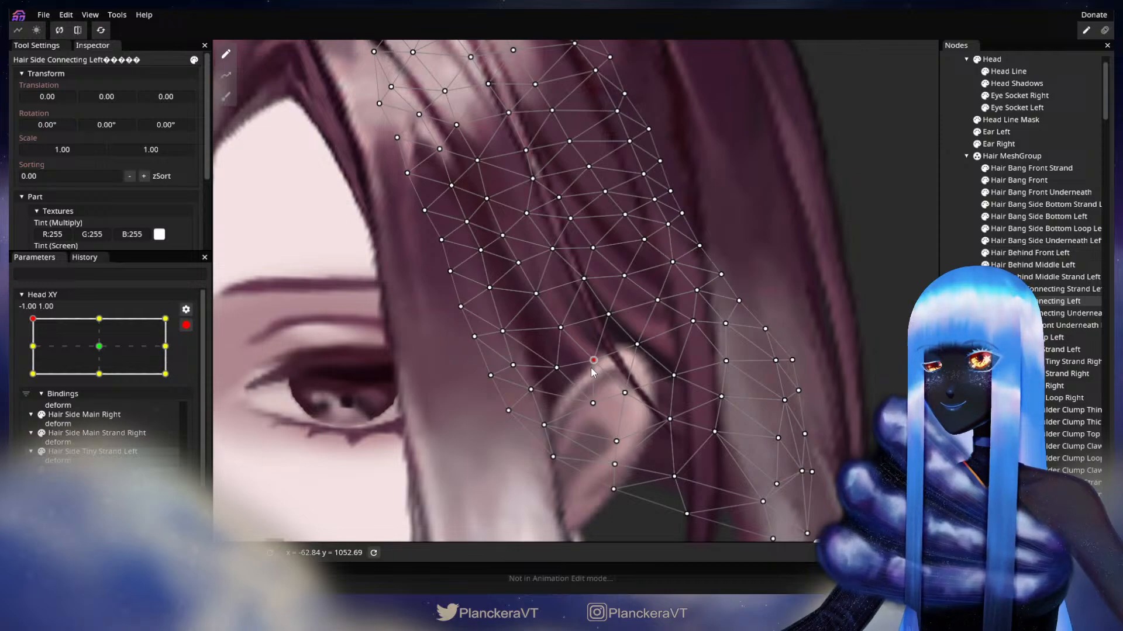
{"action": "left_click", "coordinate": [555, 370]}
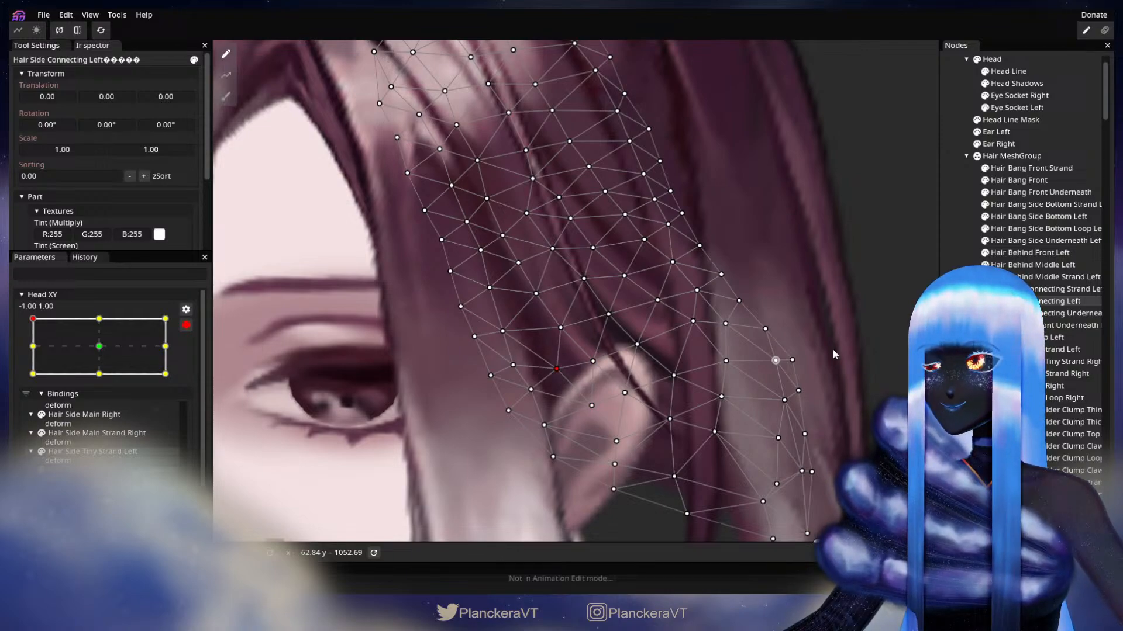
{"action": "left_click", "coordinate": [607, 394]}
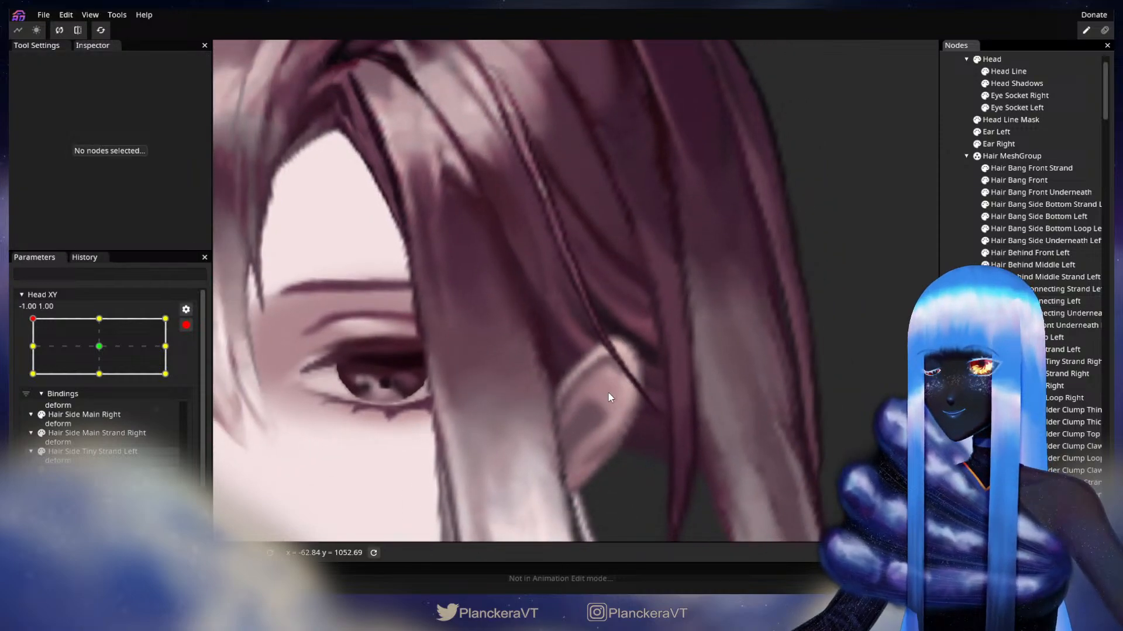
Turn off parameter editing and recheck how the left side hair moves near Head XY -1.00, 1.00.
{"action": "scroll", "coordinate": [608, 392], "scroll_direction": "down", "scroll_amount": 5}
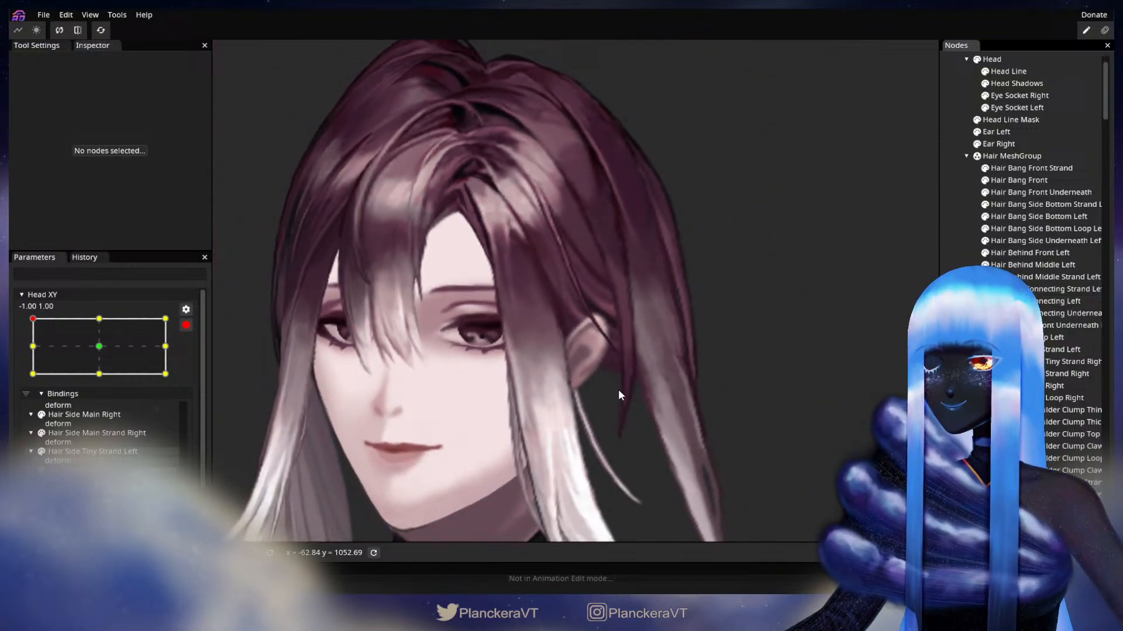
{"action": "scroll", "coordinate": [619, 388], "scroll_direction": "down", "scroll_amount": 2}
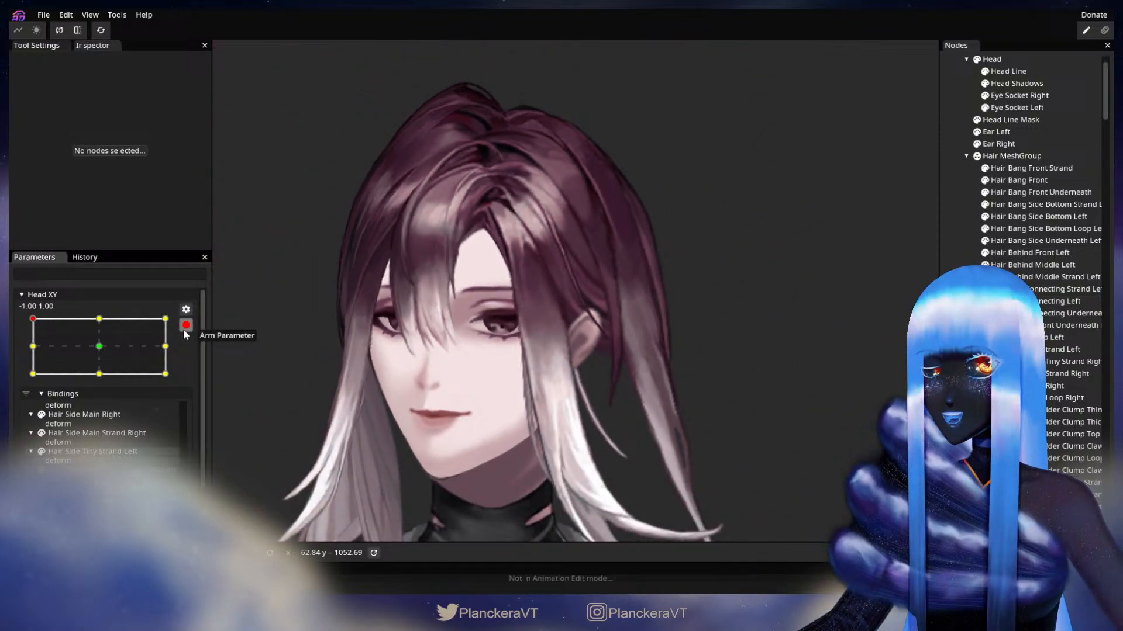
{"action": "left_click", "coordinate": [186, 326]}
{"action": "mouse_move", "coordinate": [33, 352]}
{"action": "left_mouse_down"}
{"action": "mouse_move", "coordinate": [31, 376]}
{"action": "mouse_move", "coordinate": [27, 349]}
{"action": "left_mouse_up"}
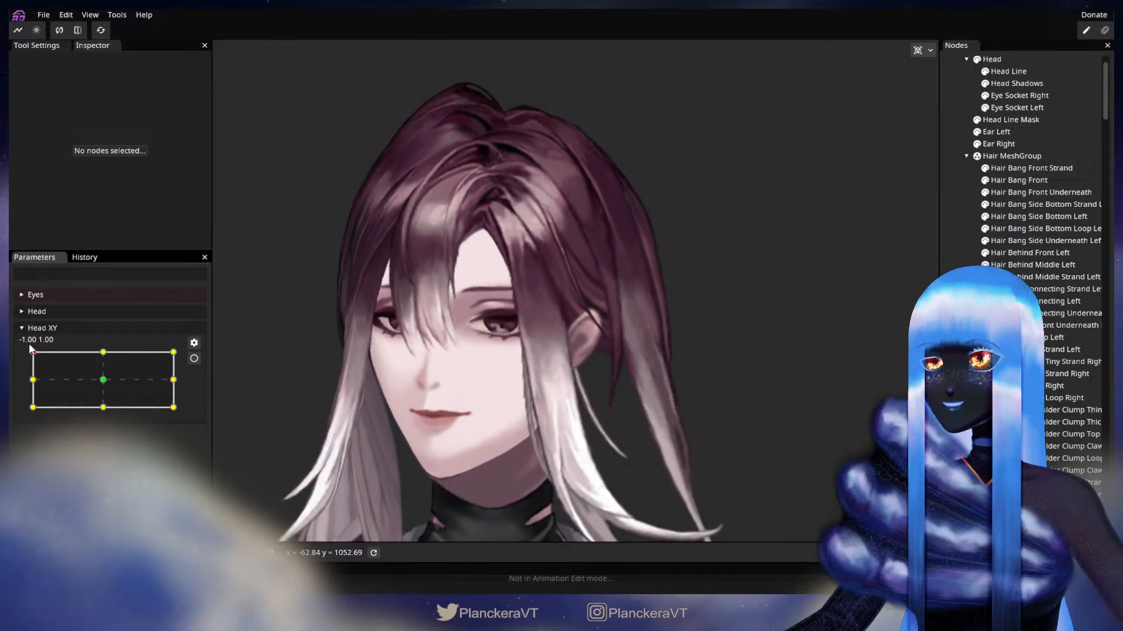
Re-enable editing at Head XY -1.00, 1.00, nudge the vertices of Hair Side Connecting Left just above the ear, and deselect it.
{"action": "scroll", "coordinate": [437, 307], "scroll_direction": "up", "scroll_amount": 5}
{"action": "left_click", "coordinate": [193, 358]}
{"action": "scroll", "coordinate": [643, 351], "scroll_direction": "up", "scroll_amount": 5}
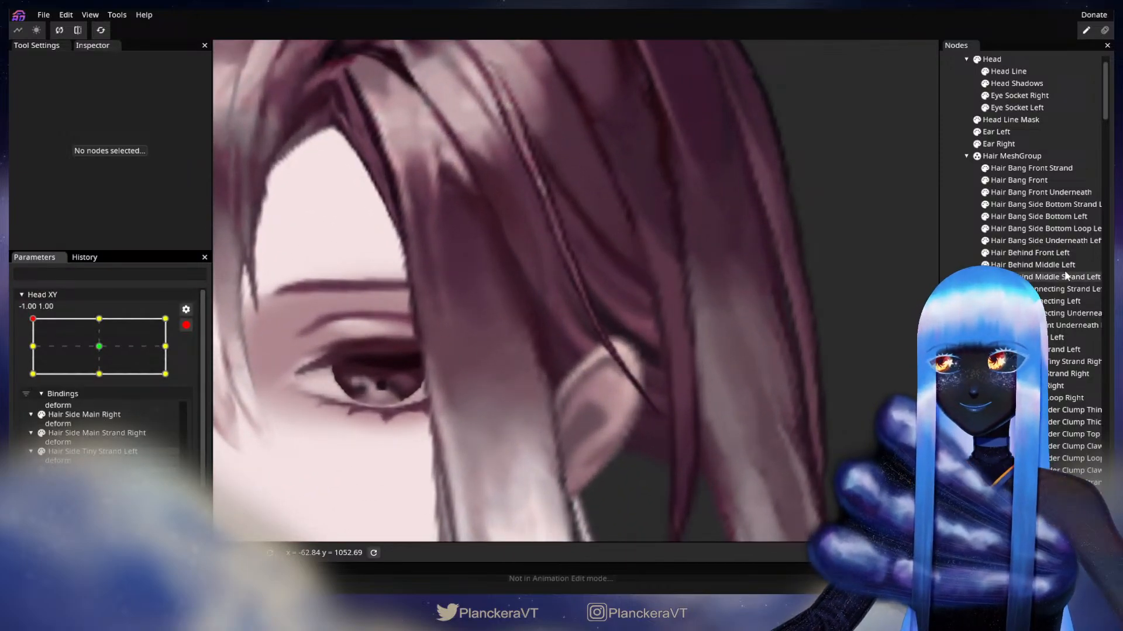
{"action": "left_click", "coordinate": [1059, 301]}
{"action": "left_click", "coordinate": [593, 363]}
{"action": "left_click", "coordinate": [561, 330]}
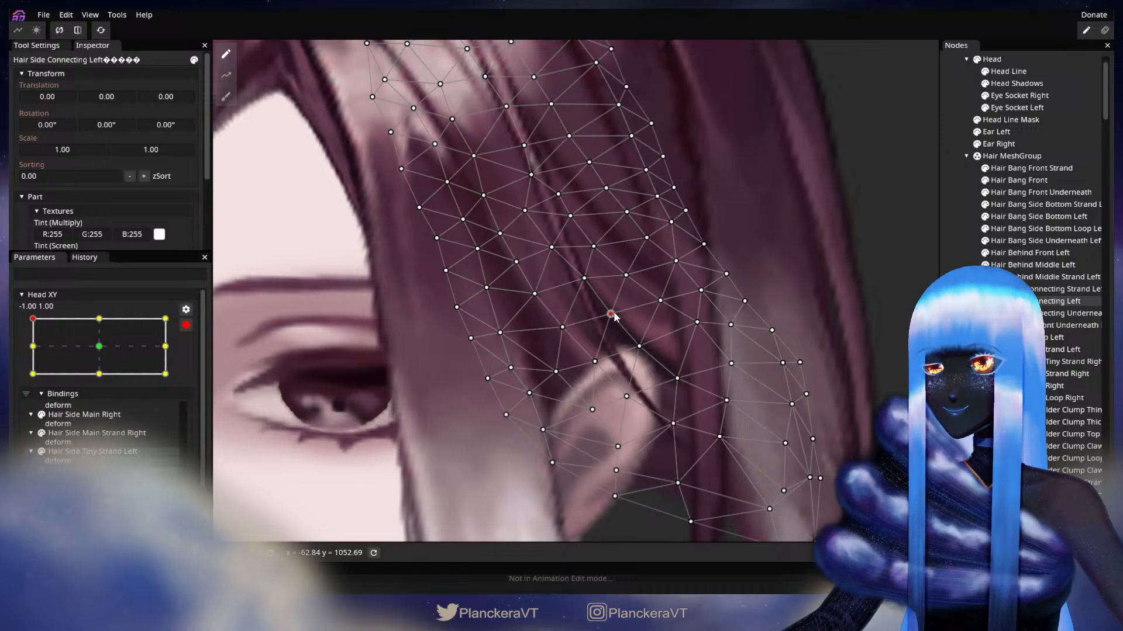
{"action": "left_click", "coordinate": [801, 346]}
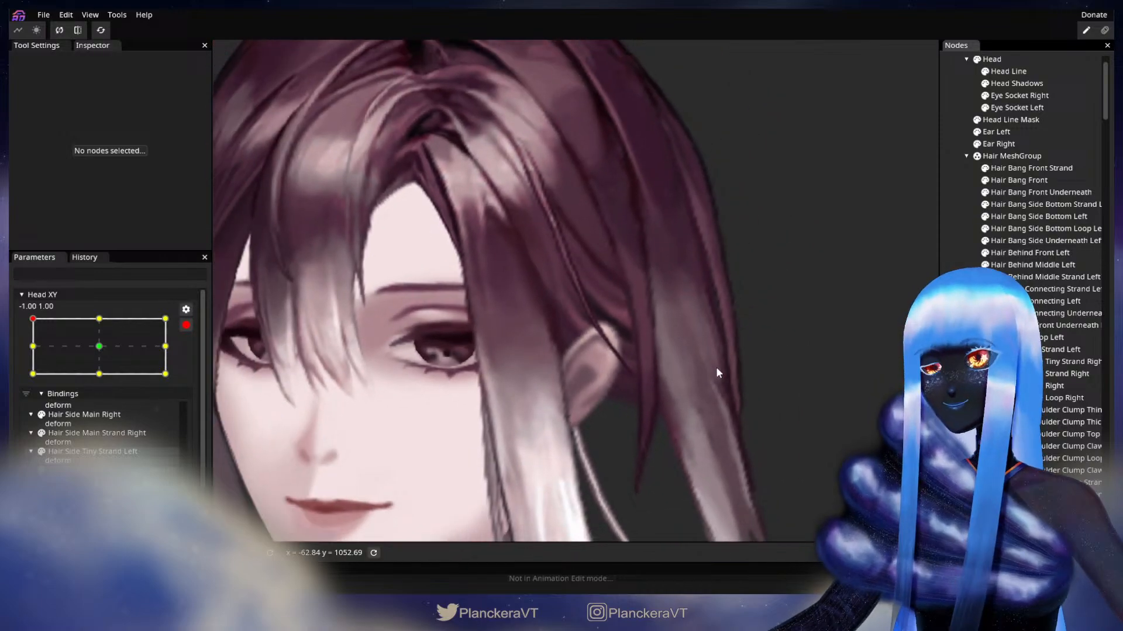
Adjust the lower vertices of Hair Side Connecting Left around the earlobe and deselect the part.
{"action": "scroll", "coordinate": [715, 366], "scroll_direction": "up", "scroll_amount": 4}
{"action": "left_click_drag", "start_coordinate": [682, 423], "coordinate": [655, 338]}
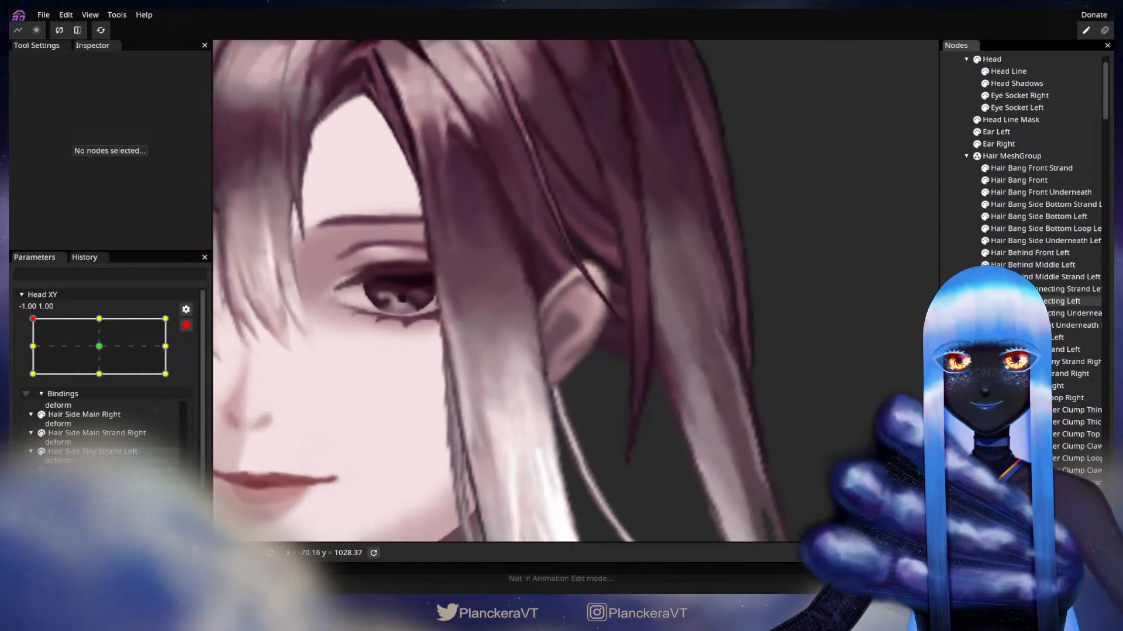
{"action": "left_click", "coordinate": [1058, 301]}
{"action": "left_click", "coordinate": [625, 353]}
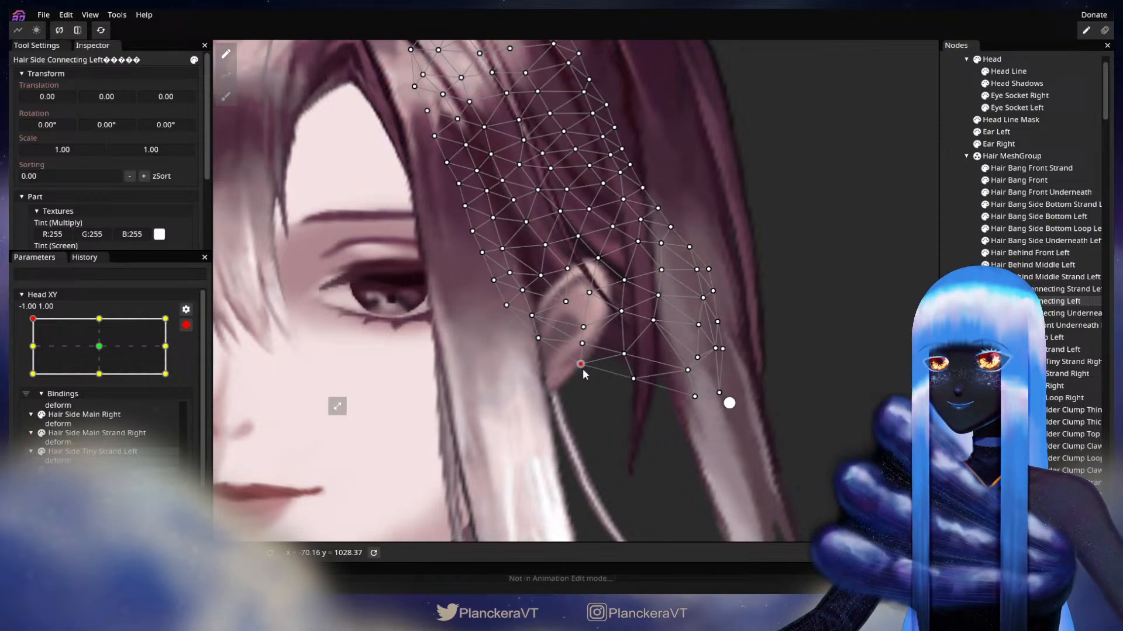
{"action": "left_click", "coordinate": [653, 395]}
Turn off parameter editing and test the whole head's hair motion near Head XY -1.00, 1.00.
{"action": "scroll", "coordinate": [652, 395], "scroll_direction": "down", "scroll_amount": 1}
{"action": "scroll", "coordinate": [653, 395], "scroll_direction": "down", "scroll_amount": 5}
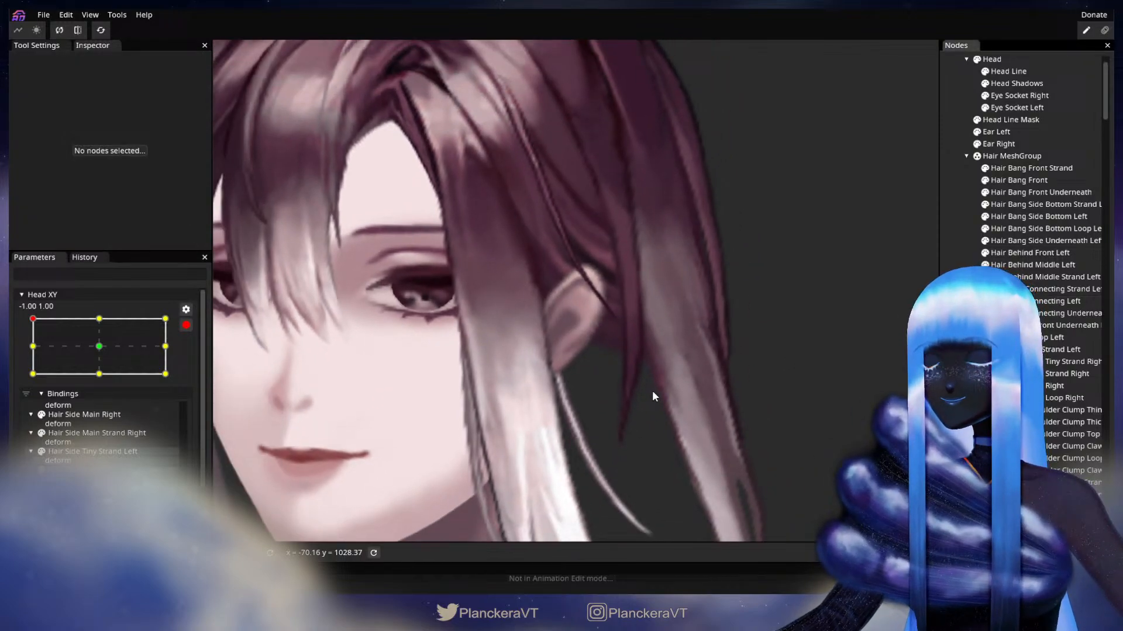
{"action": "scroll", "coordinate": [664, 396], "scroll_direction": "down", "scroll_amount": 3}
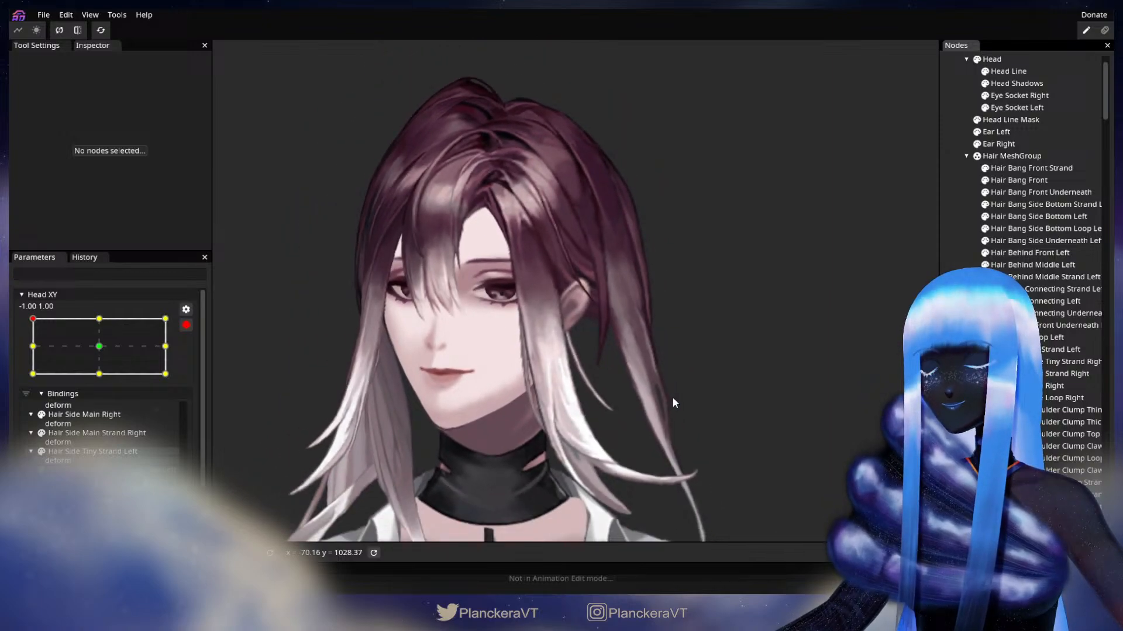
{"action": "scroll", "coordinate": [184, 322], "scroll_direction": "down", "scroll_amount": 1}
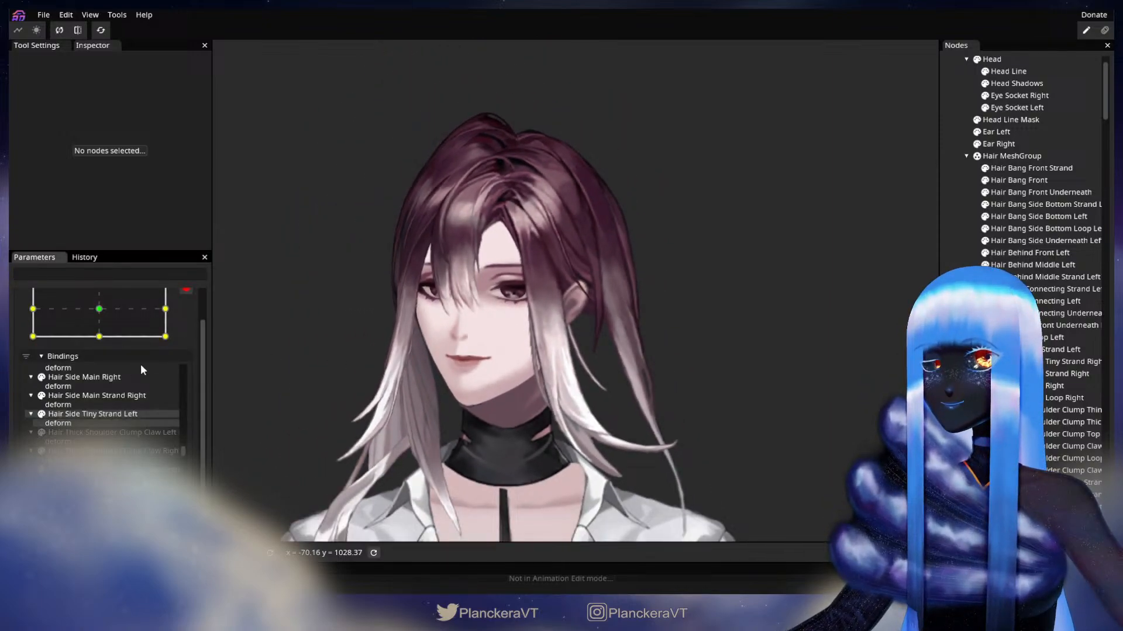
{"action": "scroll", "coordinate": [198, 335], "scroll_direction": "up", "scroll_amount": 1}
{"action": "left_click", "coordinate": [187, 325]}
{"action": "mouse_move", "coordinate": [29, 348]}
{"action": "left_mouse_down"}
{"action": "mouse_move", "coordinate": [10, 414]}
{"action": "mouse_move", "coordinate": [20, 351]}
{"action": "mouse_move", "coordinate": [33, 402]}
{"action": "mouse_move", "coordinate": [39, 349]}
{"action": "mouse_move", "coordinate": [17, 350]}
{"action": "left_mouse_up"}
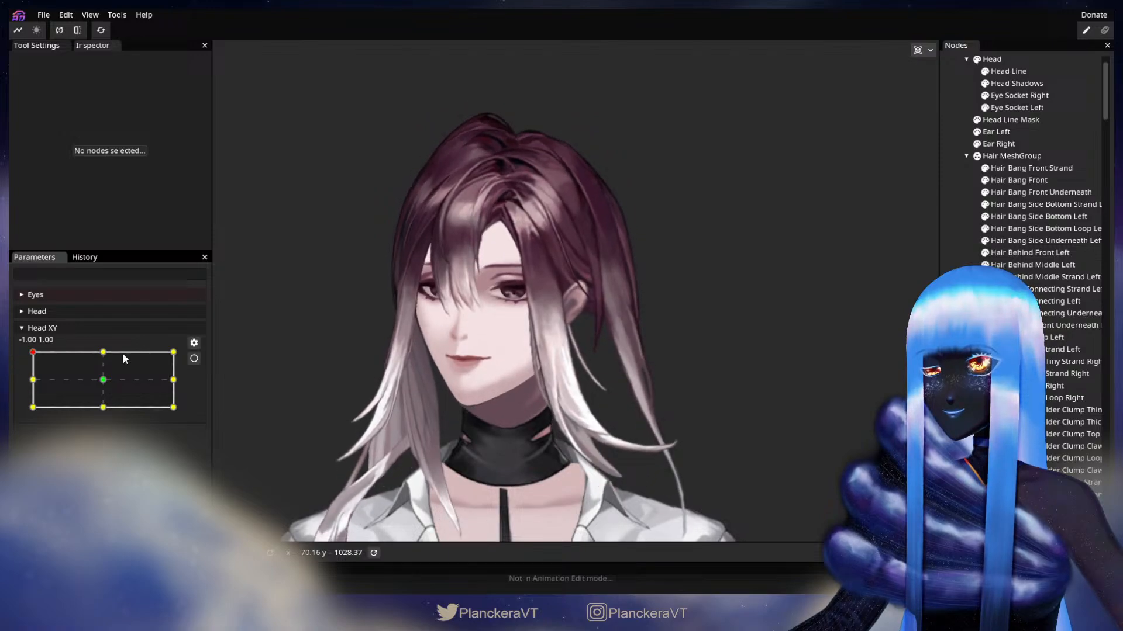
Enable editing at Head XY -1.00, 1.00, brush Hair Side Connecting Strand Left slightly toward the face with a size 29 Circle Brush, and deselect it.
{"action": "scroll", "coordinate": [492, 320], "scroll_direction": "up", "scroll_amount": 4}
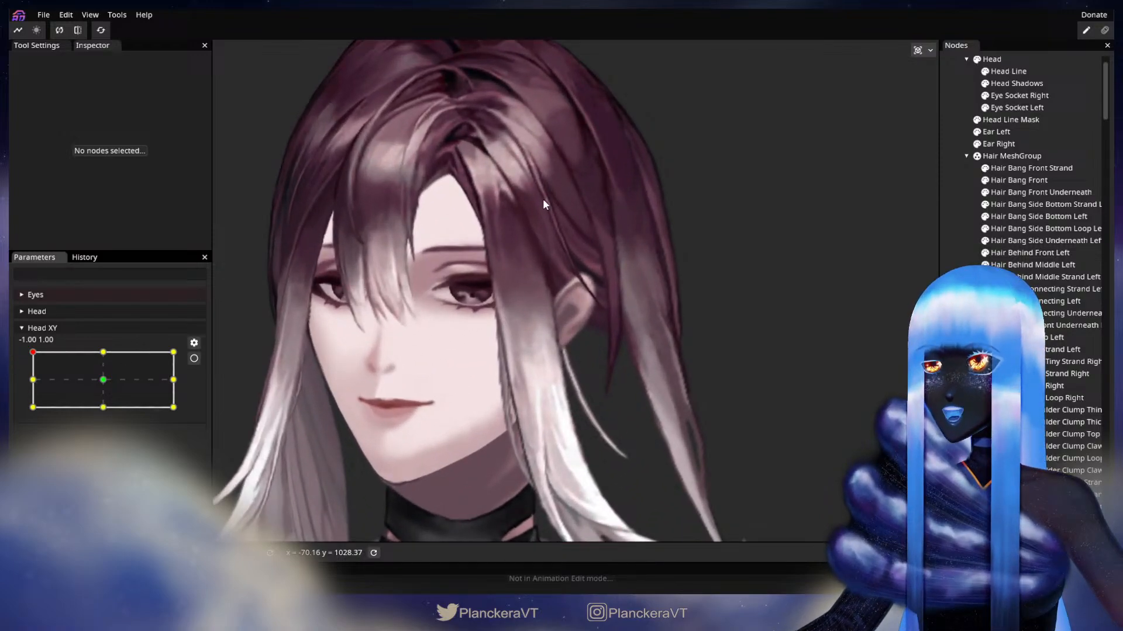
{"action": "scroll", "coordinate": [528, 272], "scroll_direction": "up", "scroll_amount": 4}
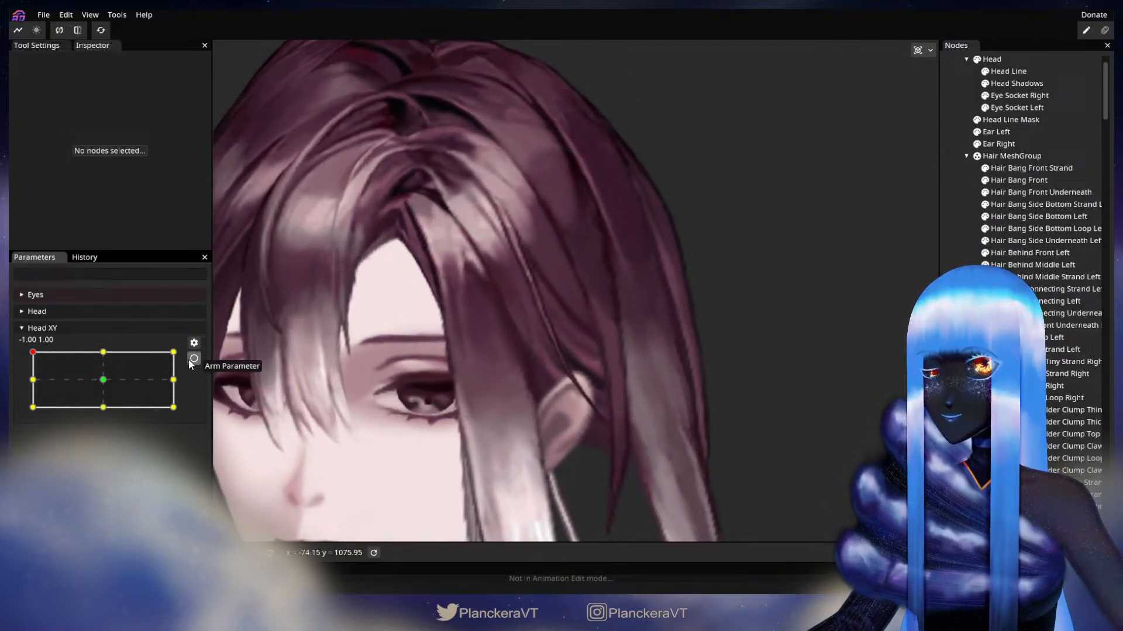
{"action": "left_click", "coordinate": [194, 358]}
{"action": "scroll", "coordinate": [469, 378], "scroll_direction": "up", "scroll_amount": 2}
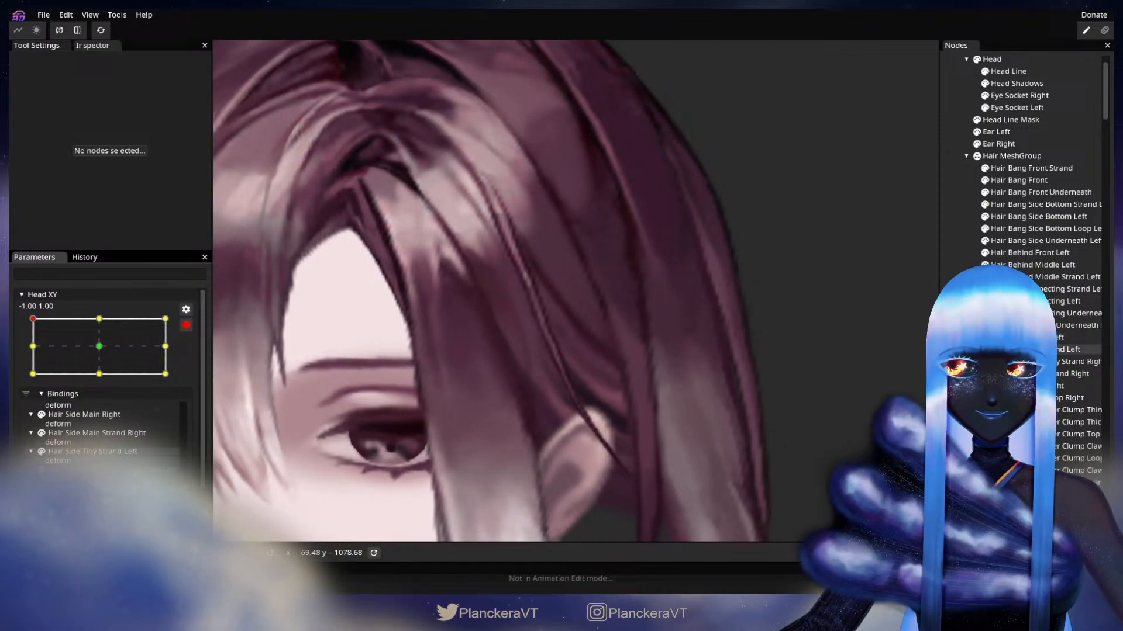
{"action": "left_click", "coordinate": [1029, 349]}
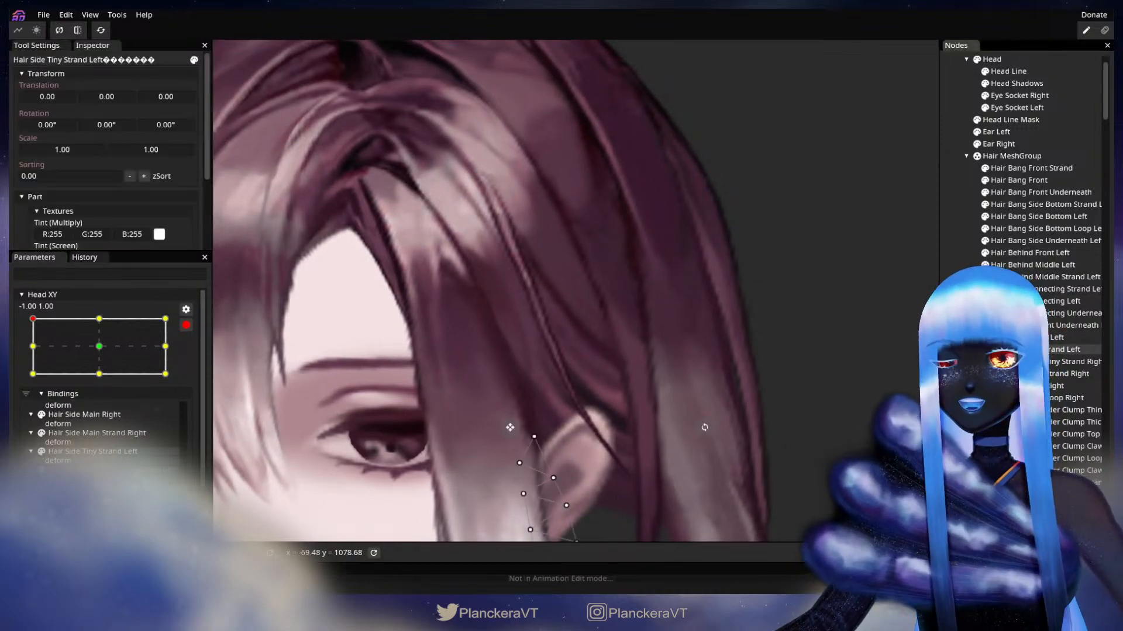
{"action": "left_click", "coordinate": [1052, 301]}
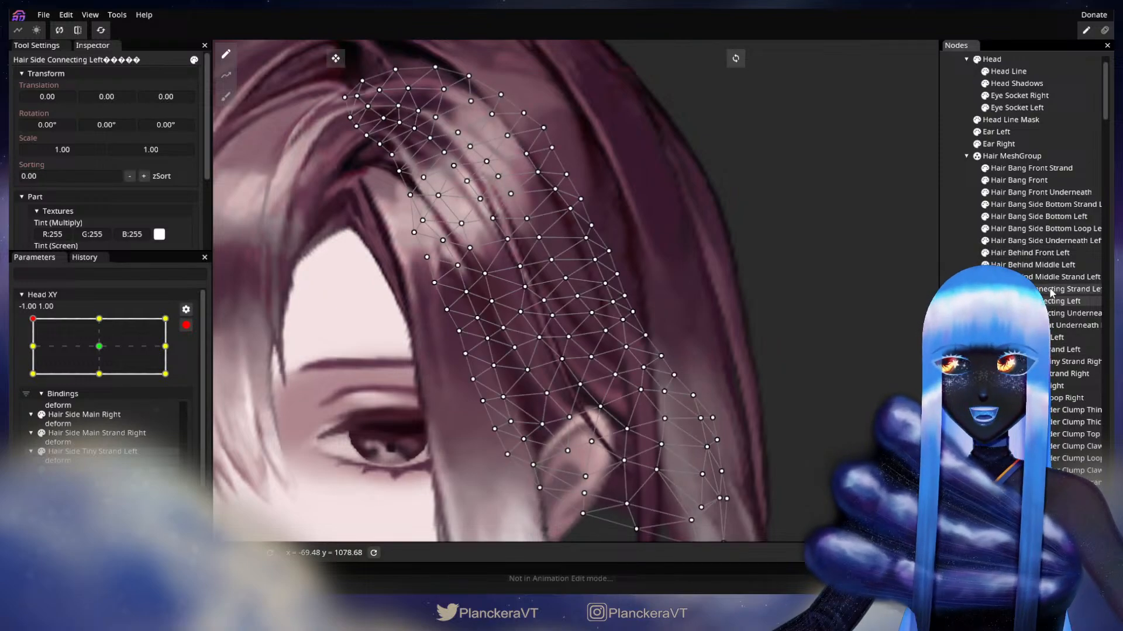
{"action": "left_click", "coordinate": [1052, 289]}
{"action": "left_click", "coordinate": [226, 96]}
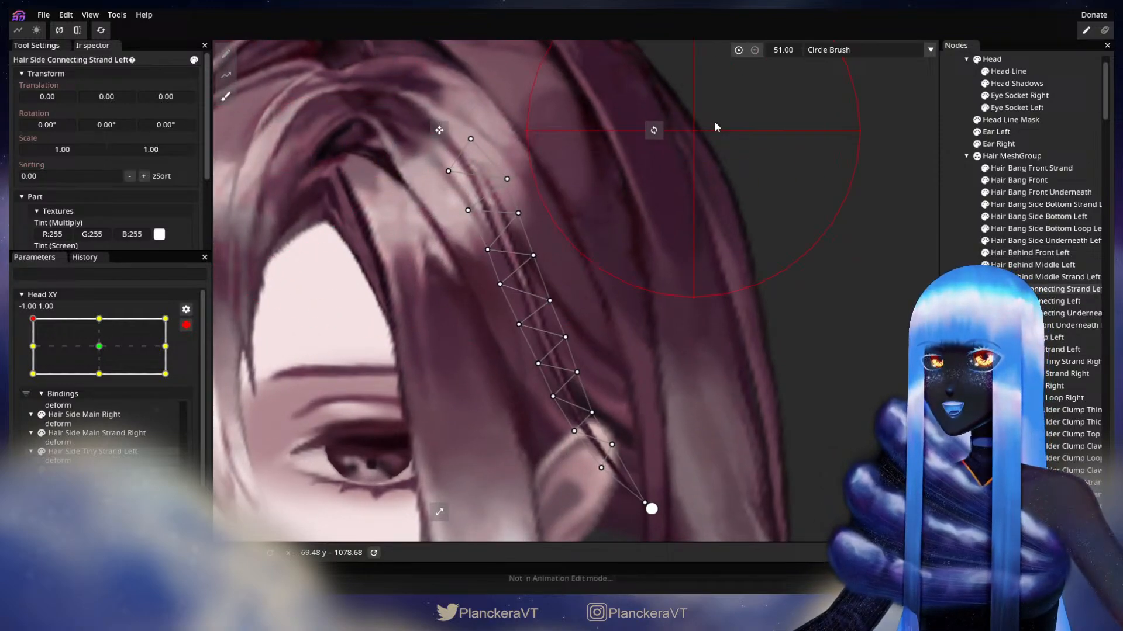
{"action": "scroll", "coordinate": [784, 197], "scroll_direction": "up", "scroll_amount": 2}
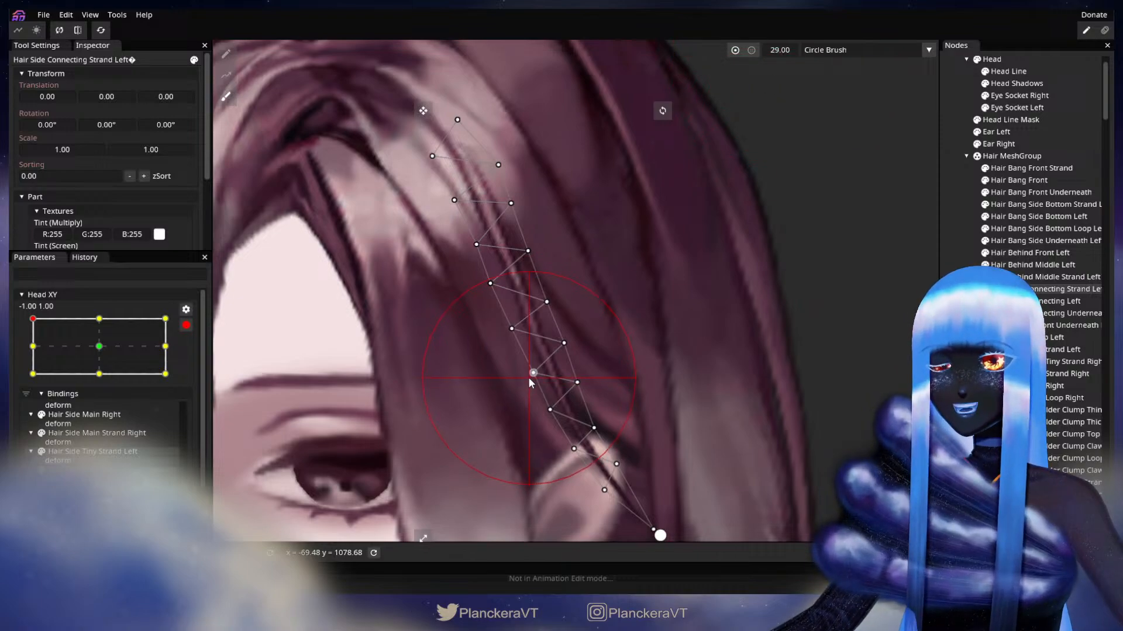
{"action": "left_click_drag", "start_coordinate": [524, 377], "coordinate": [521, 379]}
{"action": "left_click_drag", "start_coordinate": [482, 320], "coordinate": [477, 321]}
{"action": "left_click_drag", "start_coordinate": [556, 466], "coordinate": [553, 469]}
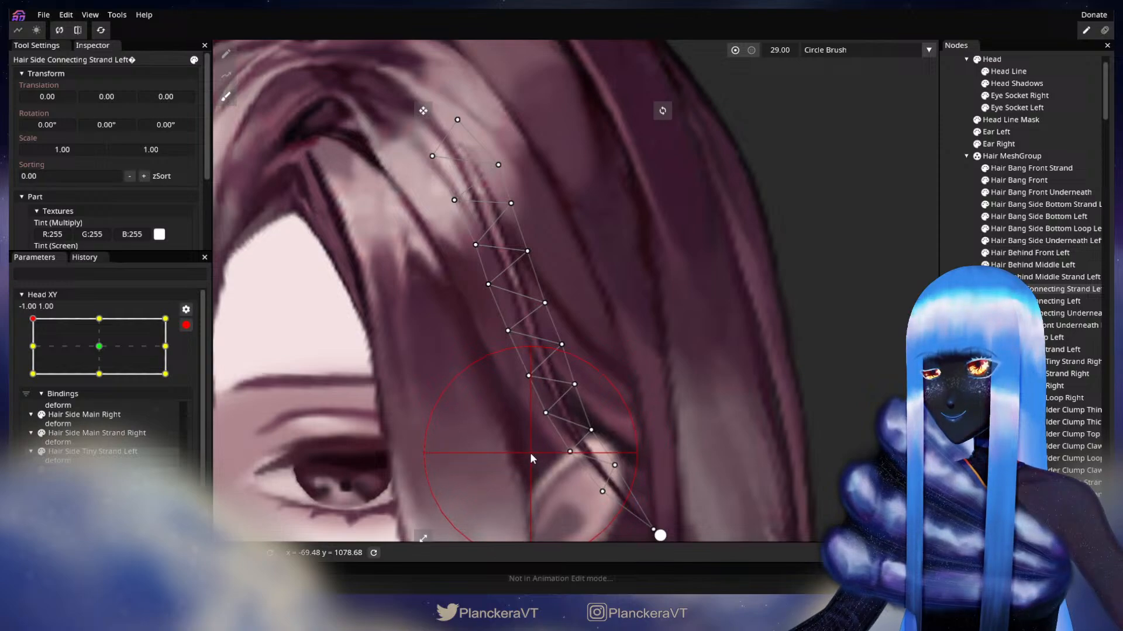
{"action": "left_click", "coordinate": [964, 341]}
Turn off parameter editing and test how the connecting strand above the ear moves near Head XY -1.00, 1.00.
{"action": "scroll", "coordinate": [653, 469], "scroll_direction": "down", "scroll_amount": 6}
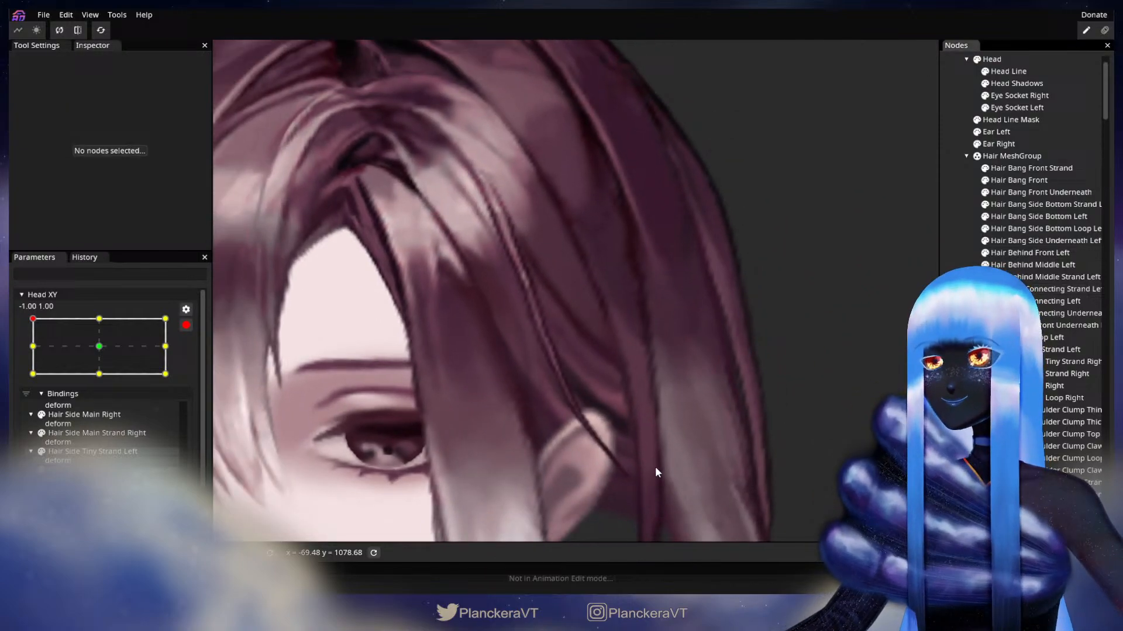
{"action": "scroll", "coordinate": [653, 472], "scroll_direction": "down", "scroll_amount": 8}
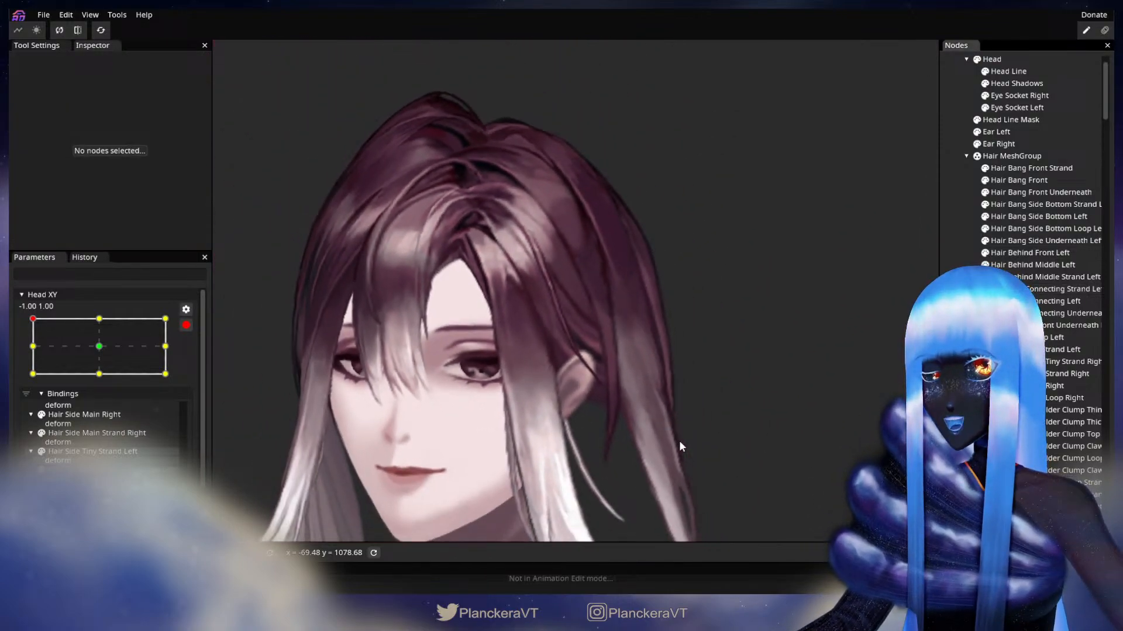
{"action": "scroll", "coordinate": [694, 439], "scroll_direction": "down", "scroll_amount": 2}
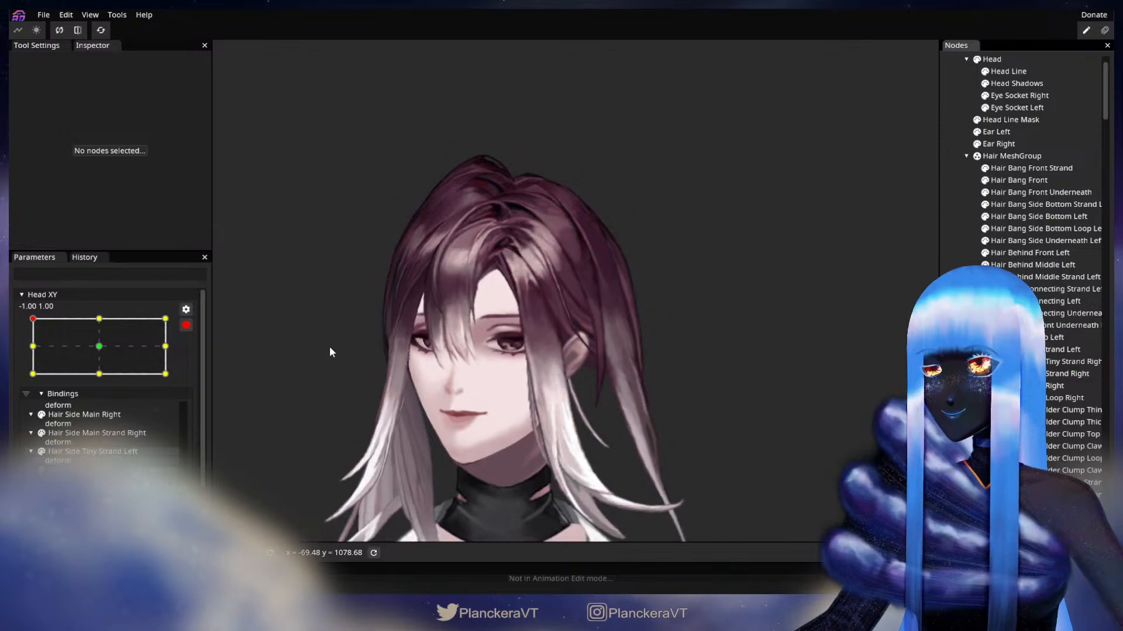
{"action": "left_click", "coordinate": [186, 326]}
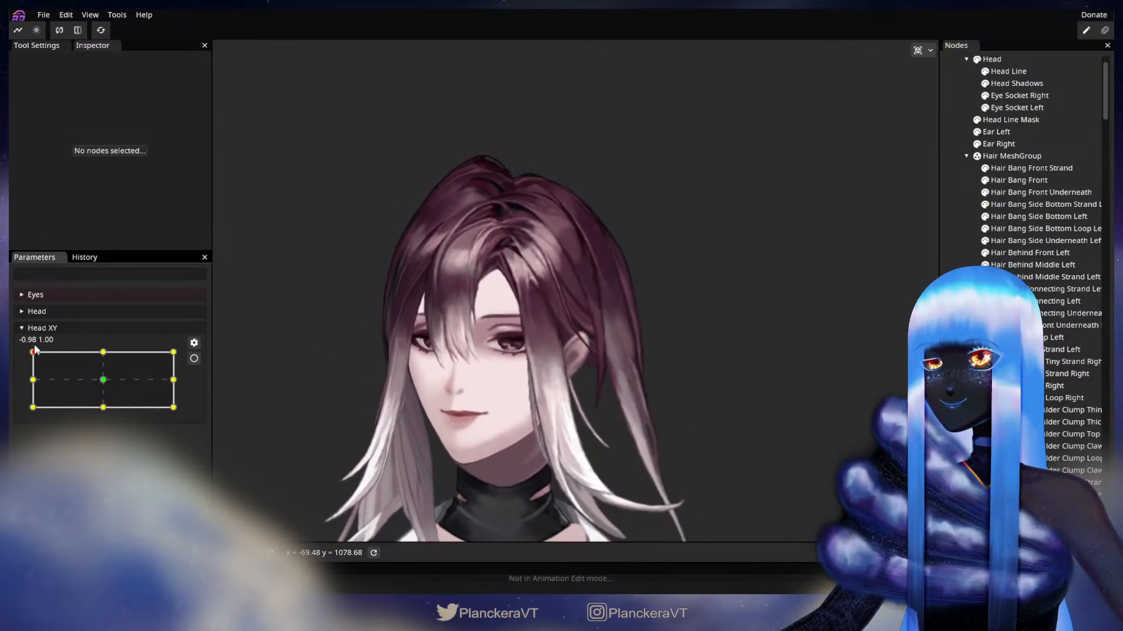
{"action": "scroll", "coordinate": [501, 321], "scroll_direction": "up", "scroll_amount": 3}
{"action": "scroll", "coordinate": [502, 321], "scroll_direction": "up", "scroll_amount": 2}
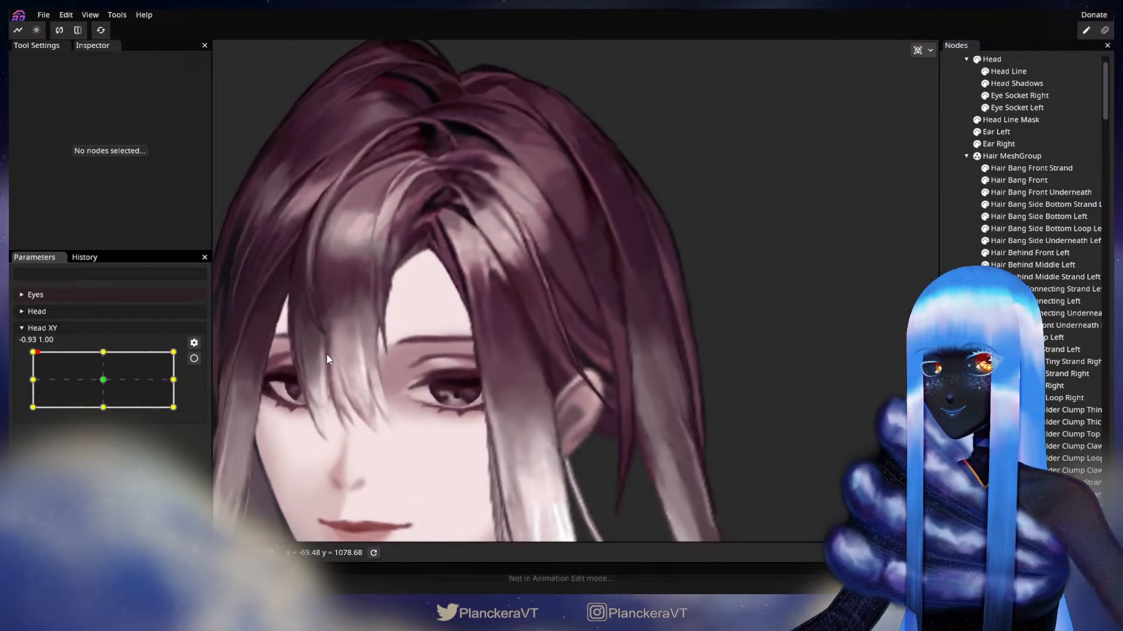
Re-enable editing at Head XY -1.00, 1.00, nudge the face-side vertices of Hair Side Connecting Strand Left, and deselect the strand.
{"action": "left_click", "coordinate": [194, 359]}
{"action": "scroll", "coordinate": [489, 311], "scroll_direction": "up", "scroll_amount": 4}
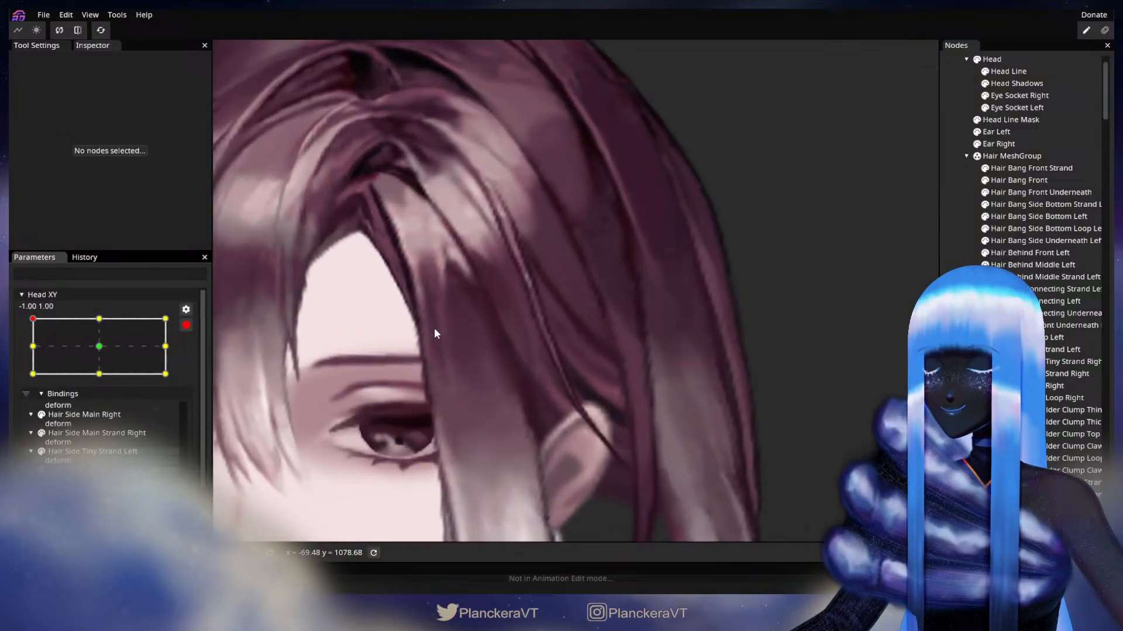
{"action": "scroll", "coordinate": [595, 333], "scroll_direction": "up", "scroll_amount": 2}
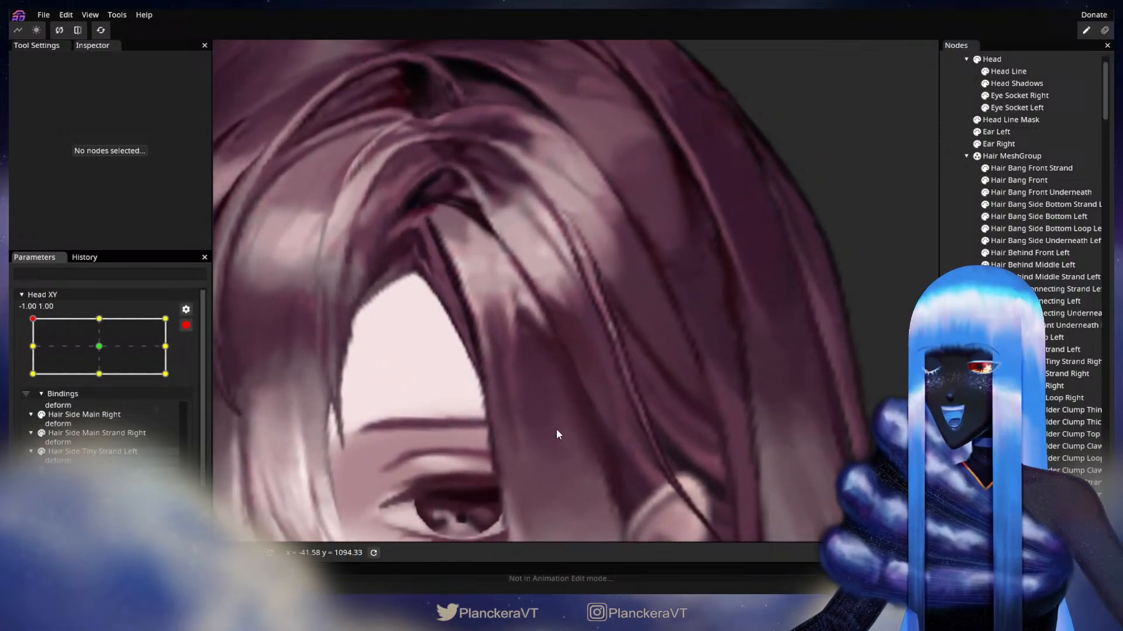
{"action": "scroll", "coordinate": [556, 446], "scroll_direction": "up", "scroll_amount": 2}
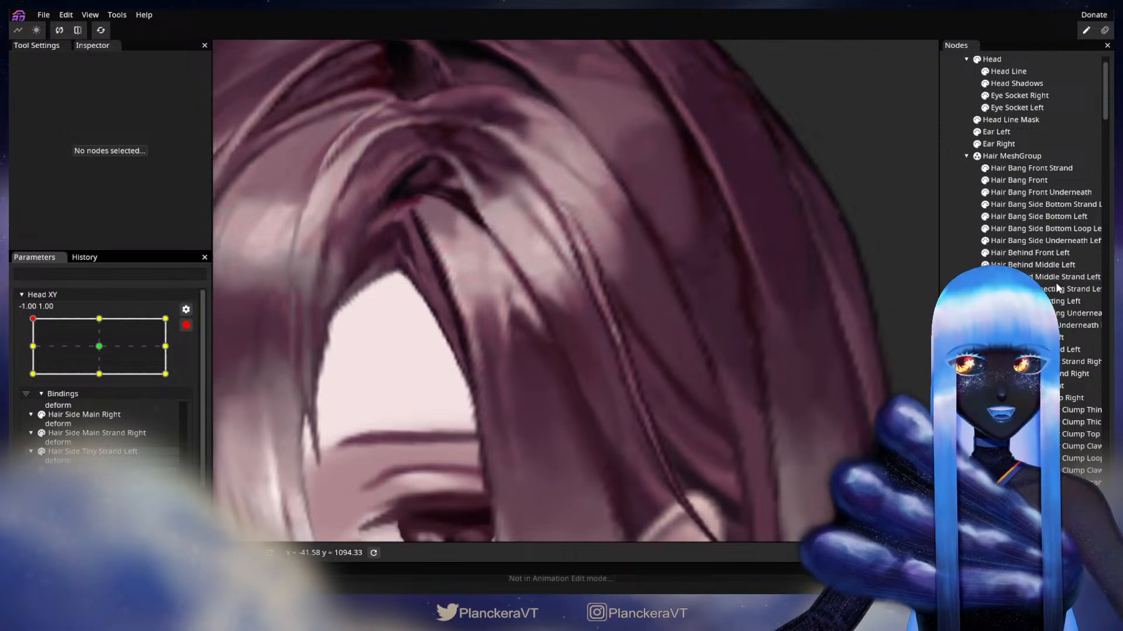
{"action": "left_click", "coordinate": [1058, 289]}
{"action": "scroll", "coordinate": [707, 381], "scroll_direction": "down", "scroll_amount": 1}
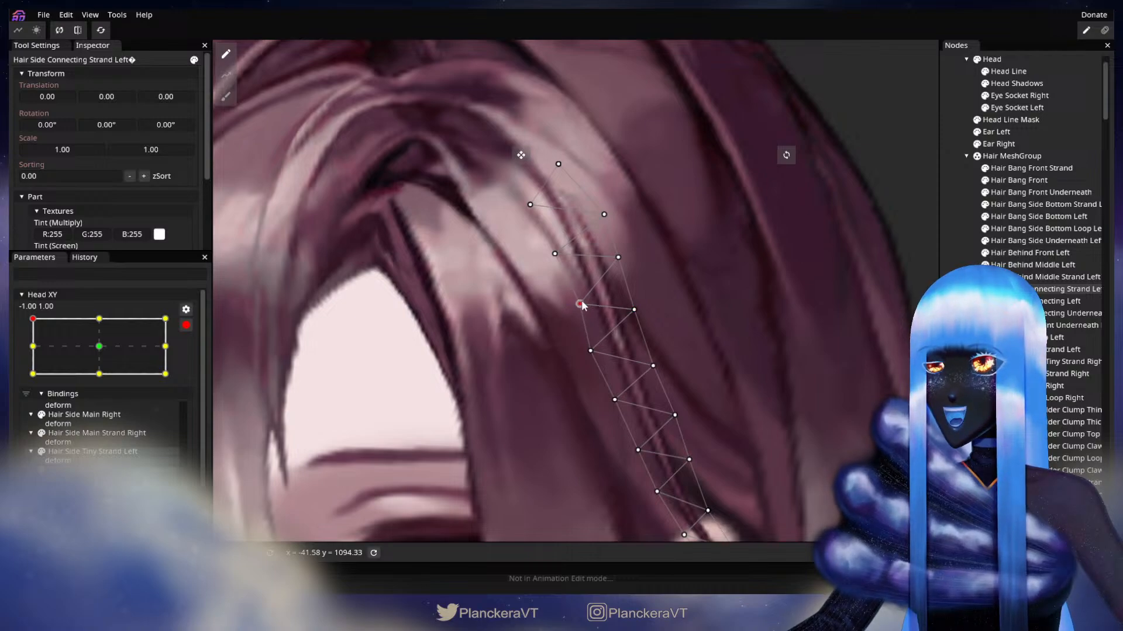
{"action": "left_click_drag", "start_coordinate": [685, 324], "coordinate": [667, 265]}
{"action": "left_click_drag", "start_coordinate": [671, 369], "coordinate": [636, 343]}
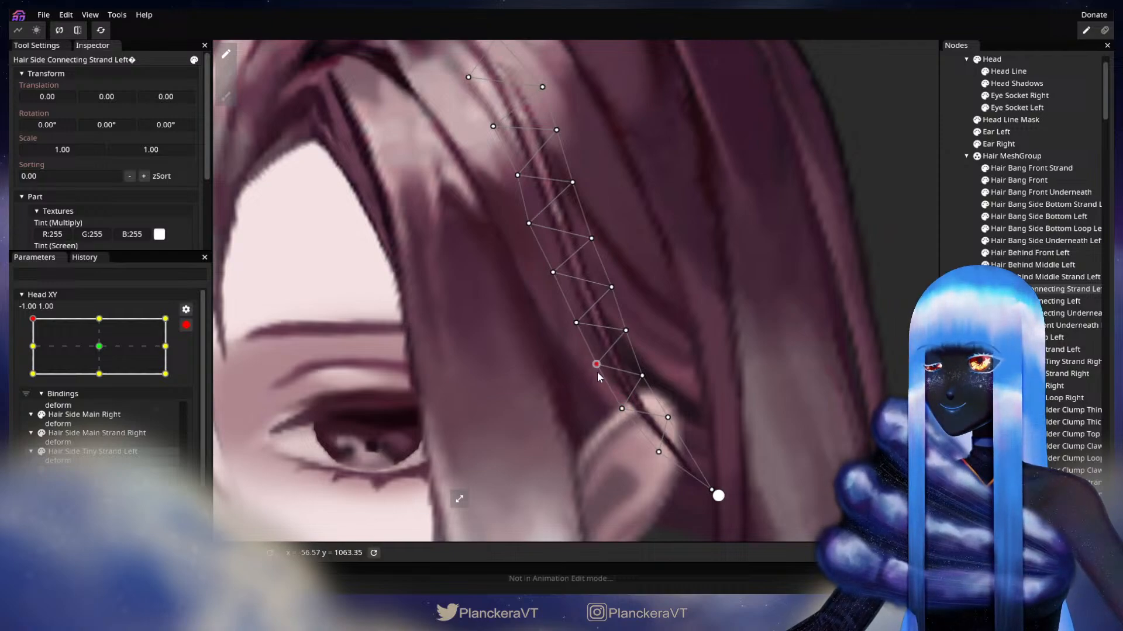
{"action": "left_click", "coordinate": [801, 332]}
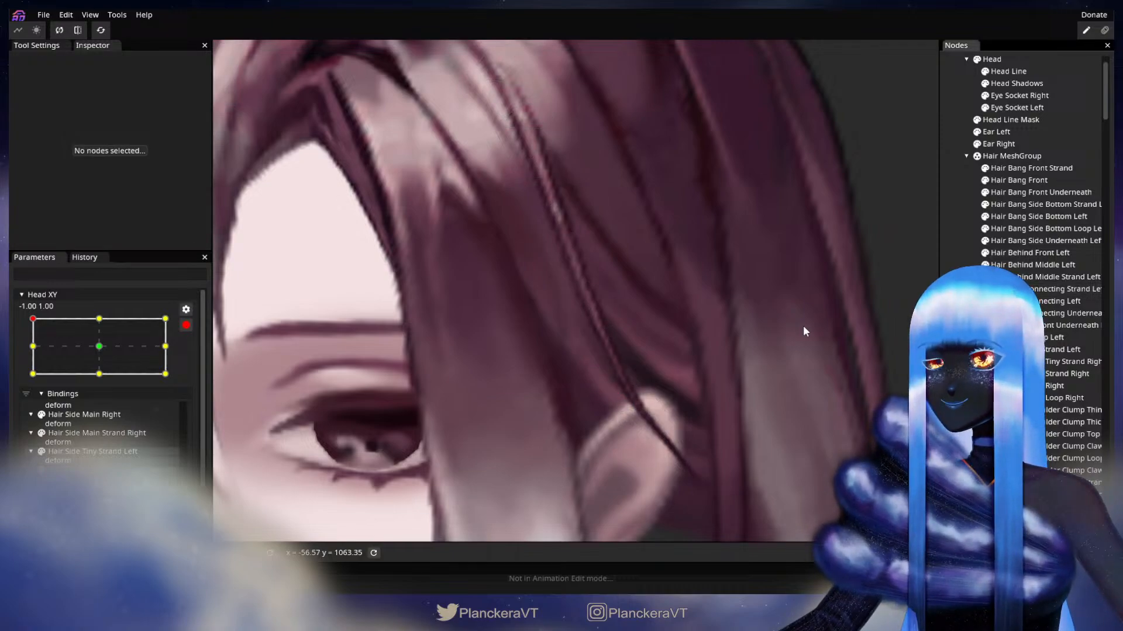
Turn off parameter editing and move Head XY down to -1.00, -1.00 while checking the whole head's hair motion.
{"action": "scroll", "coordinate": [801, 332], "scroll_direction": "down", "scroll_amount": 2}
{"action": "scroll", "coordinate": [644, 336], "scroll_direction": "down", "scroll_amount": 5}
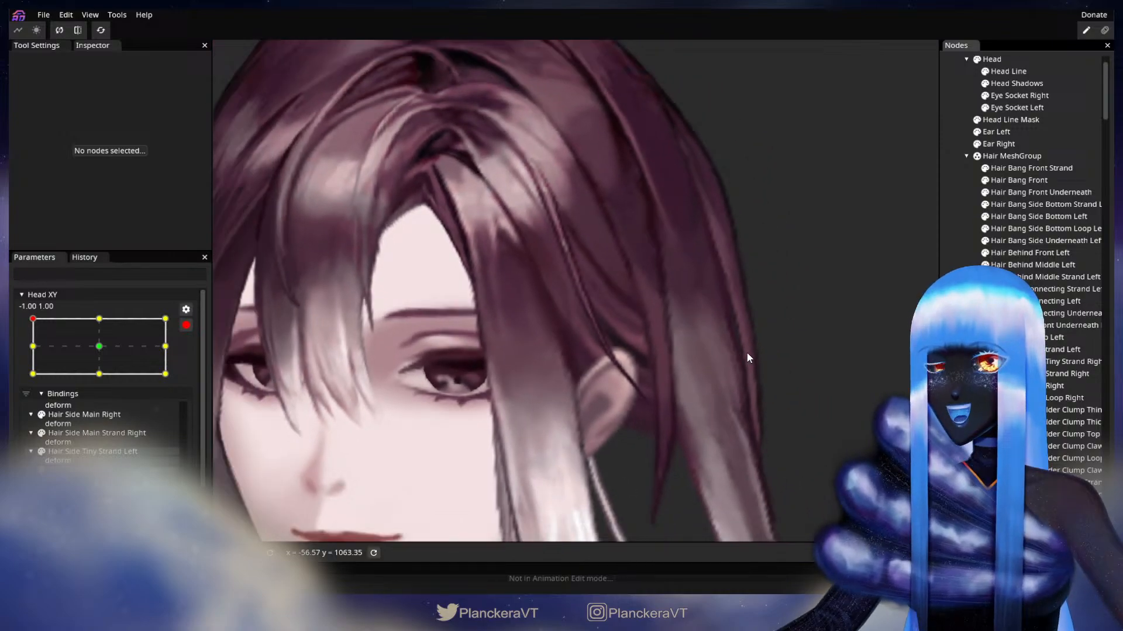
{"action": "scroll", "coordinate": [783, 389], "scroll_direction": "down", "scroll_amount": 4}
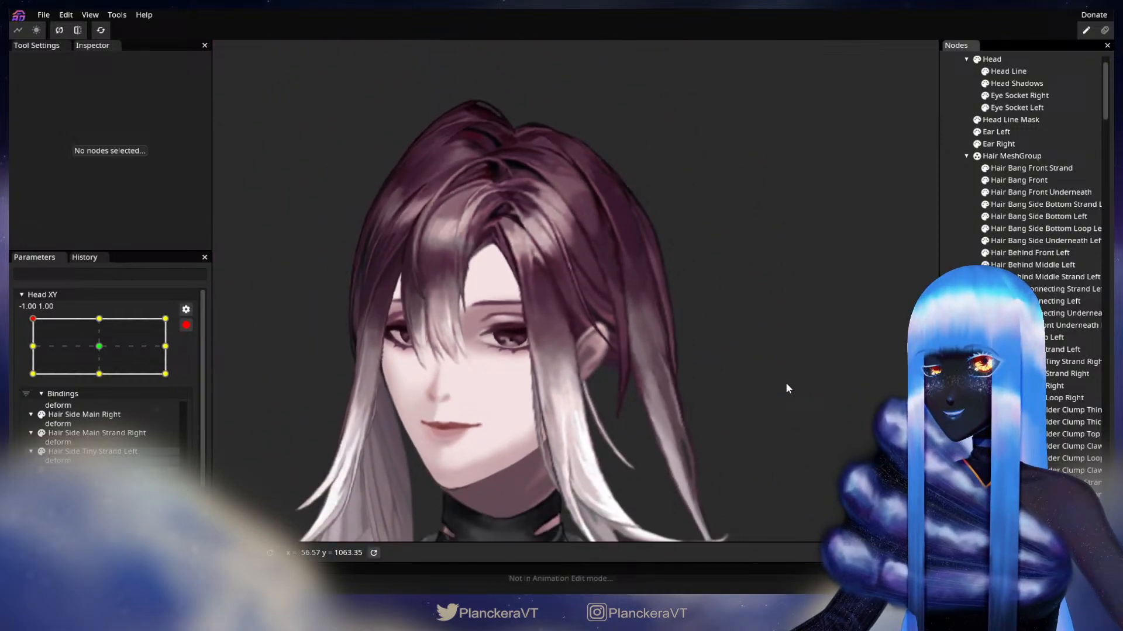
{"action": "scroll", "coordinate": [787, 384], "scroll_direction": "down", "scroll_amount": 2}
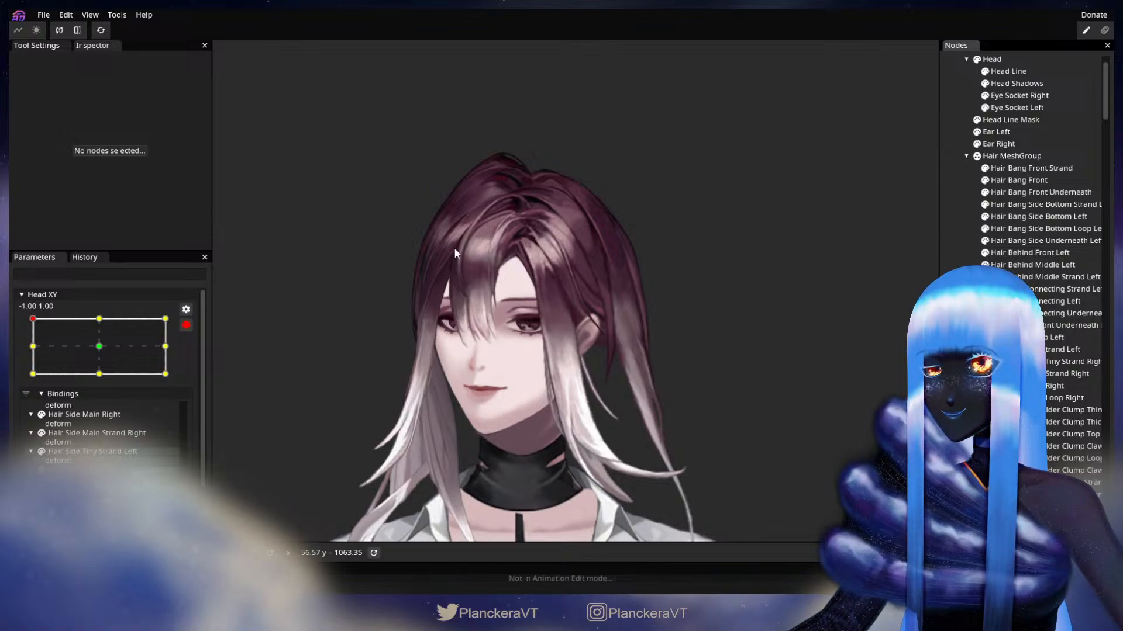
{"action": "left_click_drag", "start_coordinate": [426, 395], "coordinate": [503, 372]}
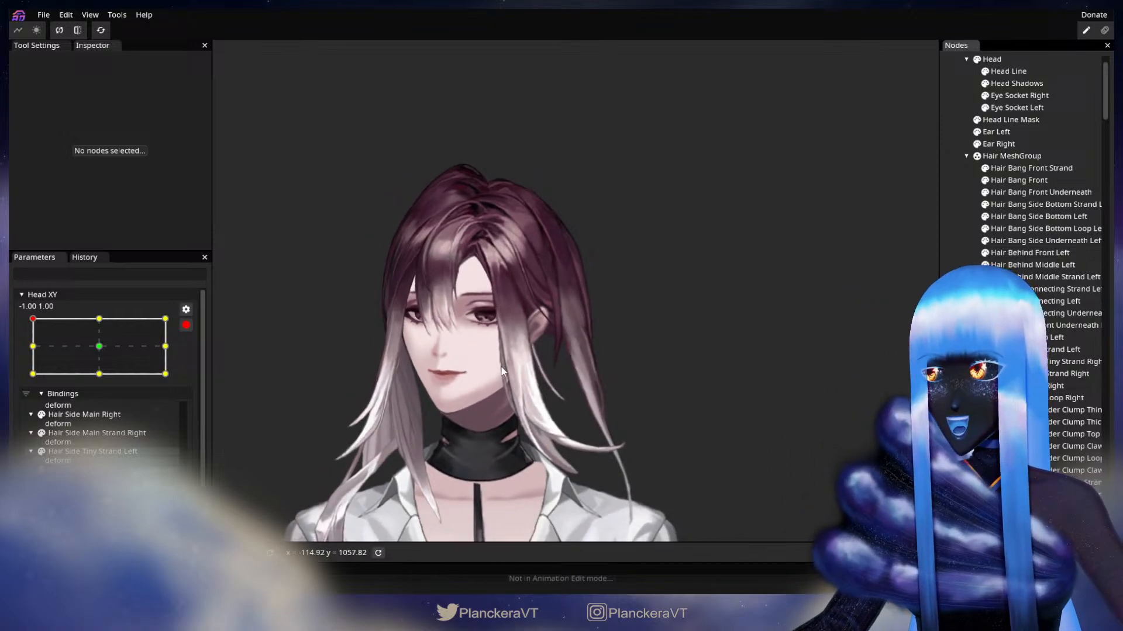
{"action": "left_click_drag", "start_coordinate": [640, 382], "coordinate": [699, 362]}
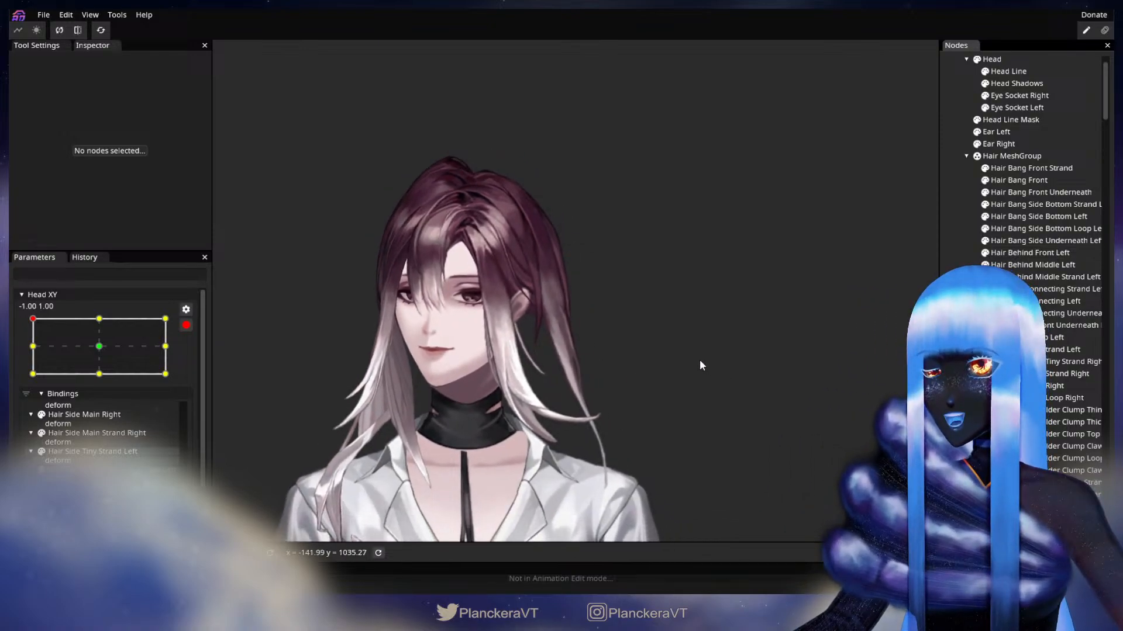
{"action": "left_click", "coordinate": [186, 325]}
{"action": "left_click_drag", "start_coordinate": [33, 352], "coordinate": [13, 413]}
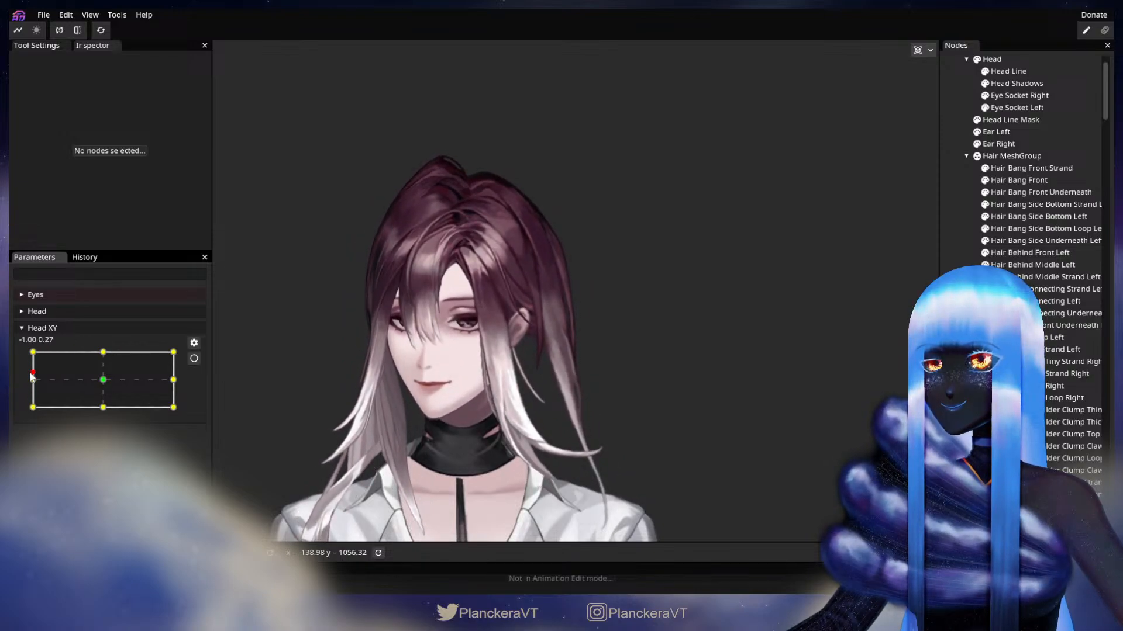
Enable editing at Head XY -1.00, -1.00, nudge the vertices of Hair Side Connecting Strand Left above the ear, and deselect it.
{"action": "scroll", "coordinate": [366, 384], "scroll_direction": "up", "scroll_amount": 5}
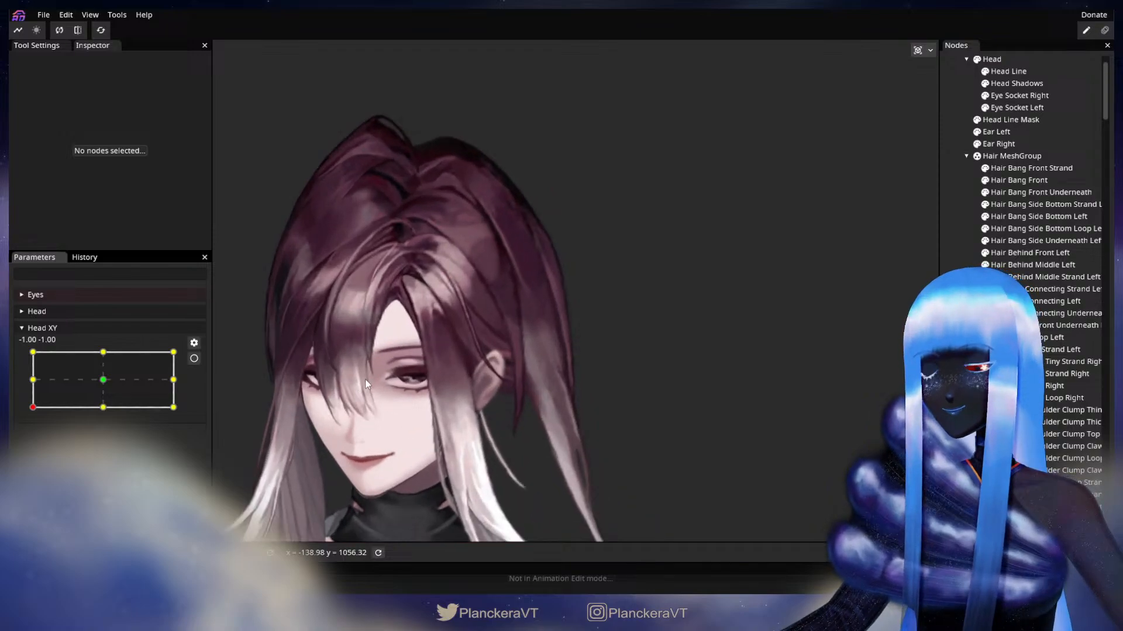
{"action": "left_click", "coordinate": [193, 358]}
{"action": "scroll", "coordinate": [372, 348], "scroll_direction": "up", "scroll_amount": 5}
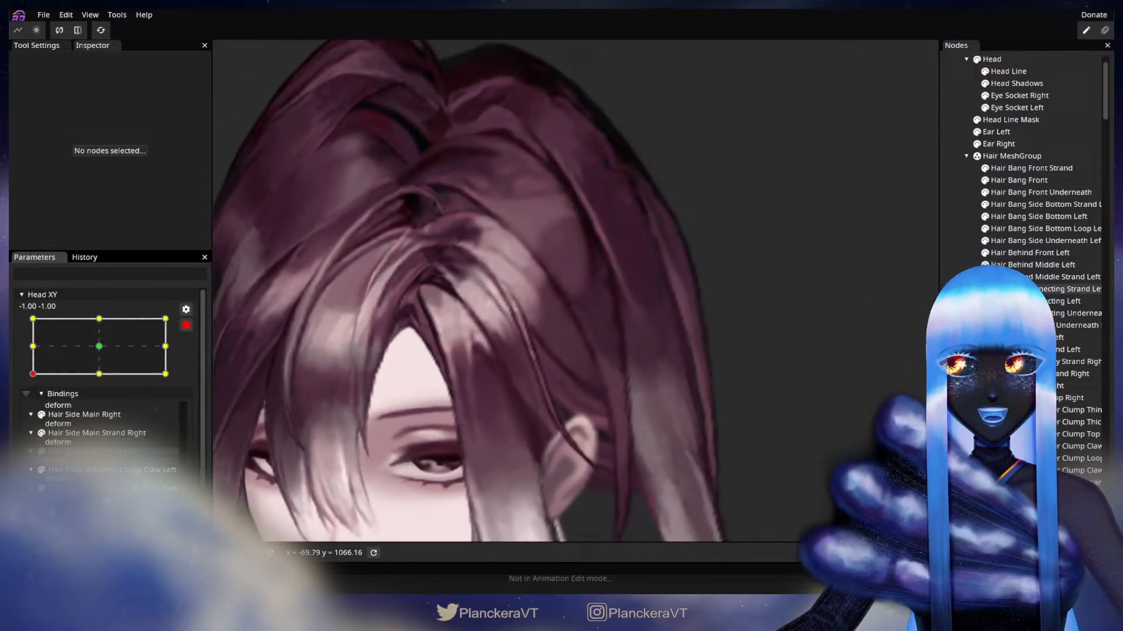
{"action": "left_click", "coordinate": [522, 355]}
{"action": "scroll", "coordinate": [523, 358], "scroll_direction": "up", "scroll_amount": 1}
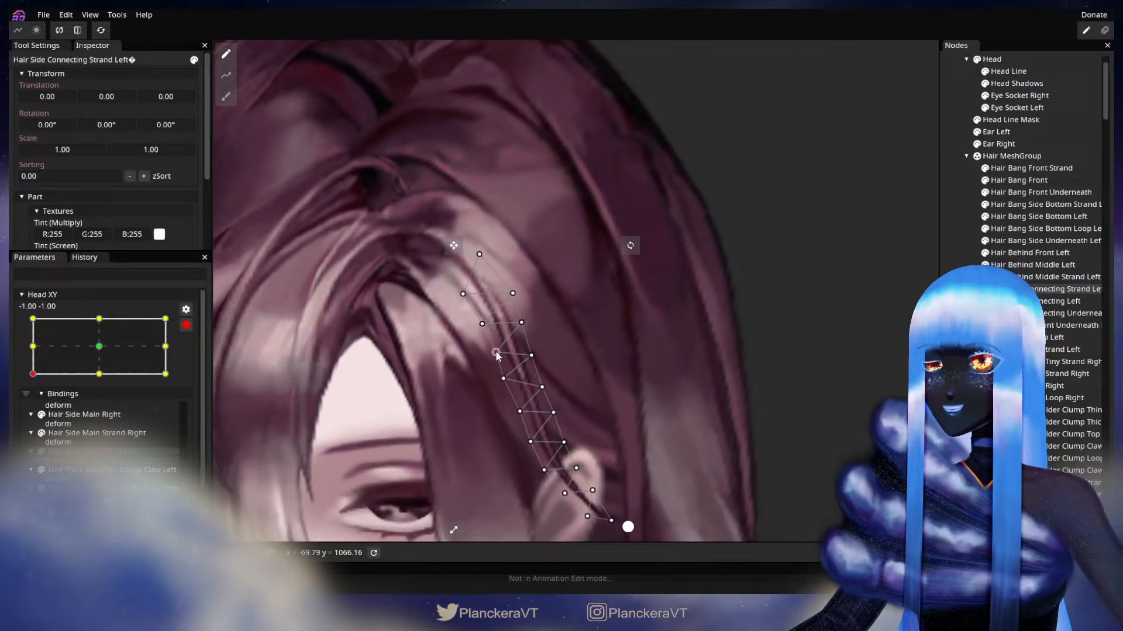
{"action": "left_click_drag", "start_coordinate": [516, 364], "coordinate": [543, 368]}
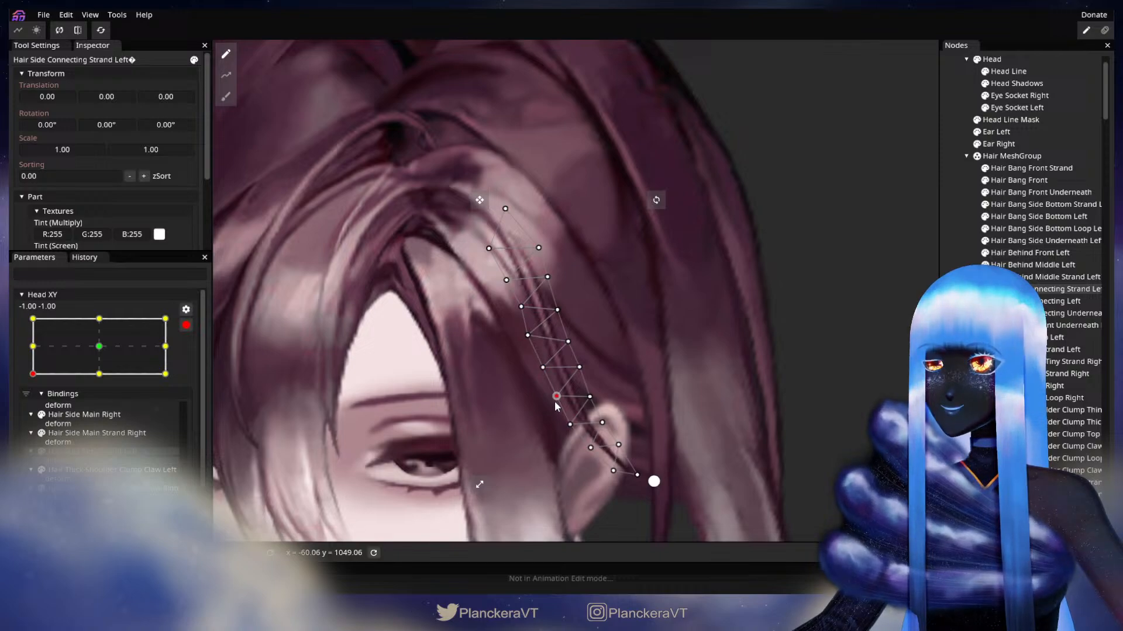
{"action": "scroll", "coordinate": [606, 310], "scroll_direction": "down", "scroll_amount": 3}
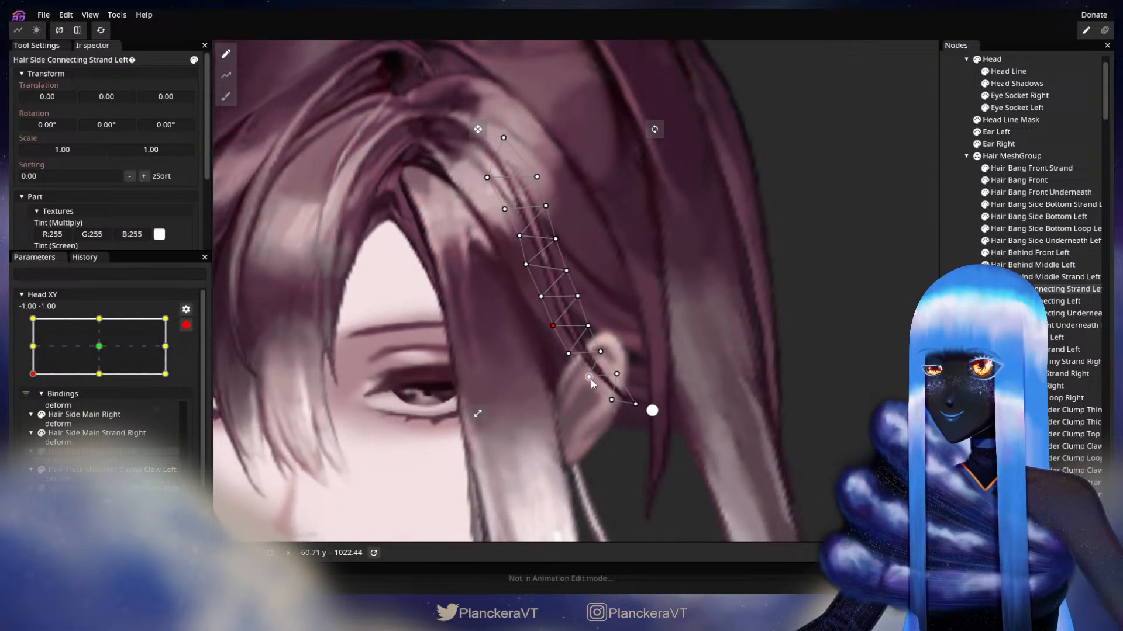
{"action": "left_click", "coordinate": [652, 411]}
Turn off parameter editing and test the whole head's hair motion near Head XY -1.00, -1.00.
{"action": "scroll", "coordinate": [652, 410], "scroll_direction": "down", "scroll_amount": 3}
{"action": "scroll", "coordinate": [636, 364], "scroll_direction": "down", "scroll_amount": 3}
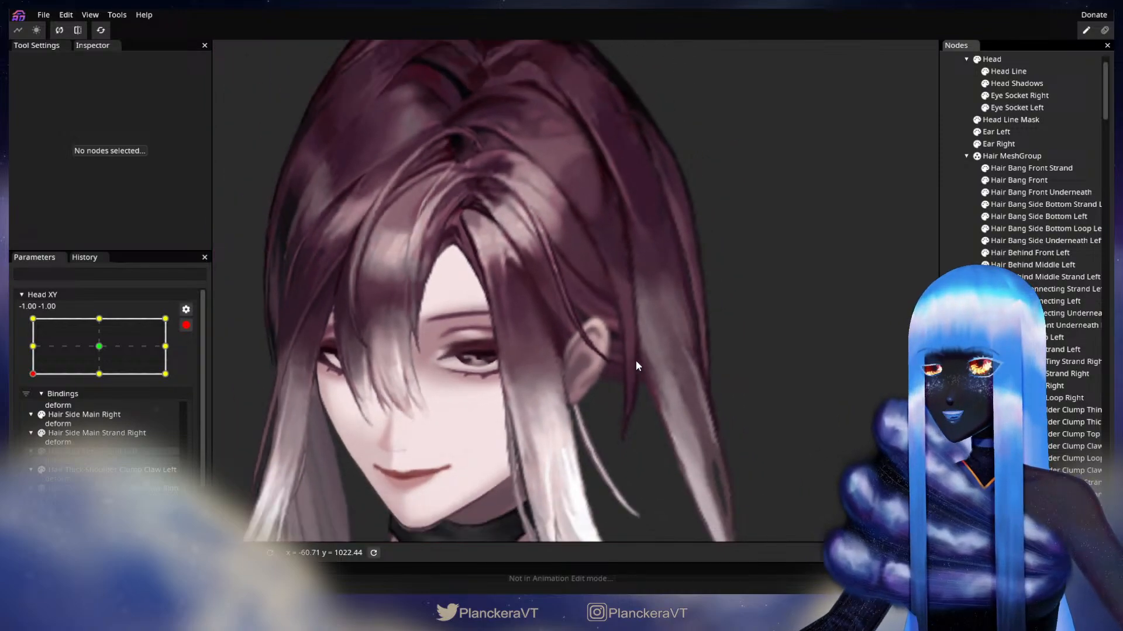
{"action": "scroll", "coordinate": [636, 366], "scroll_direction": "down", "scroll_amount": 5}
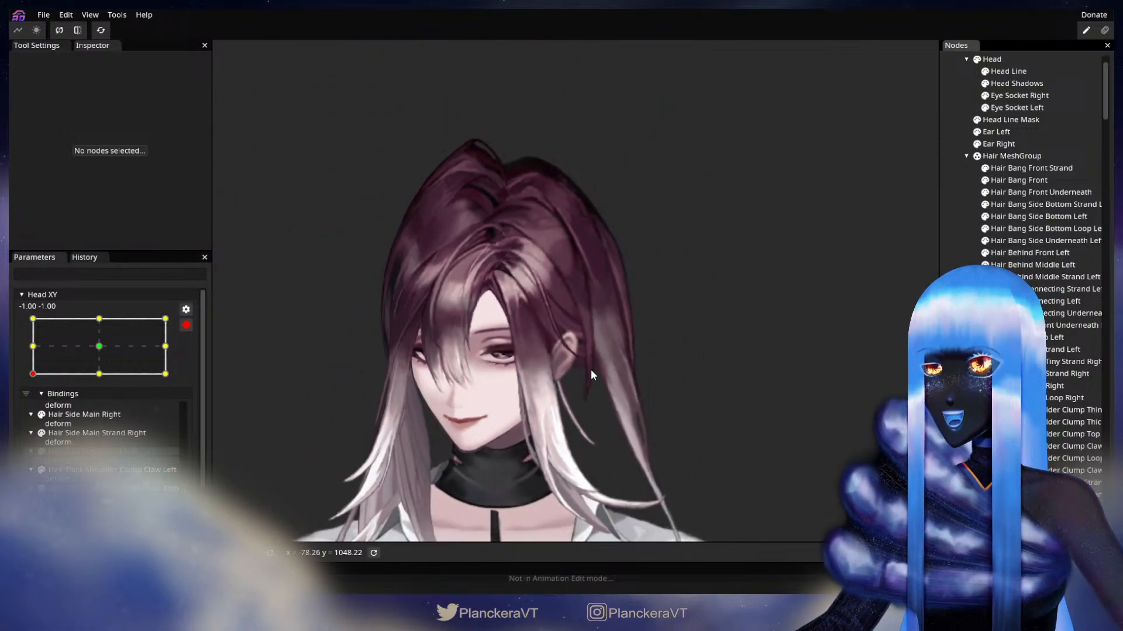
{"action": "left_click", "coordinate": [186, 325]}
{"action": "mouse_move", "coordinate": [30, 411]}
{"action": "left_mouse_down"}
{"action": "mouse_move", "coordinate": [37, 355]}
{"action": "mouse_move", "coordinate": [42, 412]}
{"action": "mouse_move", "coordinate": [33, 362]}
{"action": "mouse_move", "coordinate": [28, 416]}
{"action": "left_mouse_up"}
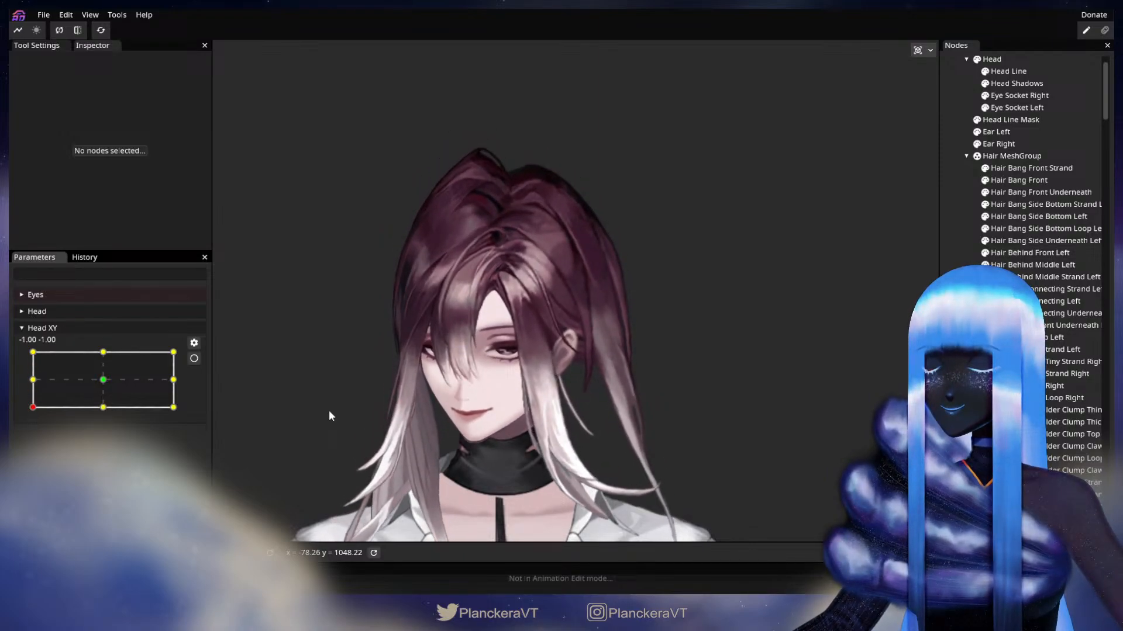
Return Head XY to about its center at -0.02, 0.02 and save the project.
{"action": "left_click_drag", "start_coordinate": [76, 380], "coordinate": [101, 380]}
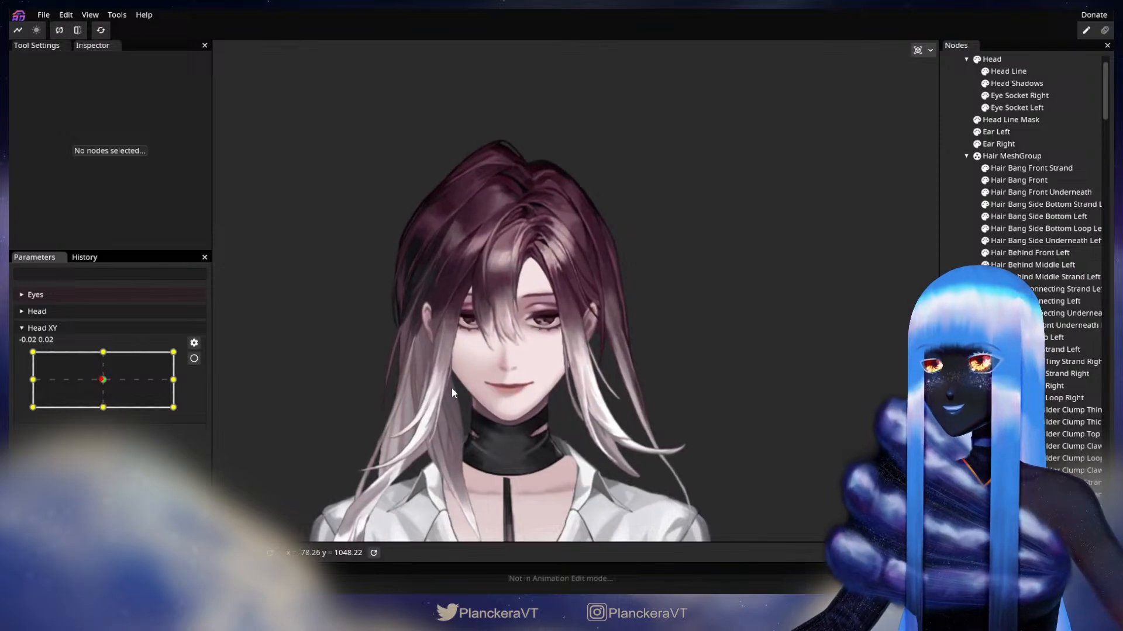
{"action": "left_click", "coordinate": [41, 18]}
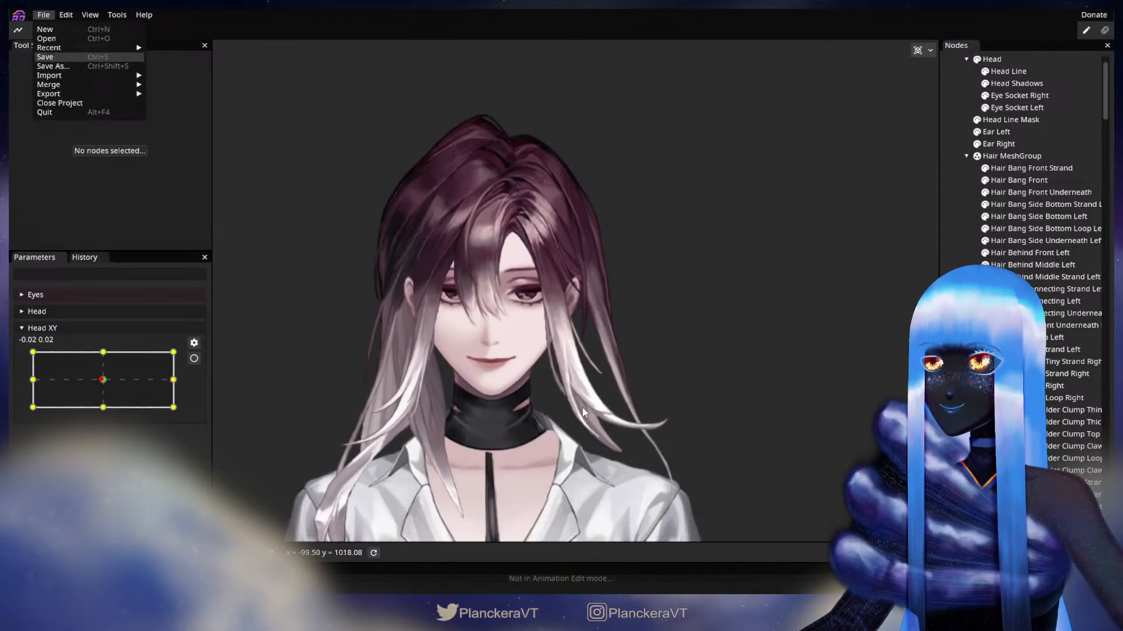
{"action": "left_click", "coordinate": [45, 57]}
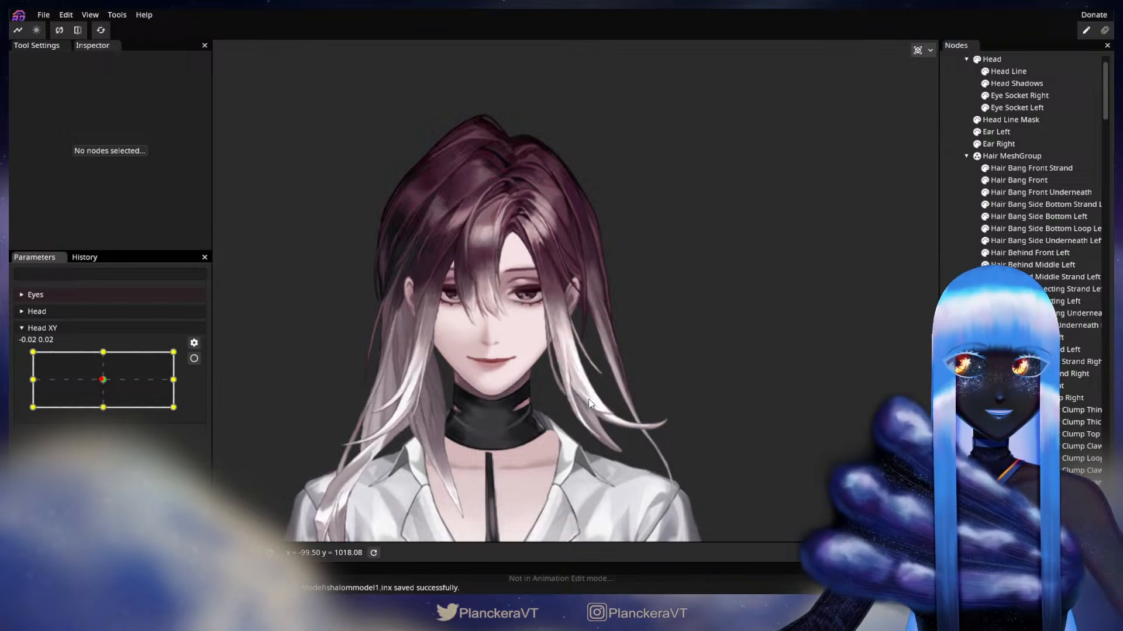